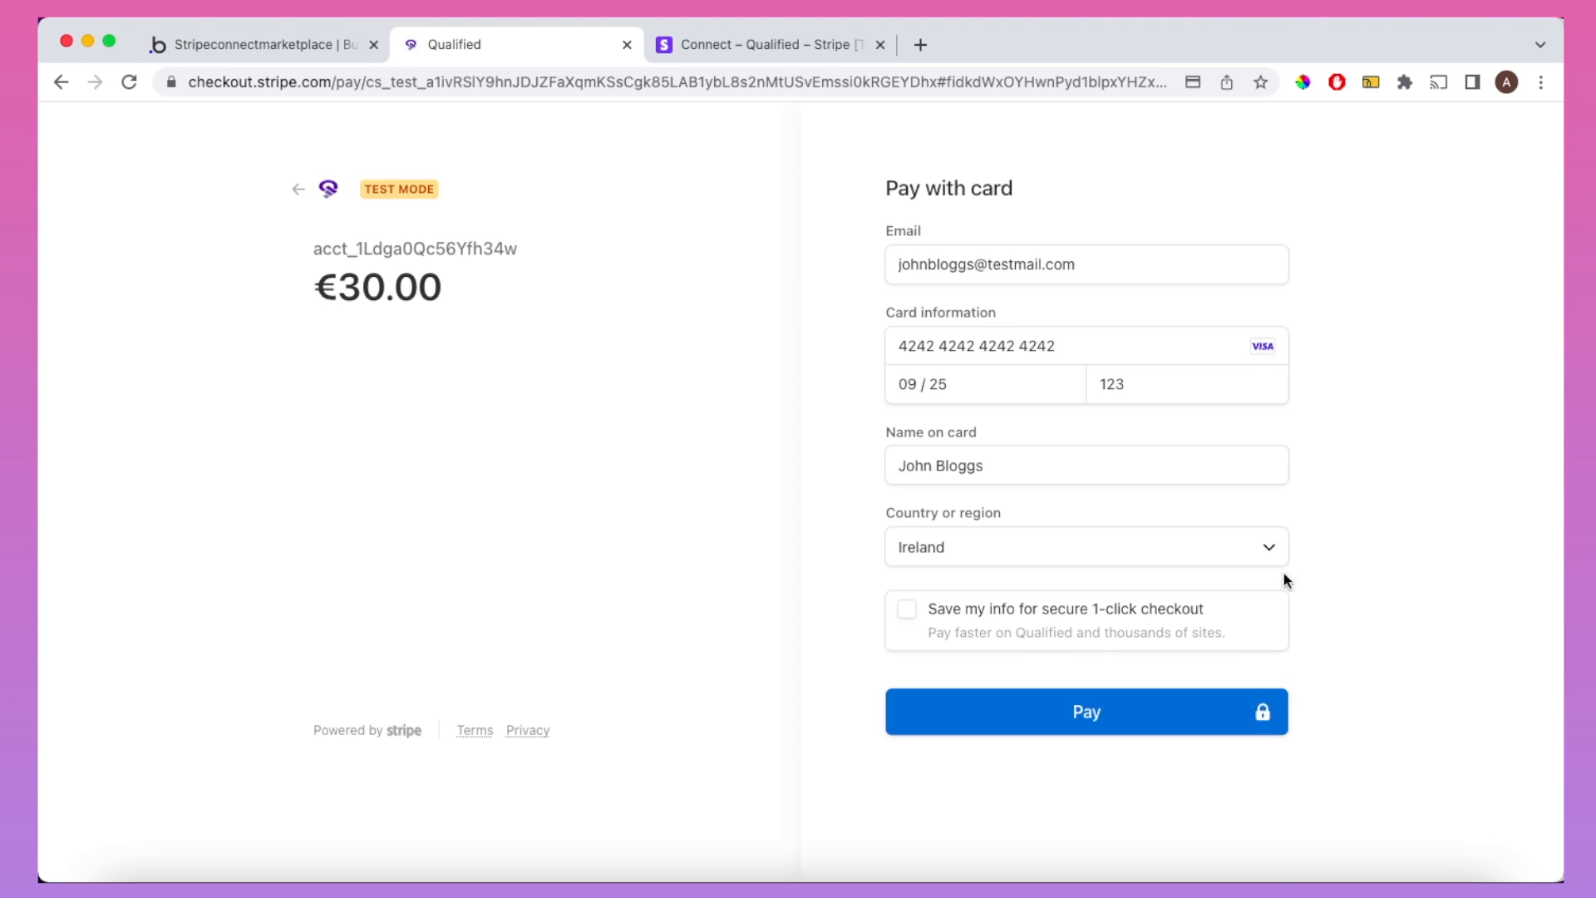
Step: Pay the €30.00 order with test card details and return to shopping
click(1102, 706)
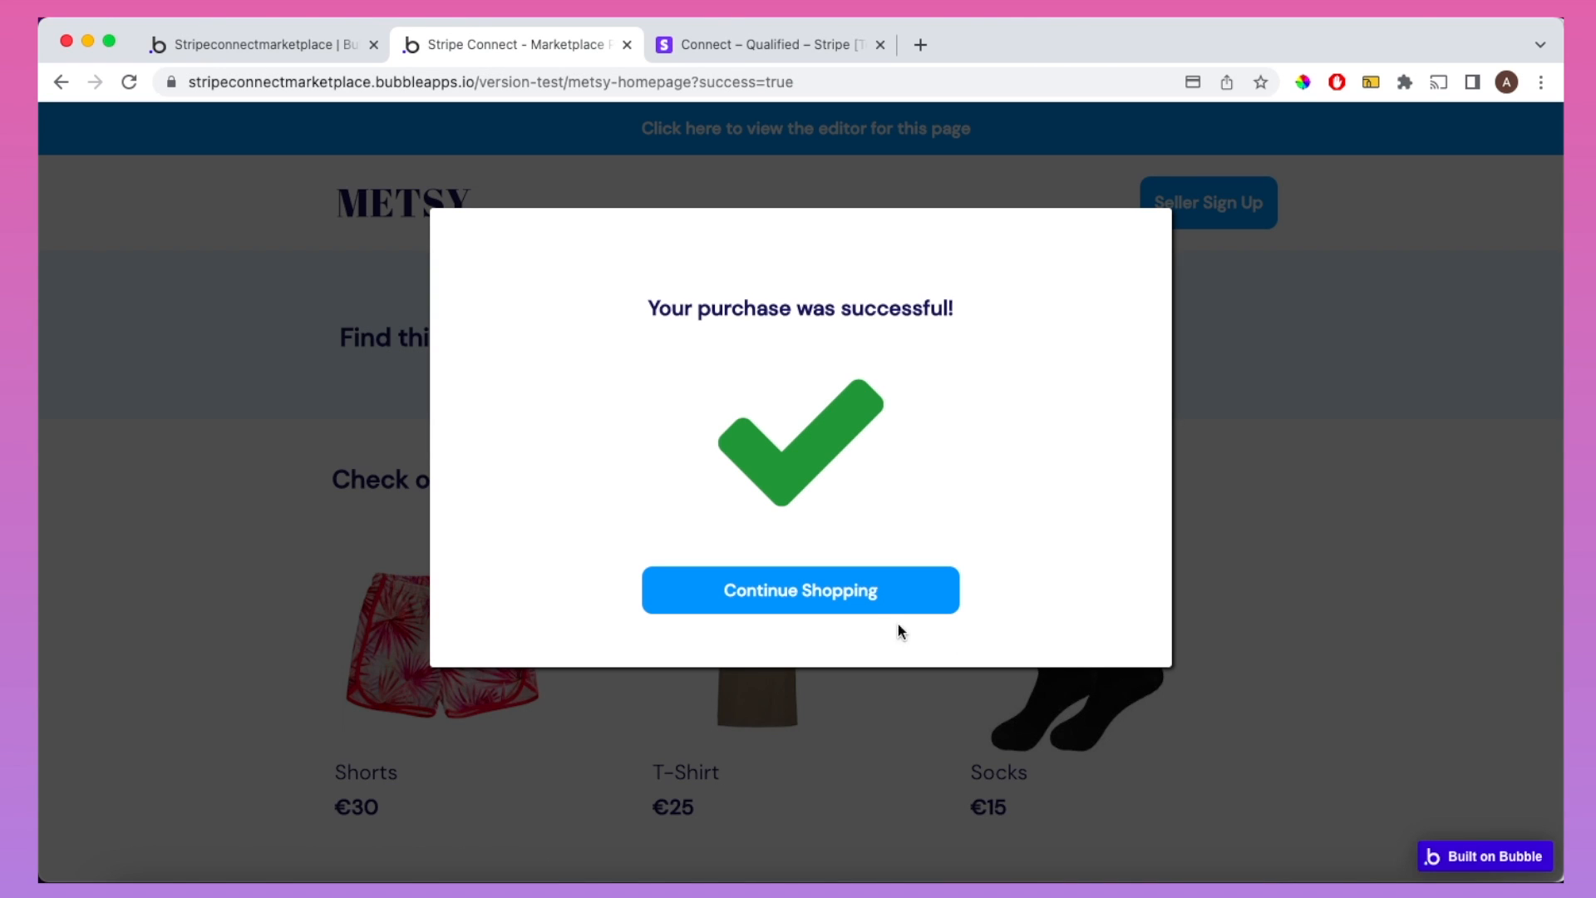
click(854, 597)
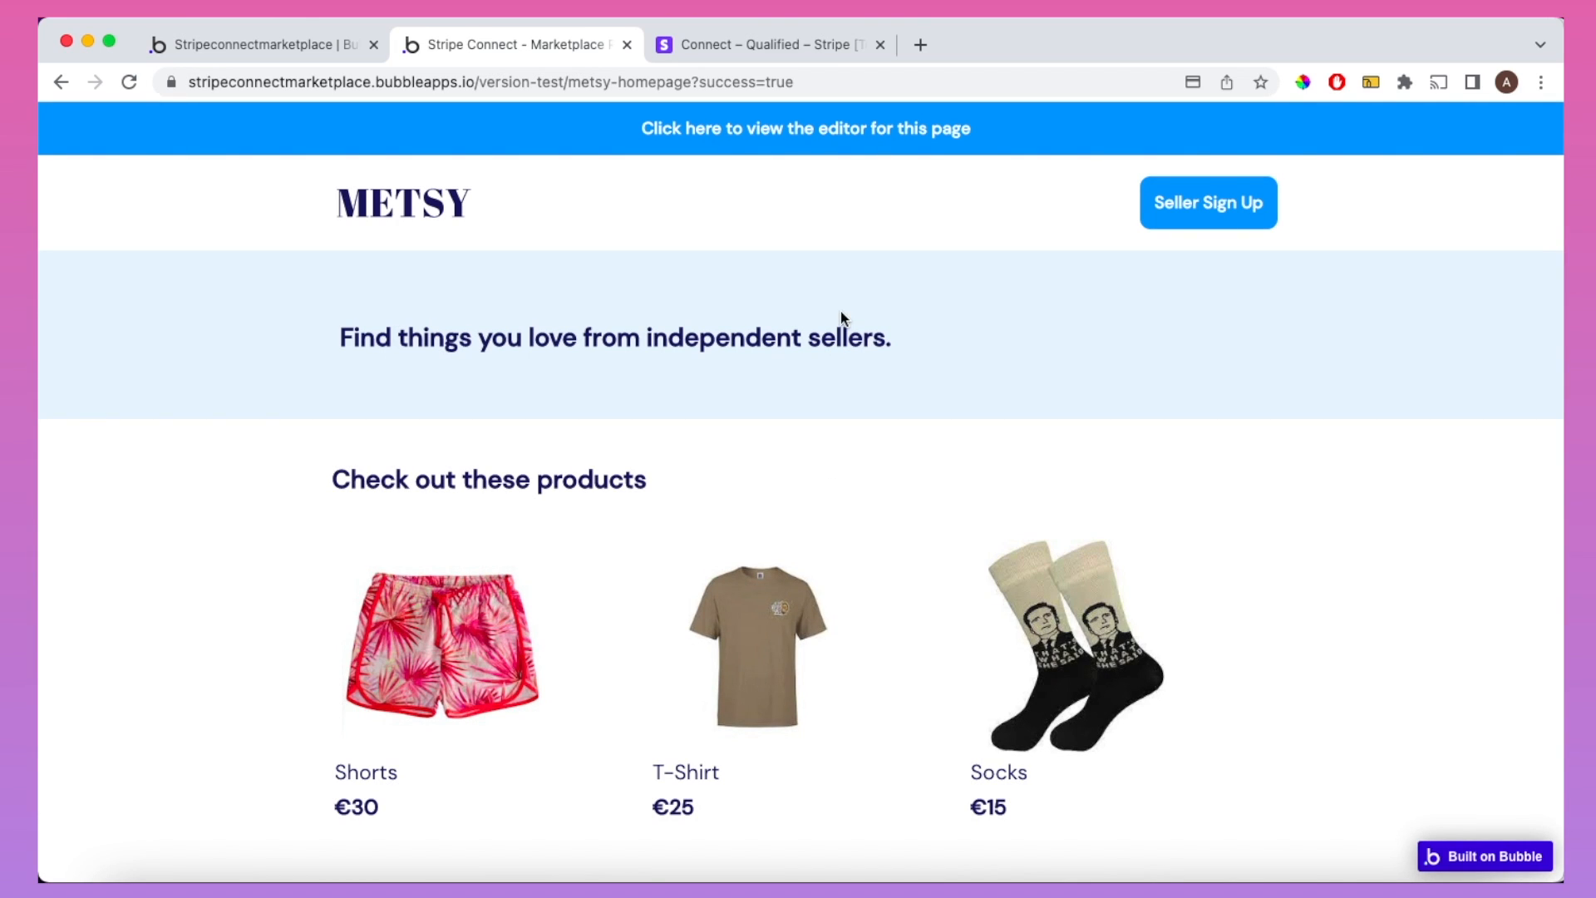
Step: Check the connected account's Stripe activity: €24.00 total balance and a €6.00 collected fee
click(766, 37)
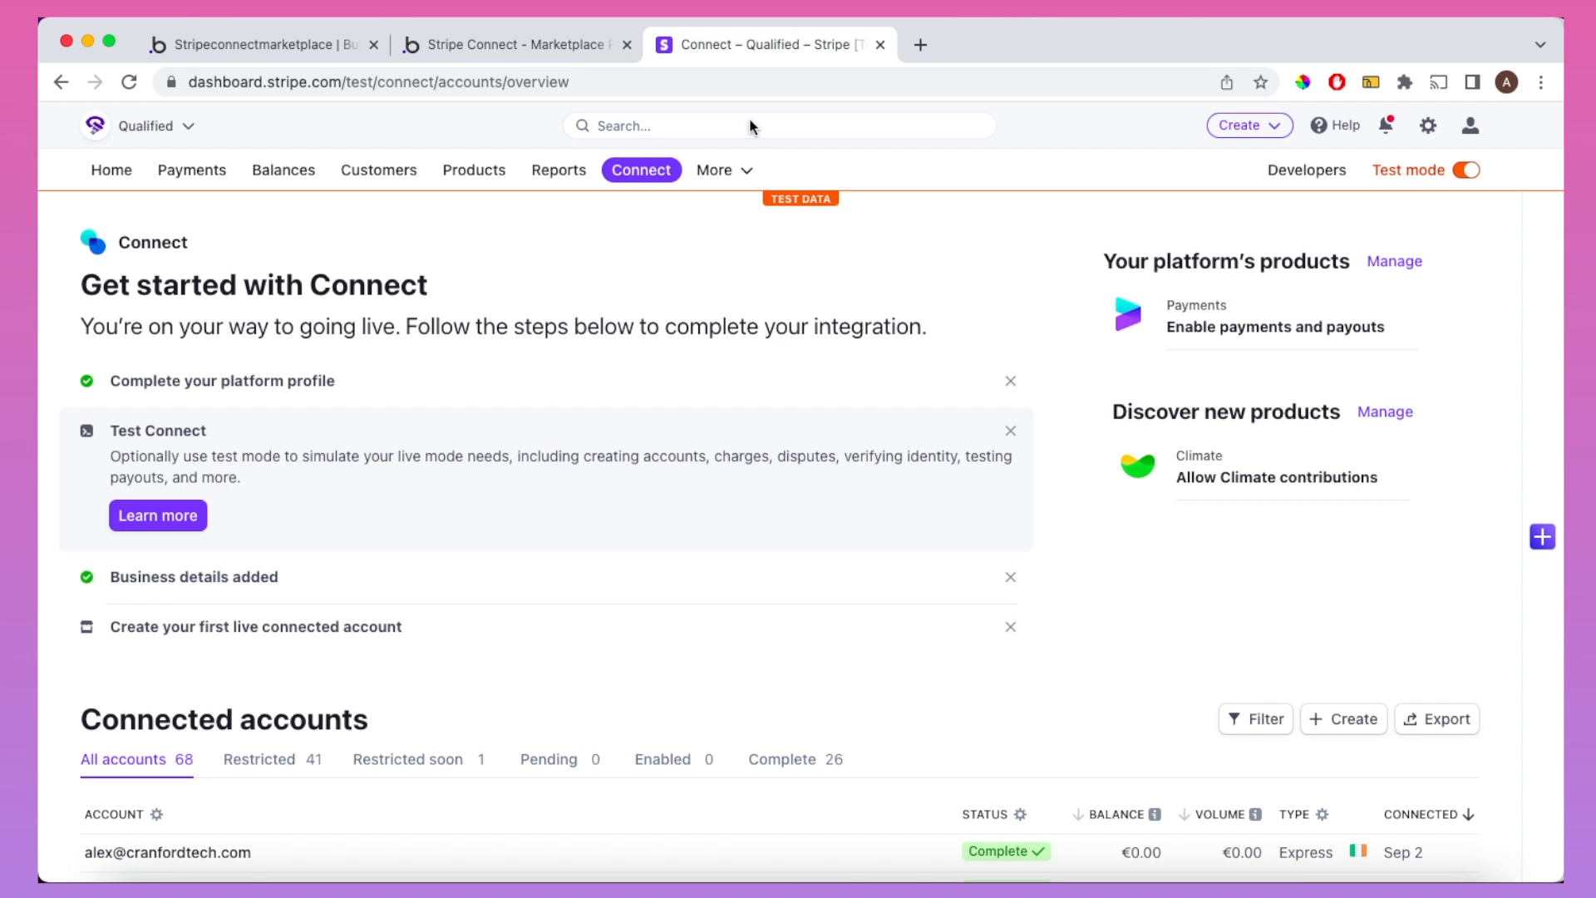
click(135, 82)
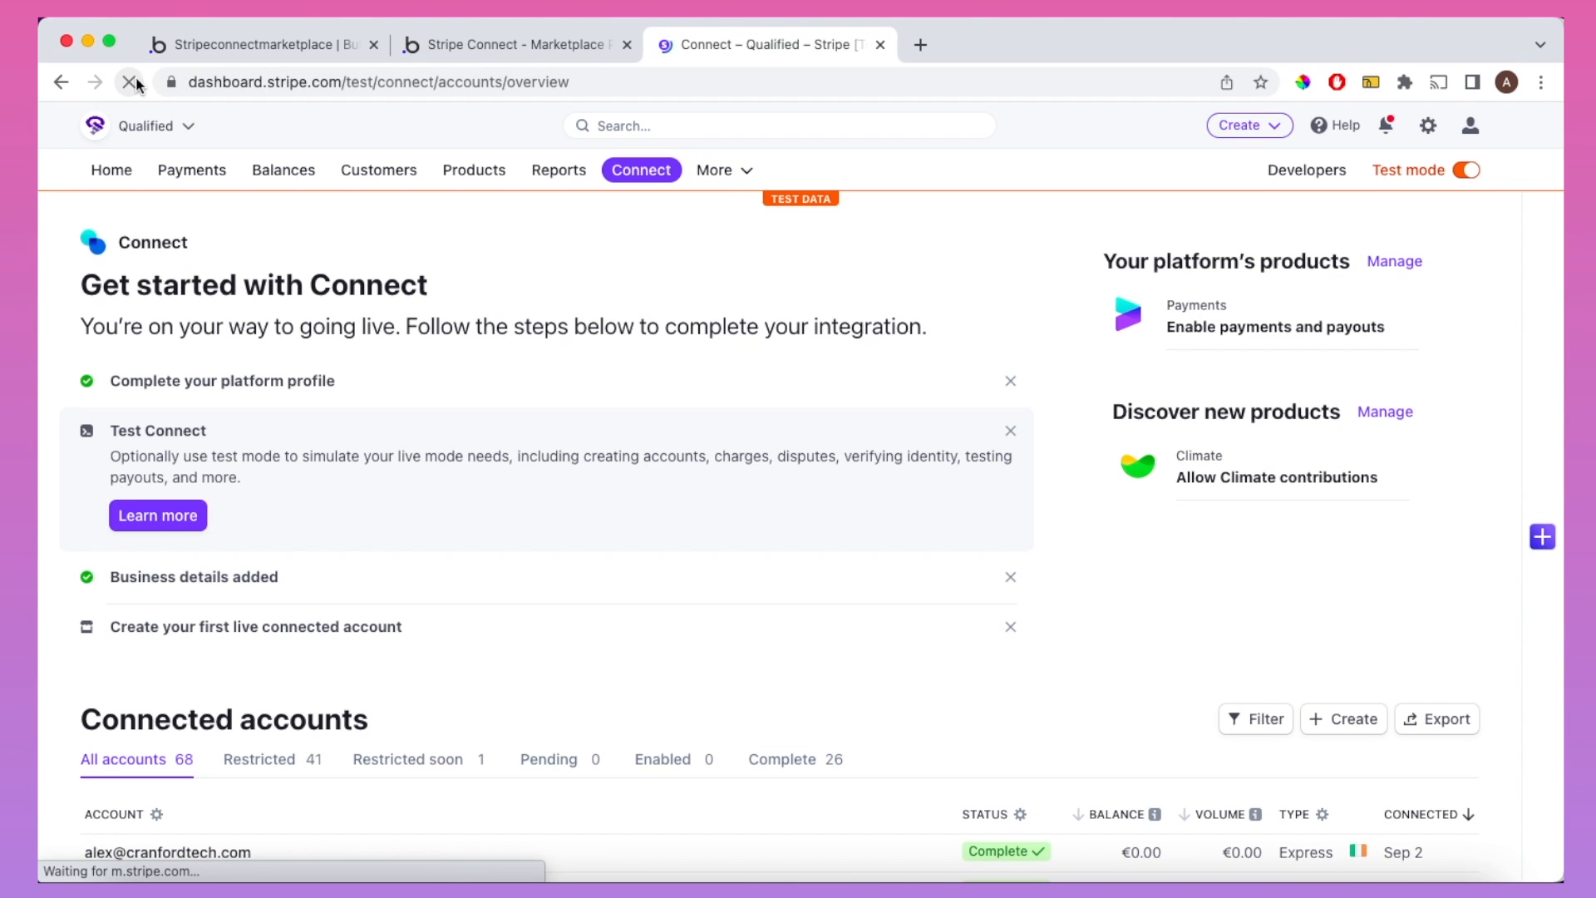
click(514, 851)
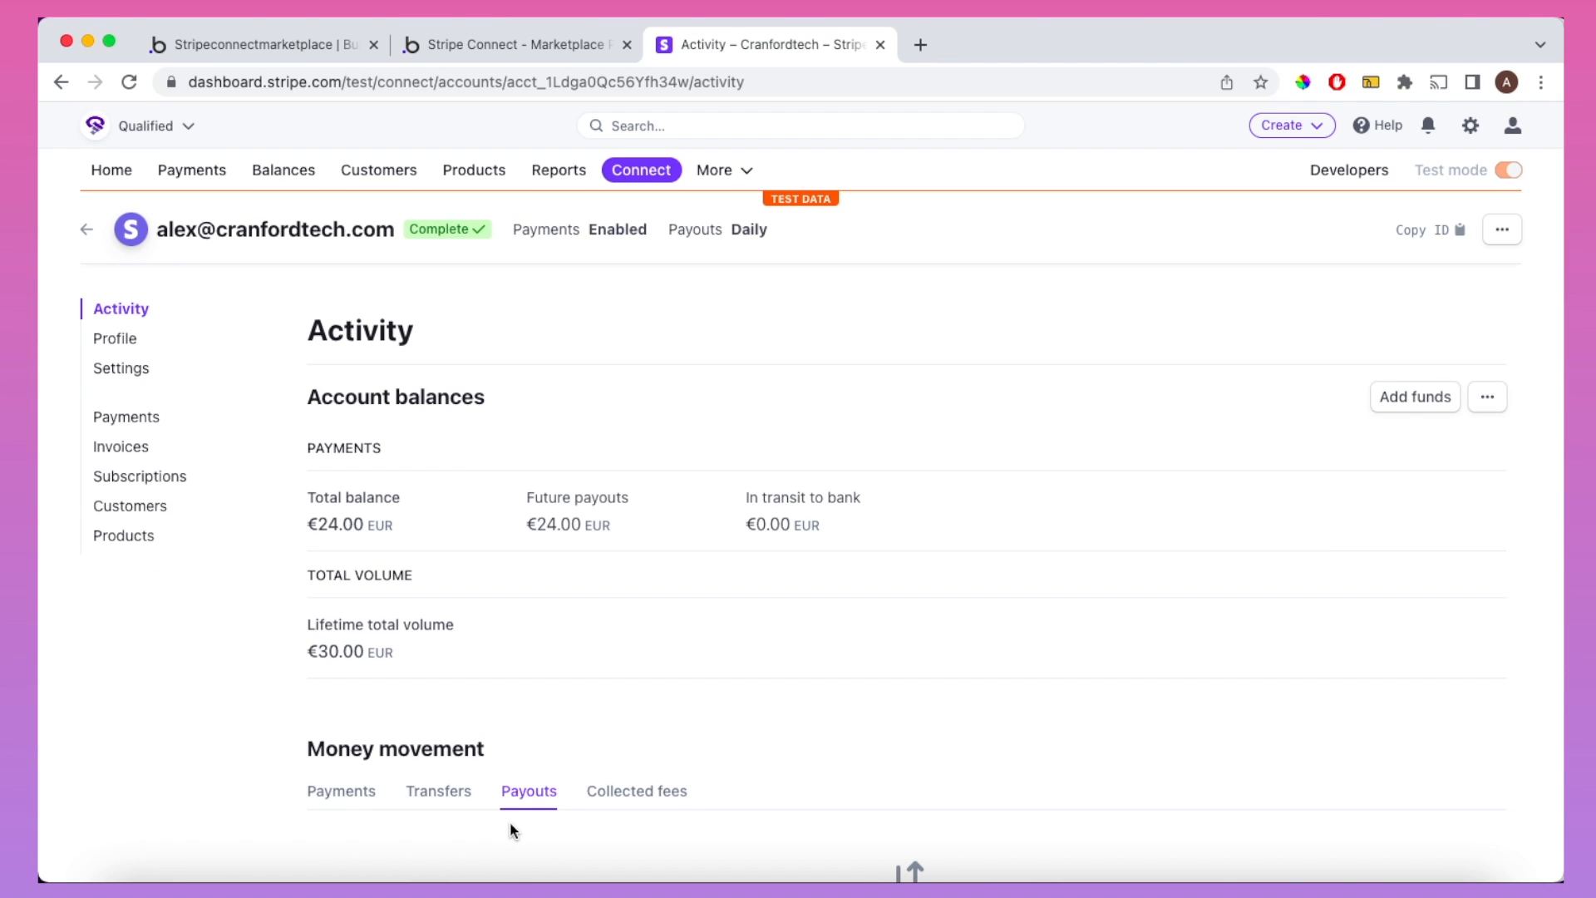
scroll(540, 632, down, 3)
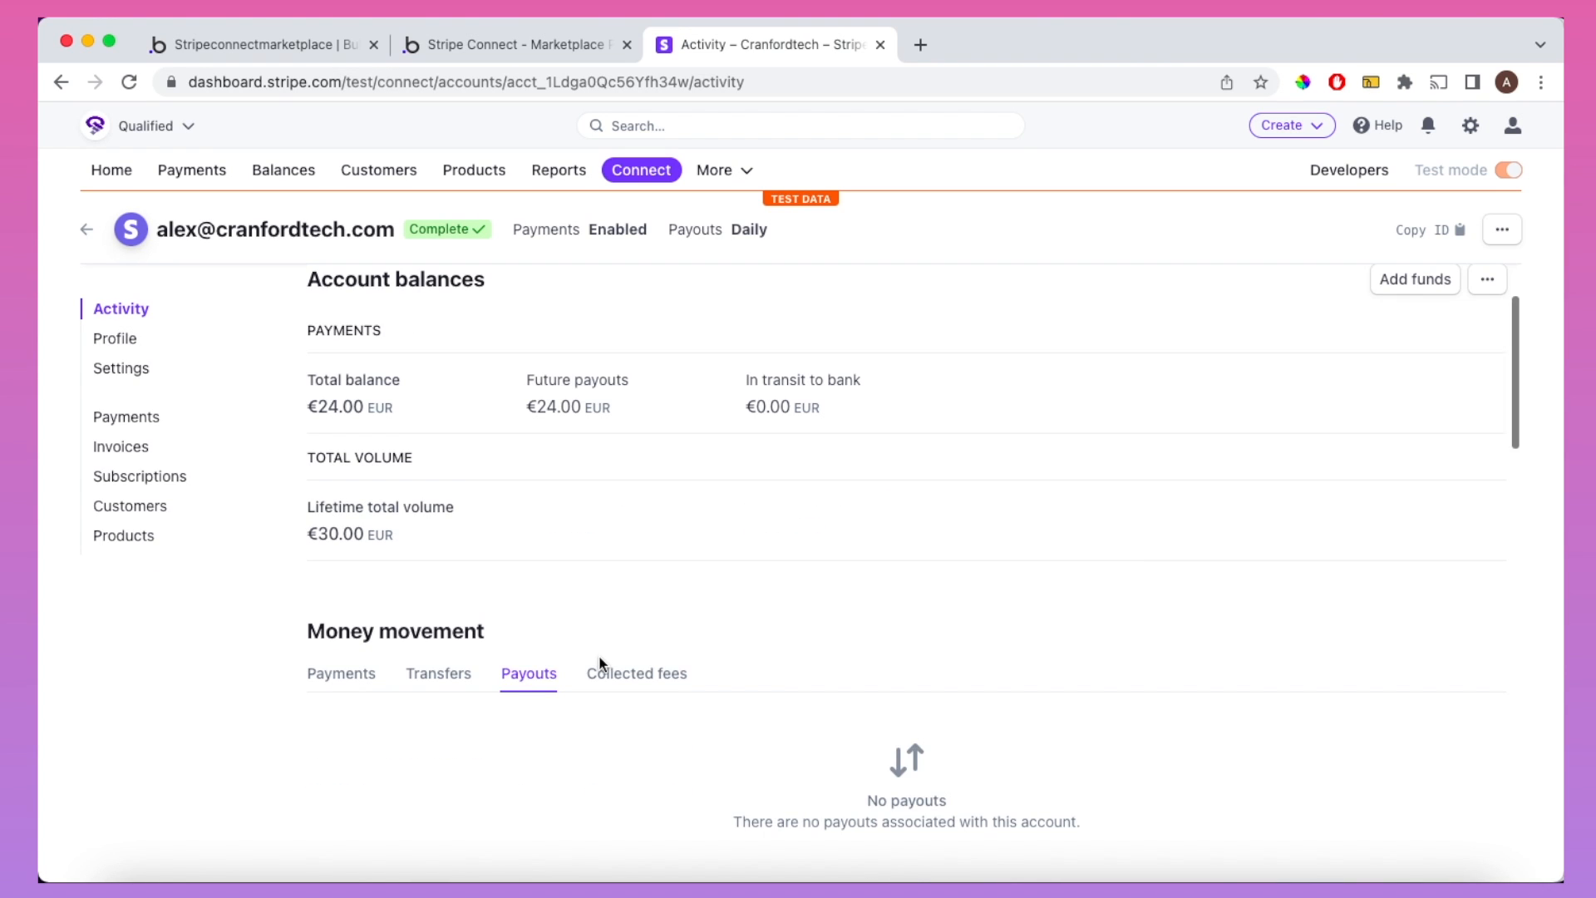
click(599, 670)
scroll(599, 661, down, 1)
scroll(600, 663, down, 1)
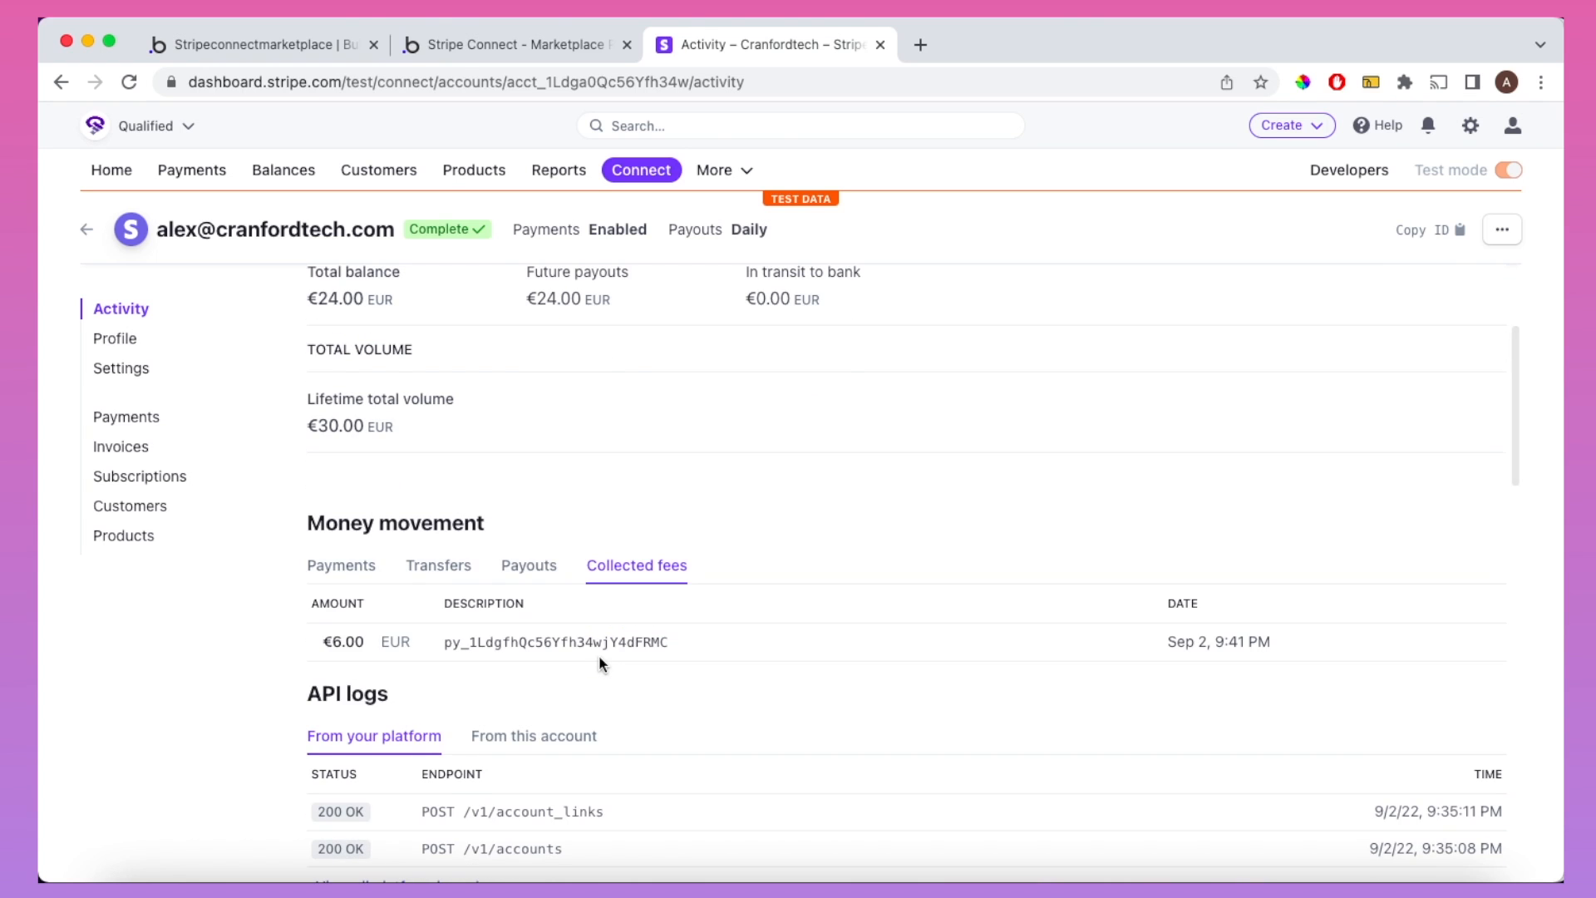
scroll(600, 663, down, 2)
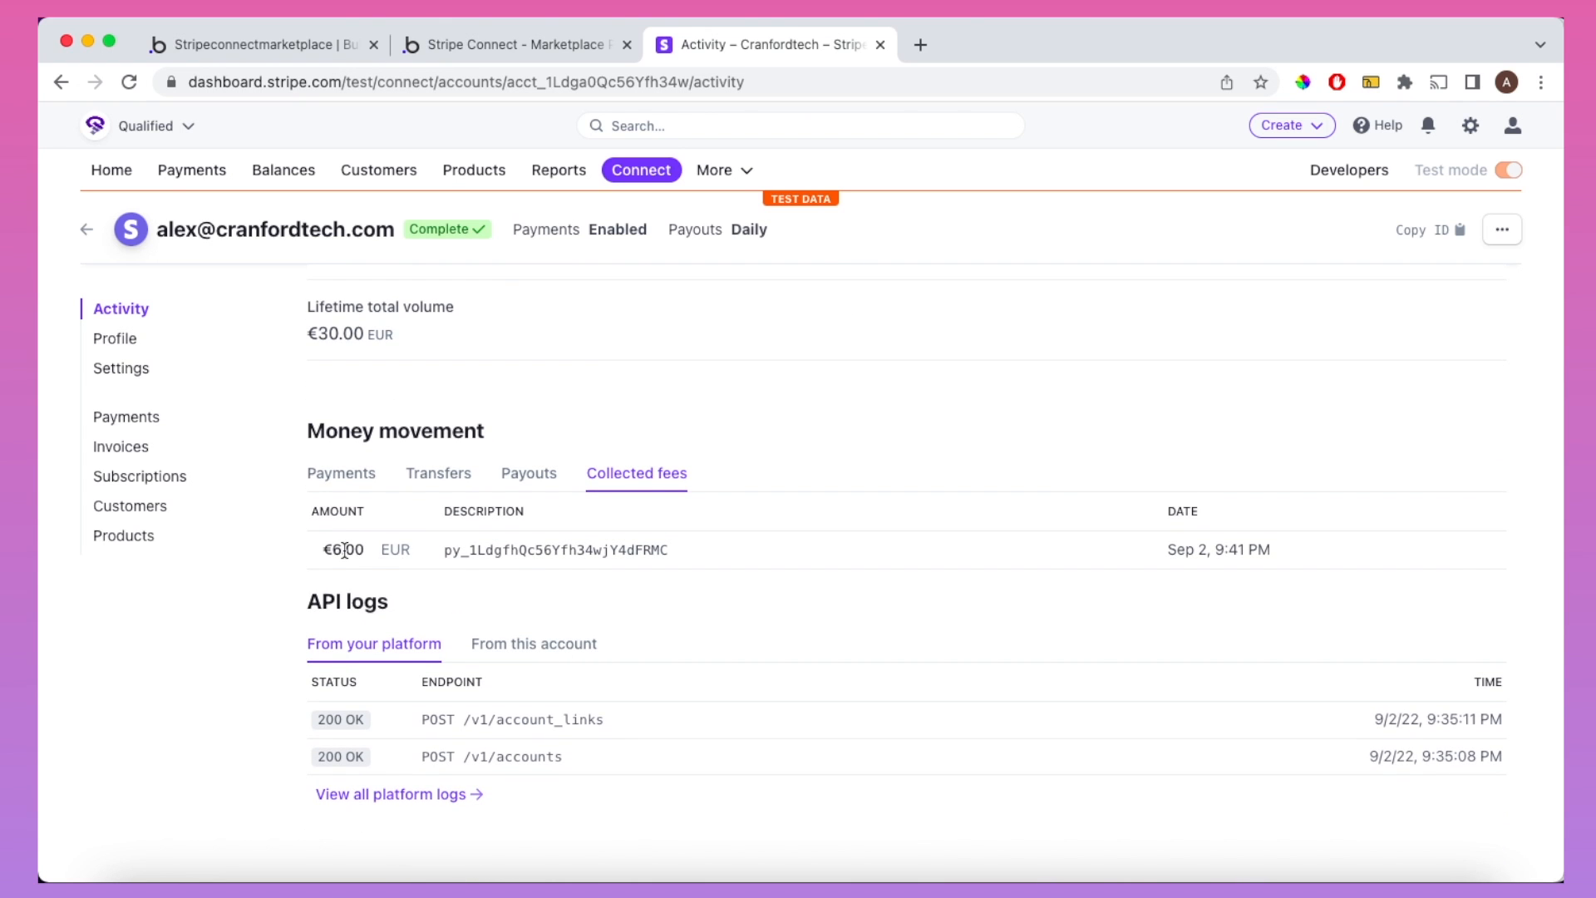
click(479, 48)
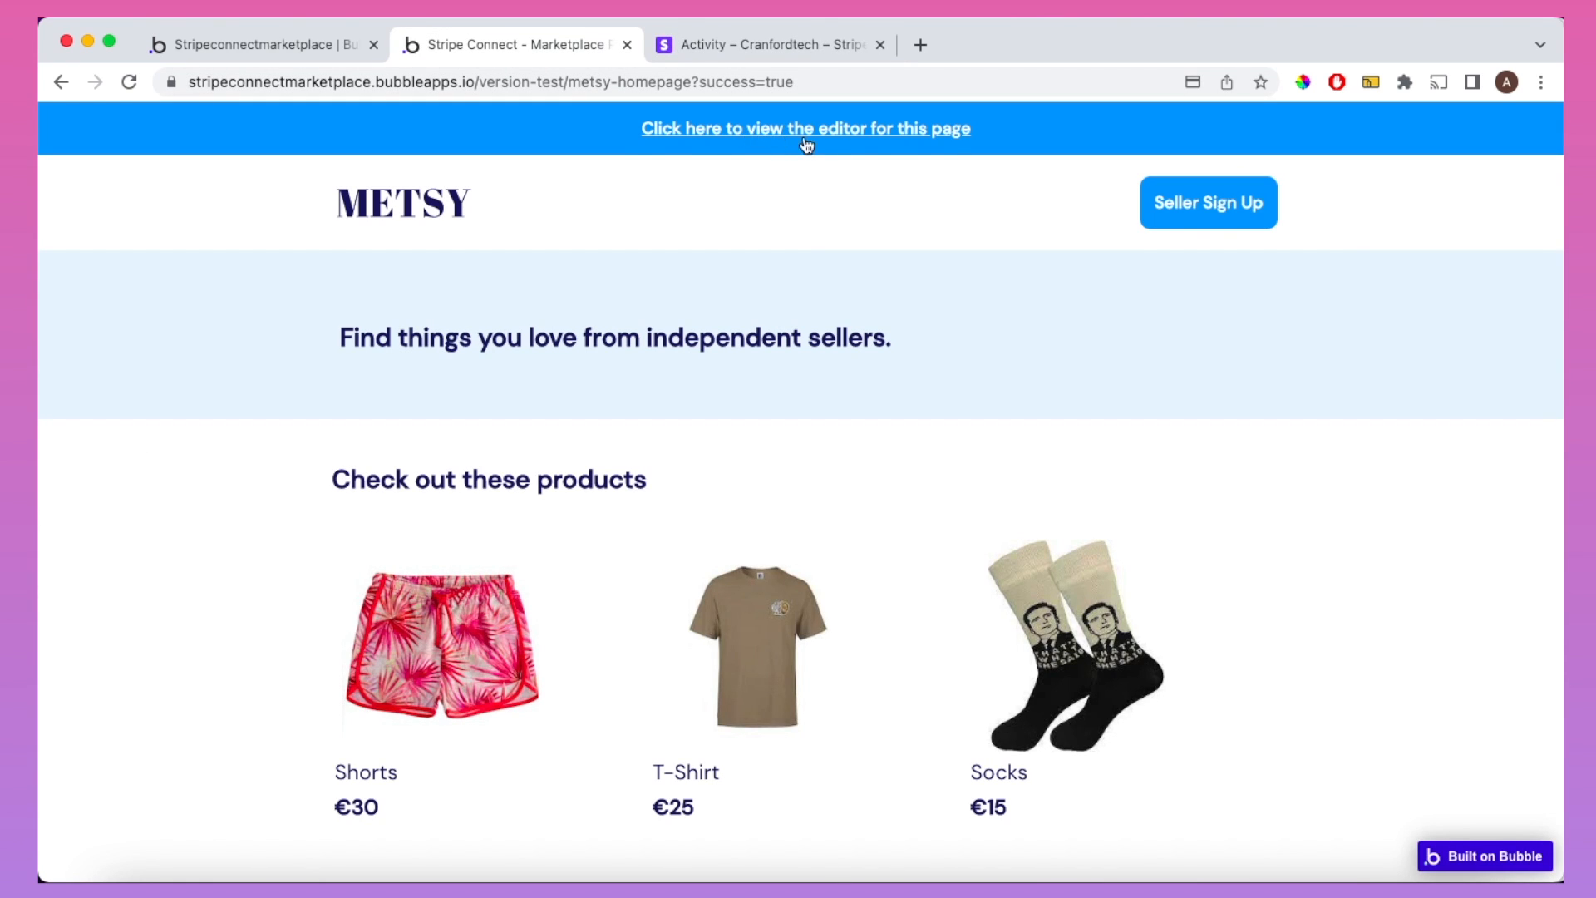
Step: Register a seller with e-mail, password and shop name 'Test Shop', then open their Stripe Express dashboard
click(1177, 204)
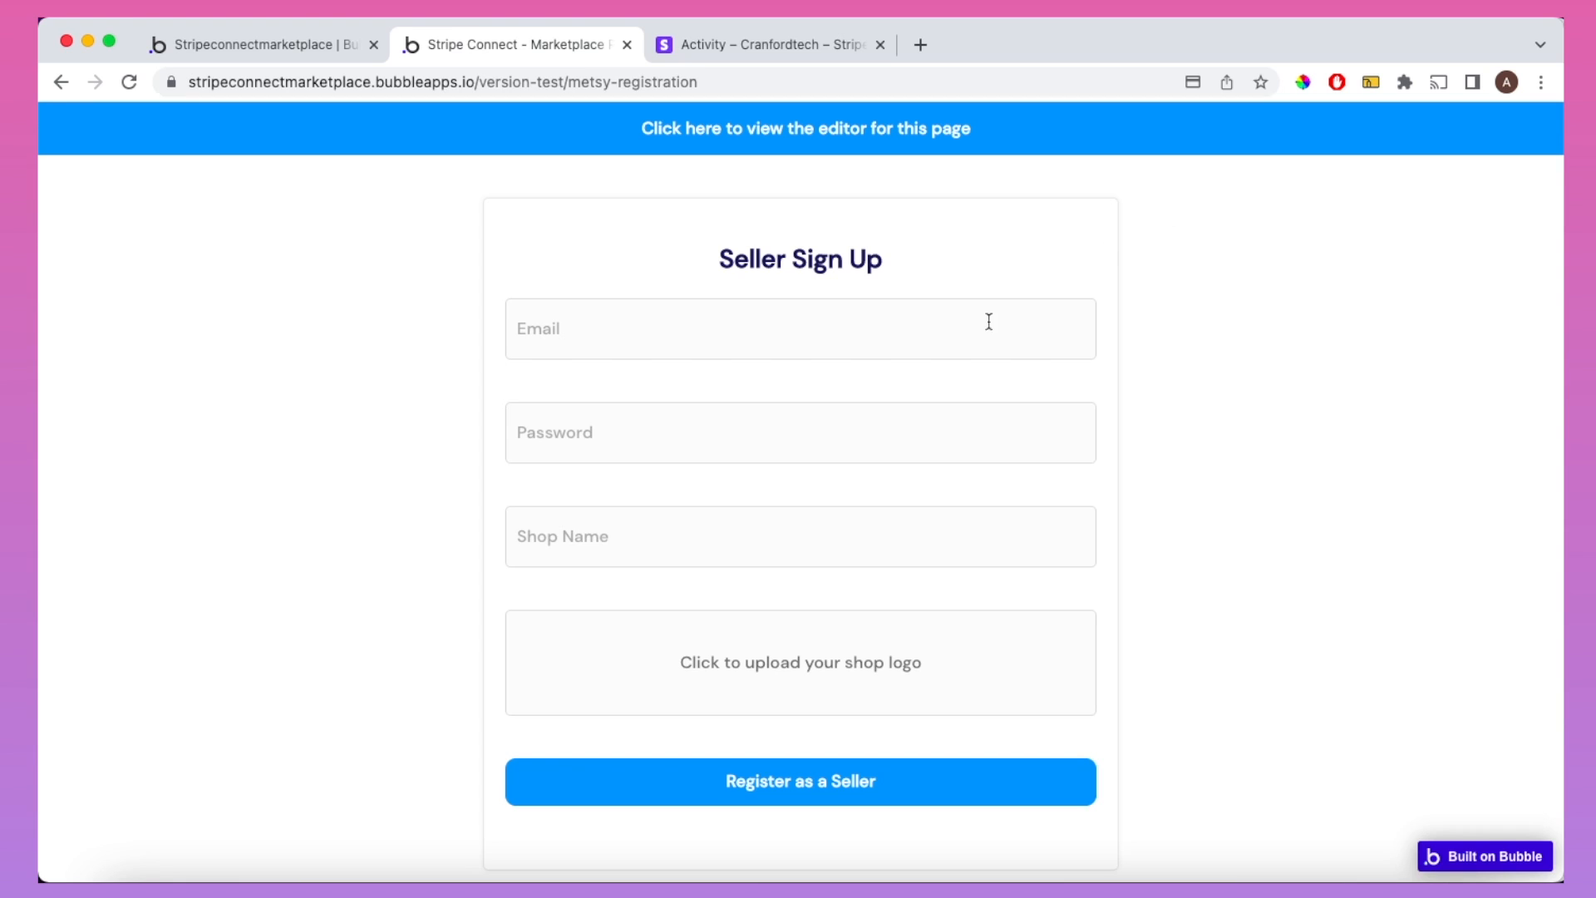
click(987, 323)
text(marybloggs@testmail.com)
key(Tab)
text(password)
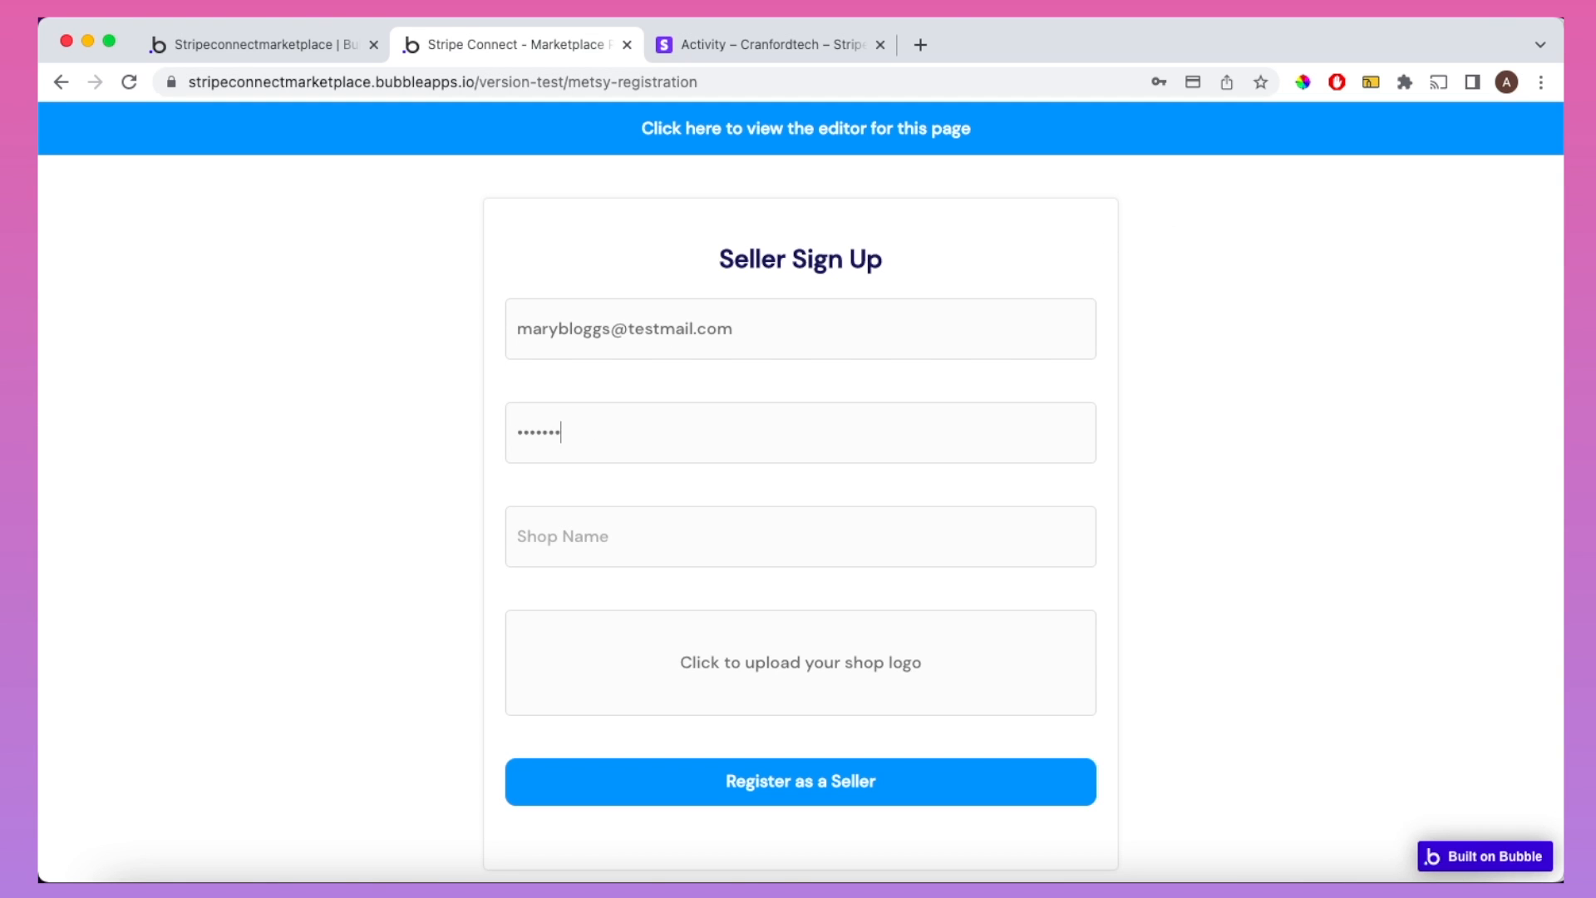
key(Tab)
text(Test Shop)
click(907, 783)
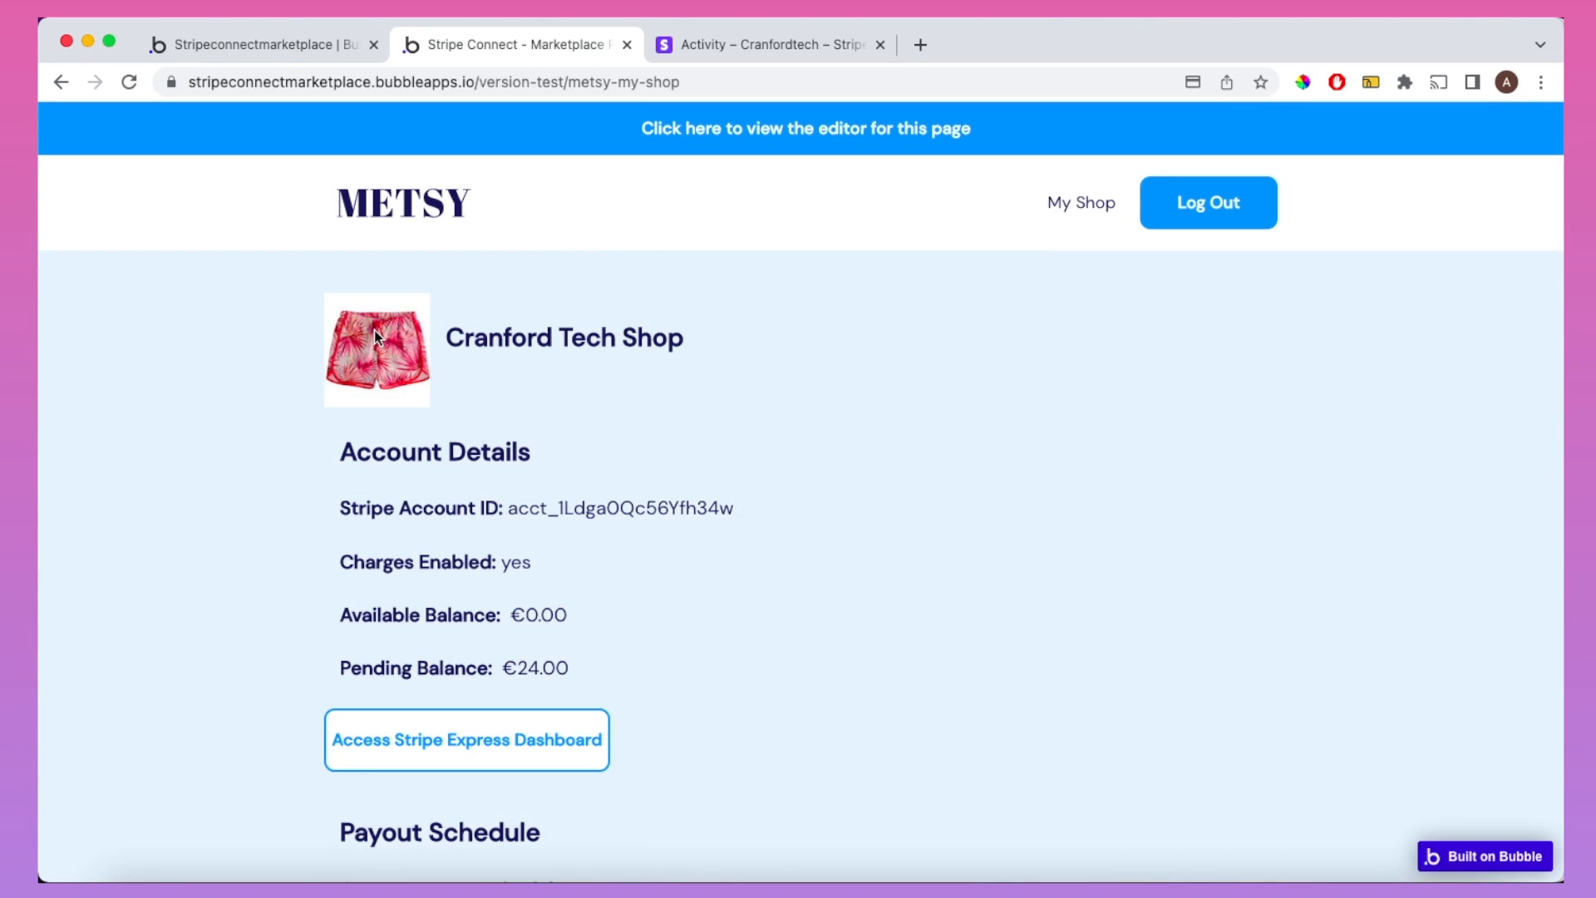
click(464, 725)
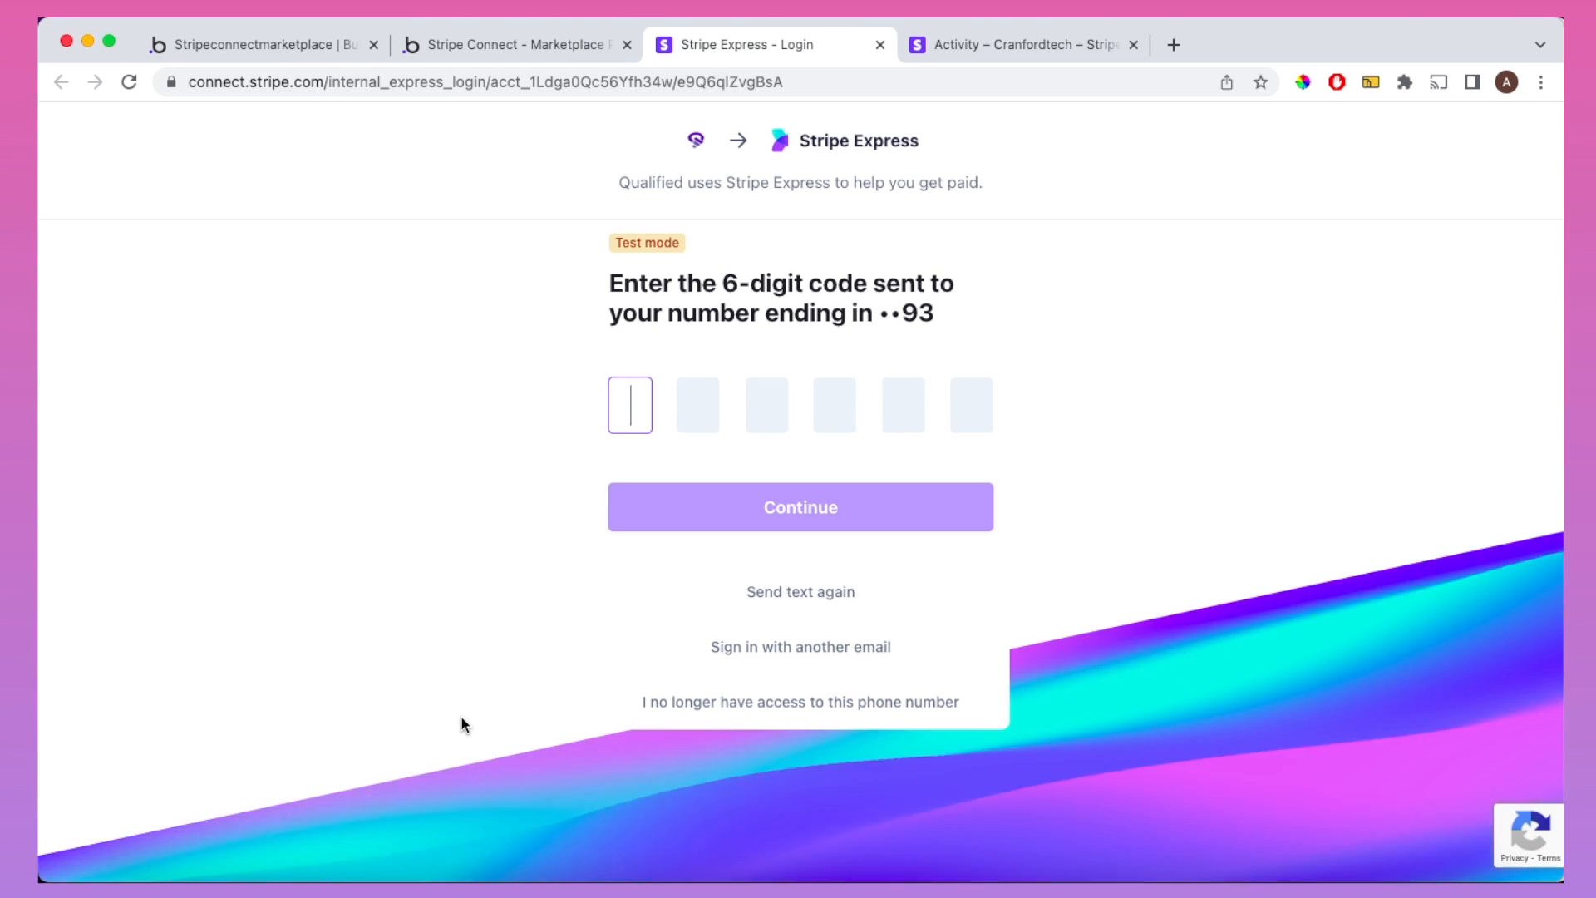
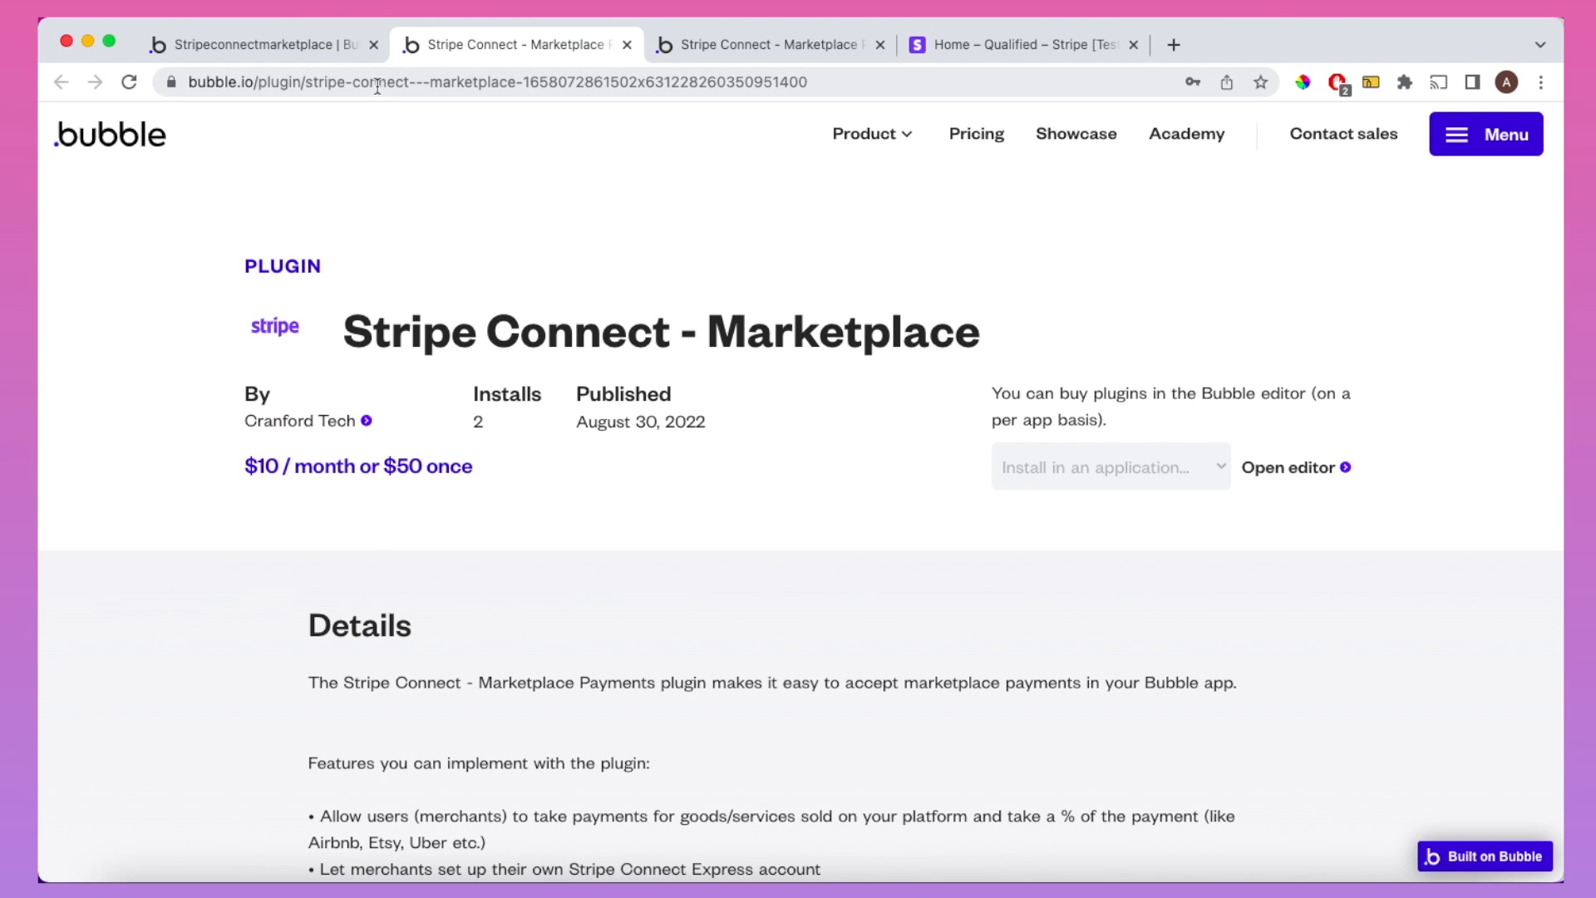
Step: Install the Stripe Connect - Marketplace plugin in the Bubble editor and scroll to its key fields
click(316, 46)
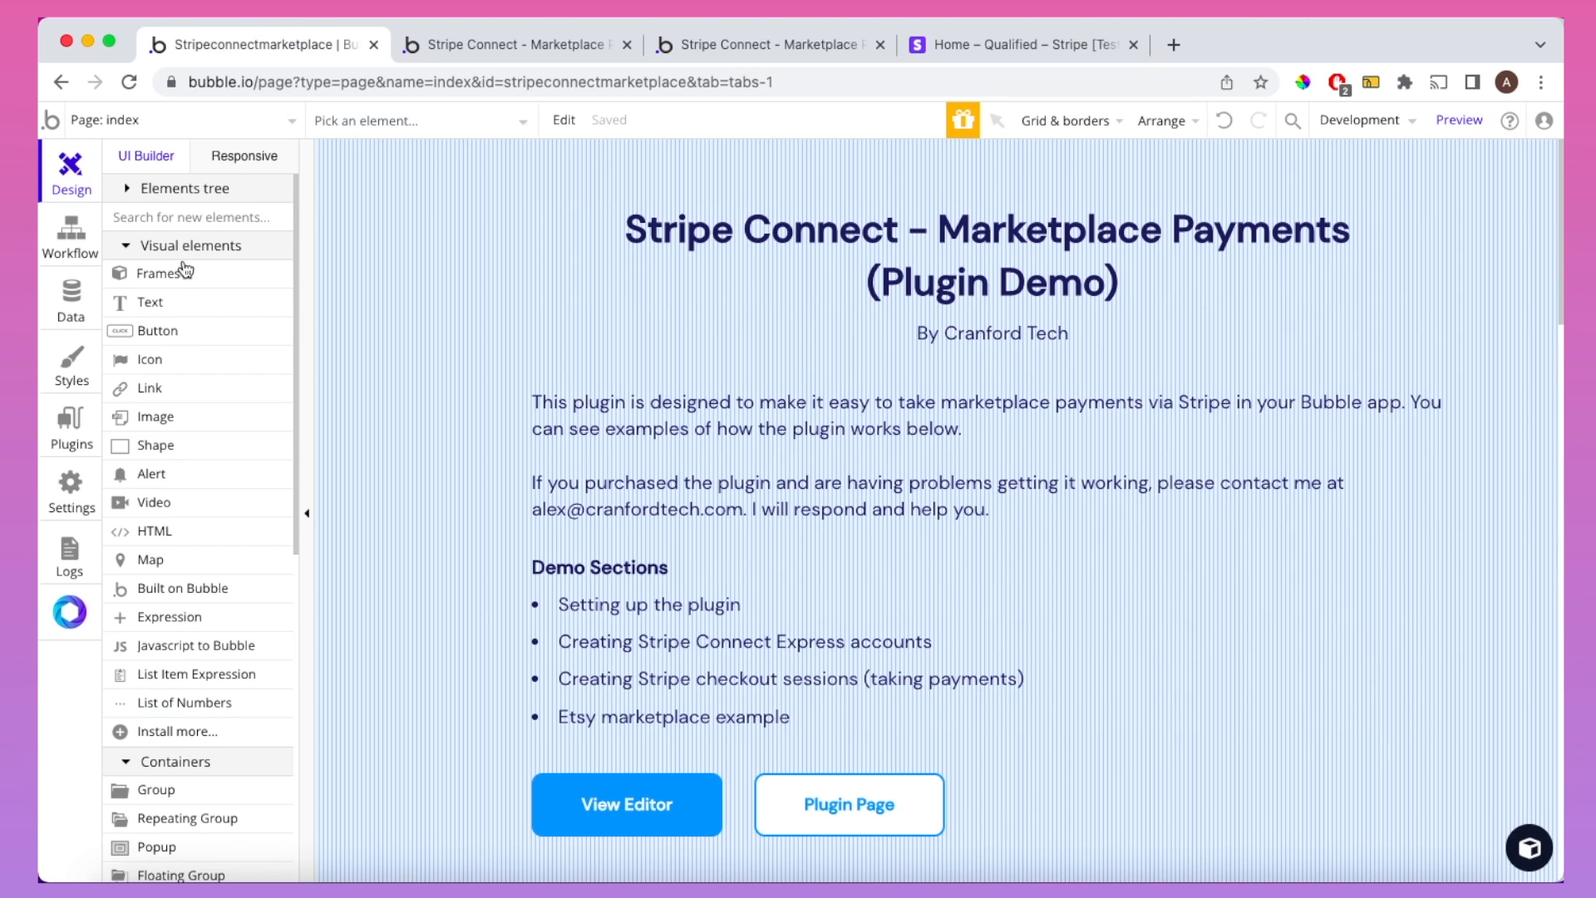
click(73, 424)
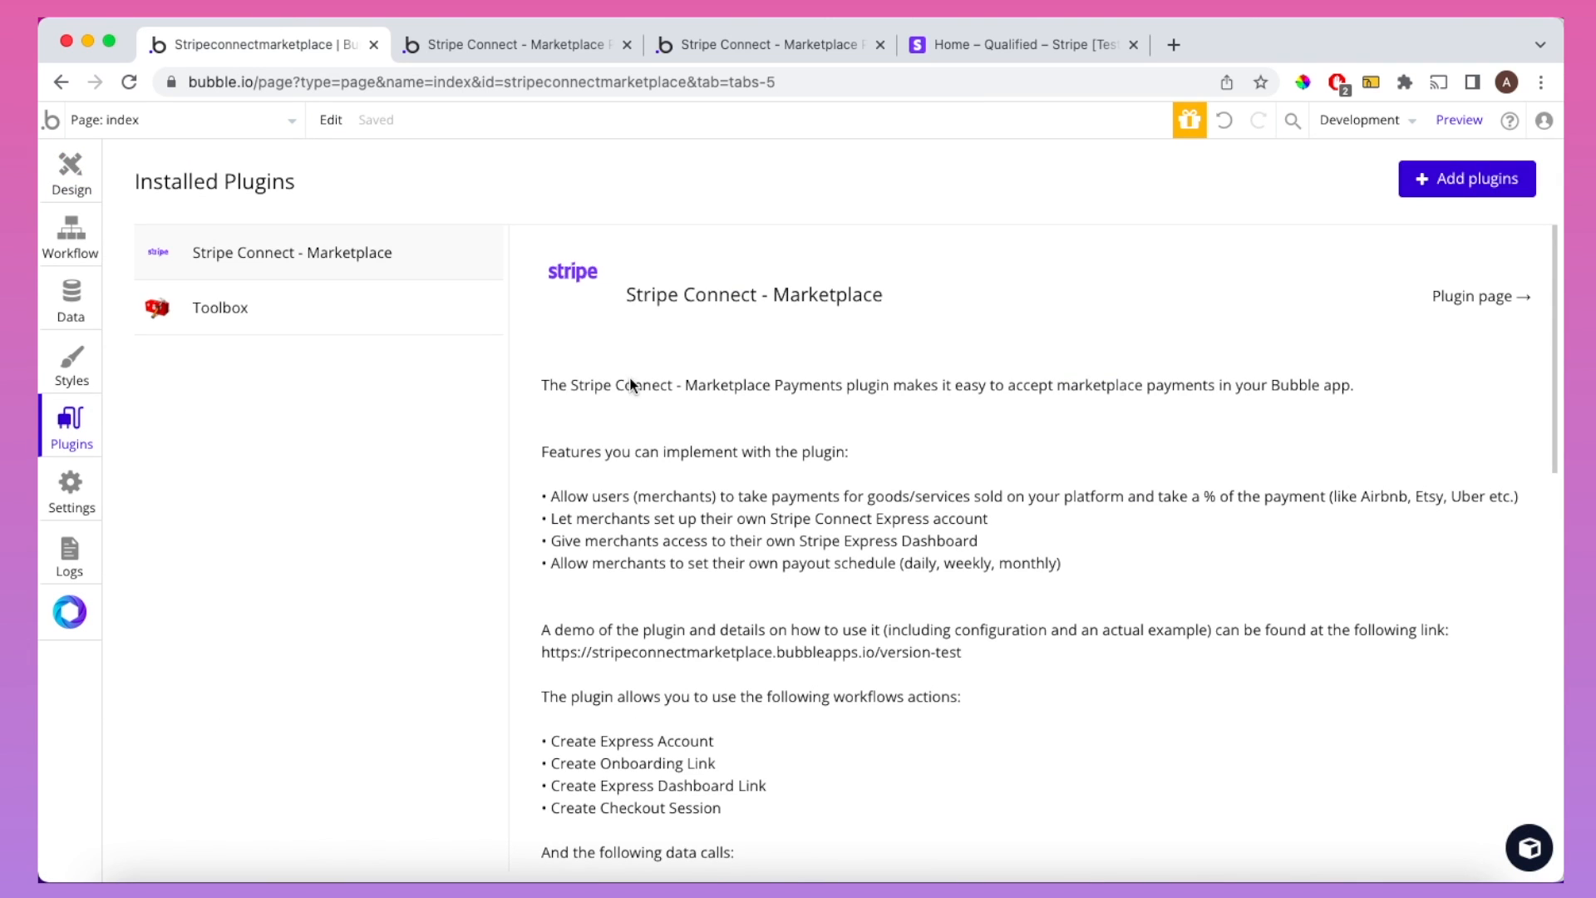
click(1422, 181)
text(stripe connect - market)
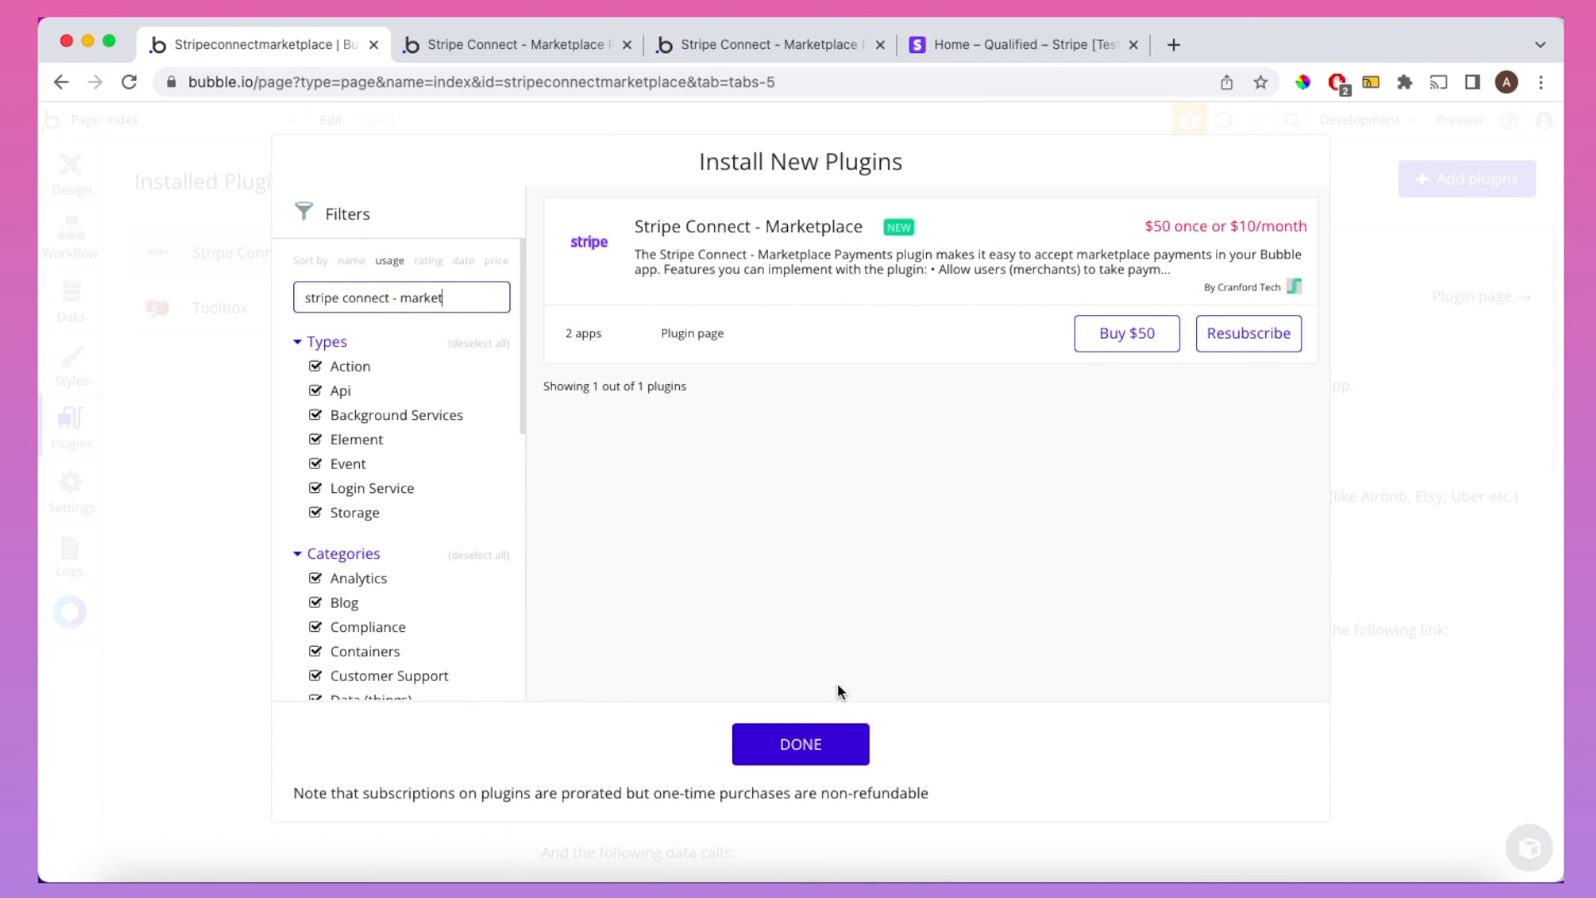
click(801, 747)
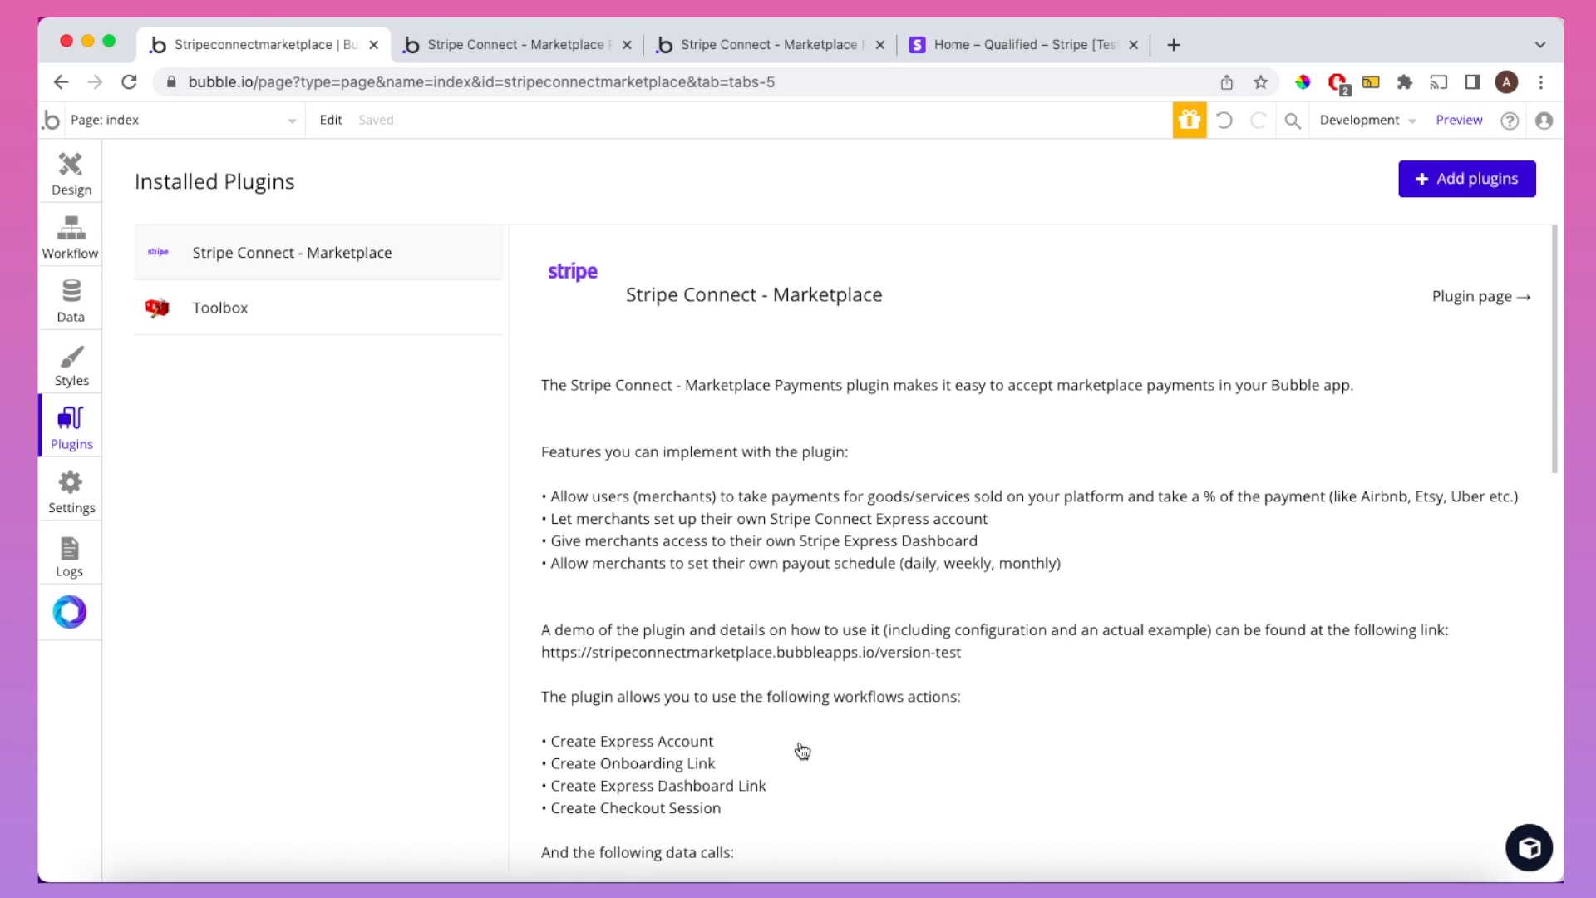
scroll(803, 751, down, 6)
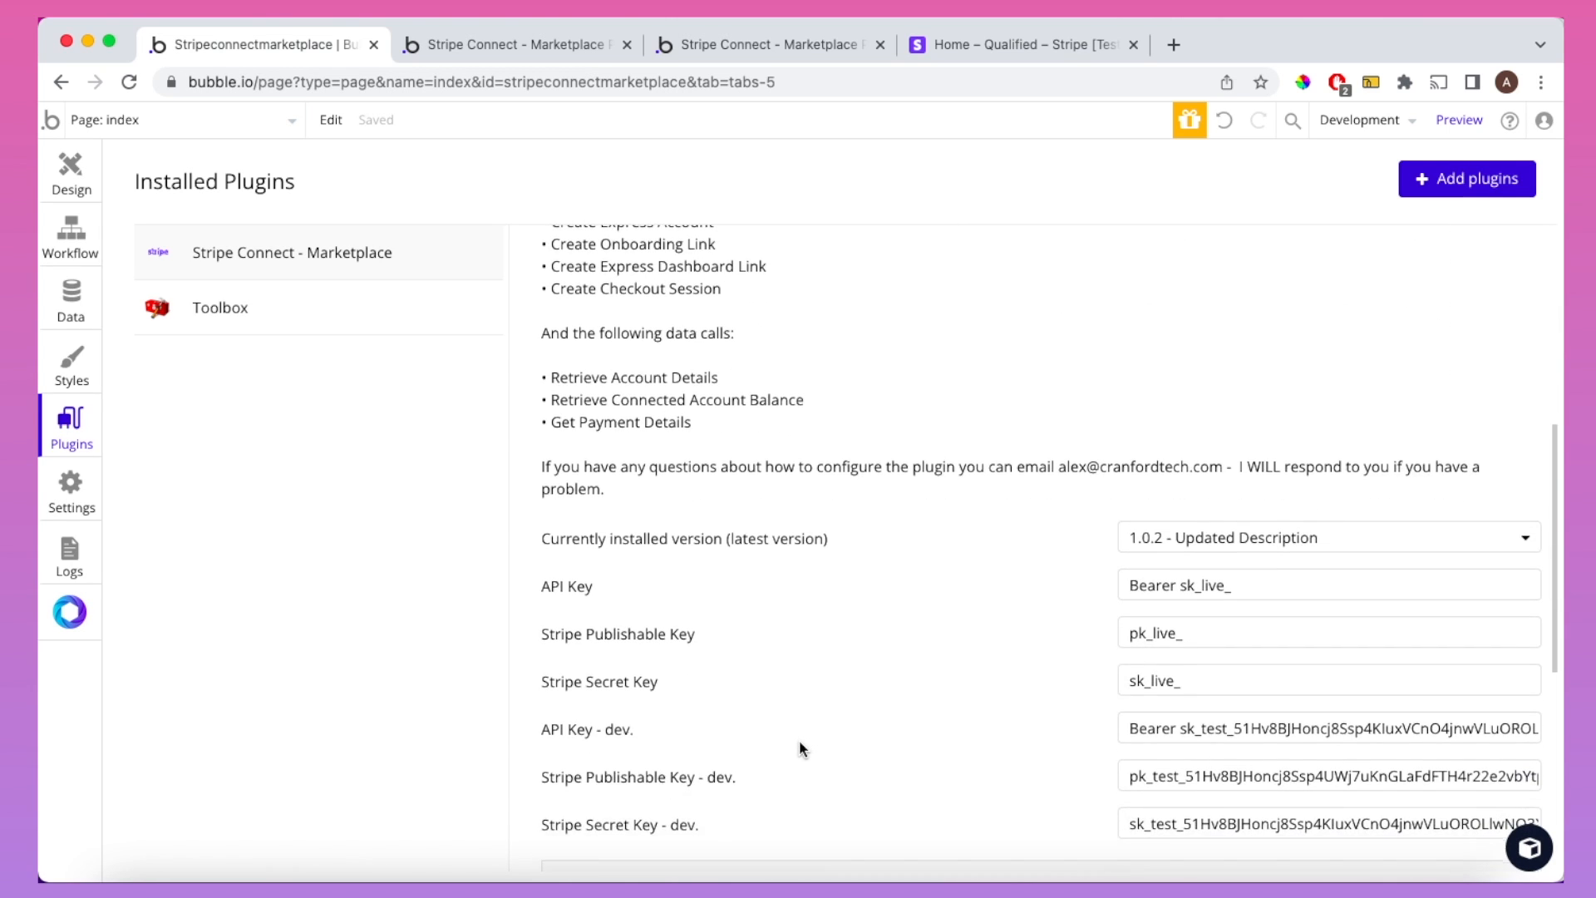
scroll(800, 744, down, 1)
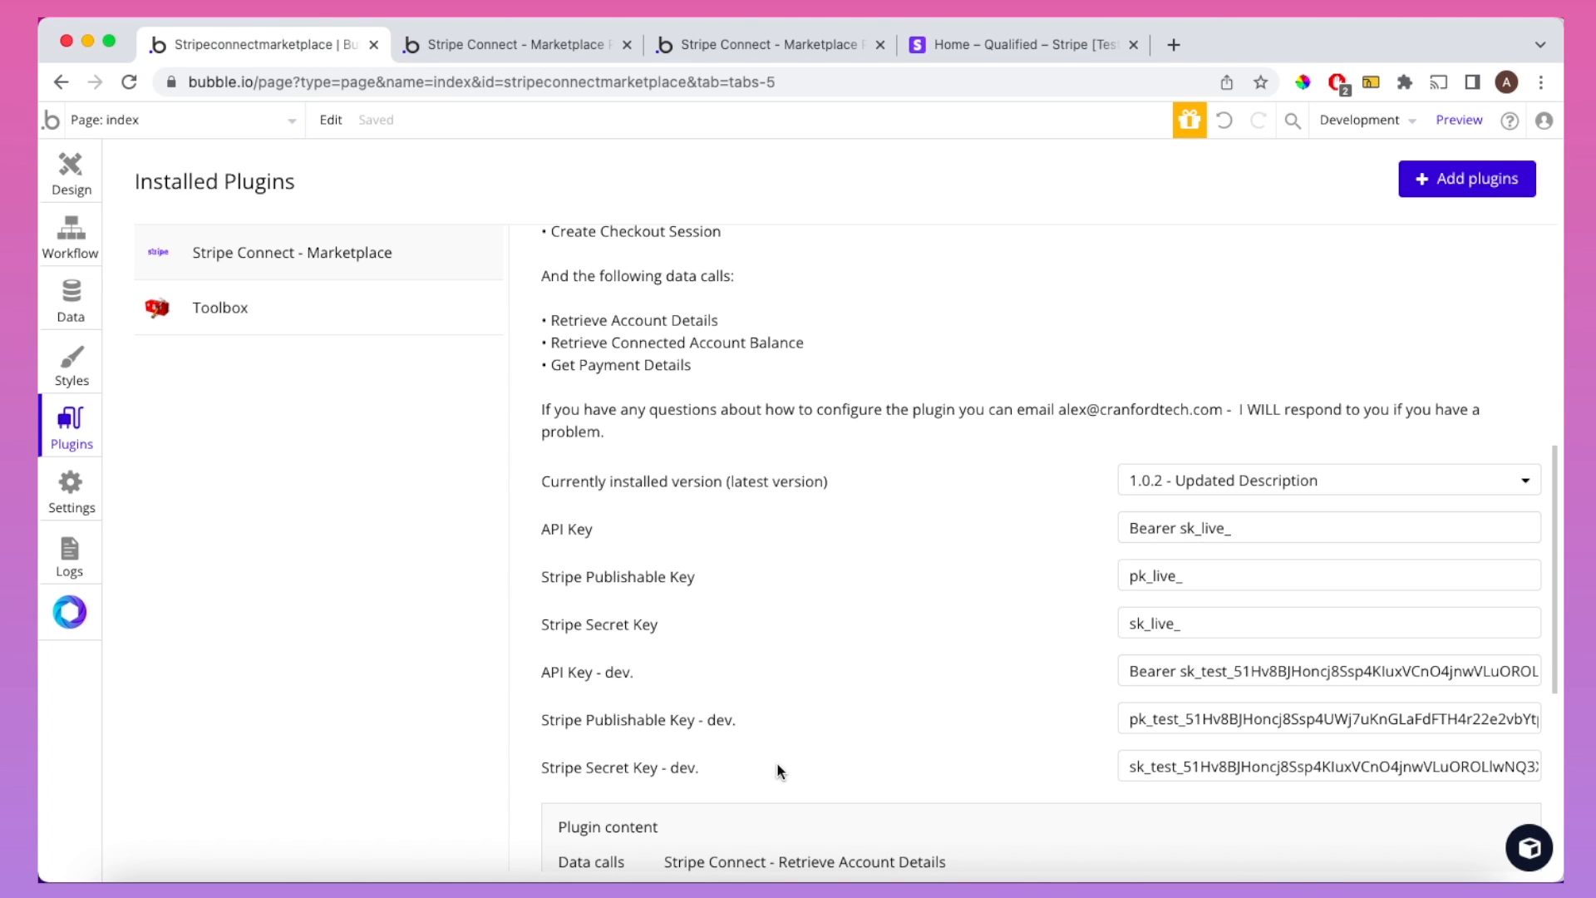
Step: Copy the Stripe test publishable key from Developers > API keys
click(993, 50)
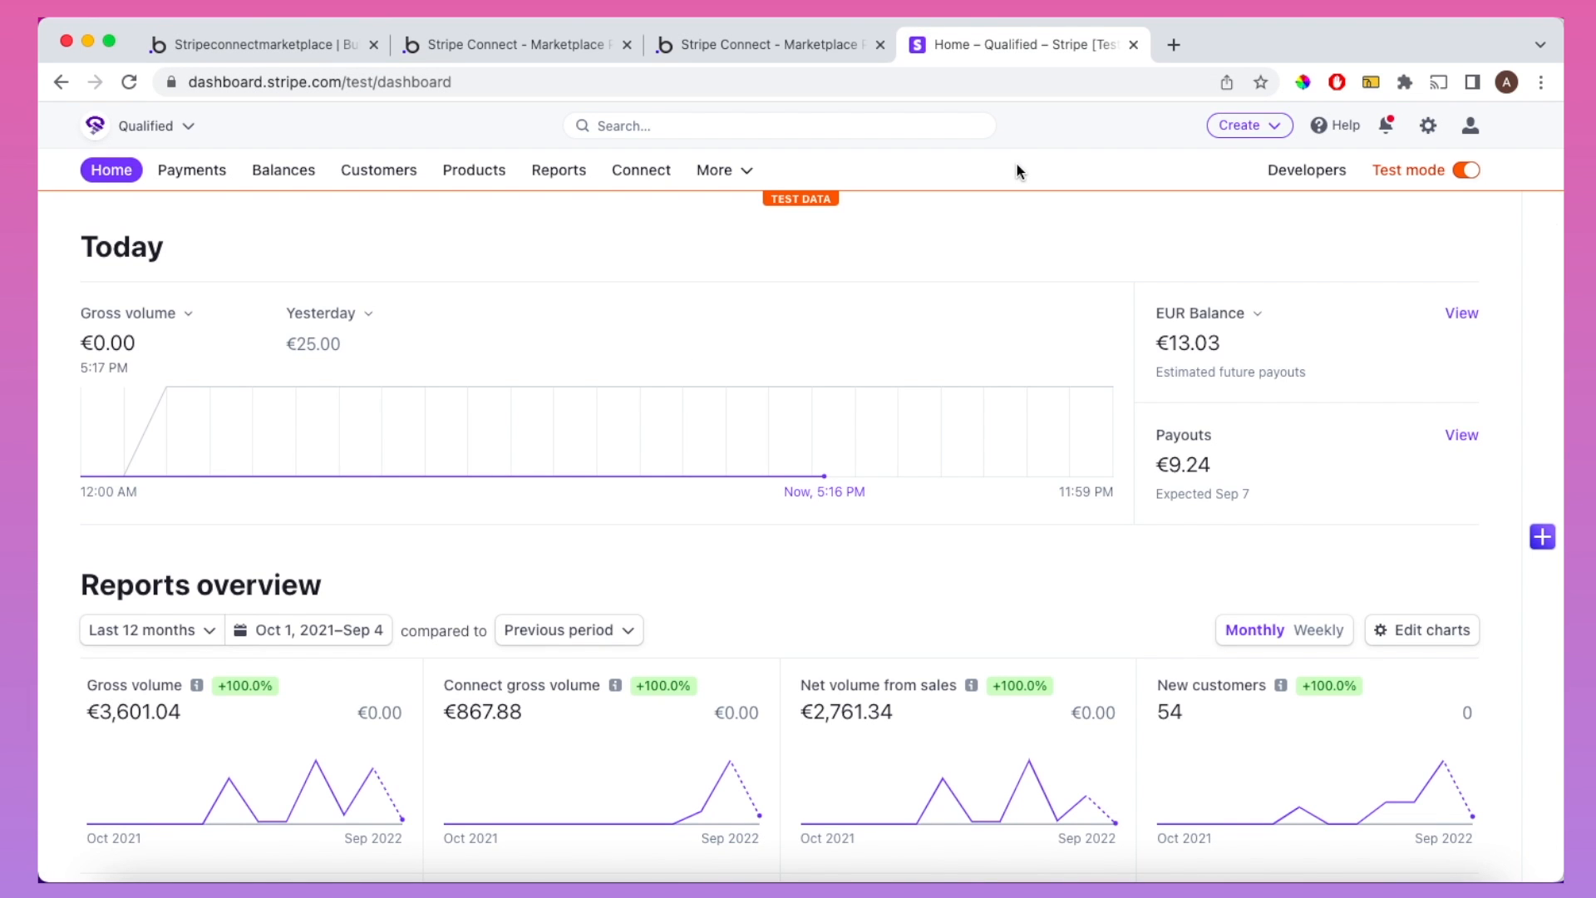
click(1293, 174)
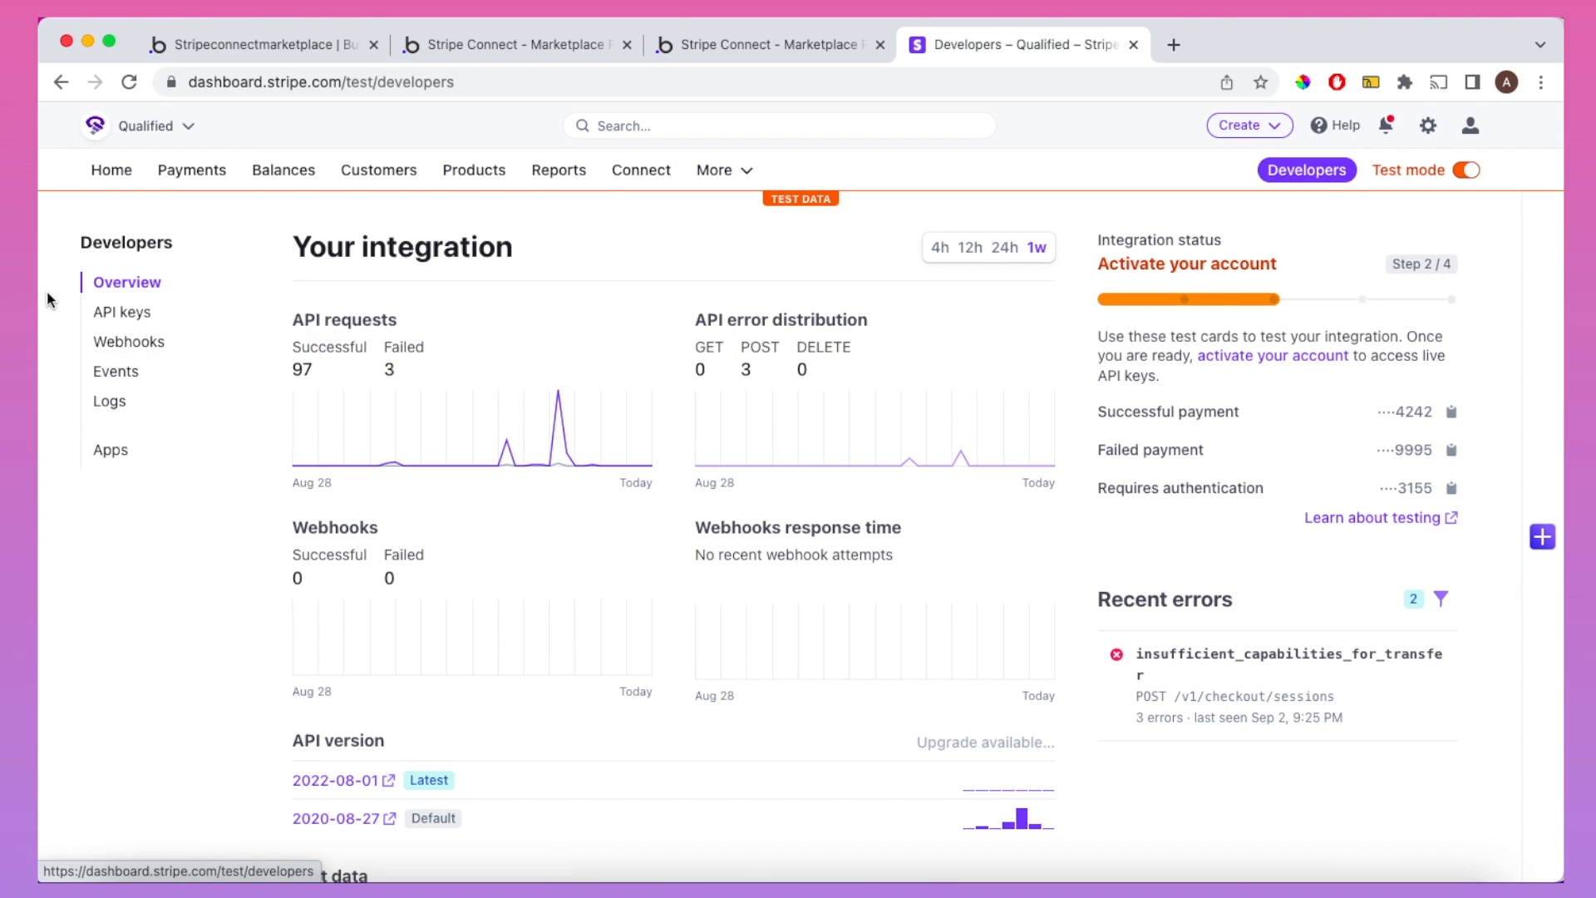
click(106, 316)
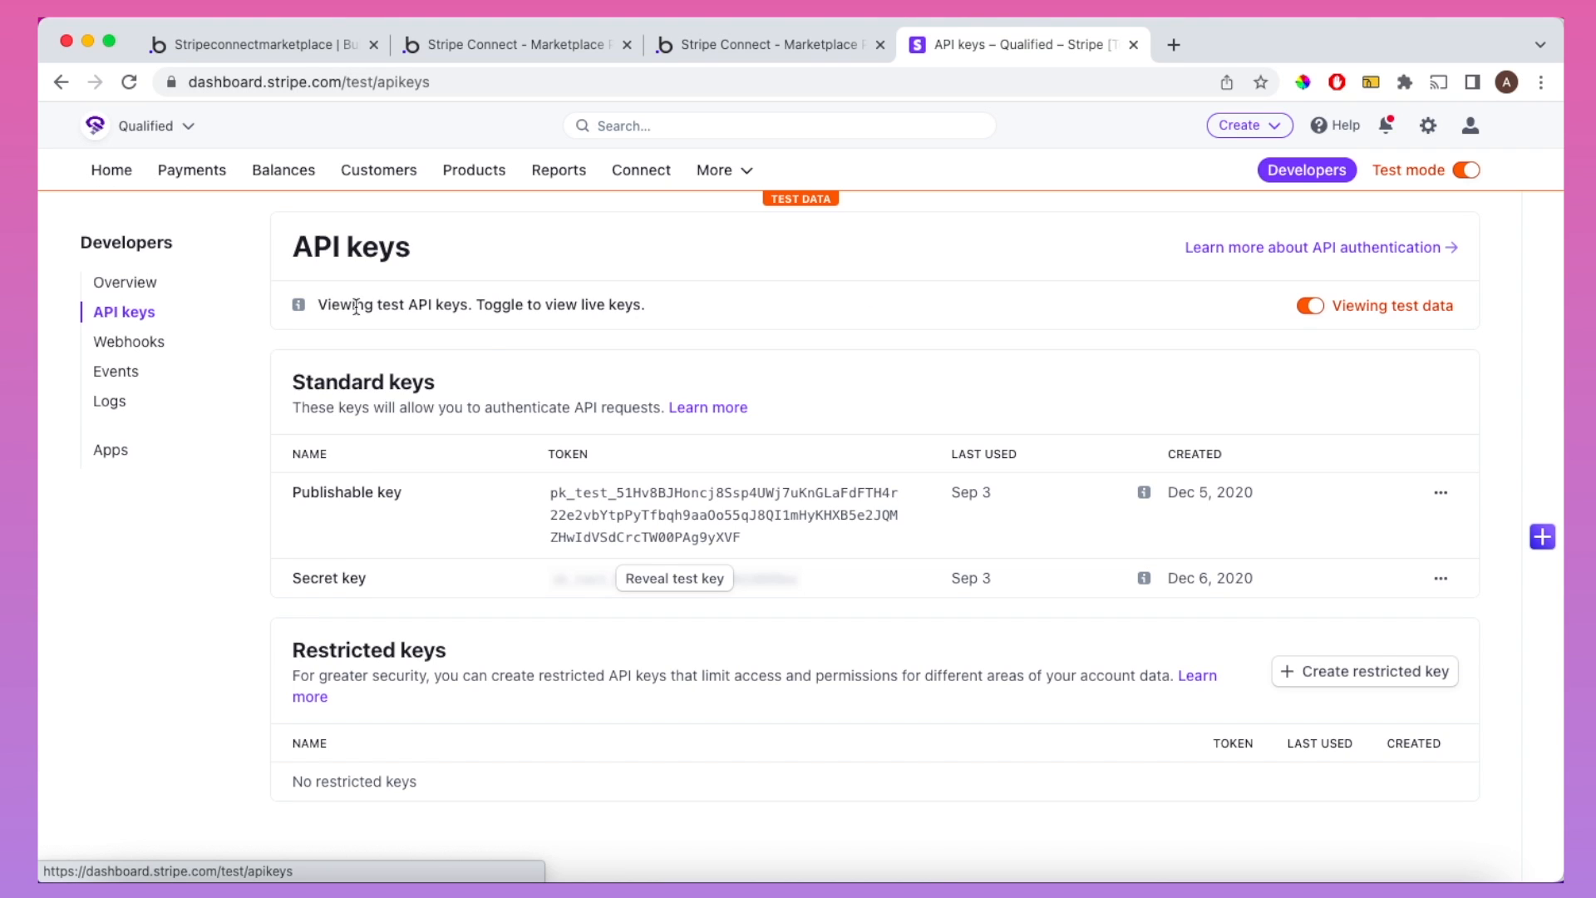
click(685, 536)
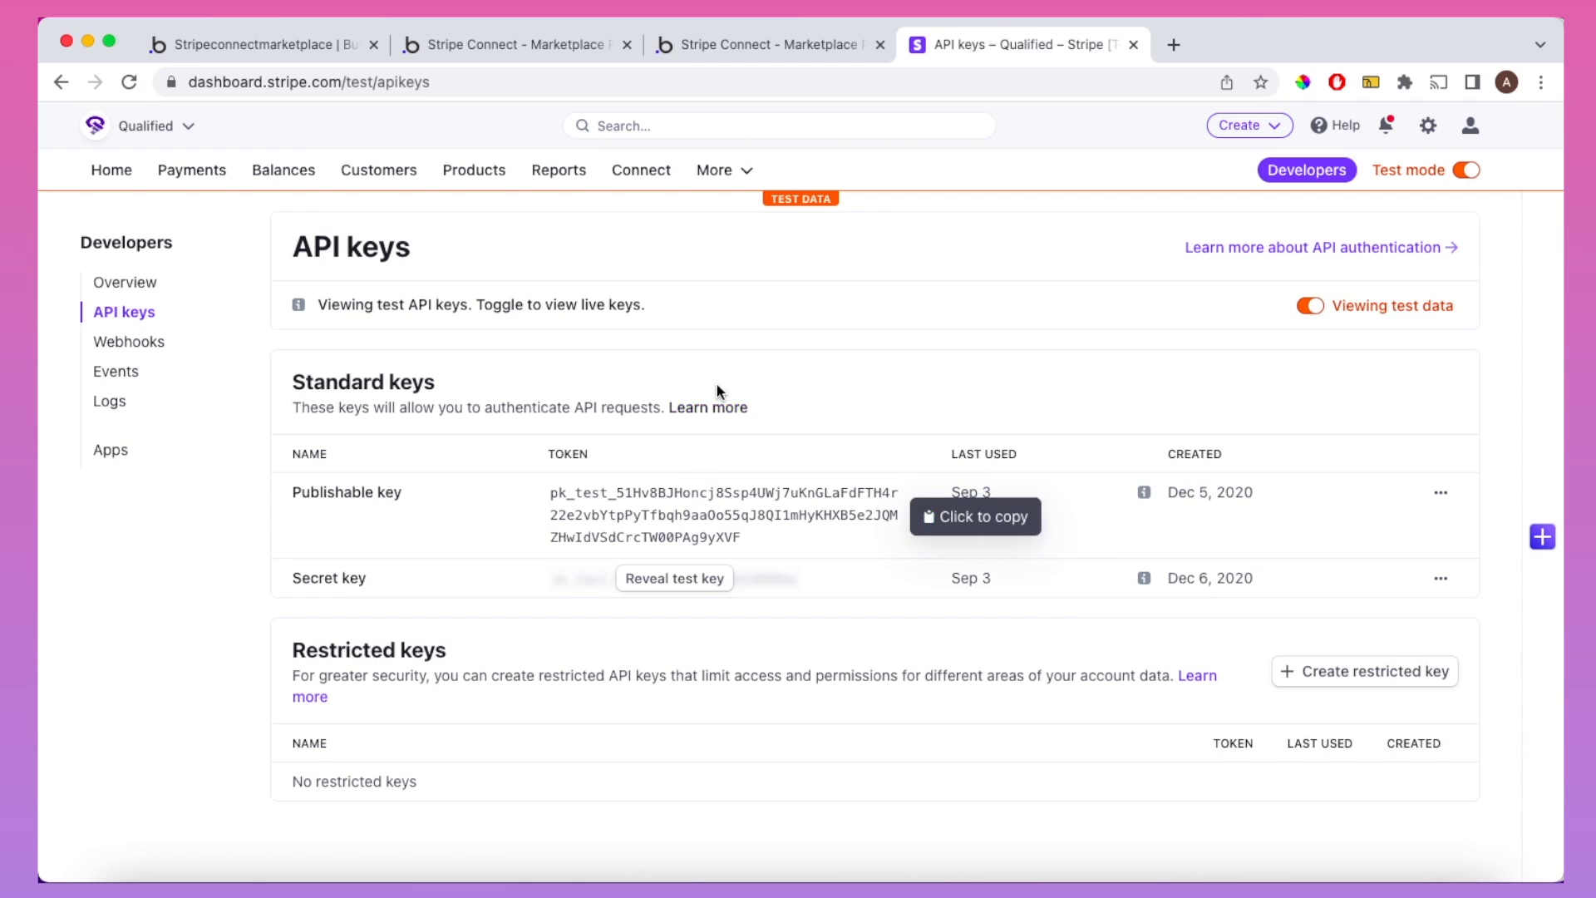
click(266, 45)
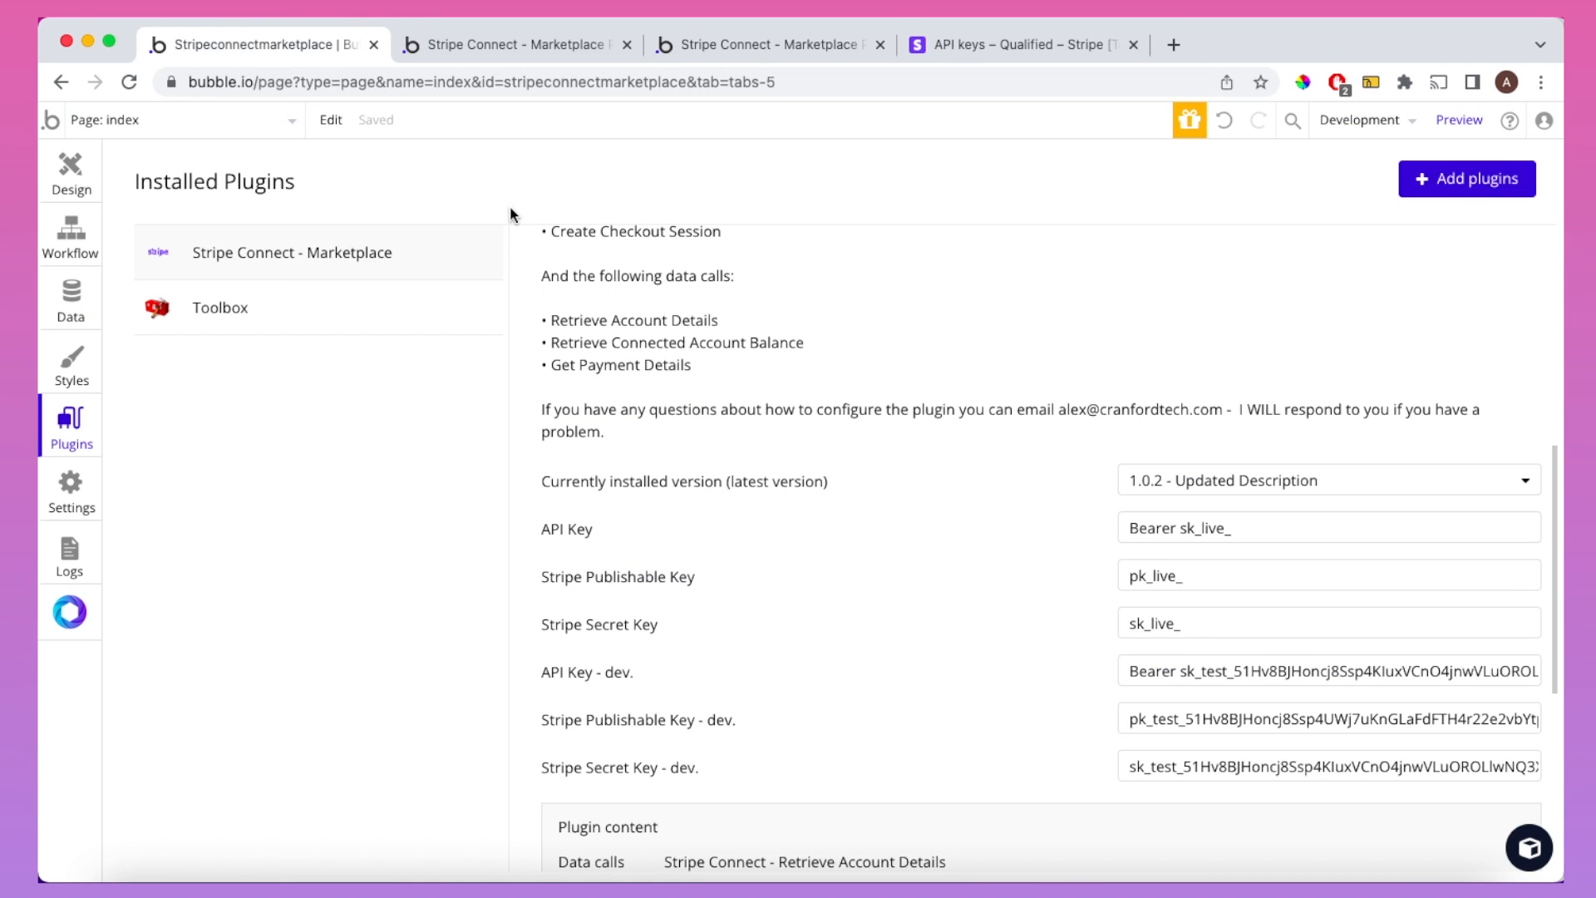
Step: Replace the plugin's dev publishable key with the copied Stripe test publishable key
triple_click(1149, 718)
key(BackSpace)
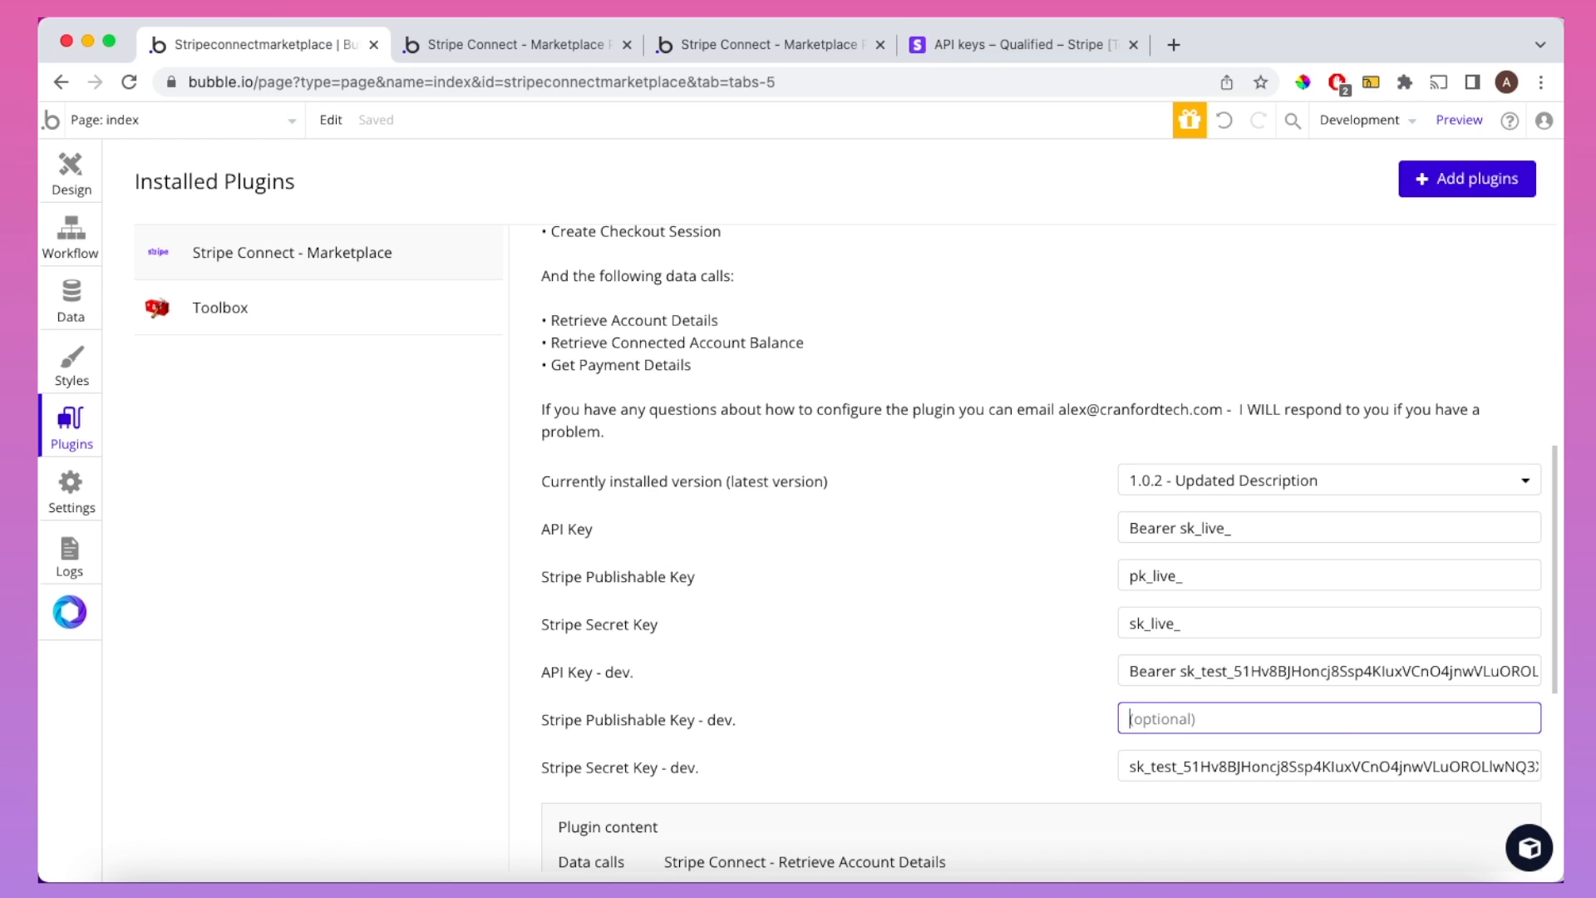
key(super+v)
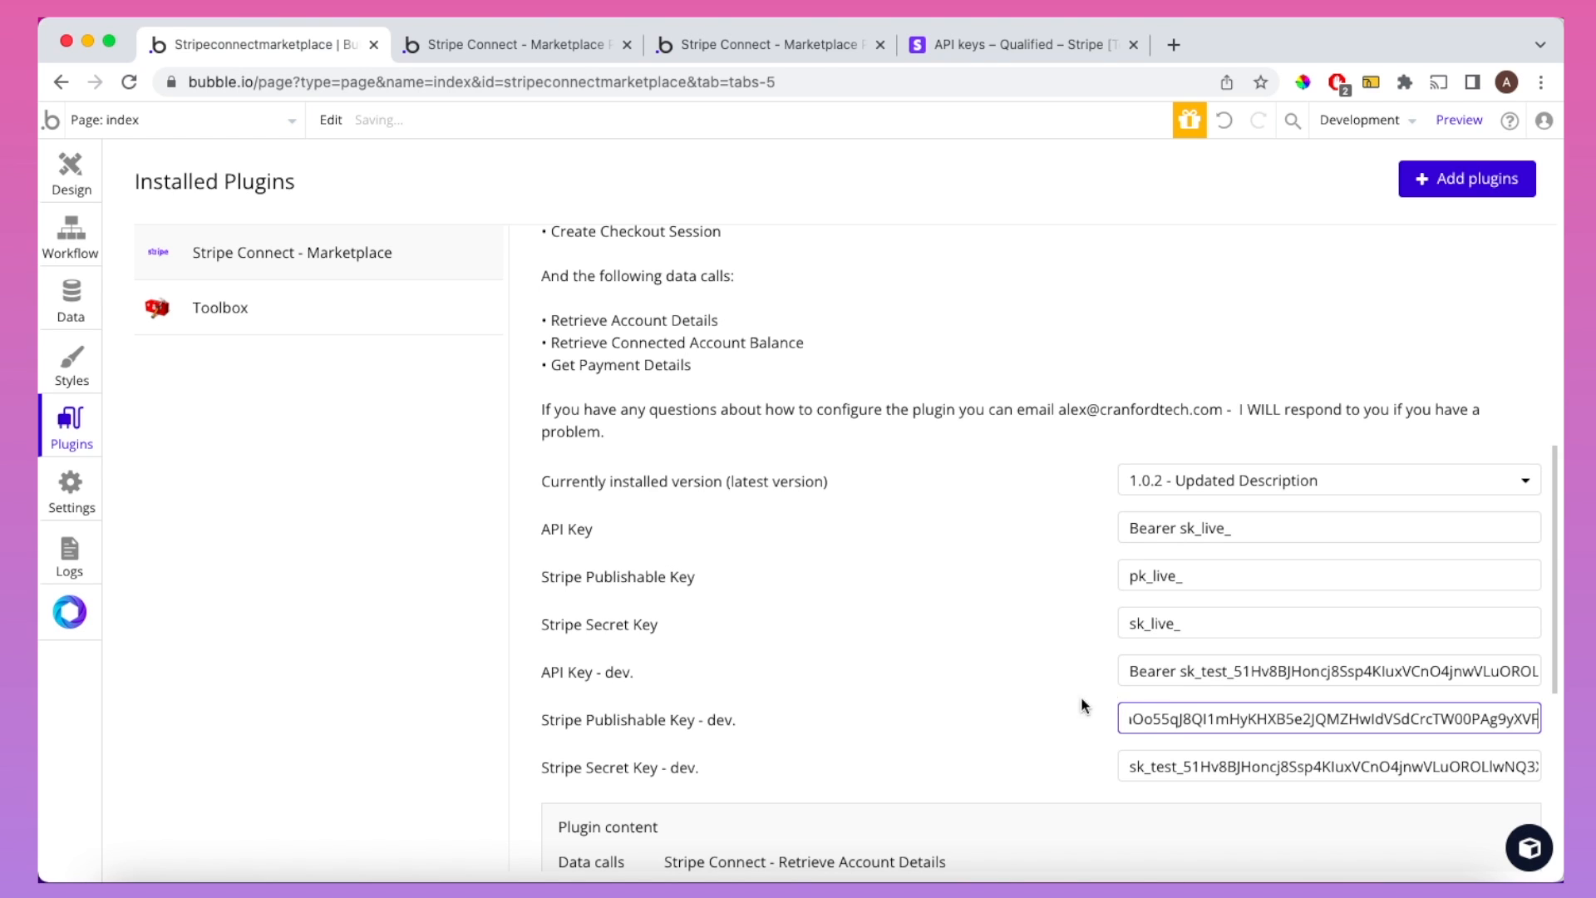
click(1037, 702)
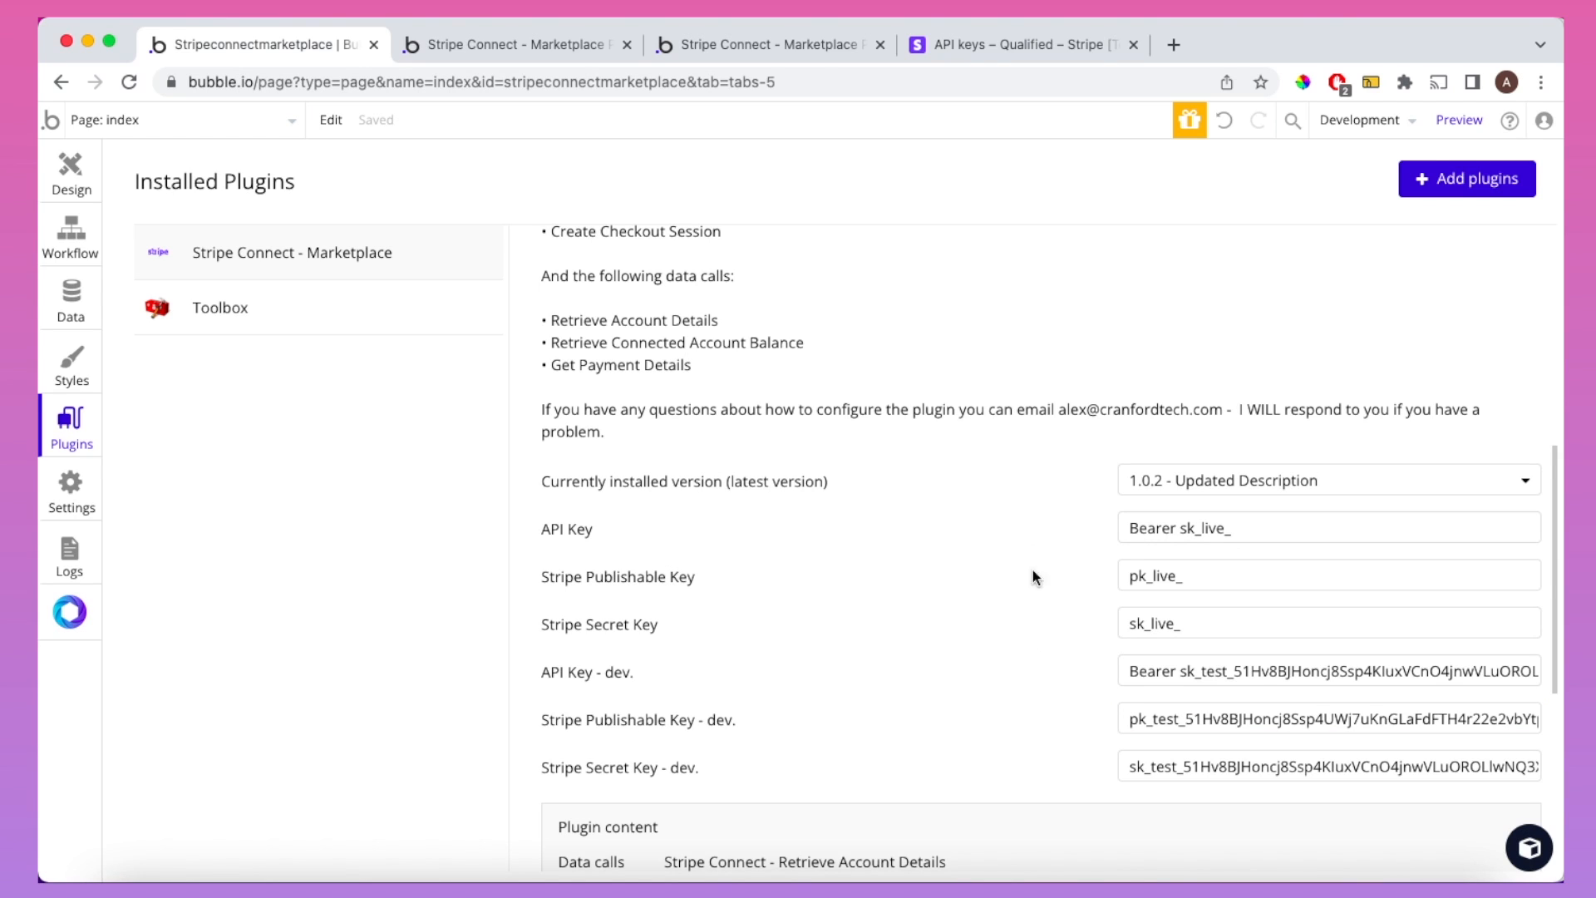
Step: Reveal and copy Stripe's test secret key, then paste it into Stripe Secret Key - dev
click(1031, 55)
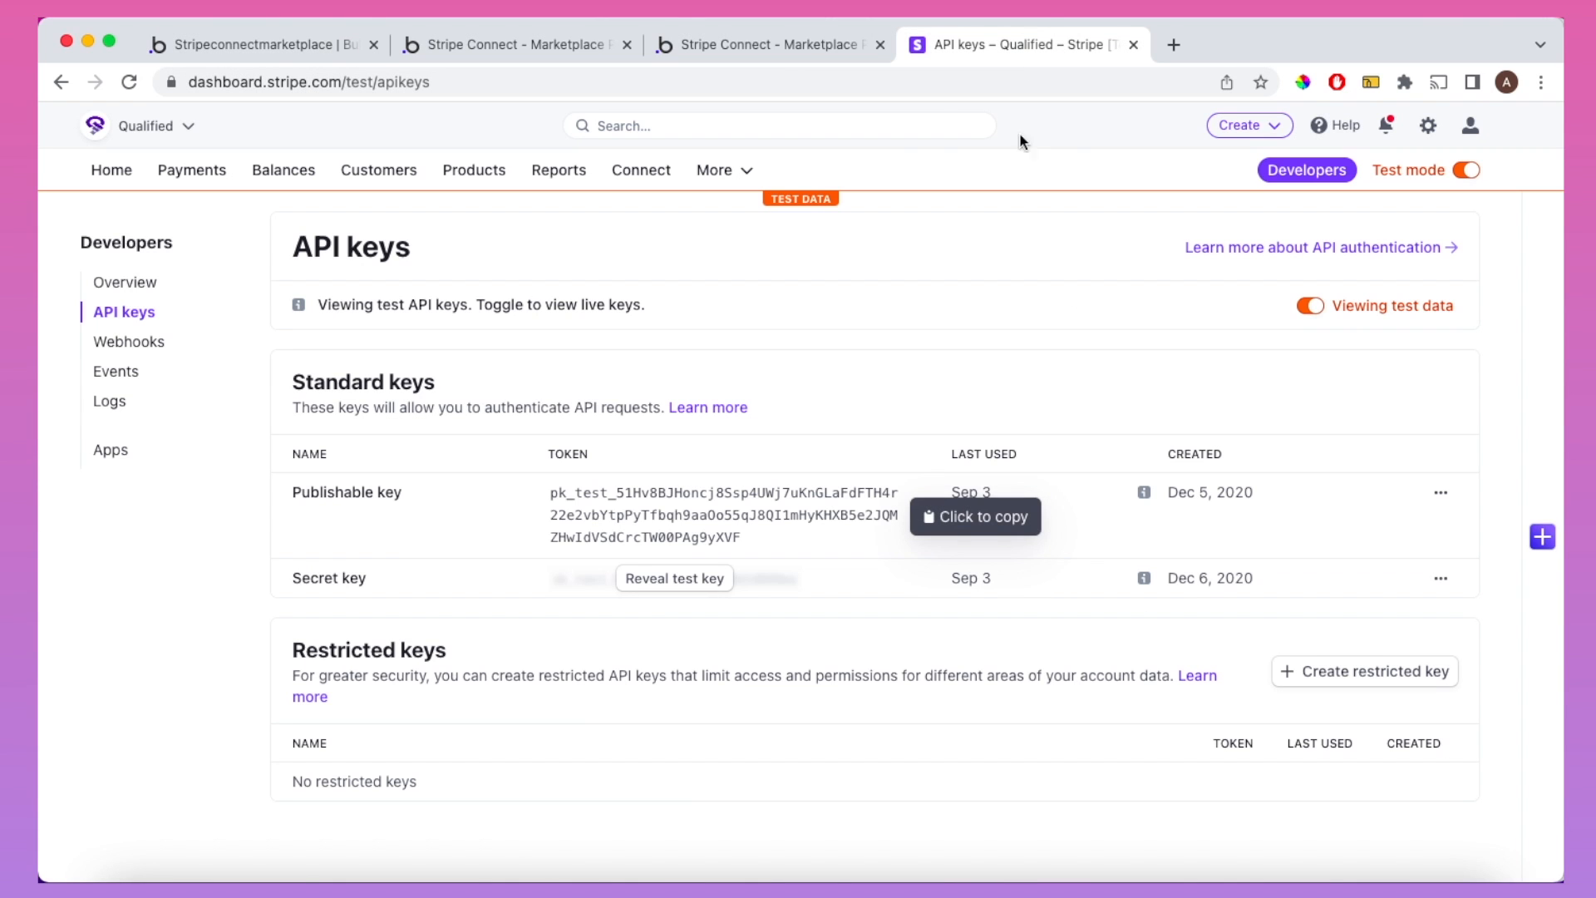
click(688, 578)
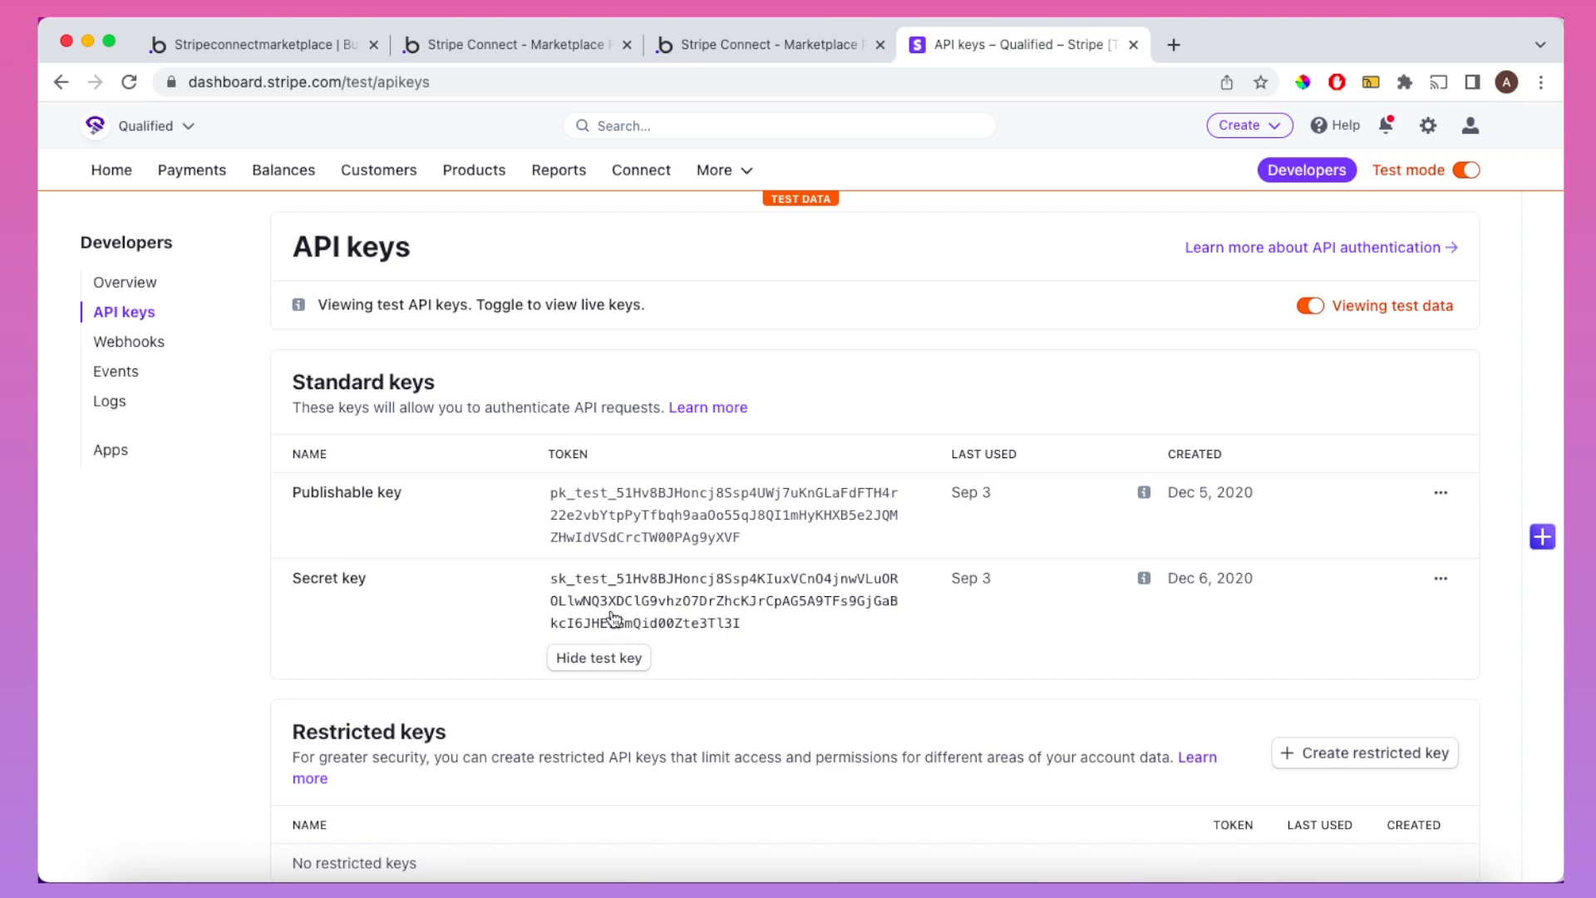
click(613, 619)
click(250, 44)
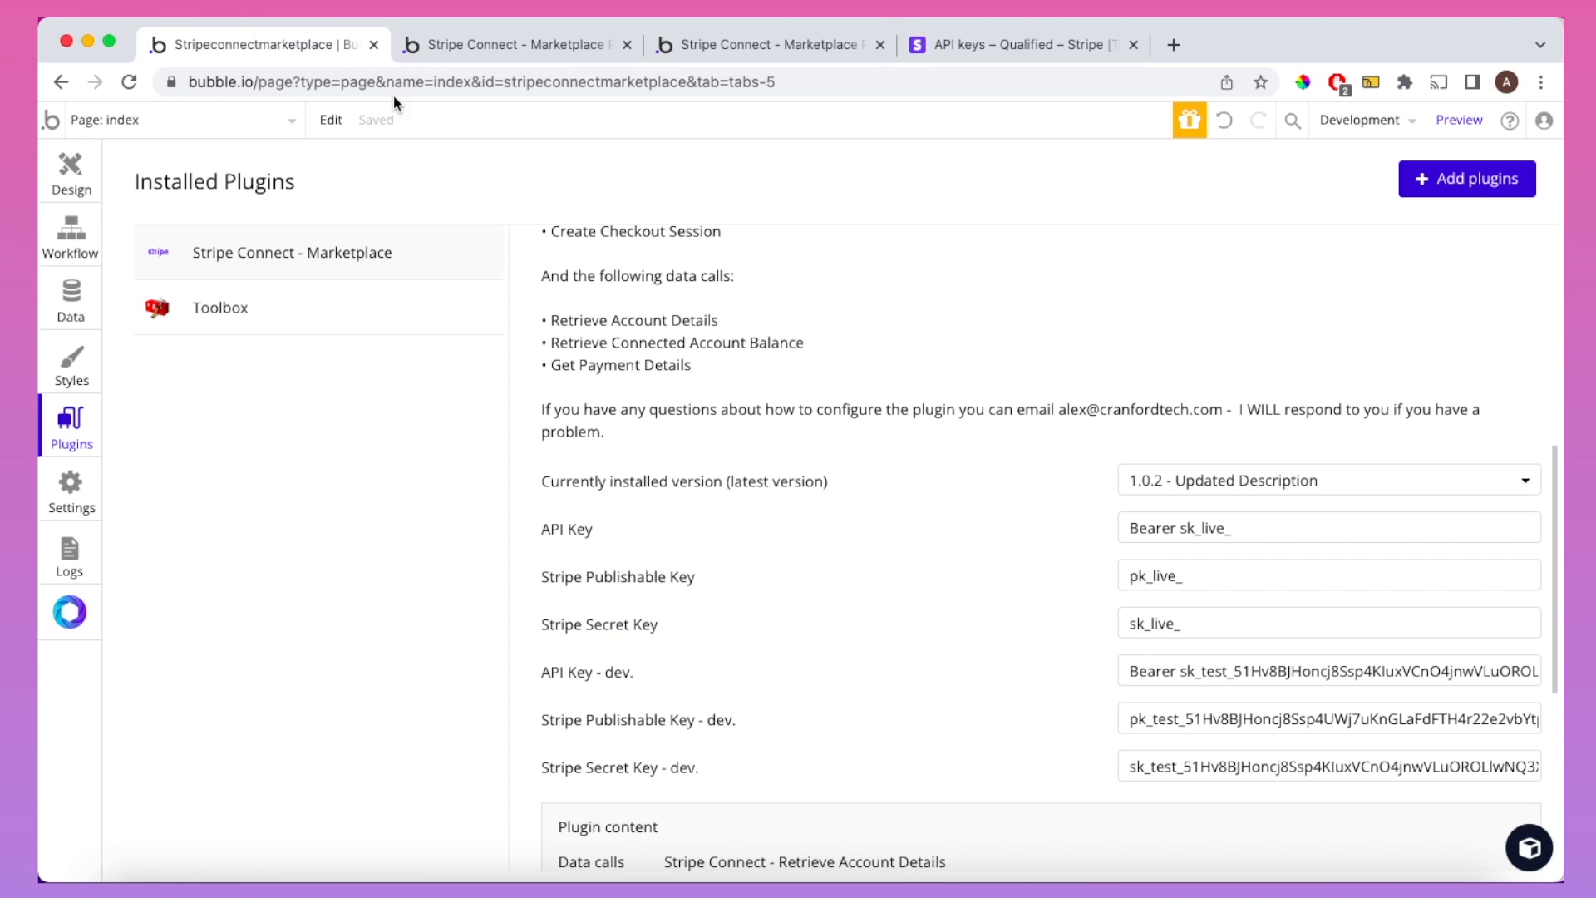
double_click(1222, 765)
key(BackSpace)
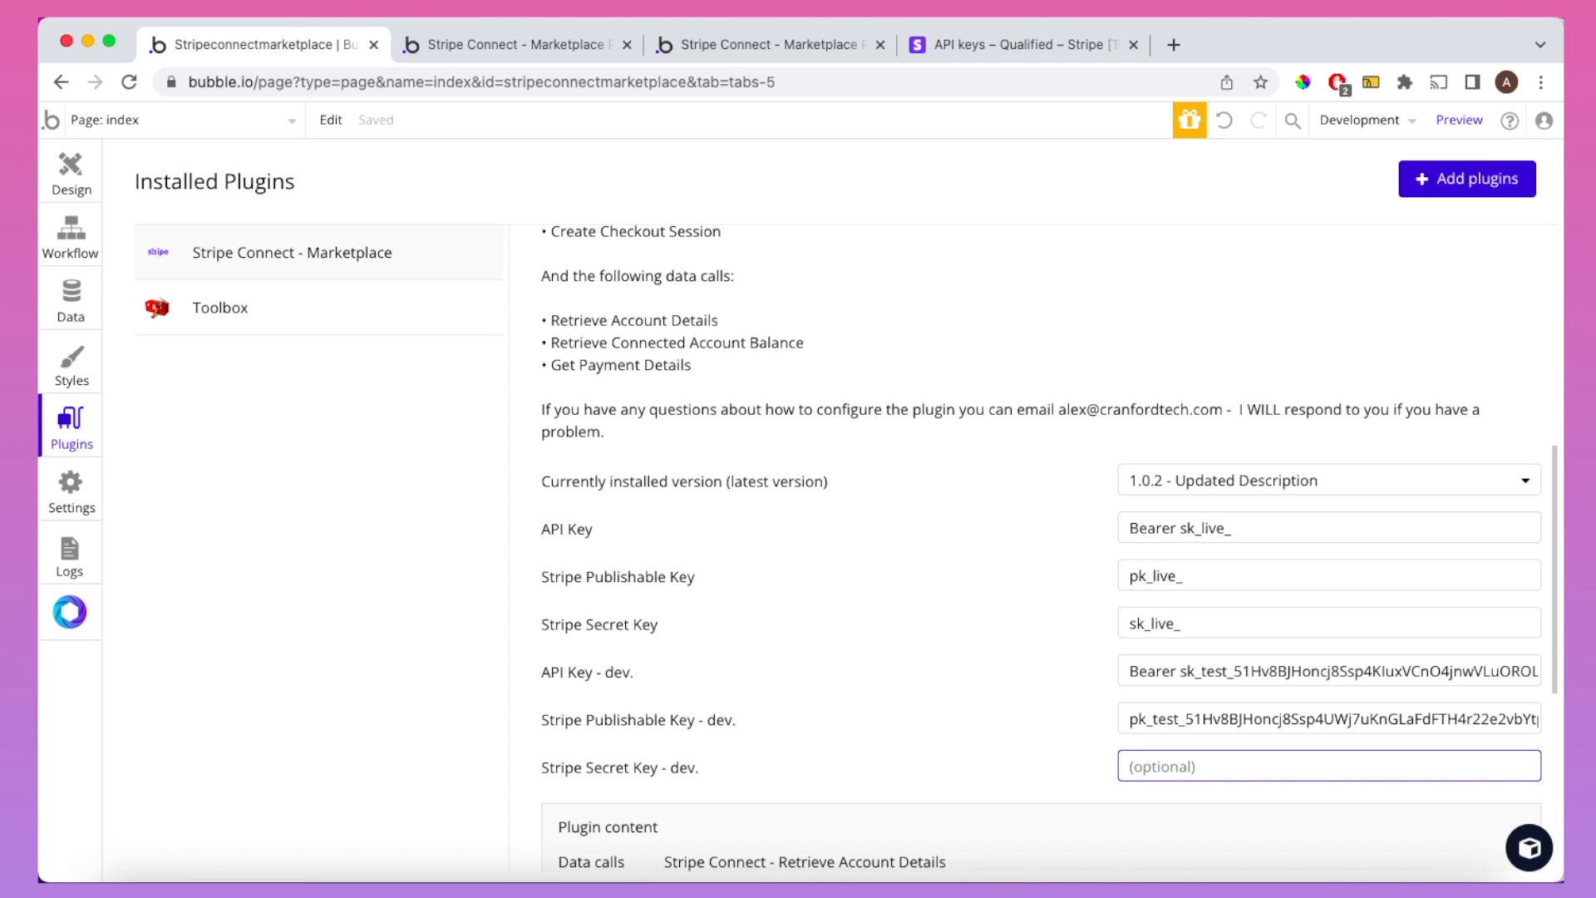
key(super+v)
click(1044, 707)
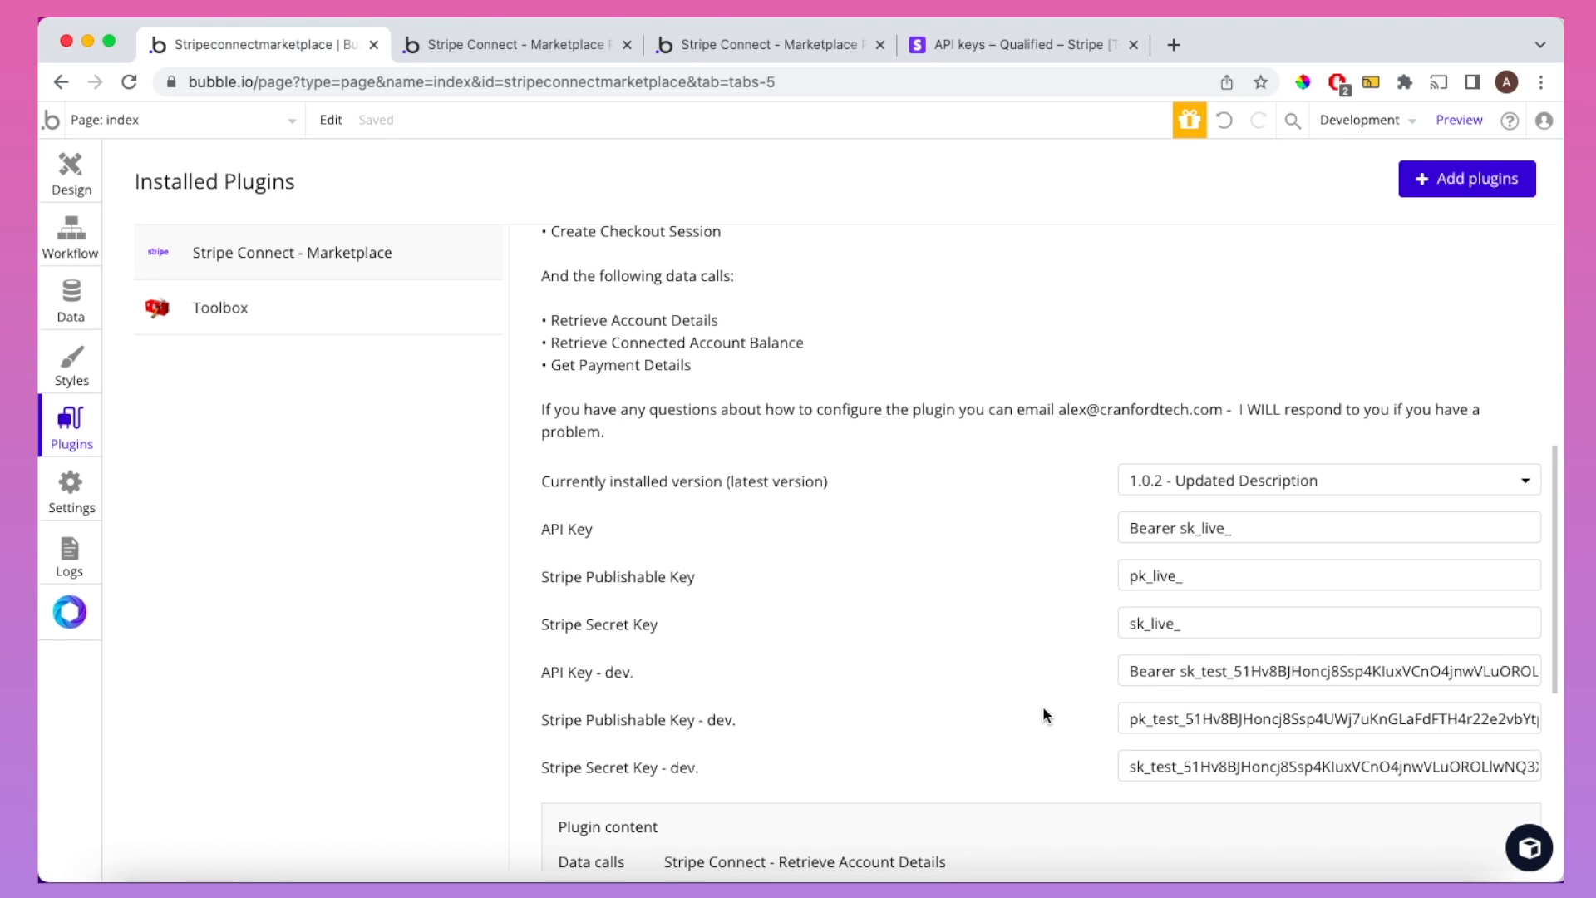
Step: Set API Key - dev to 'Bearer', a space, then the Stripe test secret key
triple_click(1195, 670)
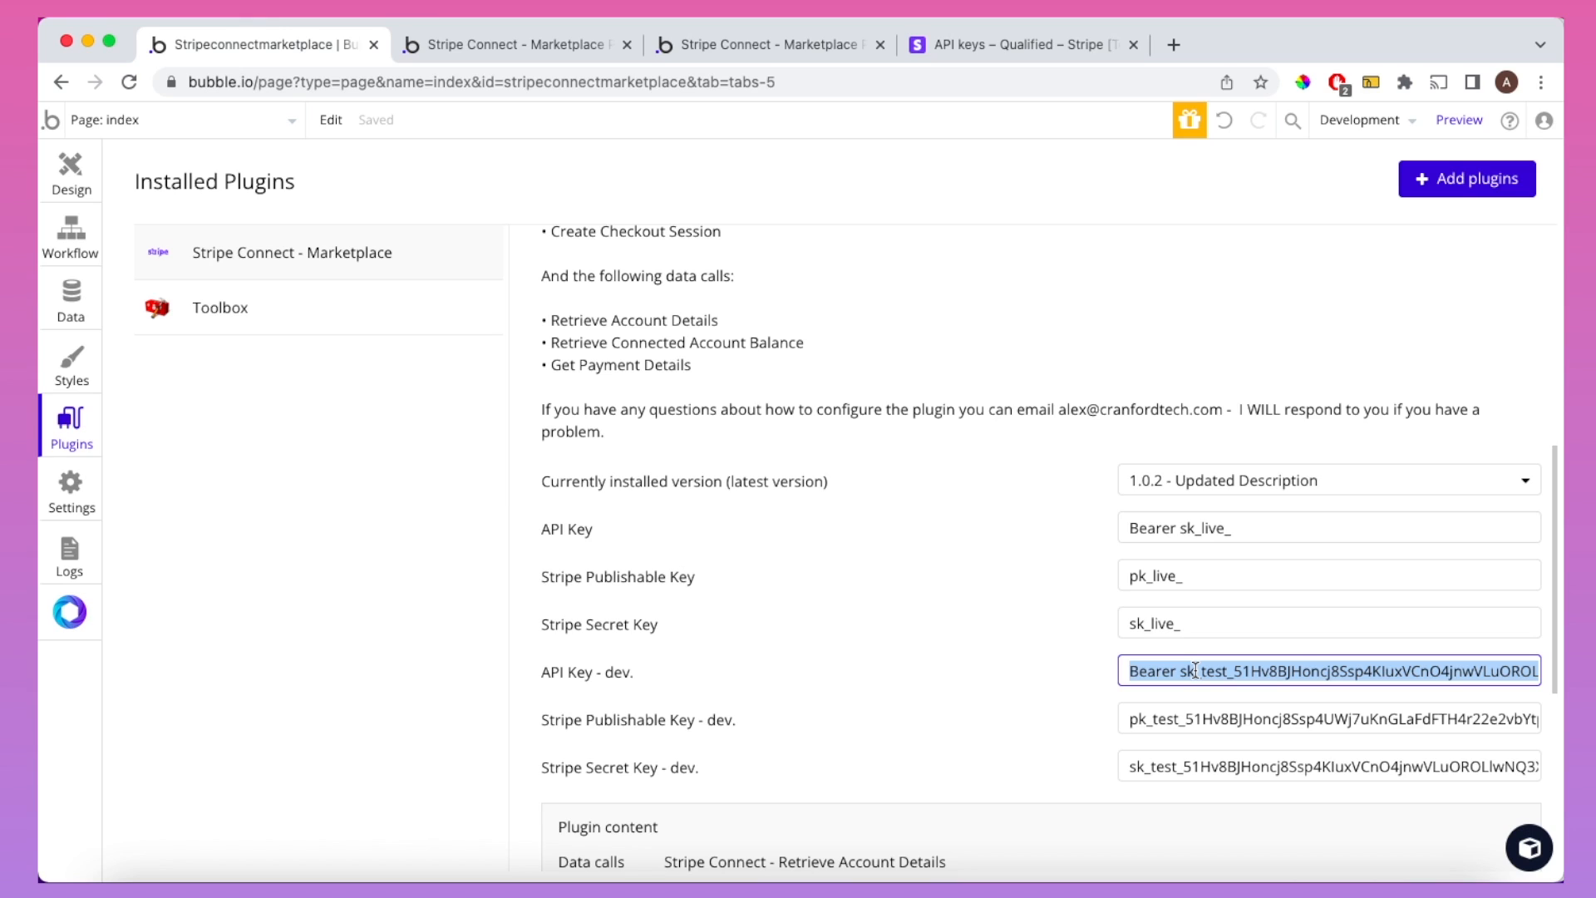
key(BackSpace)
text(Be)
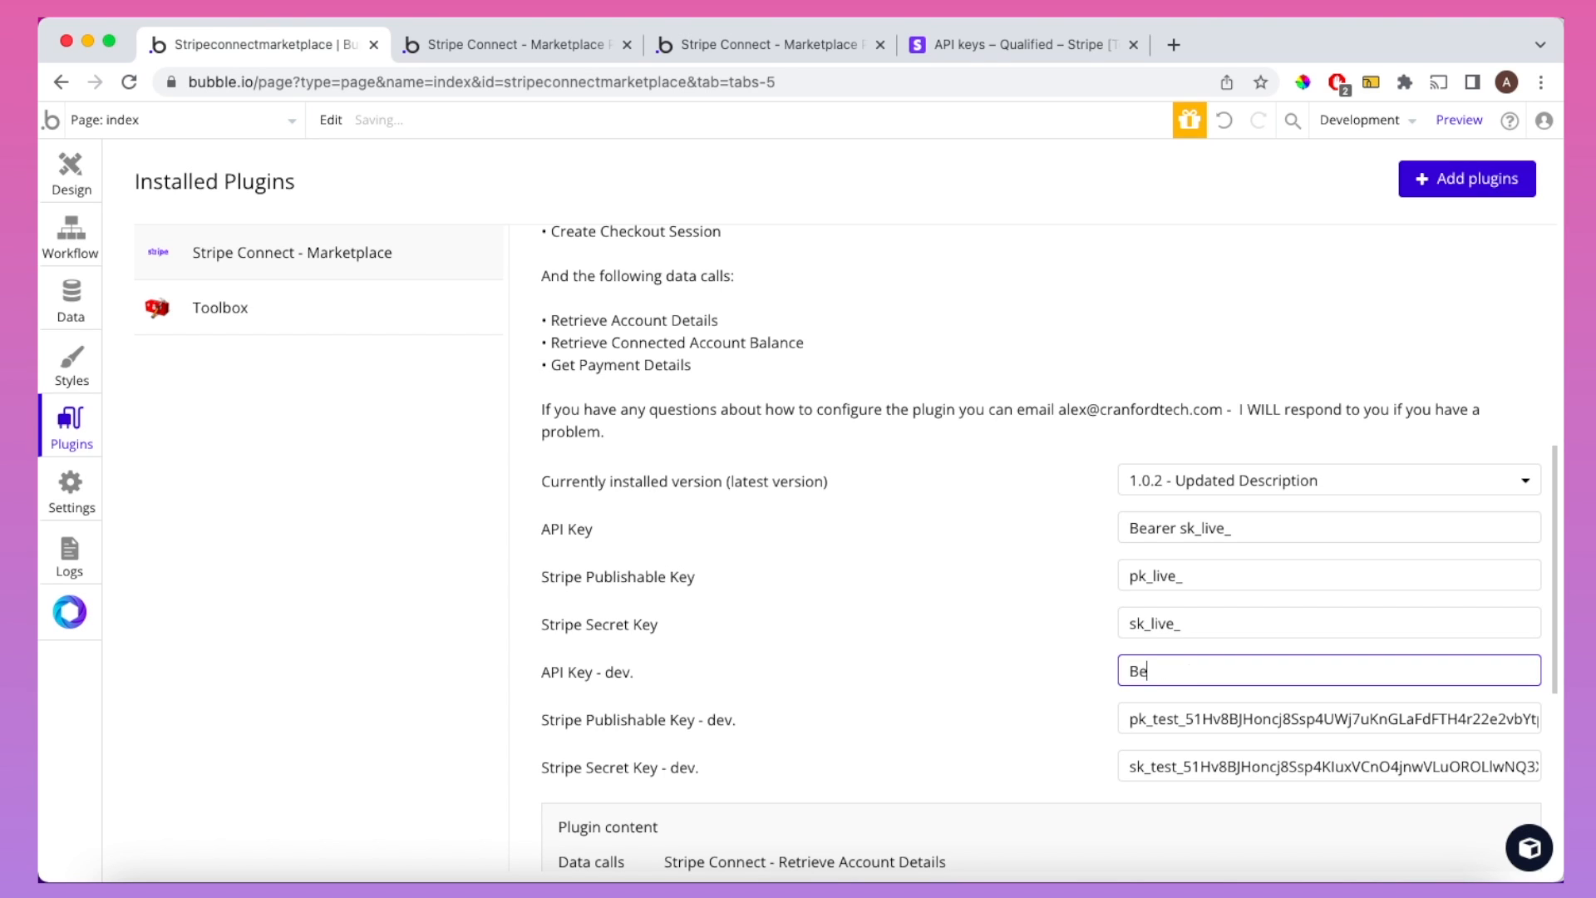
text(arer)
key(super+v)
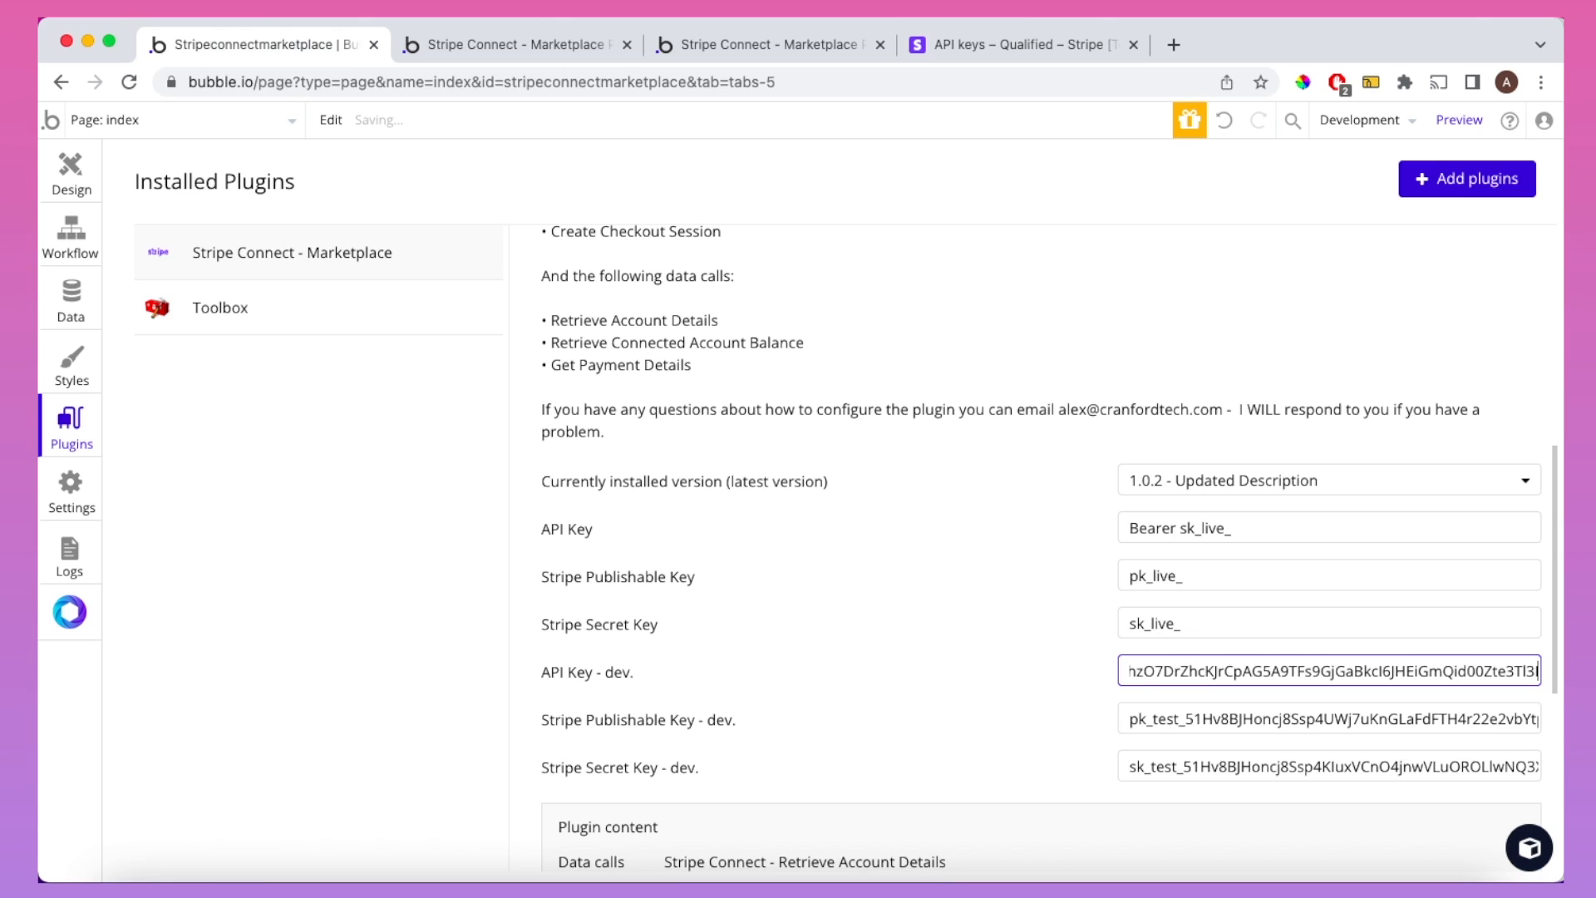
click(1050, 670)
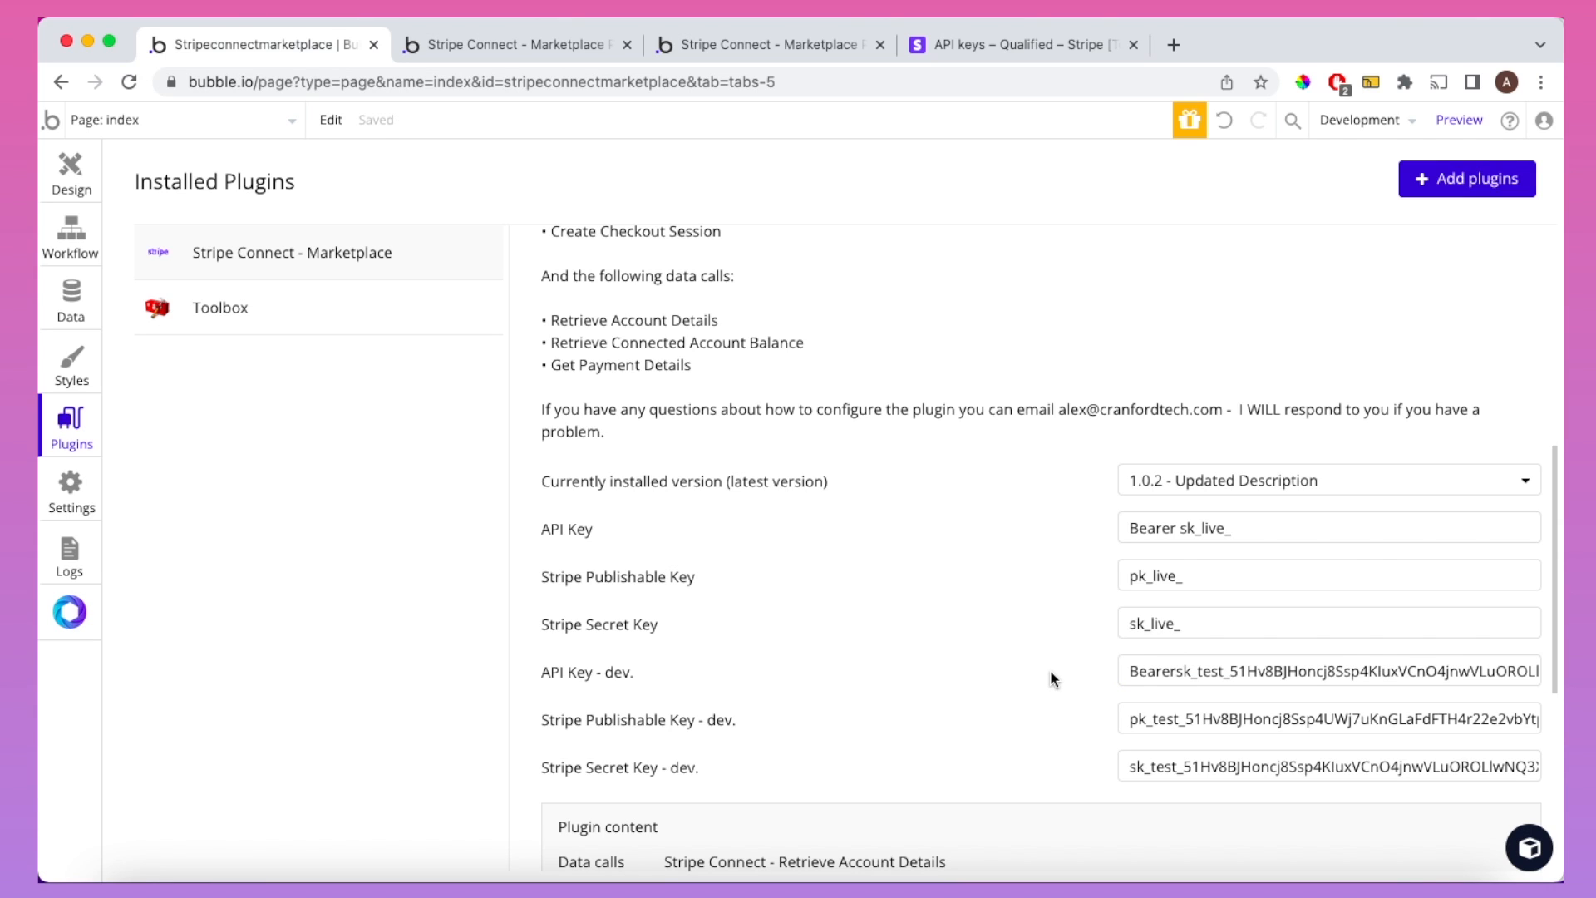
click(1177, 671)
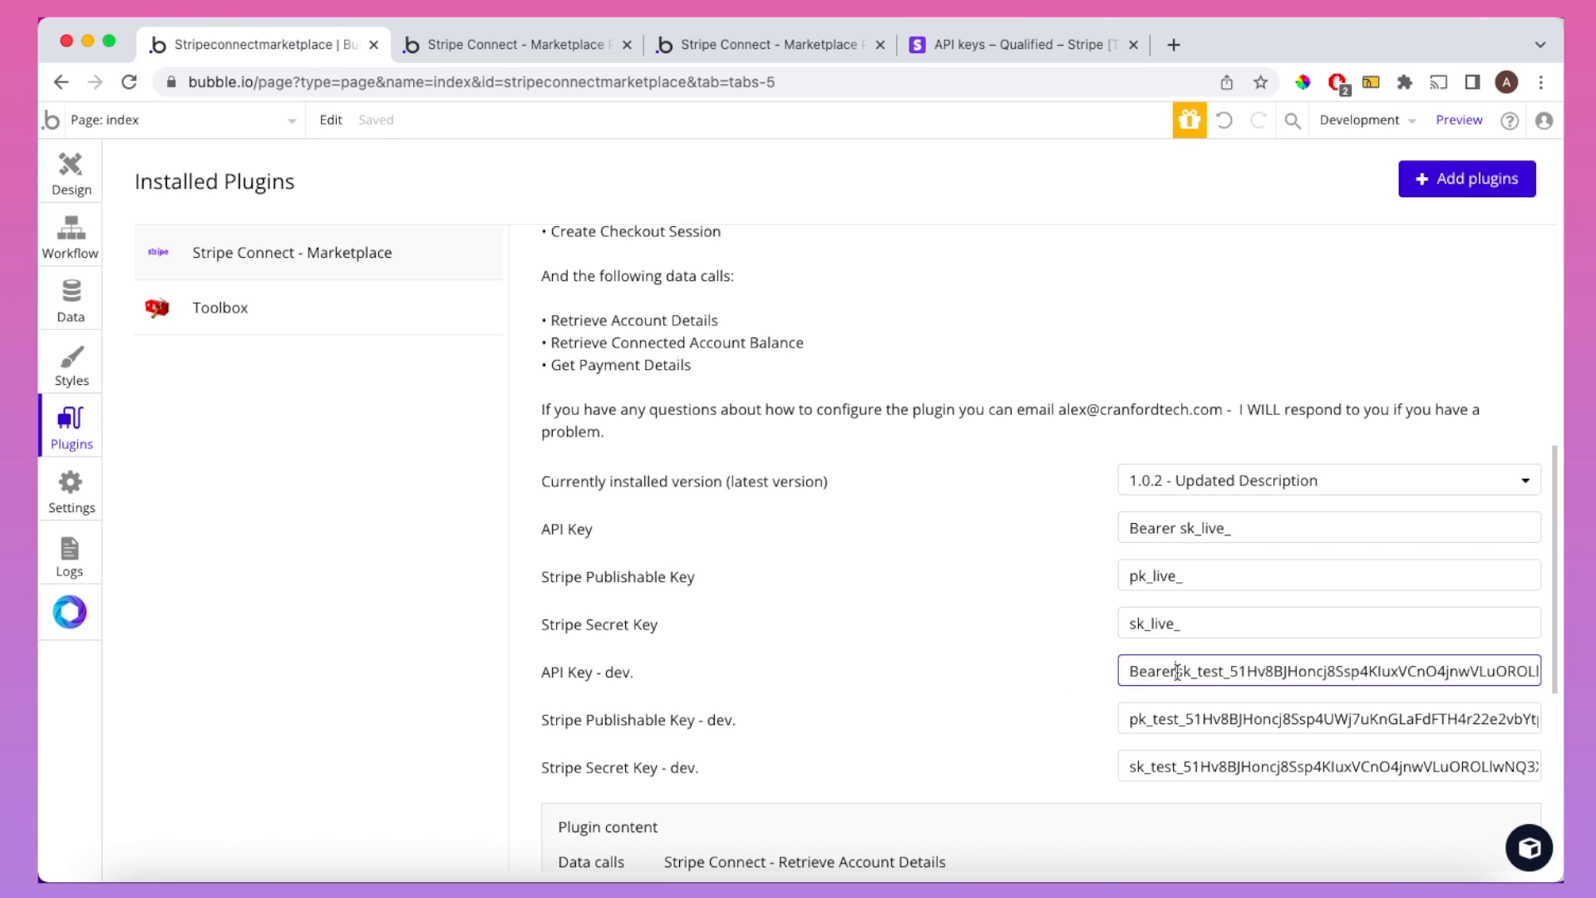
click(964, 649)
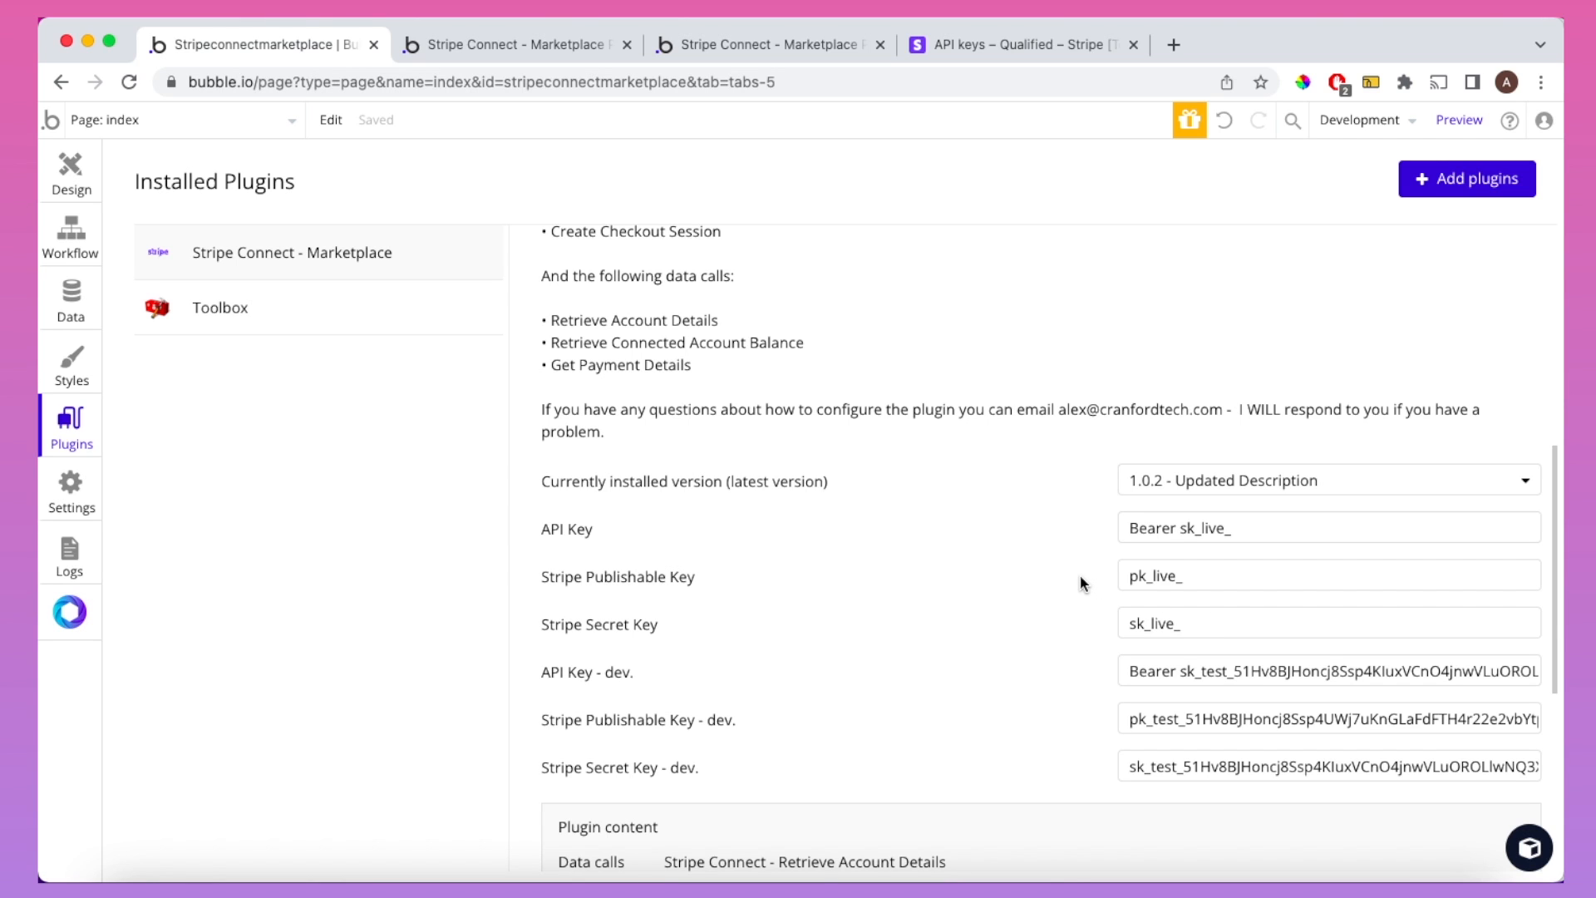
click(1006, 49)
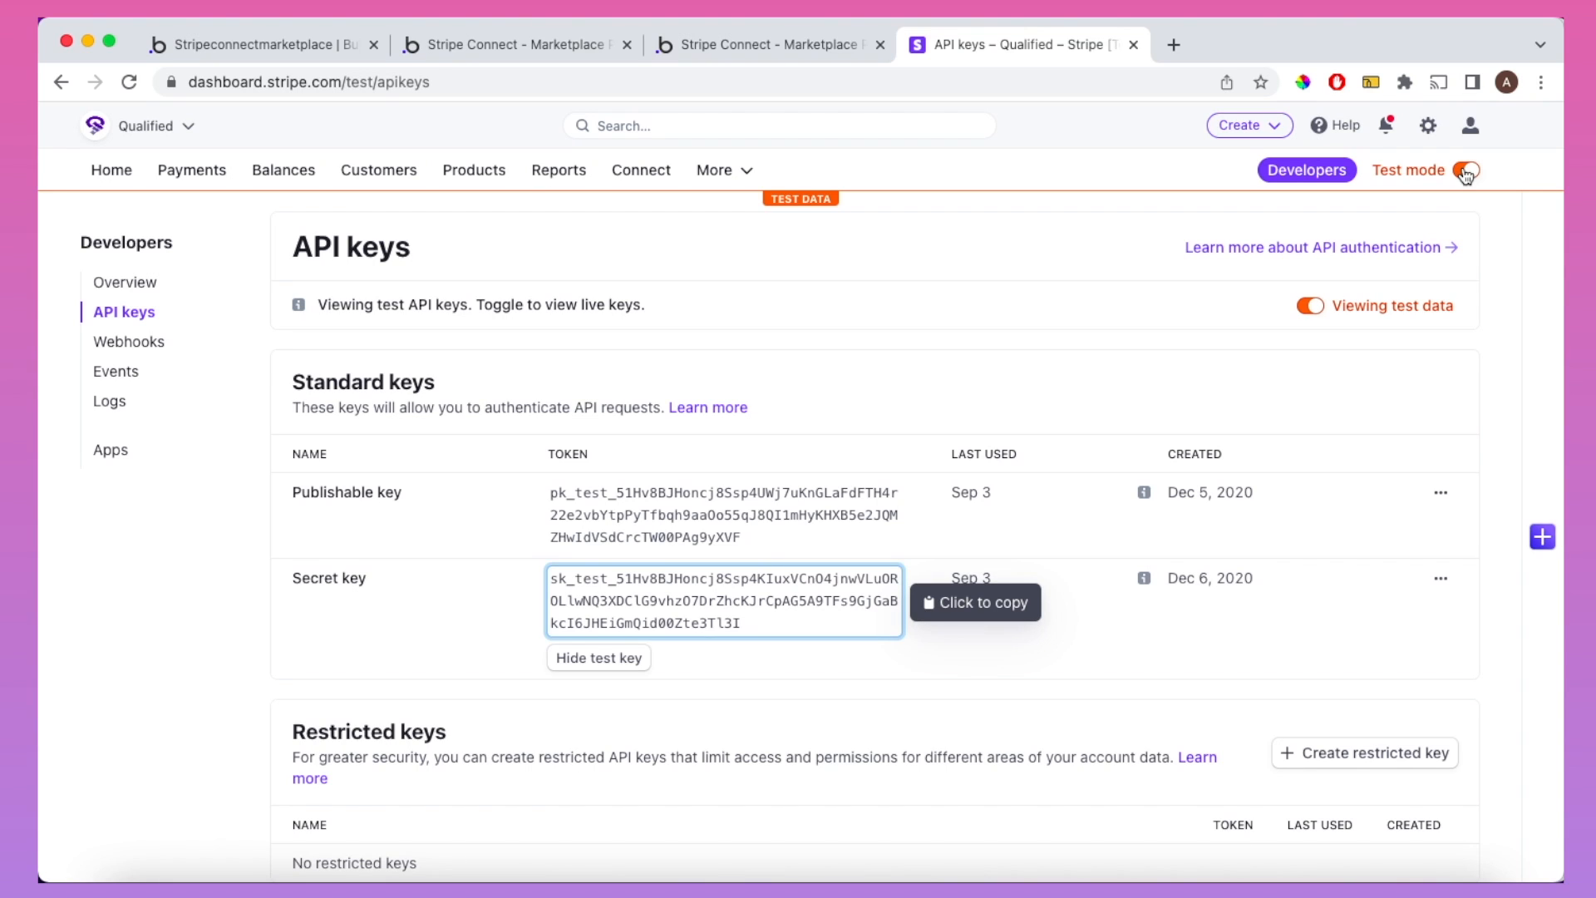
click(288, 52)
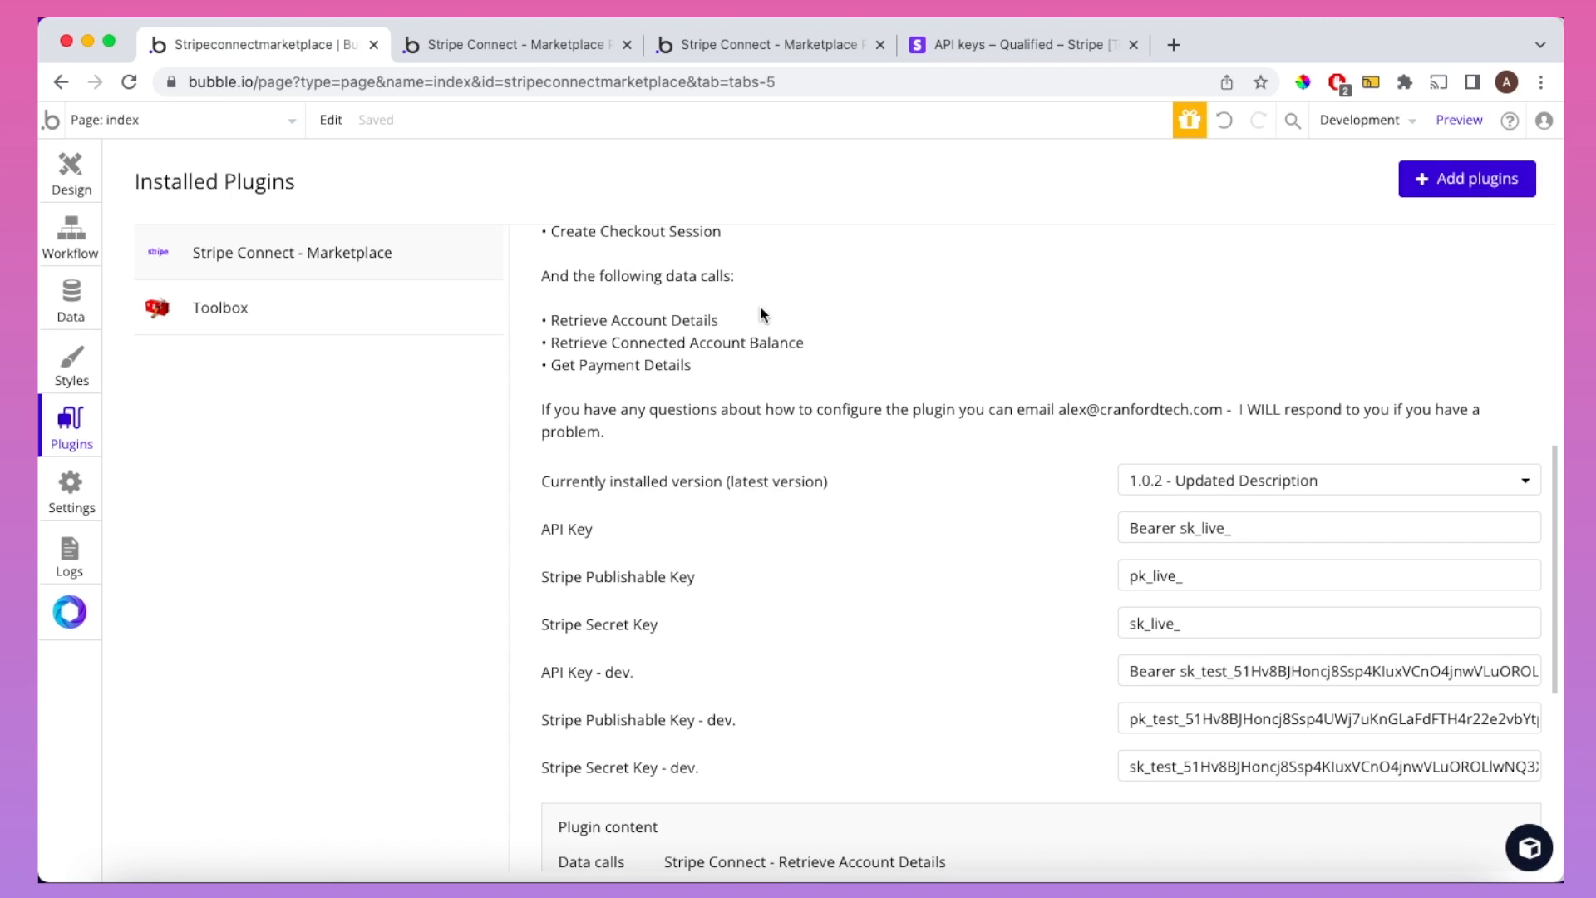
scroll(1093, 499, down, 2)
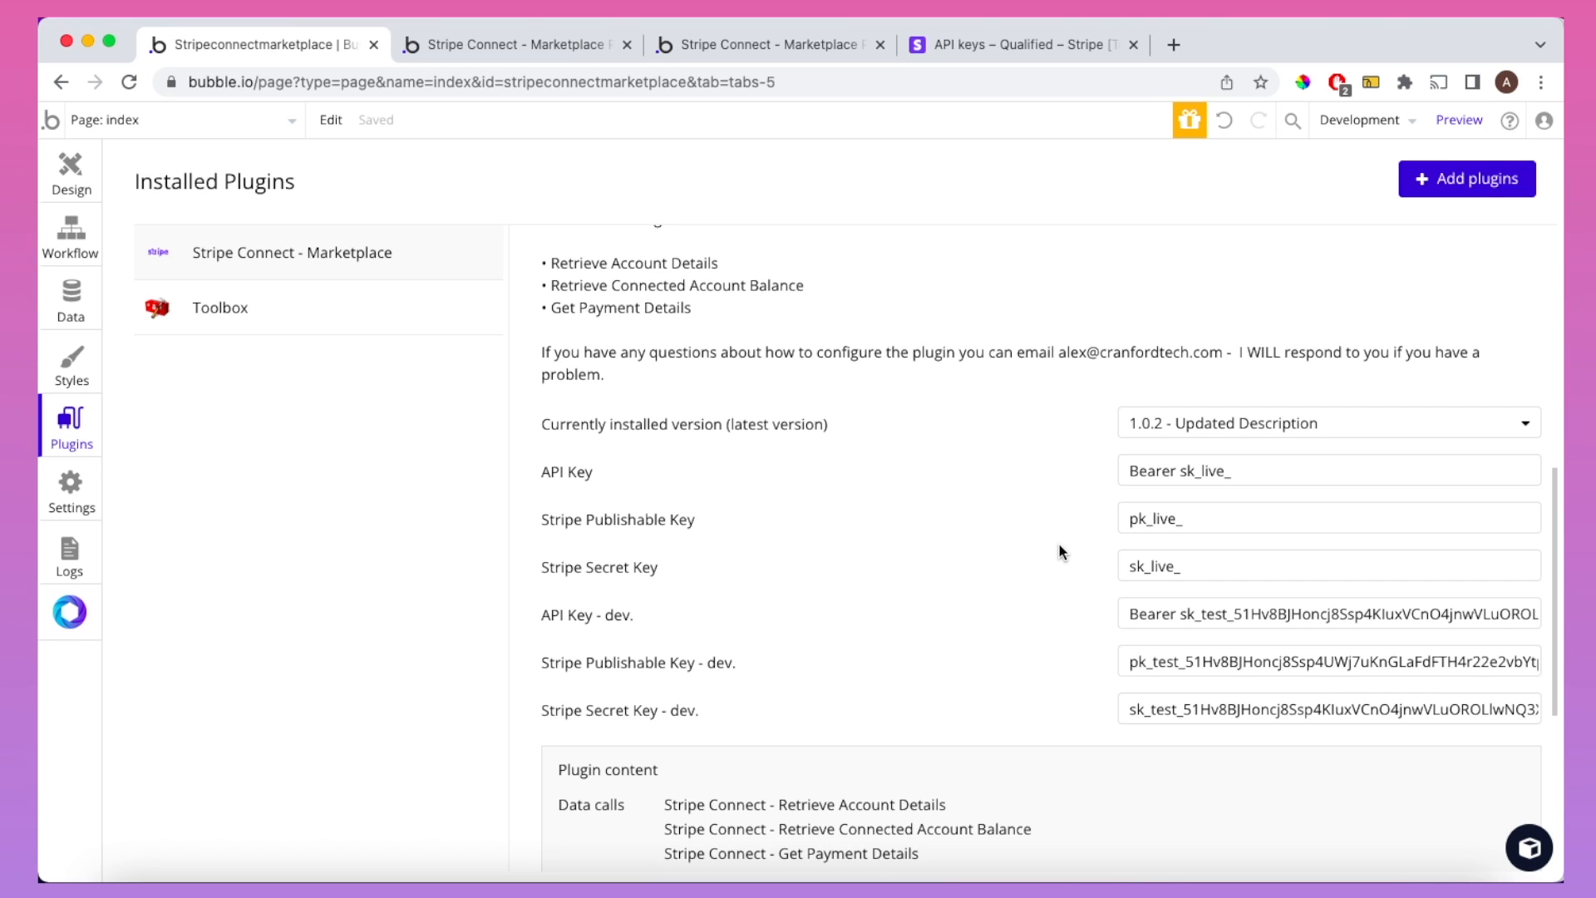
Step: Open the app in the Bubble editor and view the demo's Stripe Connect Express accounts section
click(763, 48)
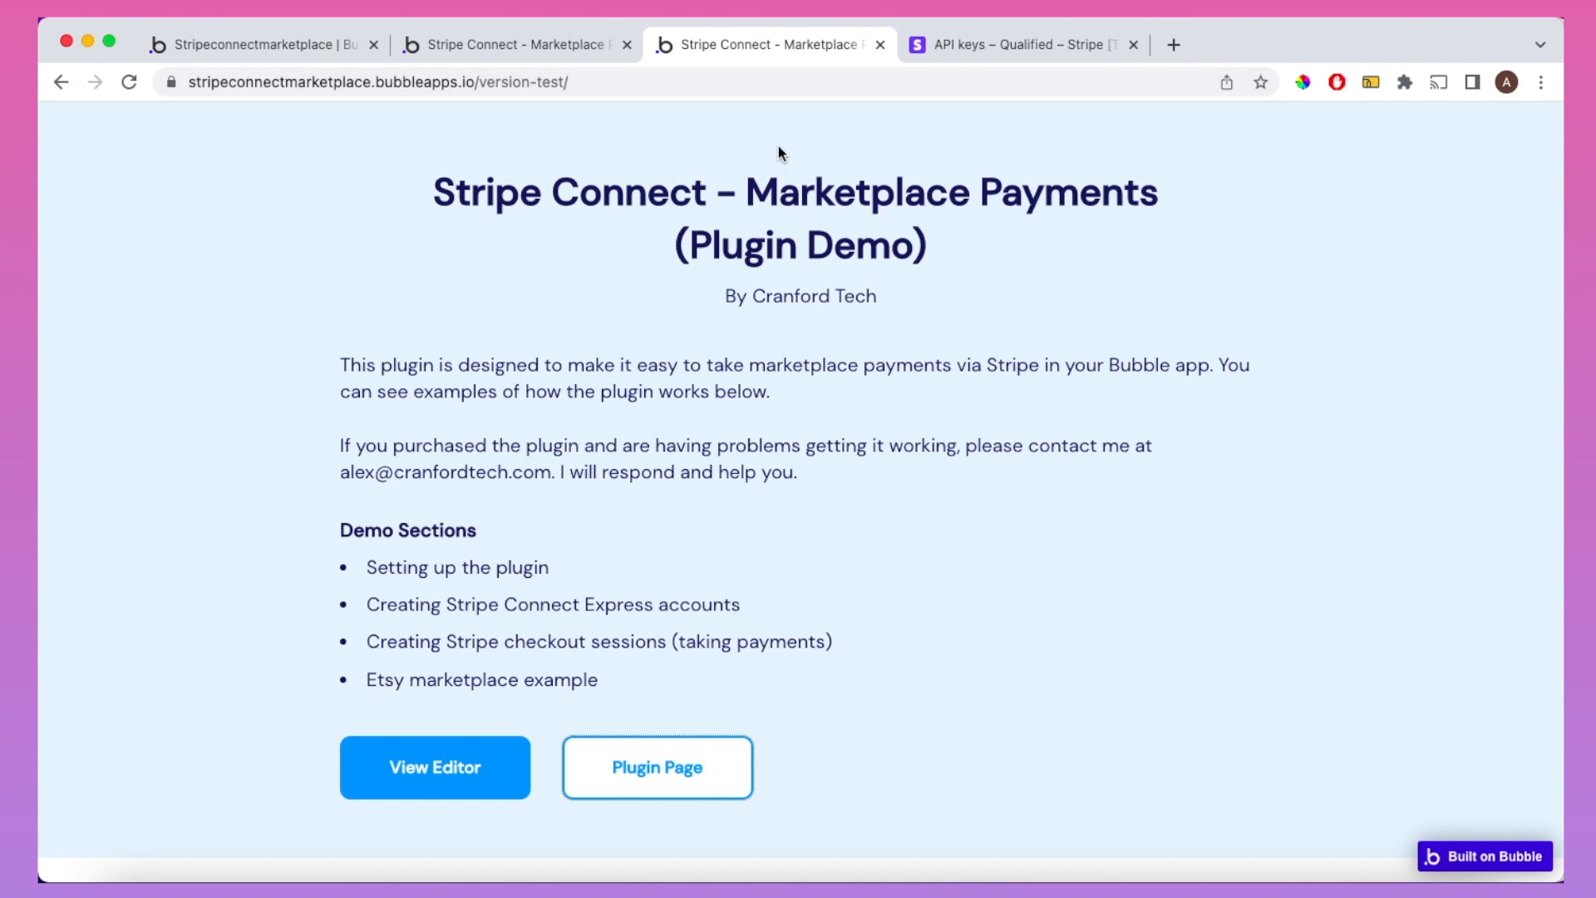
click(467, 757)
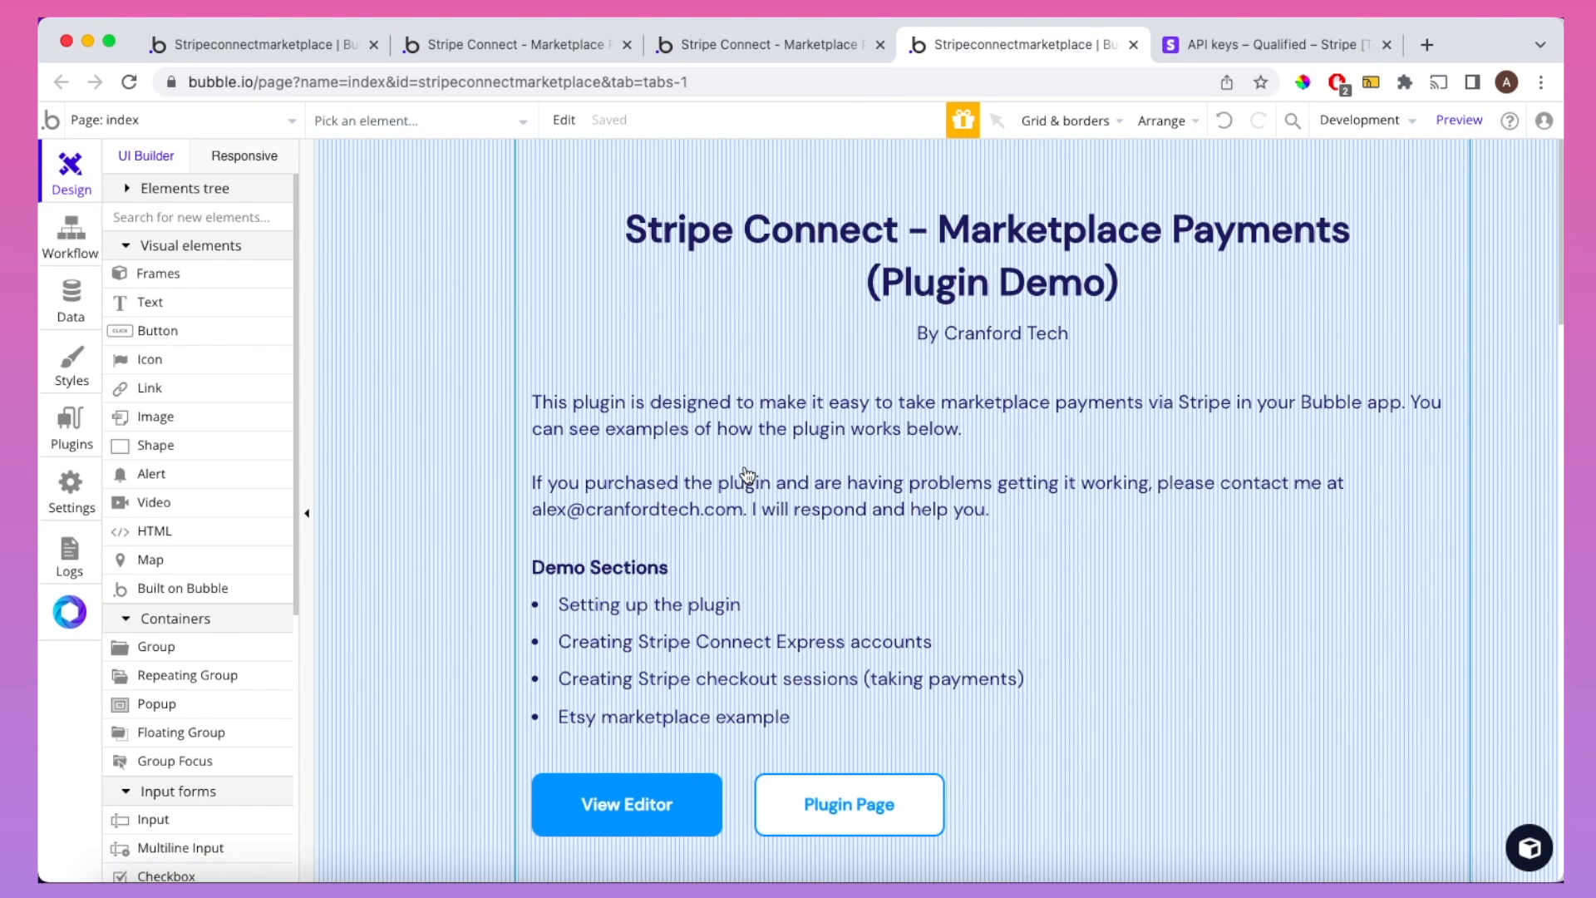
click(730, 49)
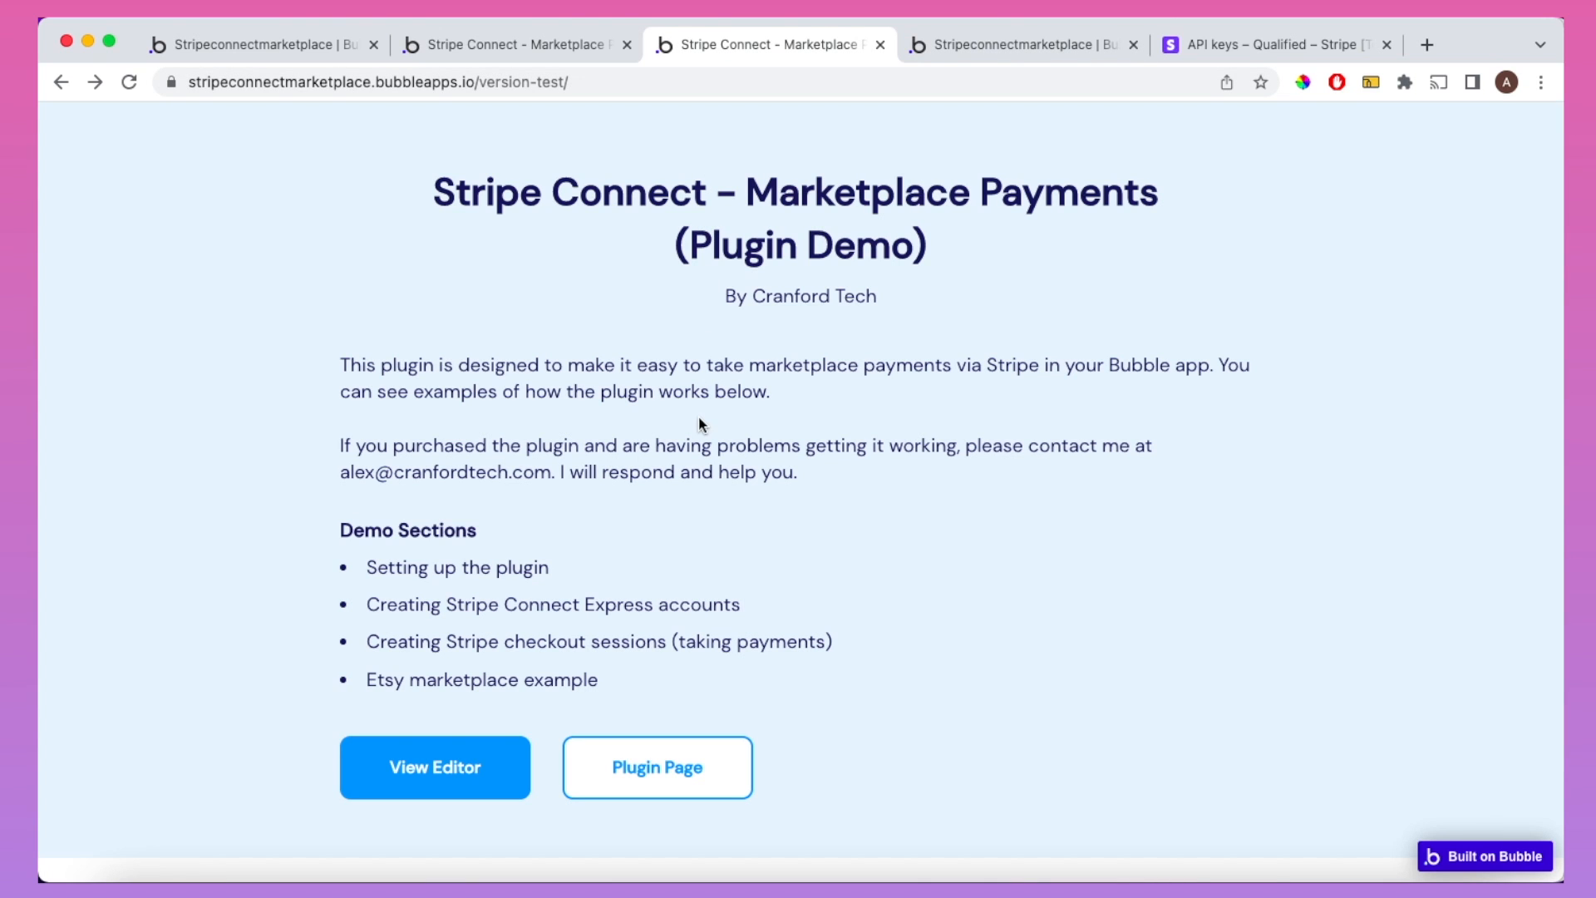
click(670, 604)
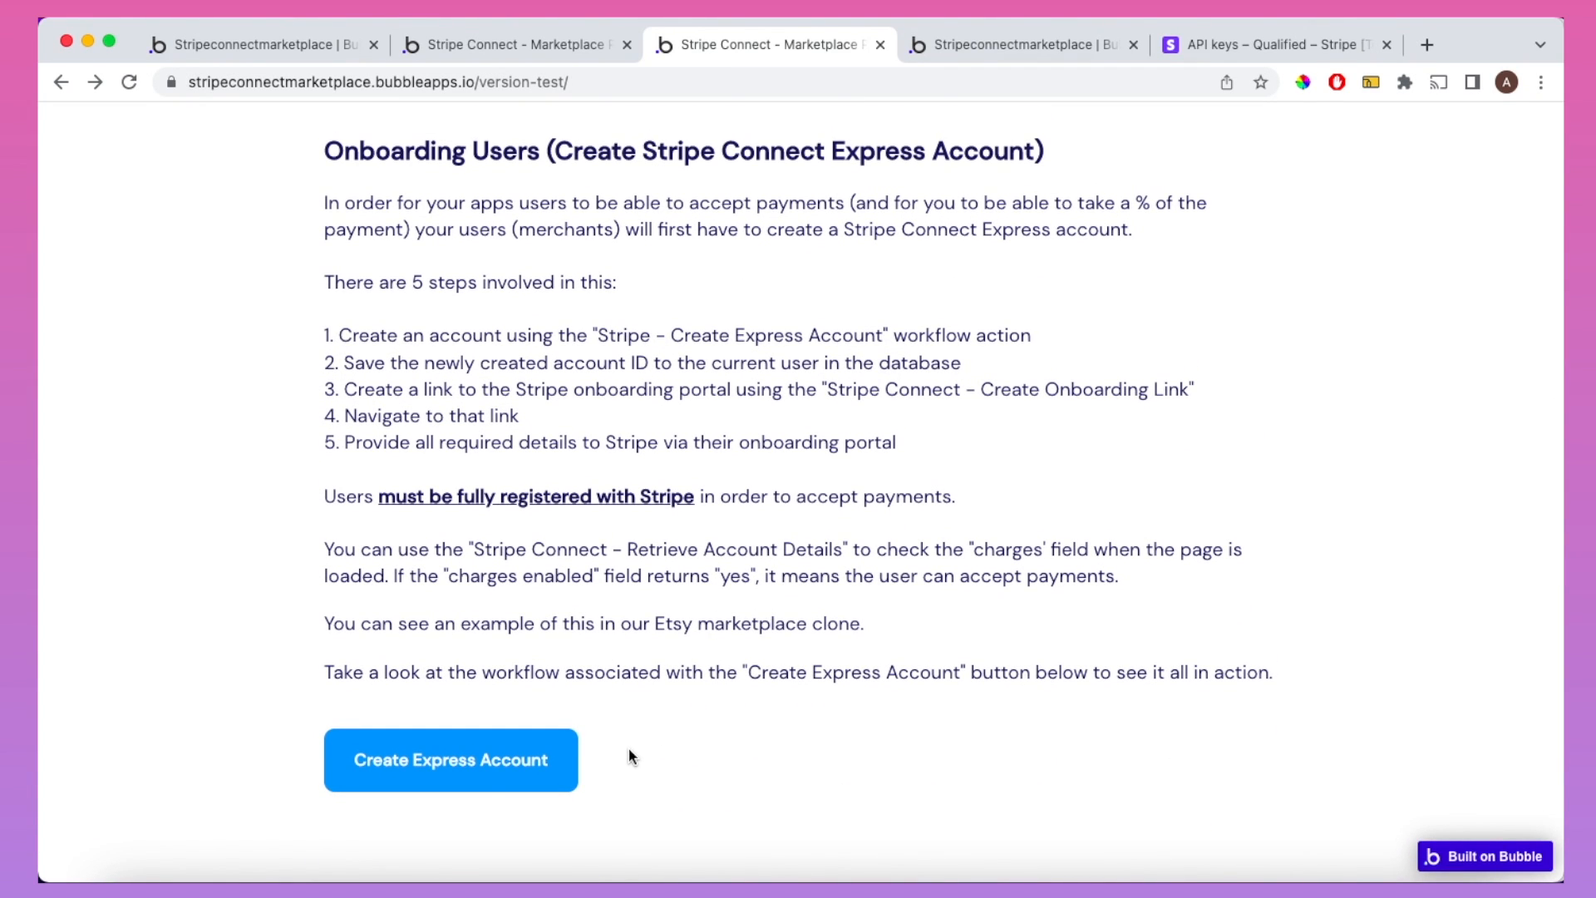
Step: Open the Create Express Account button's click workflow from the Design tab
click(320, 50)
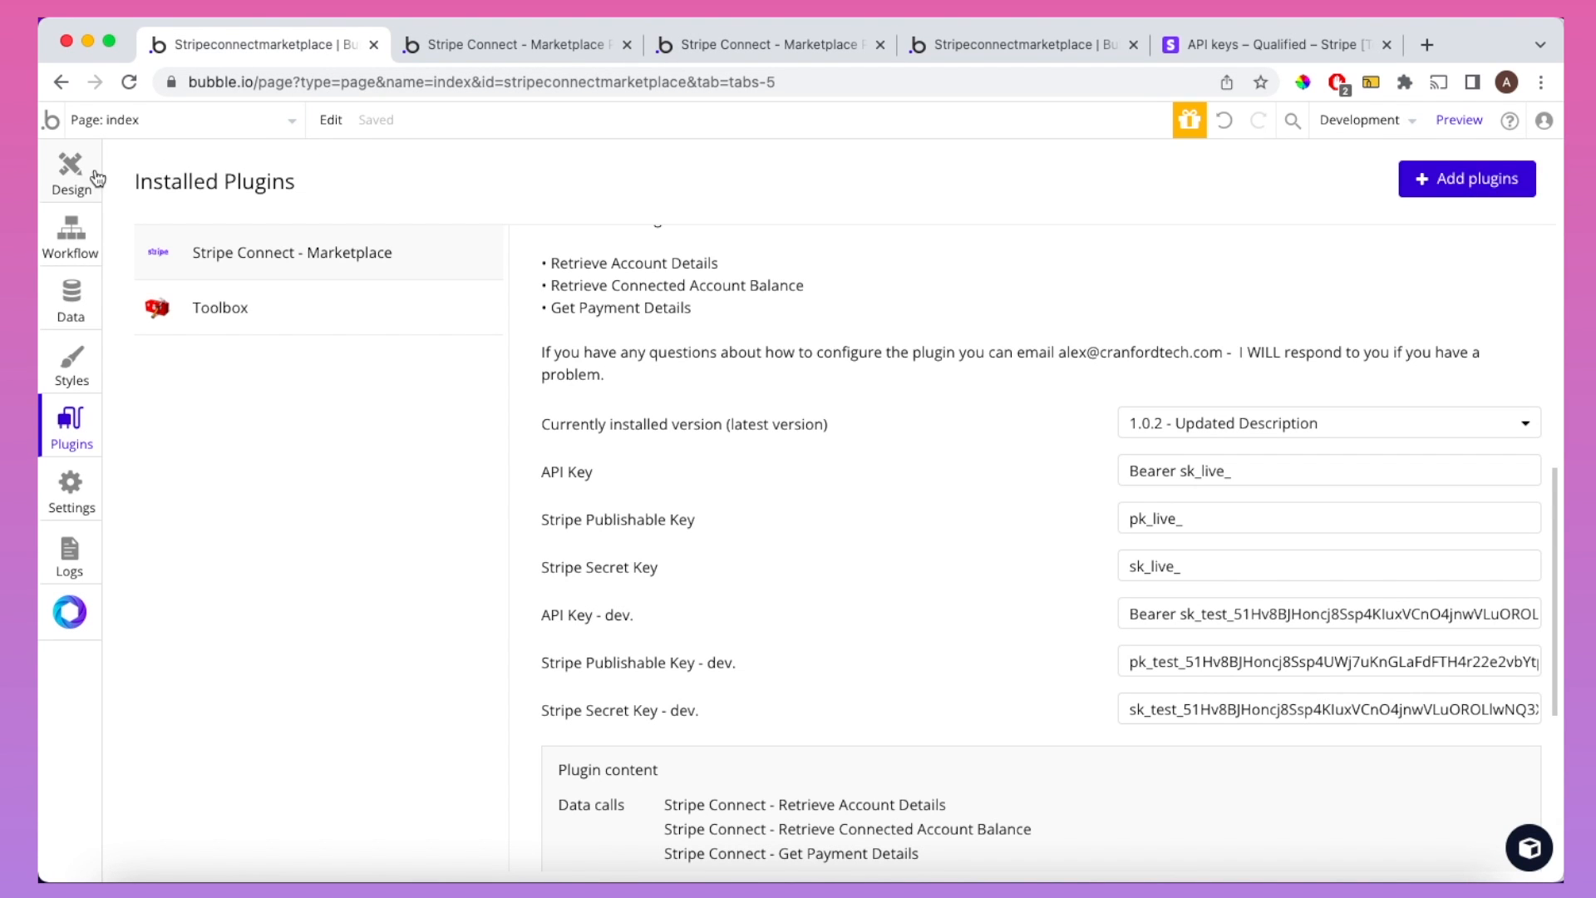
click(94, 176)
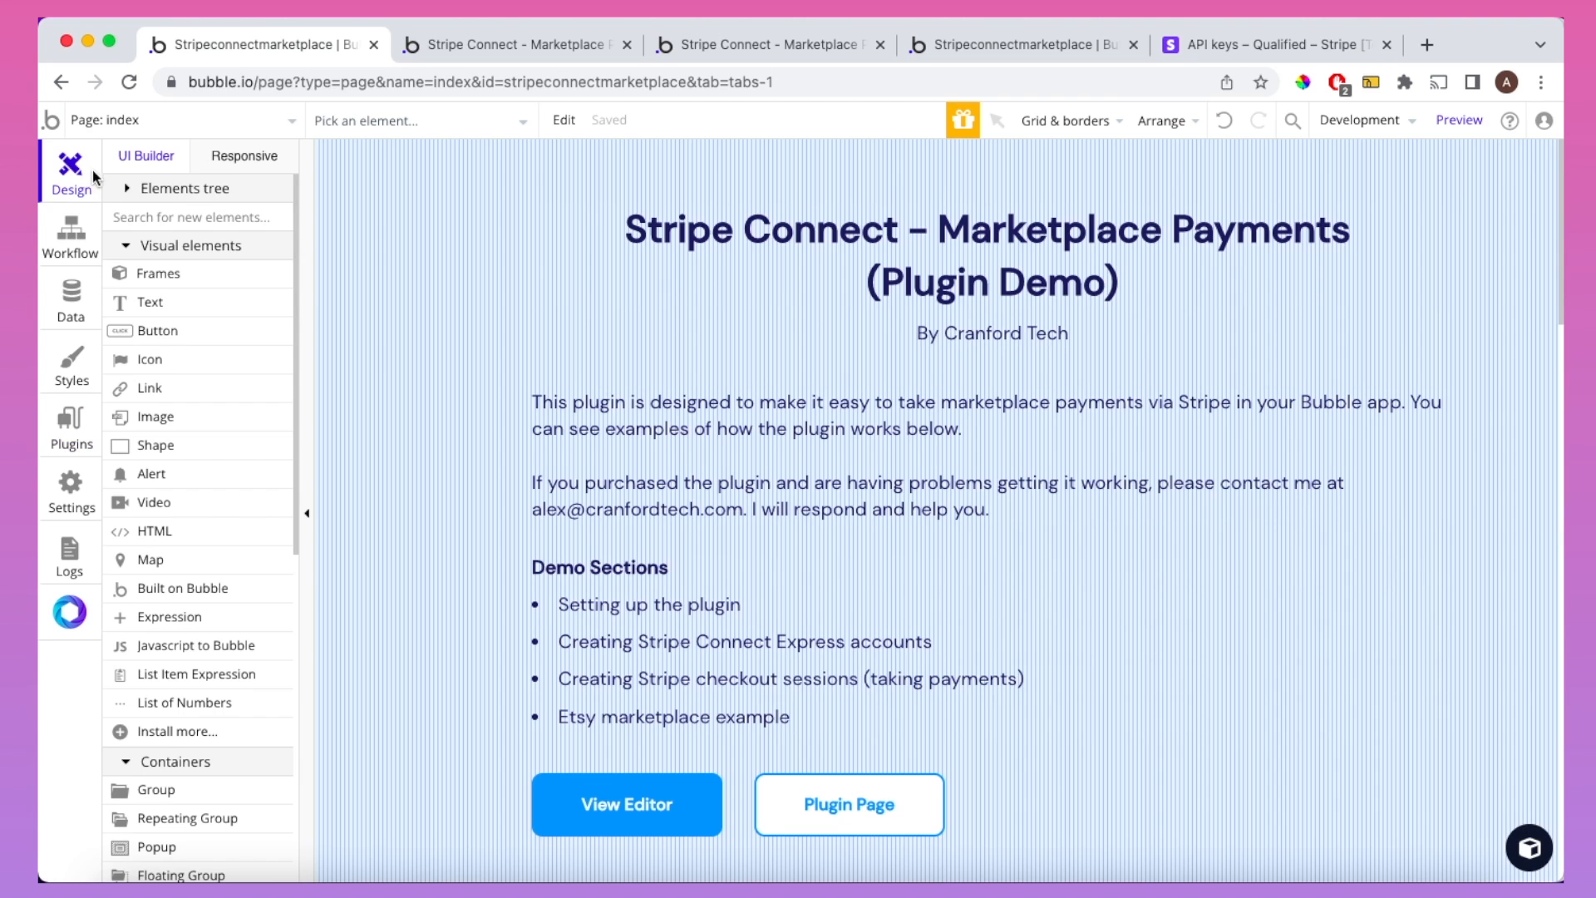
scroll(732, 765, down, 15)
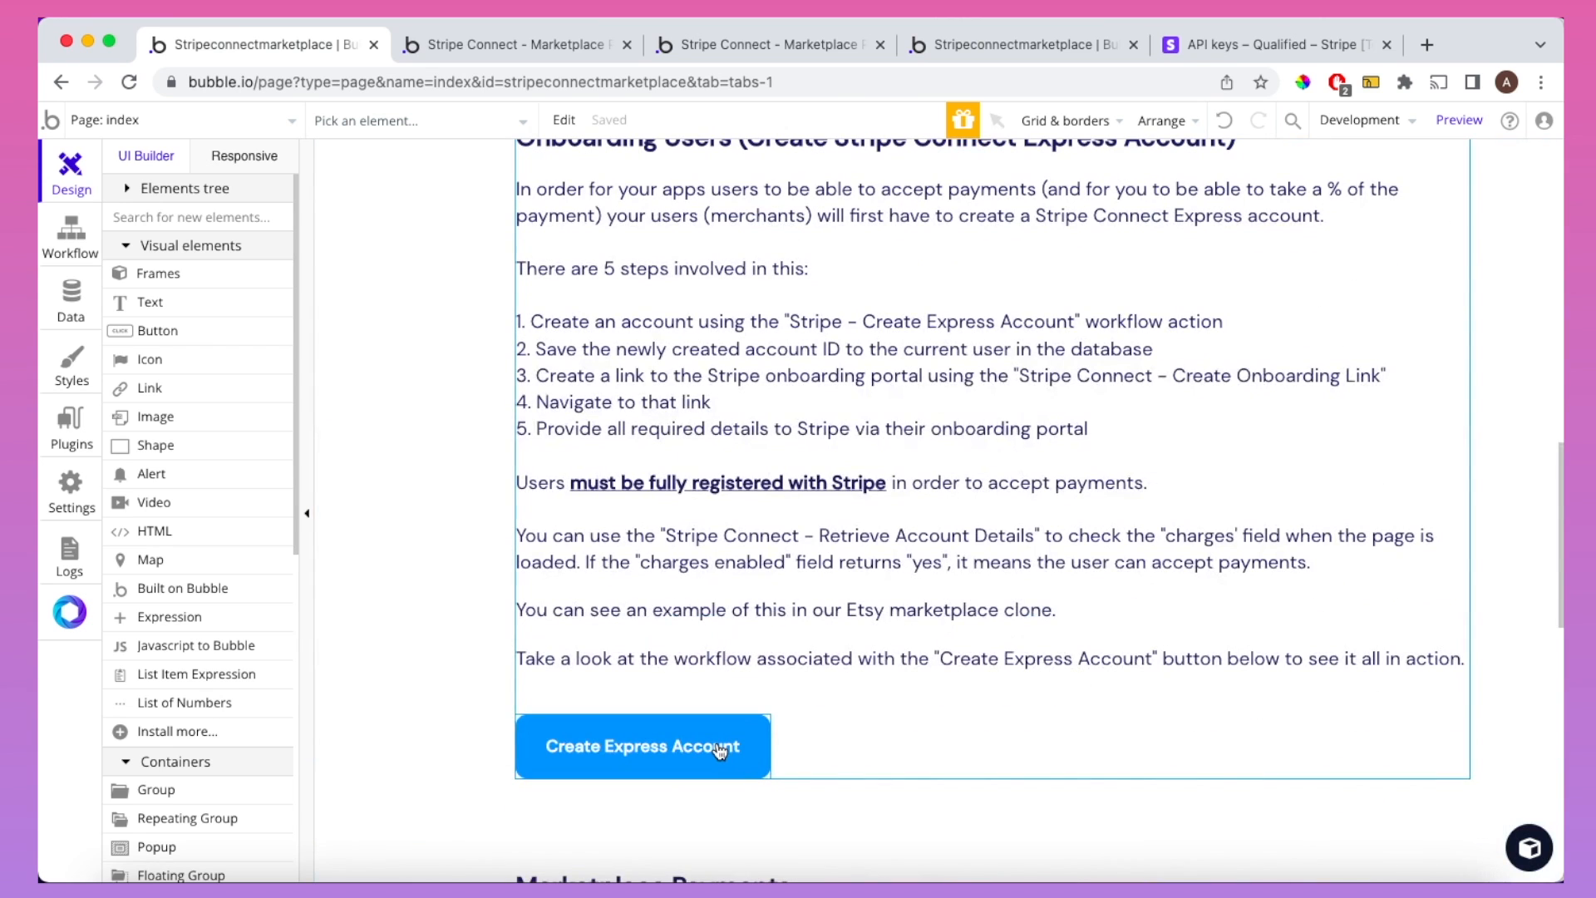
double_click(720, 751)
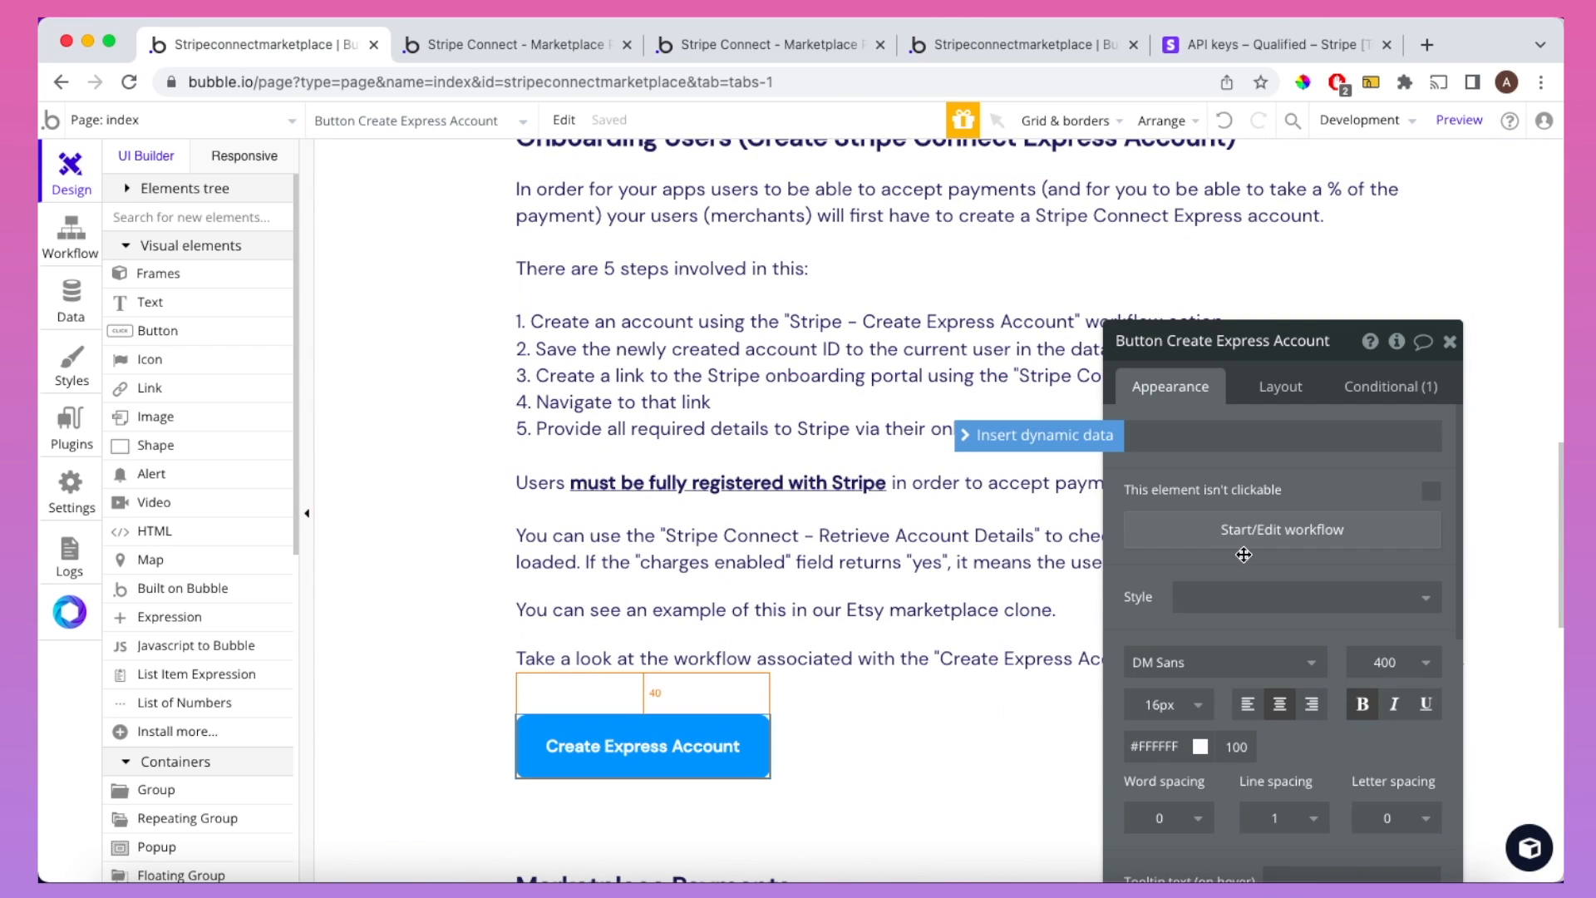
click(1252, 543)
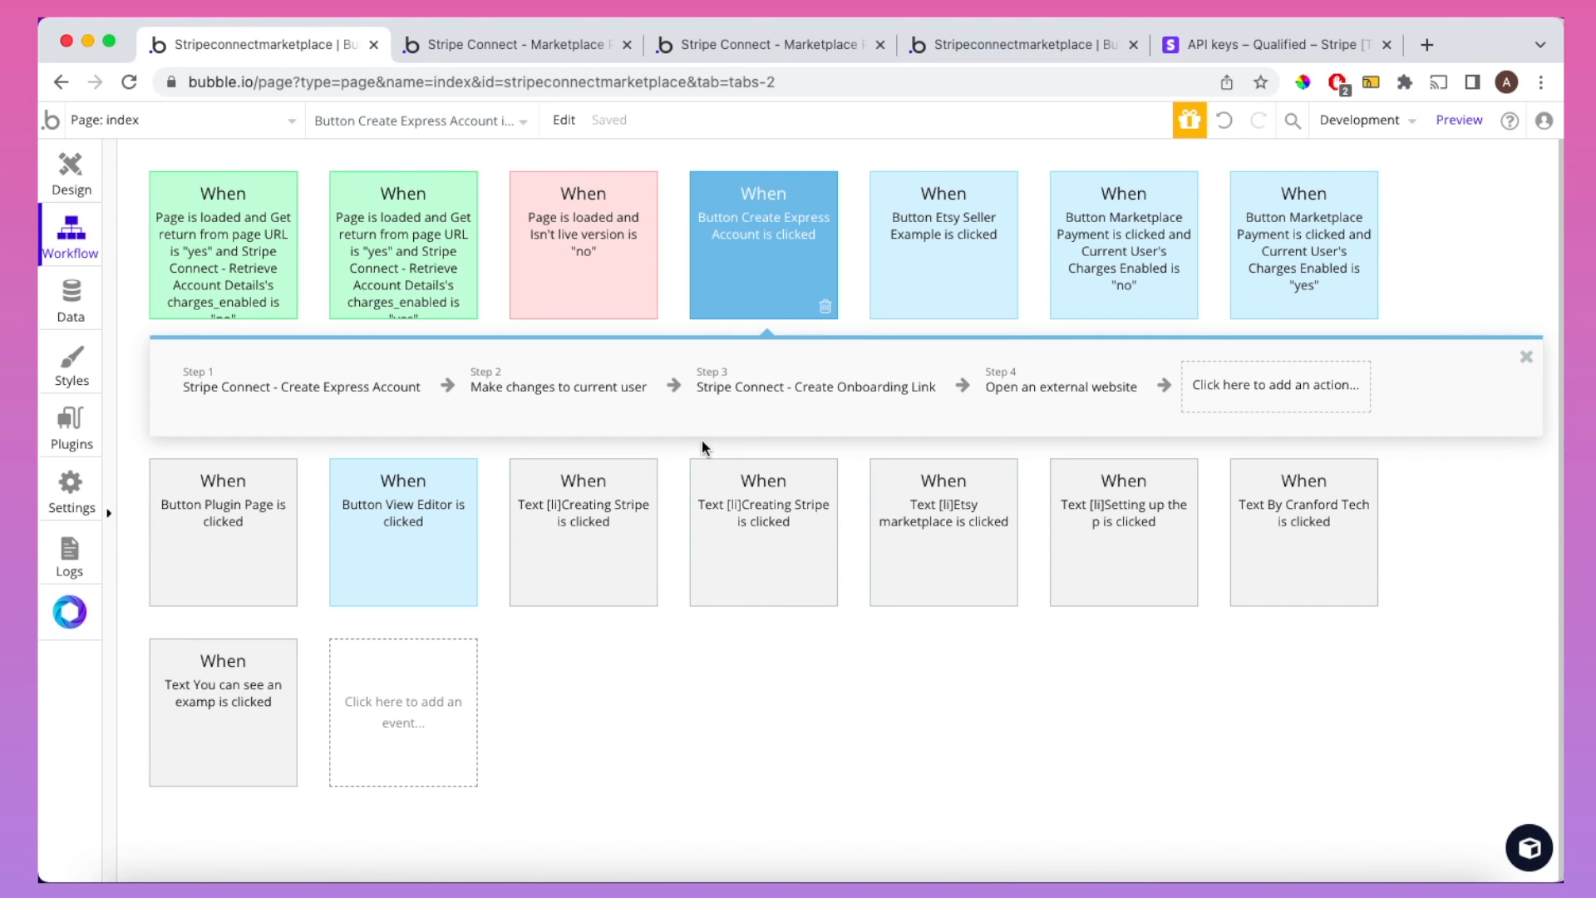
Step: Delete the four existing steps from the Create Express Account button's workflow
click(399, 398)
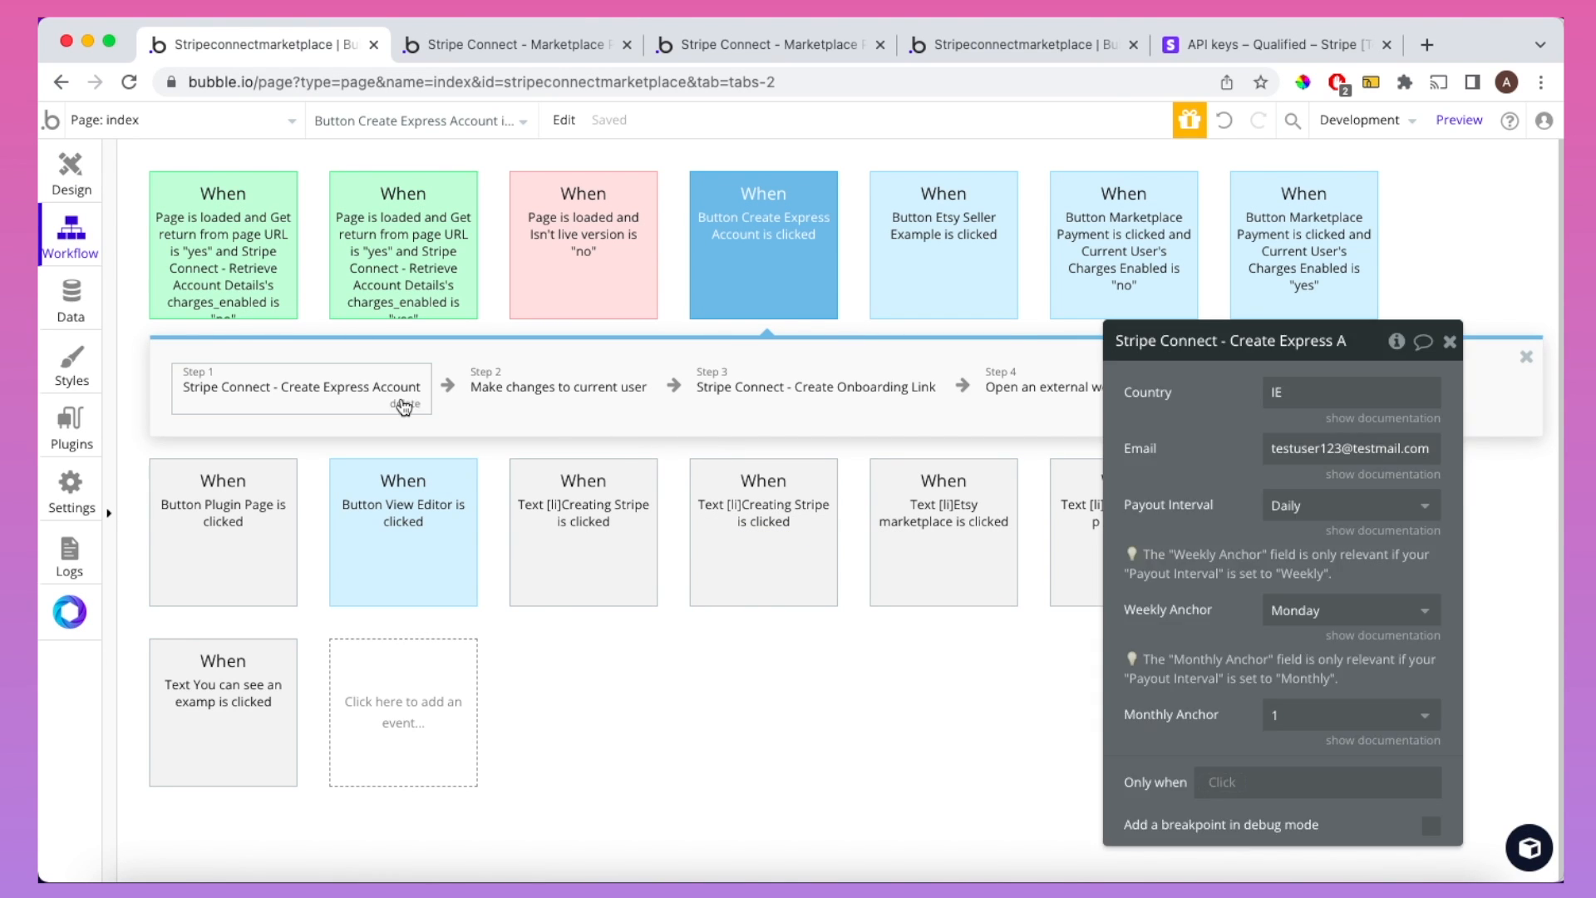
key(Delete)
key(Delete)
key(Delete)
key(Delete)
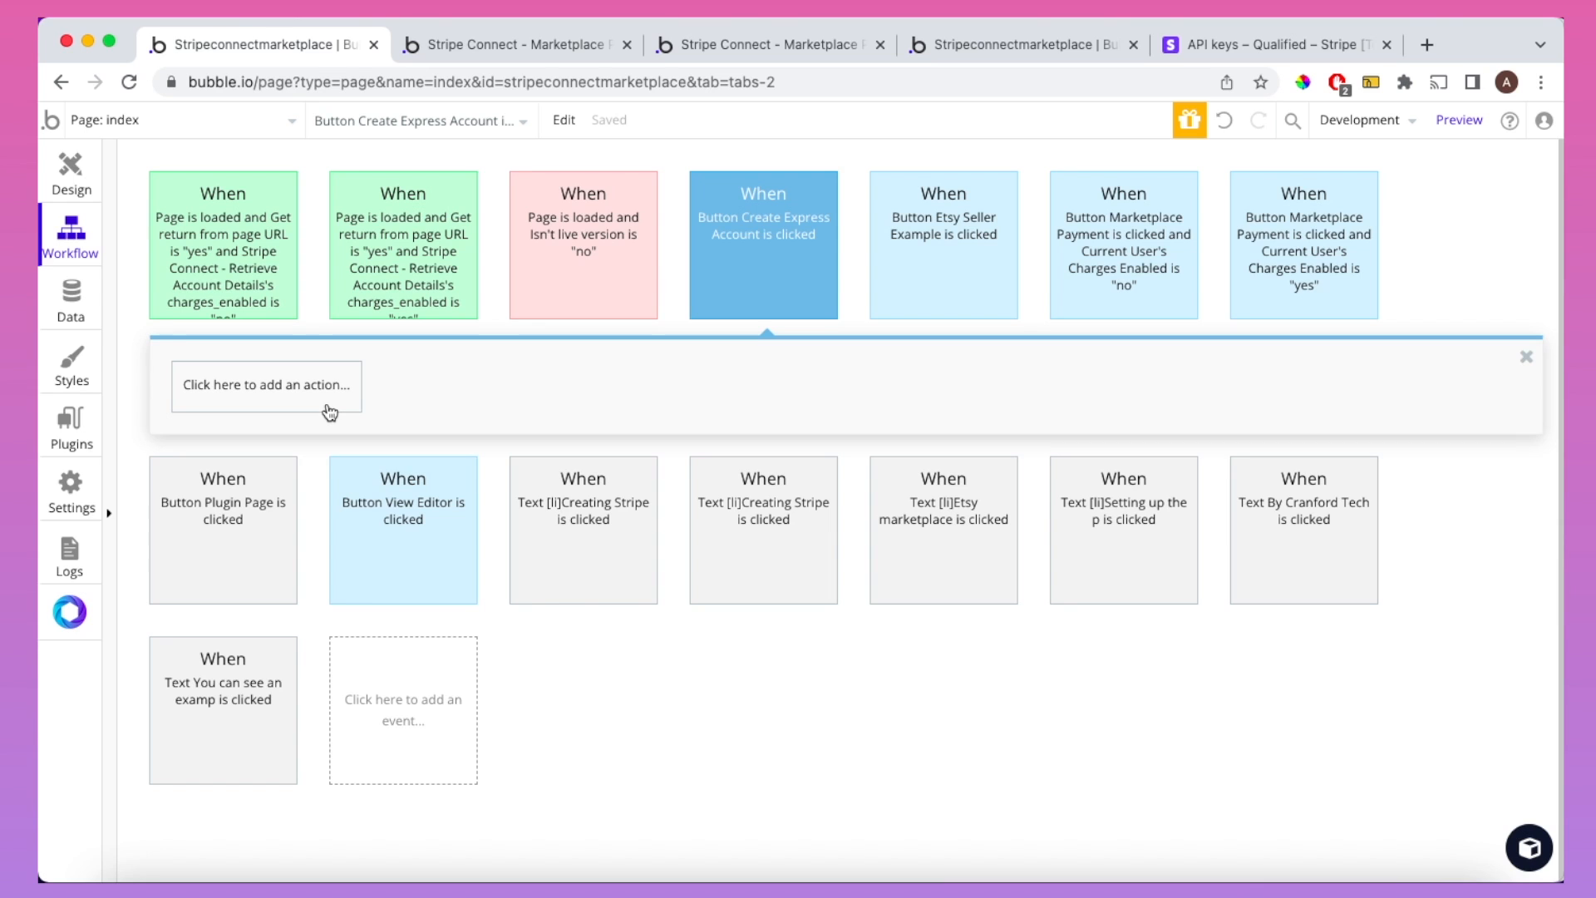
click(763, 44)
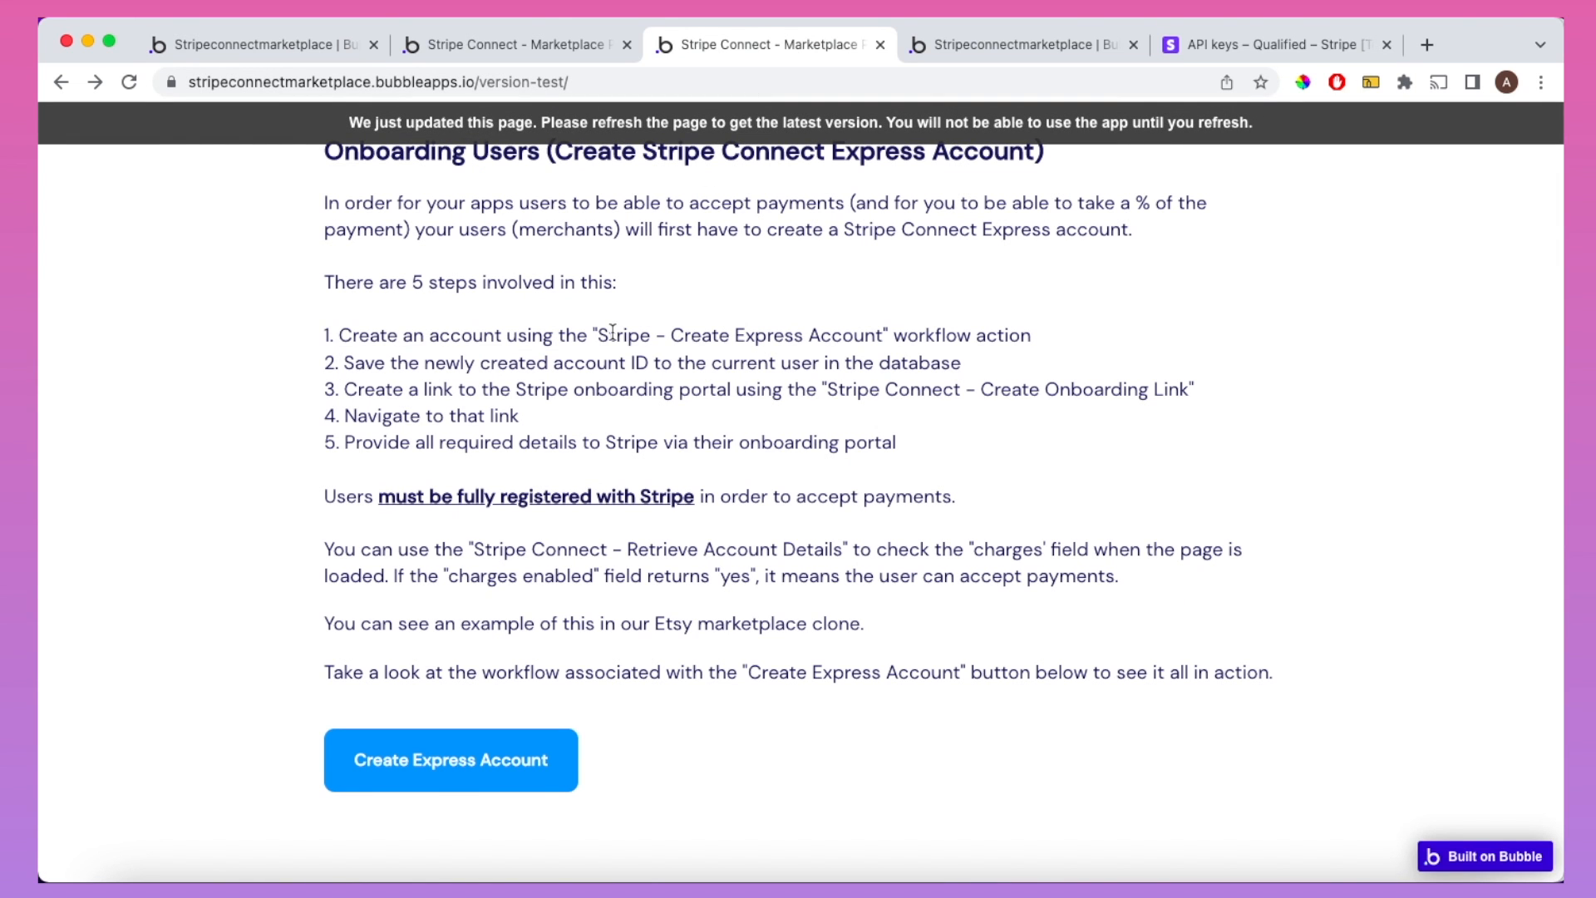
click(281, 53)
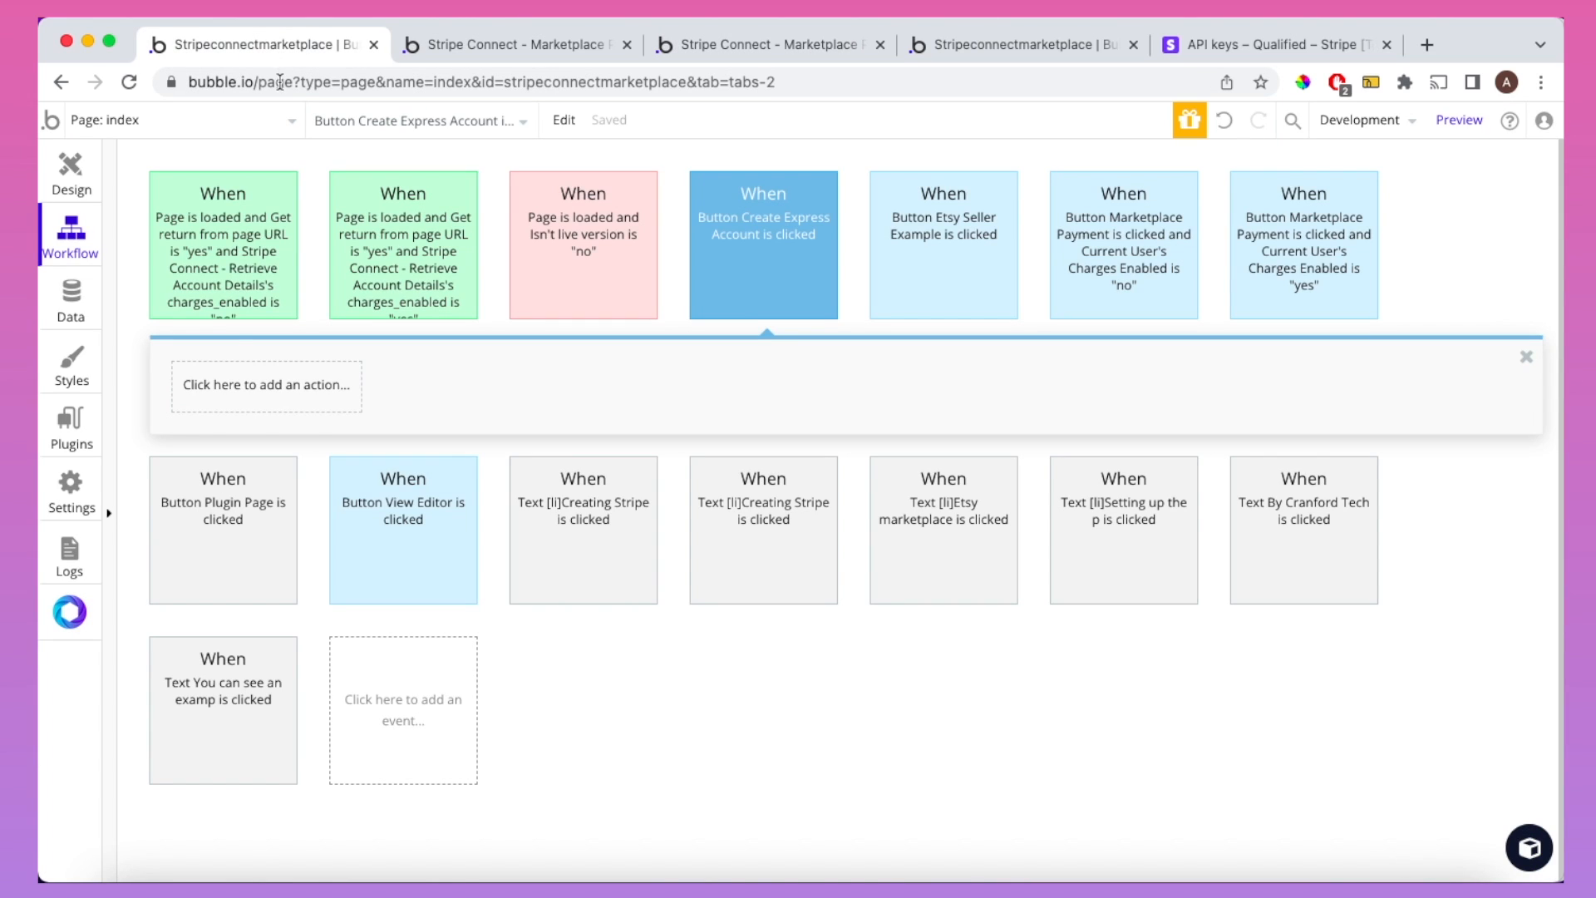
click(229, 405)
text(strip)
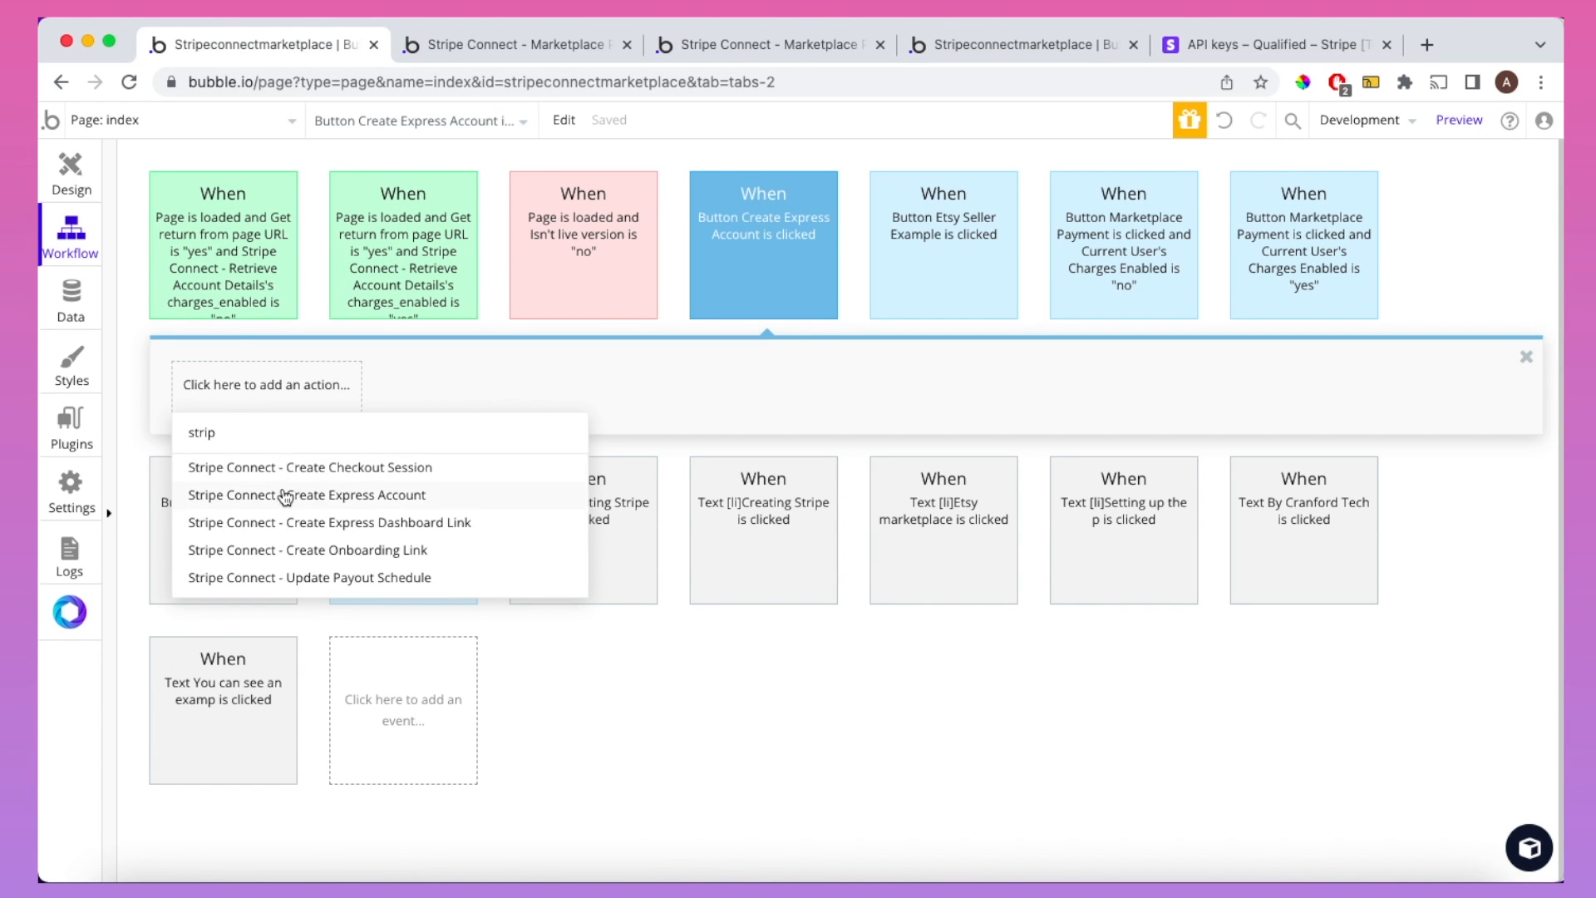
Step: Add the Stripe Connect - Create Express Account action and change its Country from US to IE
click(284, 496)
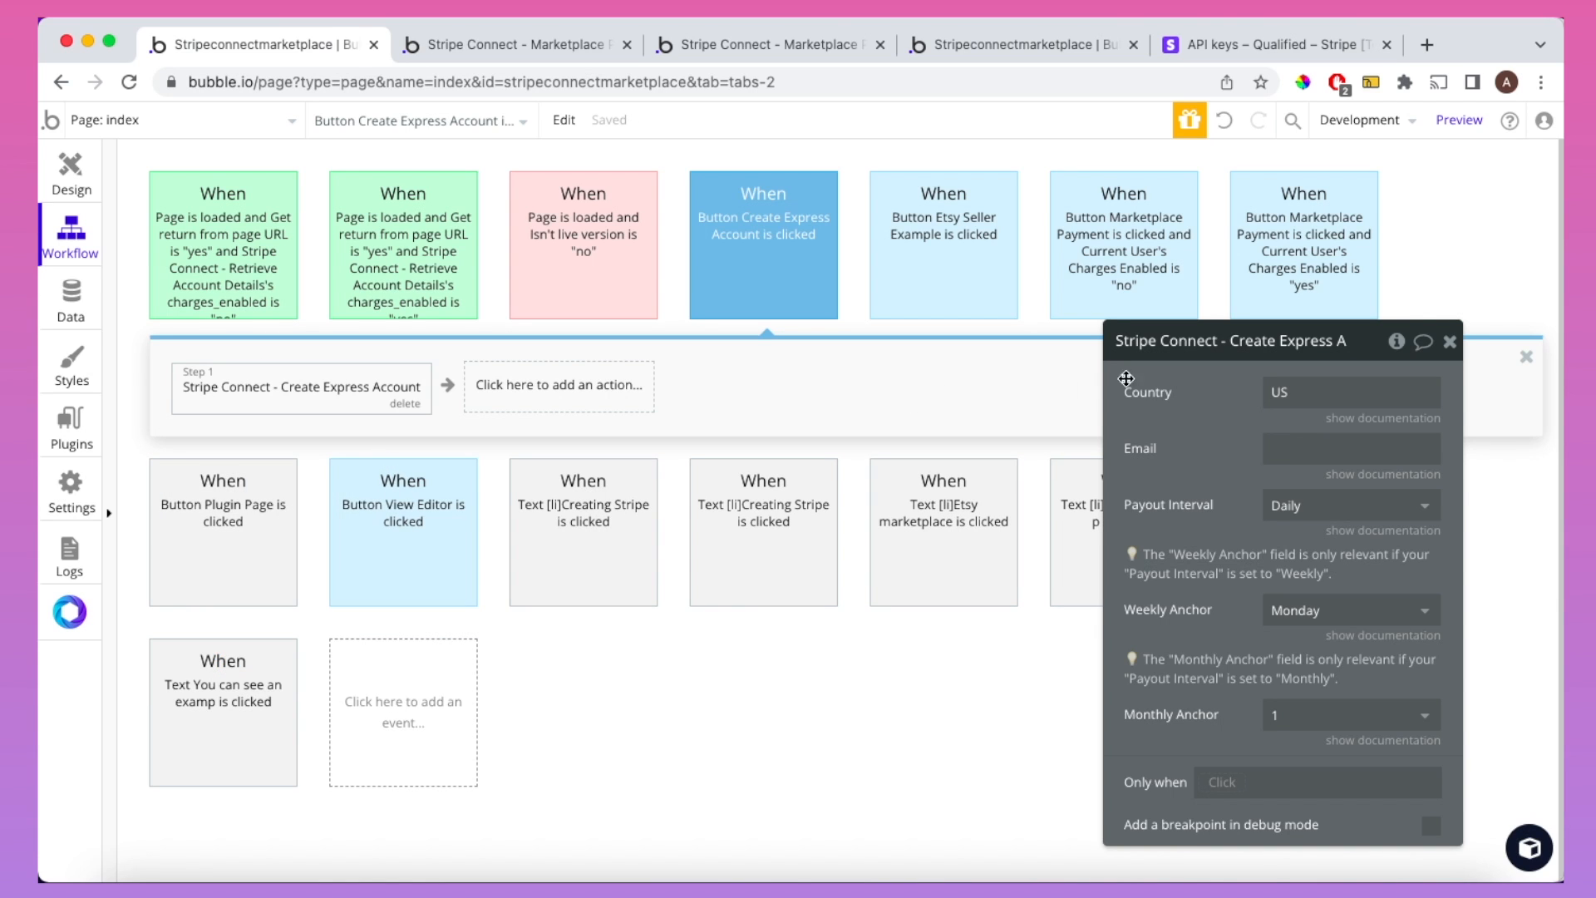
double_click(1278, 394)
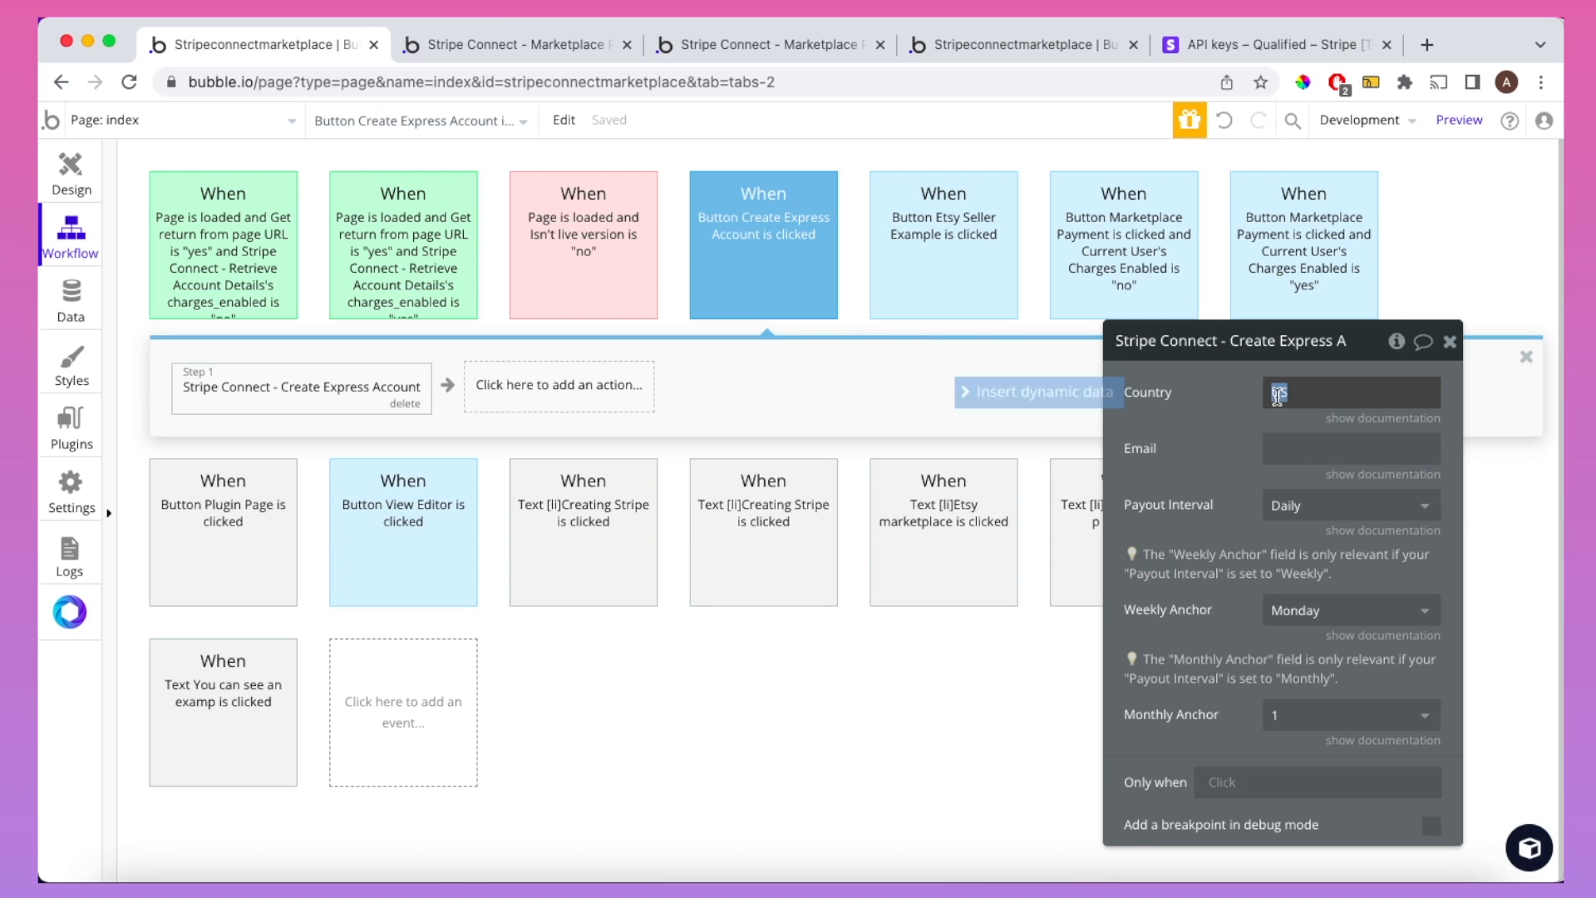
text(IE)
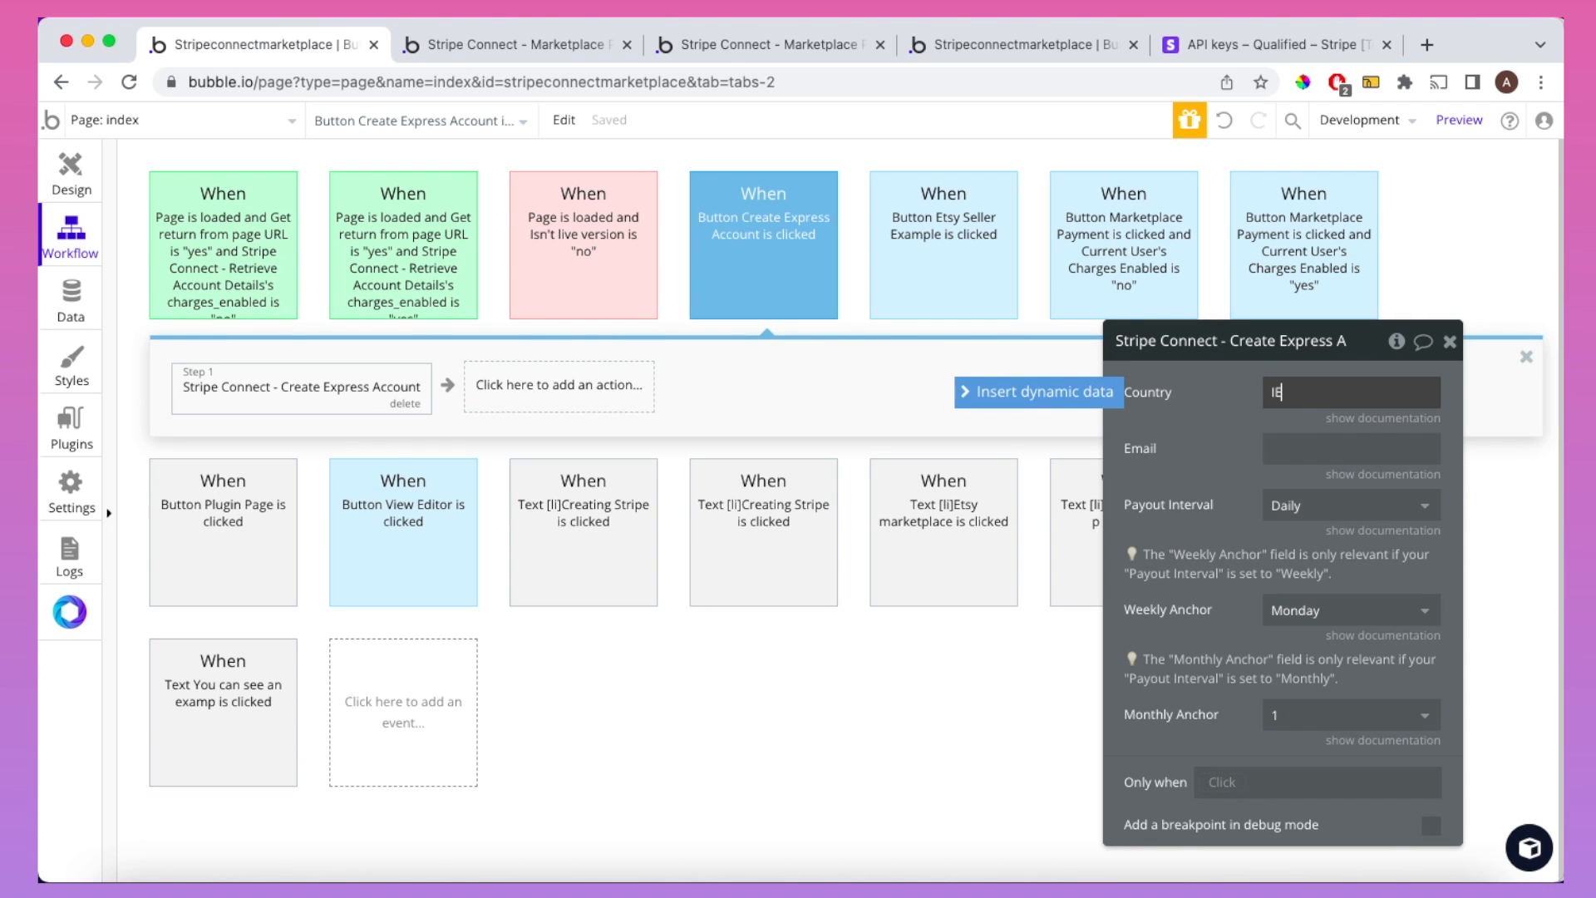
click(1202, 406)
click(1341, 419)
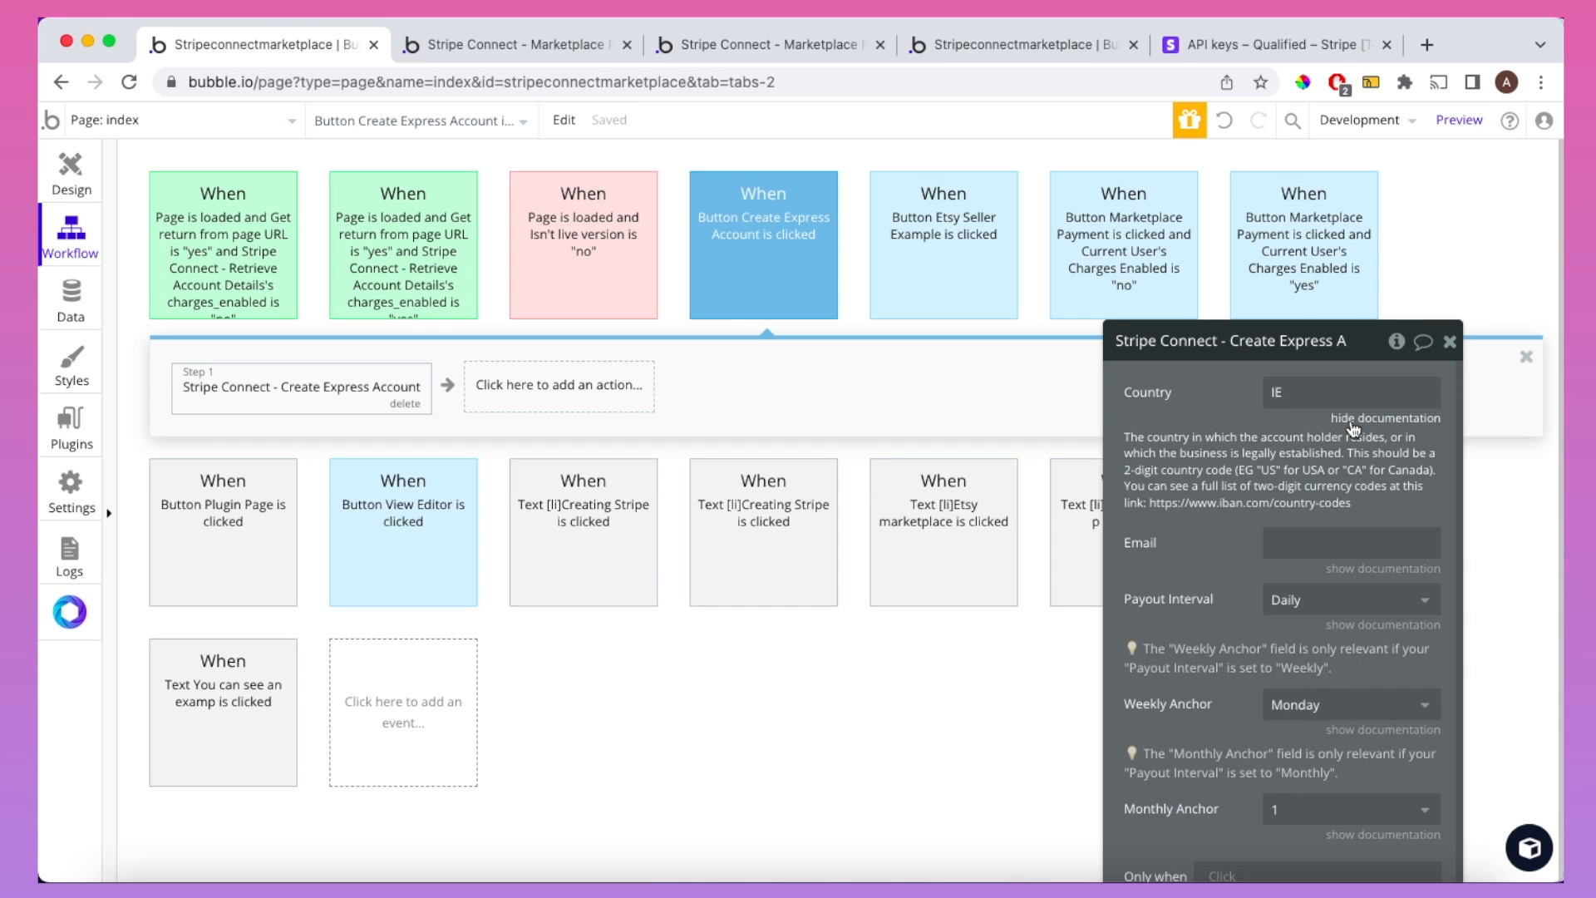
Step: Enter a test e-mail address in the Create Express Account action's Email field
click(1351, 419)
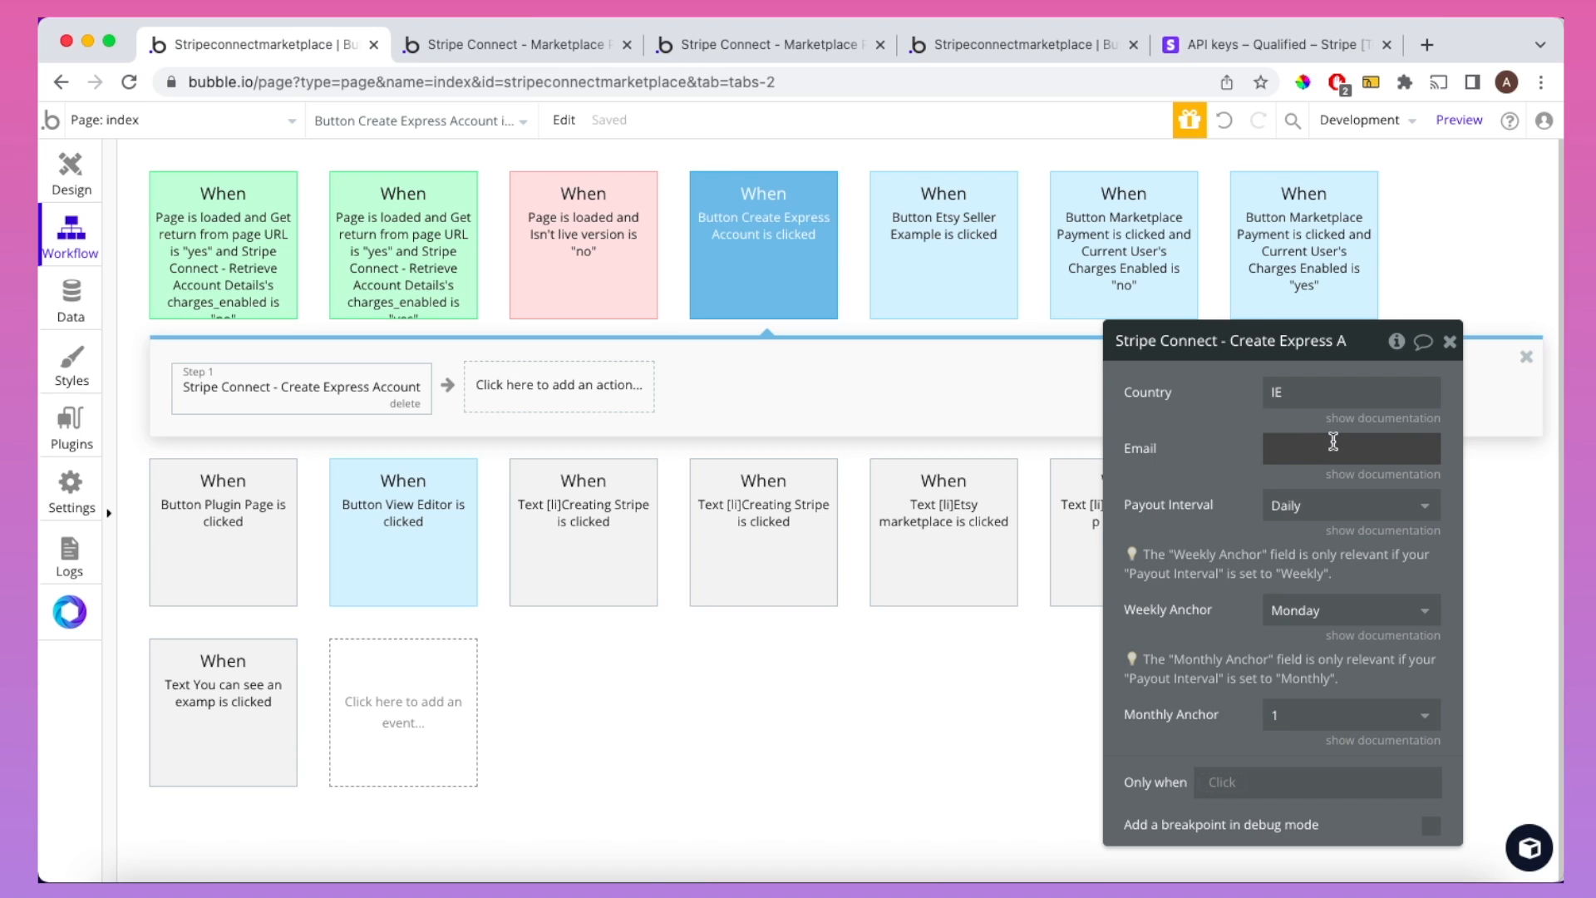
click(1334, 441)
text(testuser)
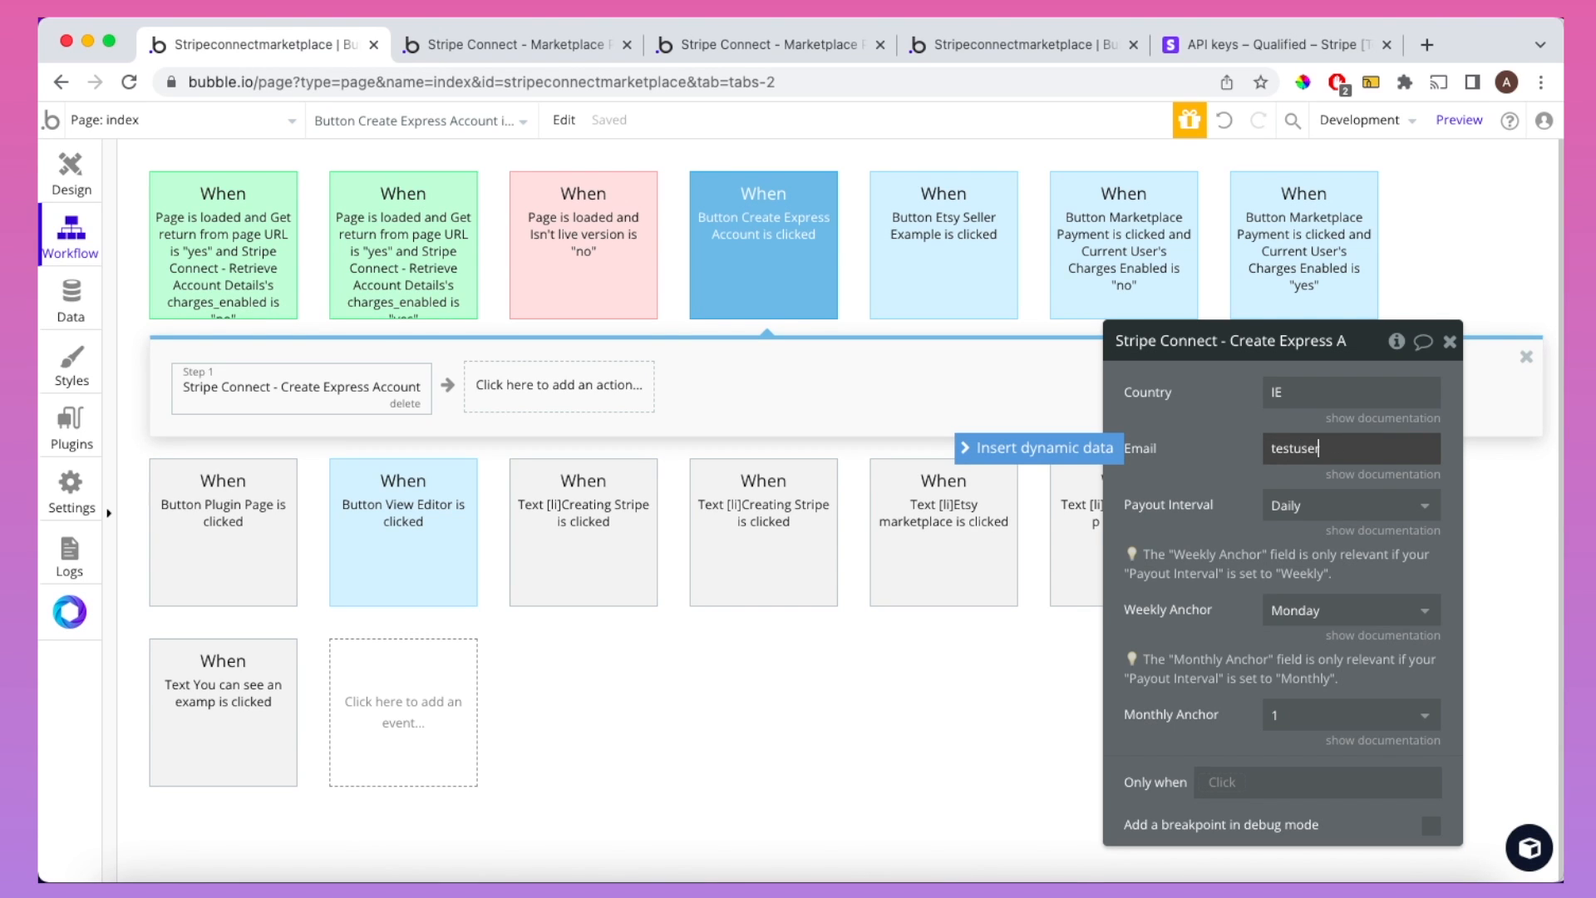
text(123@testmail.com)
click(1206, 444)
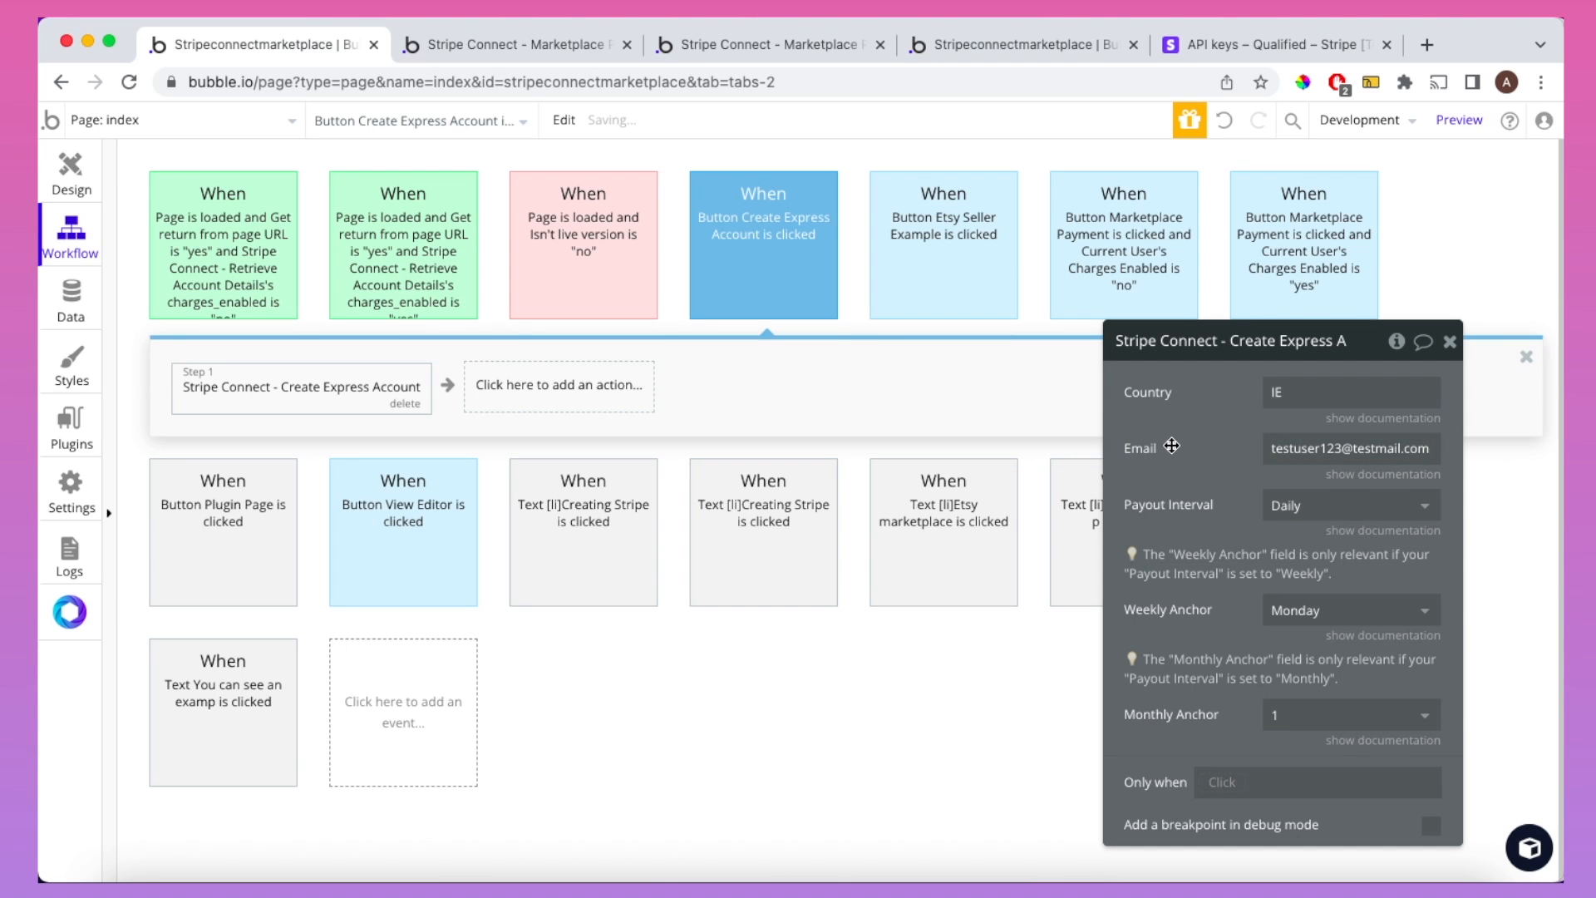
click(1335, 476)
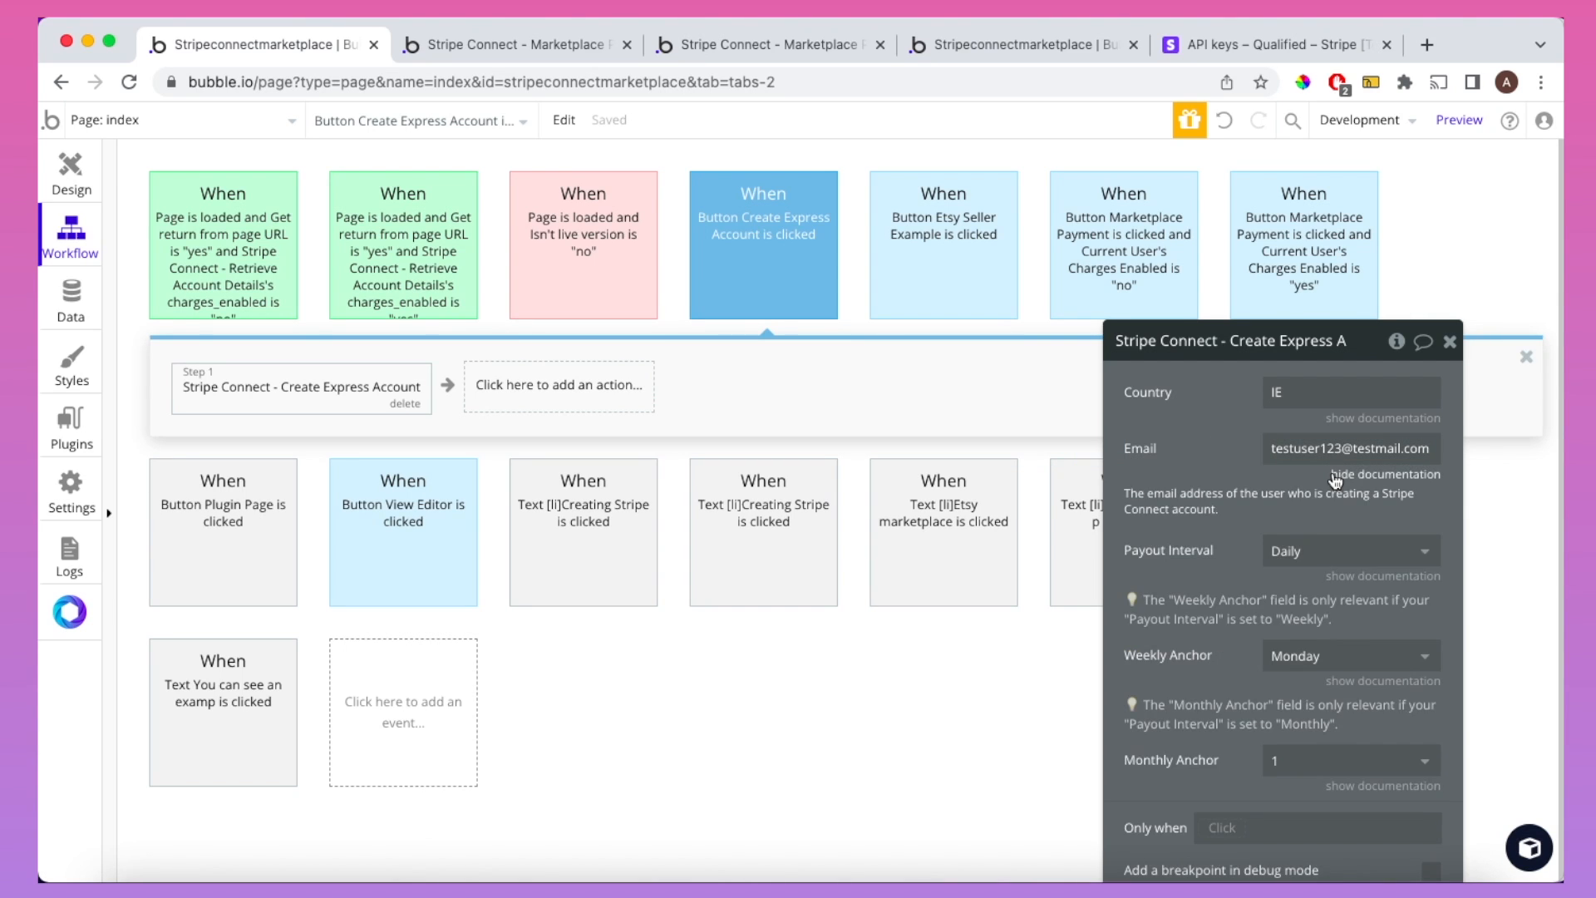
click(1334, 476)
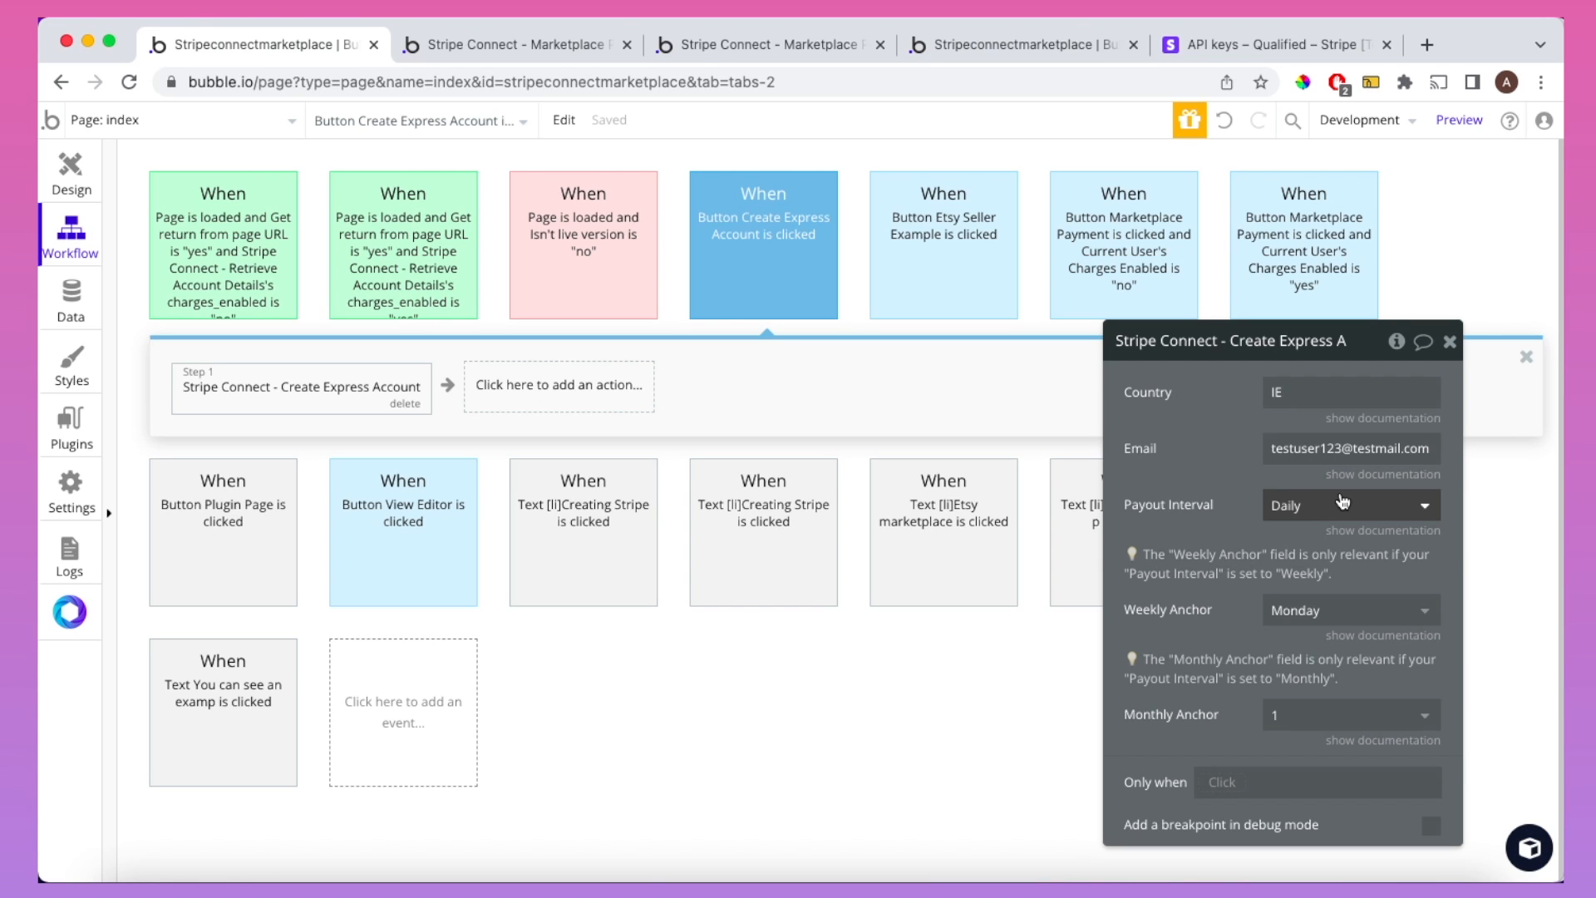
Step: Set Payout Interval to Weekly with the Weekly Anchor on Friday
click(1395, 511)
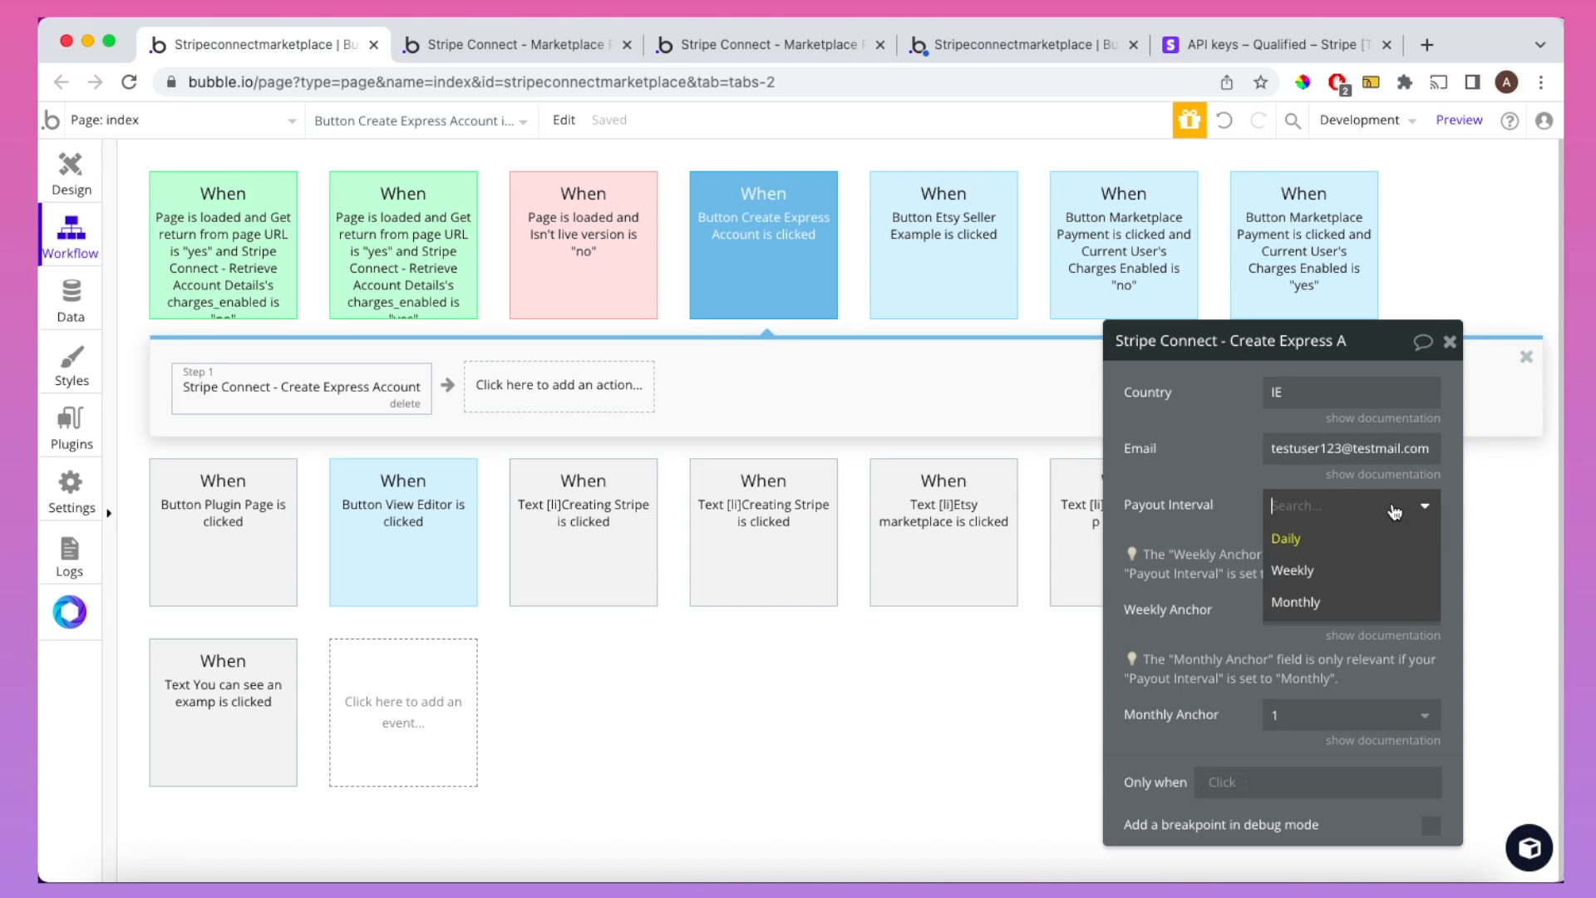
click(1377, 569)
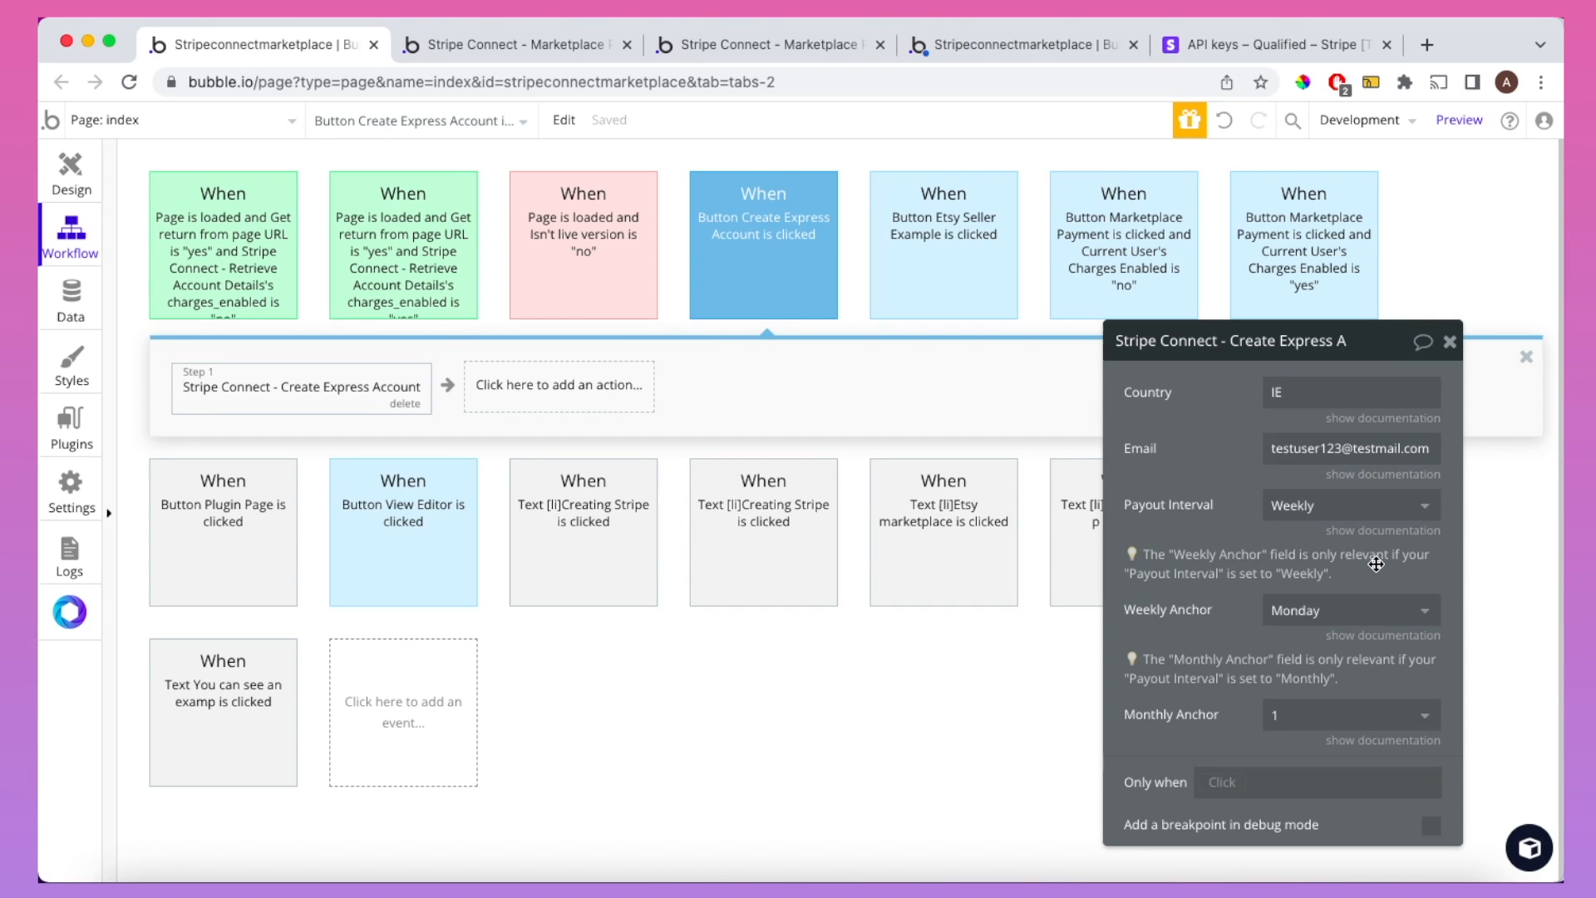
click(1373, 615)
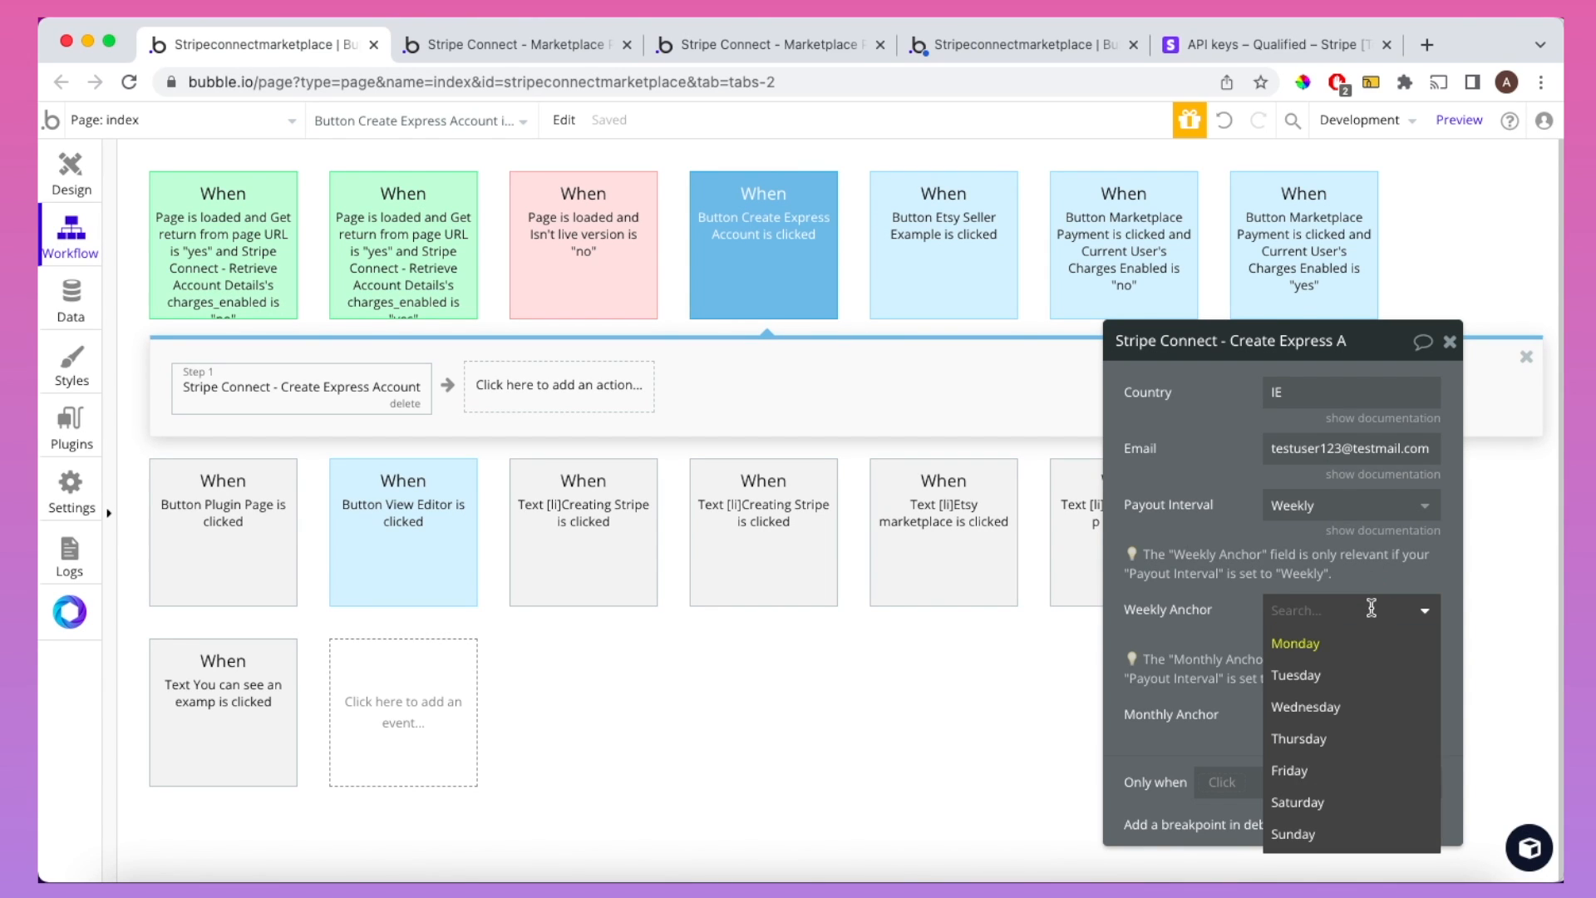
click(1343, 771)
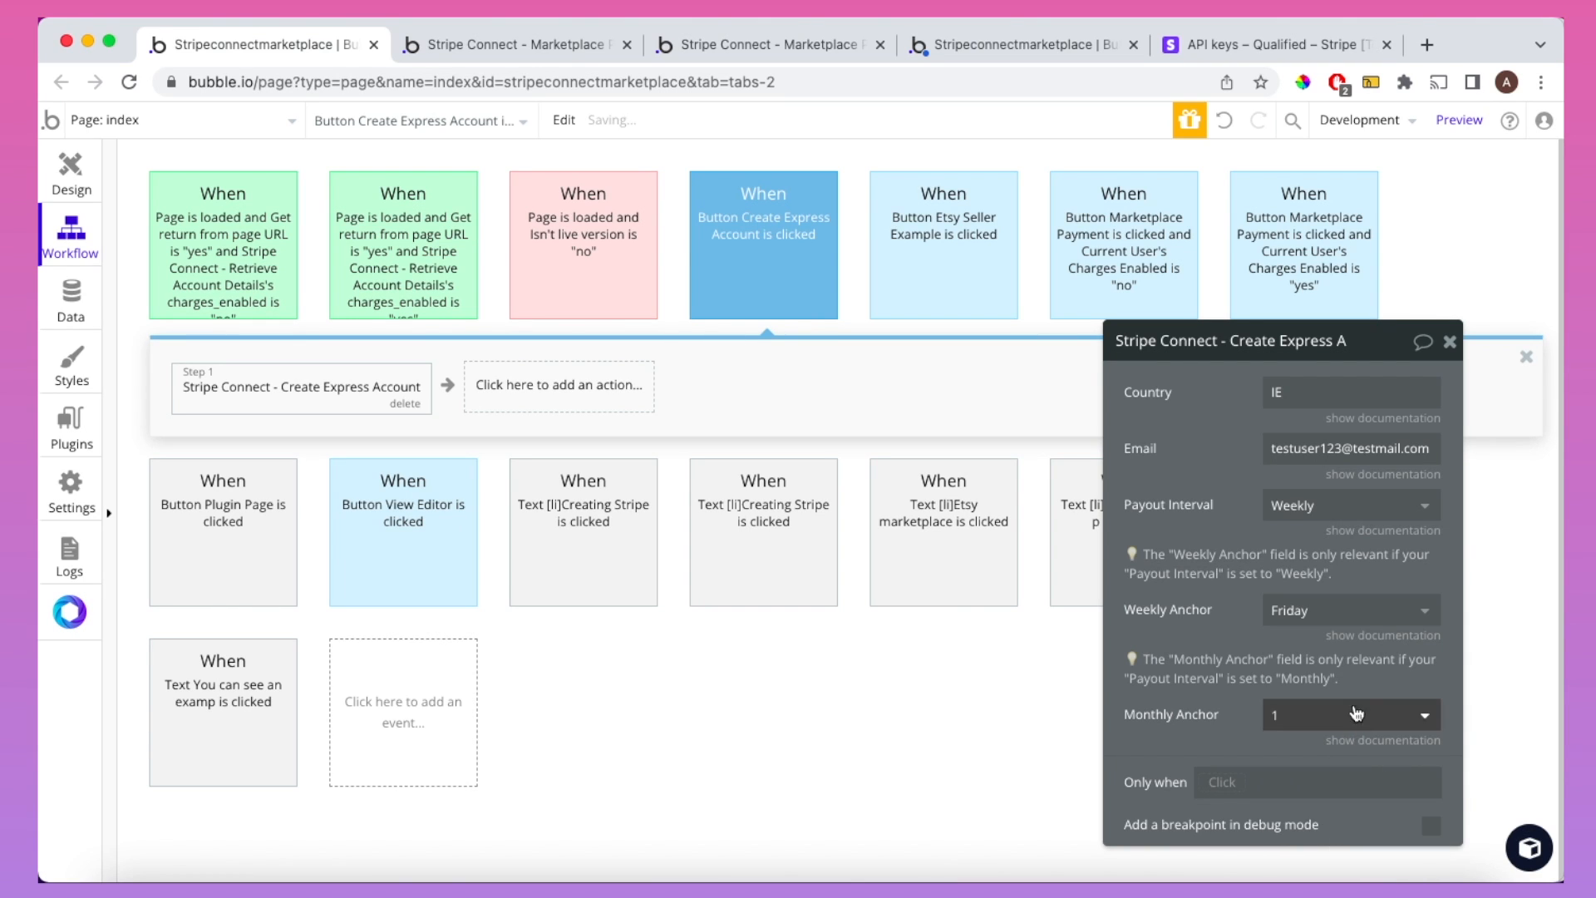
click(1365, 636)
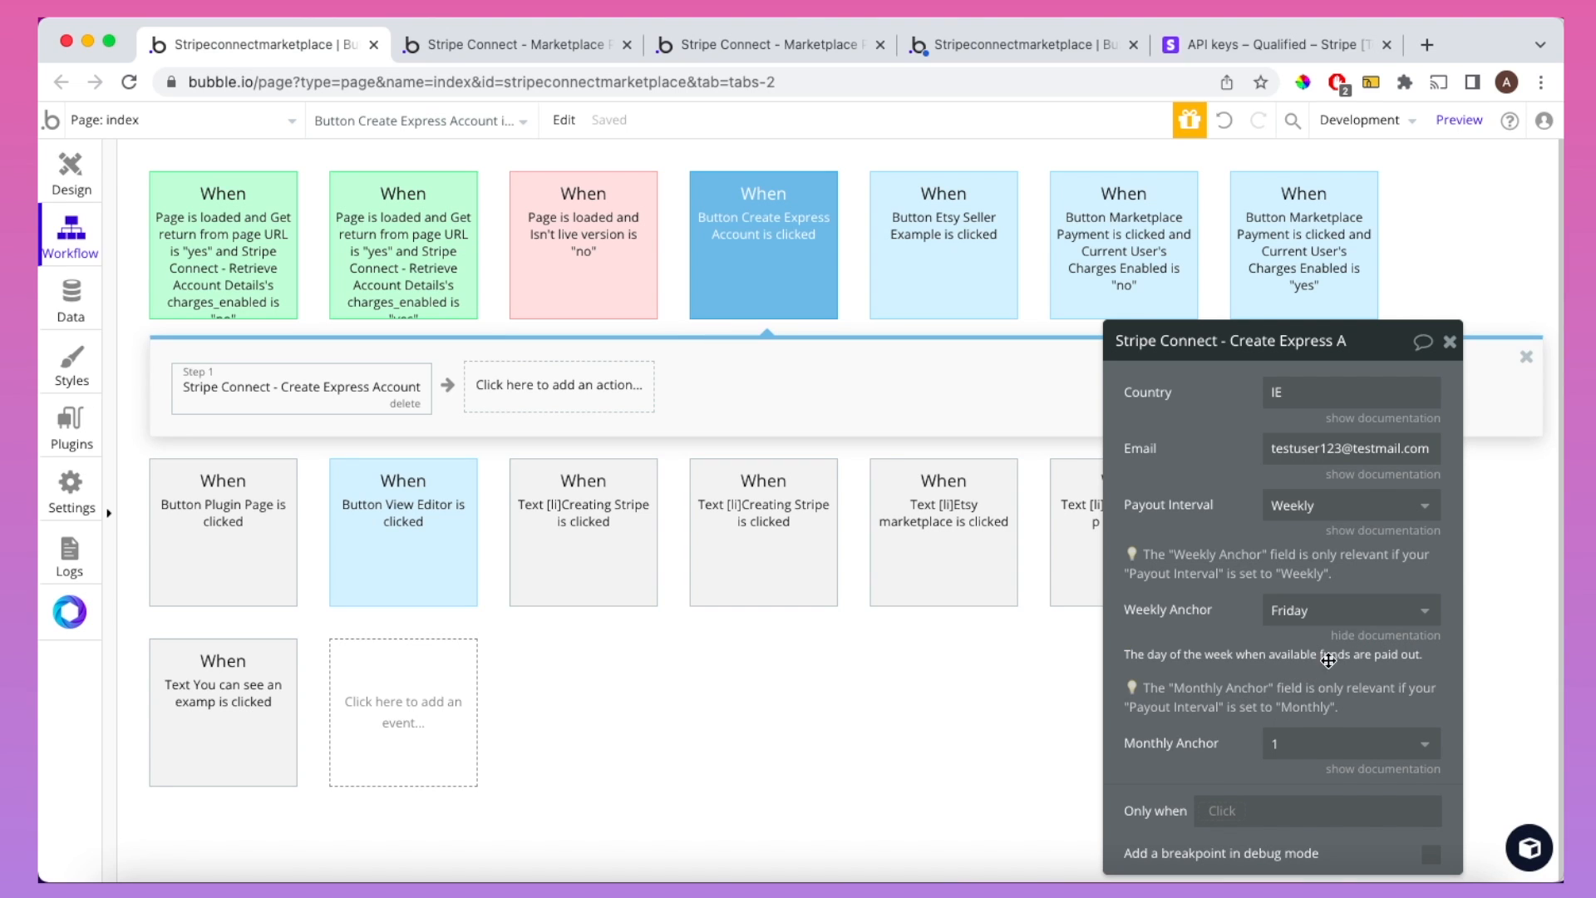
click(1361, 636)
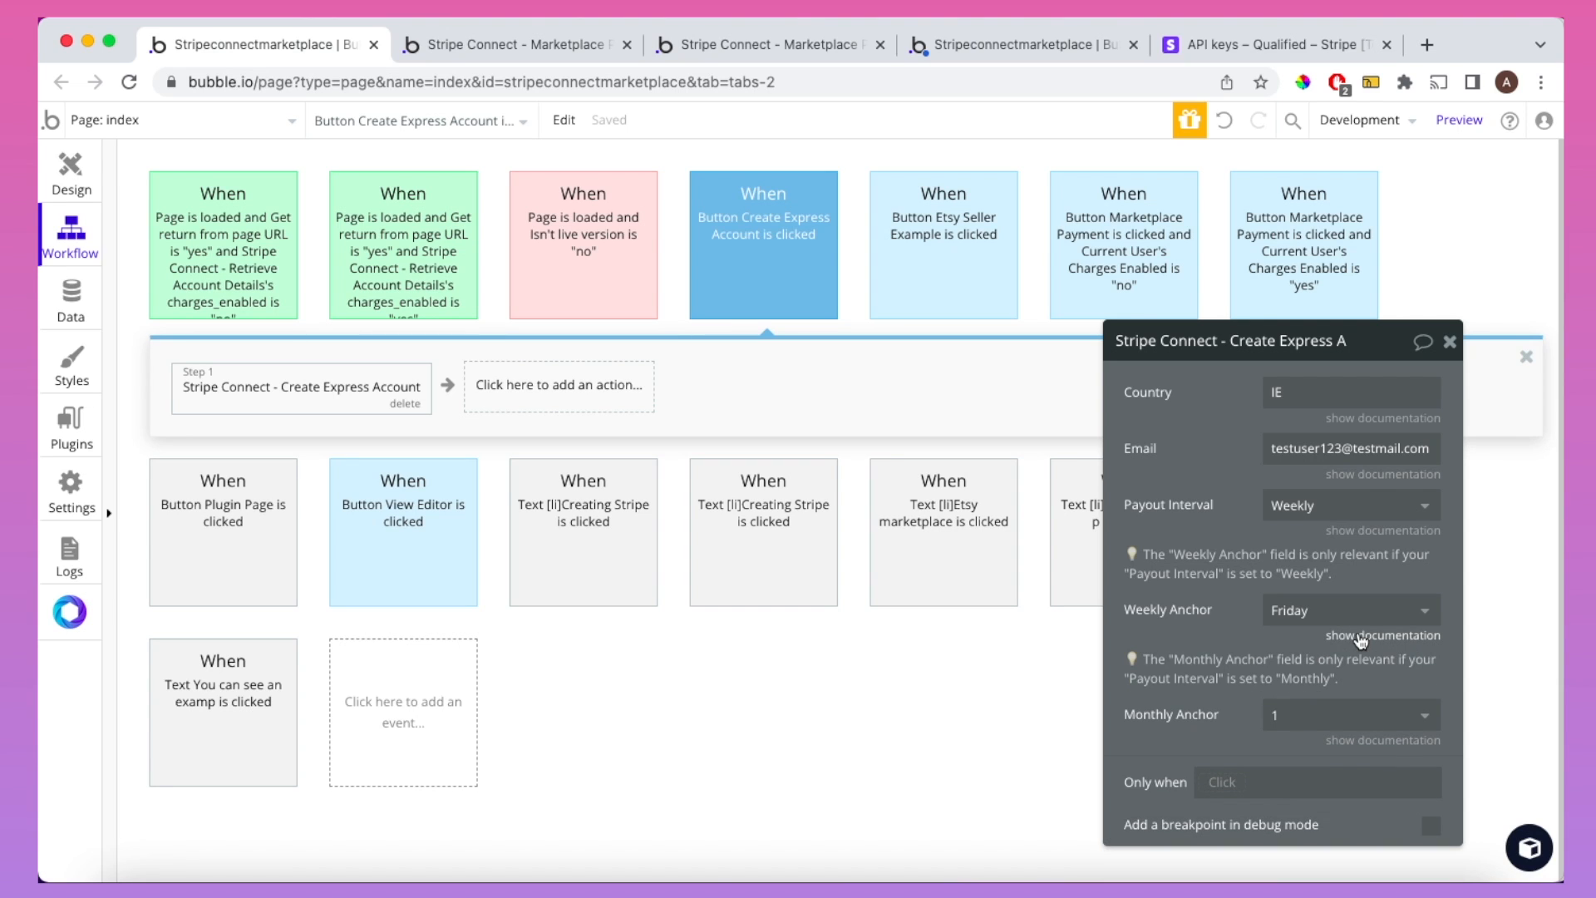
Step: Set Monthly Anchor to 12, return Payout Interval to Daily, and view the live app page
click(1364, 507)
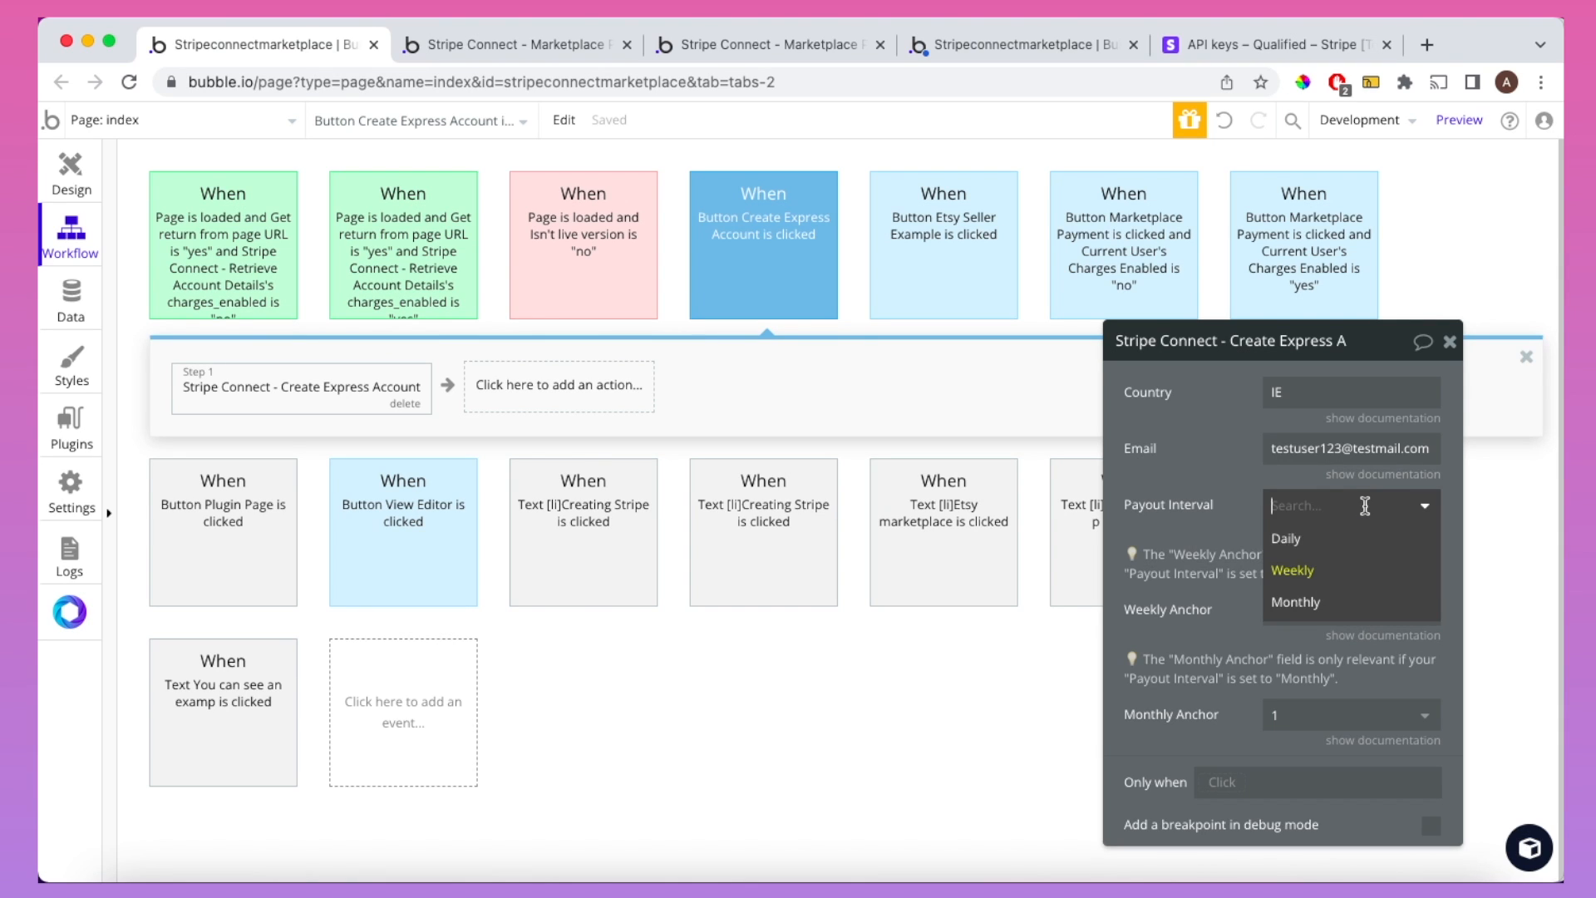
click(1346, 601)
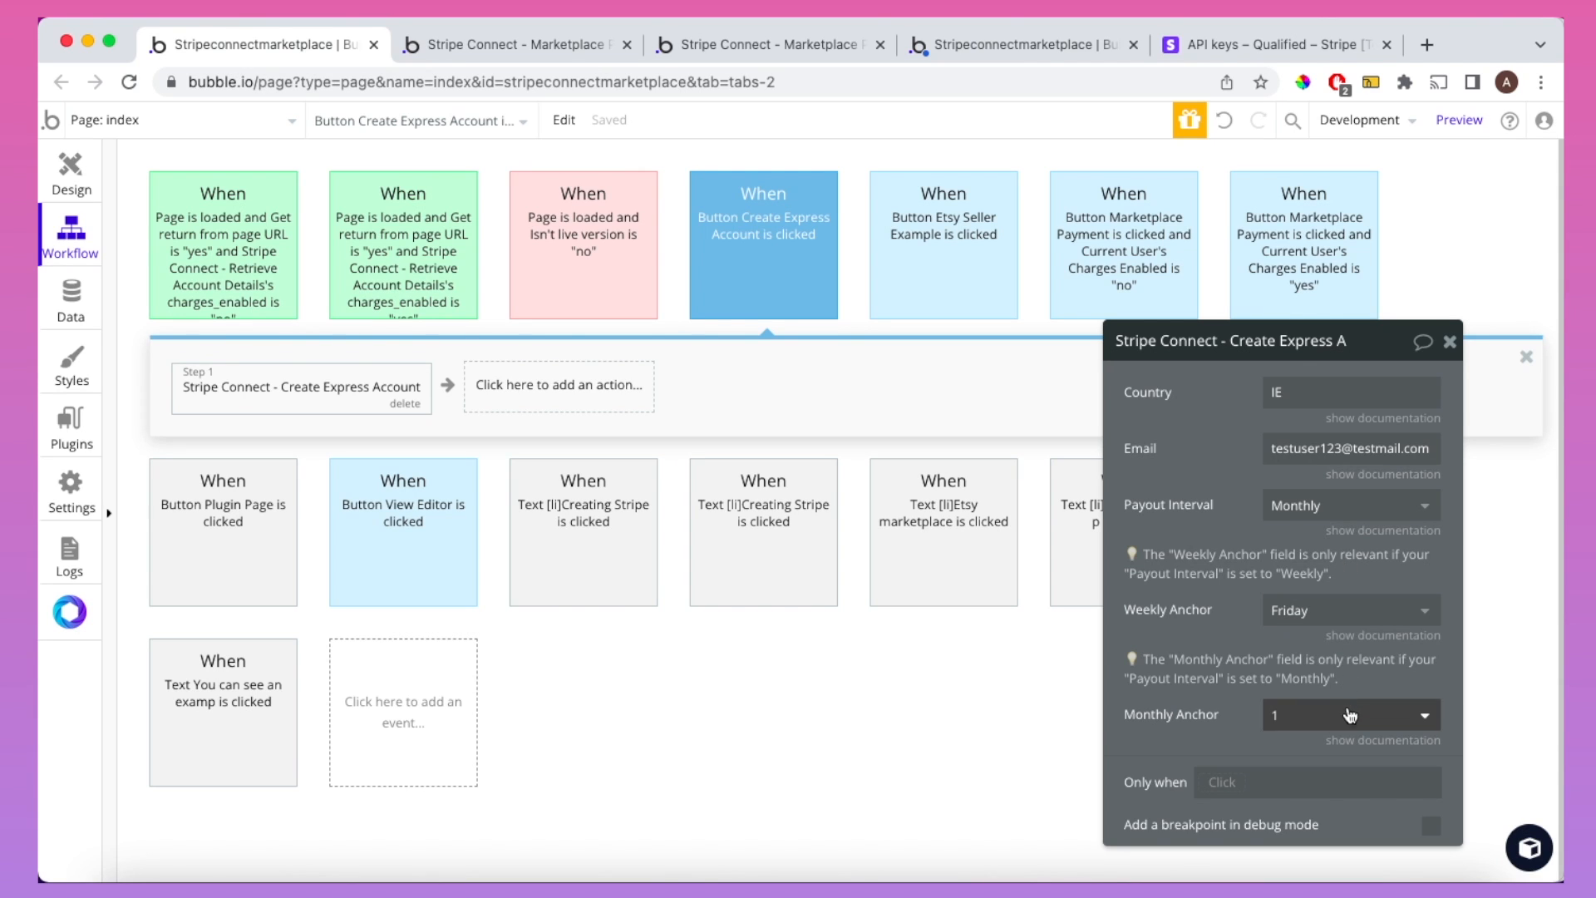
click(1354, 740)
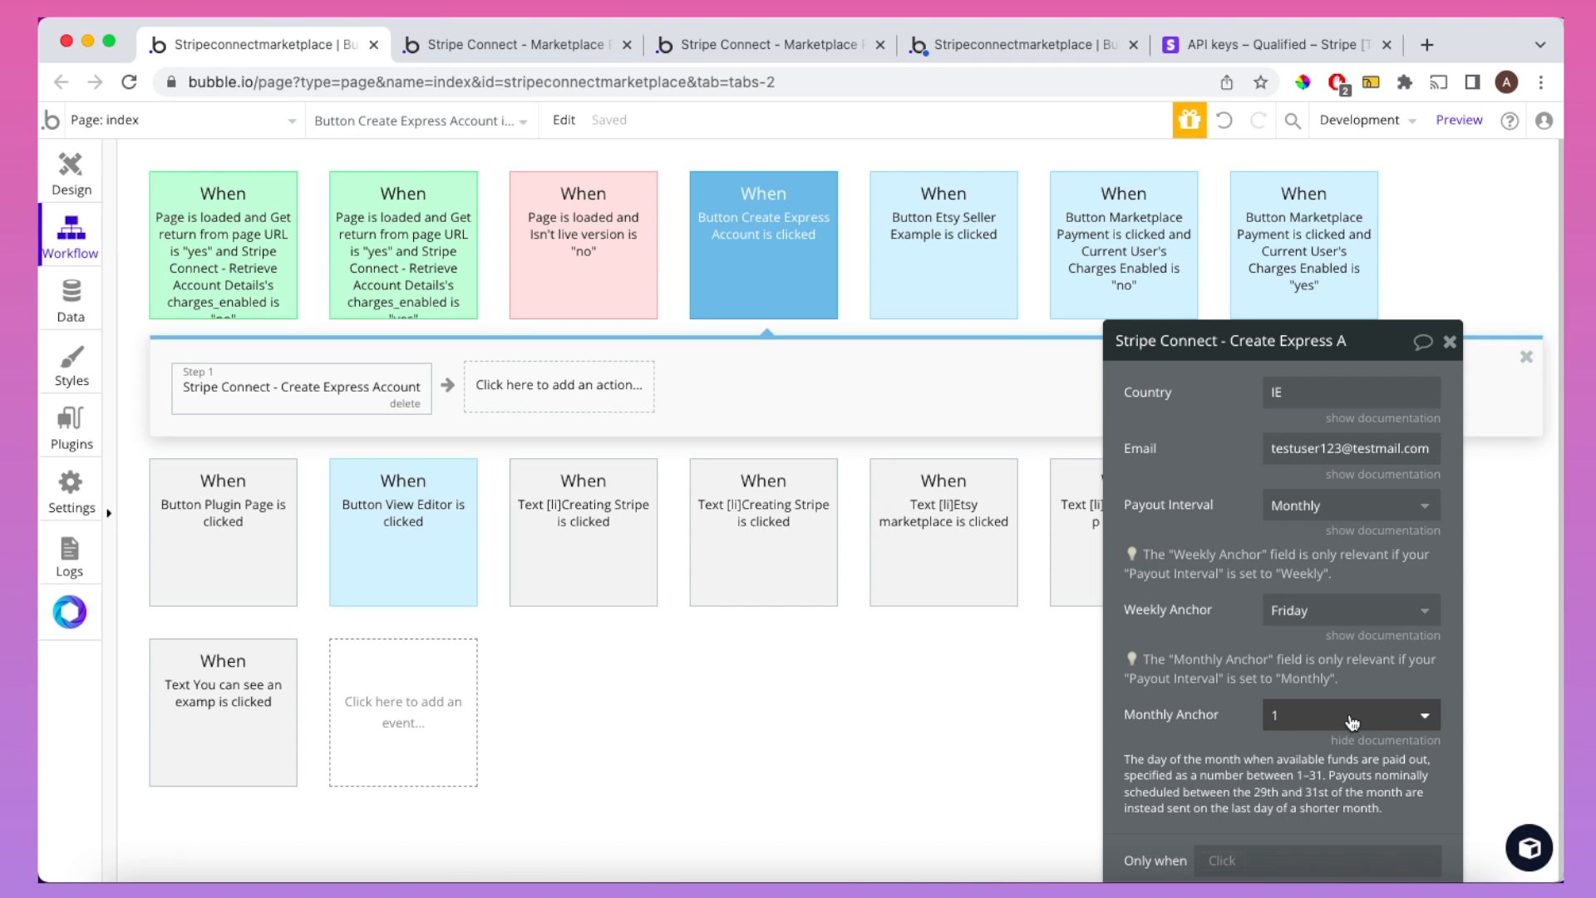
click(1353, 716)
scroll(1365, 840, down, 2)
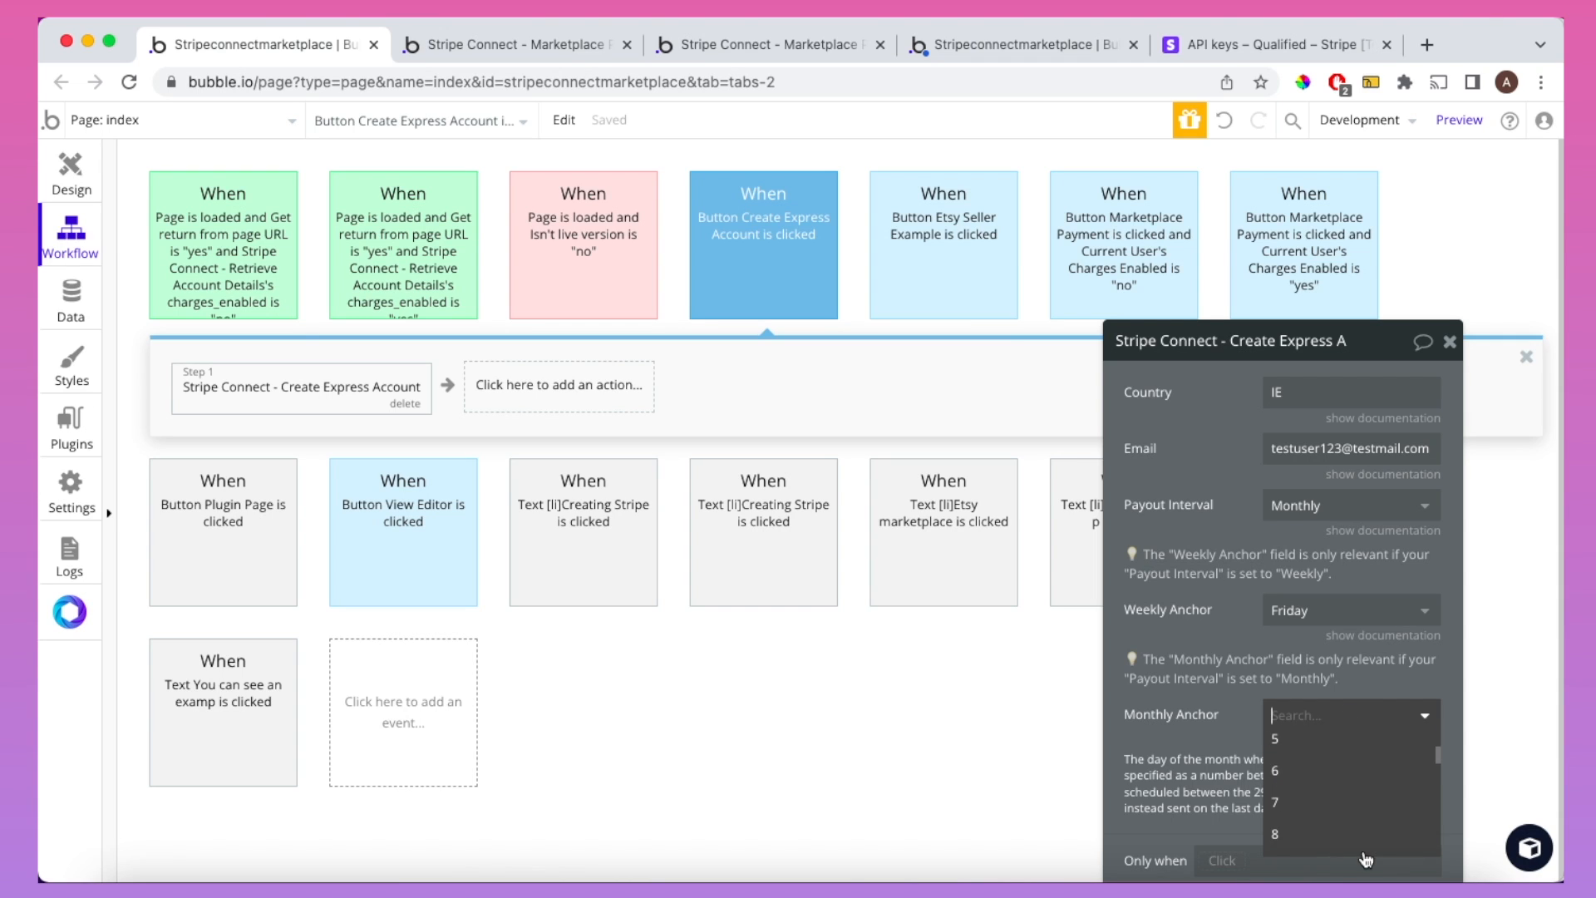
scroll(1364, 840, down, 3)
click(1345, 803)
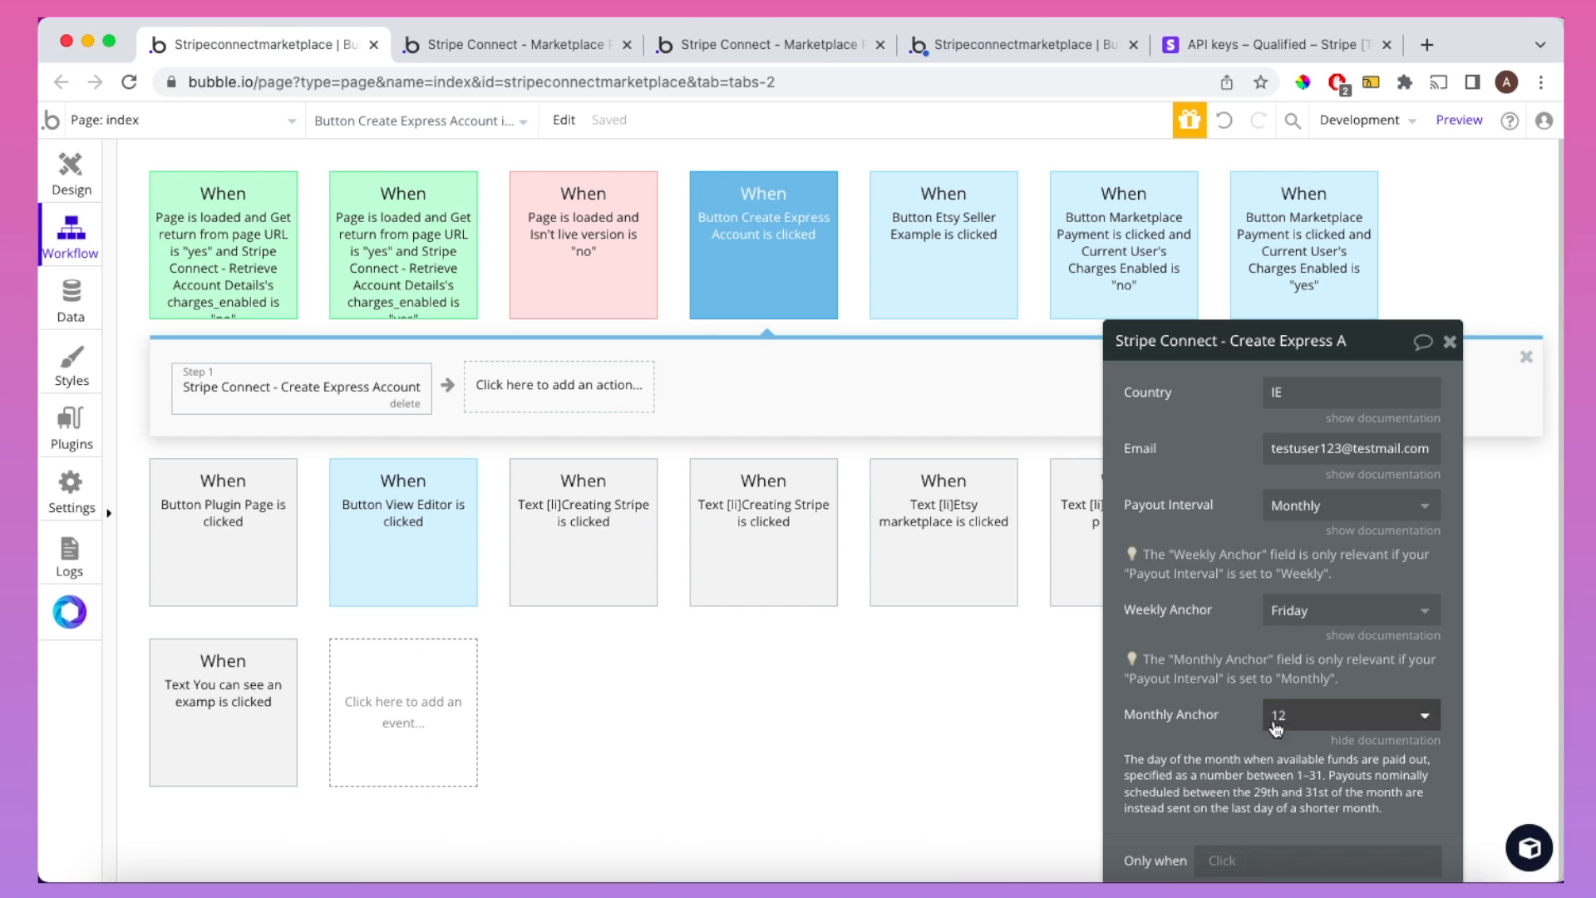
click(1326, 516)
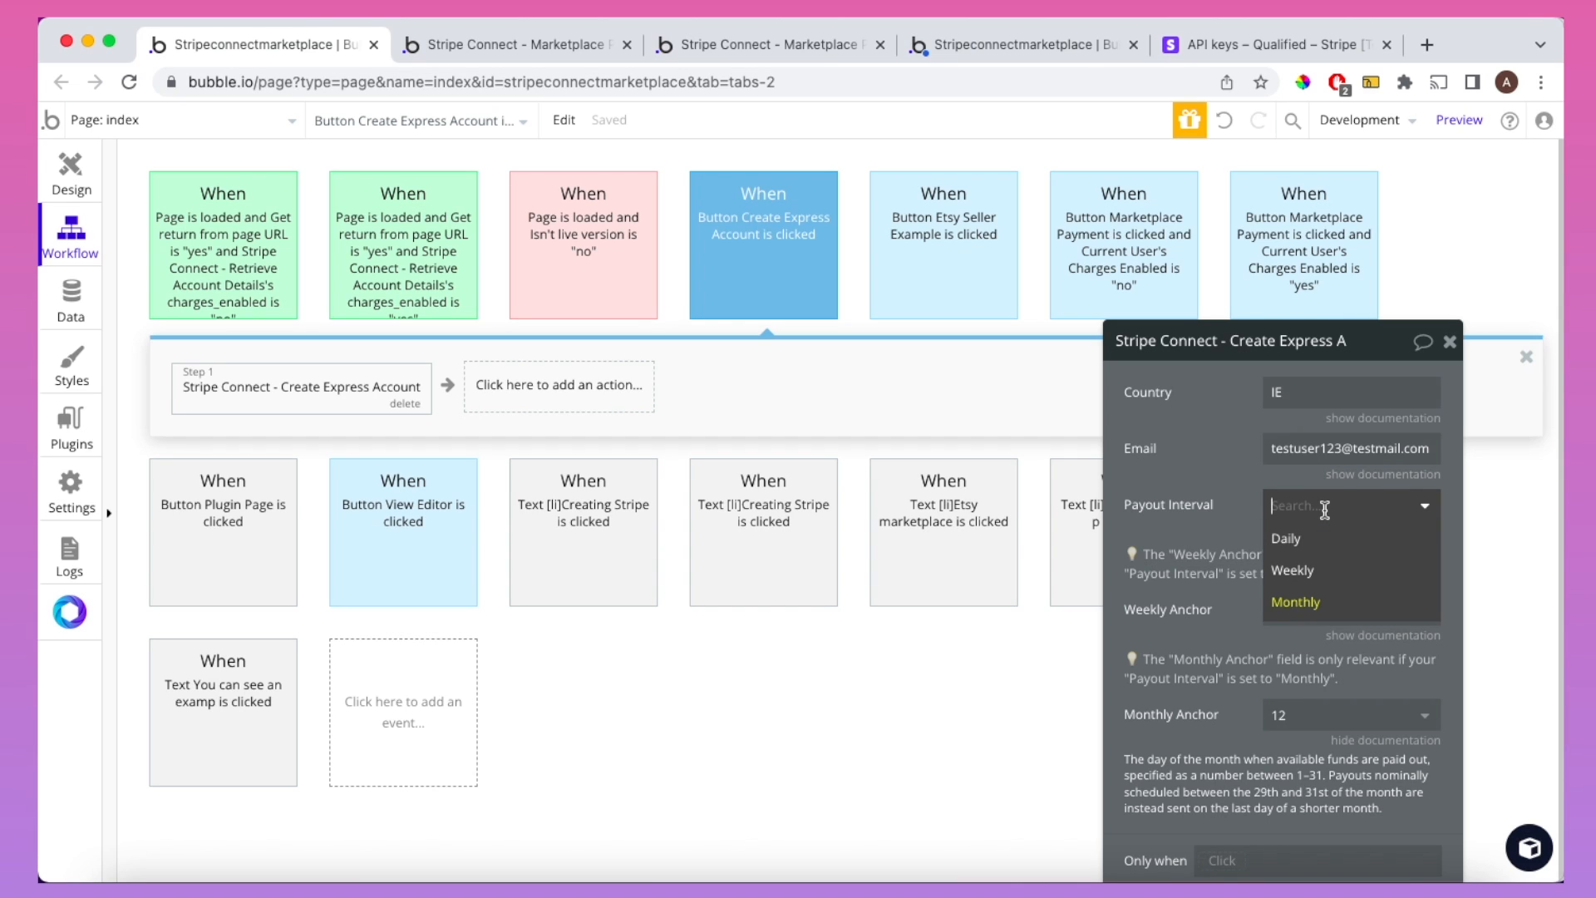
click(1330, 536)
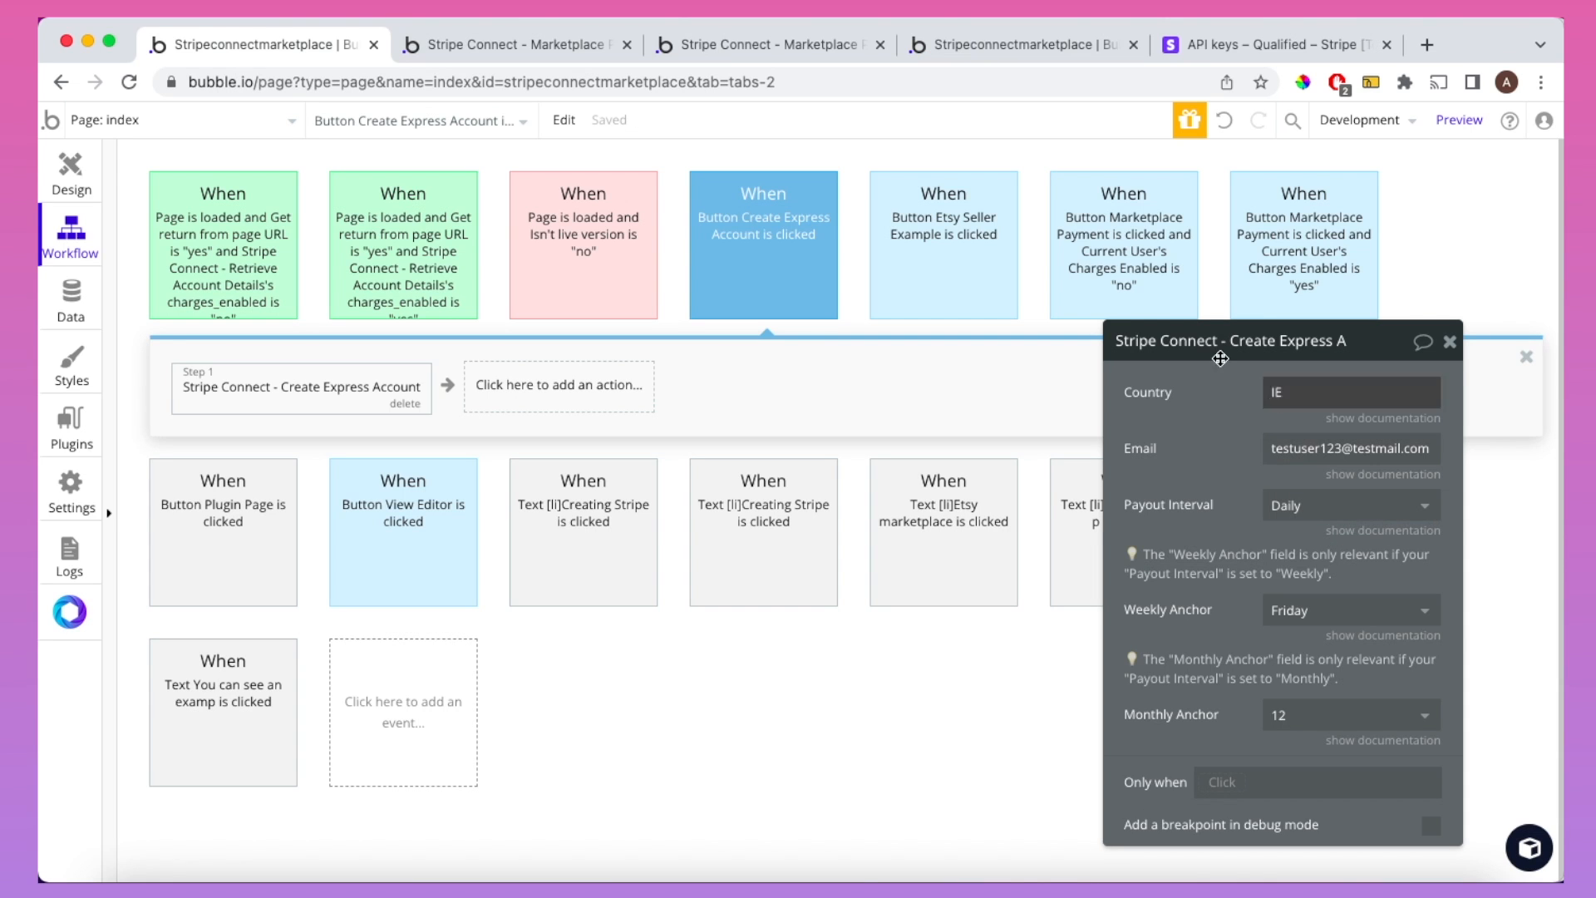
click(772, 45)
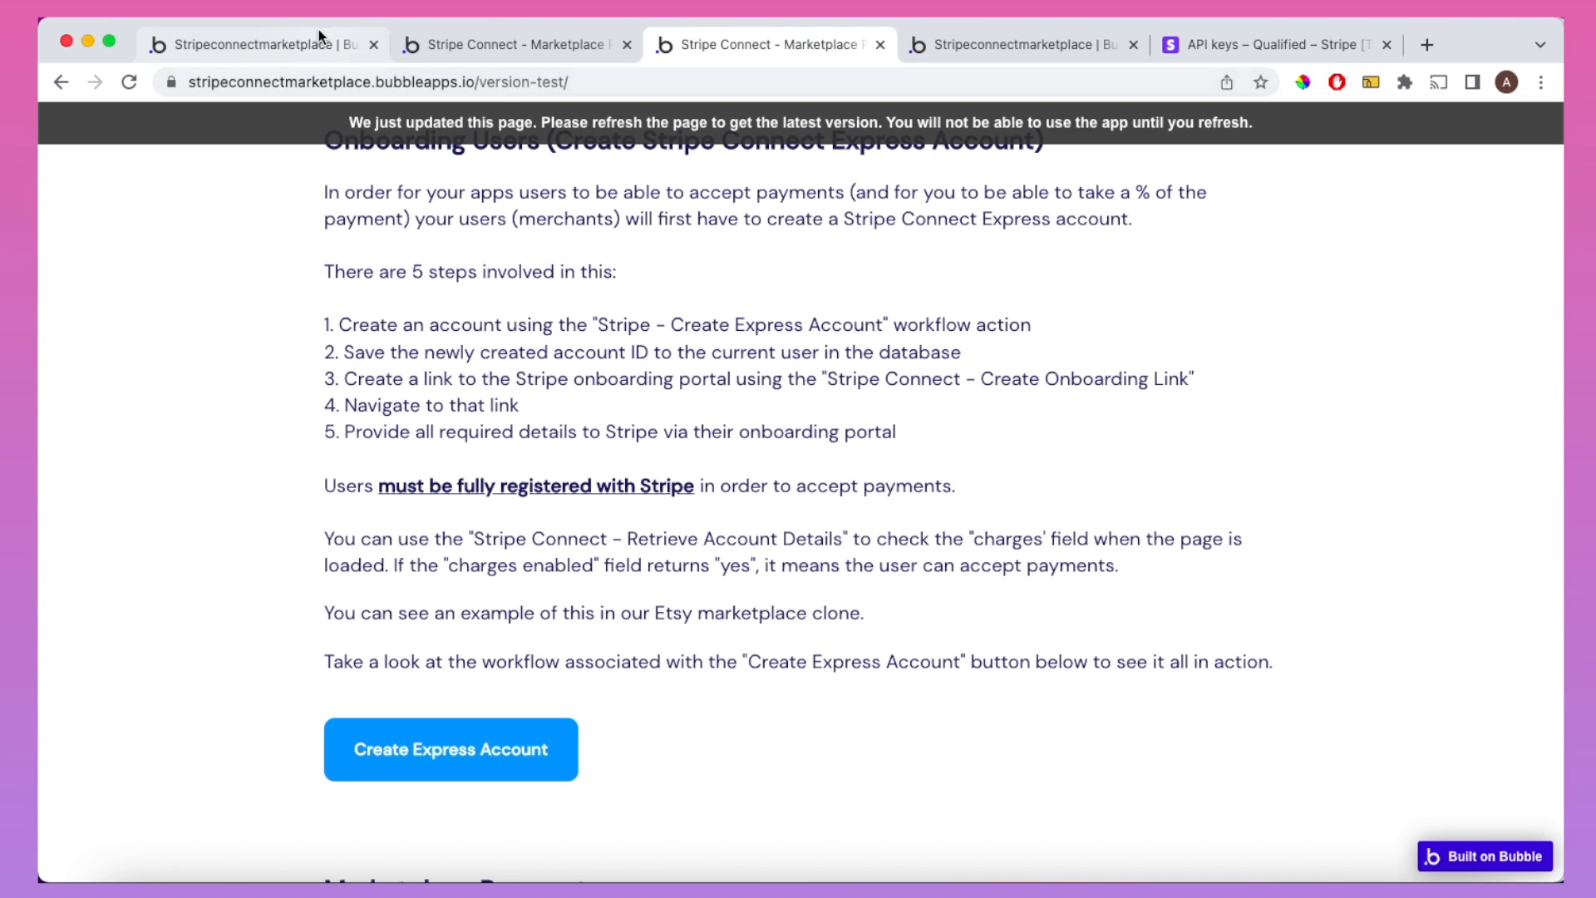
Step: Check the User data type's Stripe-related fields in the Data tab, then return to workflows
click(296, 44)
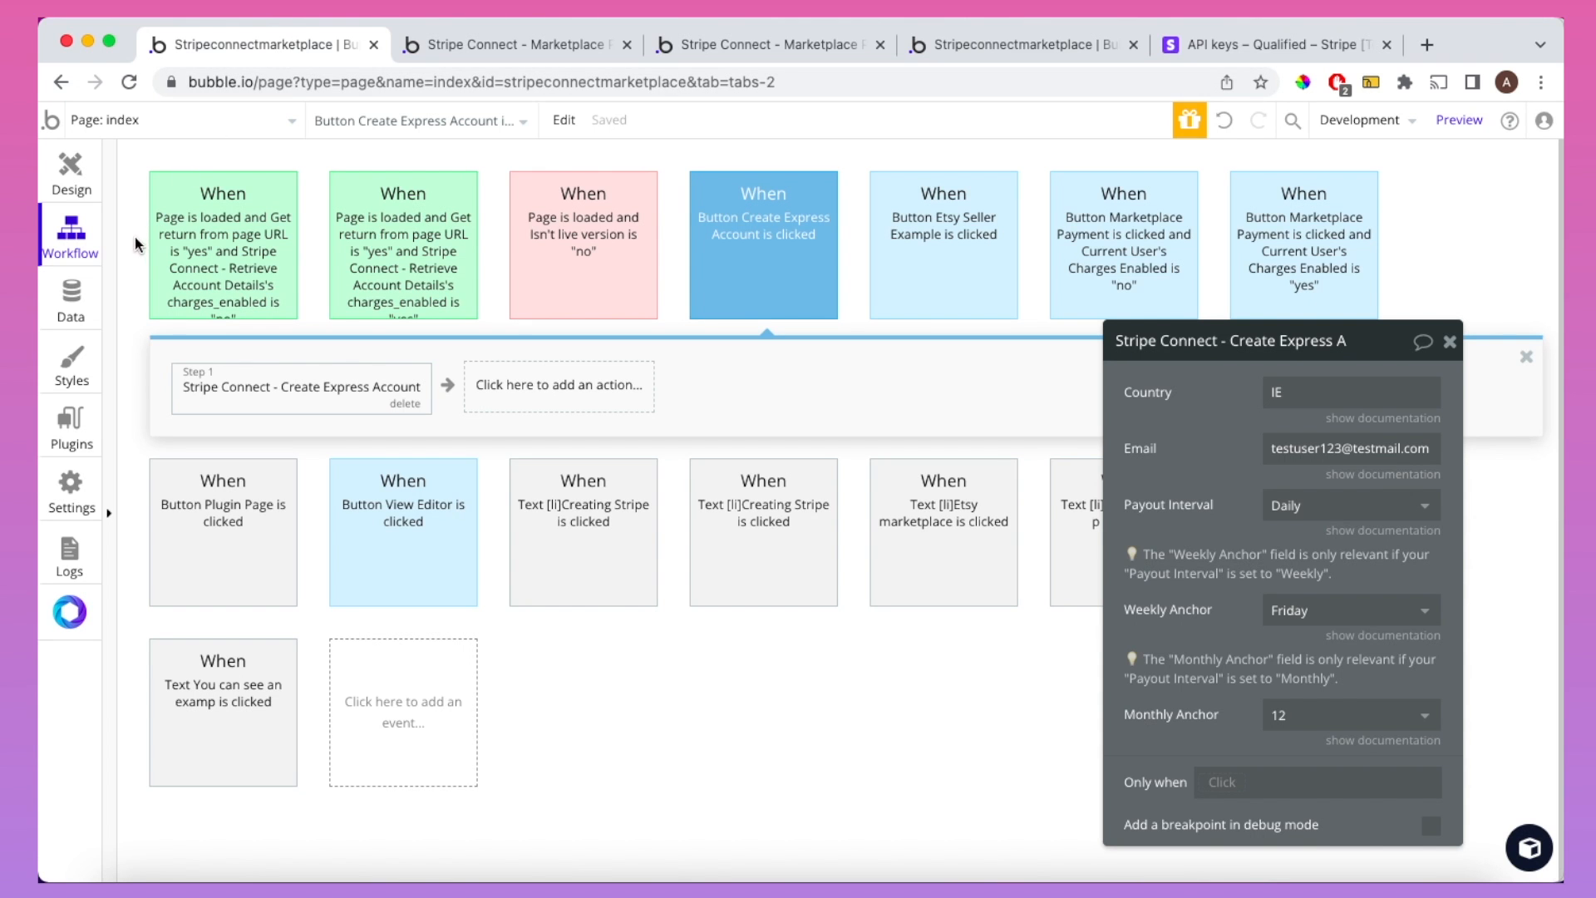
click(82, 292)
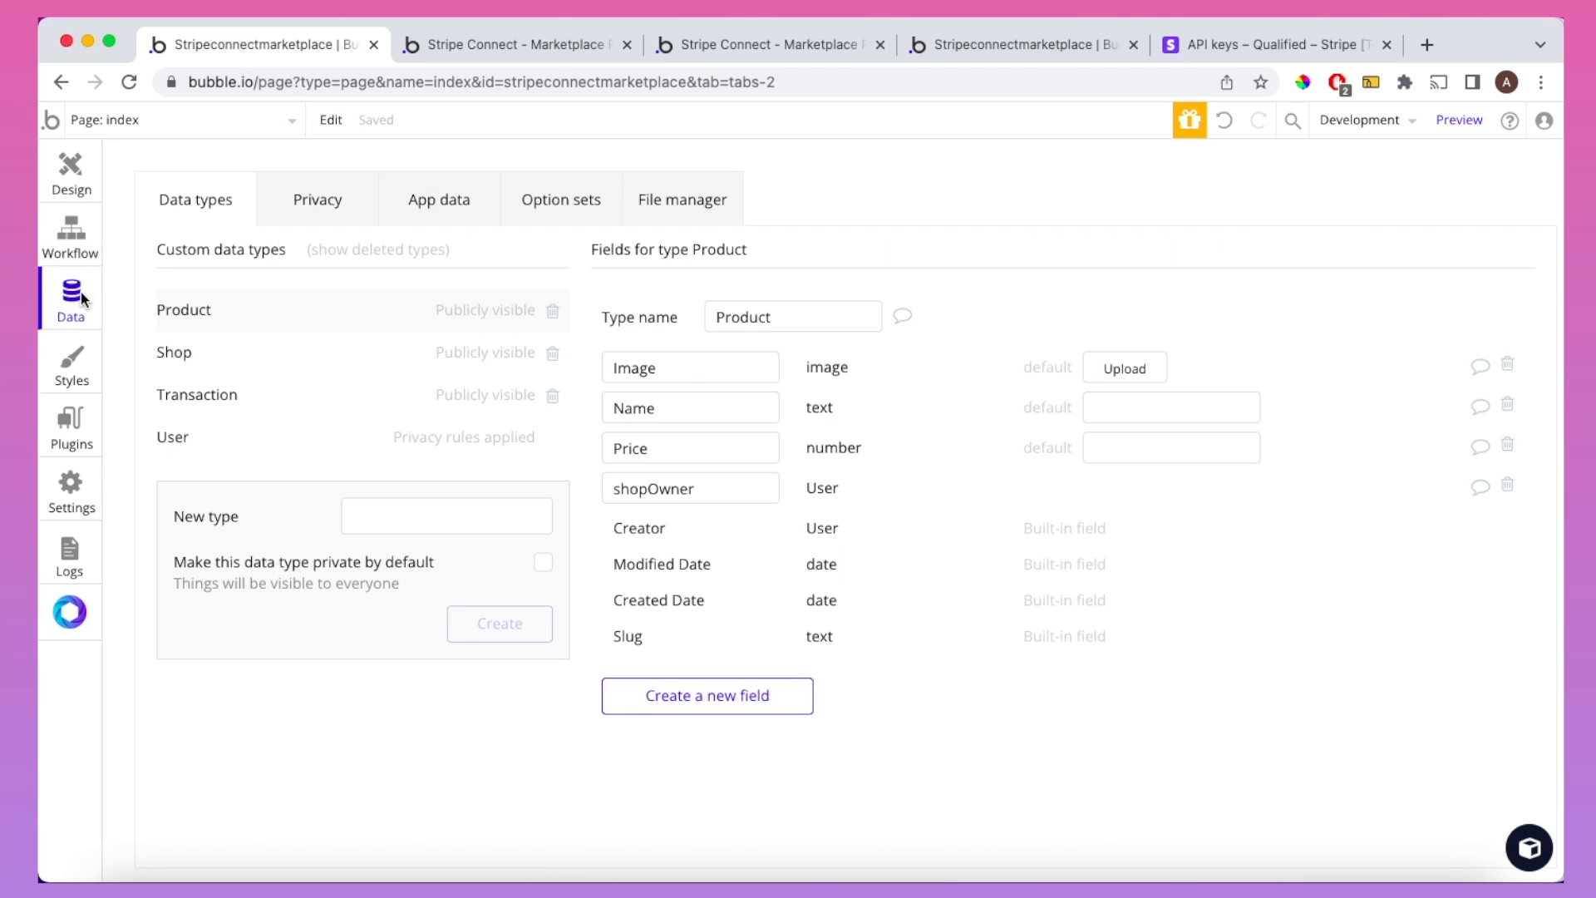
click(197, 436)
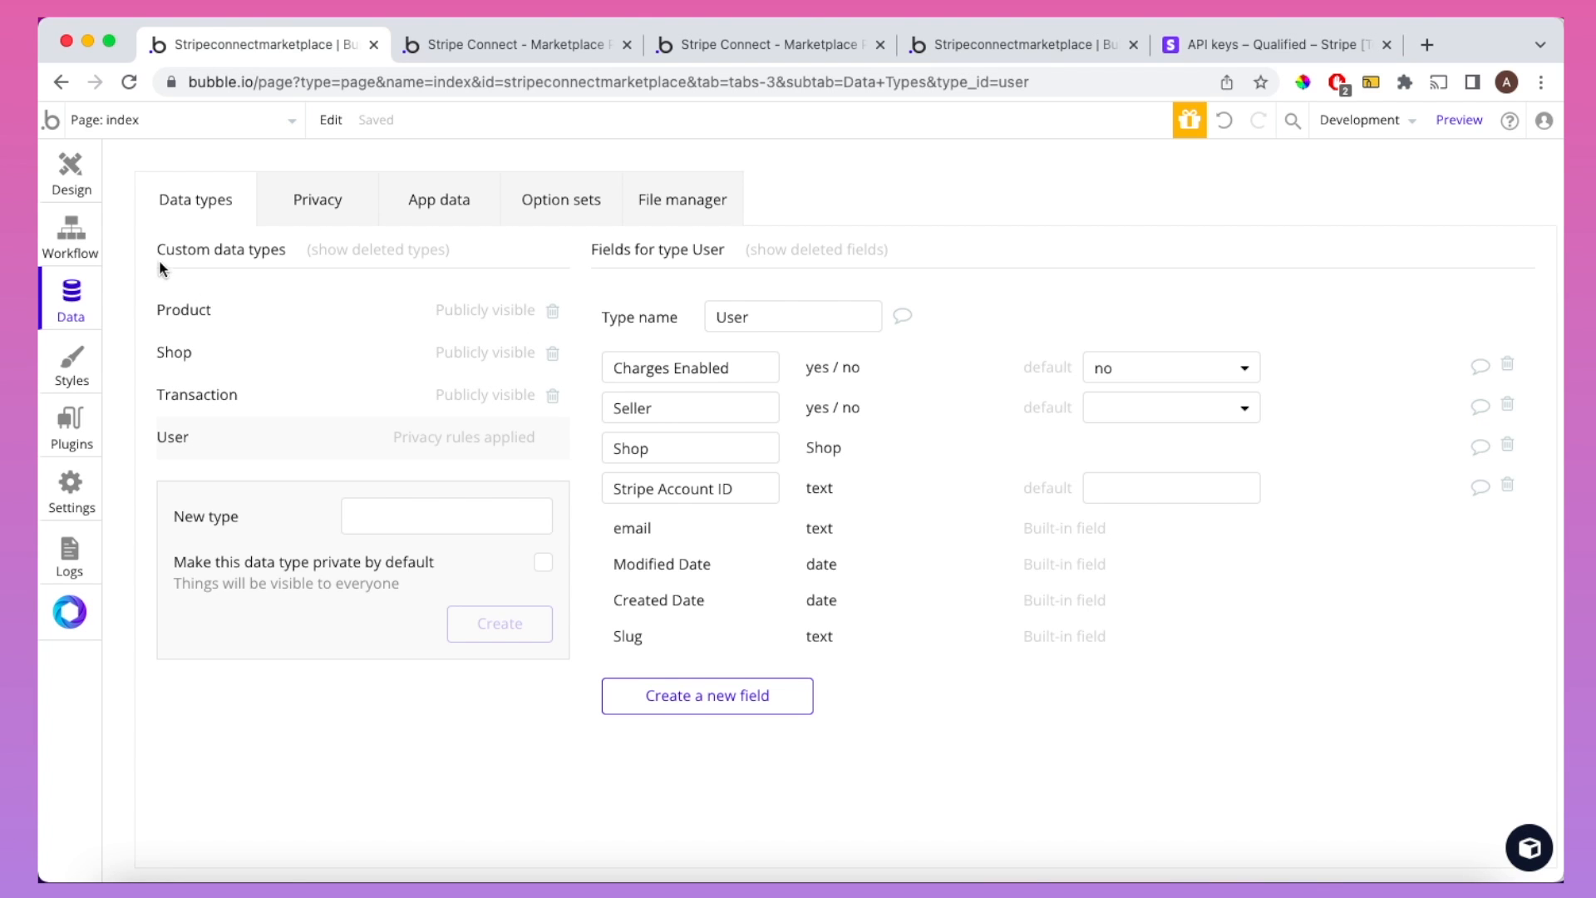
click(80, 233)
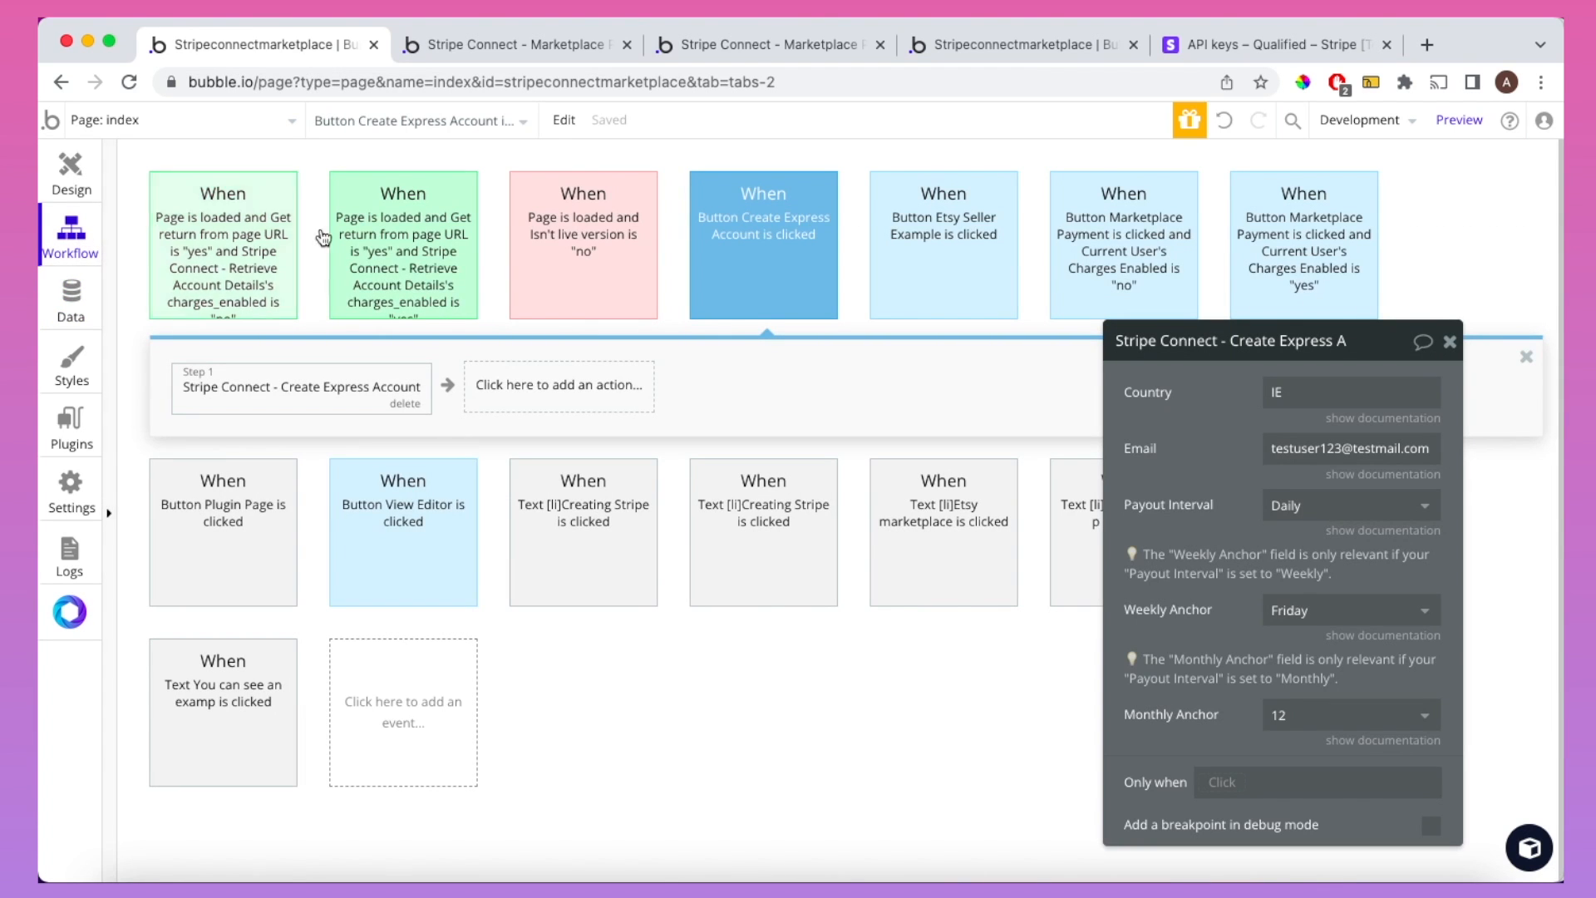
Step: Add a Make changes to current user step saving step 1's Stripe Account ID to the user
click(527, 376)
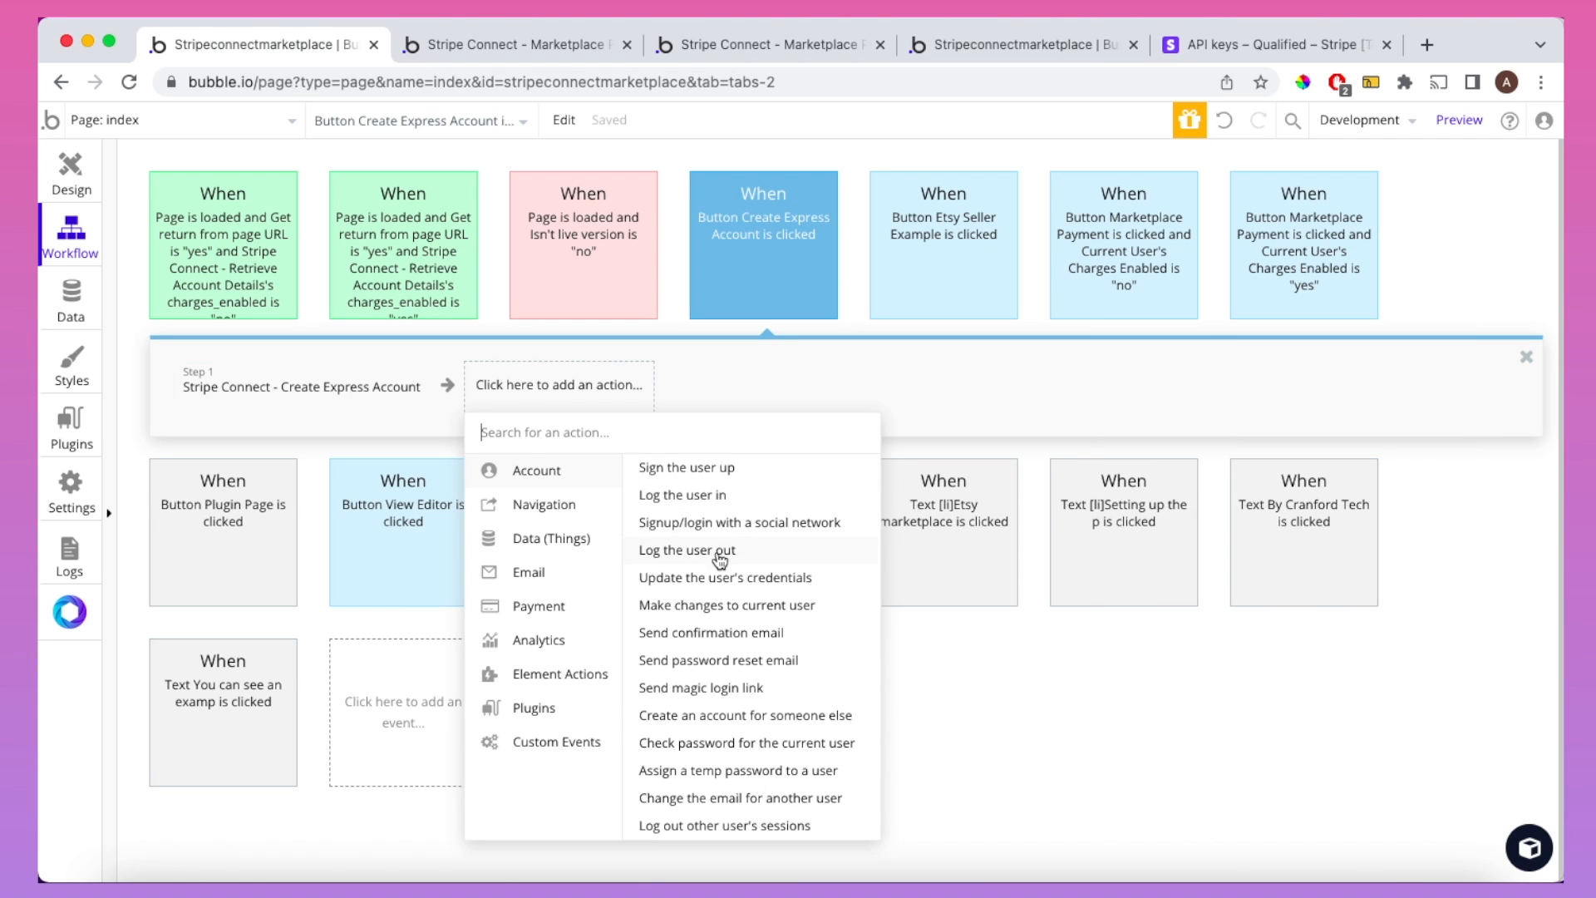
click(716, 606)
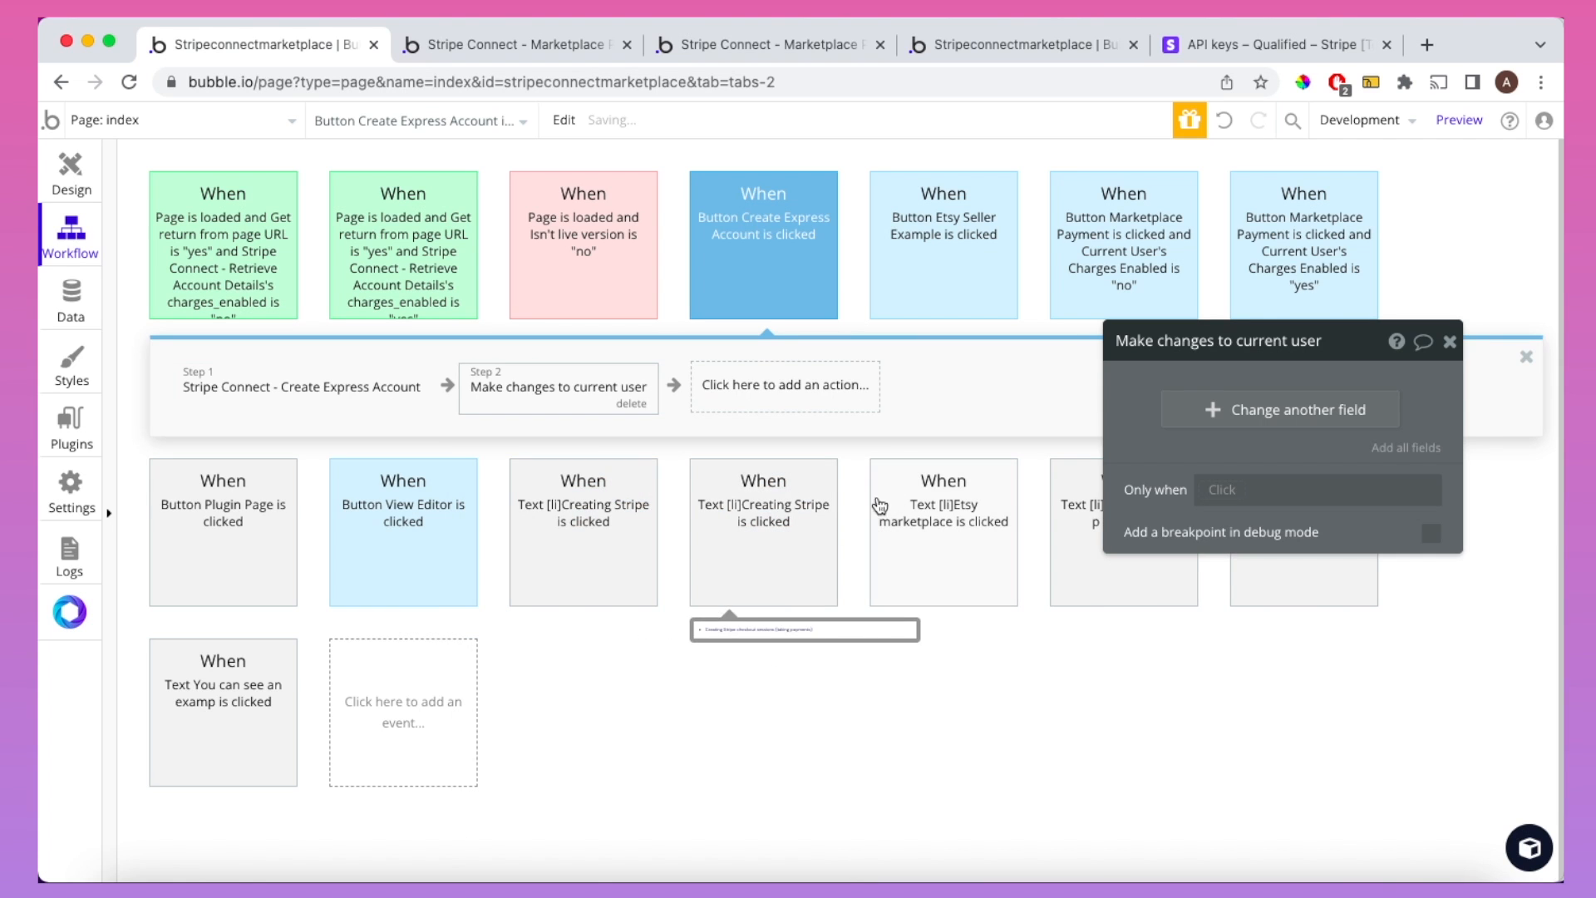
click(1215, 408)
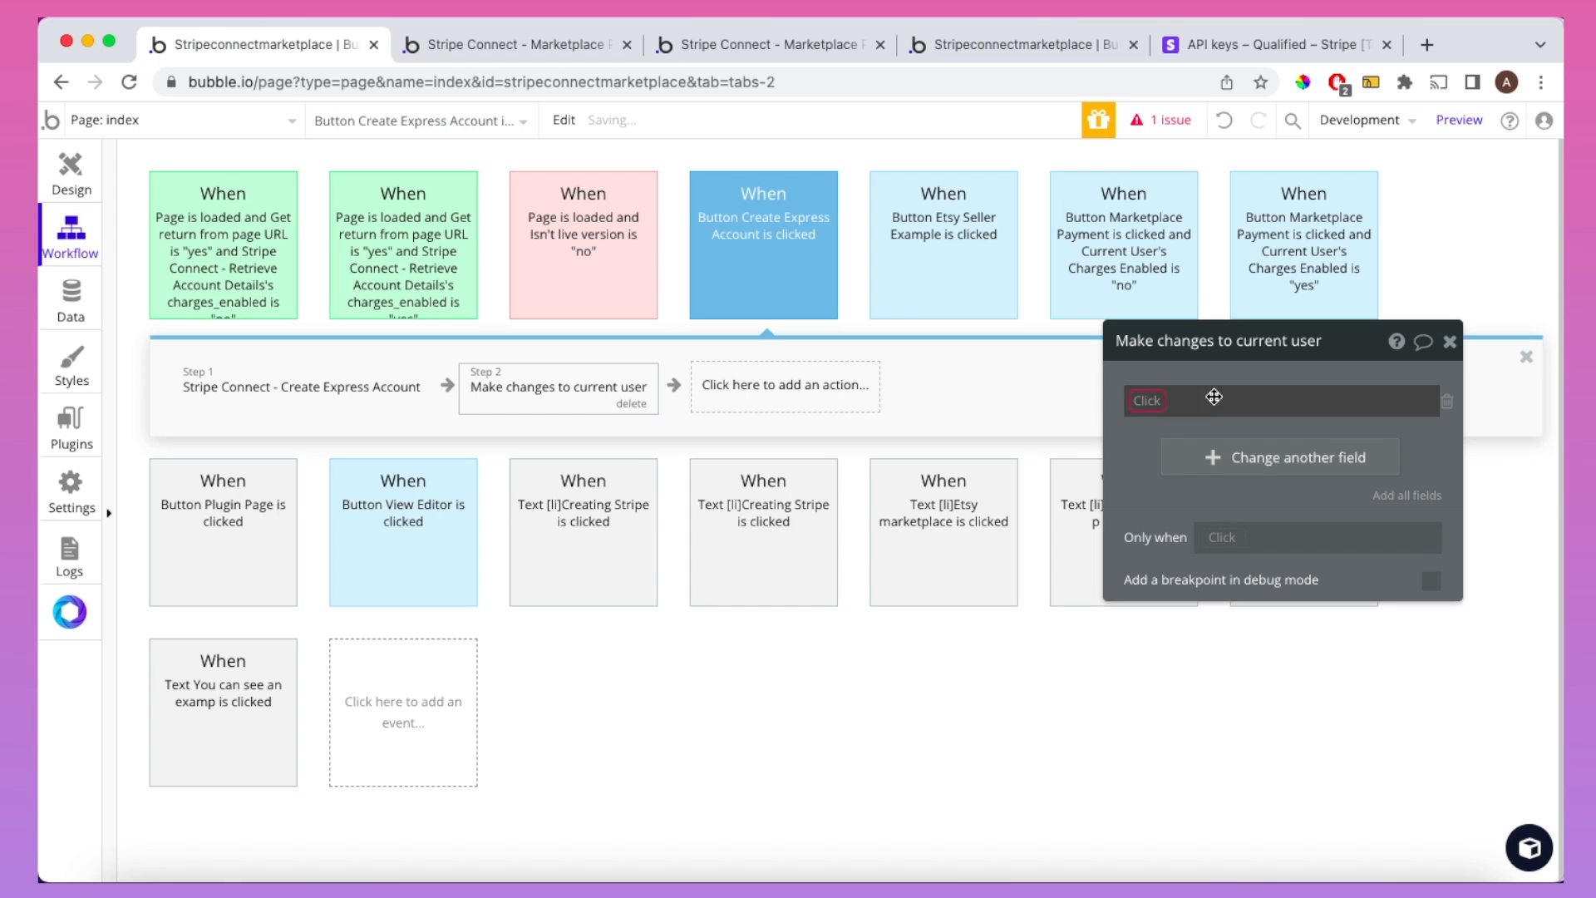
click(1147, 403)
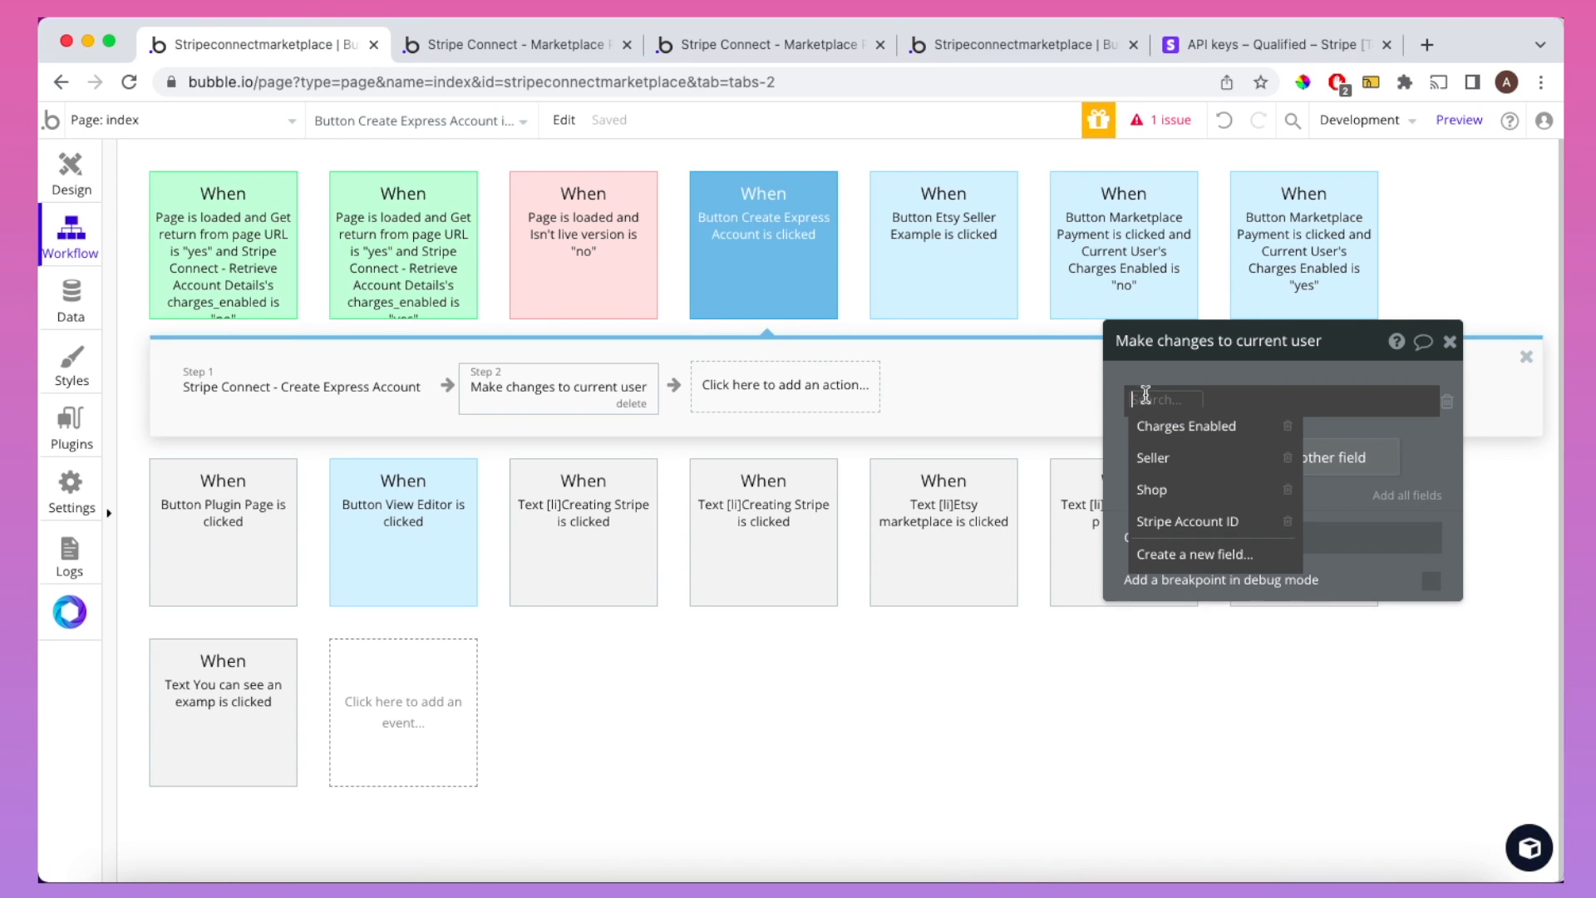
click(1181, 517)
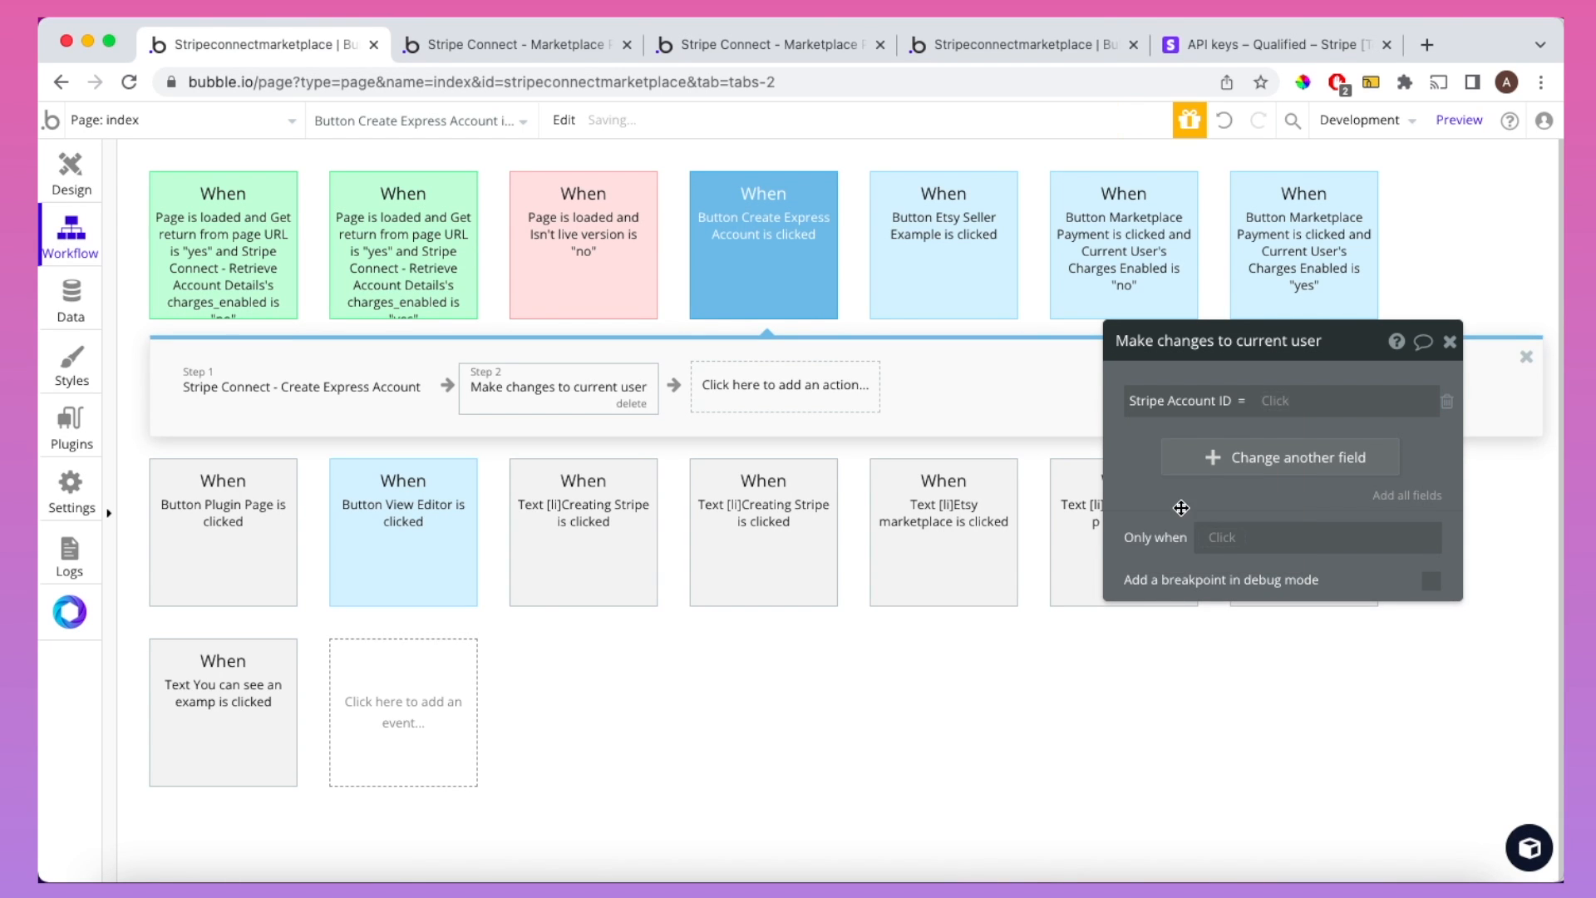
click(1273, 400)
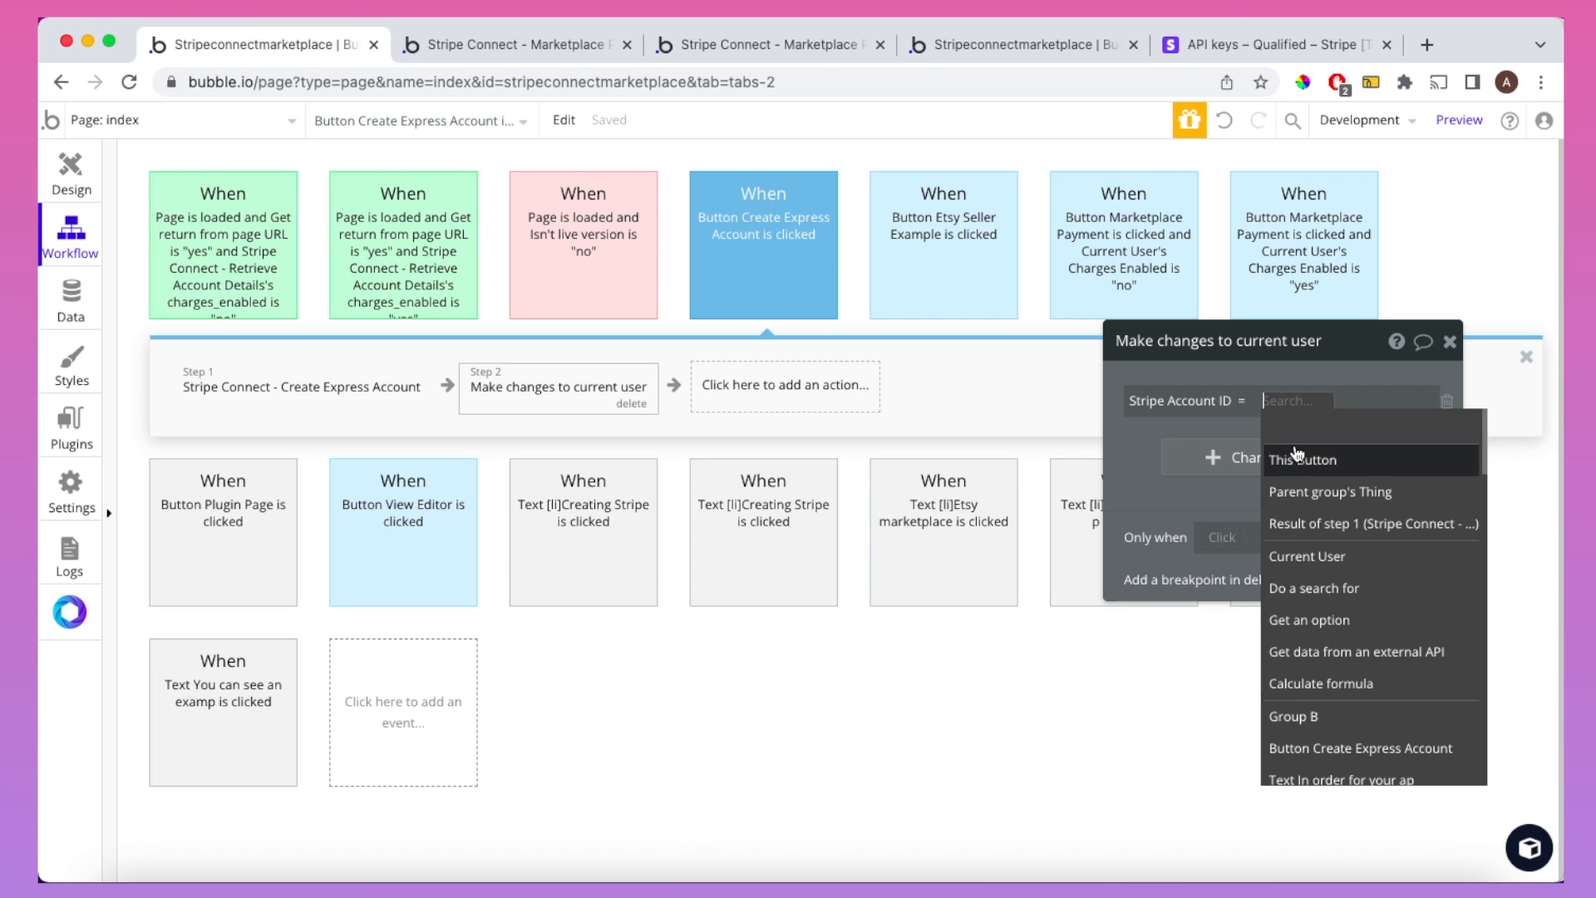
click(1303, 520)
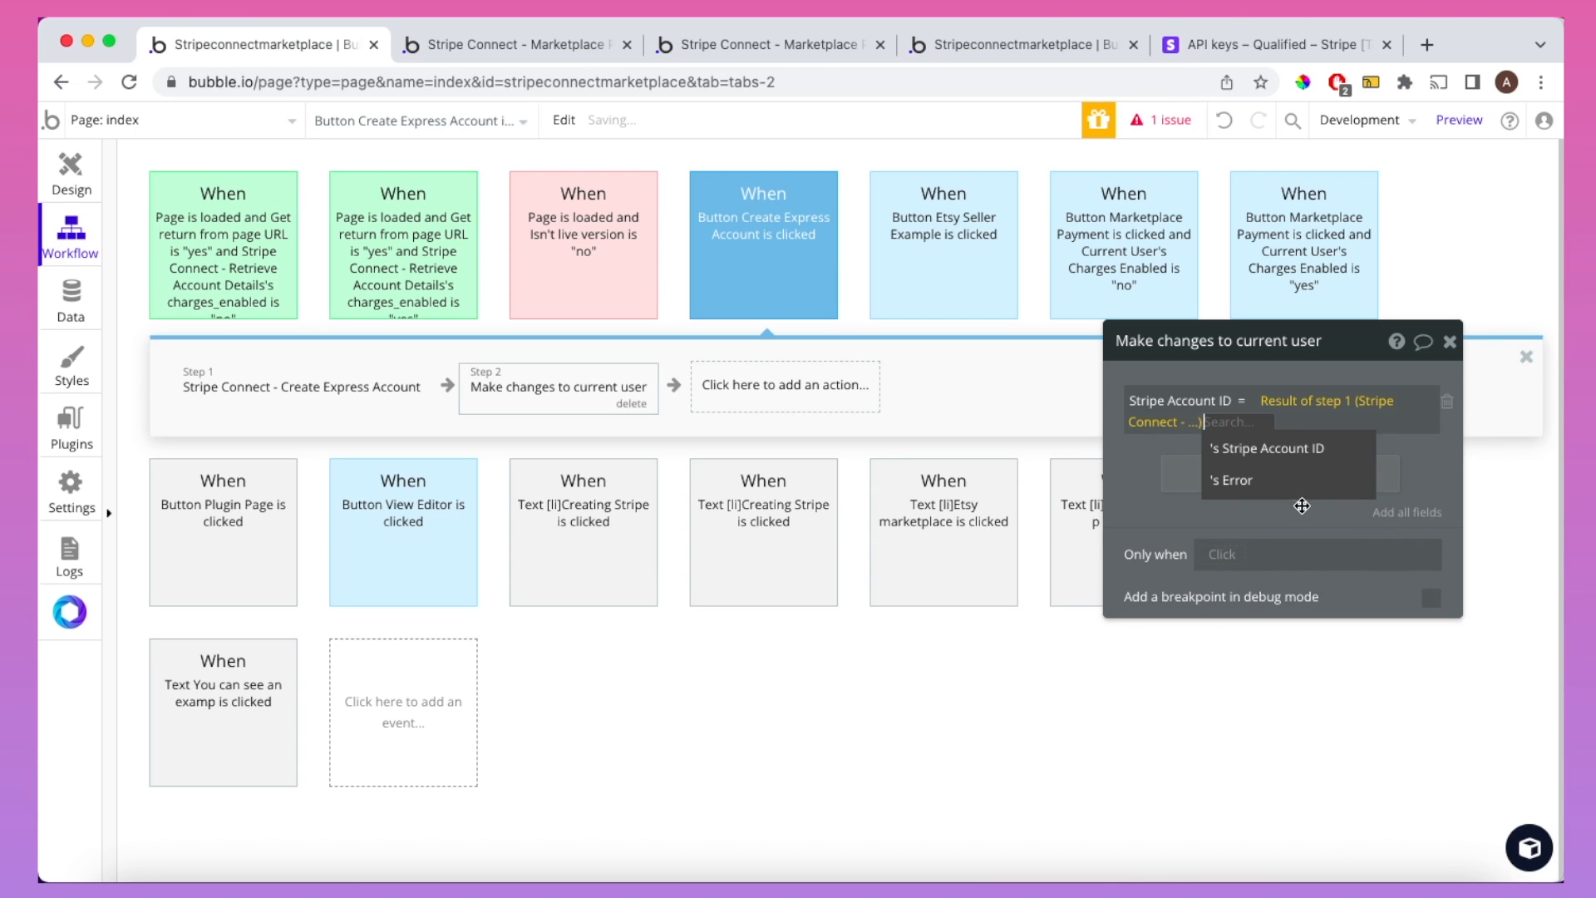
click(1286, 462)
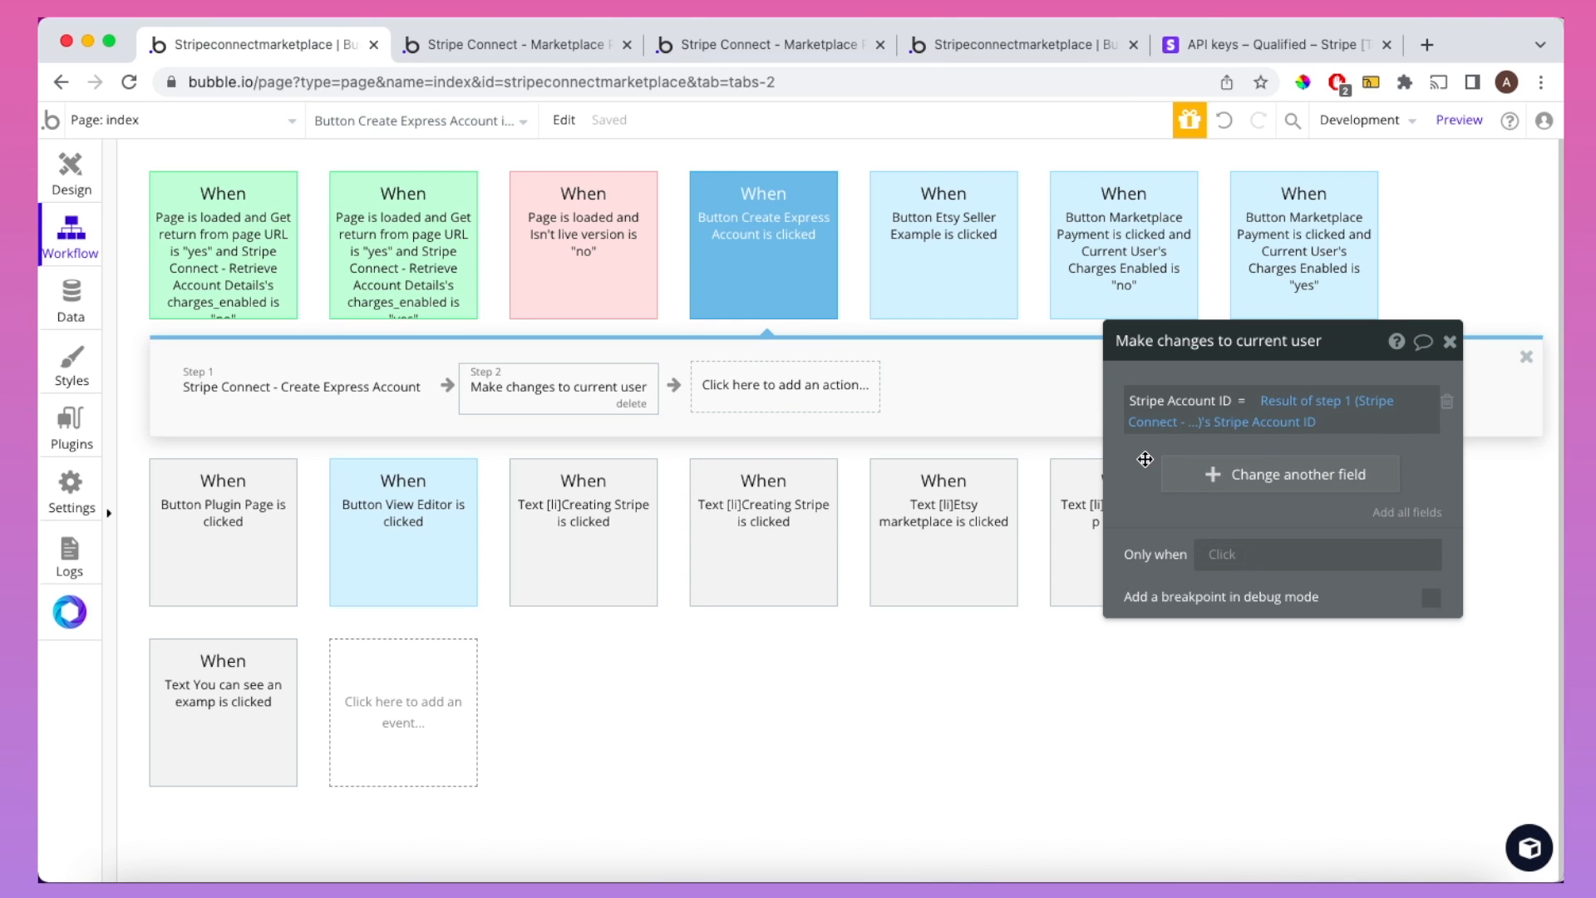
Step: Also set the user's Seller field to "yes" in that step
click(1184, 475)
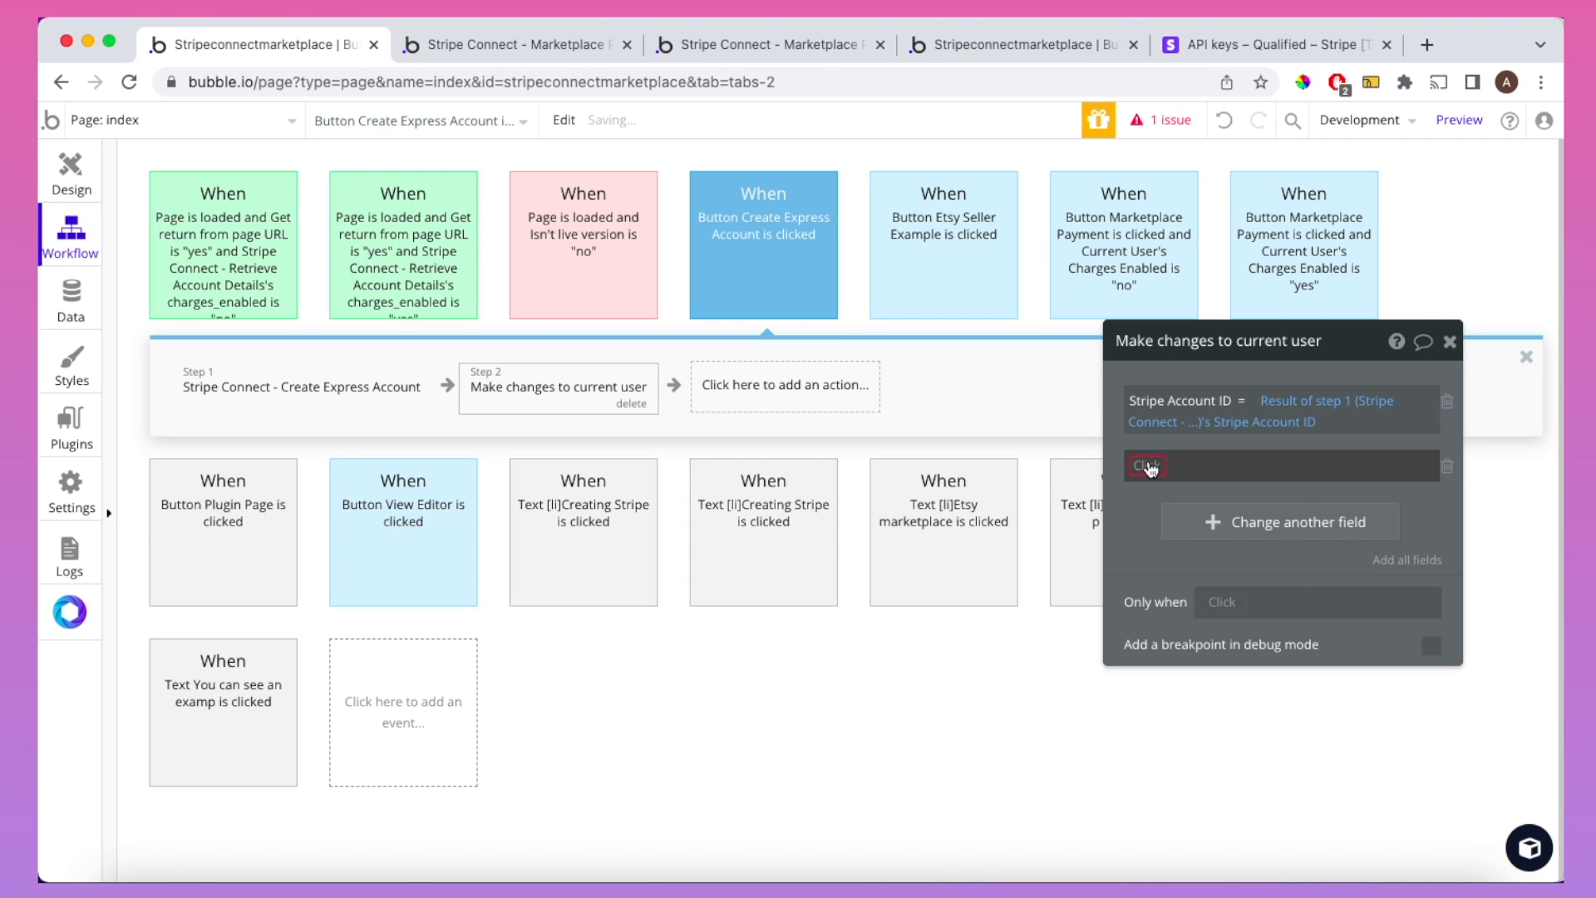
click(1150, 463)
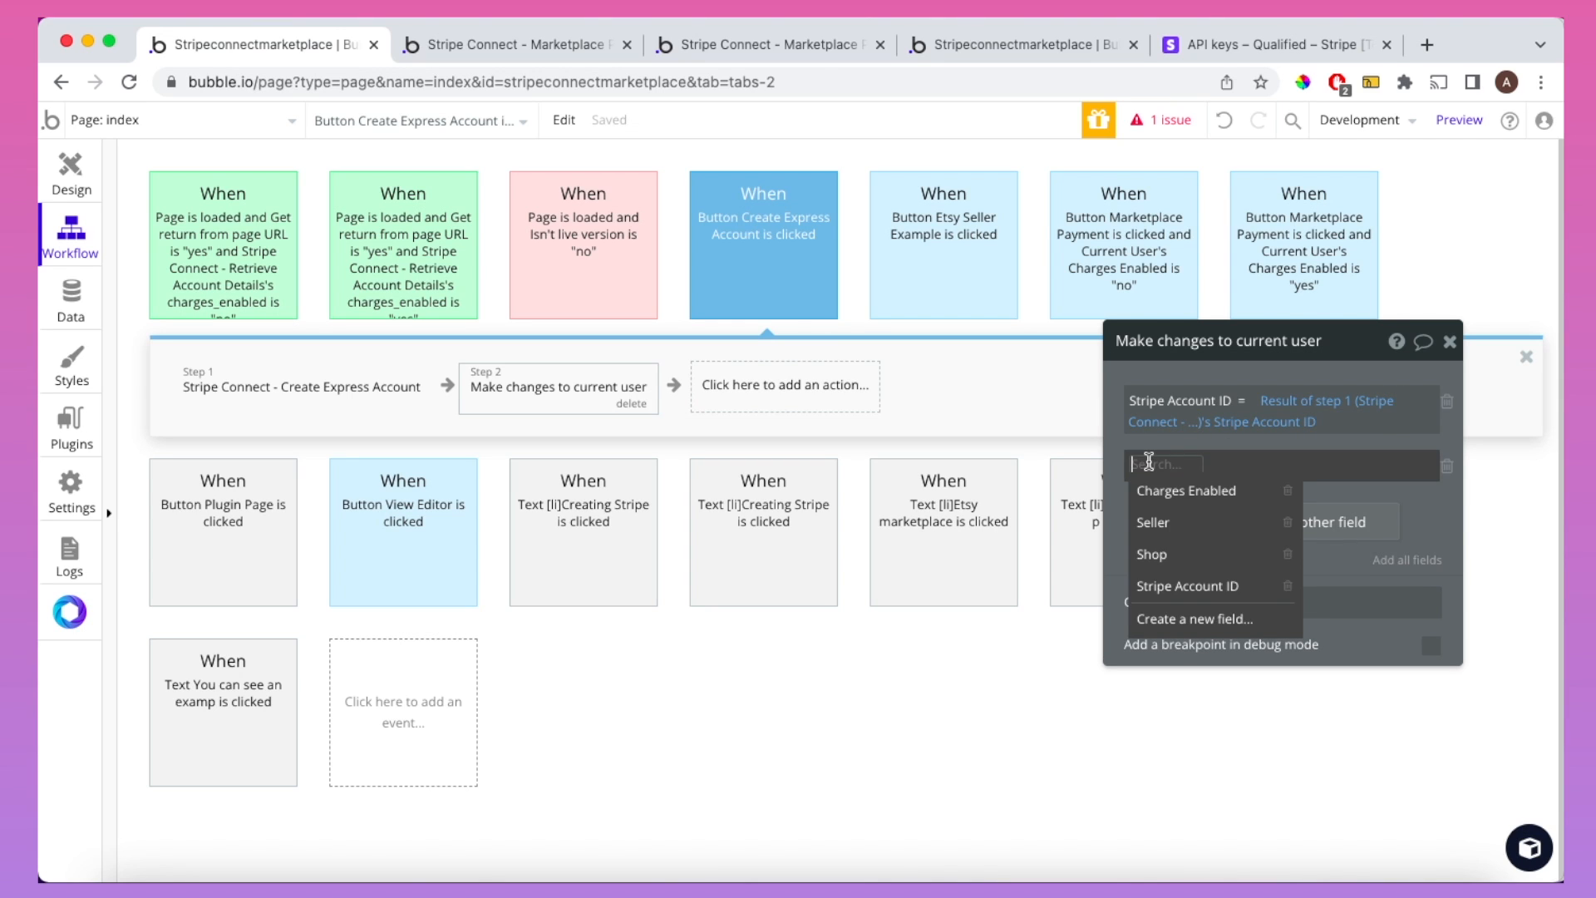
click(1157, 521)
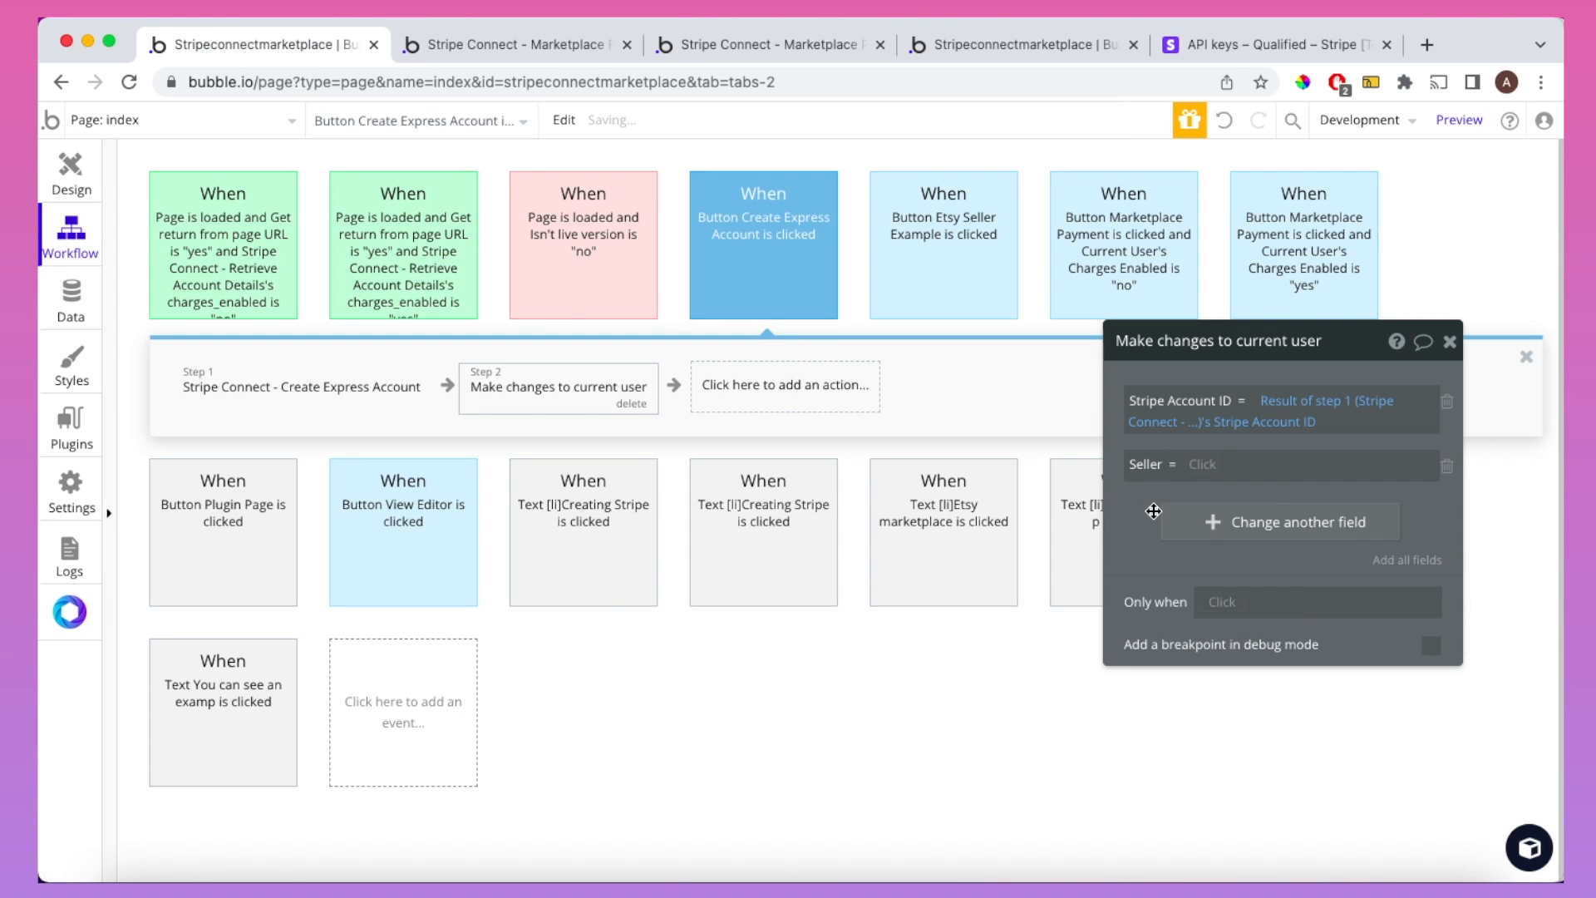
click(1203, 464)
click(1208, 524)
click(761, 46)
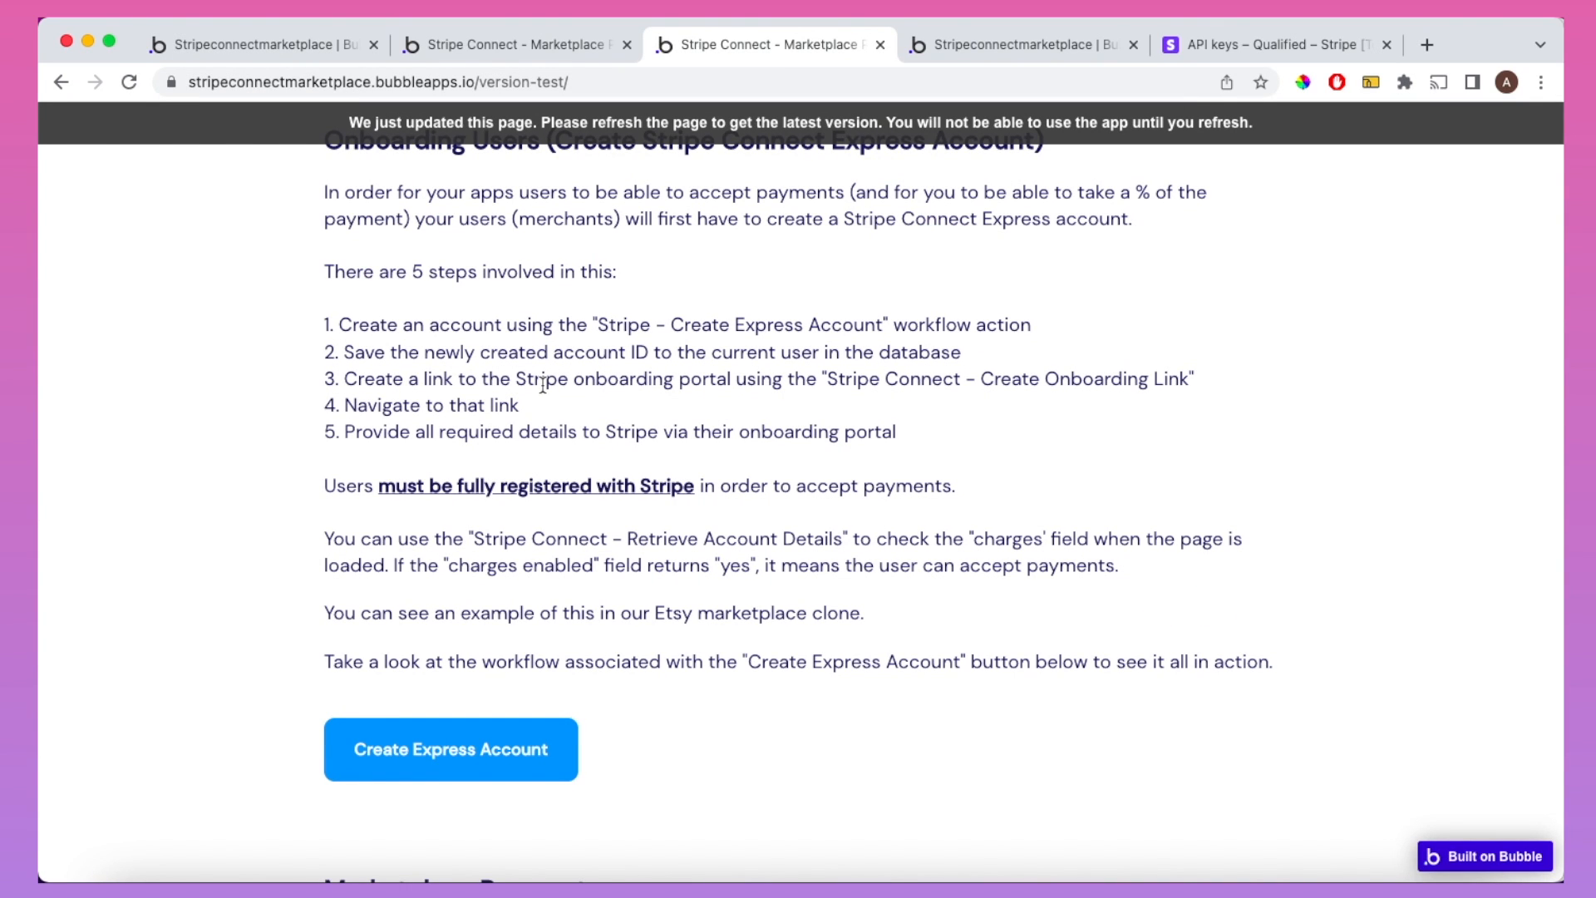
click(299, 47)
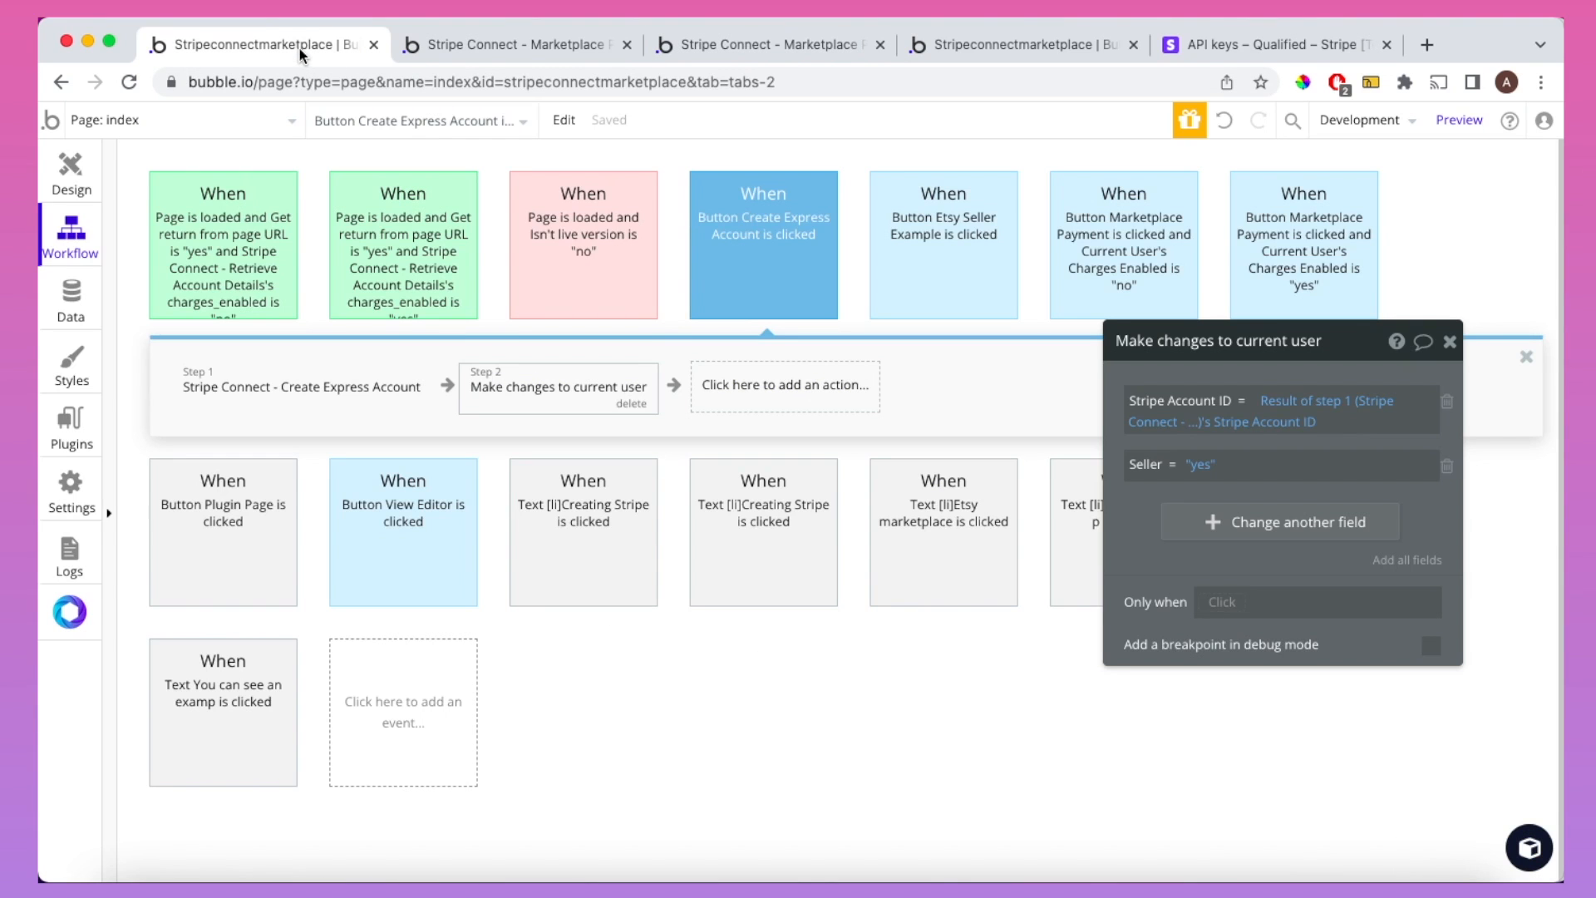
Step: Add a Stripe Connect - Create Onboarding Link step with Account set to step 1's Stripe Account ID
click(759, 391)
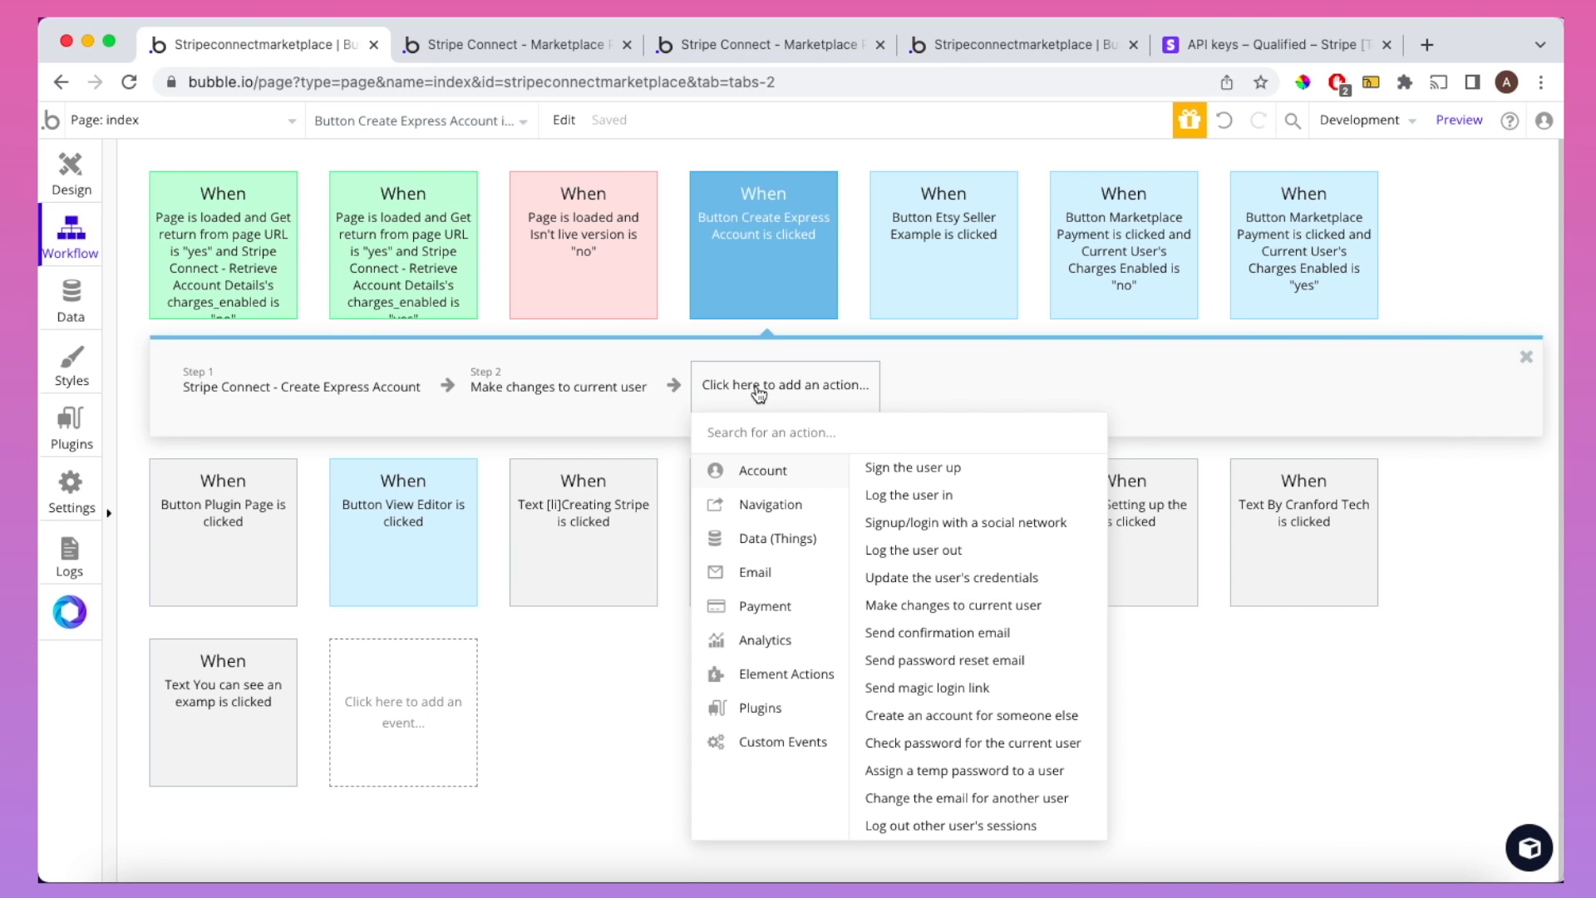
mouse_move(791, 708)
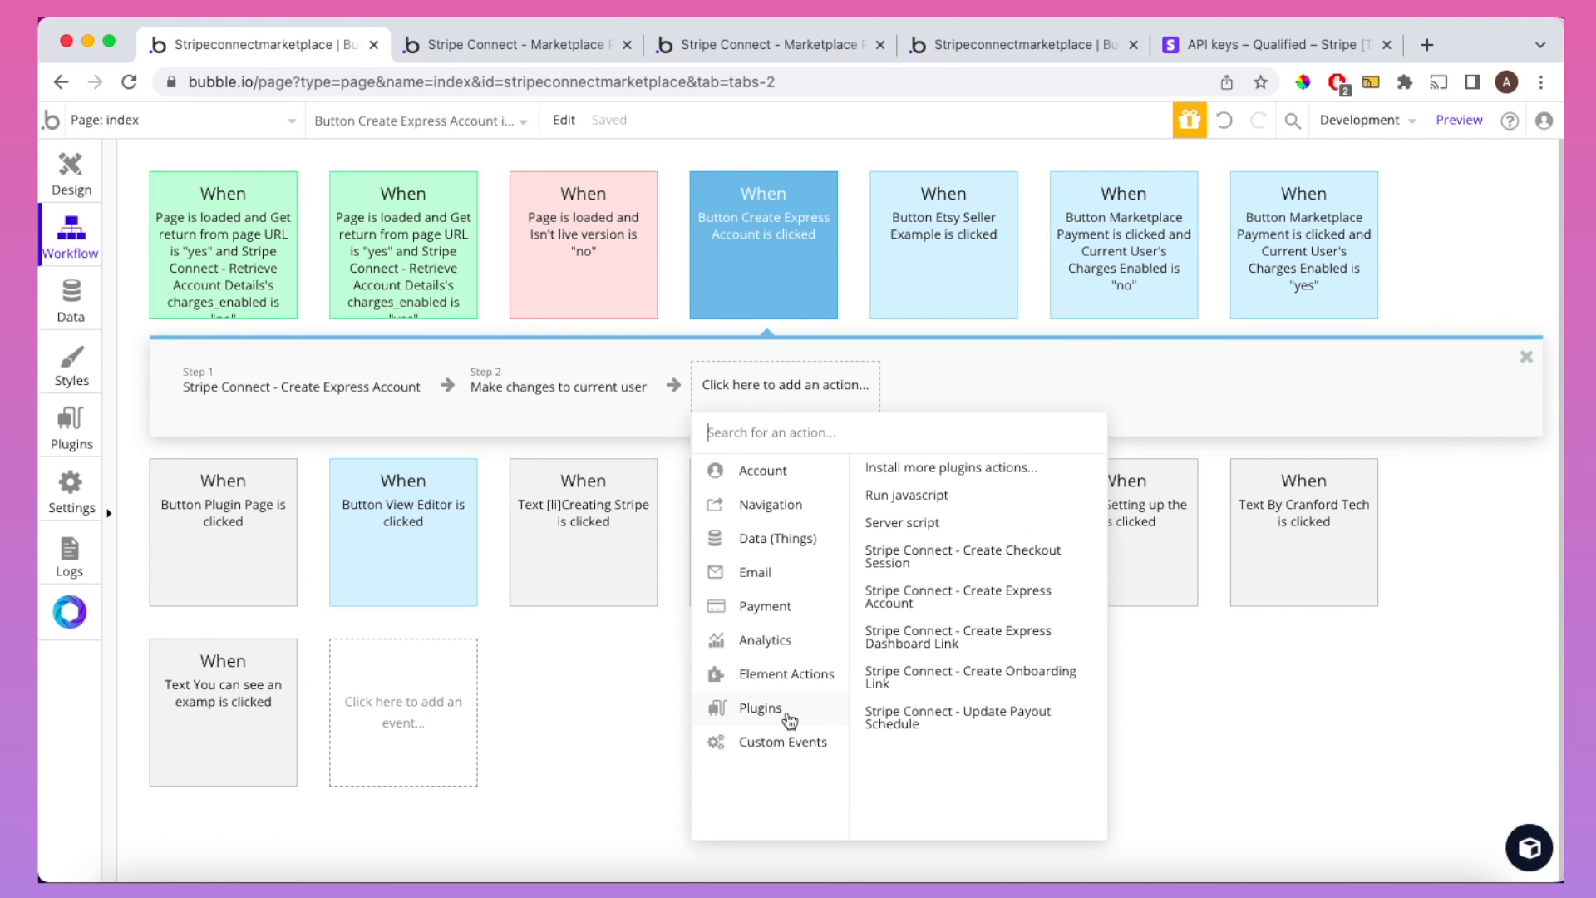
click(897, 673)
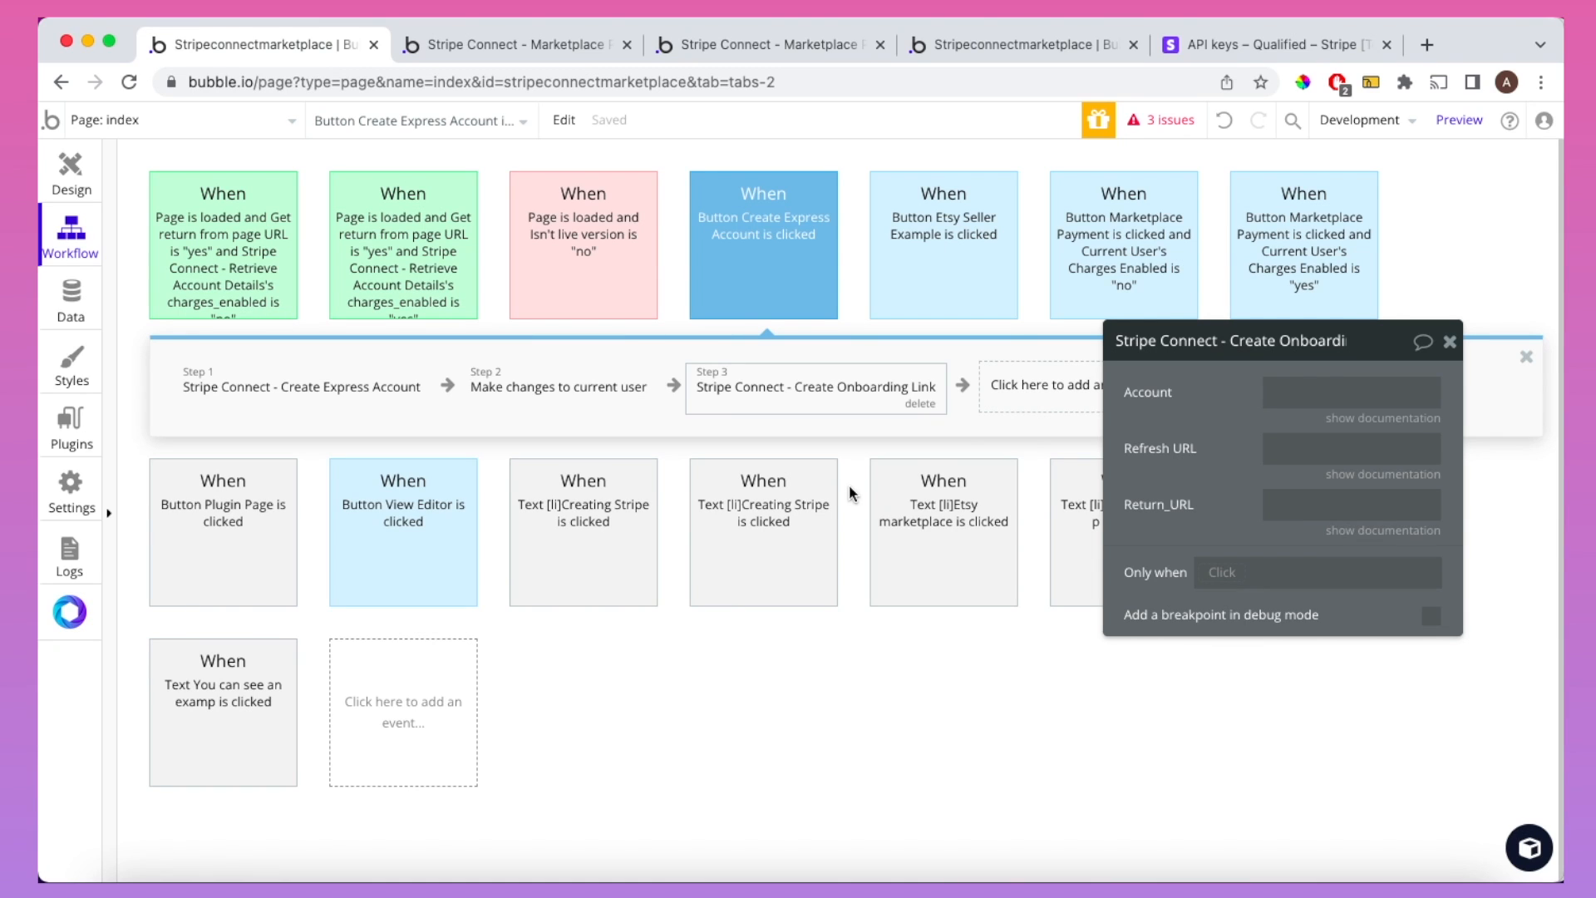
click(1277, 392)
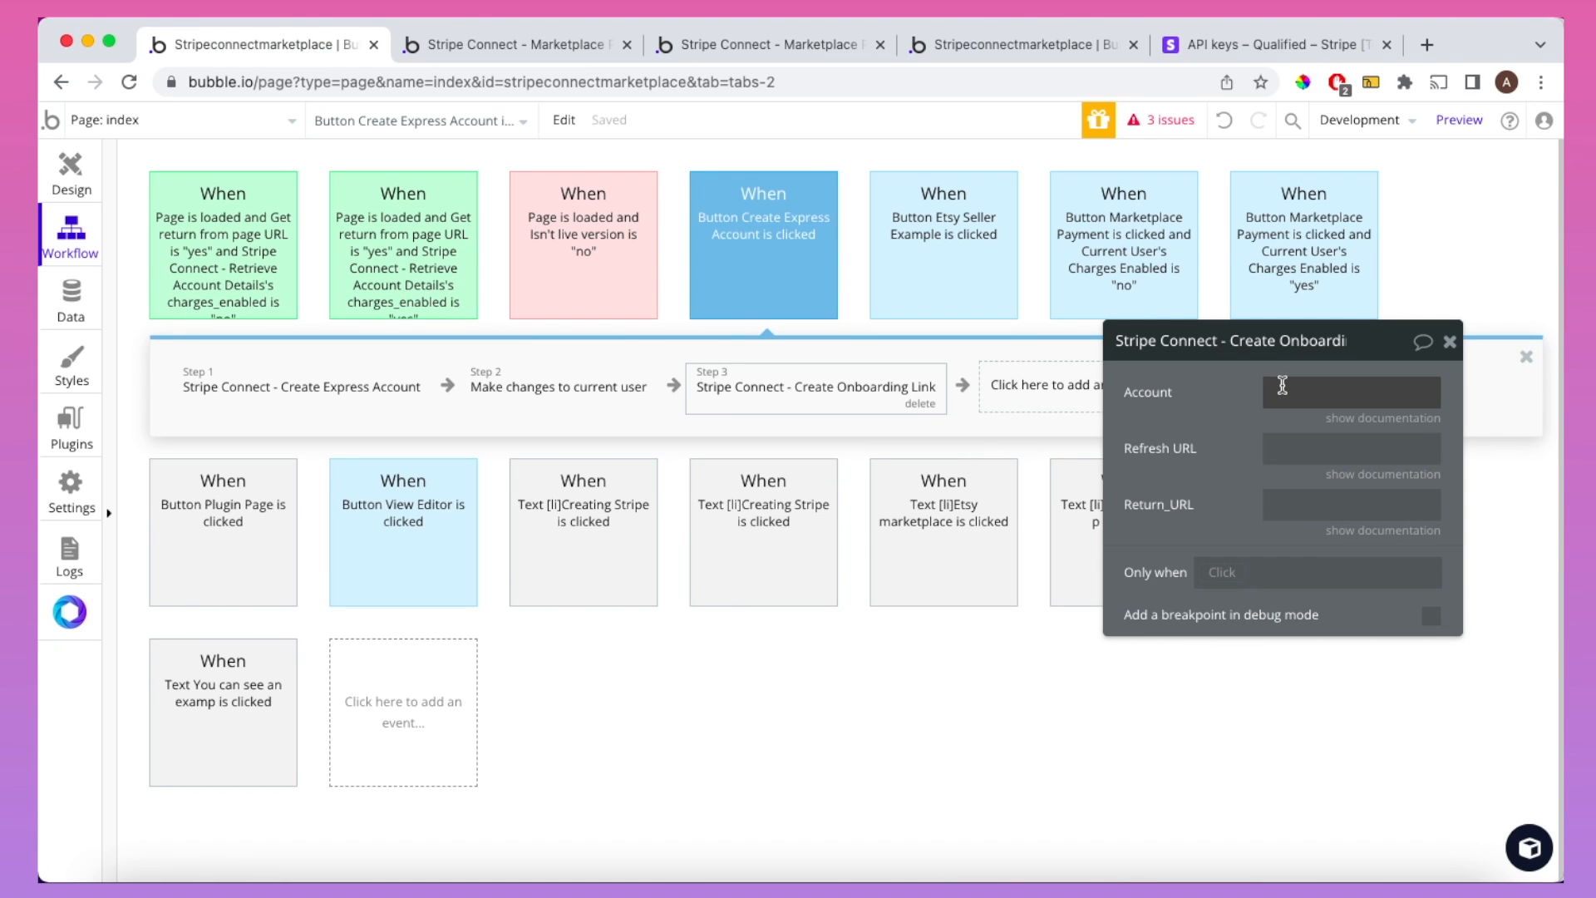
click(1340, 419)
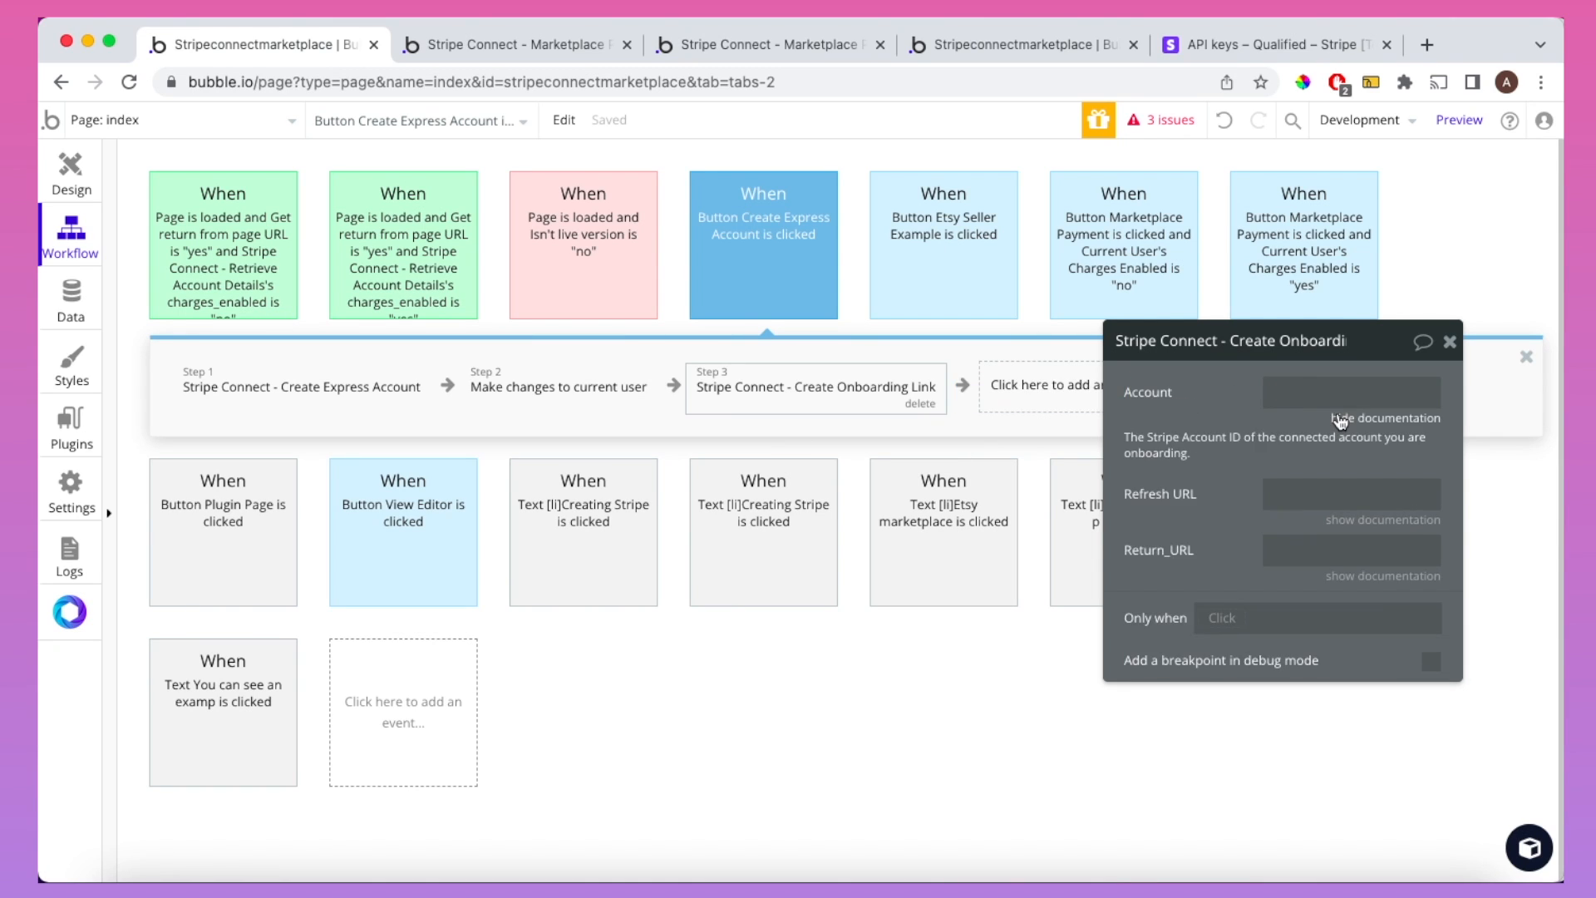
click(1288, 392)
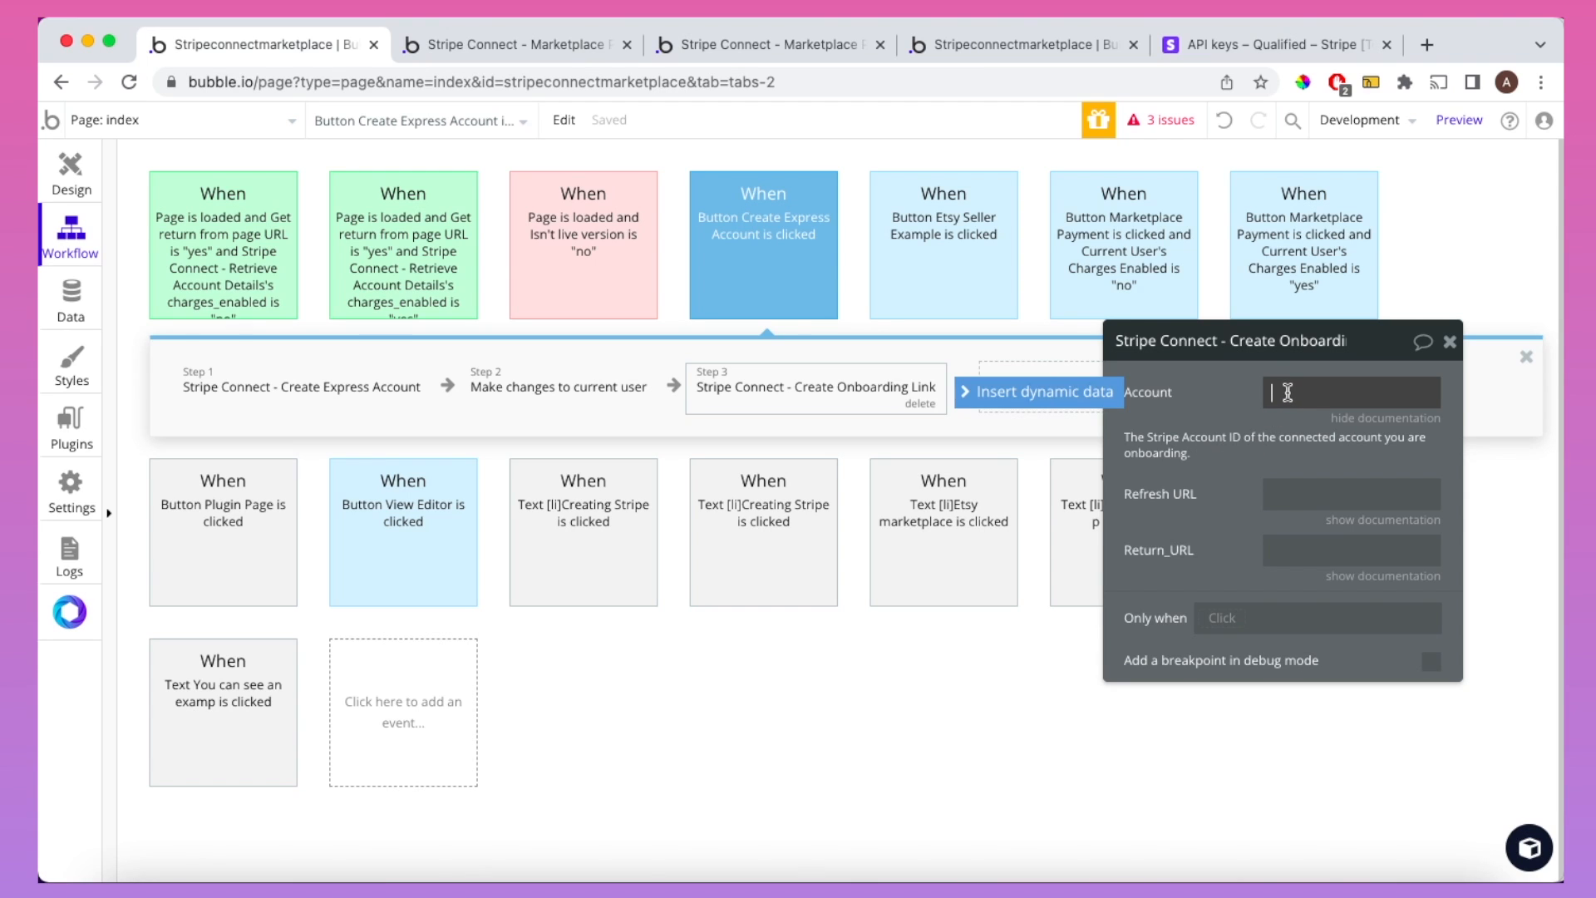
click(1100, 400)
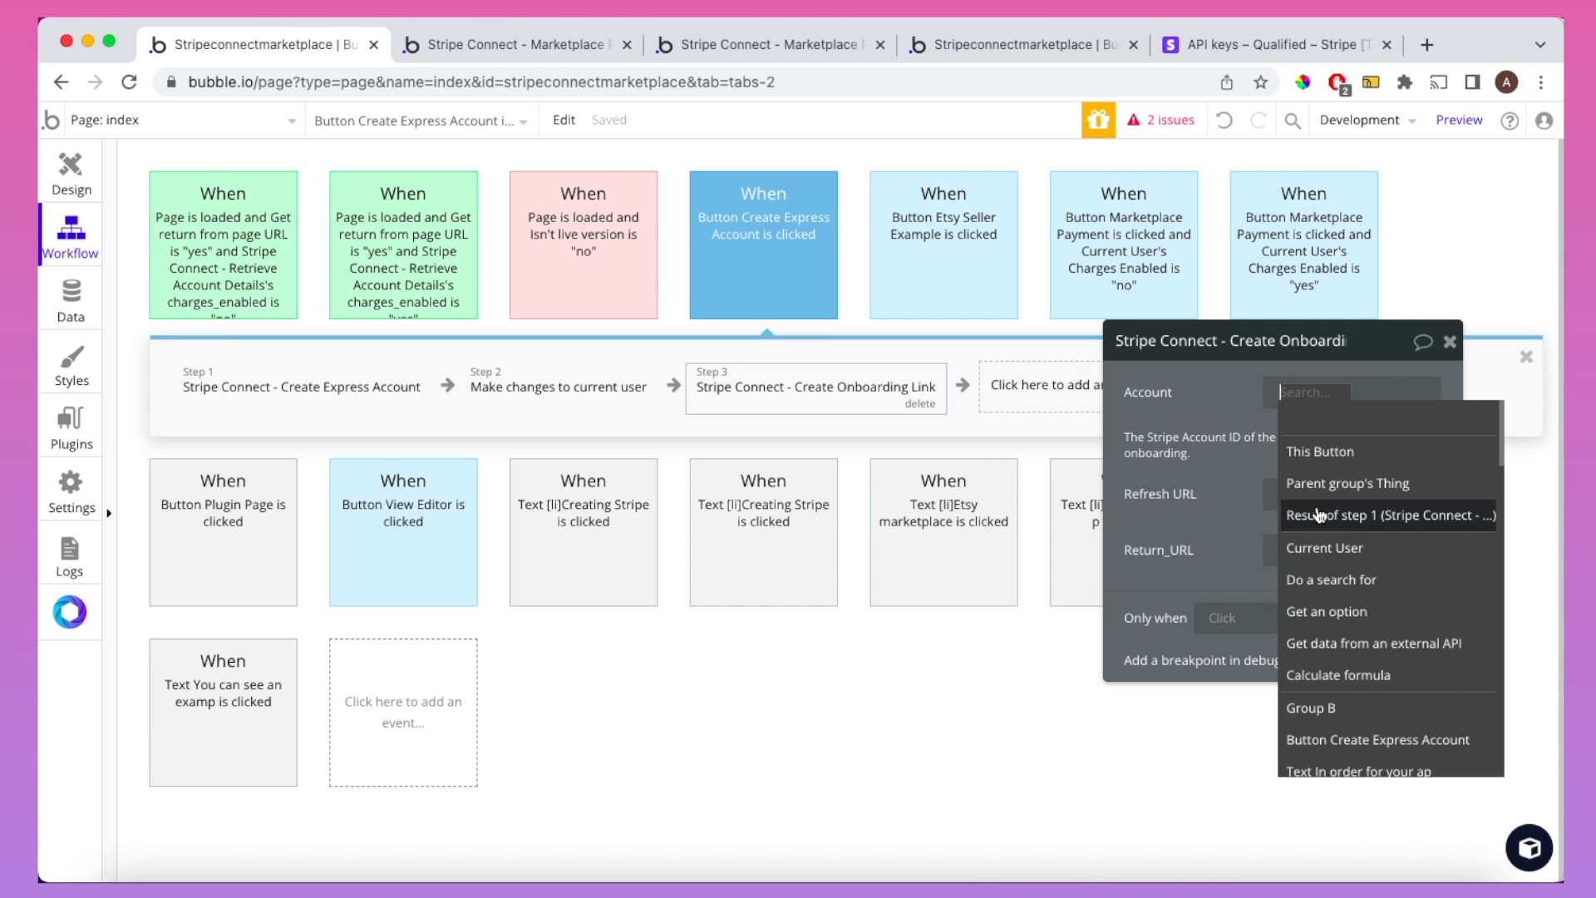
click(1320, 515)
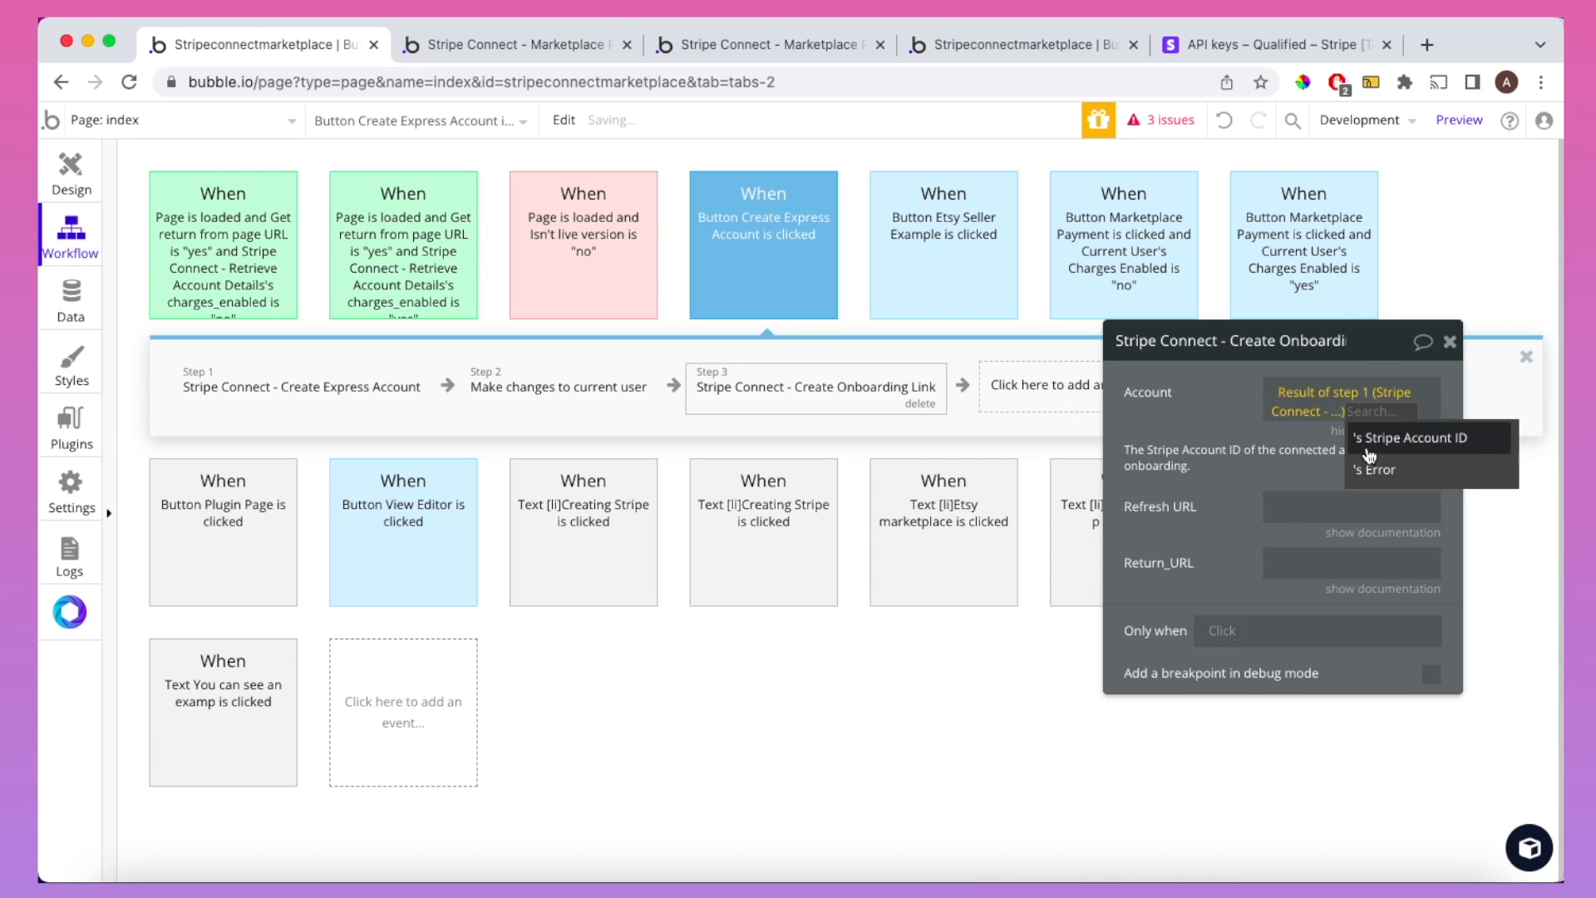
click(1370, 451)
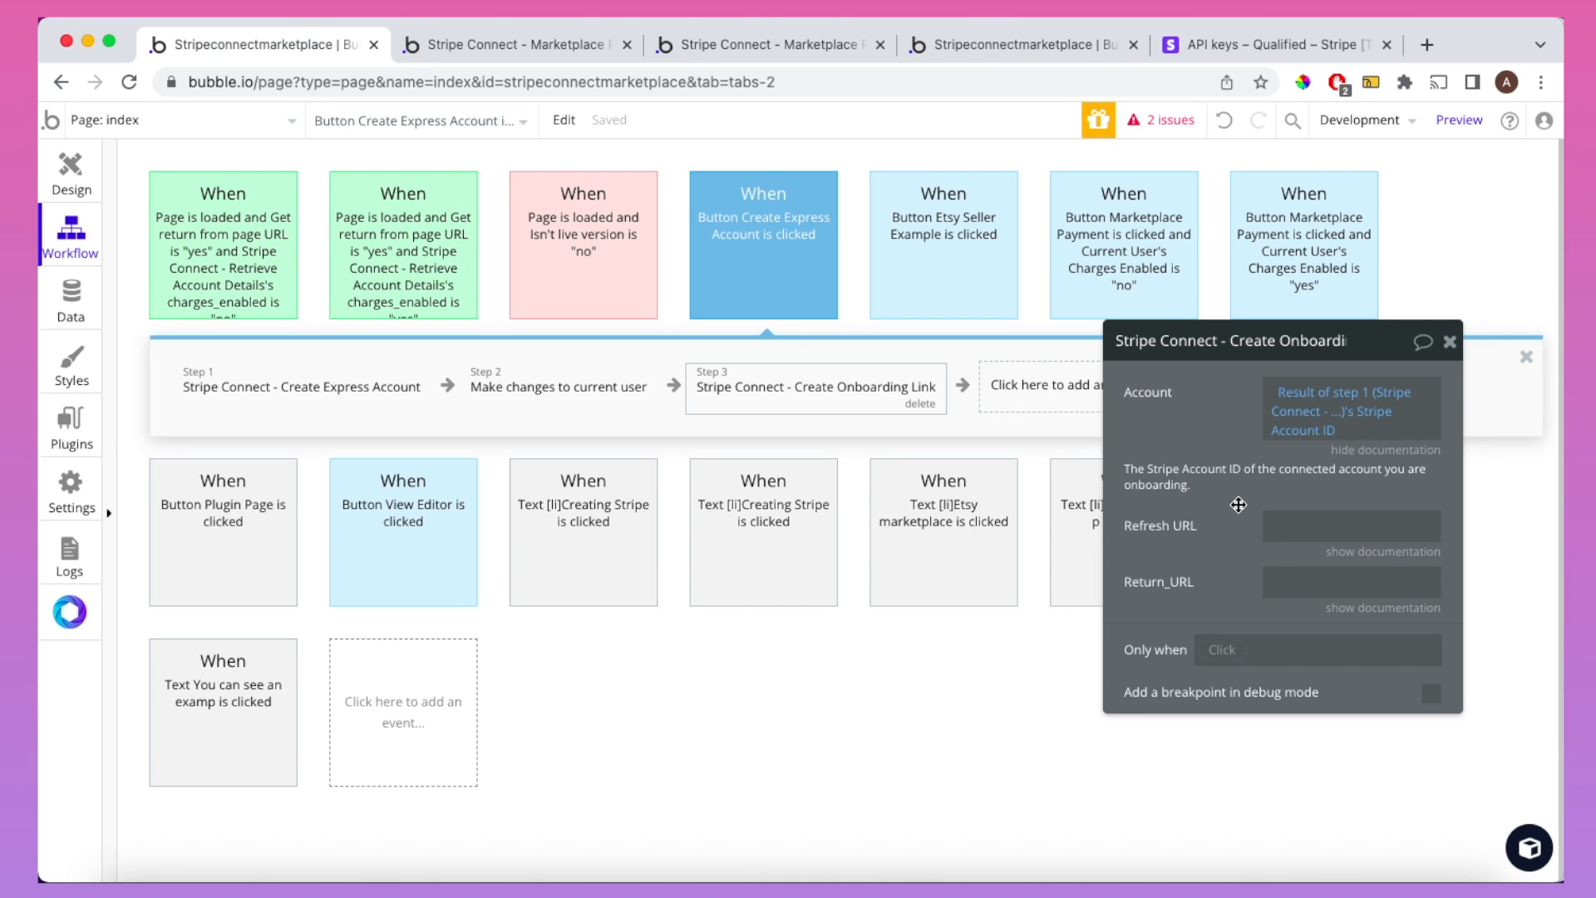
Step: Review the Refresh URL and Return_URL descriptions and grab the live version-test page address
click(1343, 553)
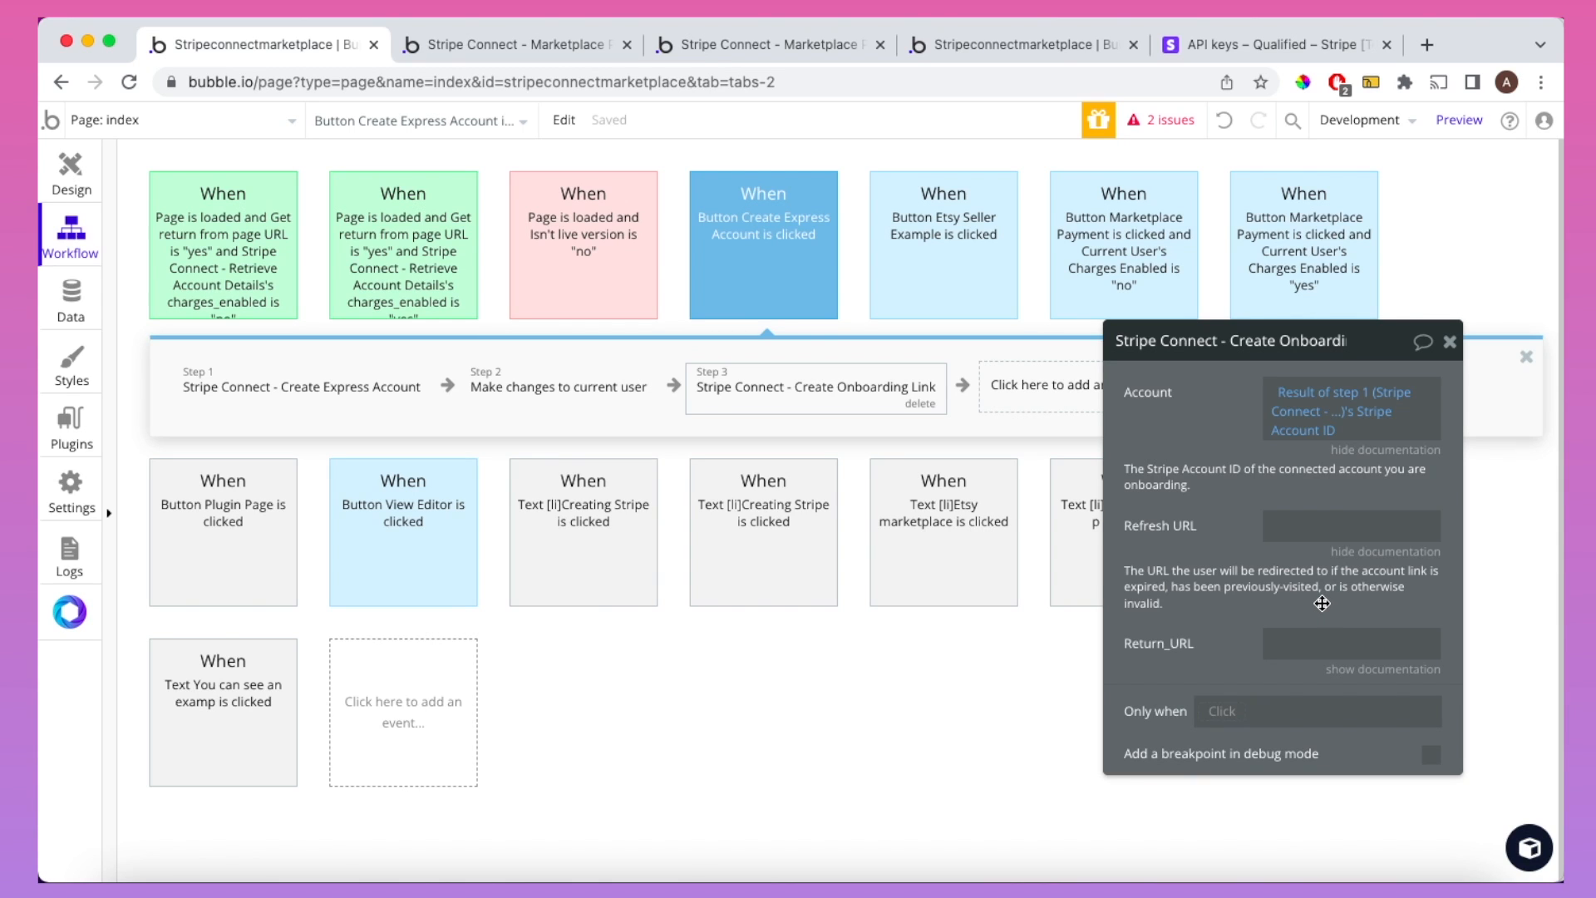
click(1370, 553)
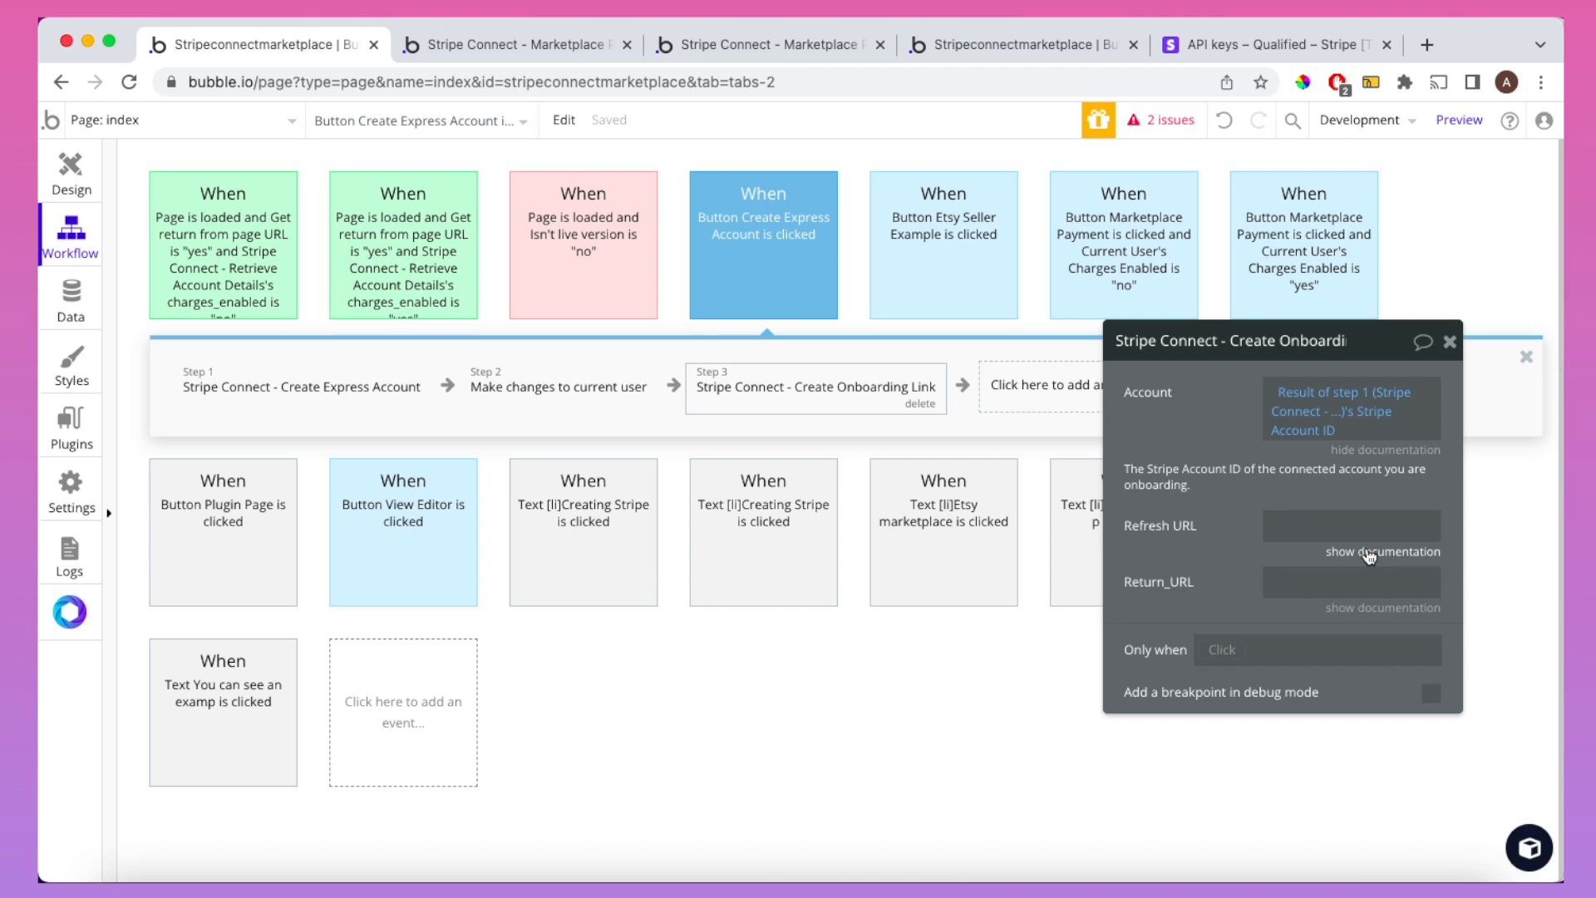
click(1379, 607)
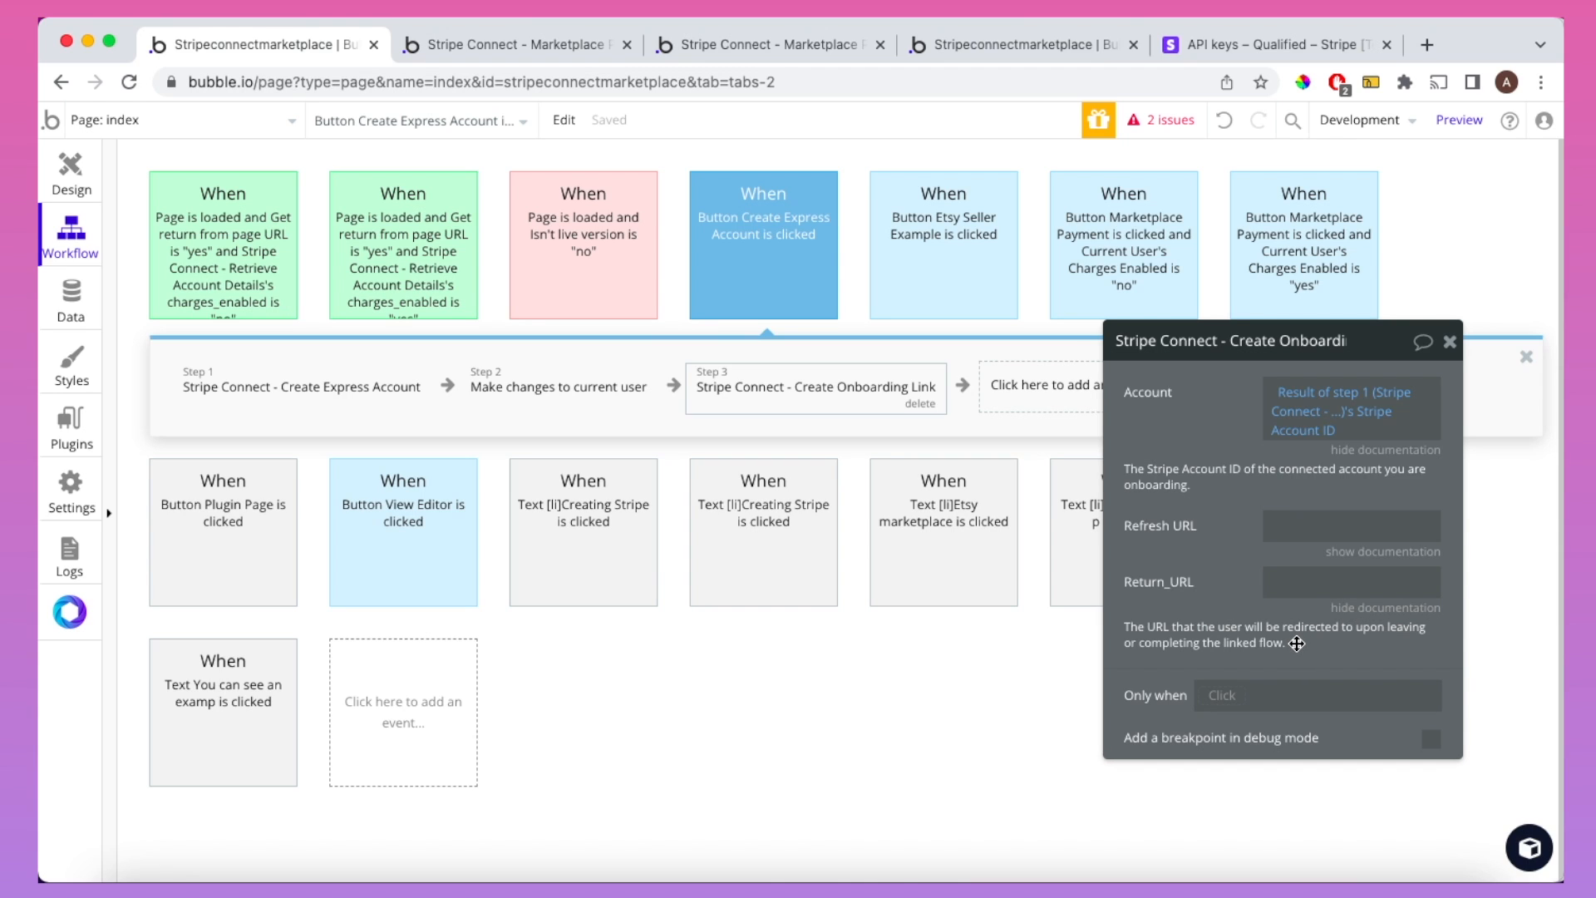
click(1351, 608)
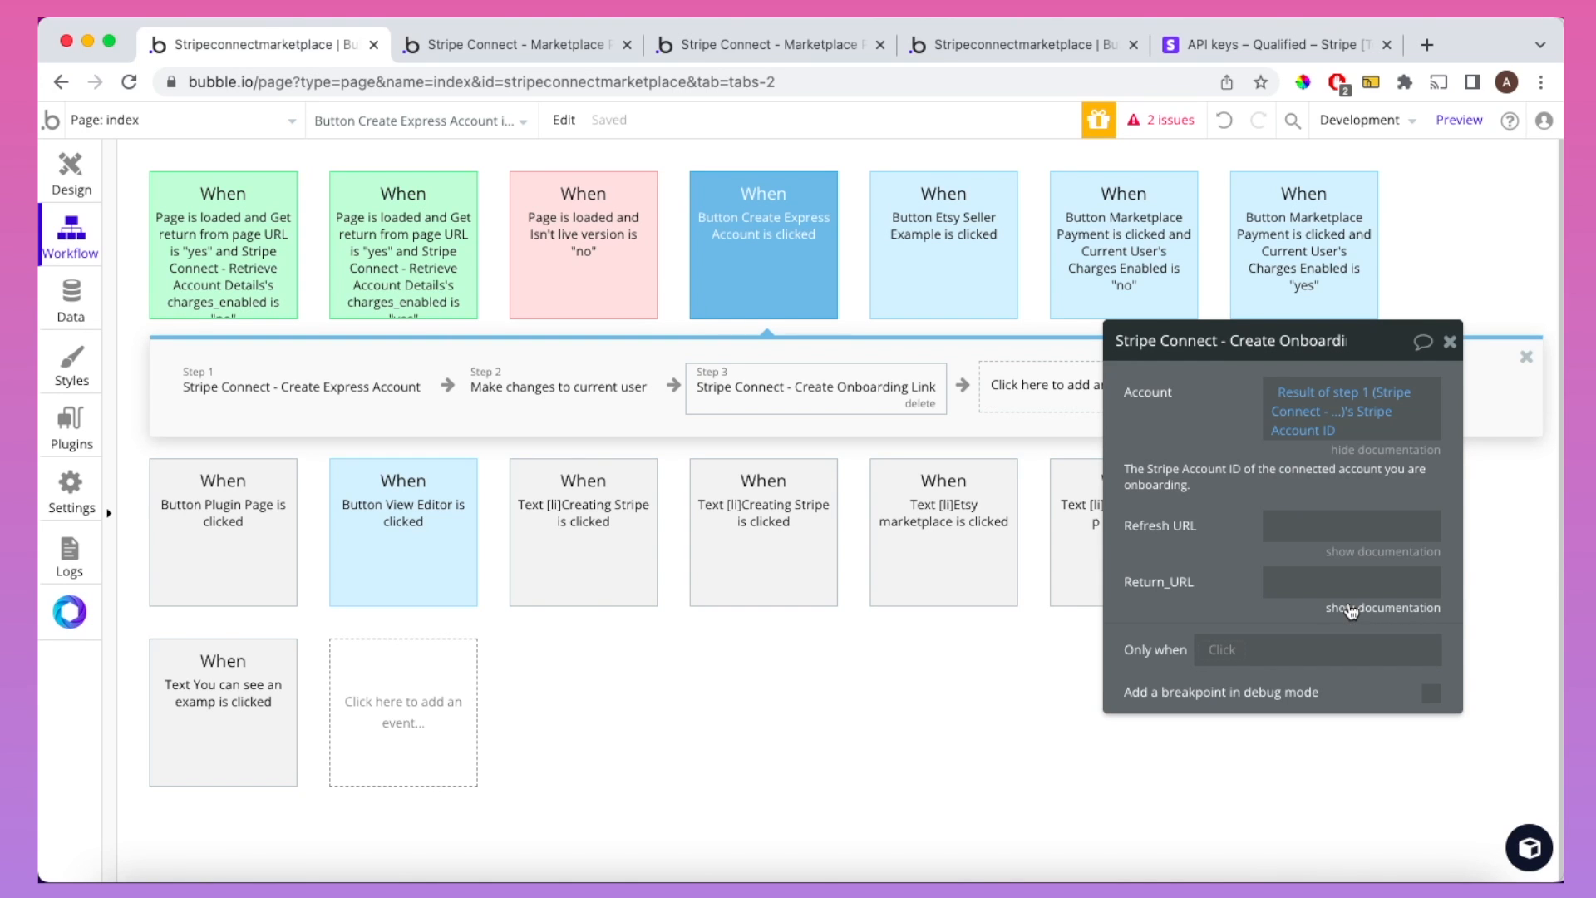
click(790, 45)
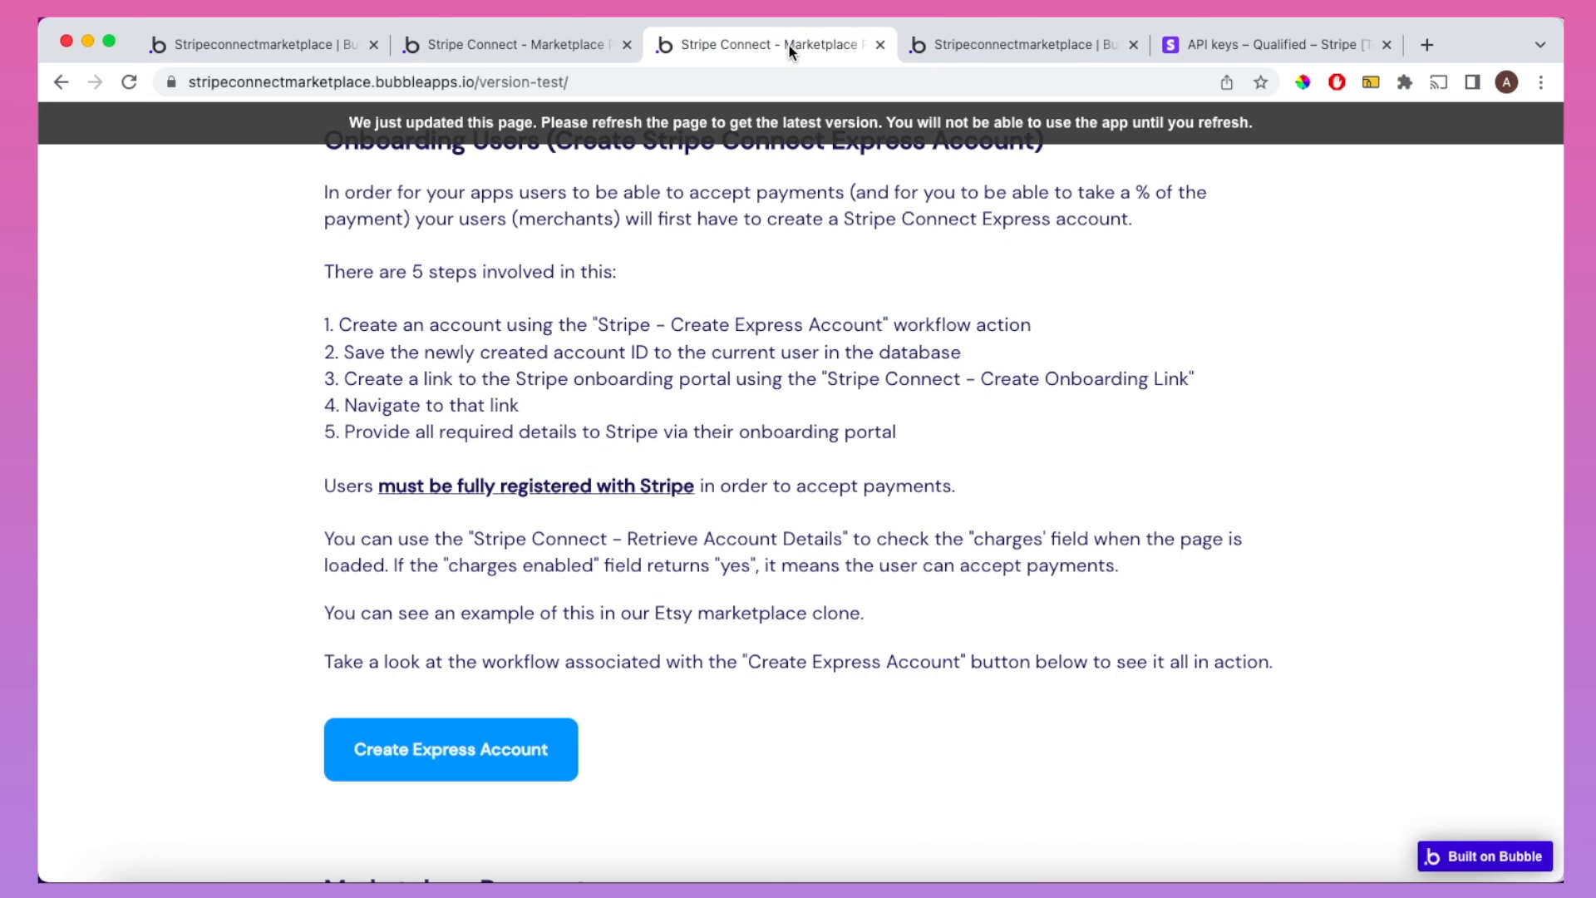
click(747, 81)
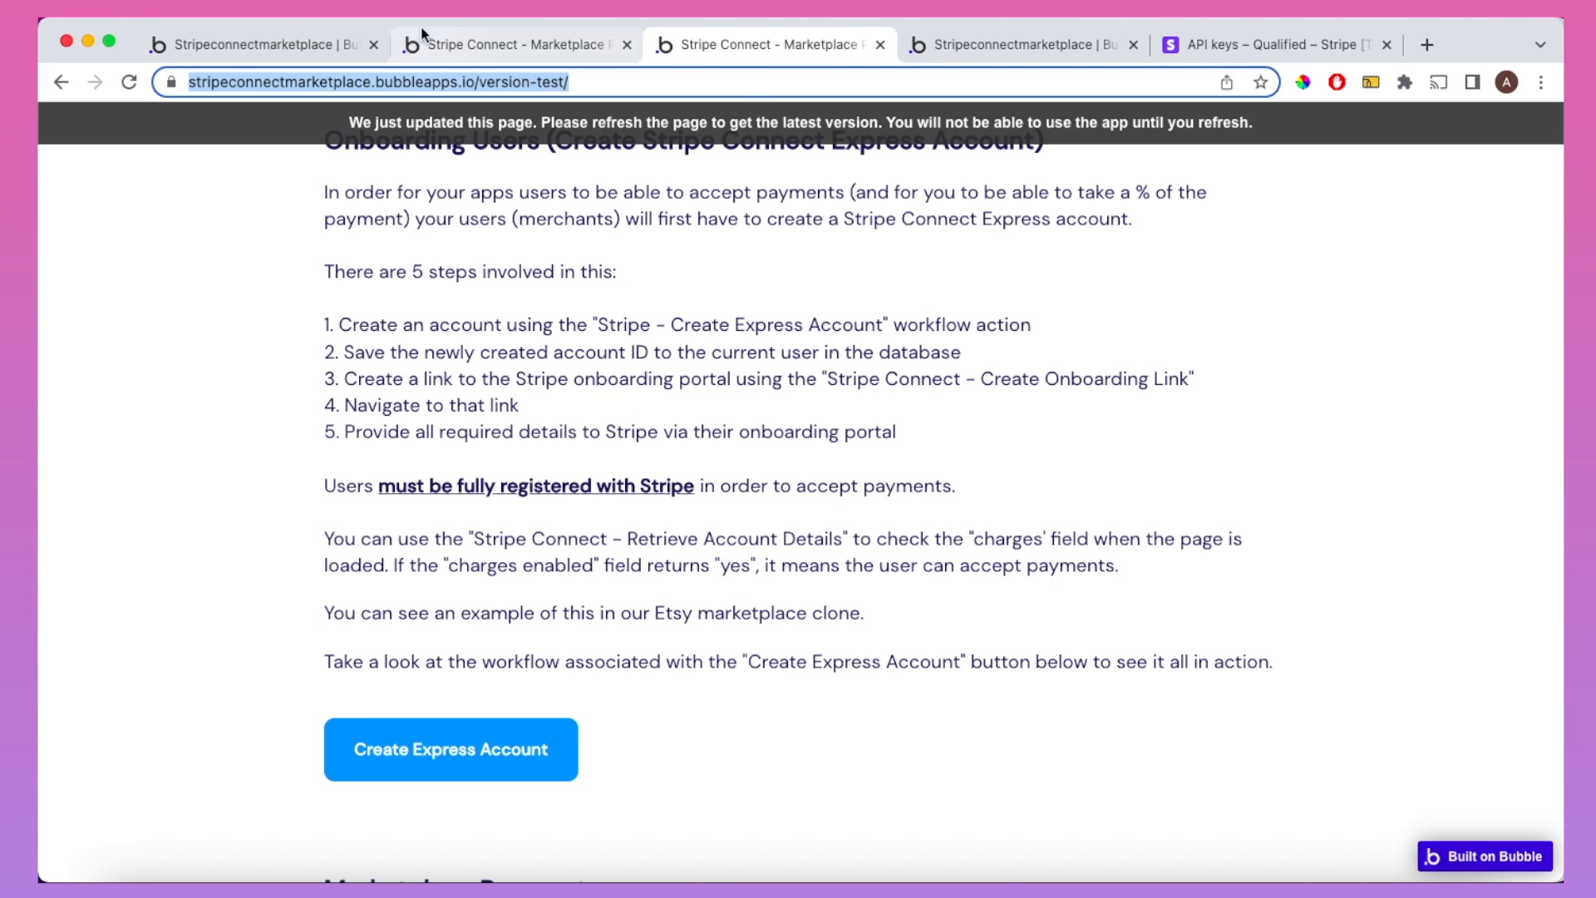
click(336, 36)
Step: Set Refresh URL to the version-test page address followed by ?refresh=true
click(1335, 525)
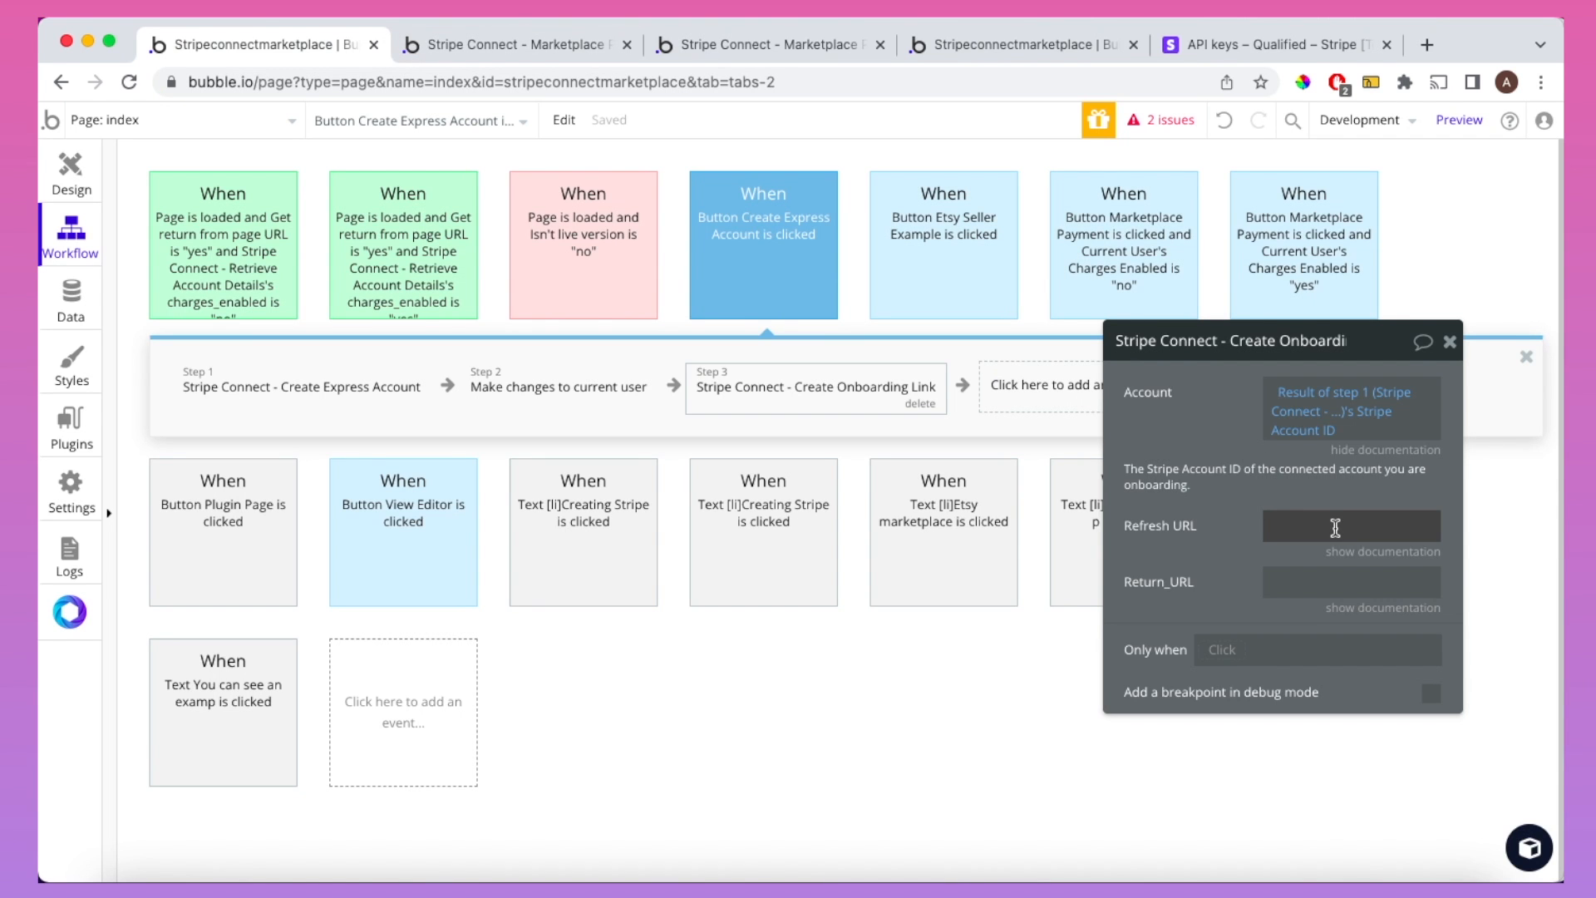
key(cmd+v)
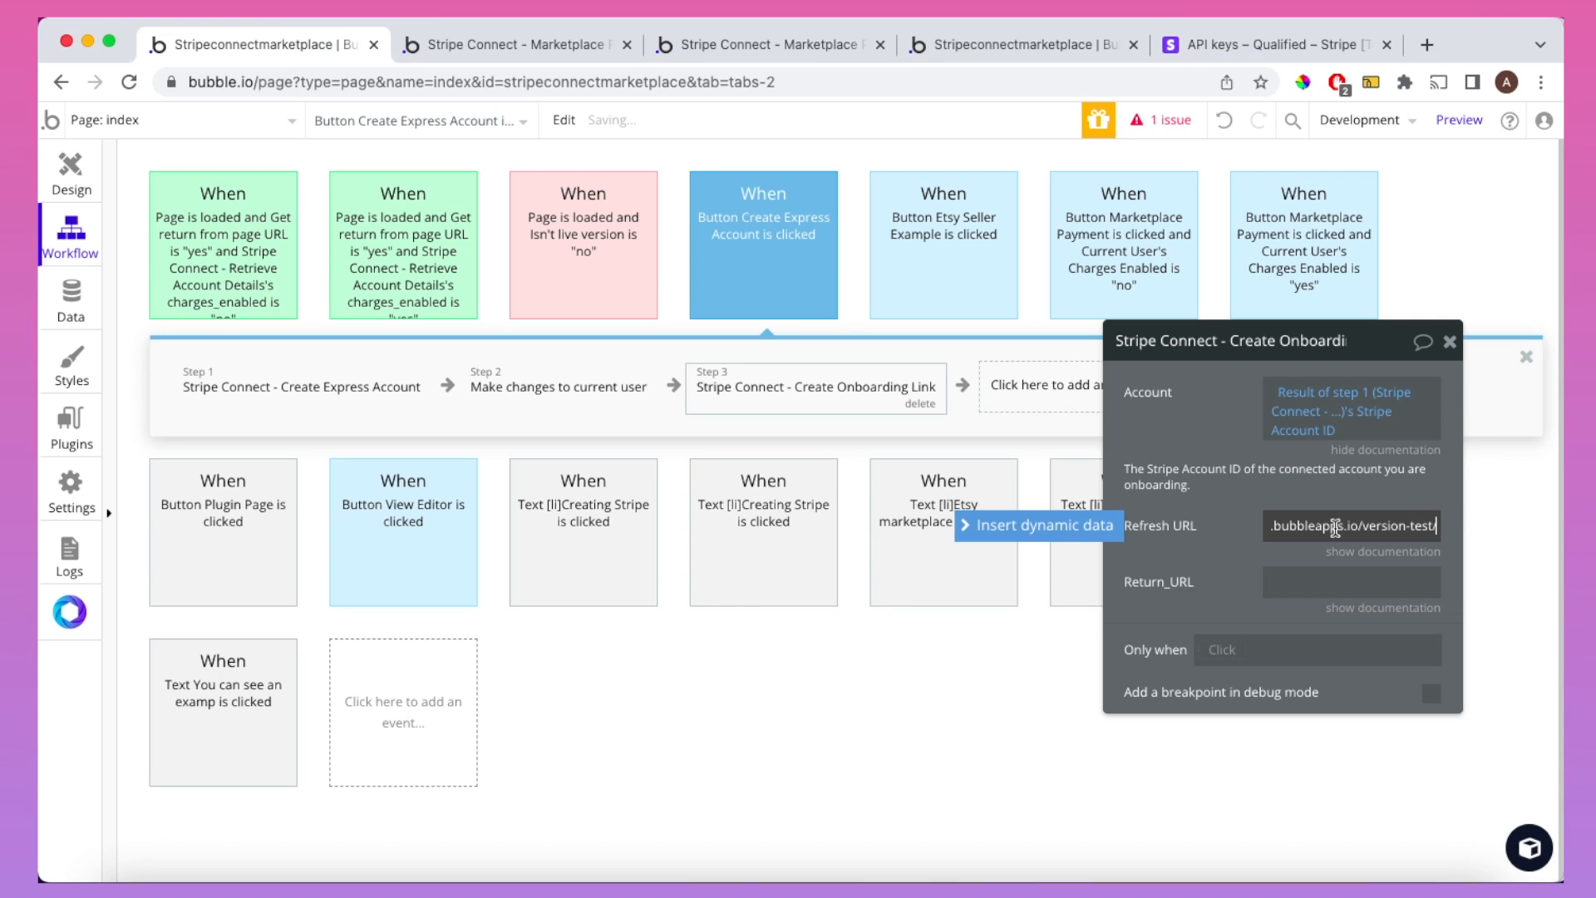
text(?)
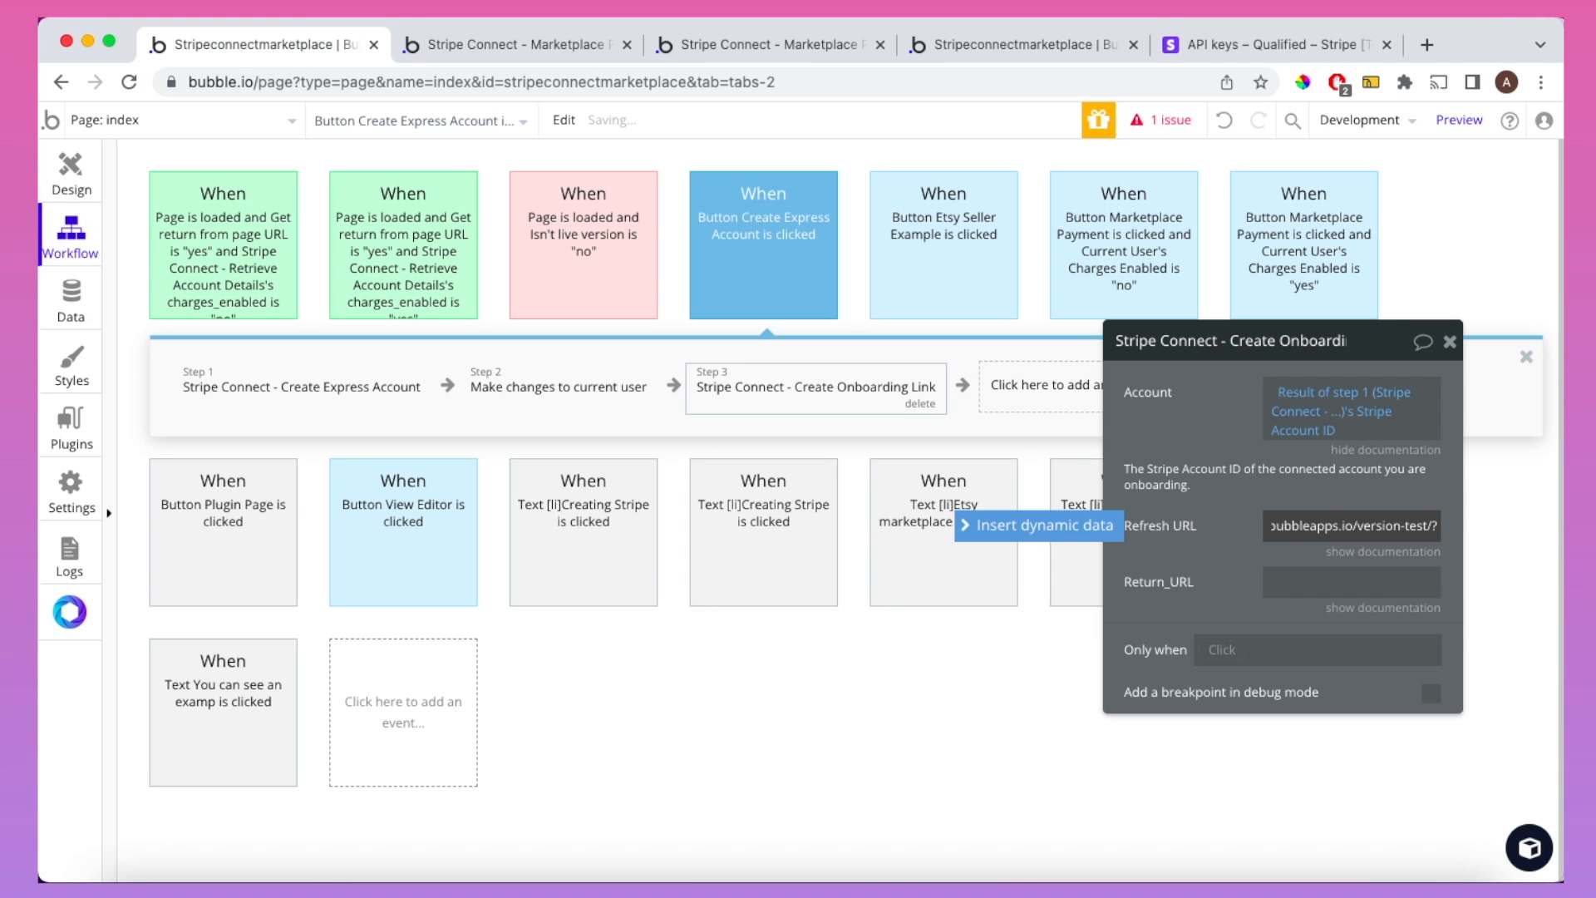
text(refresh=true)
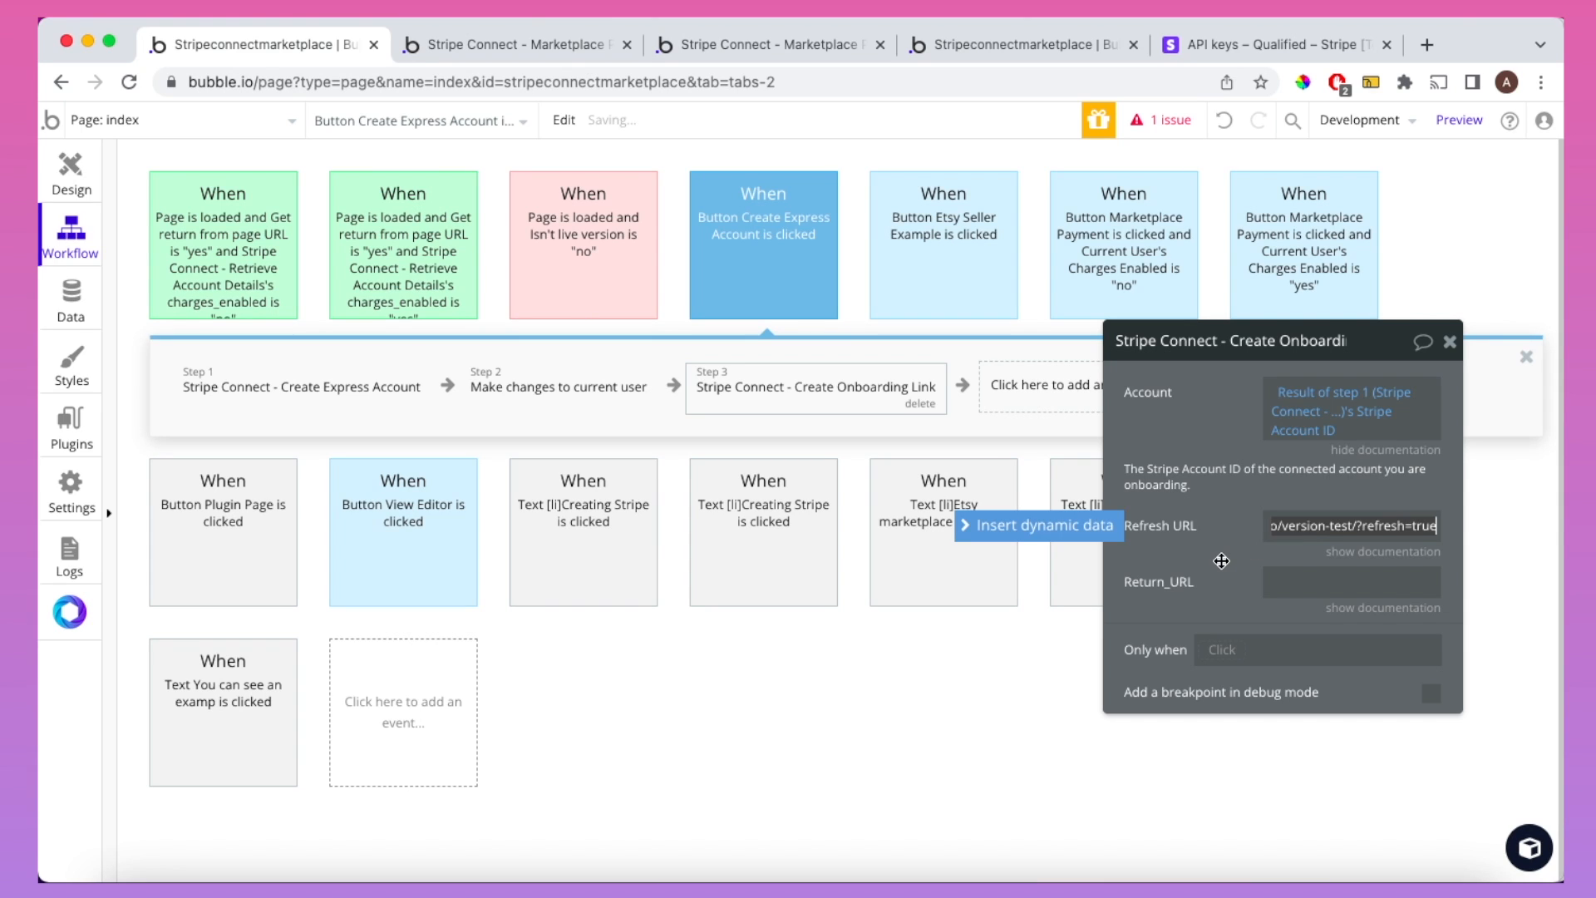
click(1221, 561)
Step: Set Return_URL to the version-test page address followed by ?return=true
click(1289, 611)
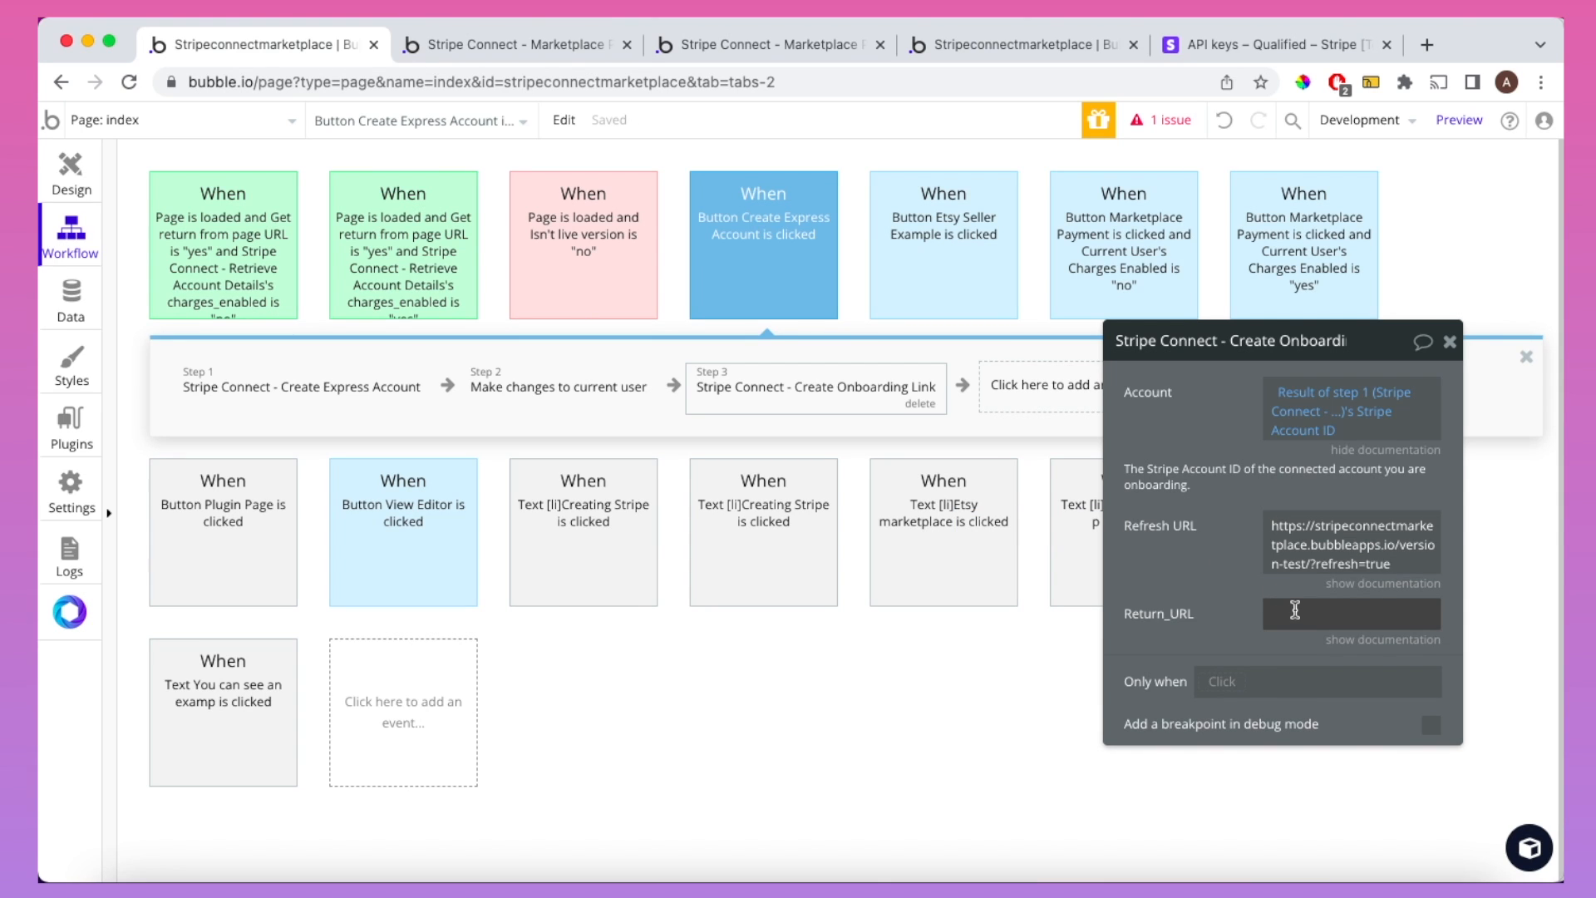
key(super+v)
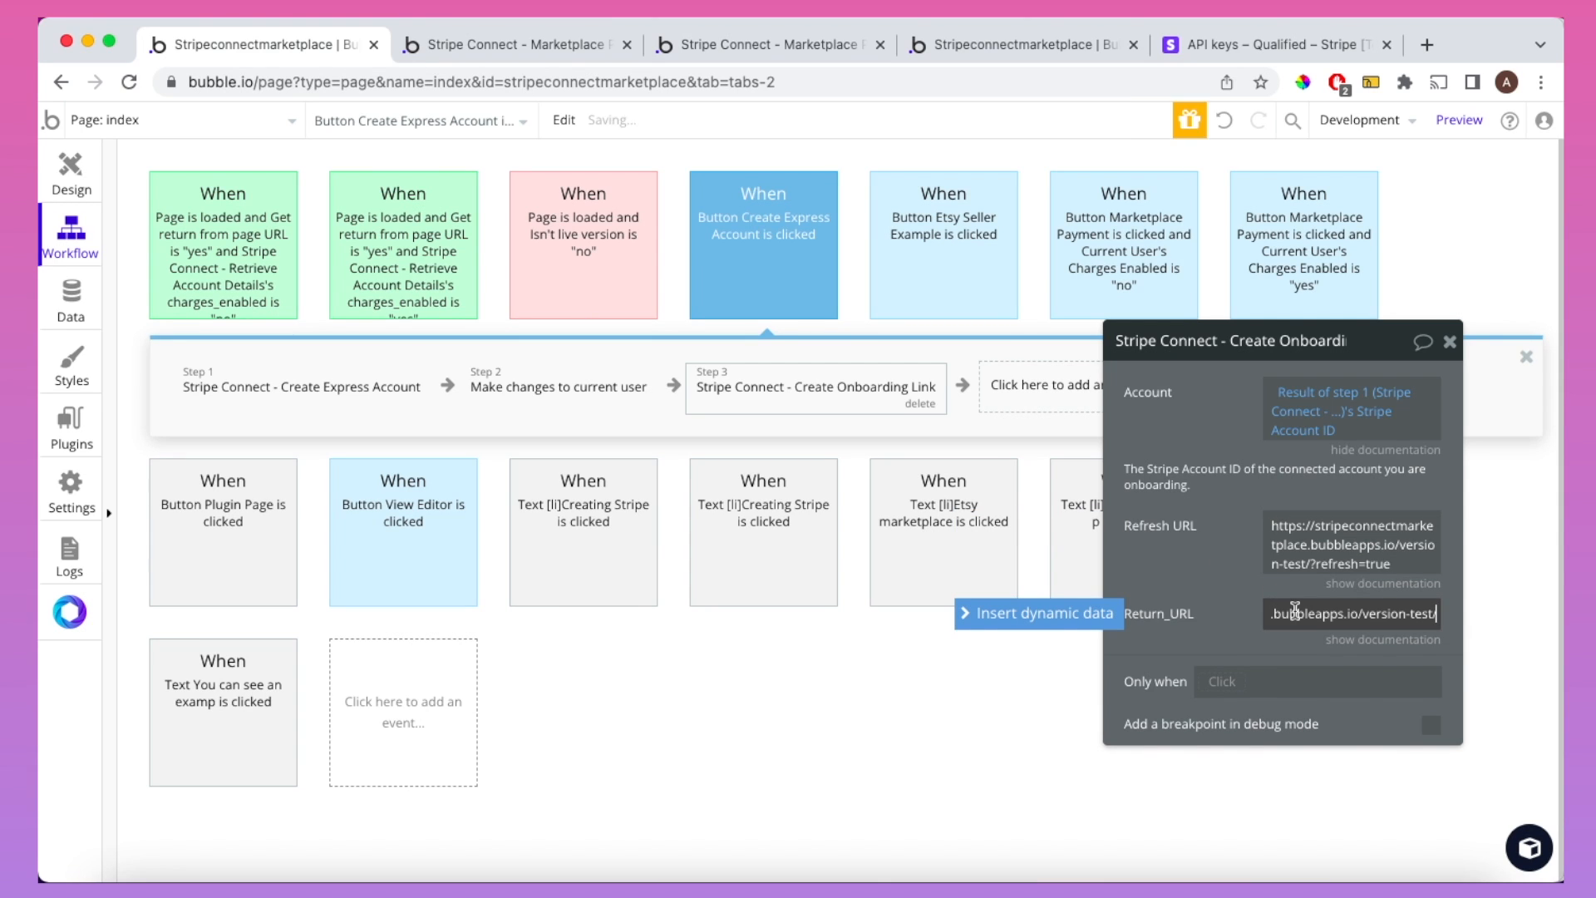
text(?return=true)
click(1231, 611)
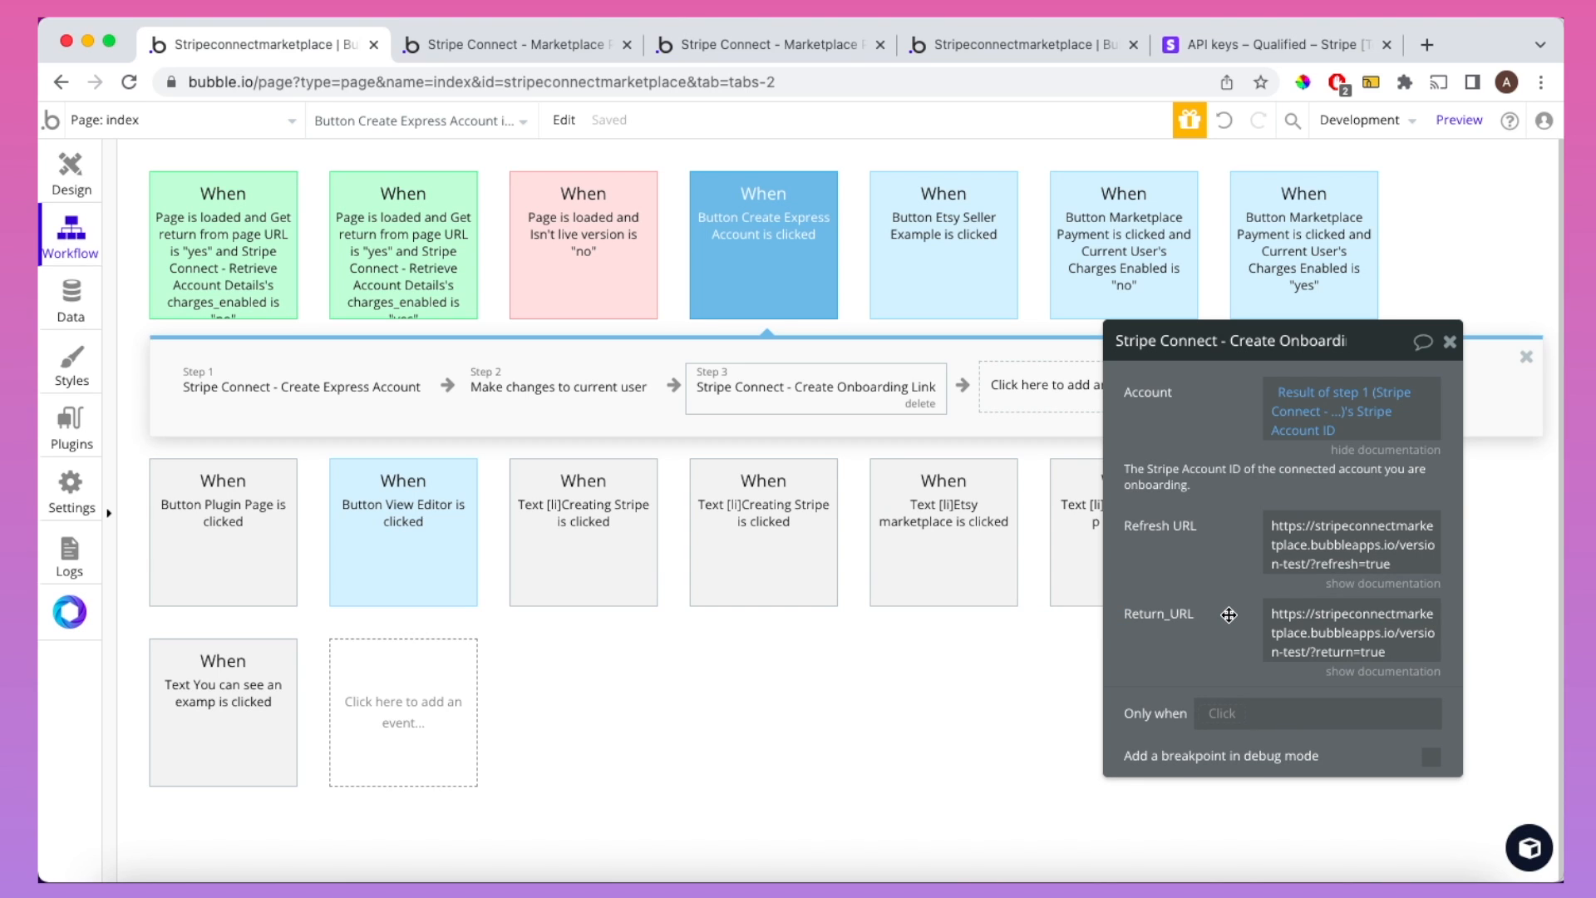
click(771, 42)
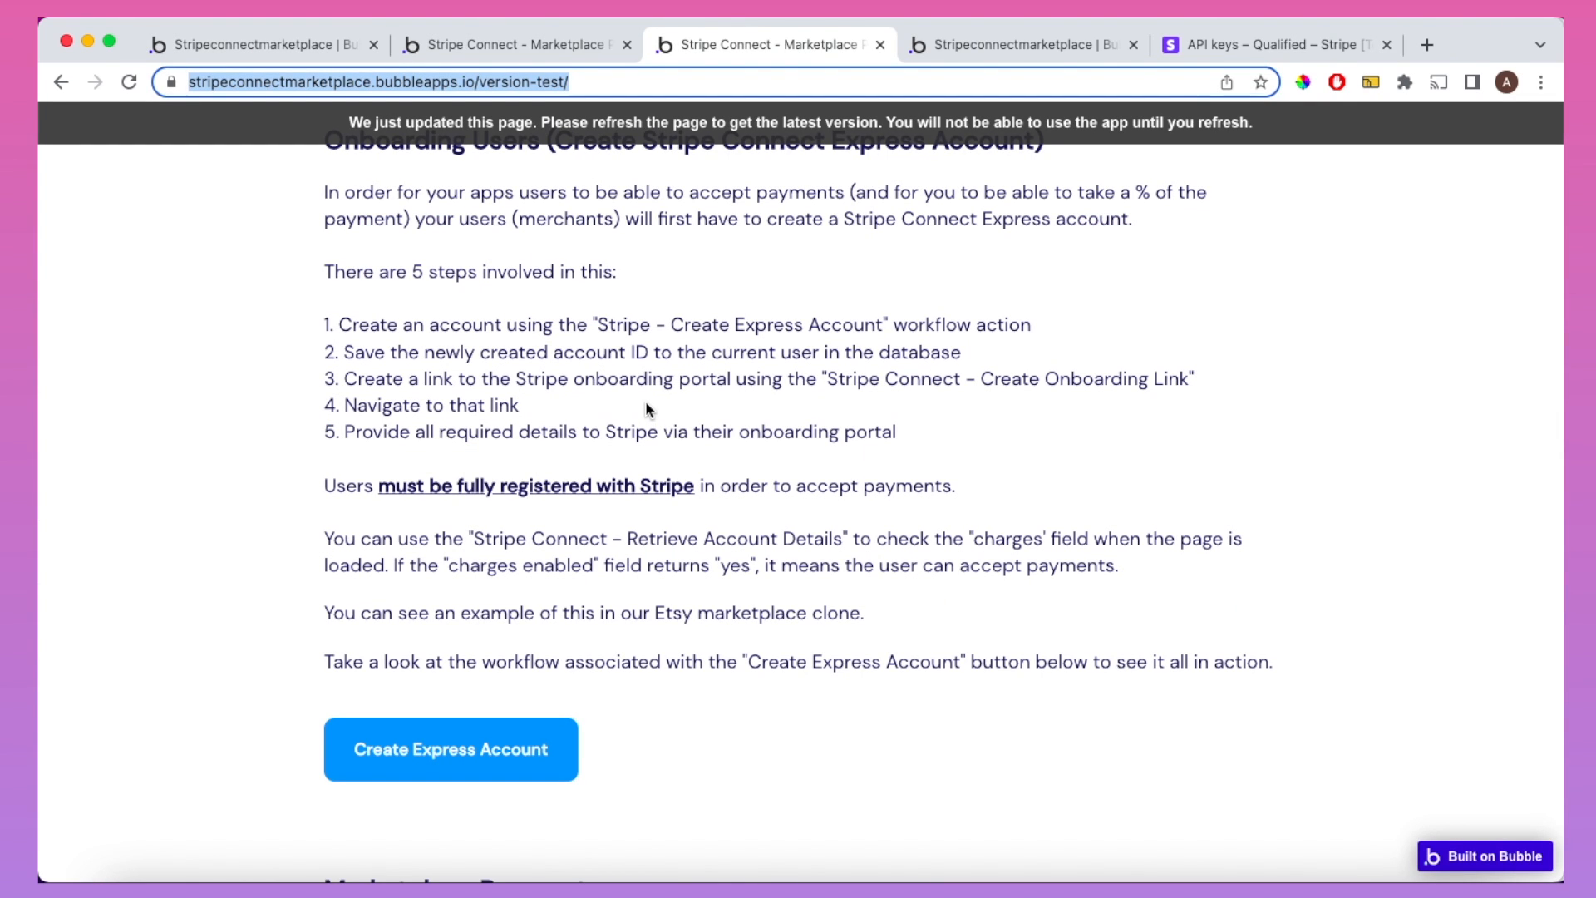
click(271, 34)
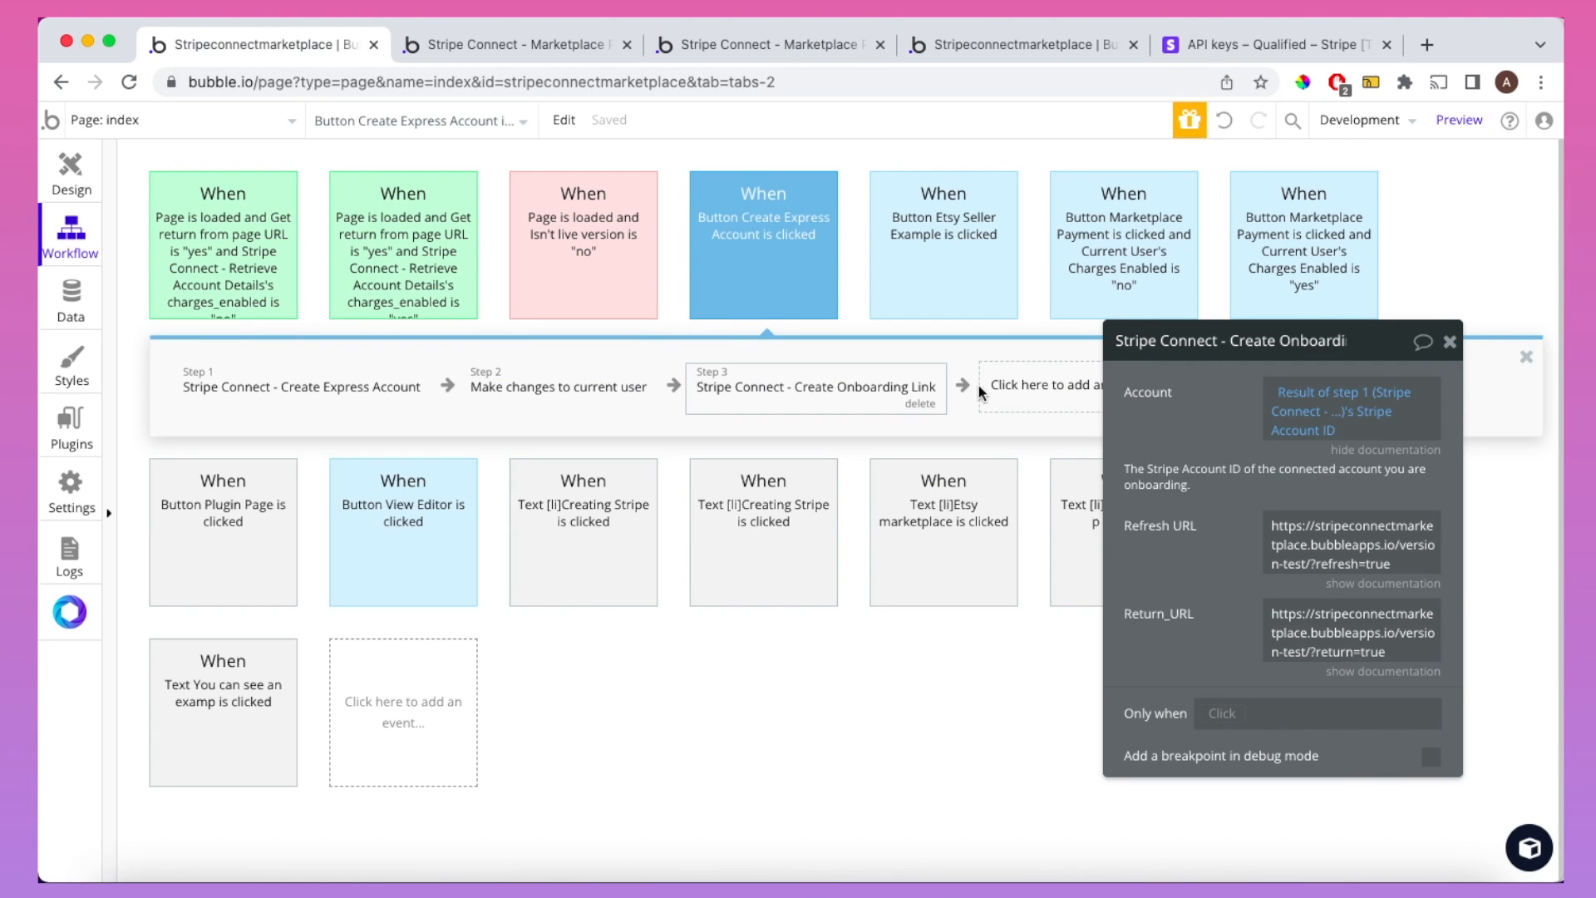
Step: Add an Open an external website step with Destination set to step 3's onboarding URL
click(1039, 399)
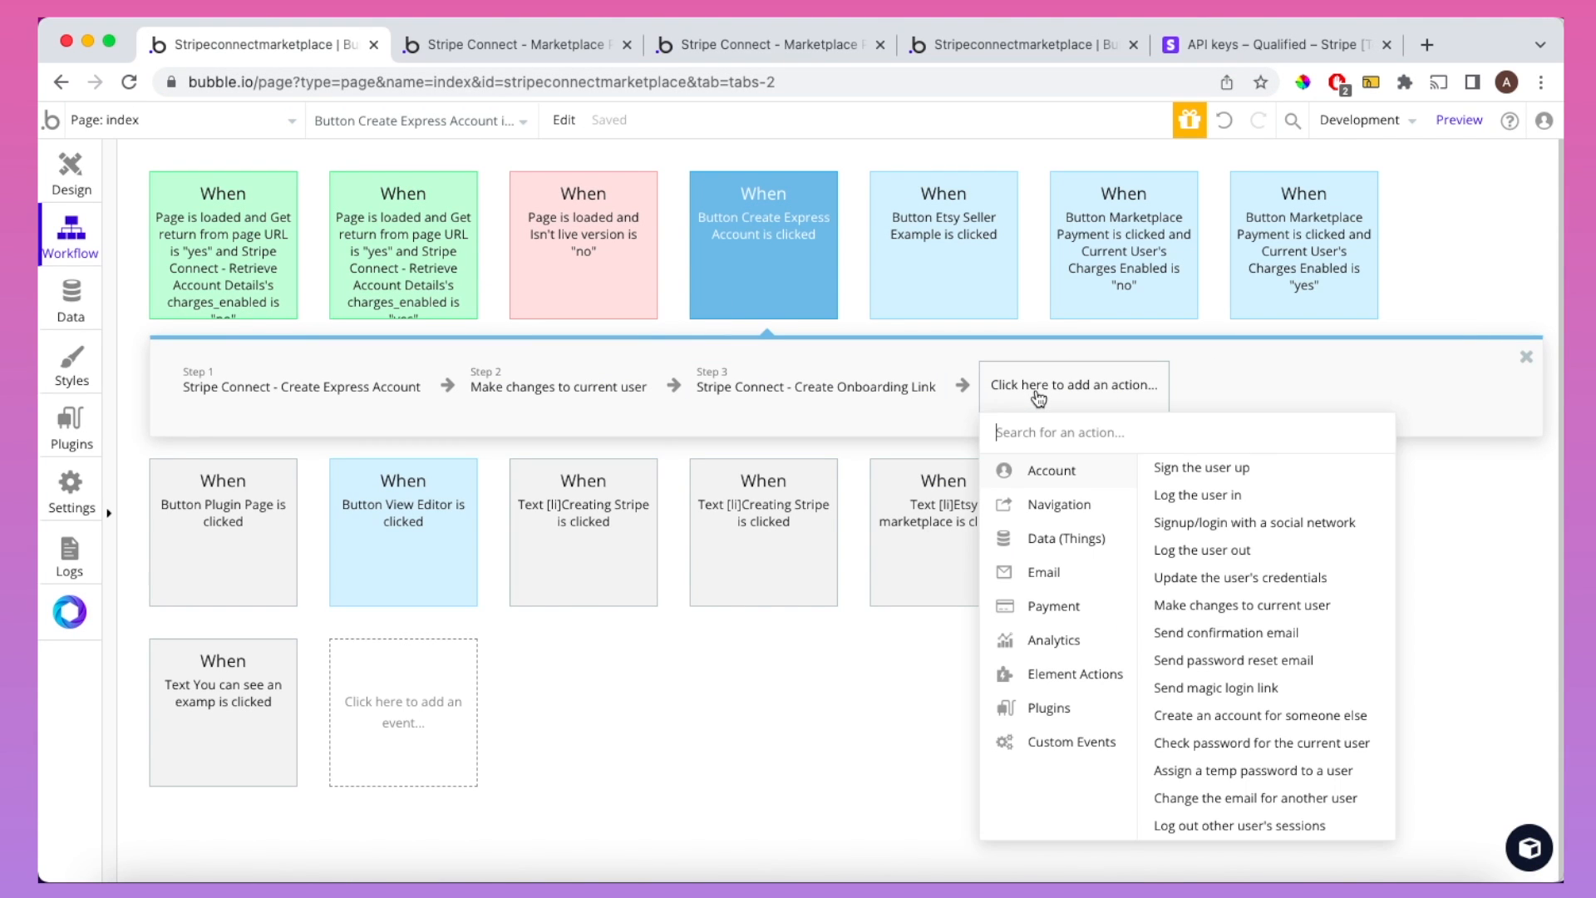
mouse_move(1065, 509)
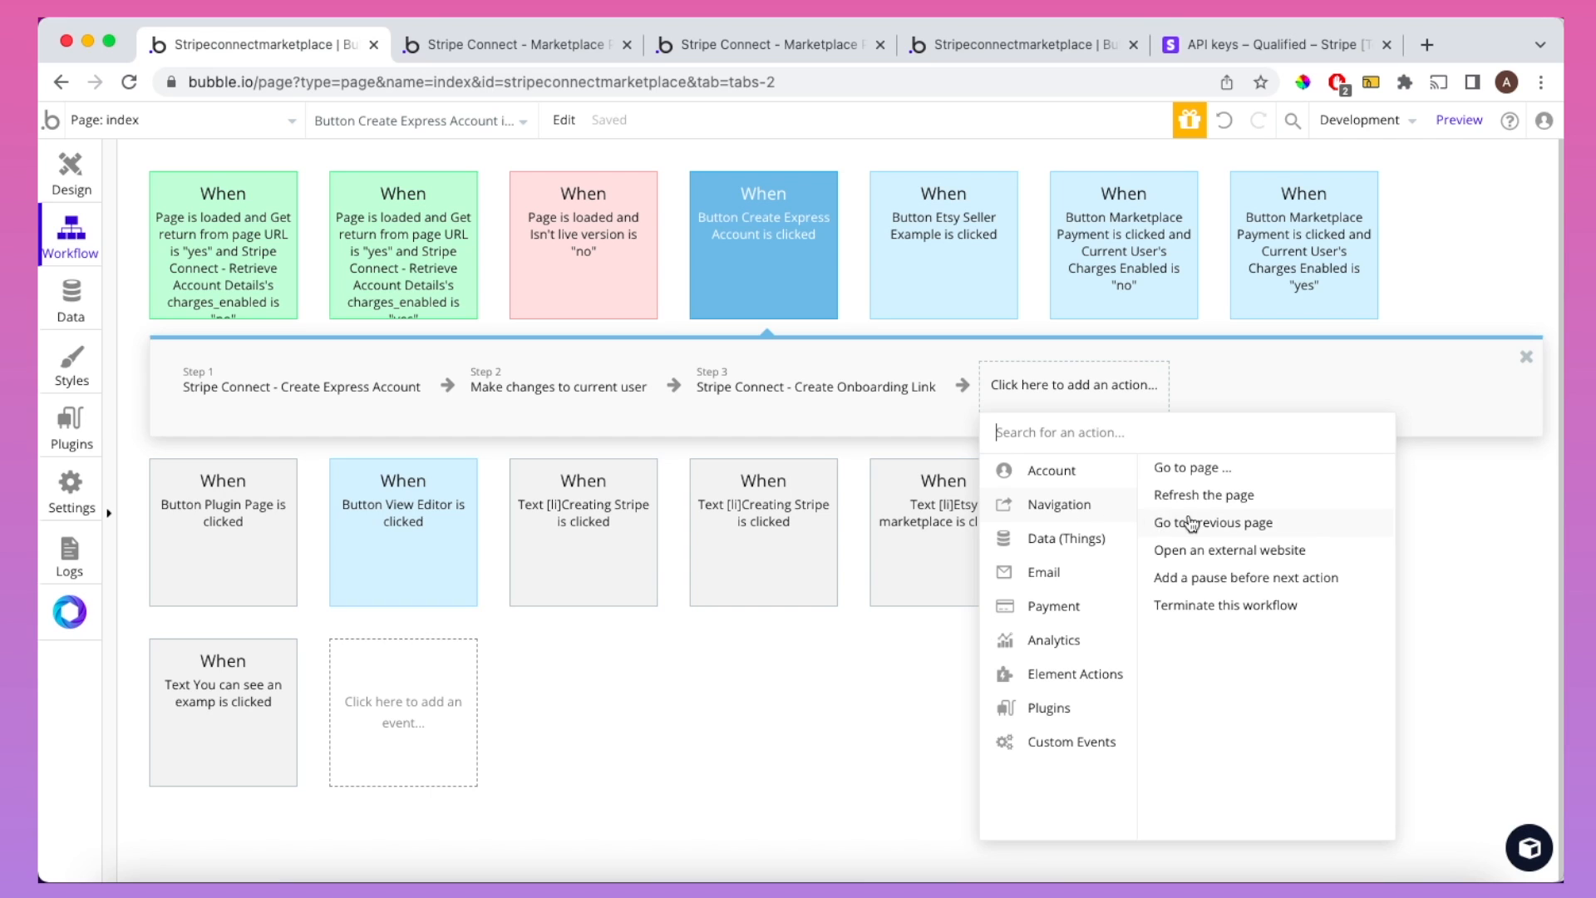
click(1207, 550)
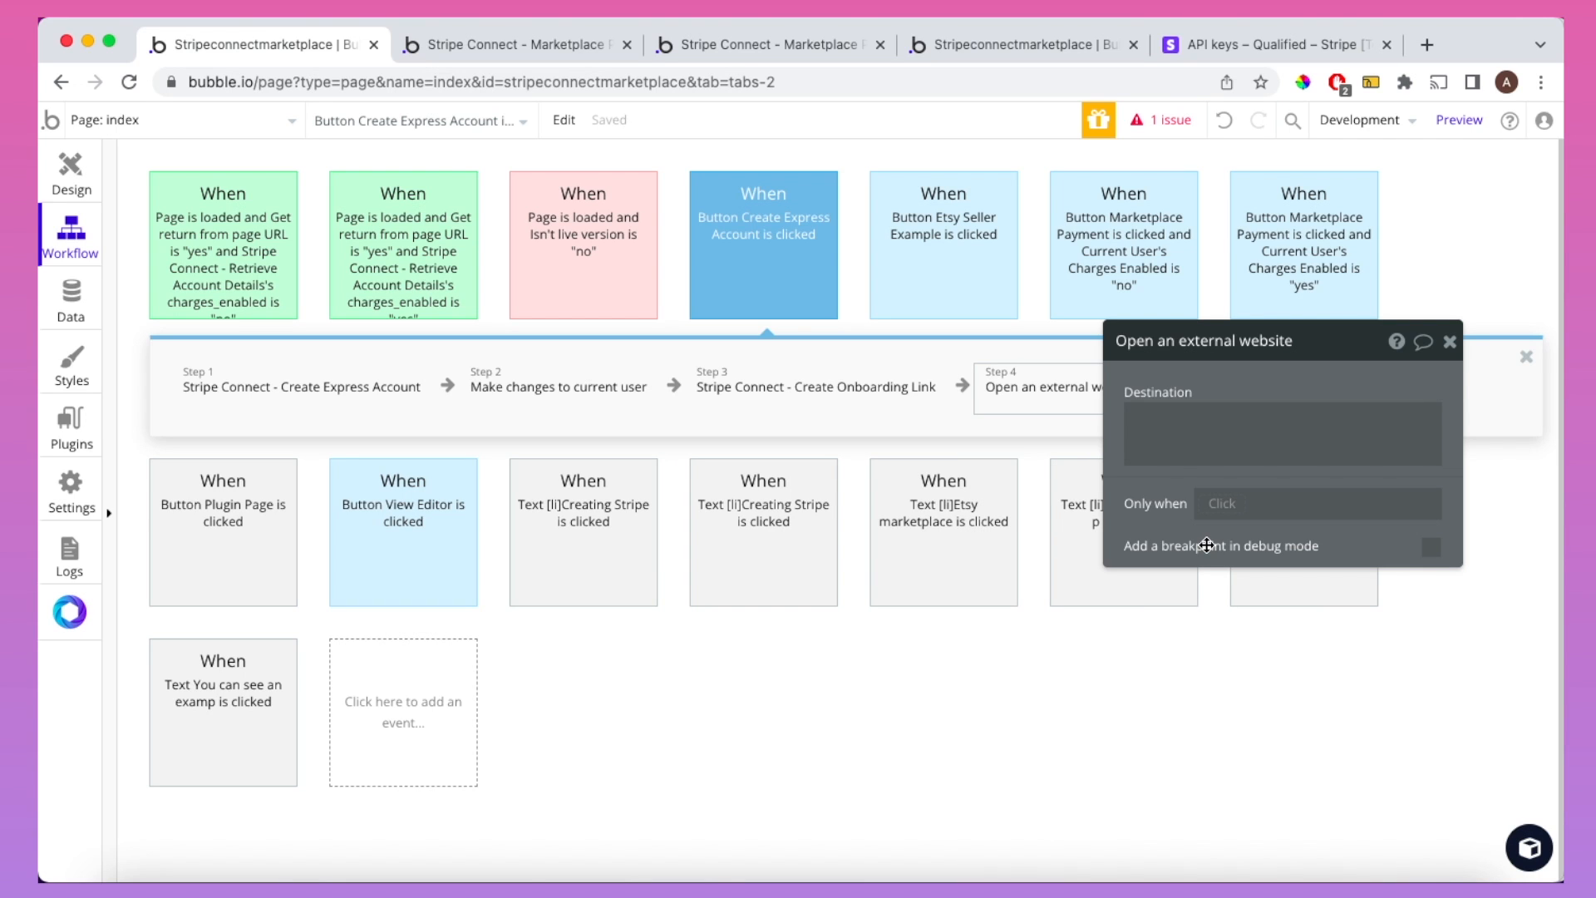
click(1163, 438)
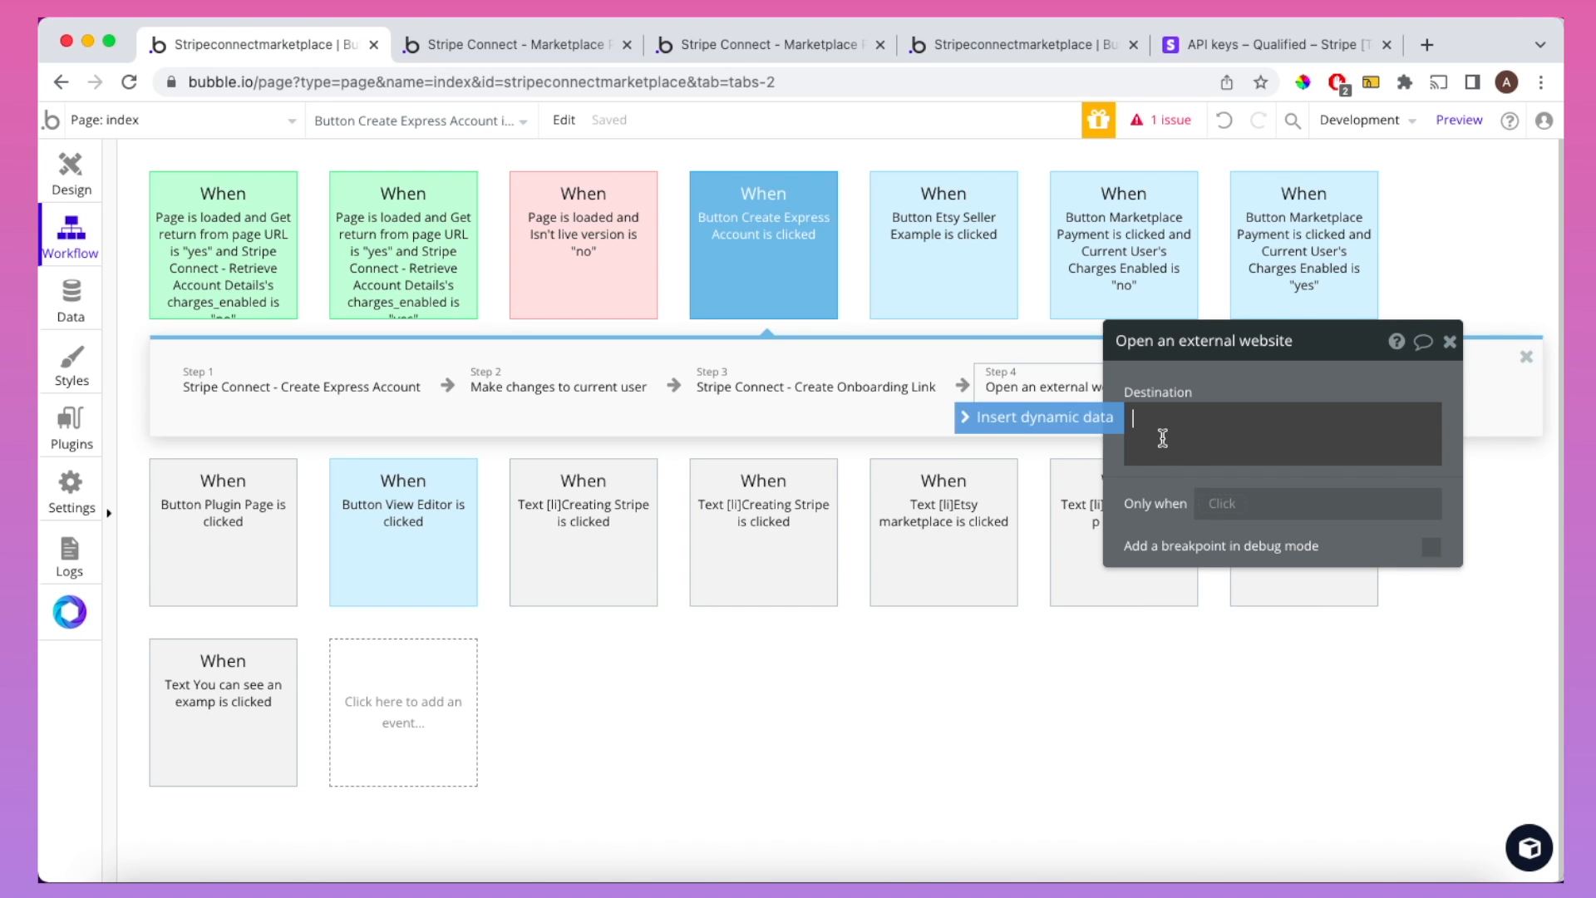
click(1074, 419)
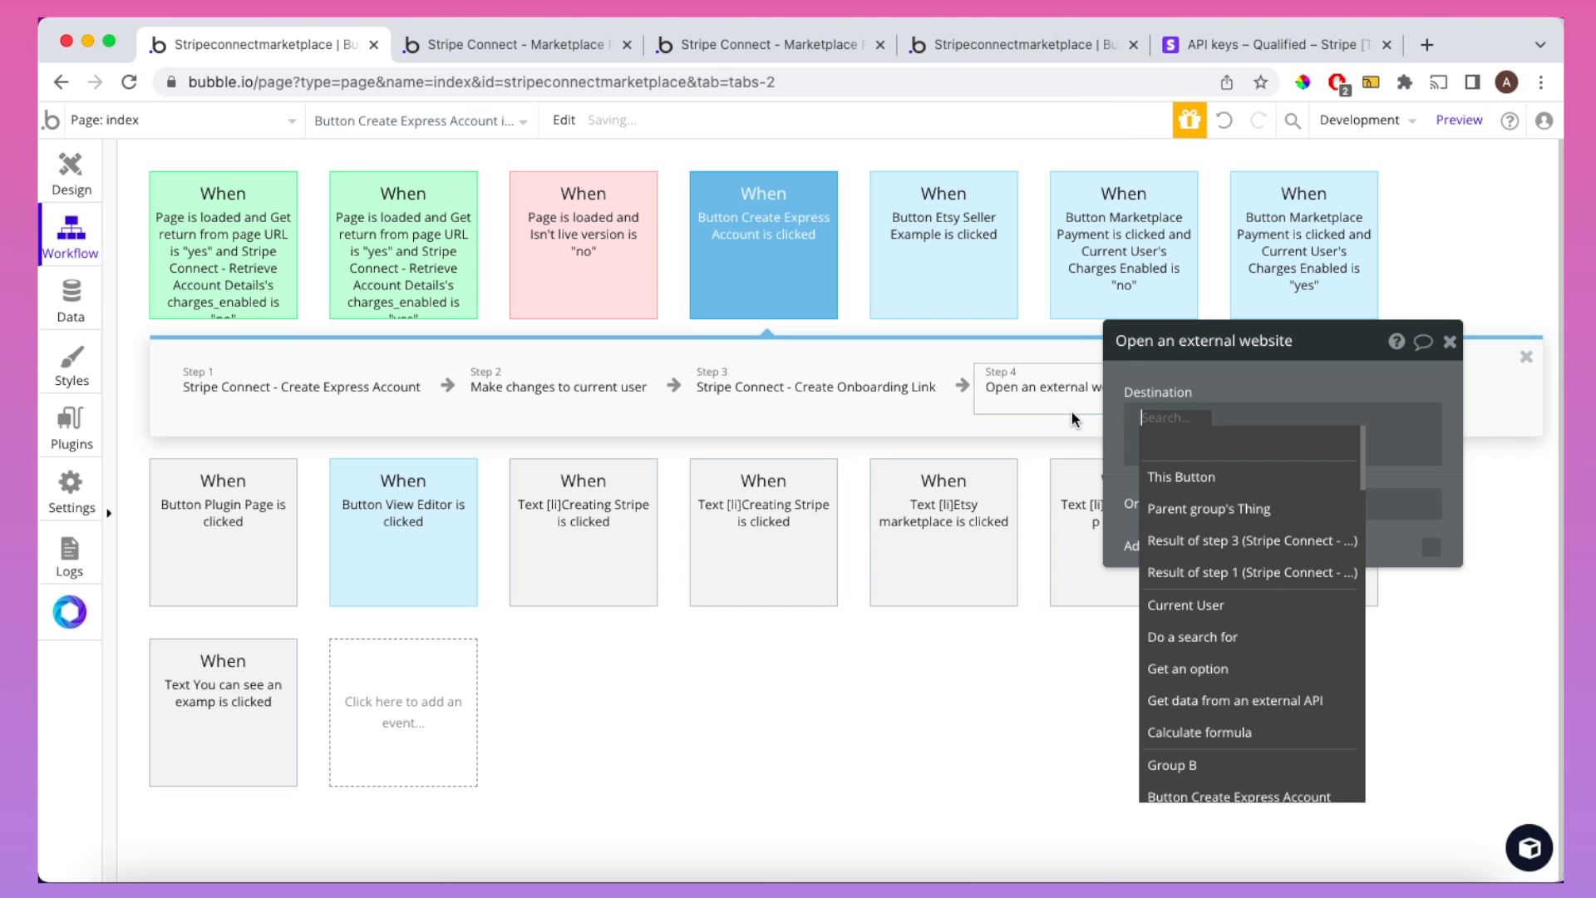
click(1216, 541)
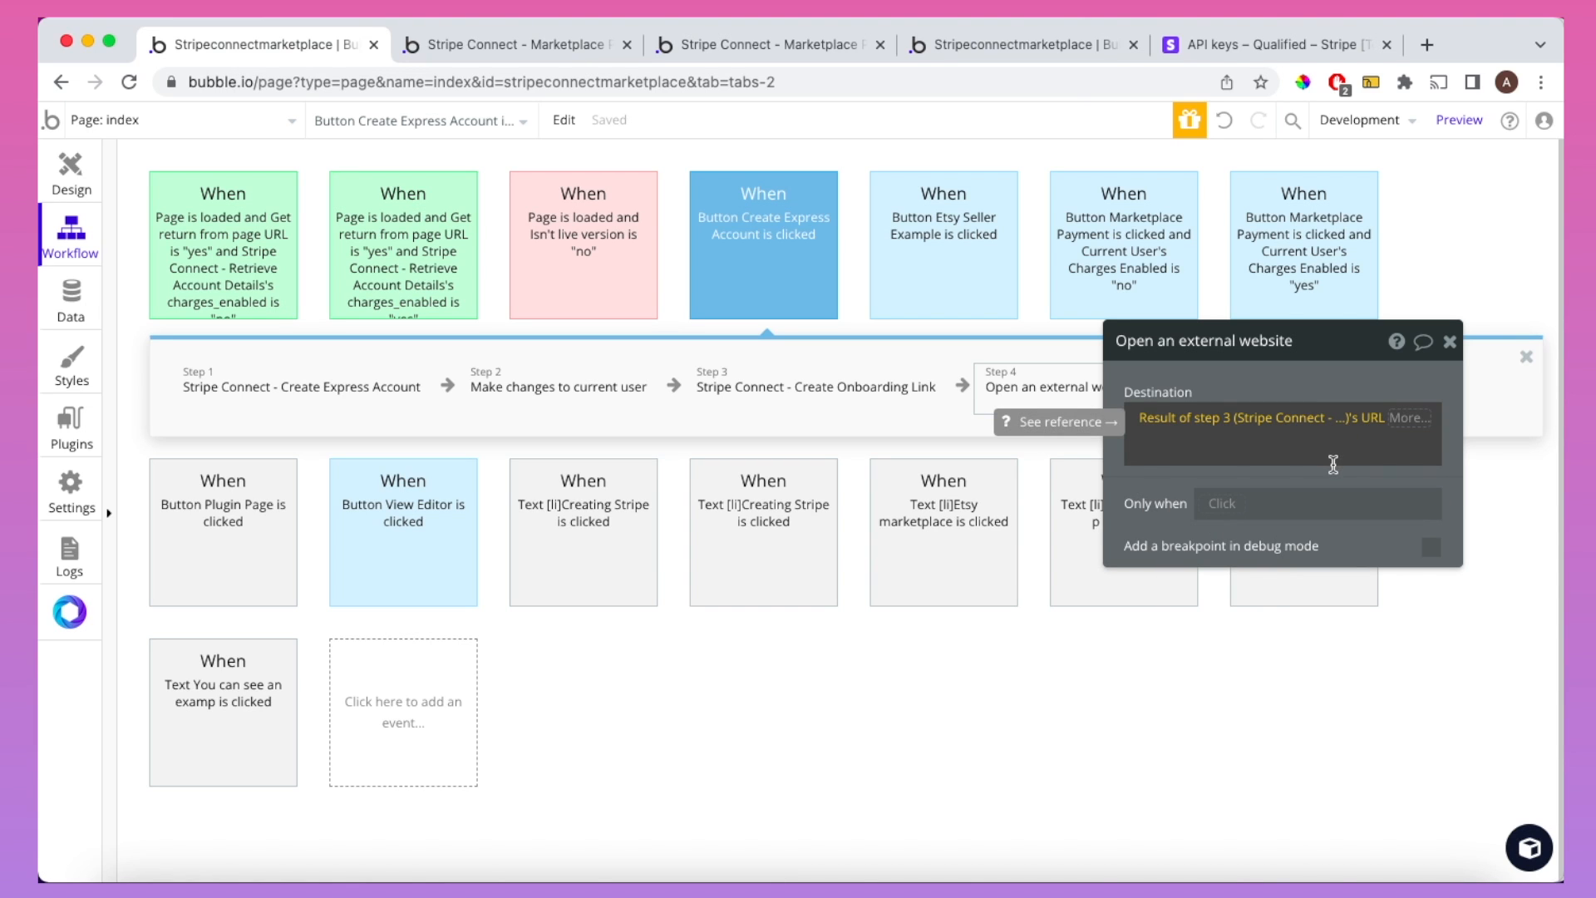
drag(1375, 426, 1451, 403)
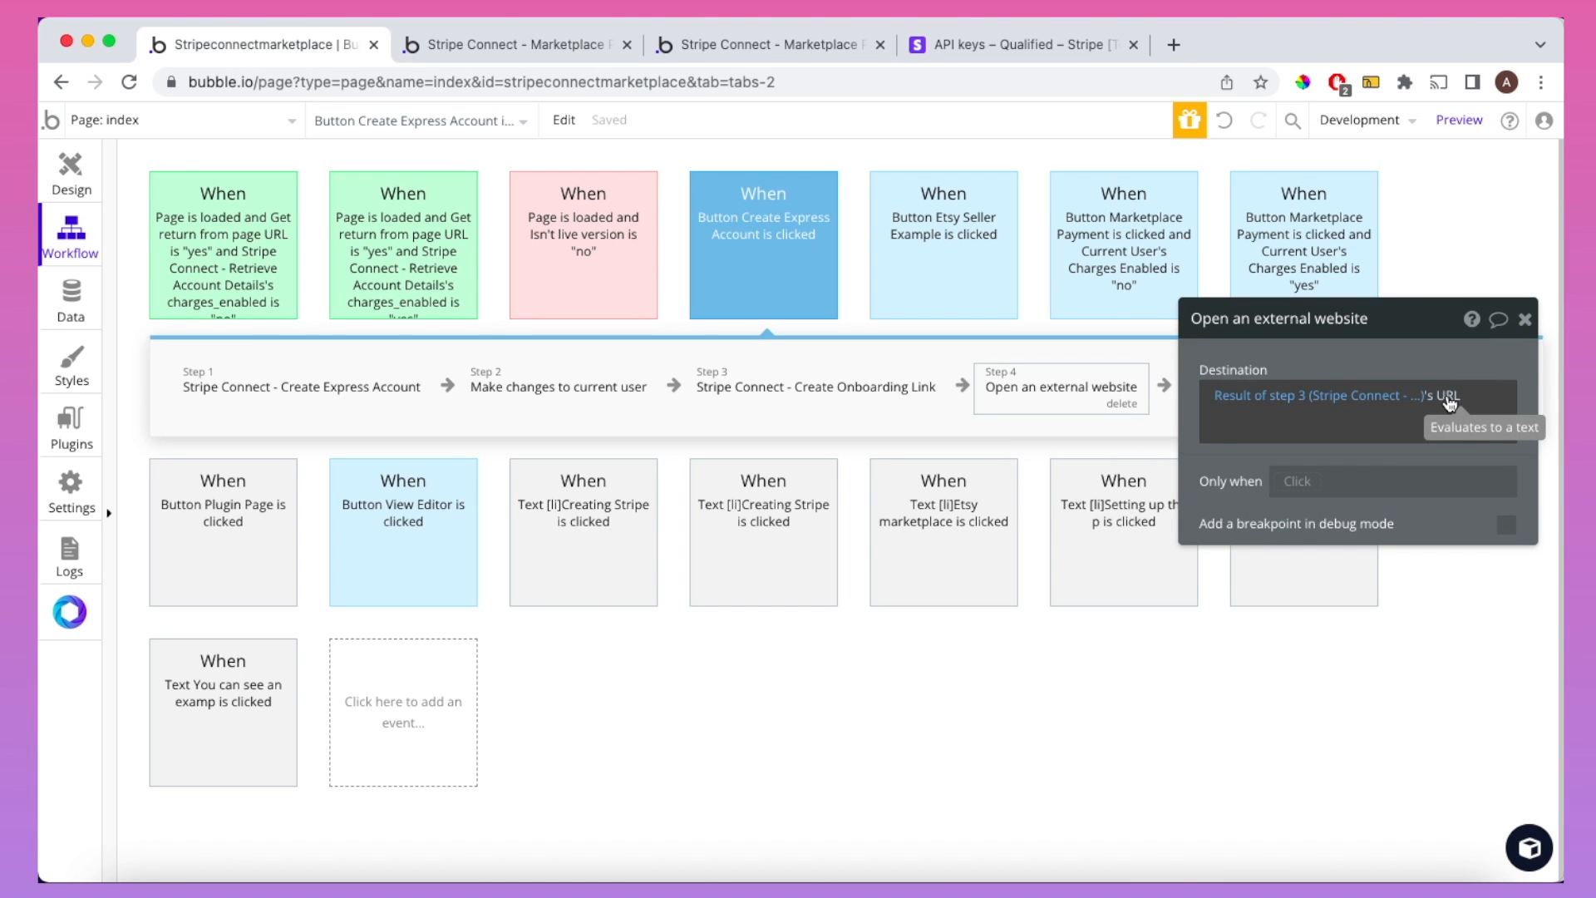
click(794, 46)
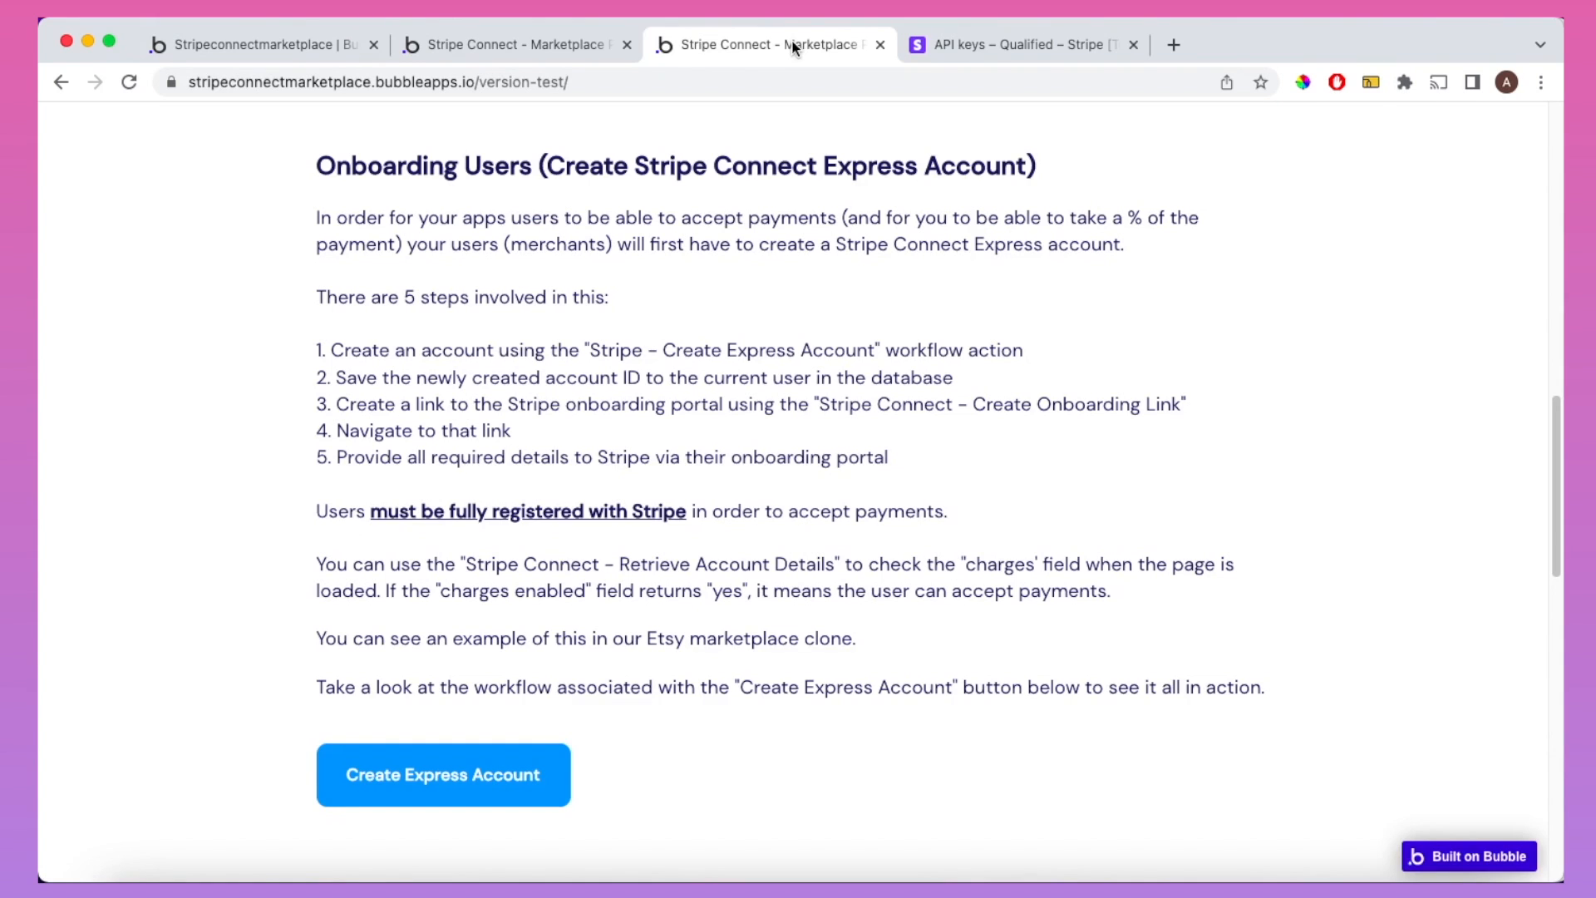
Step: Start Express account creation and verify using an IE test phone number and test code
click(493, 782)
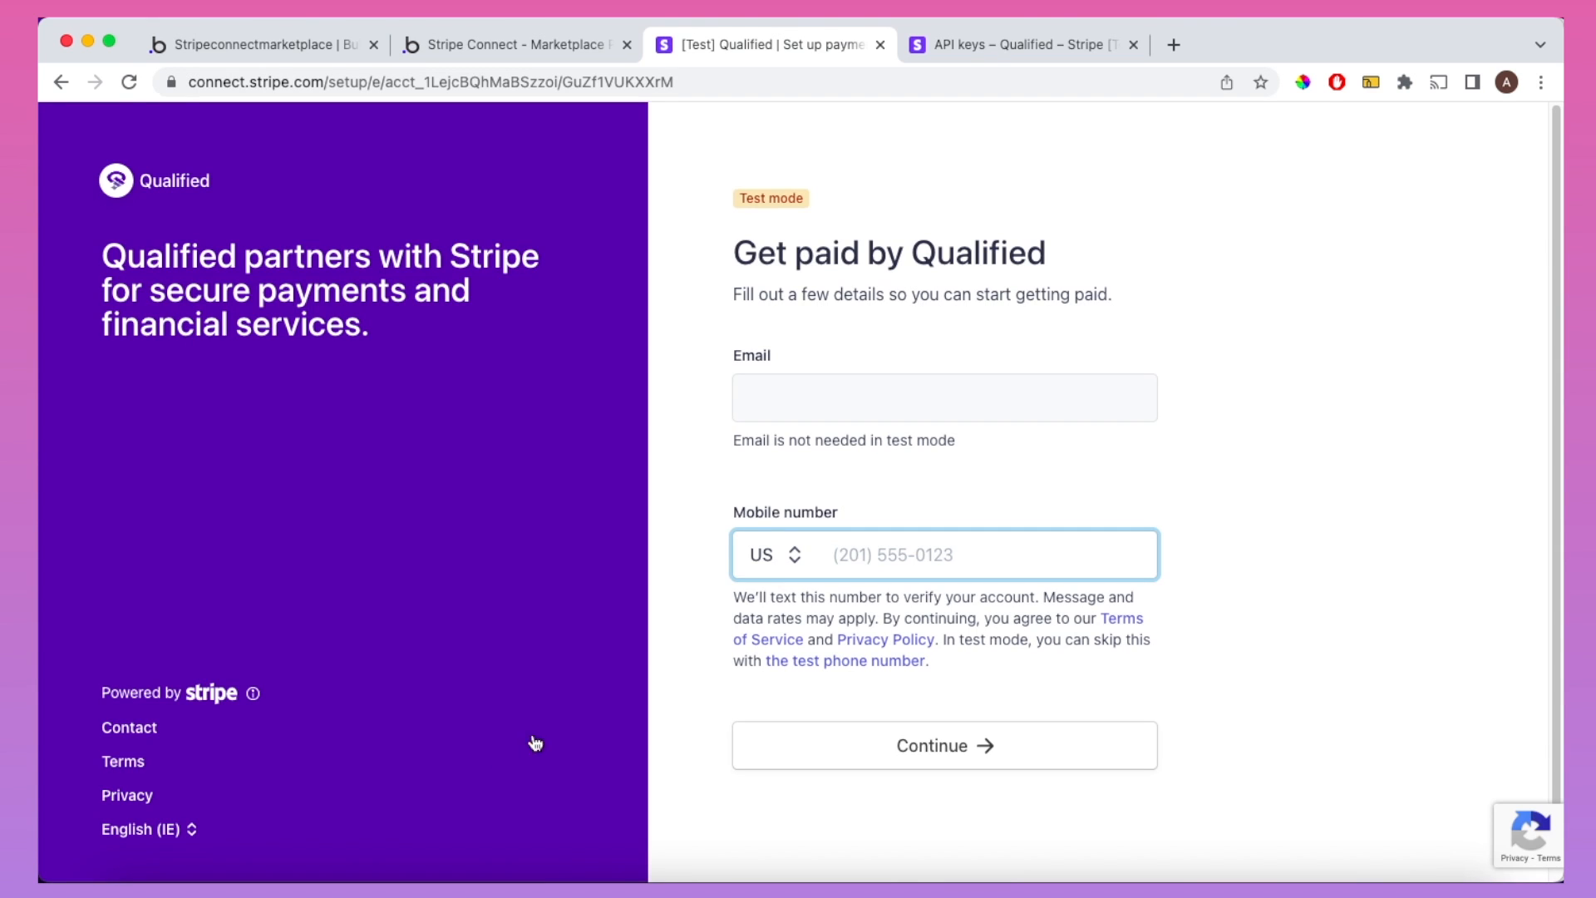
click(787, 569)
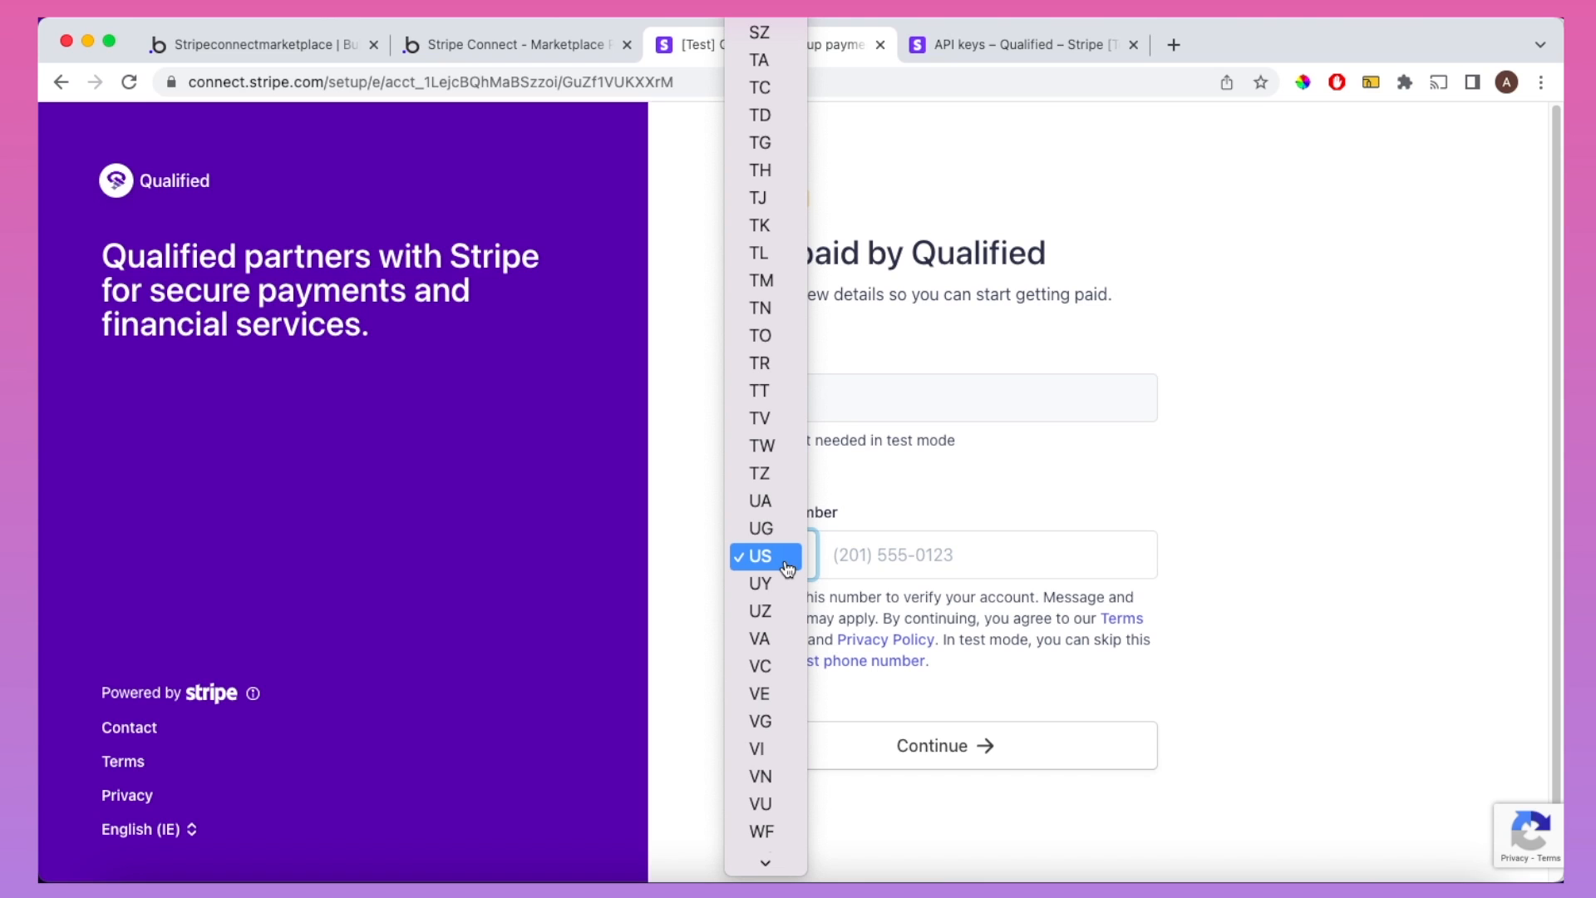
text(ie)
key(Return)
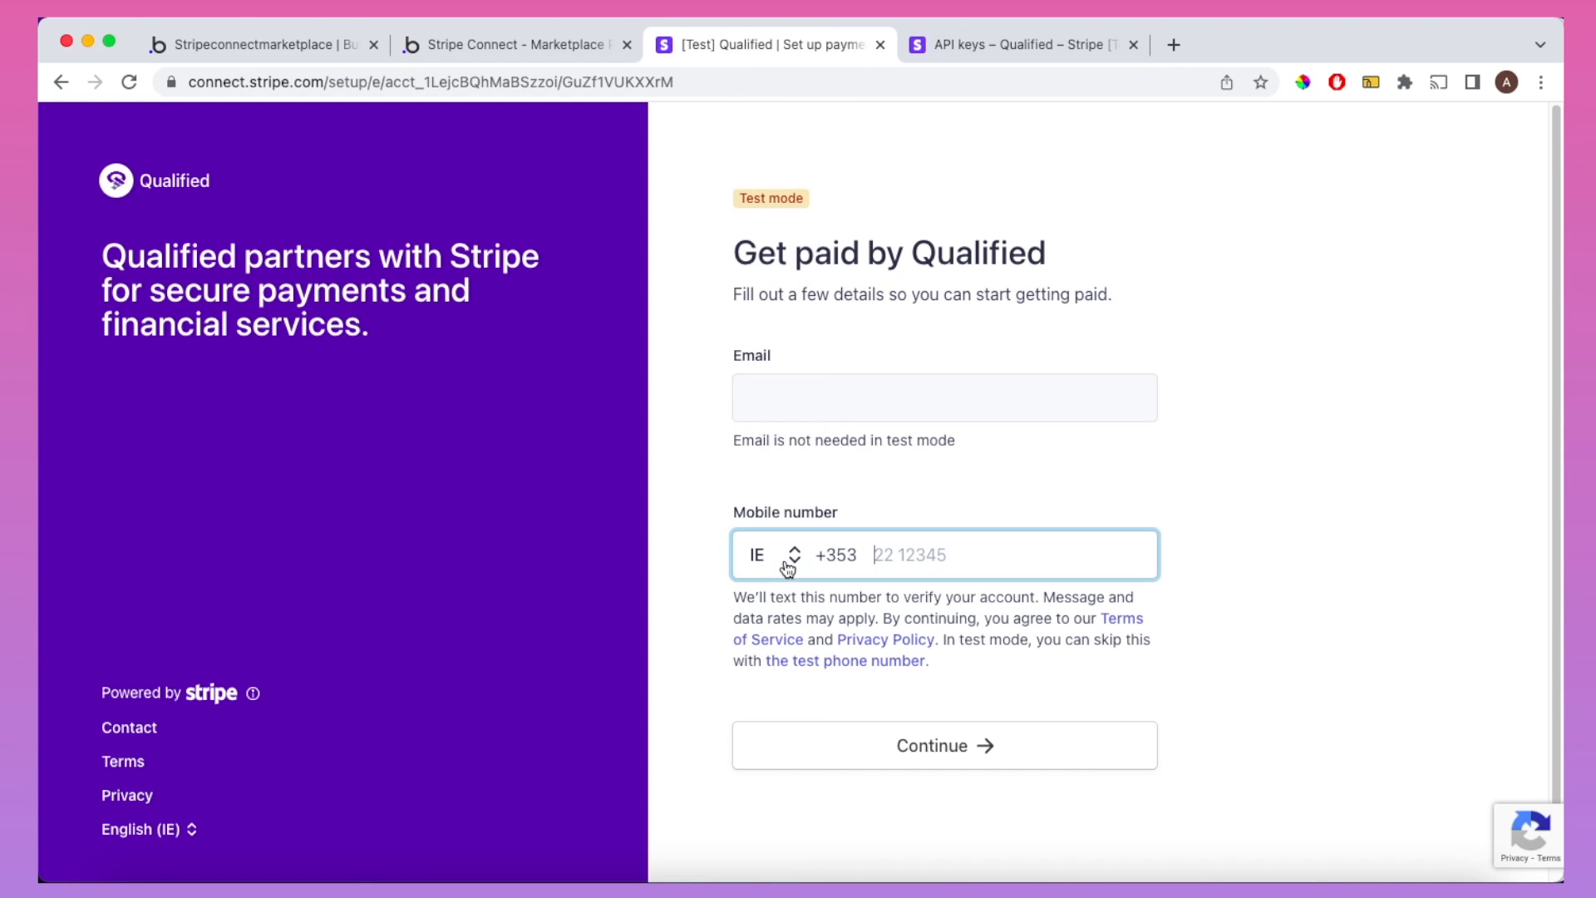
click(861, 662)
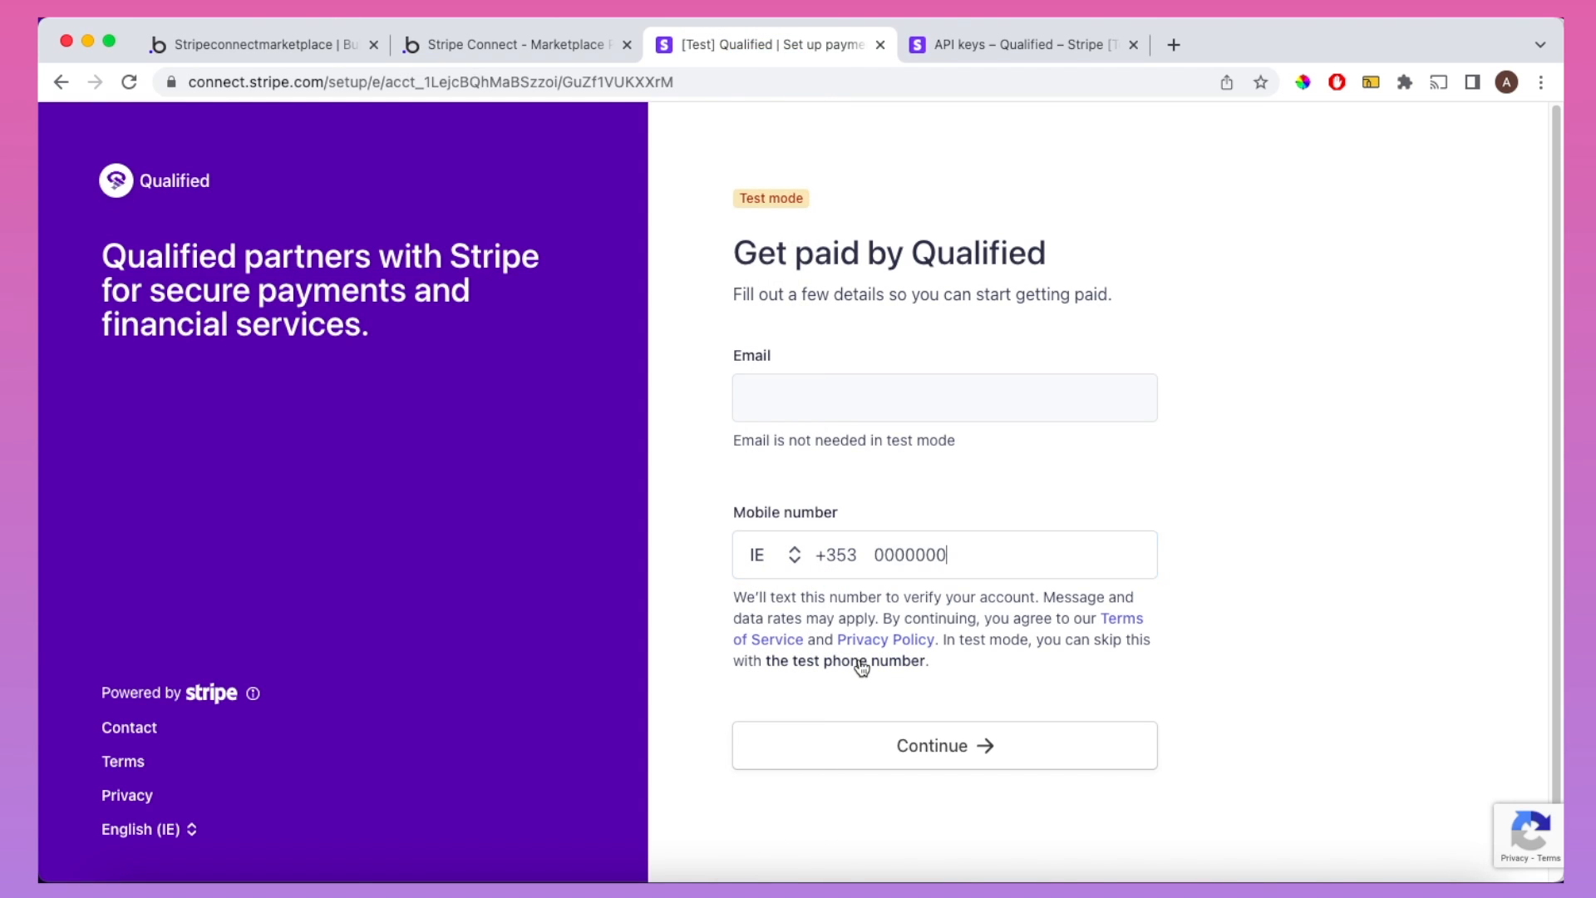
click(922, 746)
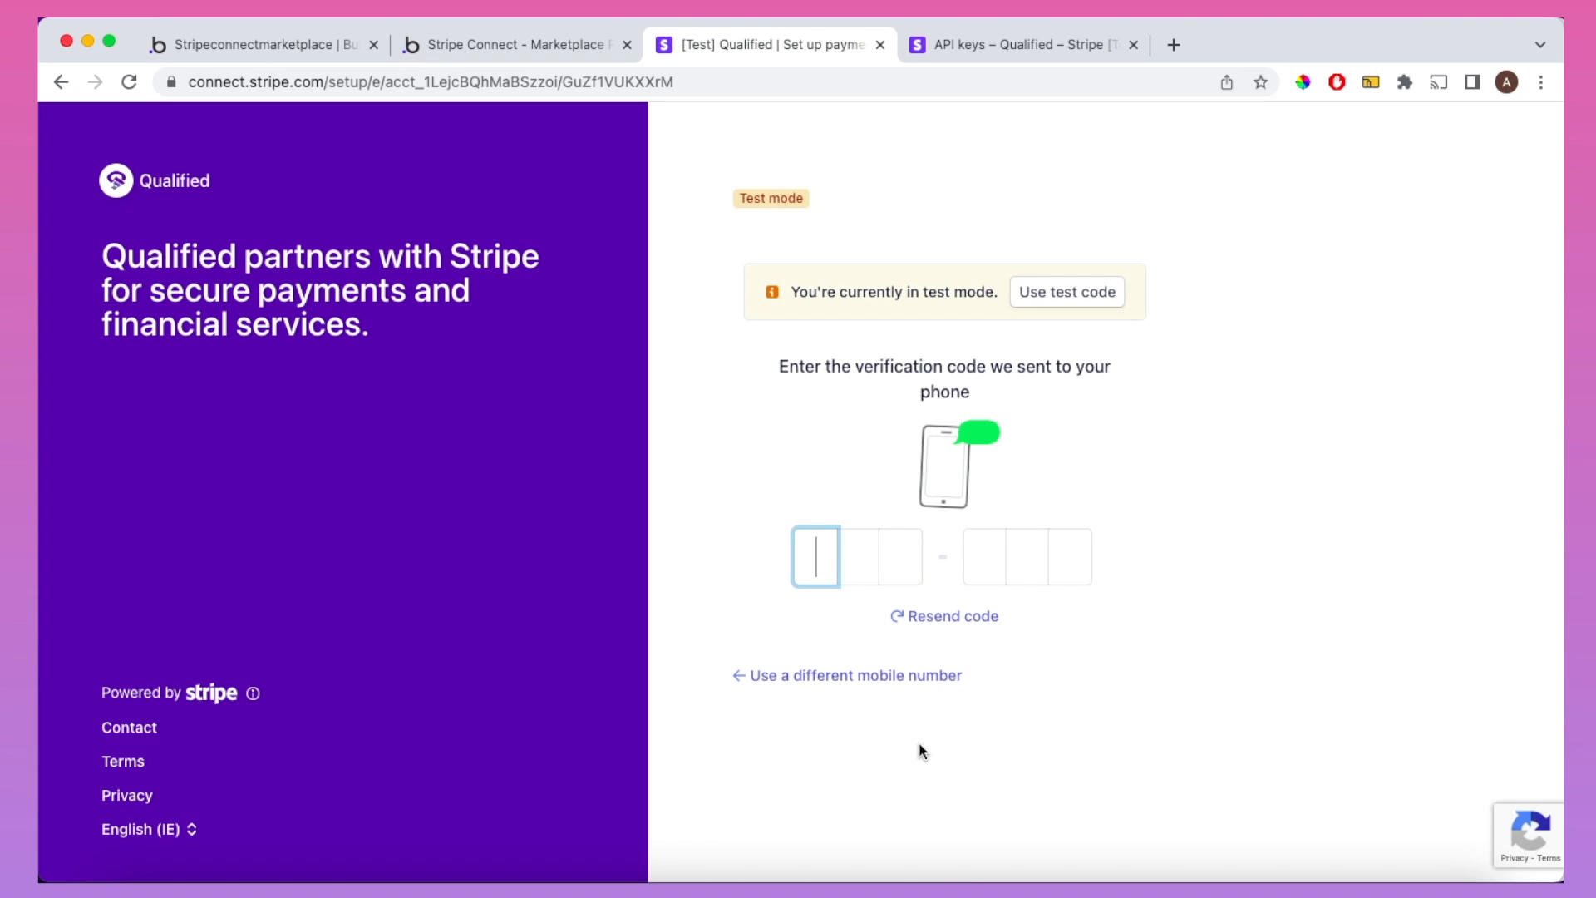
click(1057, 306)
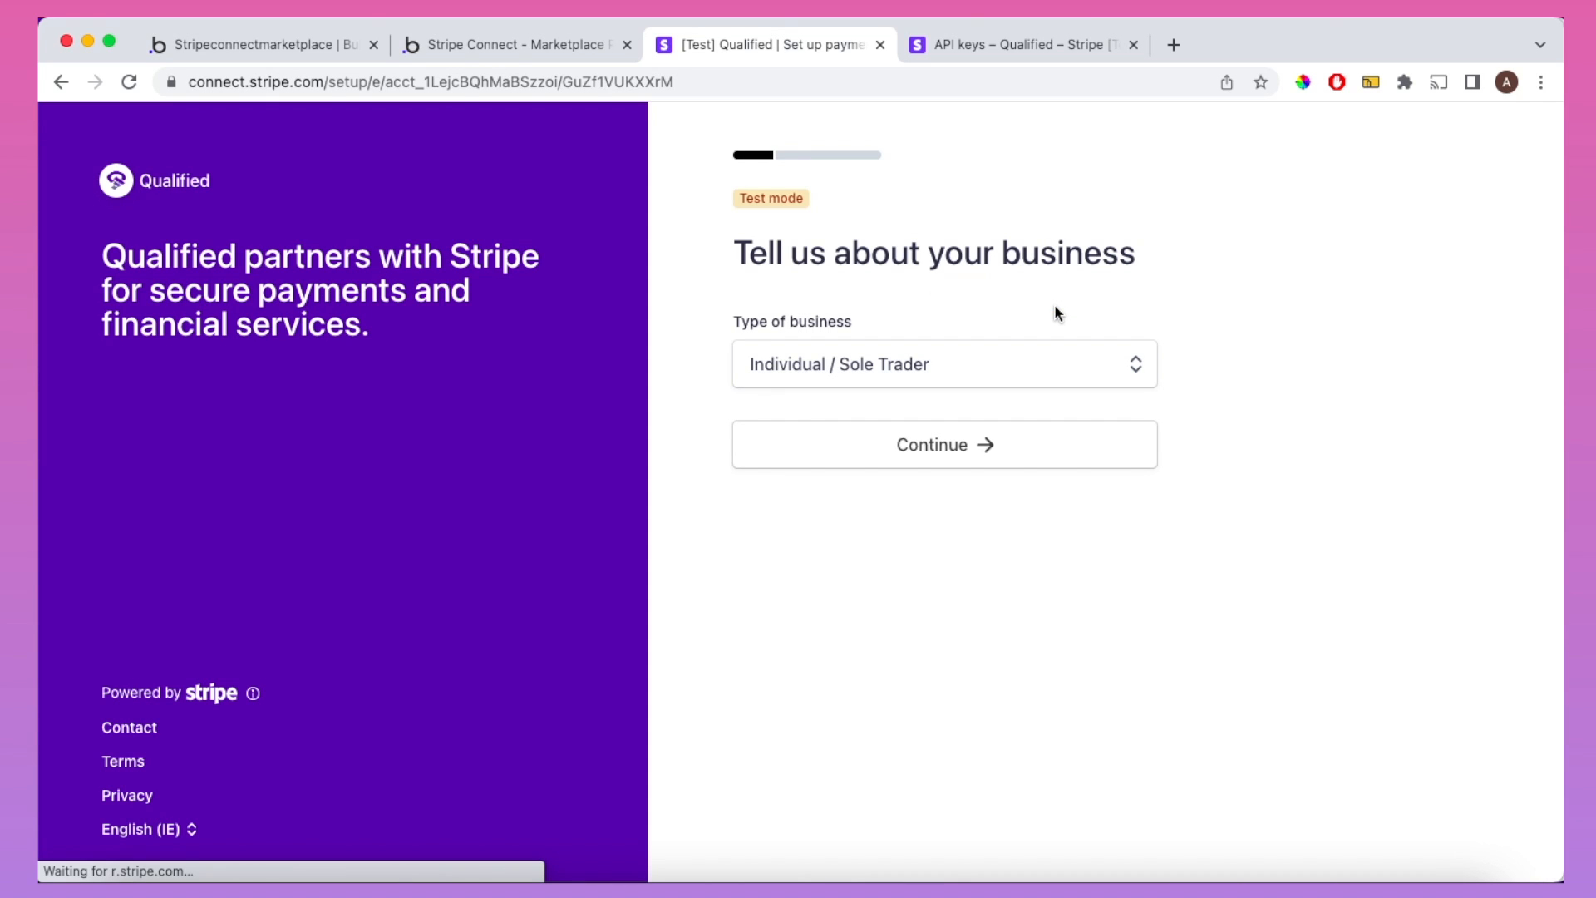
Step: Keep Individual / Sole Trader as the business type and continue
click(1048, 363)
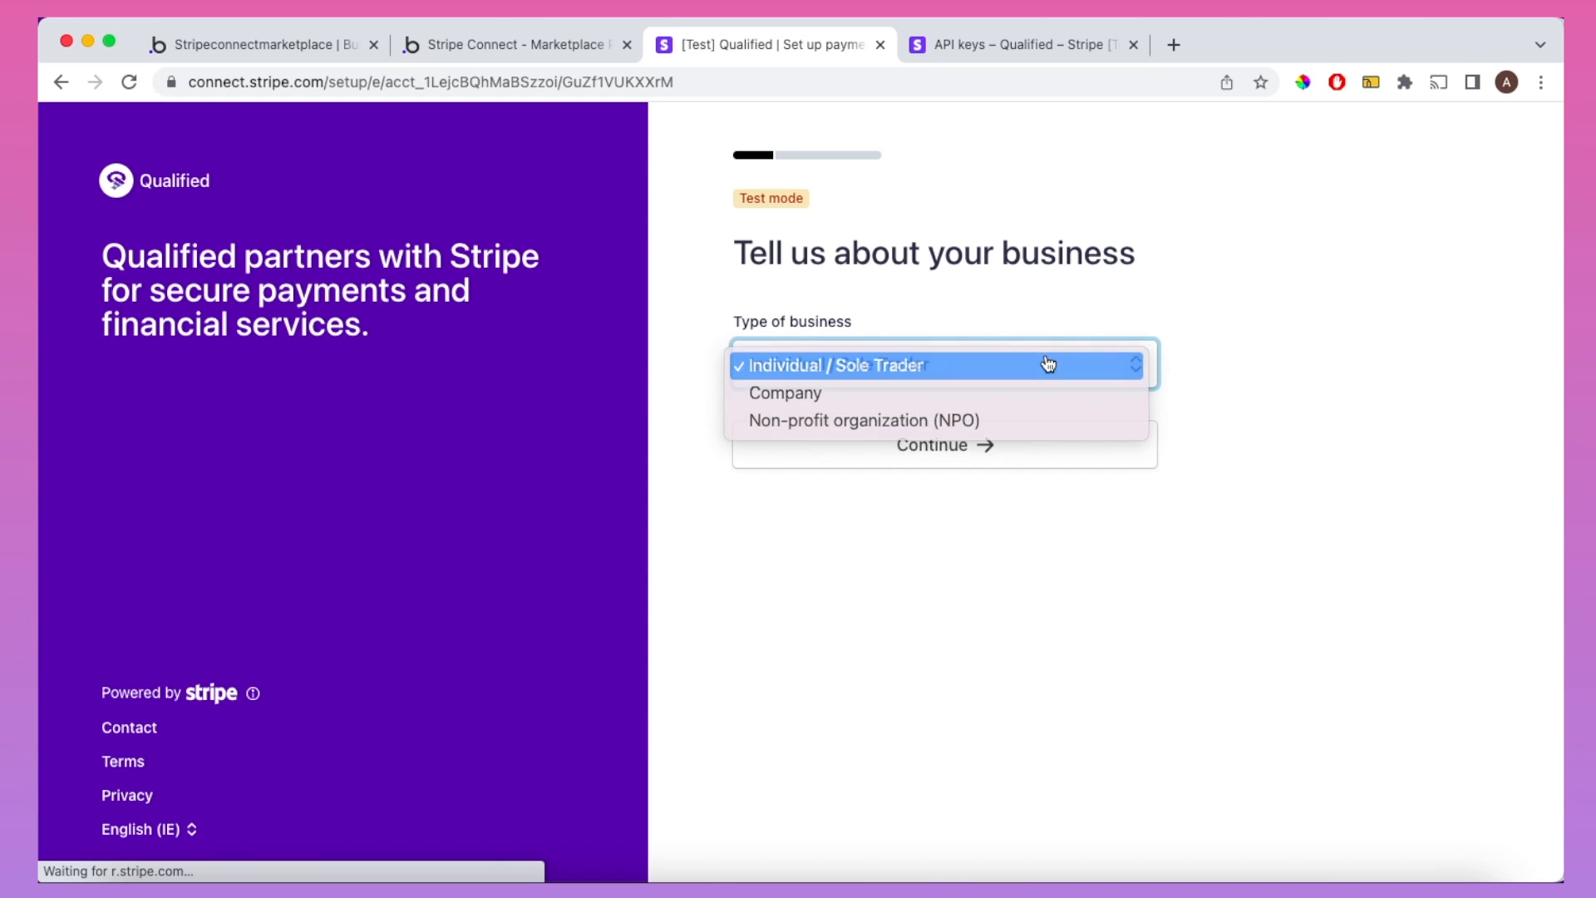
click(1047, 363)
click(956, 447)
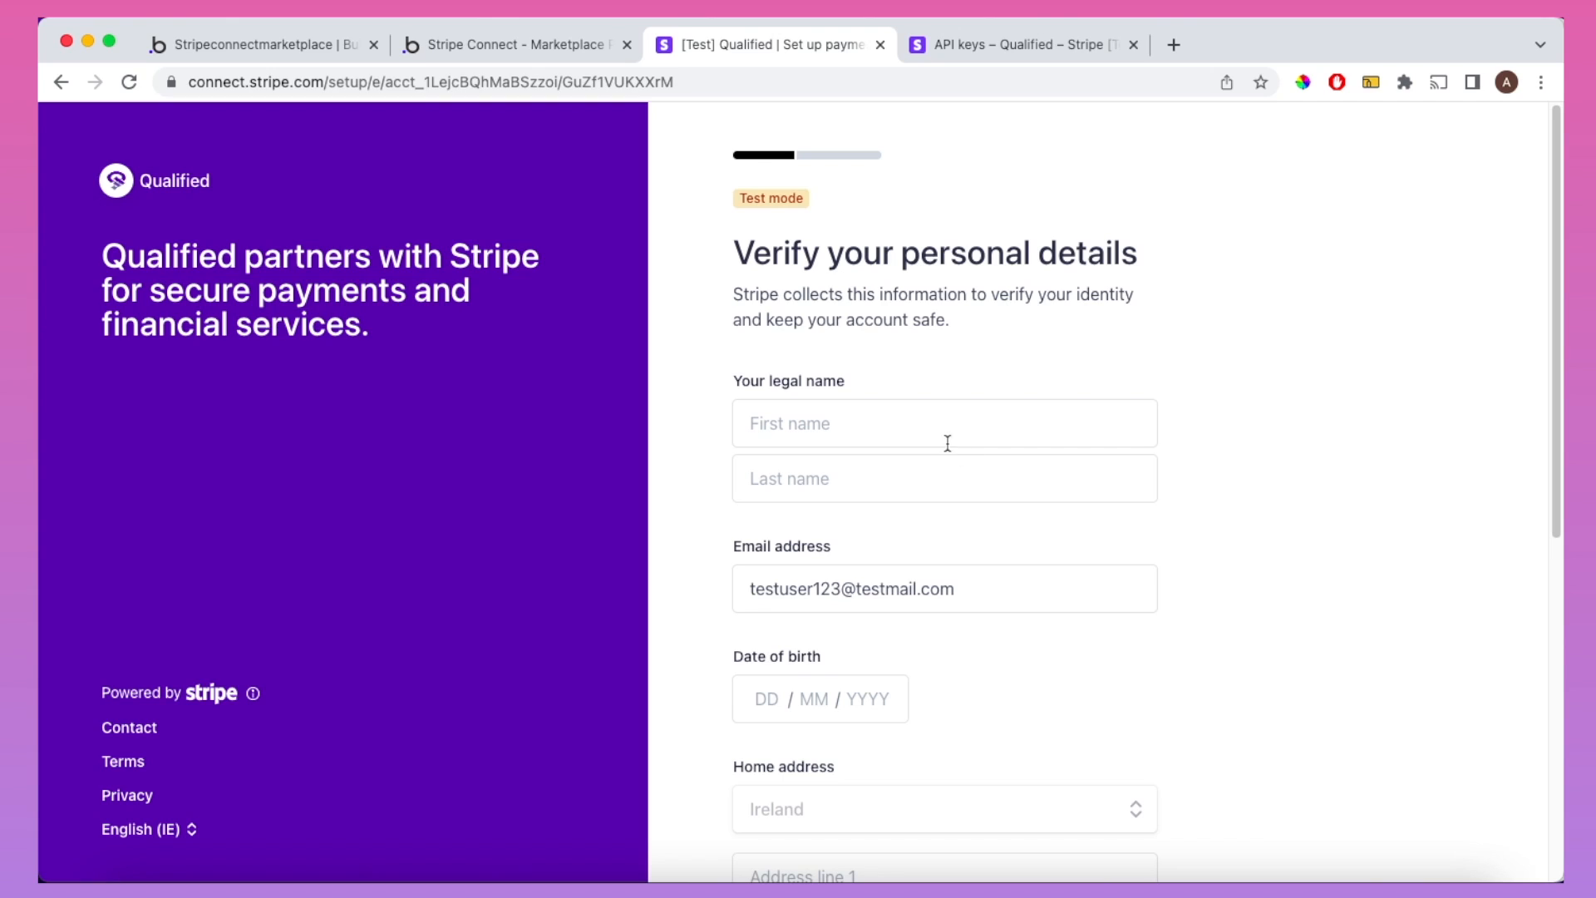
Step: Fill in the personal details: legal first and last name, date of birth and phone number
click(926, 429)
text(John)
key(Tab)
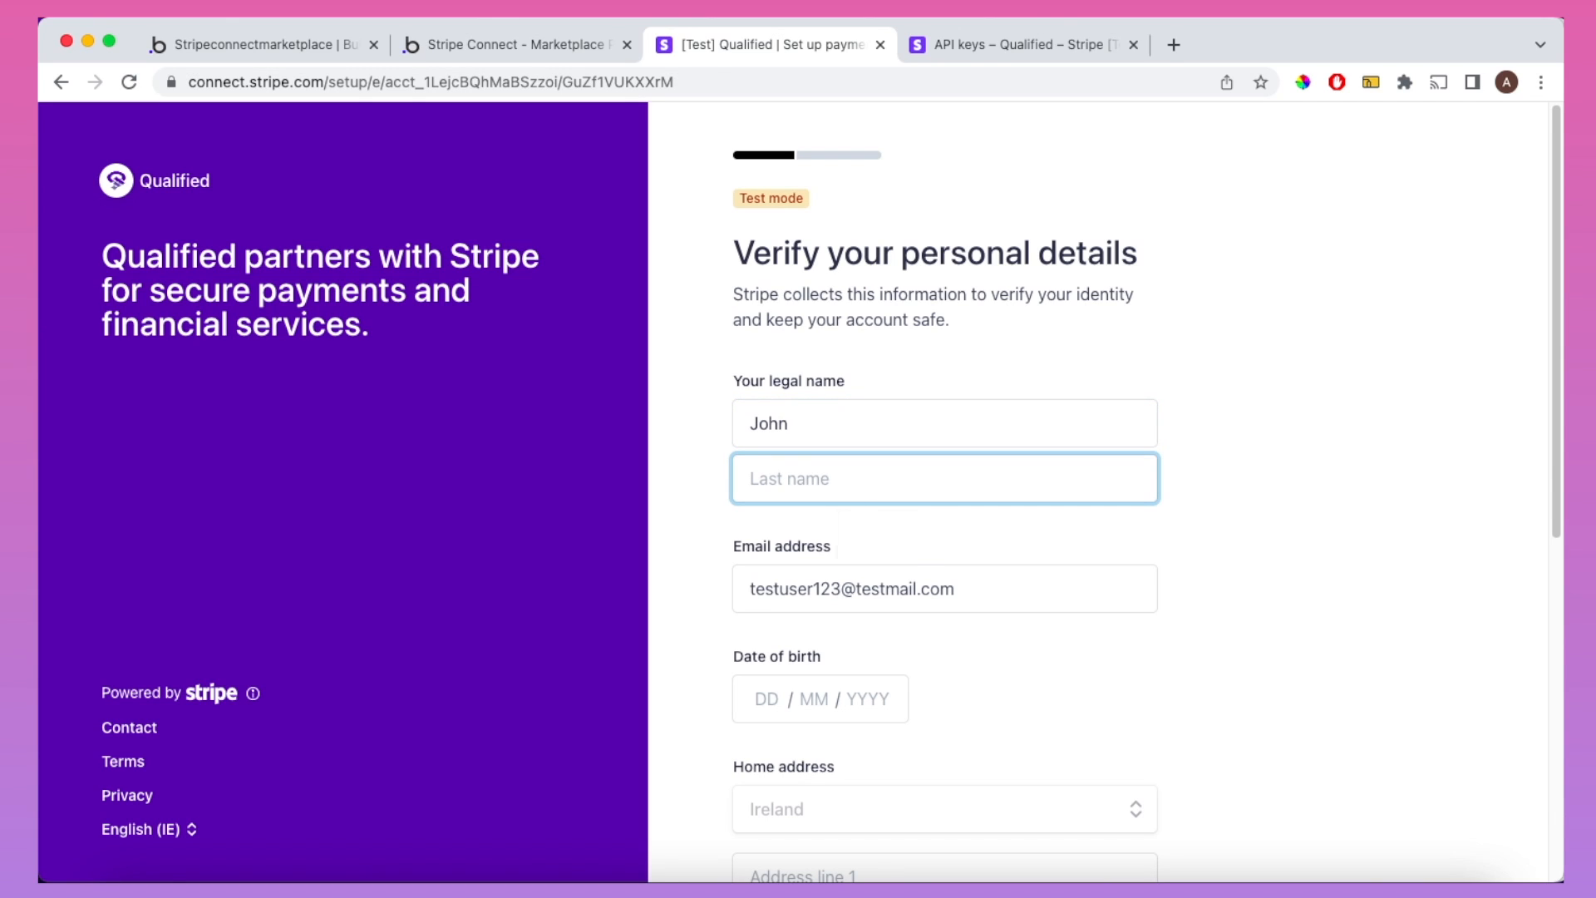
text(Bloggs)
click(769, 699)
text(01011)
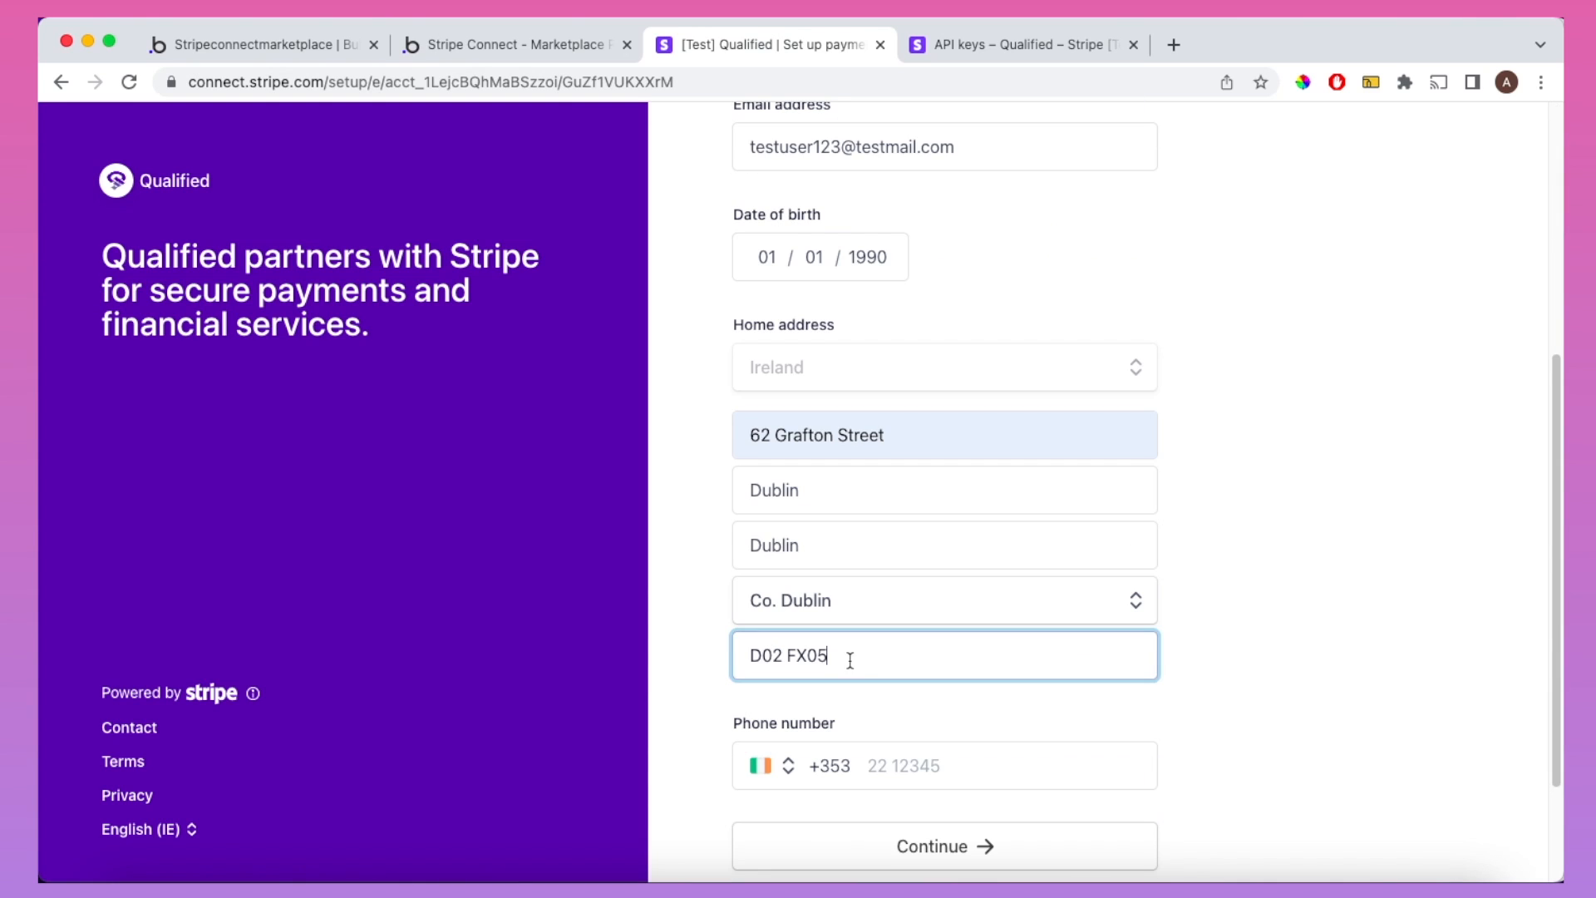
click(778, 697)
scroll(778, 697, down, 2)
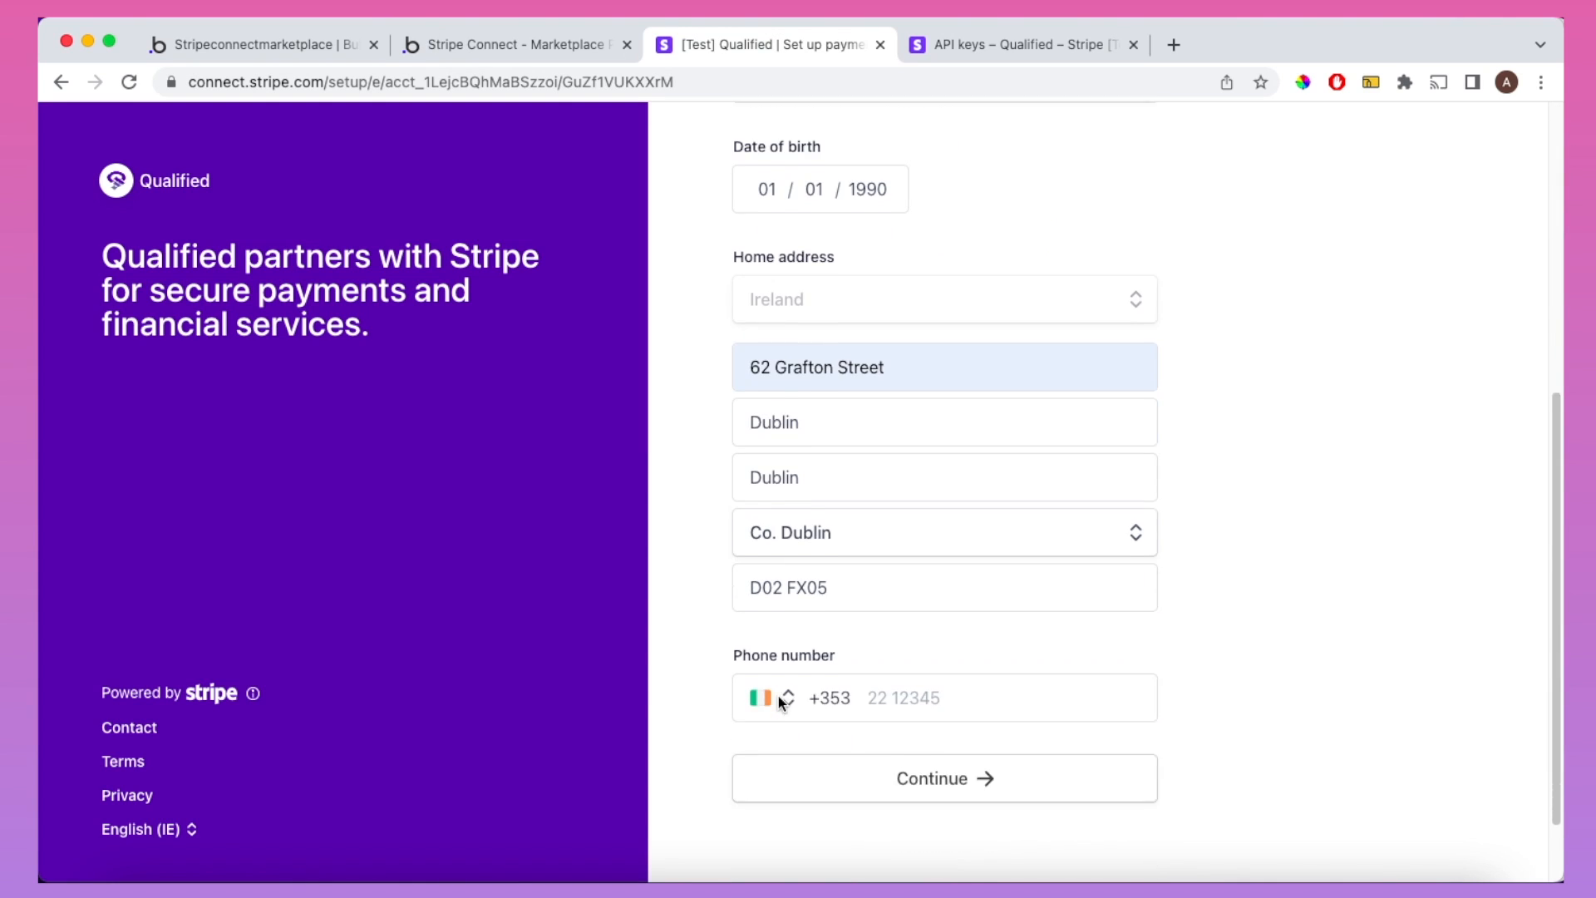
click(865, 681)
text(0000000)
click(1242, 689)
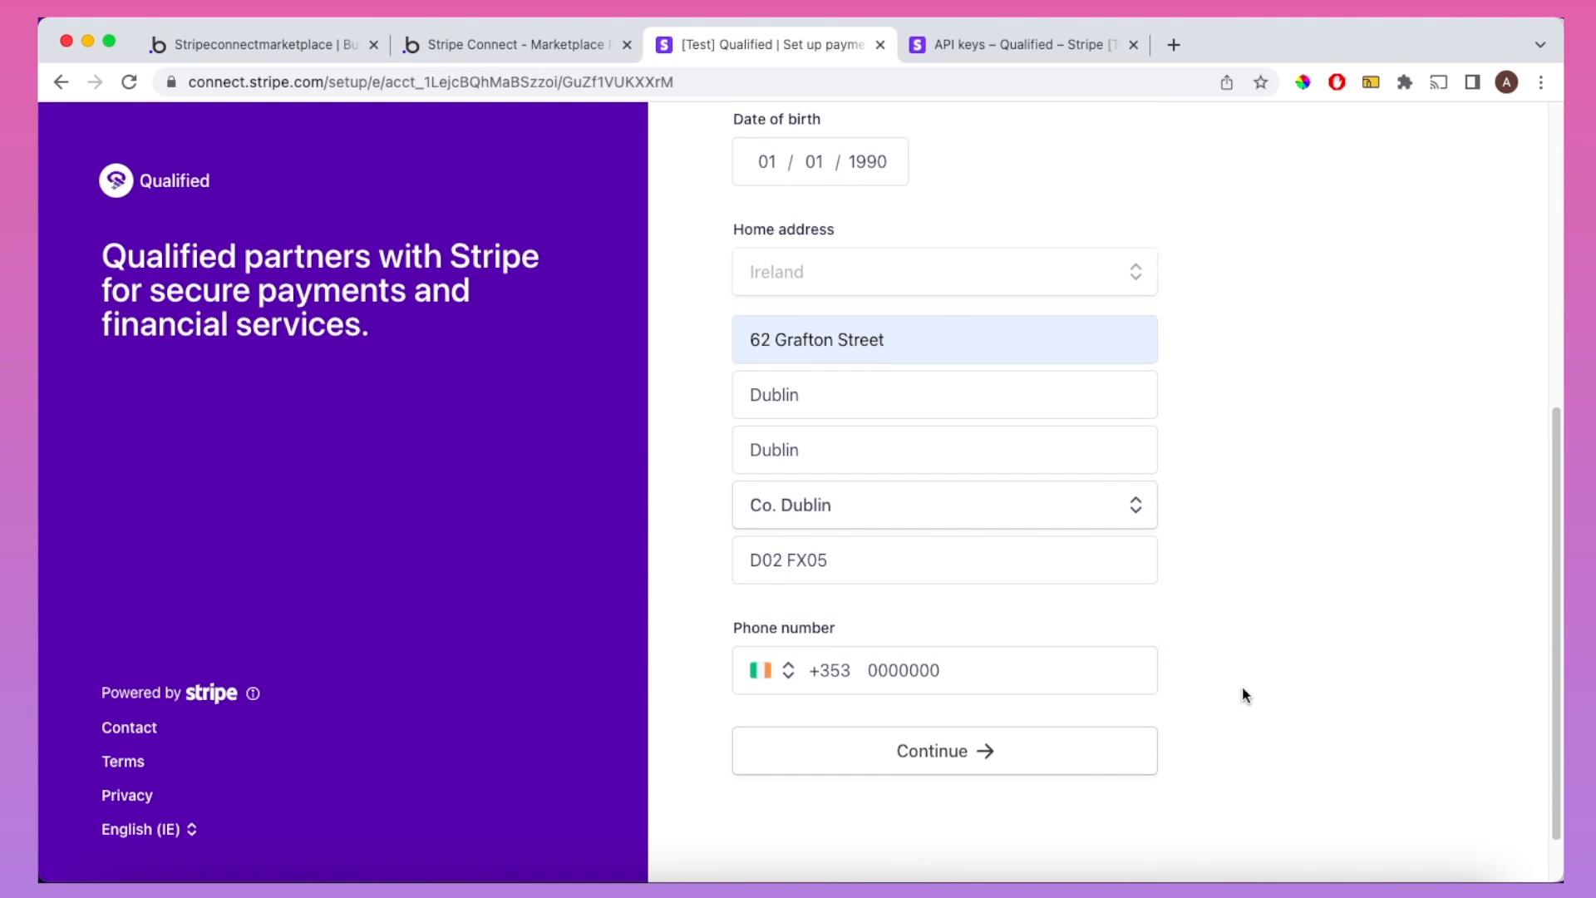
click(945, 753)
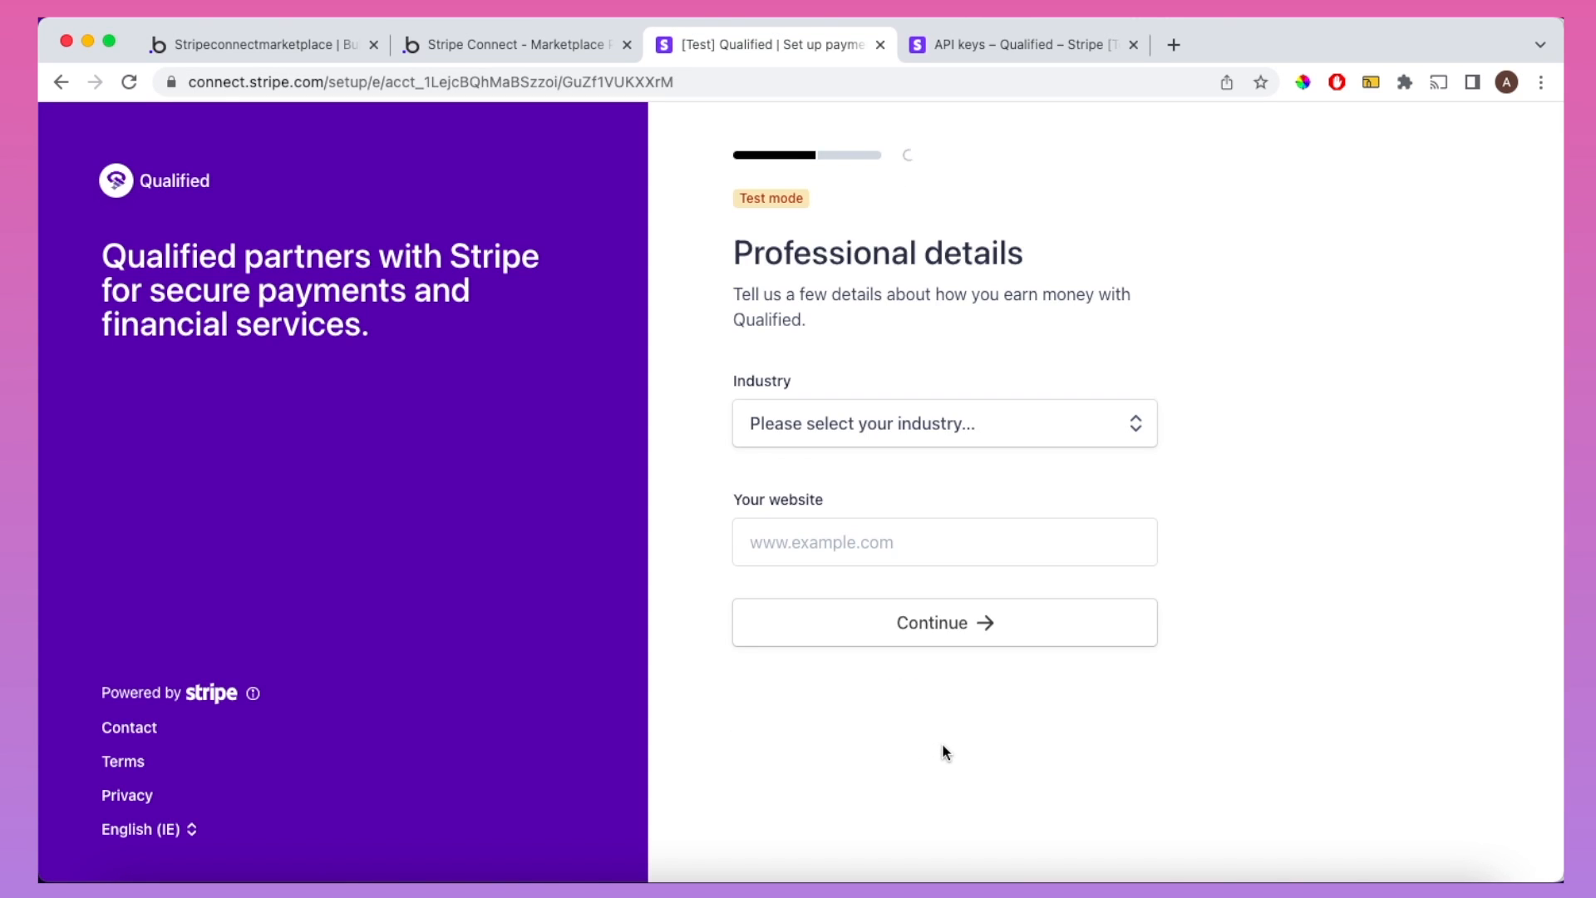
click(926, 448)
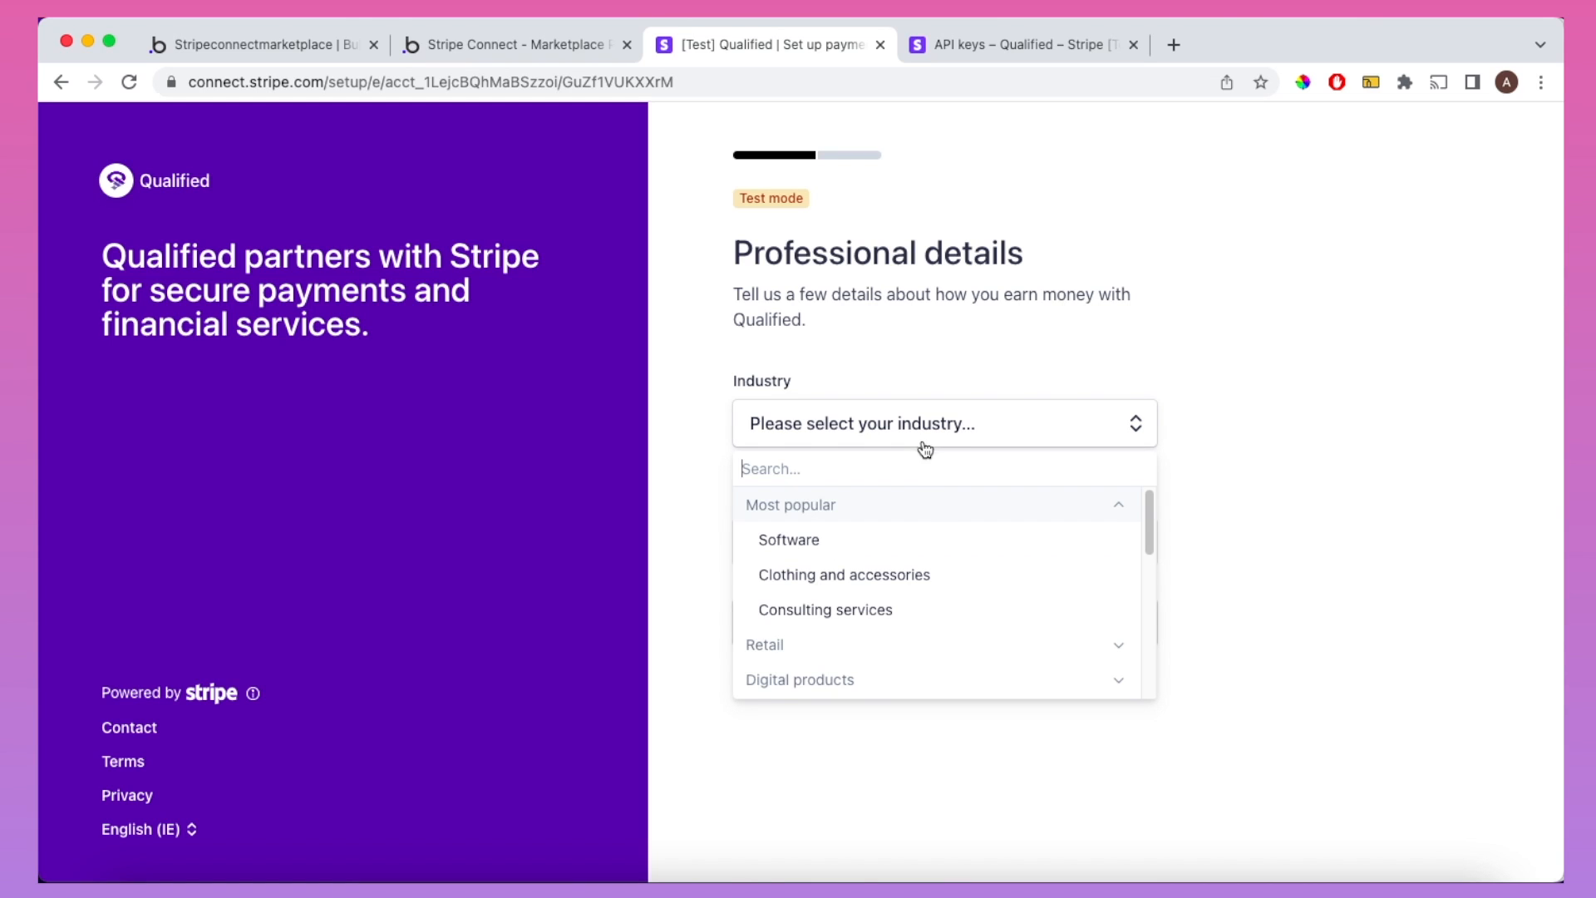
click(918, 538)
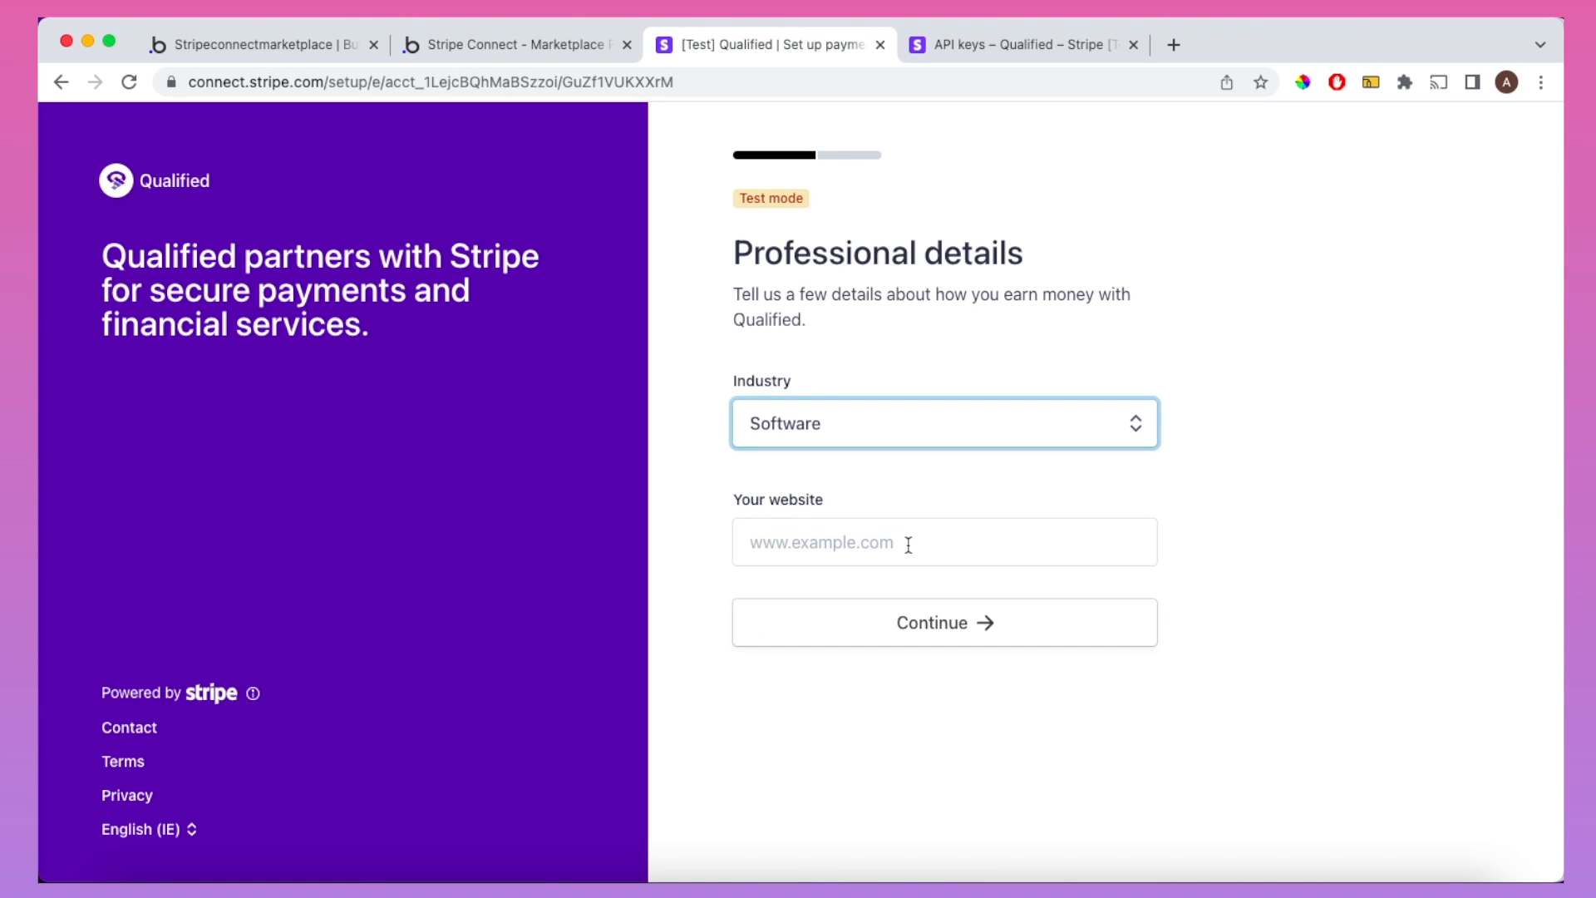
click(909, 545)
text(www.cranfordtech.com)
click(900, 584)
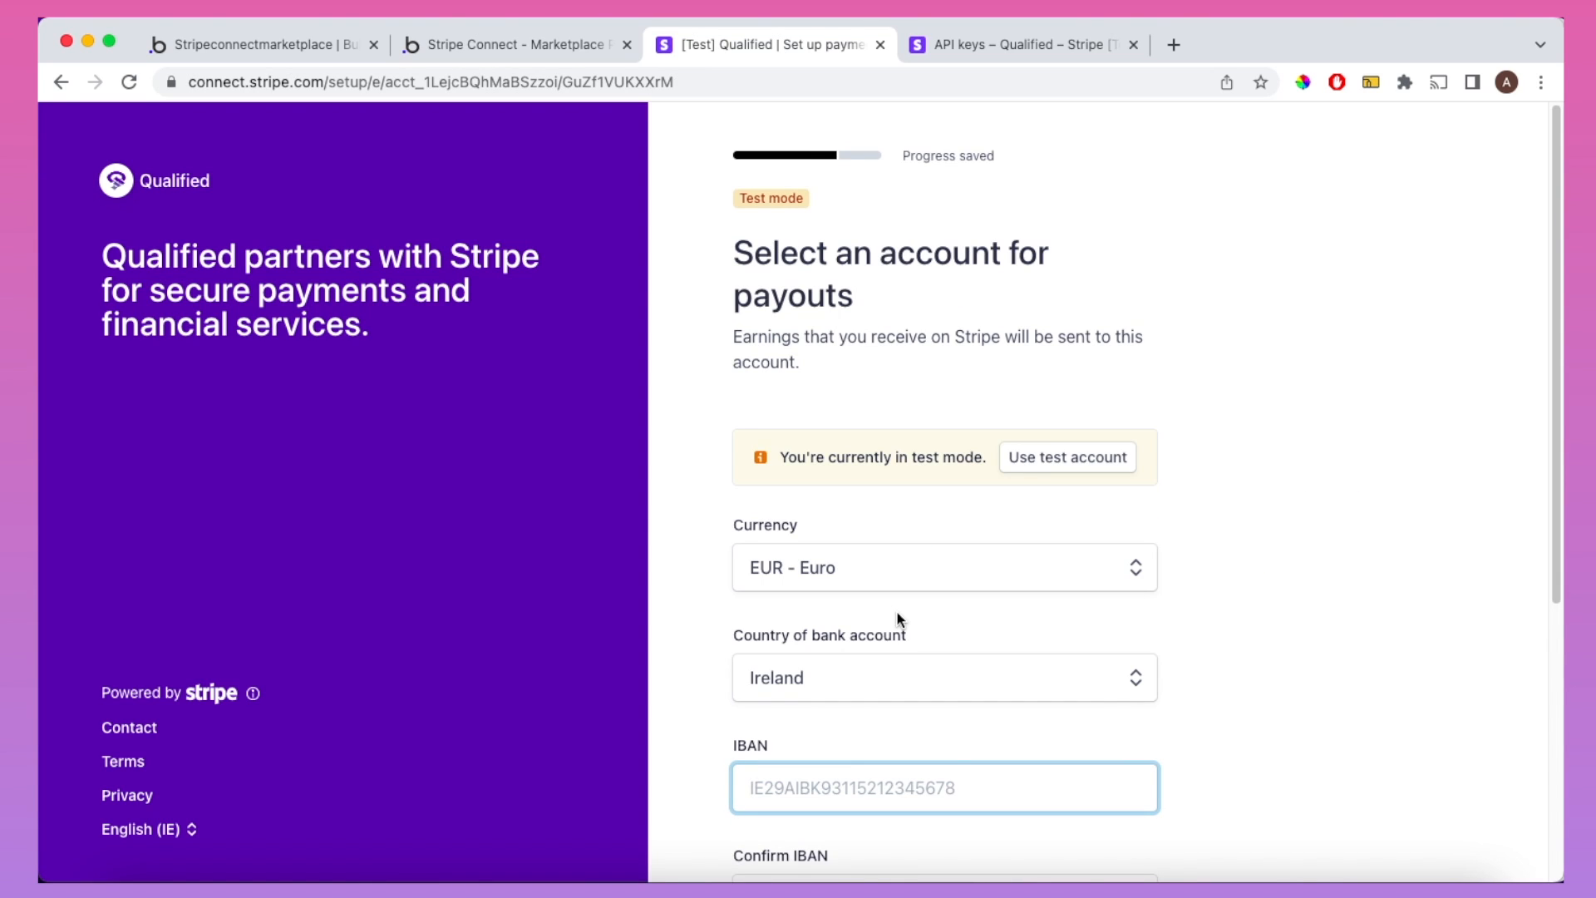
Step: Add the Stripe Test Bank EUR payout account, then open Update on the incomplete Personal details
scroll(897, 613, down, 3)
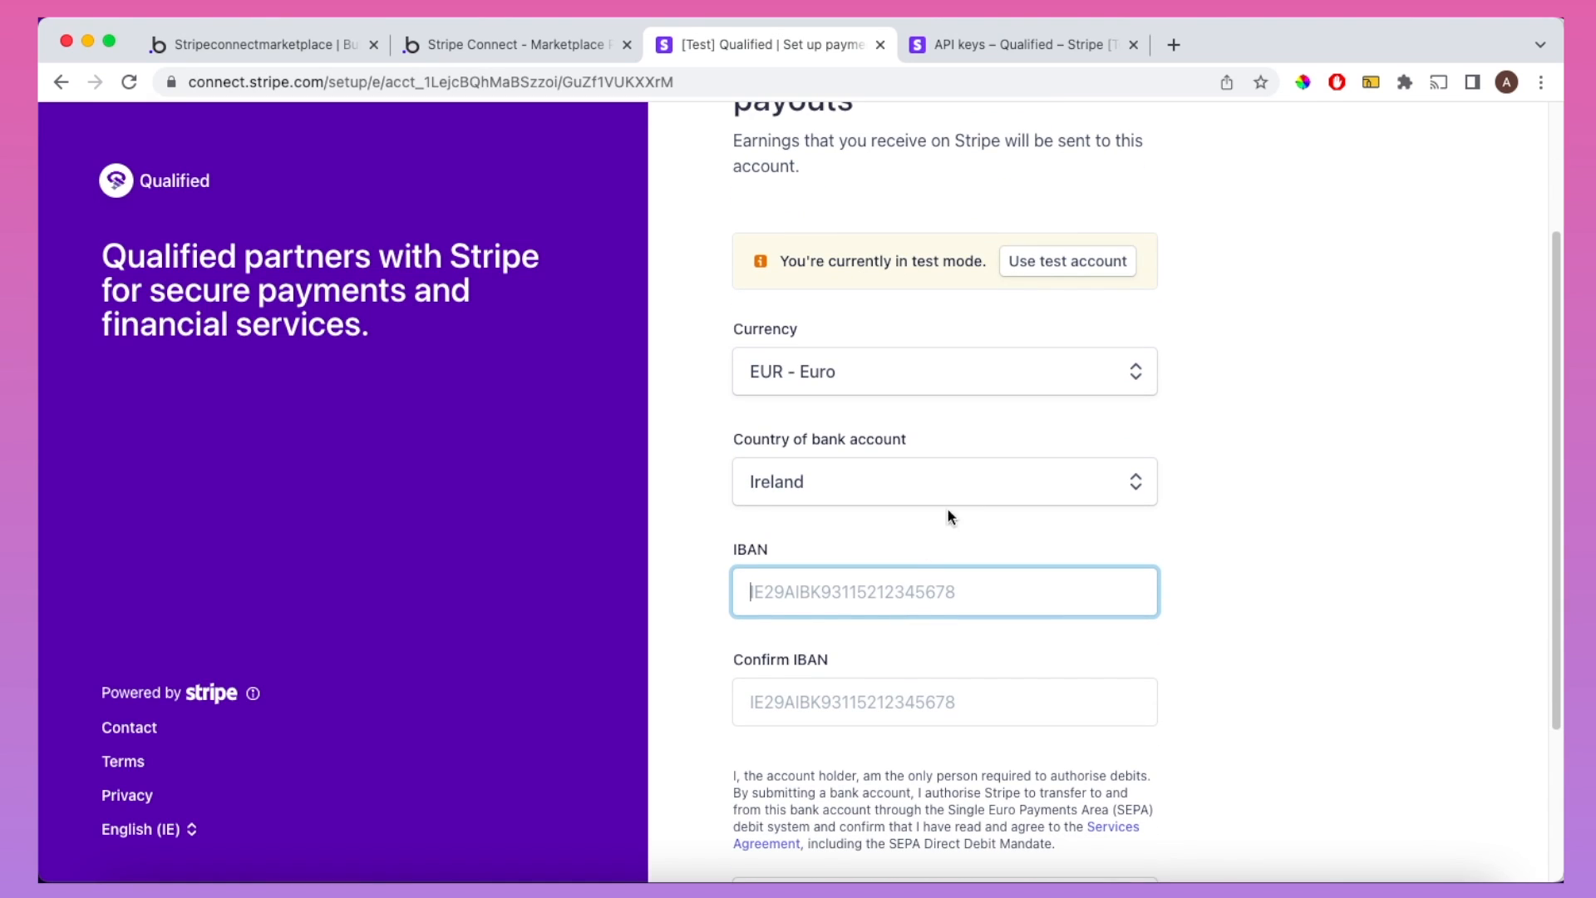
click(1039, 264)
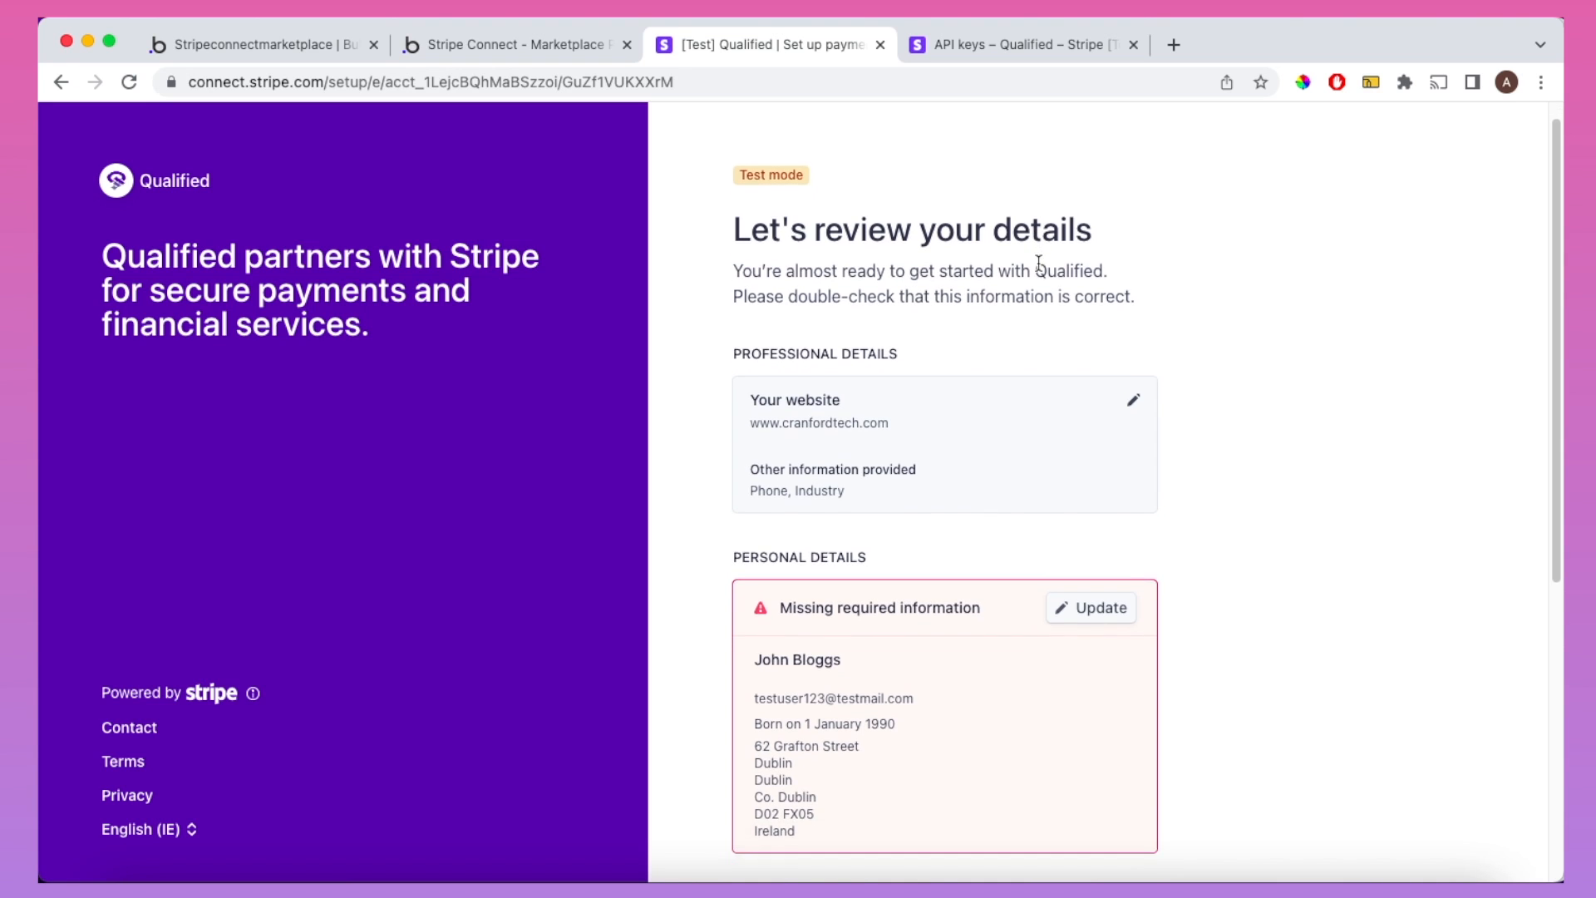
scroll(1038, 264, down, 5)
scroll(1038, 264, down, 3)
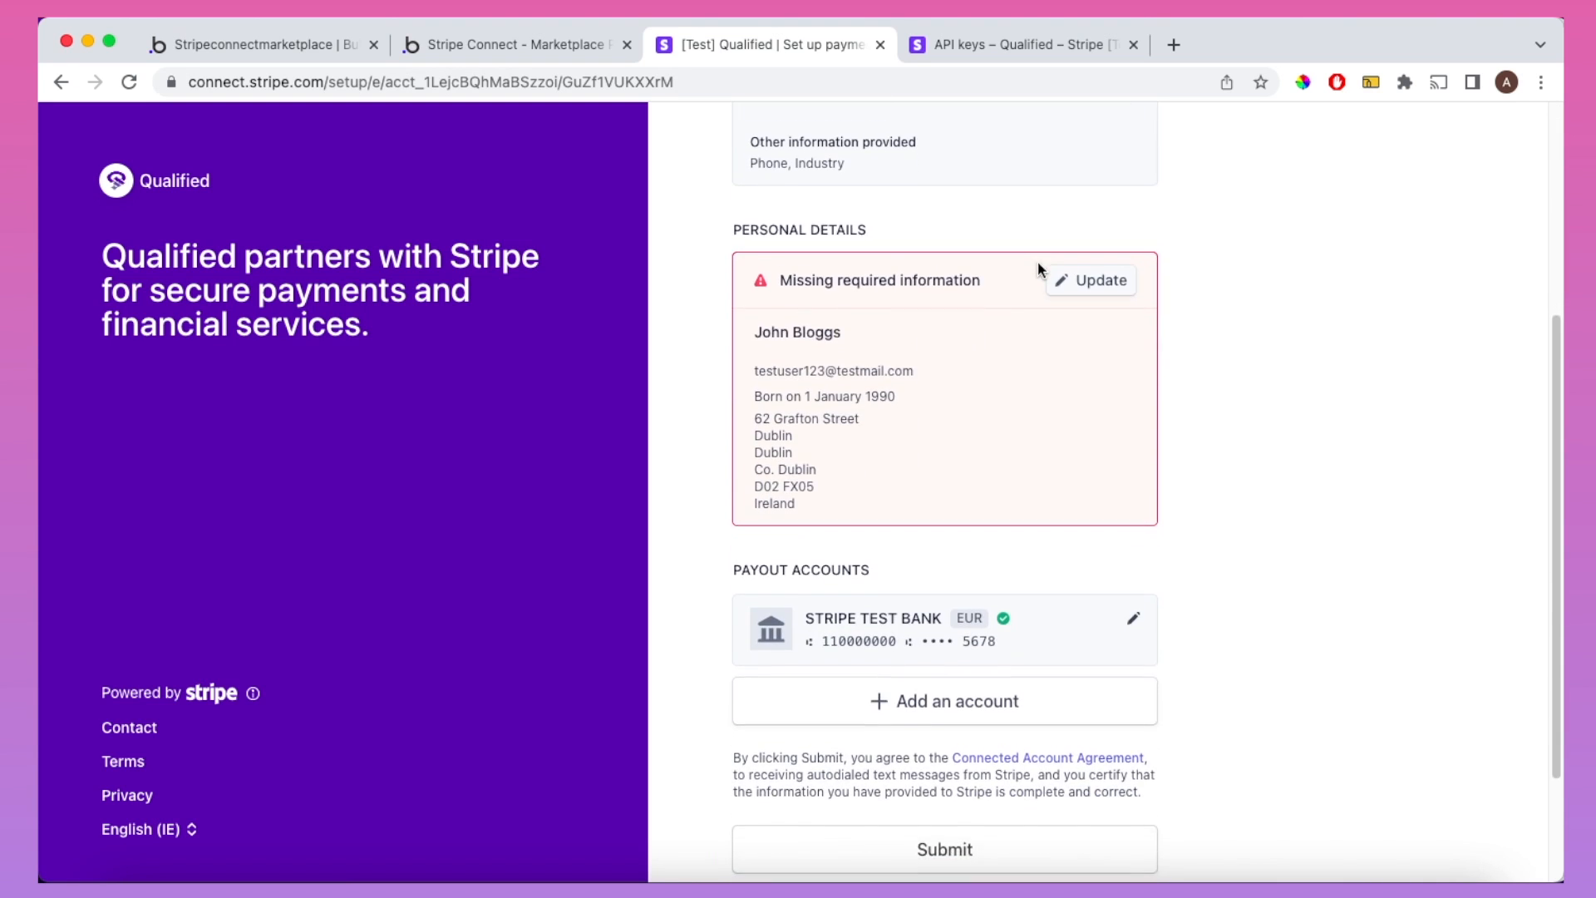
scroll(1038, 266, up, 4)
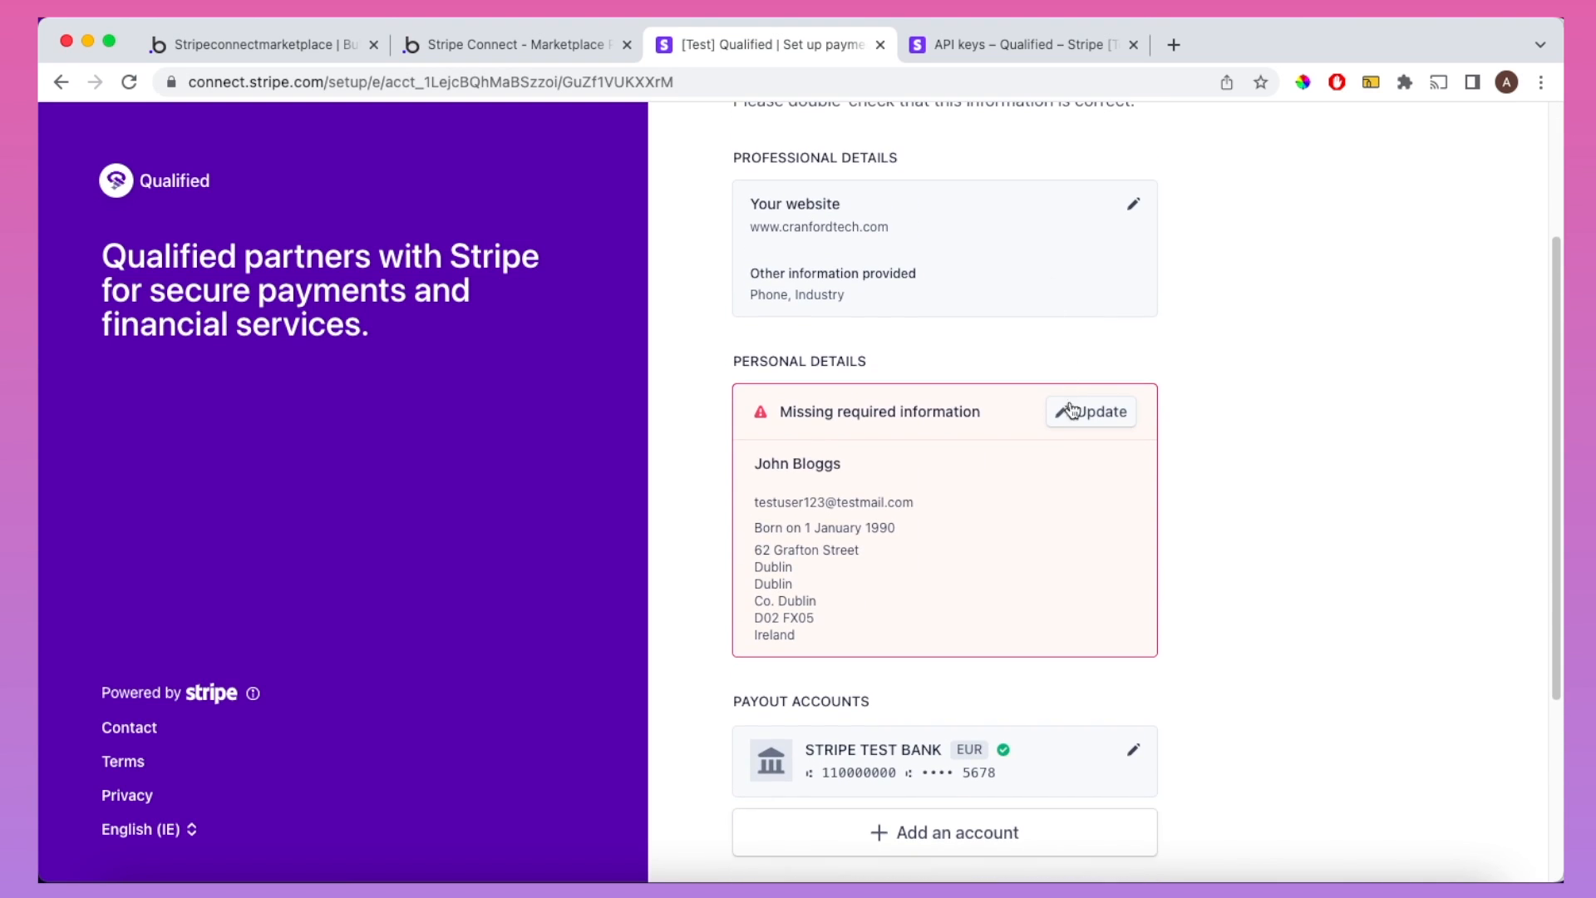
click(1075, 415)
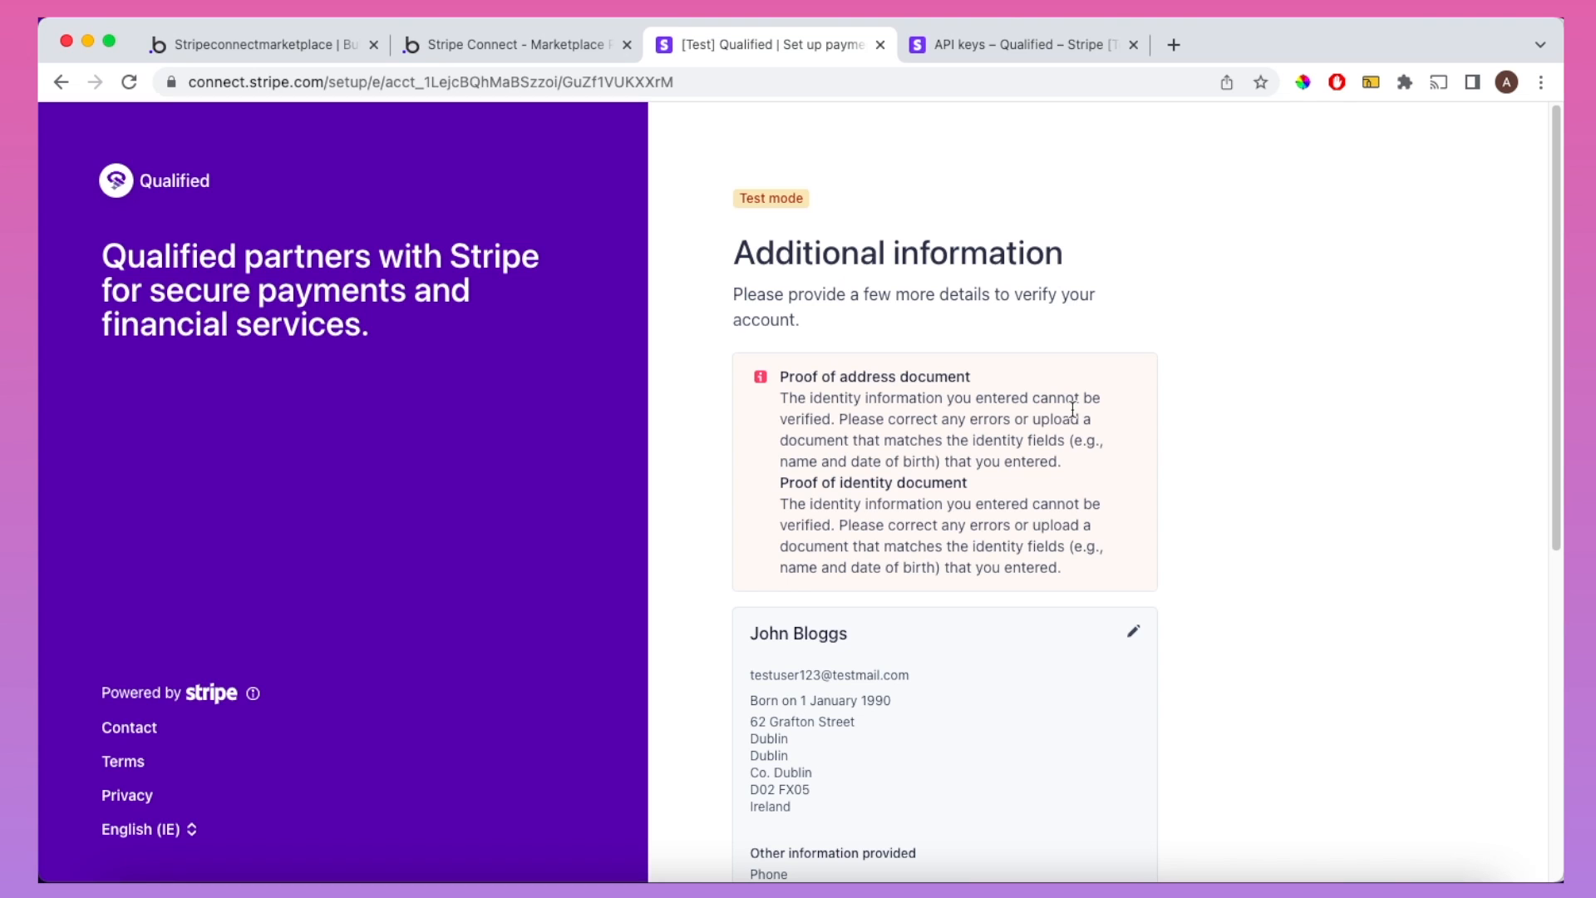
scroll(1073, 409, down, 5)
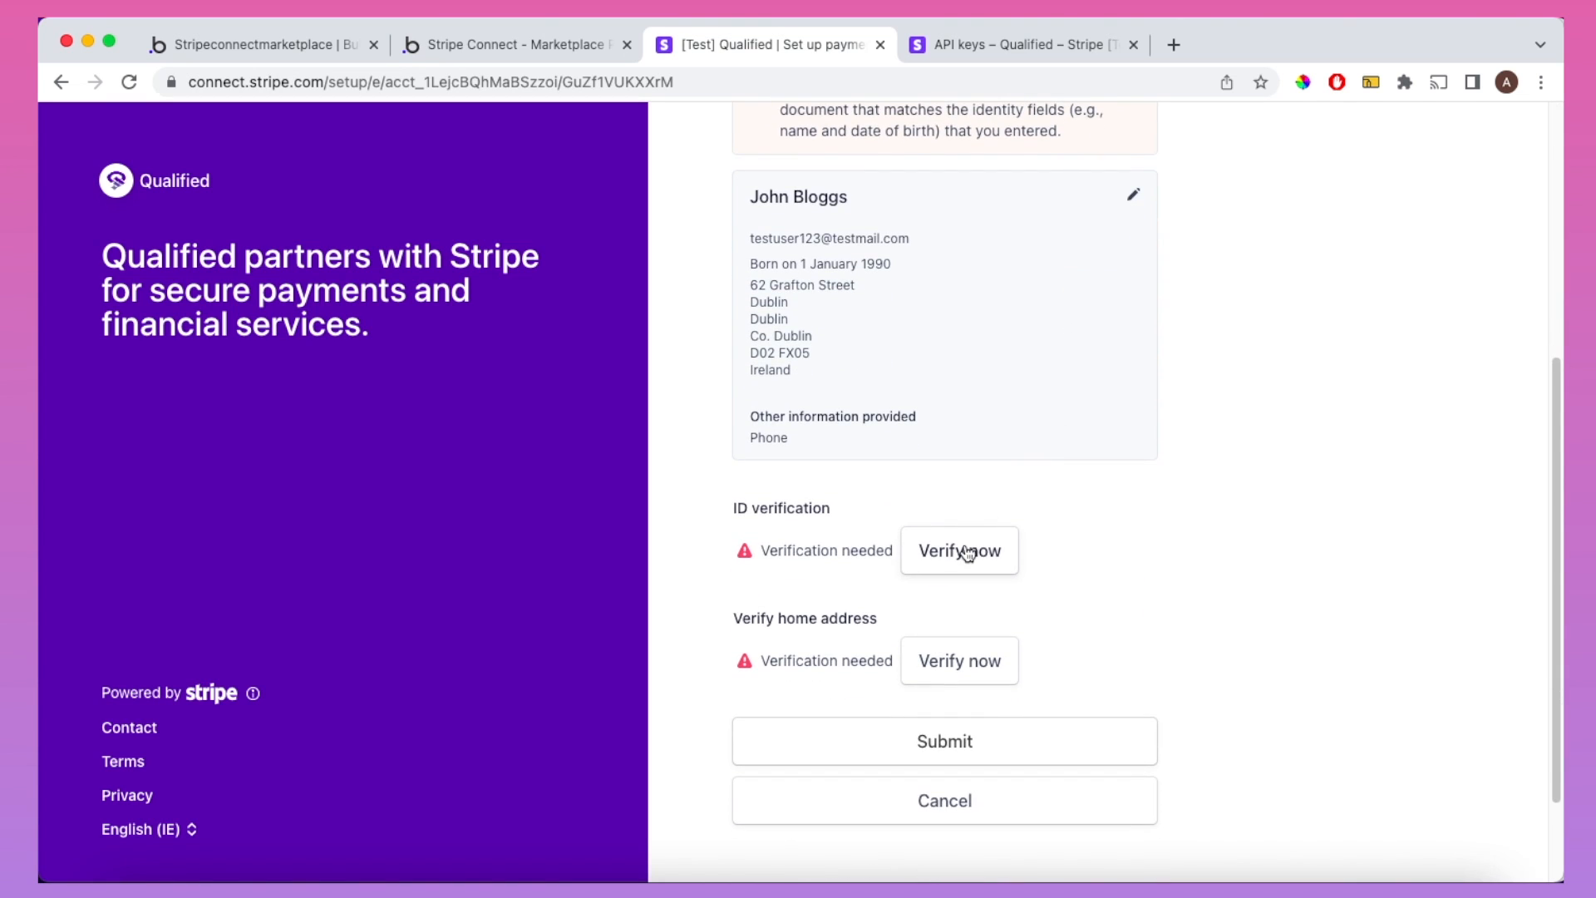
Step: Verify the ID and home address using Stripe's test documents
click(966, 553)
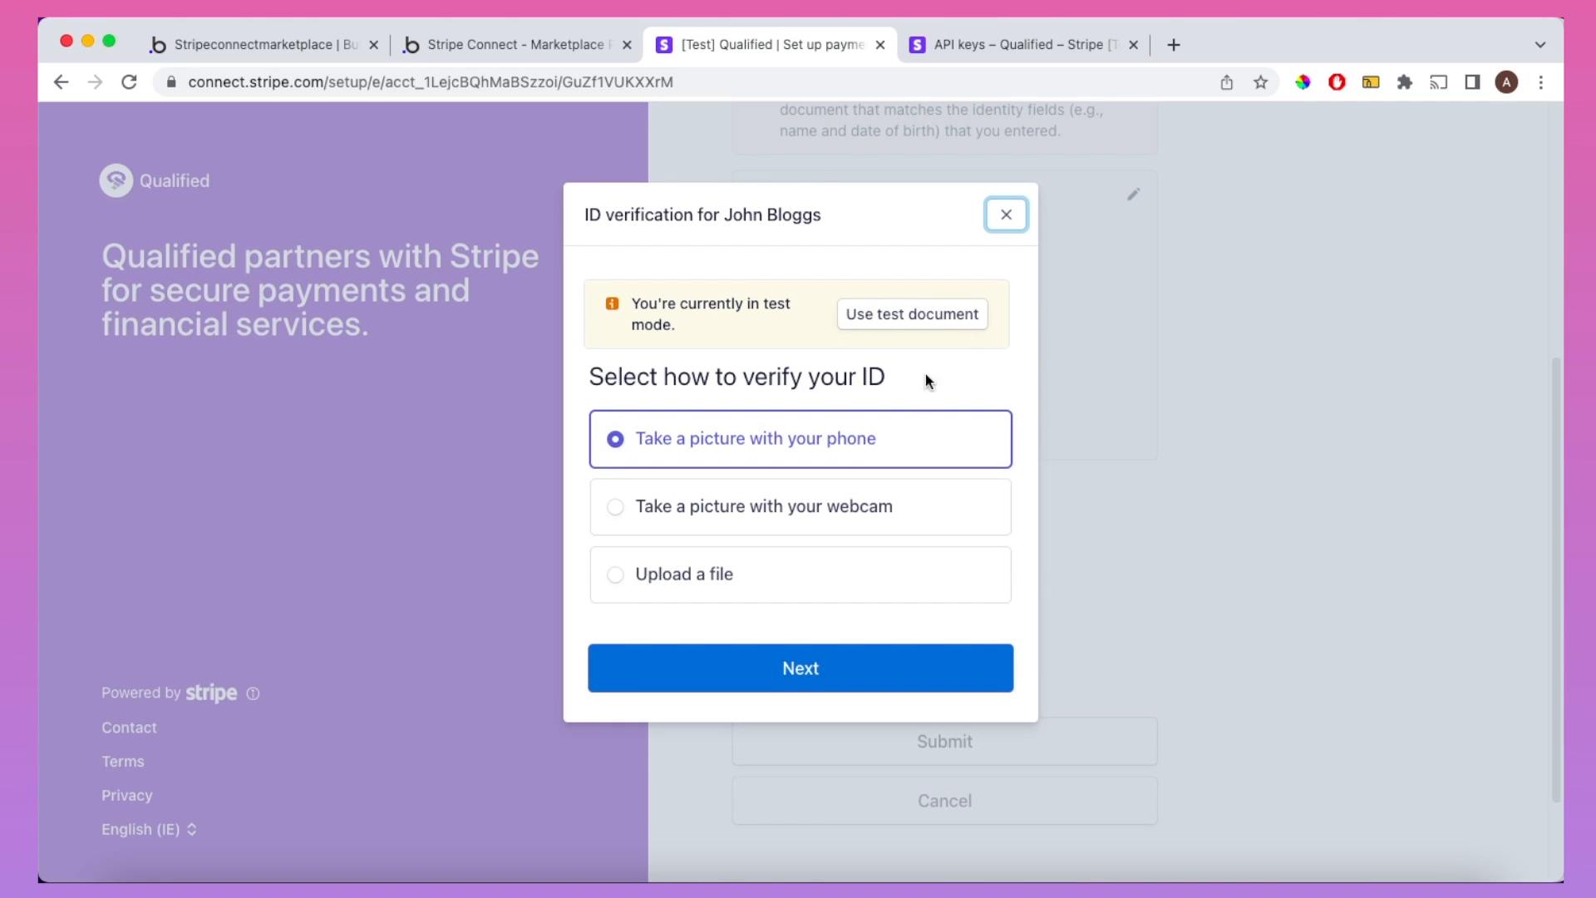
click(920, 317)
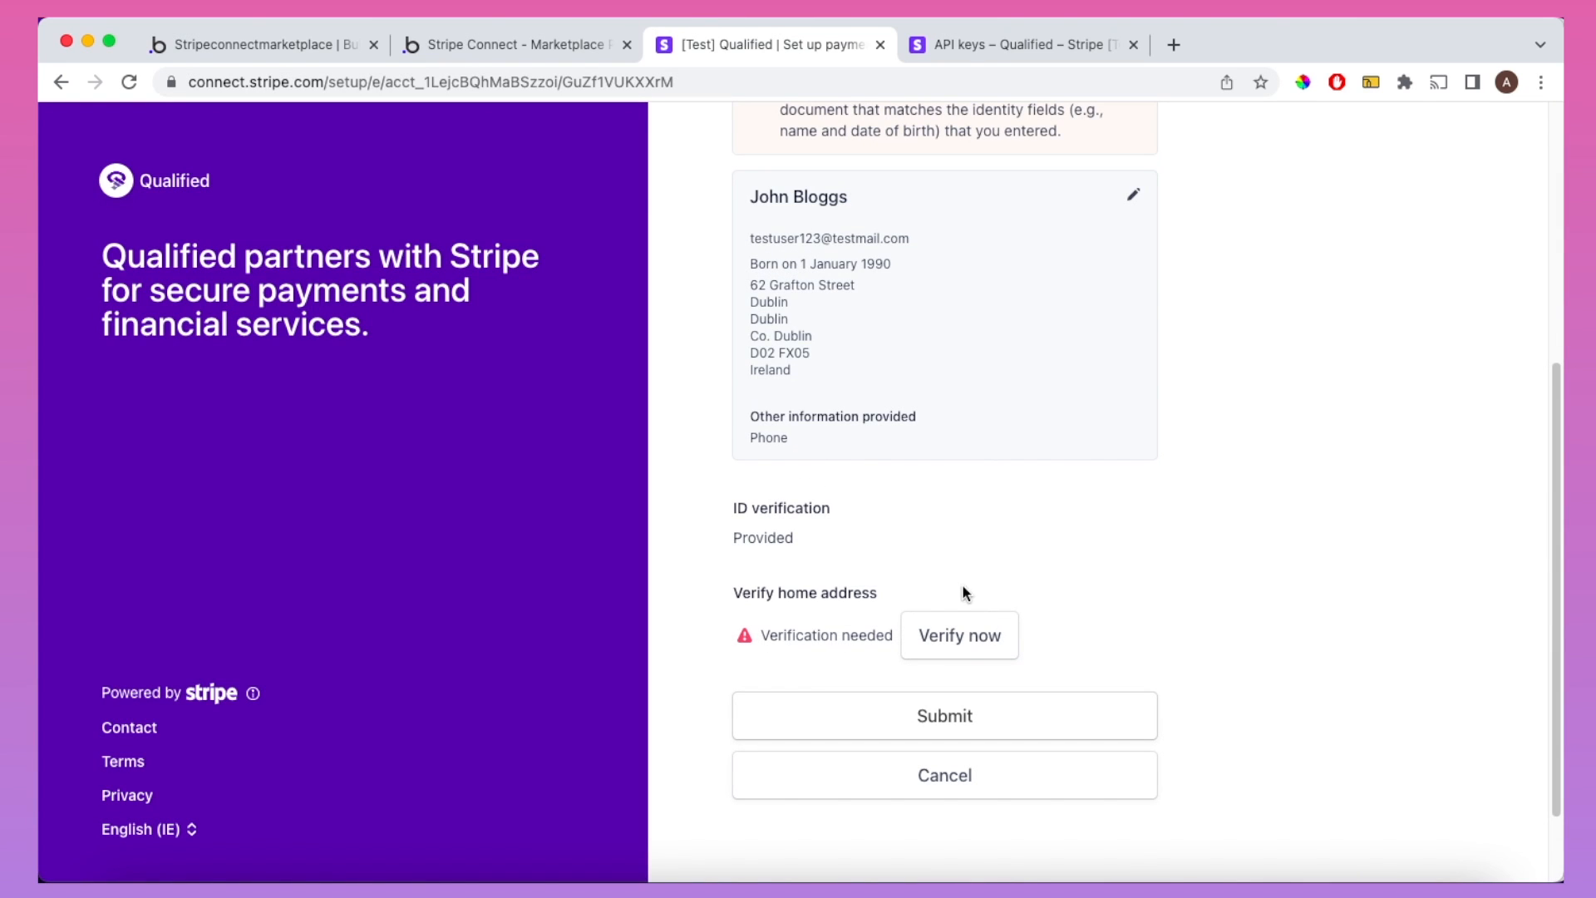
click(963, 637)
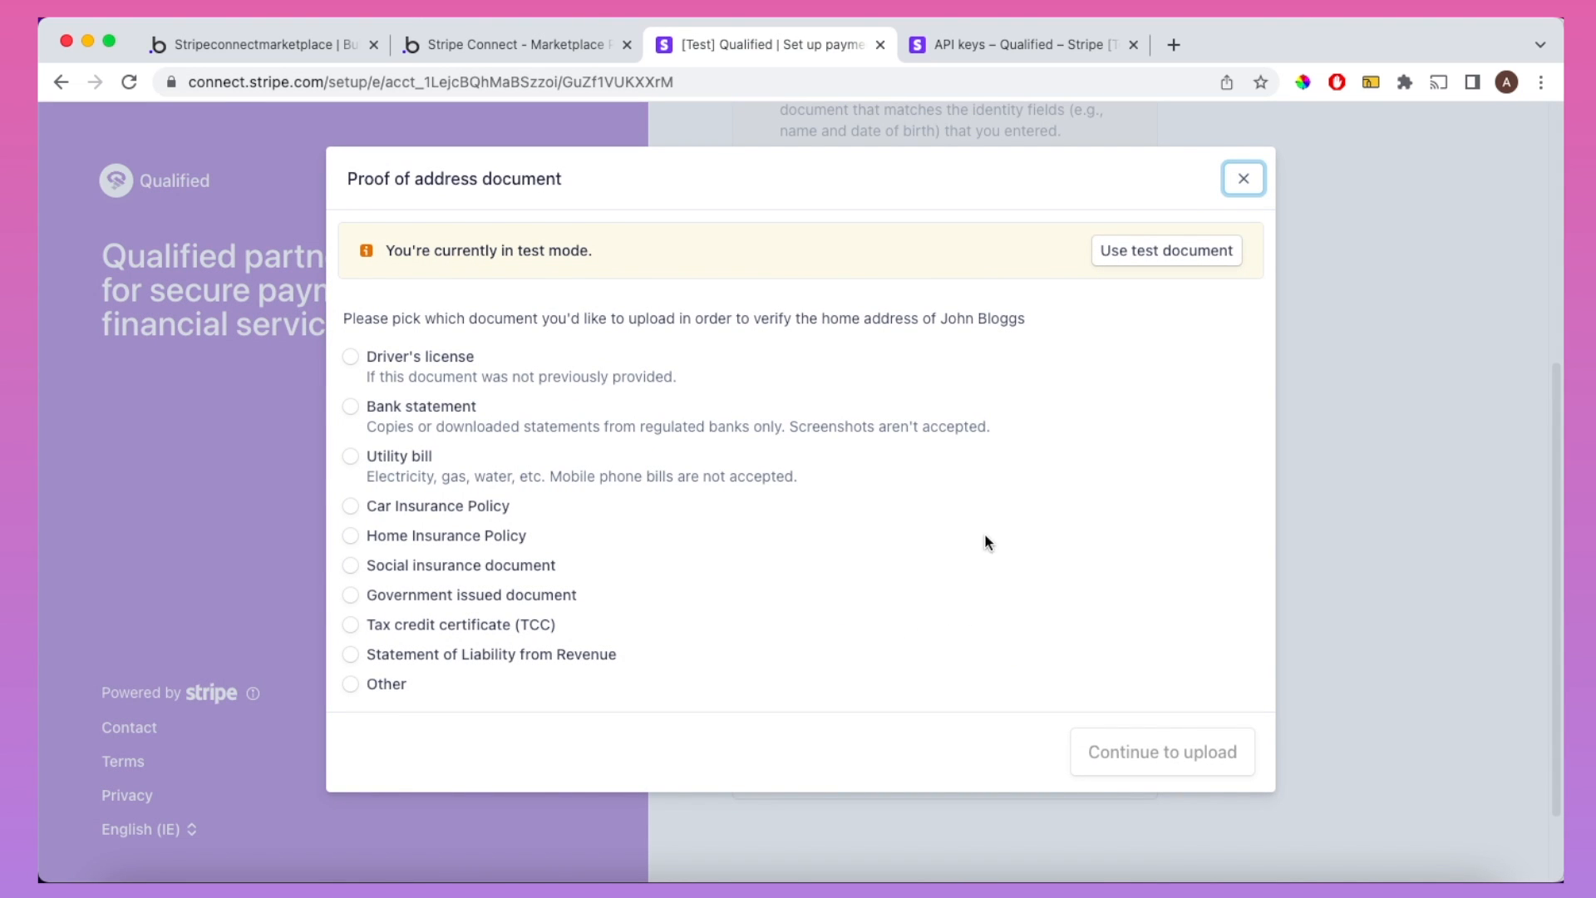
click(1150, 249)
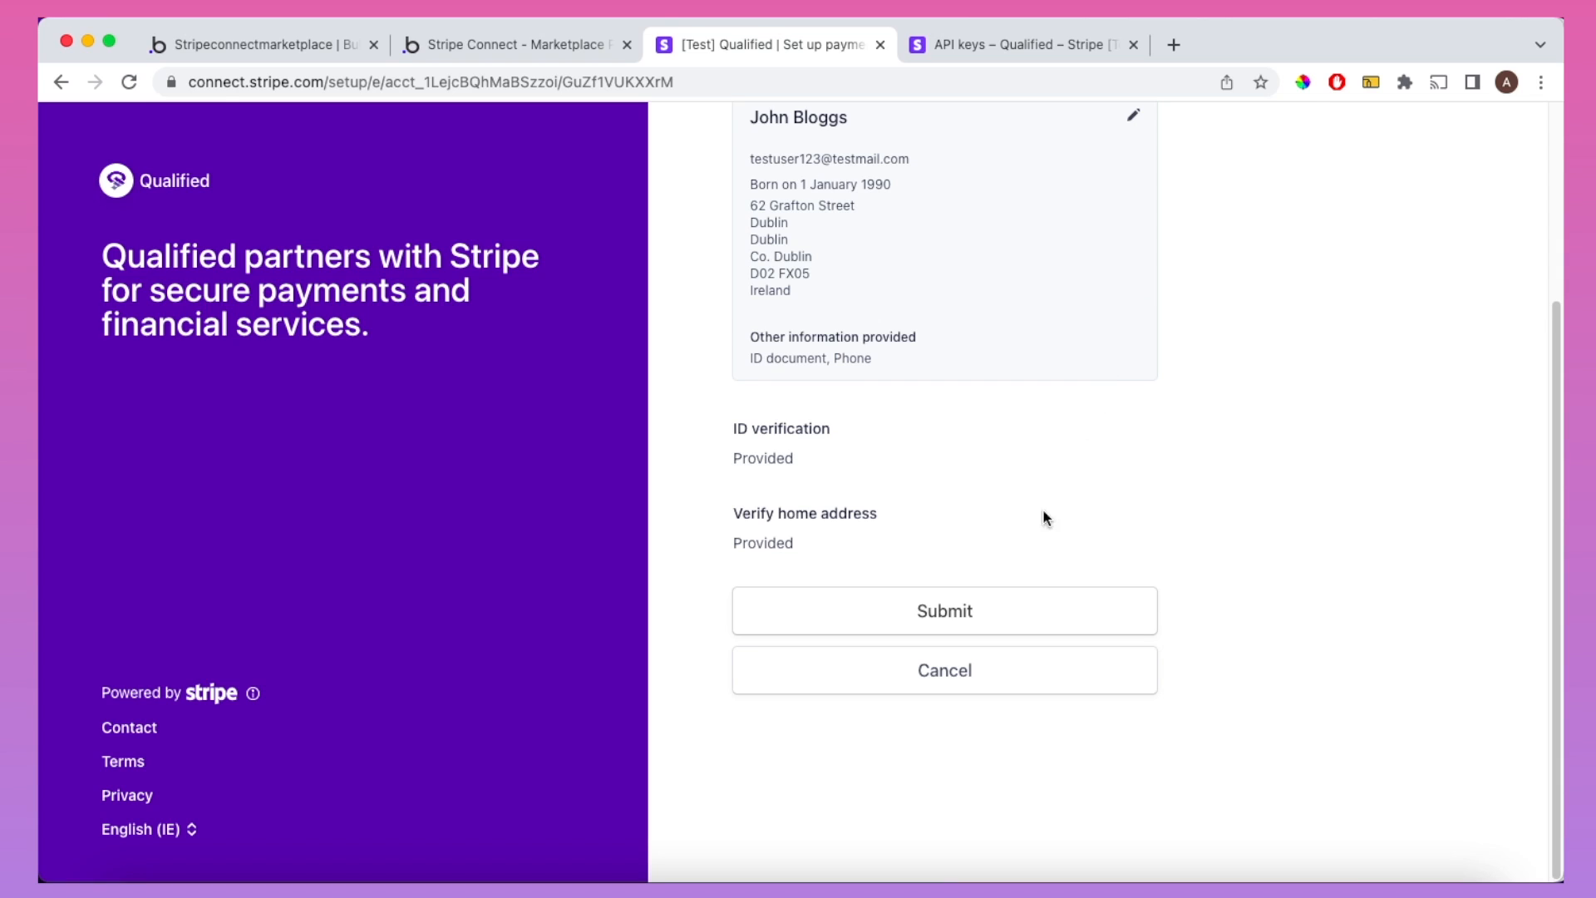
Step: Submit the onboarding details, then submit the reviewed details with the test bank payout account
click(998, 616)
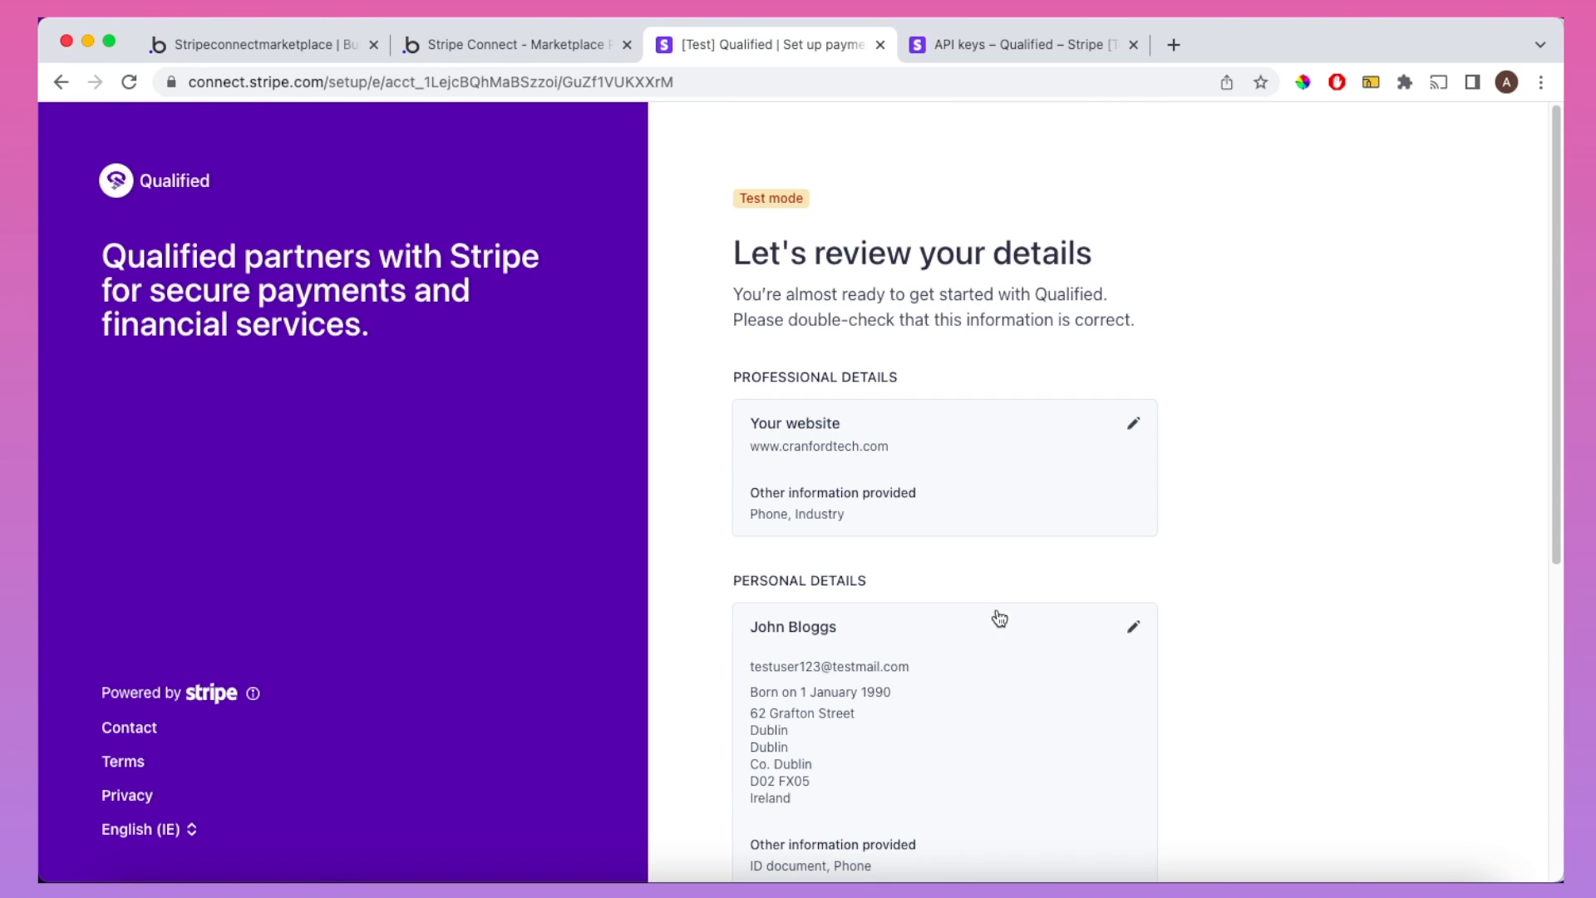
scroll(999, 617, down, 3)
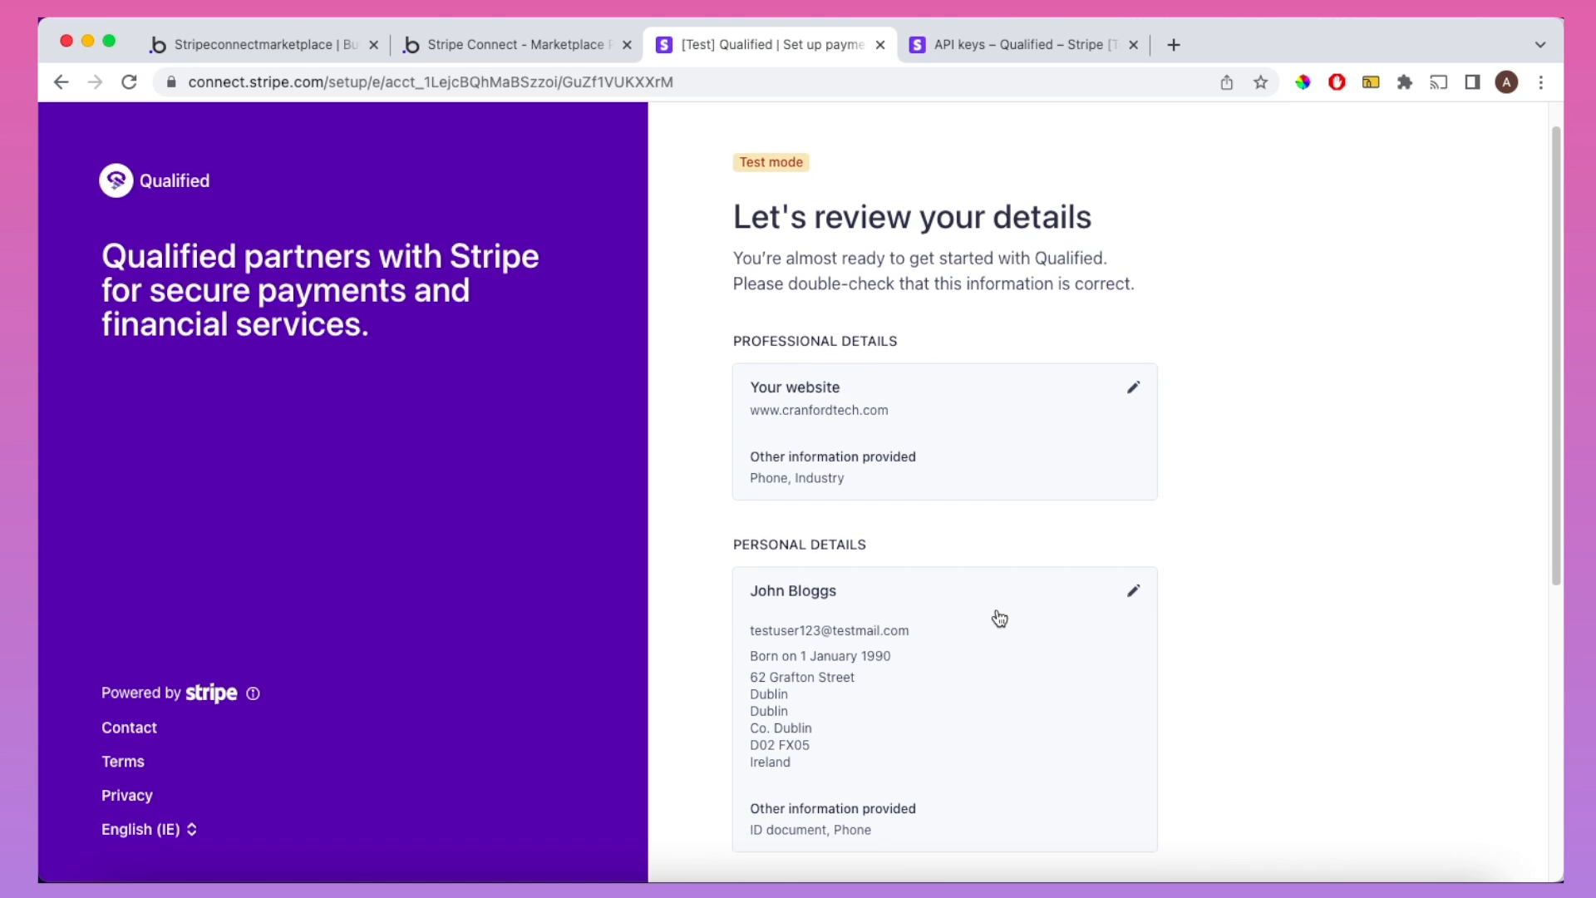
scroll(999, 617, down, 2)
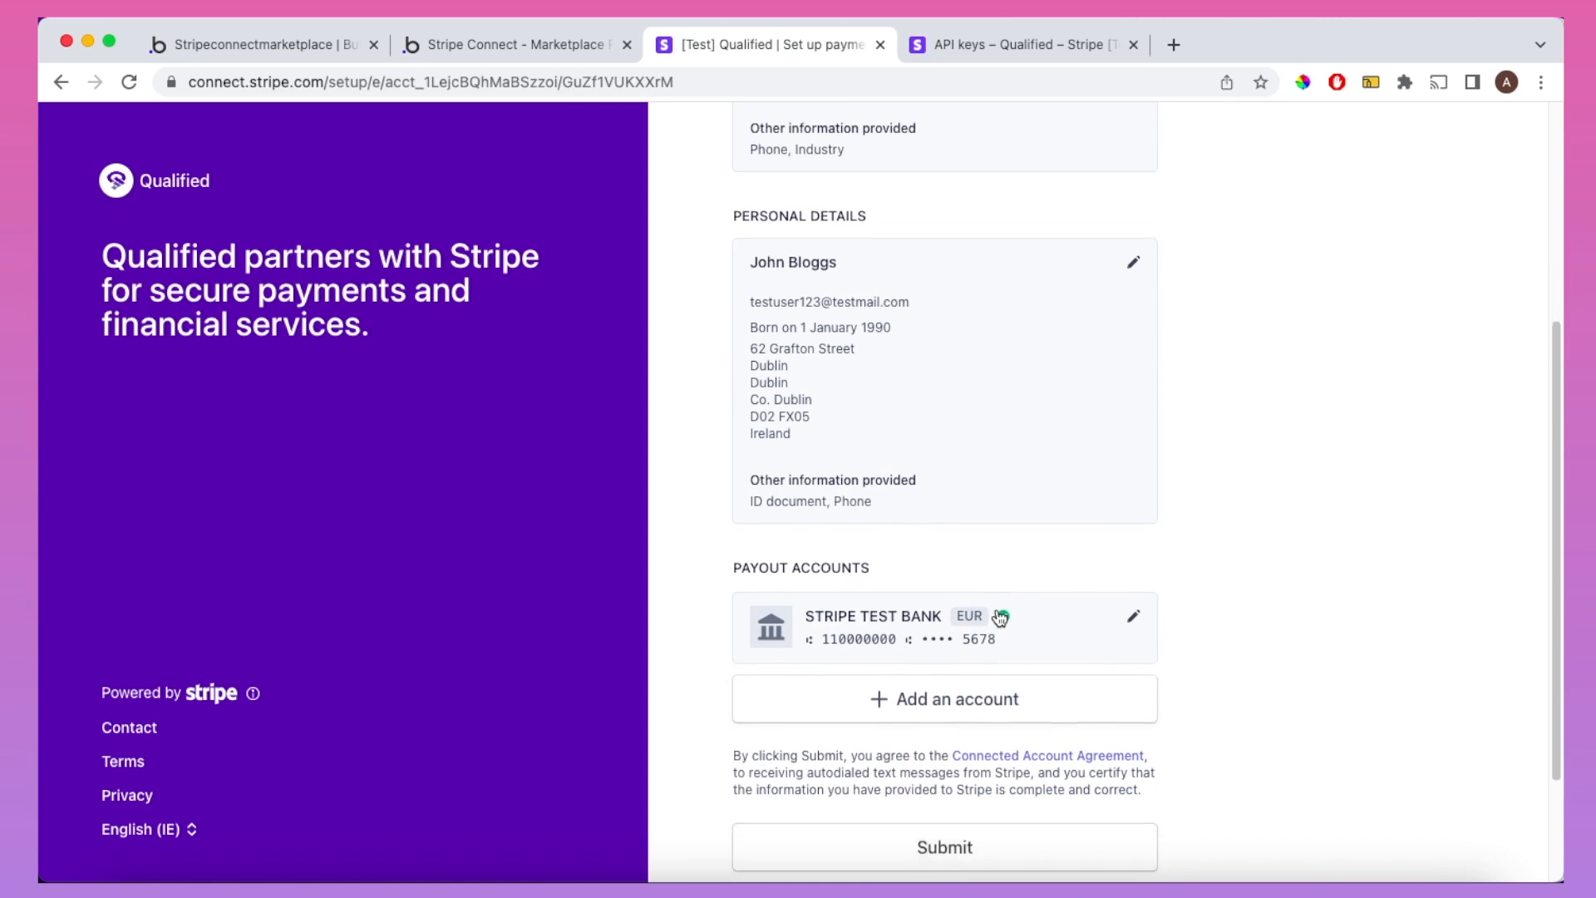
click(977, 788)
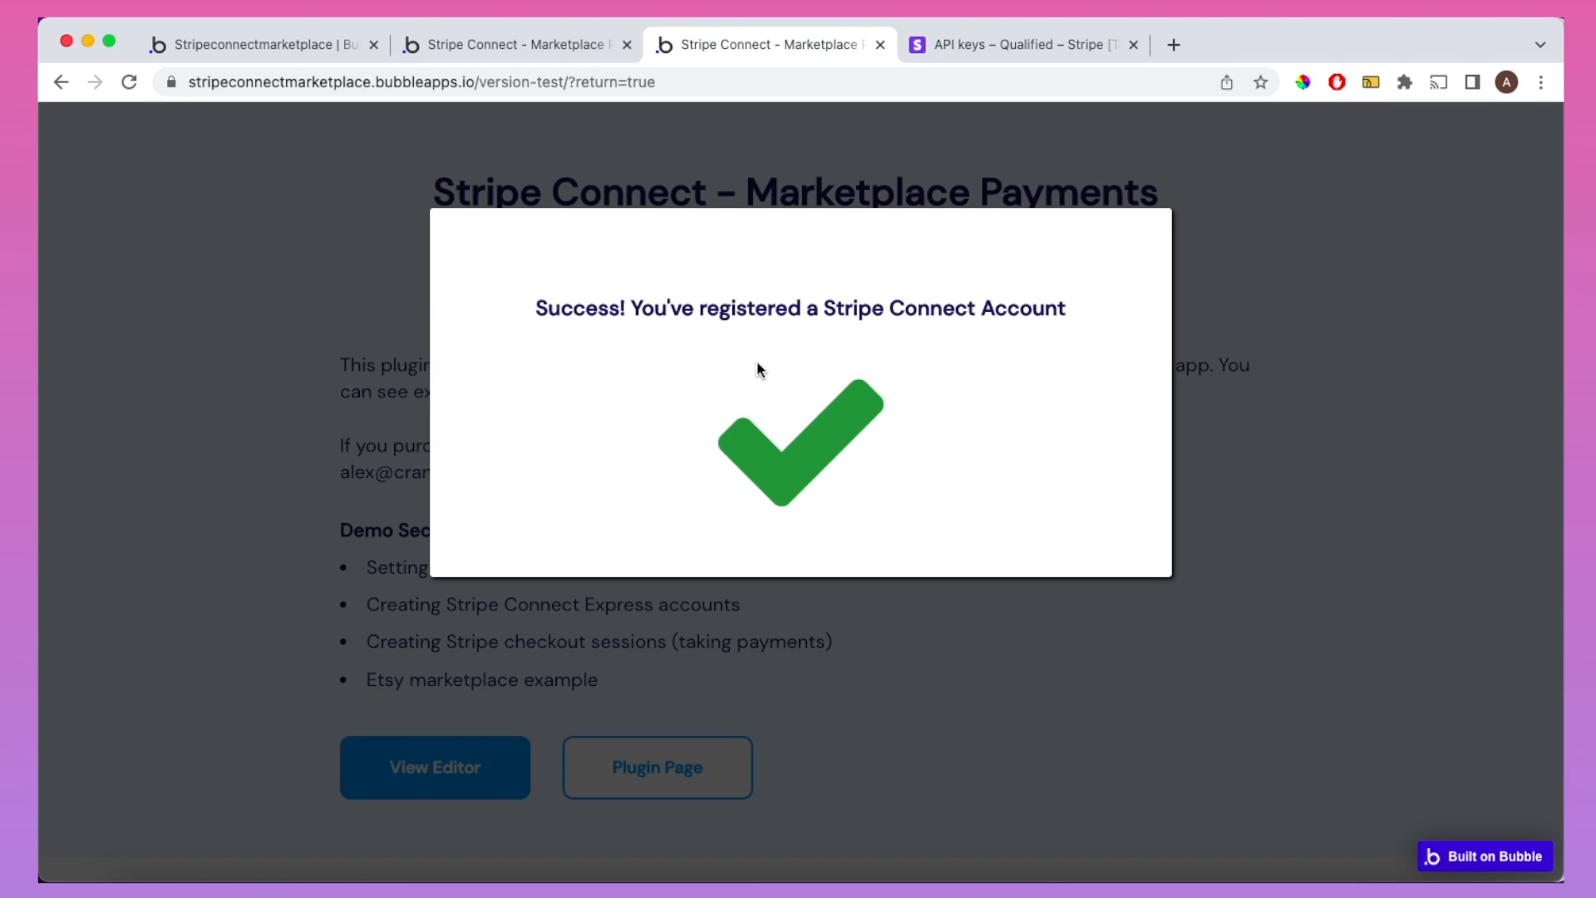
Step: Dismiss the 'Success! You've registered a Stripe Connect Account' message and return to the Stripe API keys page
click(809, 630)
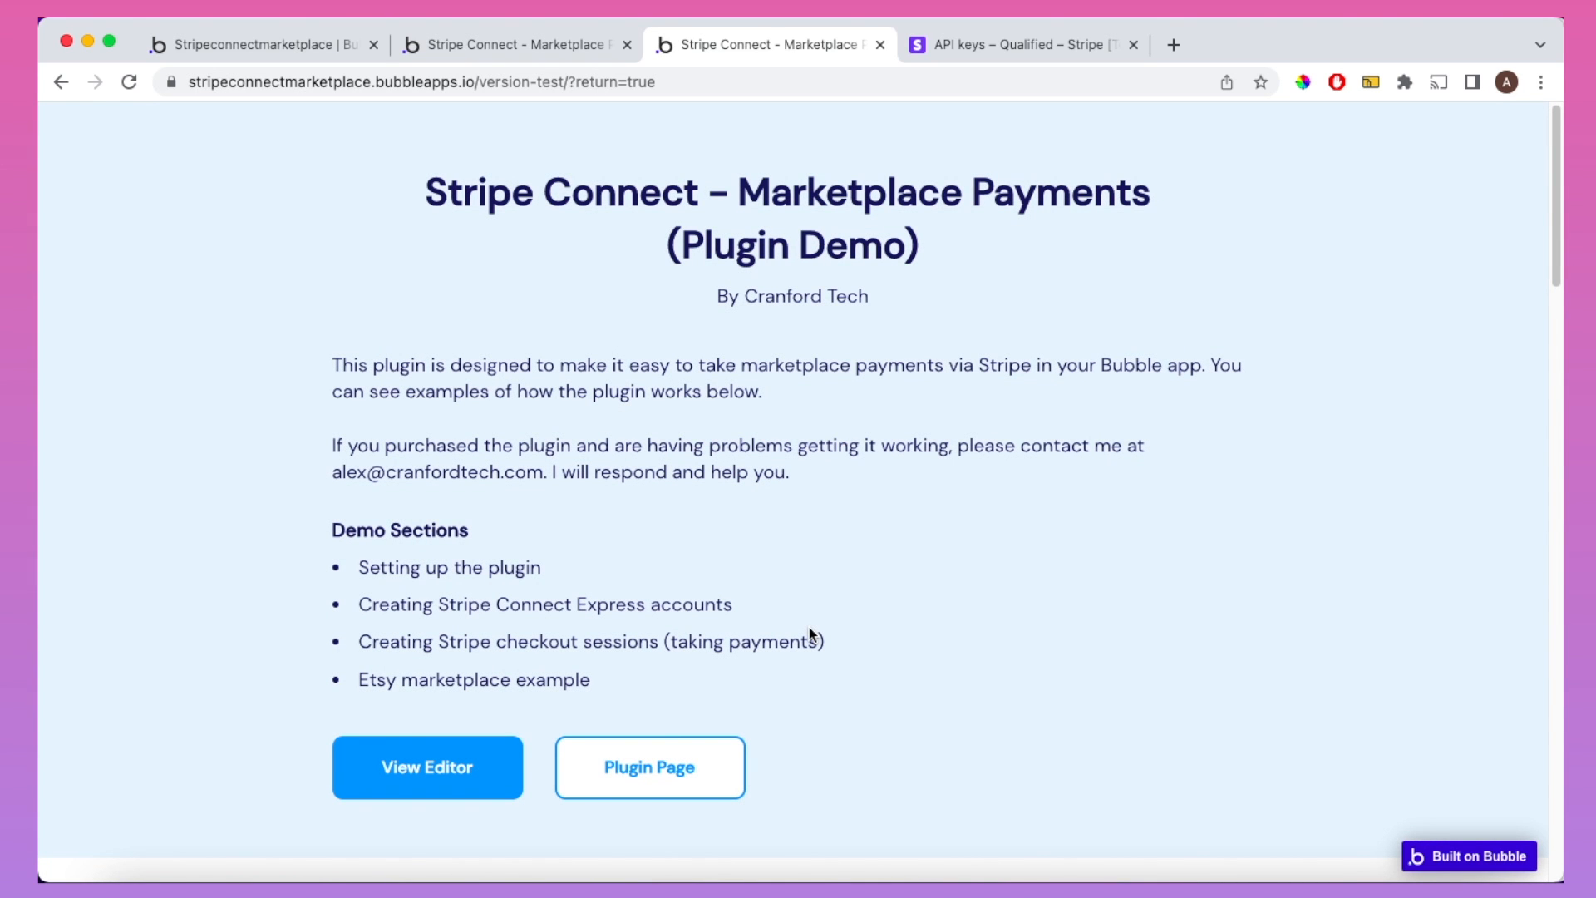
click(1009, 47)
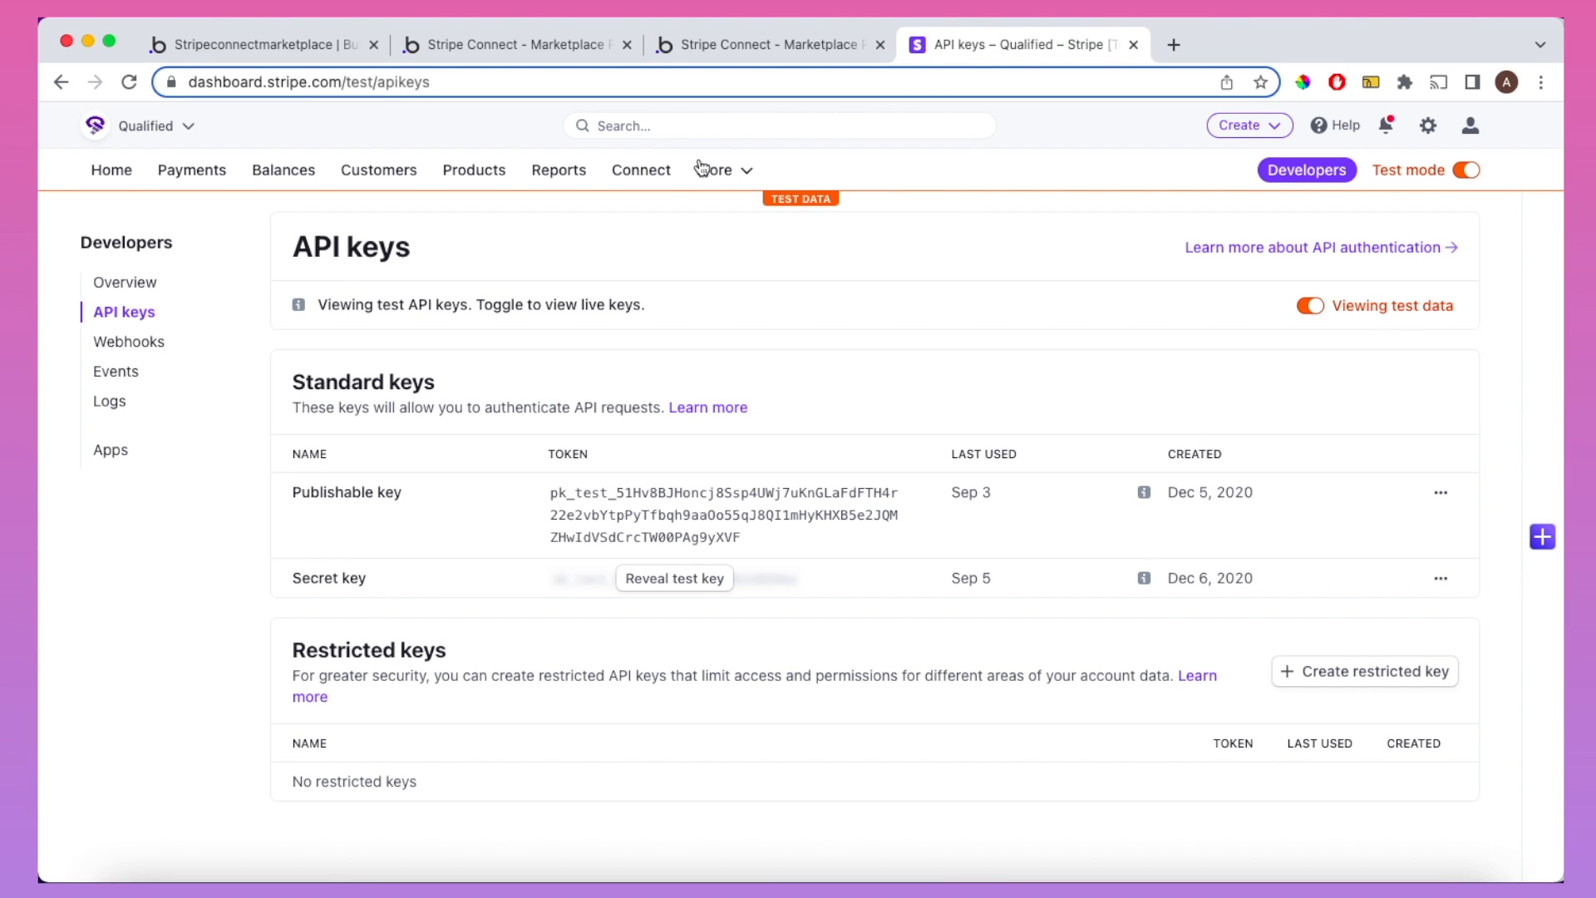
Step: Open the newest connected account in Stripe Connect and review its Activity page down to the API logs
click(648, 173)
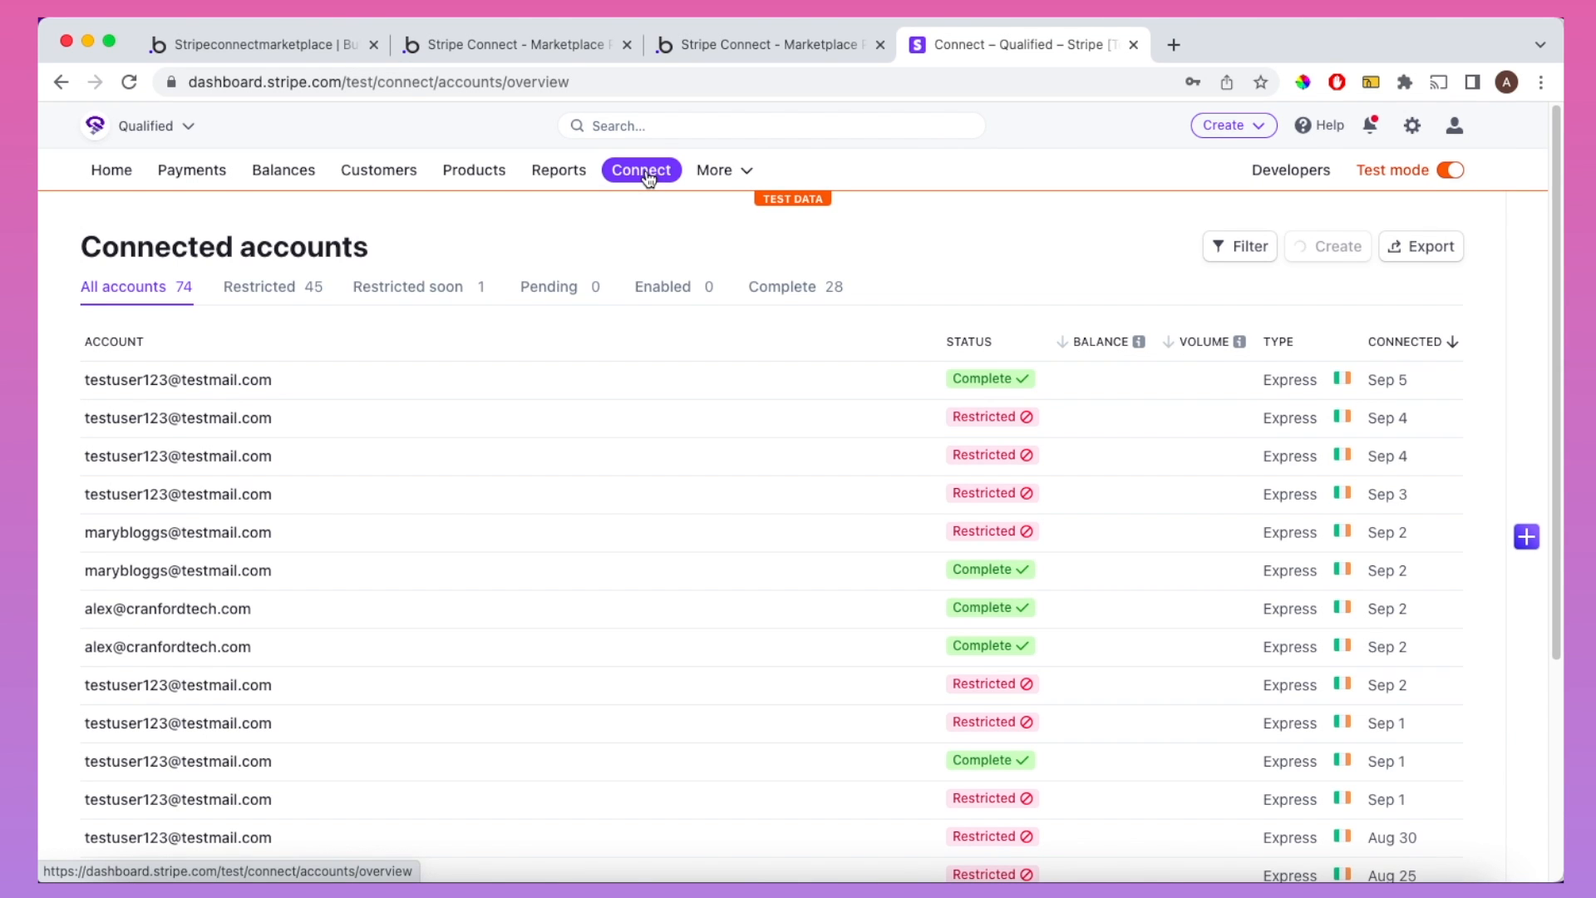
click(601, 392)
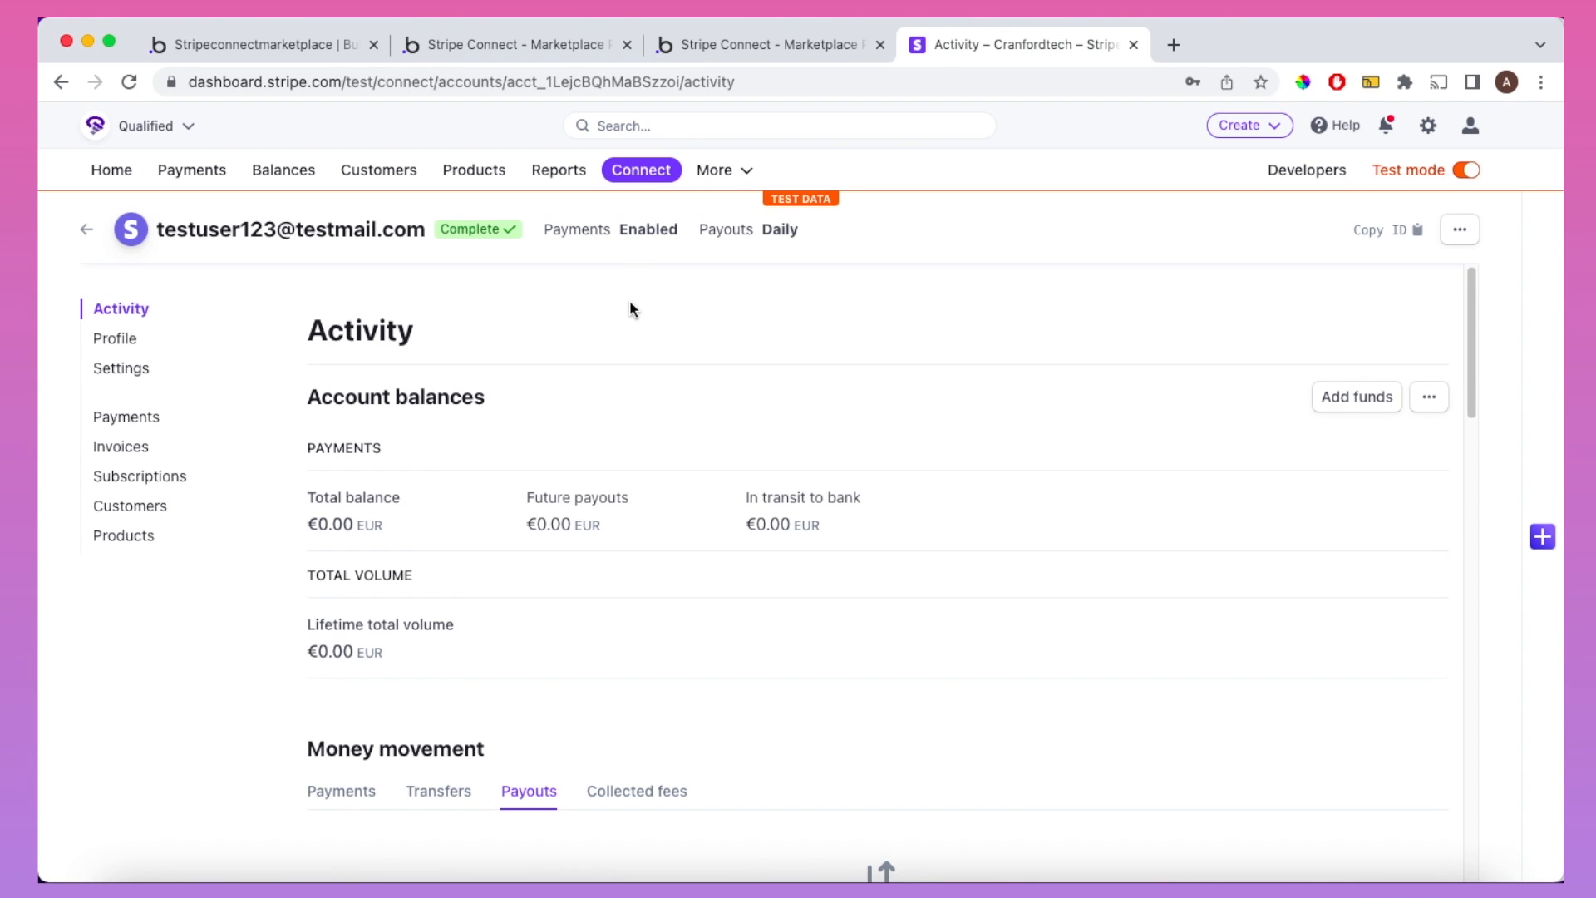
scroll(630, 308, down, 5)
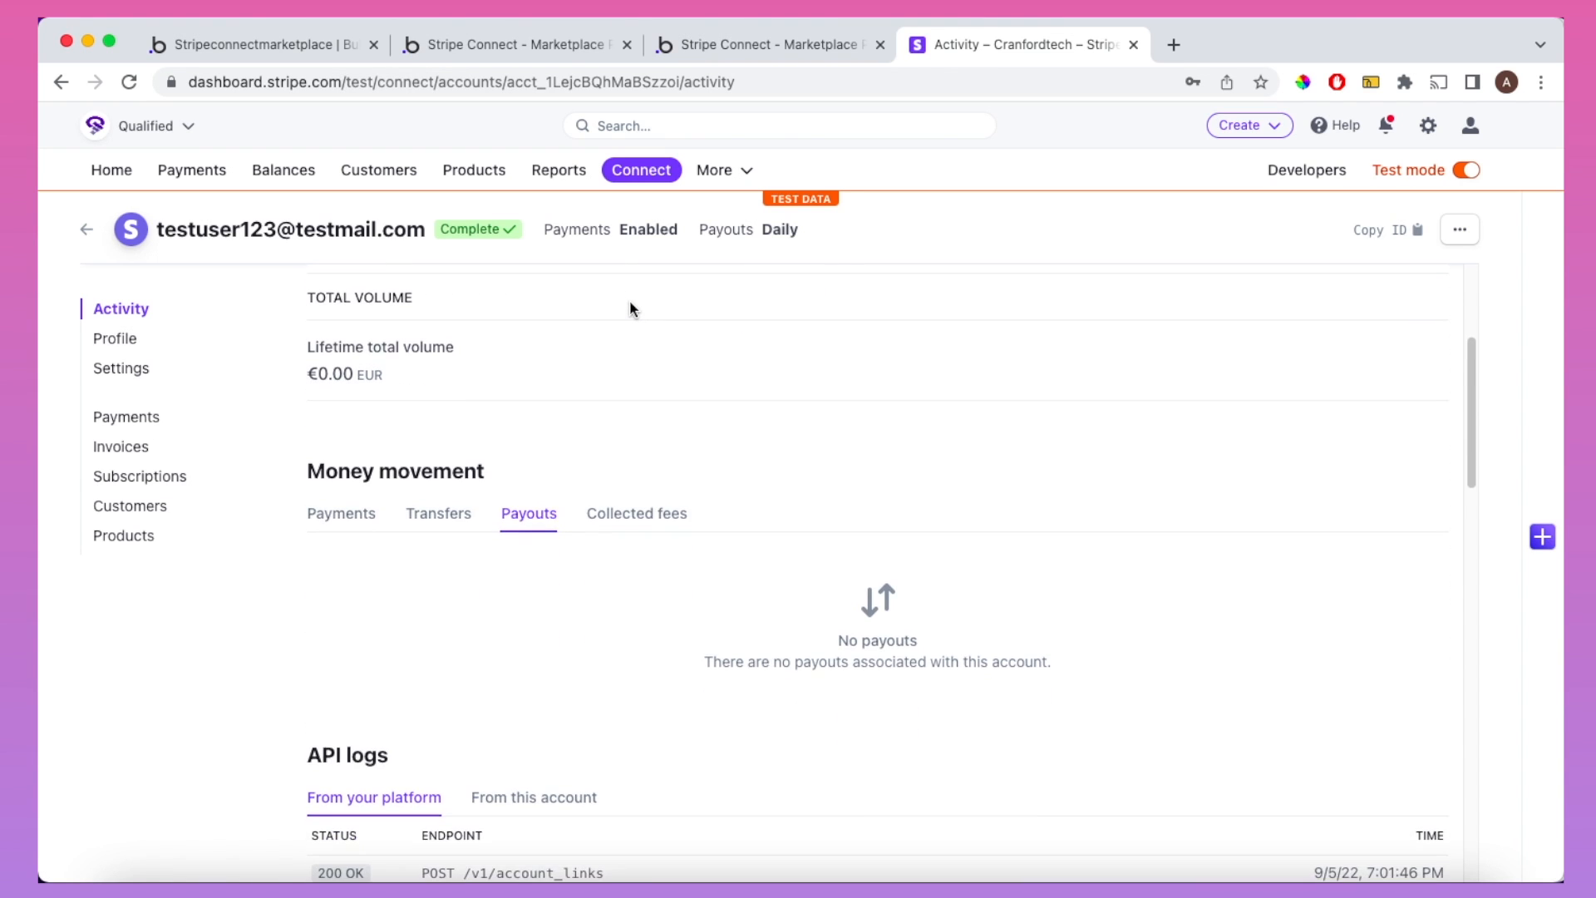
scroll(631, 307, down, 3)
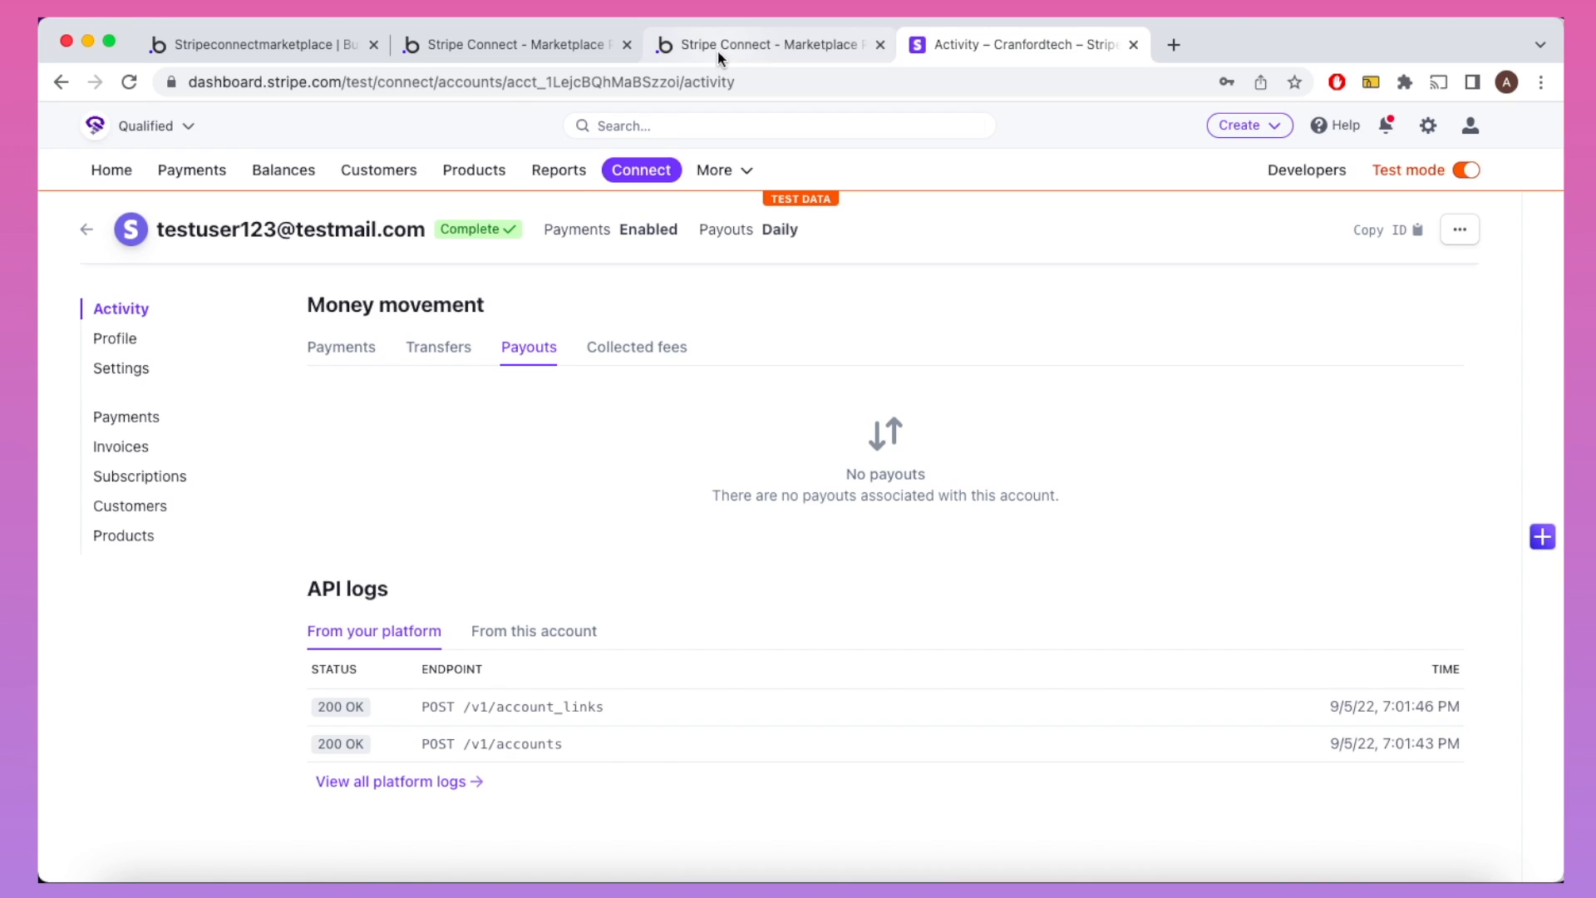
Step: Reload the demo page with ?return=true to show the success popup, then go back to the editor
click(716, 49)
click(711, 77)
click(711, 77)
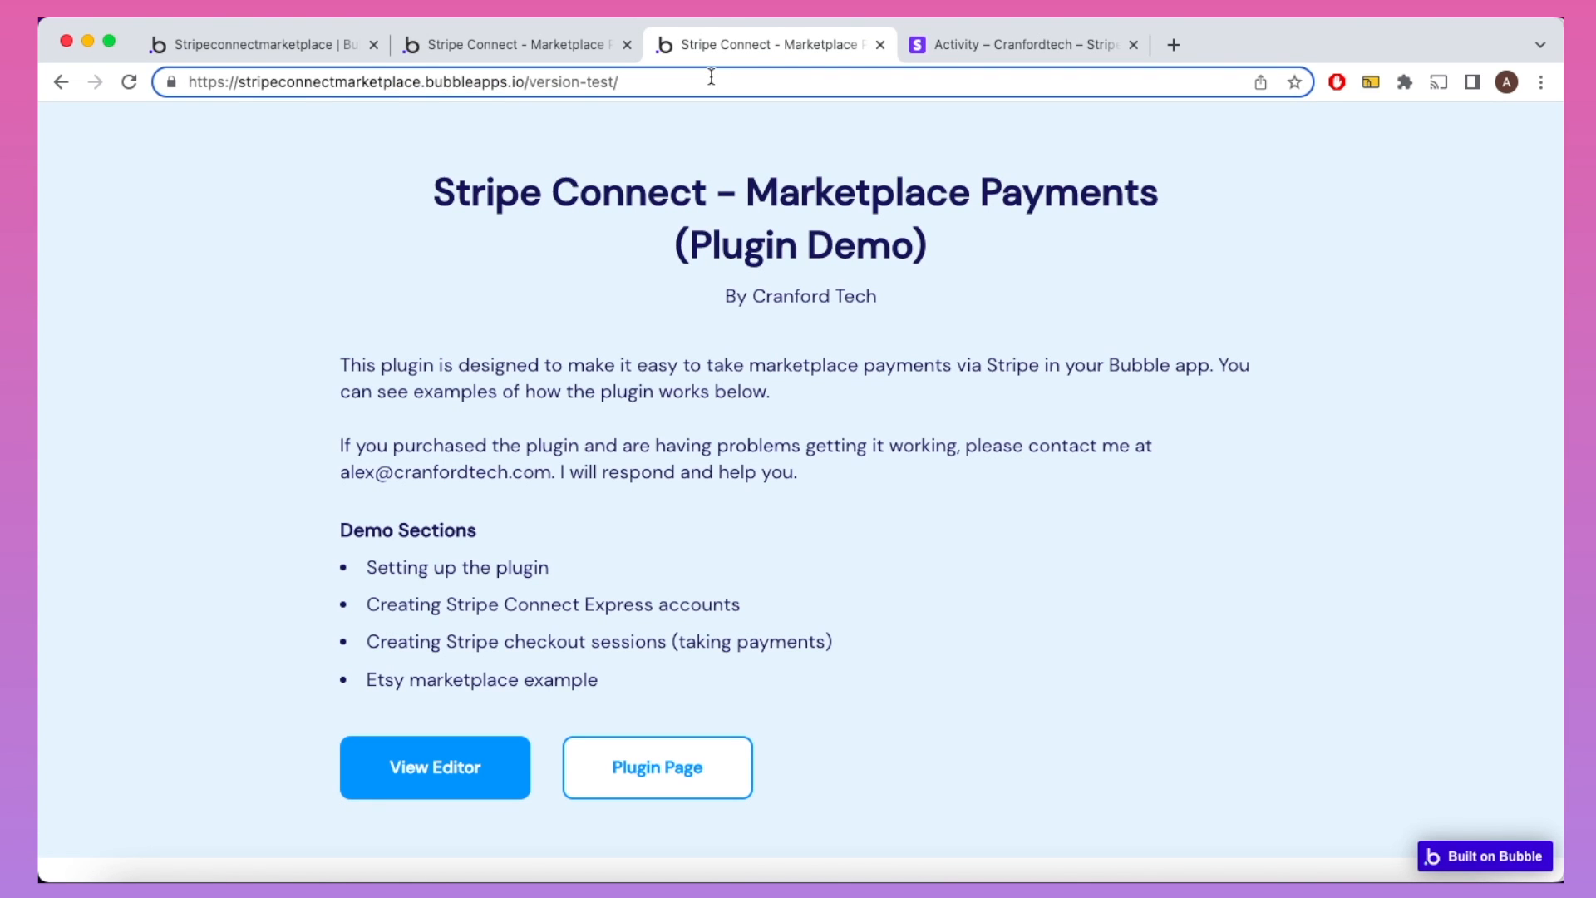
text(?re)
key(Return)
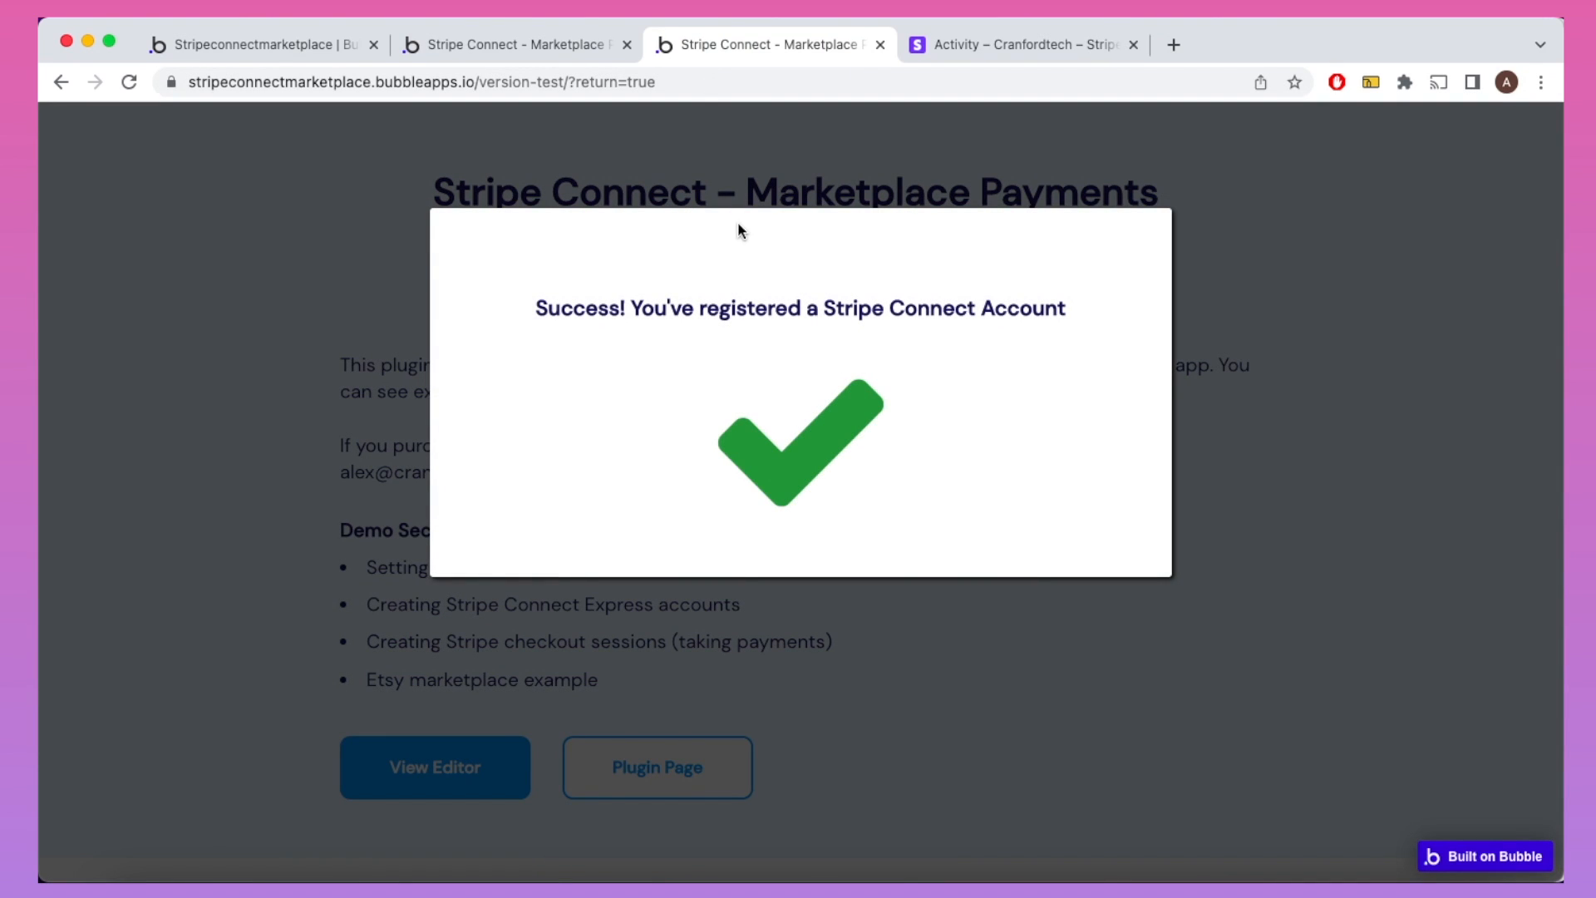
key(super+1)
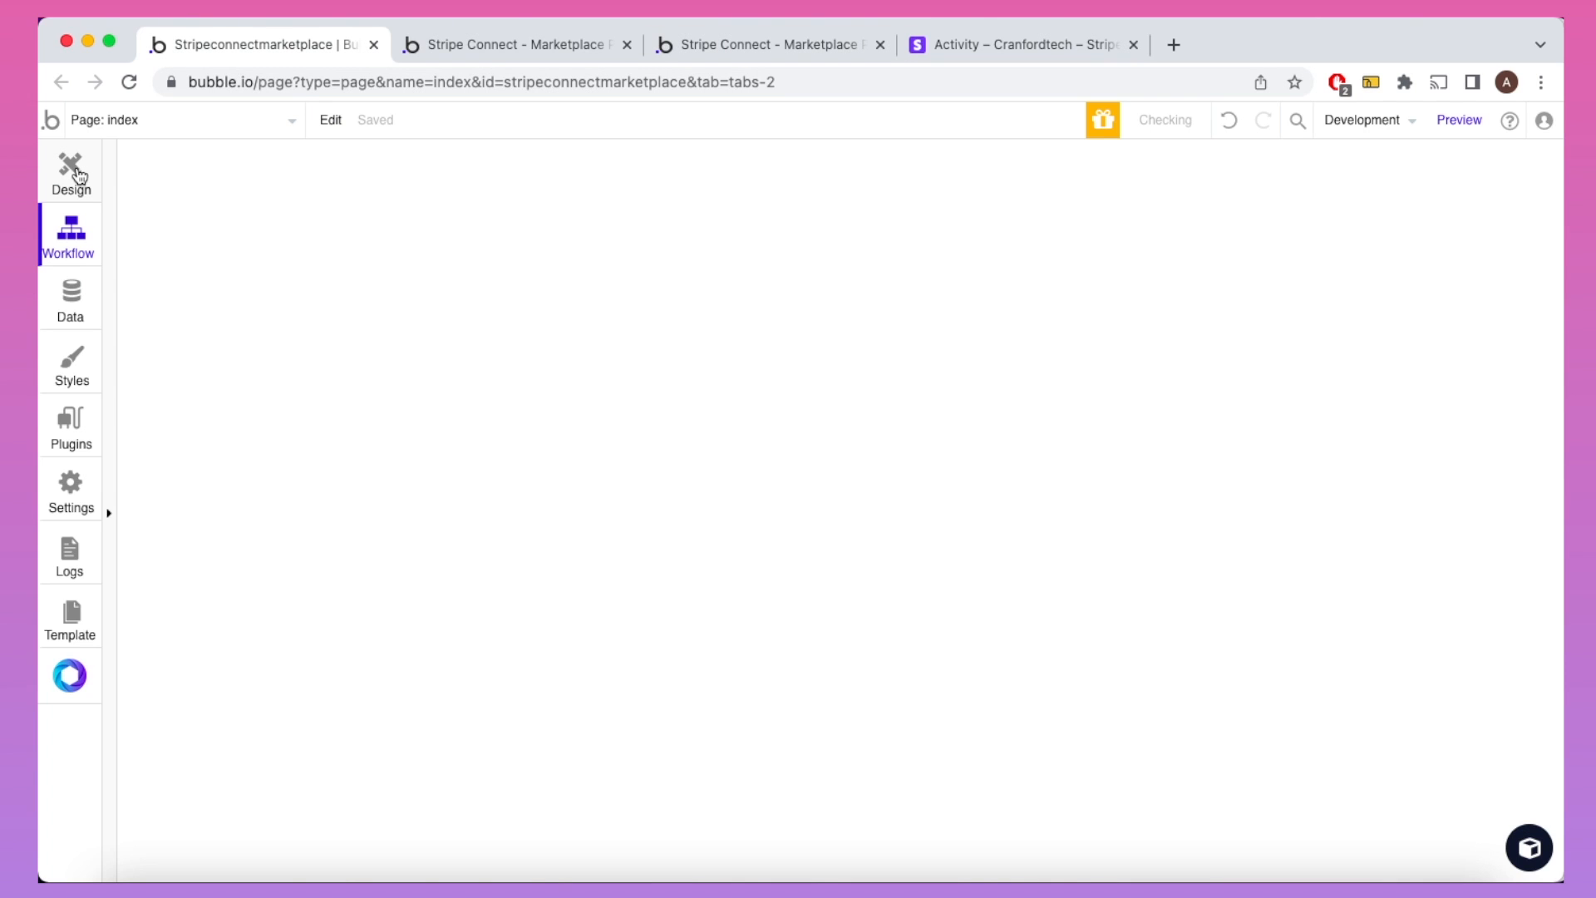
Step: Inspect the 'Popup - Success!' element in the Elements tree, then view the index page's workflows
click(79, 174)
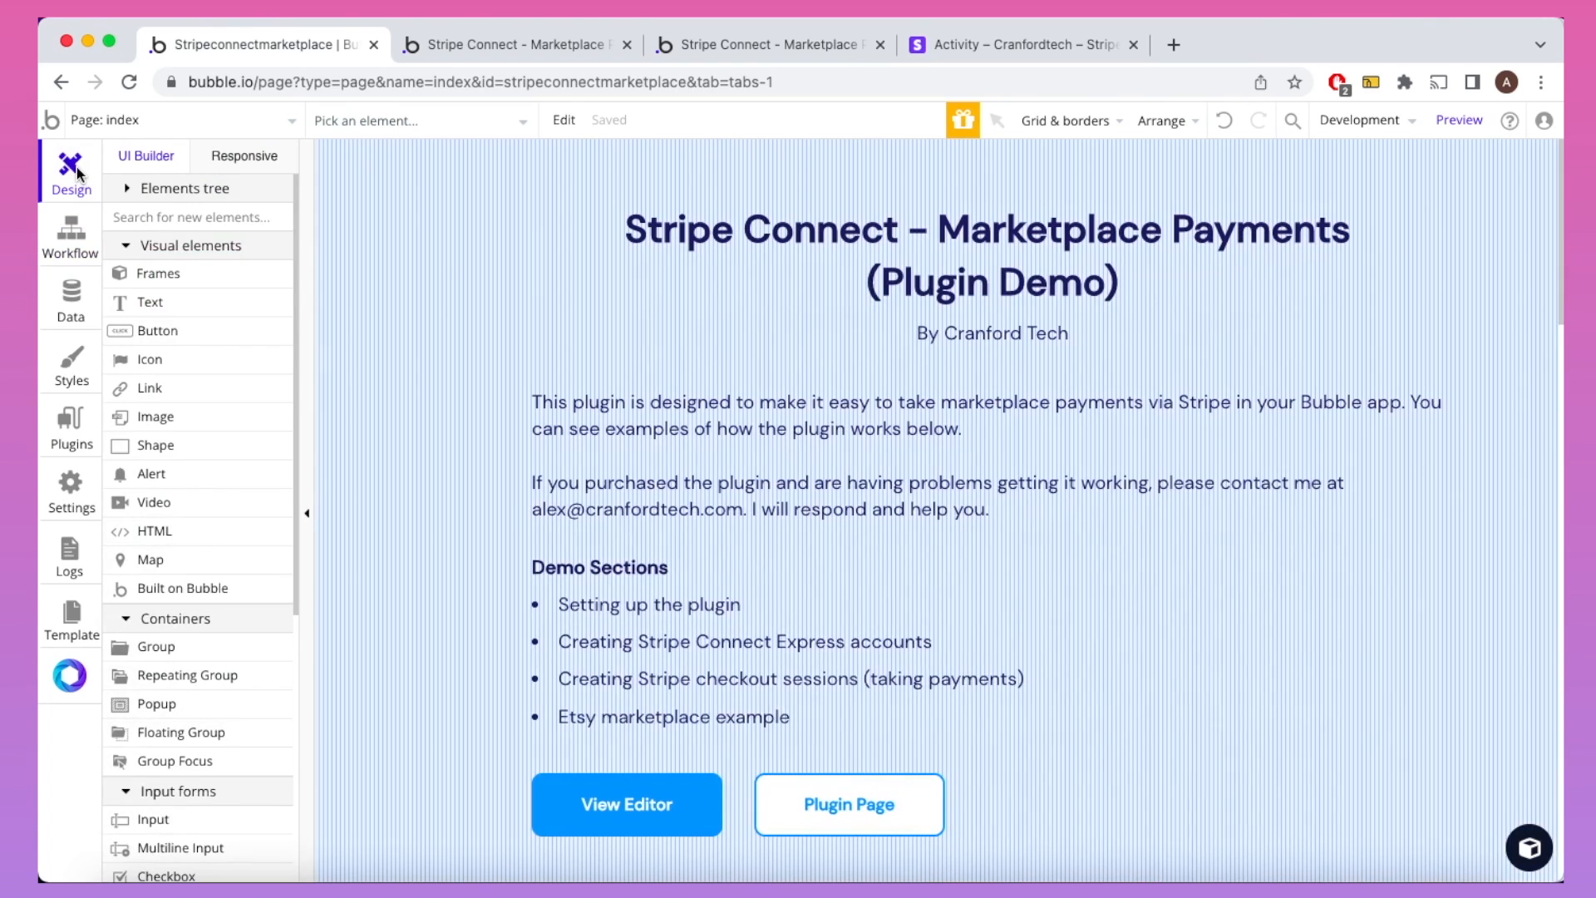
click(128, 190)
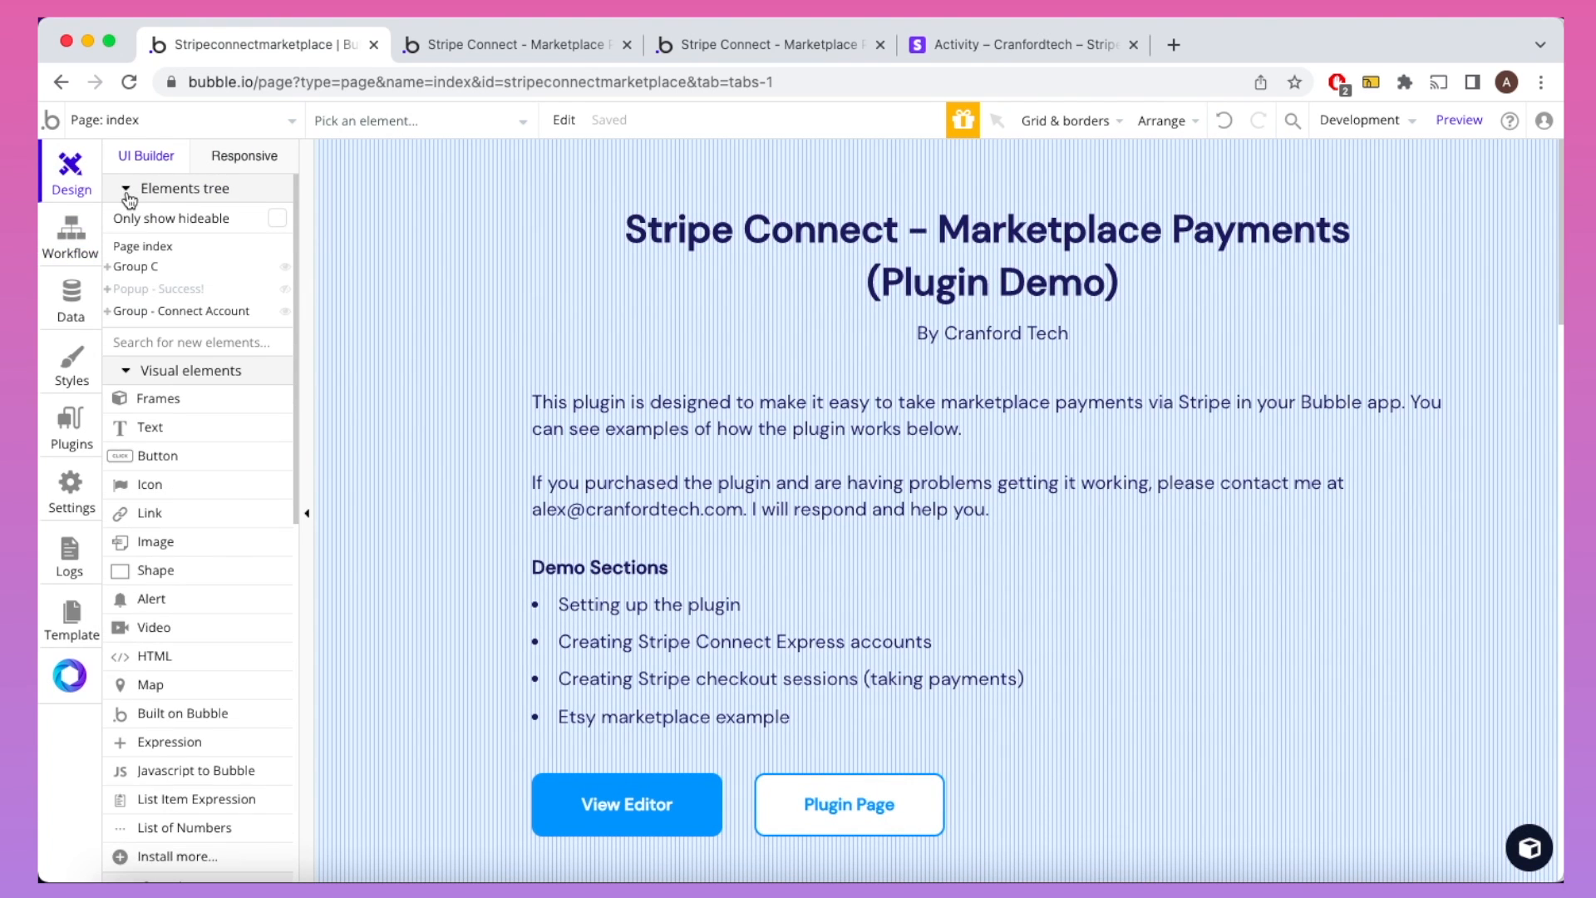
click(149, 291)
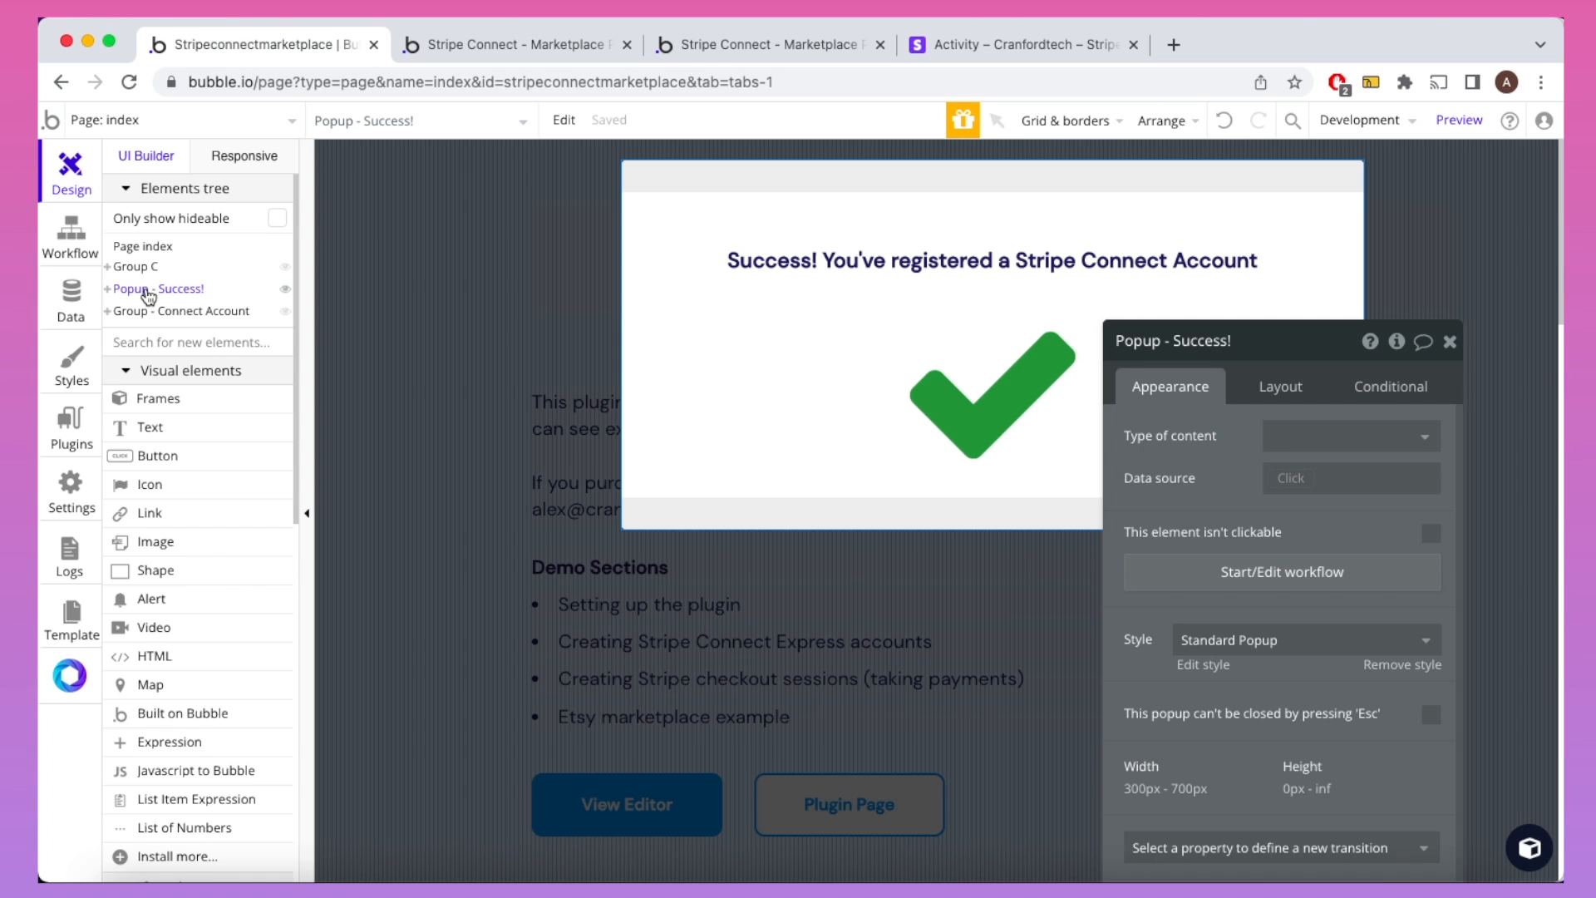
click(79, 243)
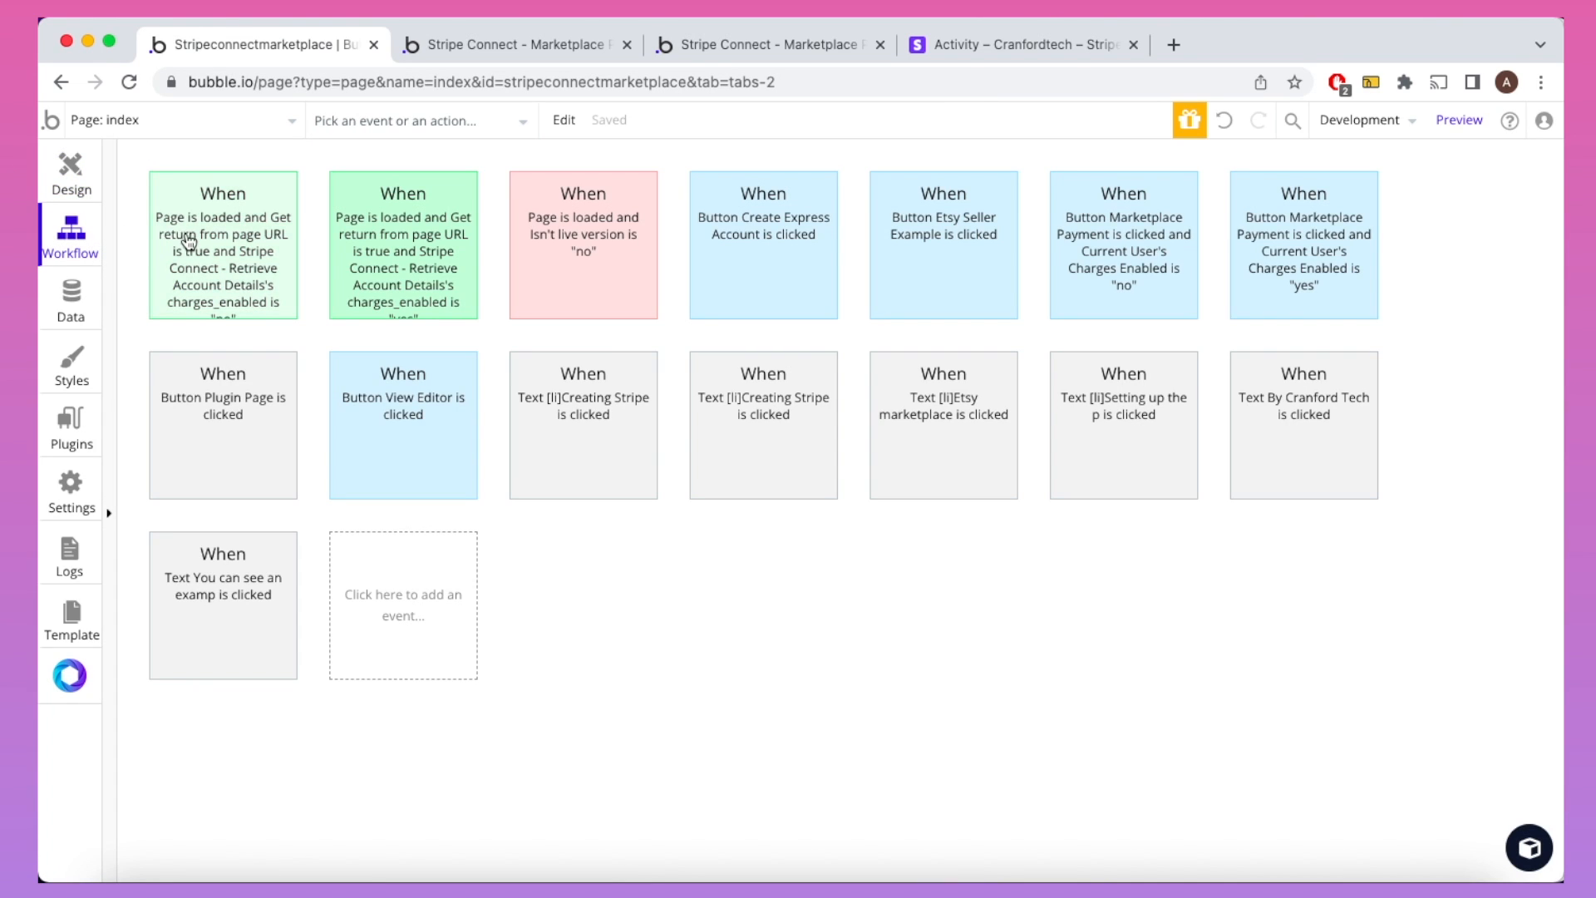
Step: Review both page-load return workflows and their success-popup and user-update steps
click(189, 242)
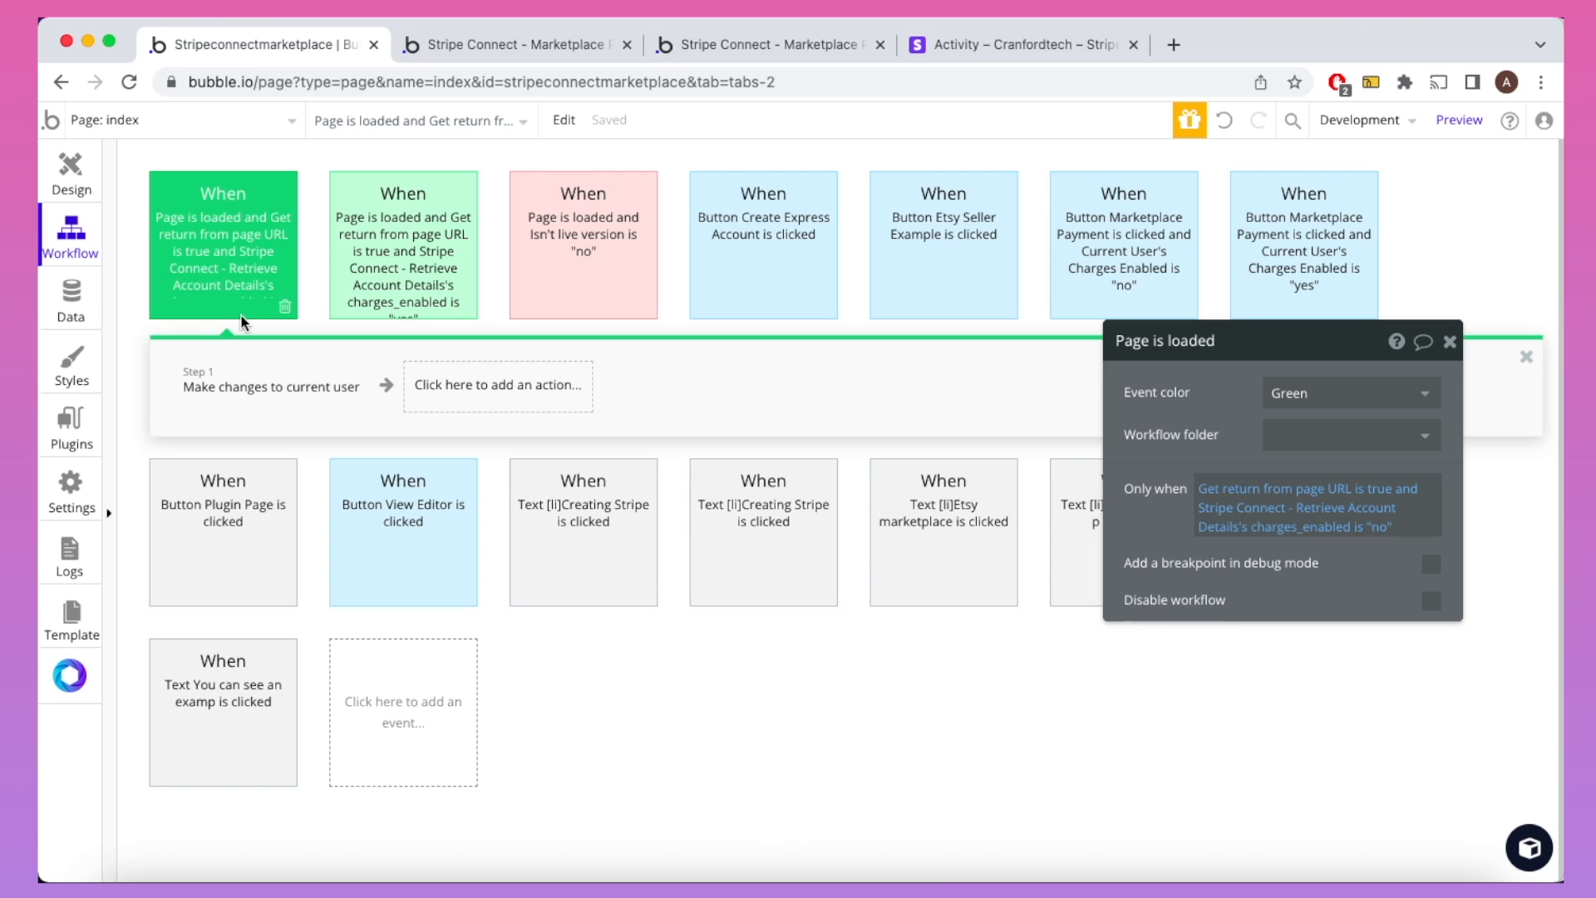
click(439, 258)
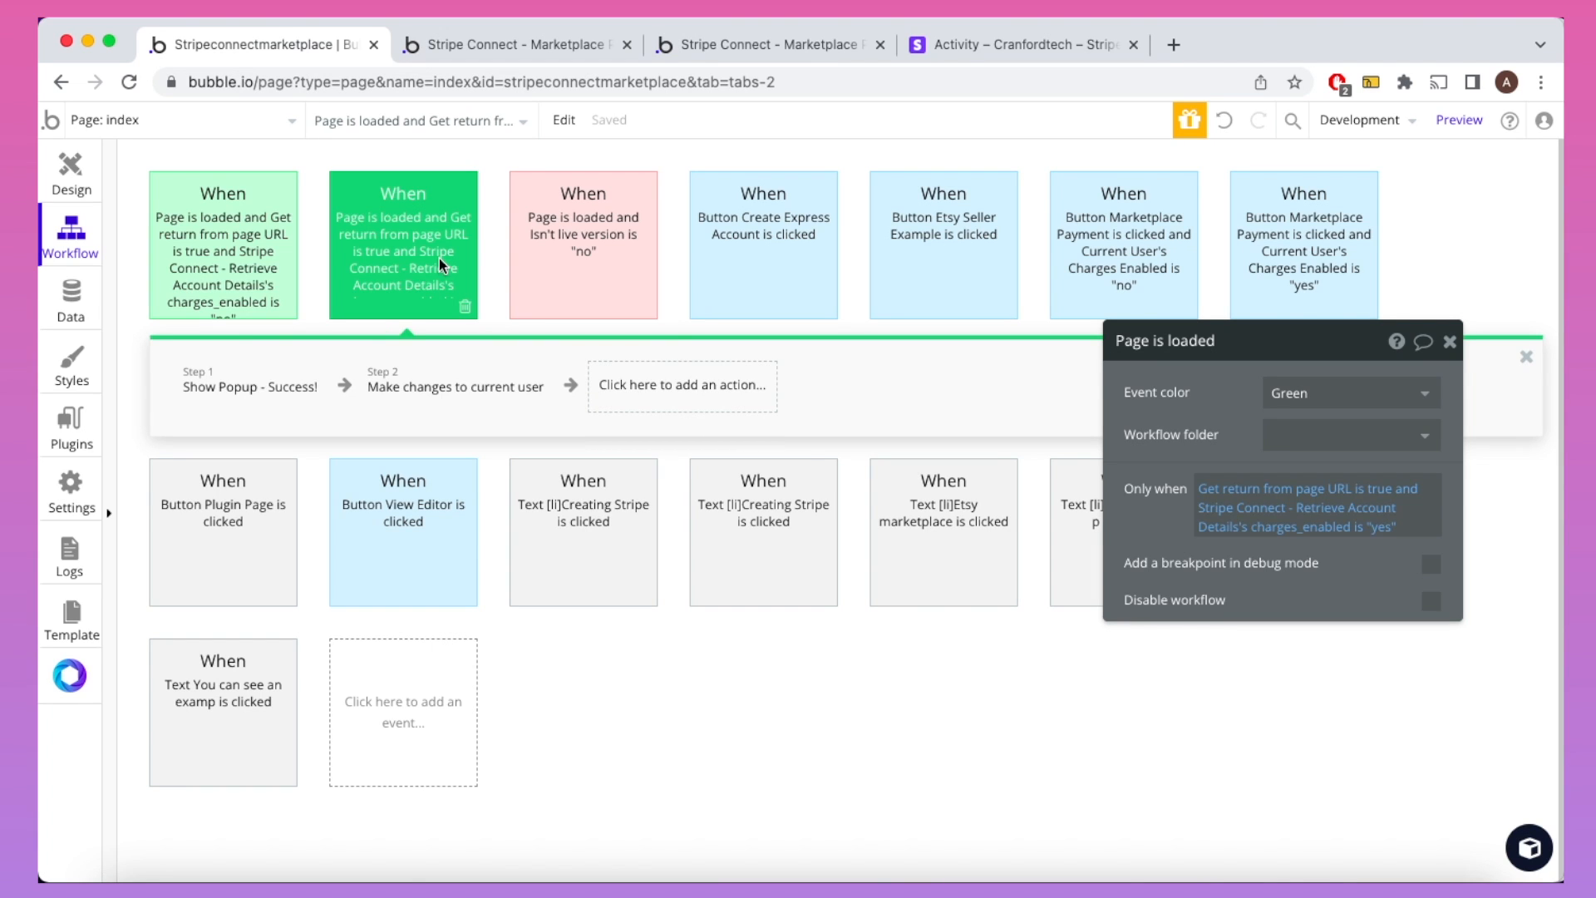
mouse_move(253, 402)
click(268, 371)
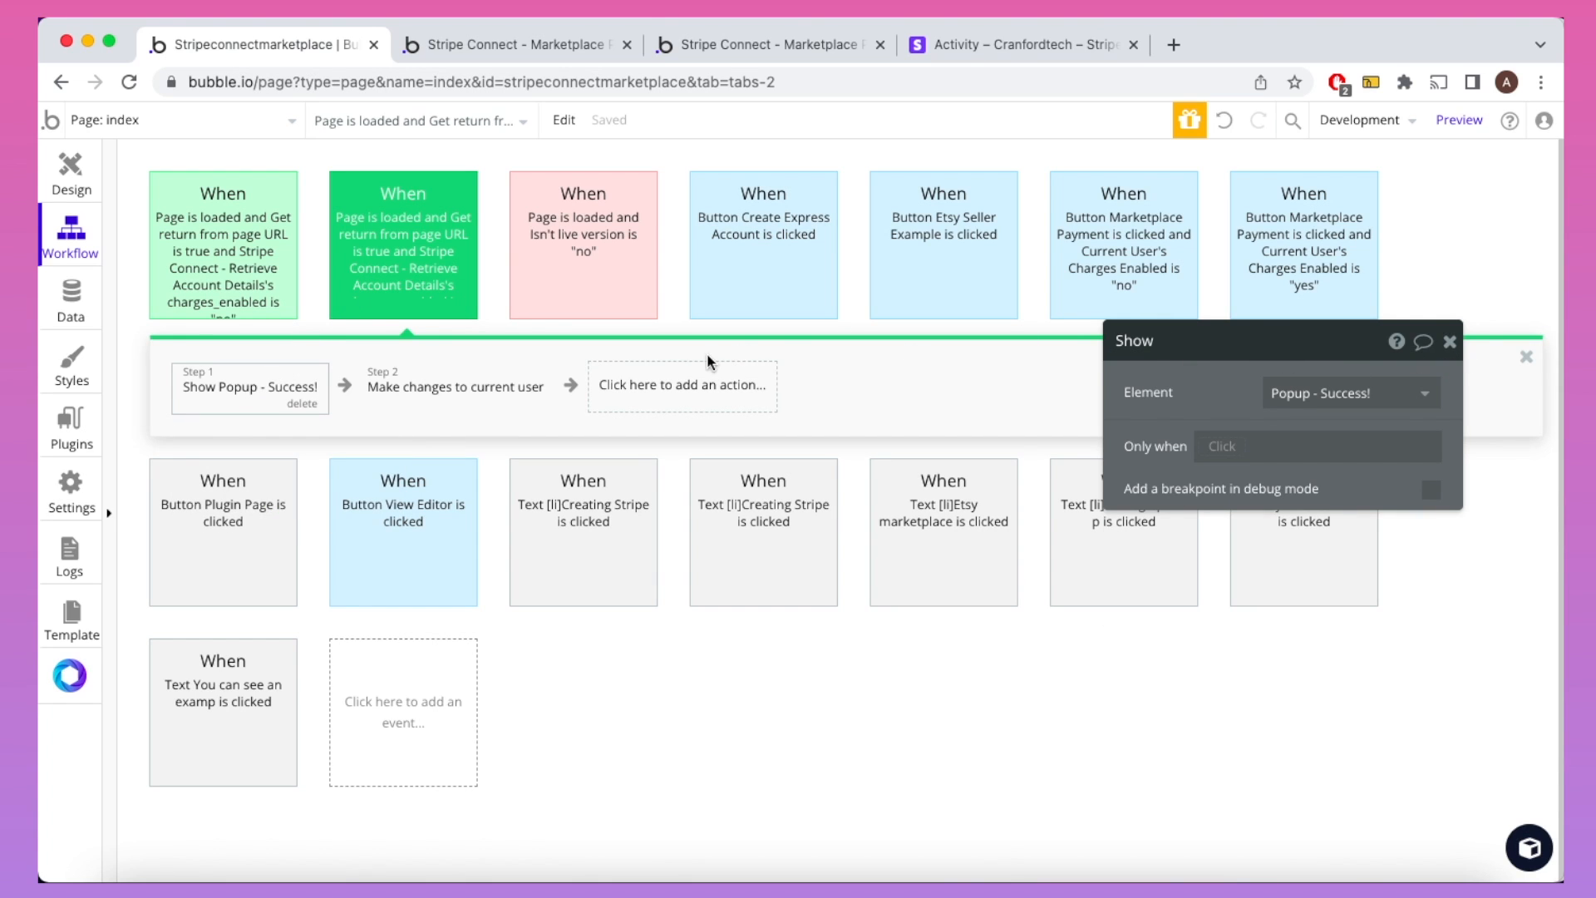
click(495, 384)
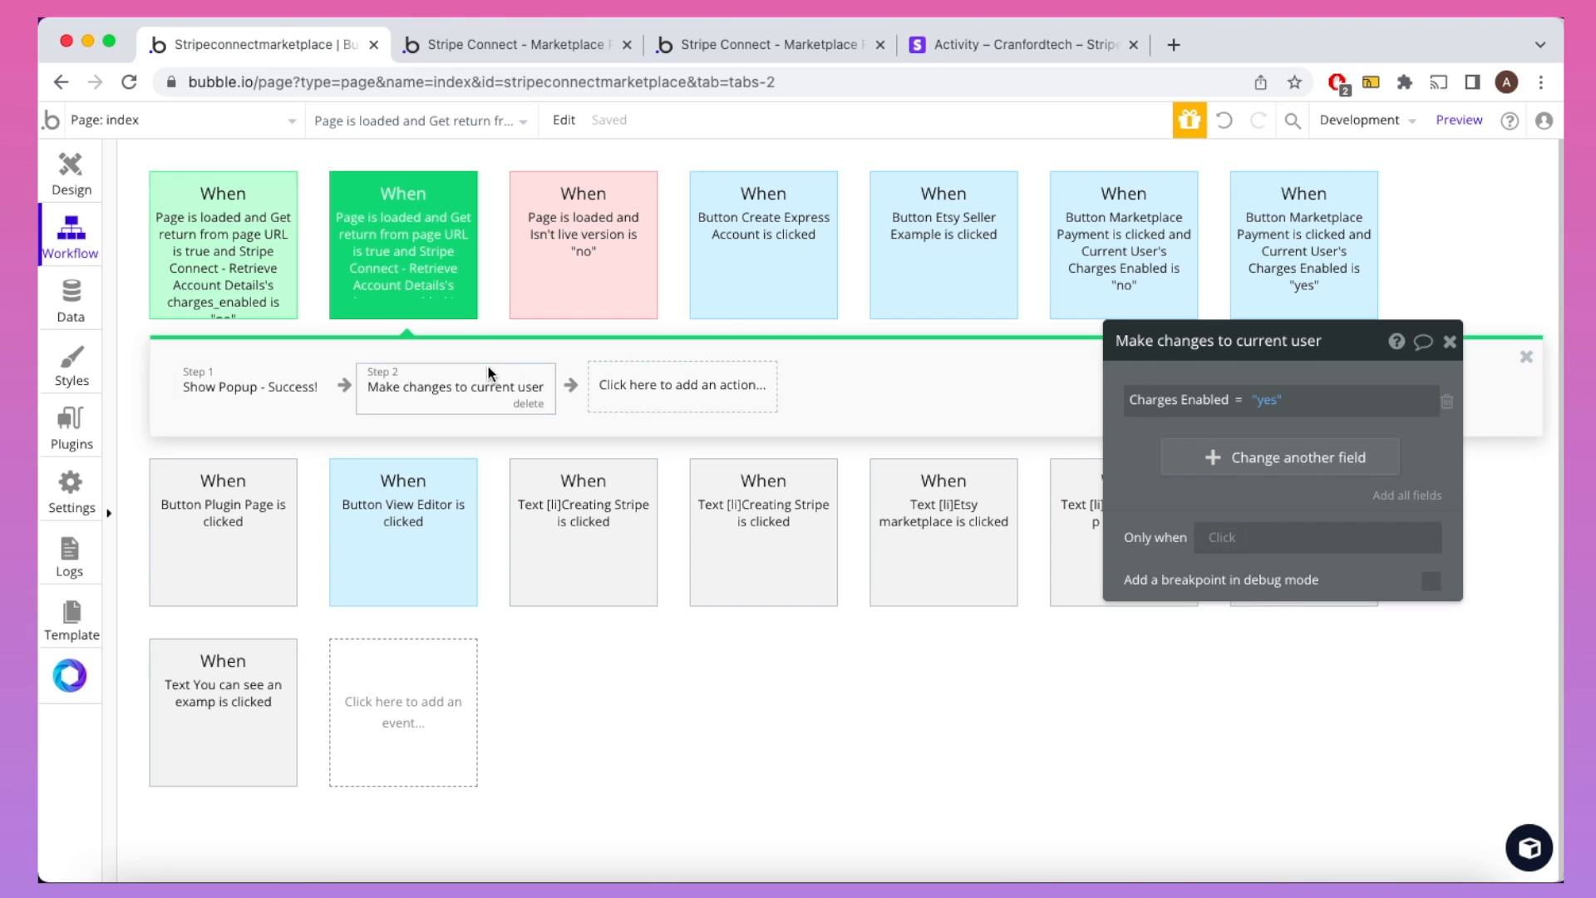
click(449, 276)
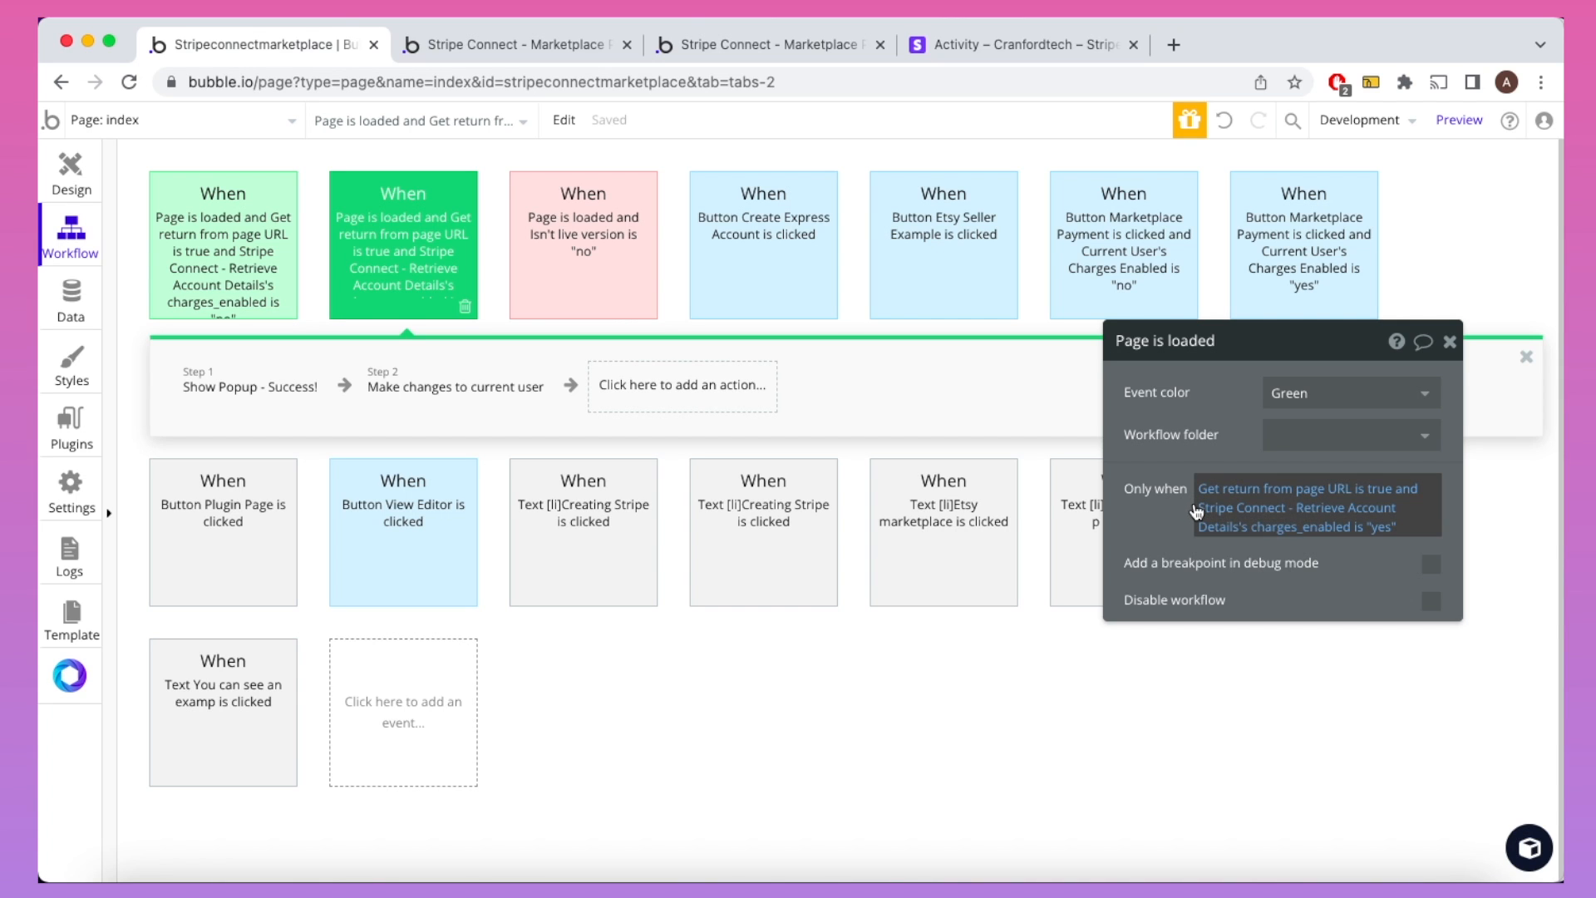
click(783, 45)
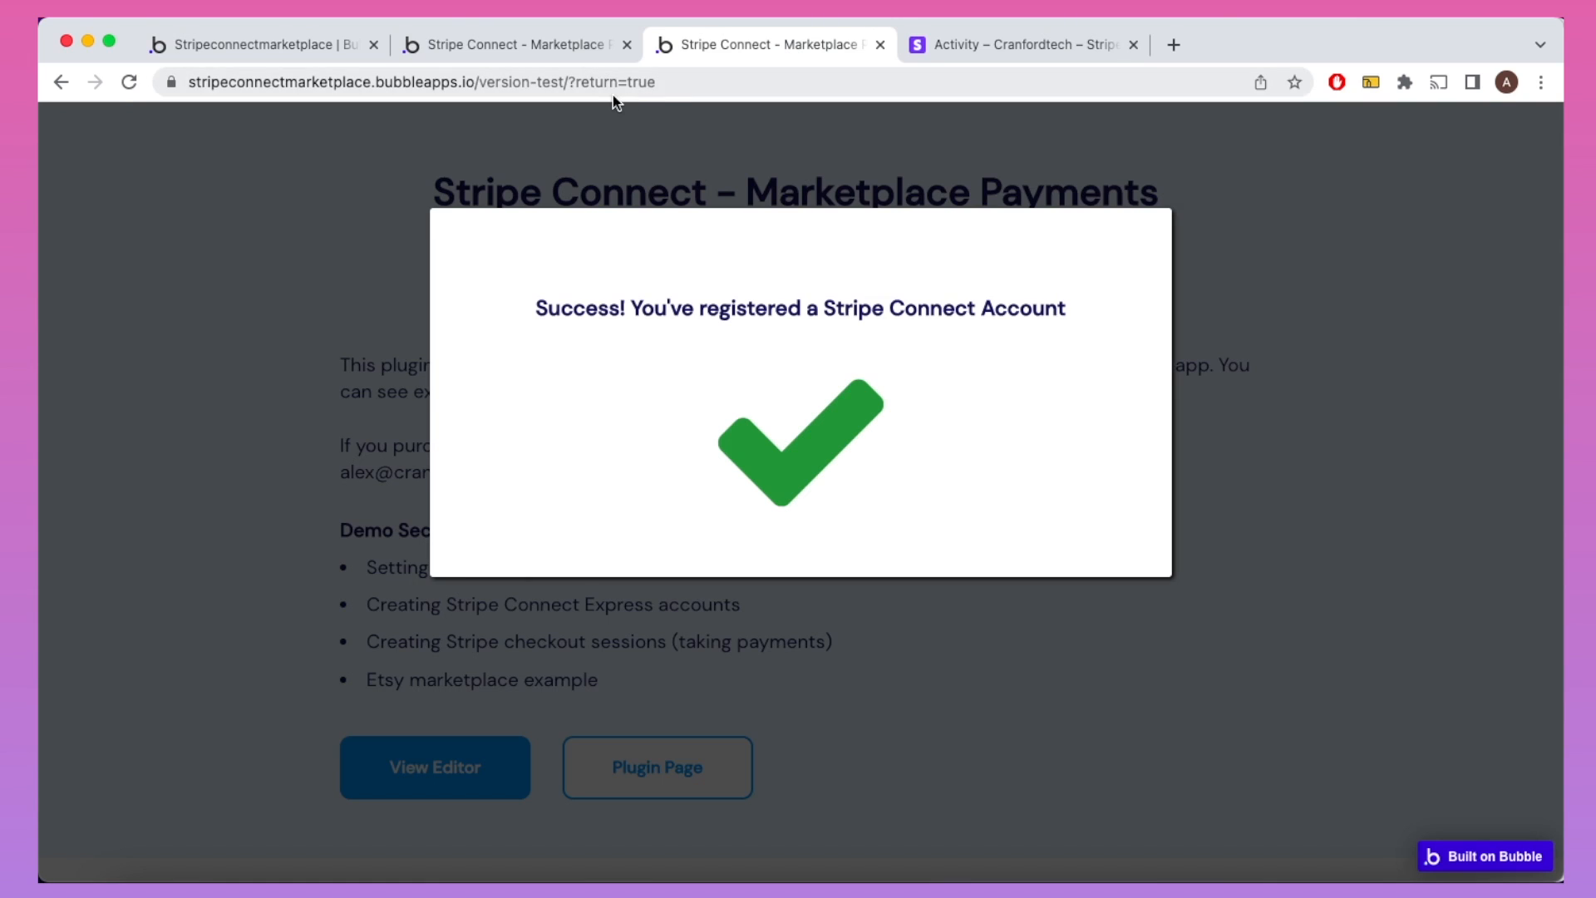
click(304, 38)
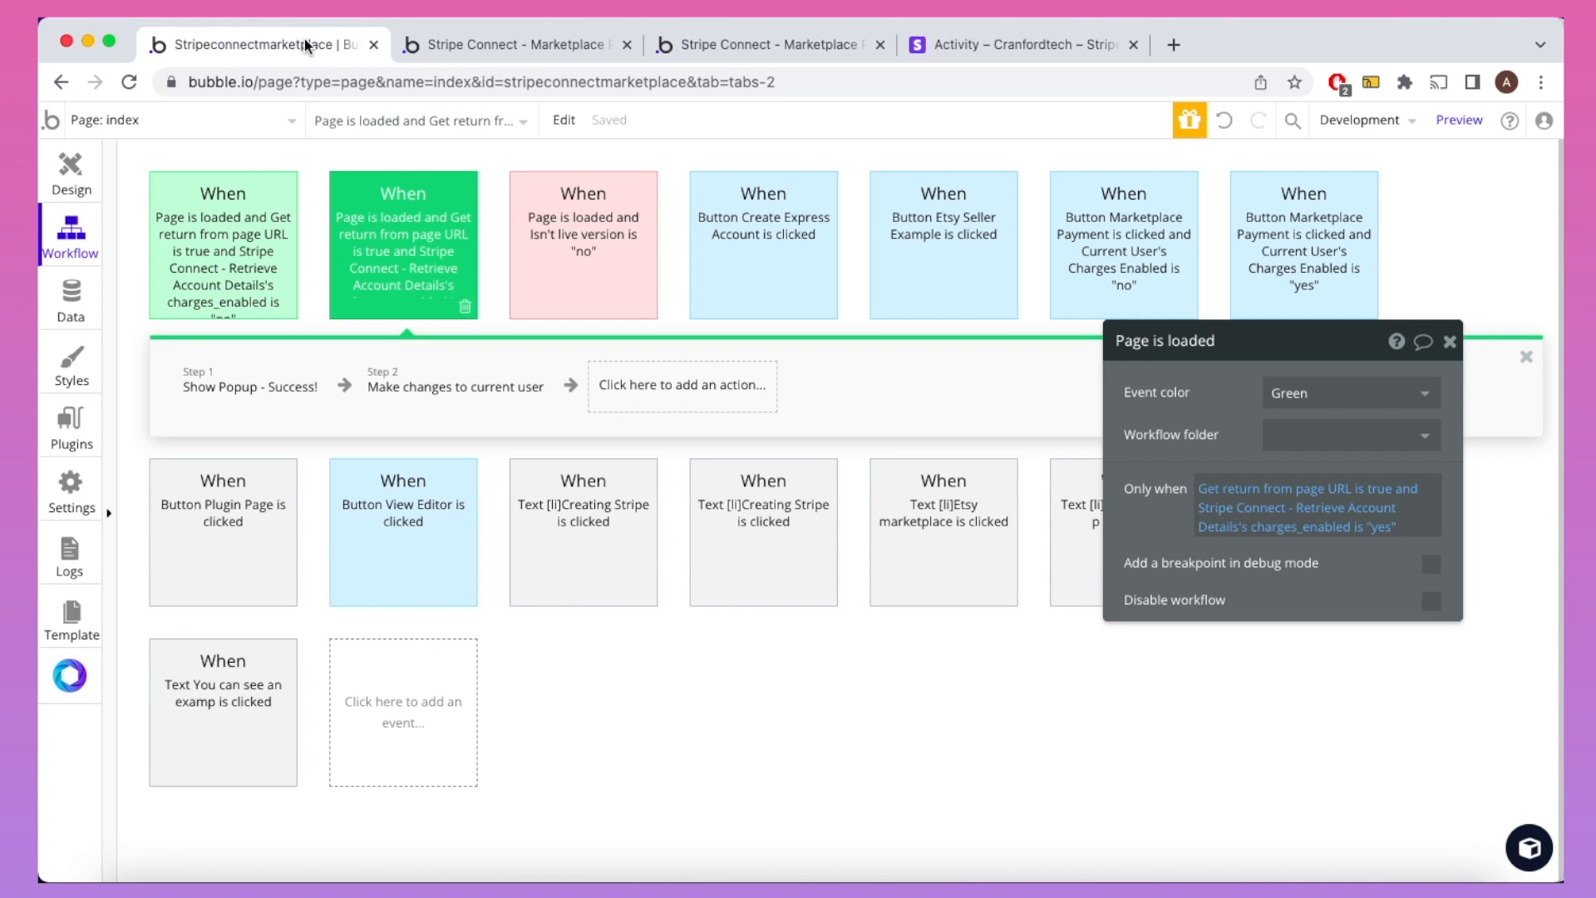
Step: Rebuild the Only when condition as Get return from page URL is "true"
click(1373, 533)
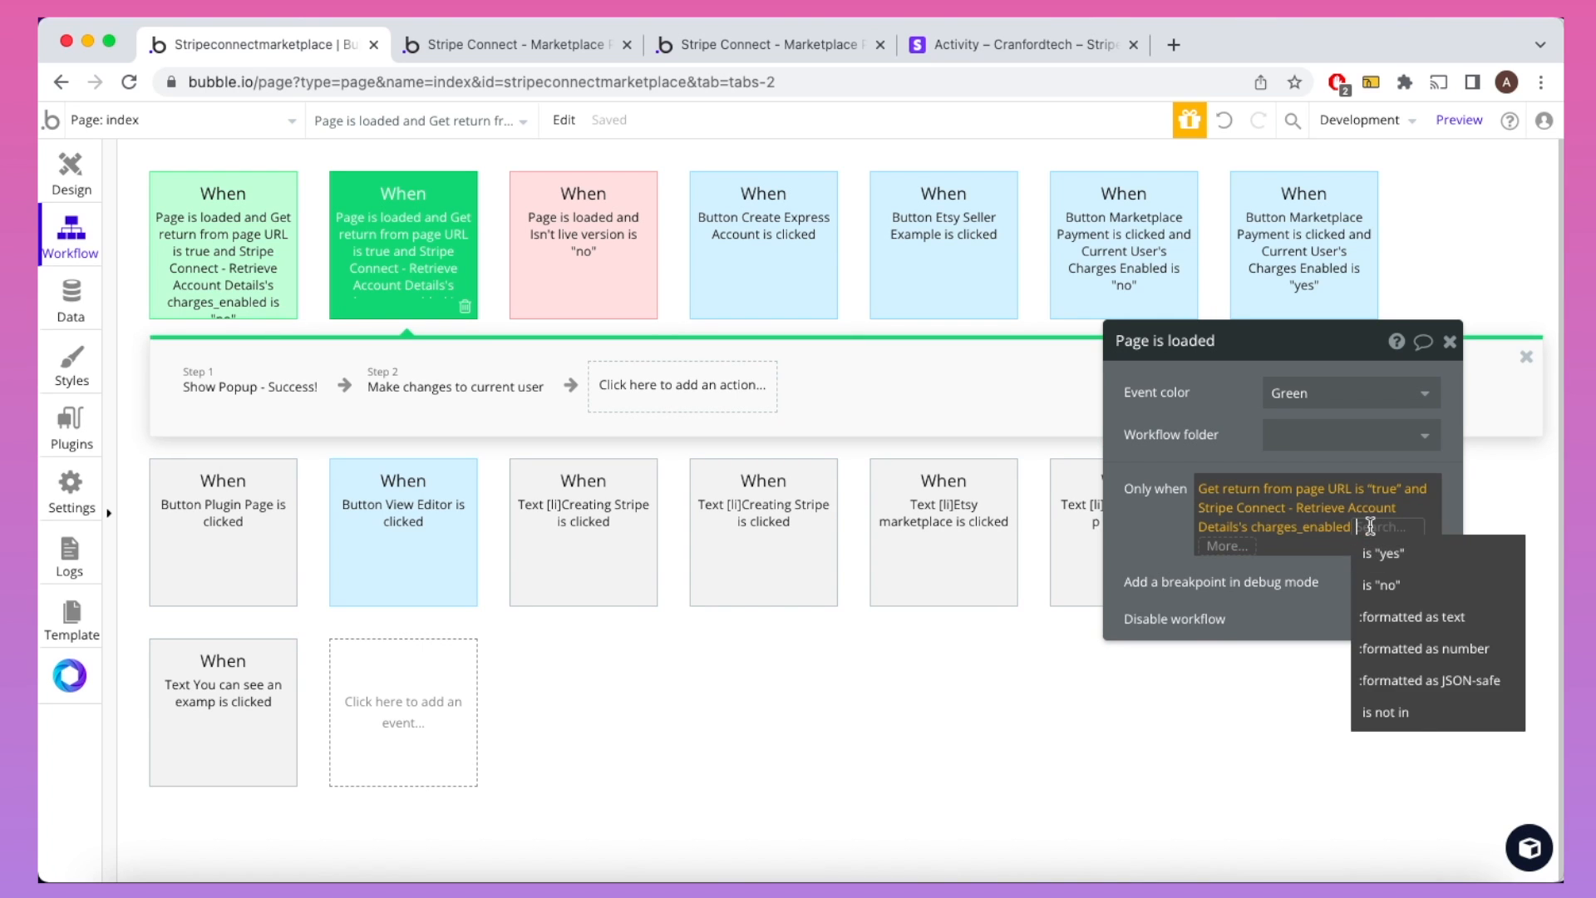
key(BackSpace)
key(BackSpace)
key(BackSpace)
key(BackSpace)
key(BackSpace)
key(BackSpace)
key(BackSpace)
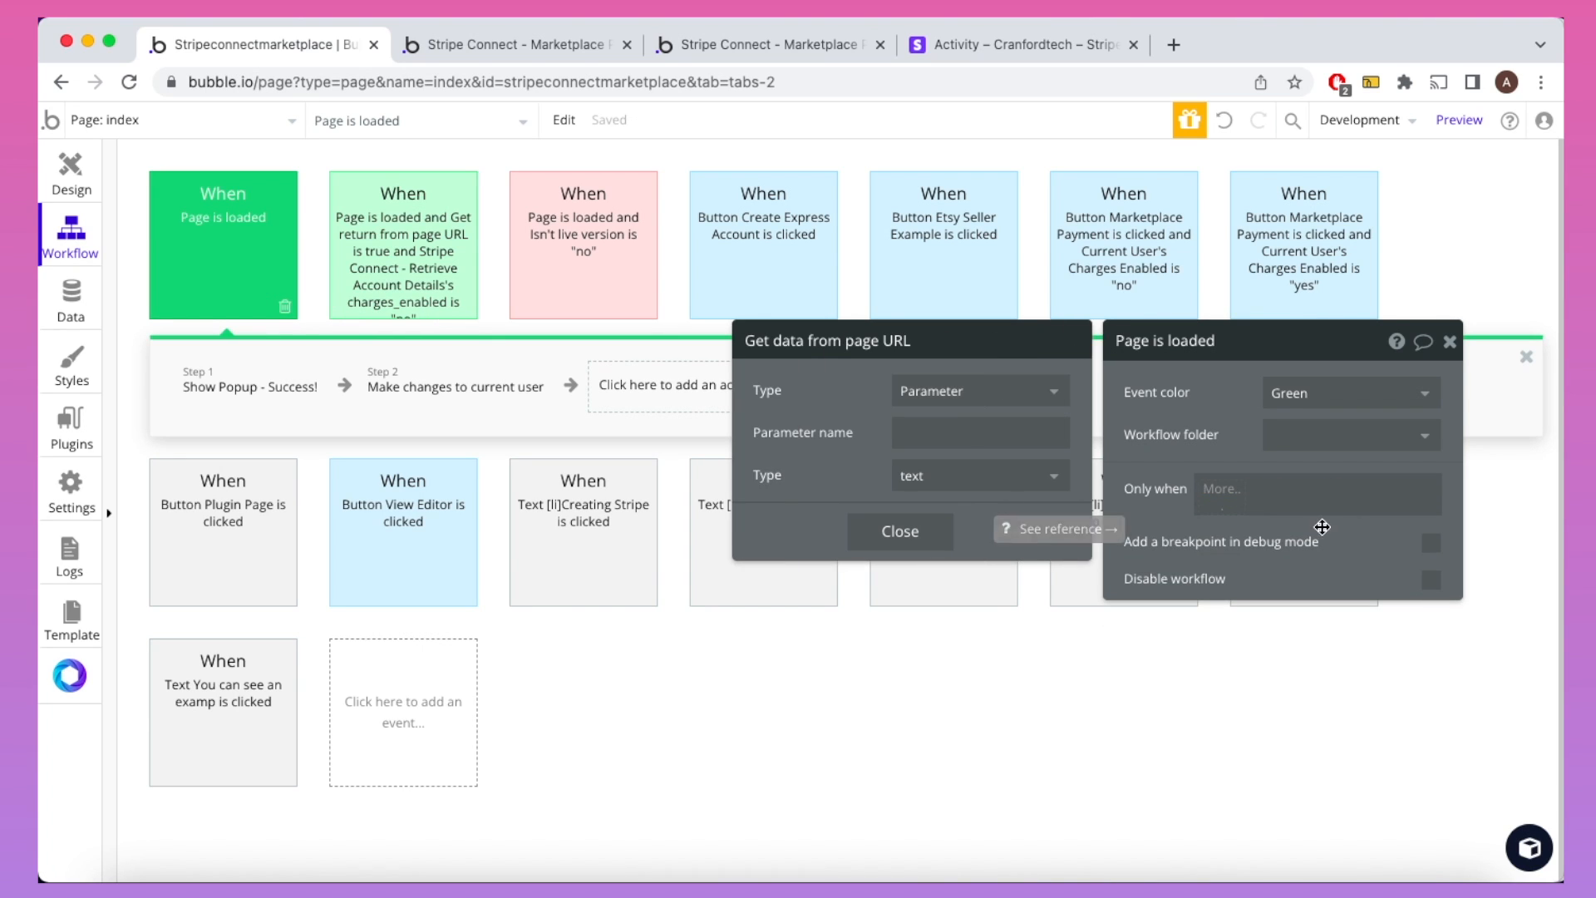
click(1014, 530)
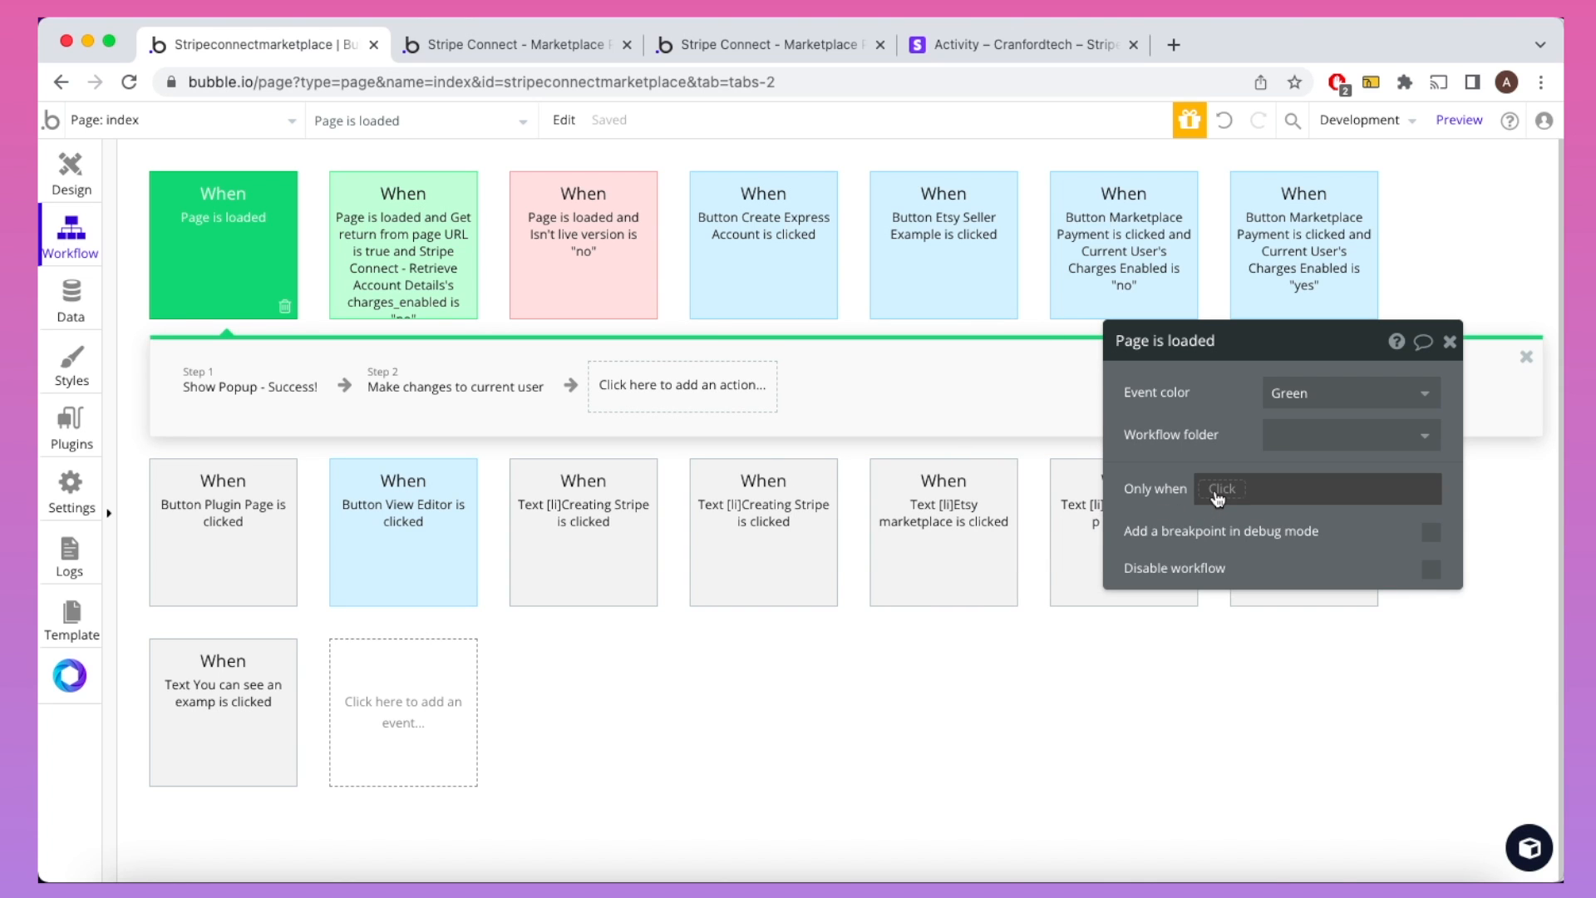
click(1217, 491)
text(page)
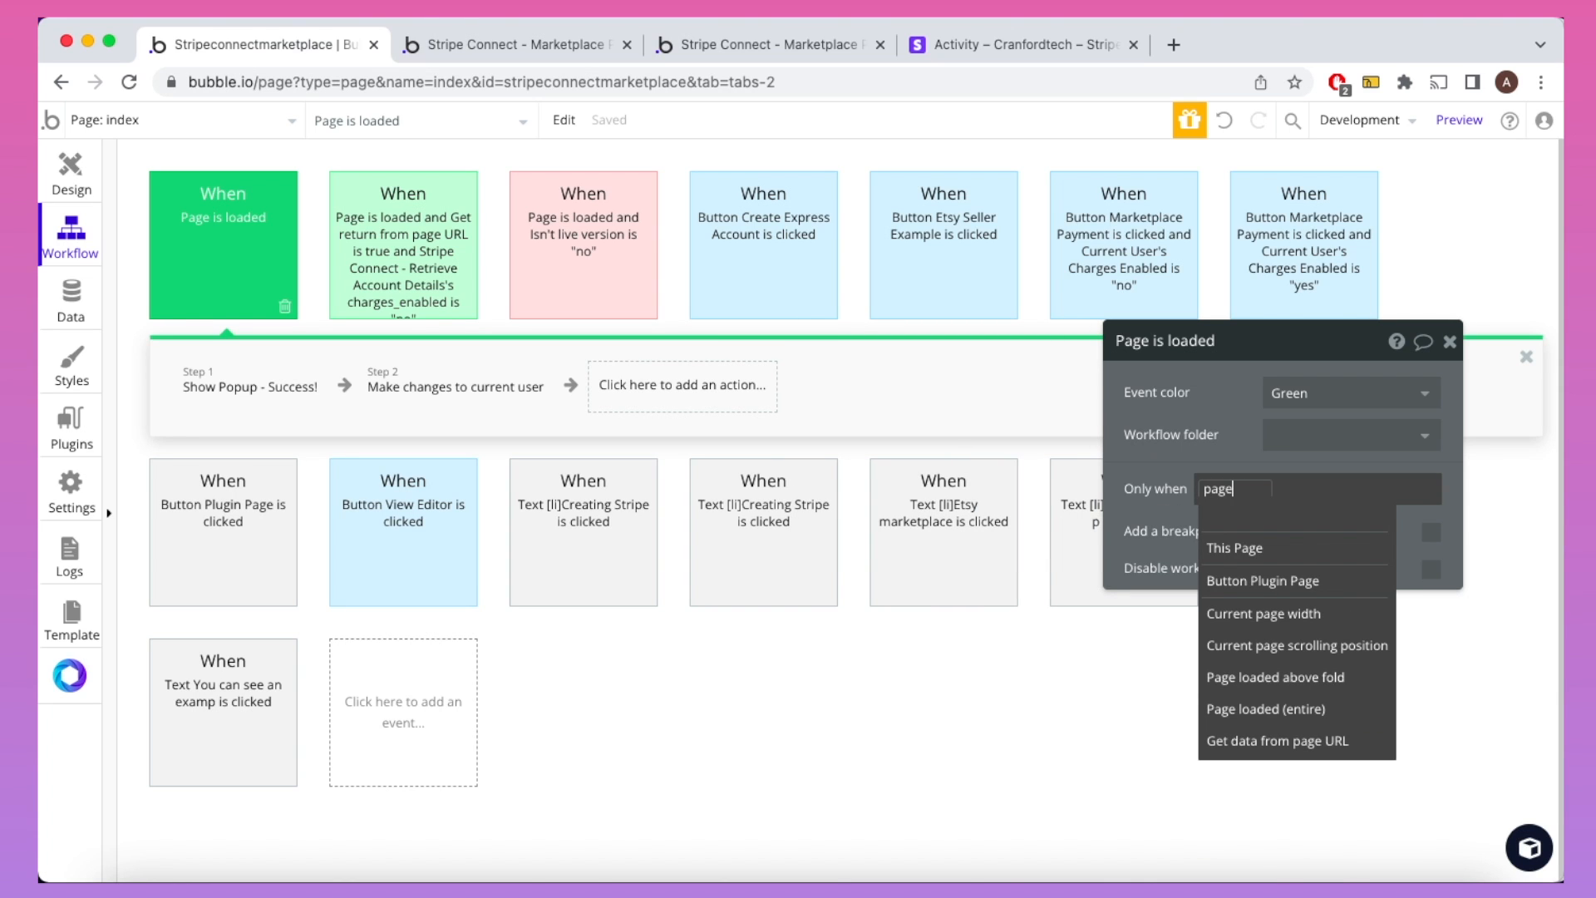
click(1257, 739)
click(1005, 433)
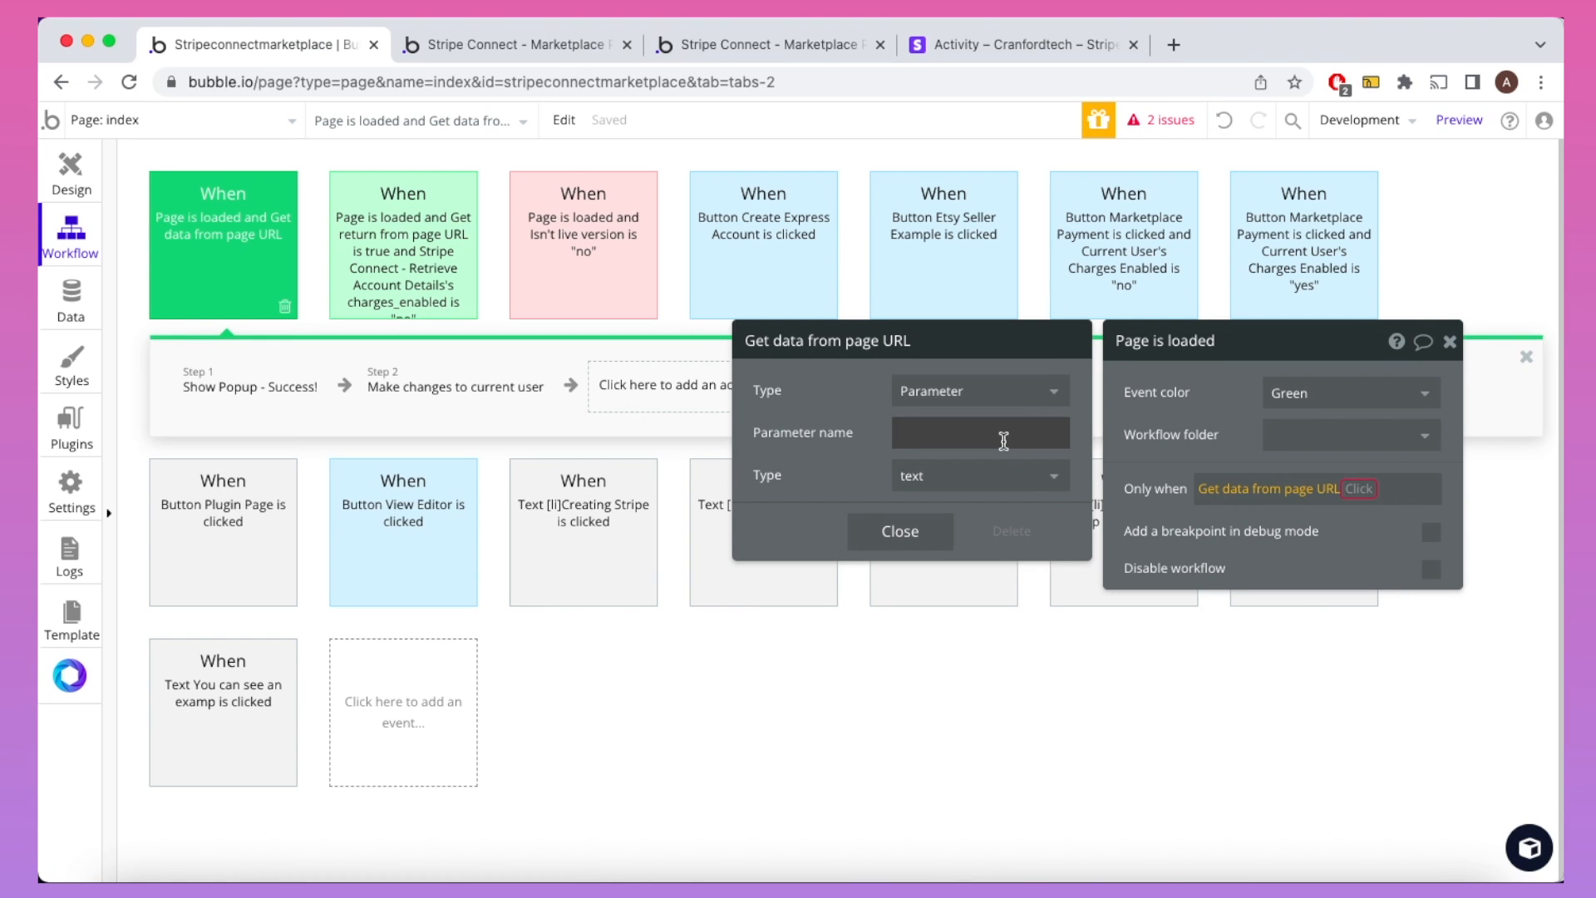
text(return)
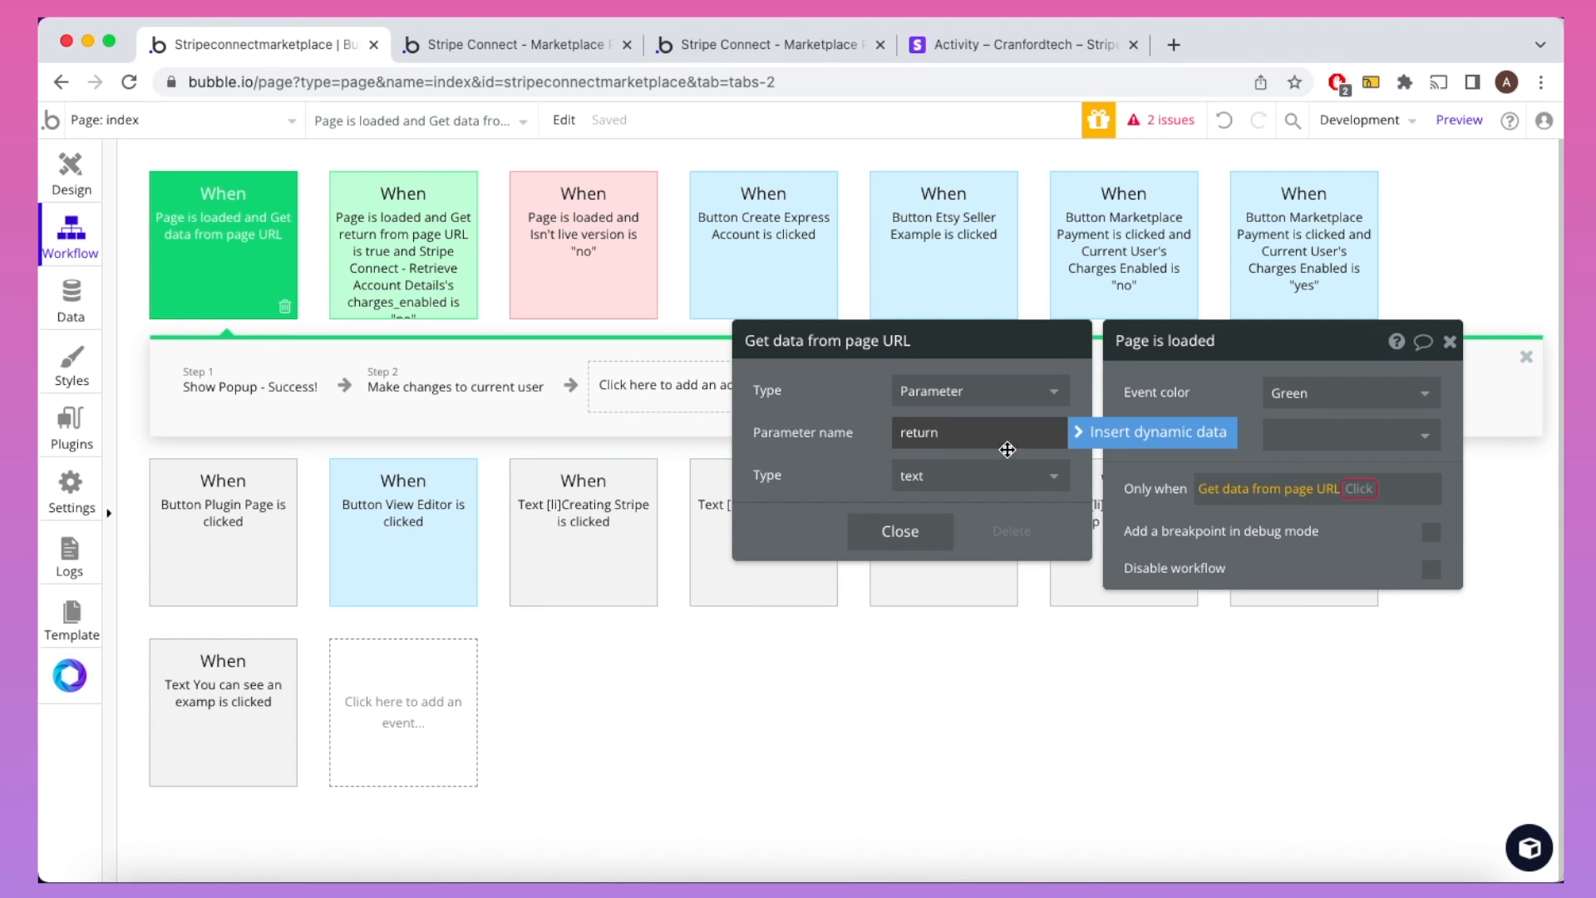
click(1369, 490)
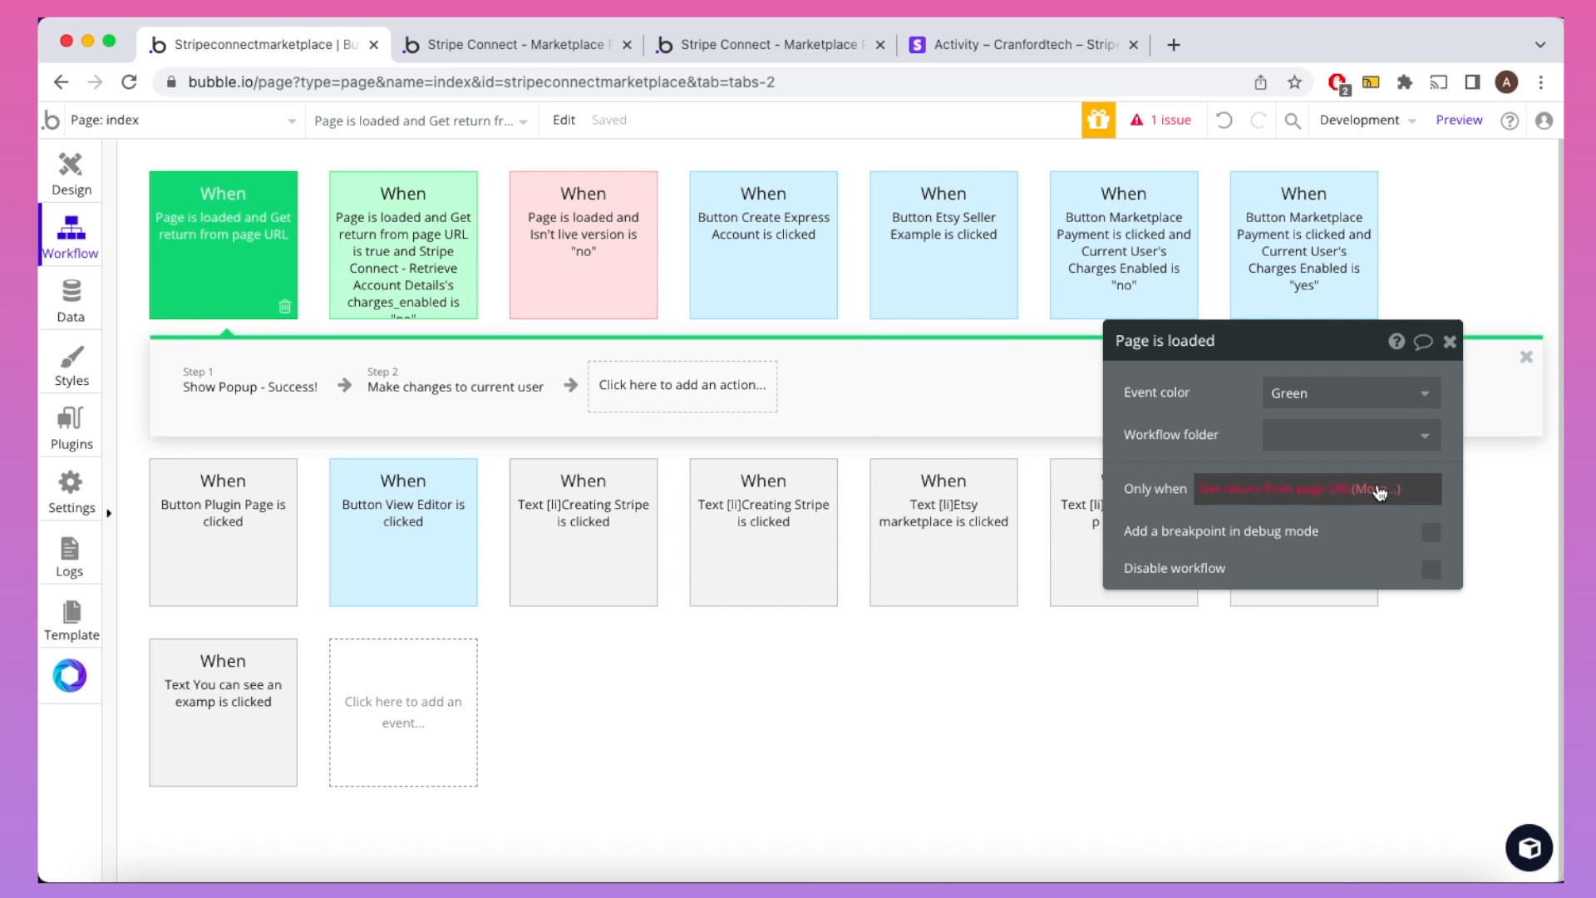
click(1370, 489)
click(1382, 517)
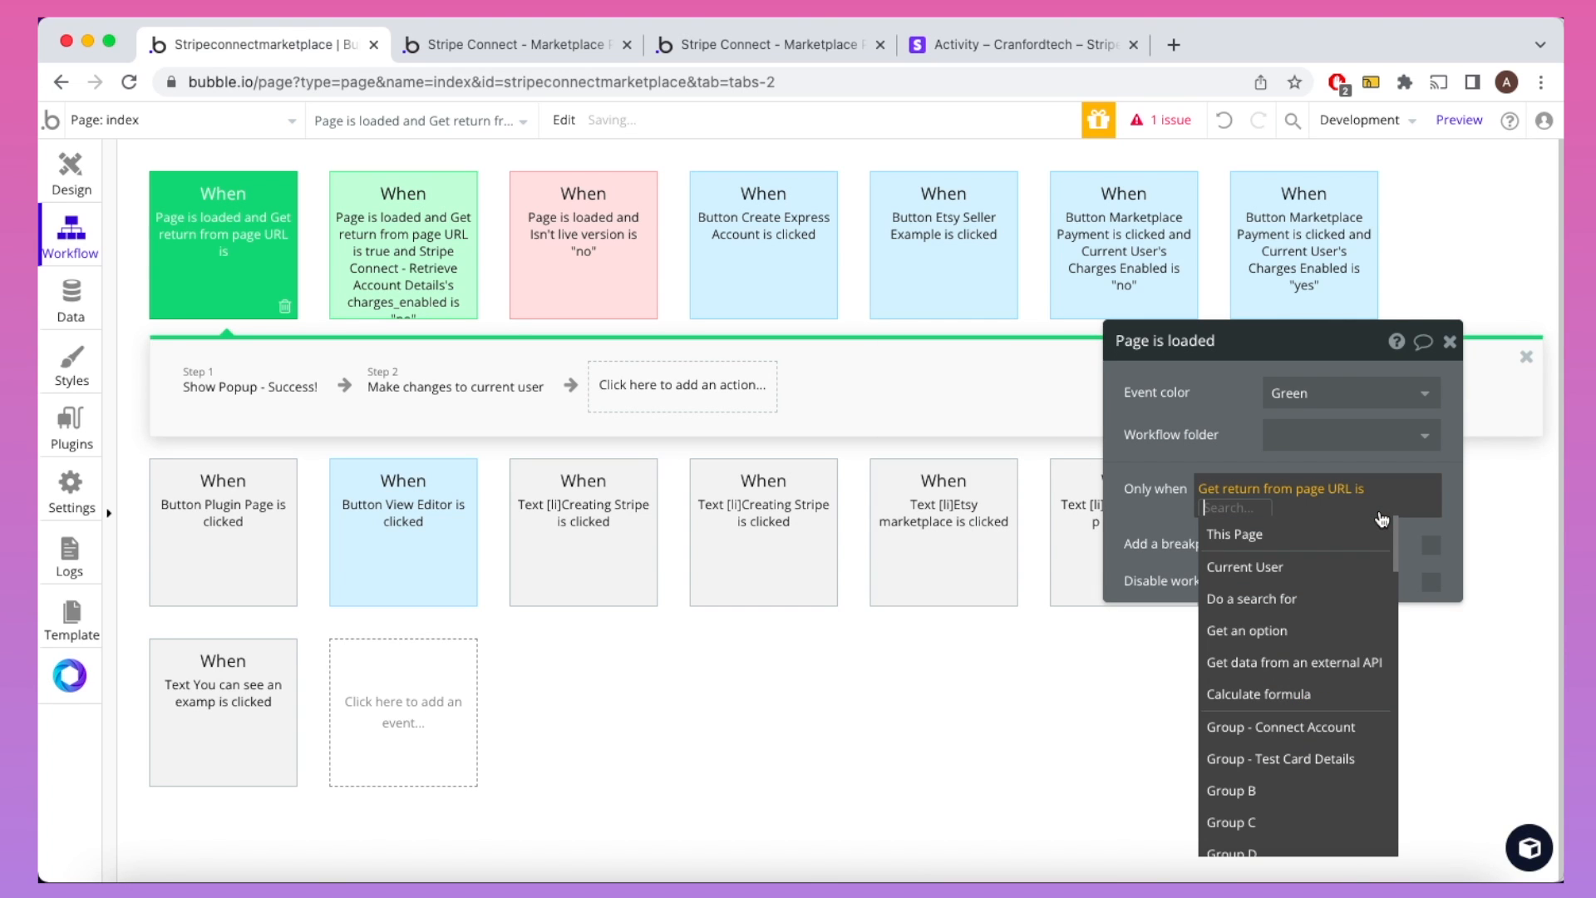
text(true)
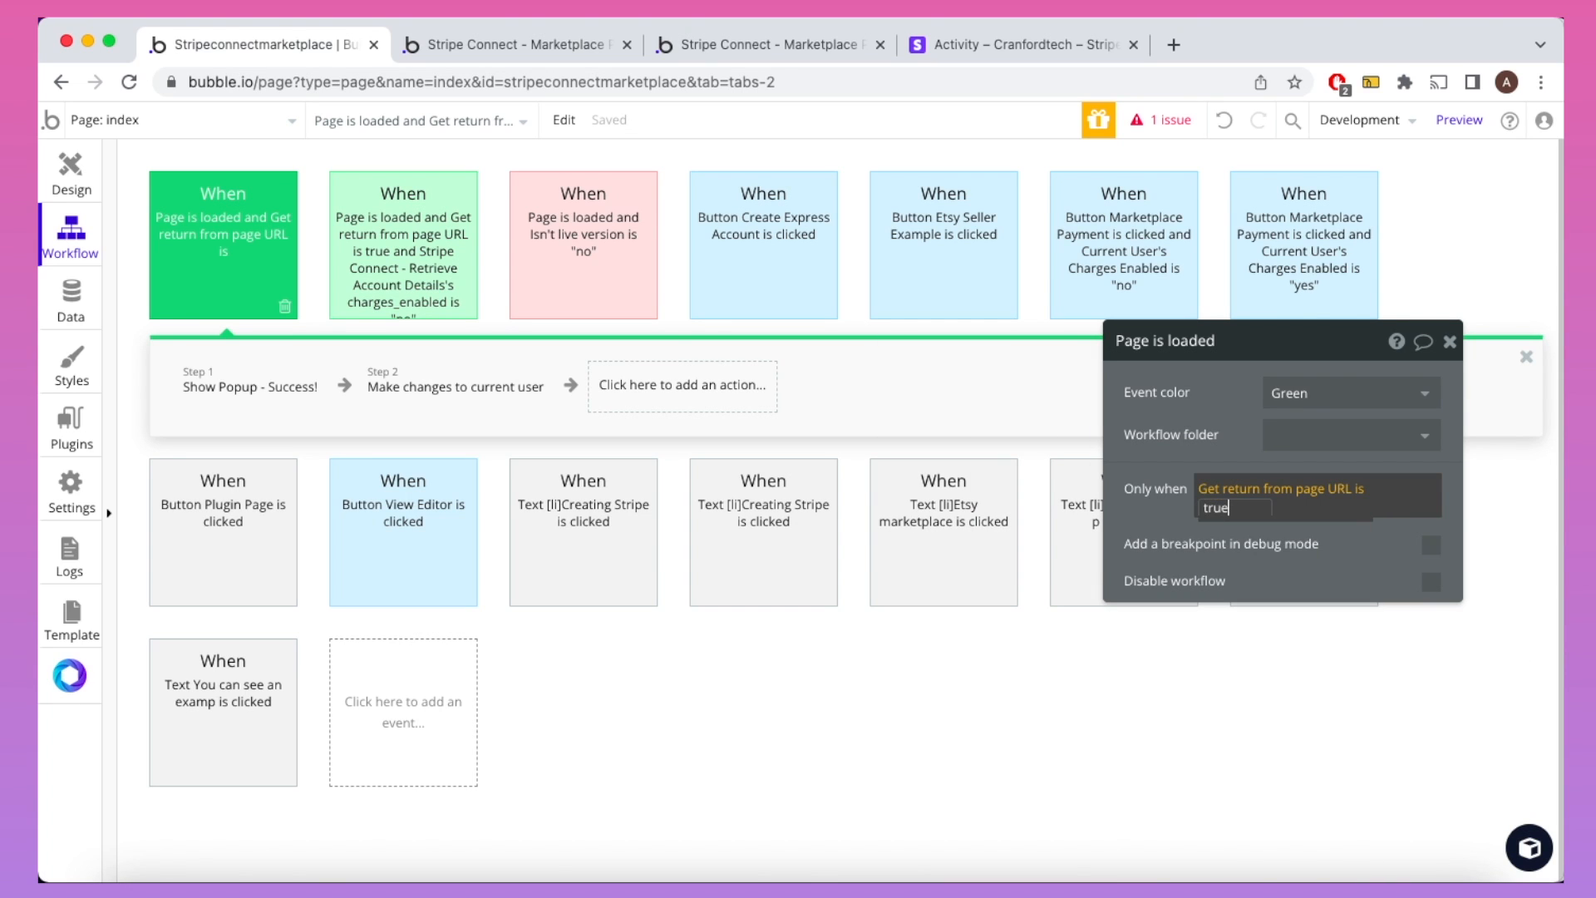
click(1372, 548)
Step: Add an 'and' clause using Stripe Connect - Retrieve Account Details from external APIs
click(1232, 507)
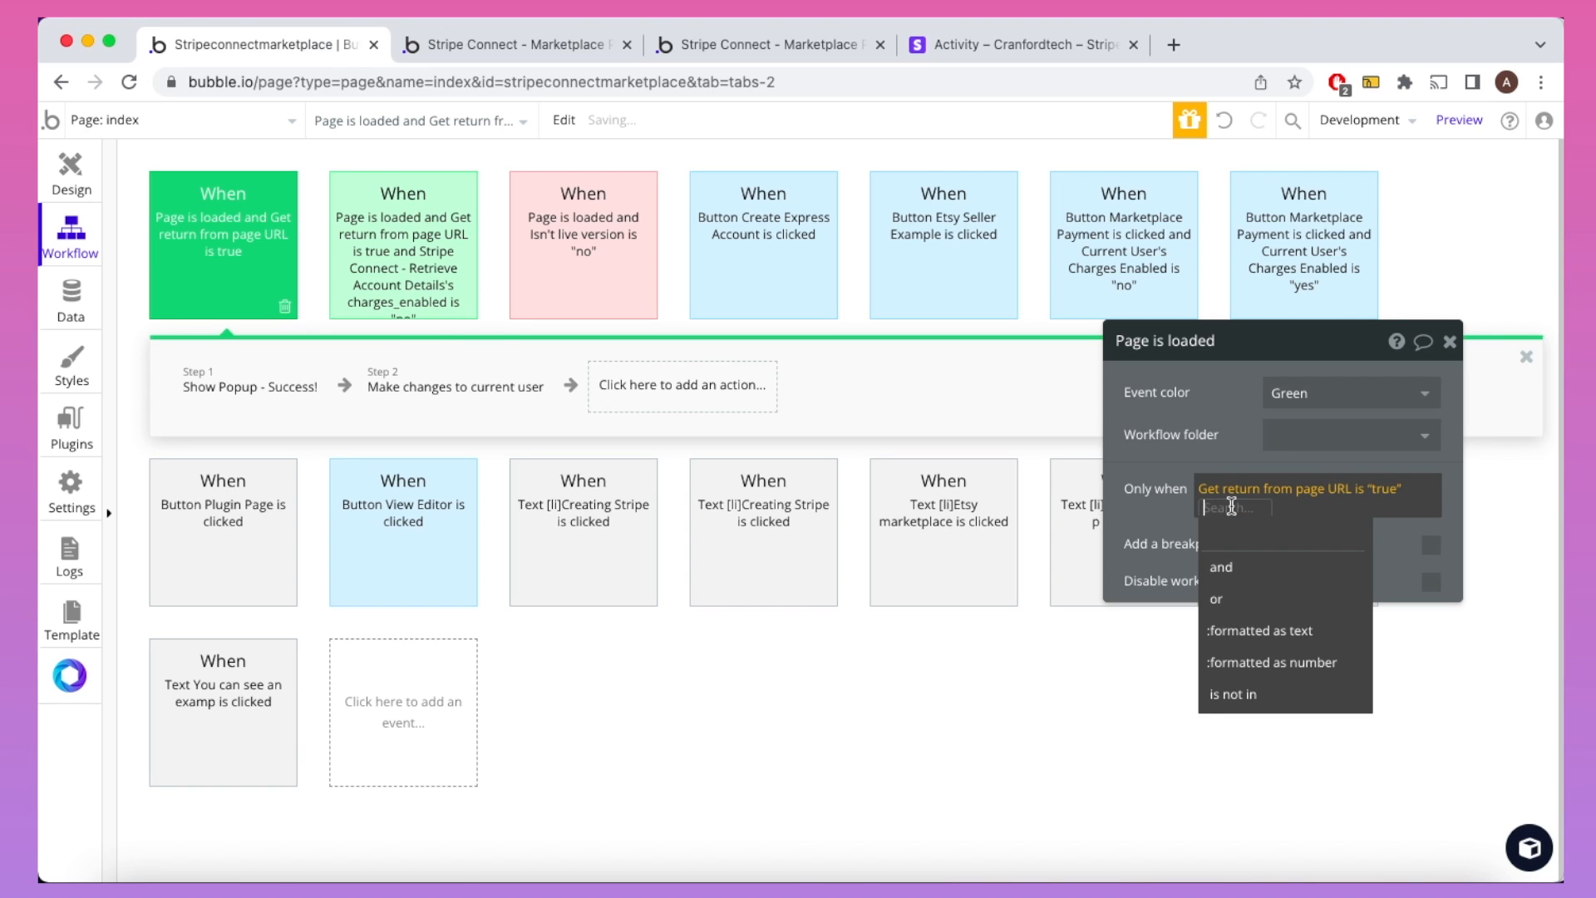
click(1169, 513)
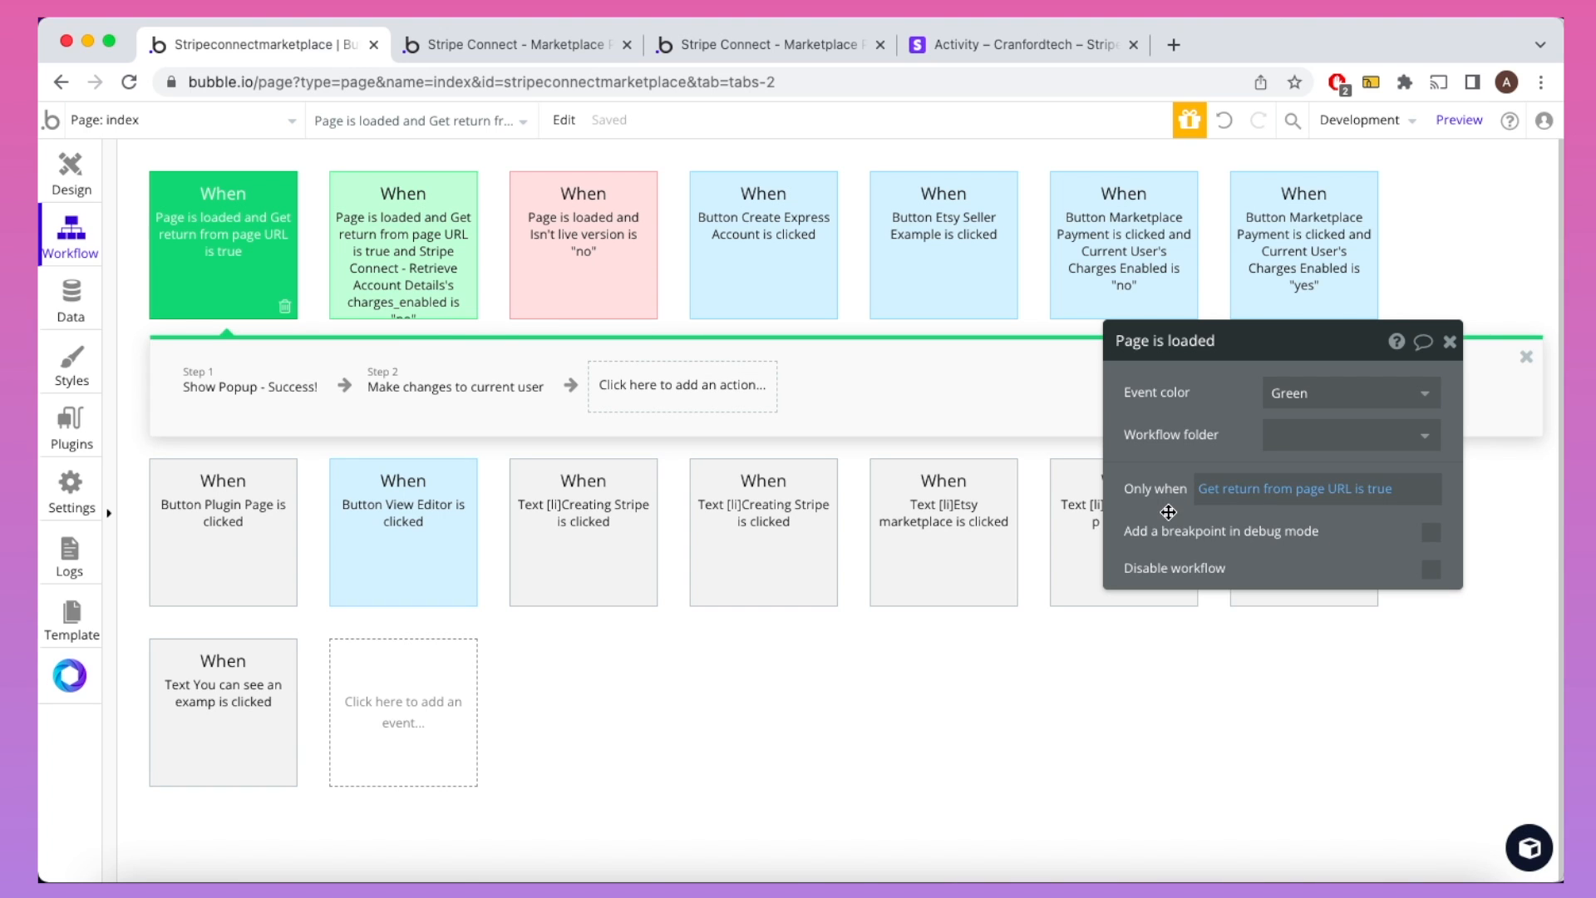
click(1379, 501)
click(1286, 508)
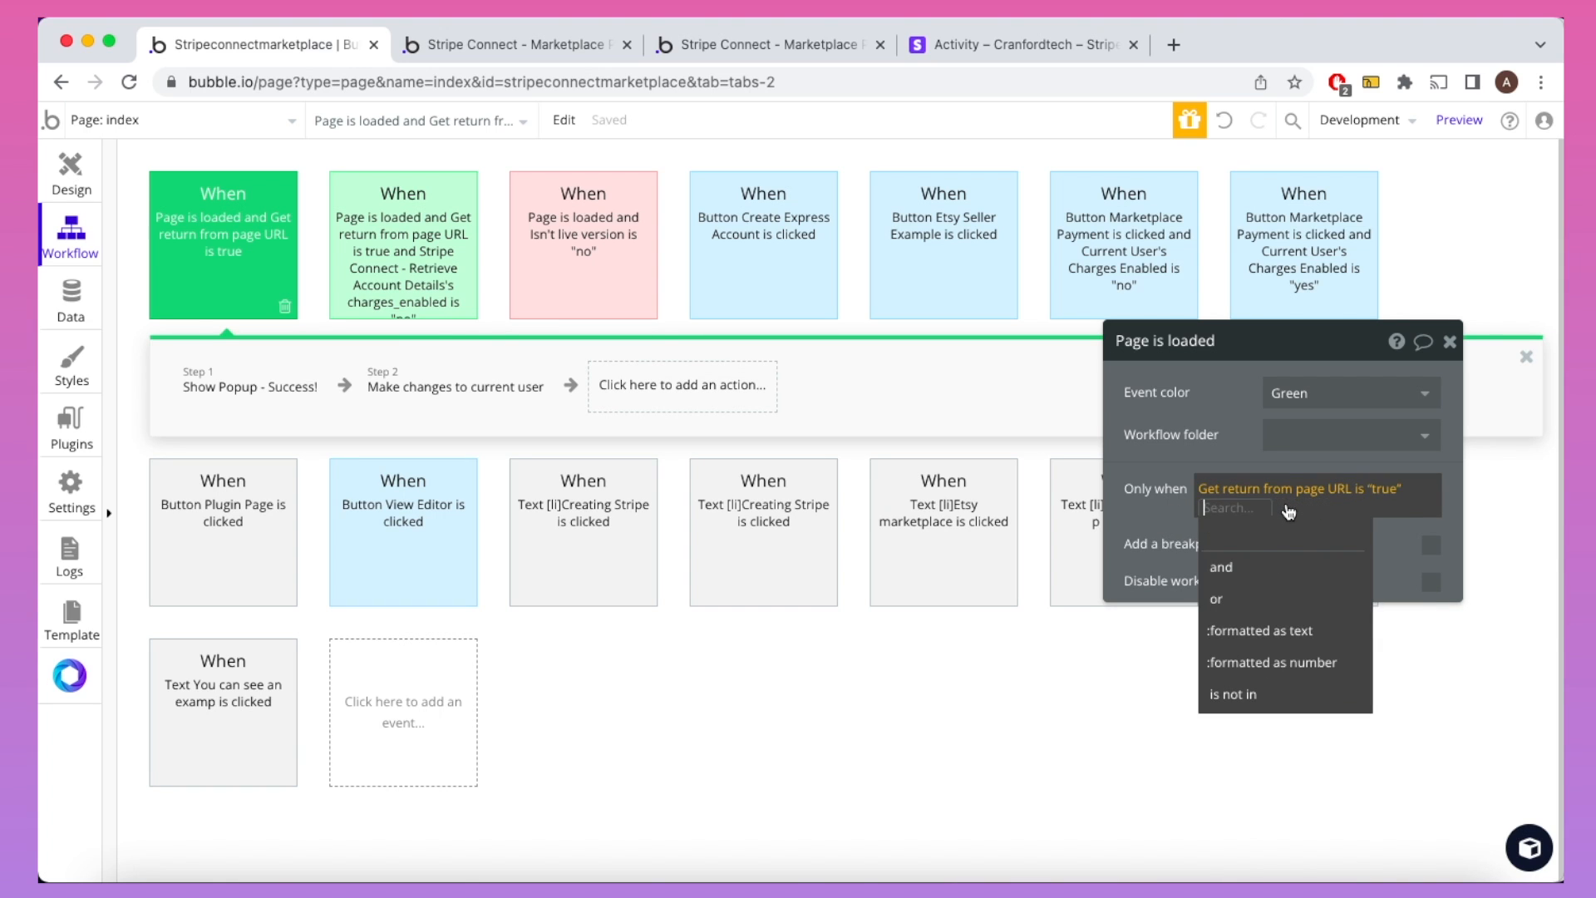
click(1239, 563)
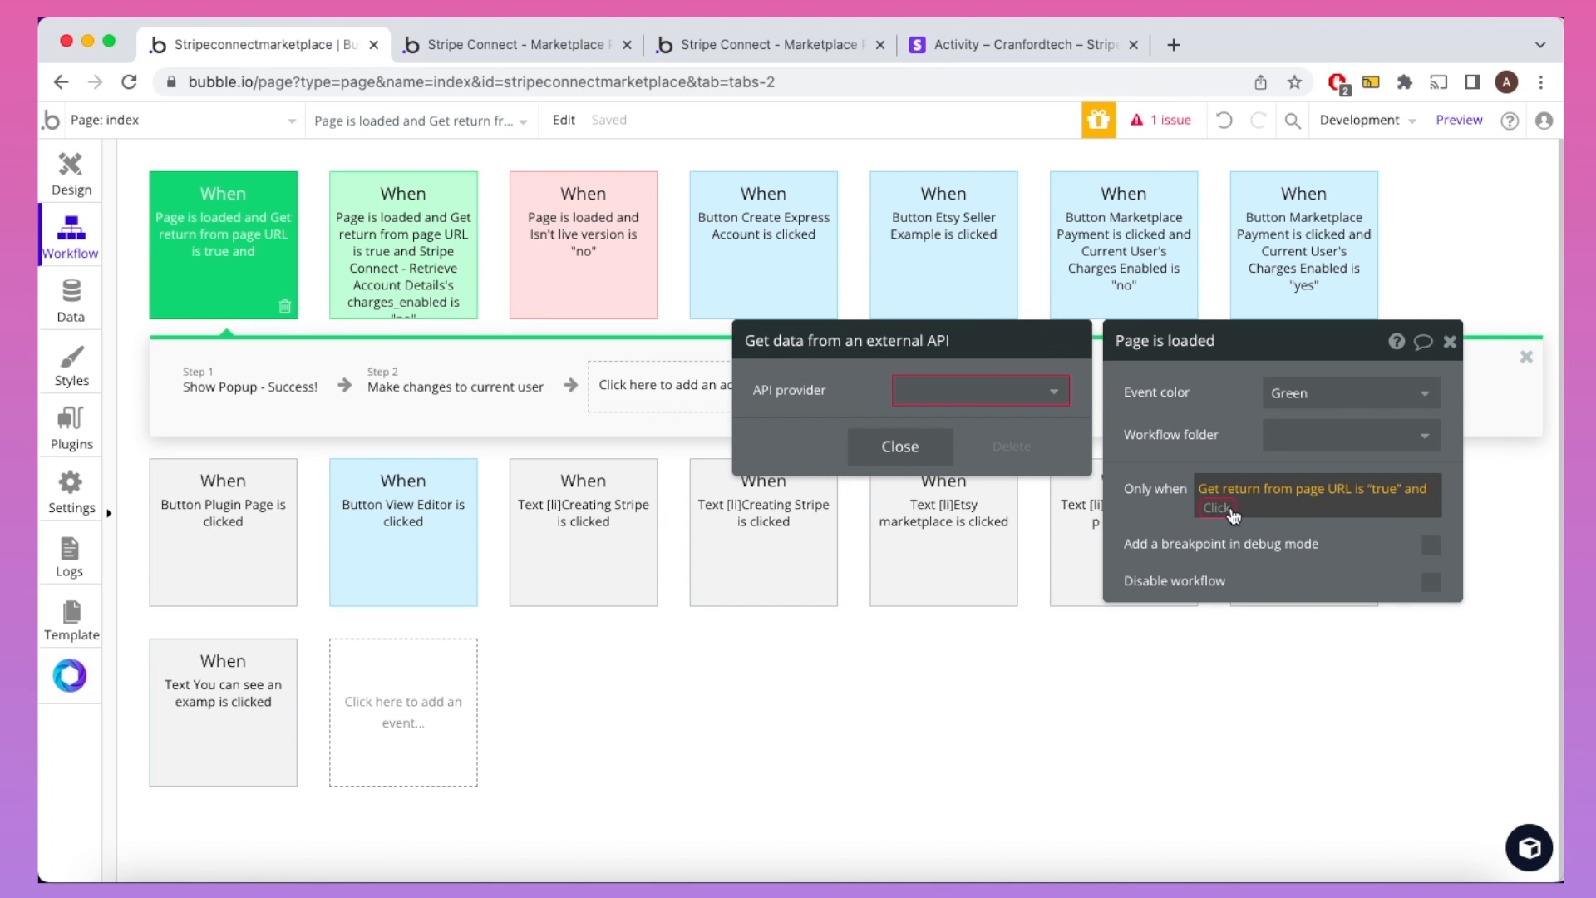
click(1218, 508)
click(1280, 662)
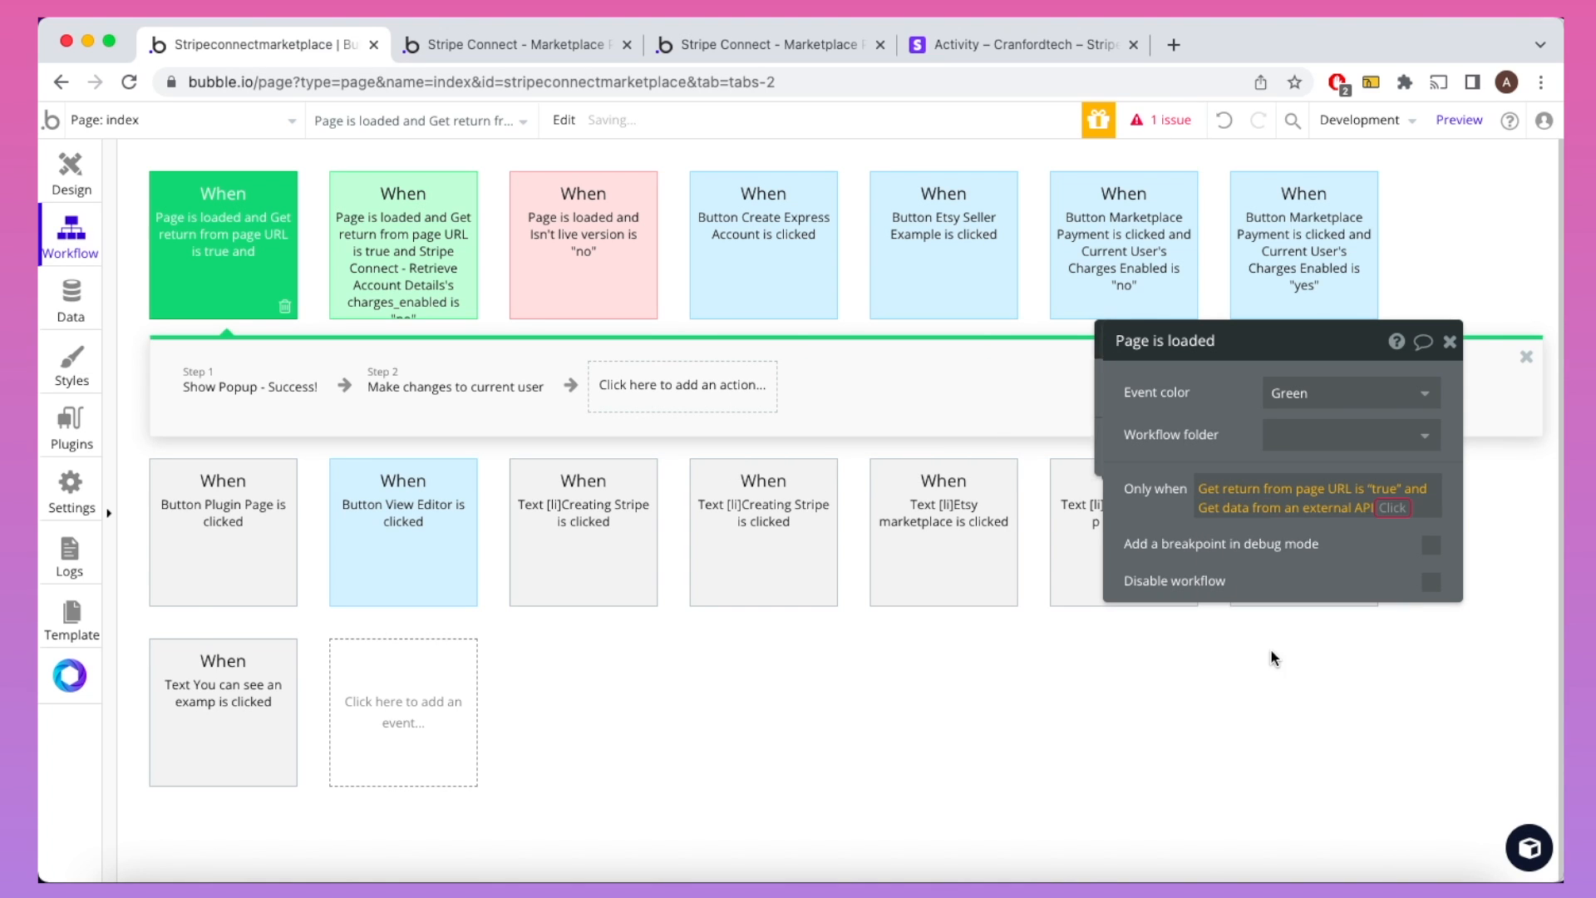
click(1022, 402)
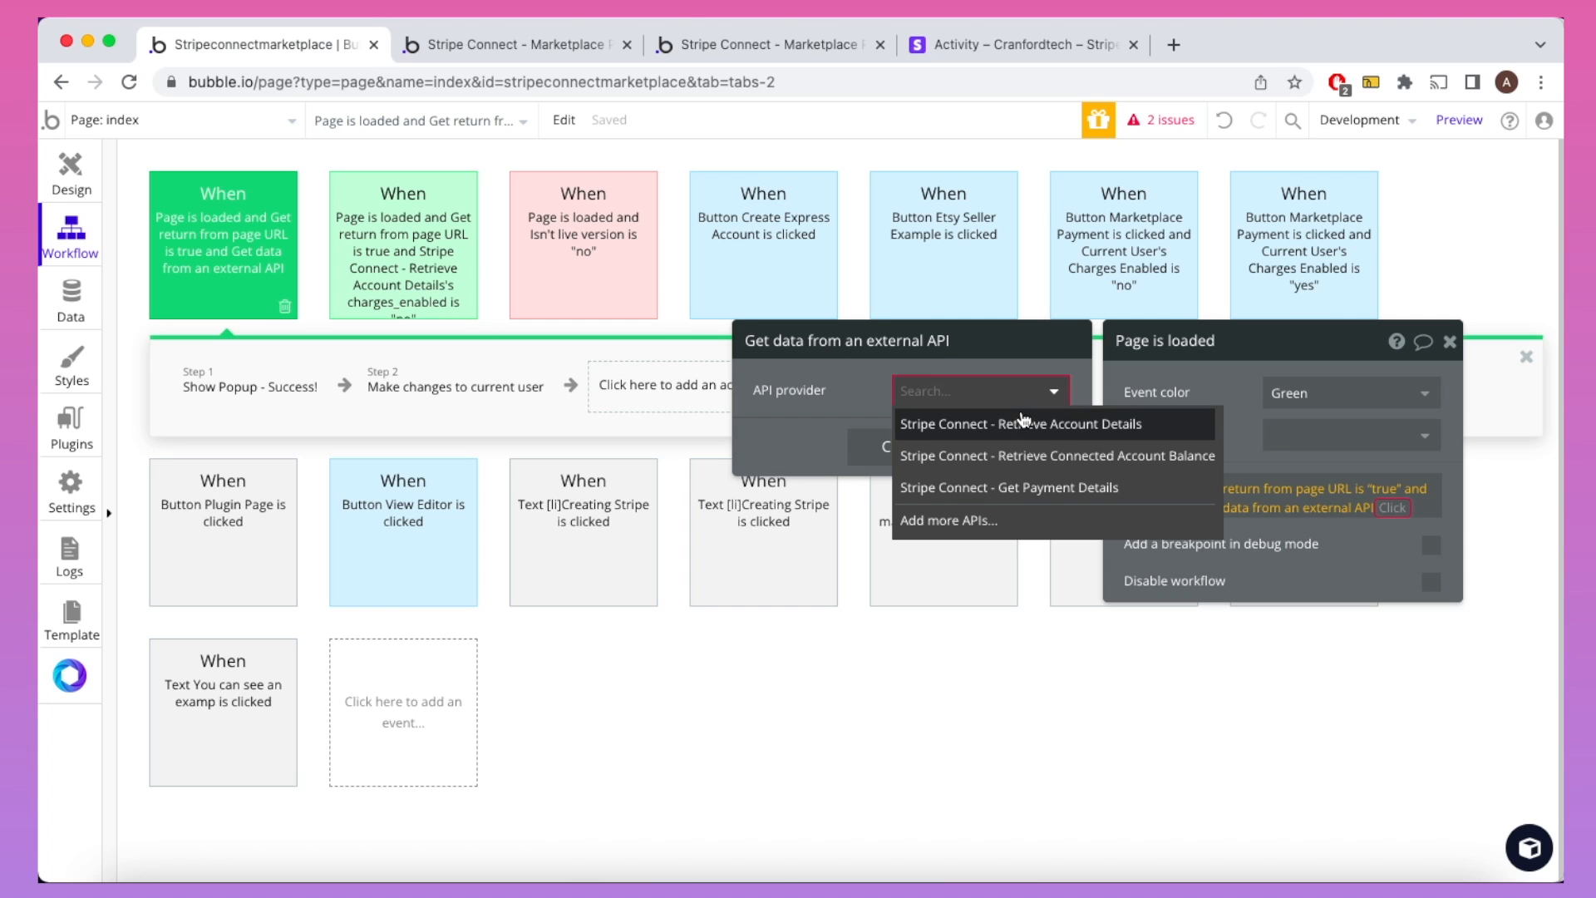
click(1009, 420)
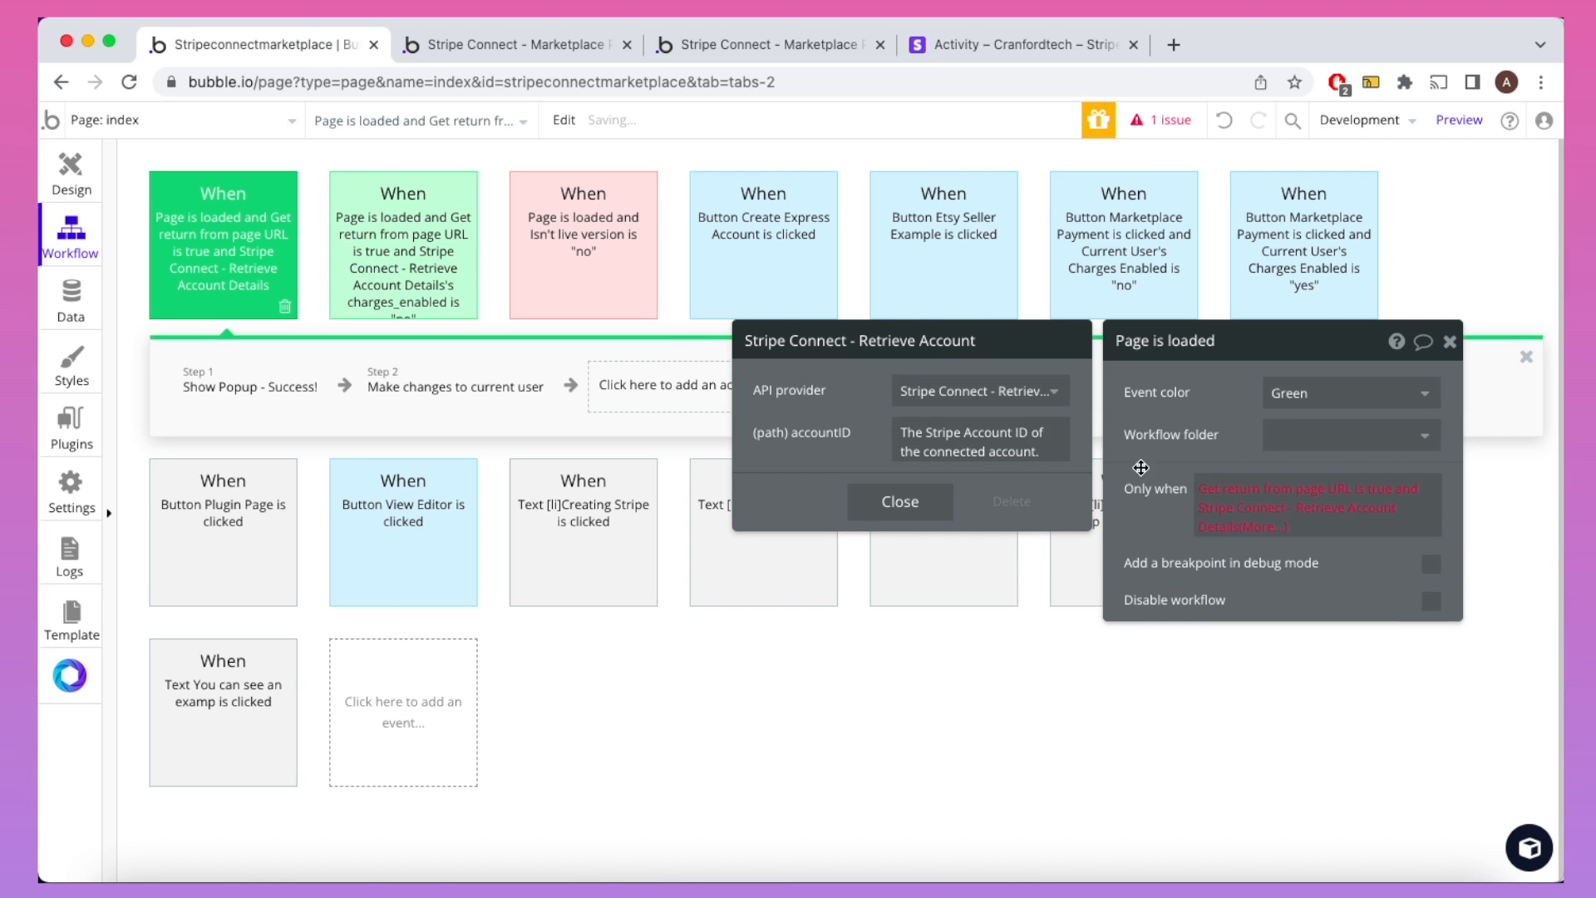
Step: Set accountID to Current User's Stripe Account ID and require charges_enabled is "yes"
click(1023, 424)
key(BackSpace)
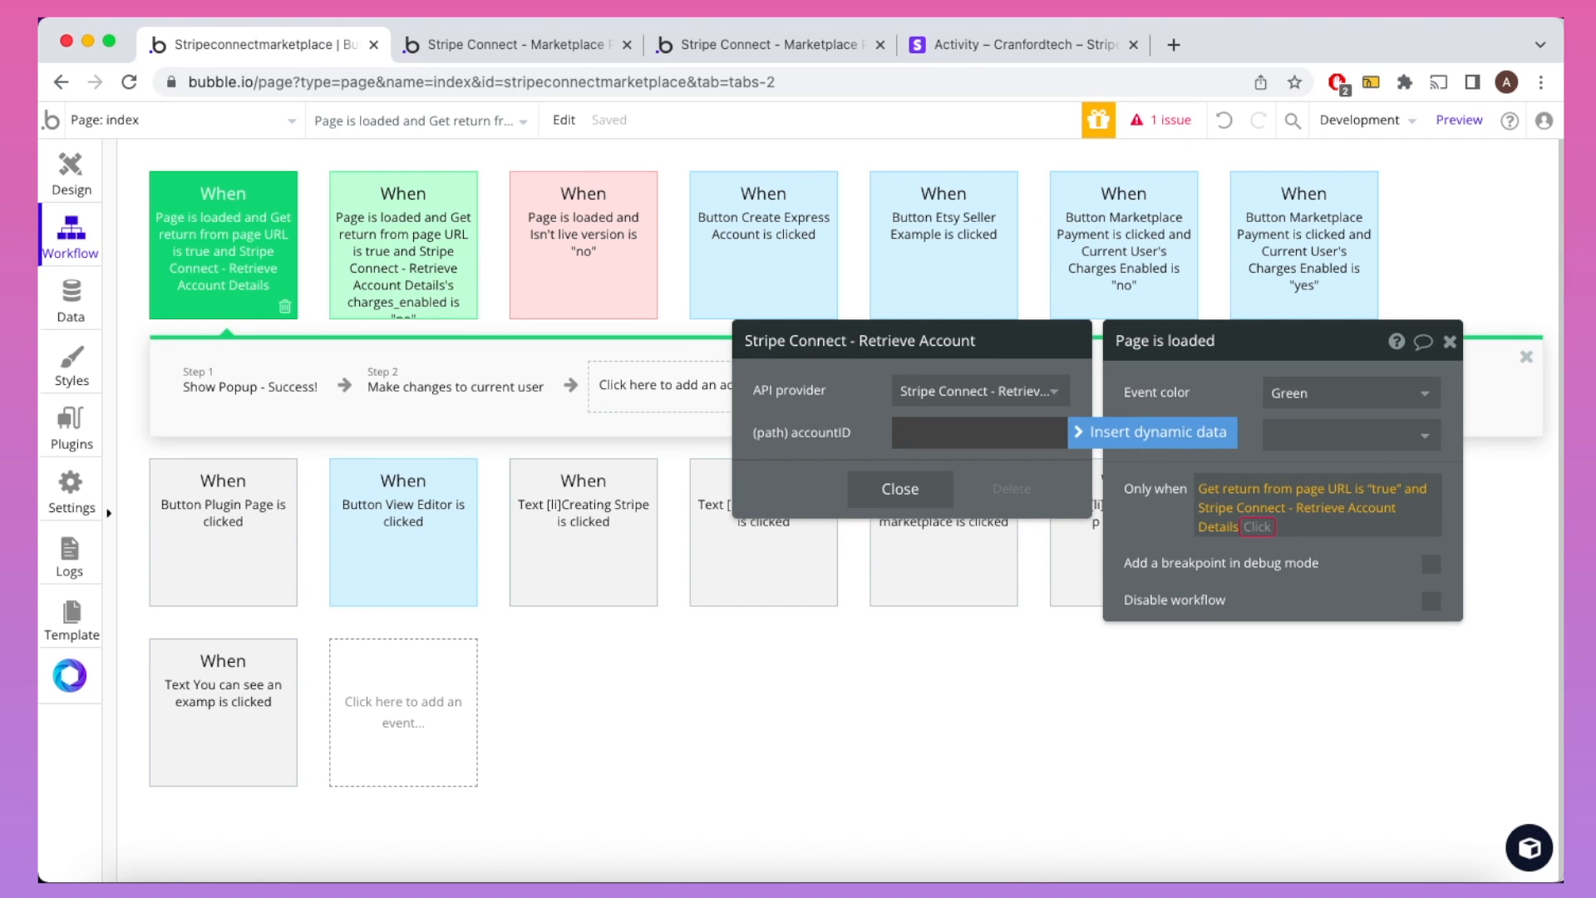
click(1114, 432)
click(1034, 524)
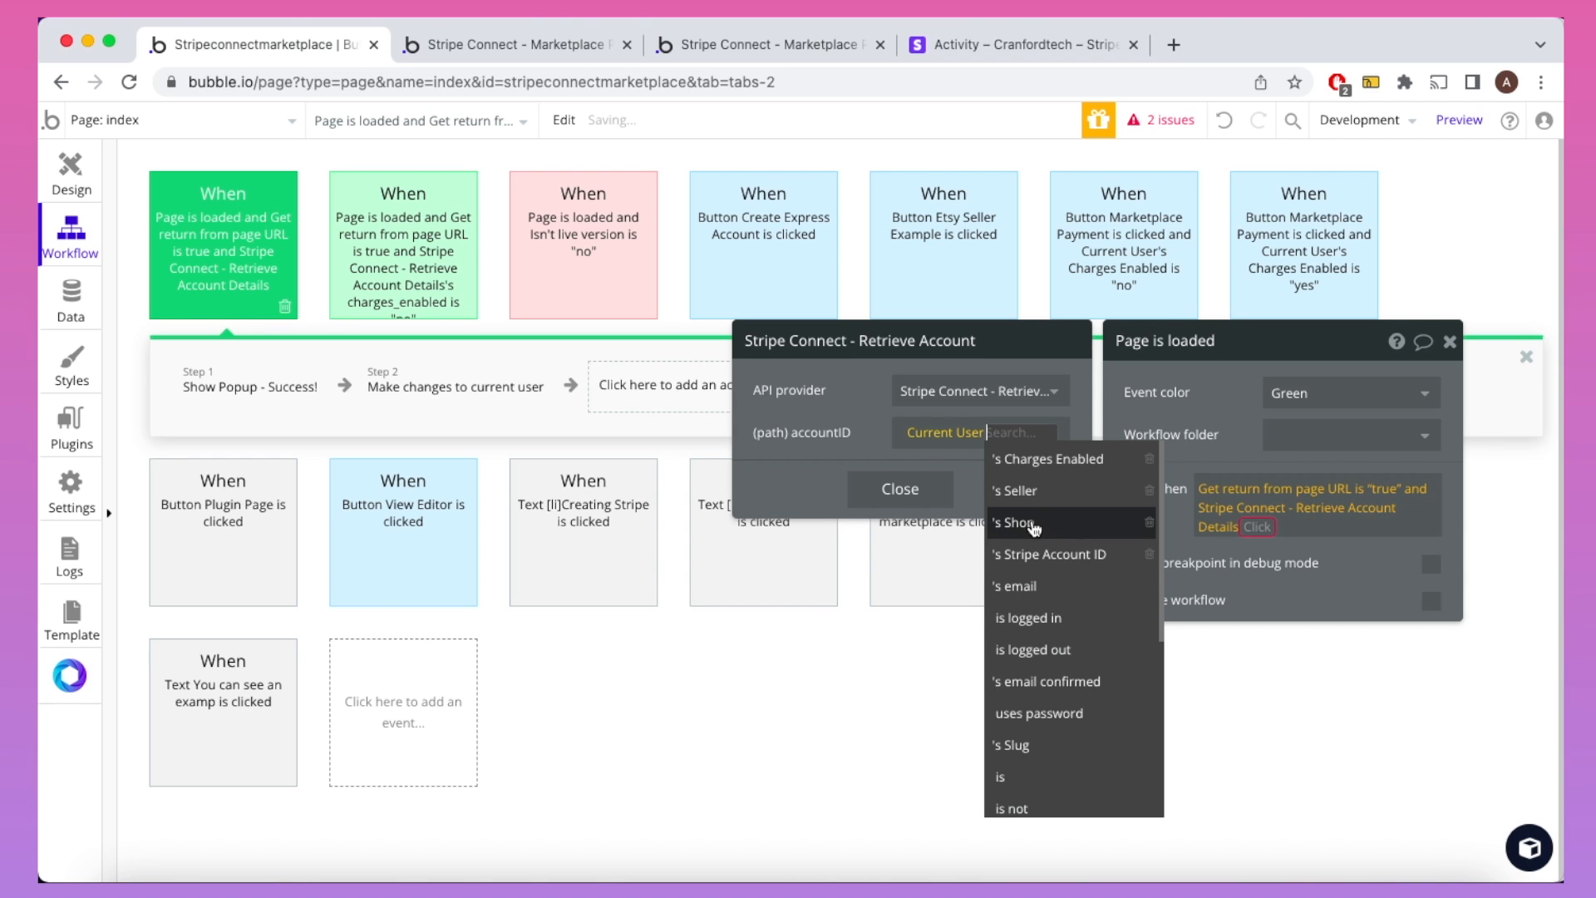
click(1068, 558)
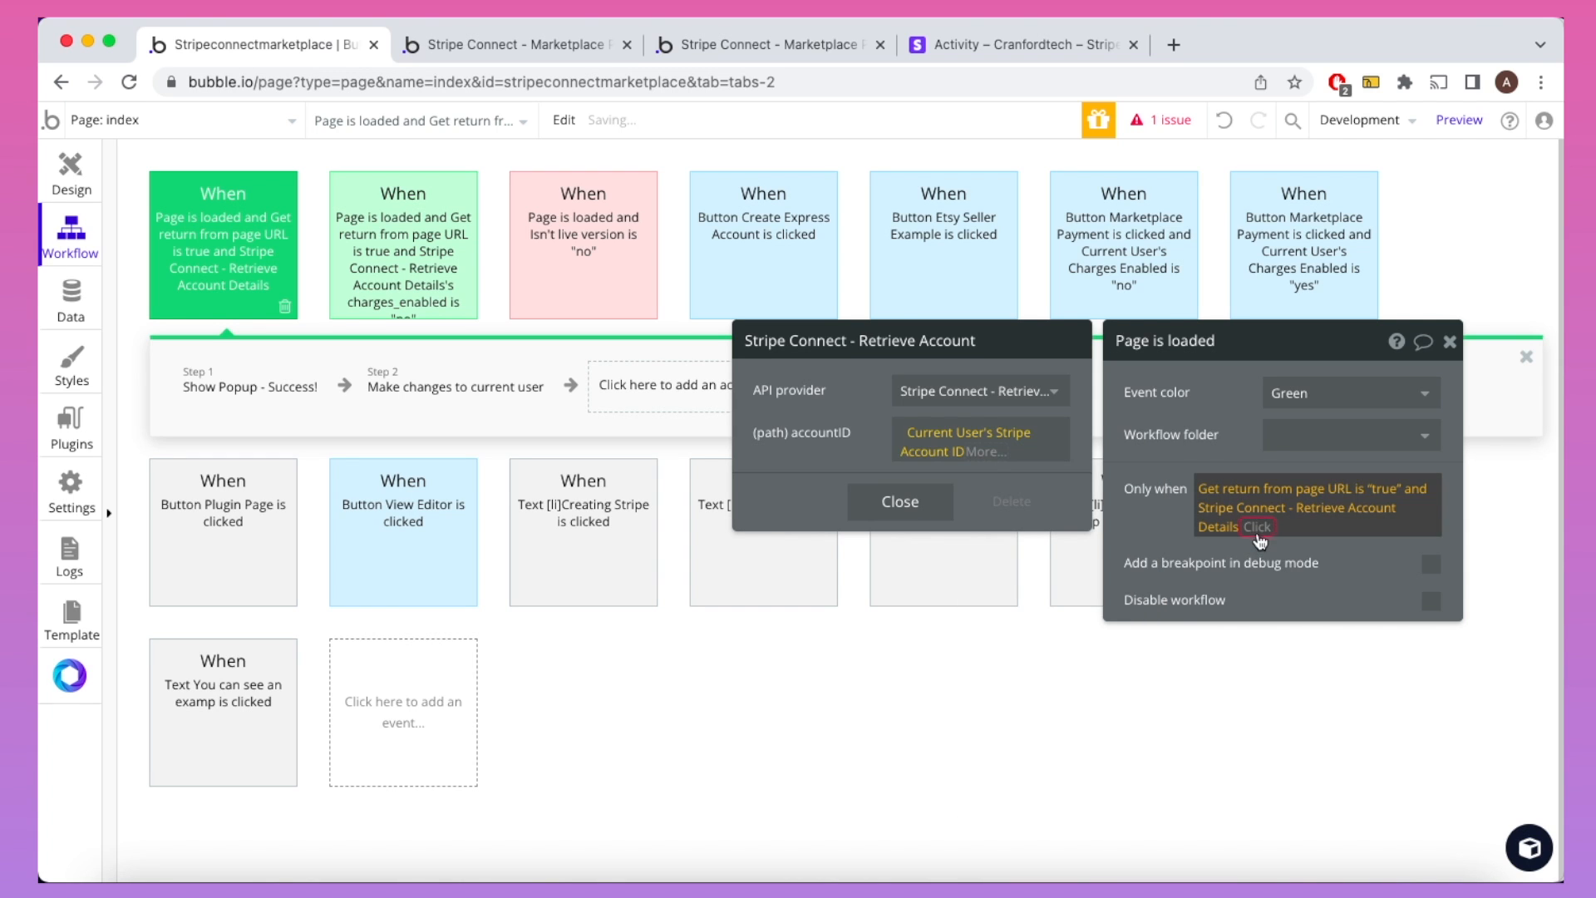
click(1257, 527)
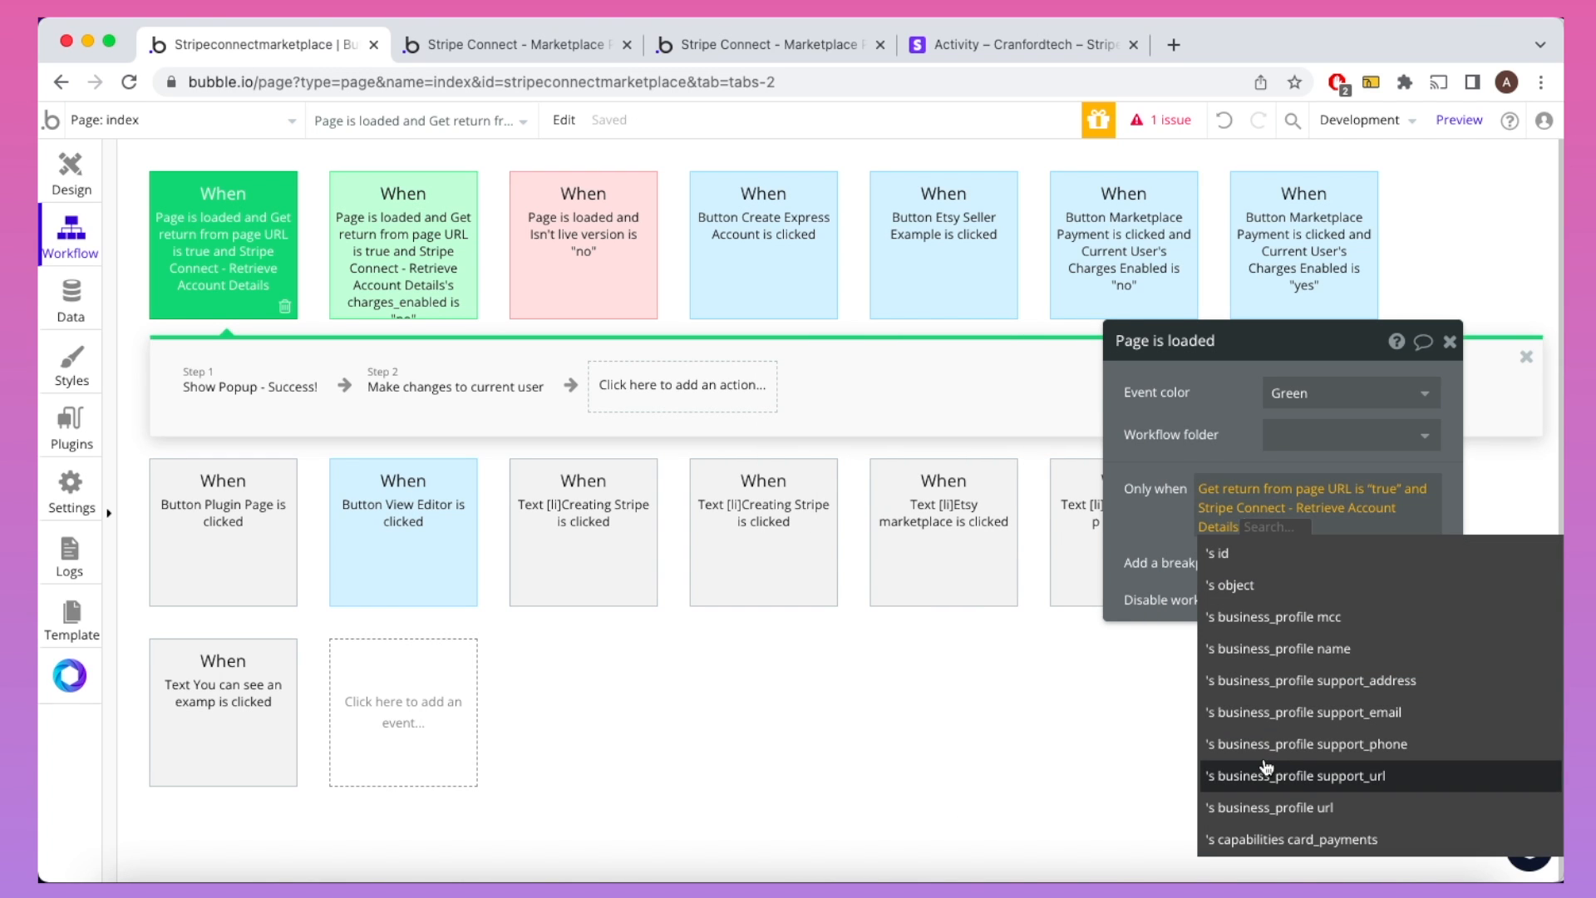
text(ch)
click(1263, 553)
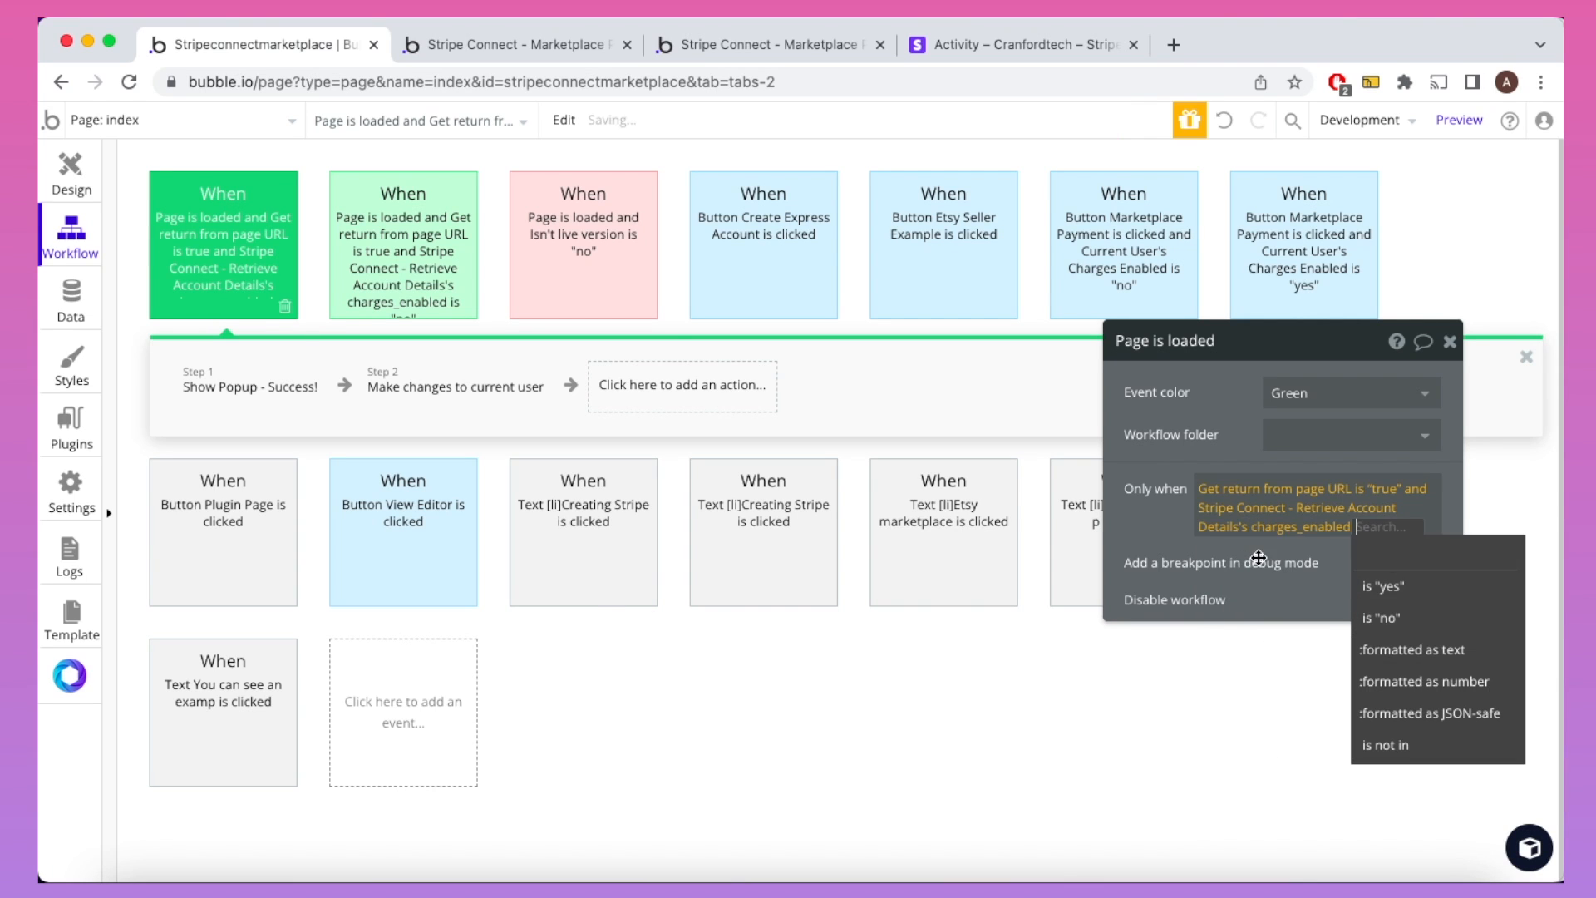
click(1391, 586)
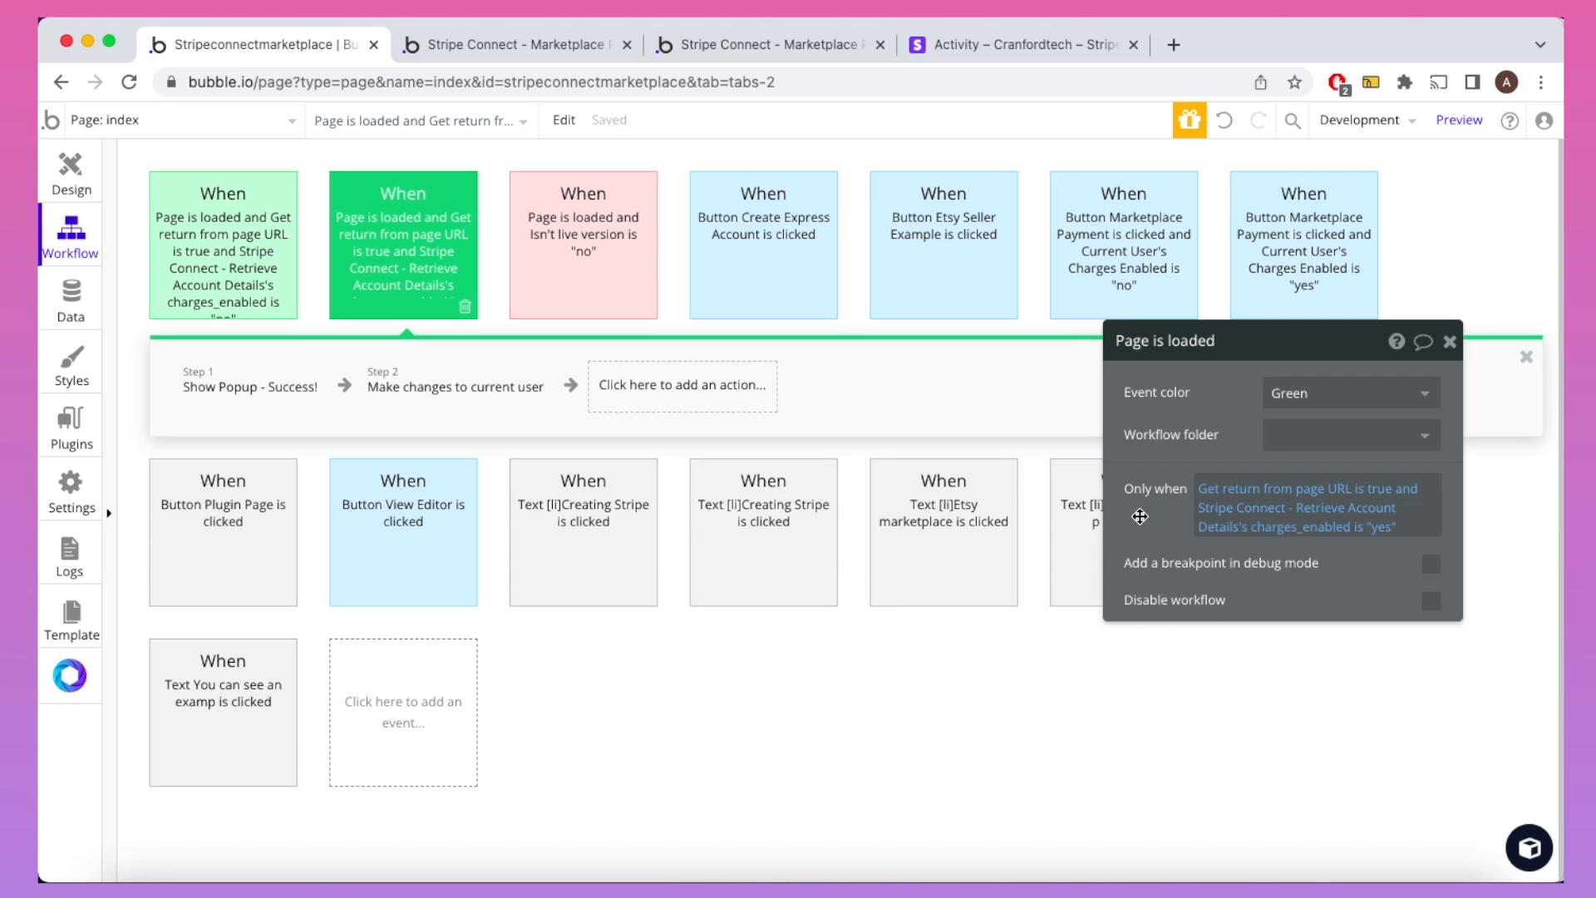
Step: Compare both page-load workflows' user update steps that set Charges Enabled
click(283, 259)
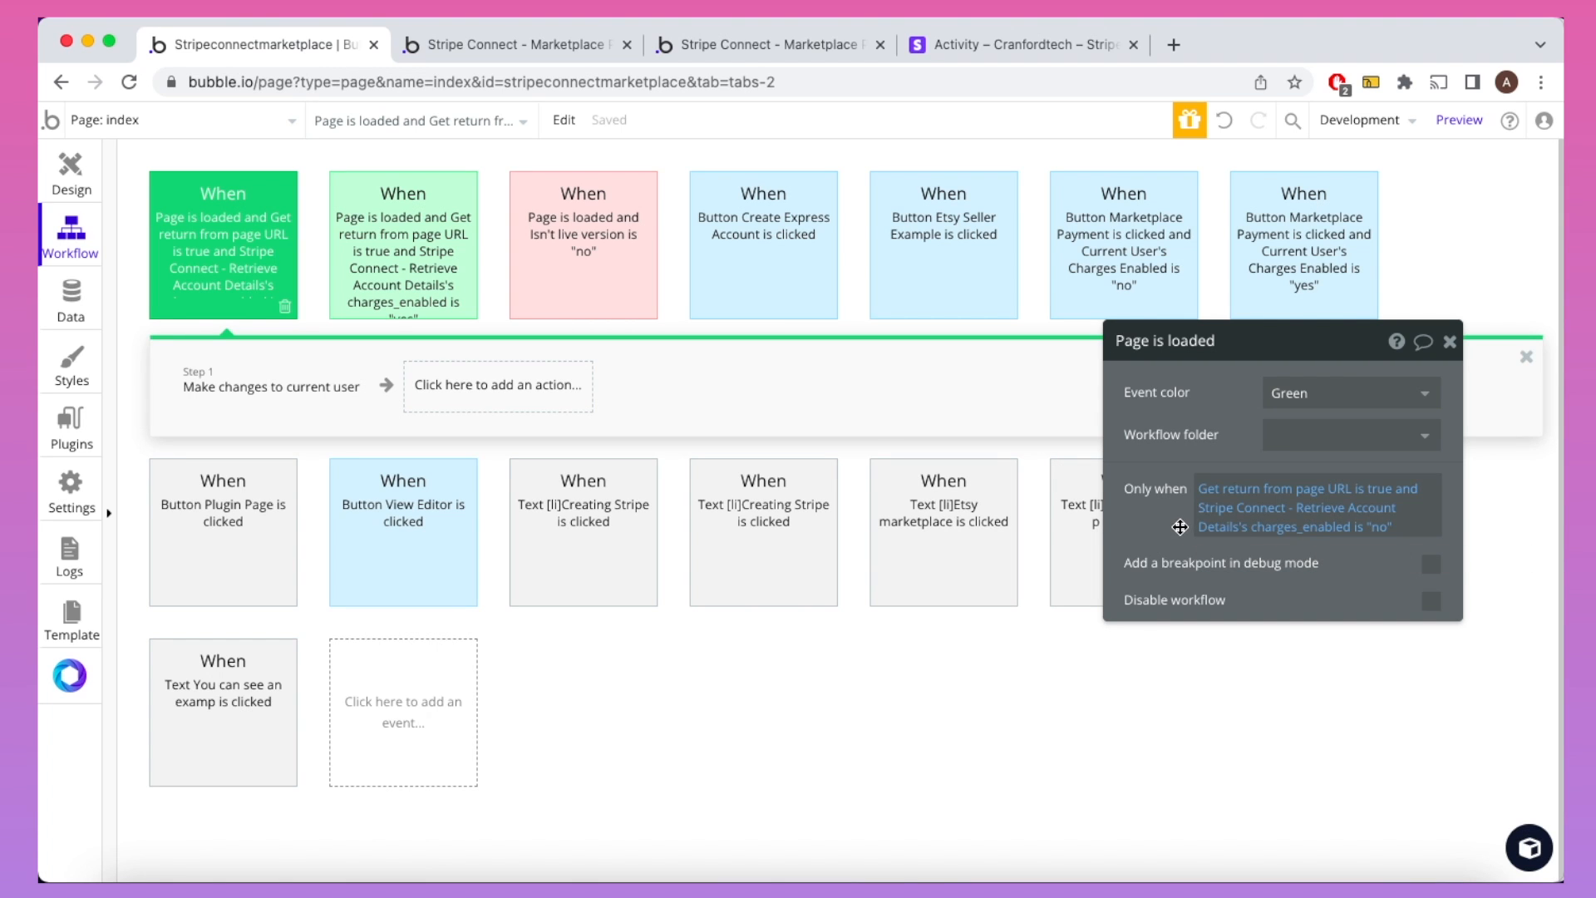
click(301, 396)
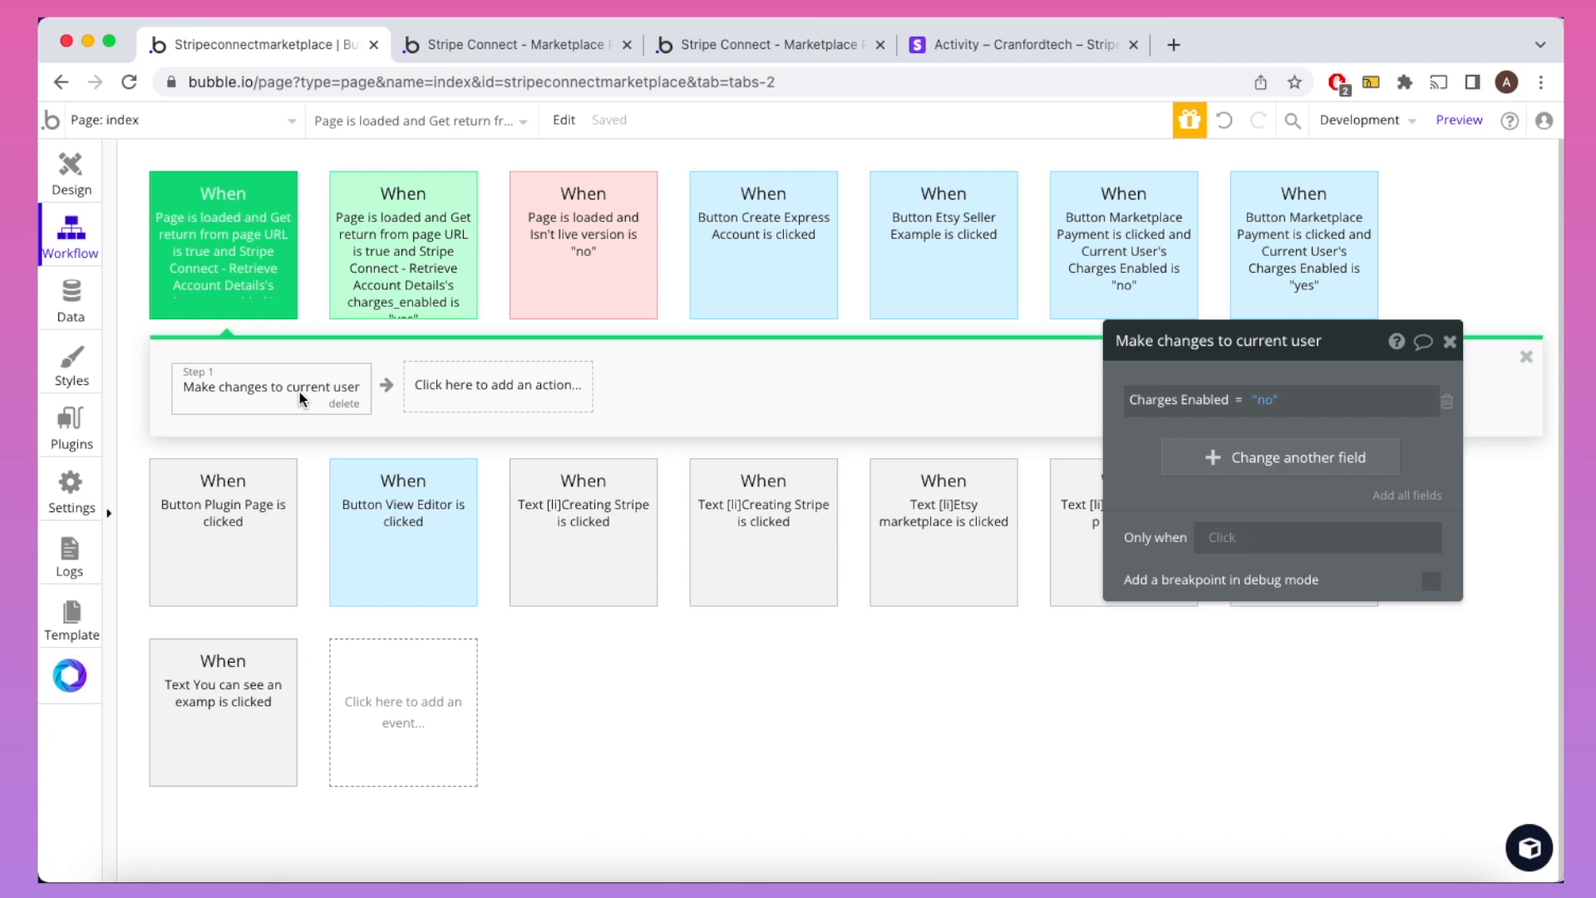
click(419, 305)
click(431, 394)
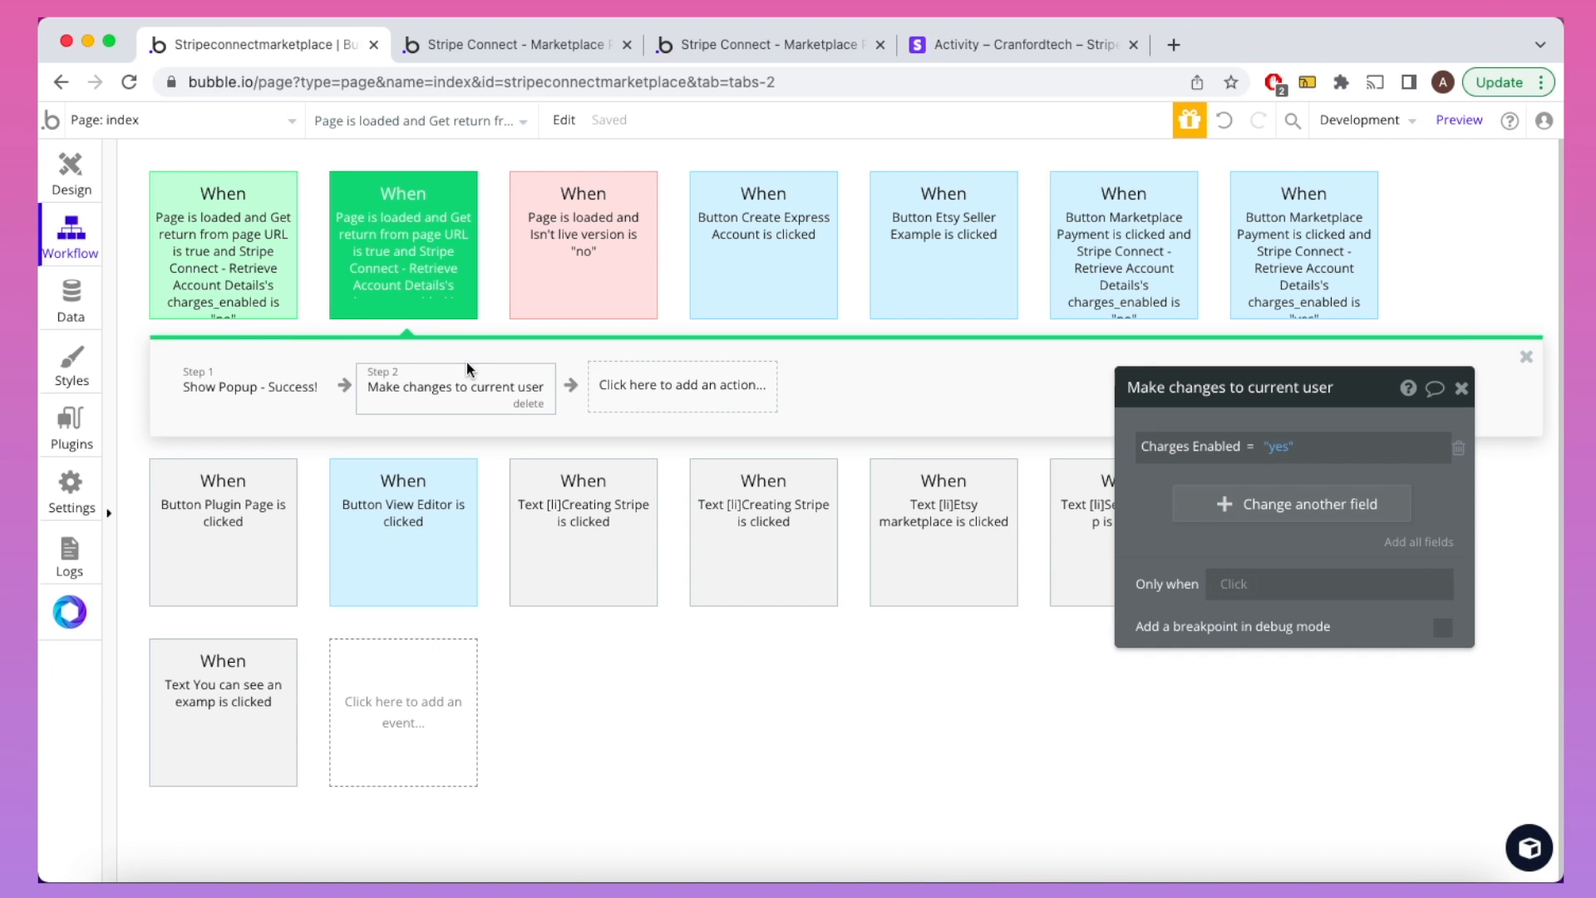
click(761, 45)
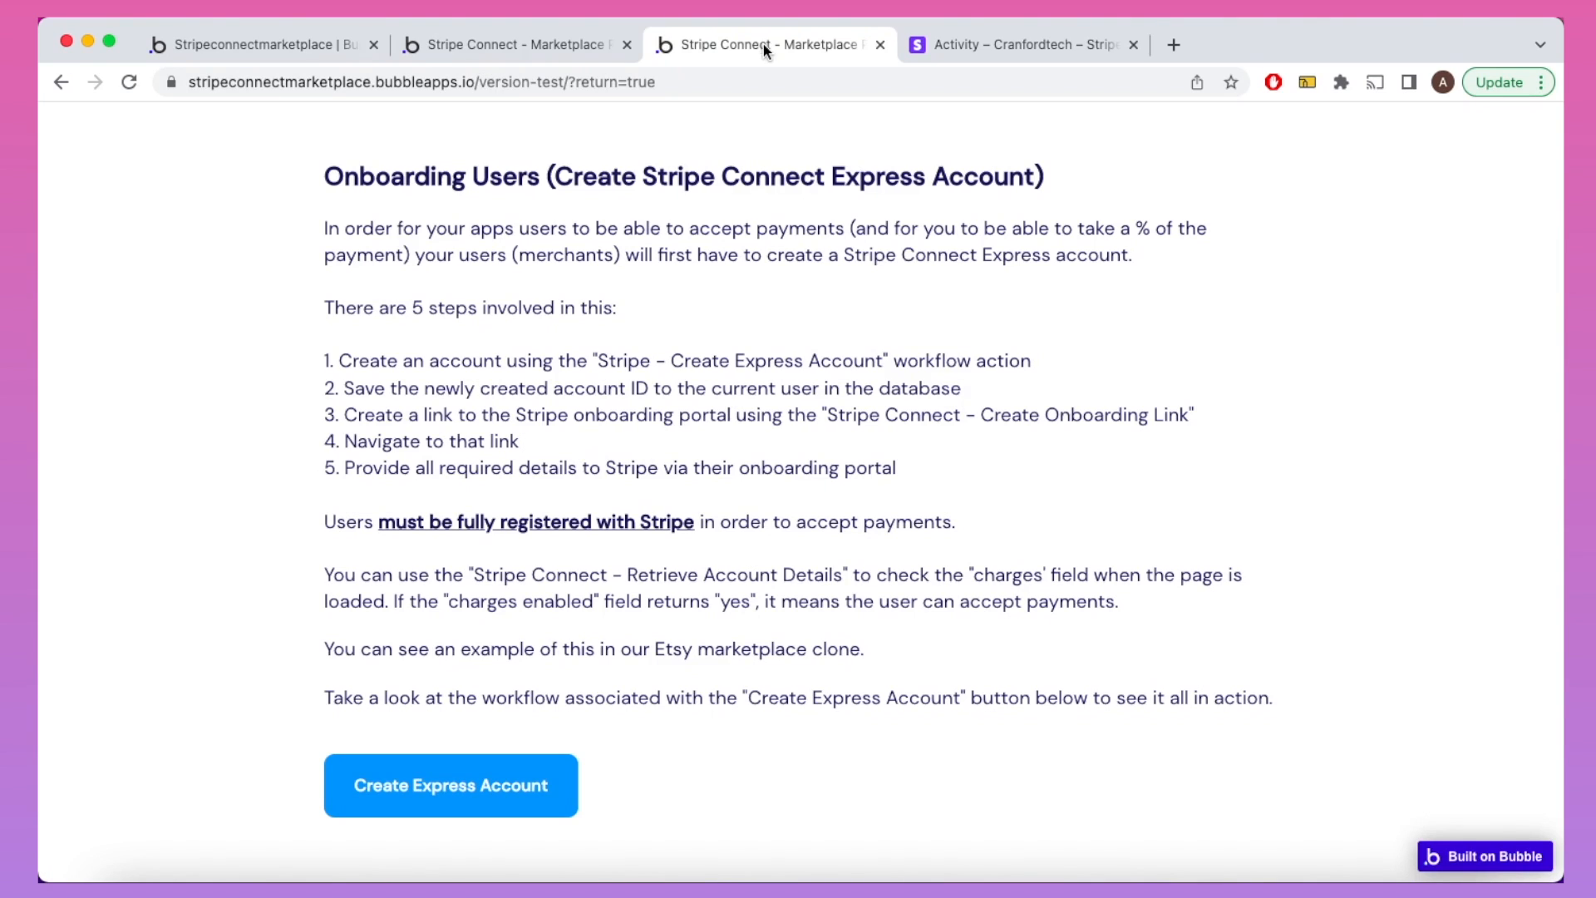
scroll(770, 331, down, 9)
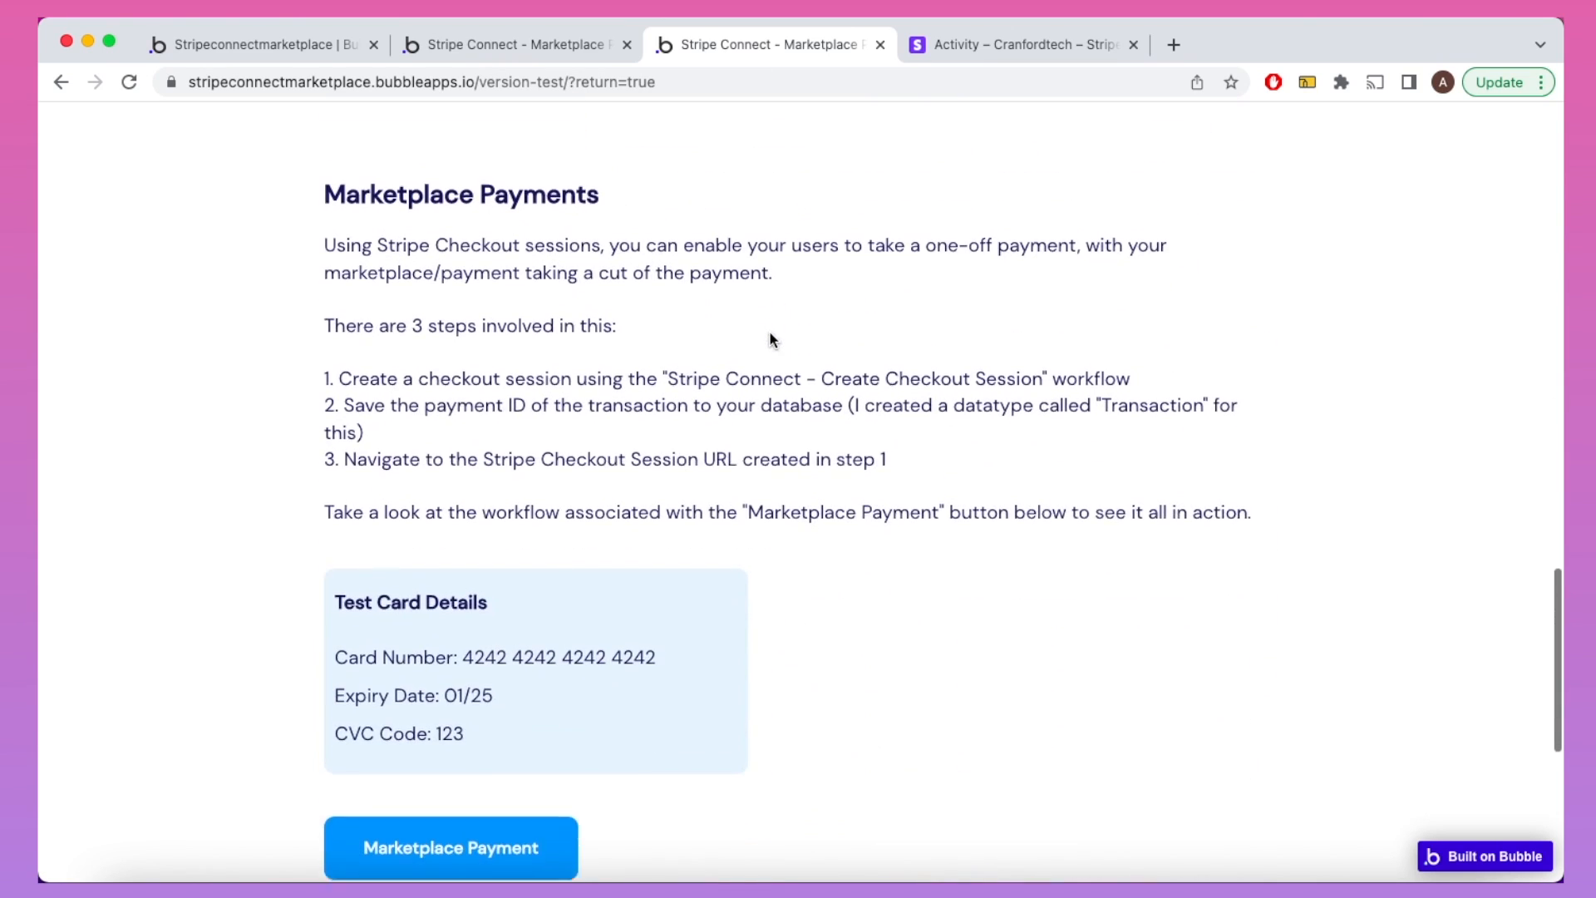
scroll(770, 332, down, 1)
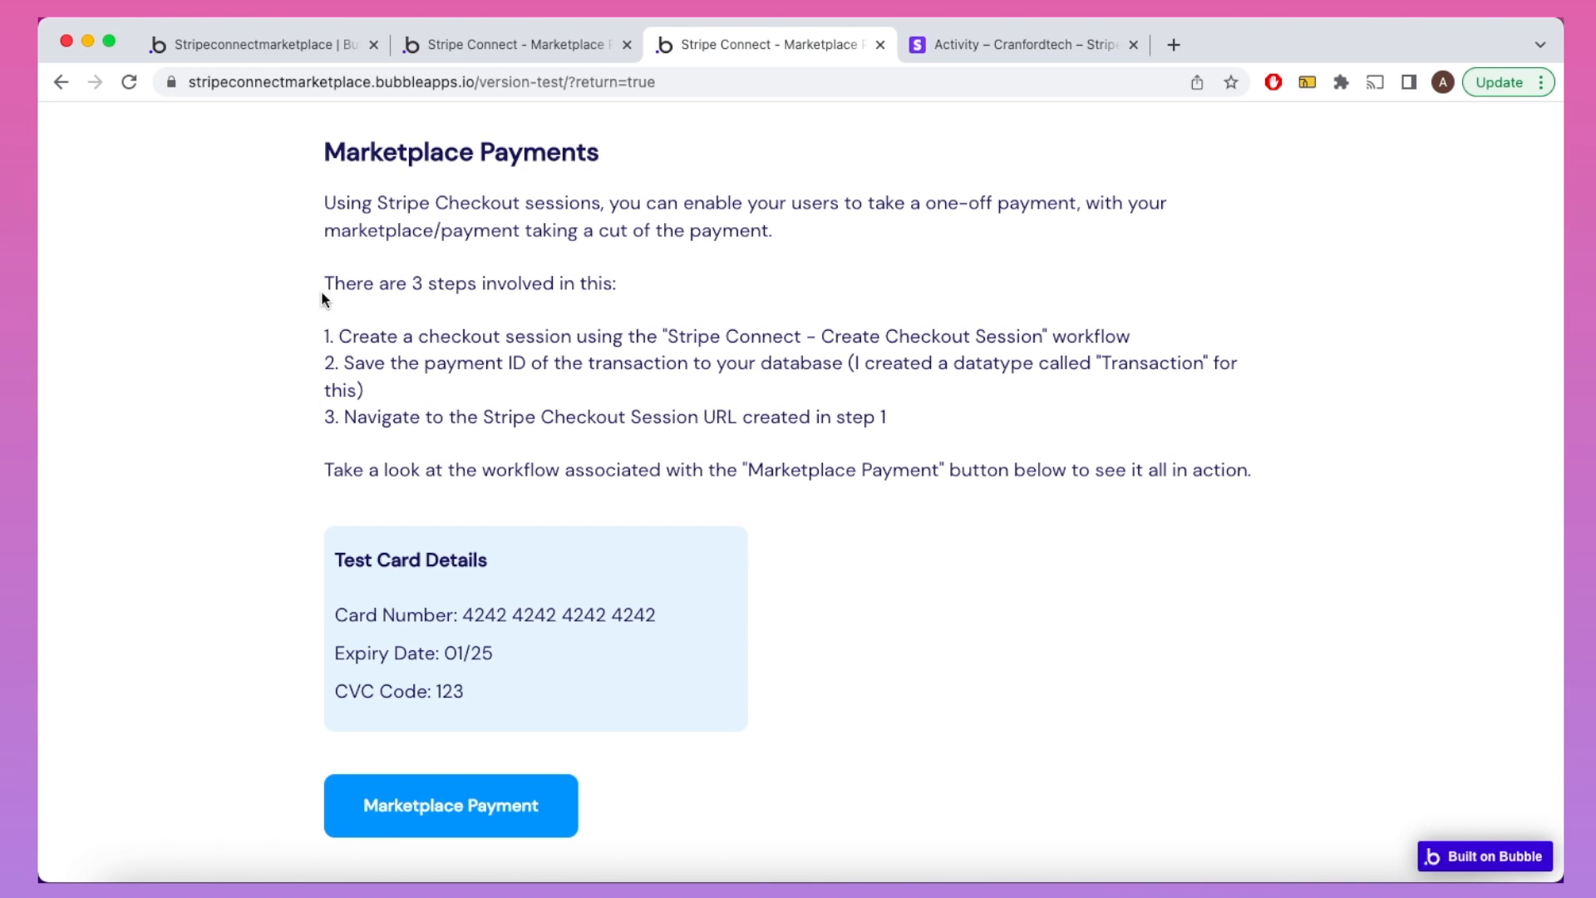
click(272, 48)
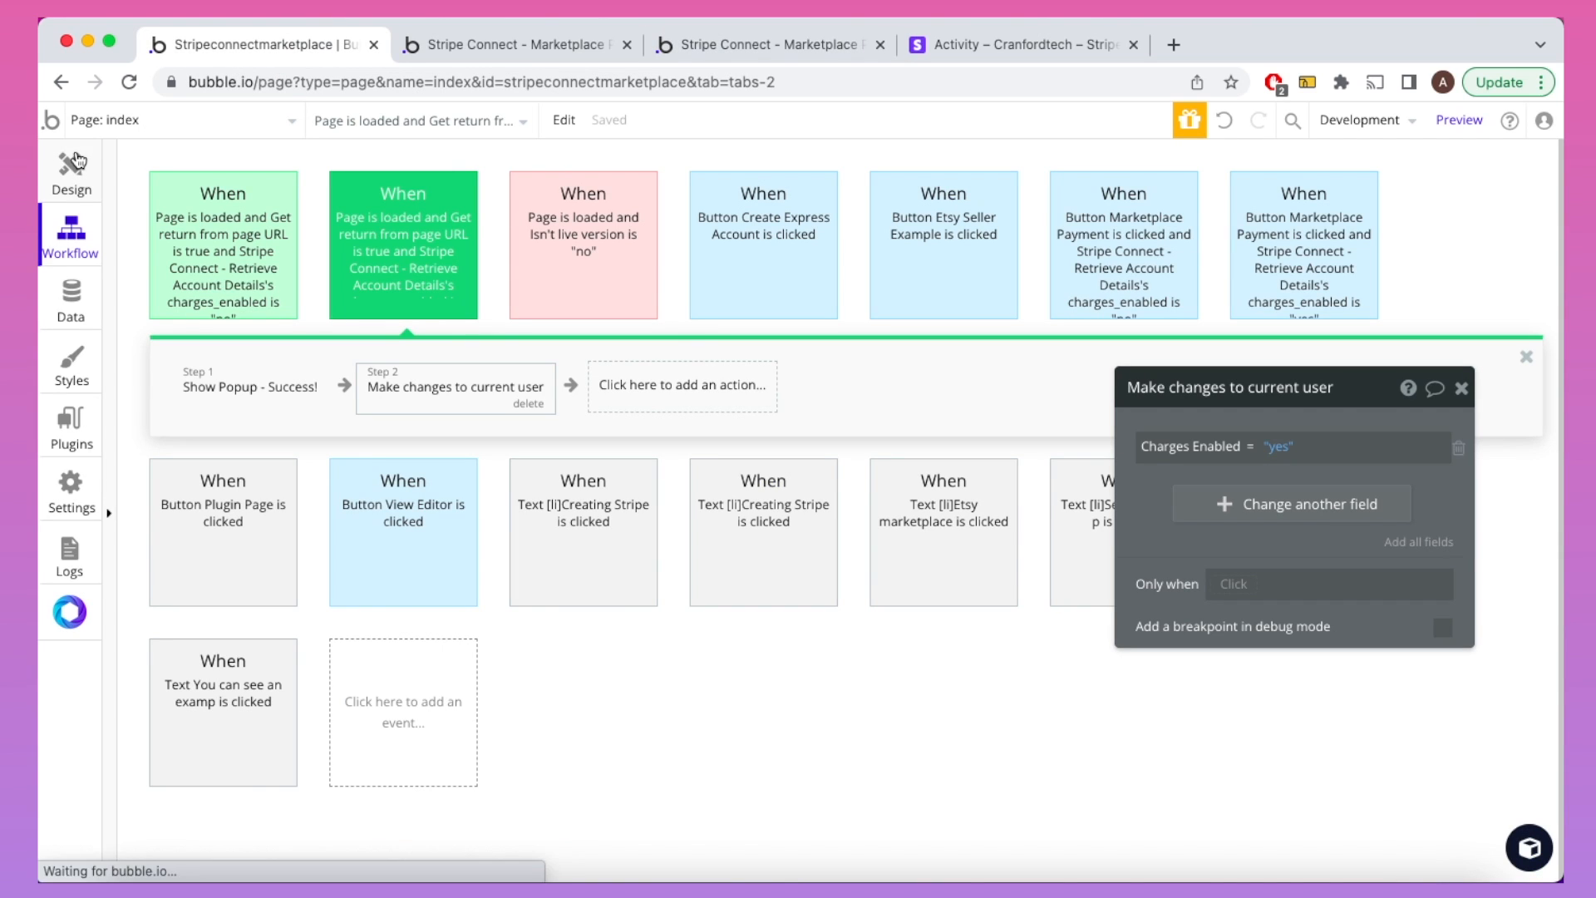
Step: Inspect the Marketplace Payment button's charges_enabled "no" and "yes" workflows
click(77, 160)
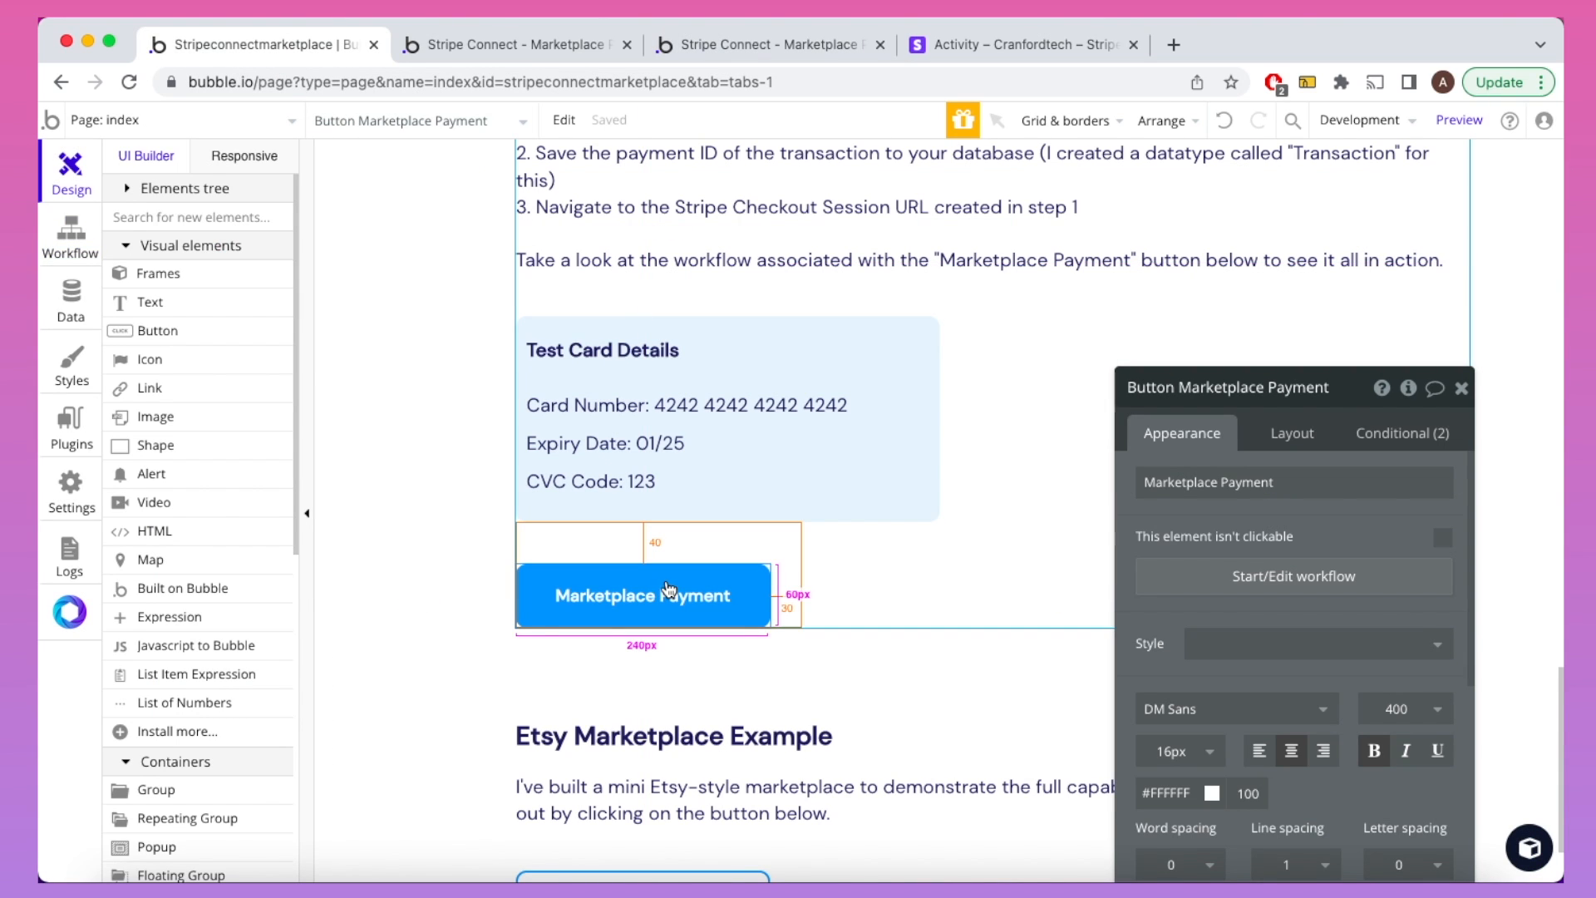
click(1216, 579)
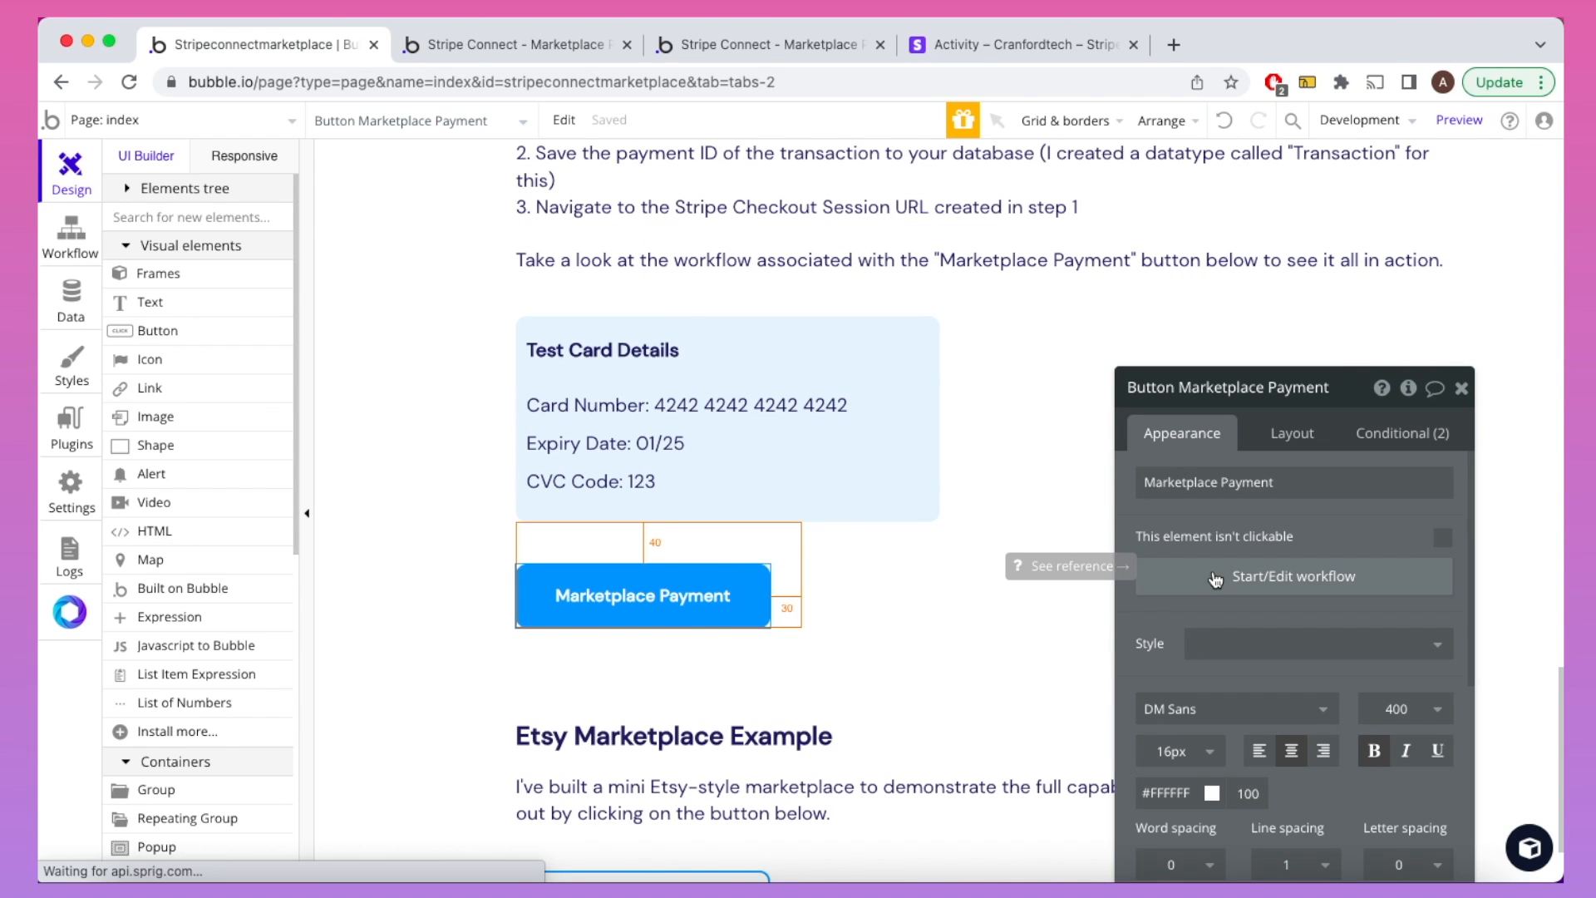
click(1461, 387)
click(1148, 268)
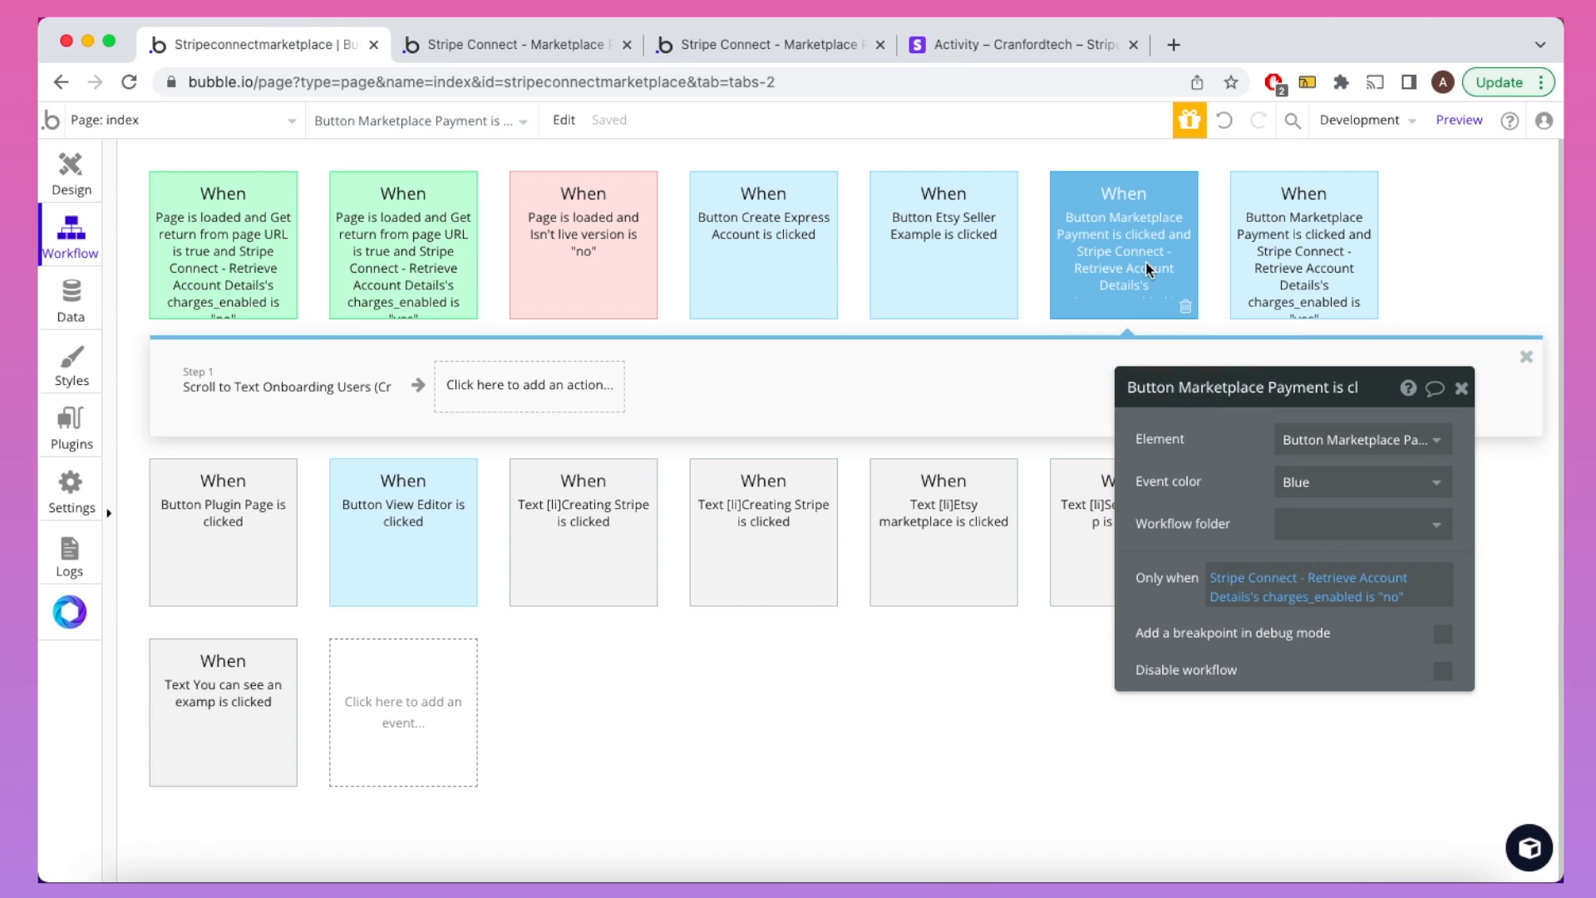
click(1285, 252)
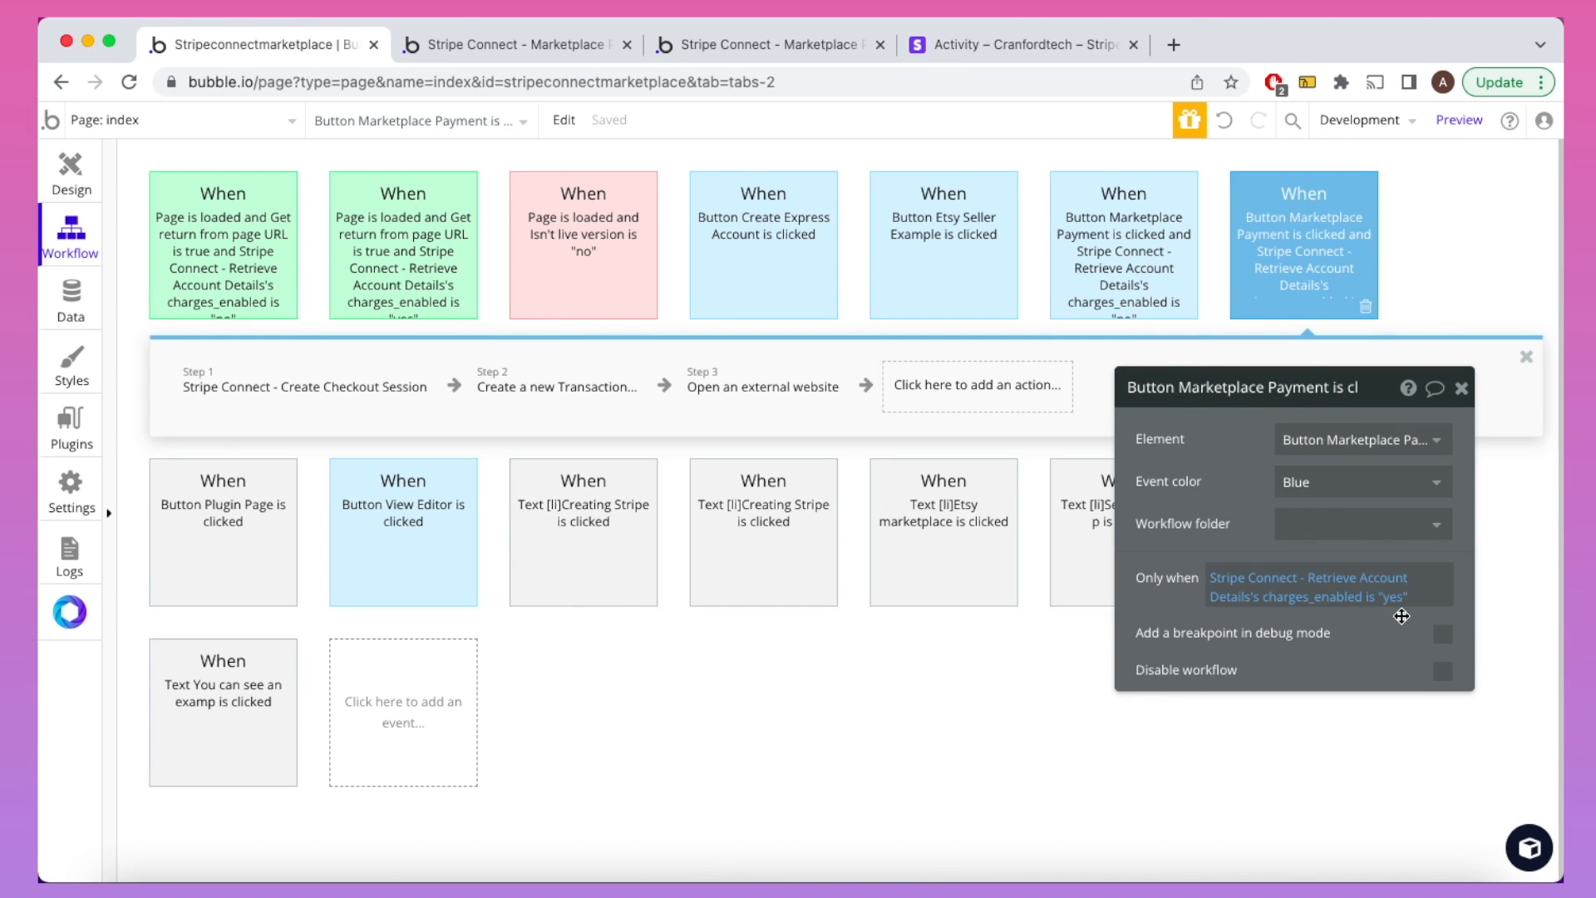
Step: Review the charges-disabled workflow's Retrieve Account condition and scroll step, then view Onboarding Users on the live page
click(1139, 251)
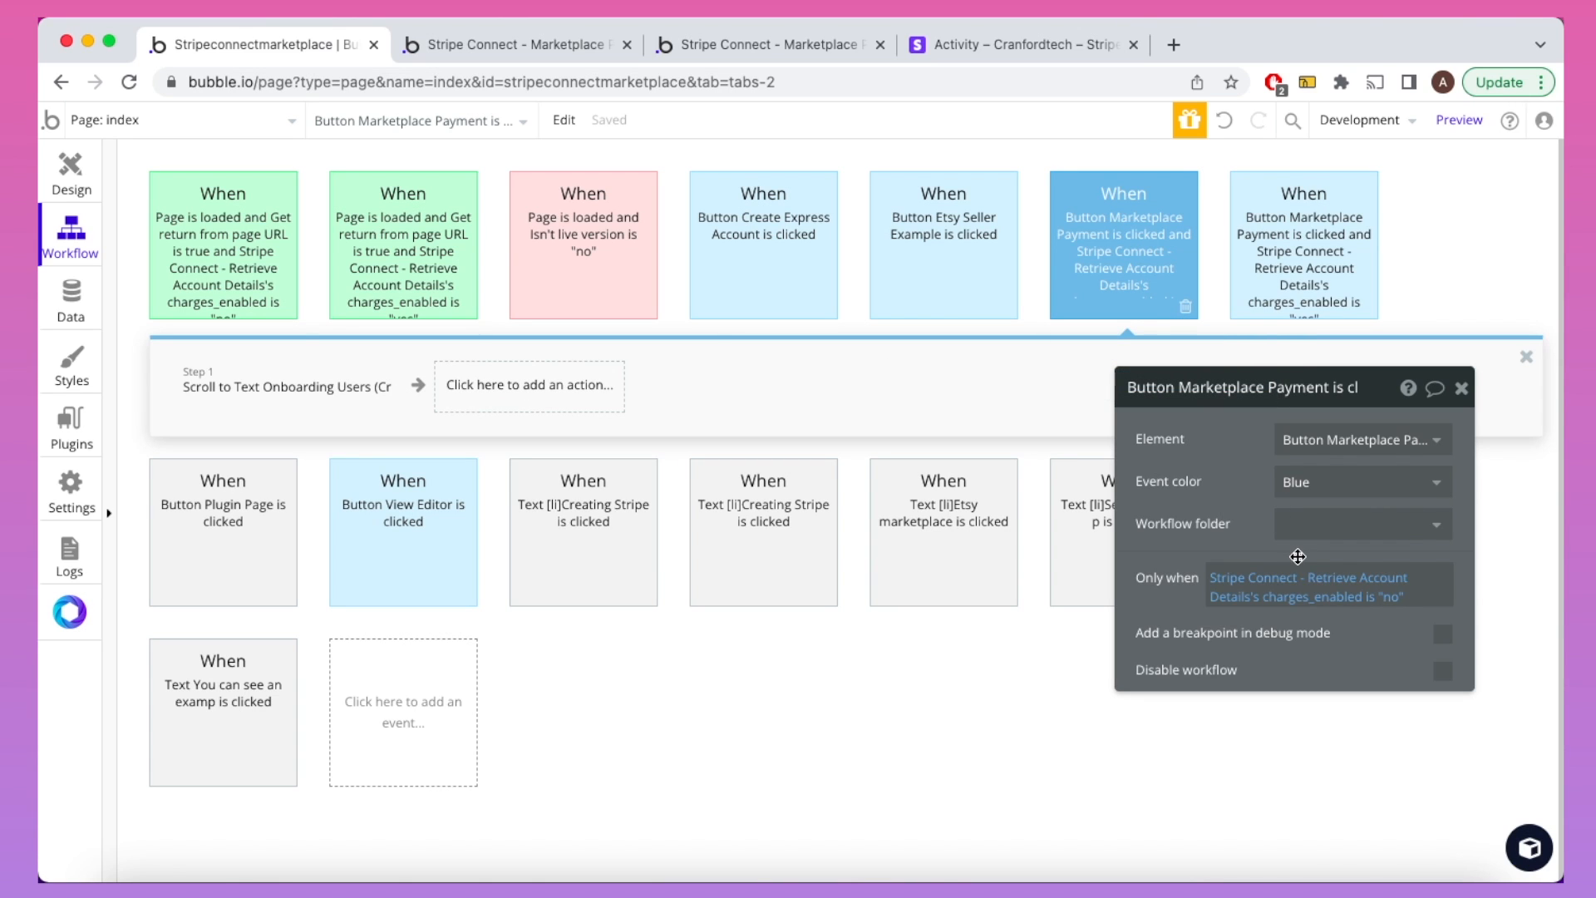
click(1253, 576)
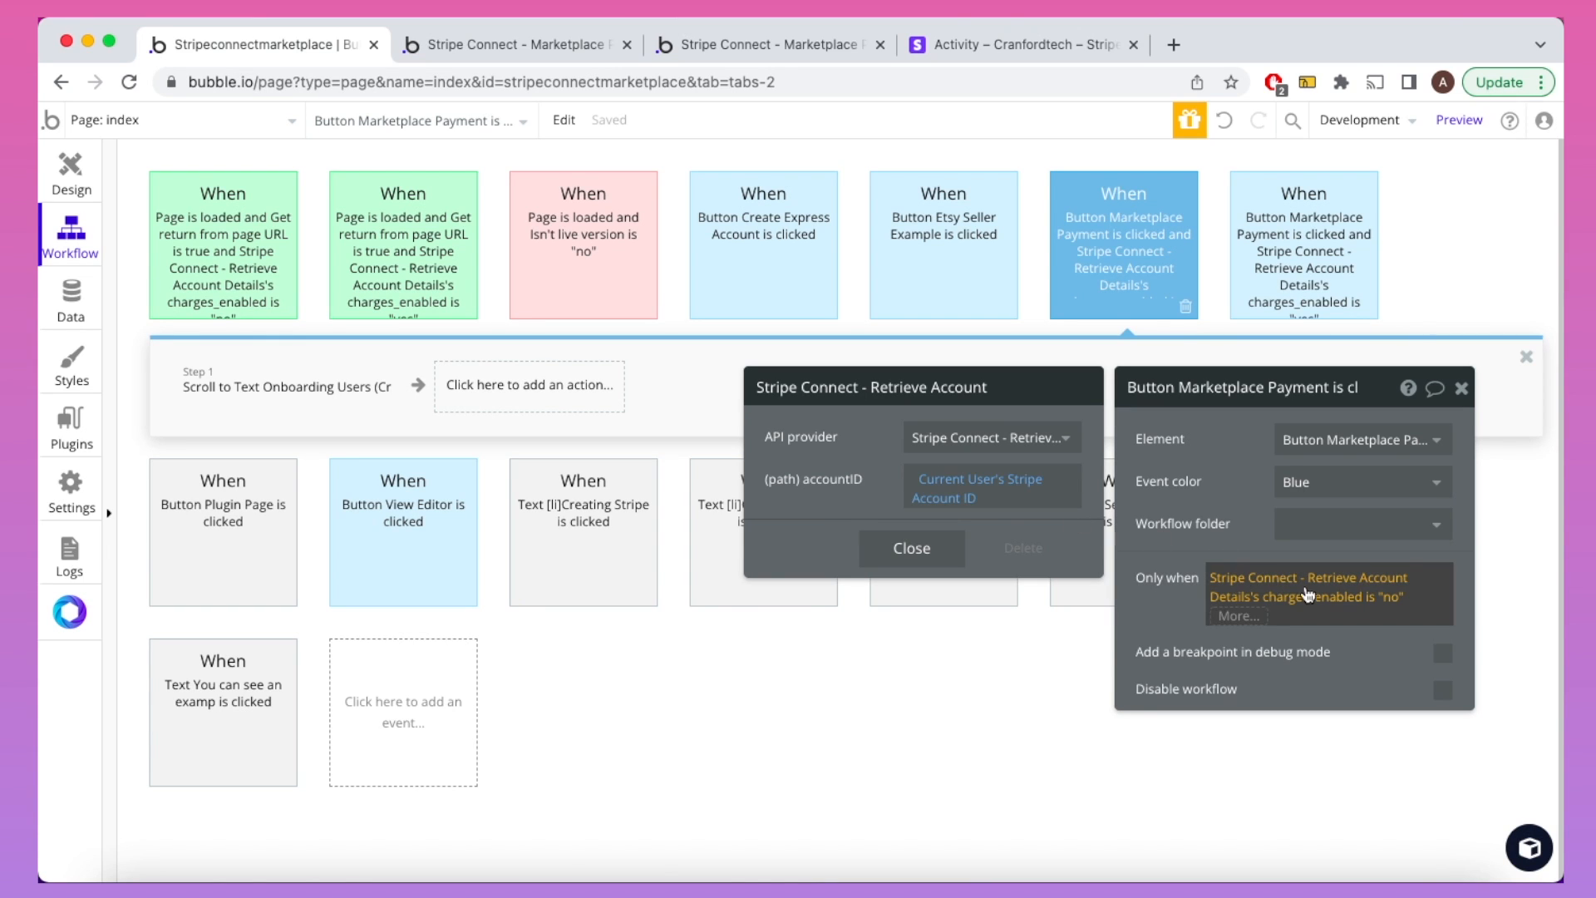
click(1241, 528)
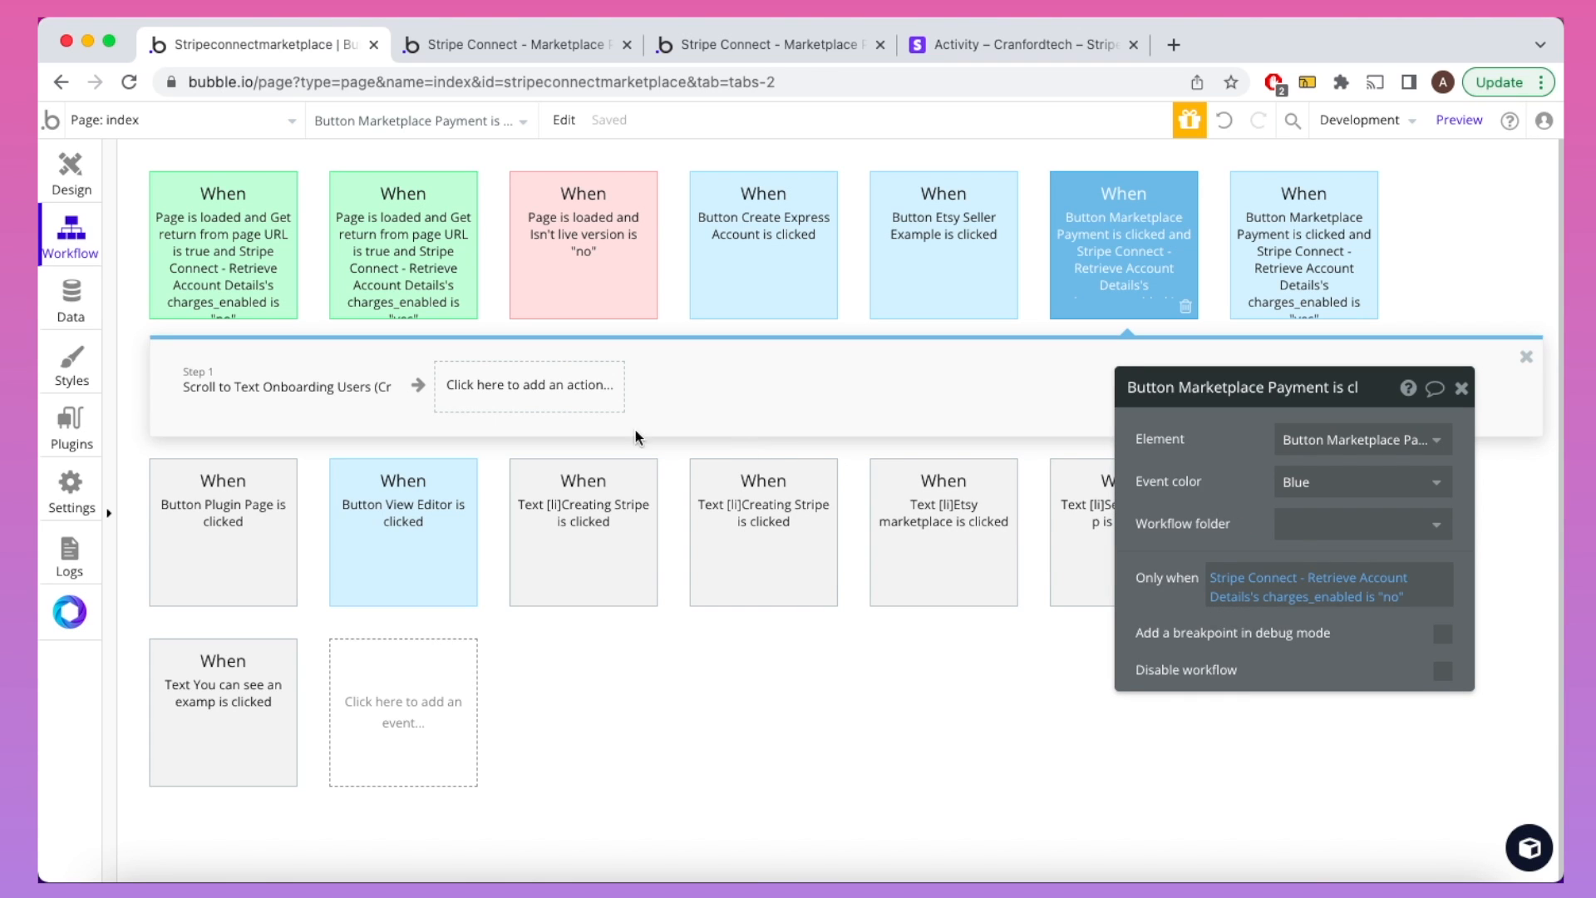
click(335, 381)
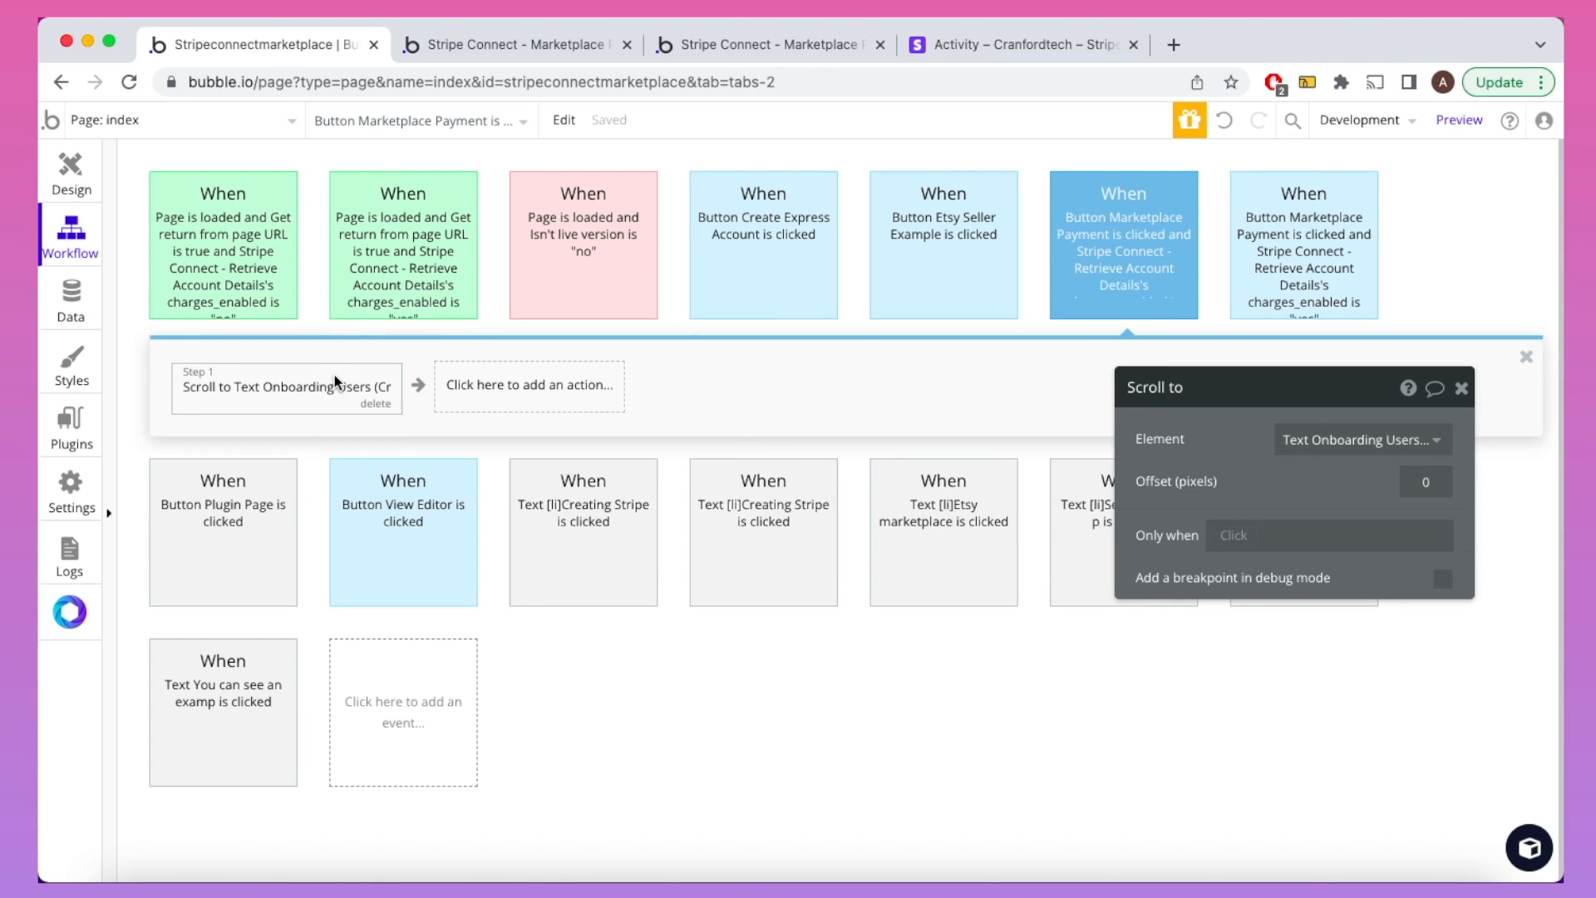
click(682, 52)
scroll(704, 229, down, 2)
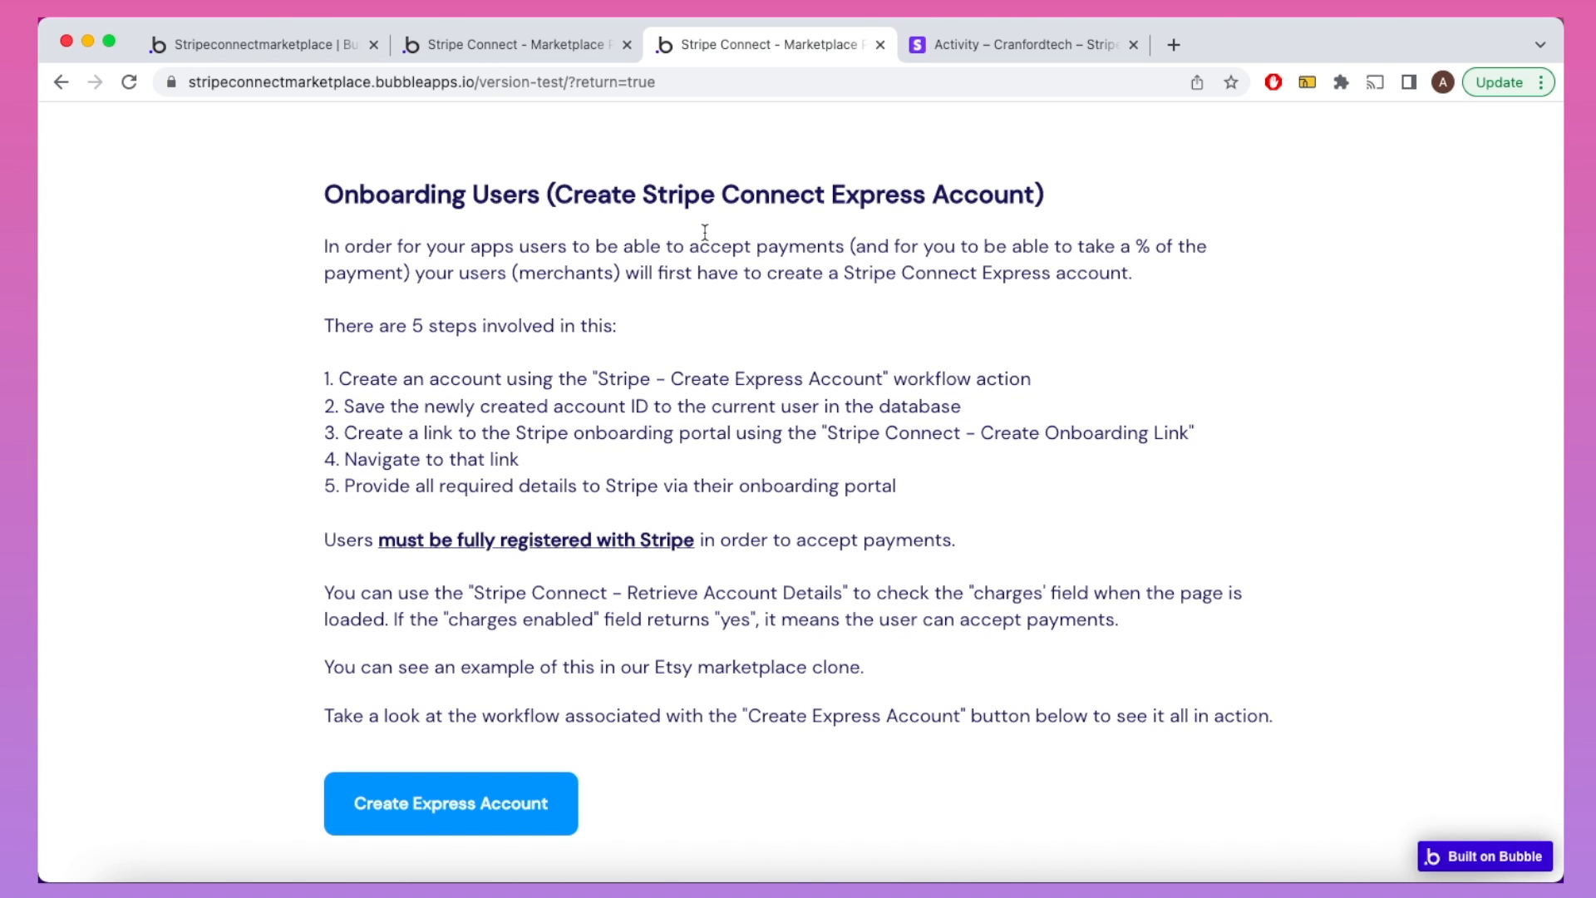
Step: Review the Marketplace Payment button's conditional rules in the Design view
click(280, 45)
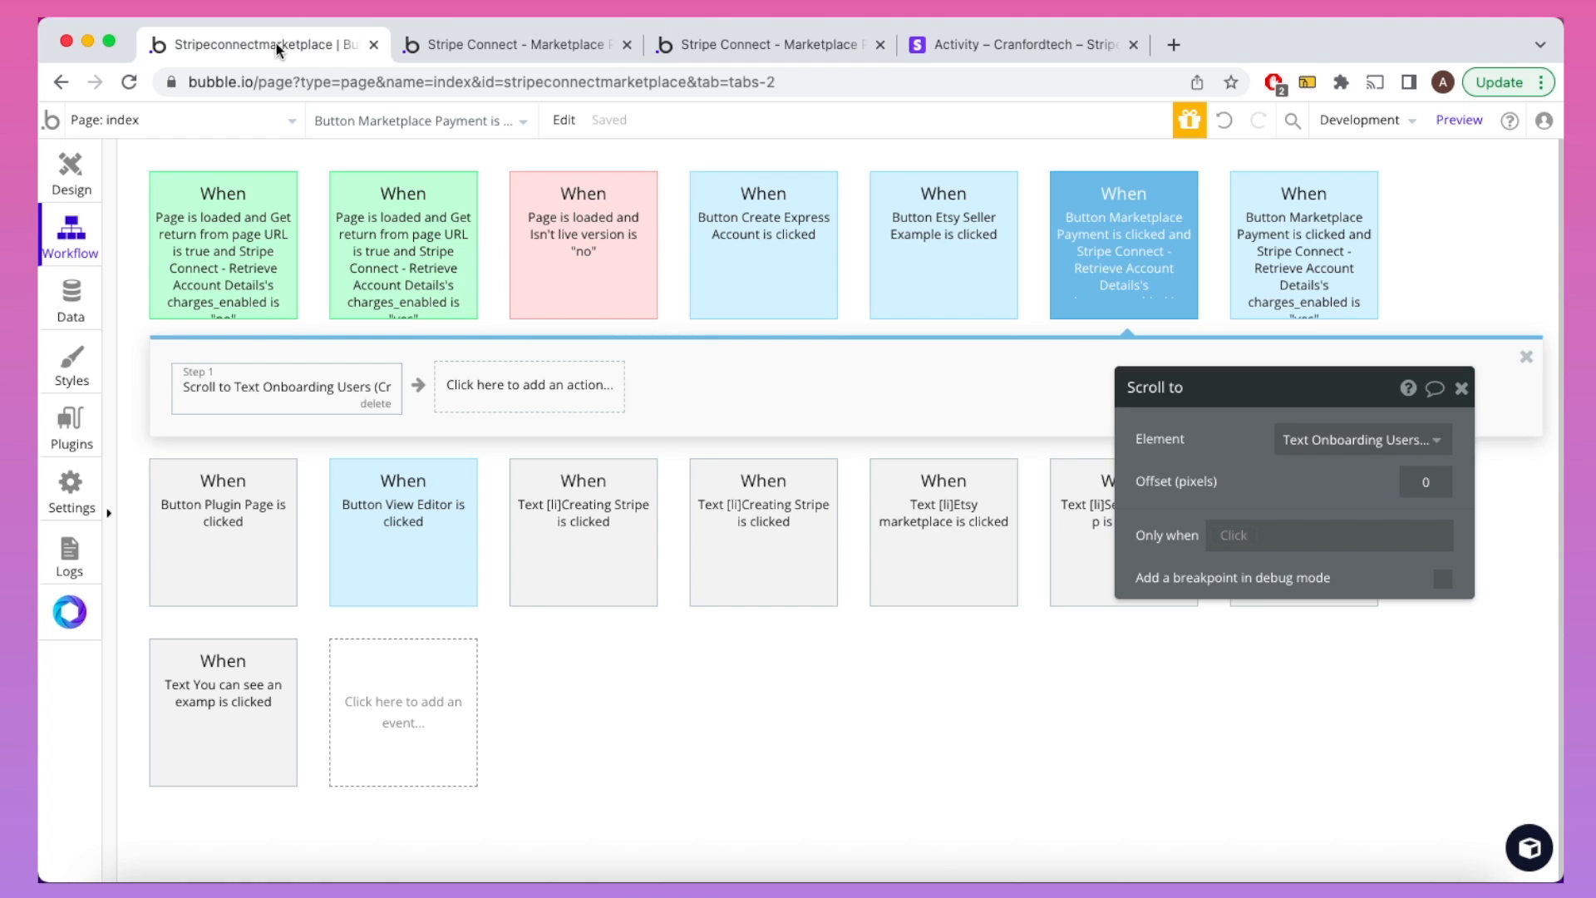
click(71, 178)
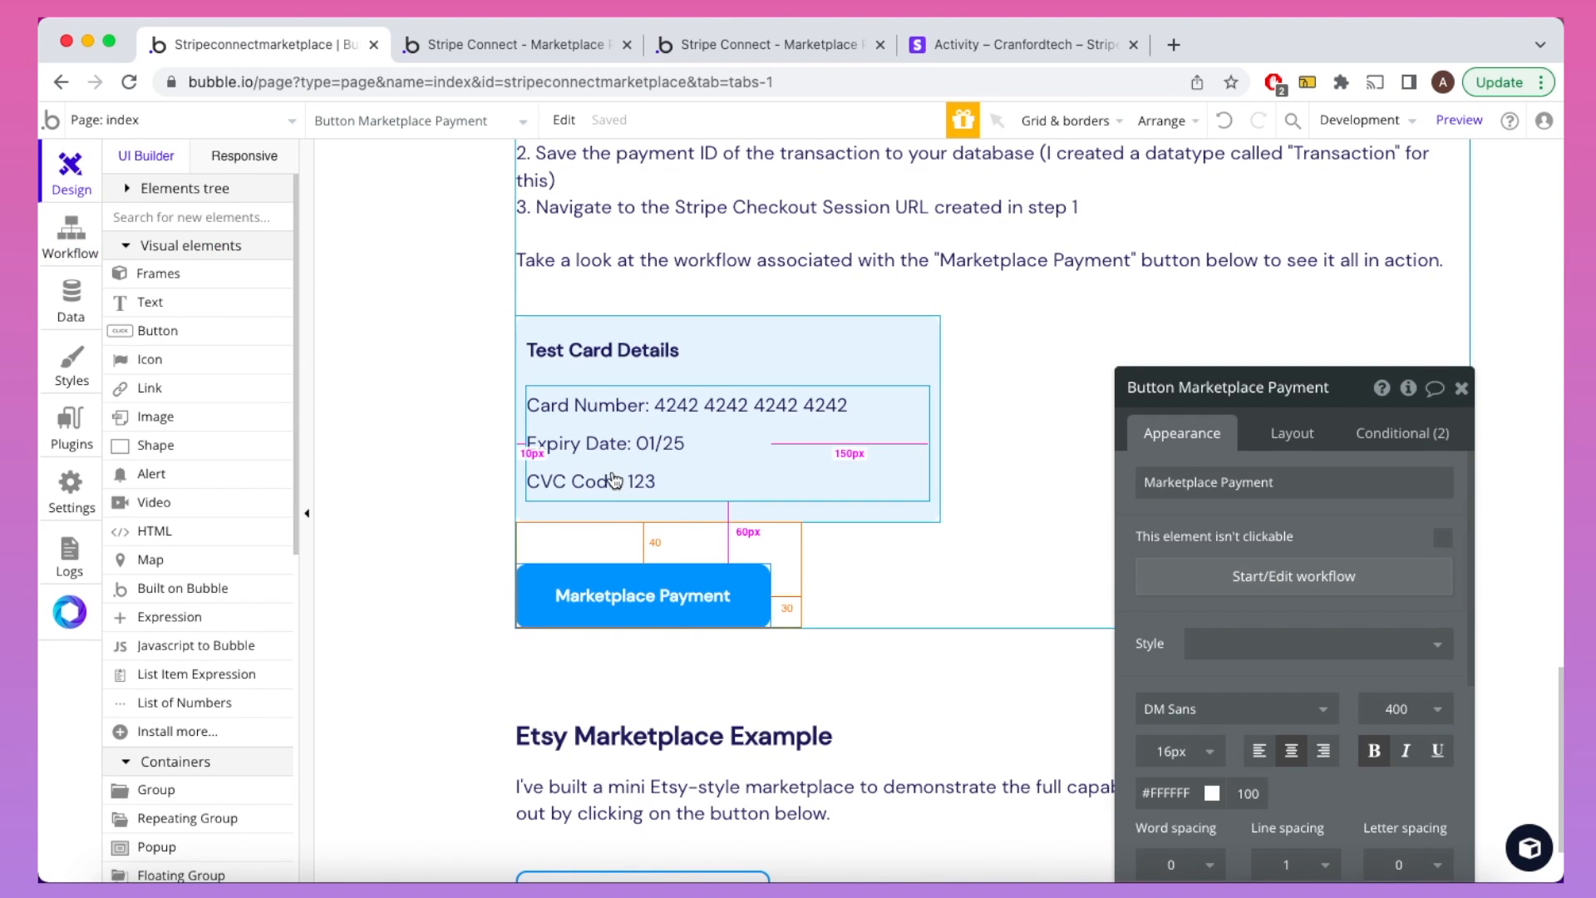
click(1379, 438)
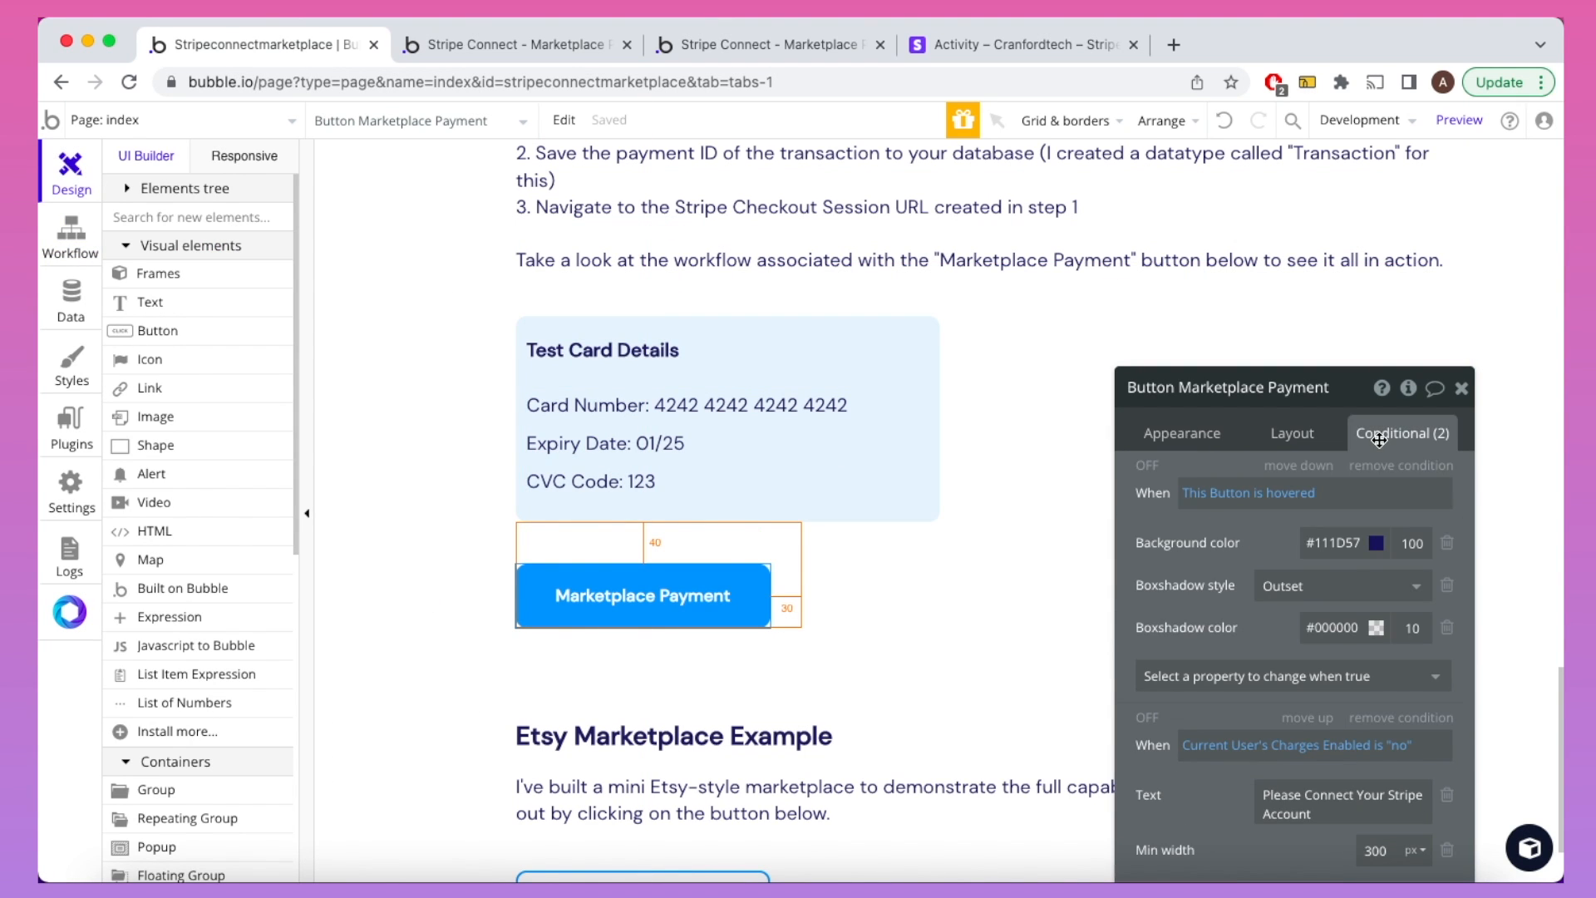
drag(1210, 585, 1207, 464)
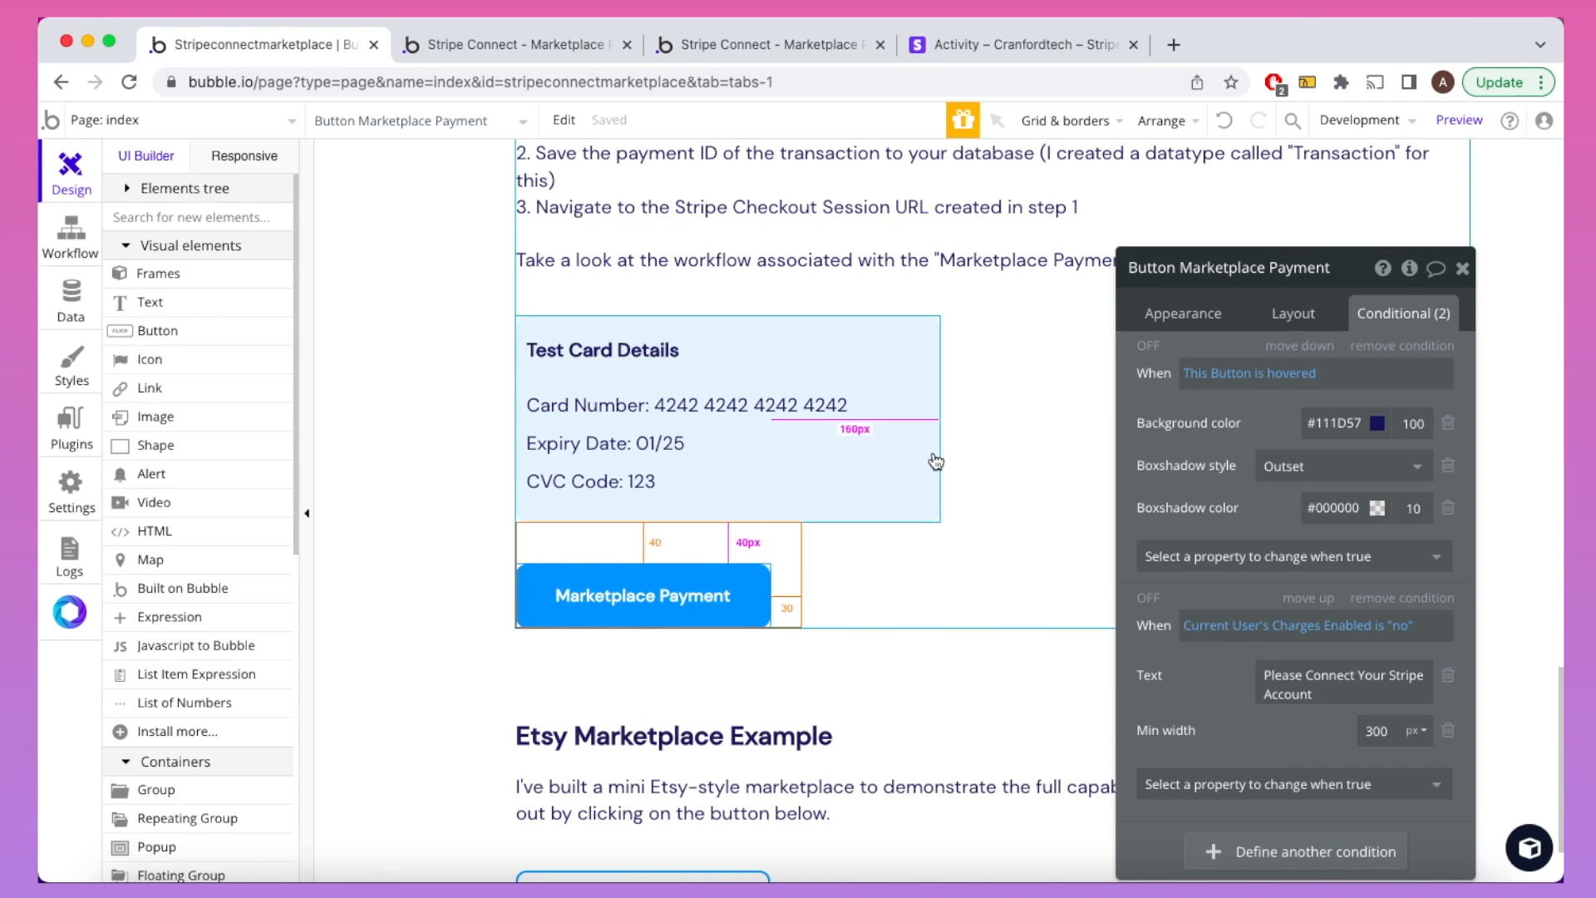
Step: Review the charges-enabled workflow's Create Checkout Session, Create a new Transaction and Open an external website steps
click(69, 241)
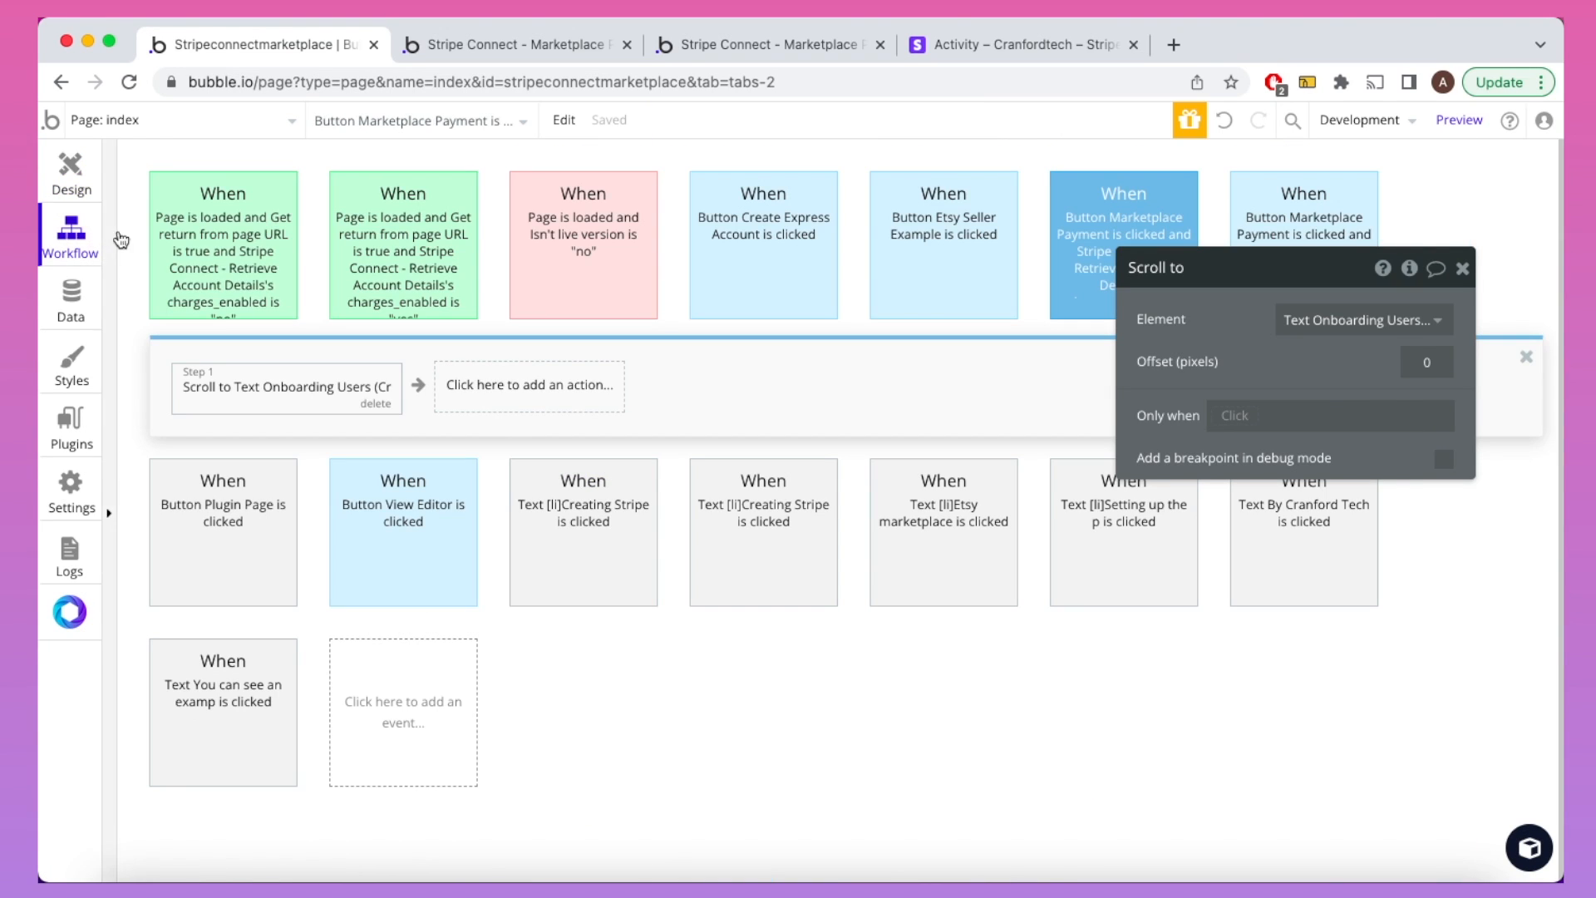
click(1324, 196)
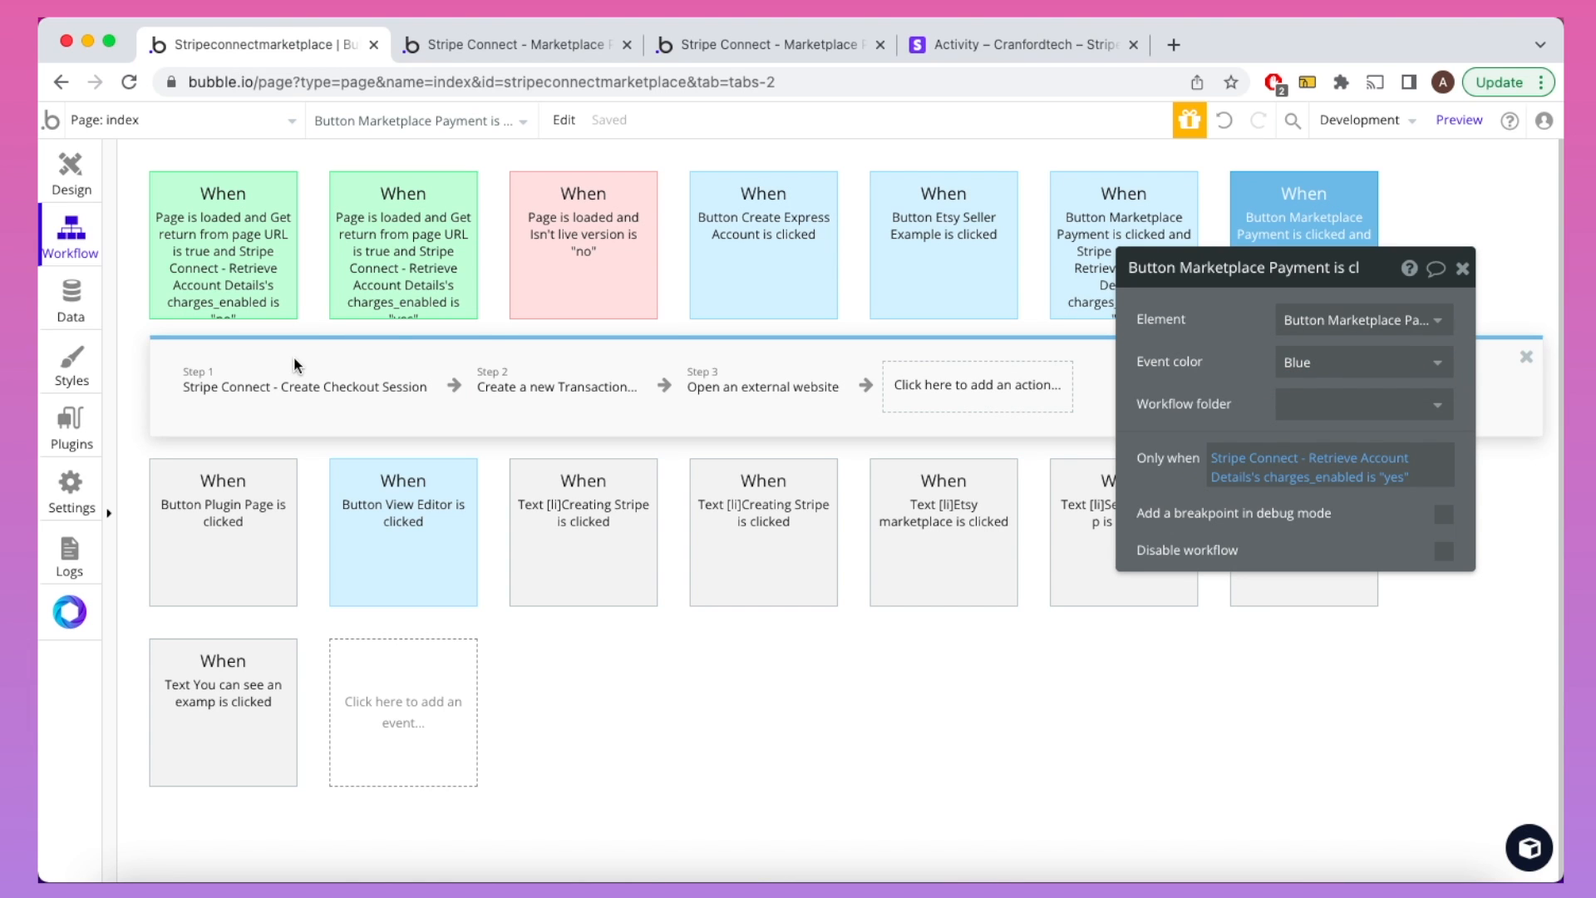
click(302, 379)
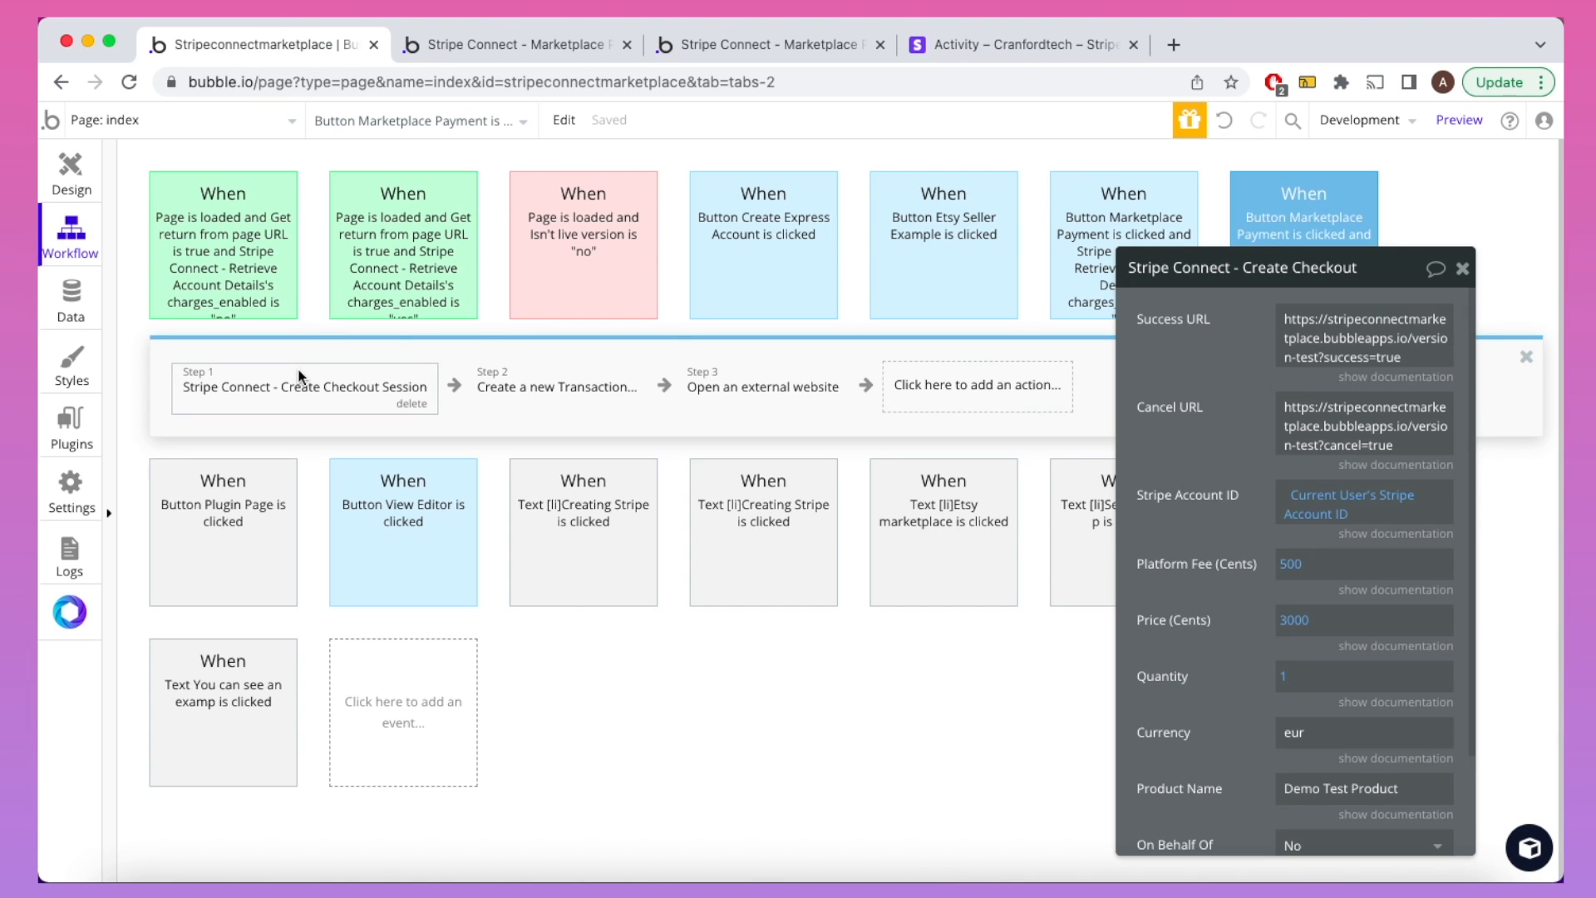
click(541, 390)
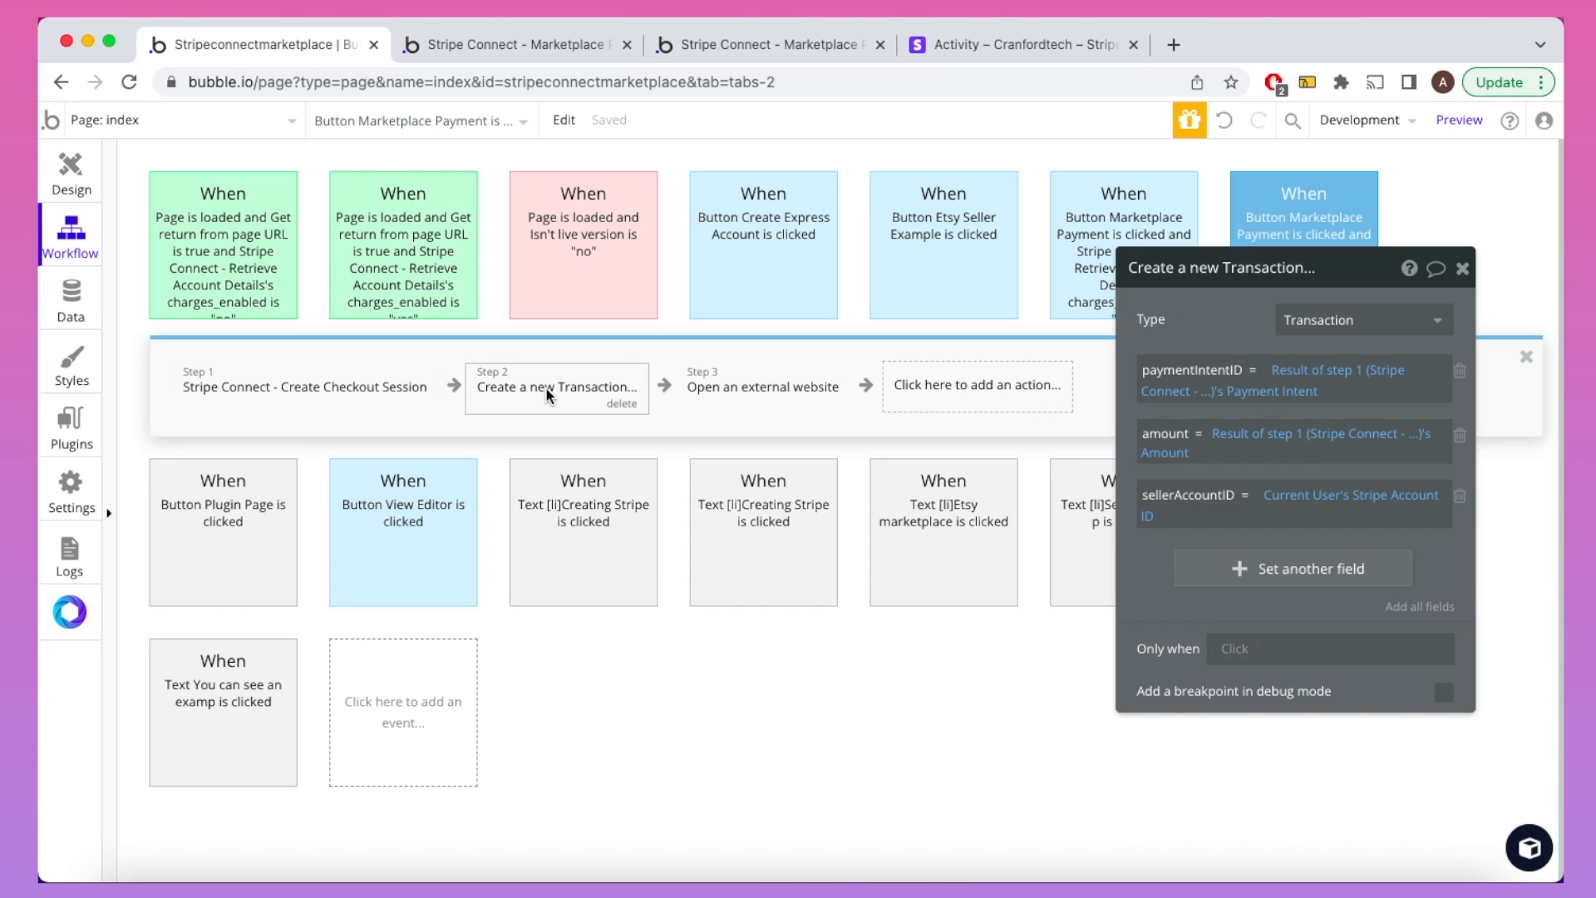
click(736, 374)
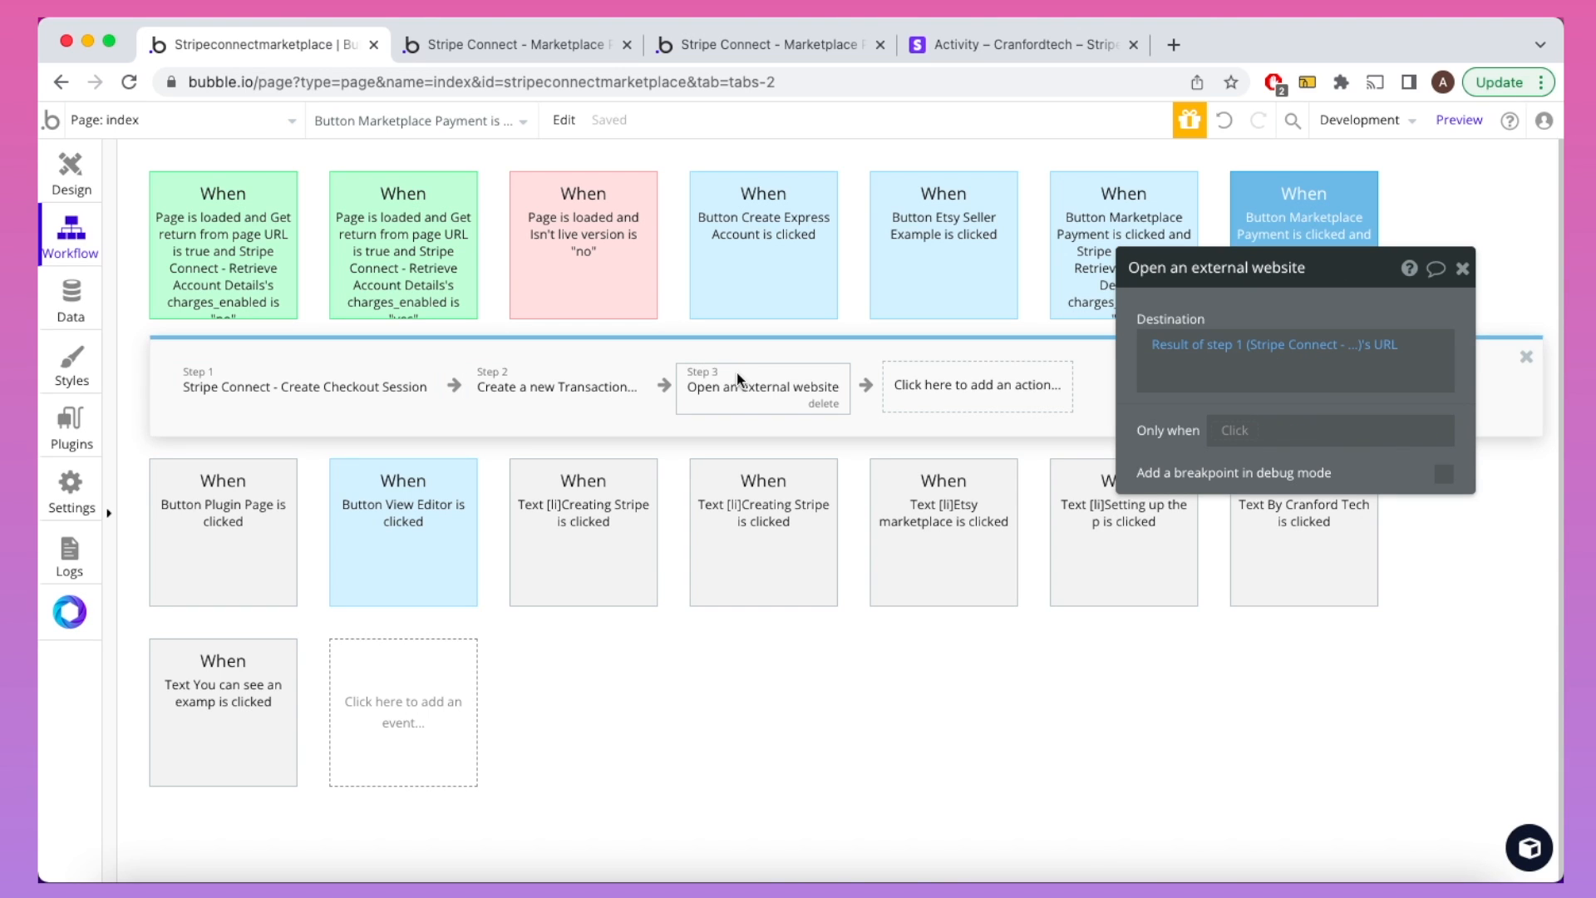
Step: Delete the Create Checkout Session, Create a new Transaction and Open an external website steps
click(337, 383)
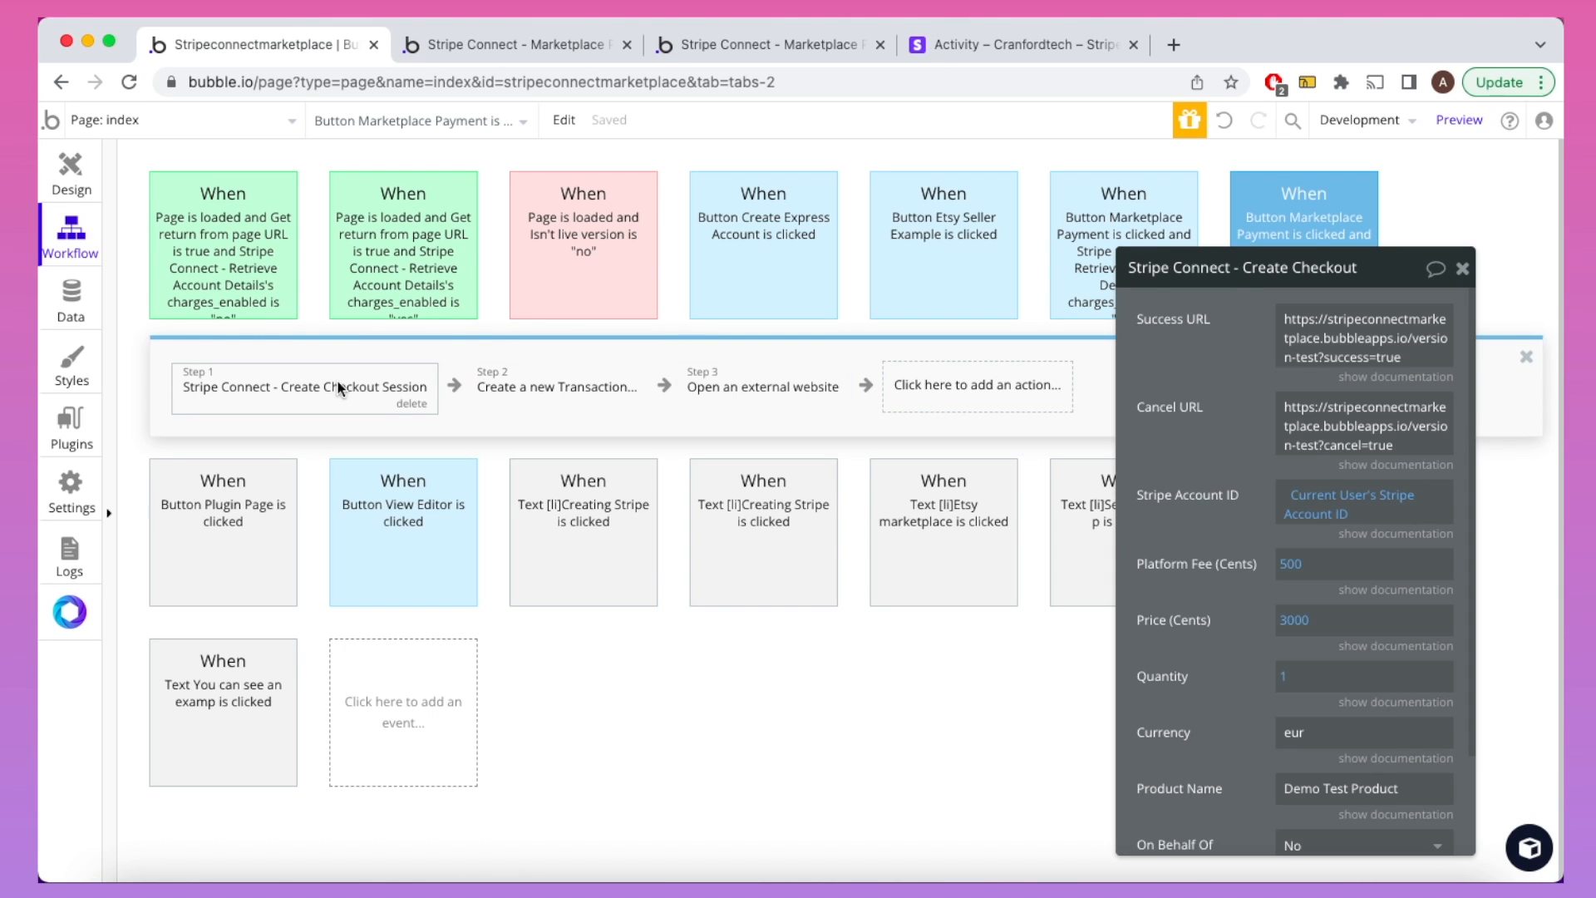
click(408, 404)
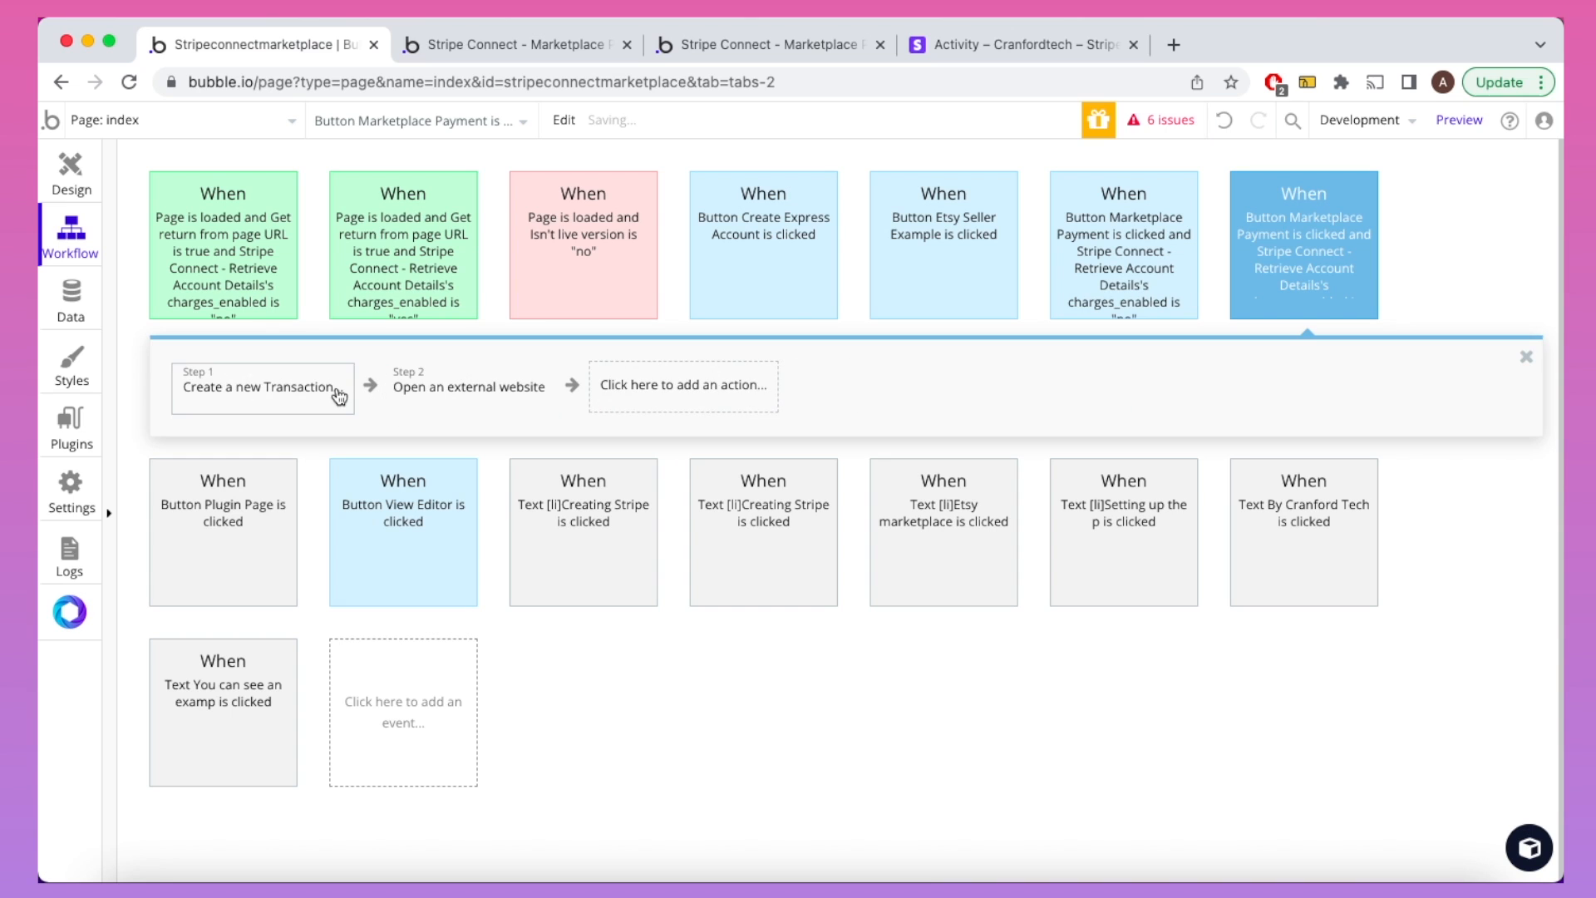
click(337, 394)
click(332, 405)
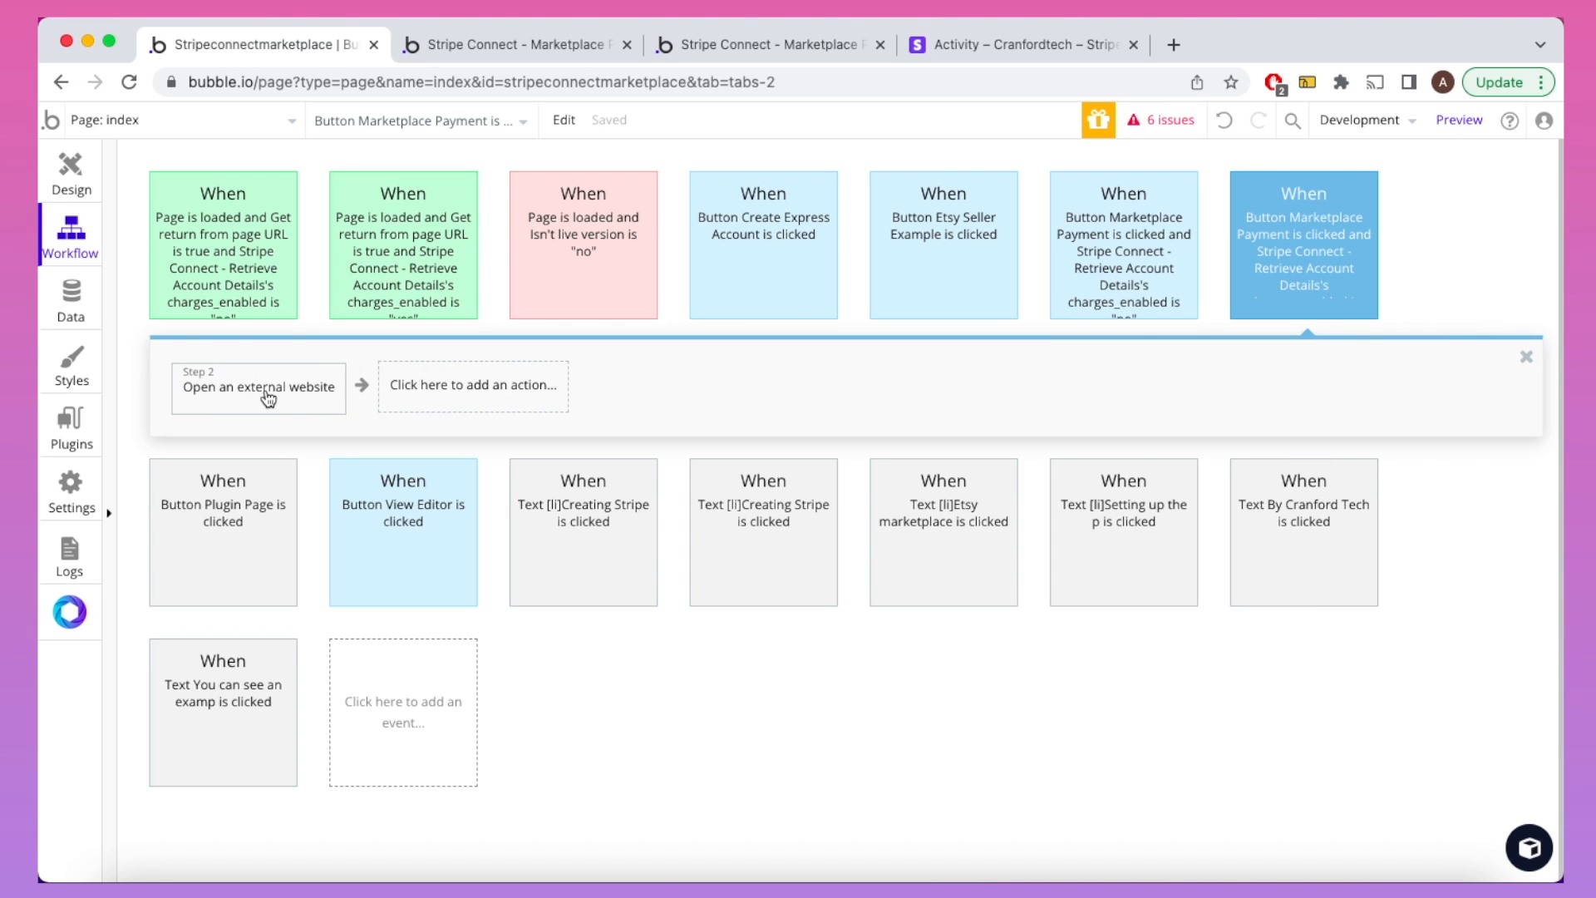
click(267, 392)
click(319, 404)
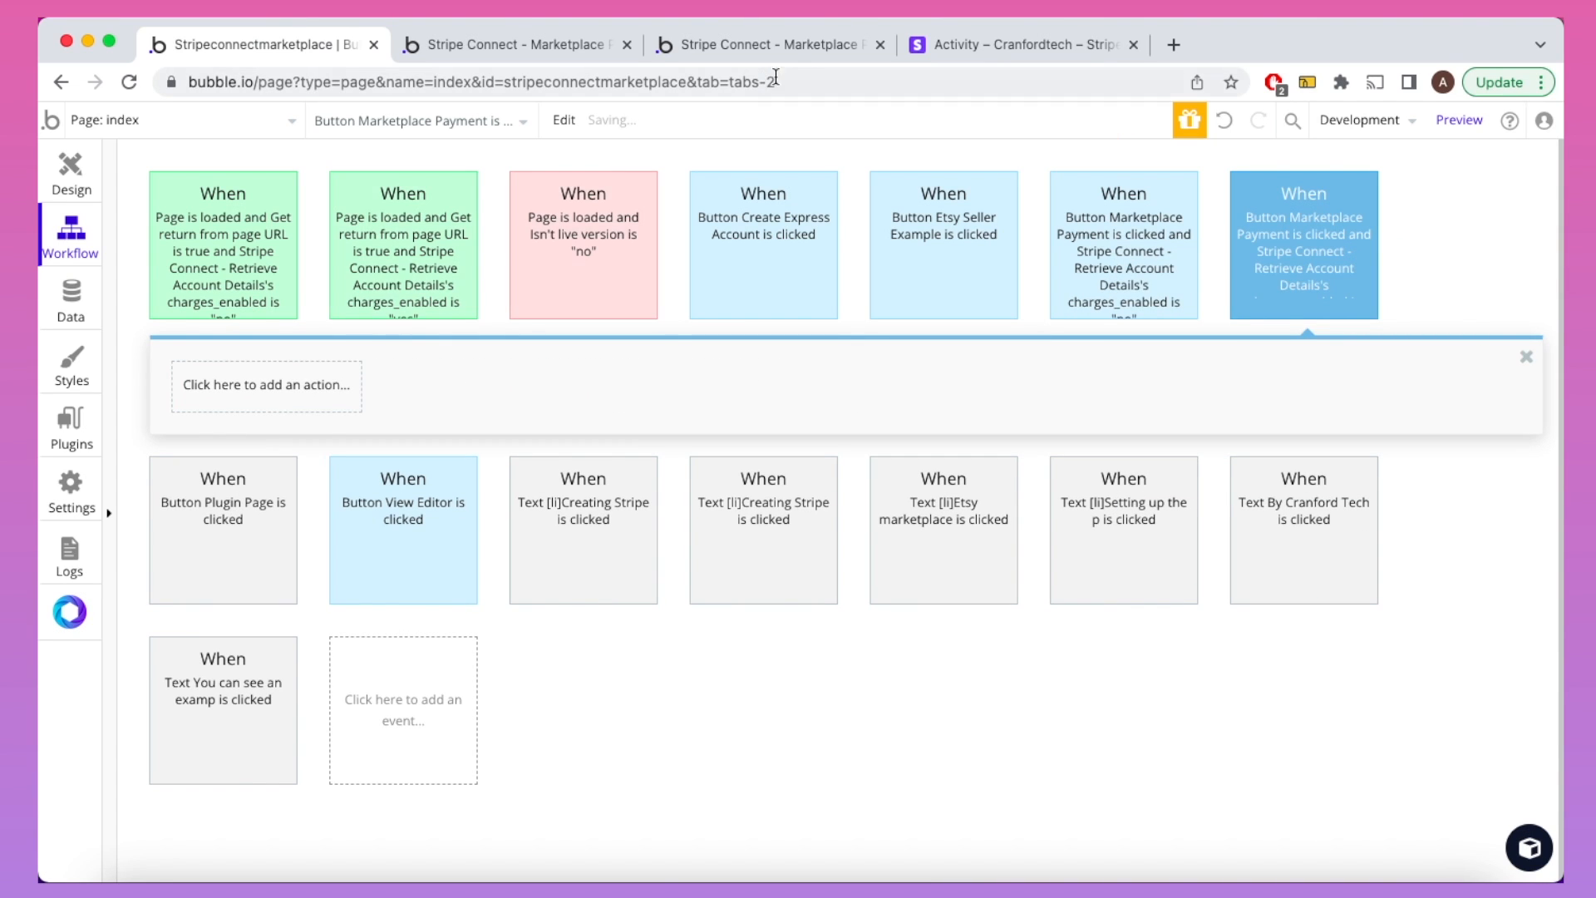
Step: Check the live page's Marketplace Payments section, then return to the now-empty workflow
click(798, 47)
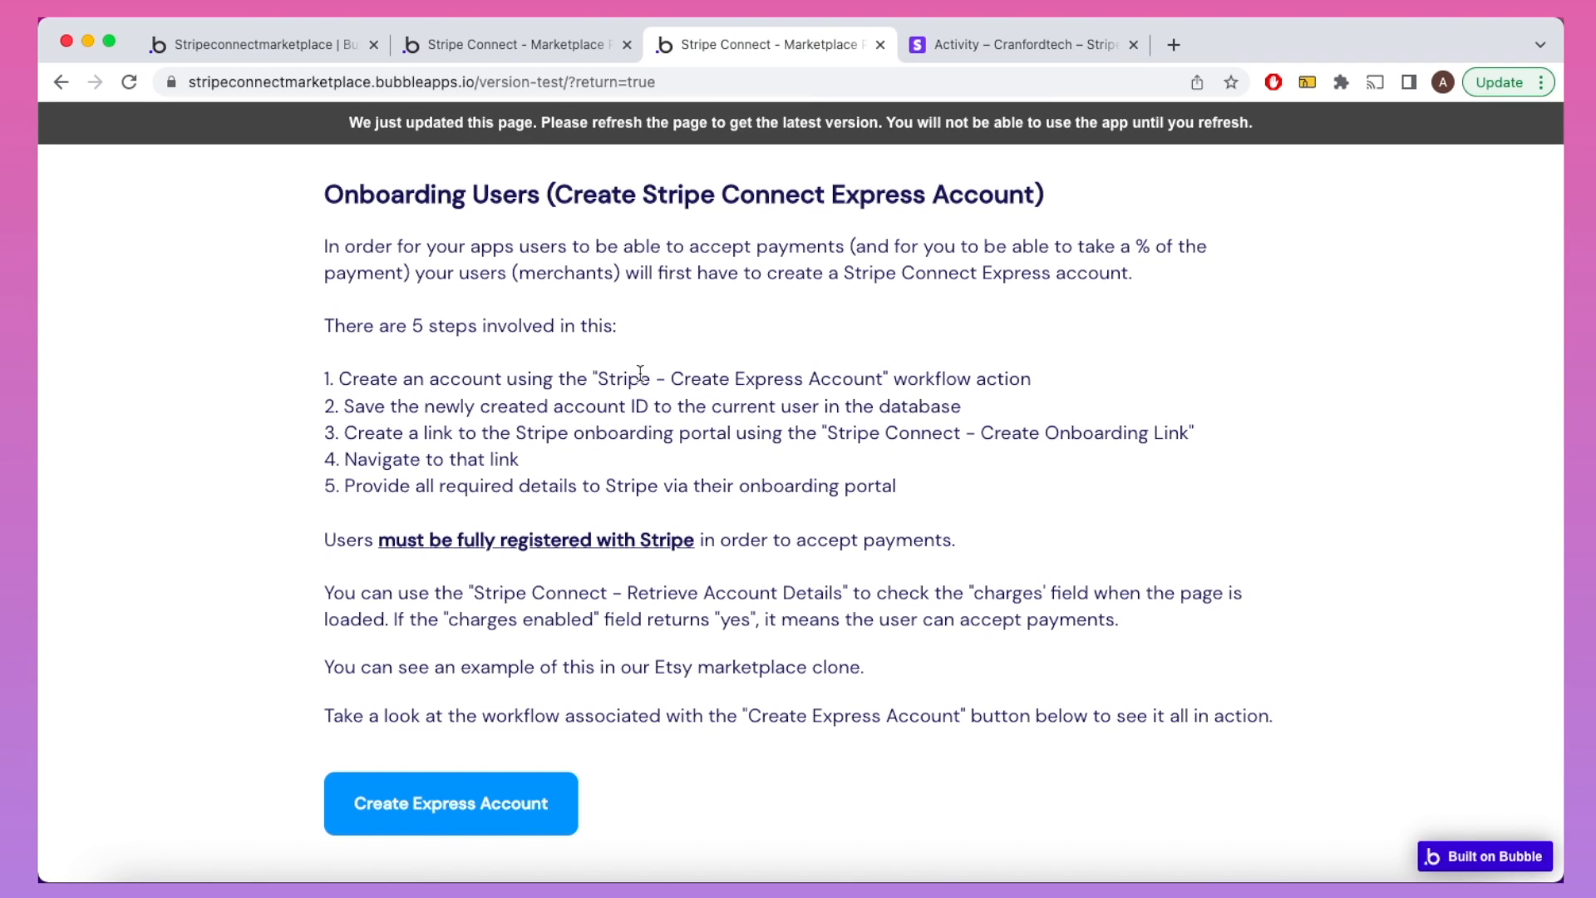
scroll(640, 372, down, 10)
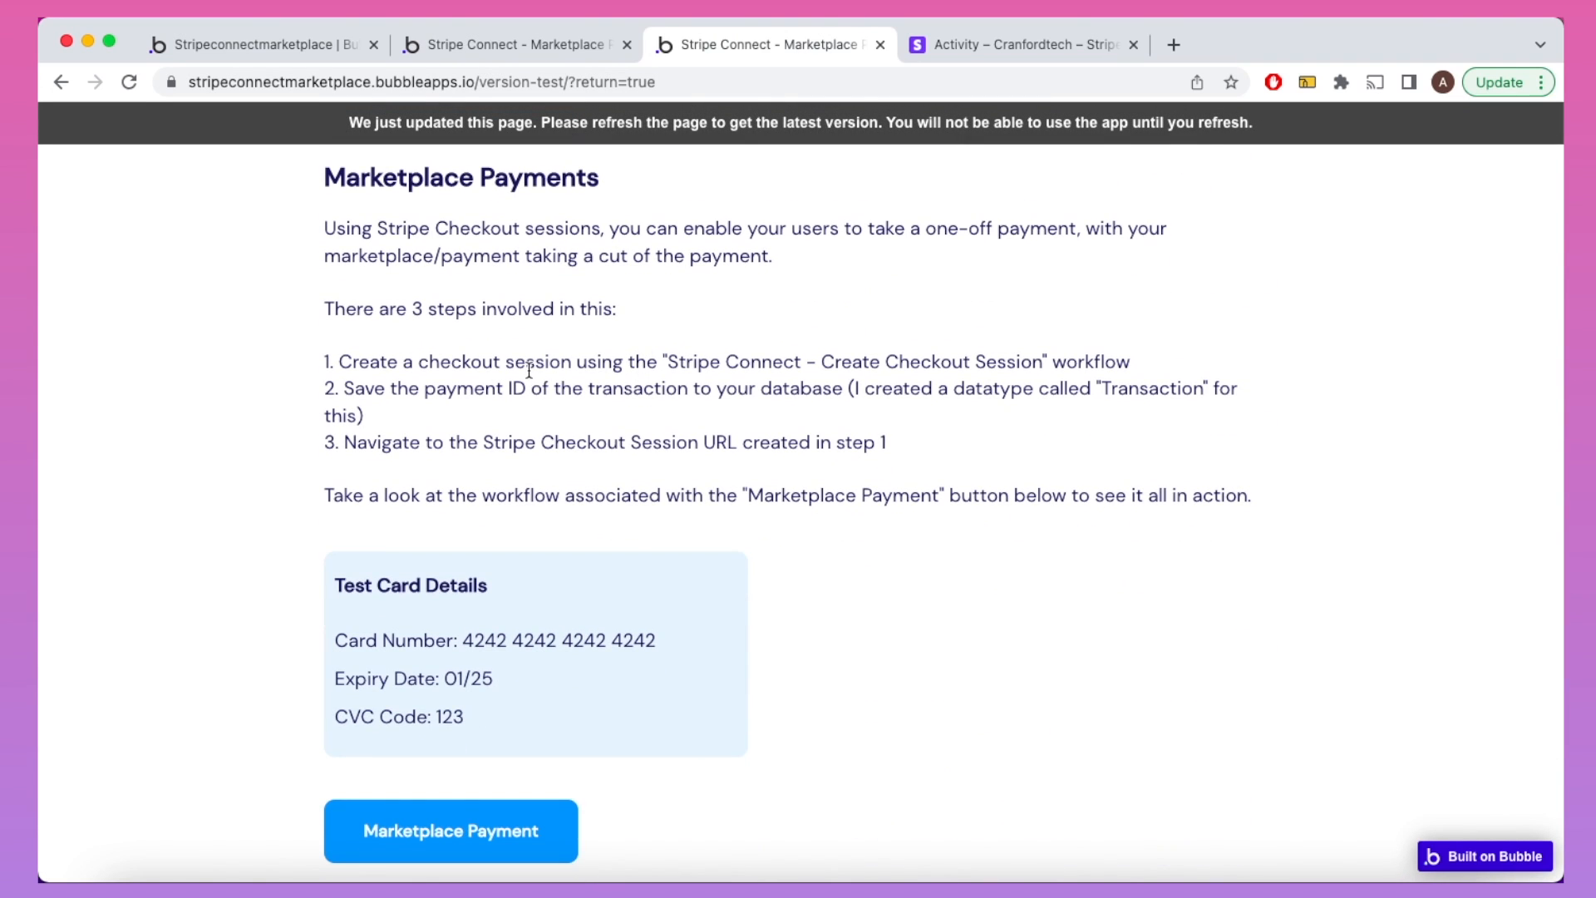
click(294, 47)
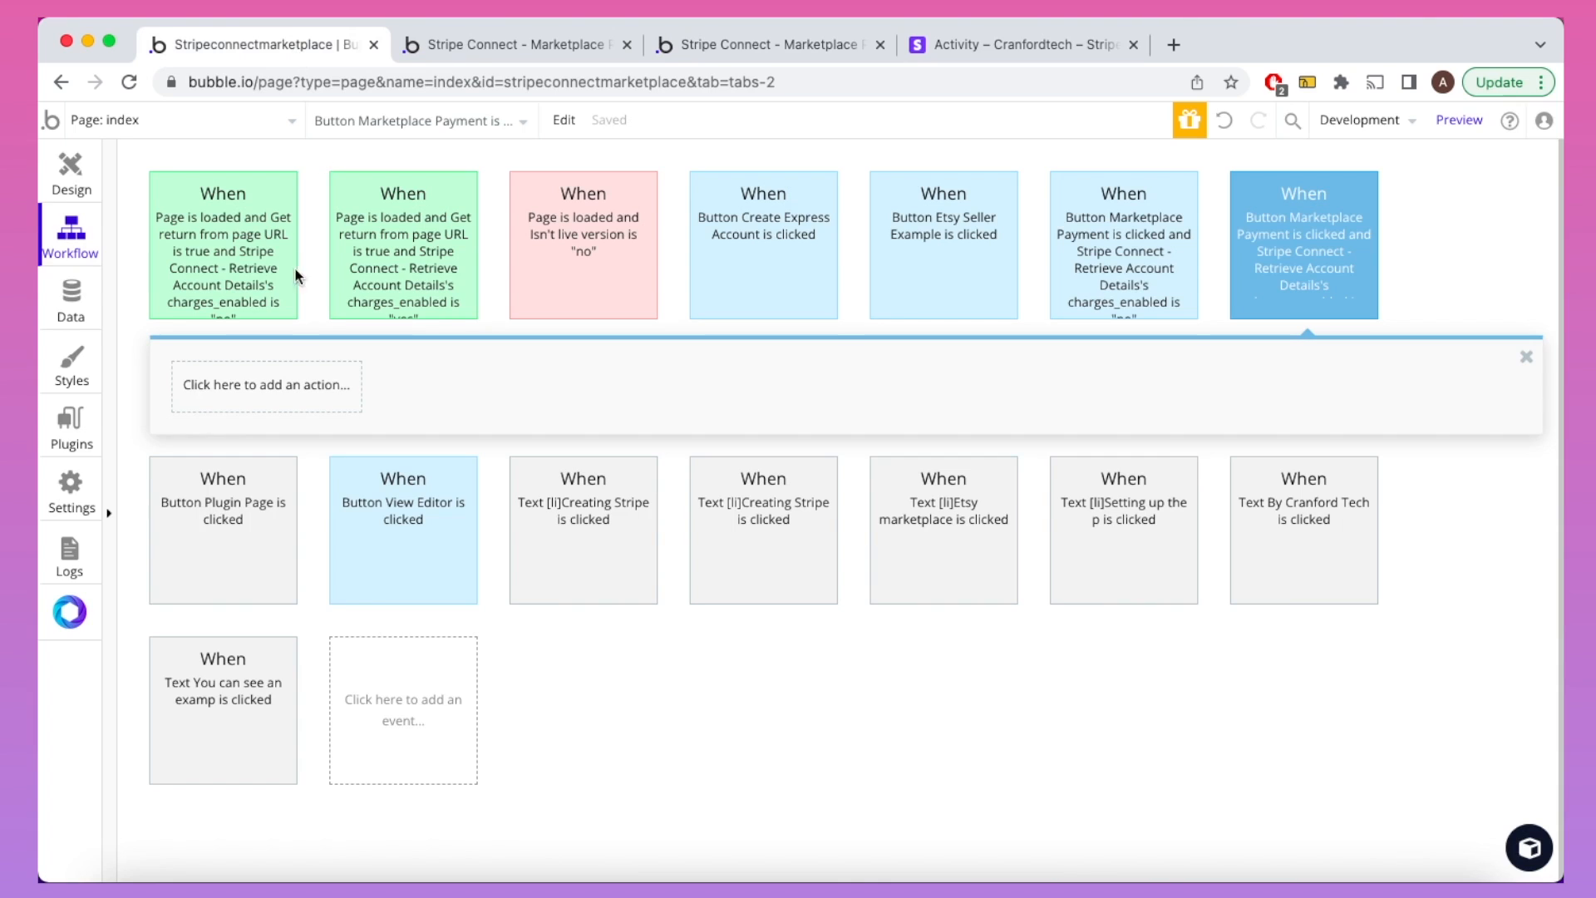
click(271, 406)
Step: Add a Stripe Connect Create Checkout Session step and copy the live test page's address
mouse_move(262, 713)
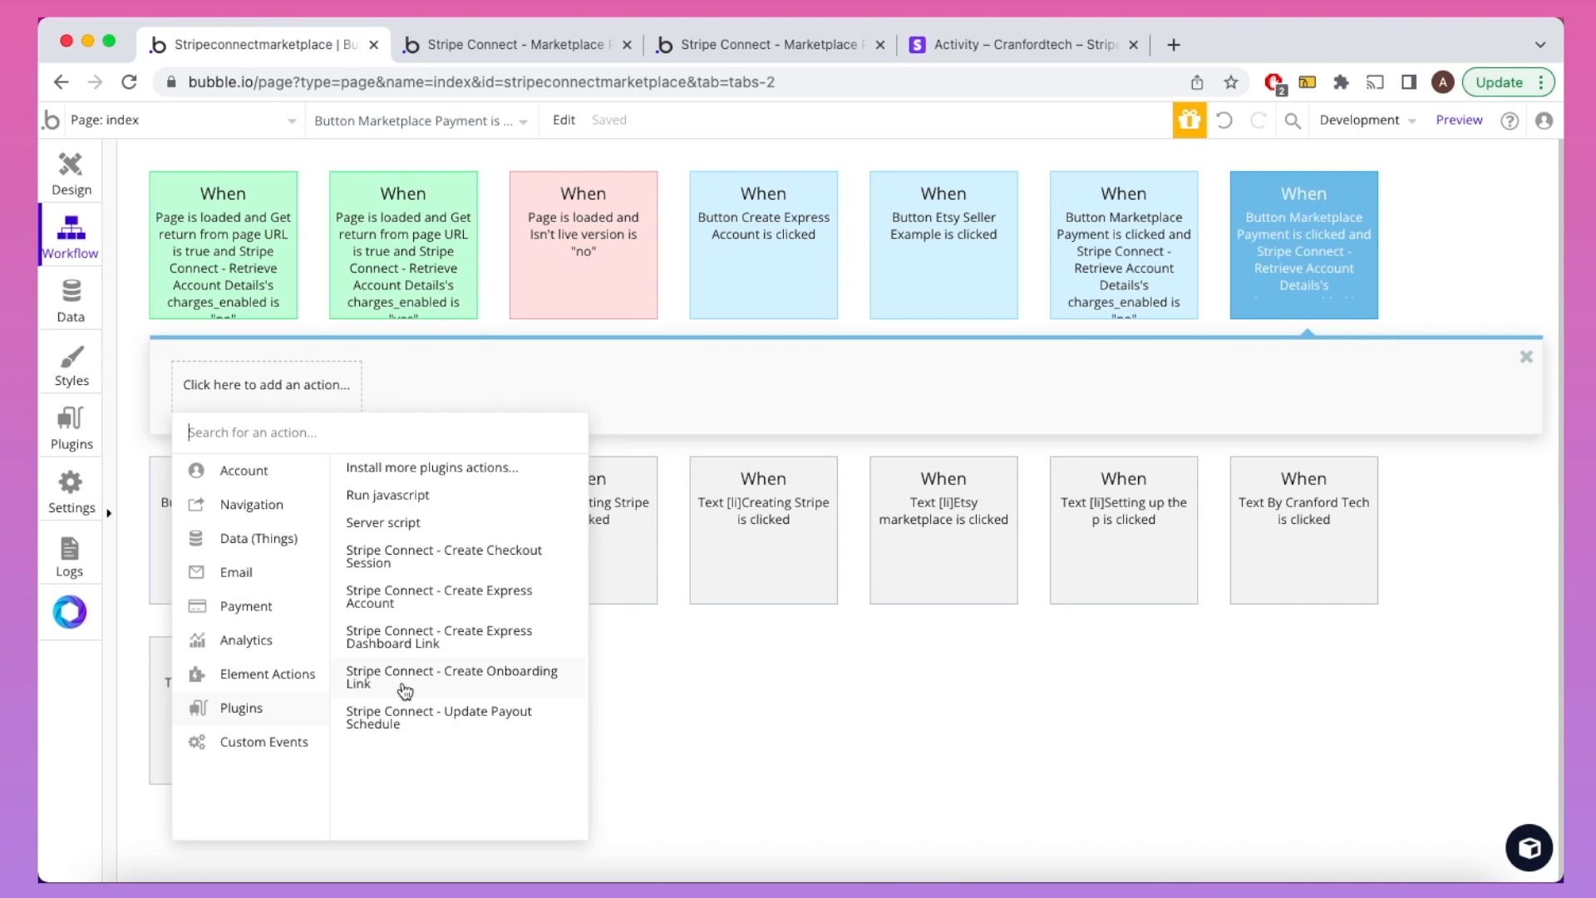
click(396, 557)
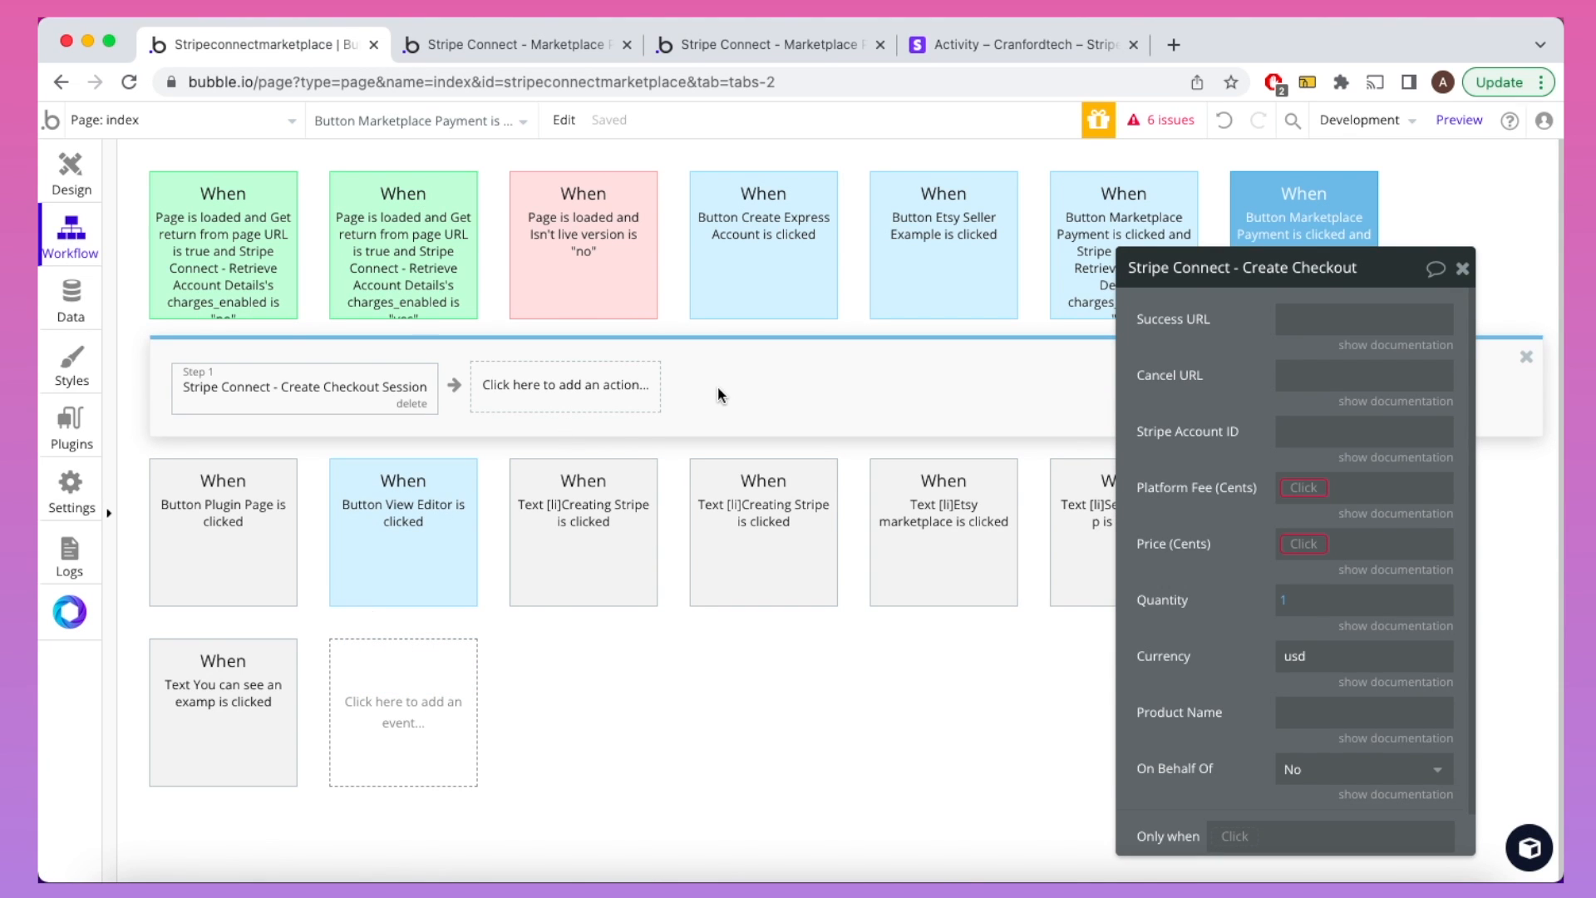
click(711, 45)
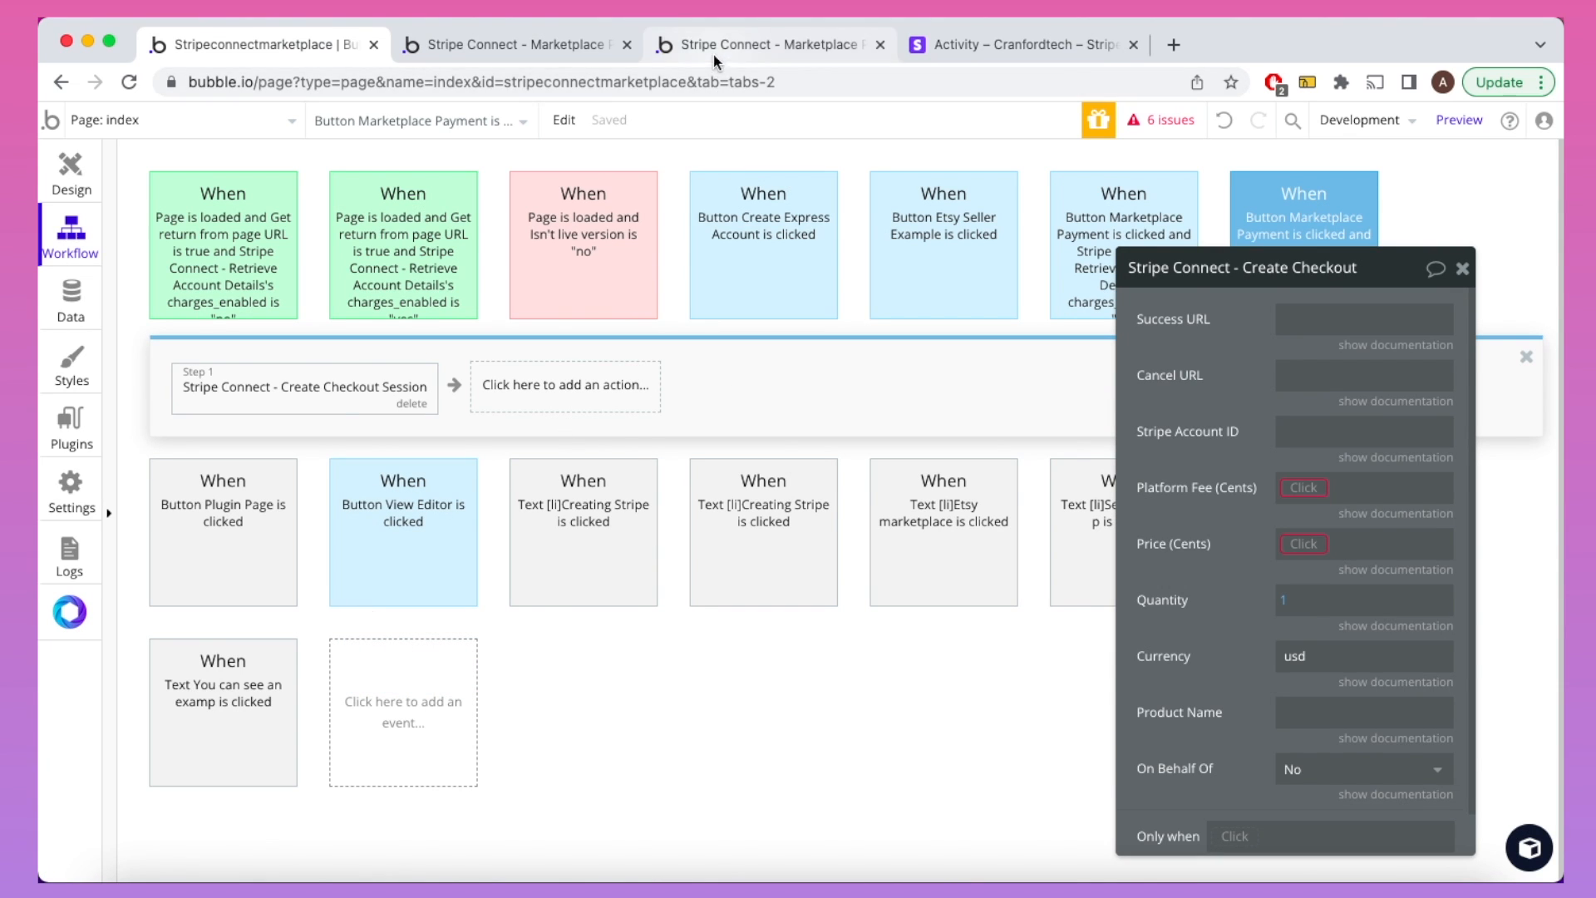
click(694, 81)
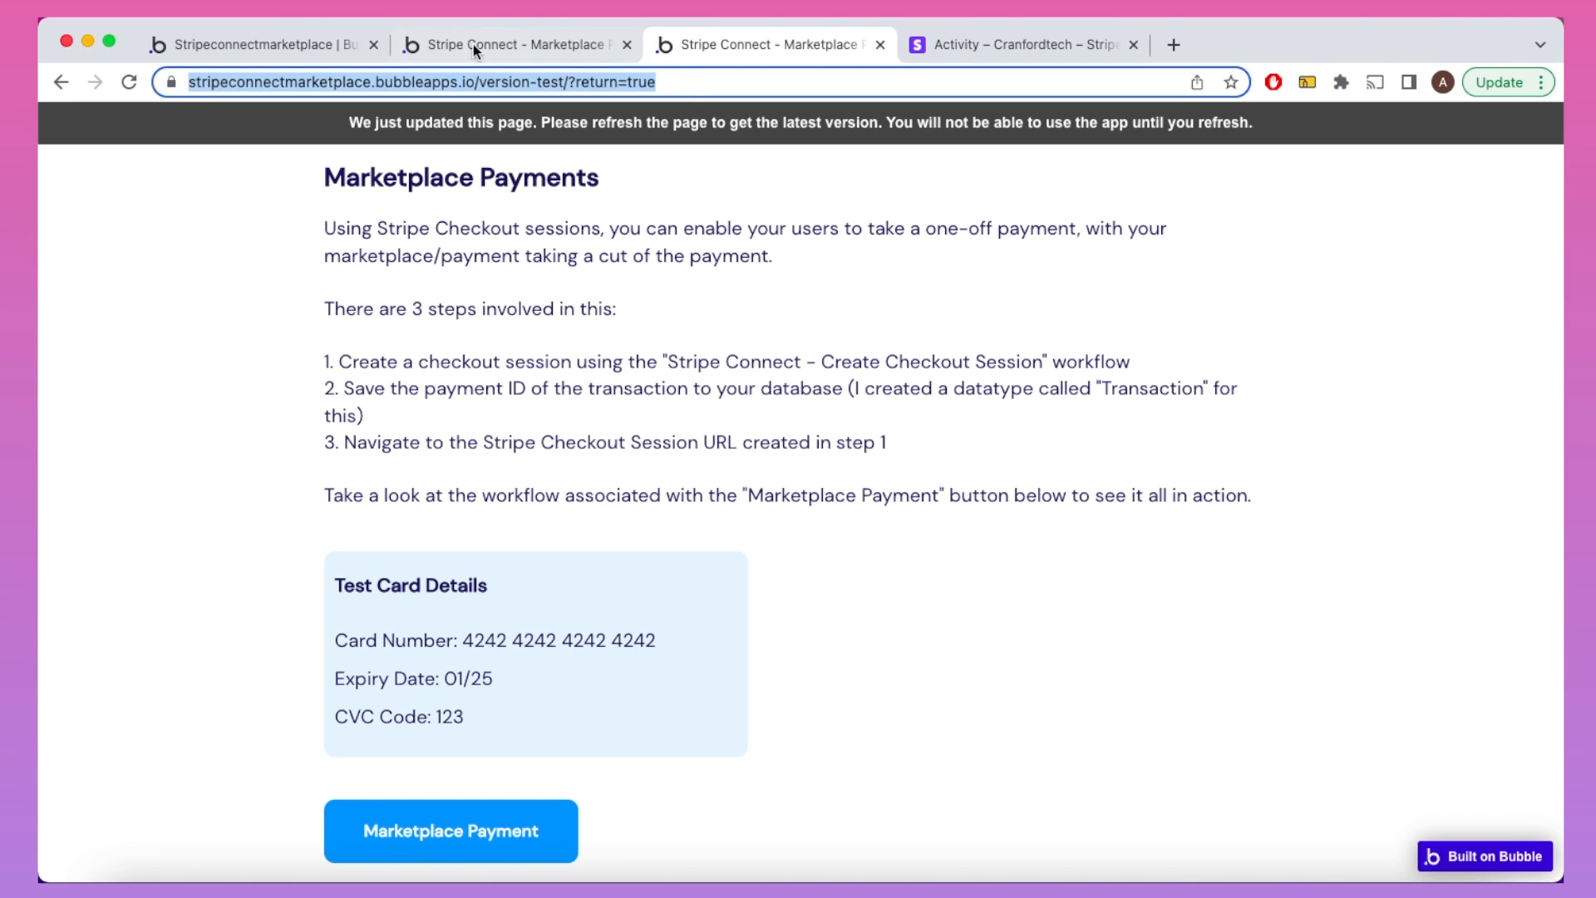
click(284, 40)
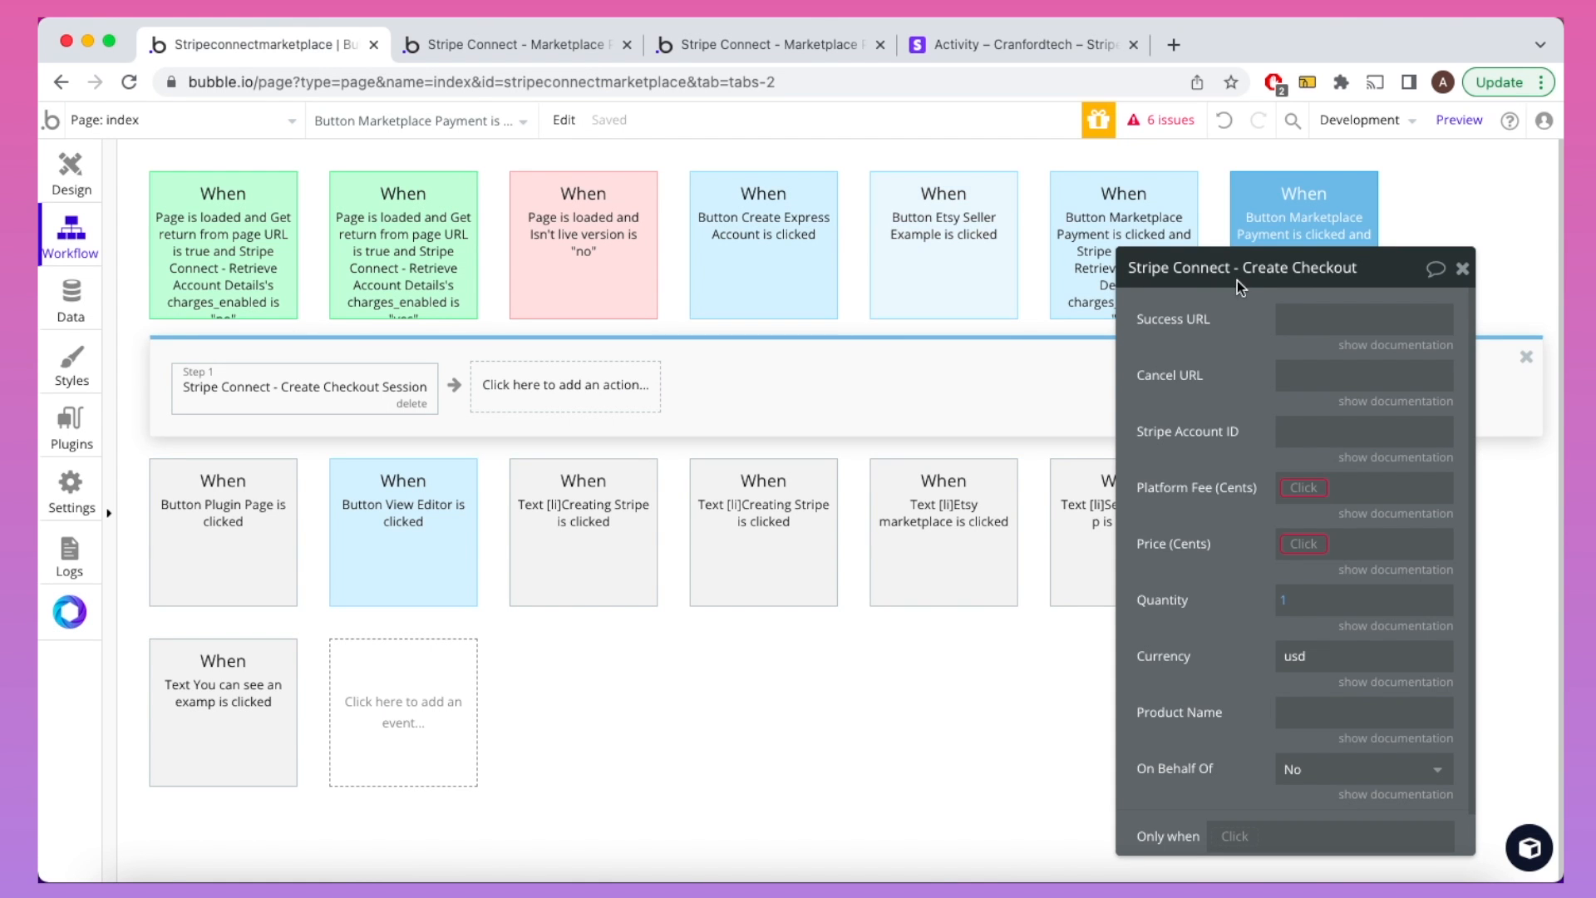
Step: Set the Success URL to the test page address ending in ?success=true
click(1302, 312)
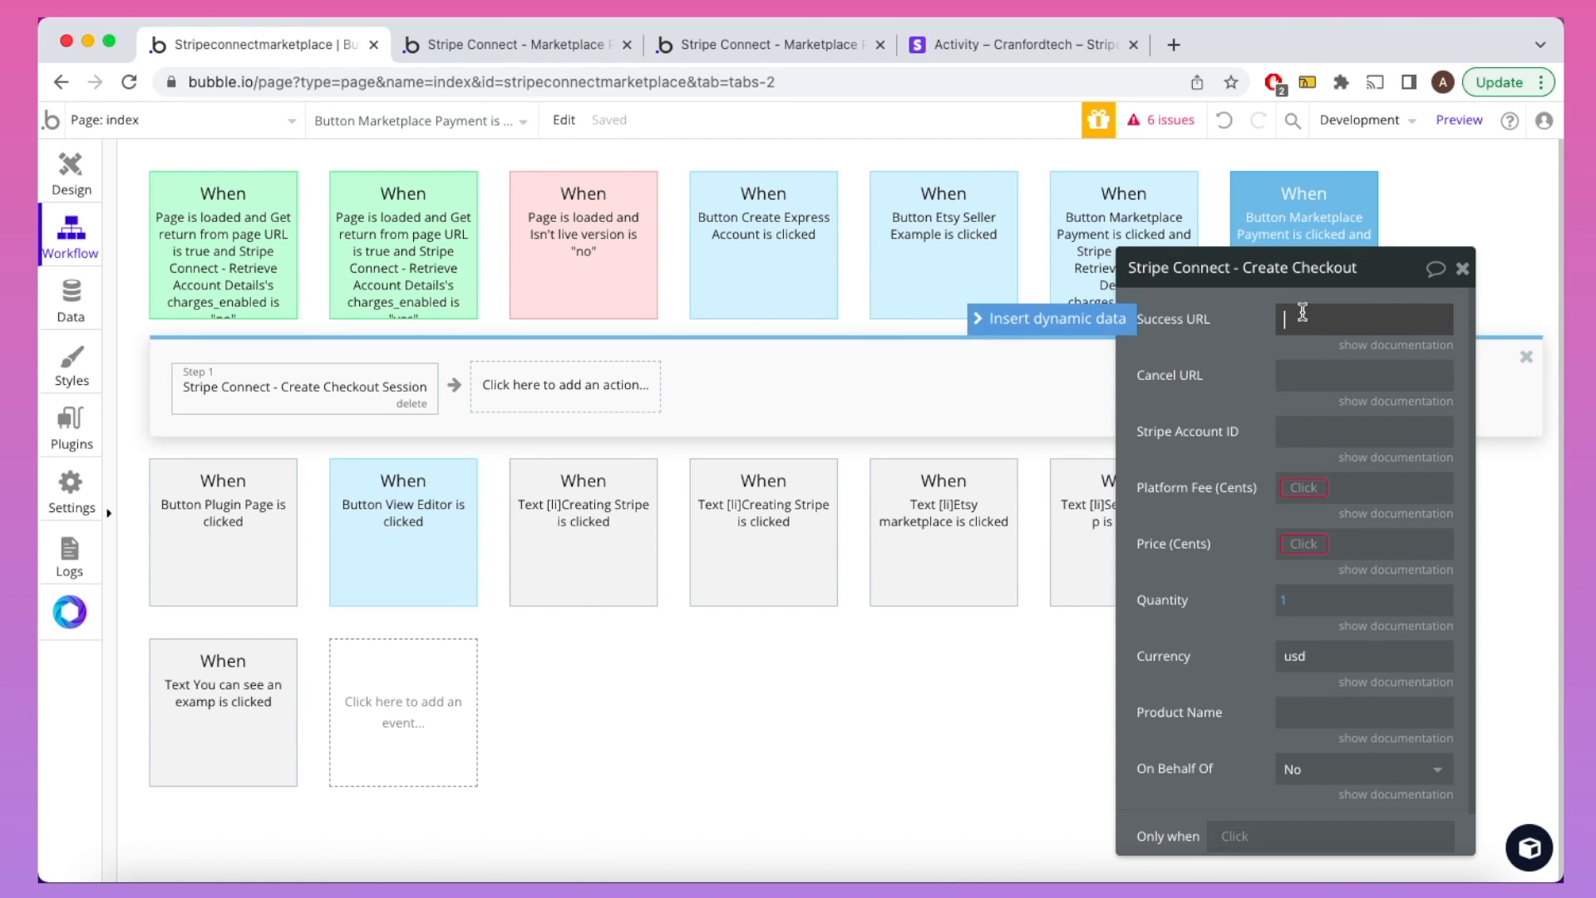
key(super+v)
key(Left)
key(Left)
key(Left)
key(Left)
key(Left)
key(BackSpace)
key(BackSpace)
key(BackSpace)
key(BackSpace)
key(BackSpace)
key(BackSpace)
text(success)
click(1243, 333)
click(1356, 378)
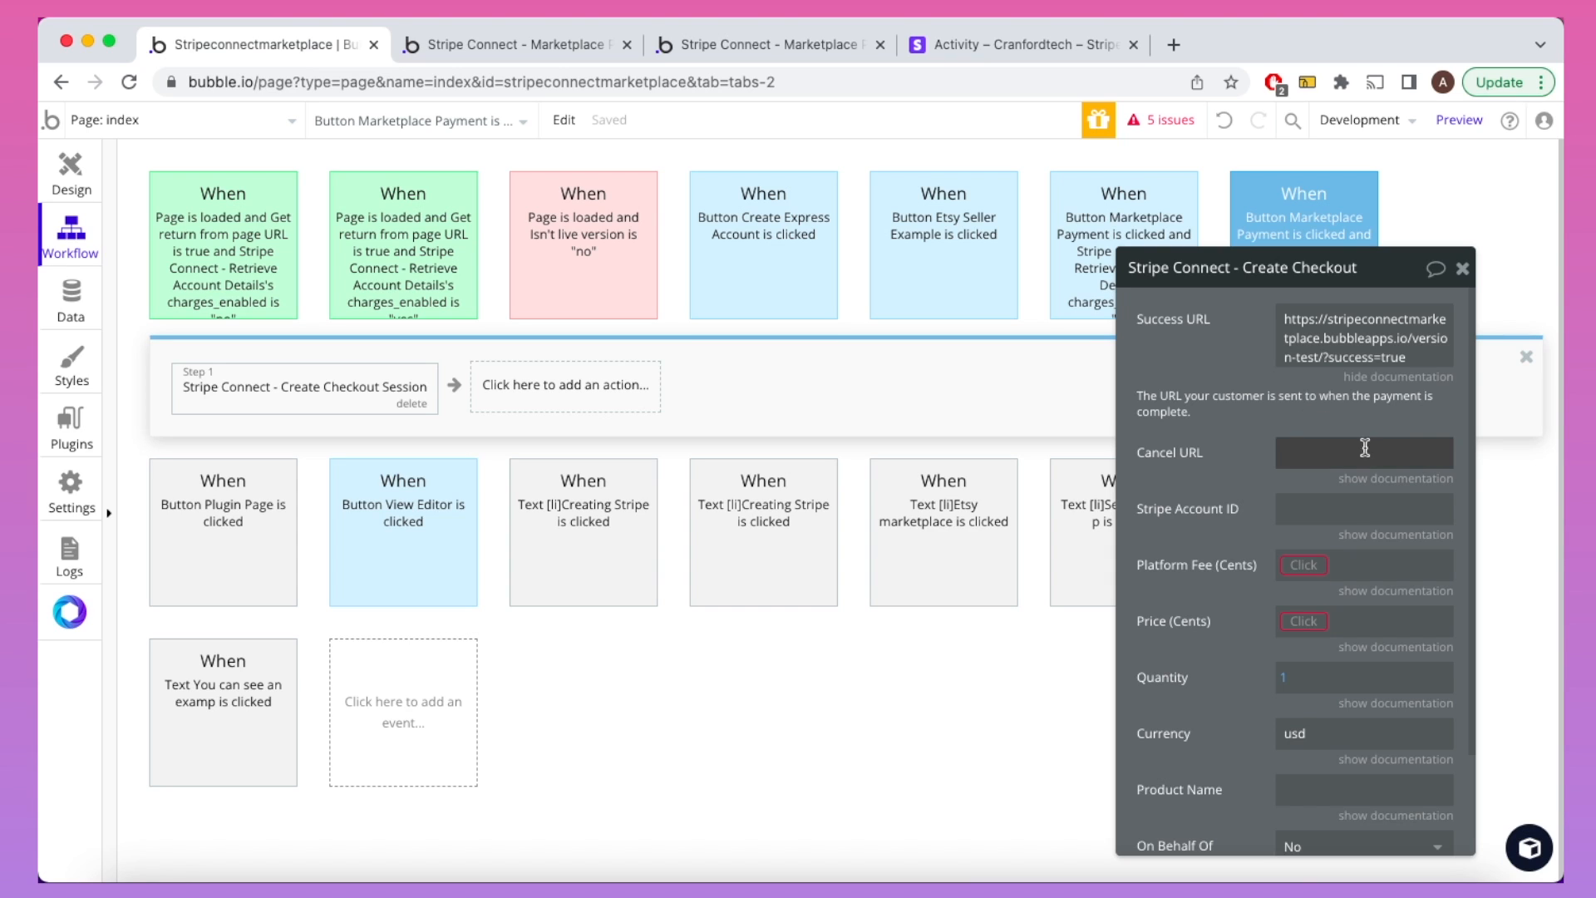
click(1390, 479)
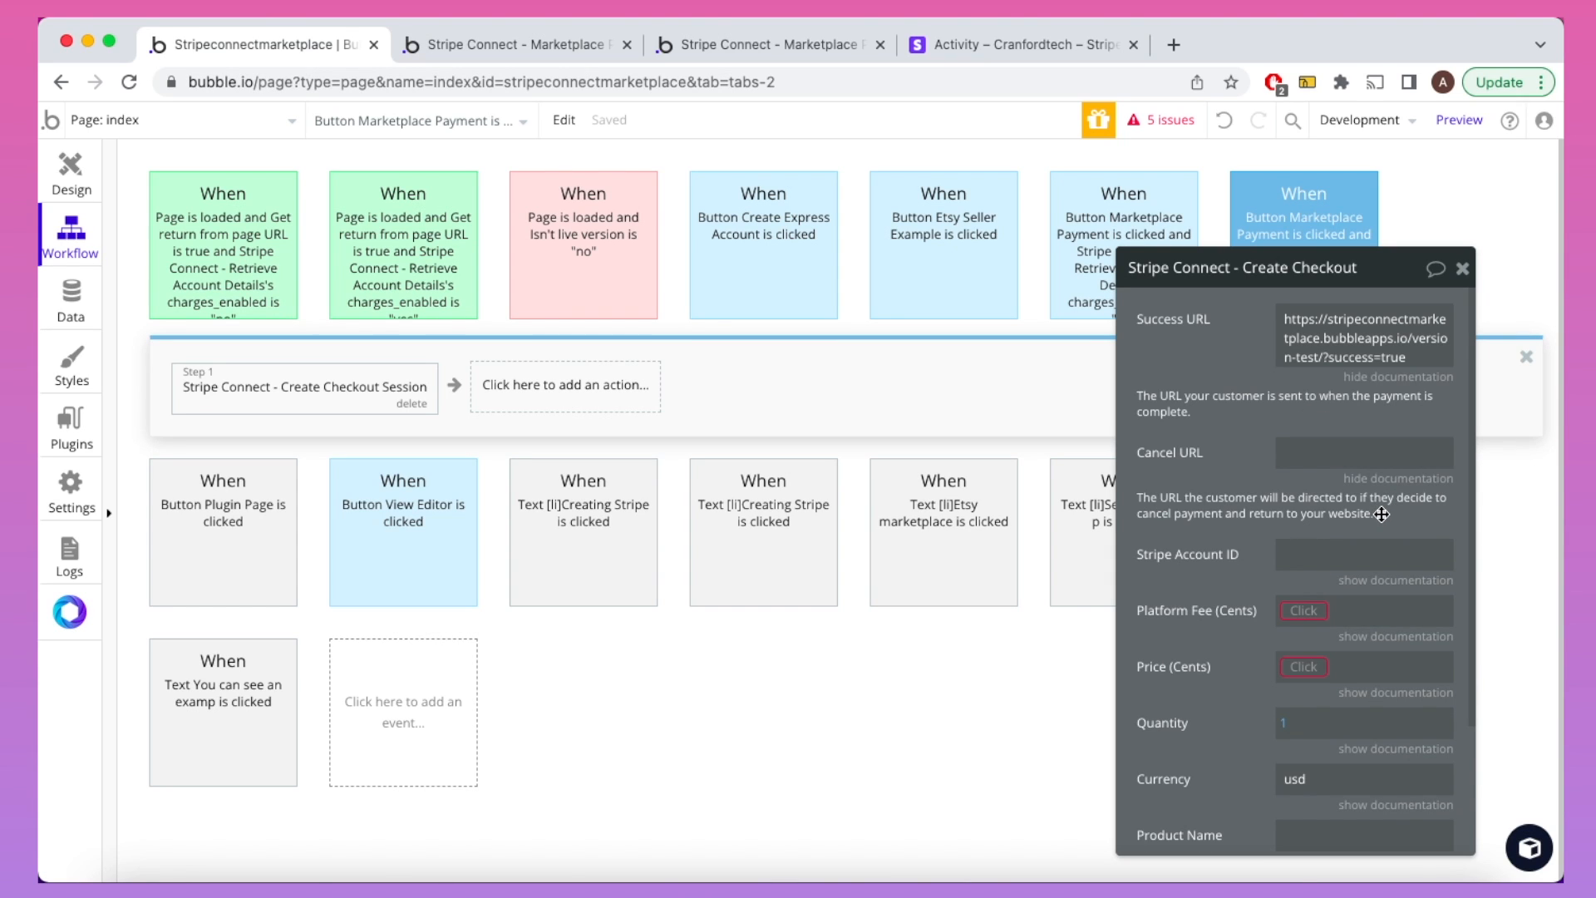
click(1393, 379)
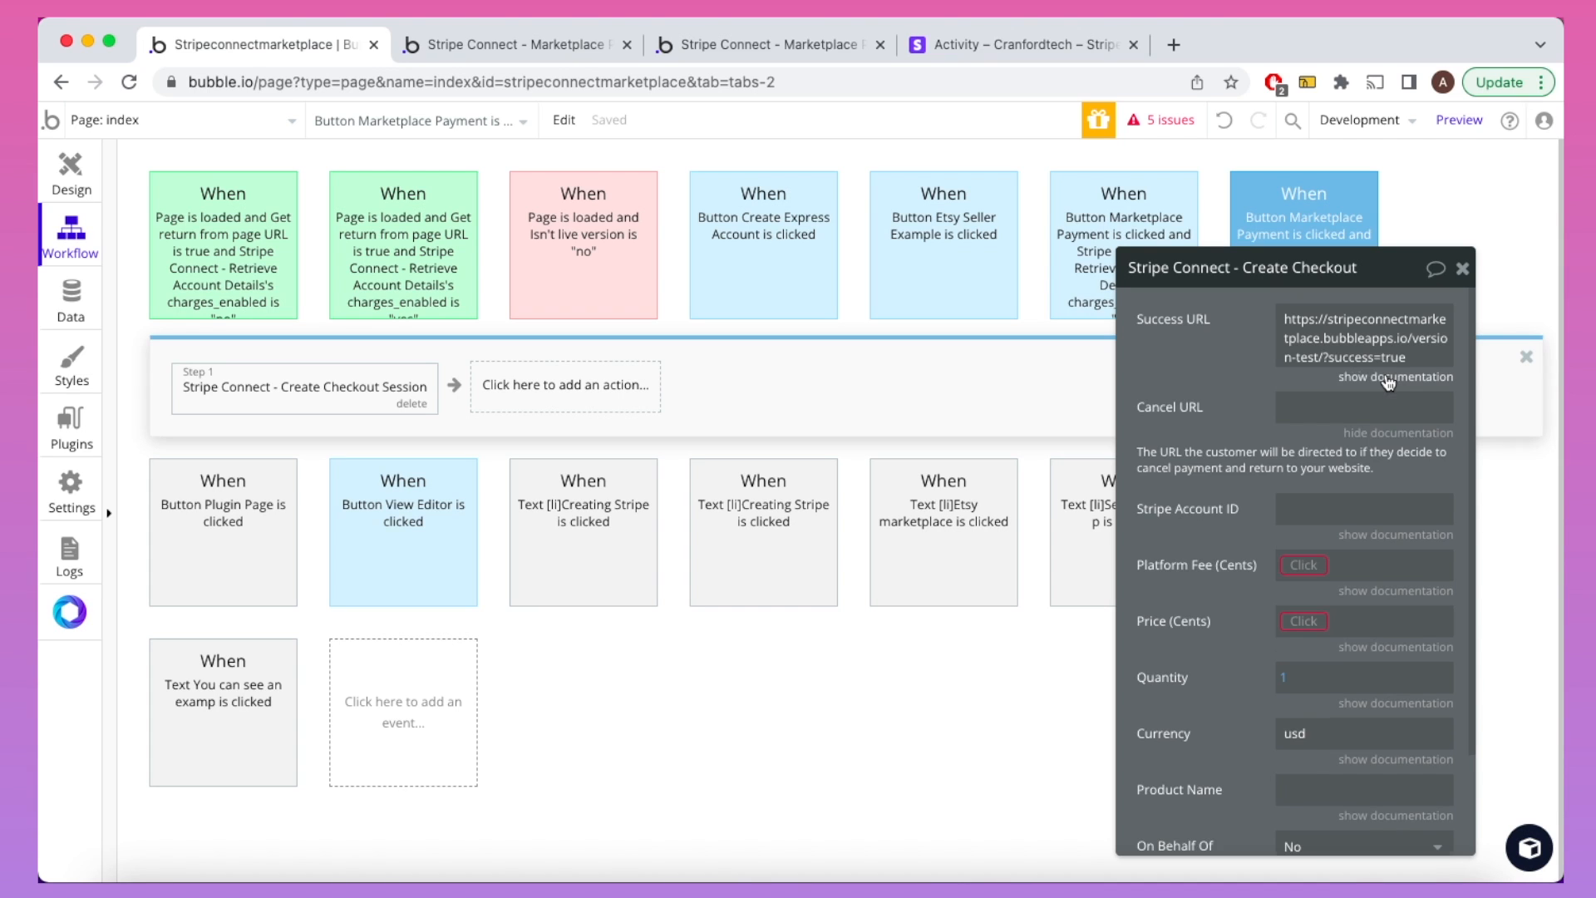
Step: Set the Cancel URL to the same address, ending in ?cancelled=true instead of ?success=true
triple_click(1371, 339)
key(ctrl+c)
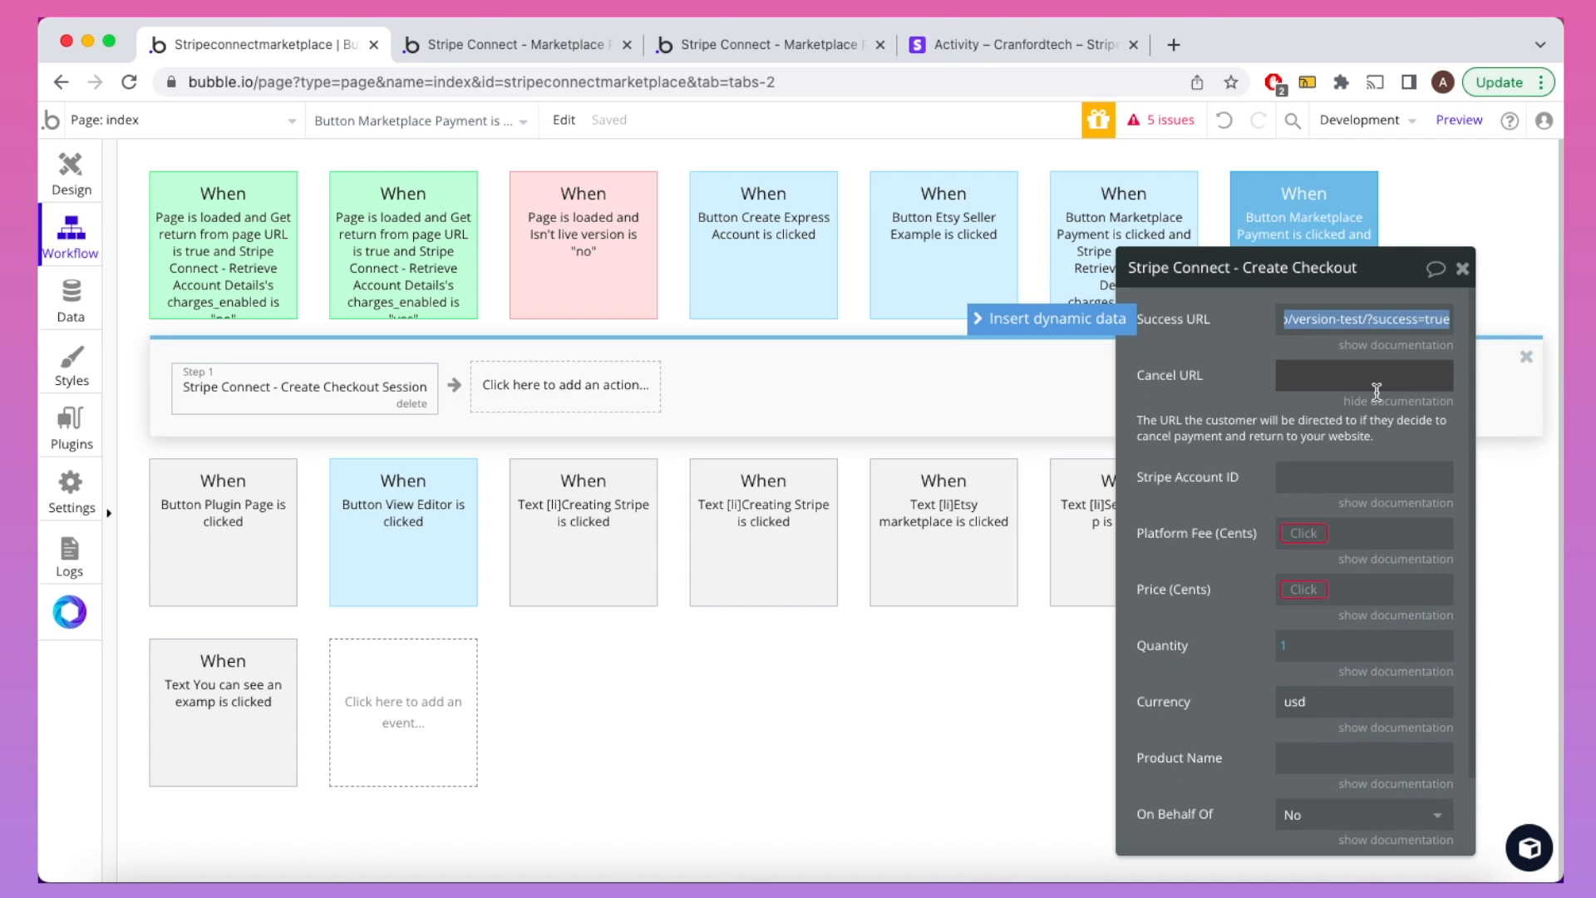
click(1368, 378)
key(ctrl+v)
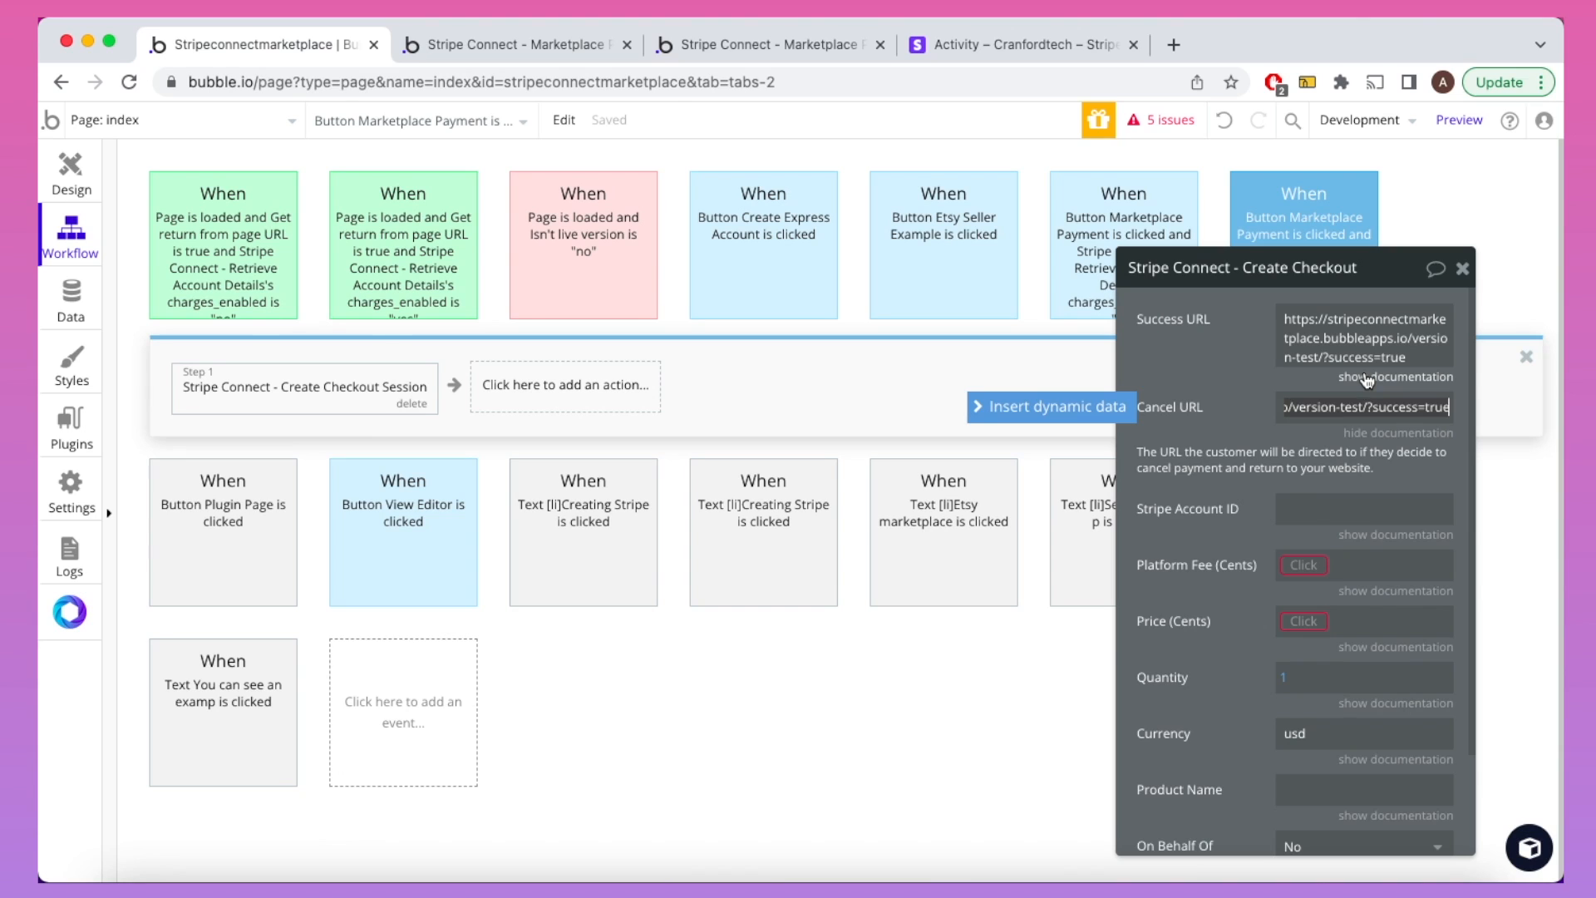
click(1367, 378)
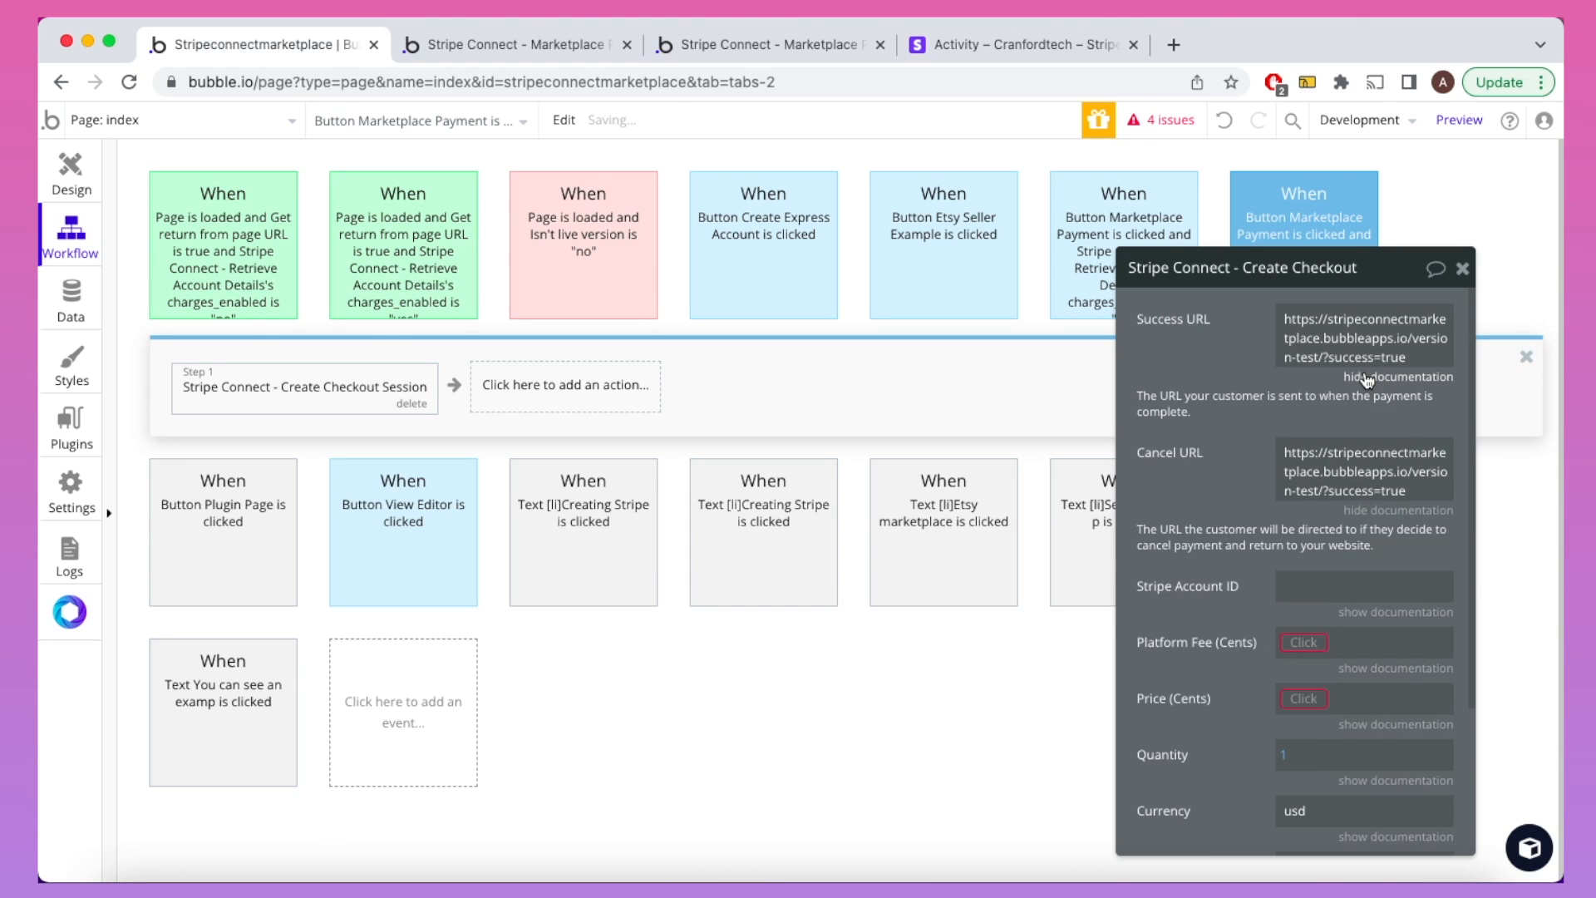
double_click(1400, 455)
text(cancel)
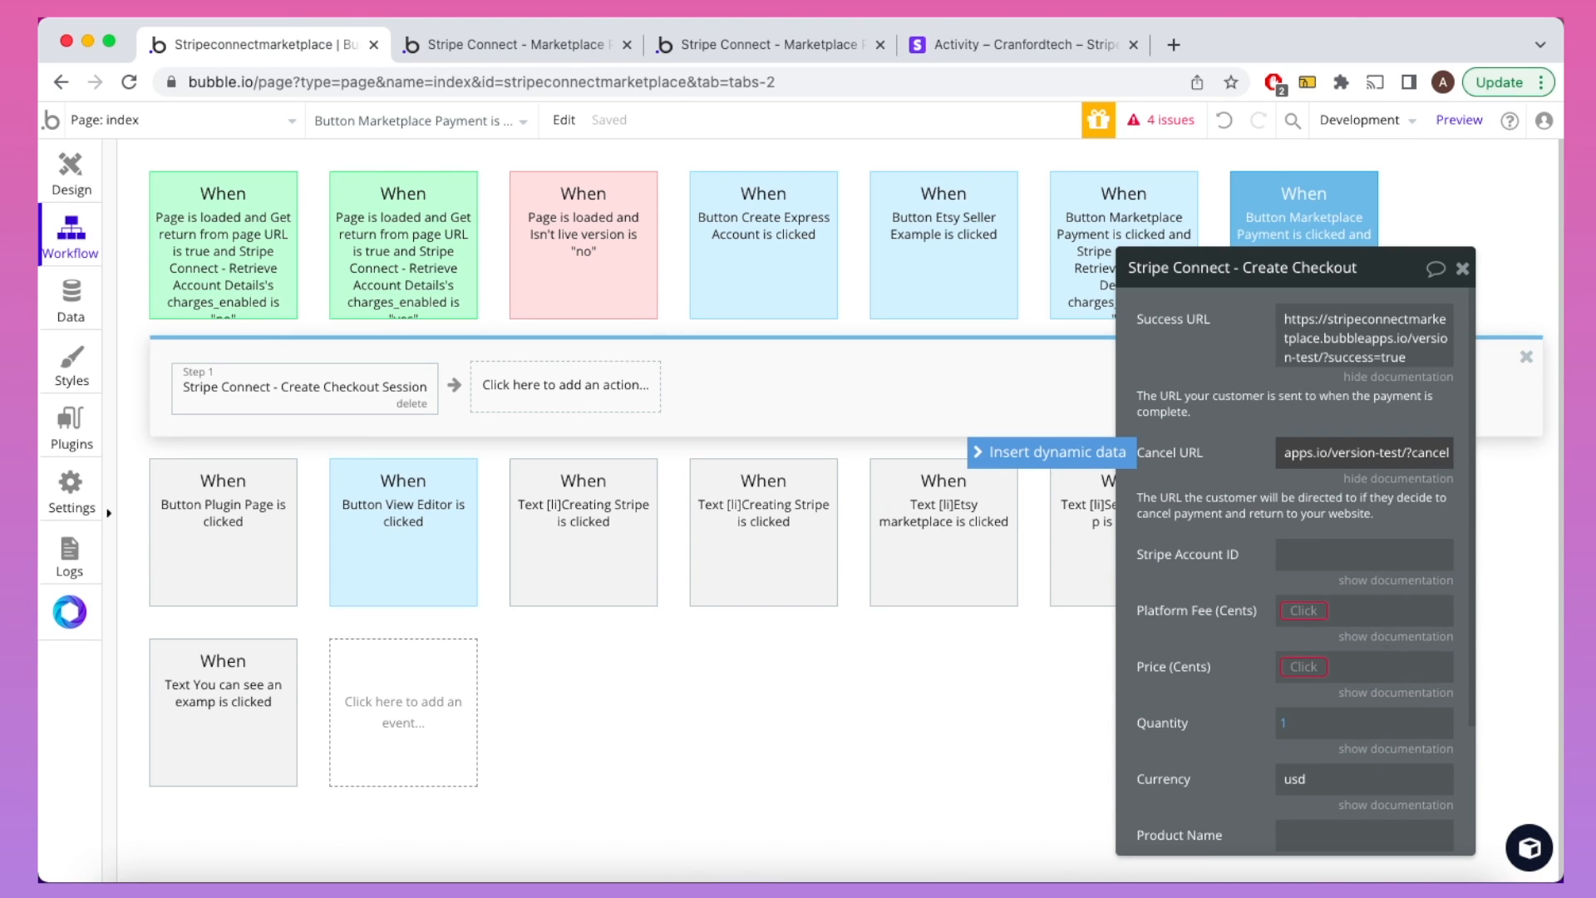
text(led=true)
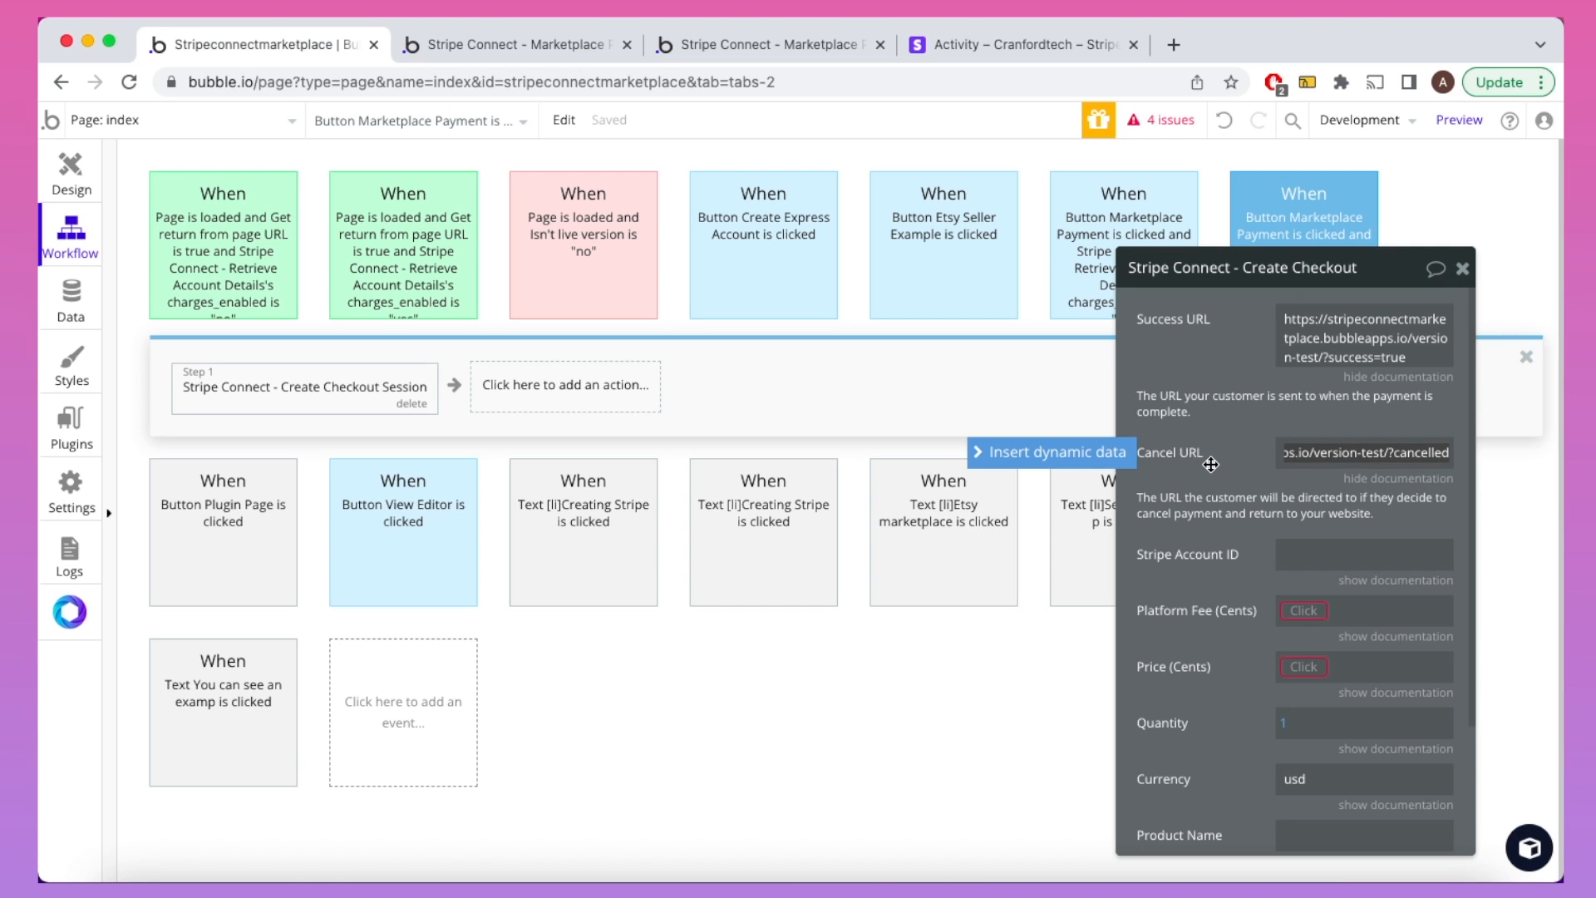
click(1207, 464)
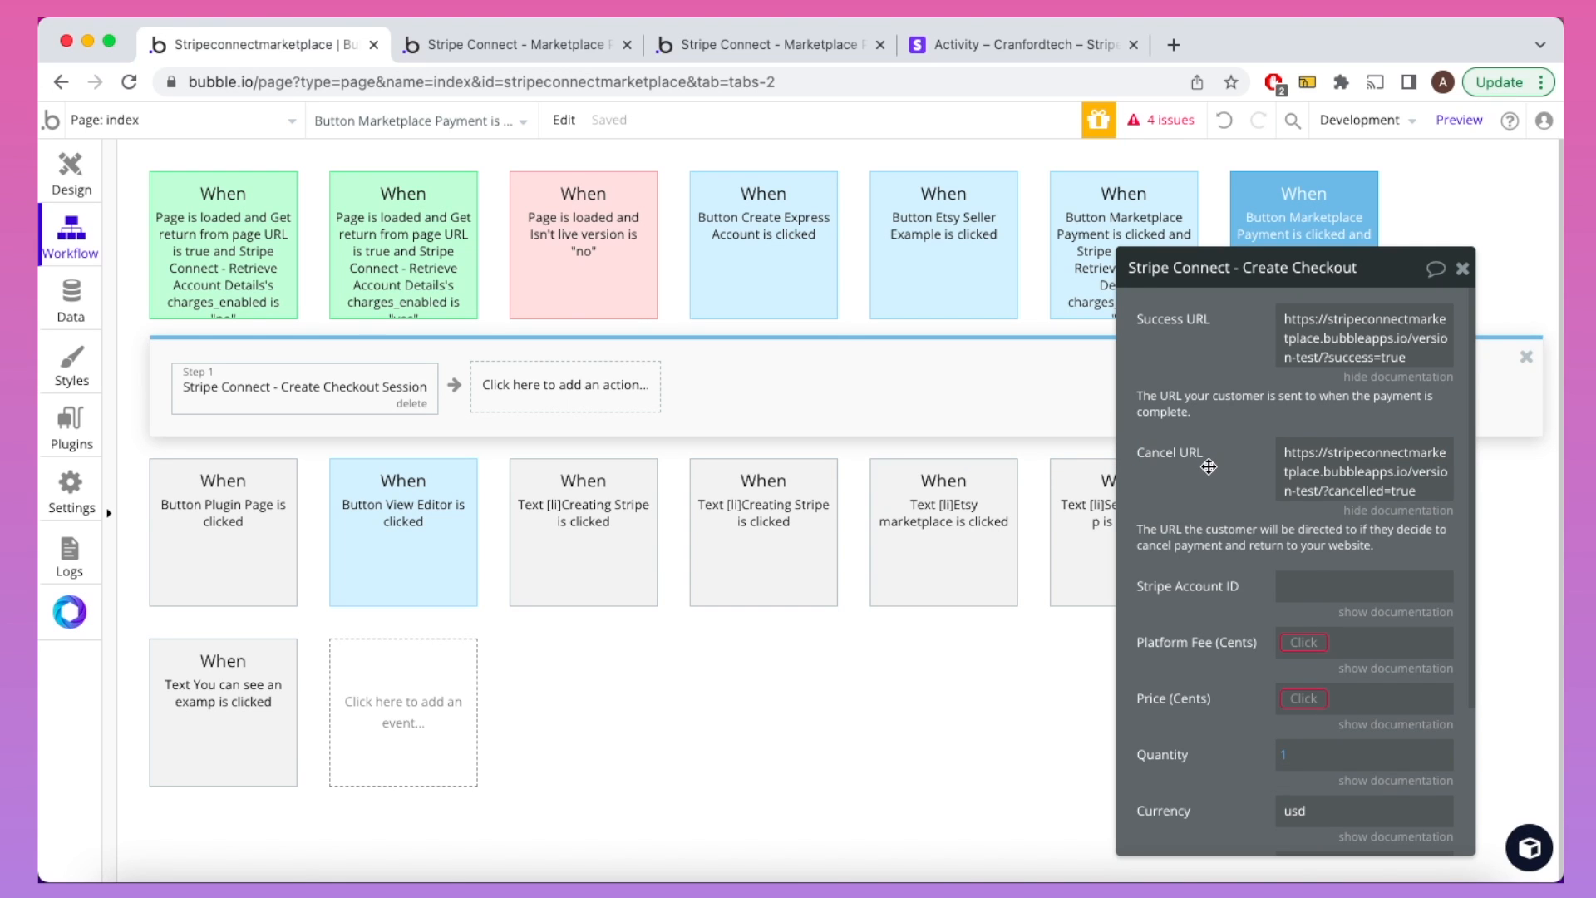
scroll(1207, 464, down, 2)
scroll(1208, 467, down, 2)
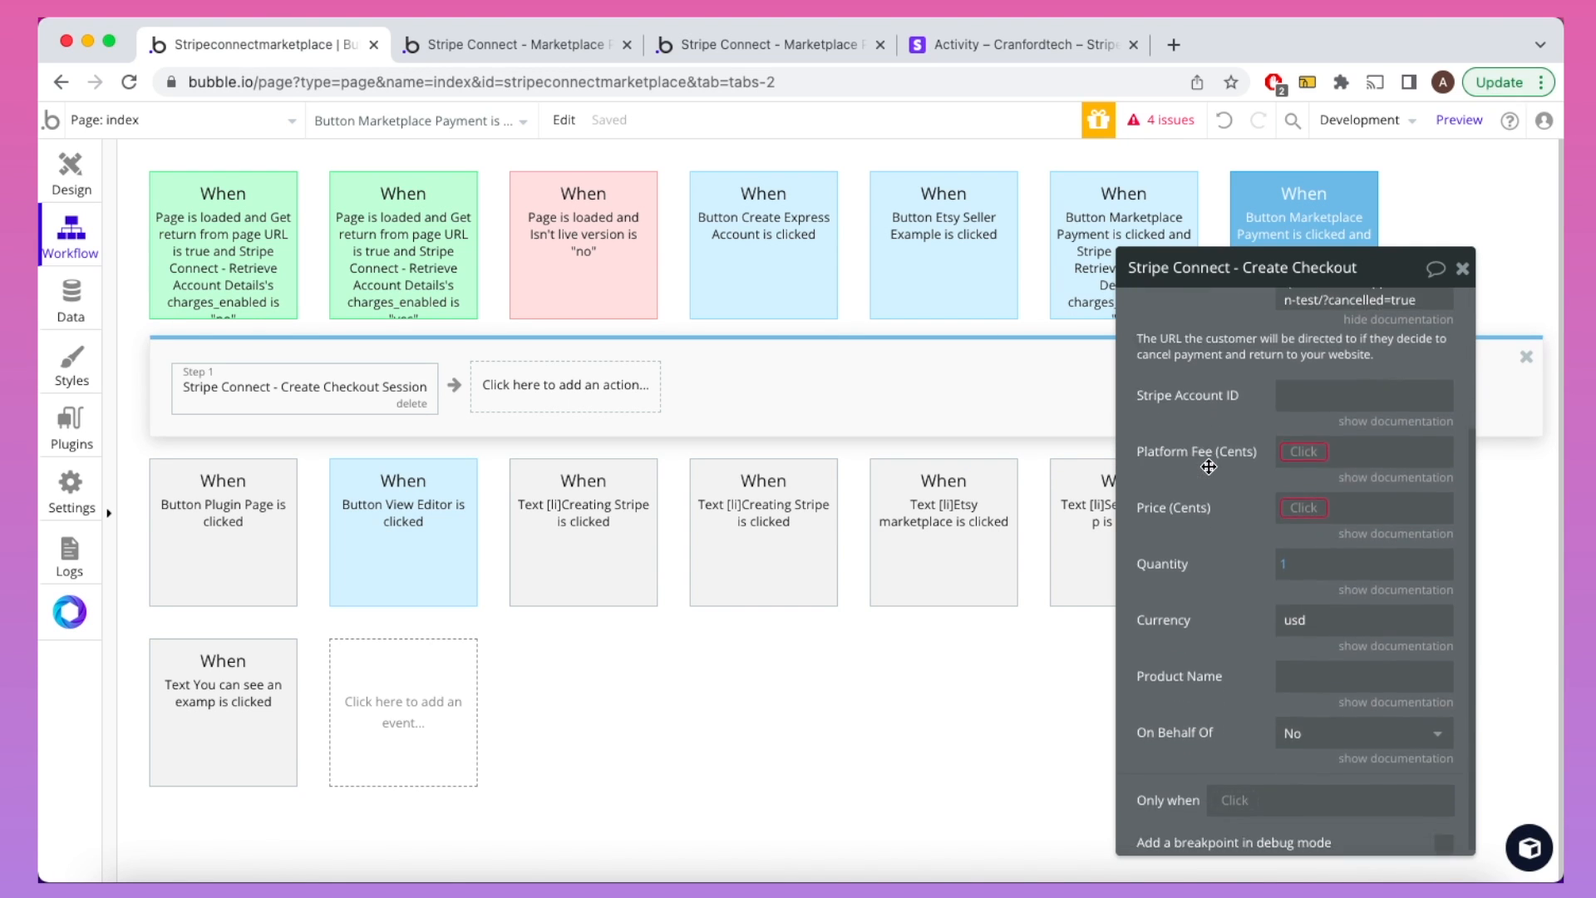
Step: Set the Stripe Account ID to the Current User's Stripe Account ID
click(1284, 388)
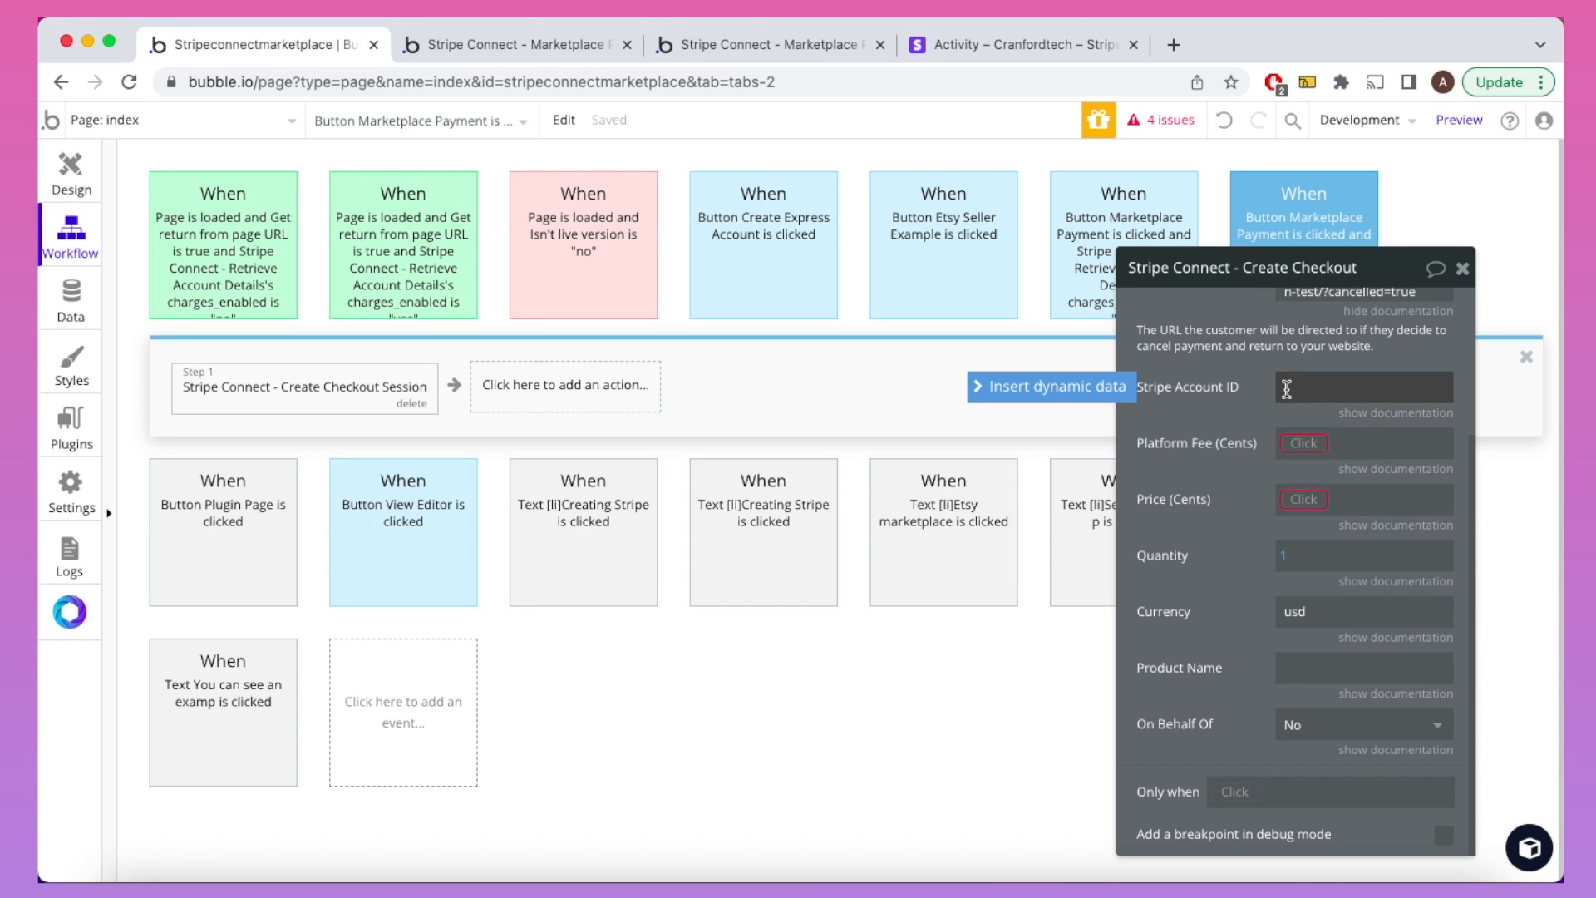
click(1081, 395)
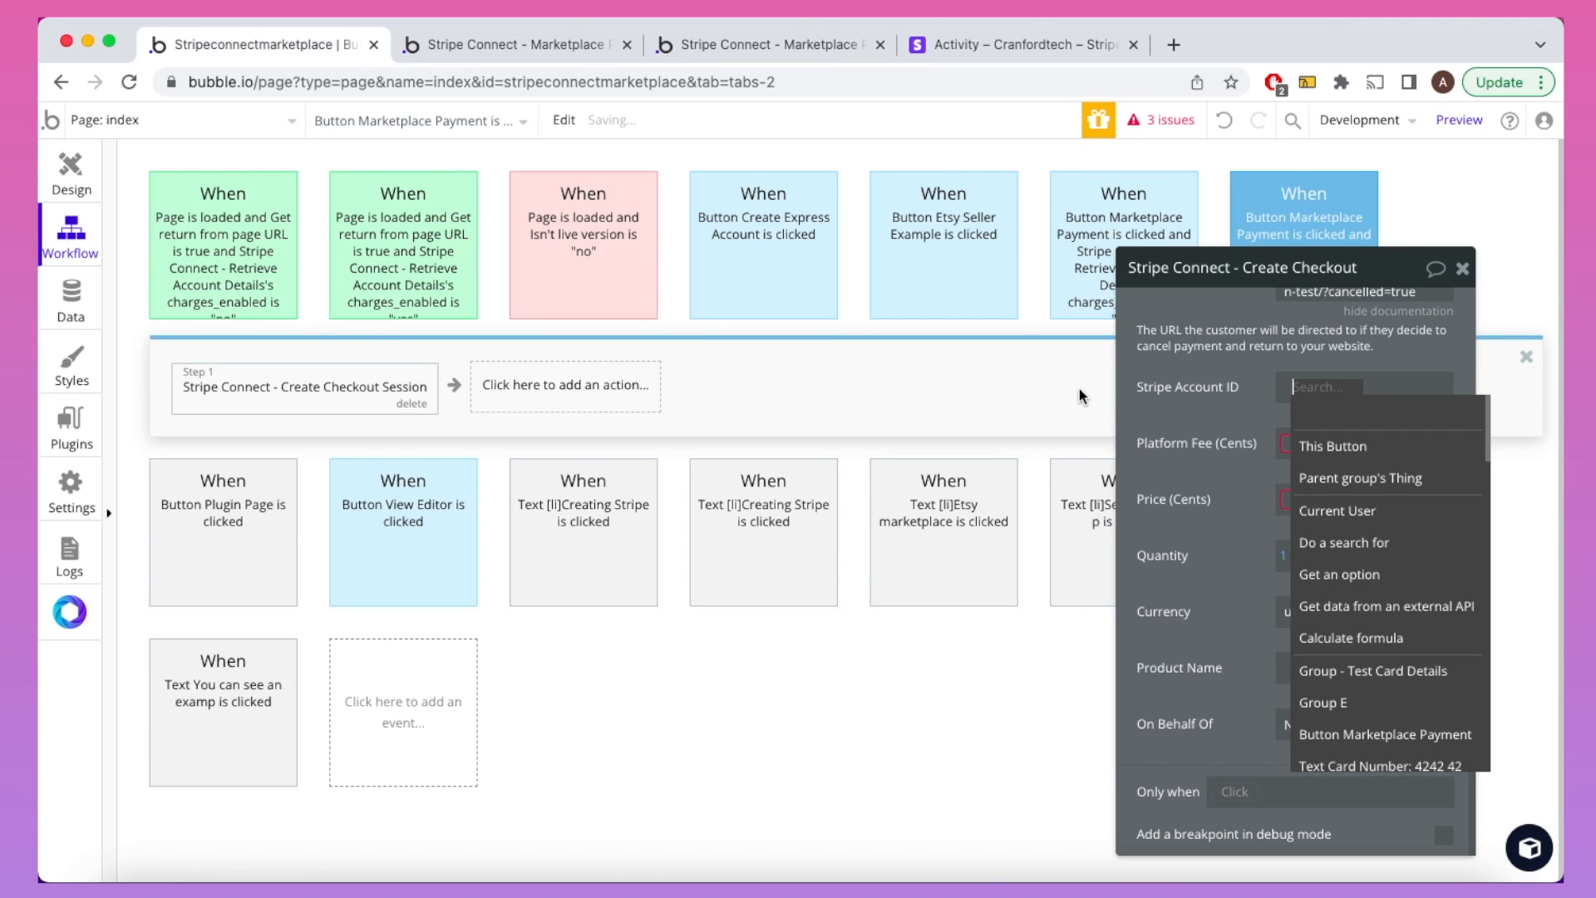
click(1399, 510)
click(1398, 508)
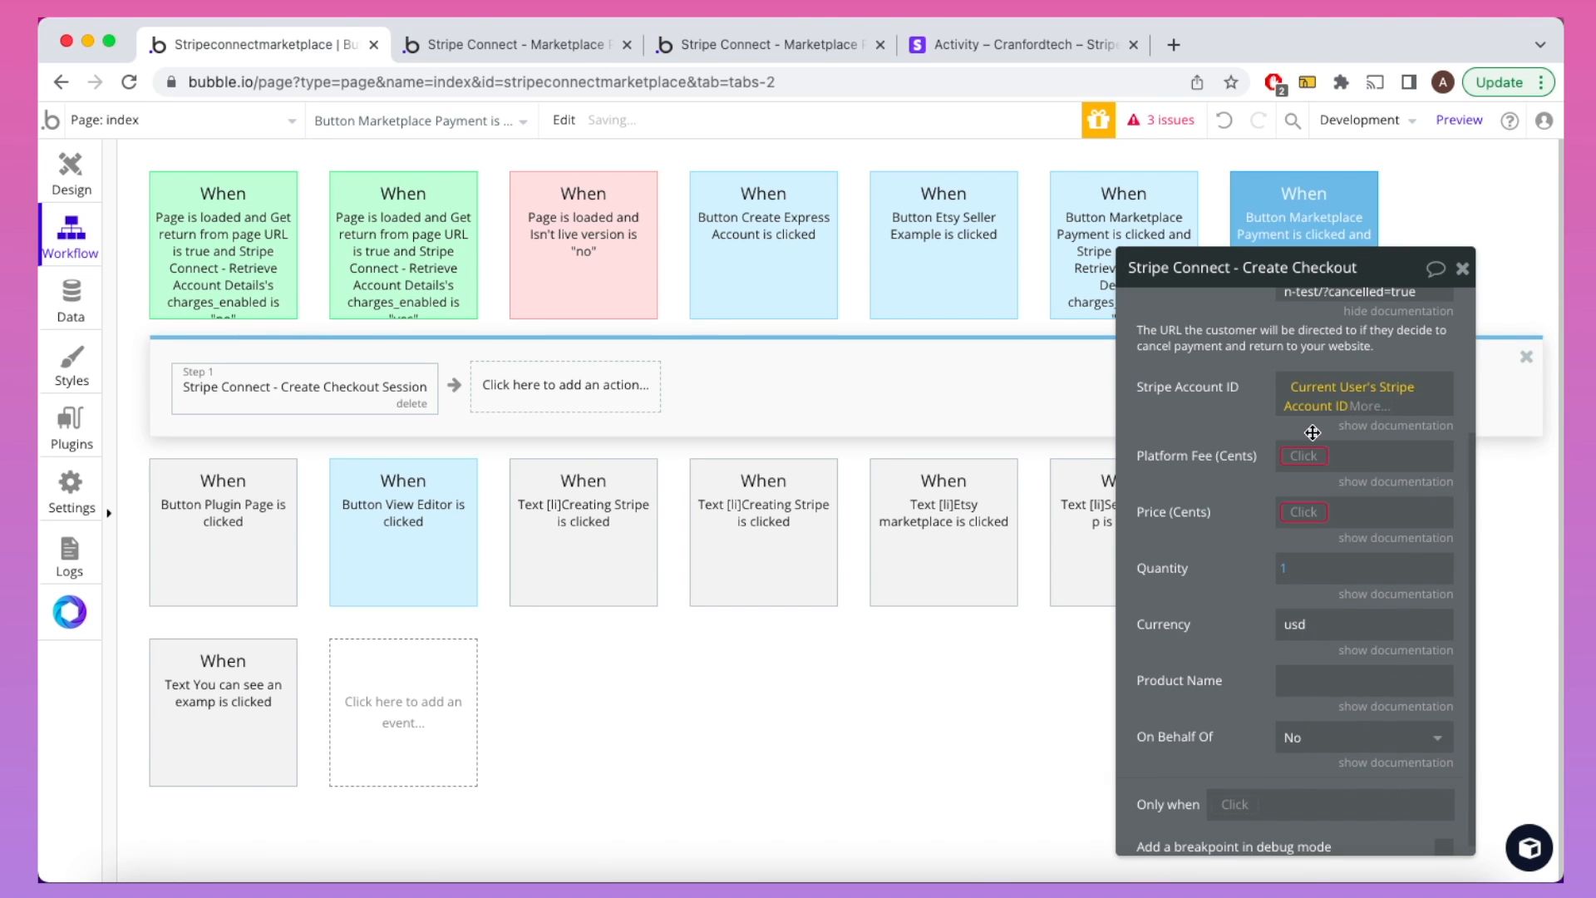
click(1343, 426)
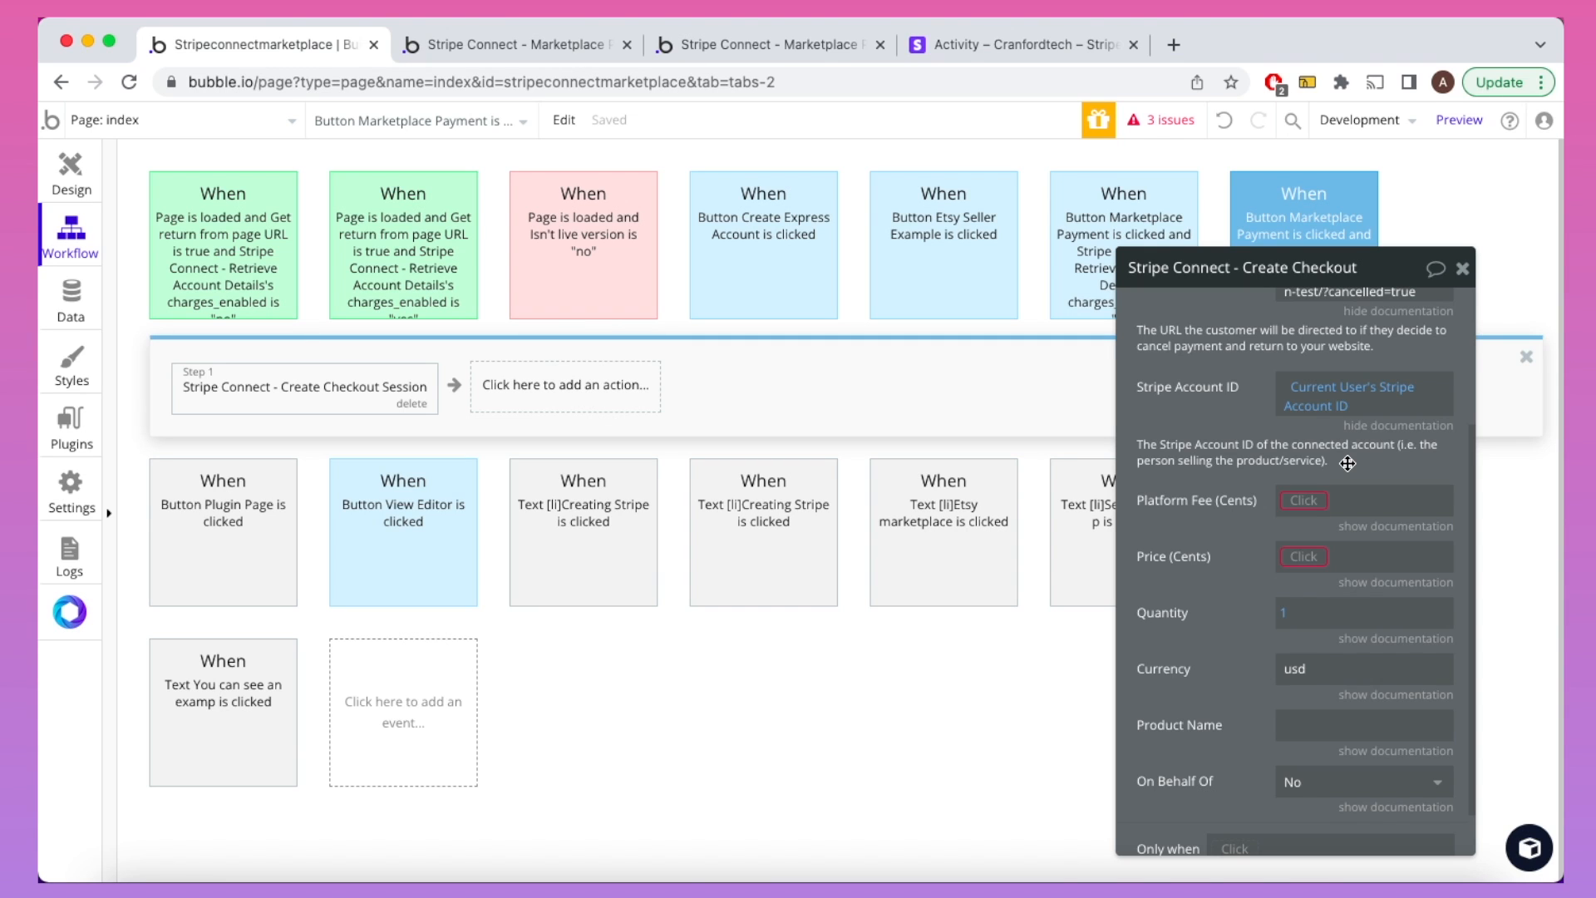
Step: Set the Price (Cents) to 5000
scroll(1347, 463, down, 2)
click(1373, 469)
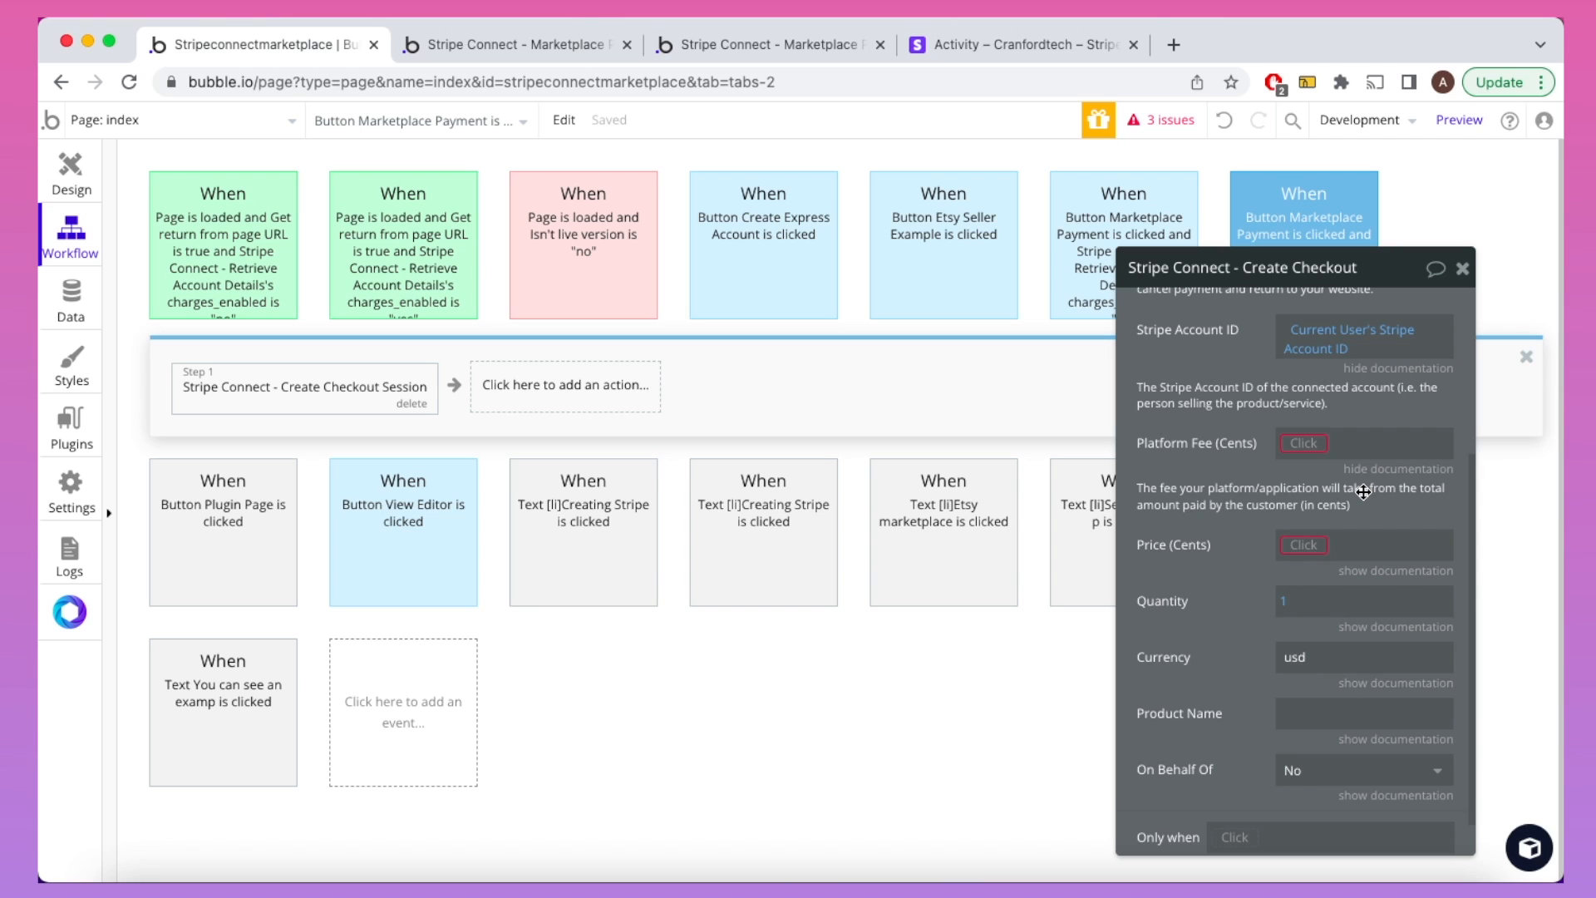
click(1303, 545)
text(5000)
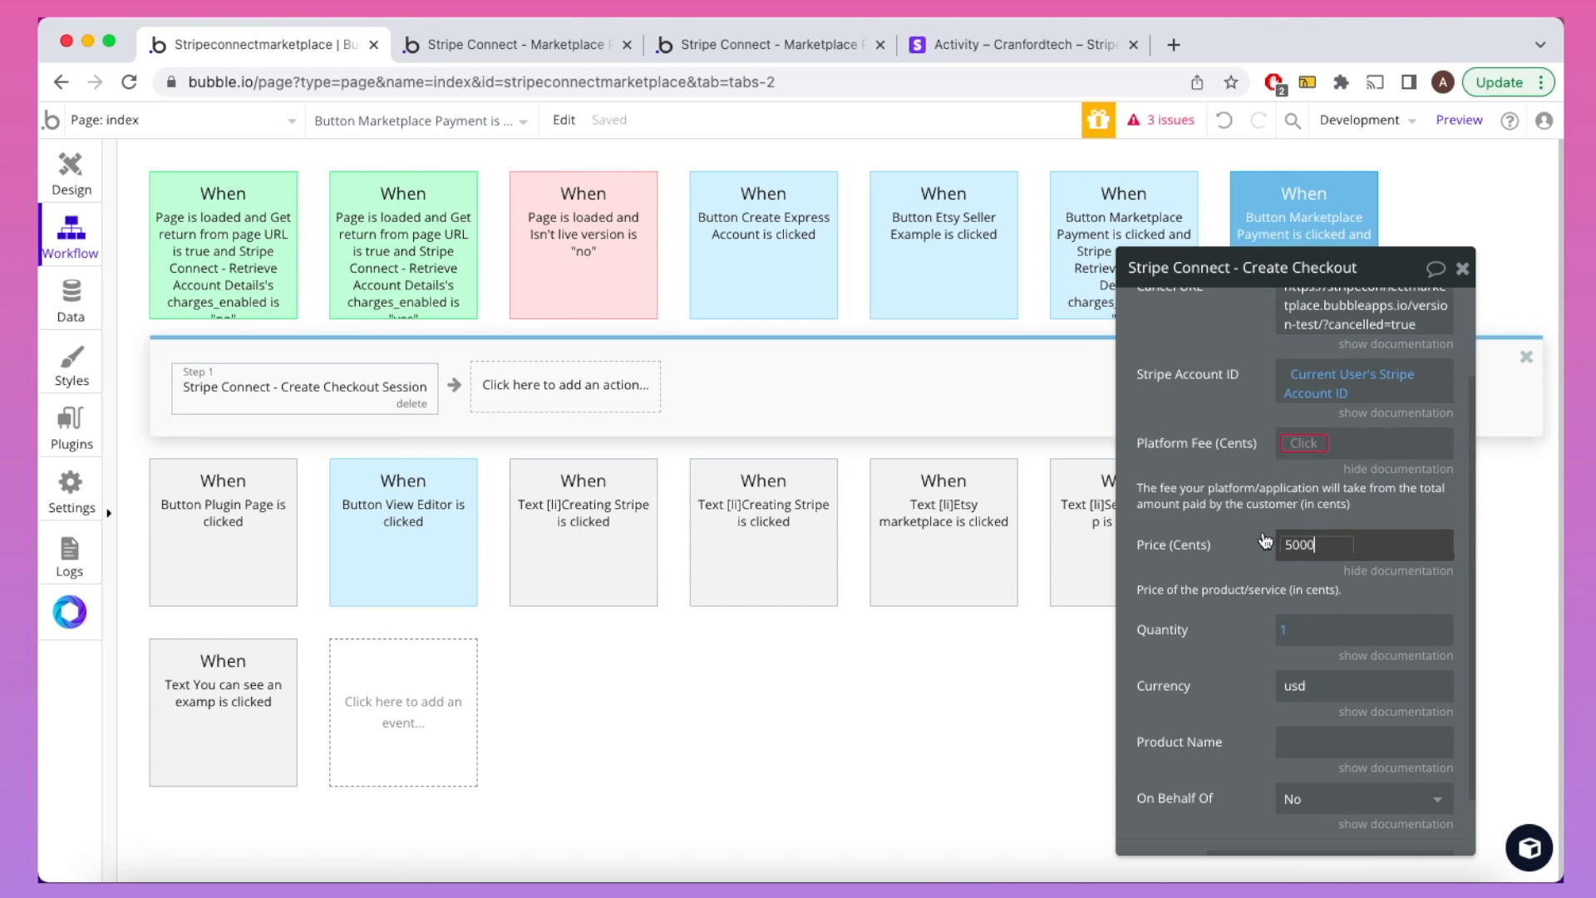
click(1194, 519)
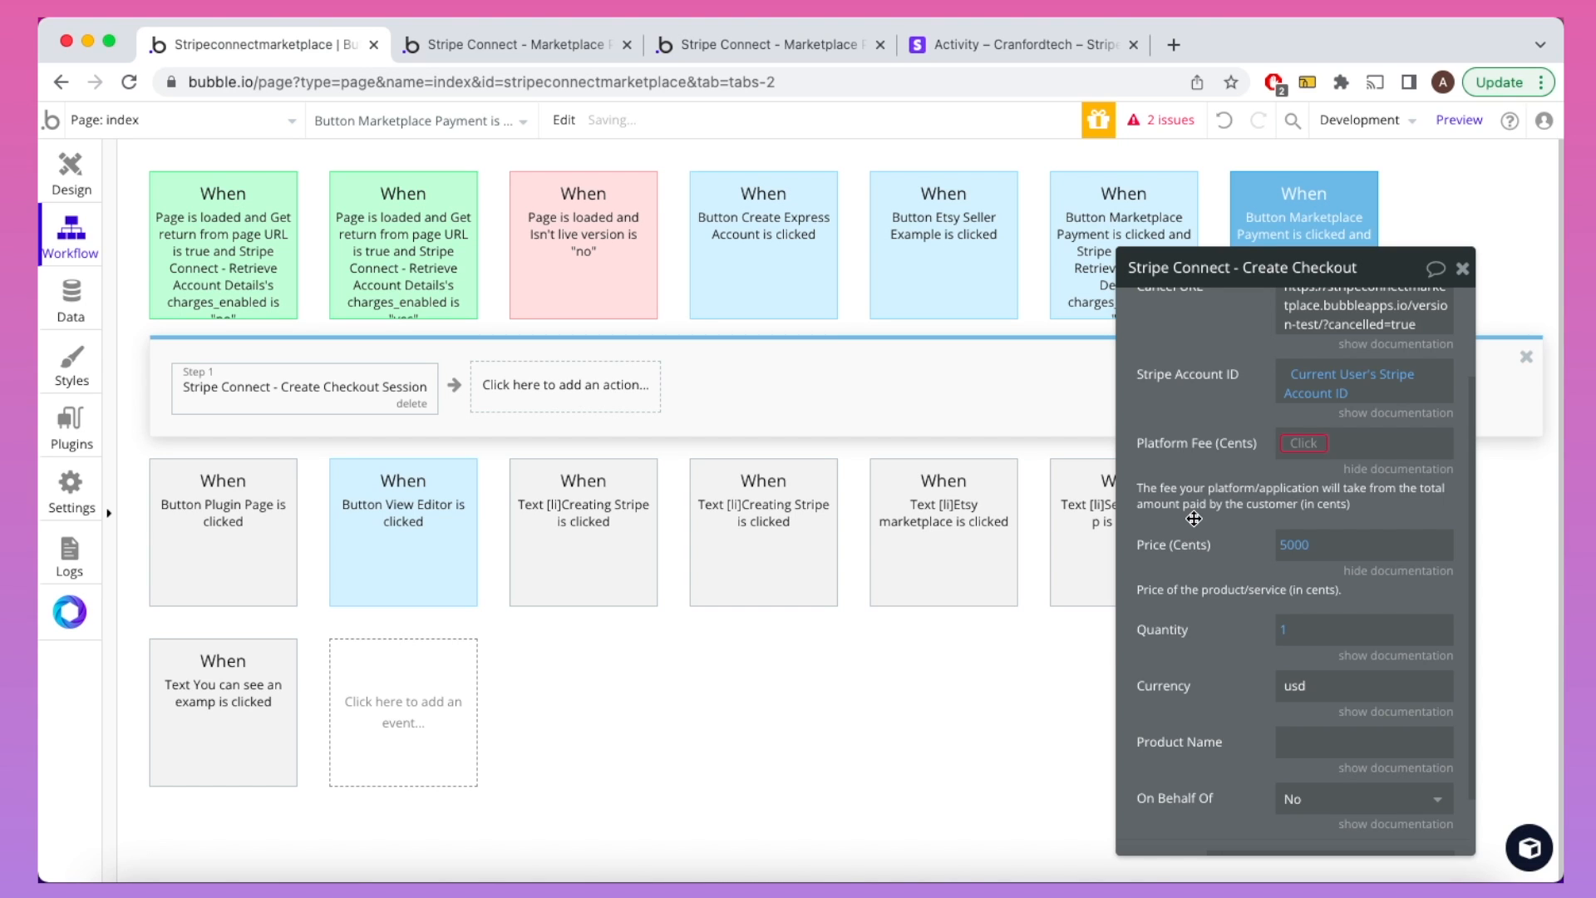
Step: Set the Platform Fee to 1000 cents
click(1305, 444)
text(1000)
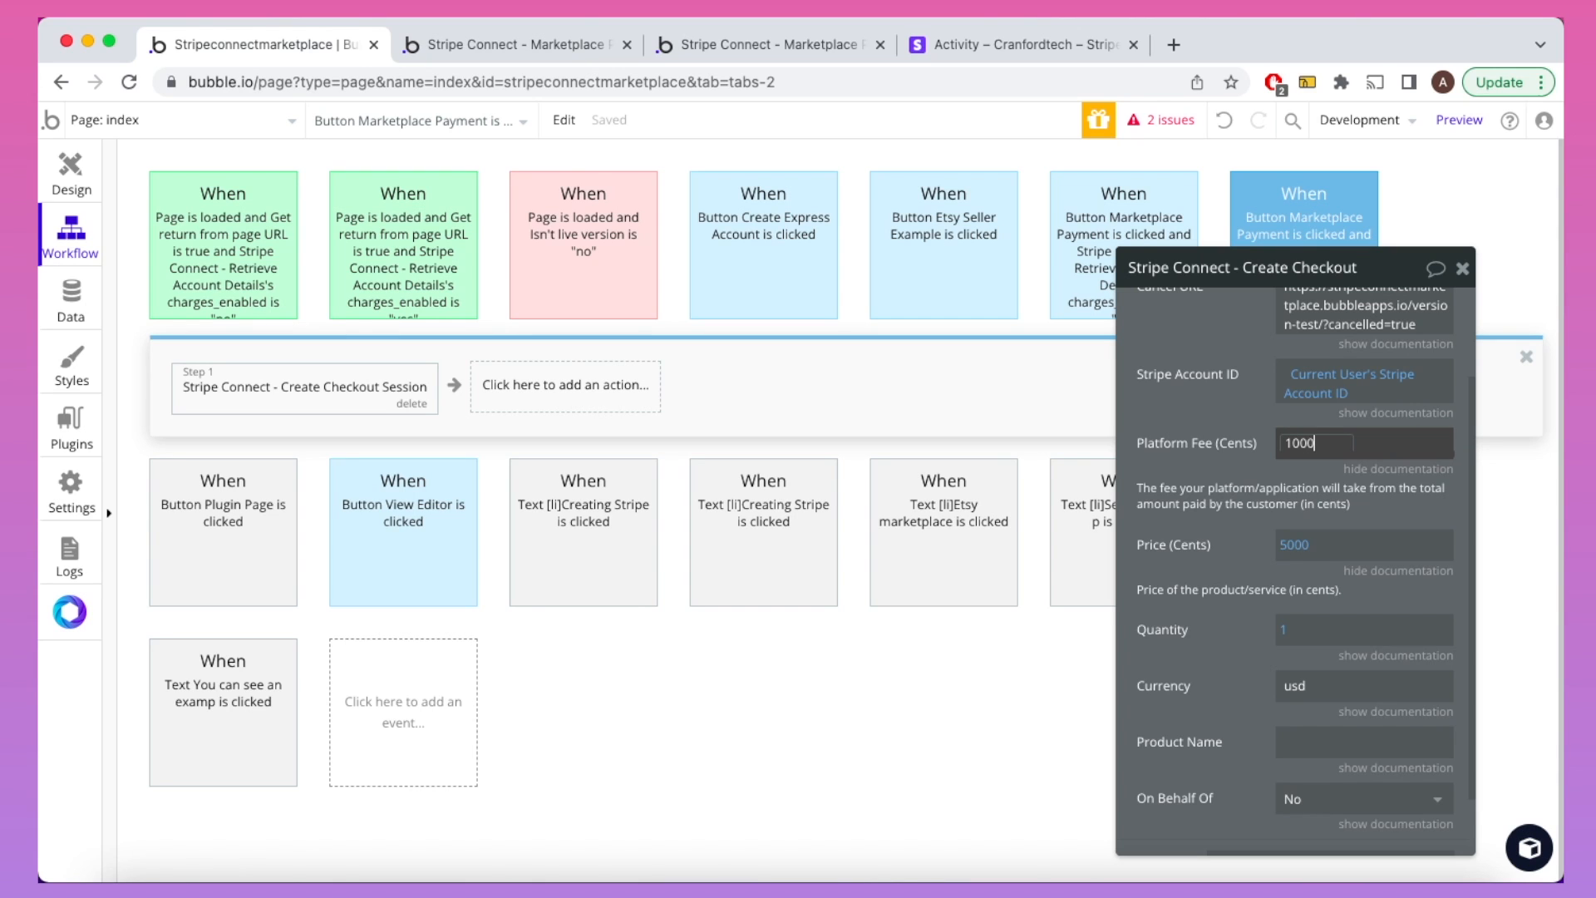
click(1160, 458)
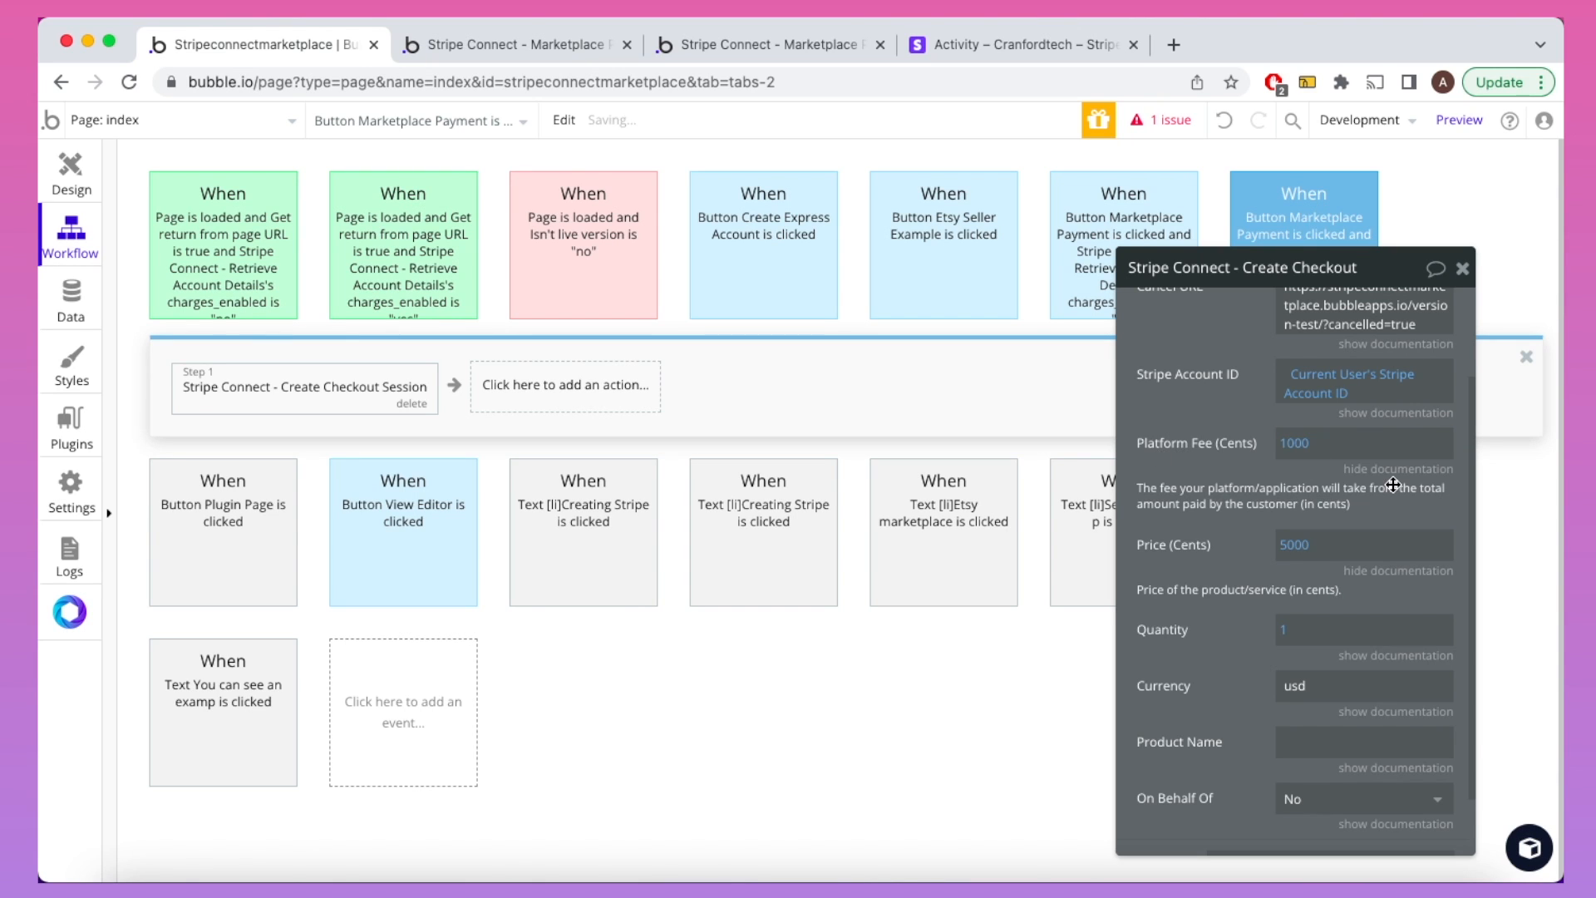
scroll(1394, 486, down, 1)
scroll(1394, 487, down, 1)
click(1392, 497)
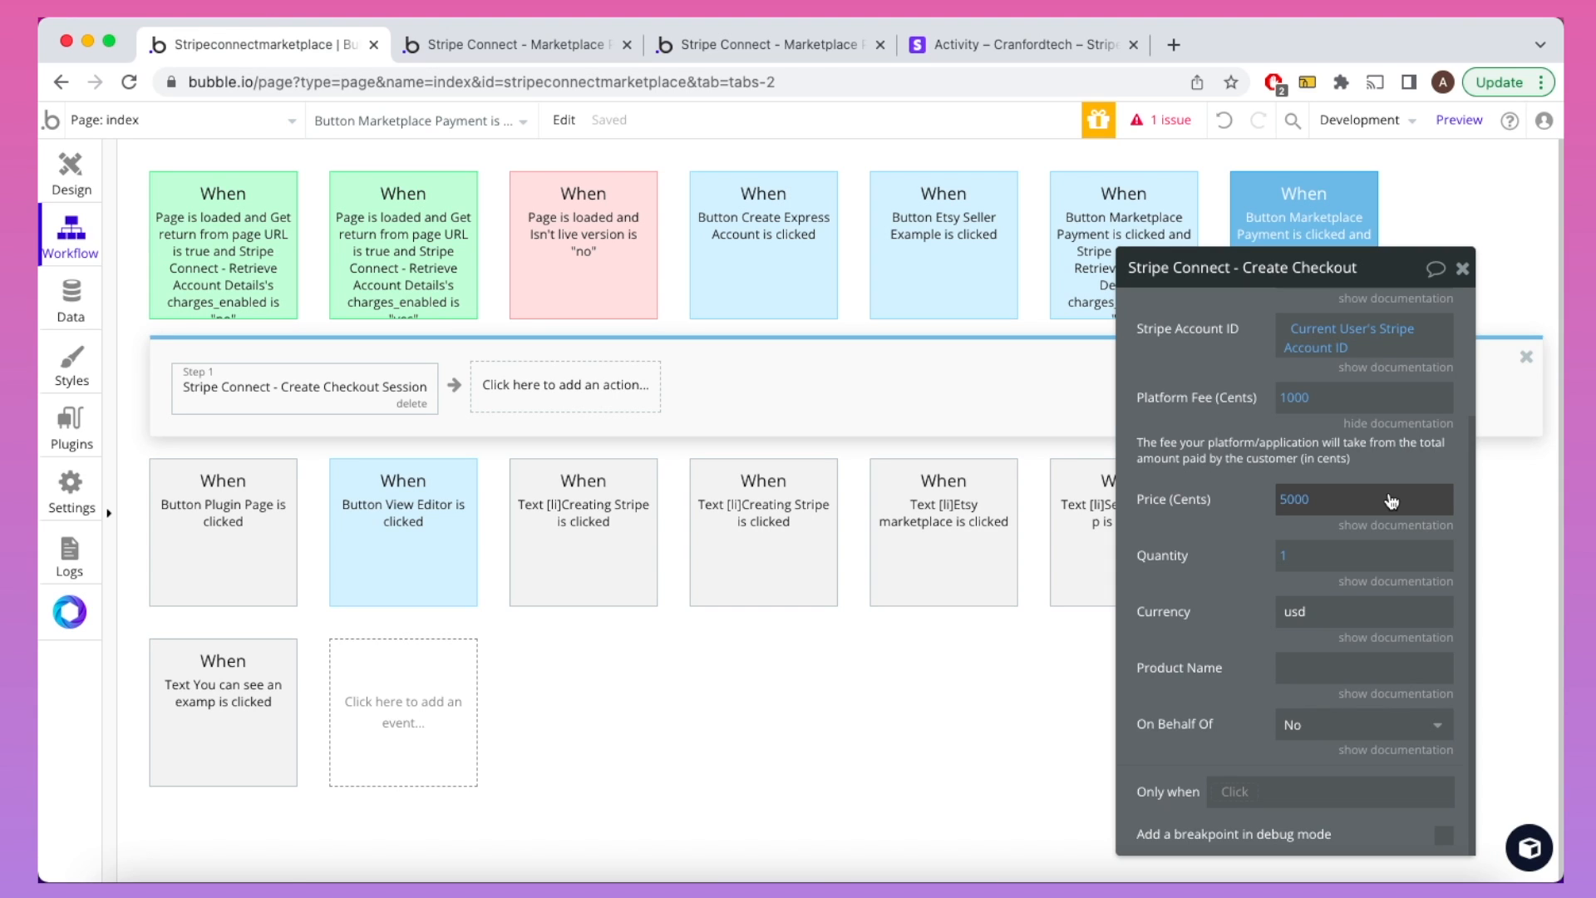
Step: Change the checkout currency from usd to eur
click(1395, 424)
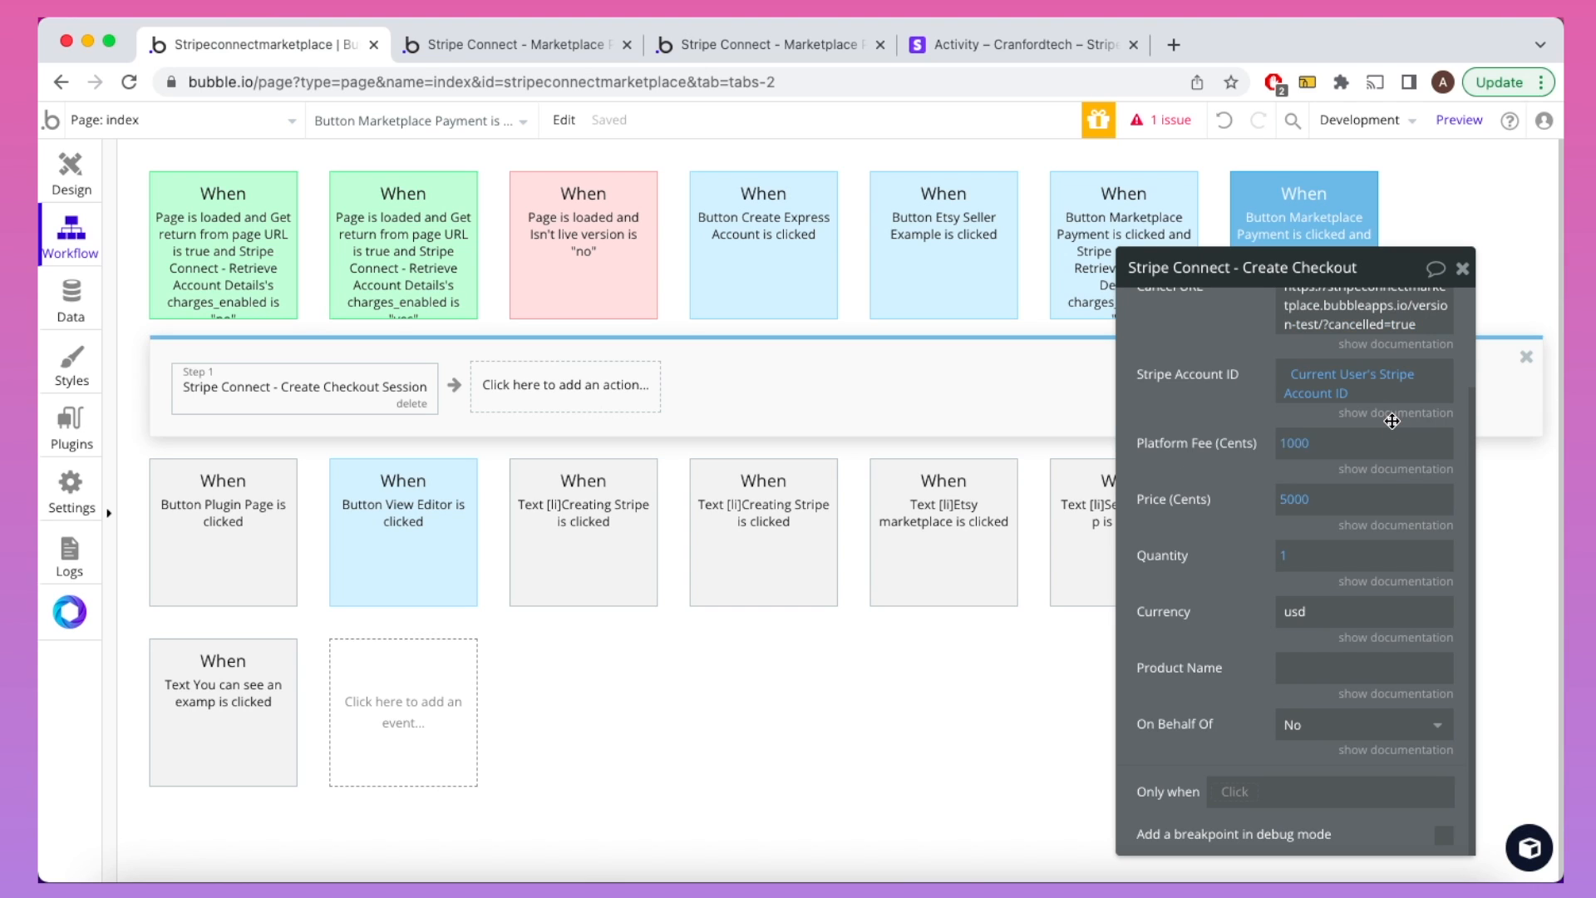
click(1376, 581)
click(1387, 552)
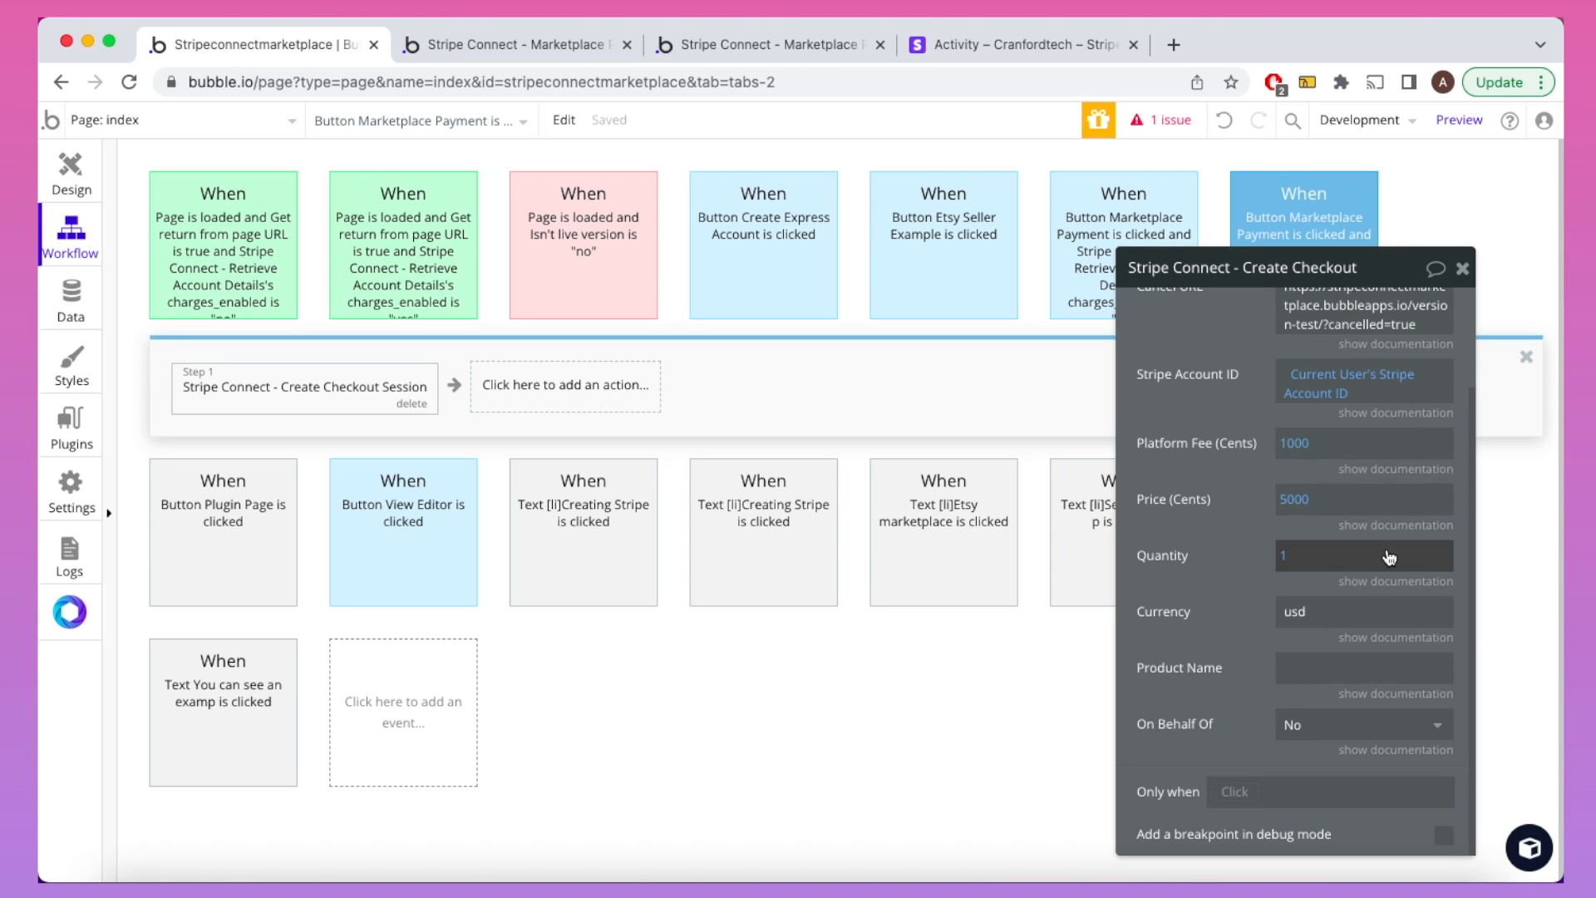
click(1384, 638)
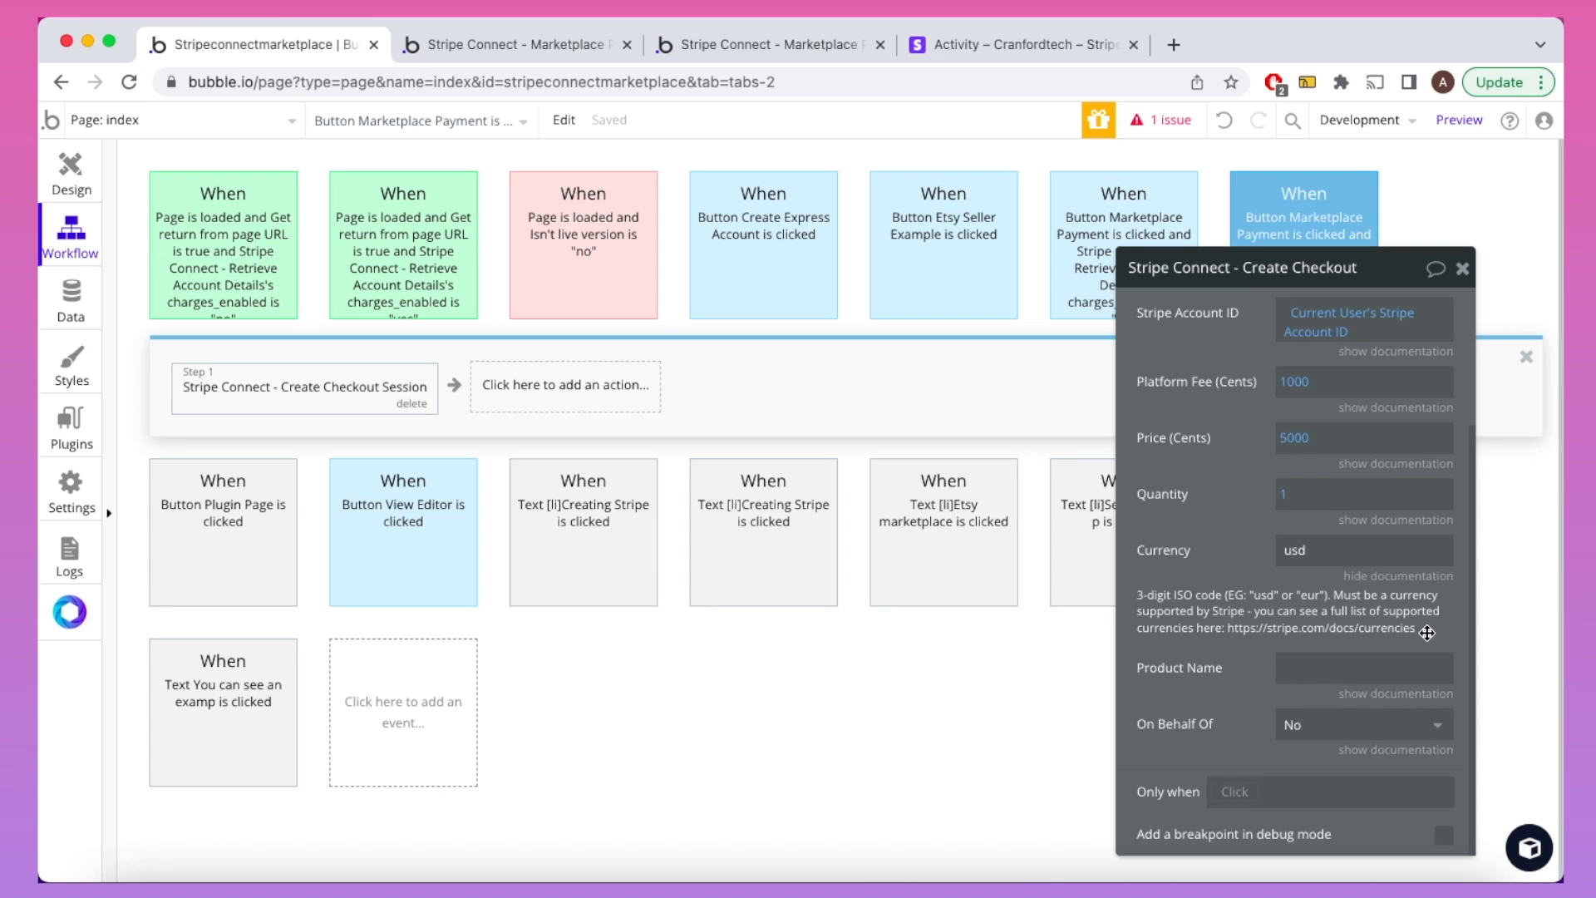
click(1347, 541)
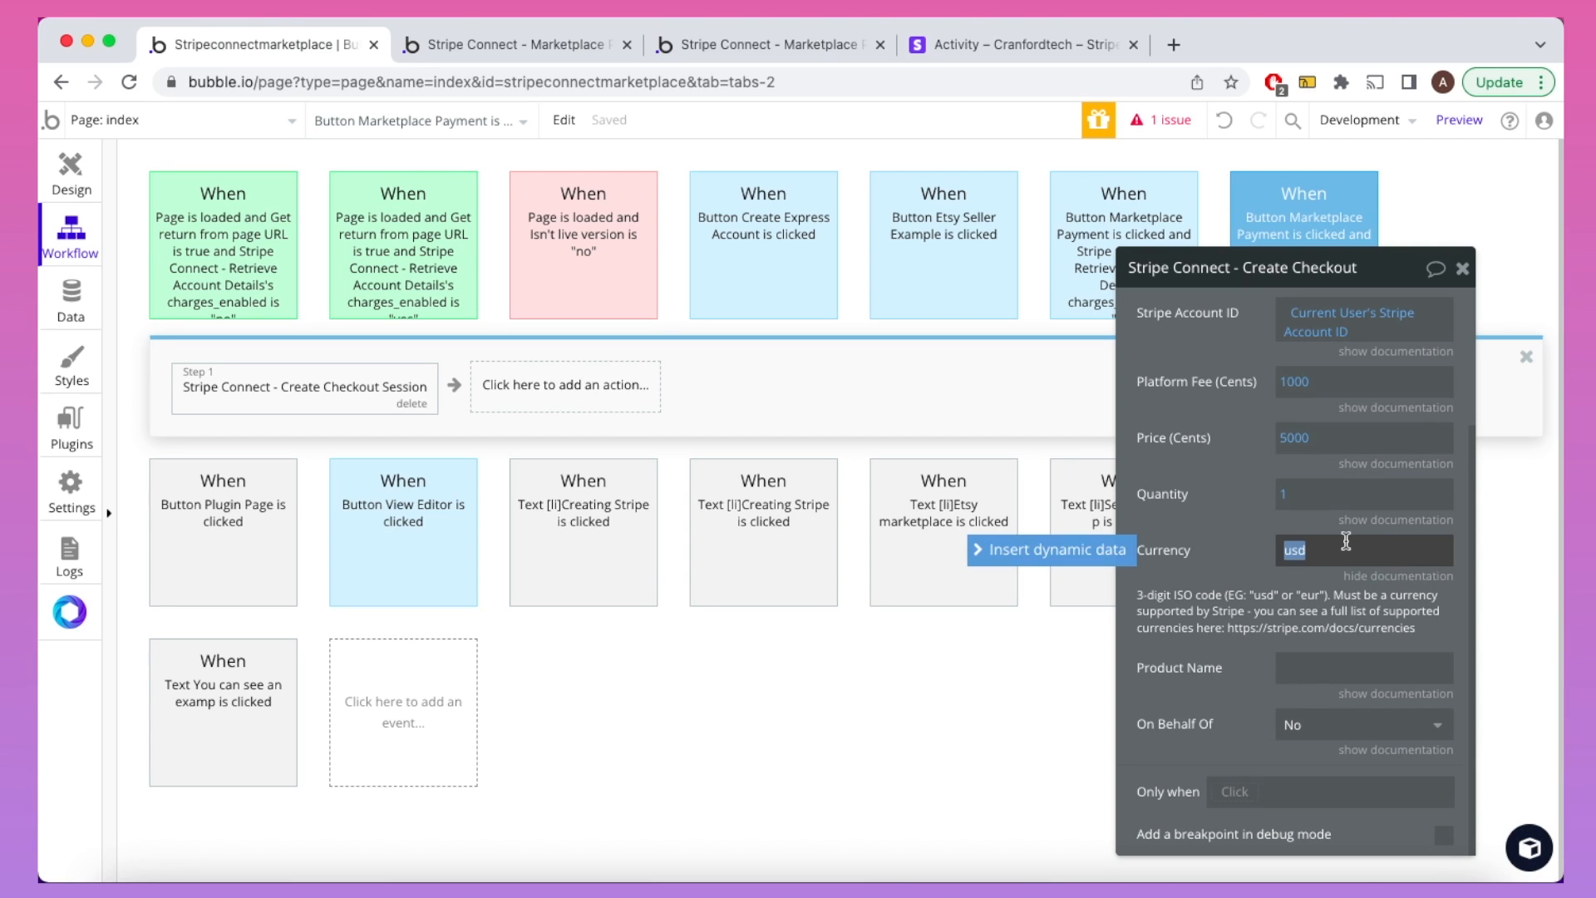
text(eur)
click(1225, 559)
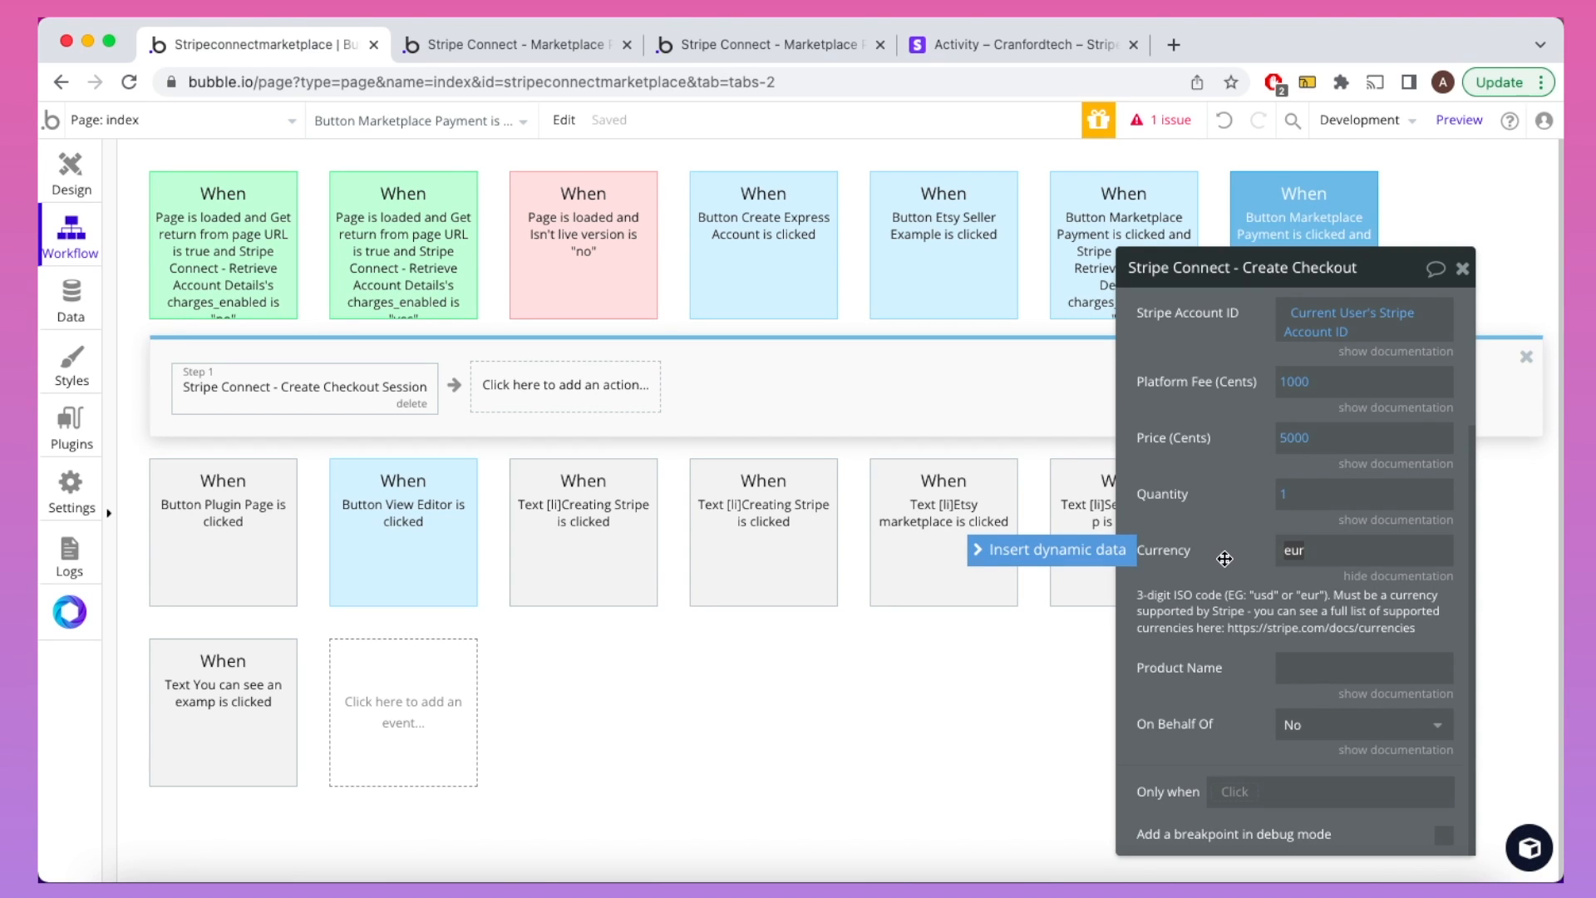
Step: Enter 'Demo Product' as the Product Name
click(1323, 660)
text(Deo)
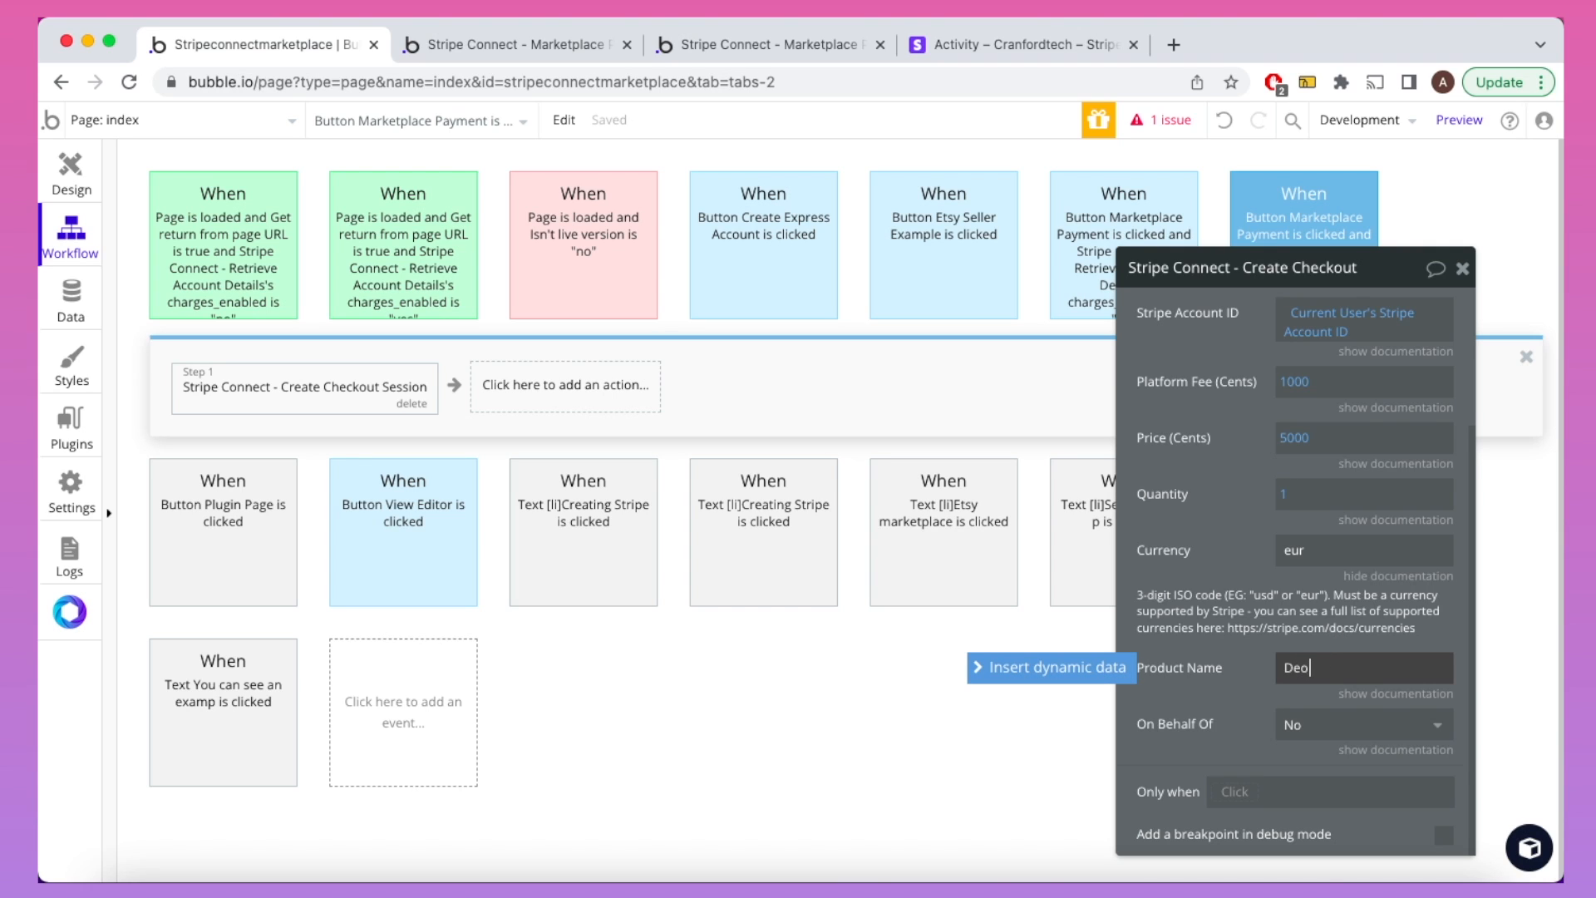
key(BackSpace)
text(mo Product)
click(1231, 687)
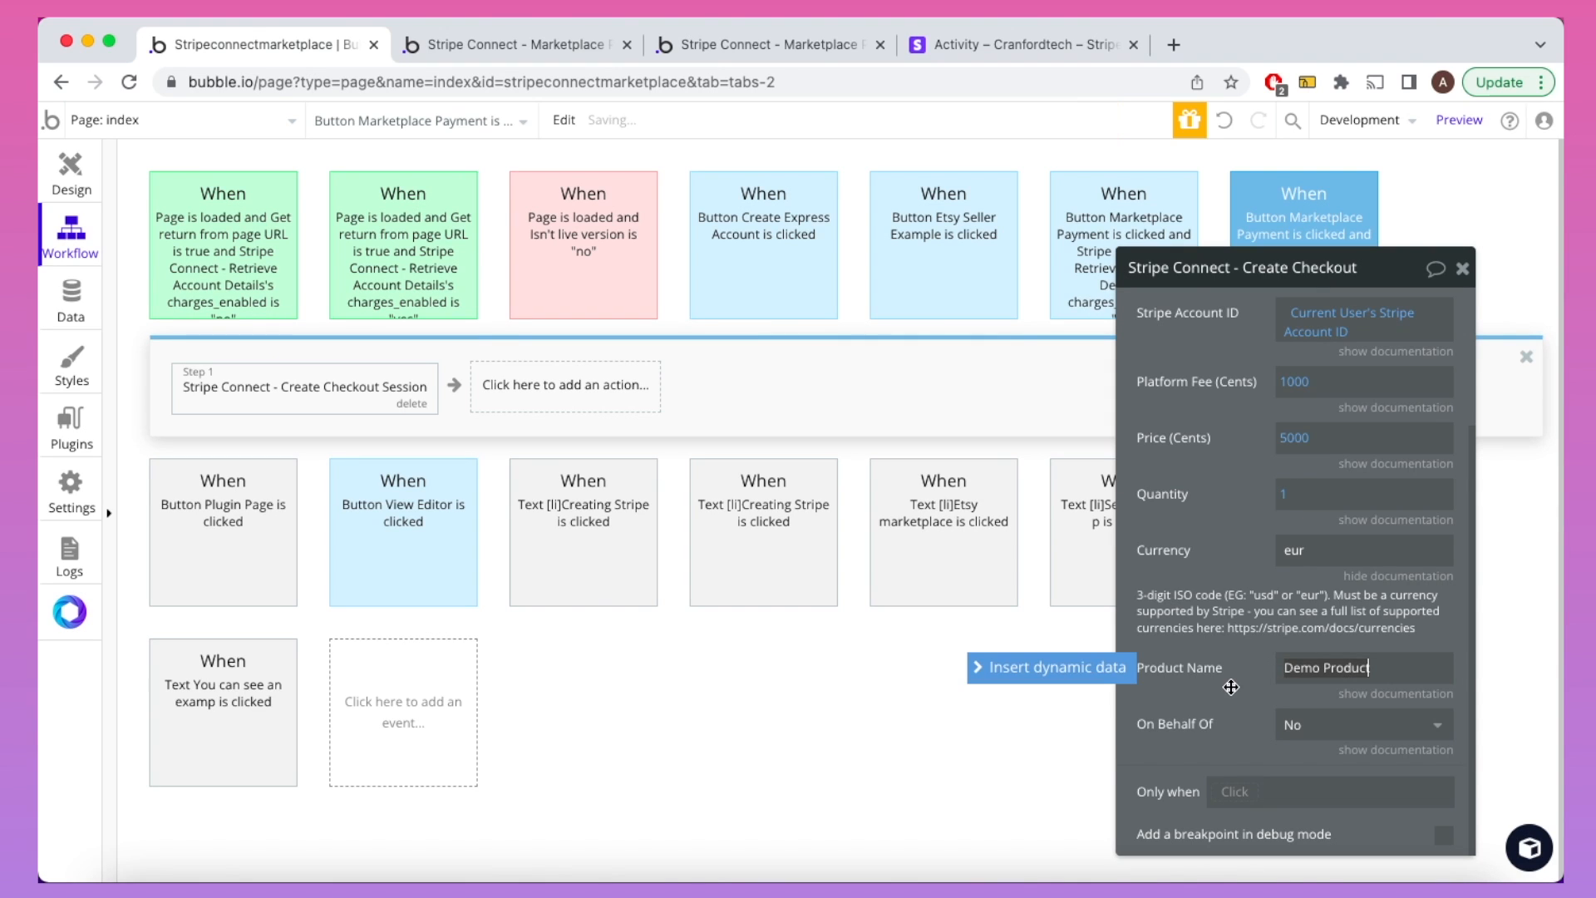
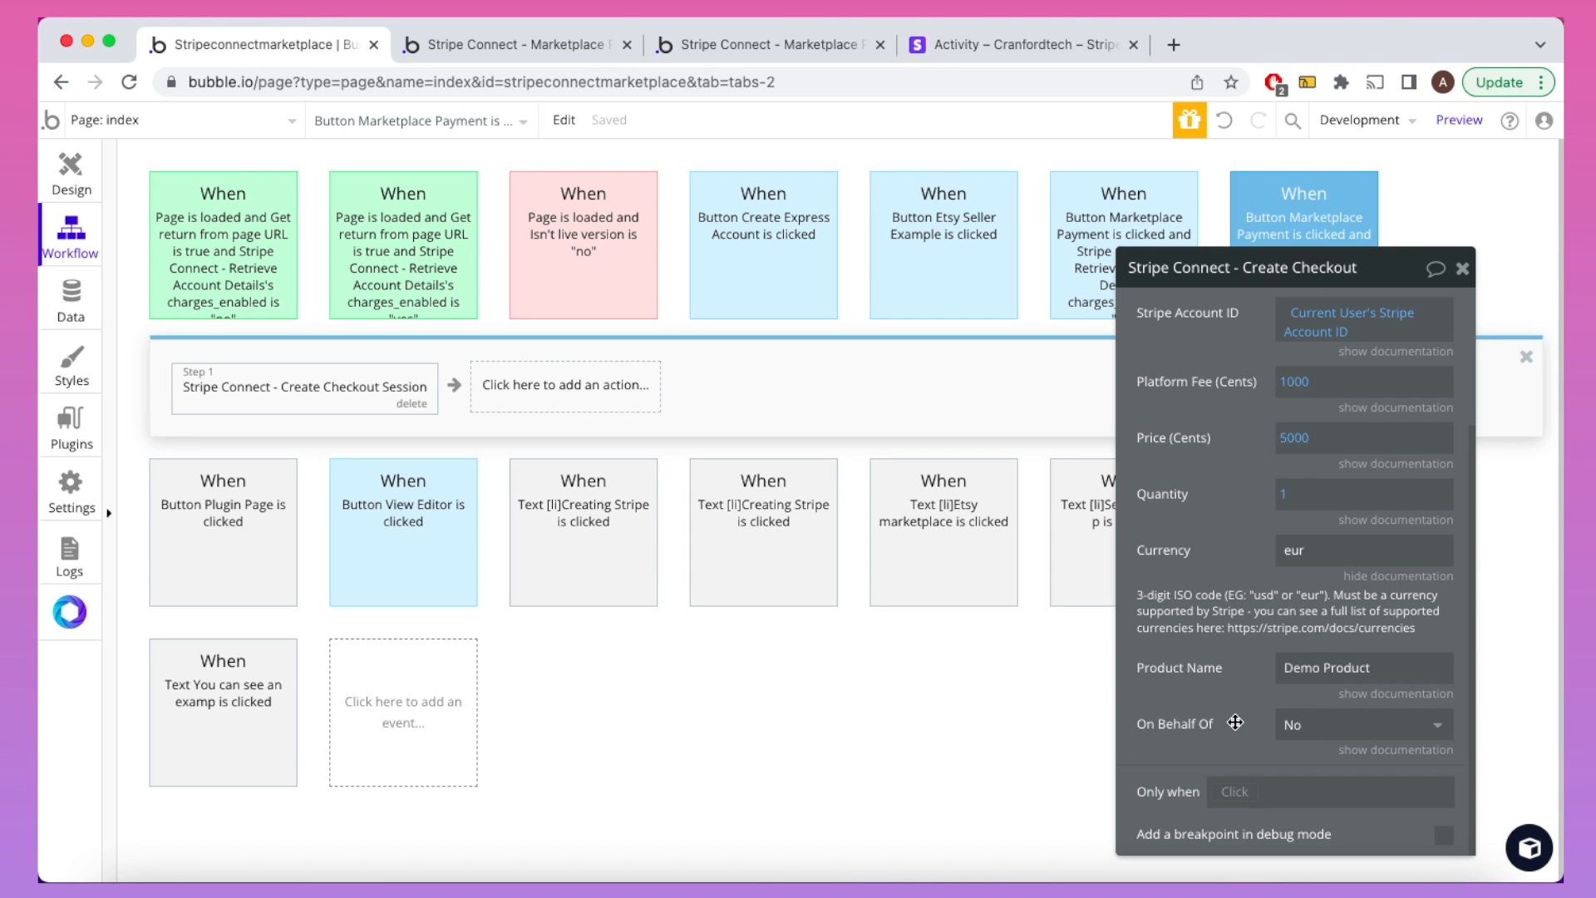
Step: Check the running Marketplace Payments page, then inspect the Transaction data type's fields
scroll(1235, 723, up, 3)
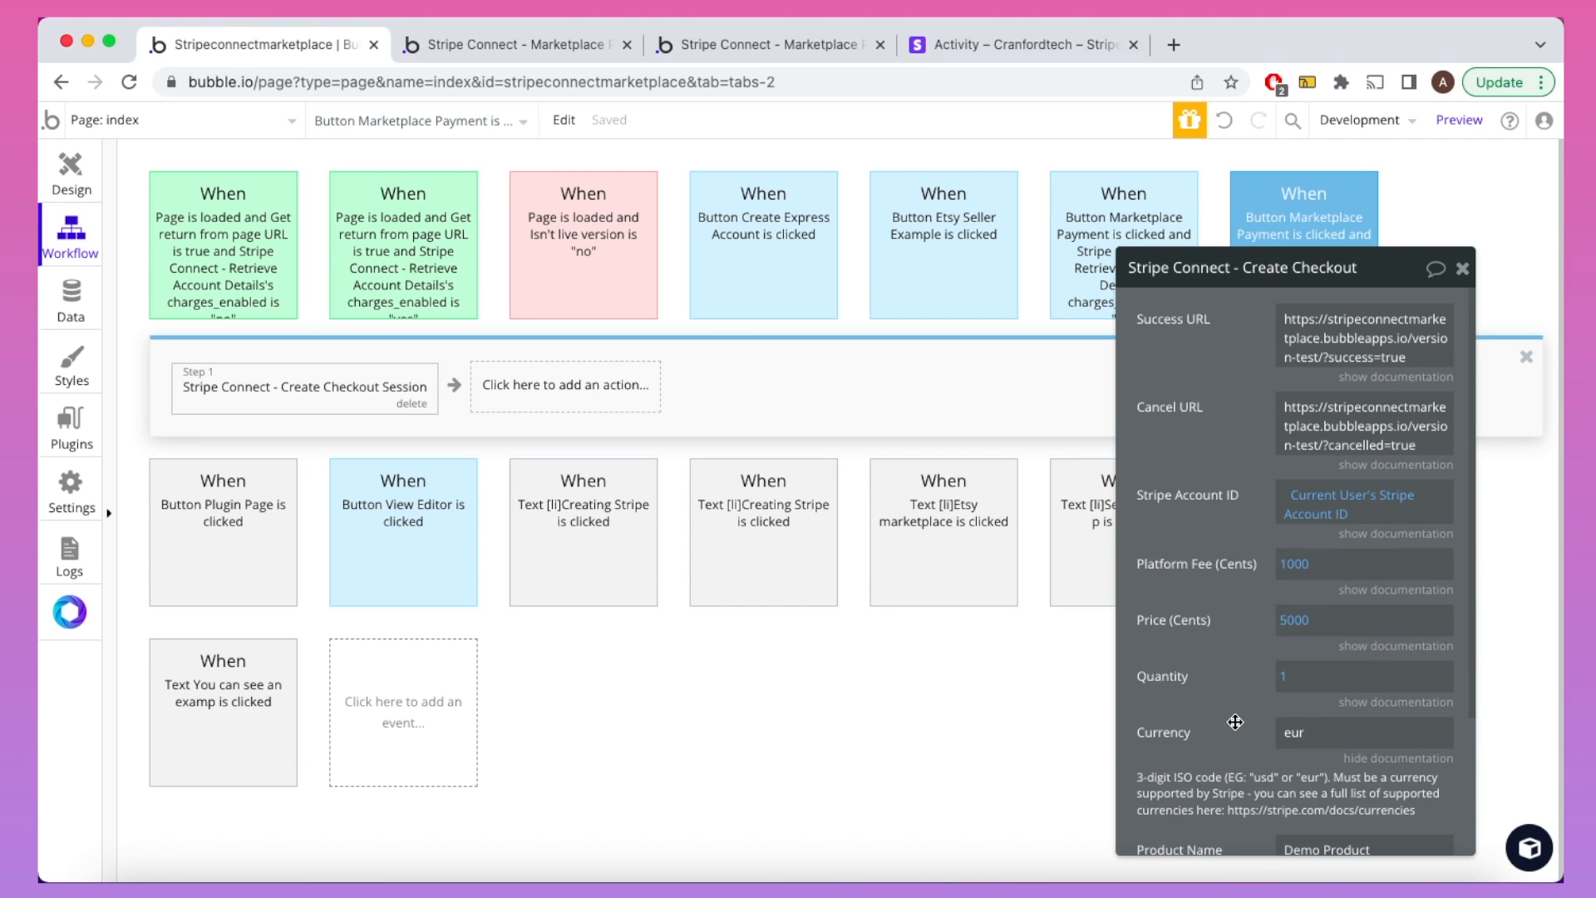
click(786, 56)
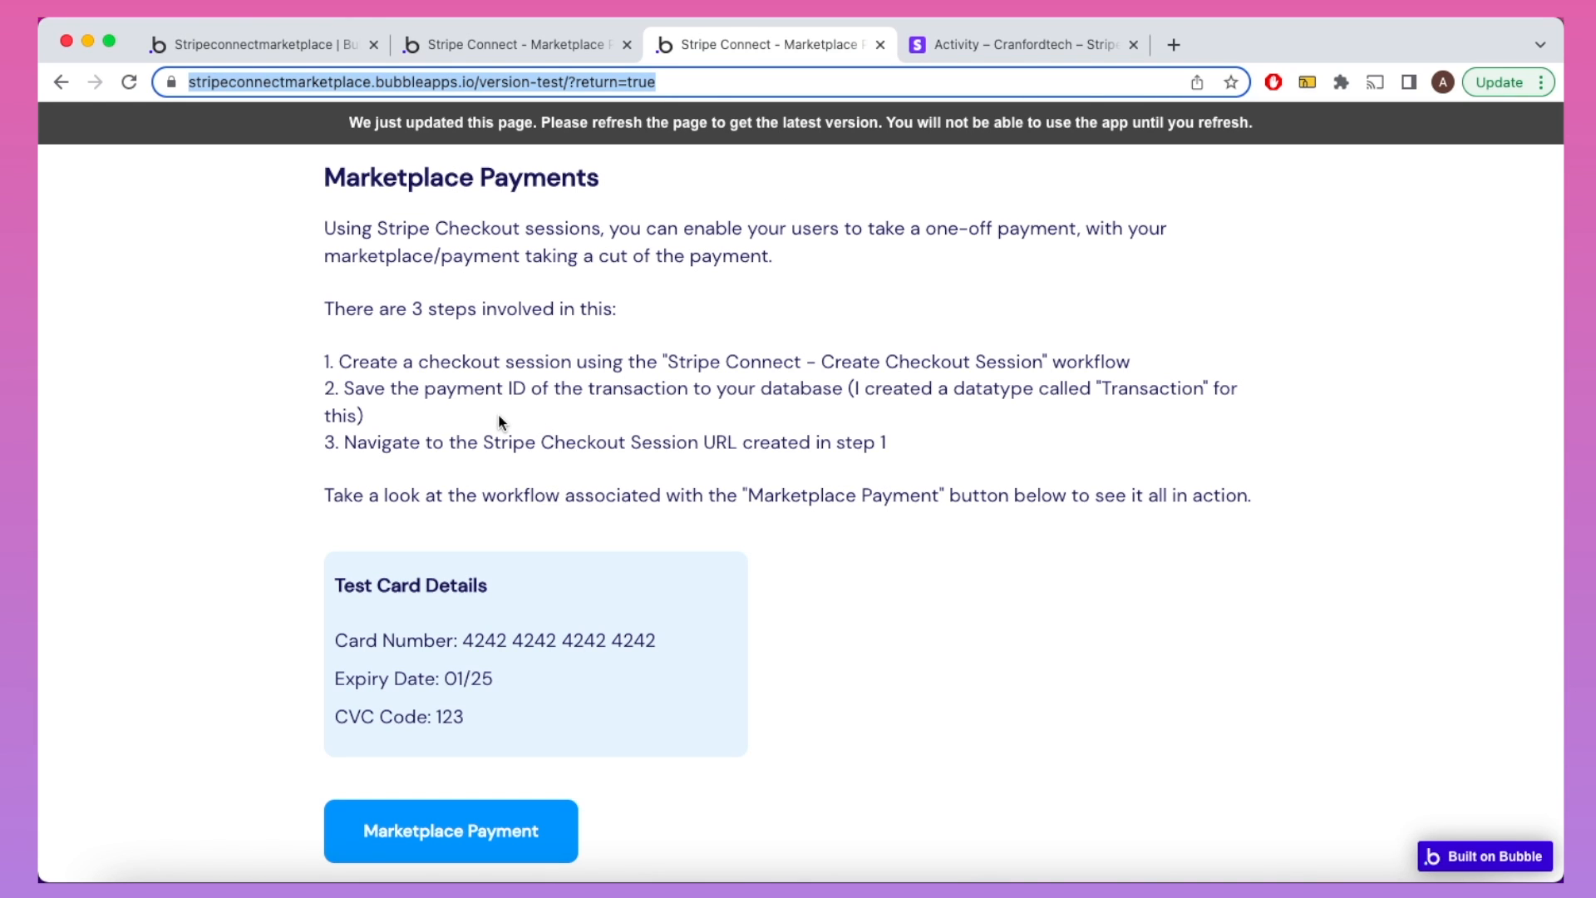
click(273, 42)
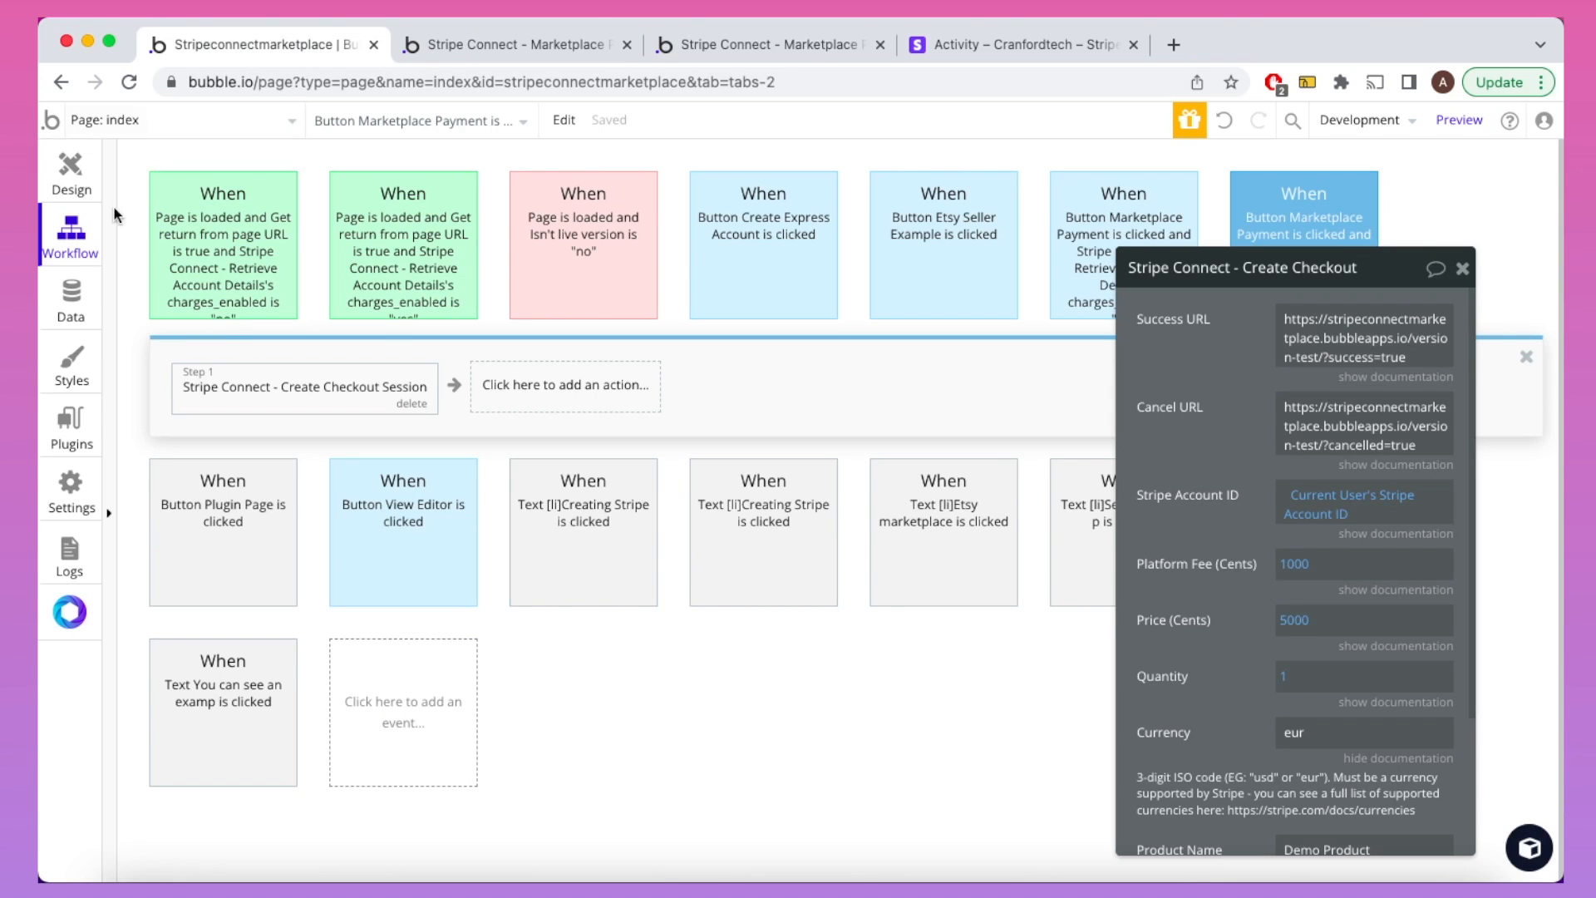
click(70, 300)
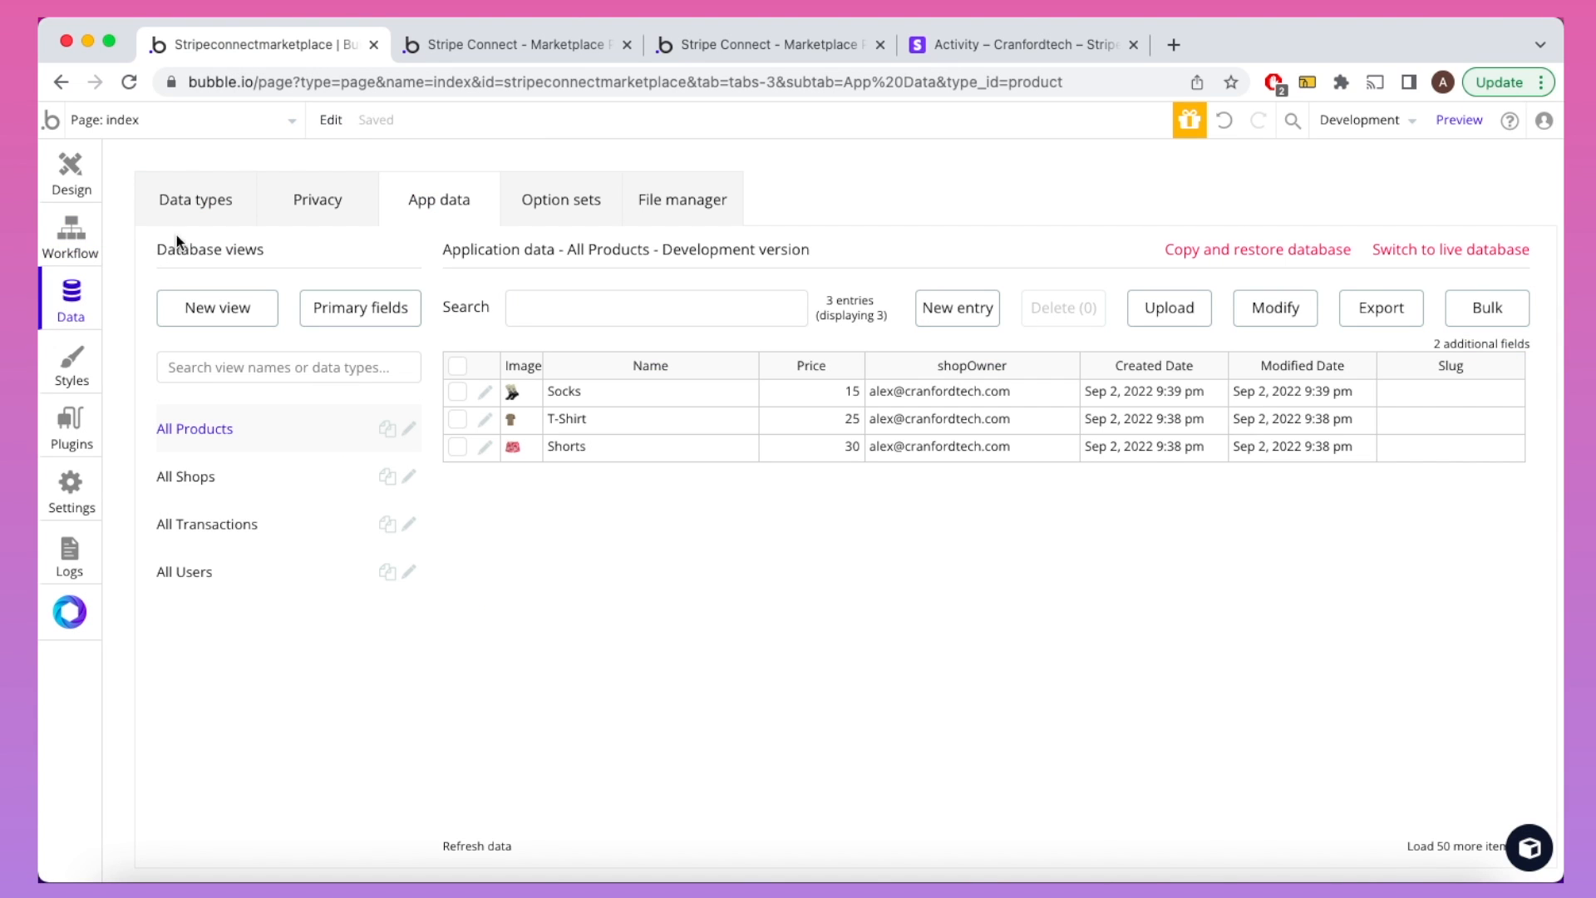
click(192, 211)
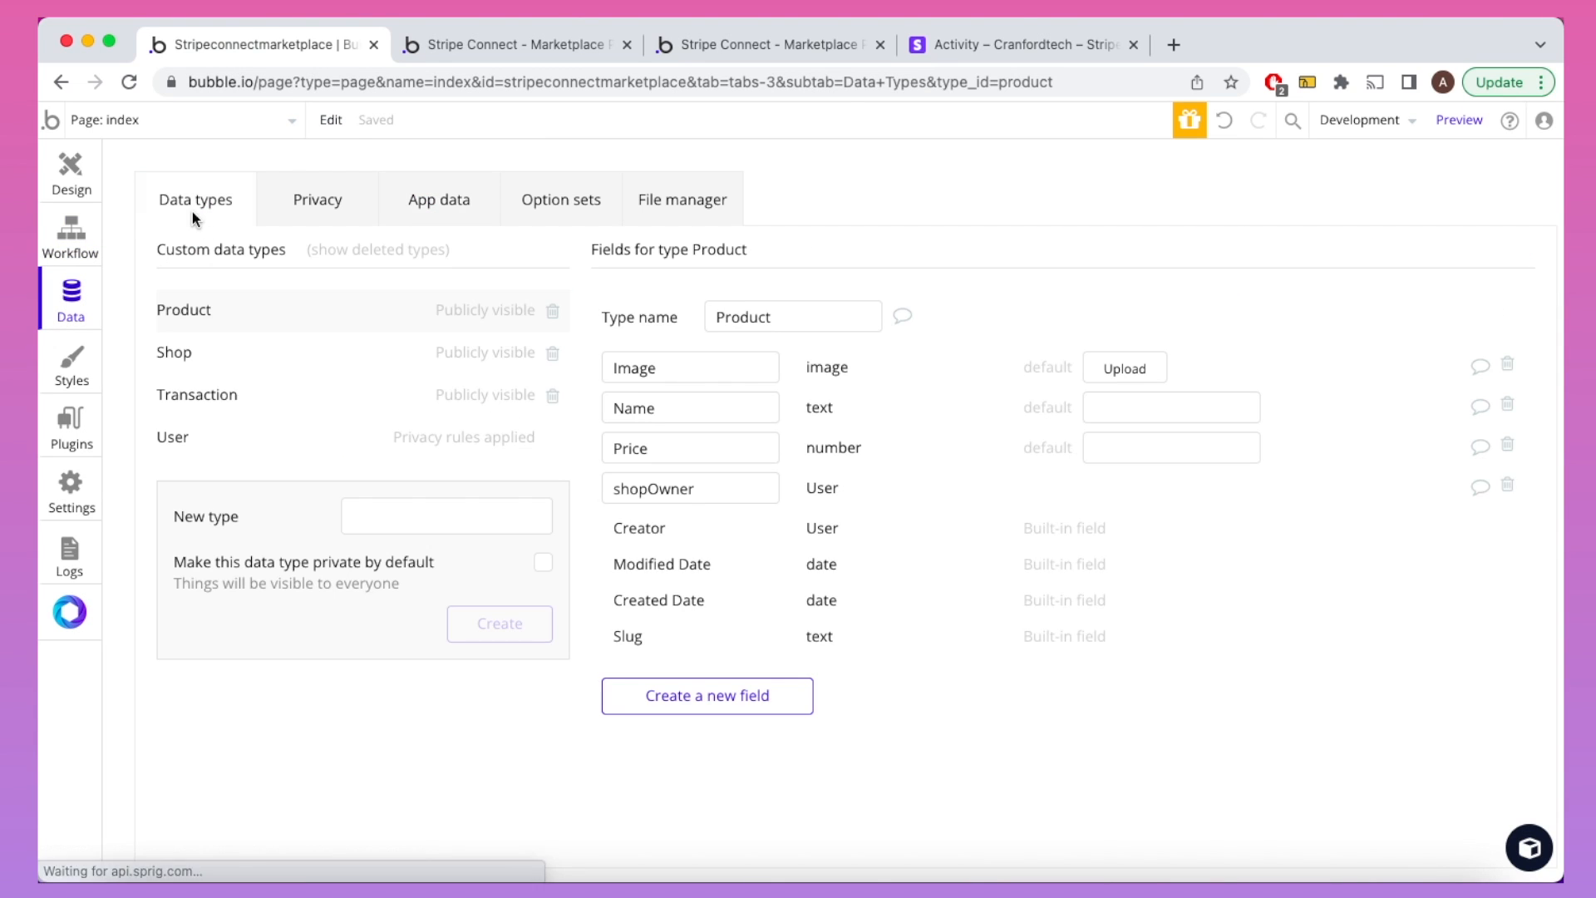
click(222, 393)
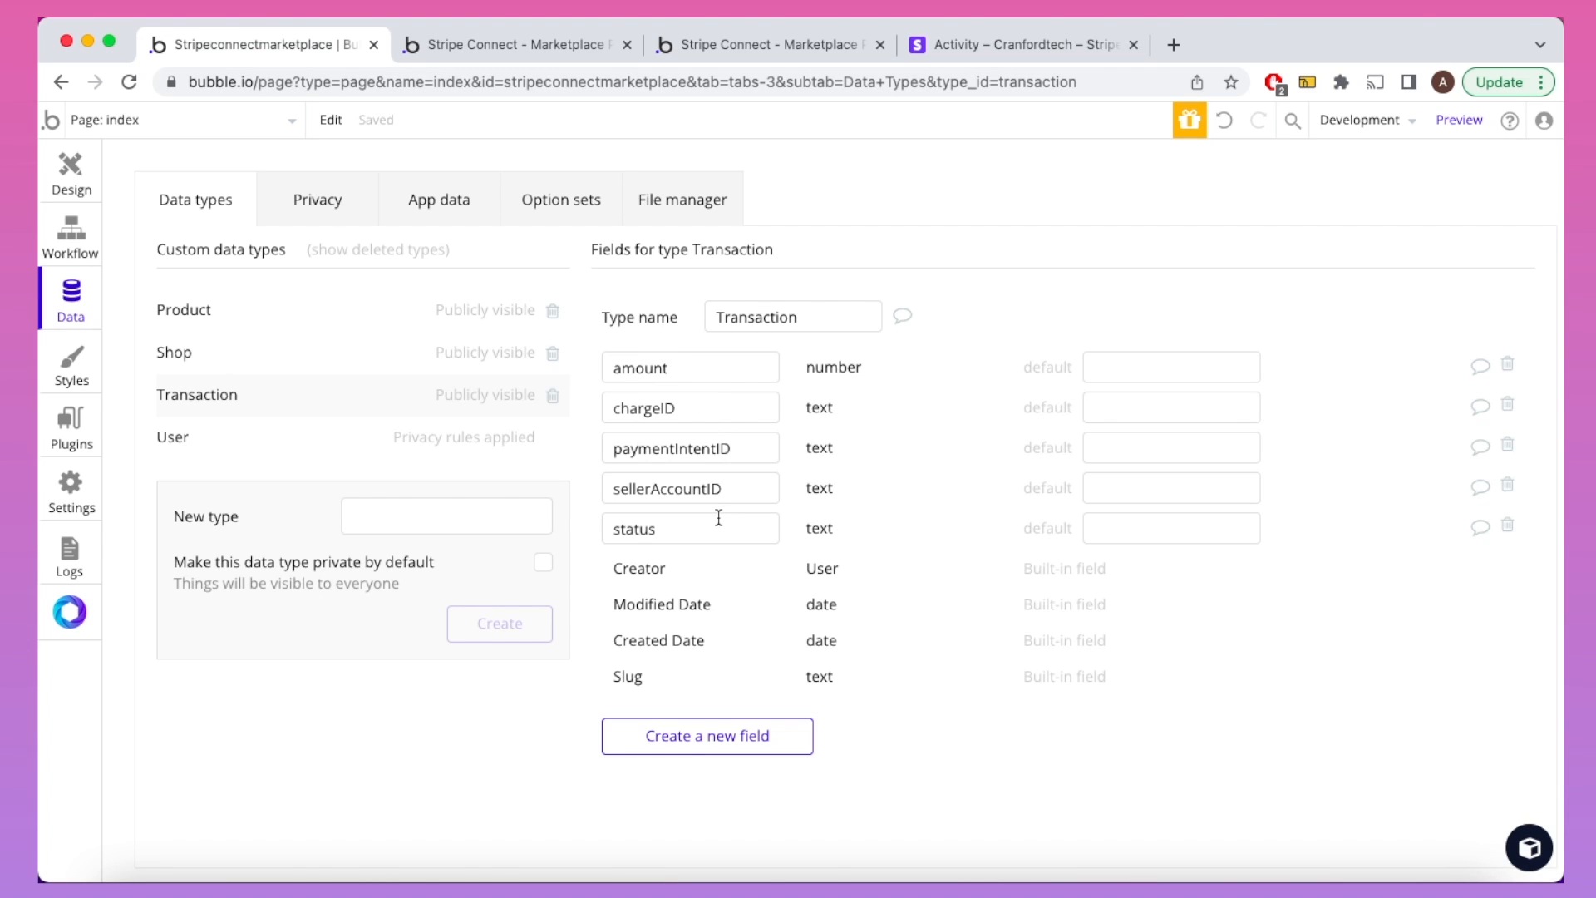
mouse_move(718, 517)
click(88, 249)
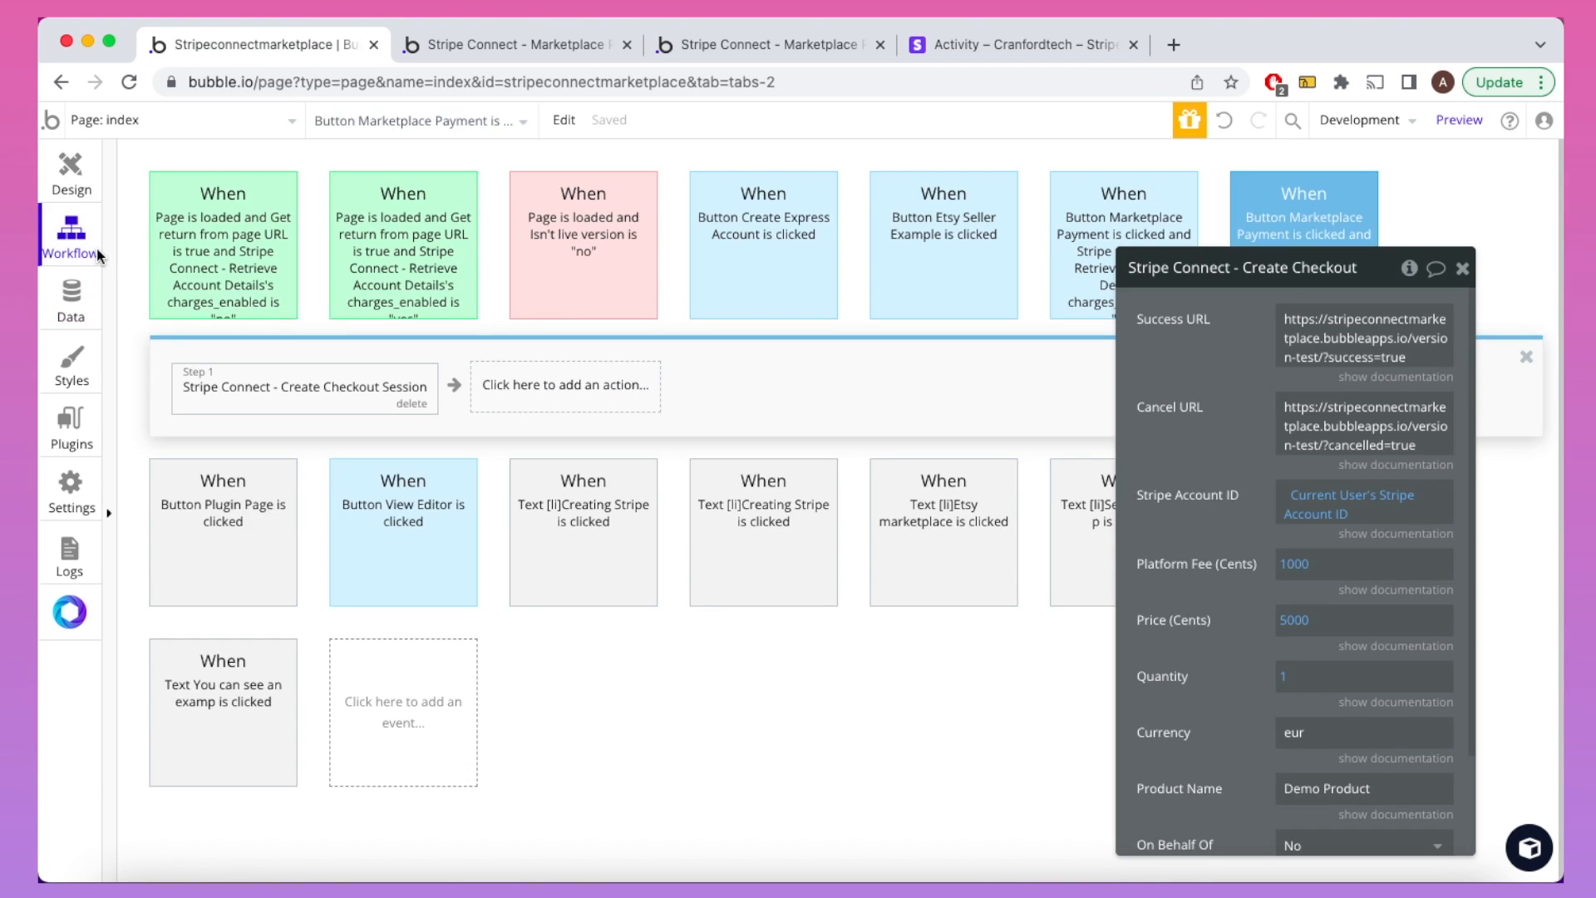
Step: Add a Create a new Transaction step with amount taken from step 1's Amount
click(537, 381)
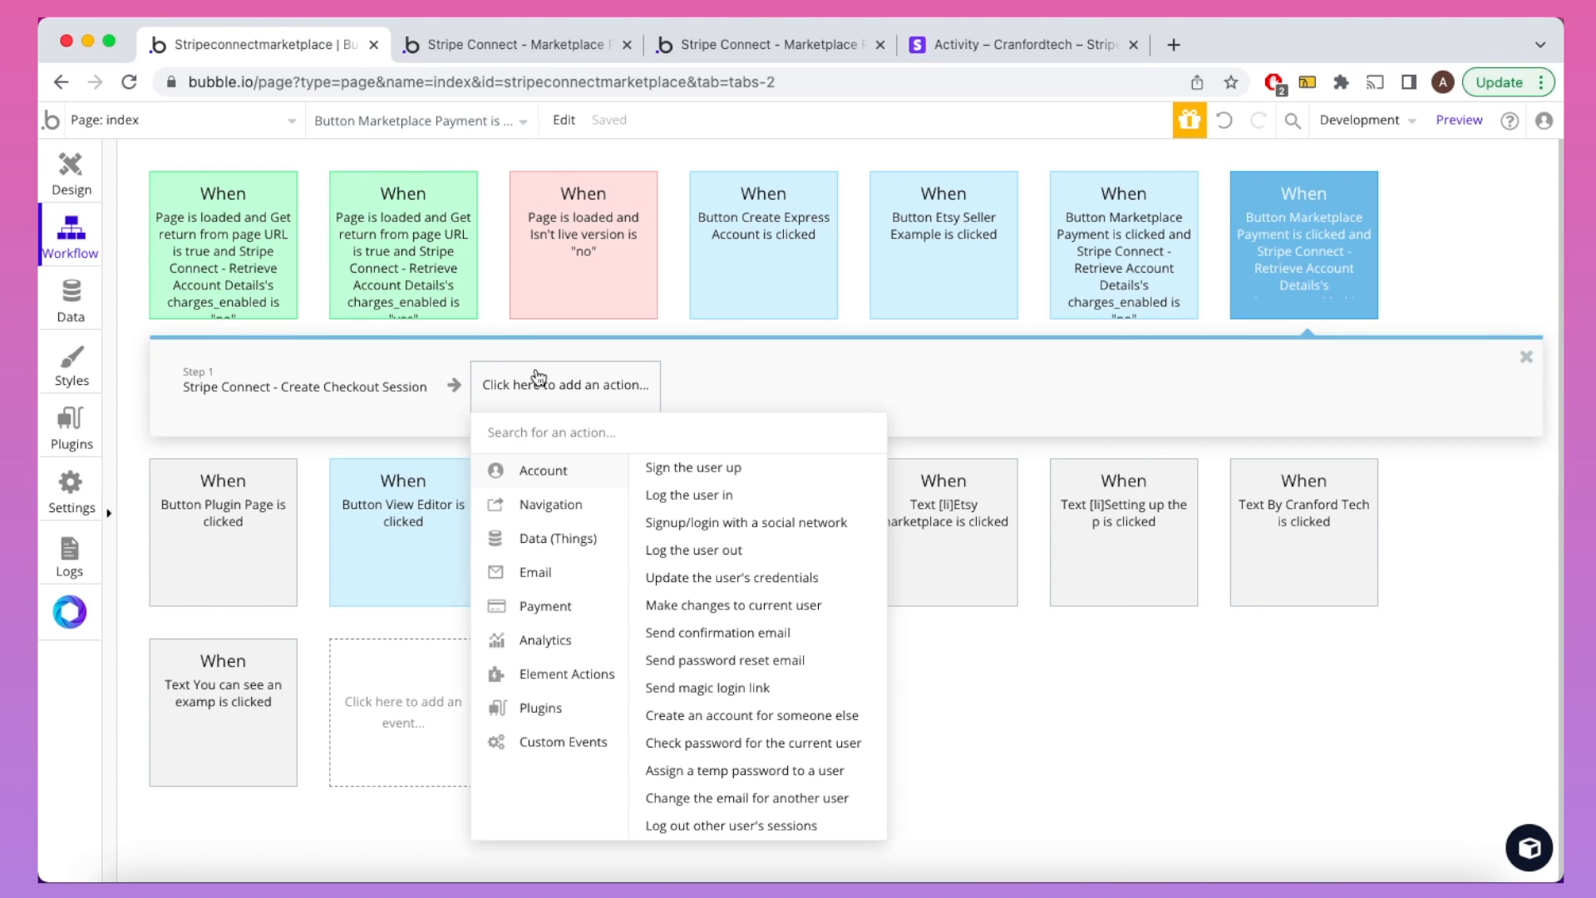
mouse_move(553, 540)
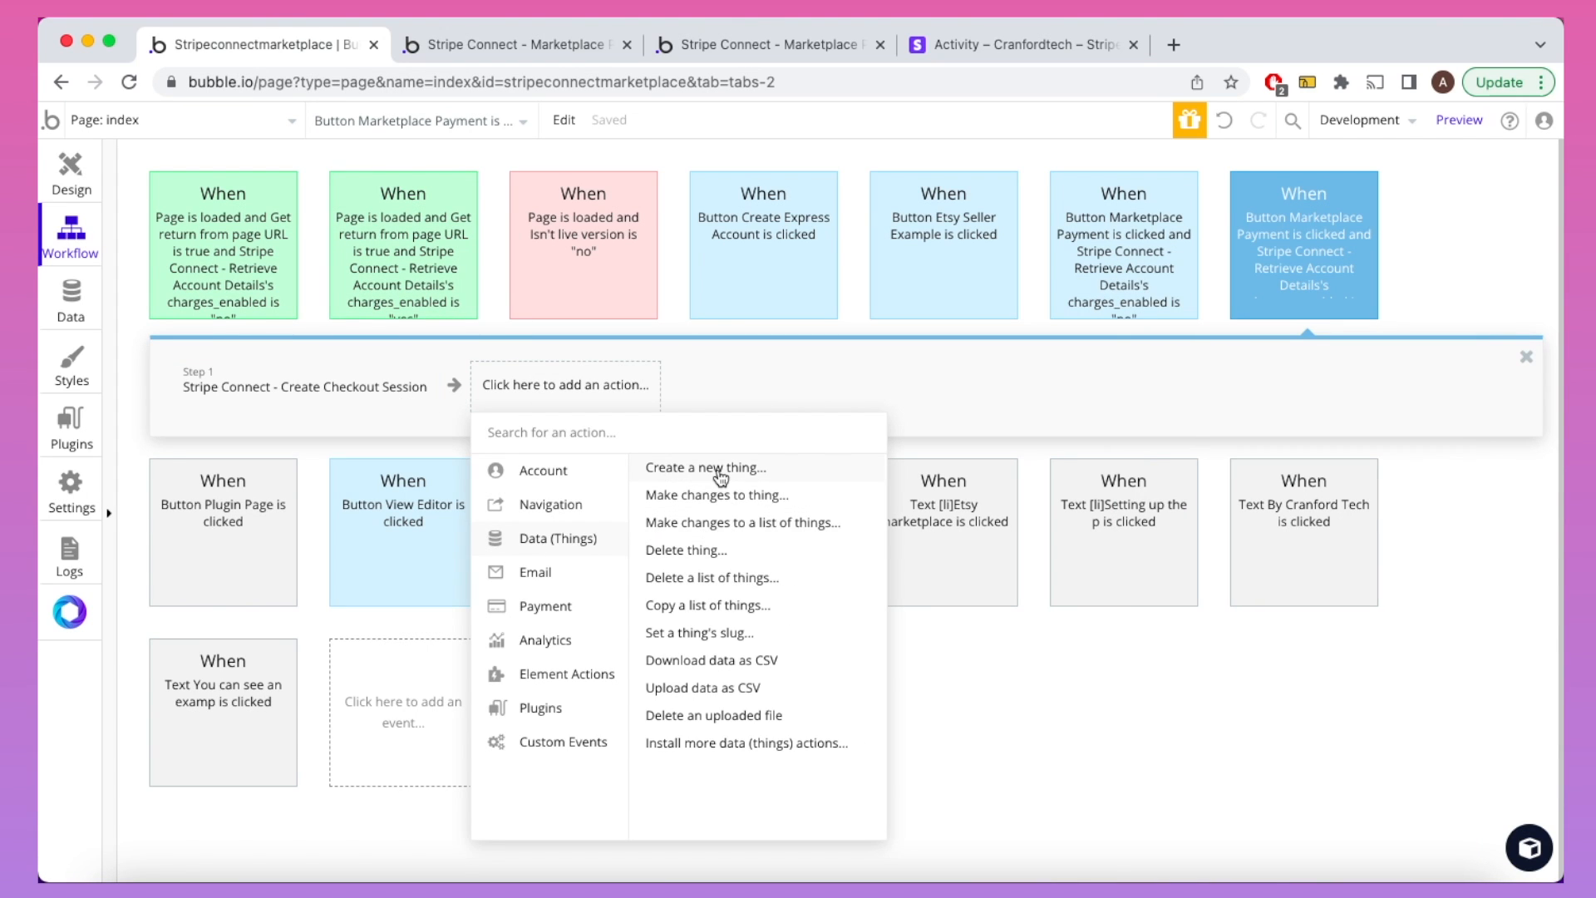
click(720, 470)
click(1320, 320)
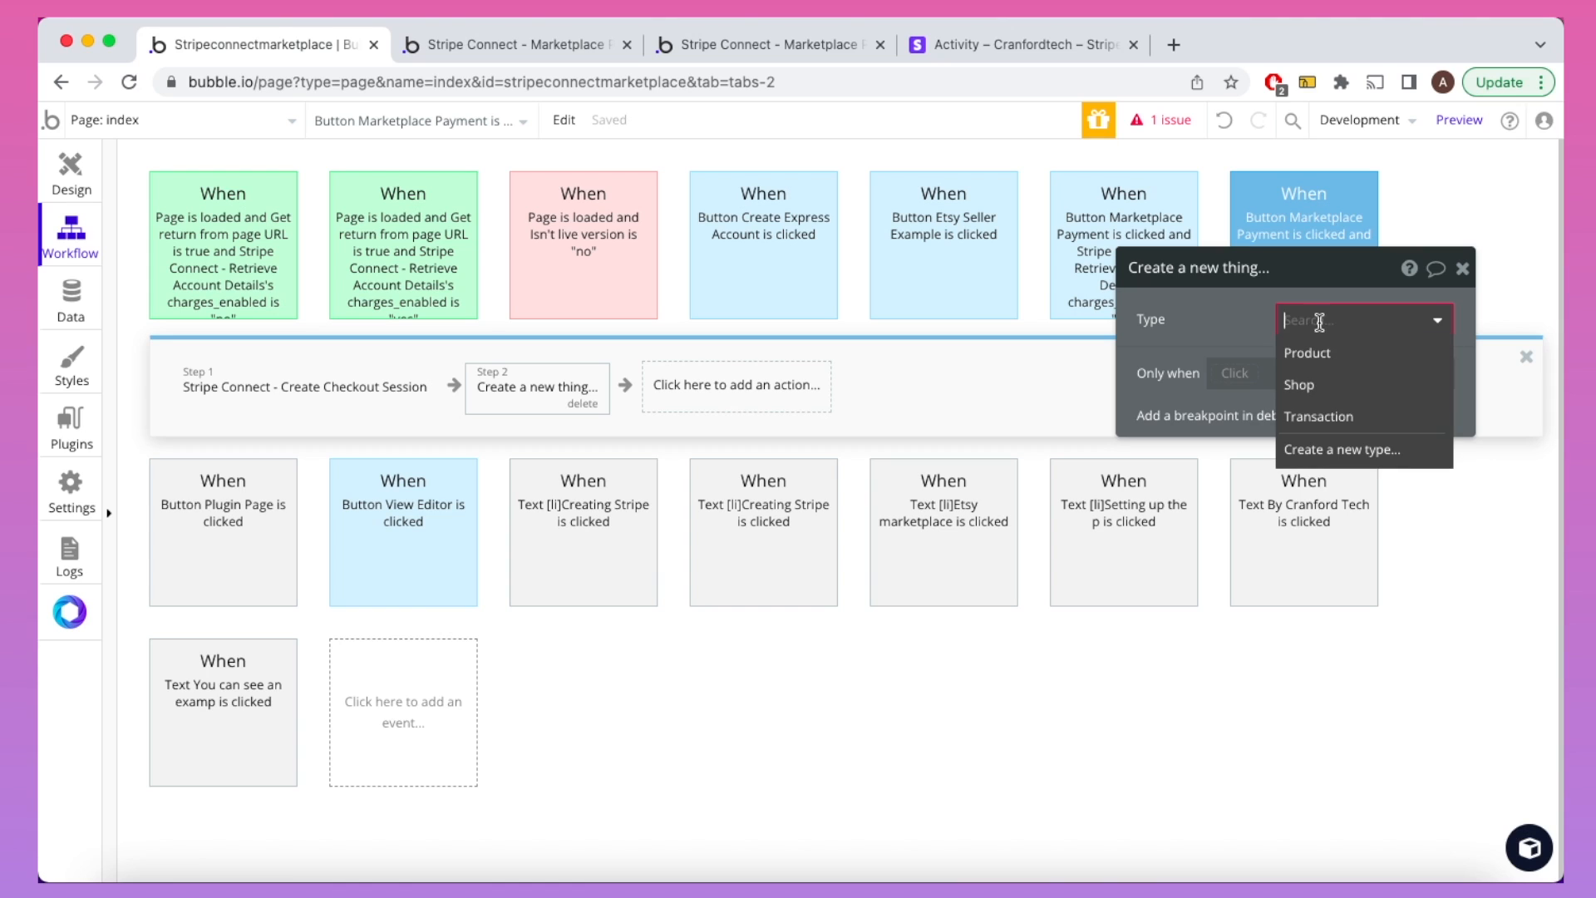
click(1330, 416)
click(1305, 395)
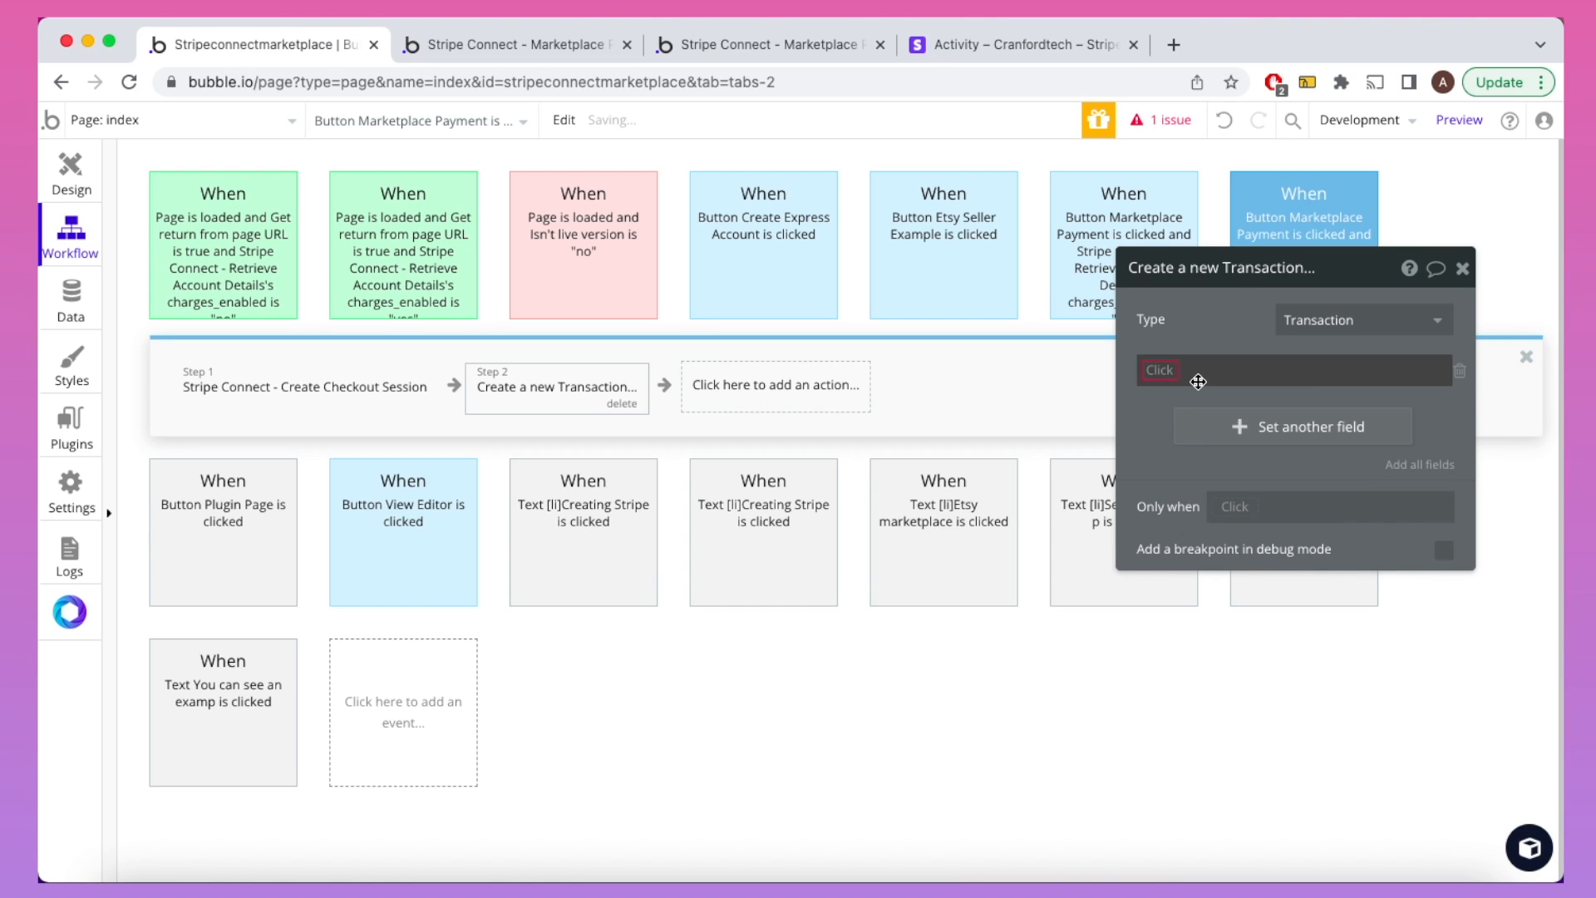
click(1170, 387)
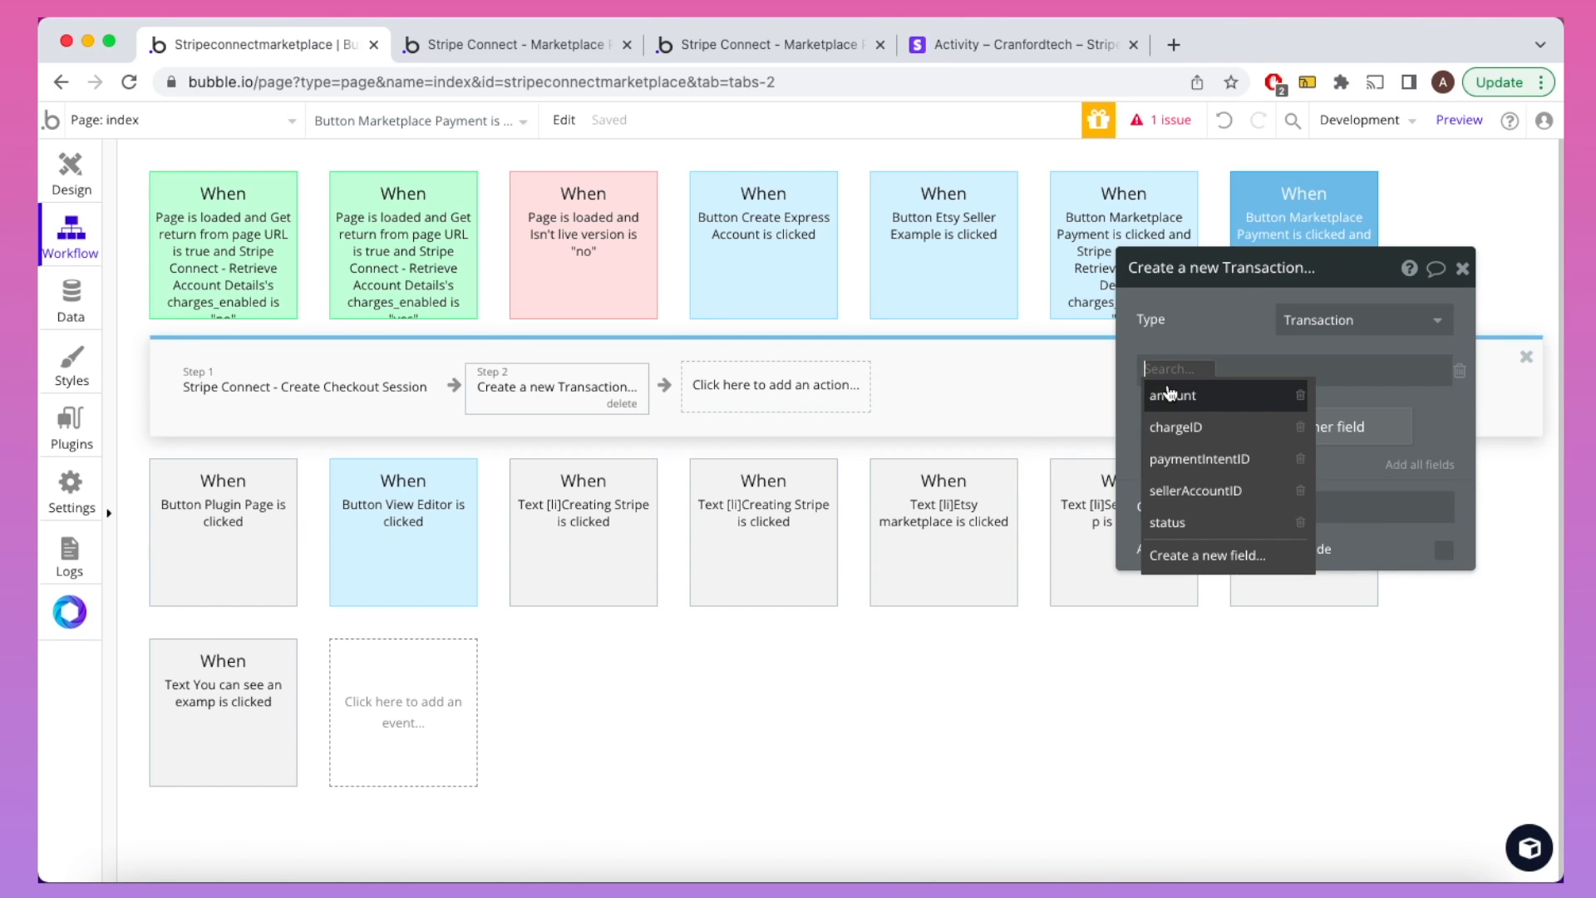
click(1171, 394)
click(1230, 366)
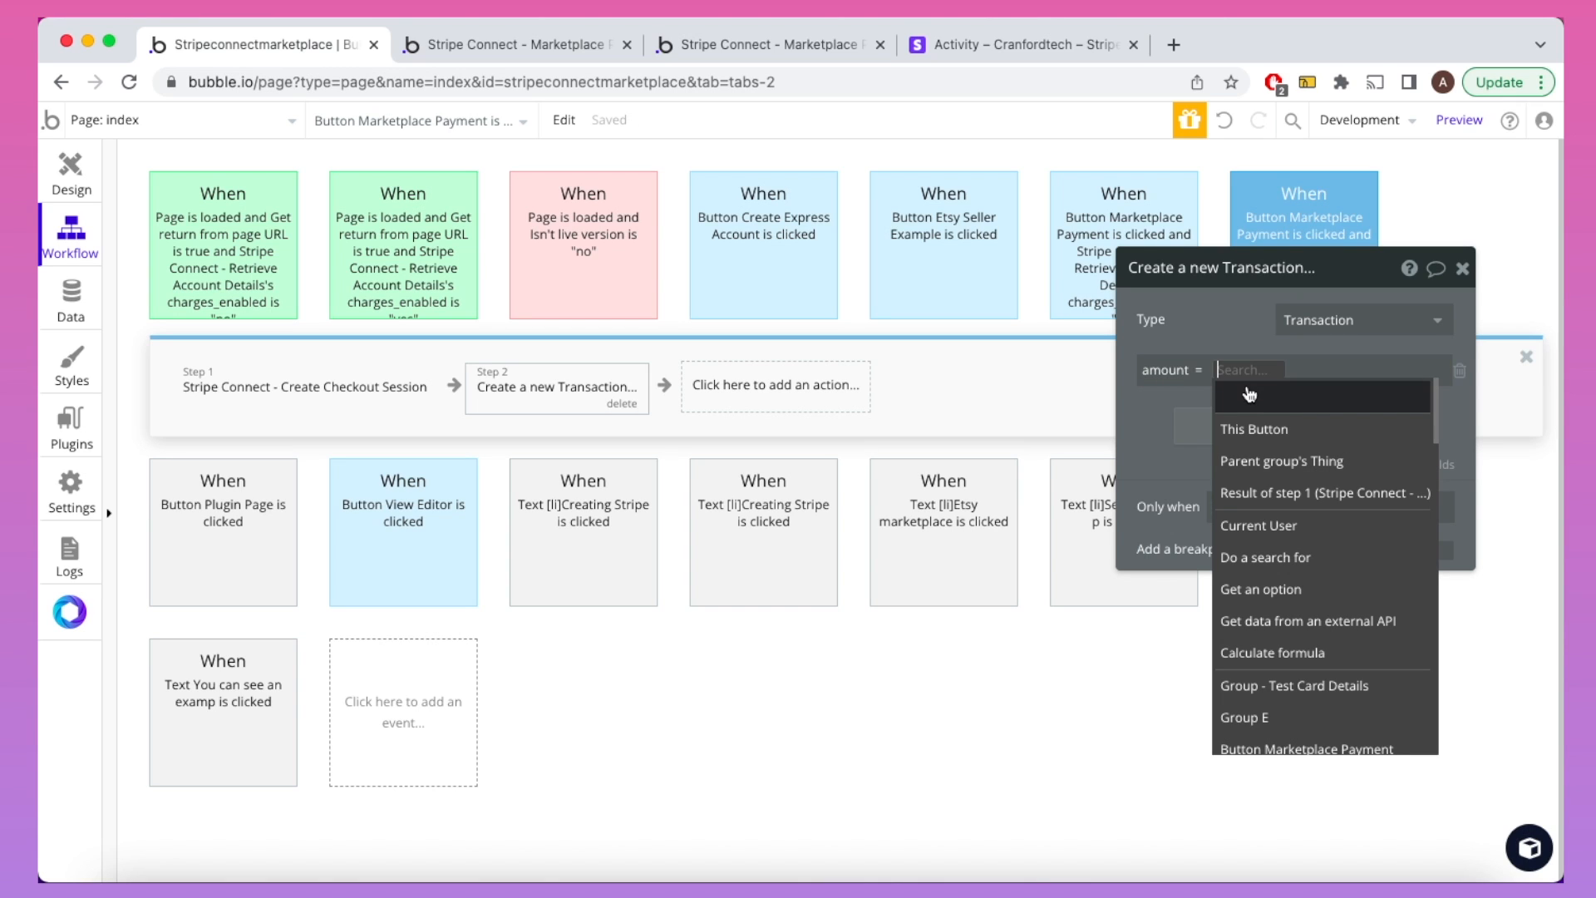
click(1269, 492)
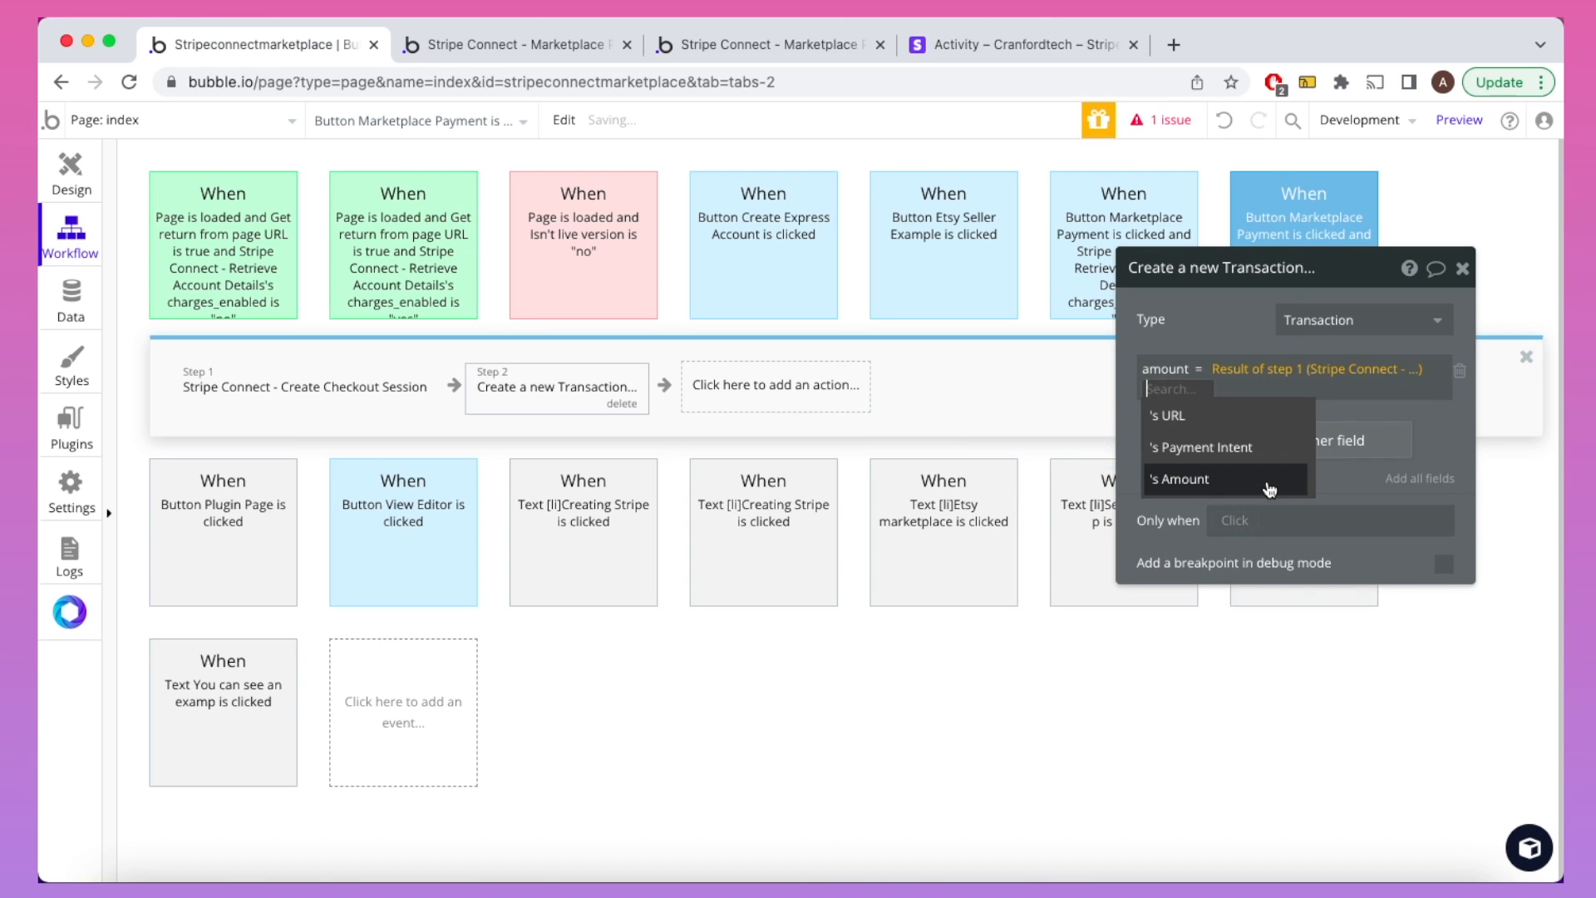
click(1270, 489)
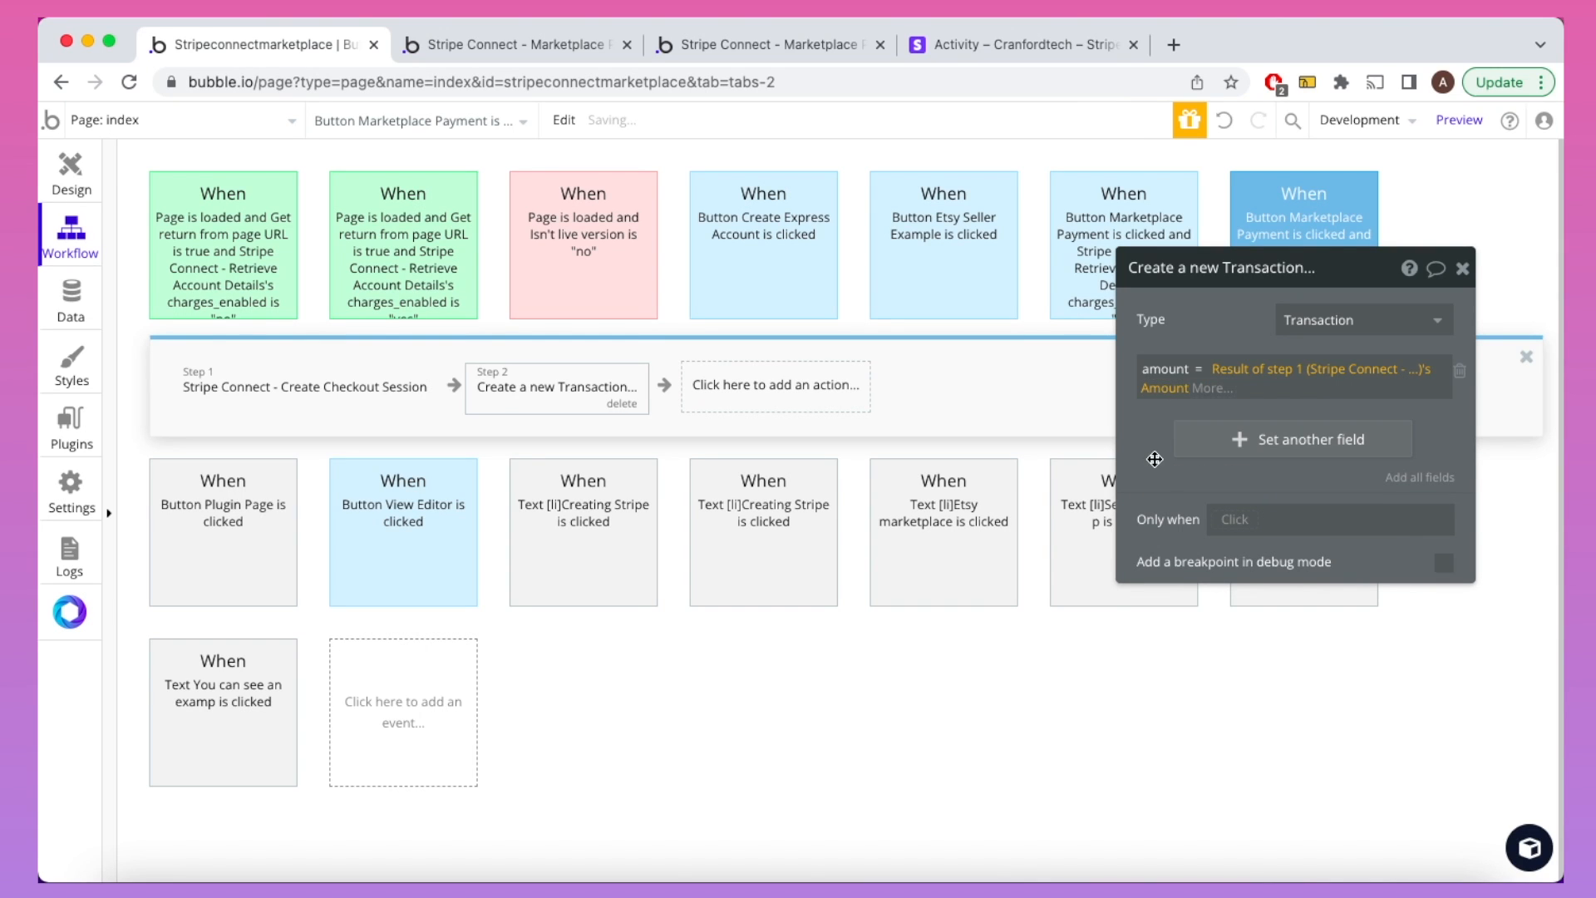
Step: Set the Transaction's paymentIntentID to step 1's Payment Intent
click(1224, 443)
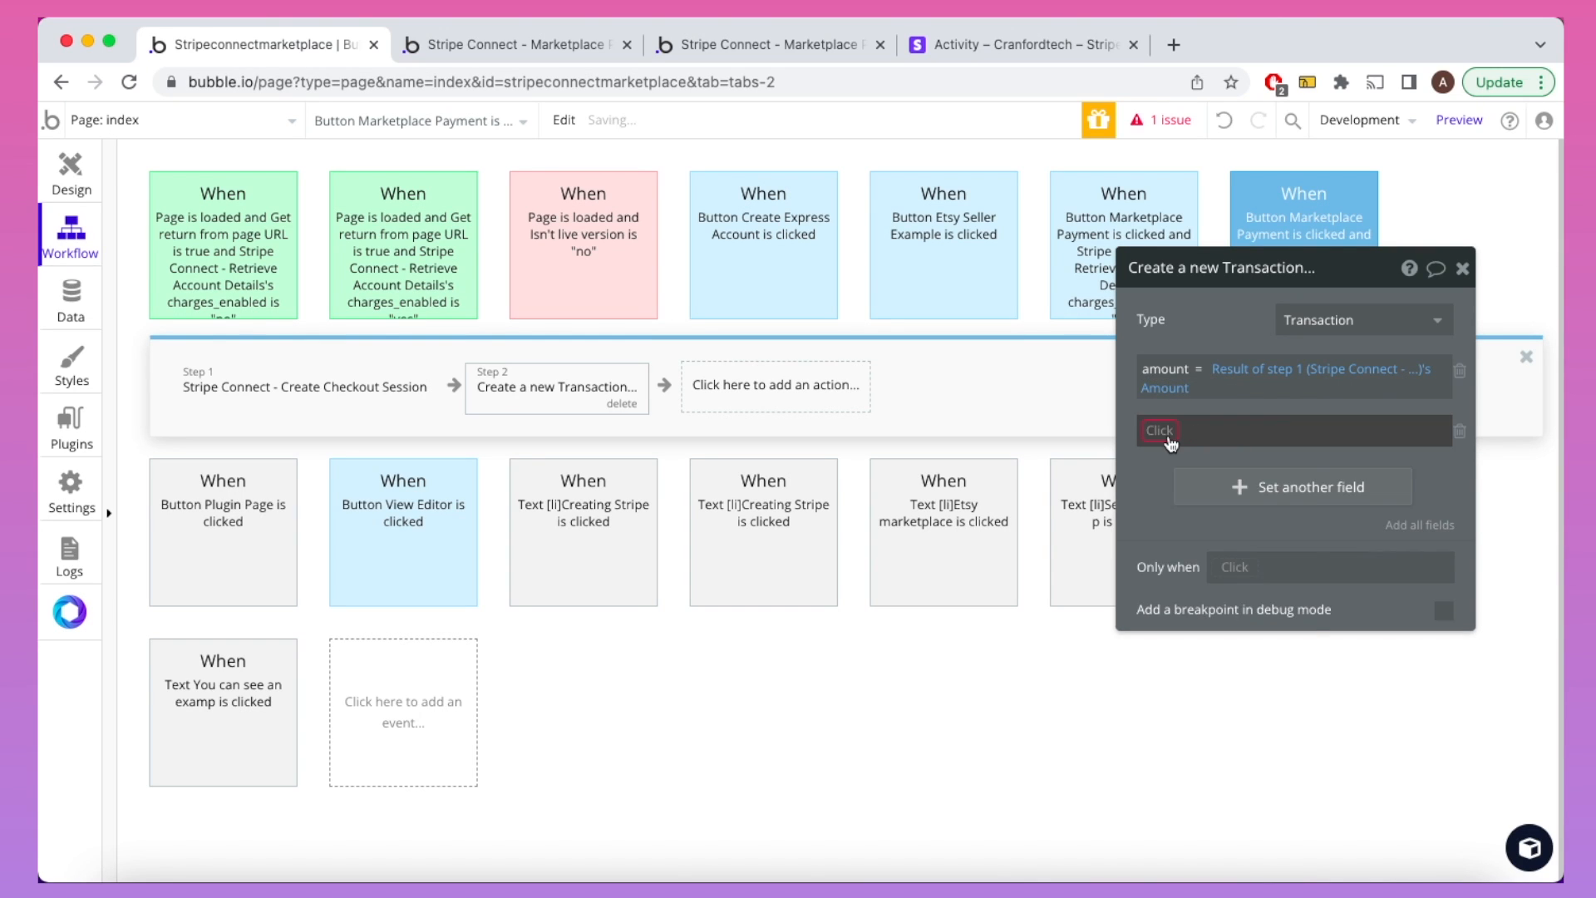
click(1162, 432)
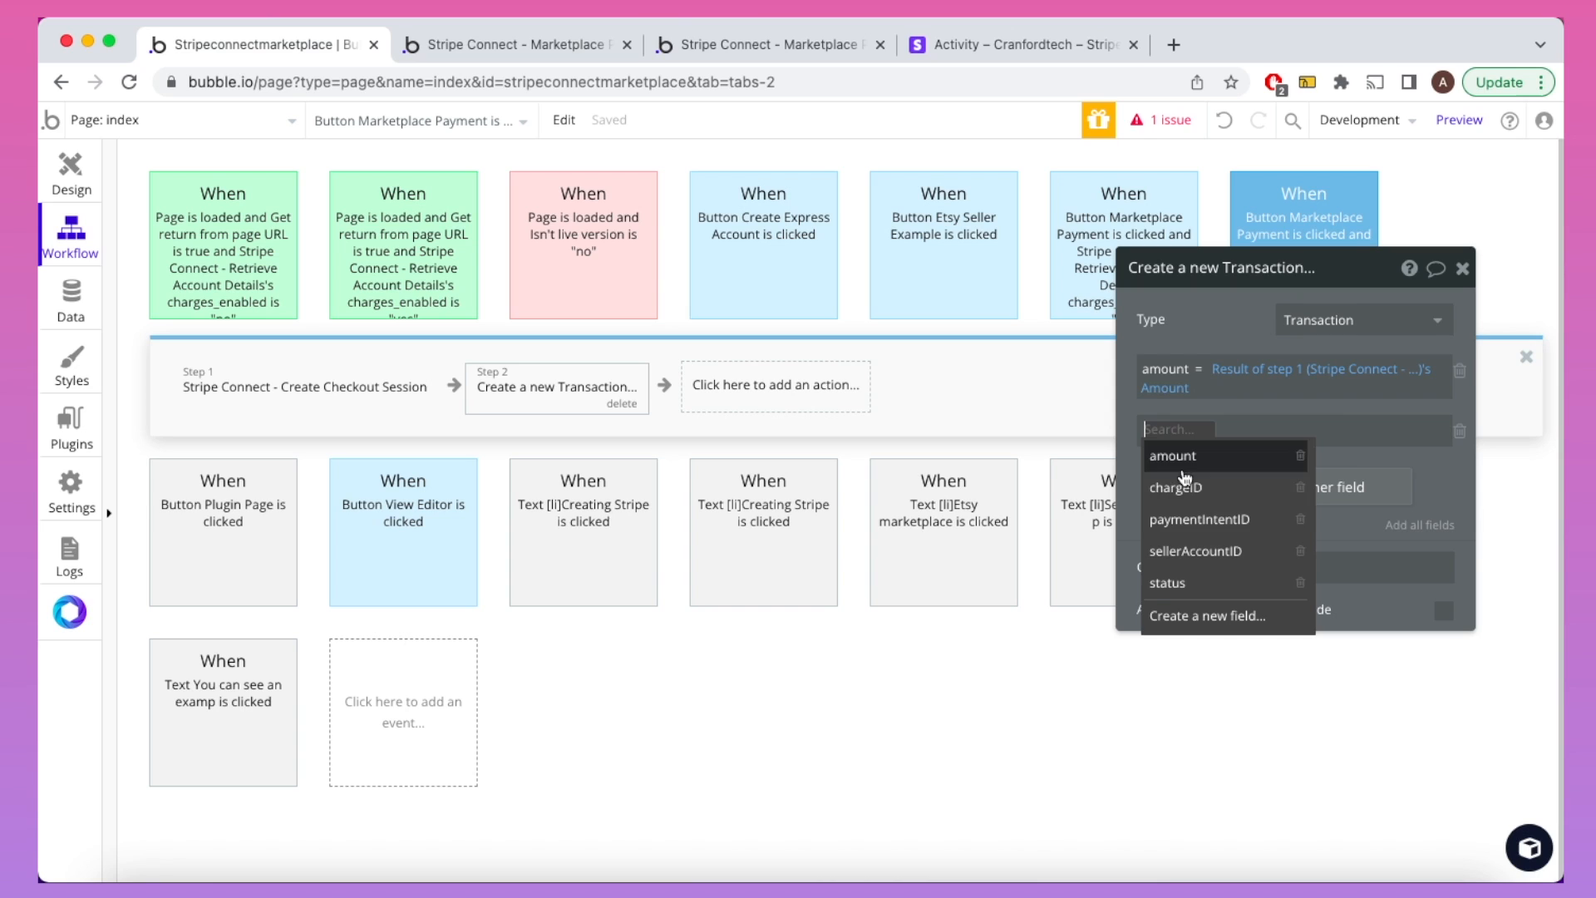
click(1197, 519)
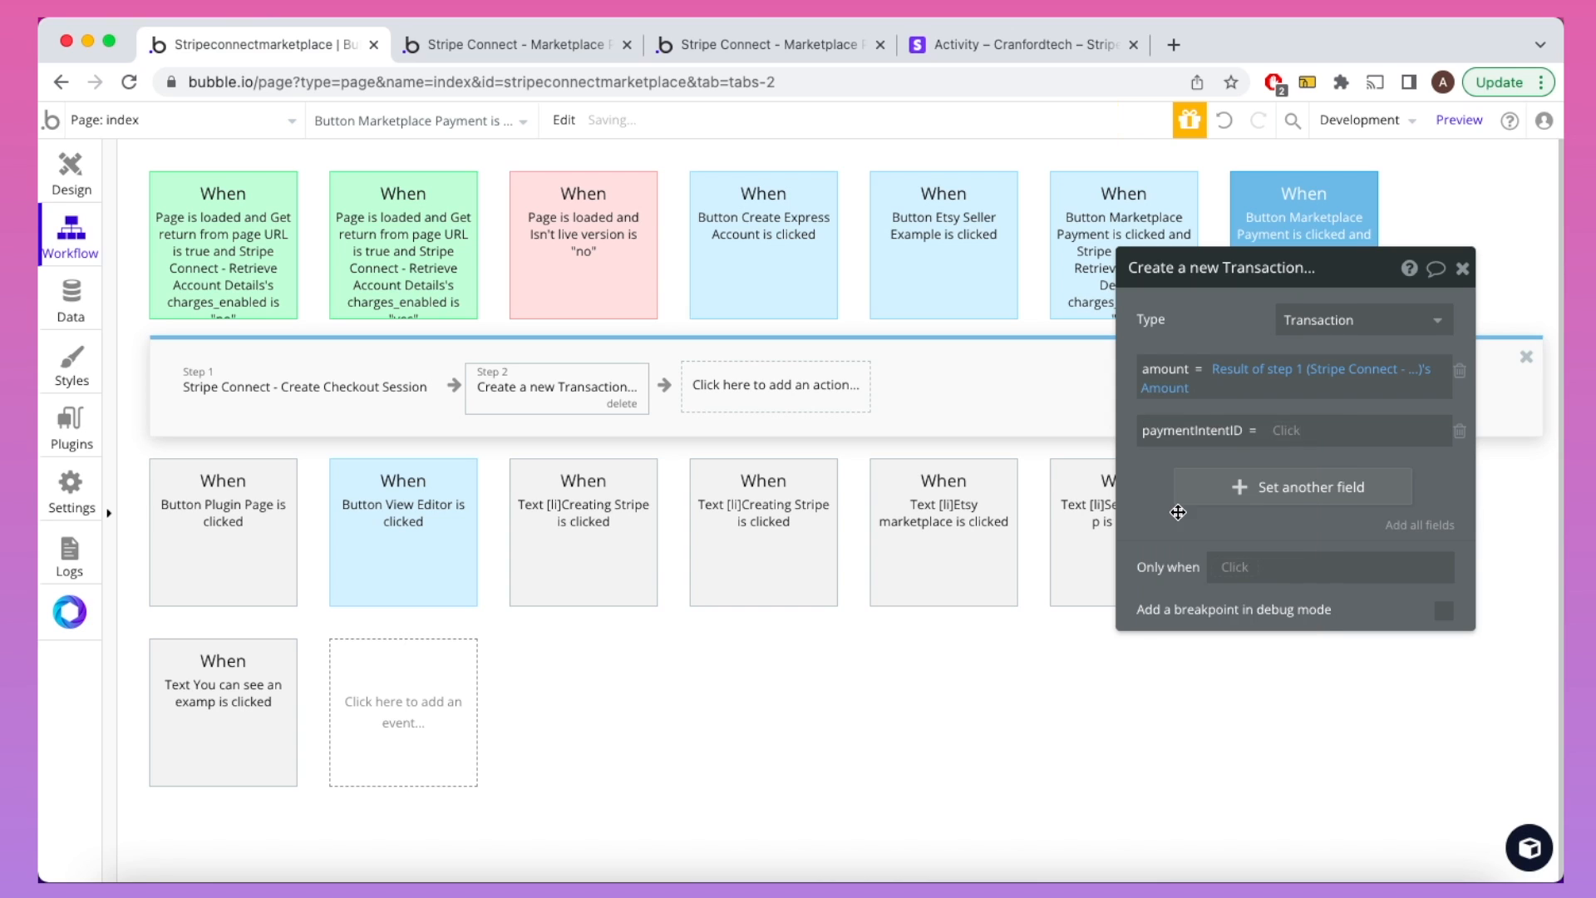
click(1286, 433)
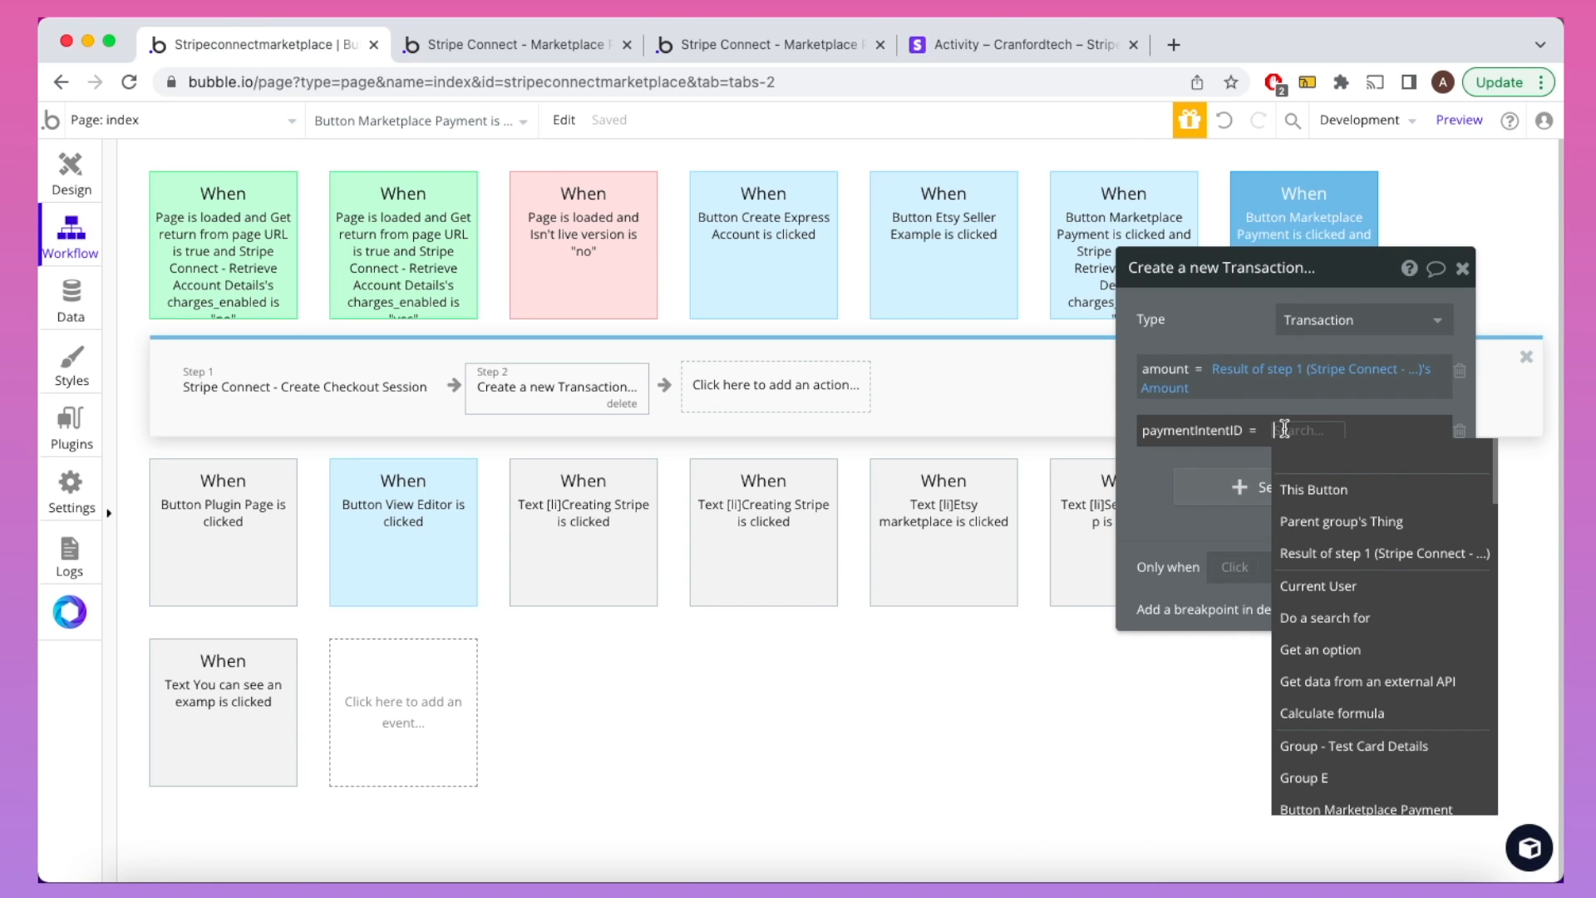
click(1331, 553)
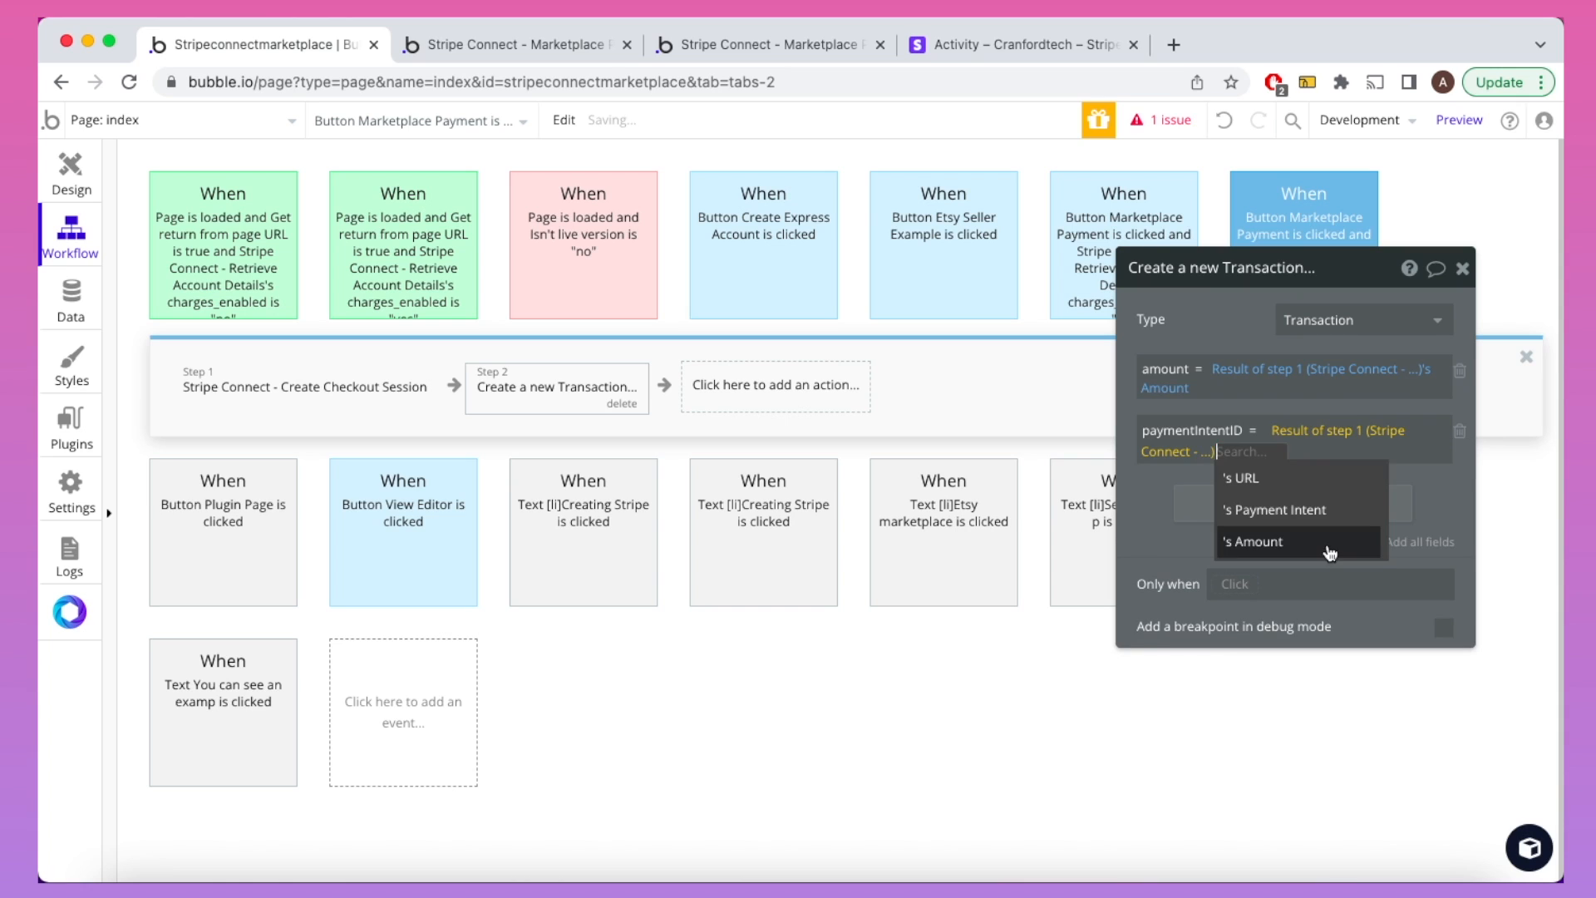
click(1299, 511)
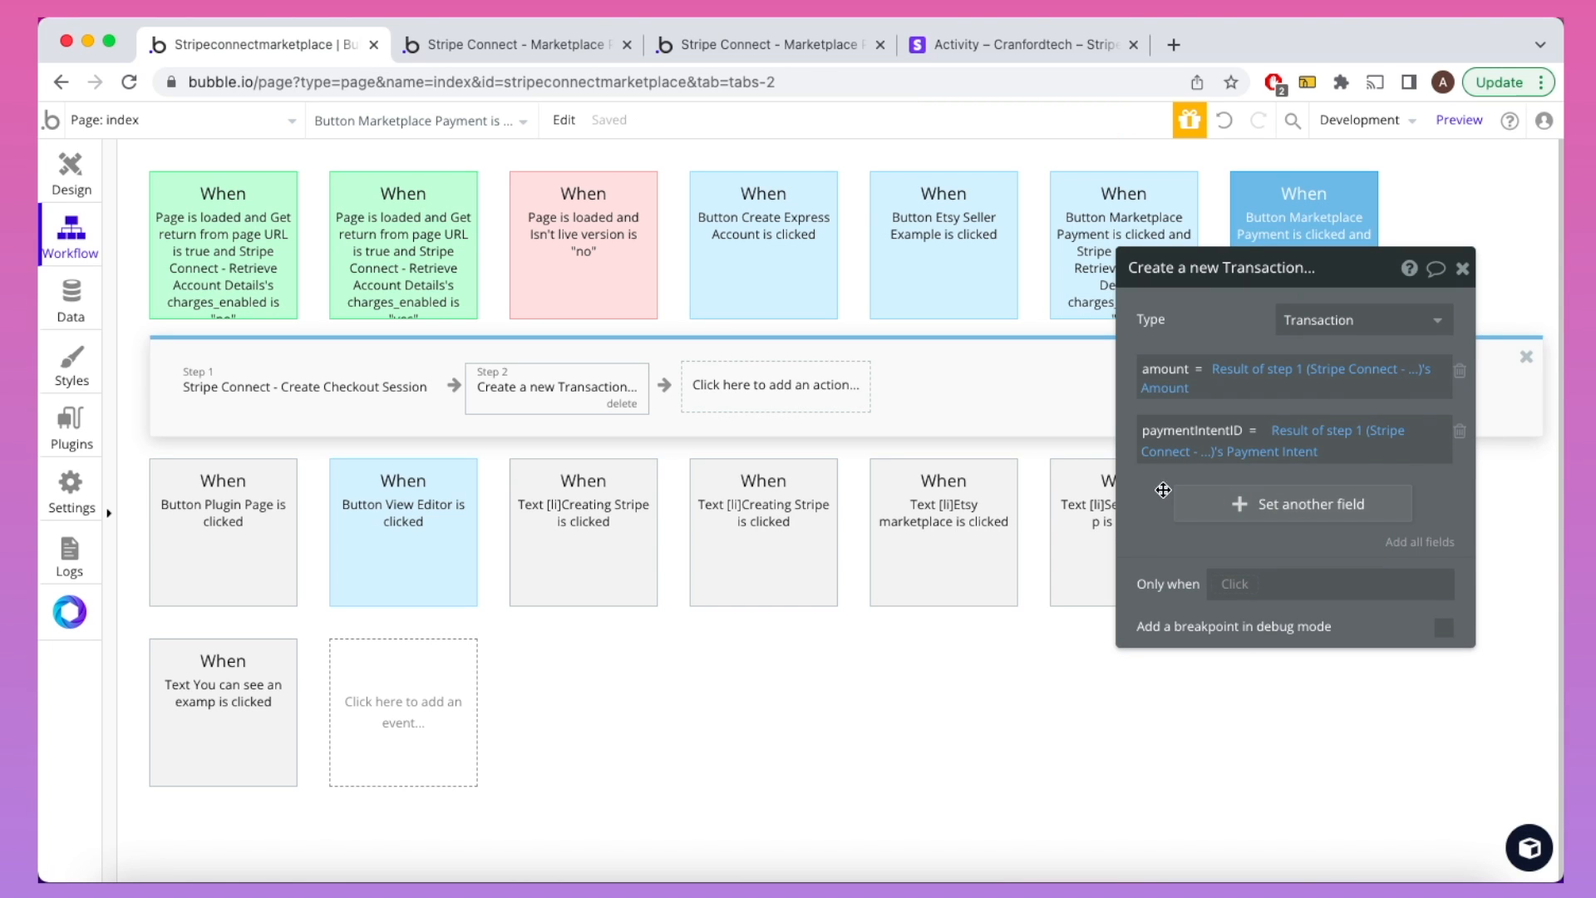
Step: Set sellerAccountID to the Current User's Stripe Account ID, then recheck the running app
click(1197, 503)
click(1173, 502)
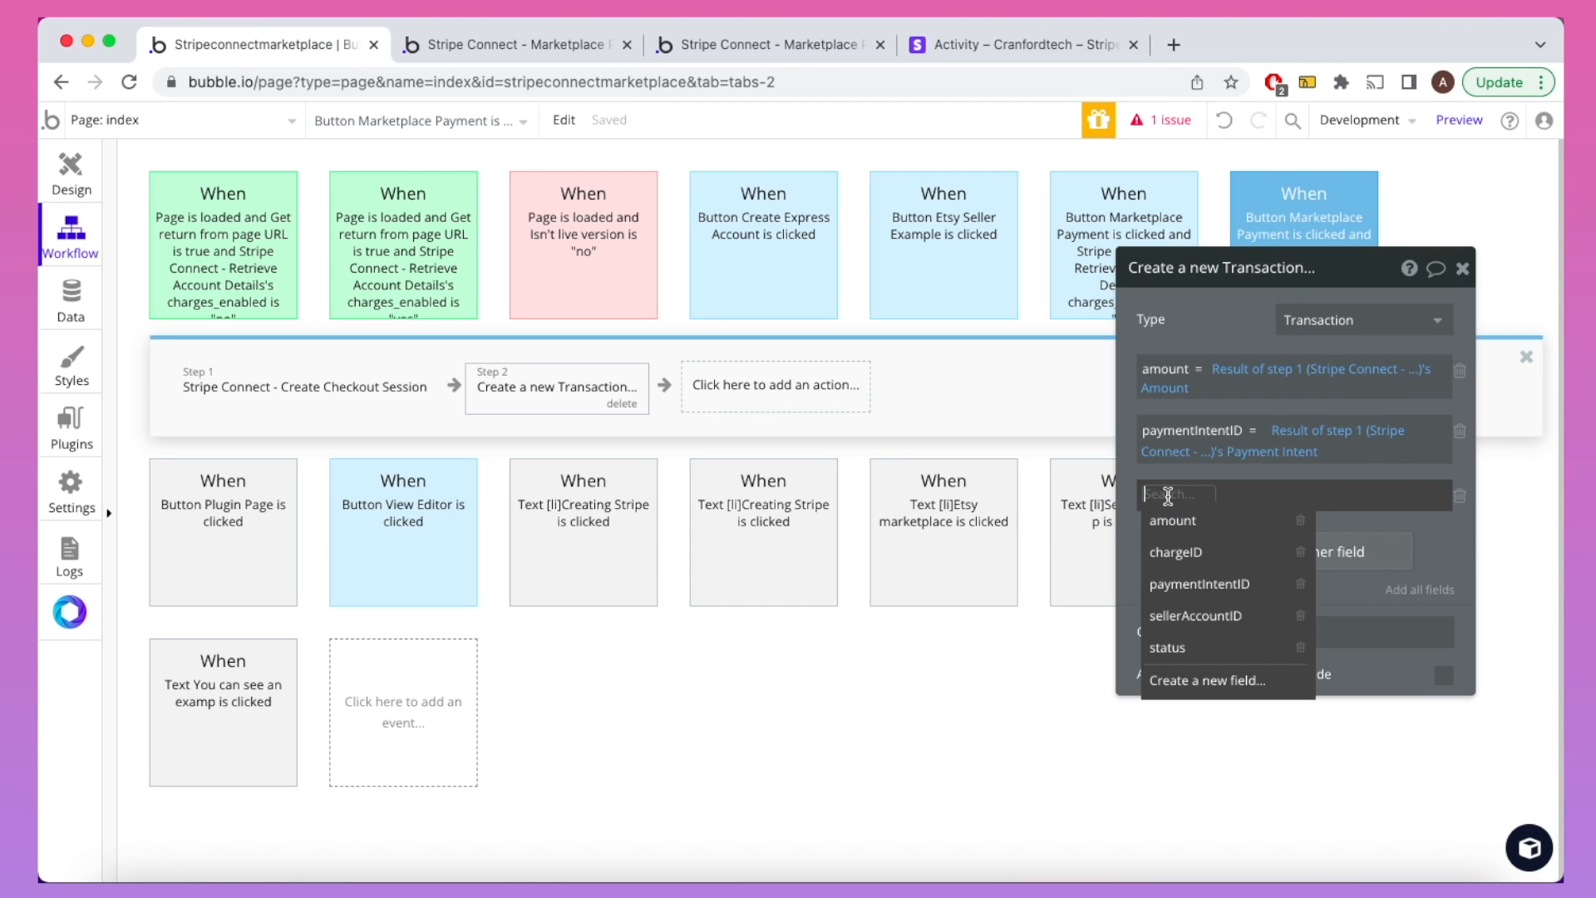
click(1190, 615)
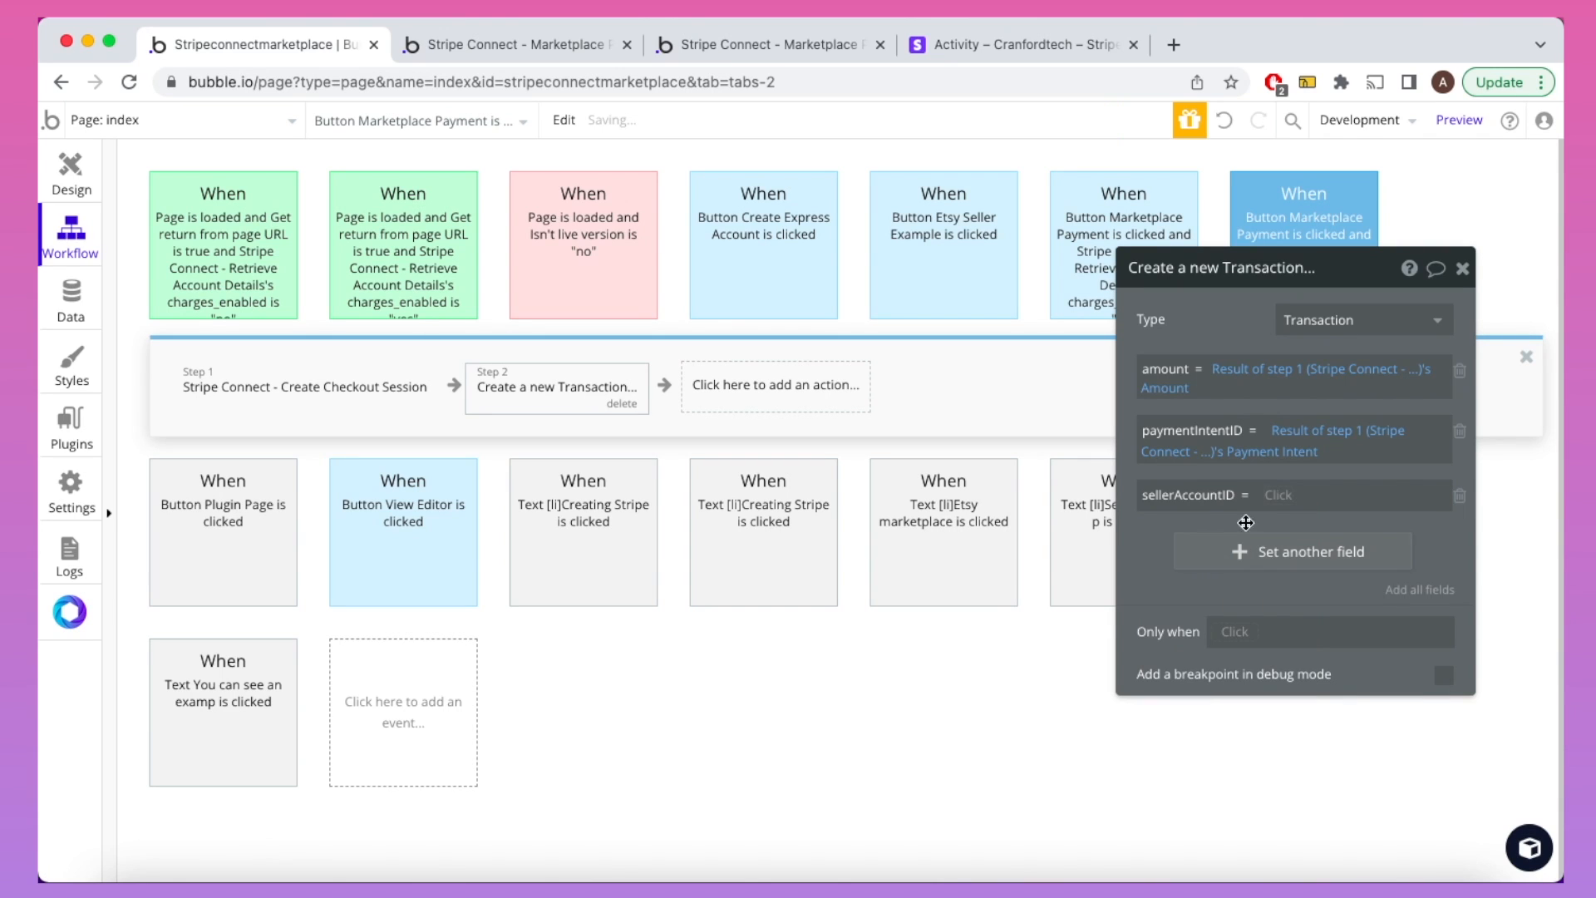
click(1277, 496)
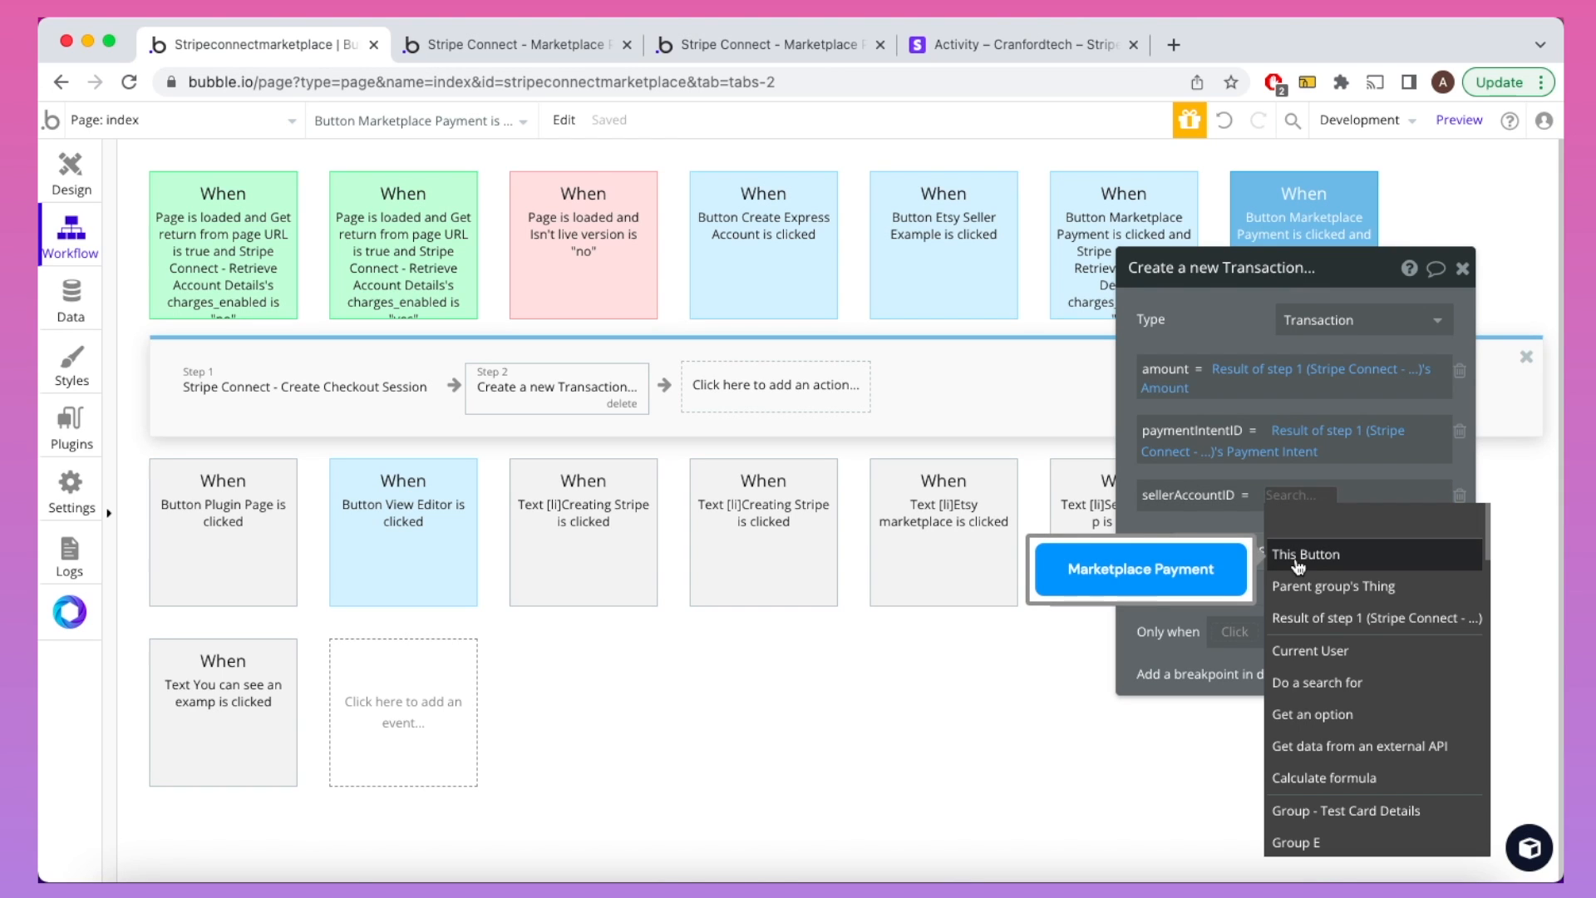
text(cur)
click(1329, 553)
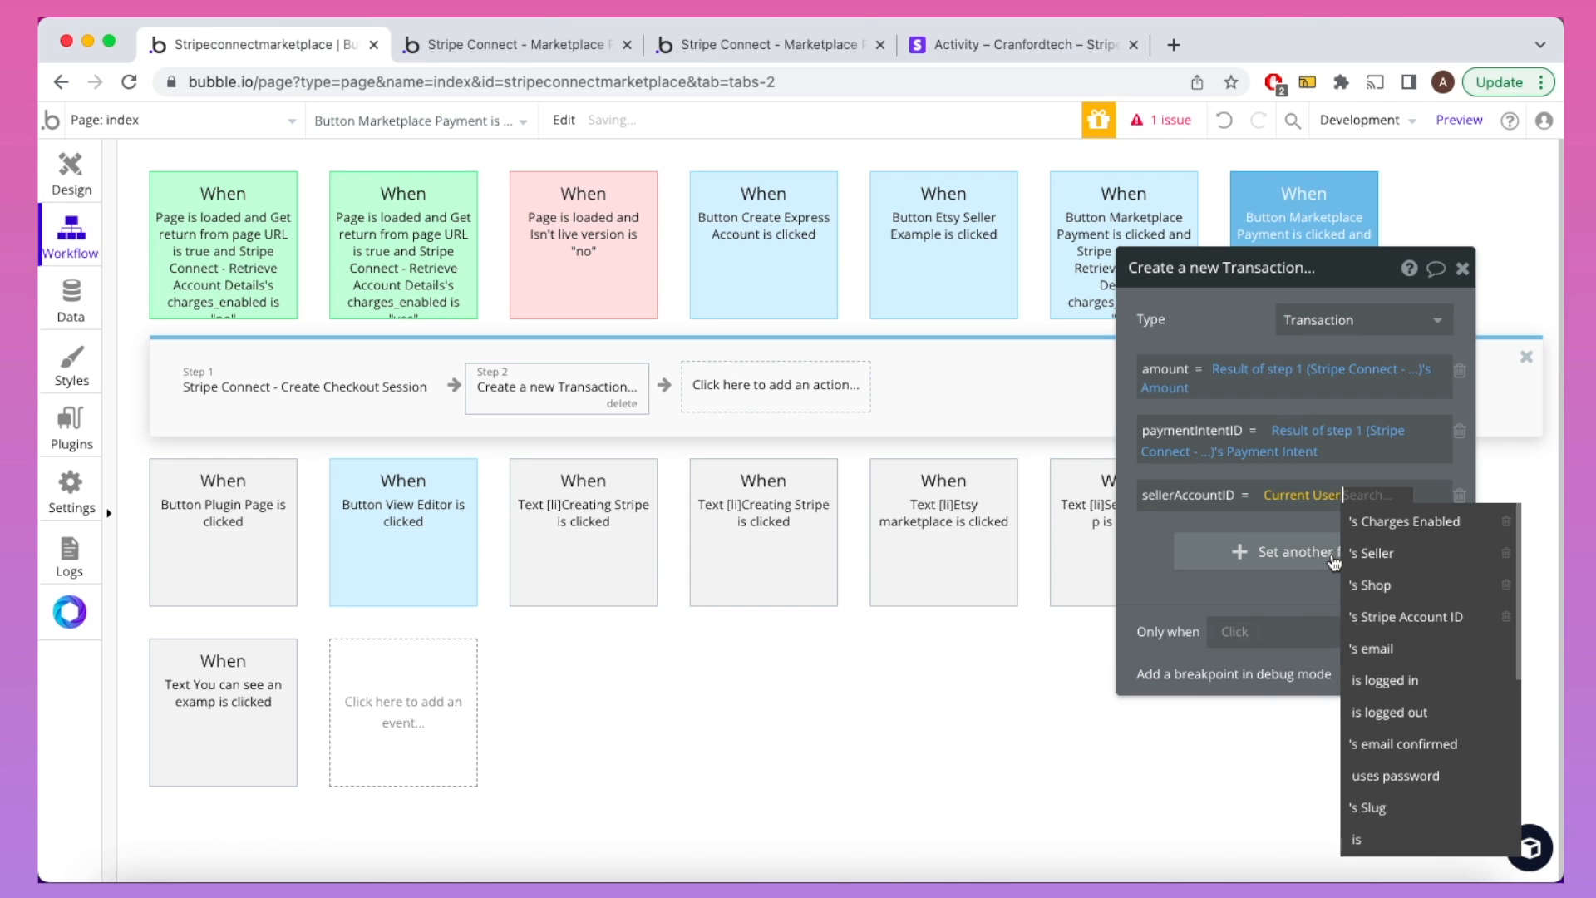
click(1380, 616)
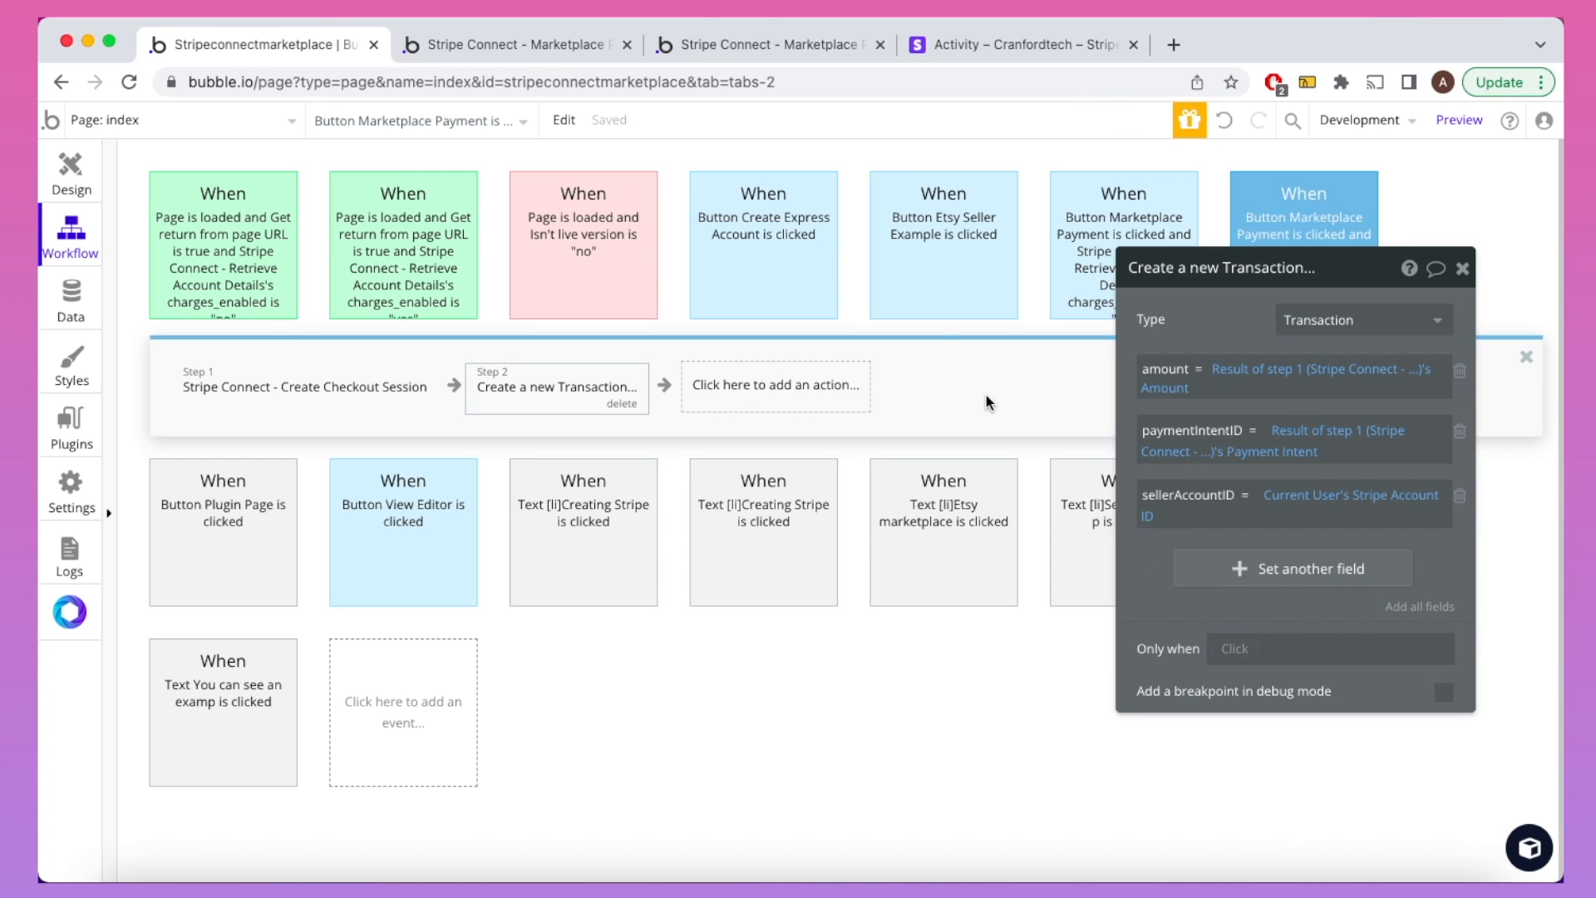
click(752, 57)
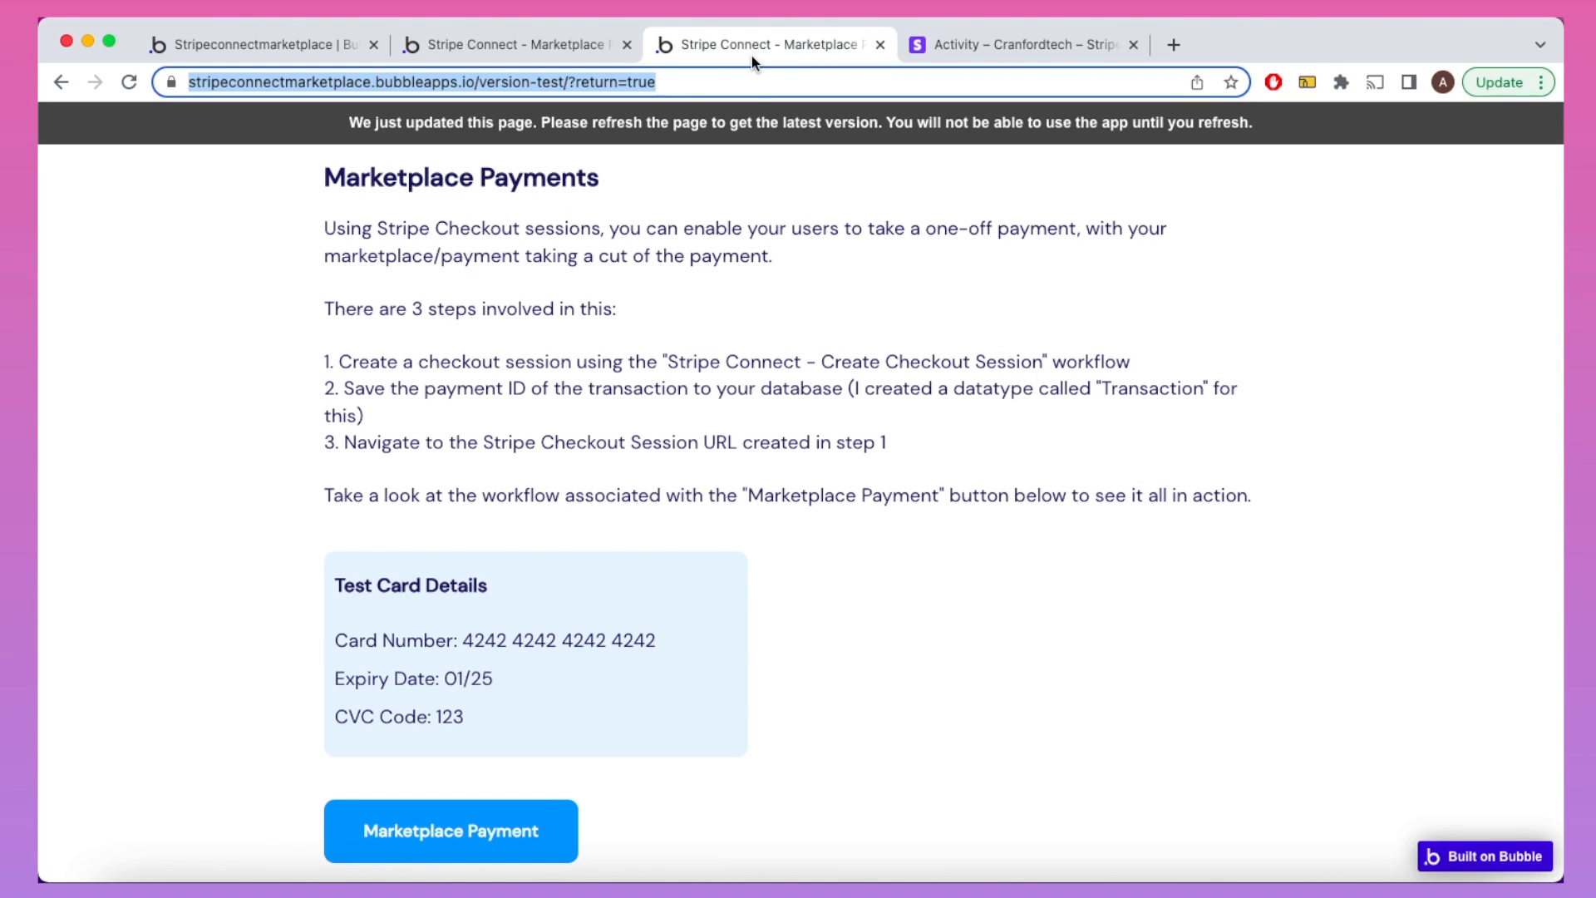
click(261, 38)
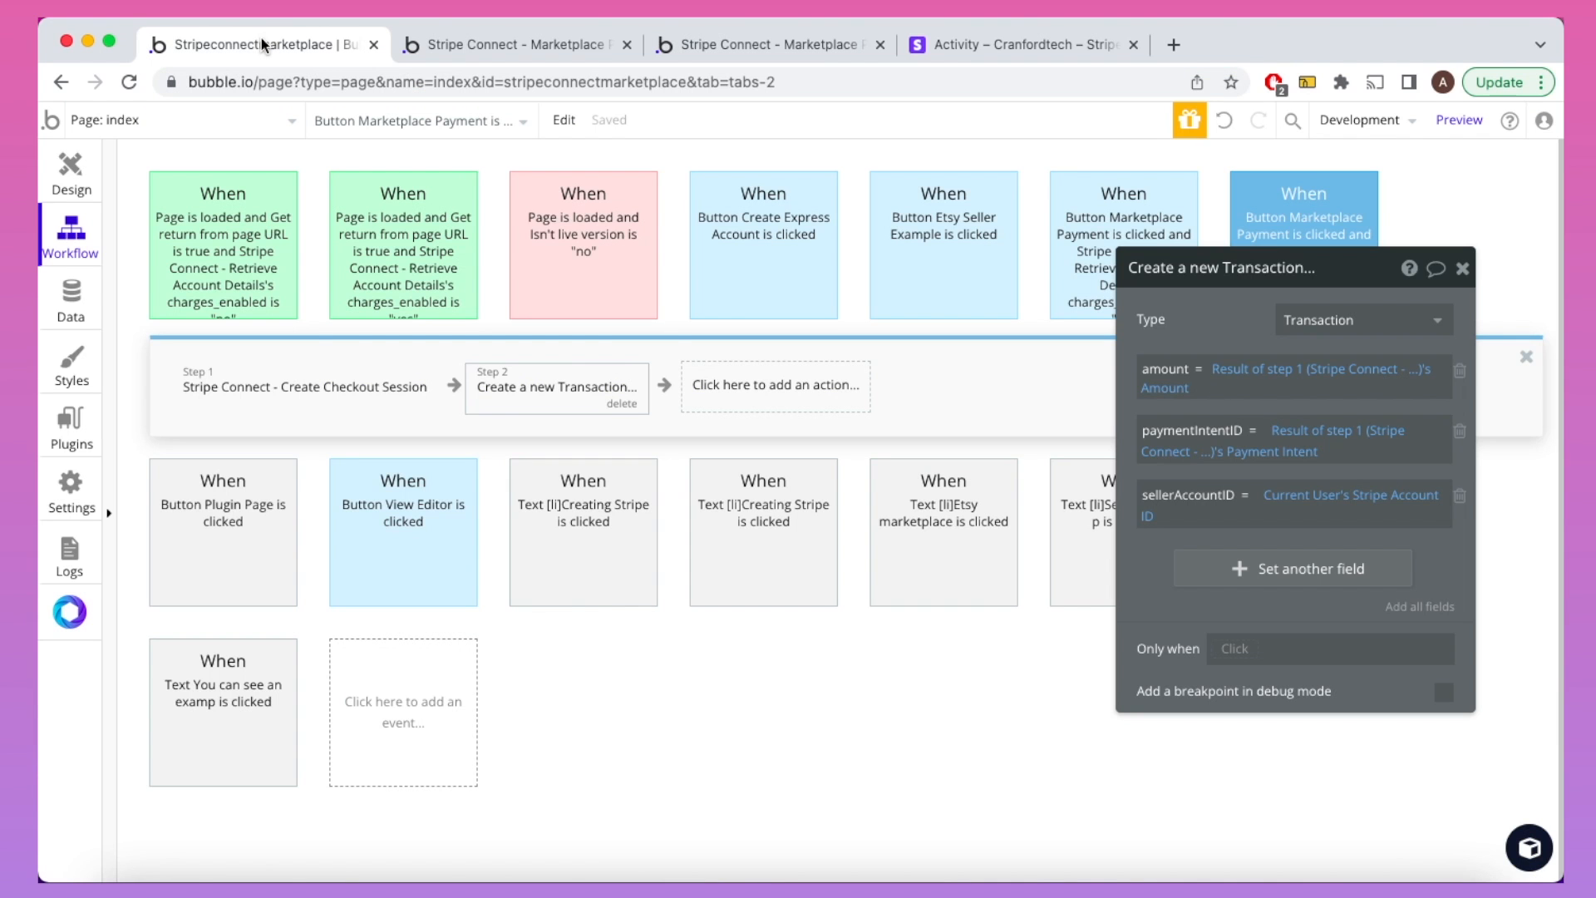
Step: Add an Open an external website step whose destination is step 1's checkout session URL
click(758, 407)
mouse_move(760, 507)
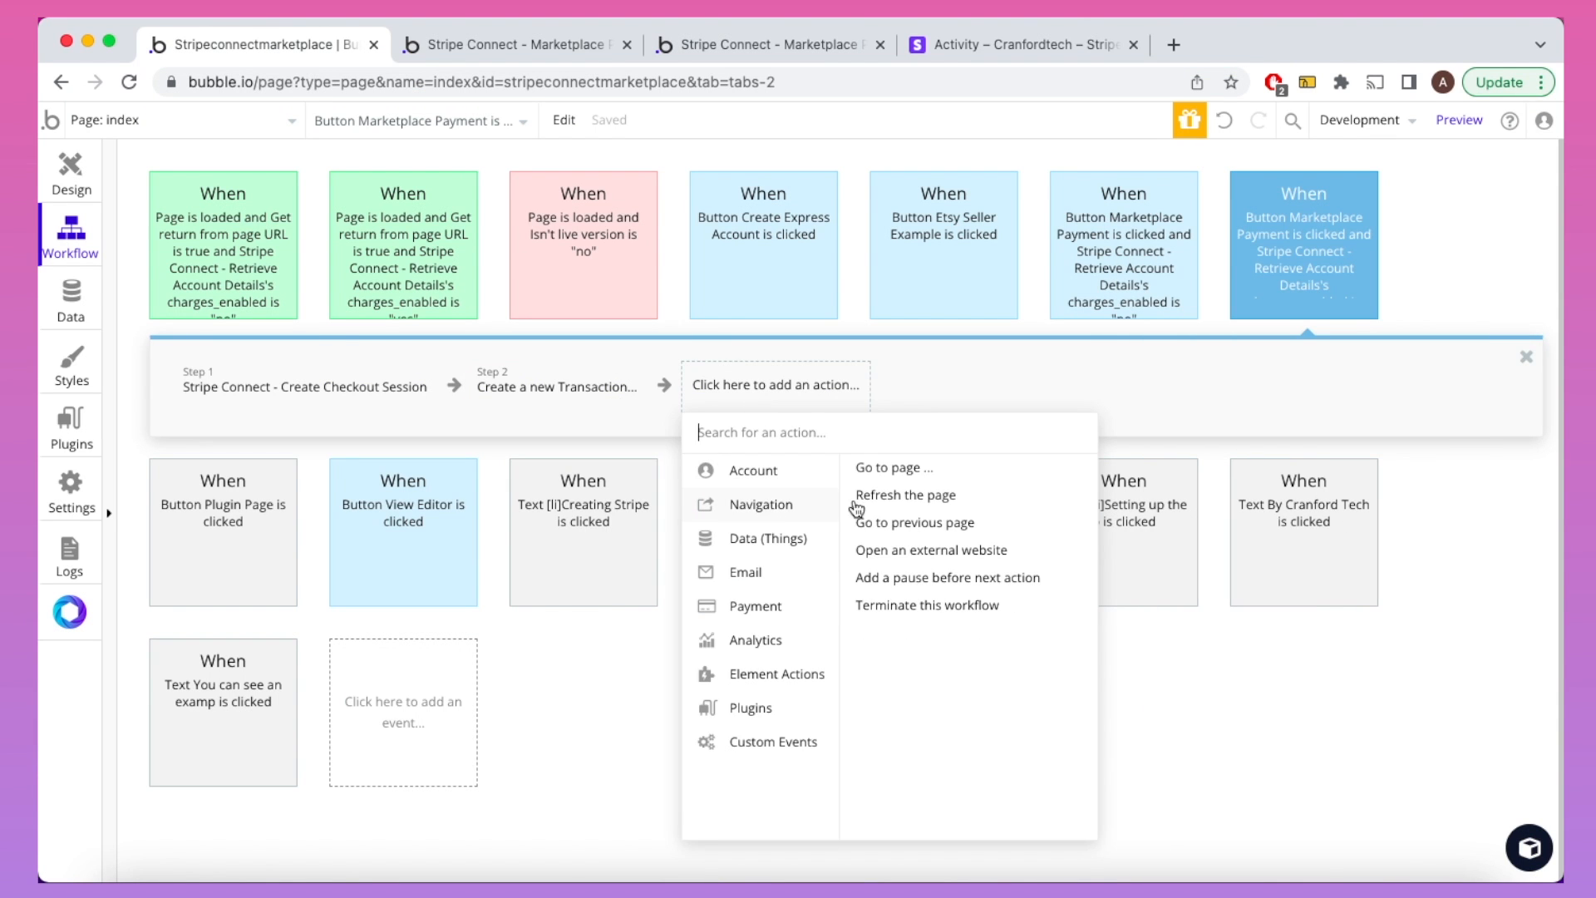
click(921, 551)
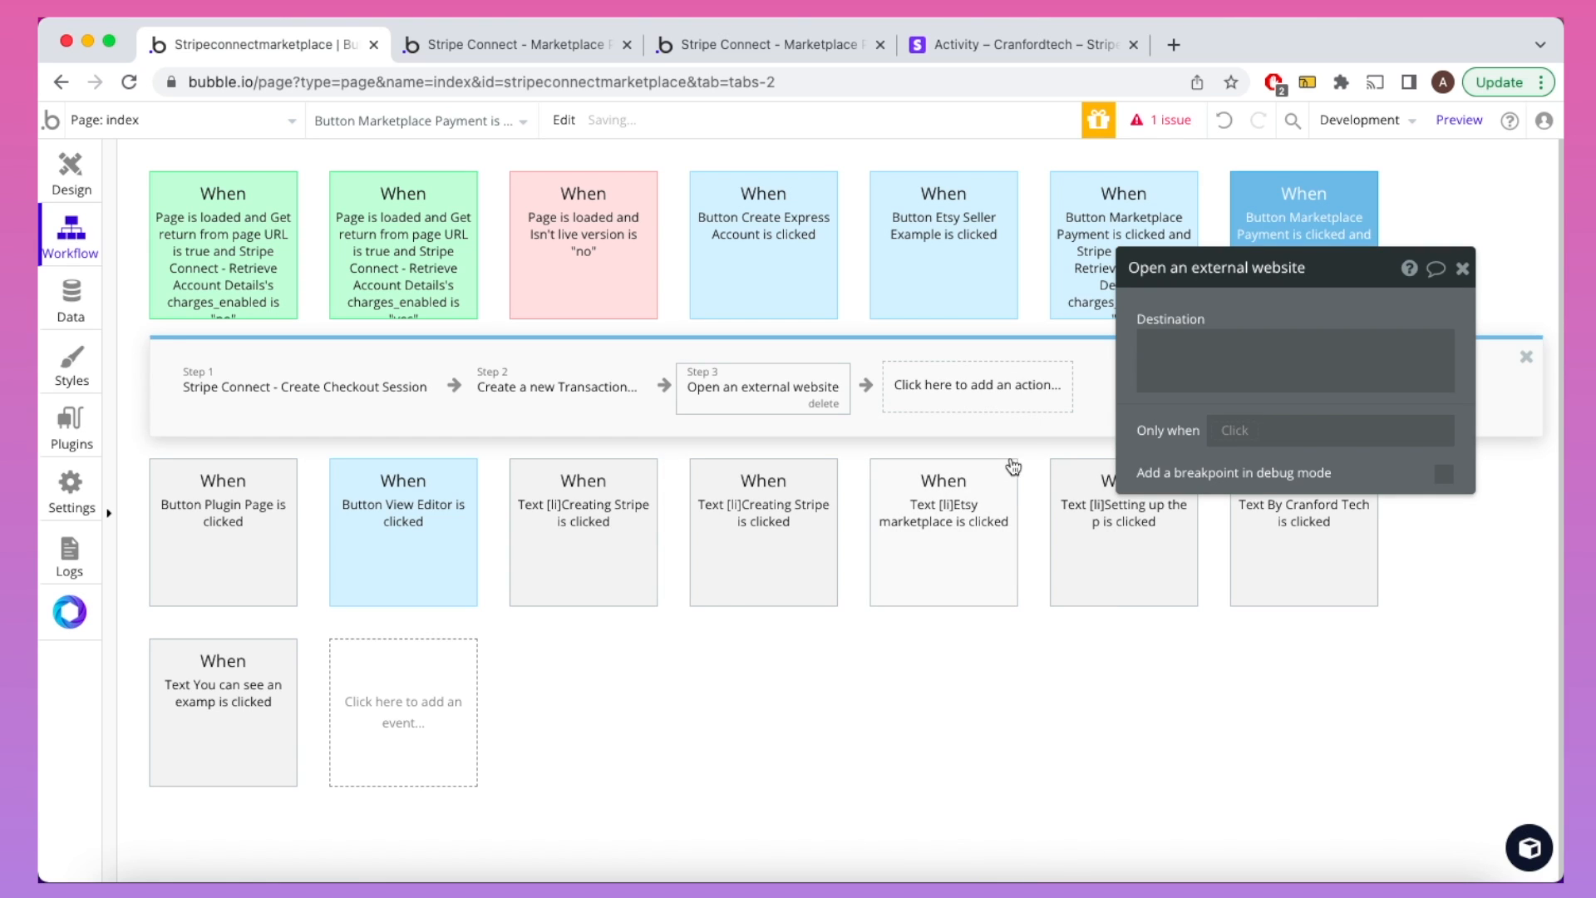
click(1177, 357)
click(1205, 499)
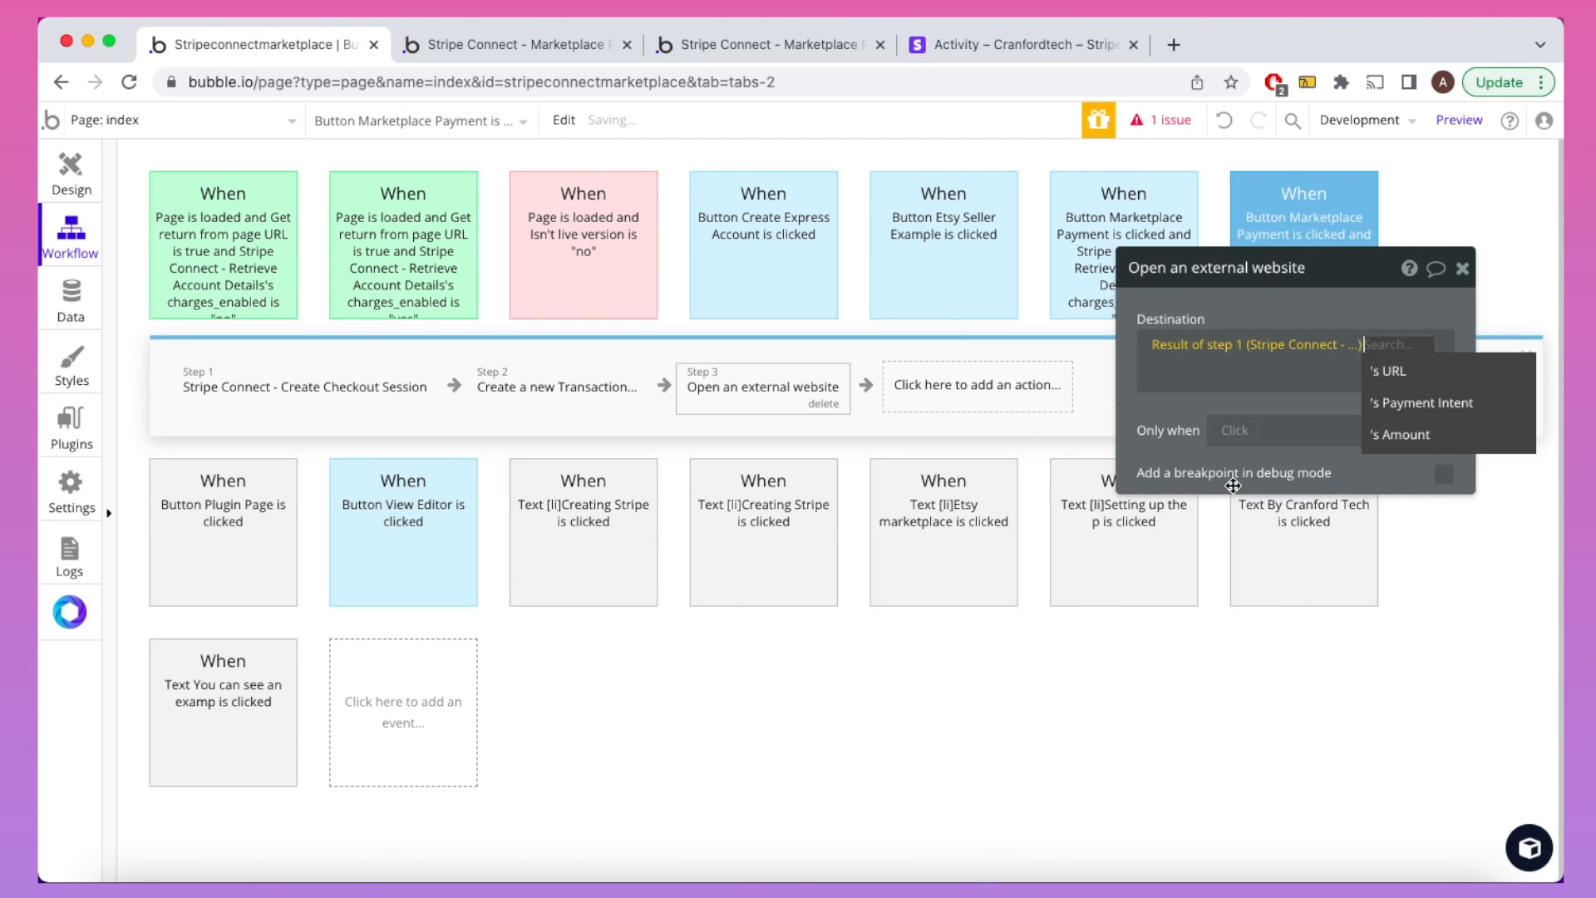
click(1417, 375)
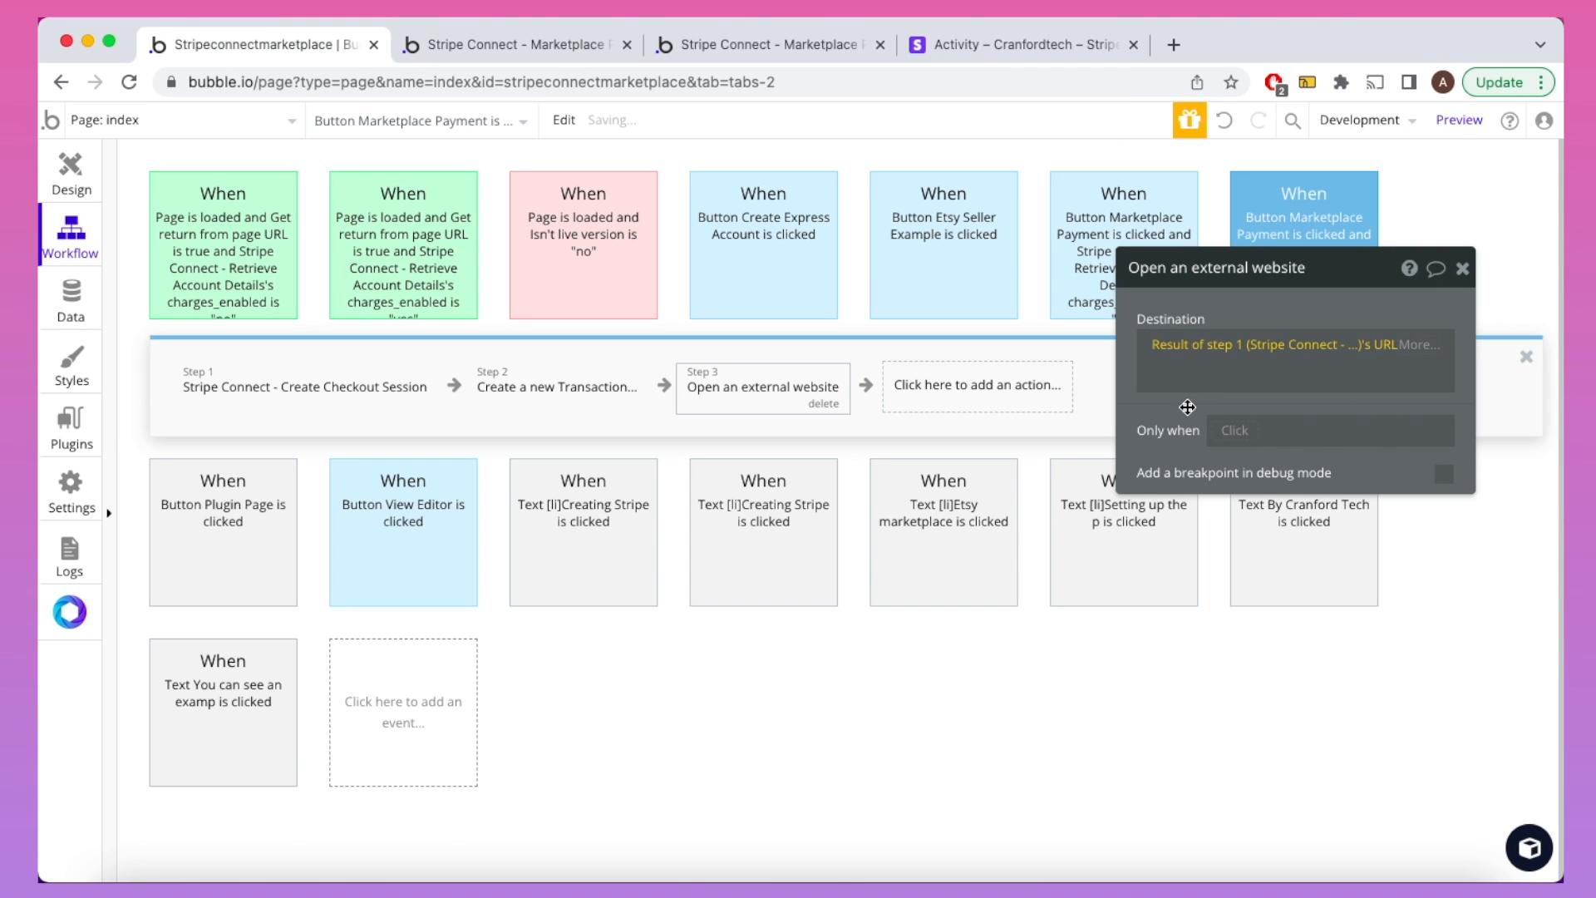
click(1461, 269)
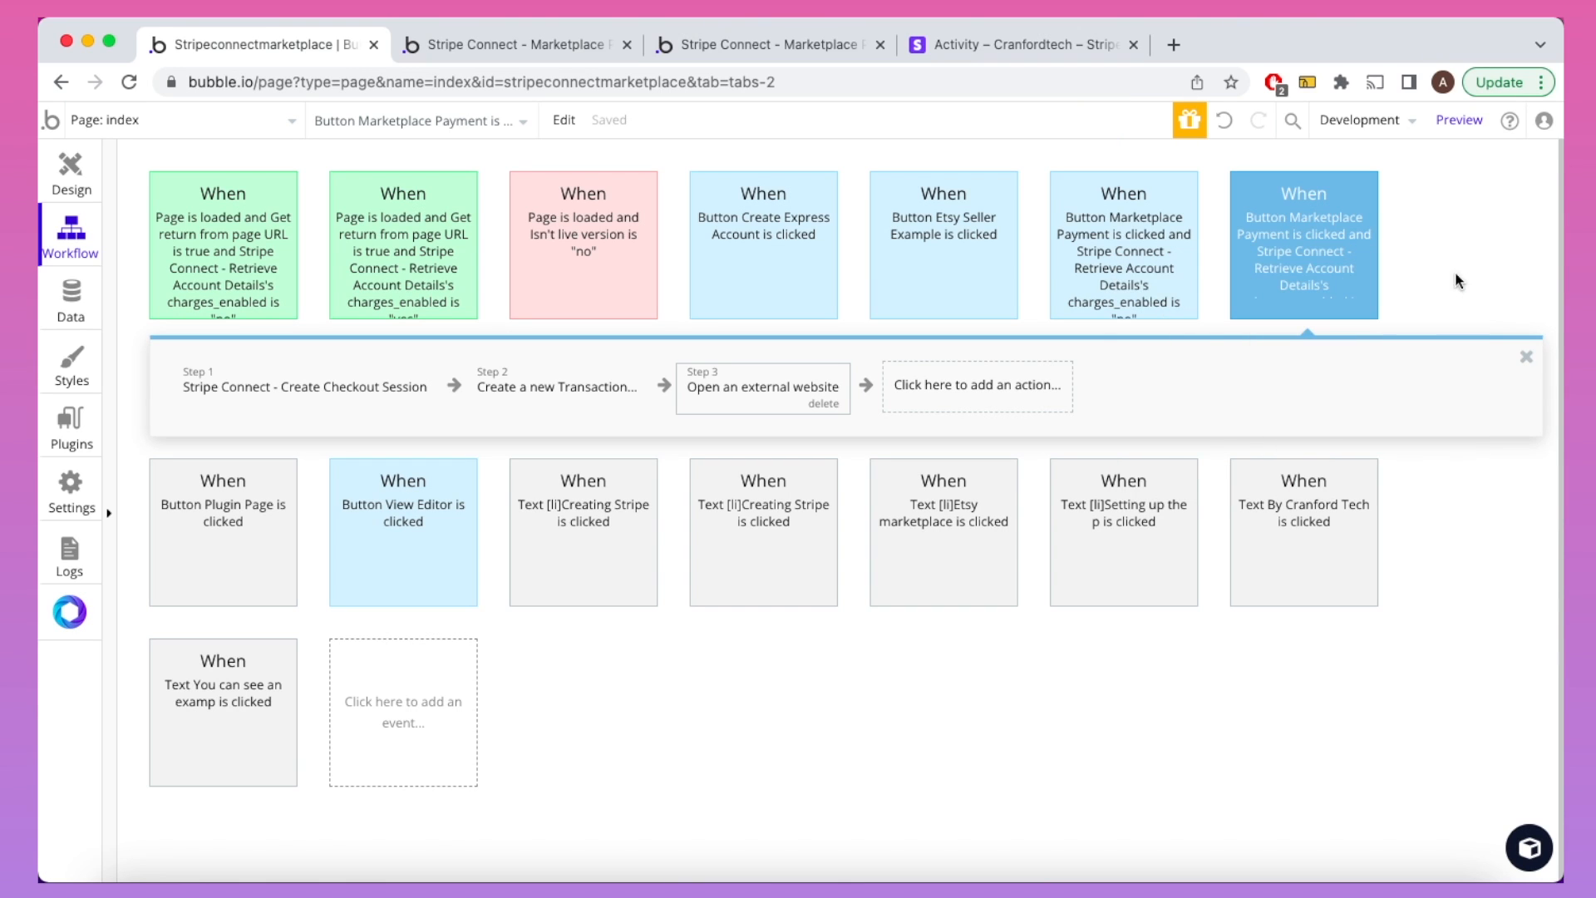
click(813, 50)
Step: Reload the demo page without the ?return=true parameter
key(Return)
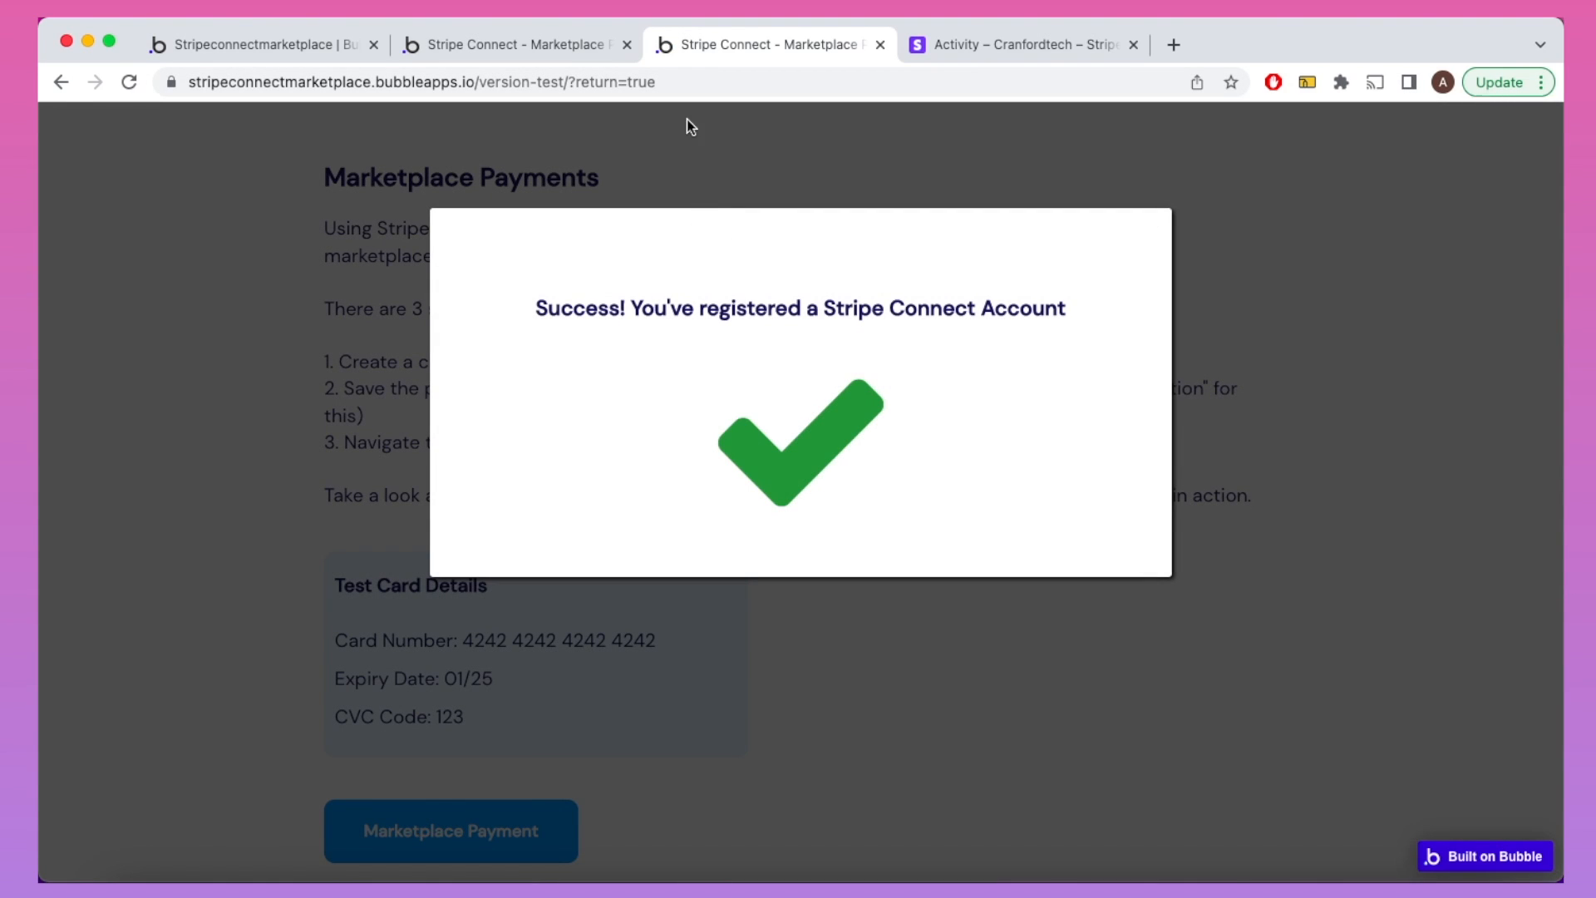
double_click(645, 88)
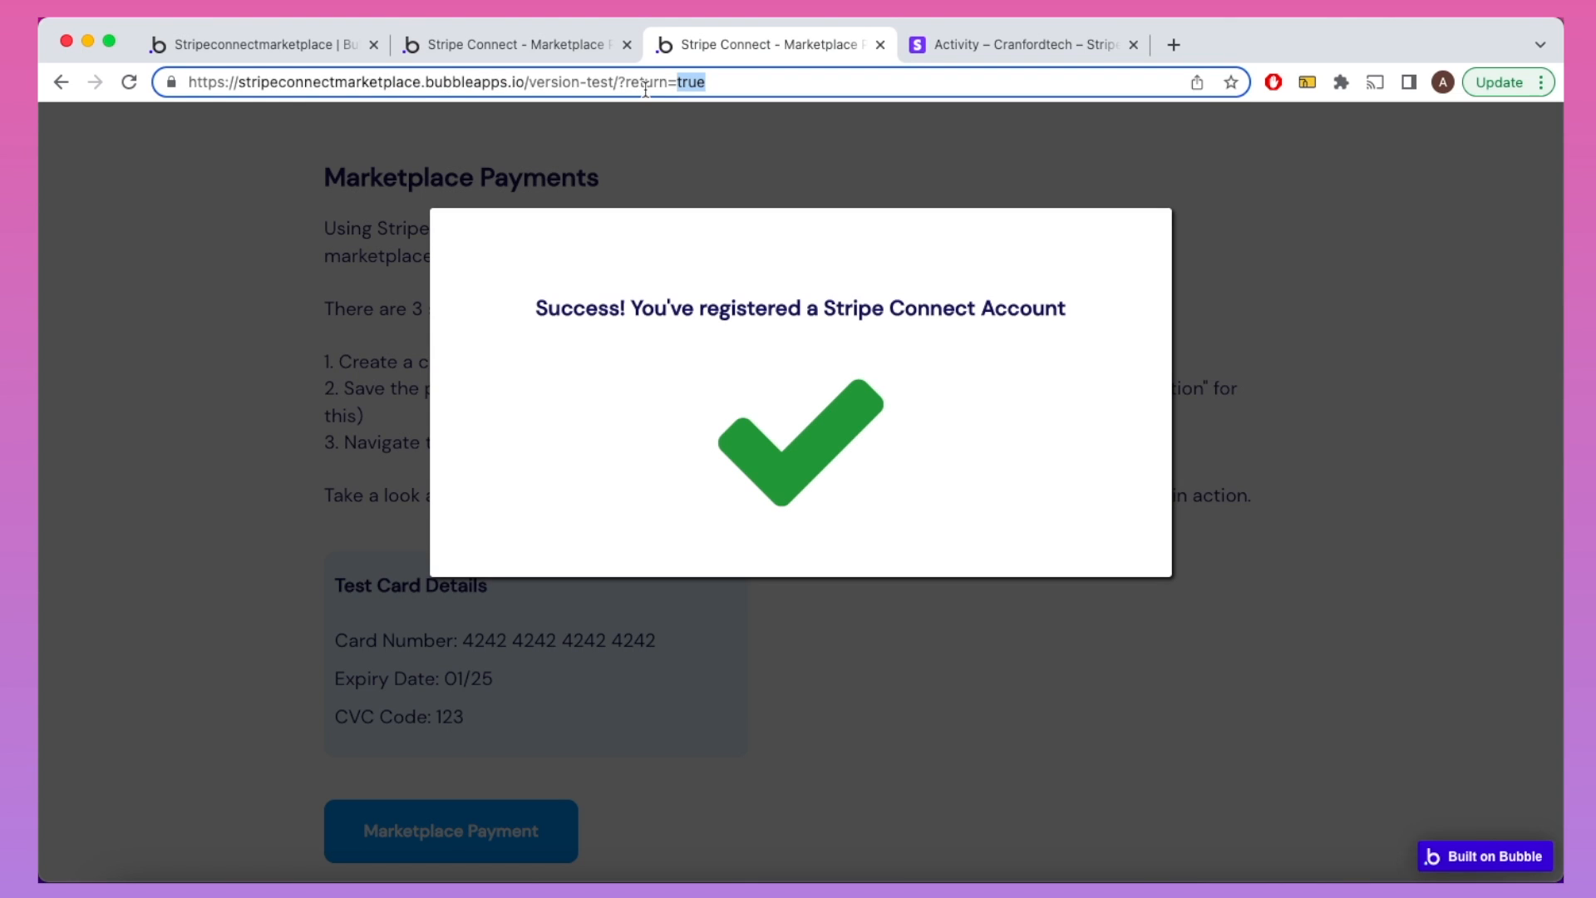
key(BackSpace)
key(BackSpace)
key(BackSpace)
key(BackSpace)
key(BackSpace)
key(BackSpace)
key(BackSpace)
key(BackSpace)
key(BackSpace)
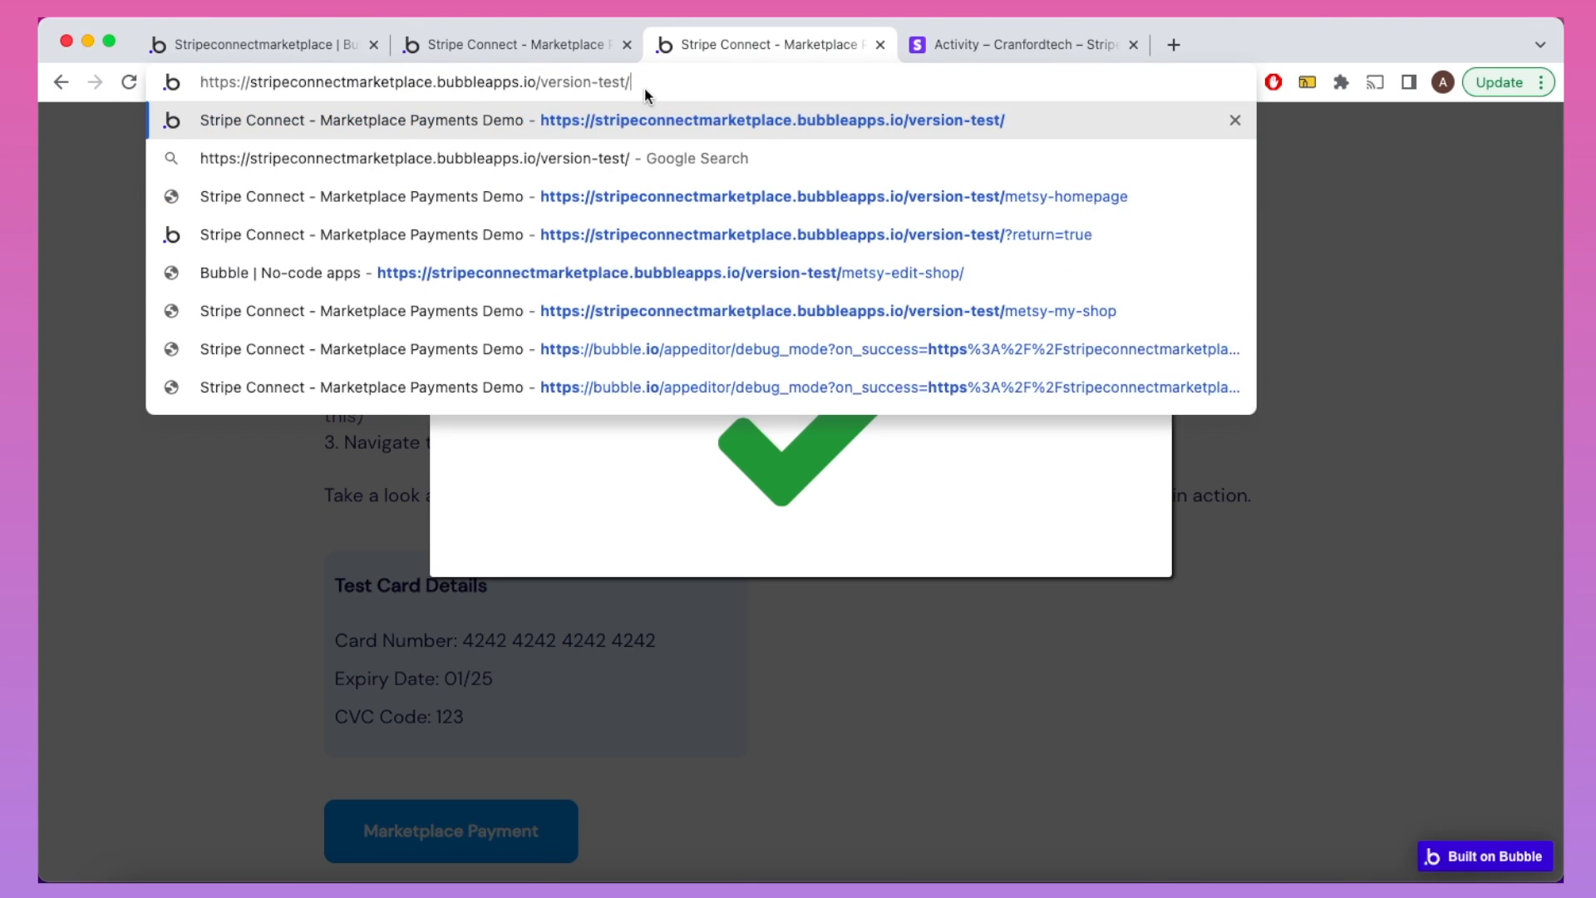
key(Return)
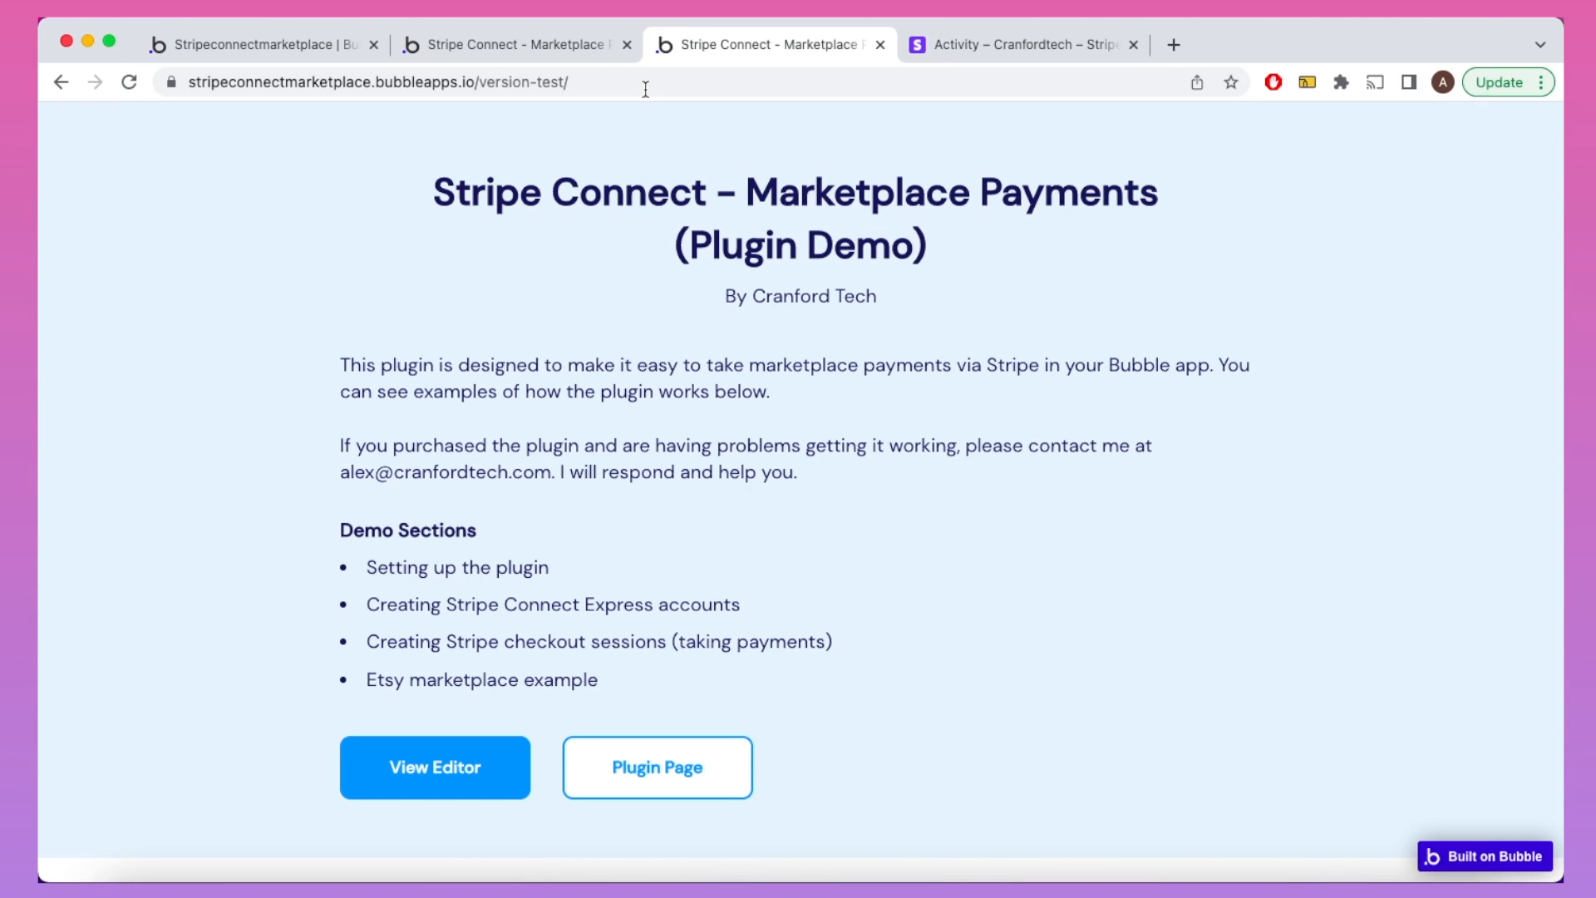
Step: Copy the test card number from the checkout sessions section and start Marketplace Payment
click(646, 643)
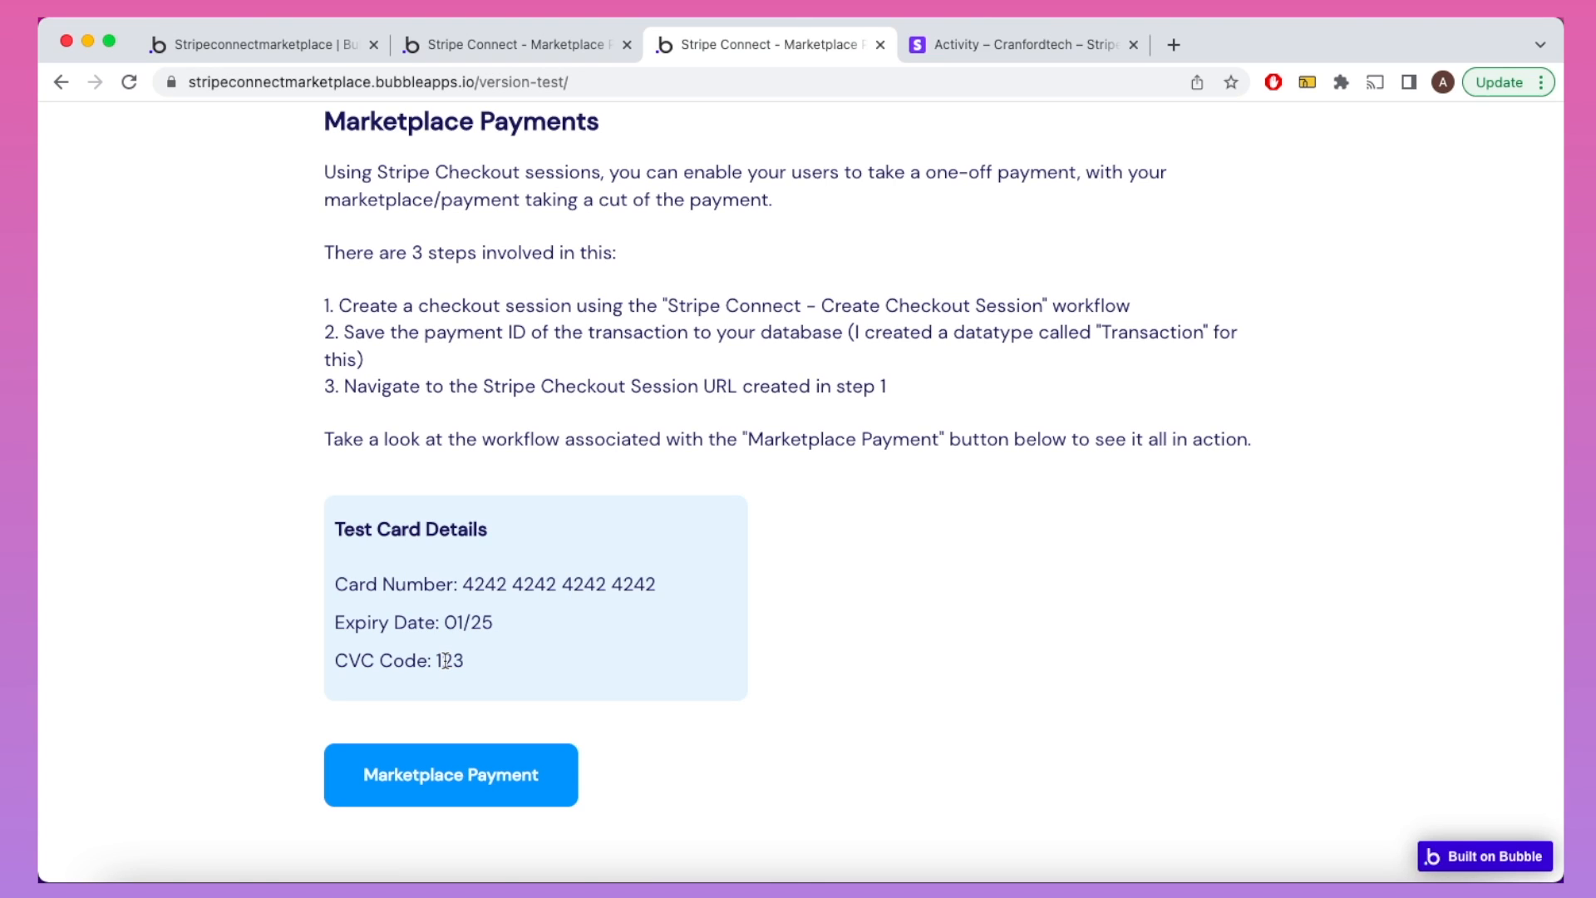
drag(465, 580, 662, 579)
click(666, 585)
click(490, 775)
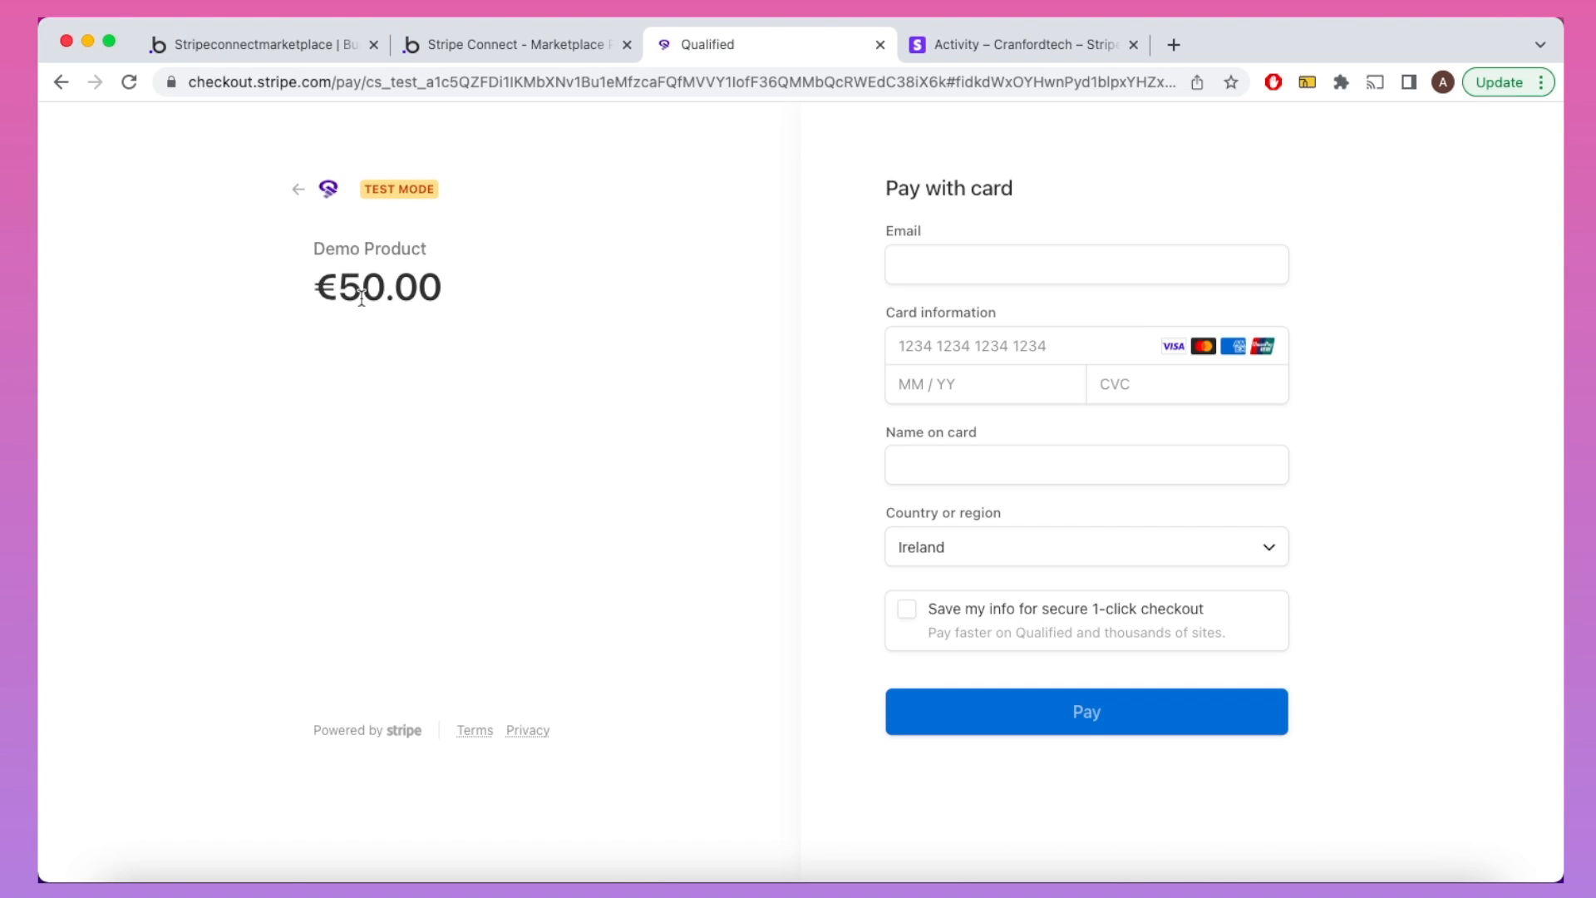
Step: Pay €50.00 with the buyer's e-mail, Stripe test card details and cardholder name, declining Google Pay
click(923, 261)
key(super+v)
key(Tab)
text(4242 )
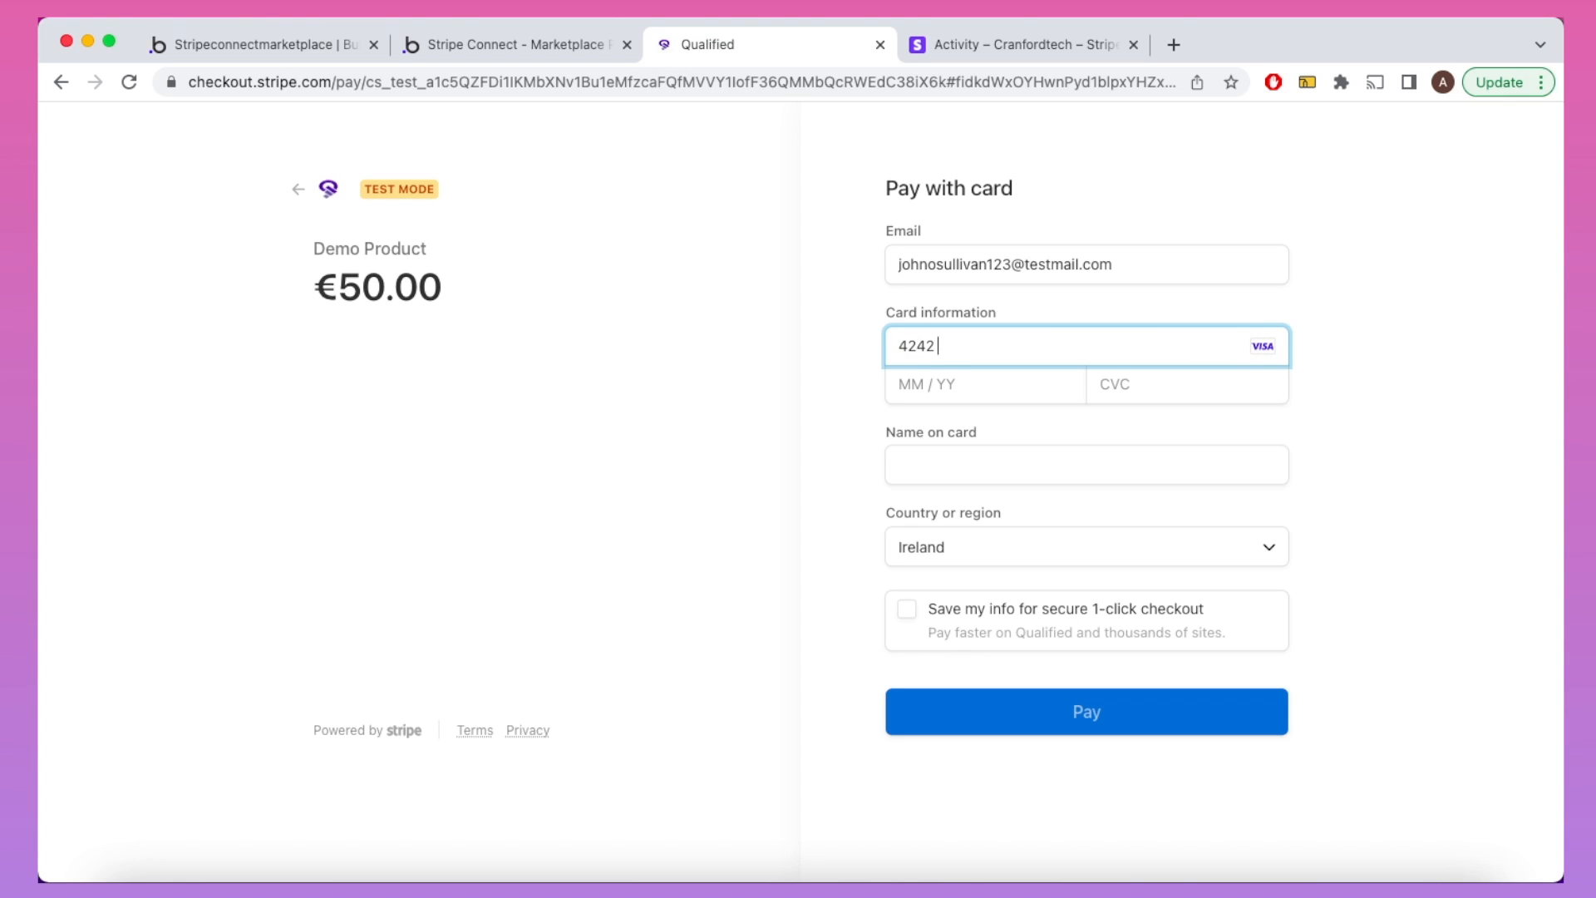
text(4242 4242 4242 )
text(01 / 25 )
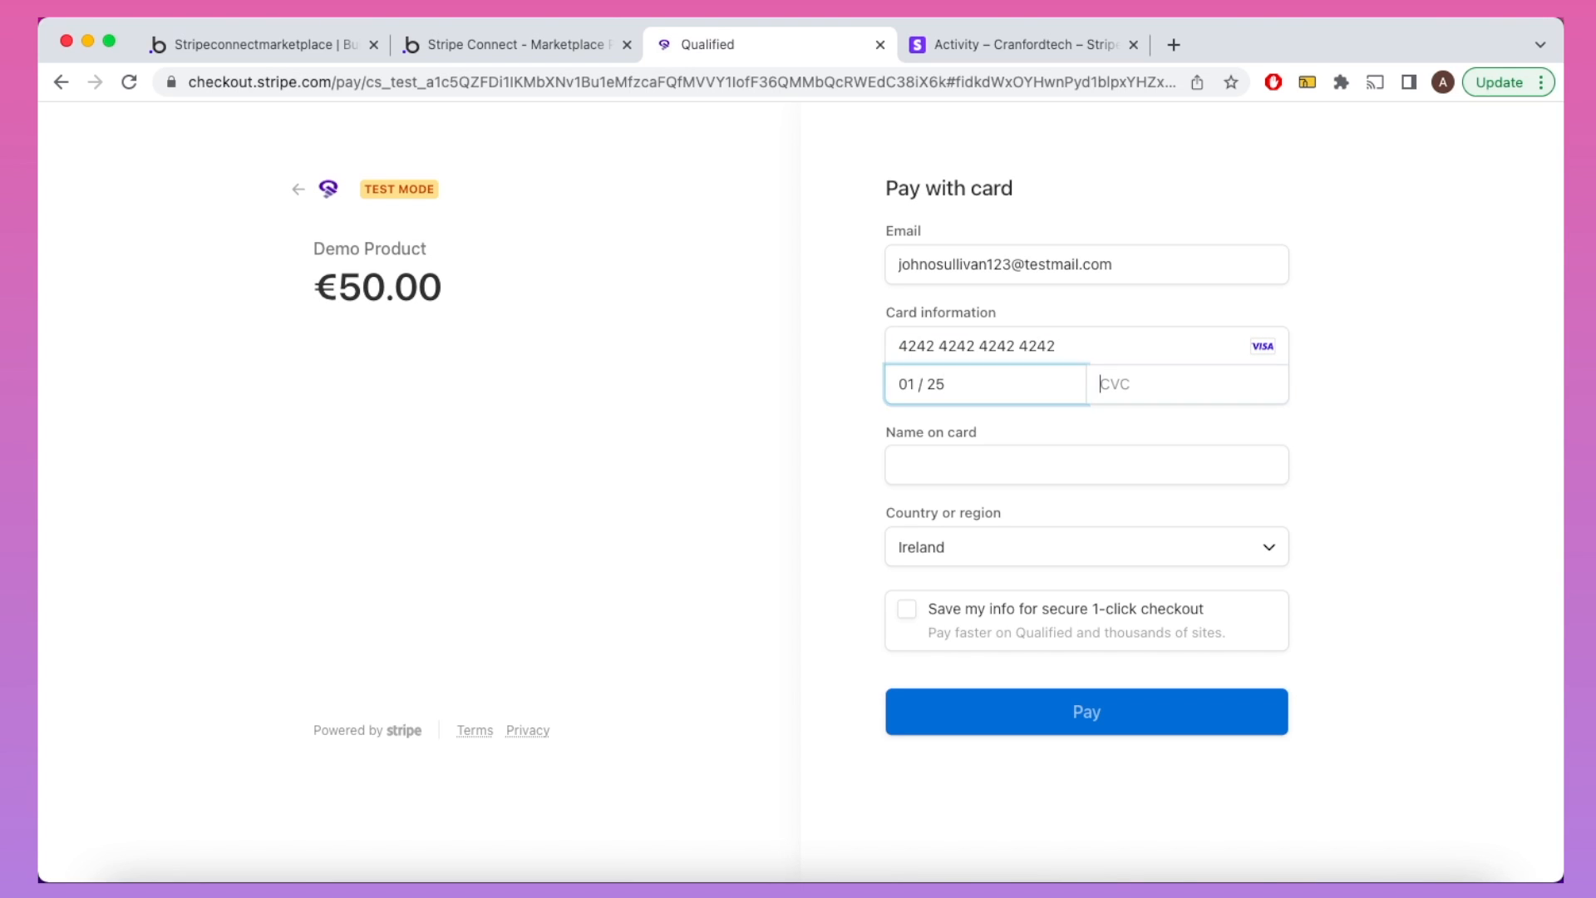
text(123)
key(Tab)
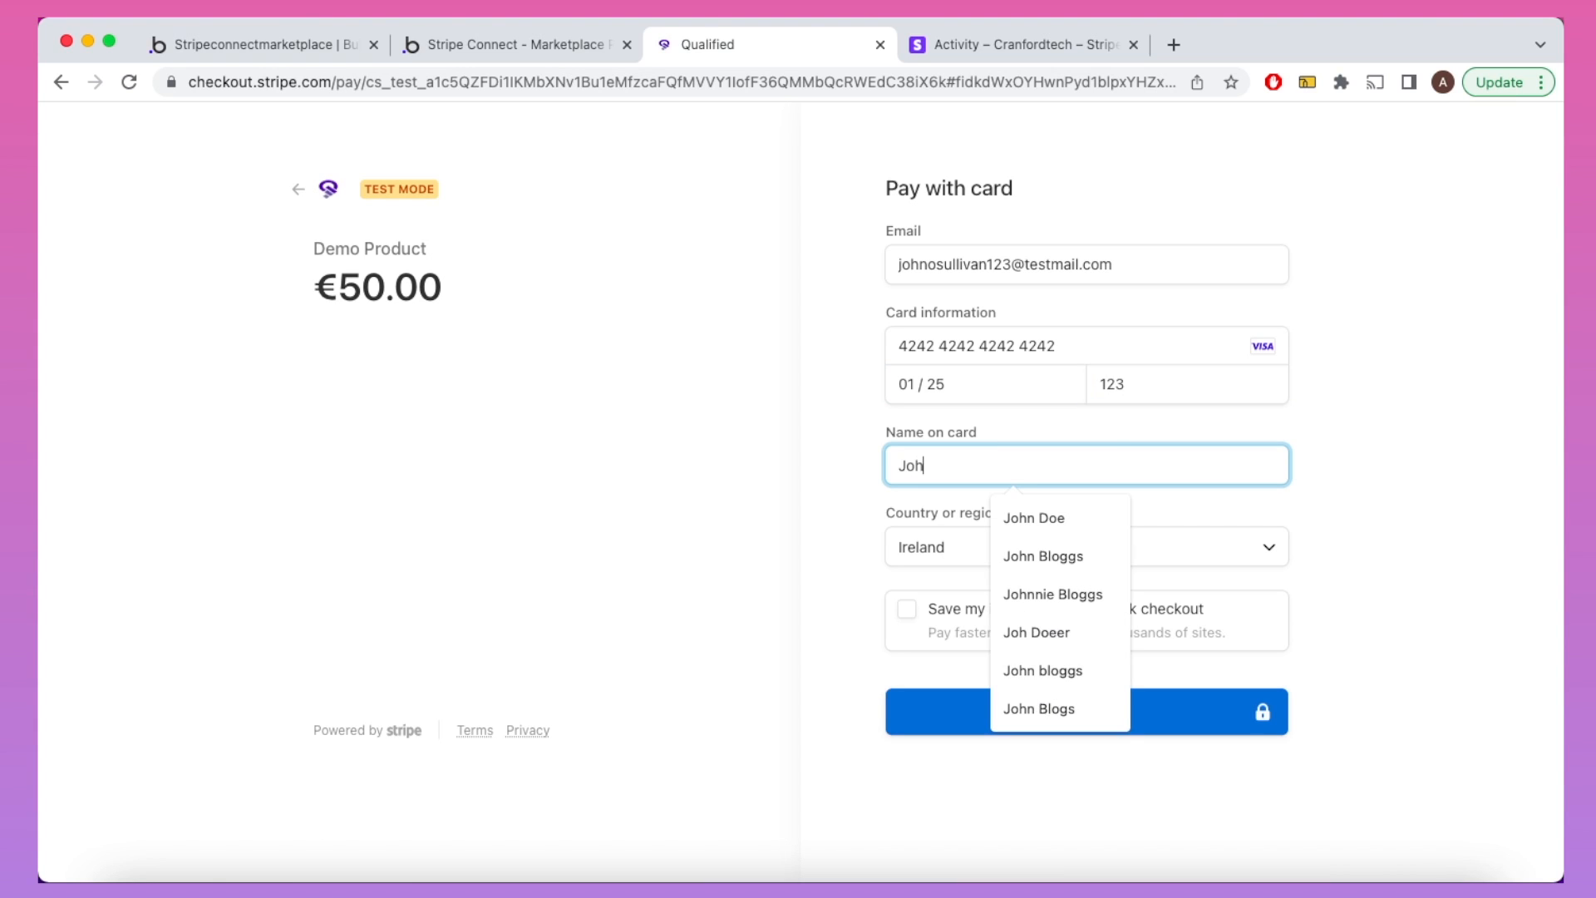
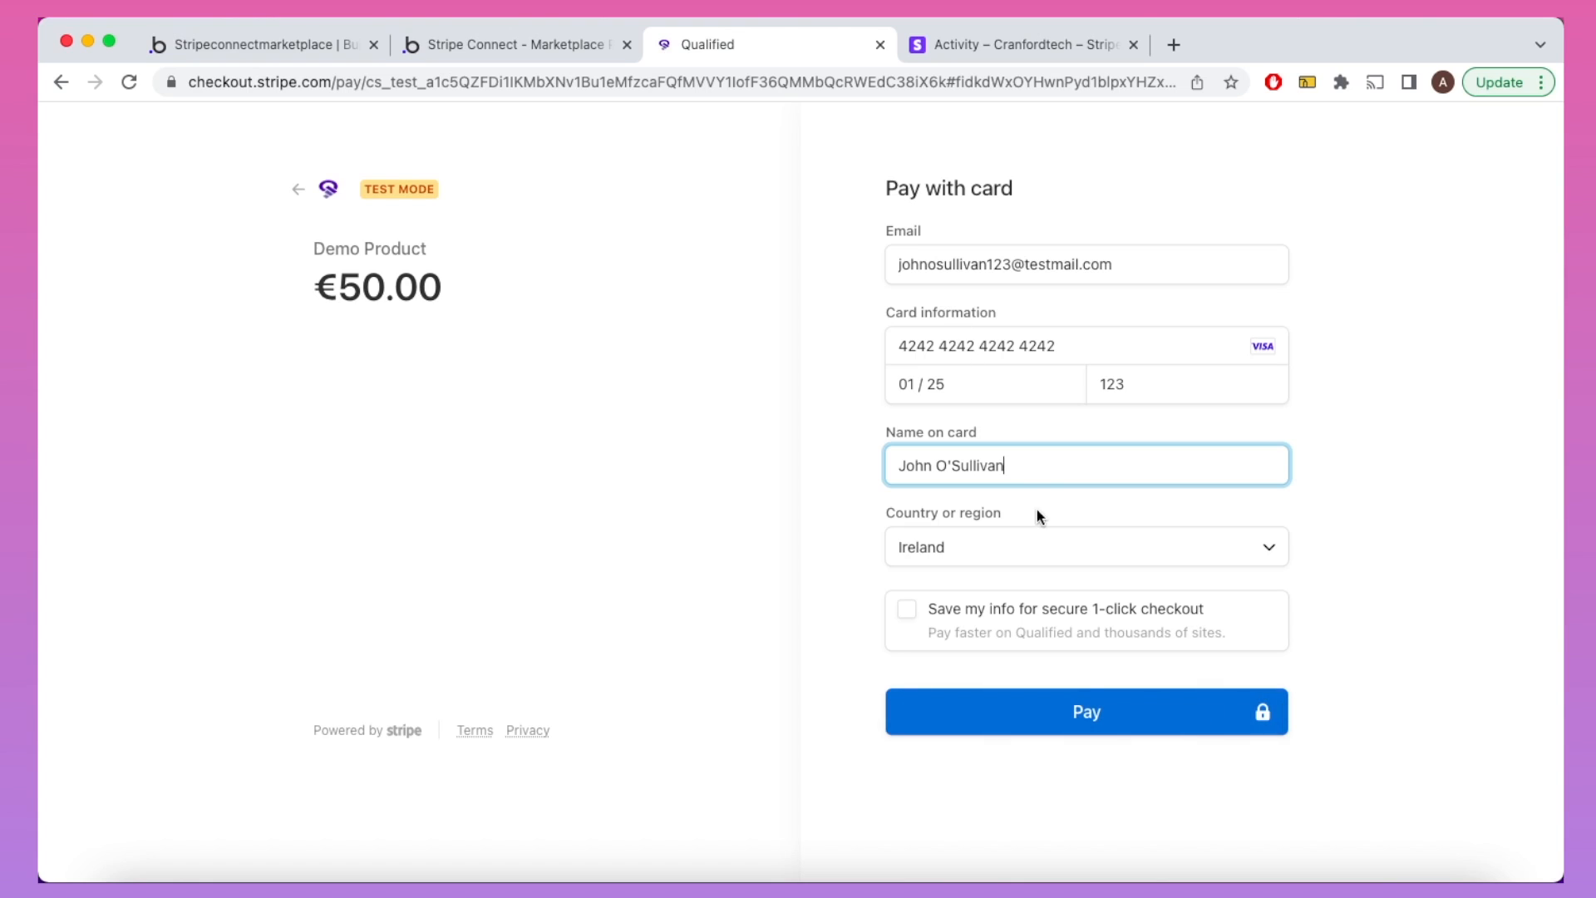
click(1079, 709)
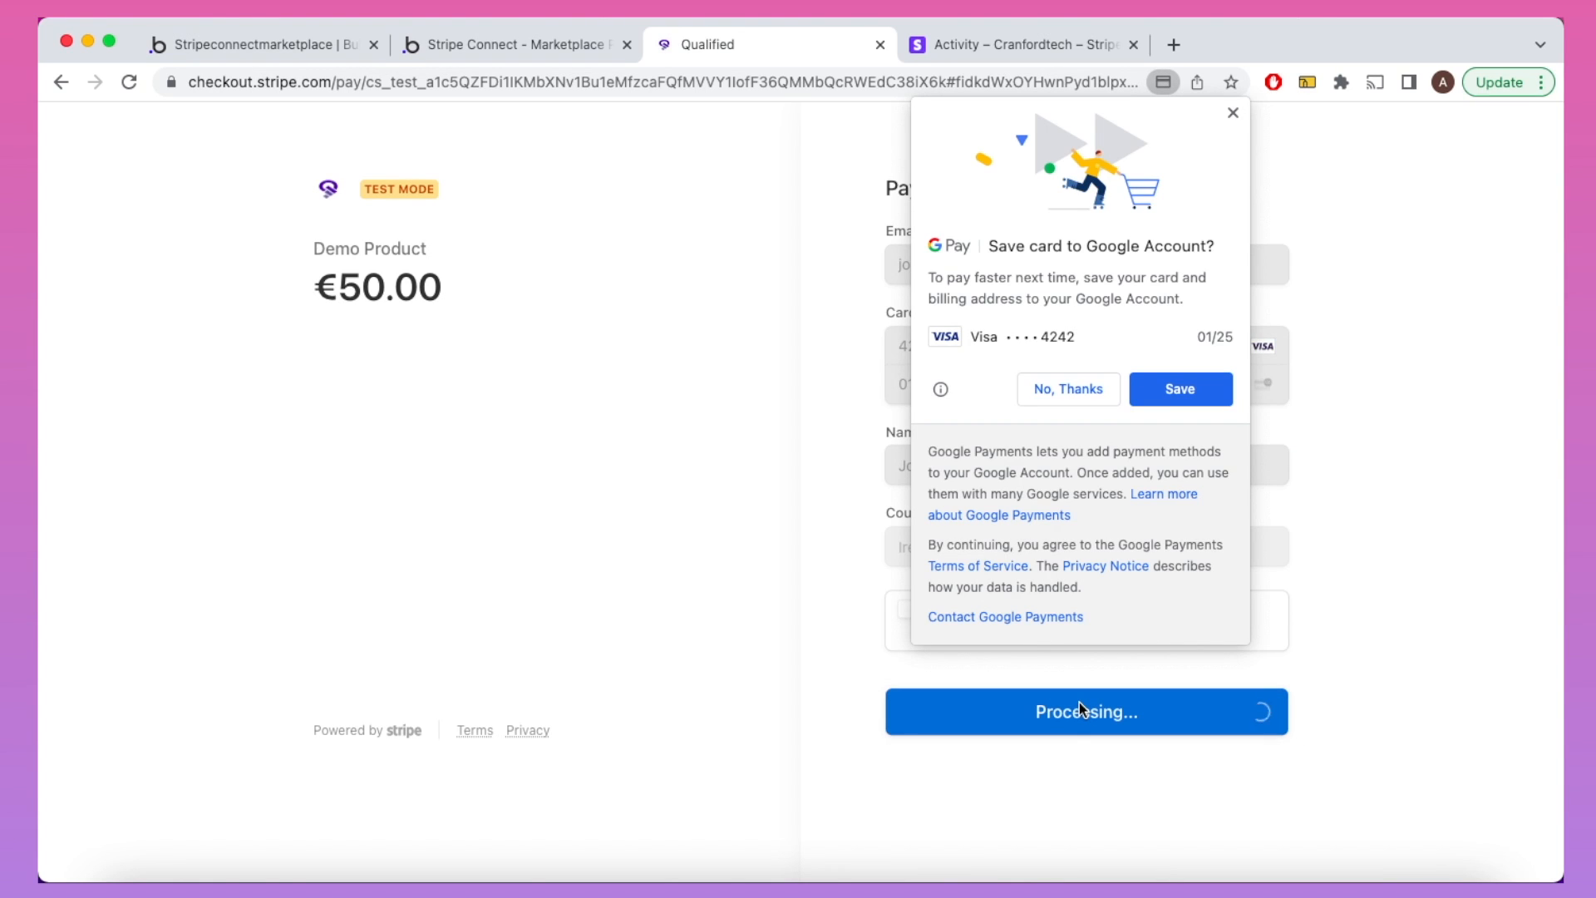
click(1069, 388)
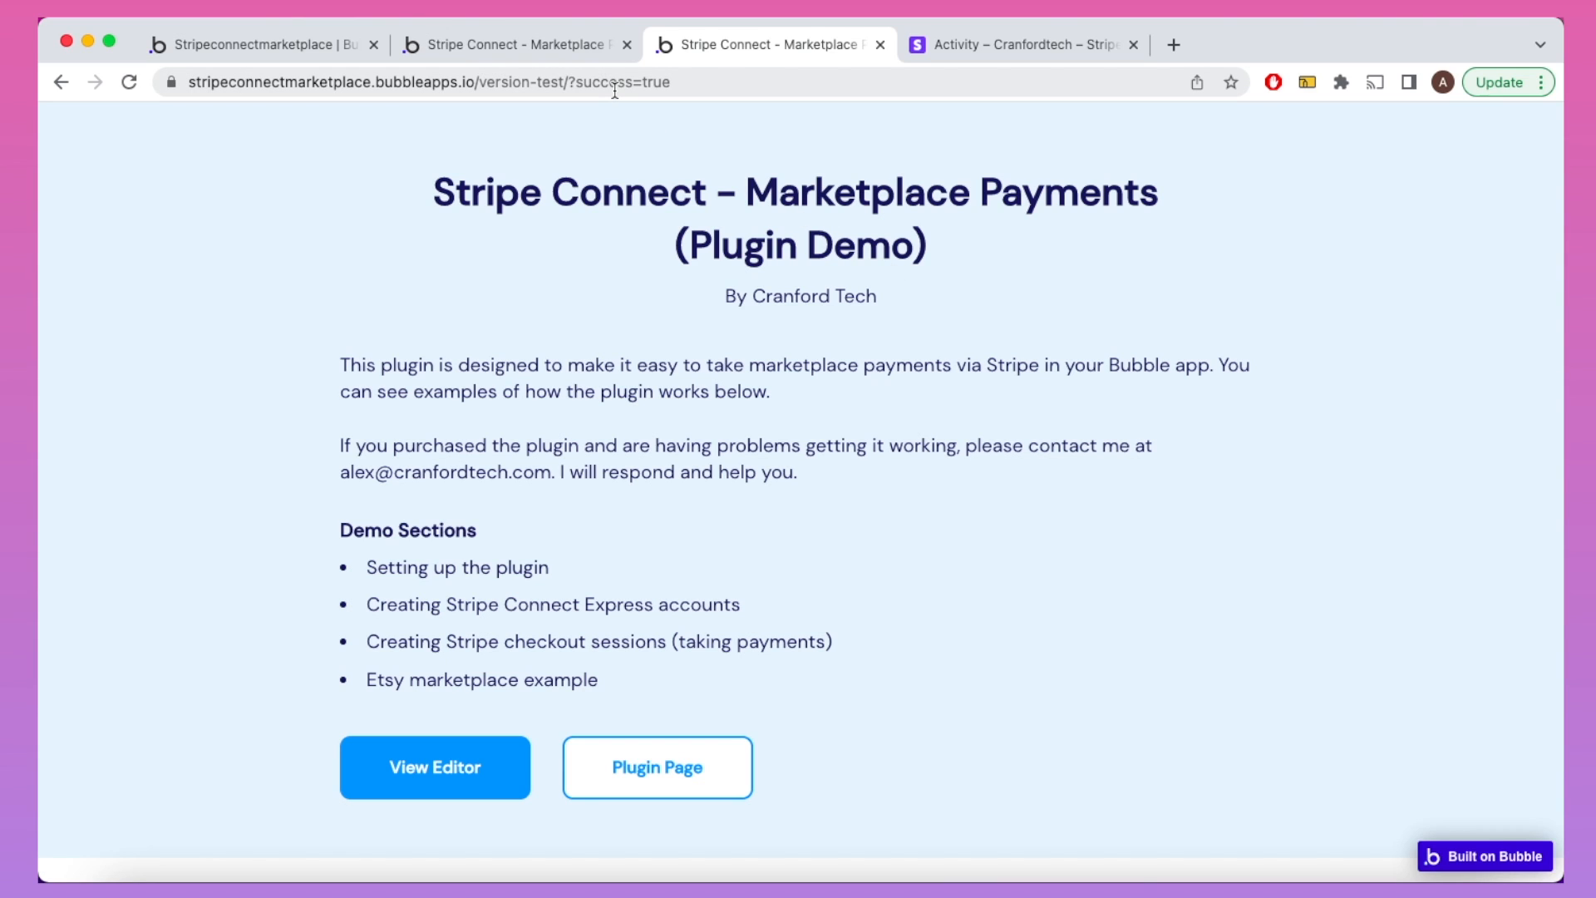
Step: Review the connected account's €50.00 payment, €10.00 collected fee and the EUR balance in Stripe Dashboard
click(1008, 48)
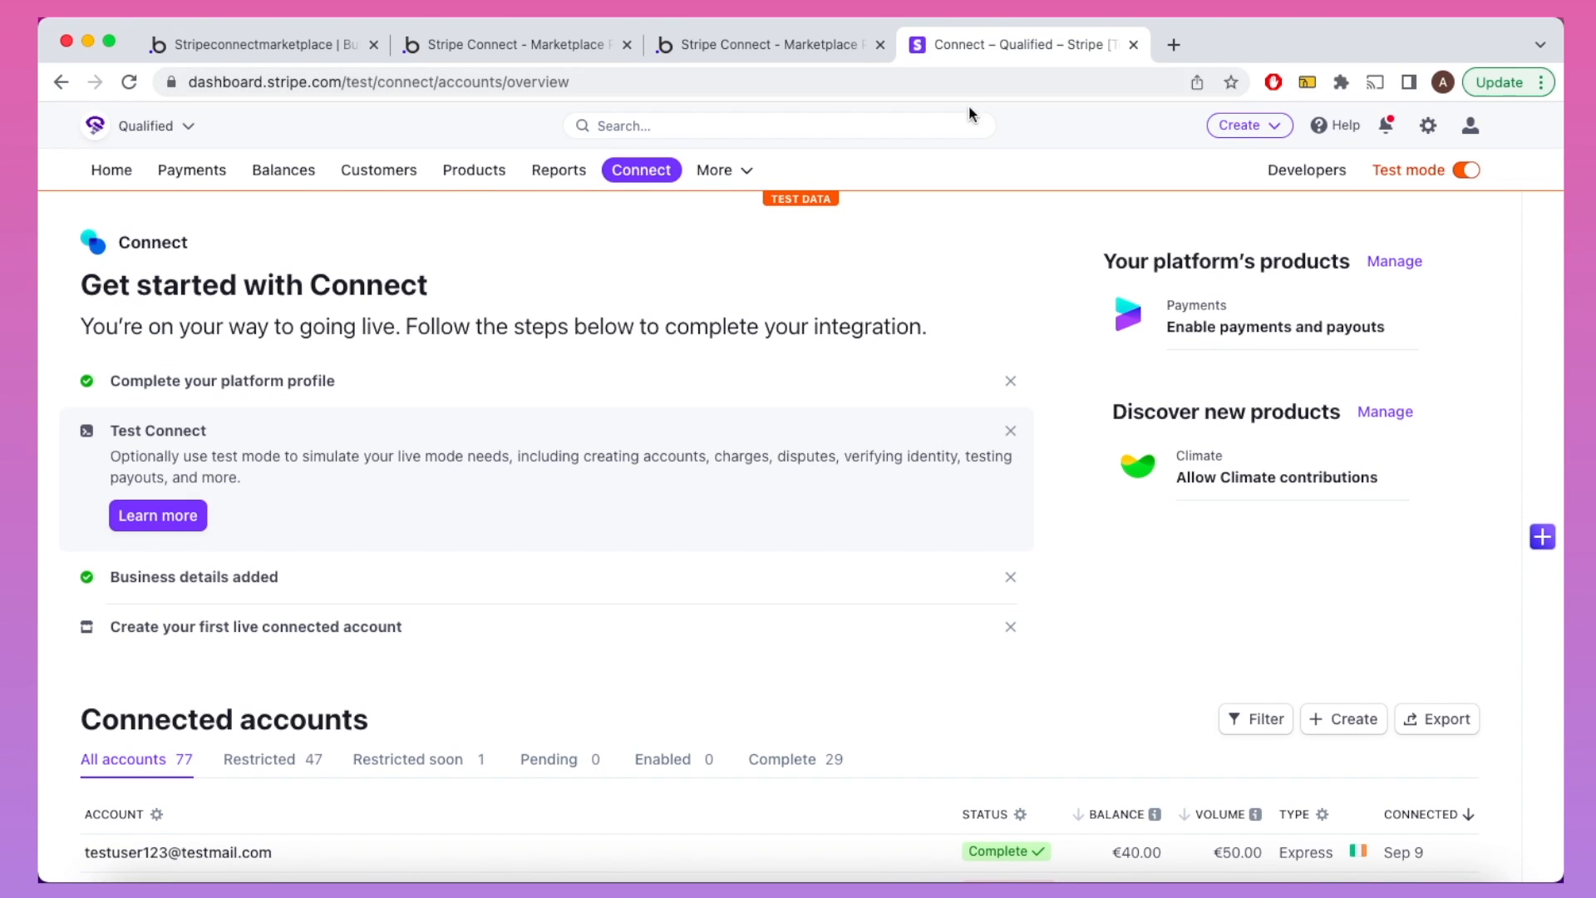
scroll(918, 384, down, 3)
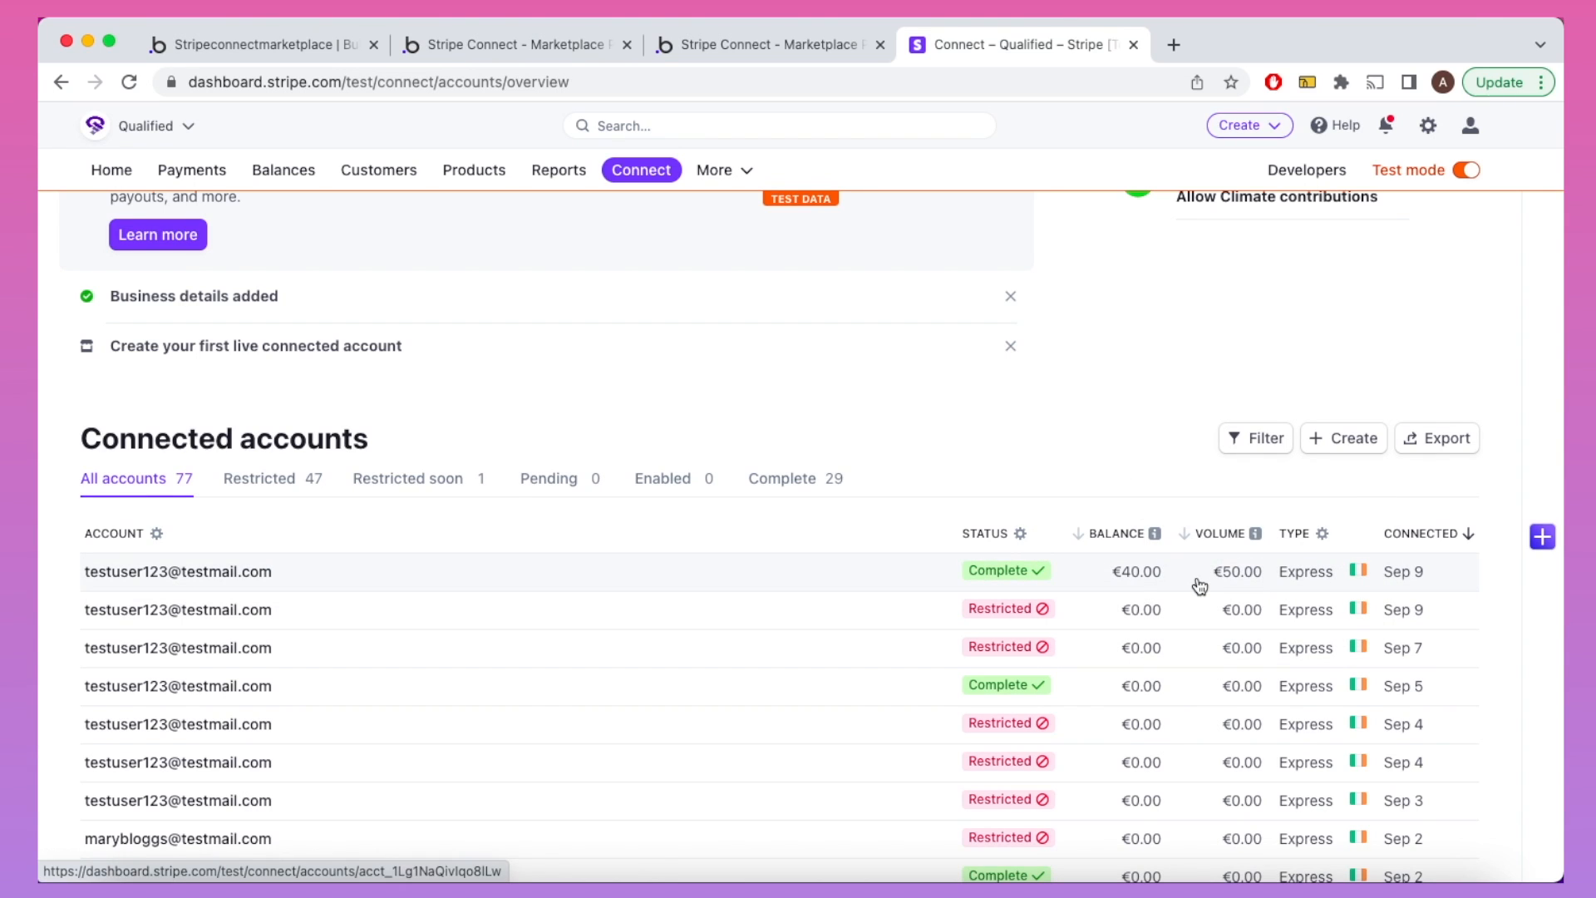
click(1187, 580)
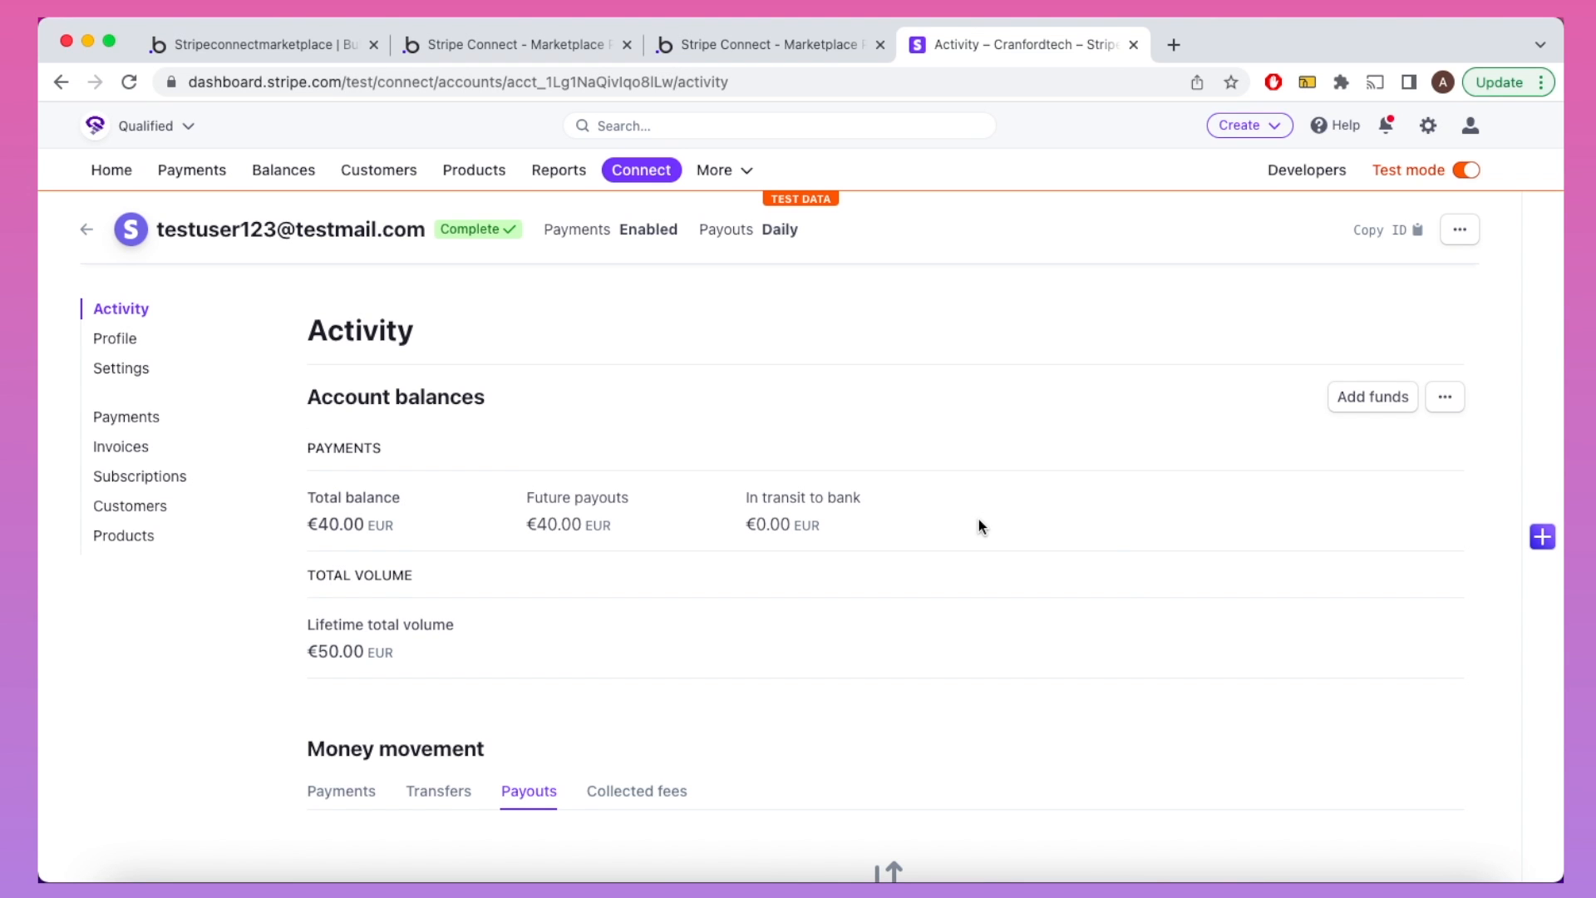
scroll(979, 521, down, 3)
scroll(978, 521, down, 2)
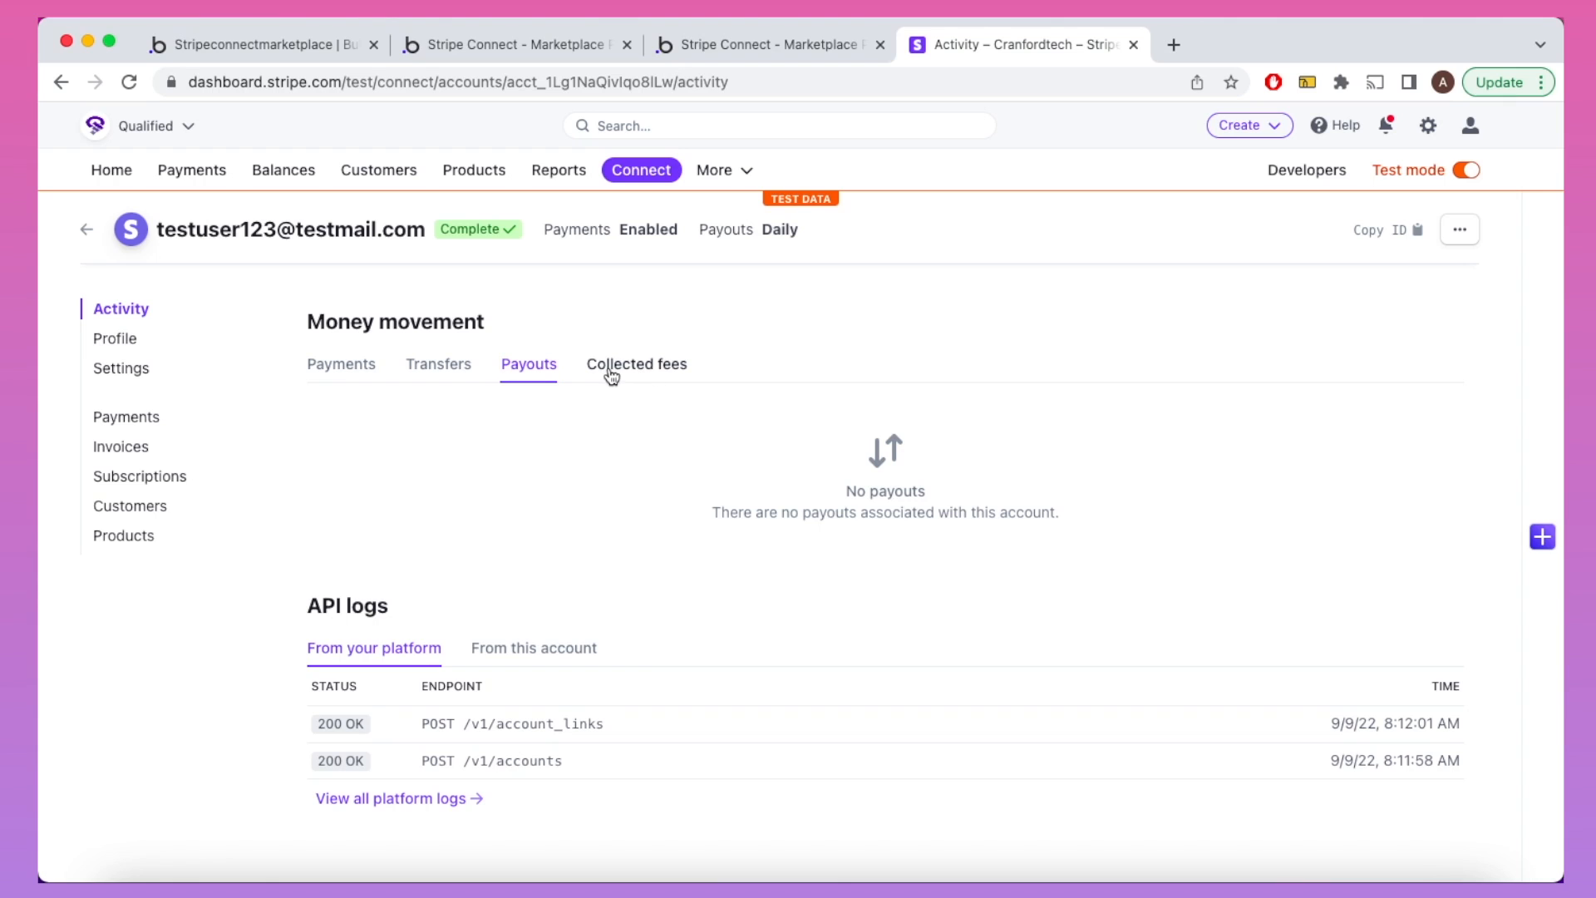
click(370, 368)
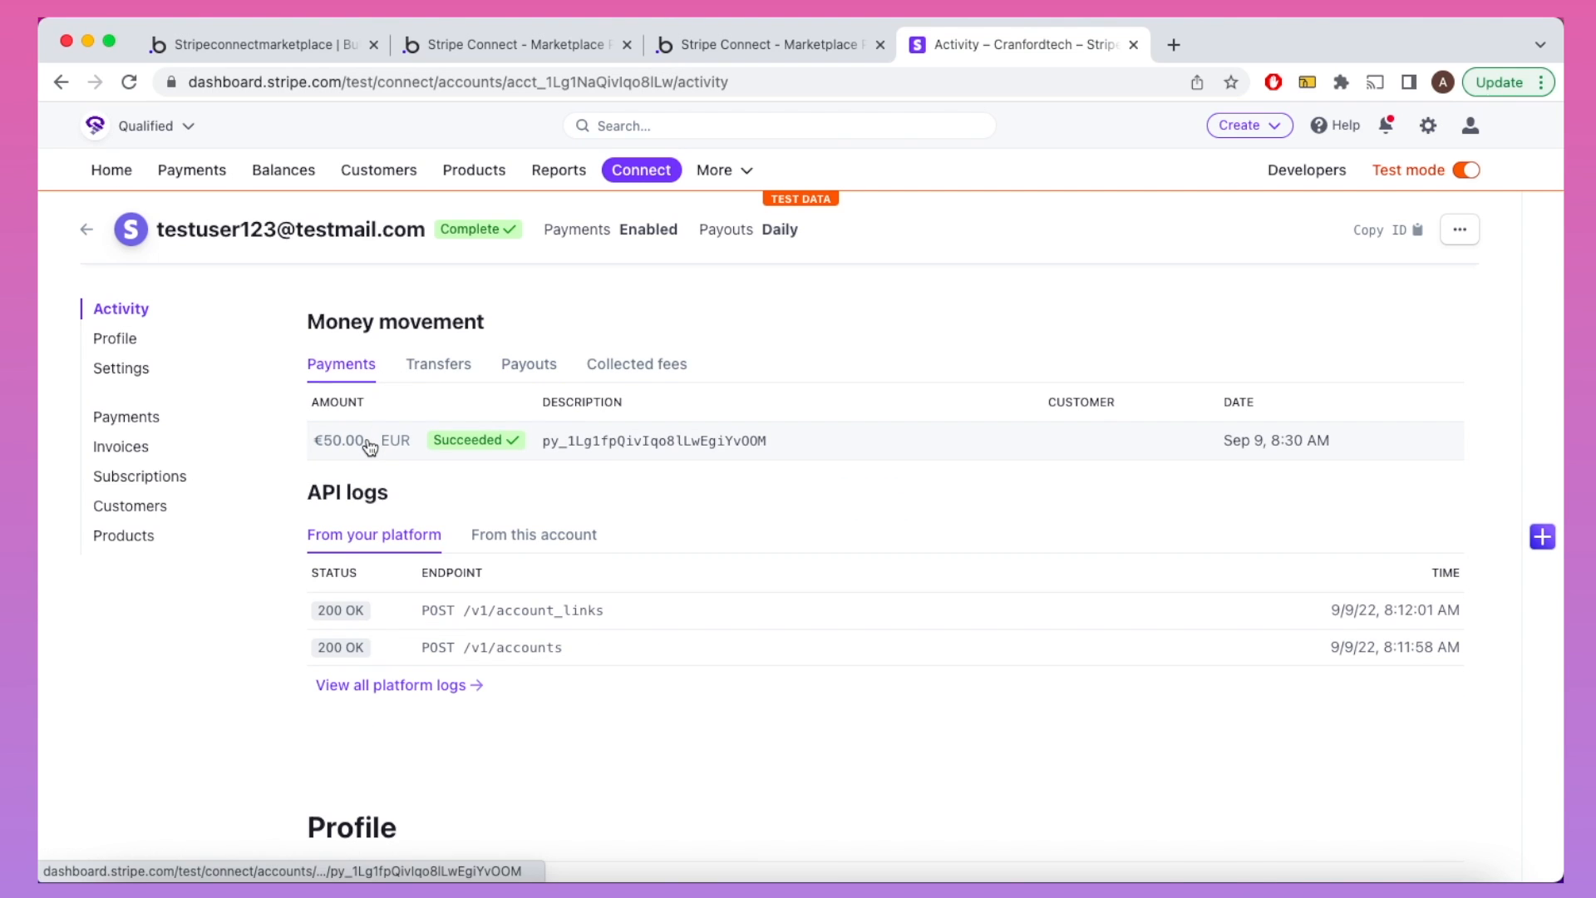
click(612, 370)
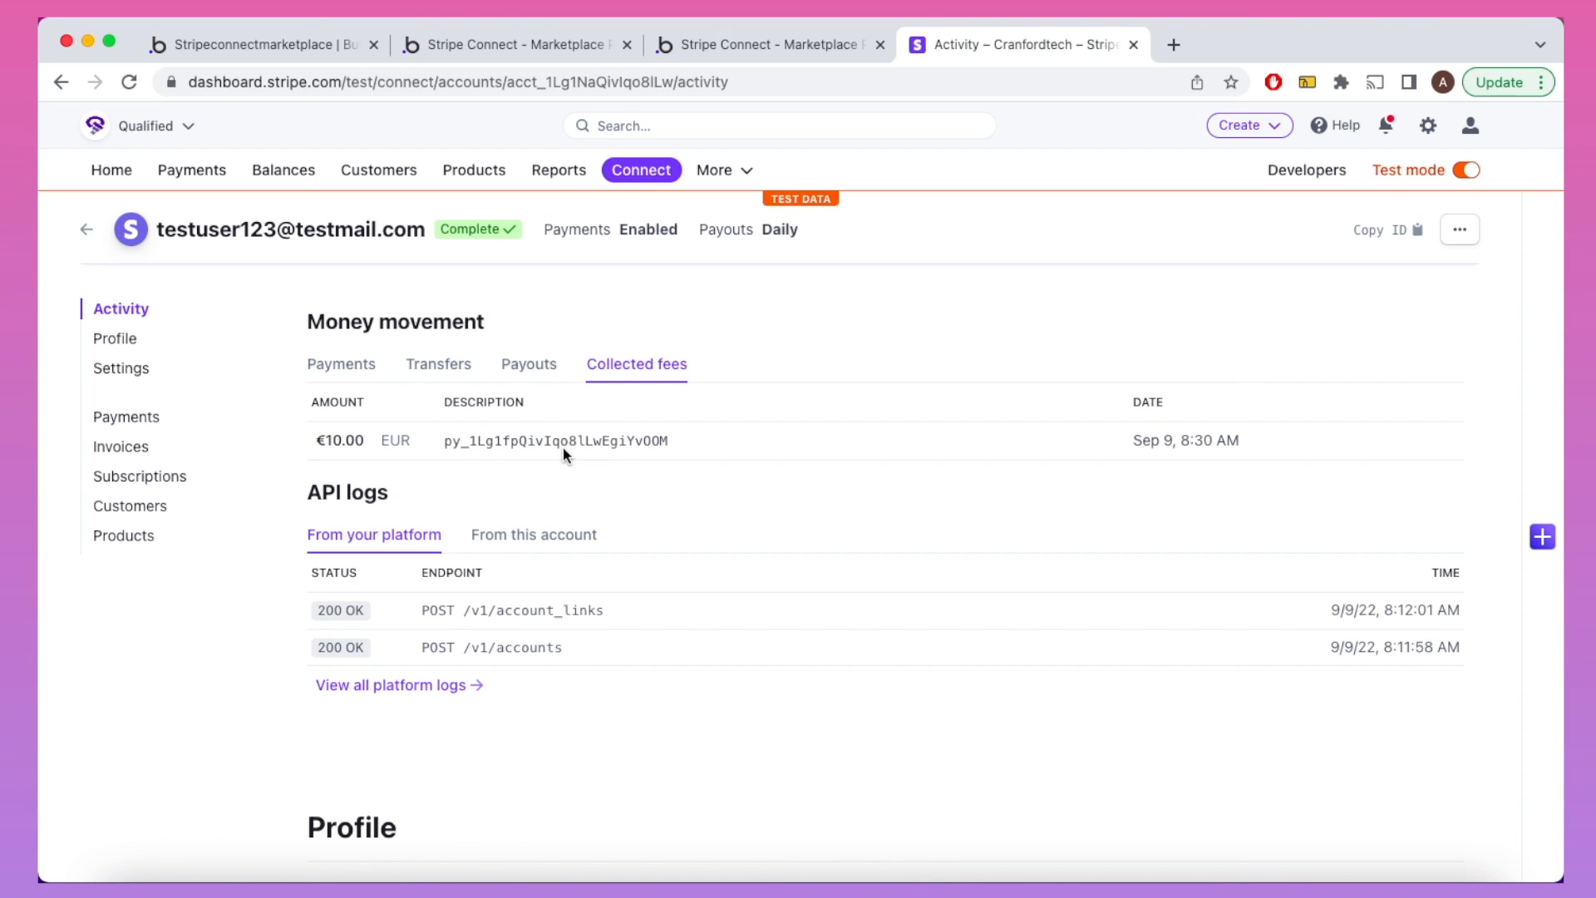
click(129, 174)
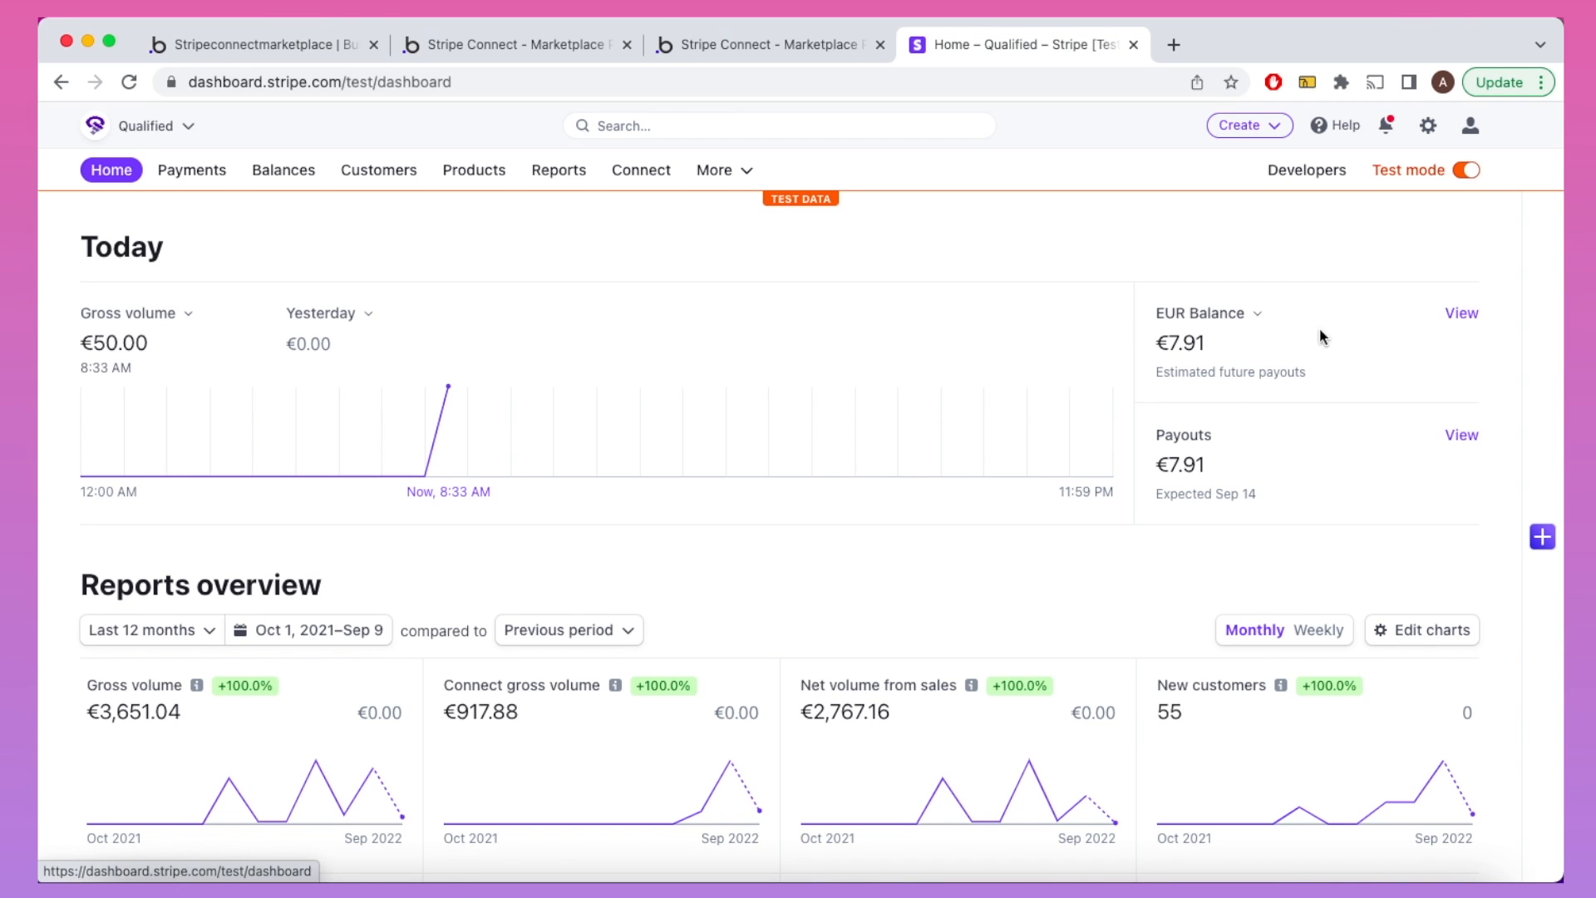
click(1462, 314)
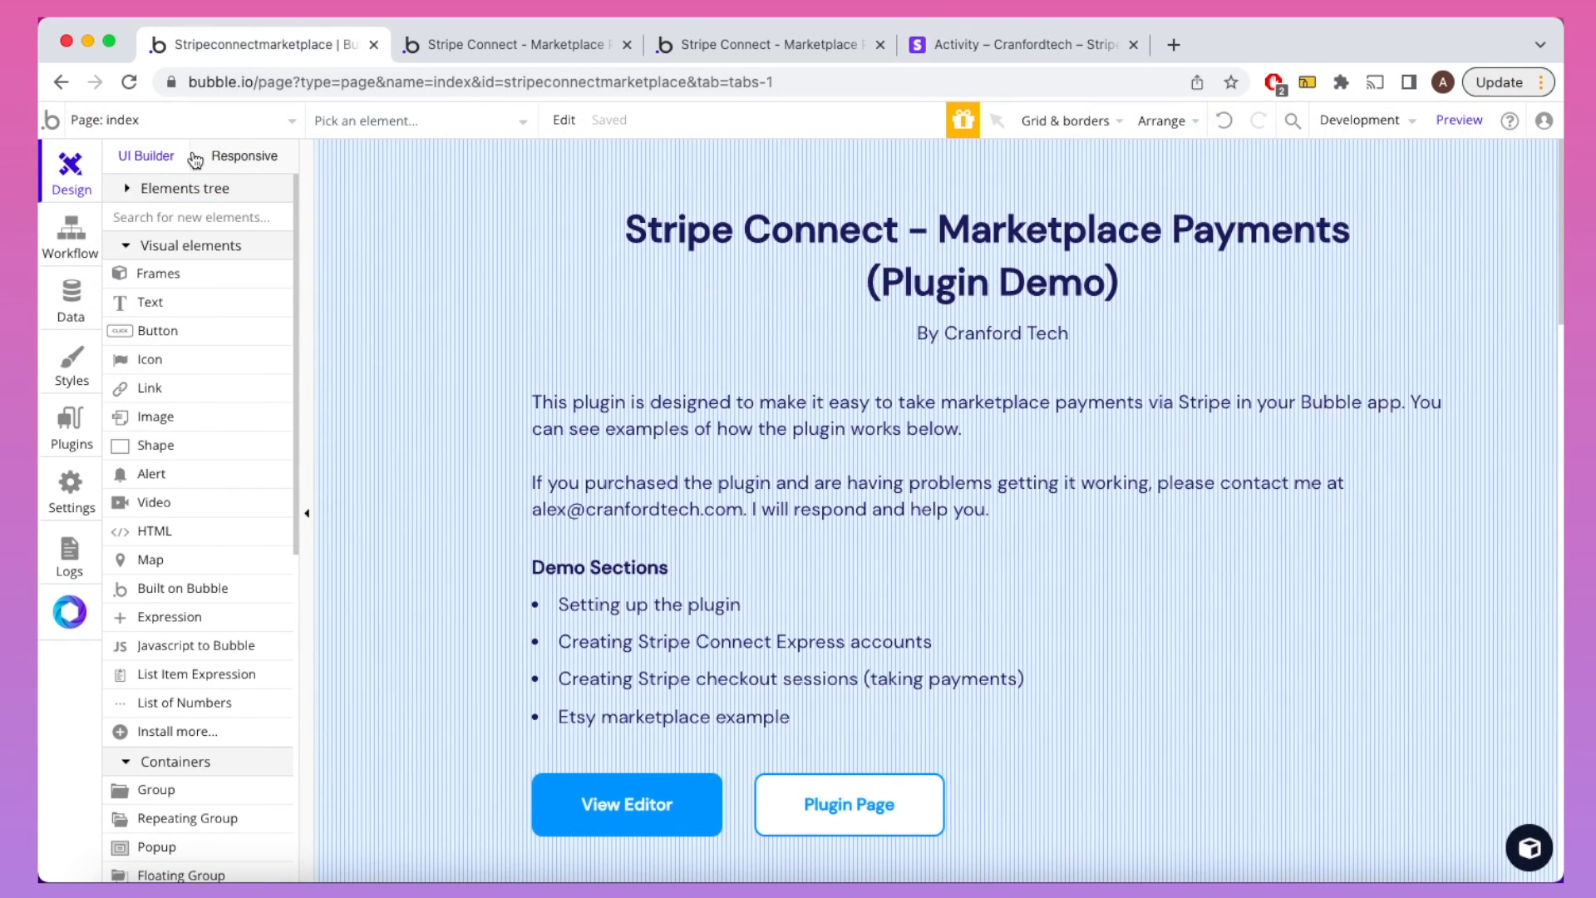
Step: Show step 1's Create Checkout Session settings (Platform Fee 1000, Price 5000) with On Behalf Of documentation expanded
click(80, 240)
click(81, 239)
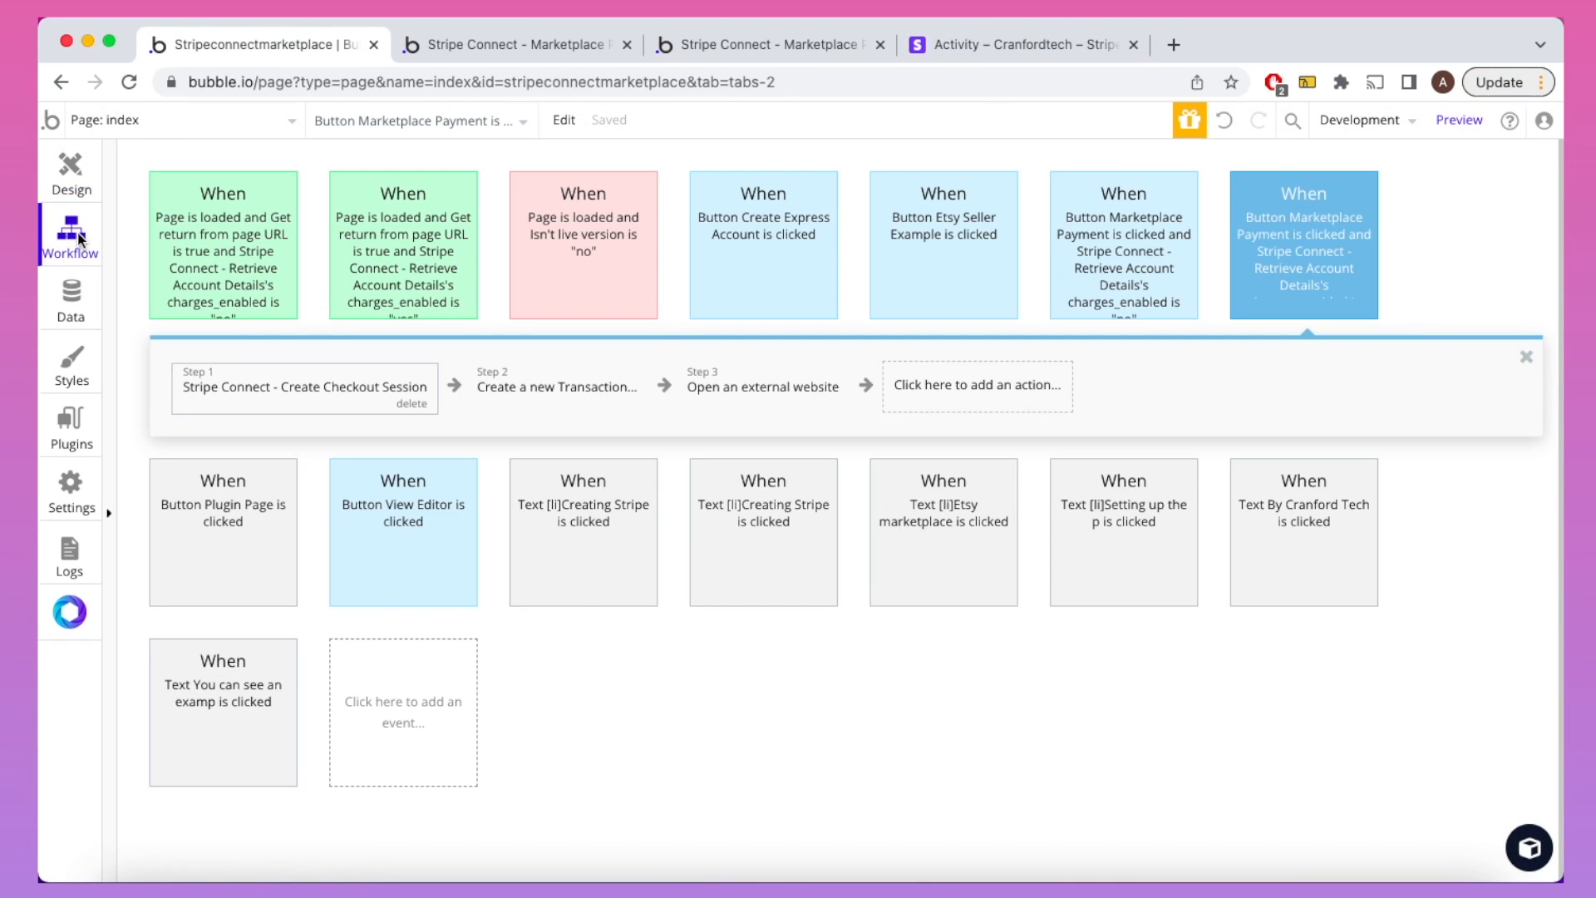
click(269, 397)
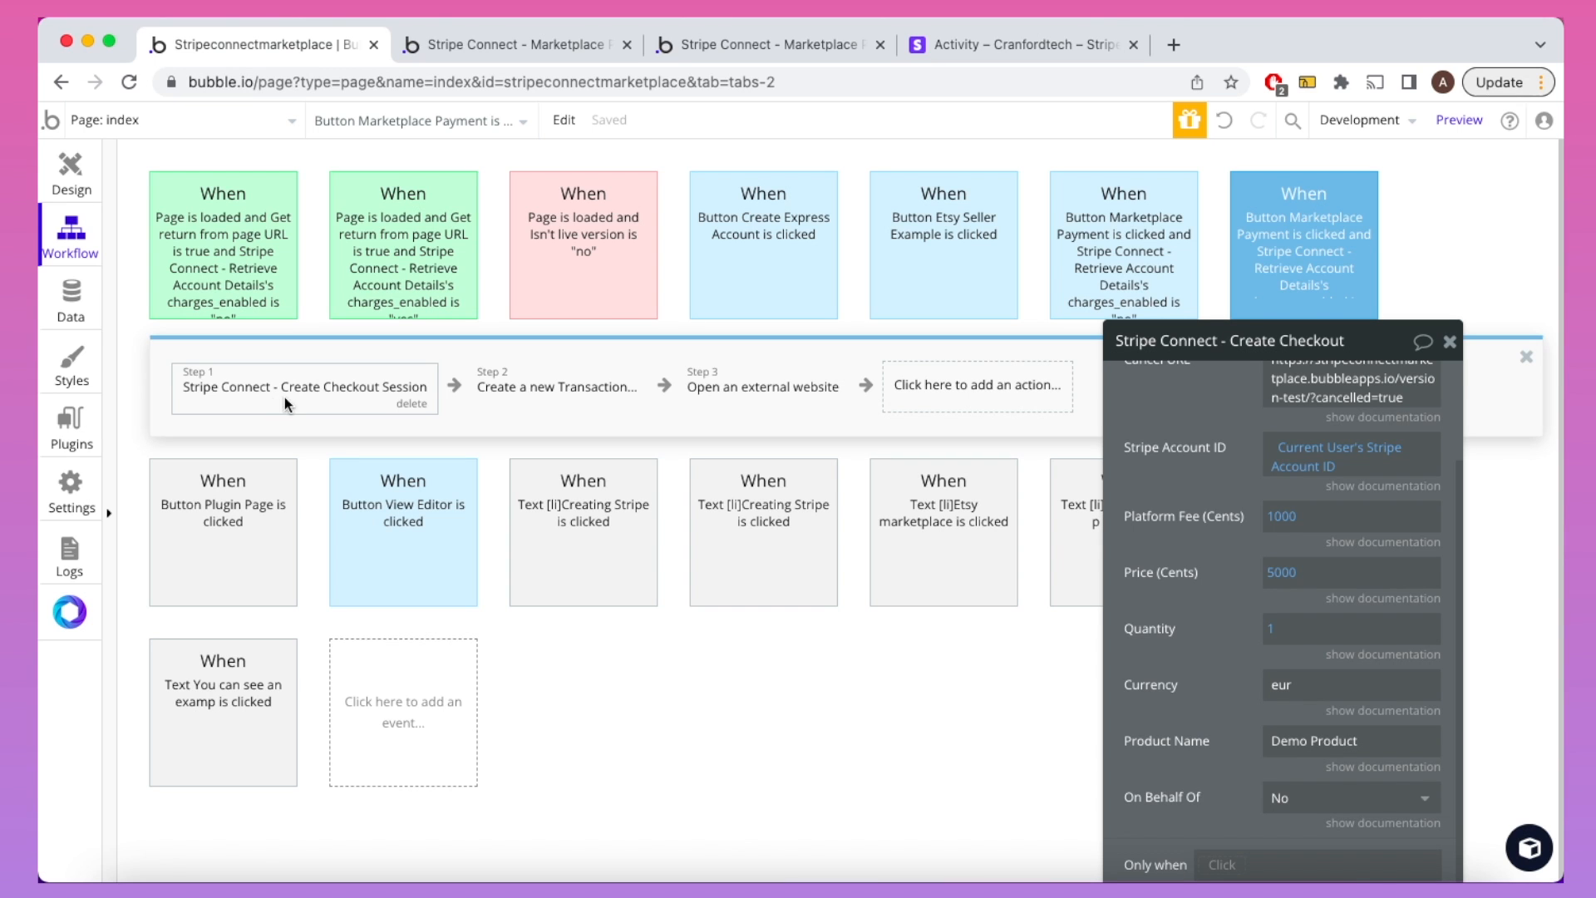
drag(1152, 410, 1155, 237)
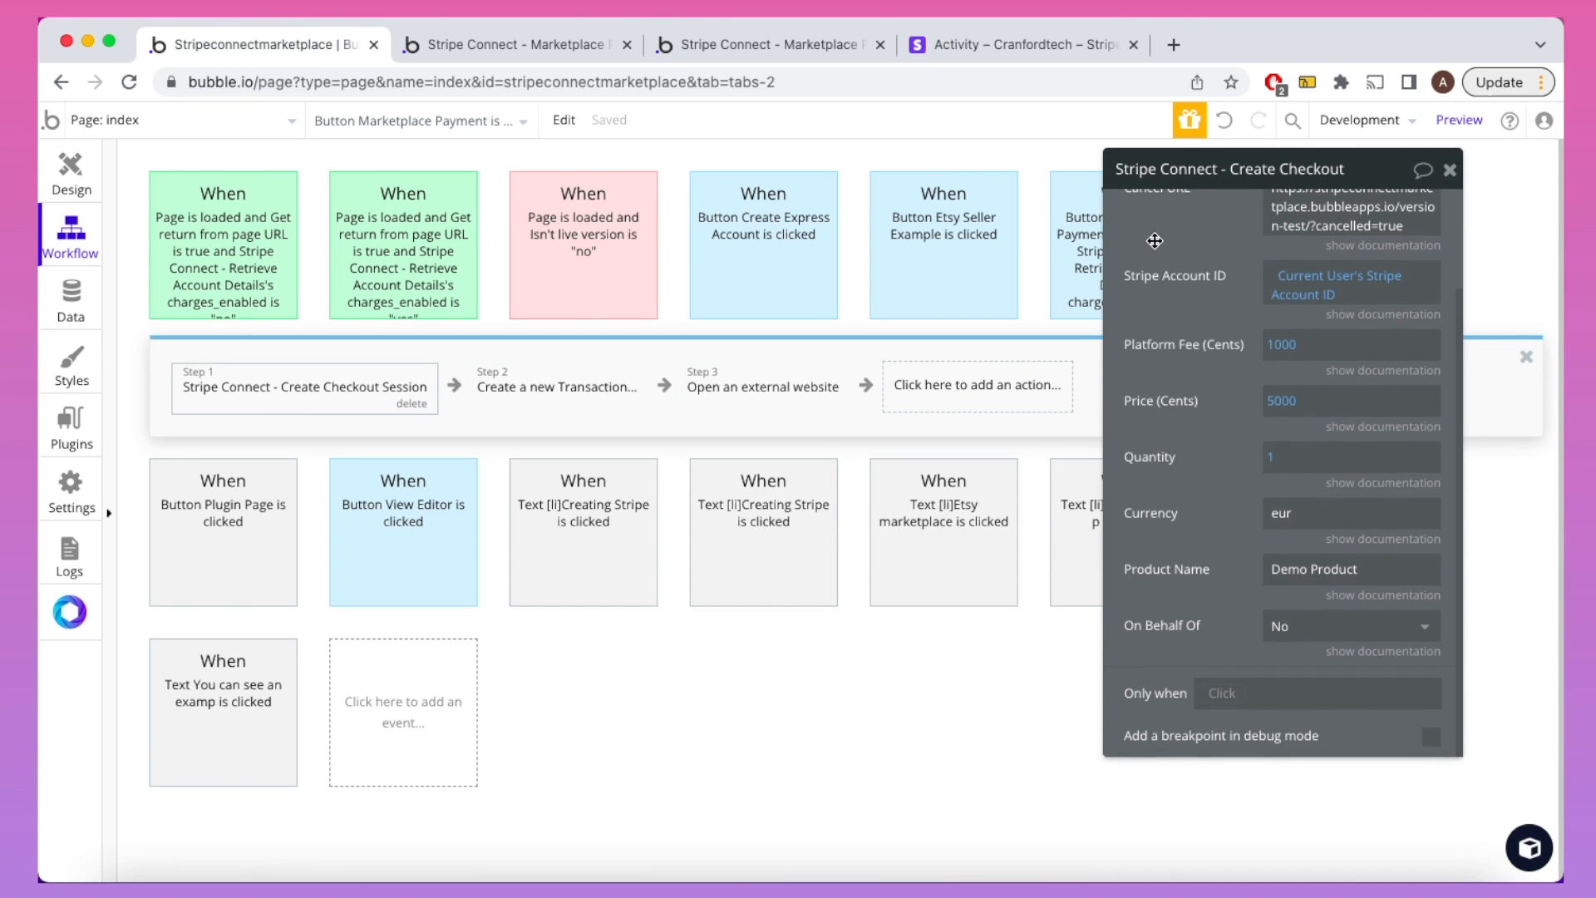
click(1381, 651)
scroll(1377, 661, down, 1)
scroll(1377, 661, down, 3)
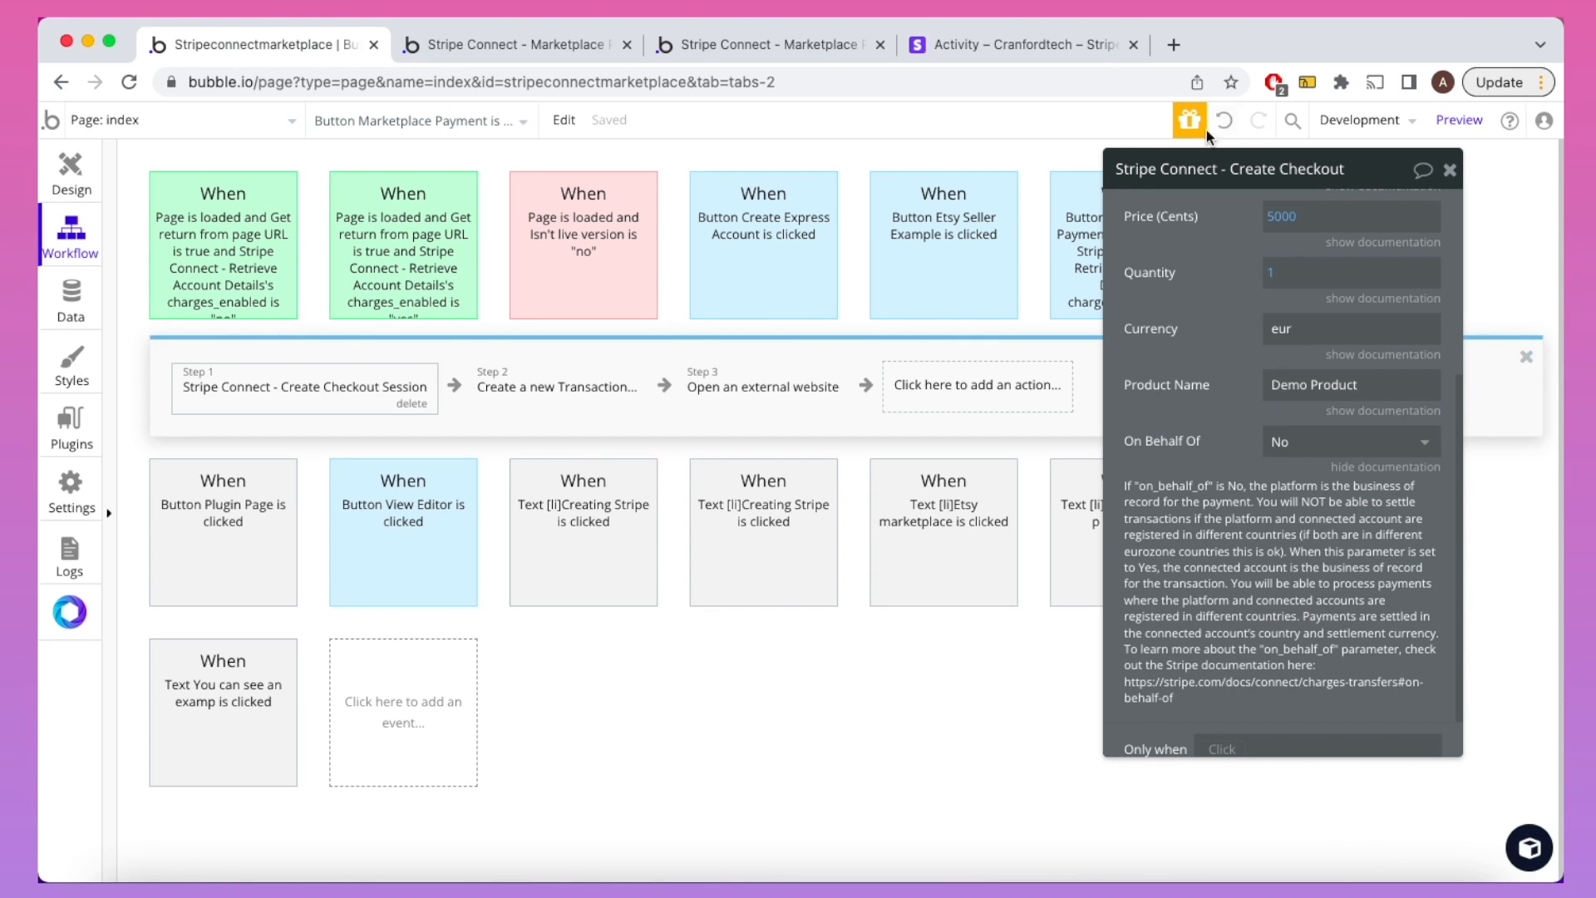
click(1174, 45)
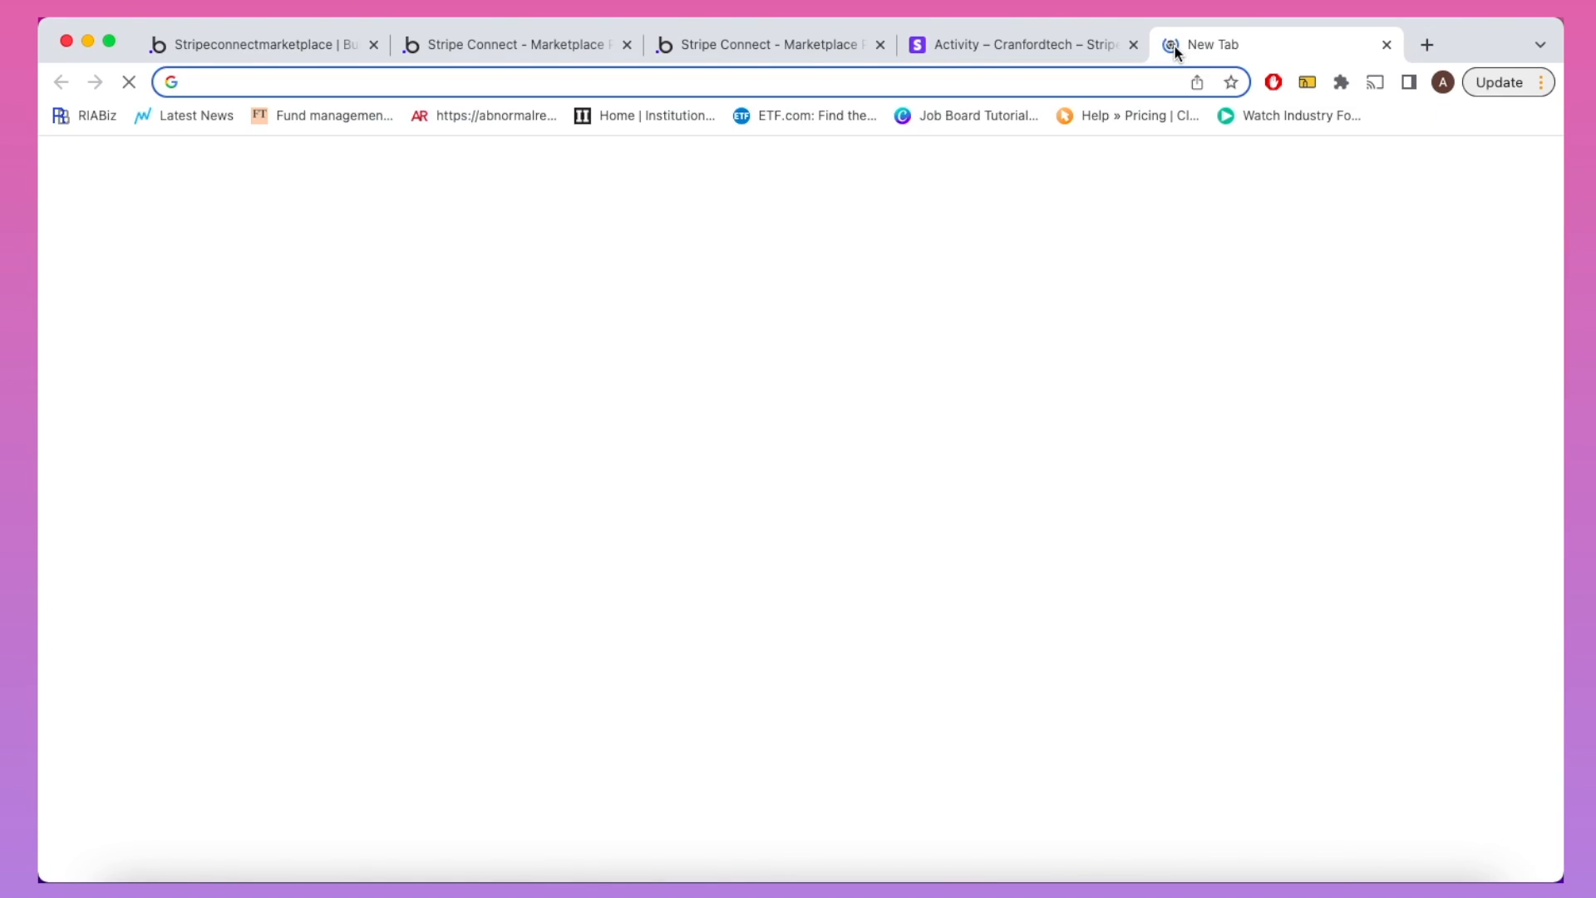
Step: Load stripe.com/docs/connect/charges at the on_behalf_of section, then return to the demo app
text(https://stripe.com/docs/connect/charges)
key(Return)
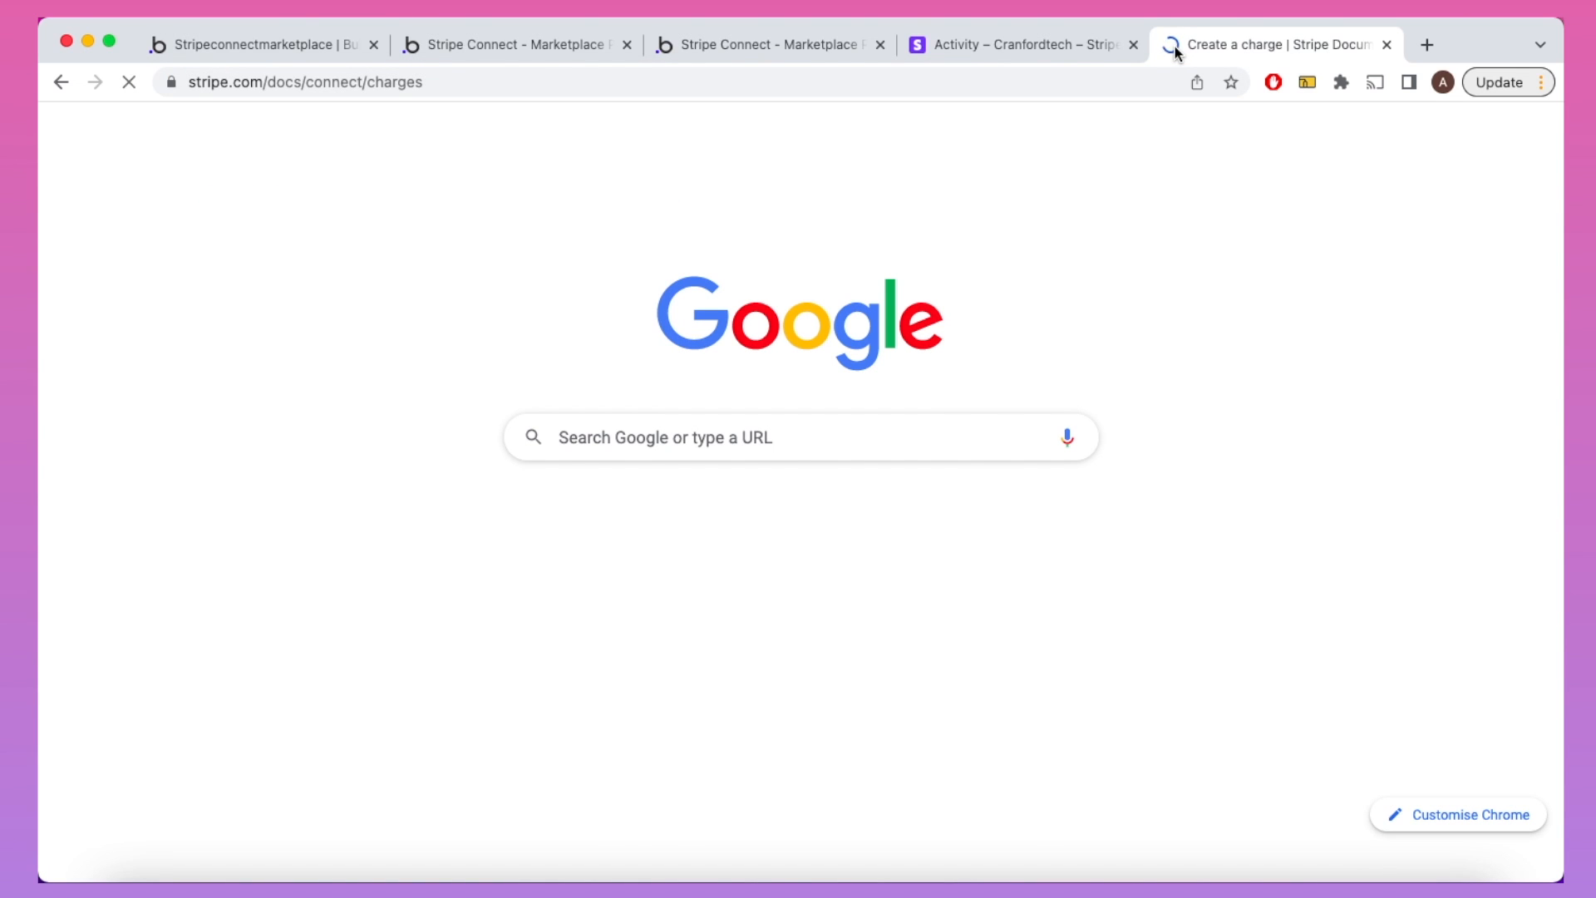
scroll(1088, 308, down, 20)
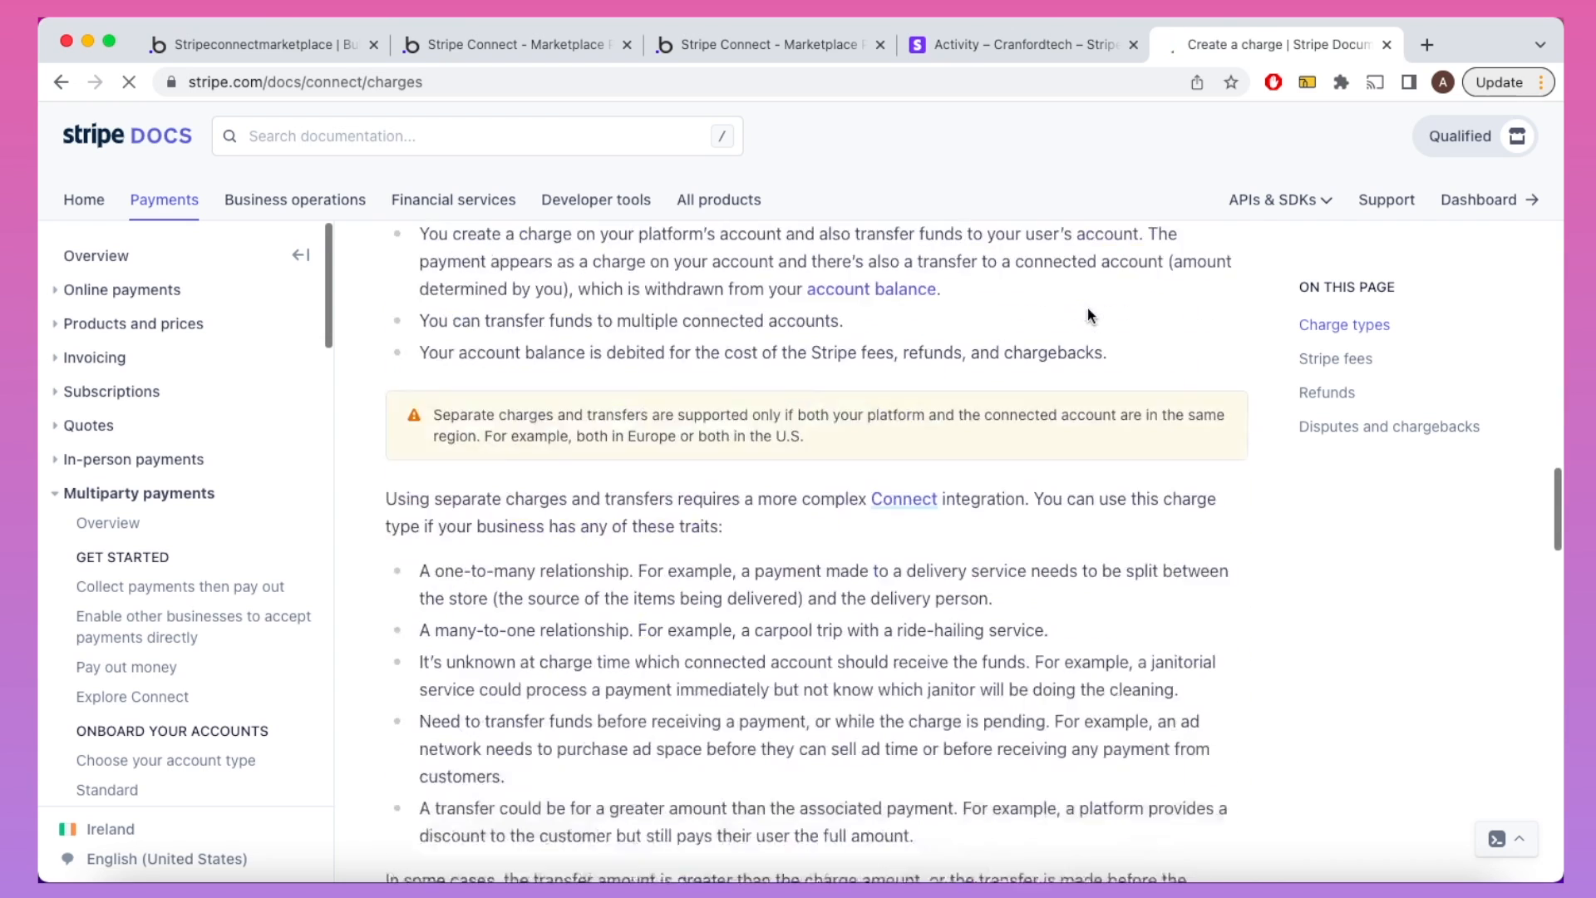
scroll(1088, 312, up, 3)
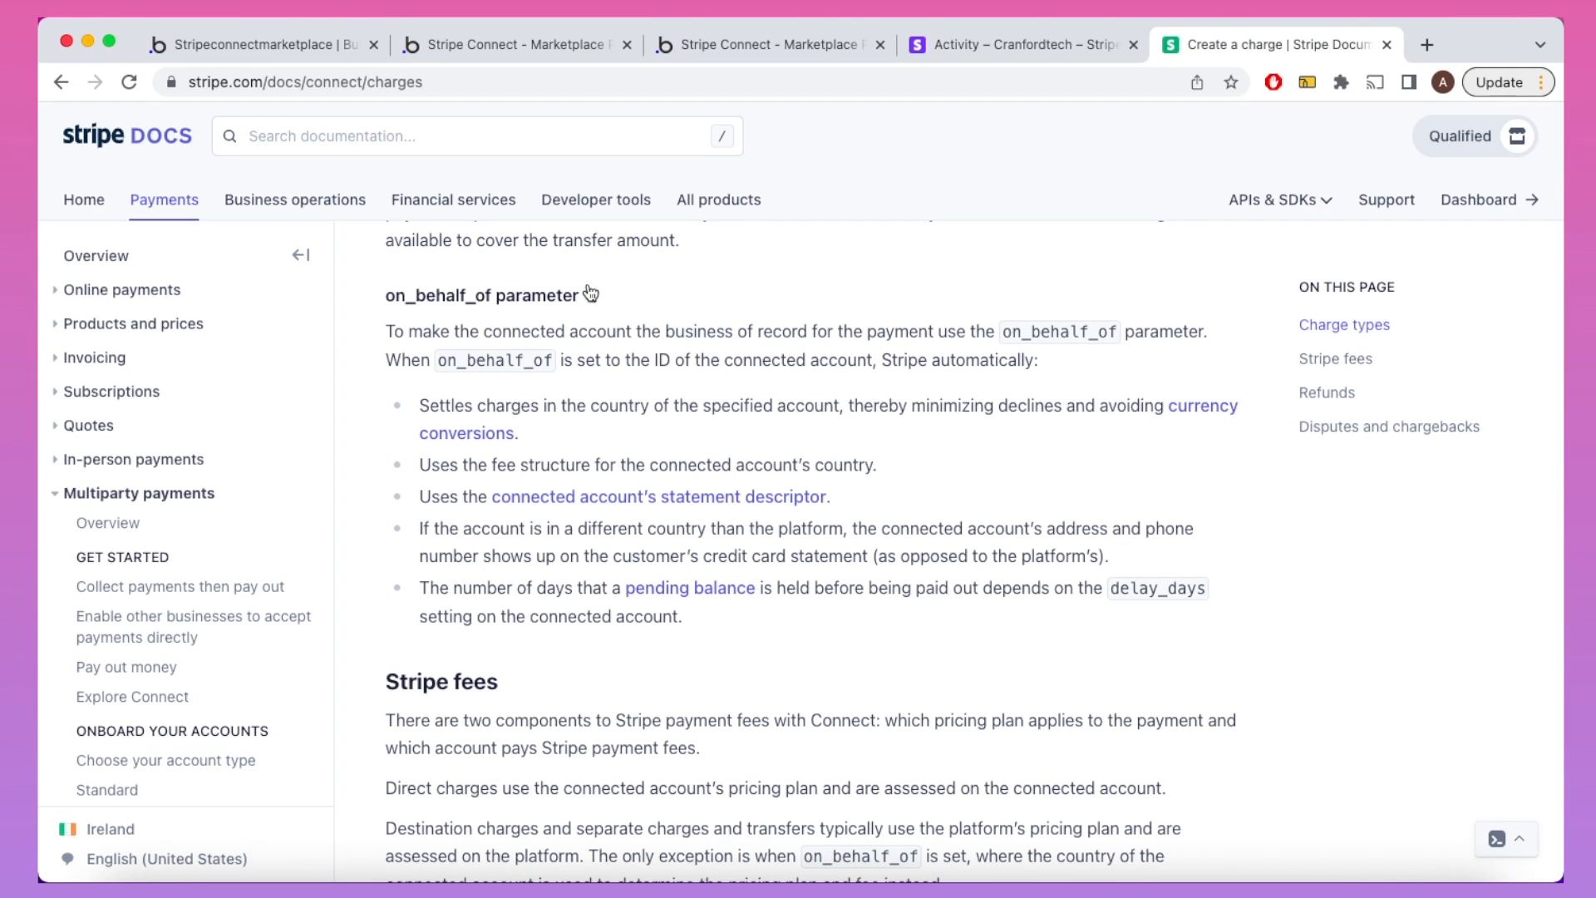
click(697, 48)
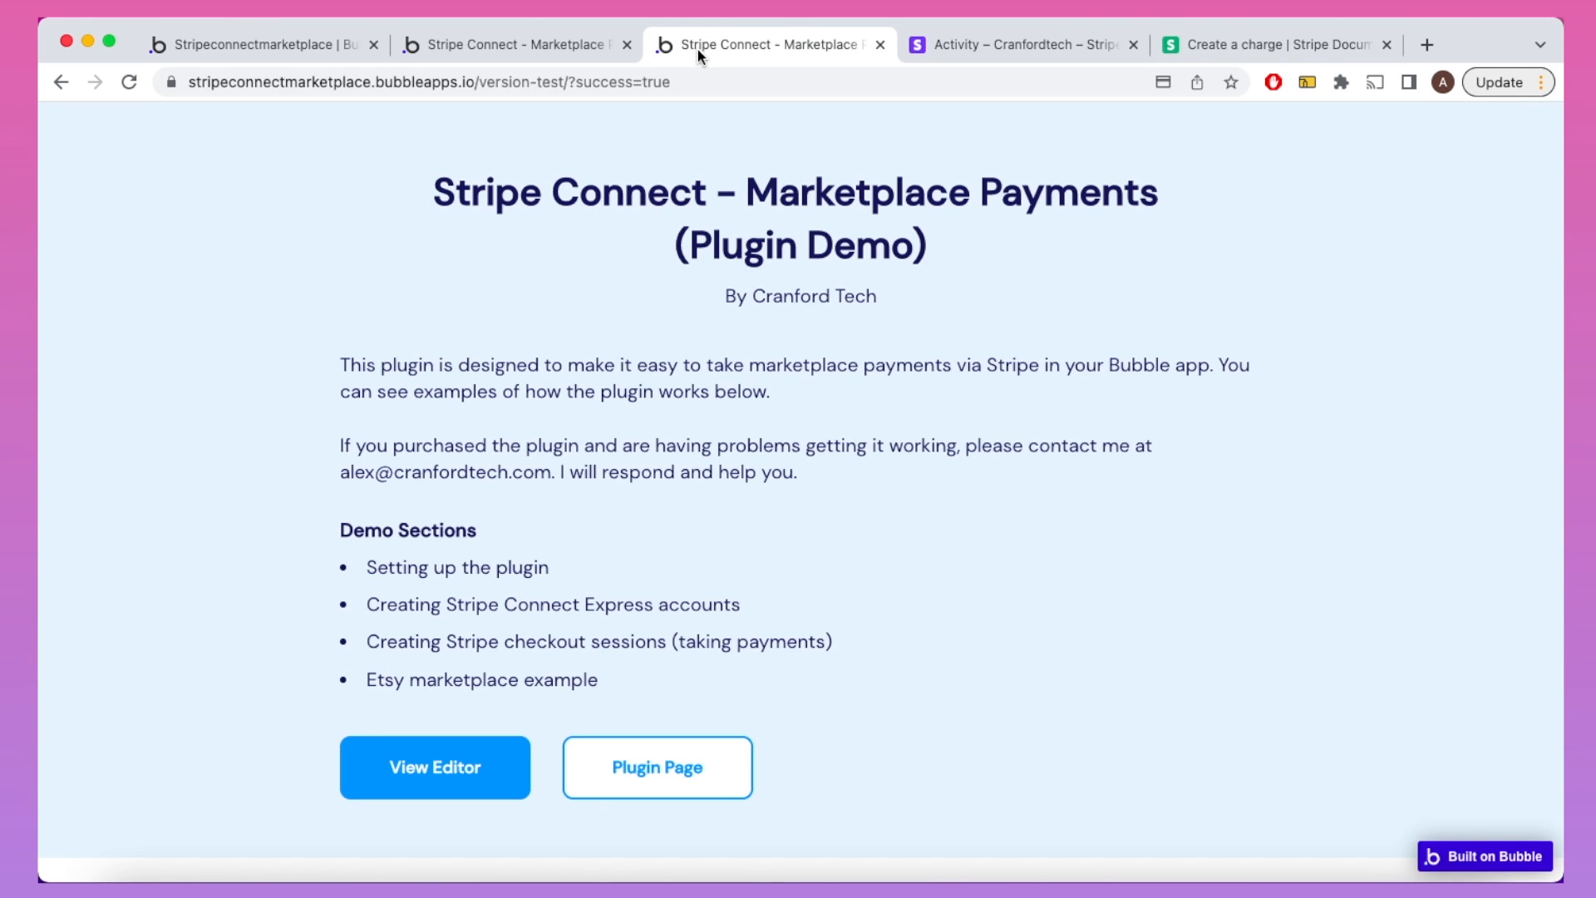
Step: Change the Create Express Account action's Country from IE to US
click(599, 603)
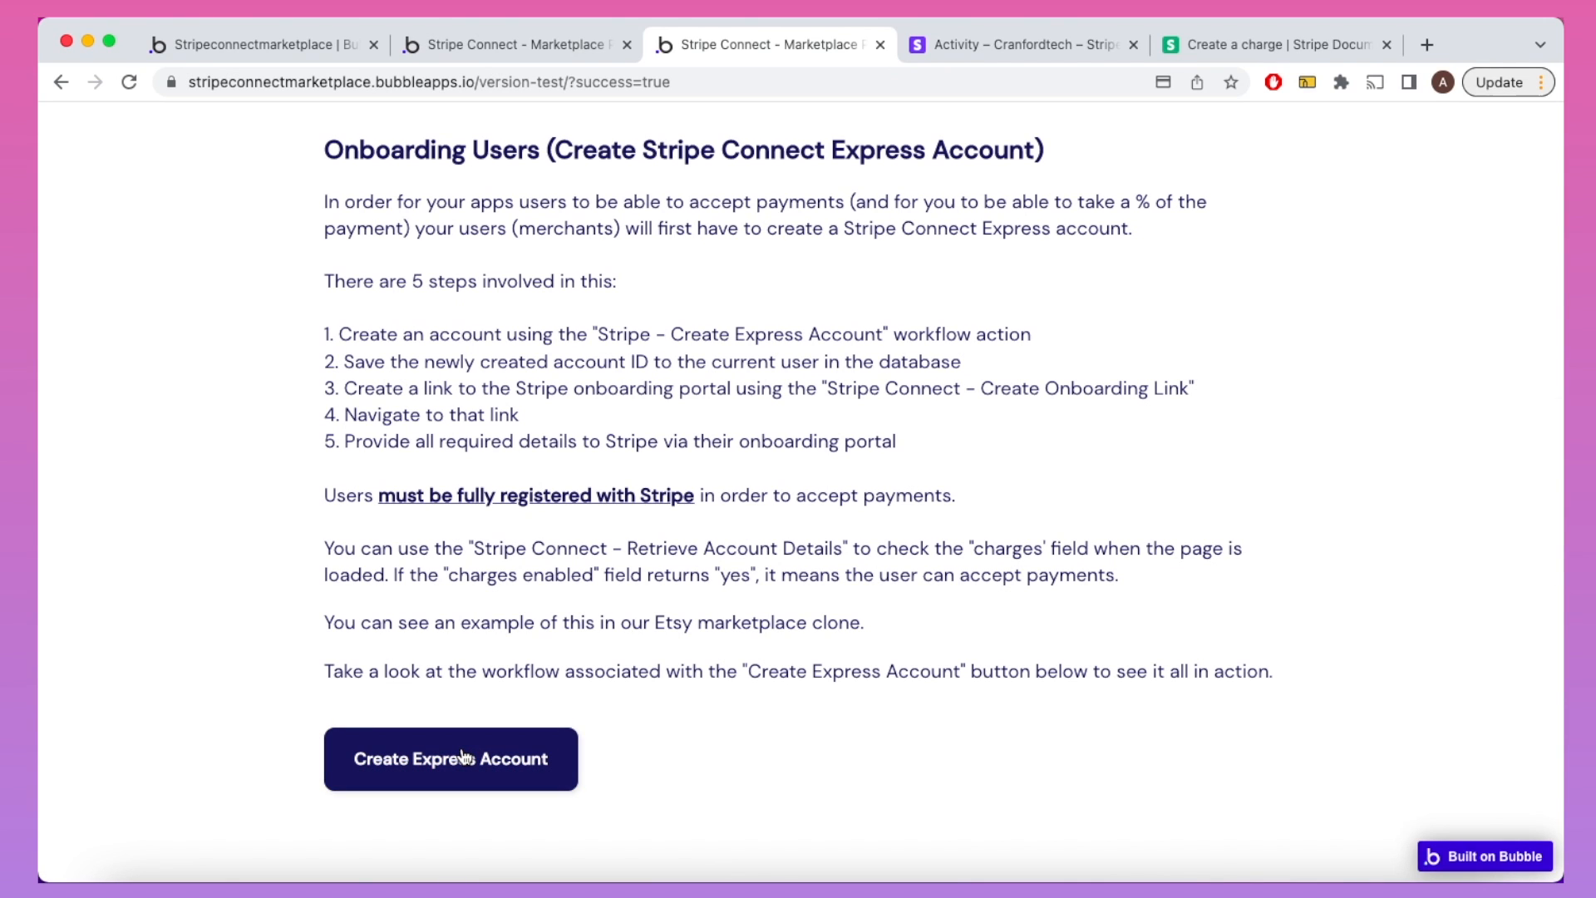
click(262, 43)
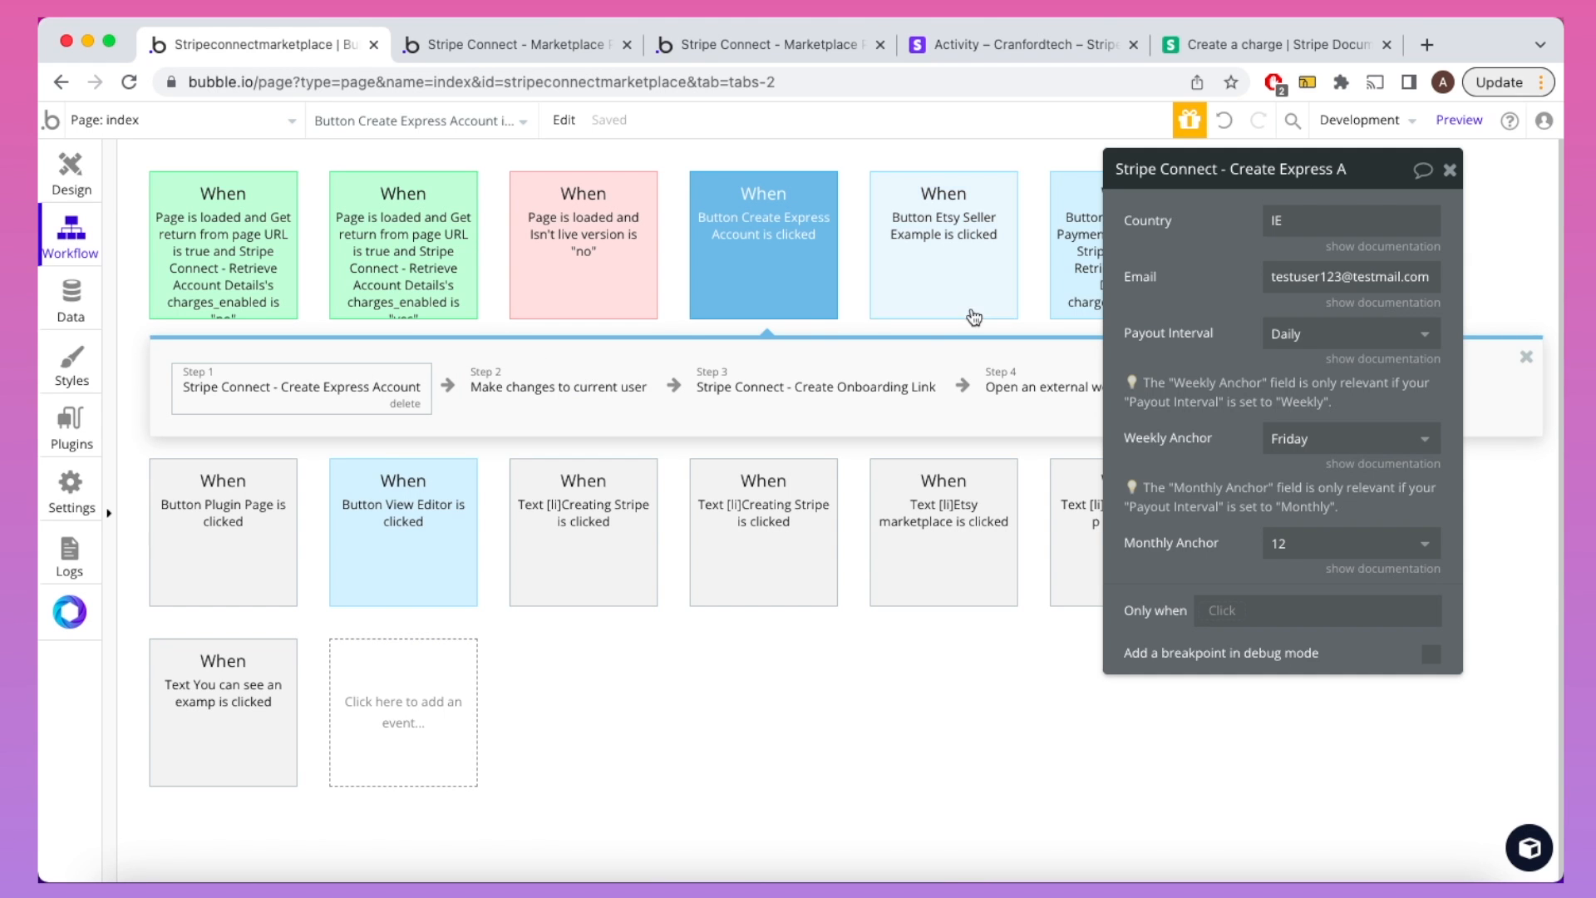
double_click(1272, 221)
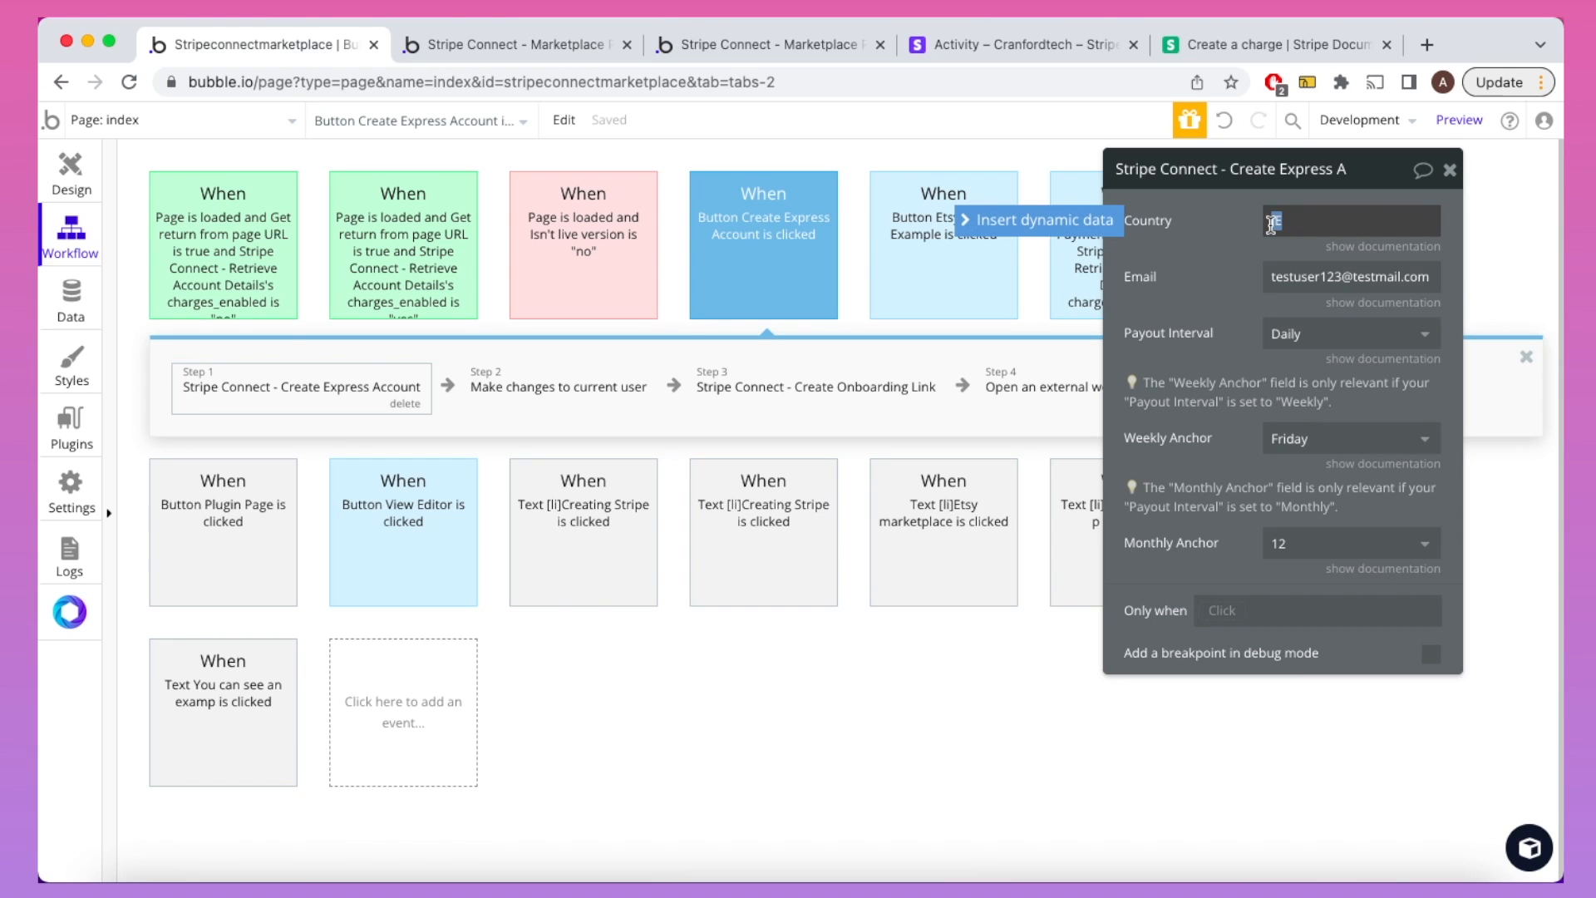
text(US)
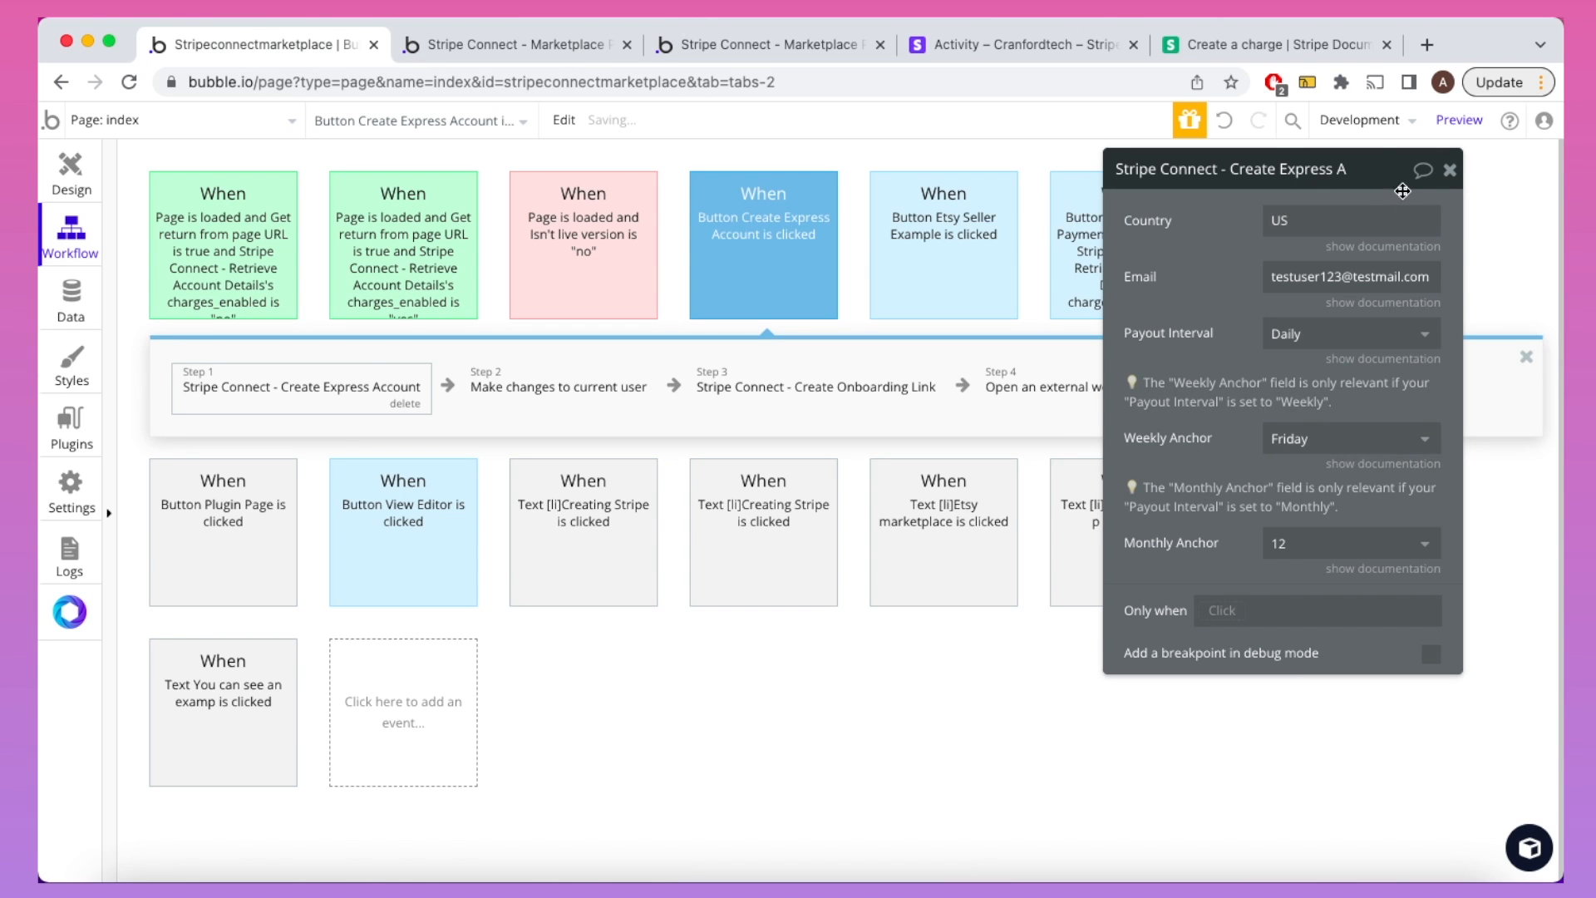
click(1450, 170)
Step: Reload the demo page and start creating a new Express account
click(827, 46)
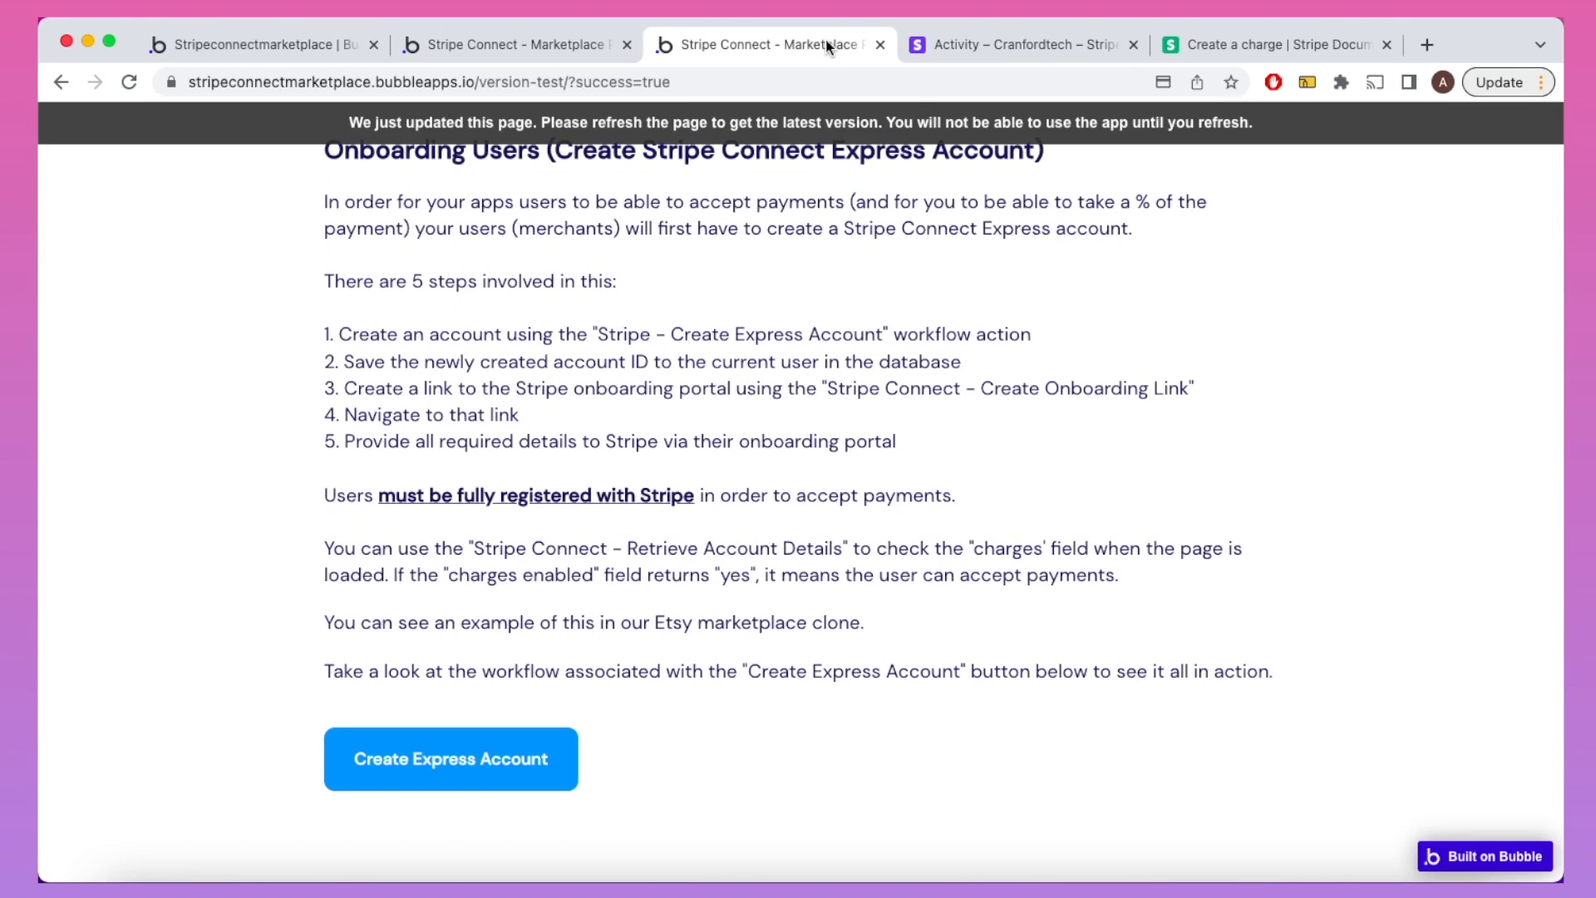
click(798, 125)
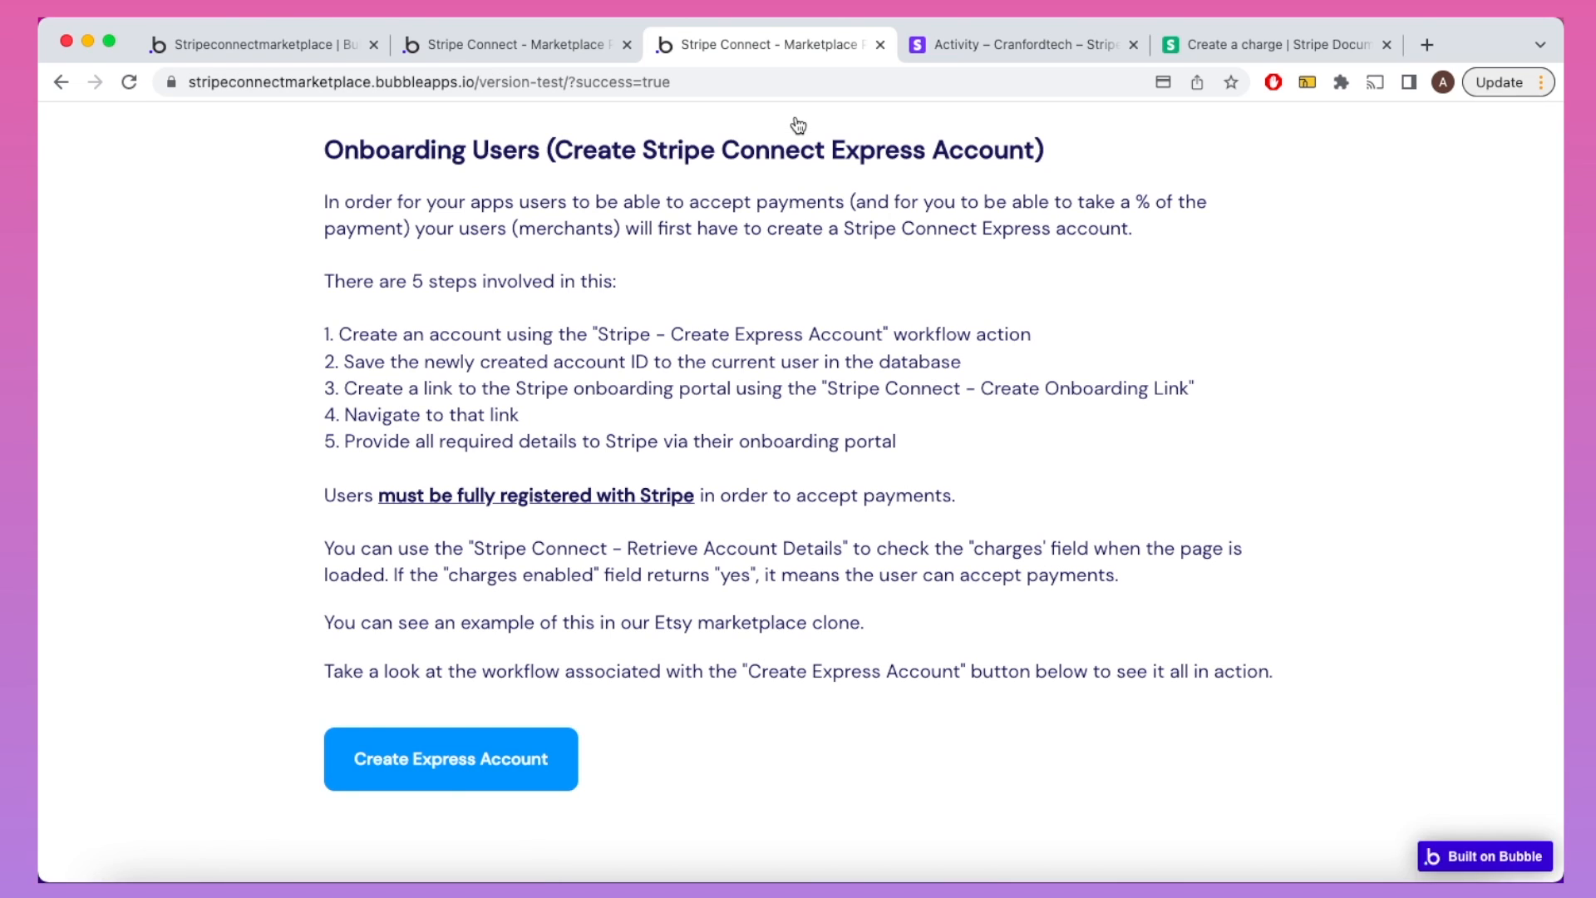
click(490, 755)
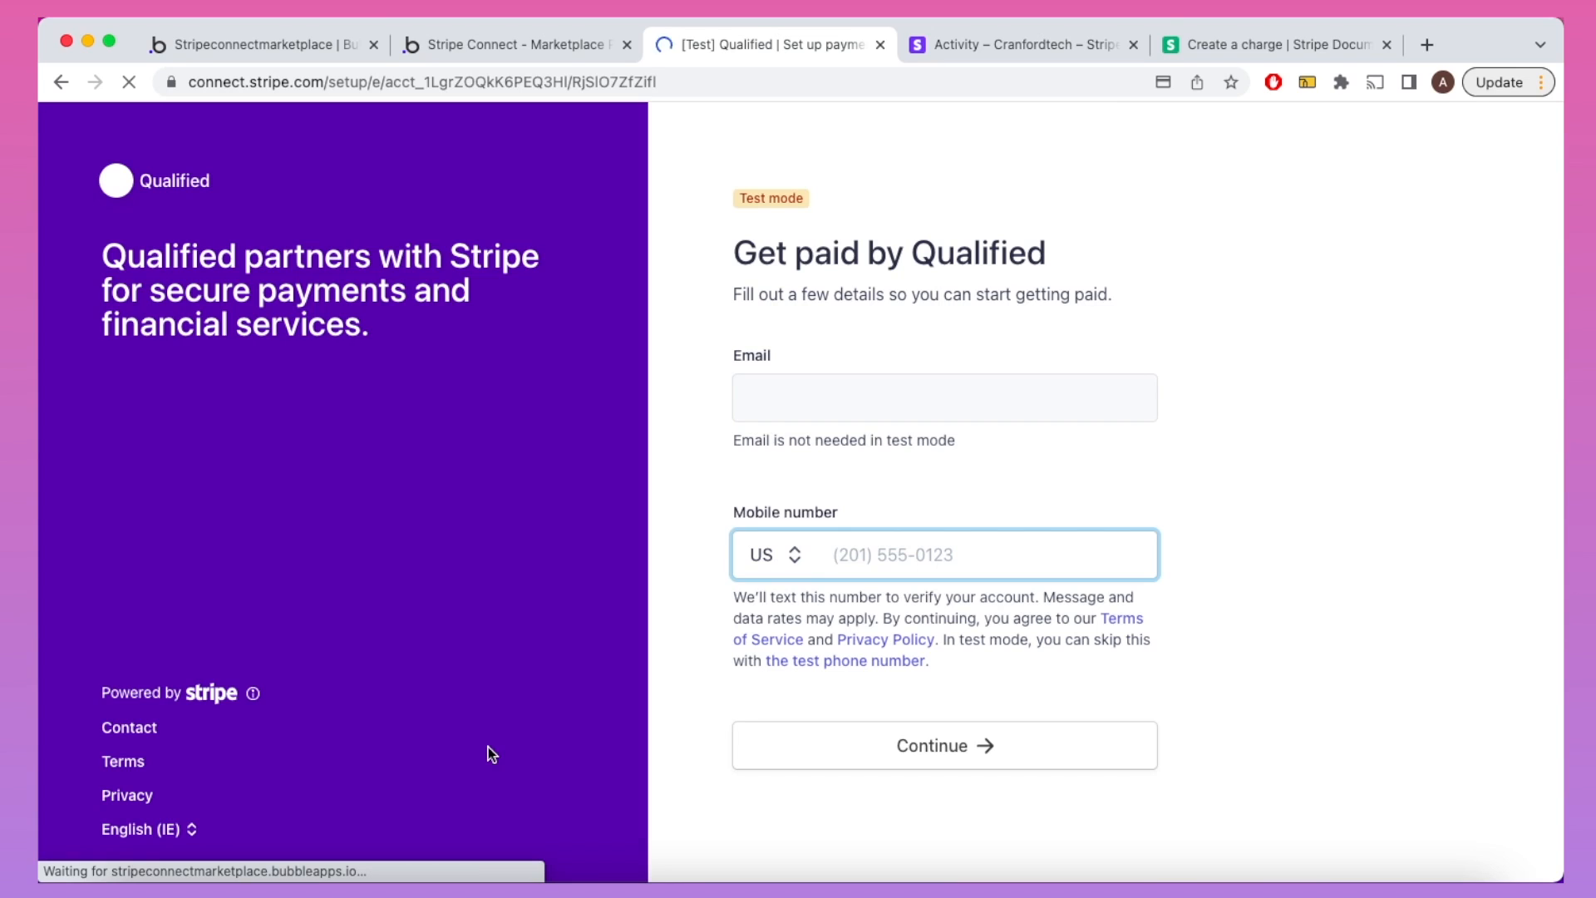
Step: Verify with the test phone number and code, and choose Individual as business type
click(799, 661)
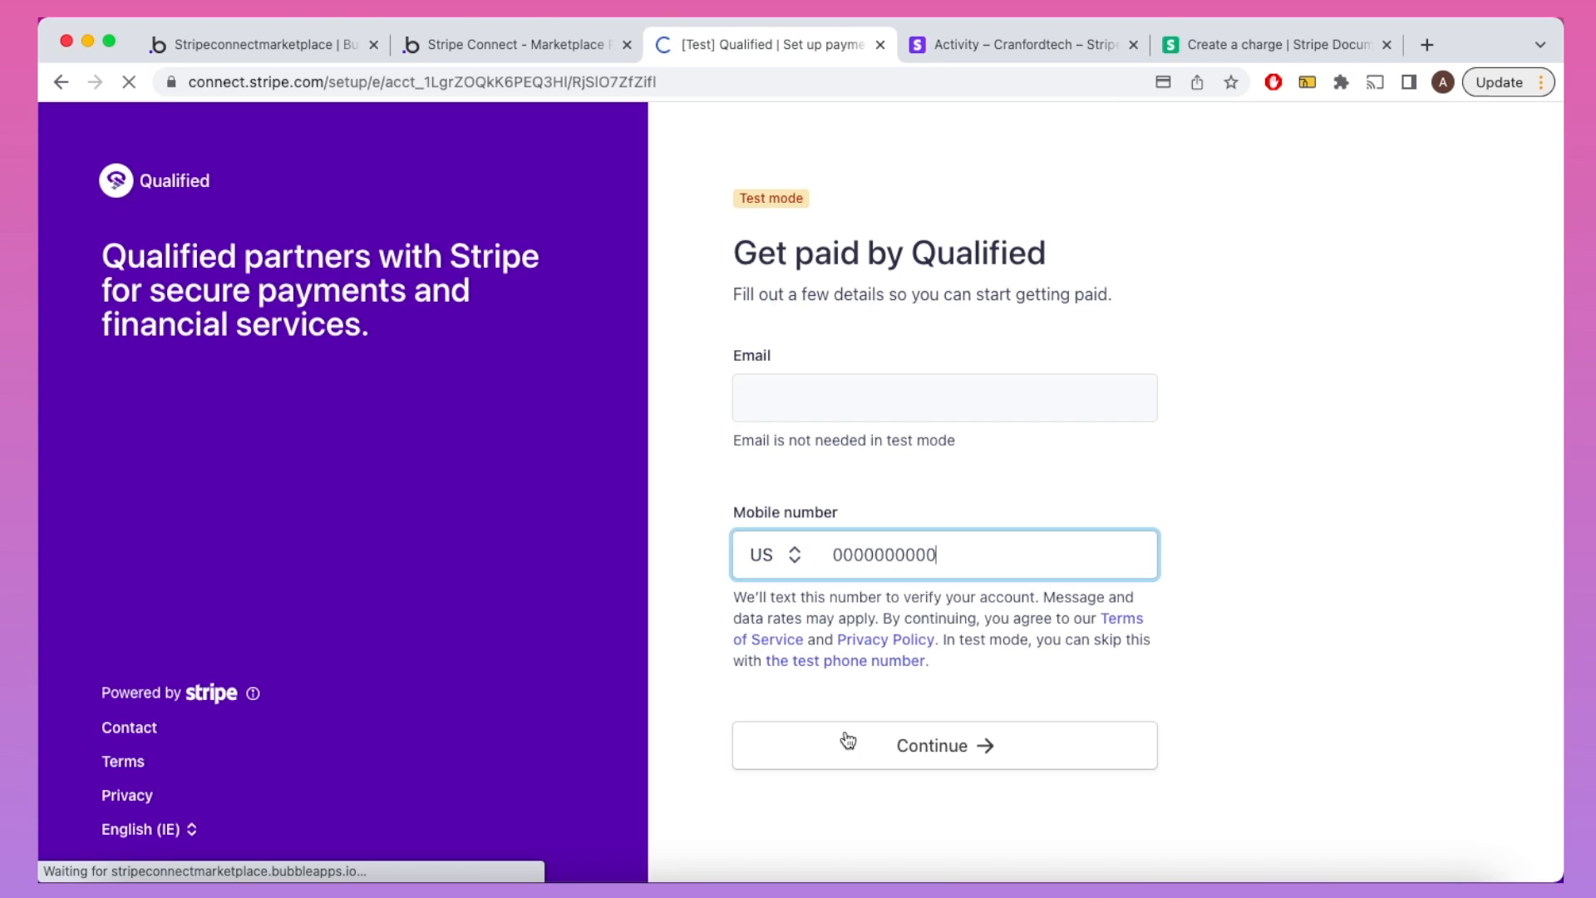
click(848, 740)
click(1028, 297)
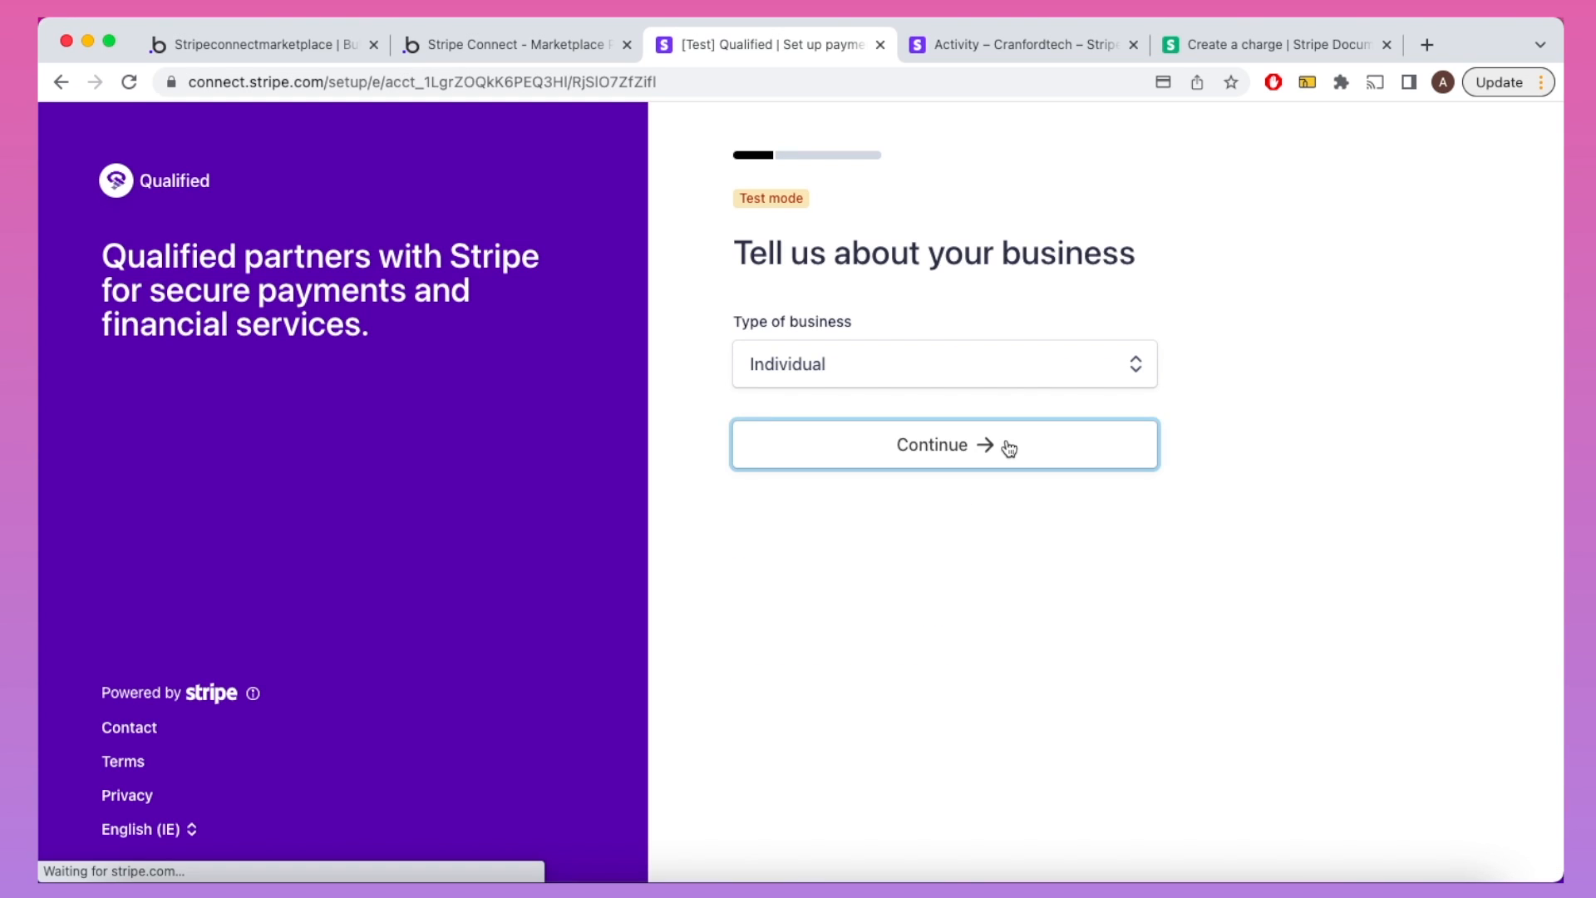
click(1006, 446)
Step: Enter the individual's legal first and last name and date of birth
click(1005, 430)
key(Tab)
scroll(1005, 439, down, 3)
click(761, 487)
click(1016, 485)
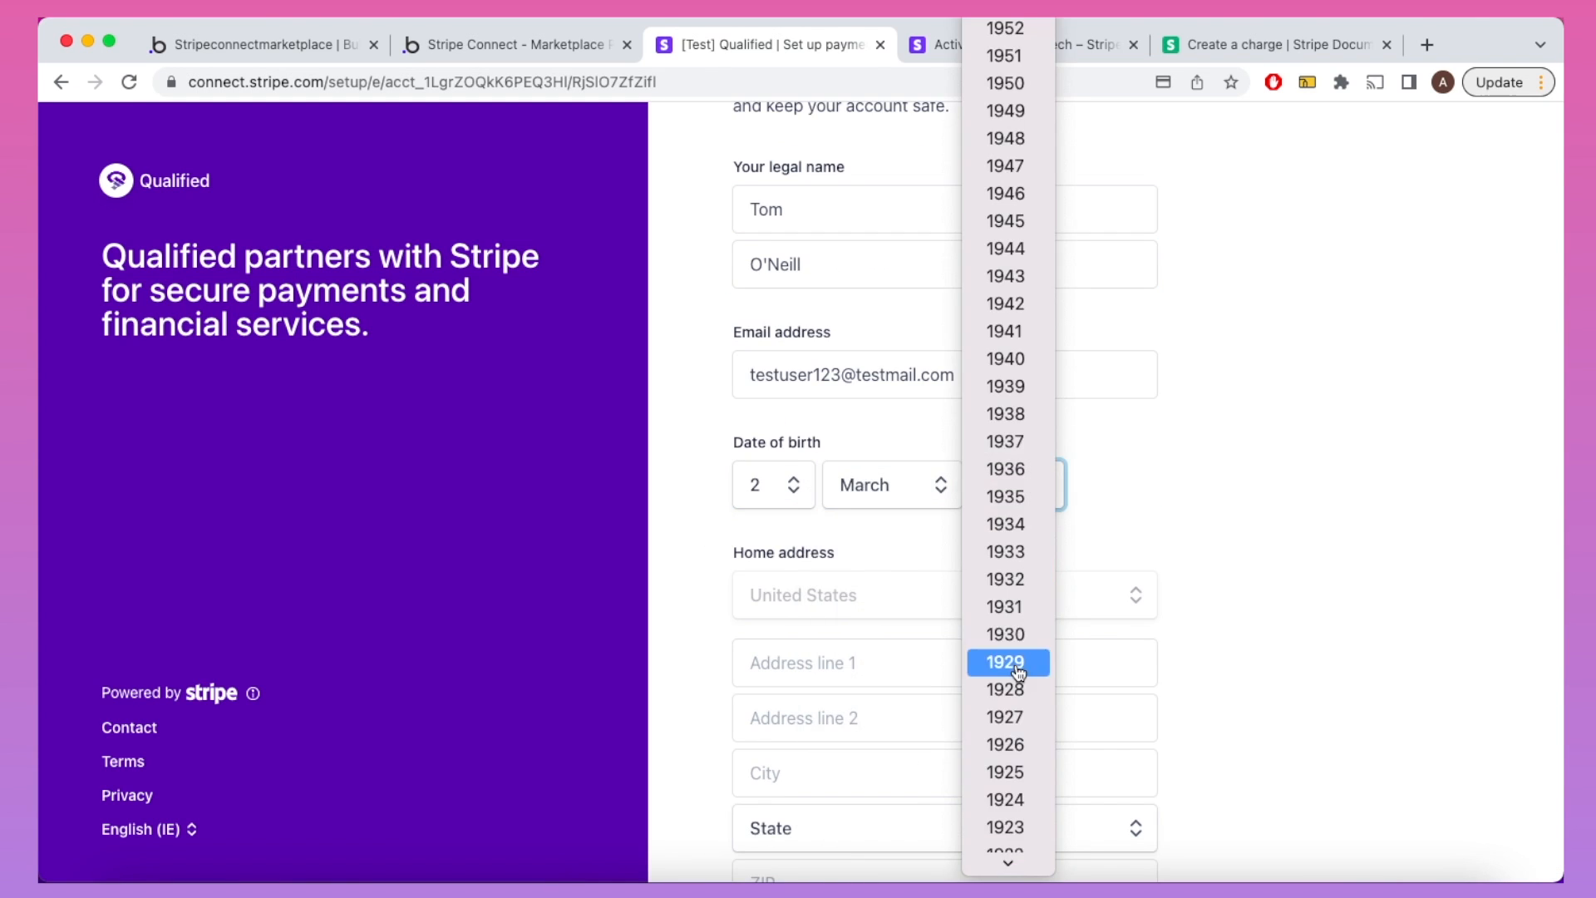
Step: Fill in the individual's street address, city, state and ZIP code
text(16)
key(Down)
key(Return)
key(Tab)
text(New Yo)
key(super+a)
key(BackSpace)
key(Tab)
text(New York)
click(767, 684)
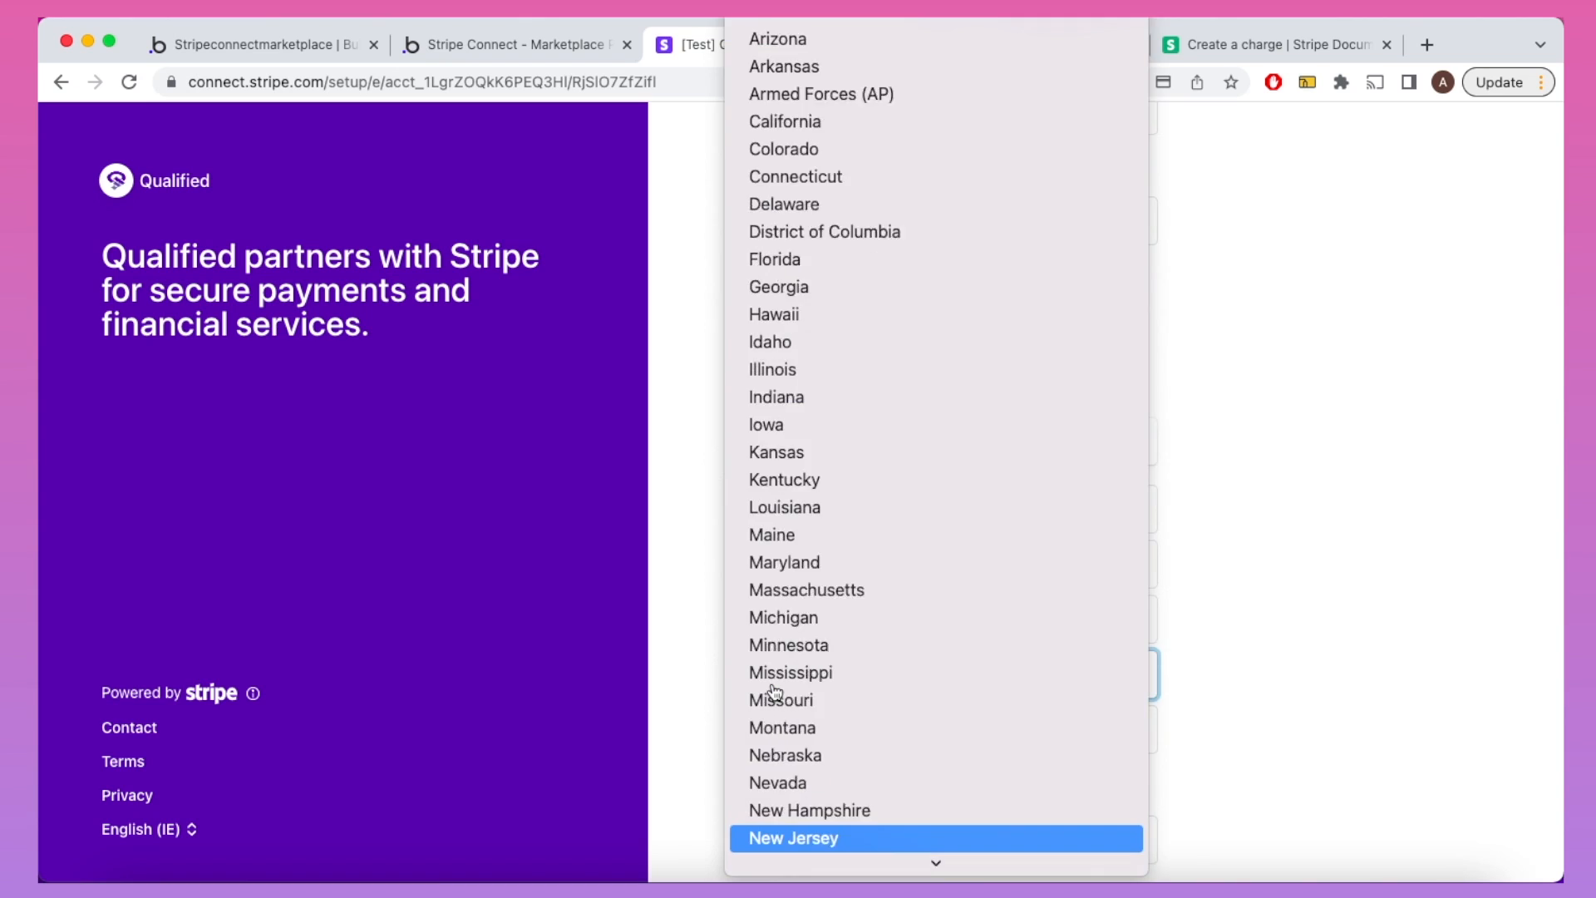
key(Down)
key(Down)
key(Return)
key(Tab)
text(10019)
scroll(698, 738, down, 2)
Step: Enter the individual's phone number and last four social security digits
click(839, 596)
text(201555113)
click(843, 702)
click(958, 608)
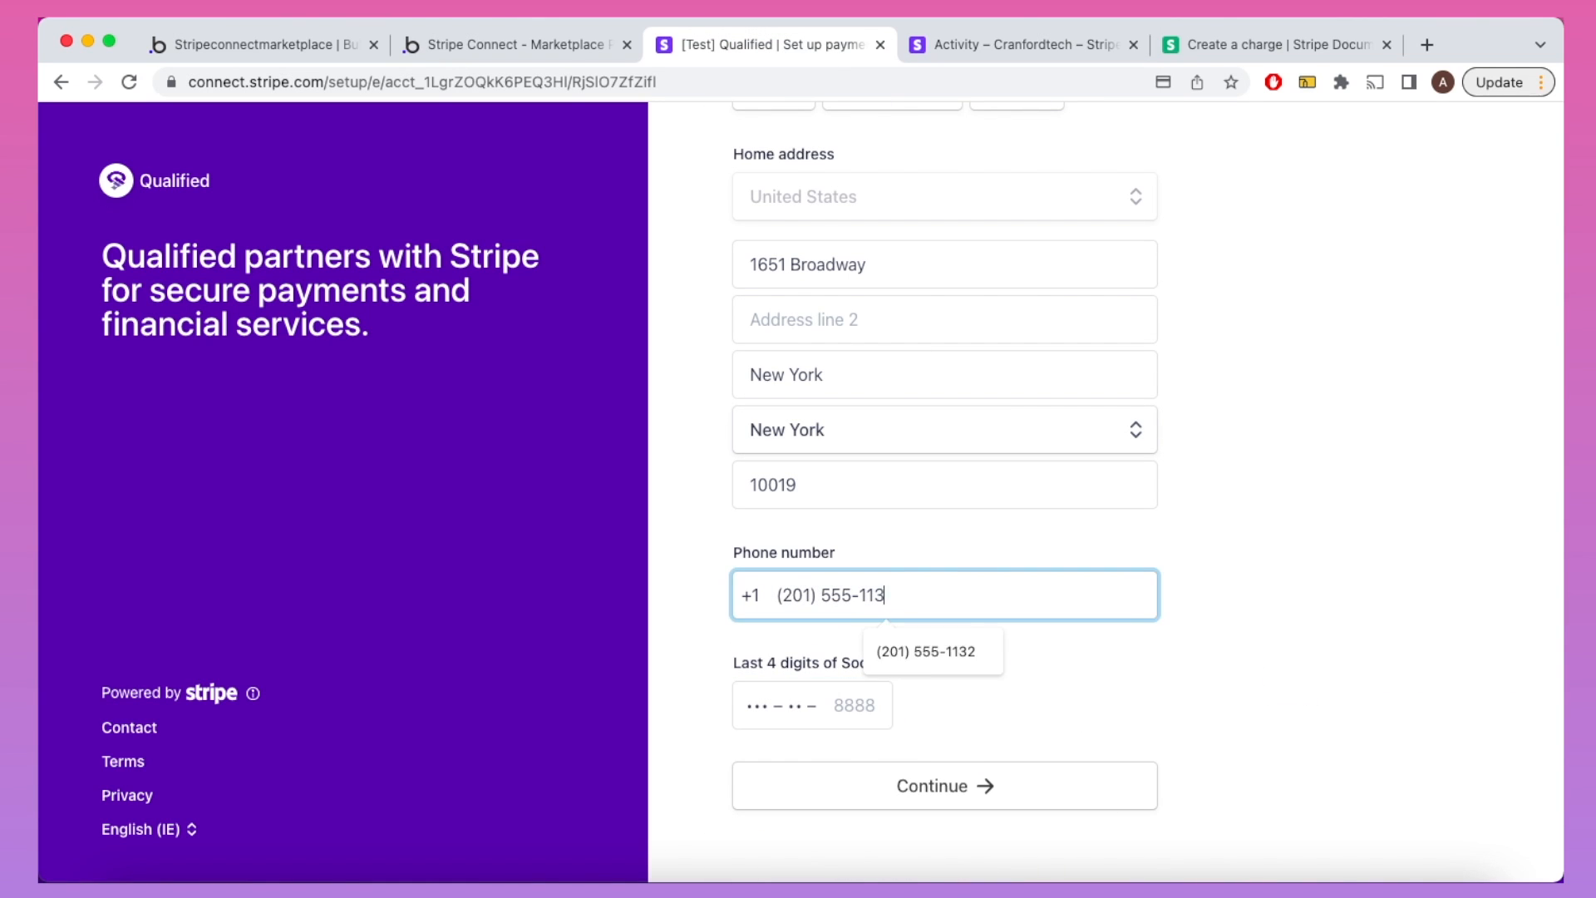
text(2)
click(846, 705)
text(8888)
click(925, 775)
Step: Set the industry to Software and use a test payout bank account
click(845, 423)
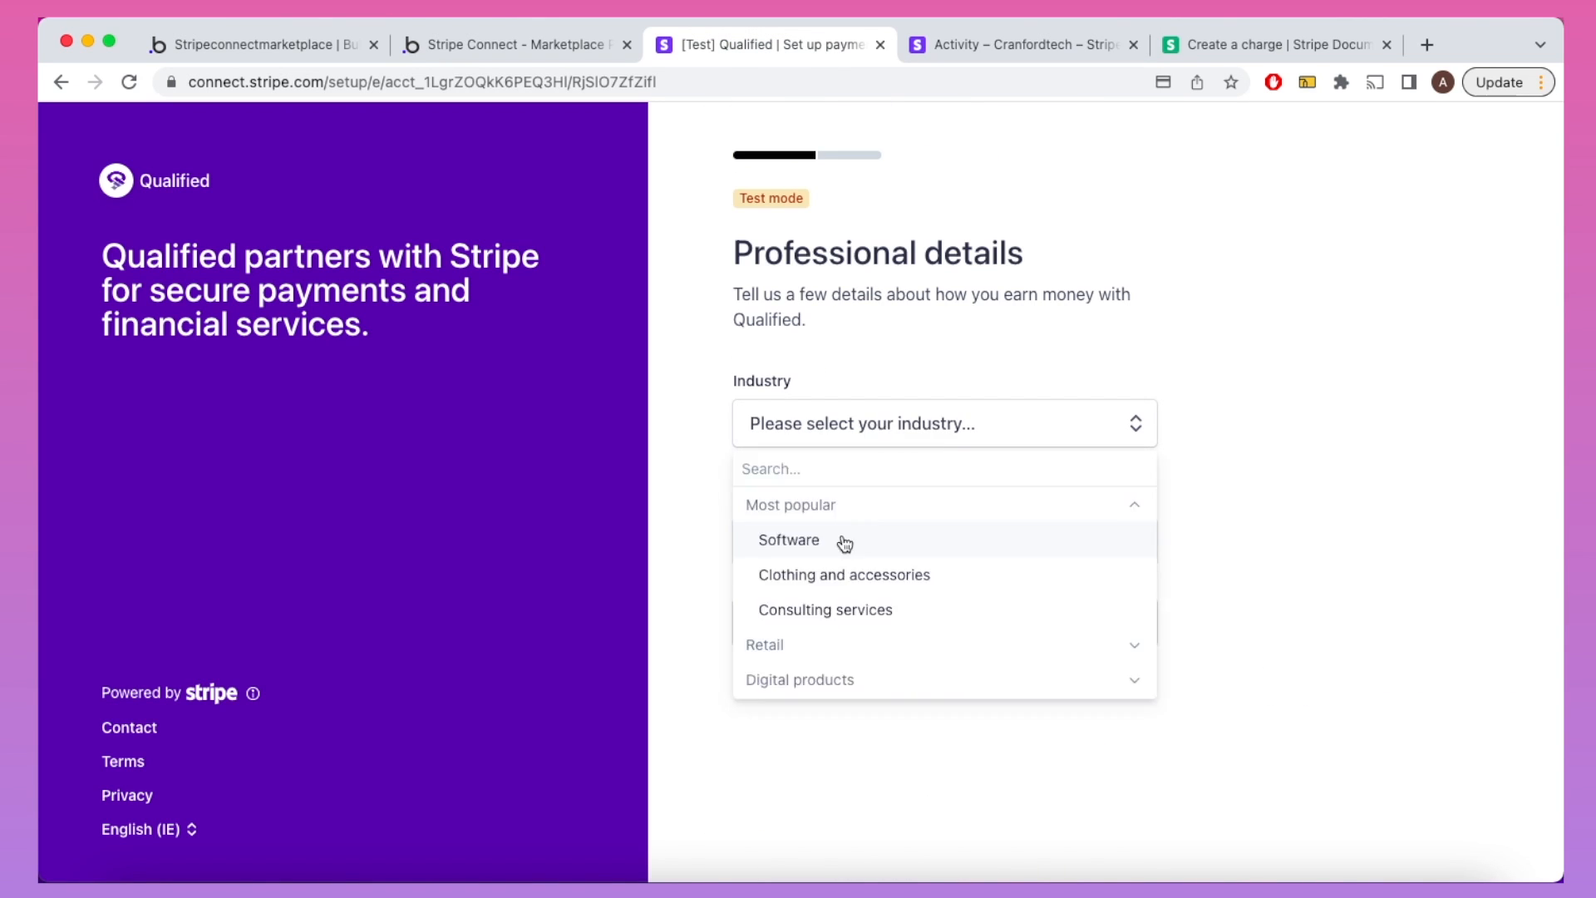
click(845, 542)
click(865, 624)
click(1038, 468)
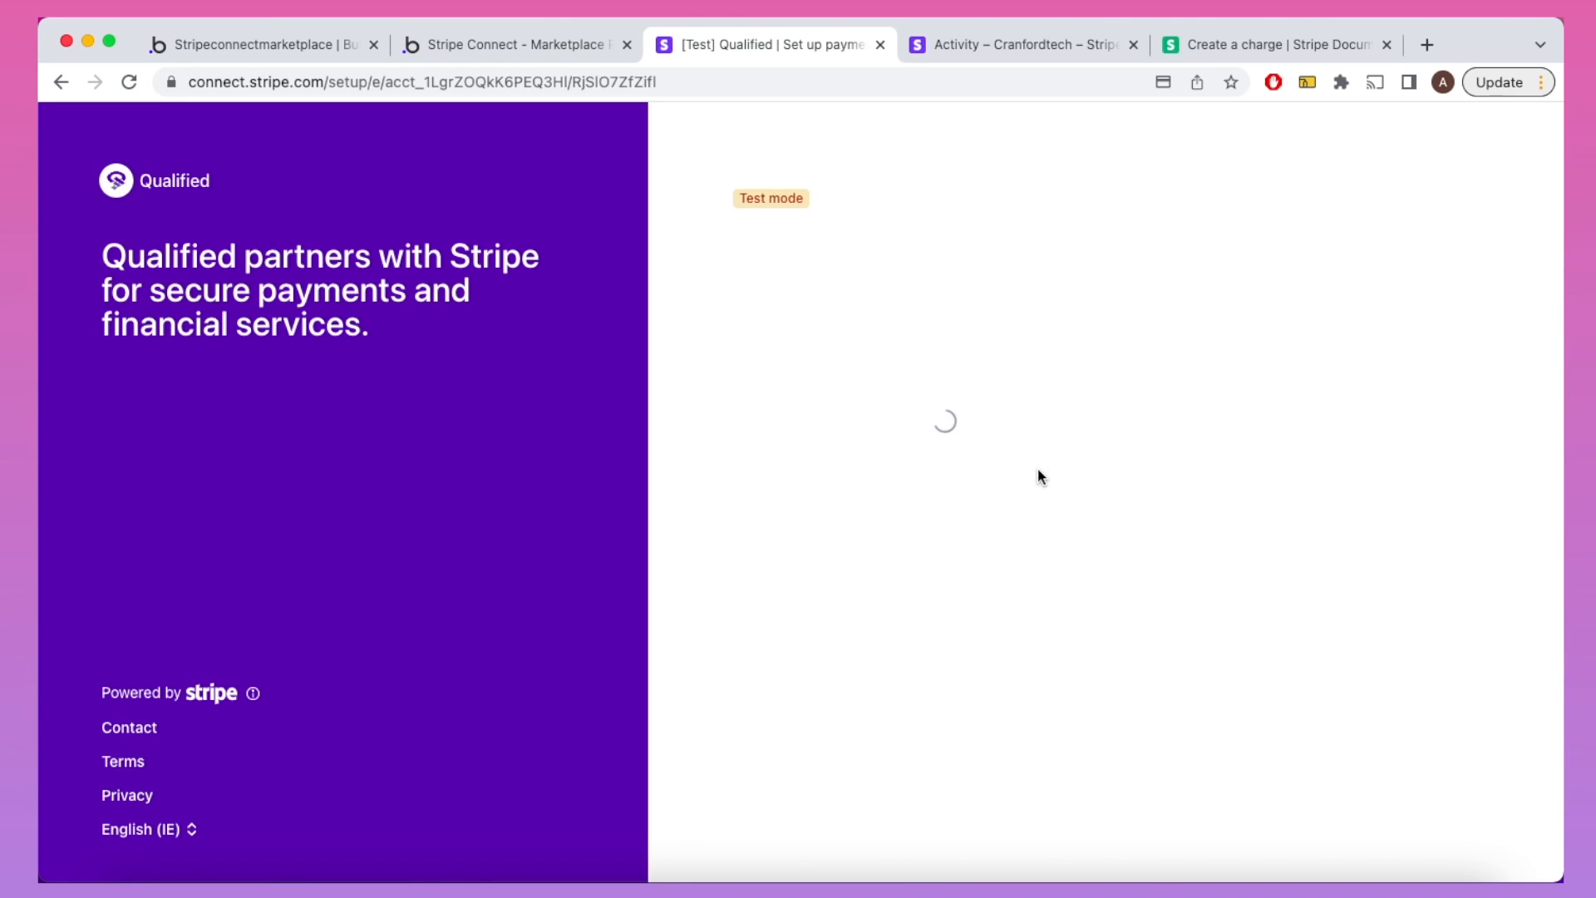
Step: Provide the full social security number and test ID document, then submit onboarding
click(907, 557)
text(123456789)
scroll(907, 565, down, 1)
click(925, 691)
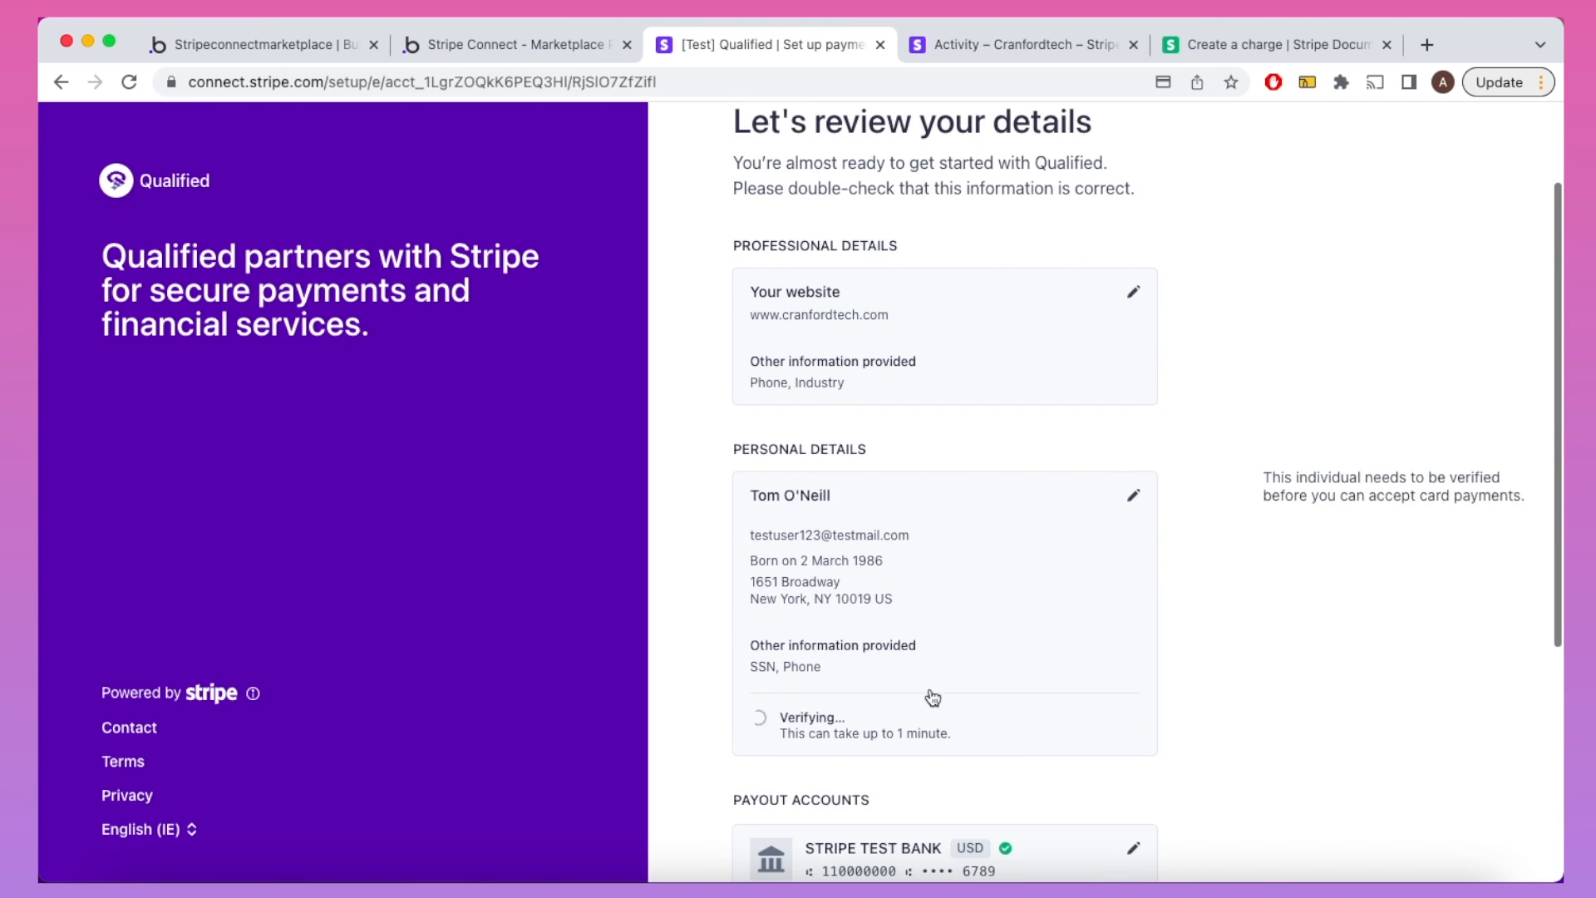
click(1079, 501)
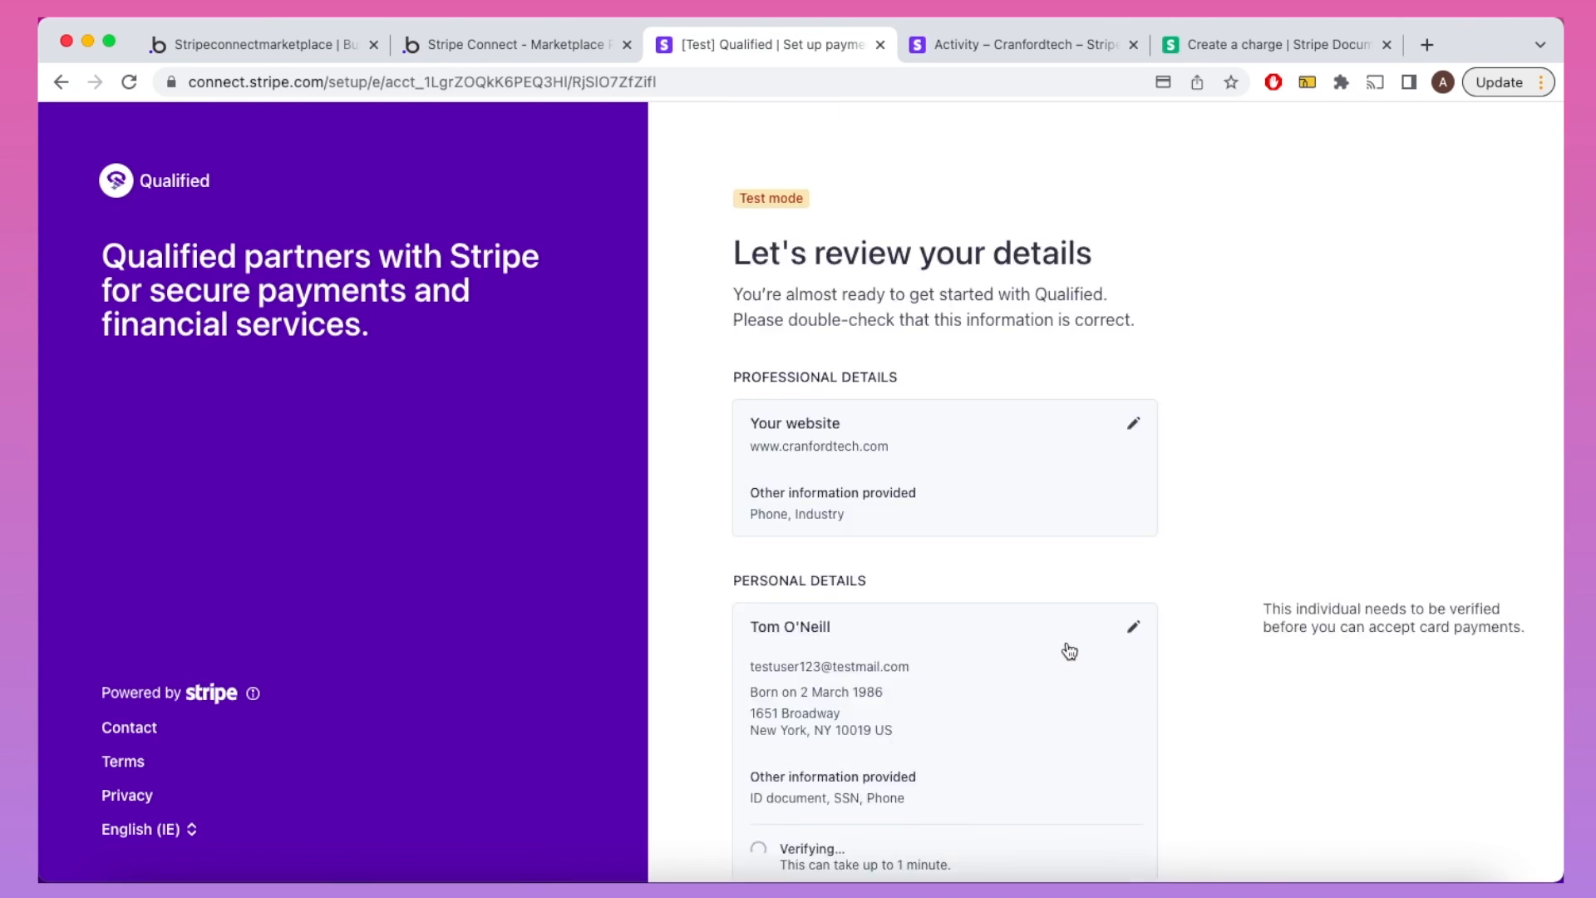
scroll(1031, 665, down, 3)
click(949, 735)
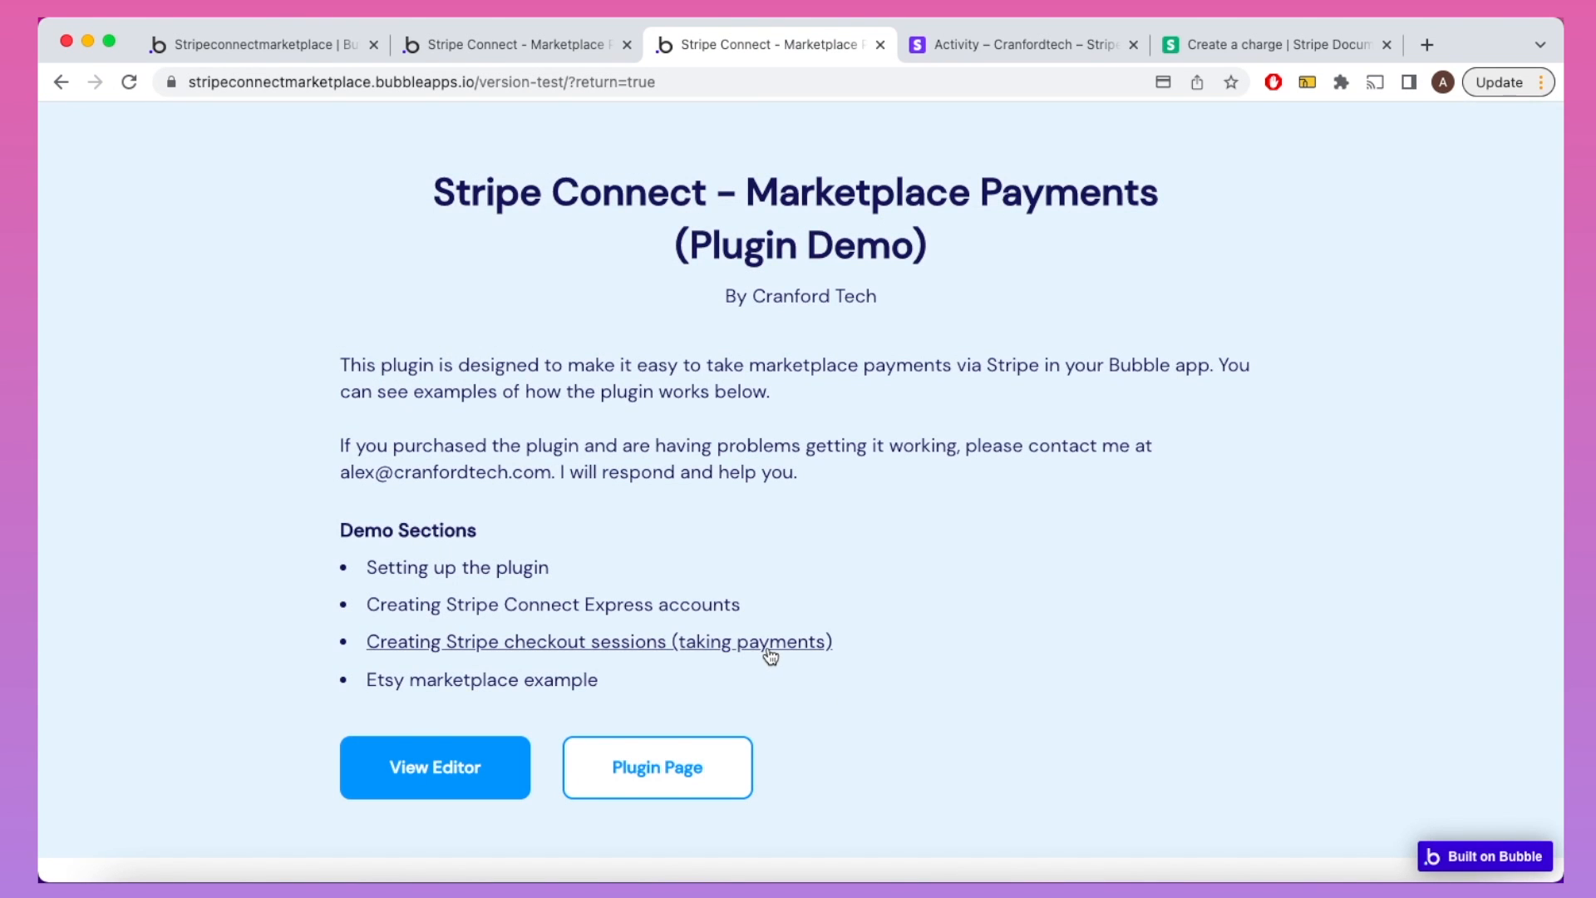
Step: Start a Marketplace Payment checkout and enter the buyer's e-mail, test card 4242…, and cardholder name
click(767, 647)
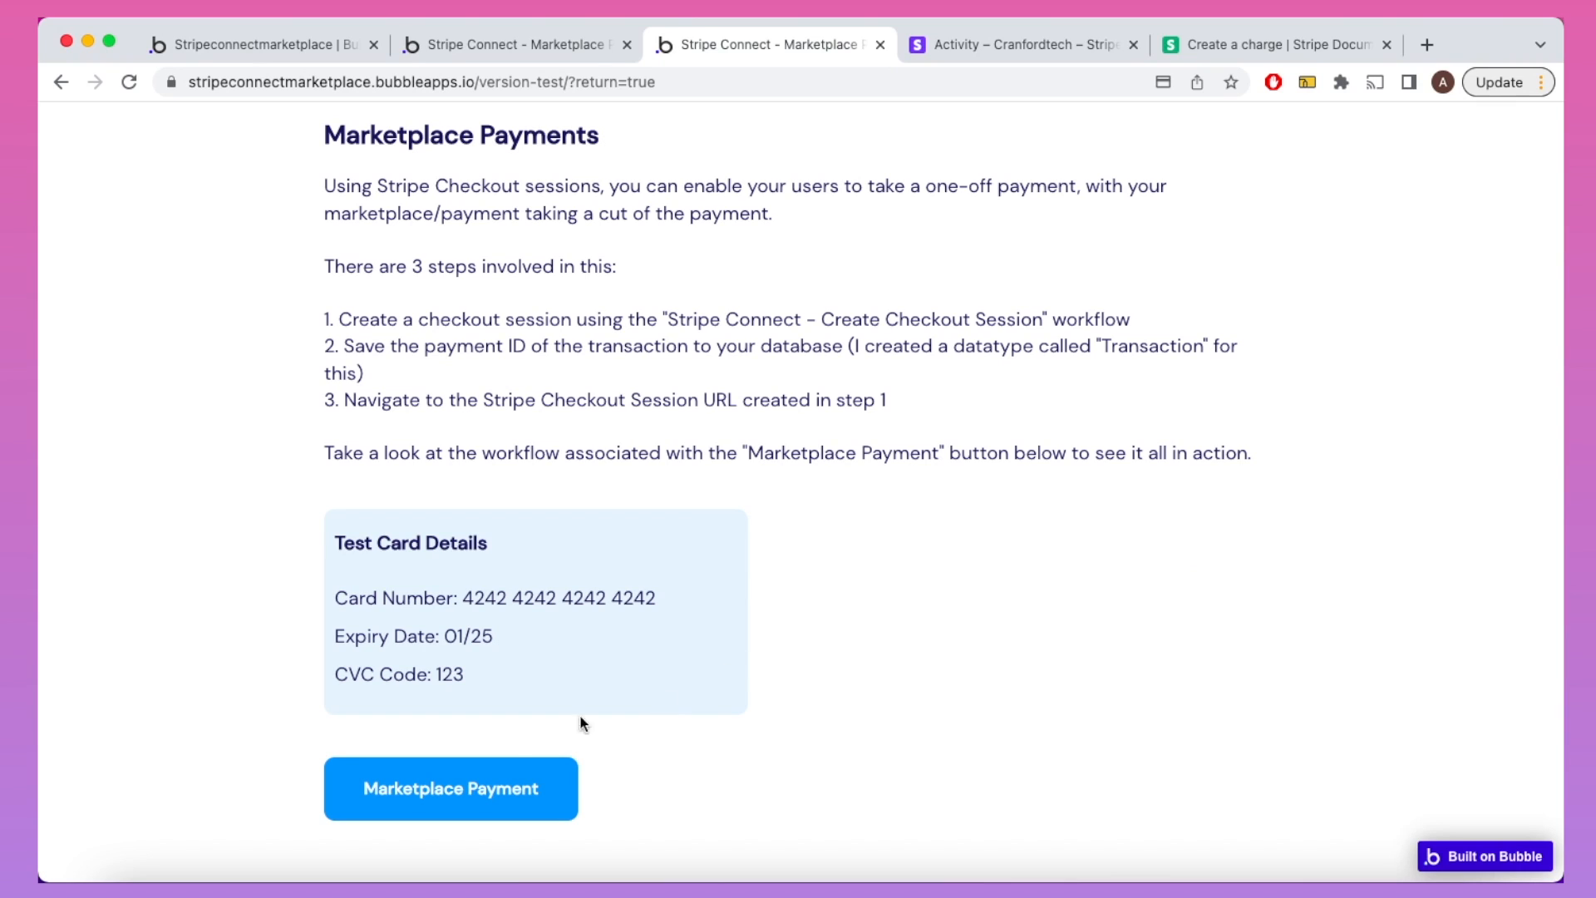
click(456, 785)
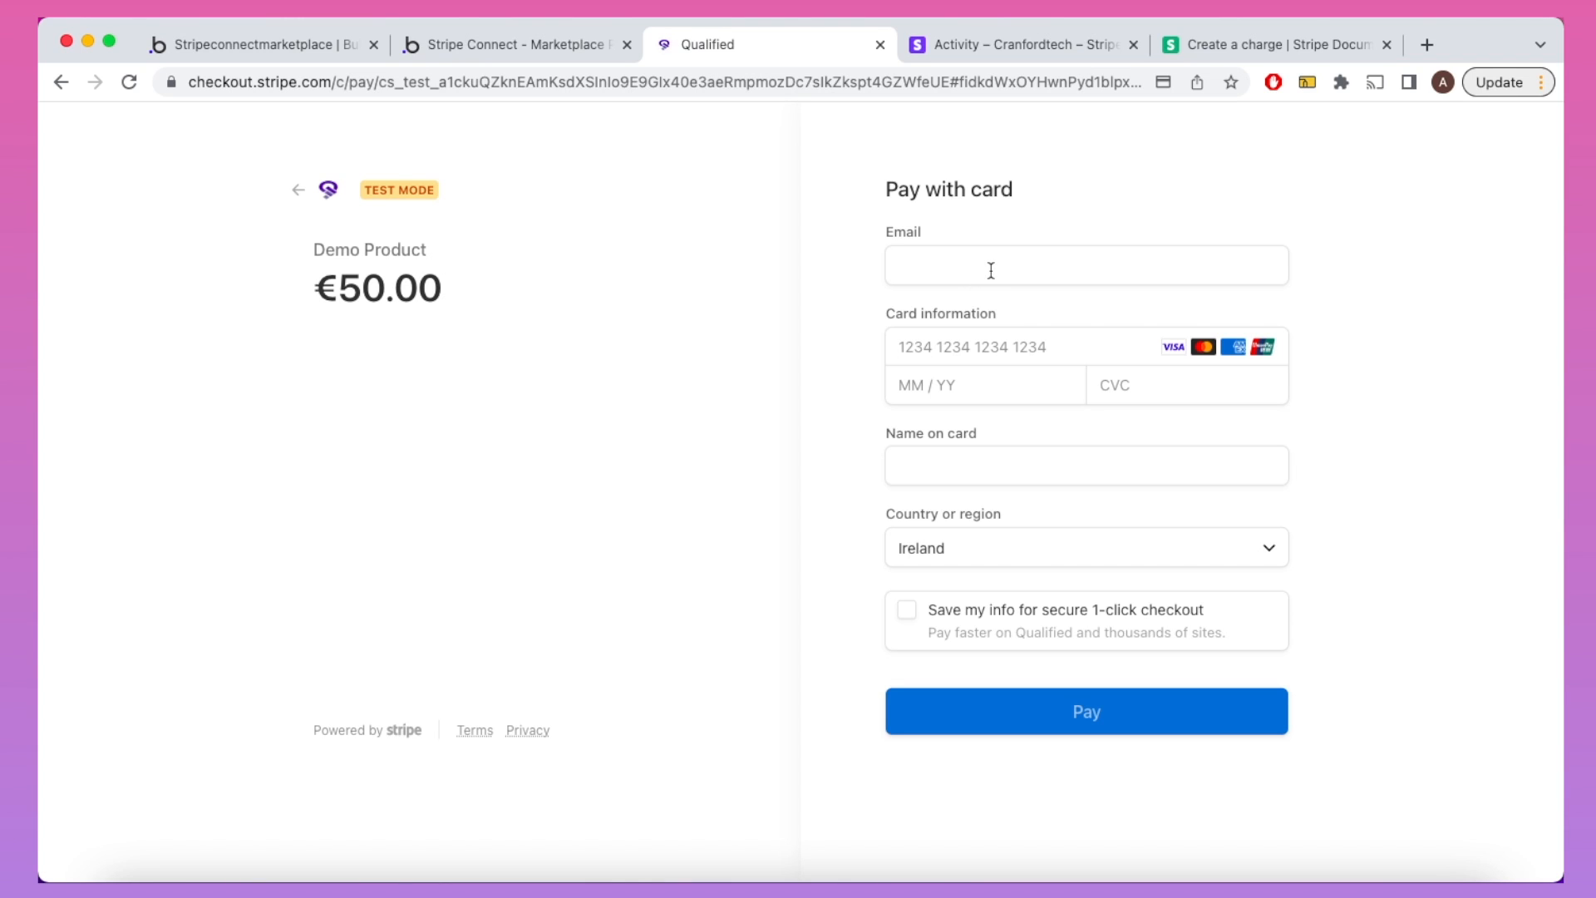
click(991, 270)
key(Tab)
text(42424242424242420125123)
key(Tab)
text(John)
click(1169, 551)
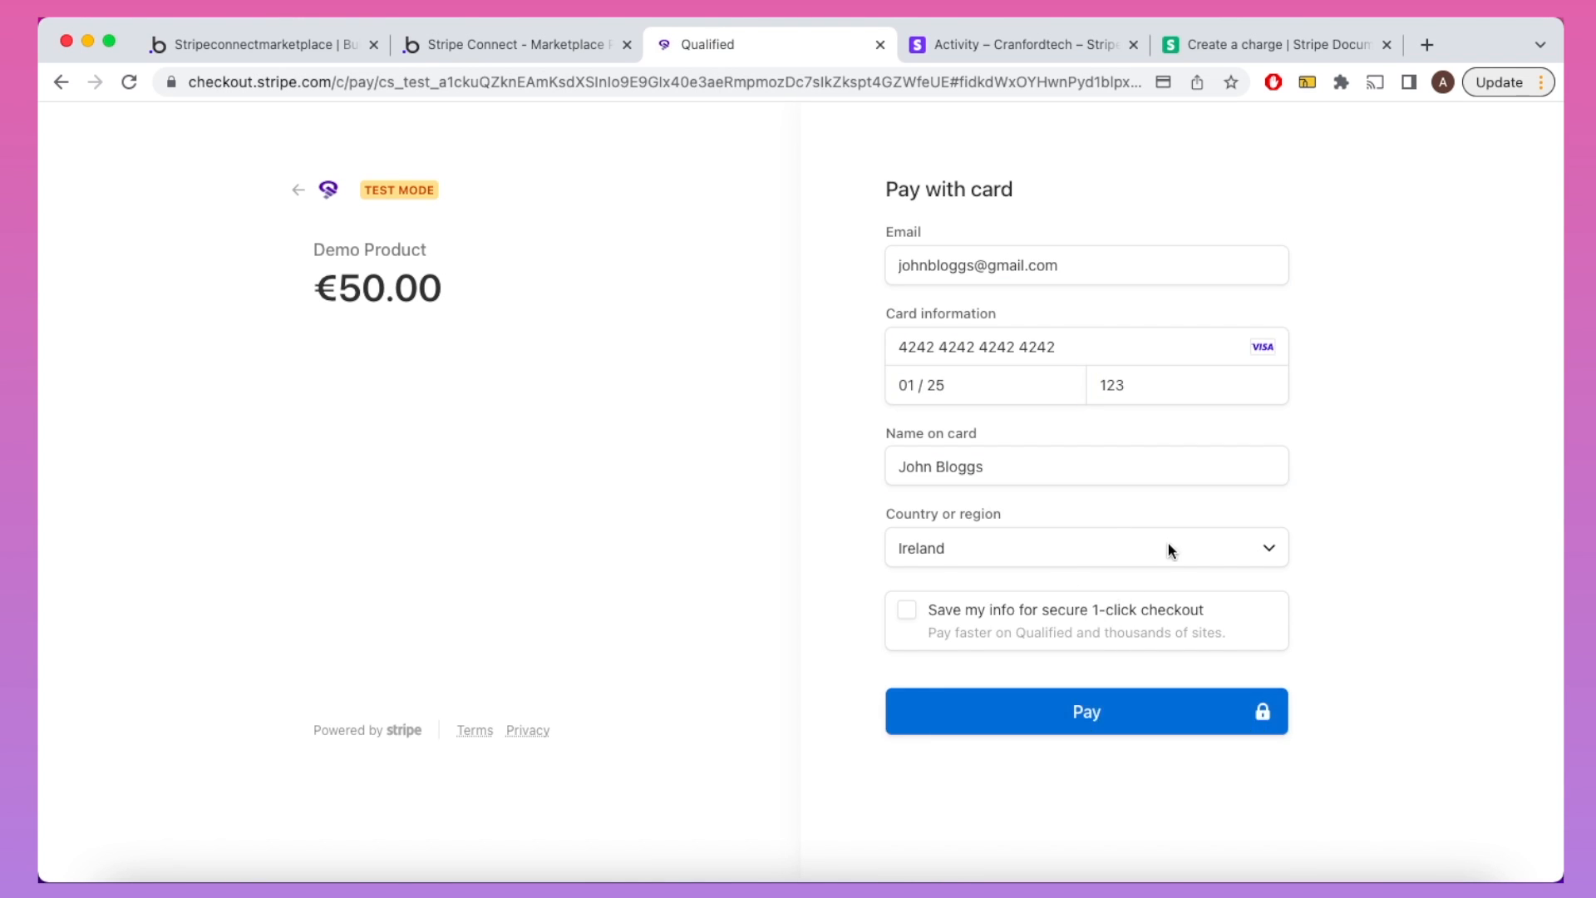
Step: Submit the €50.00 test payment, read the US destination-charge error, and return to the demo page
click(1123, 742)
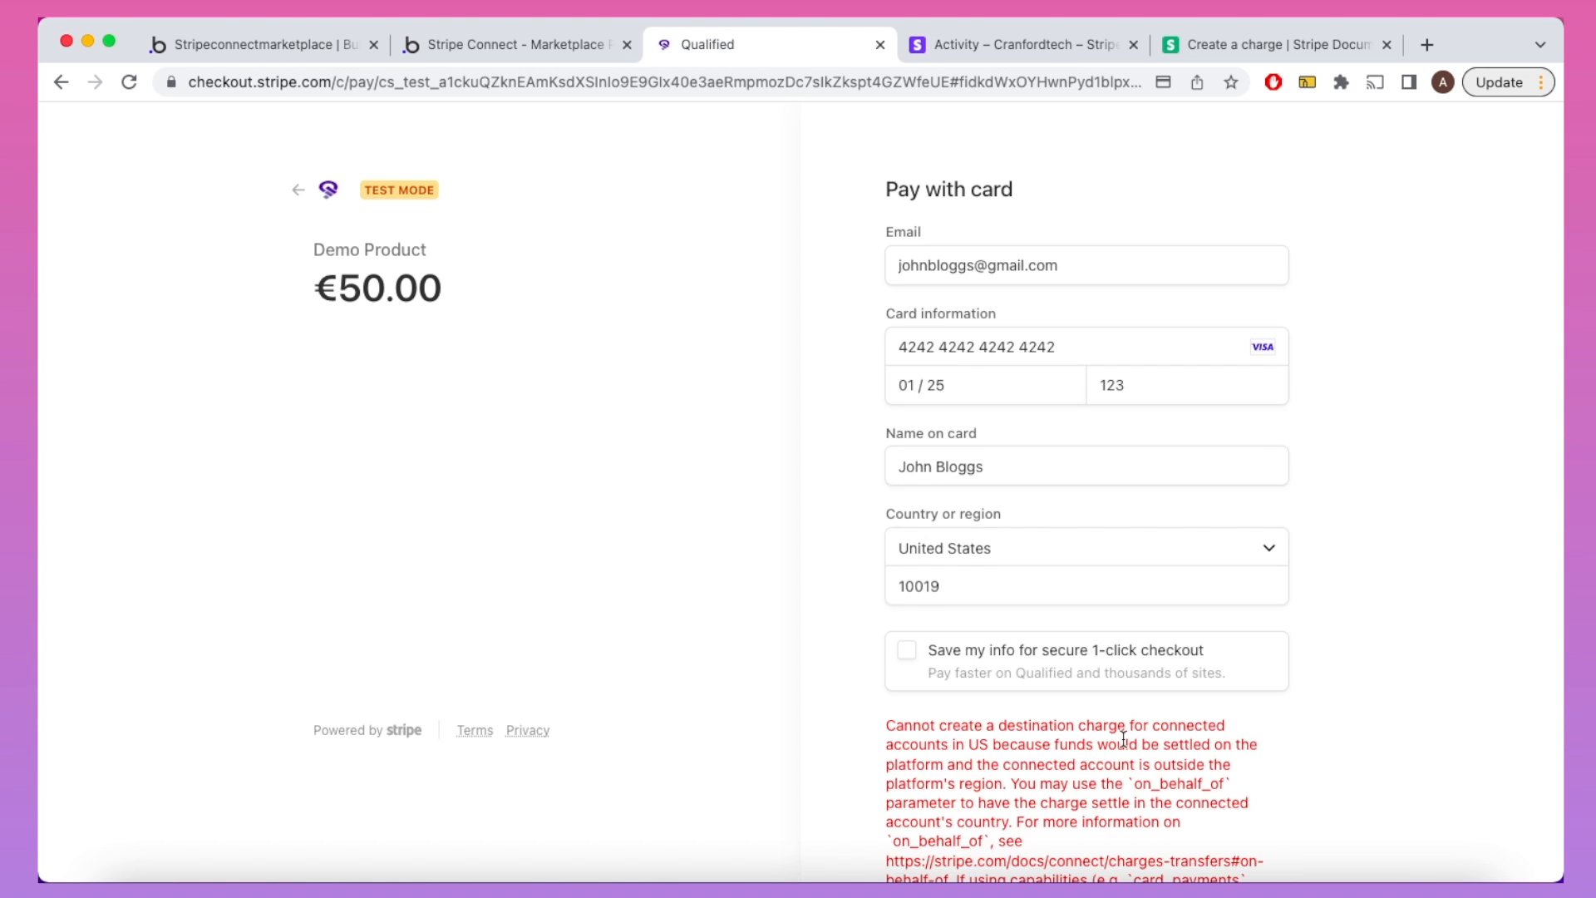
scroll(1123, 736, down, 5)
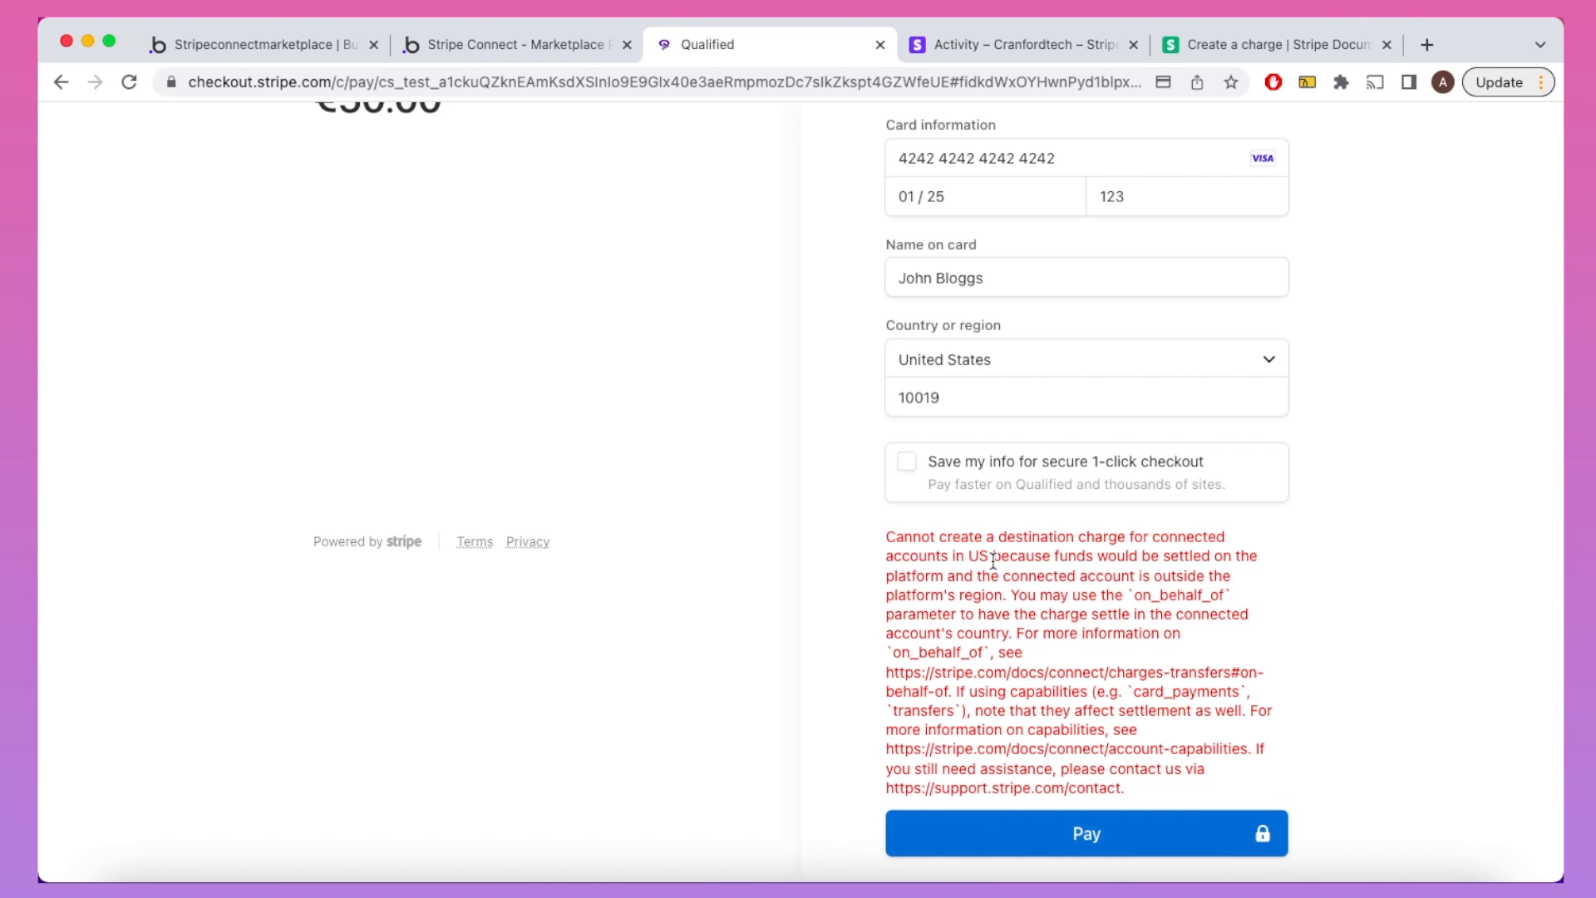
click(60, 81)
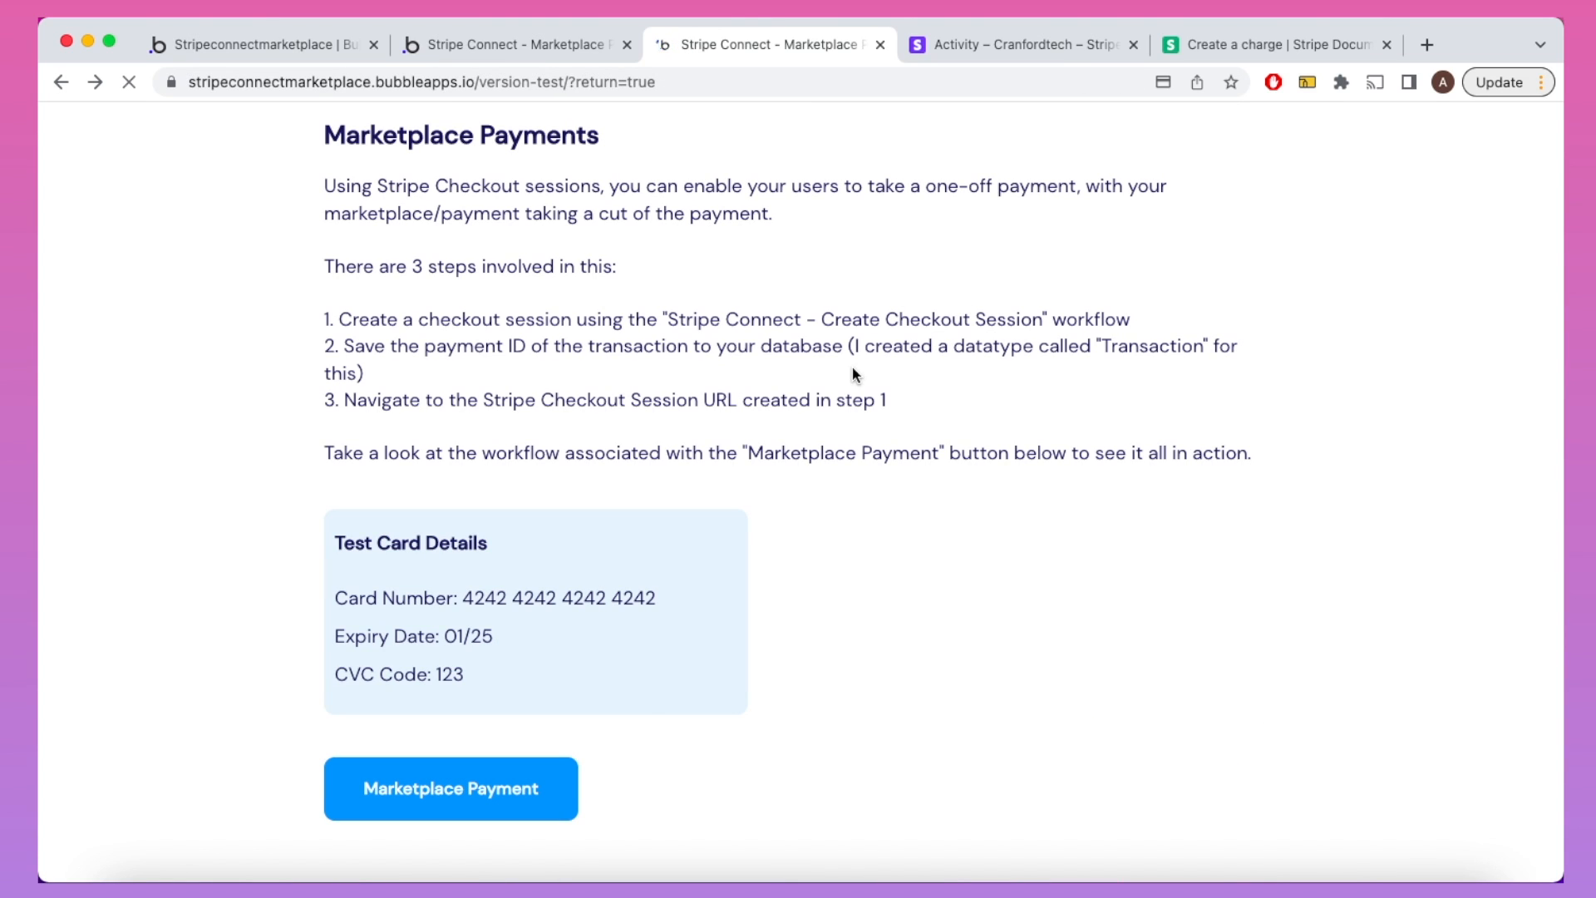
Step: Set On Behalf Of to Yes in the Stripe Connect Create Checkout Session action
click(272, 43)
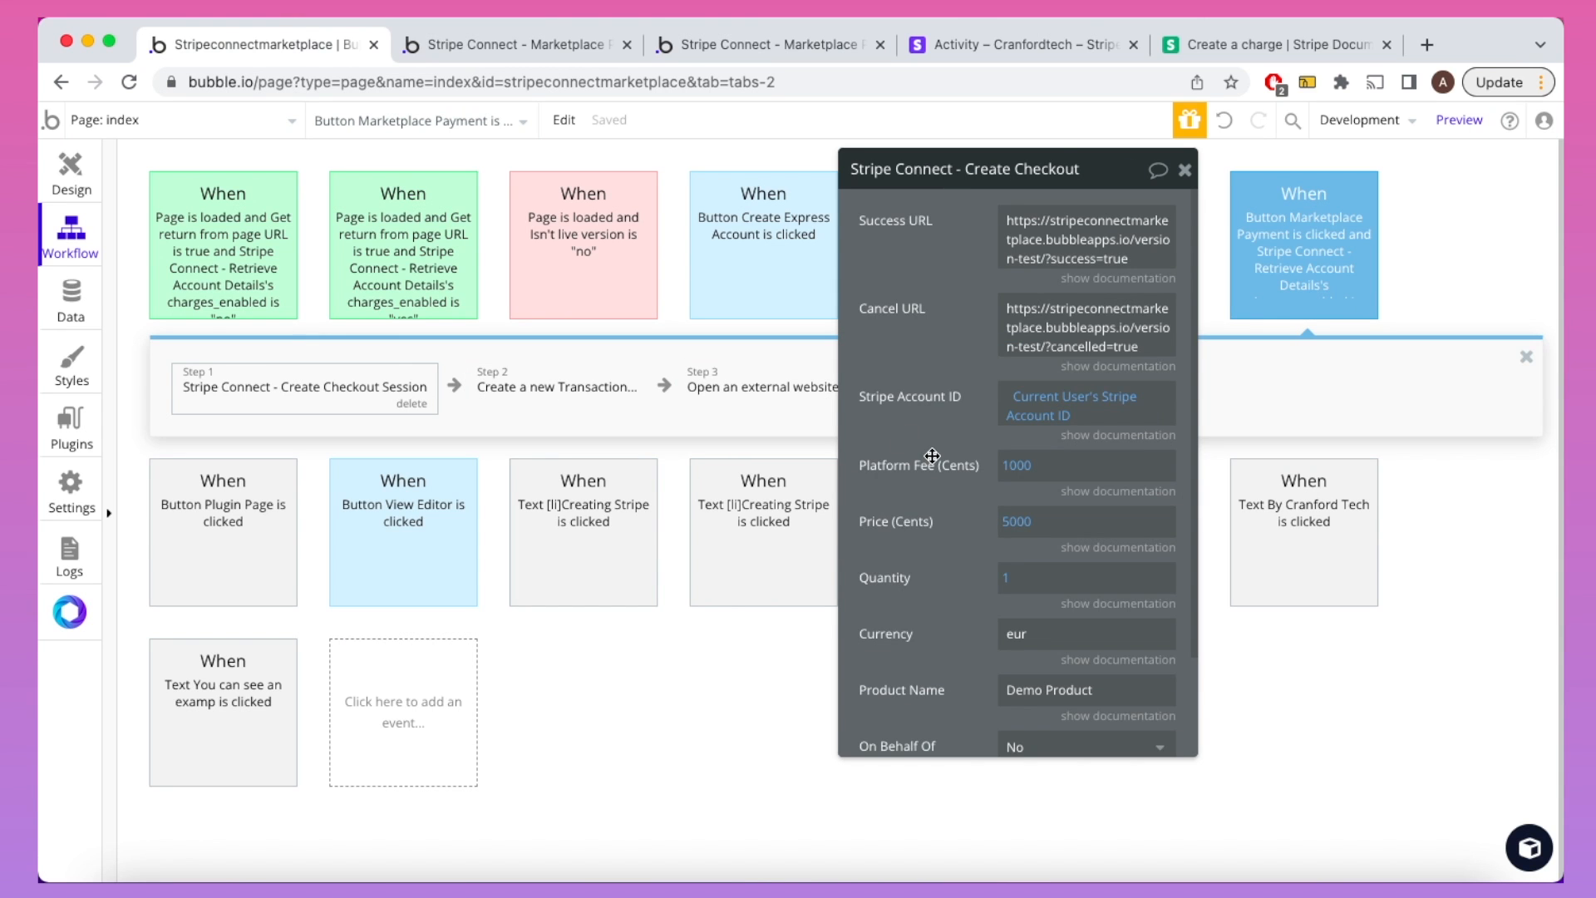
scroll(942, 456, down, 2)
click(1048, 632)
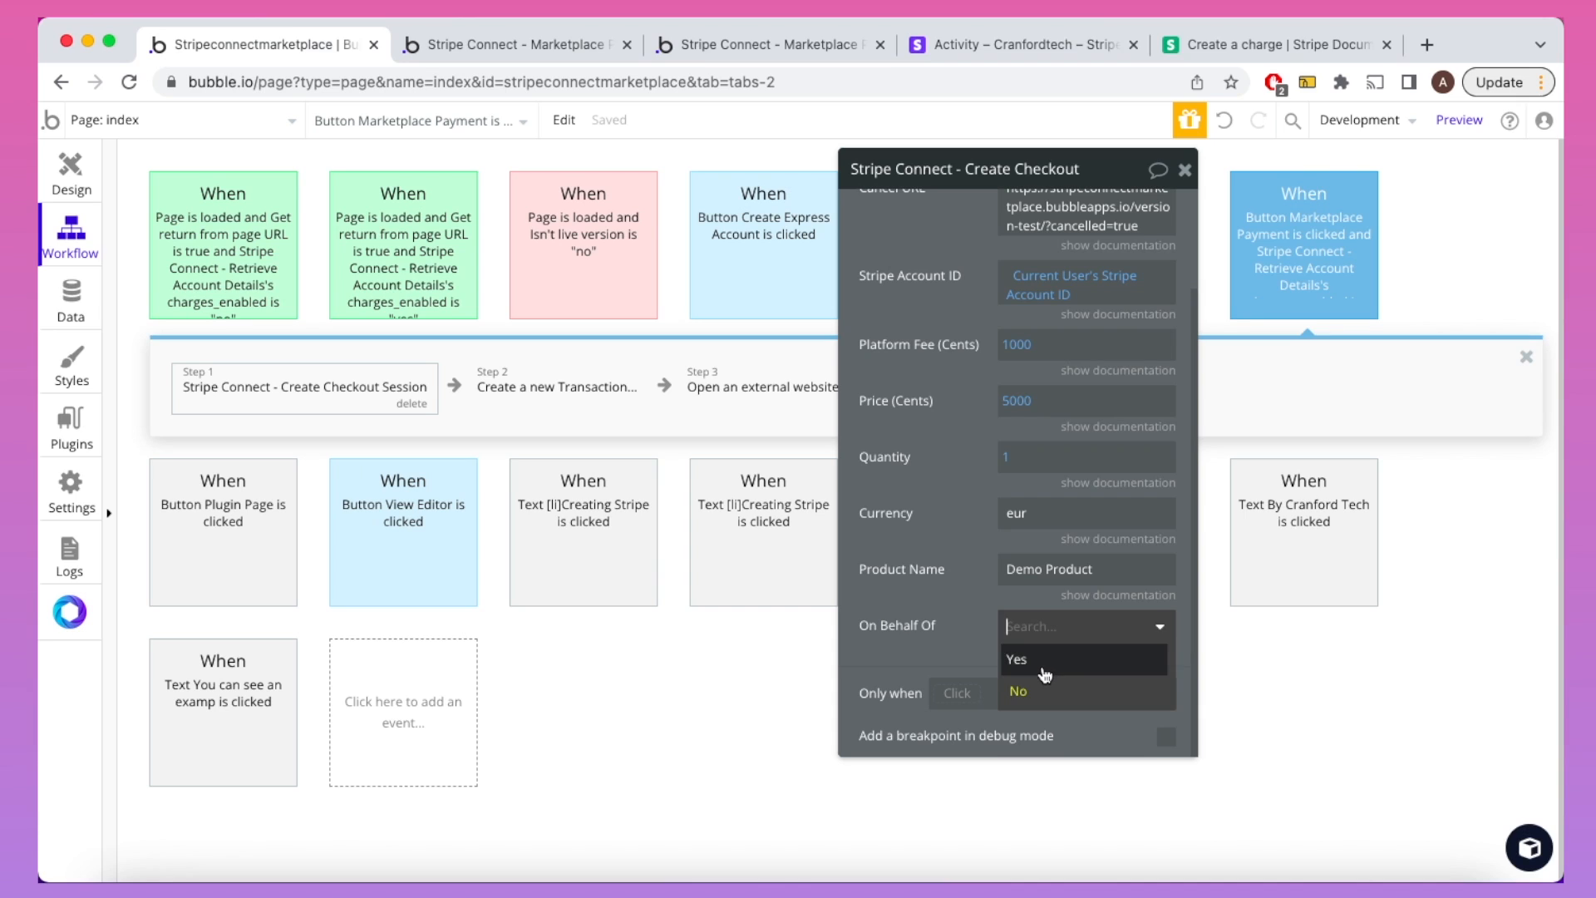
click(1045, 661)
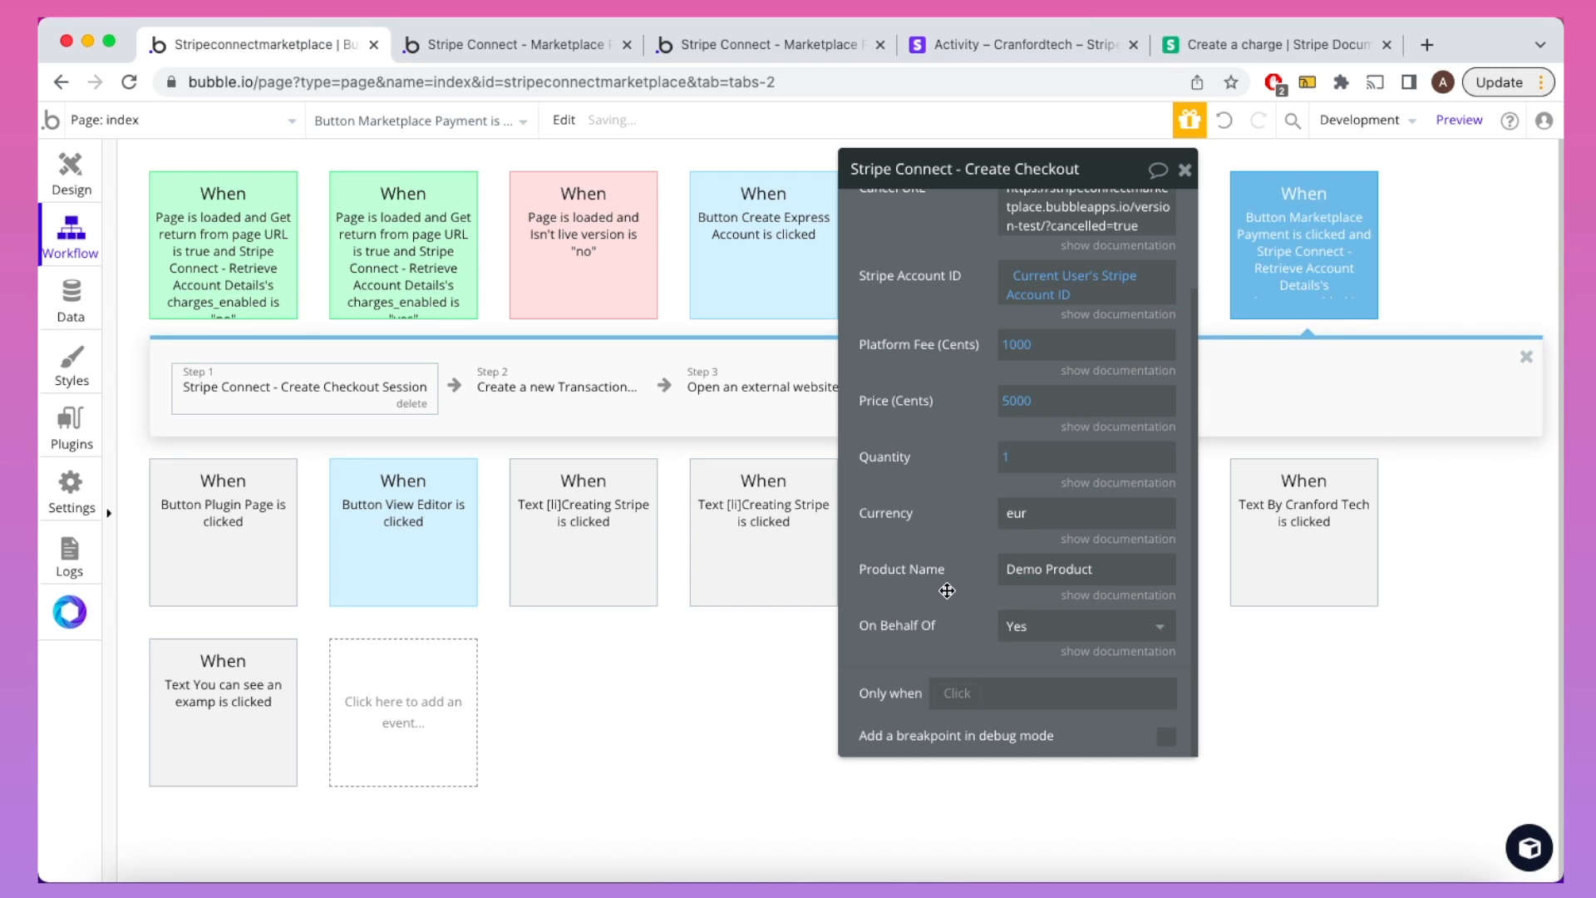
click(1184, 169)
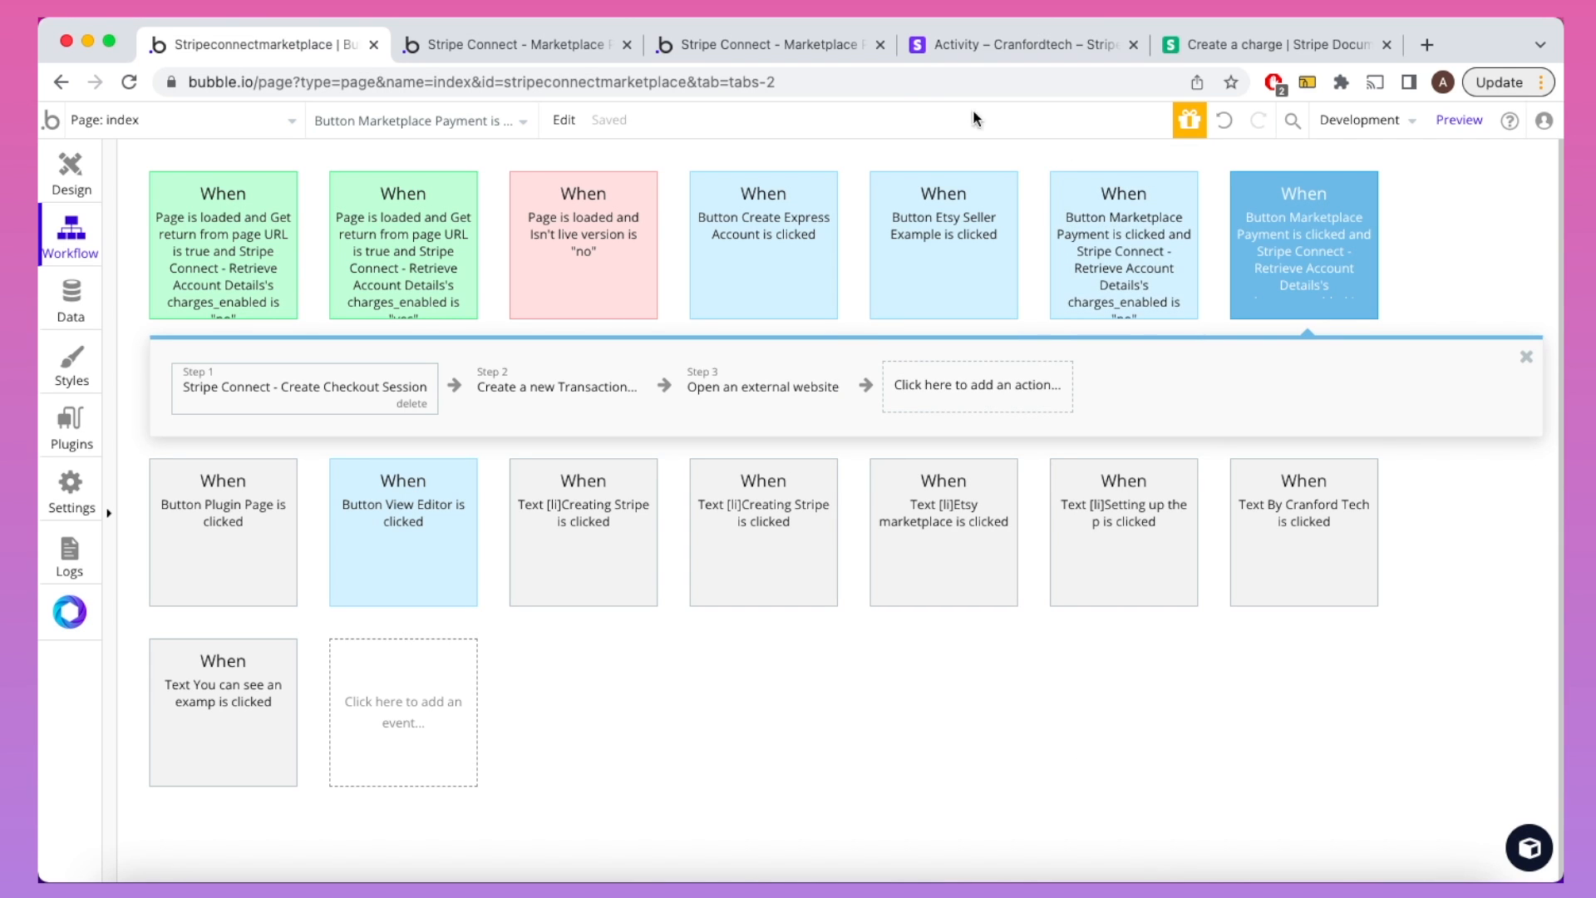
Step: Retry the Marketplace Payment checkout with test card 4242…, country United States, and pay €50.00
click(786, 53)
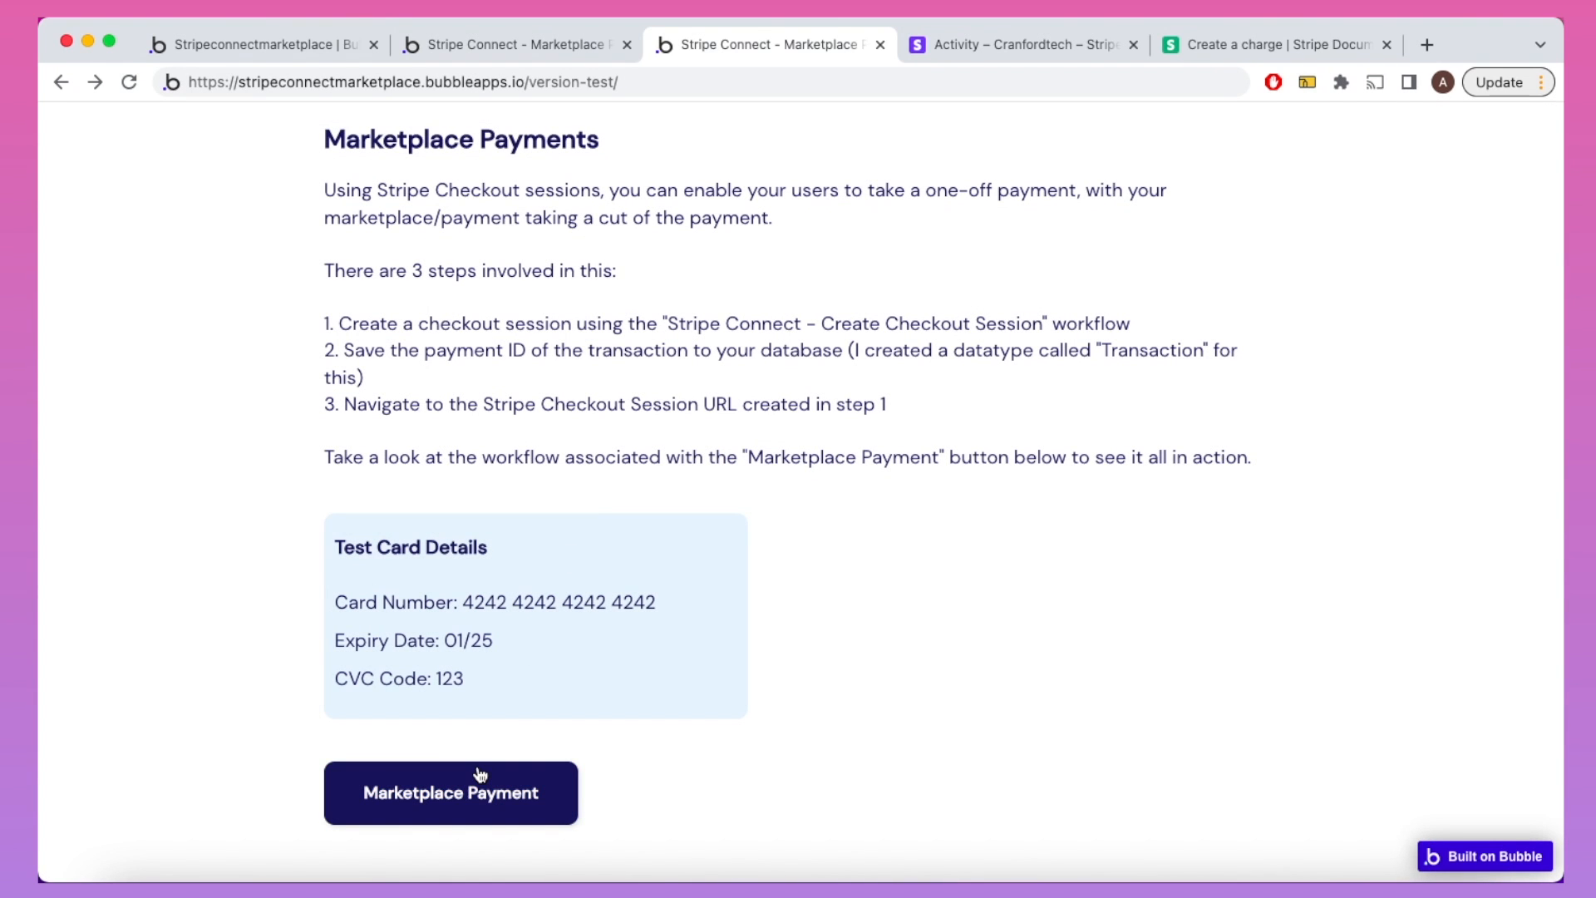
click(481, 774)
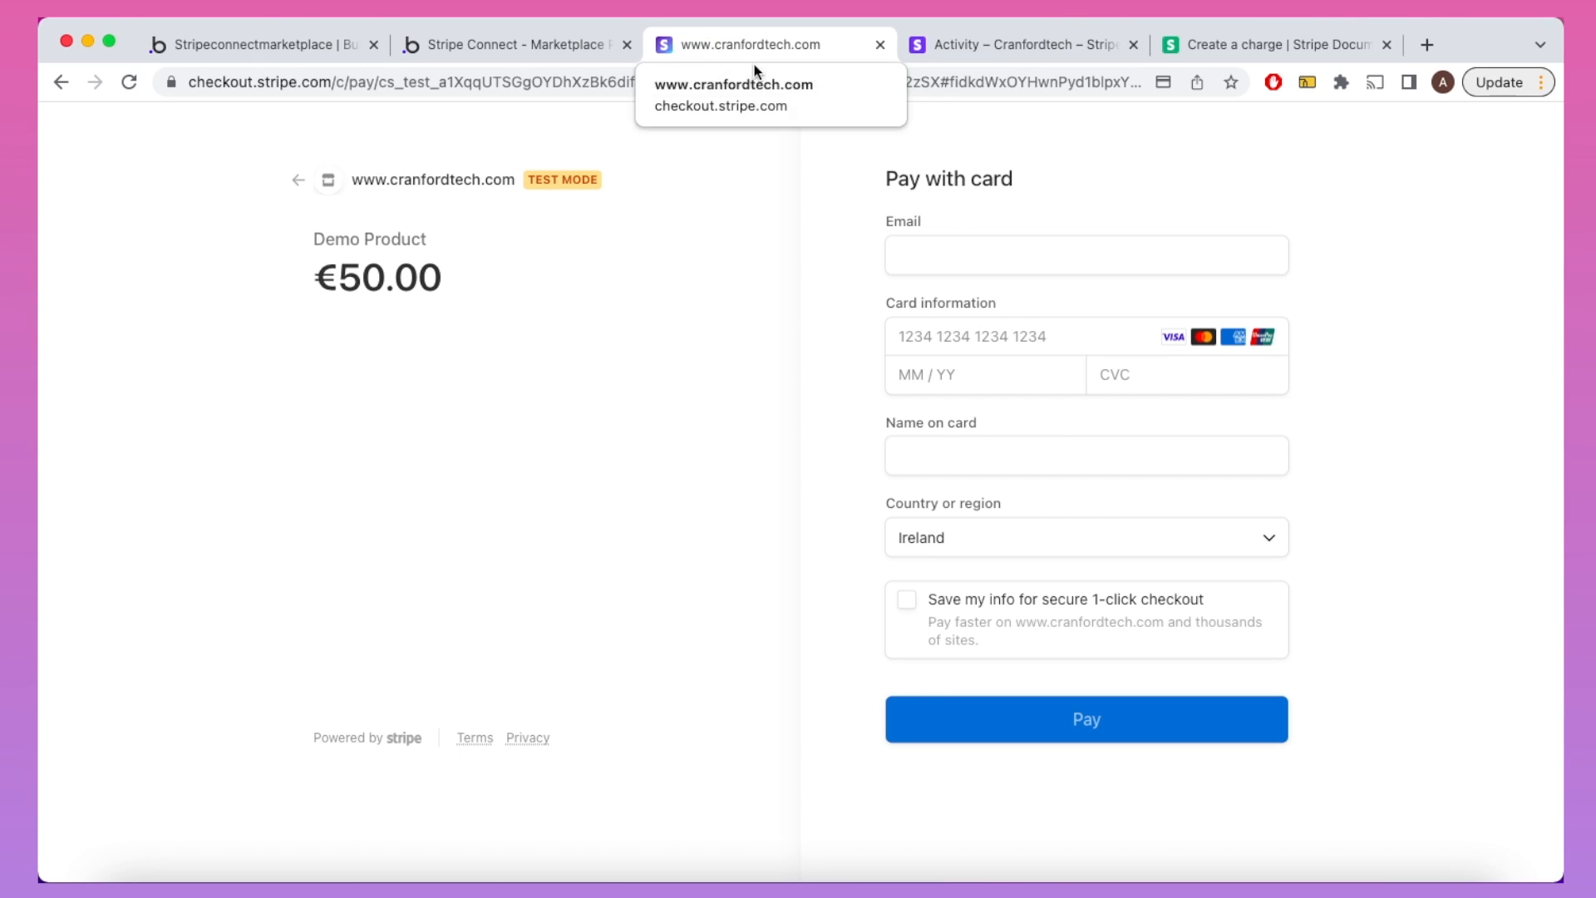
text(4242)
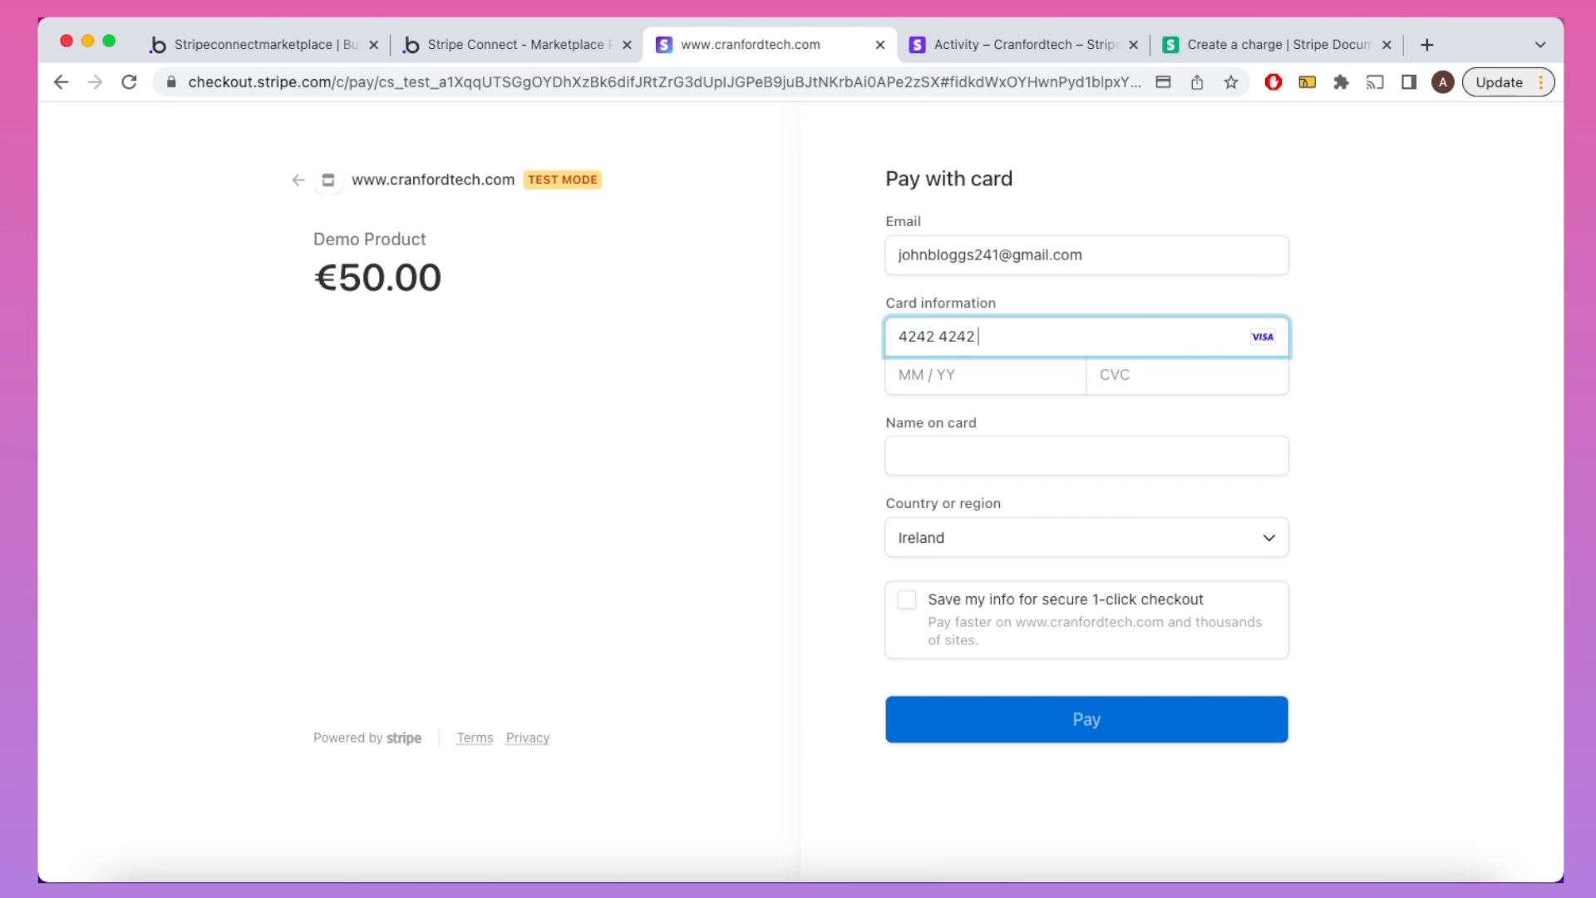
text(4242424242420125123)
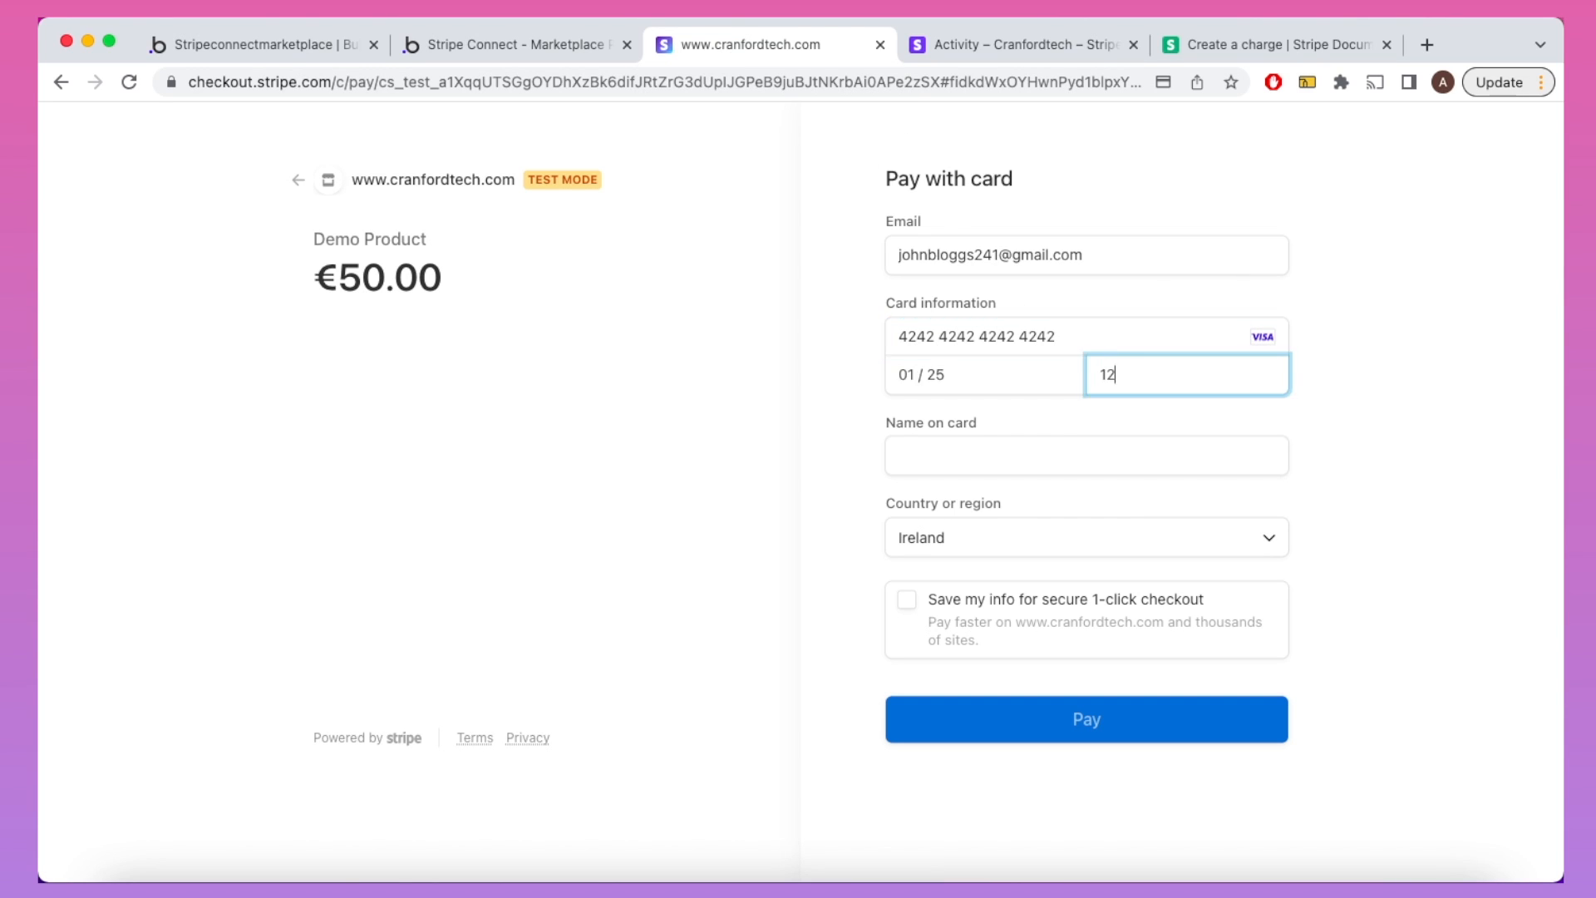
key(Tab)
click(941, 542)
text(un)
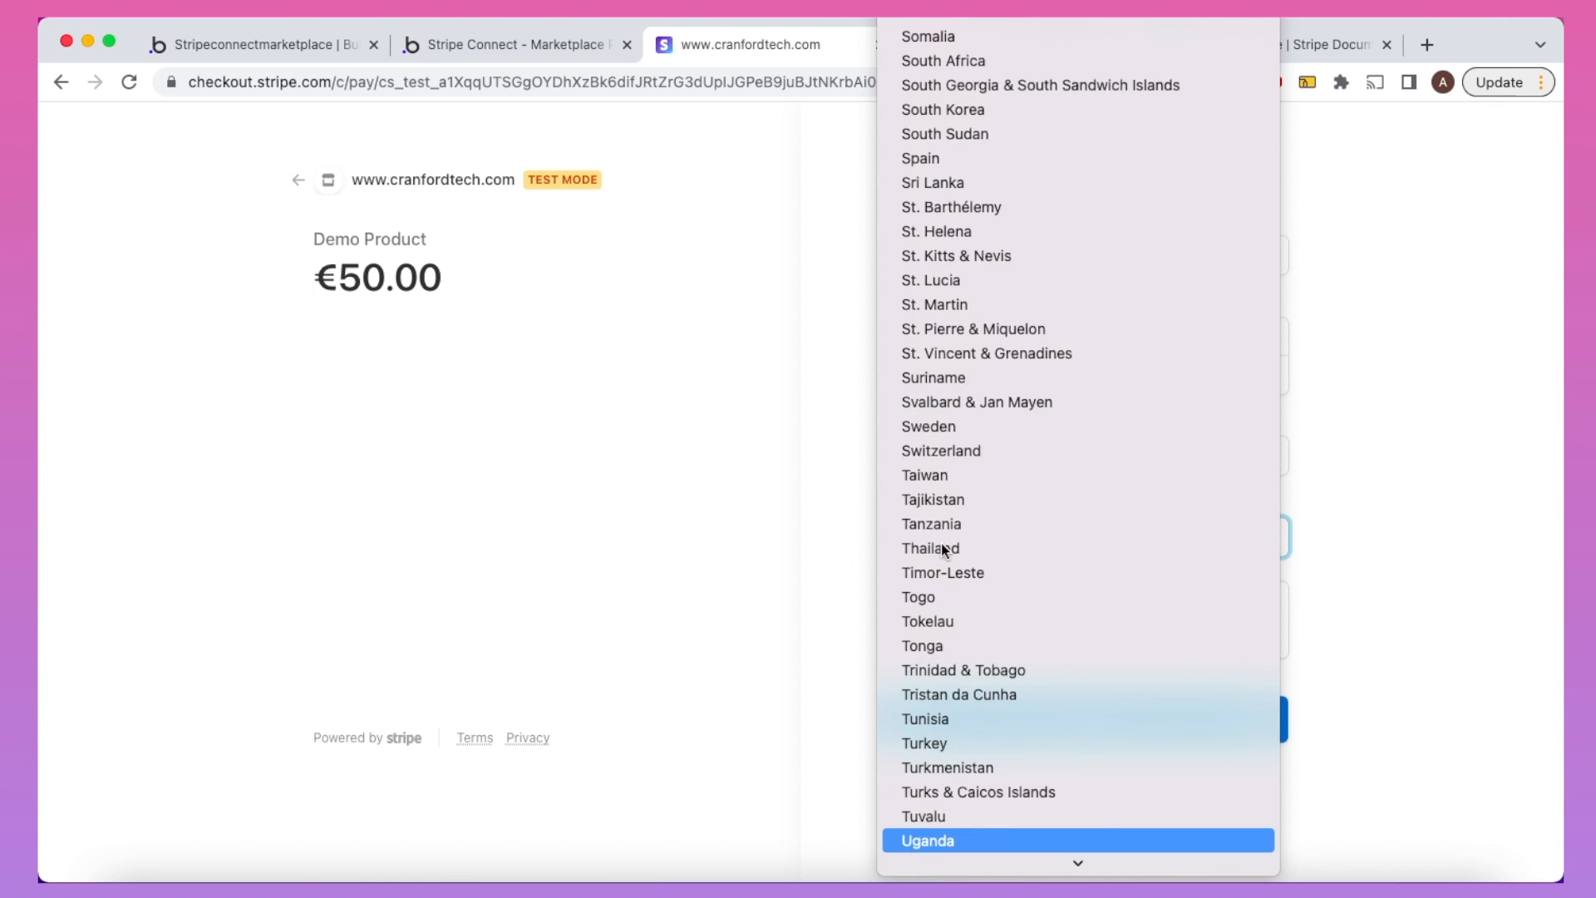
key(Down)
key(Down)
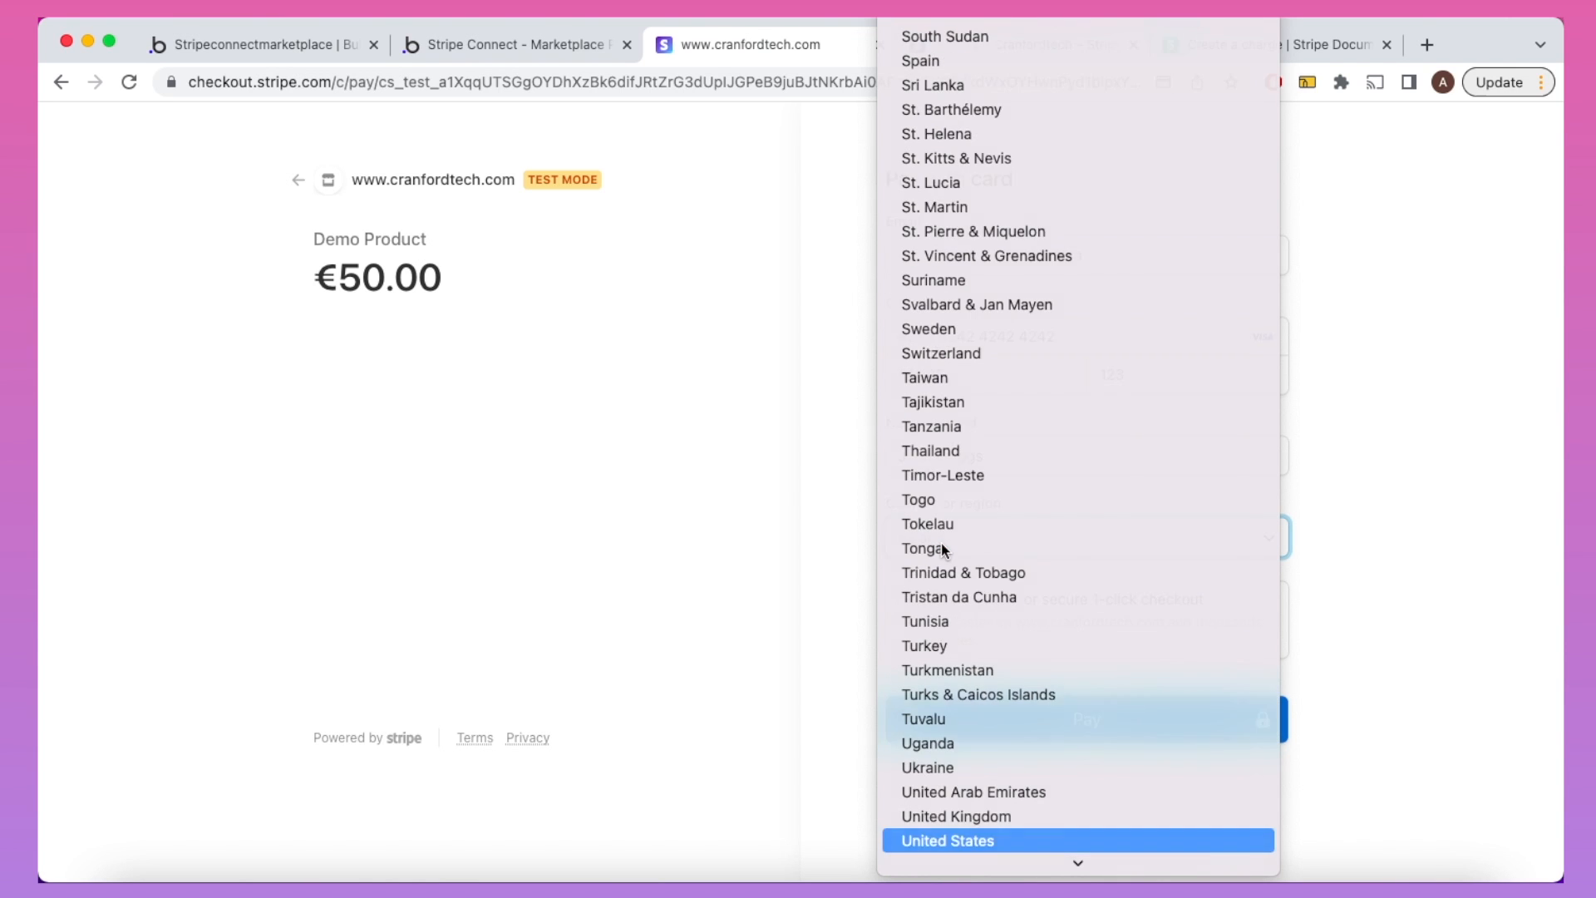
key(Return)
click(1030, 753)
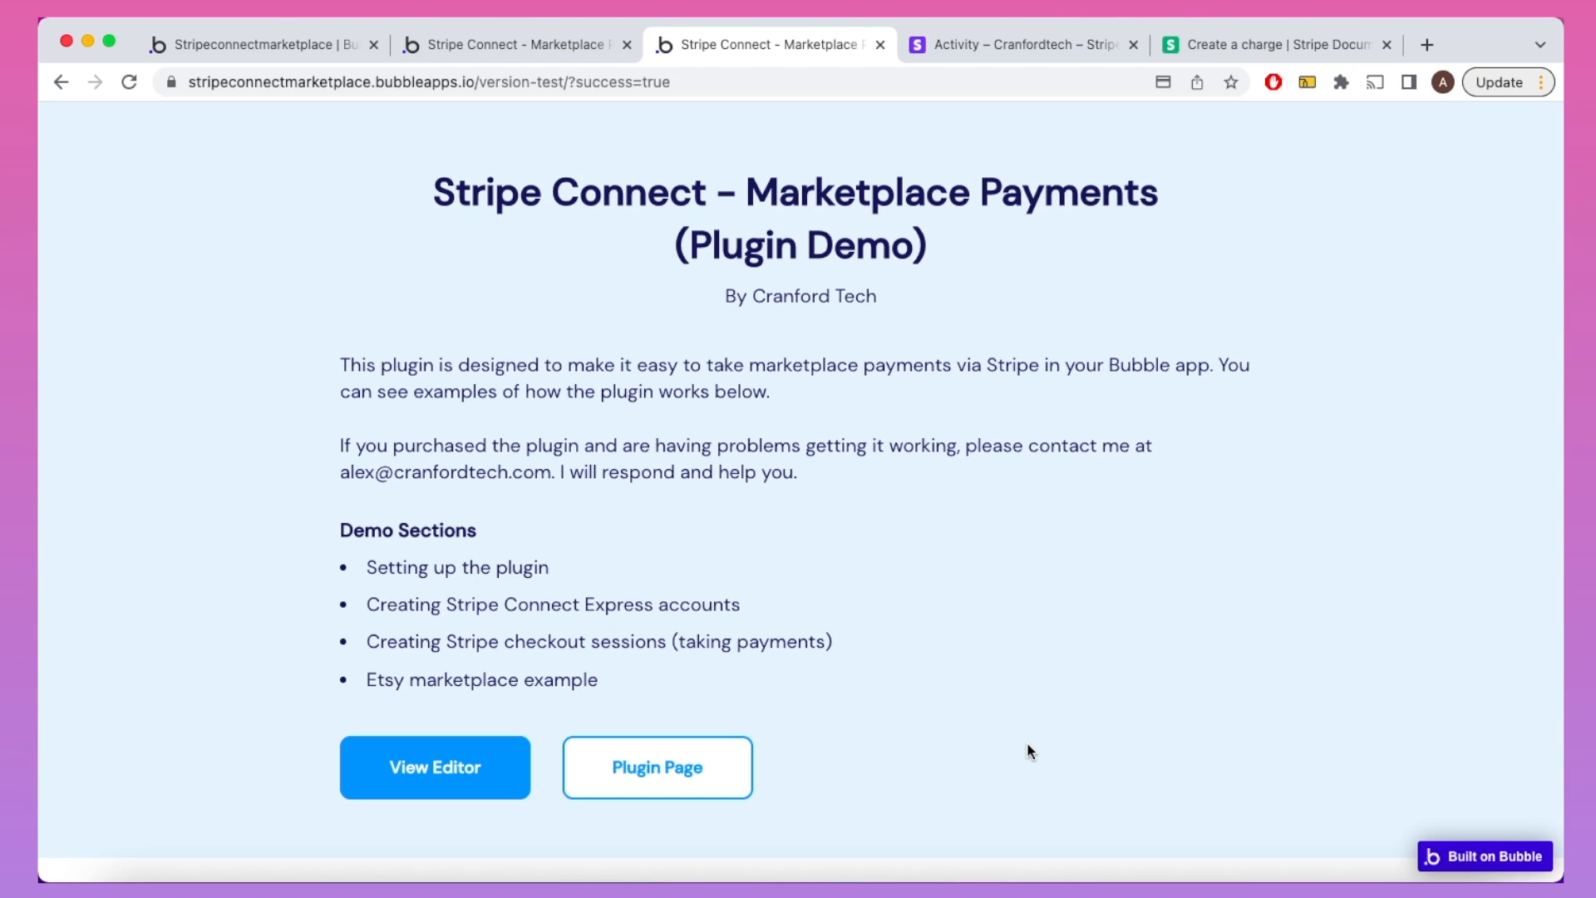
click(1009, 46)
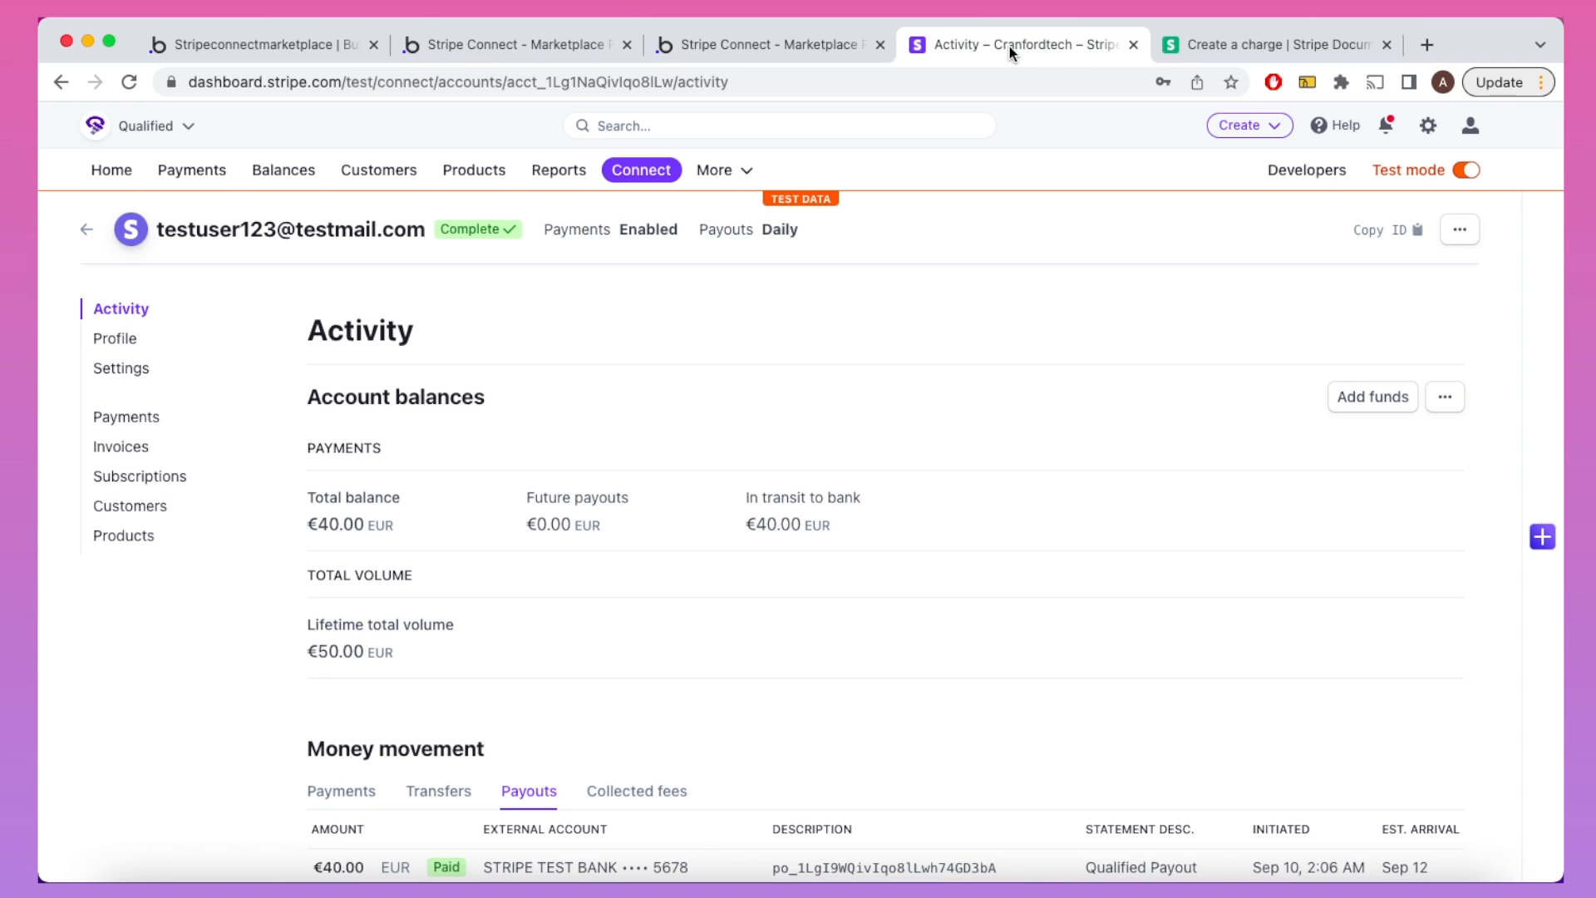
click(644, 177)
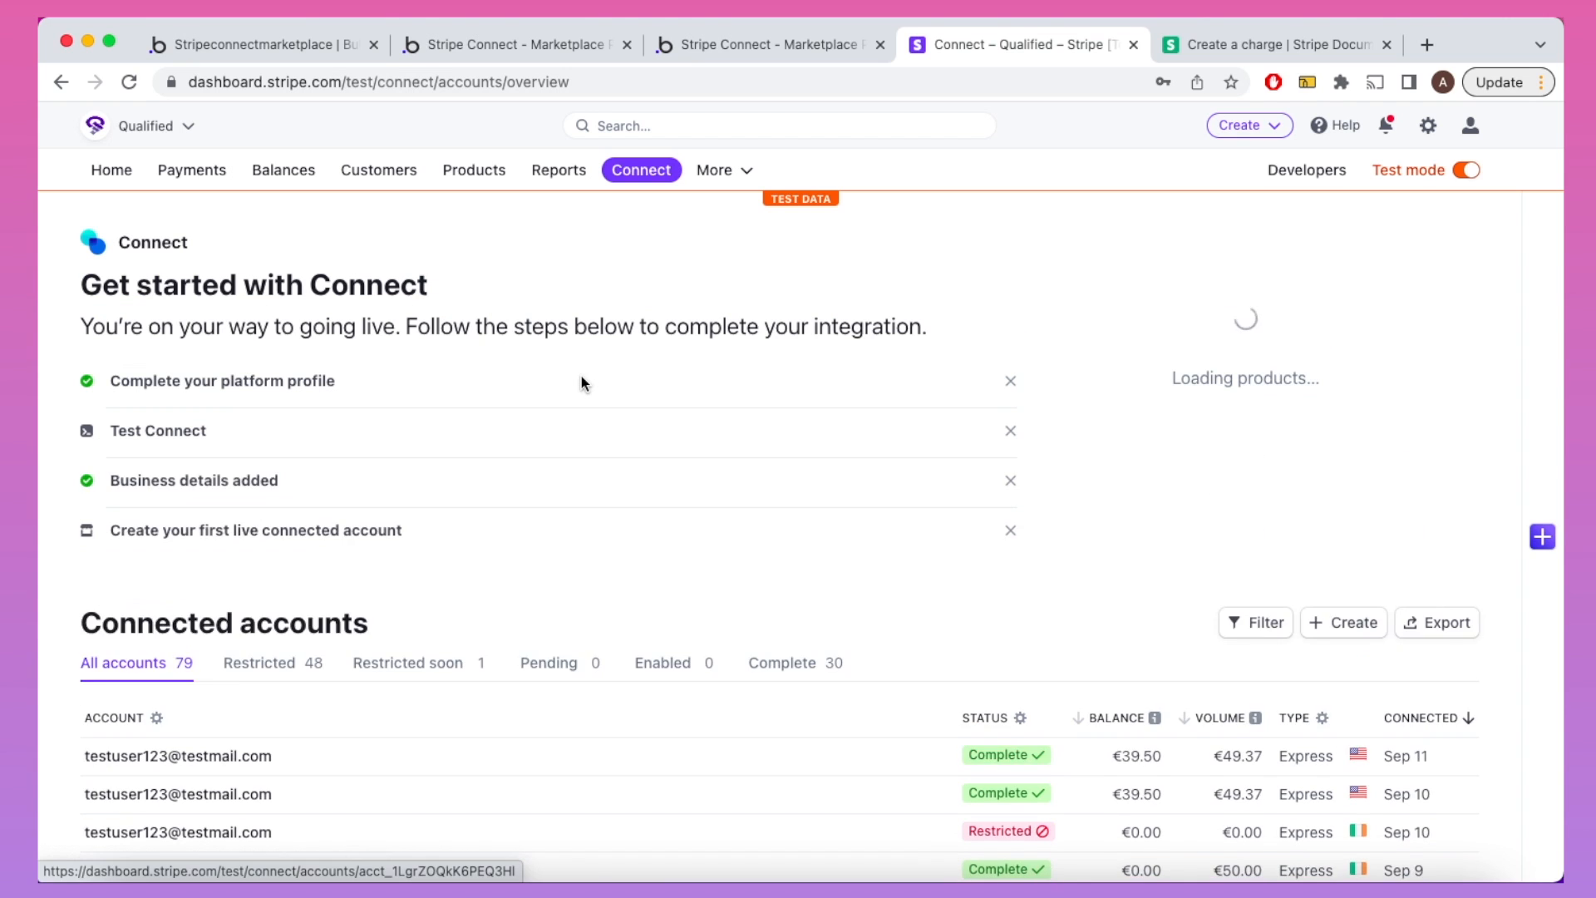
scroll(581, 376, down, 3)
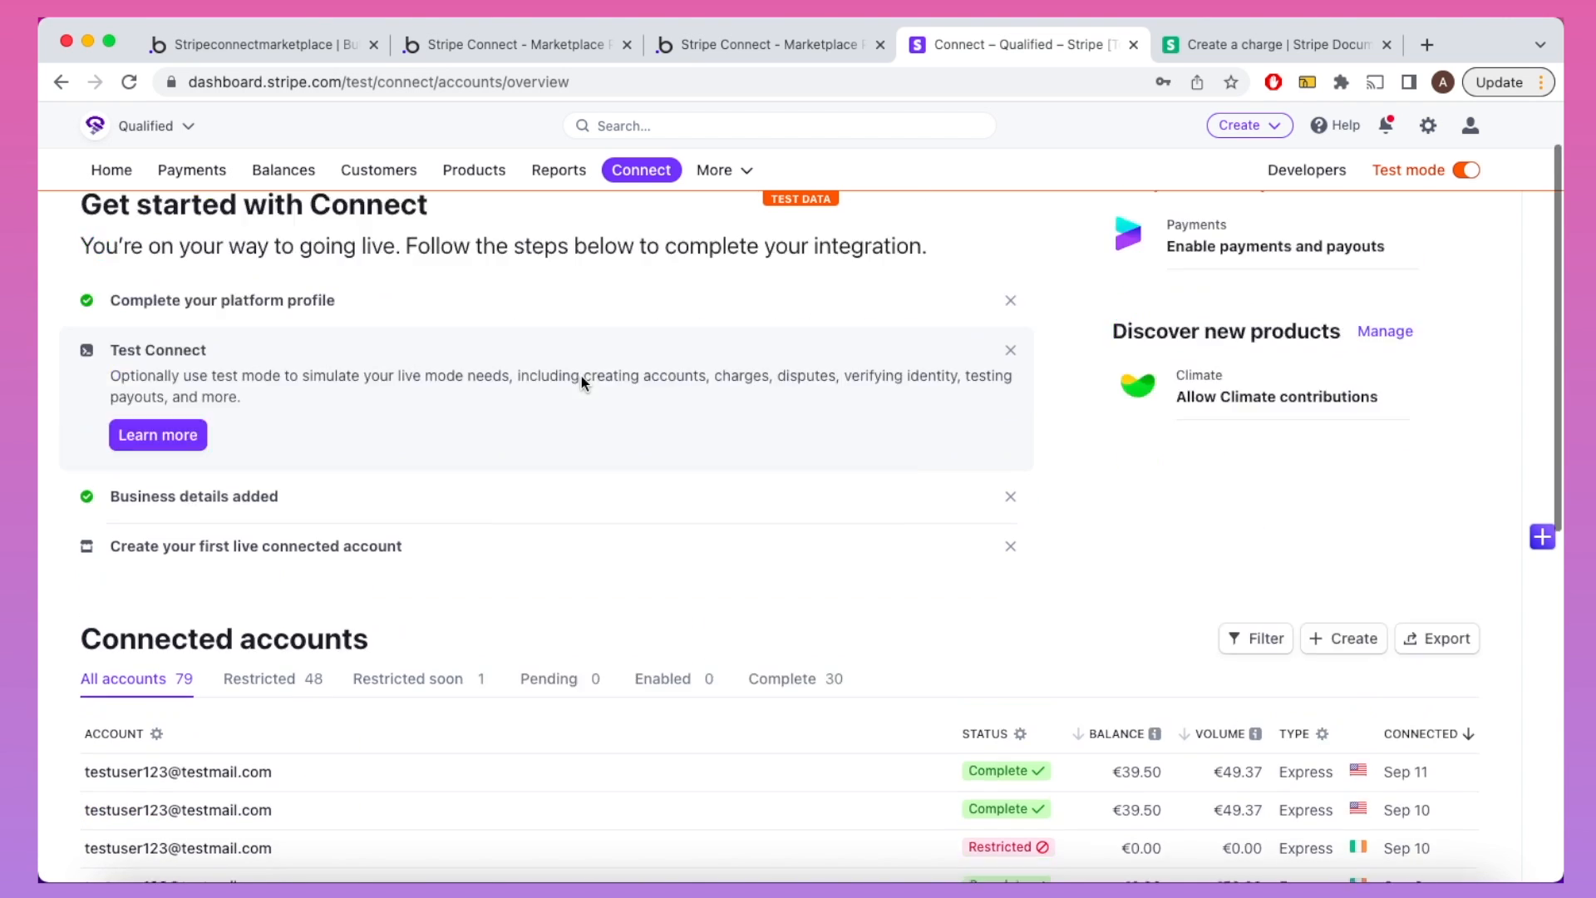
click(360, 711)
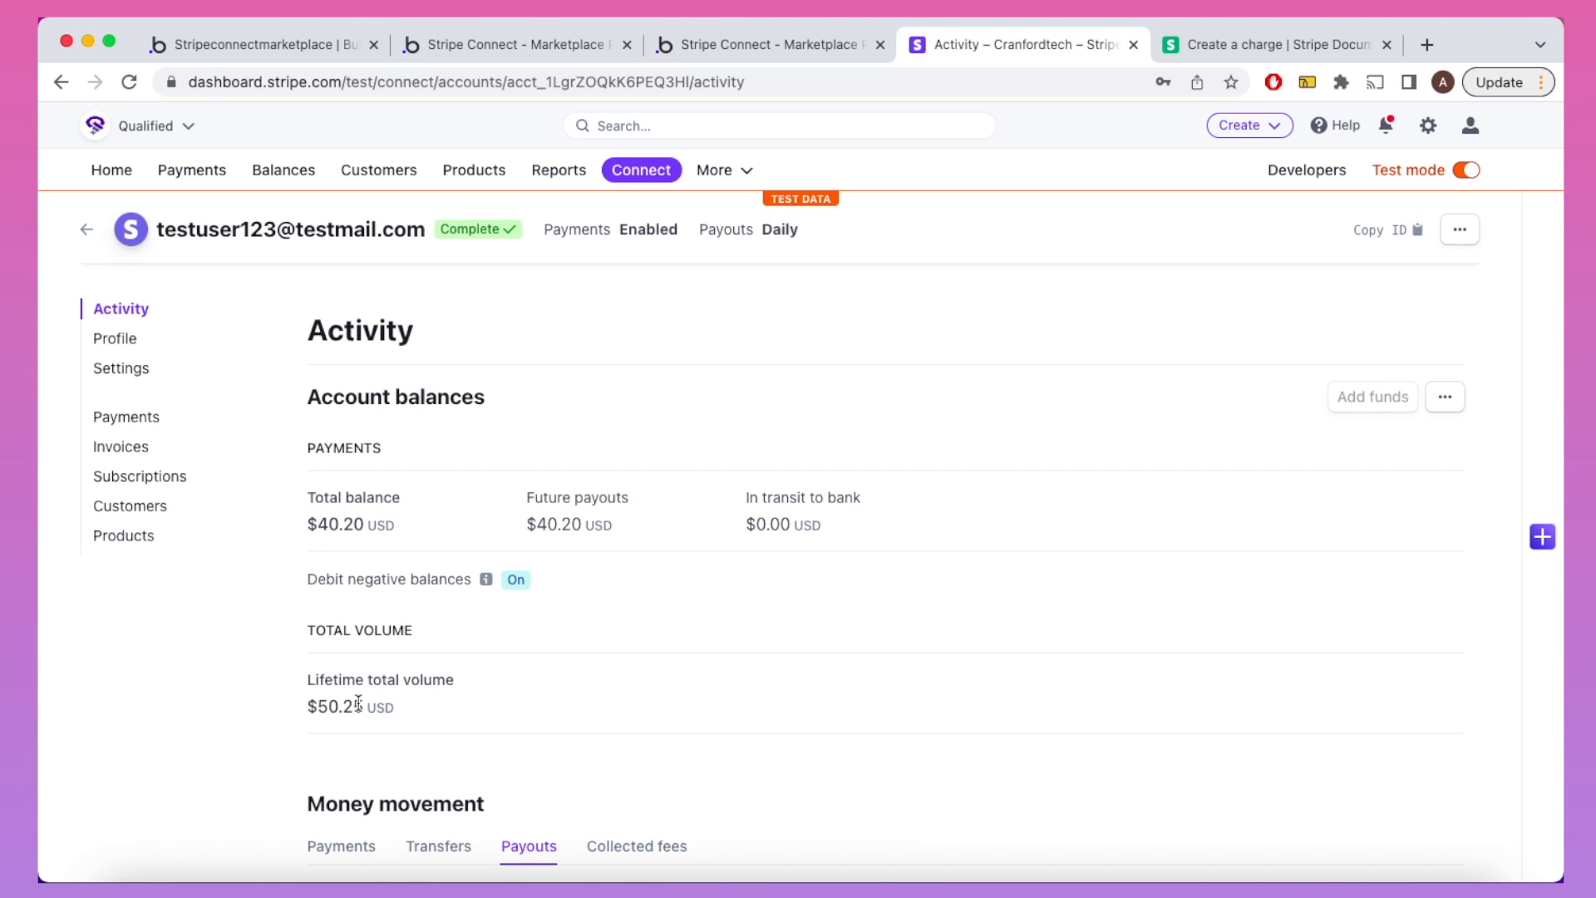
scroll(357, 702, down, 1)
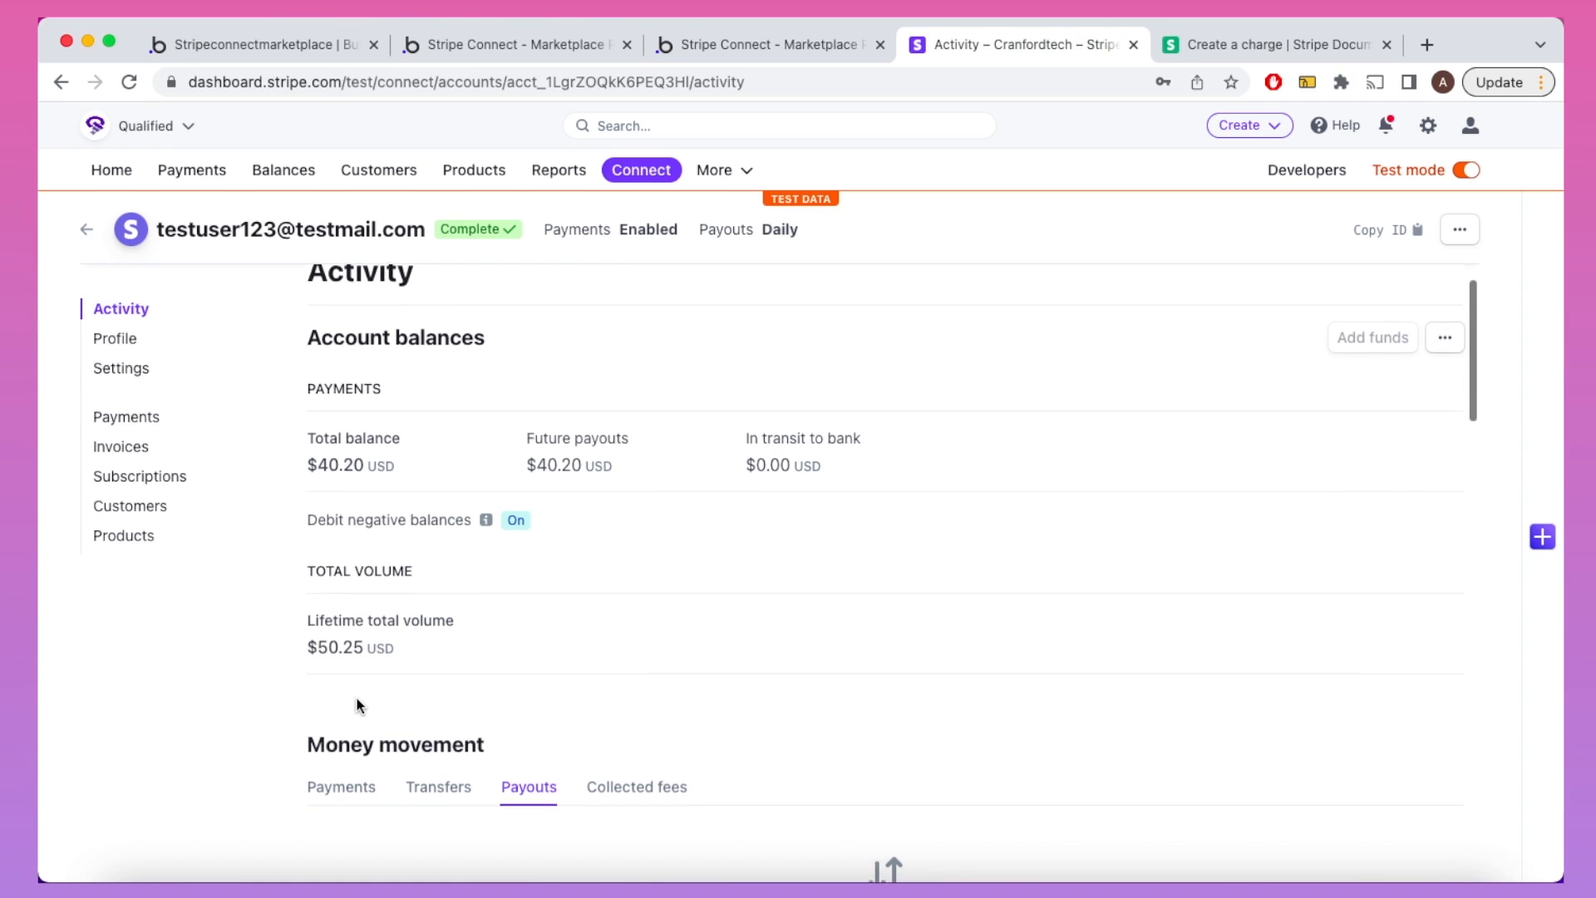
scroll(356, 705, down, 1)
click(350, 703)
scroll(351, 701, down, 2)
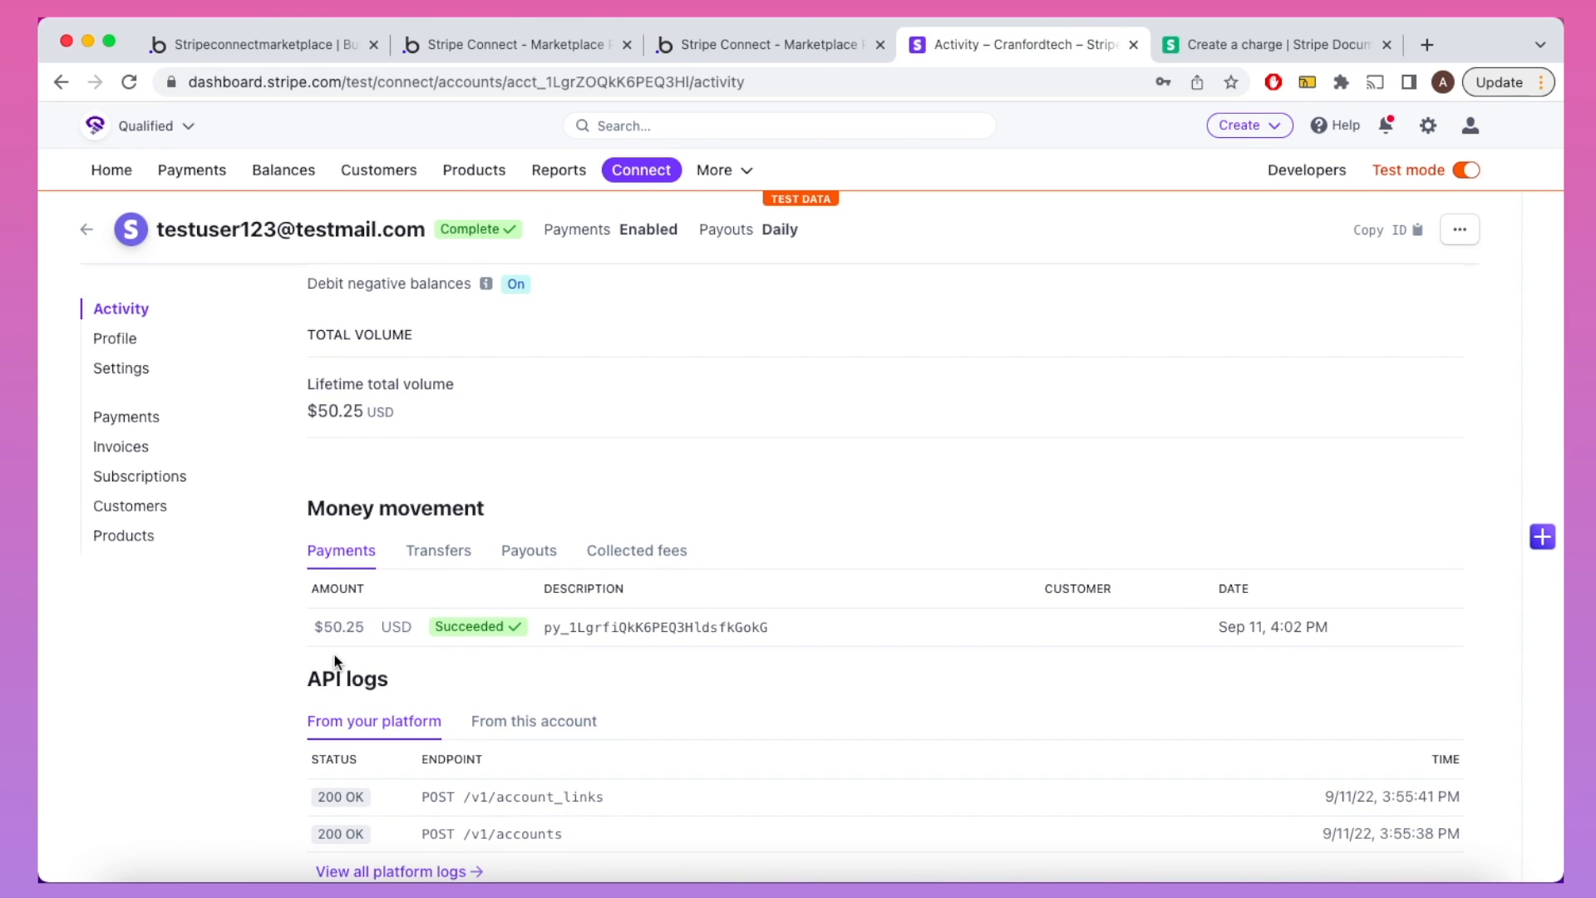
scroll(334, 632, down, 1)
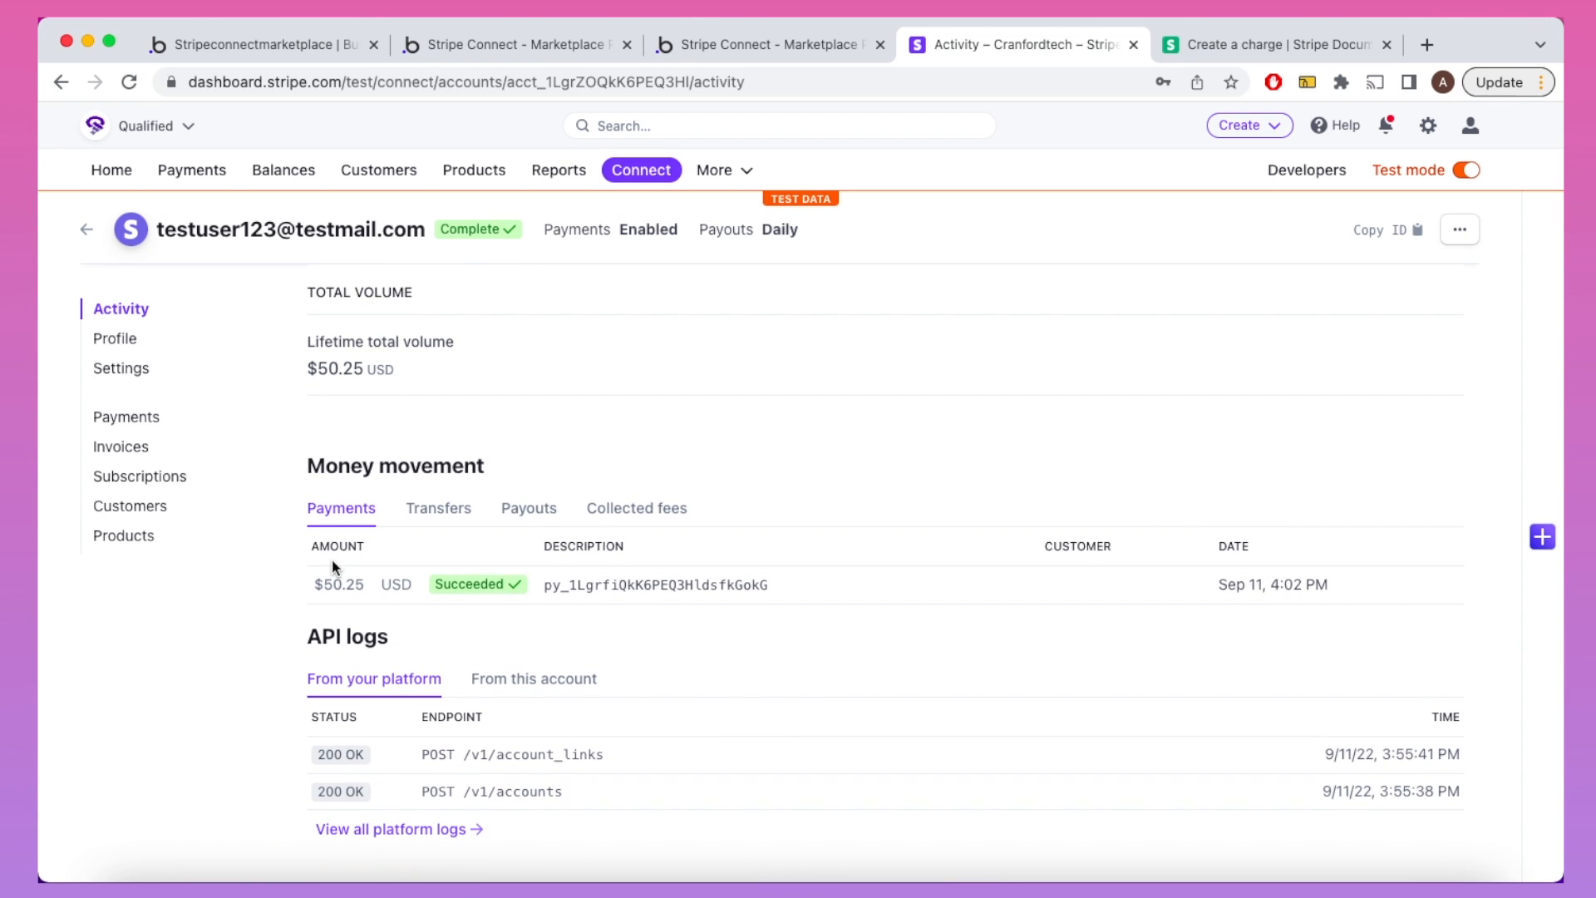
click(188, 168)
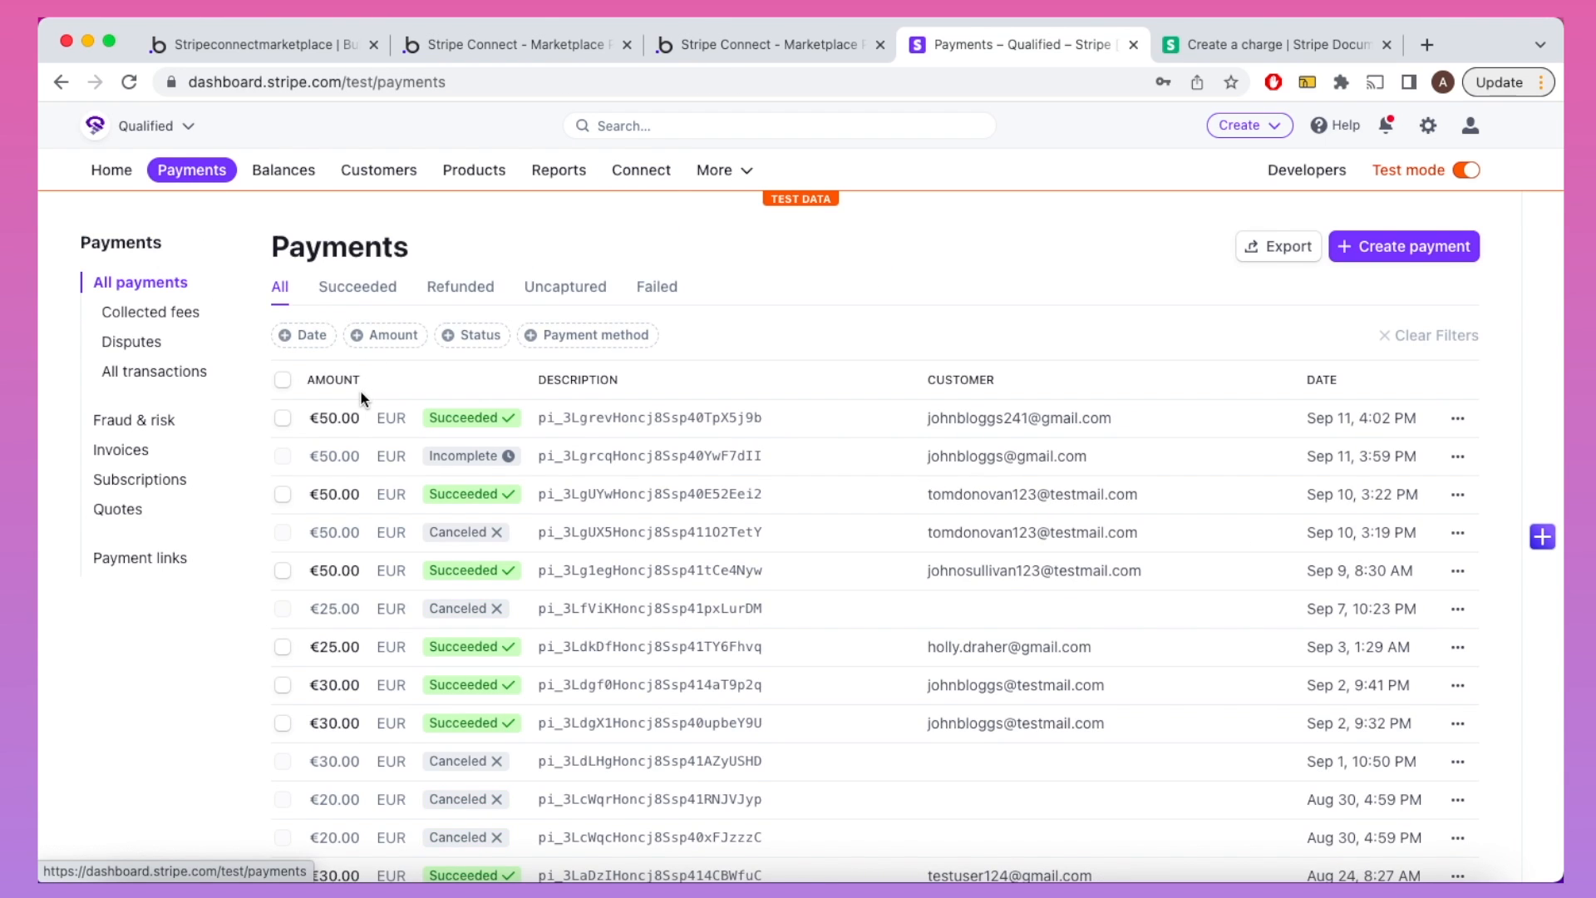
click(359, 413)
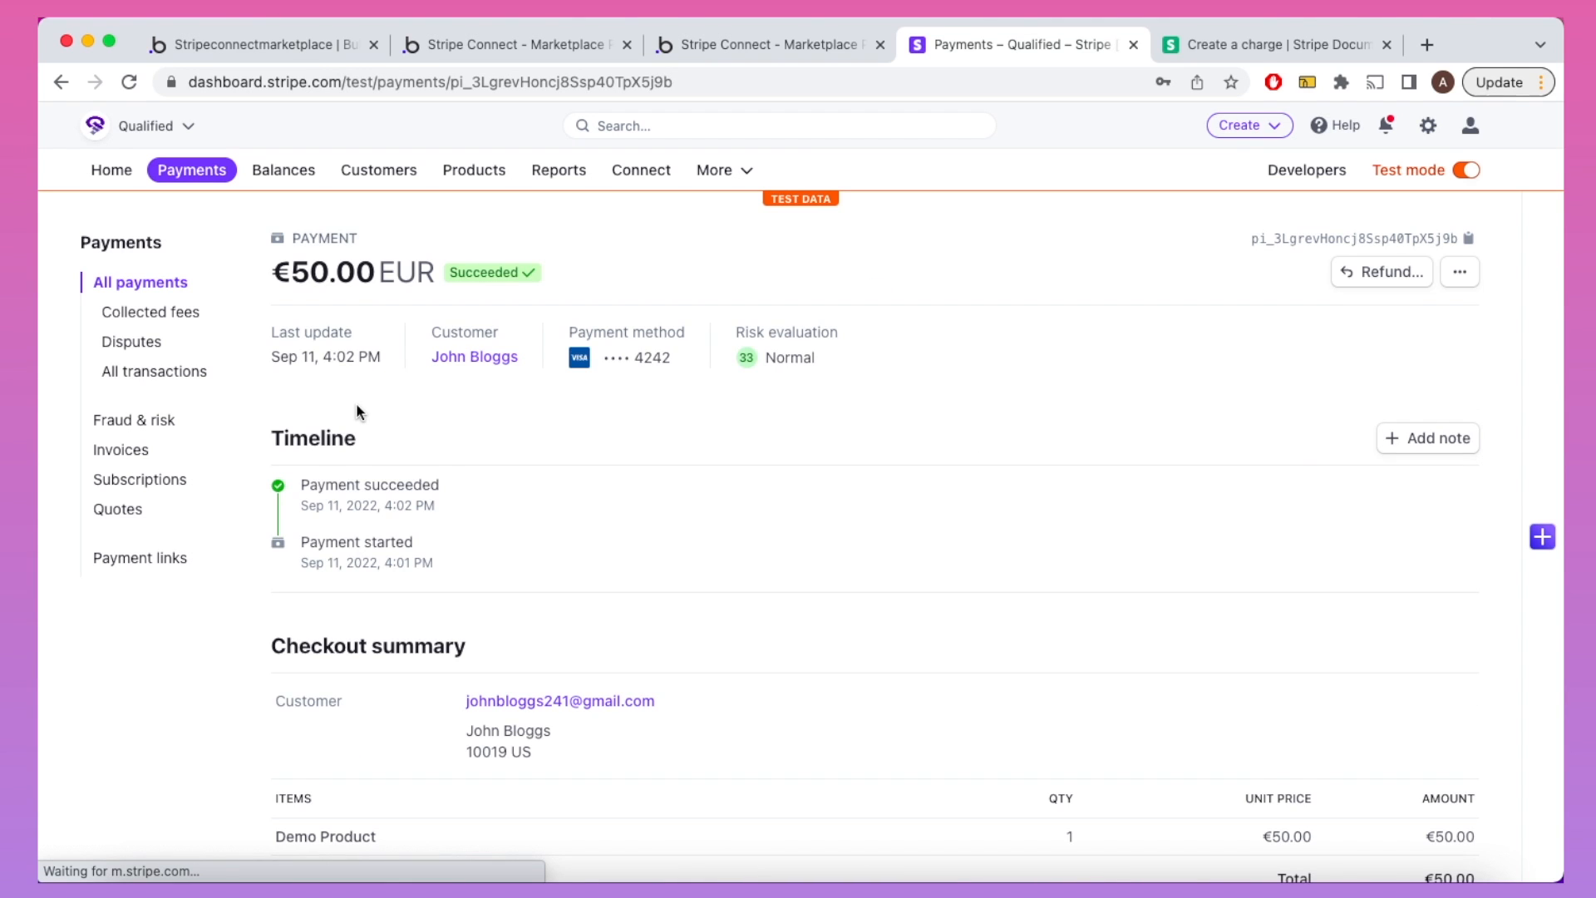
scroll(357, 410, down, 3)
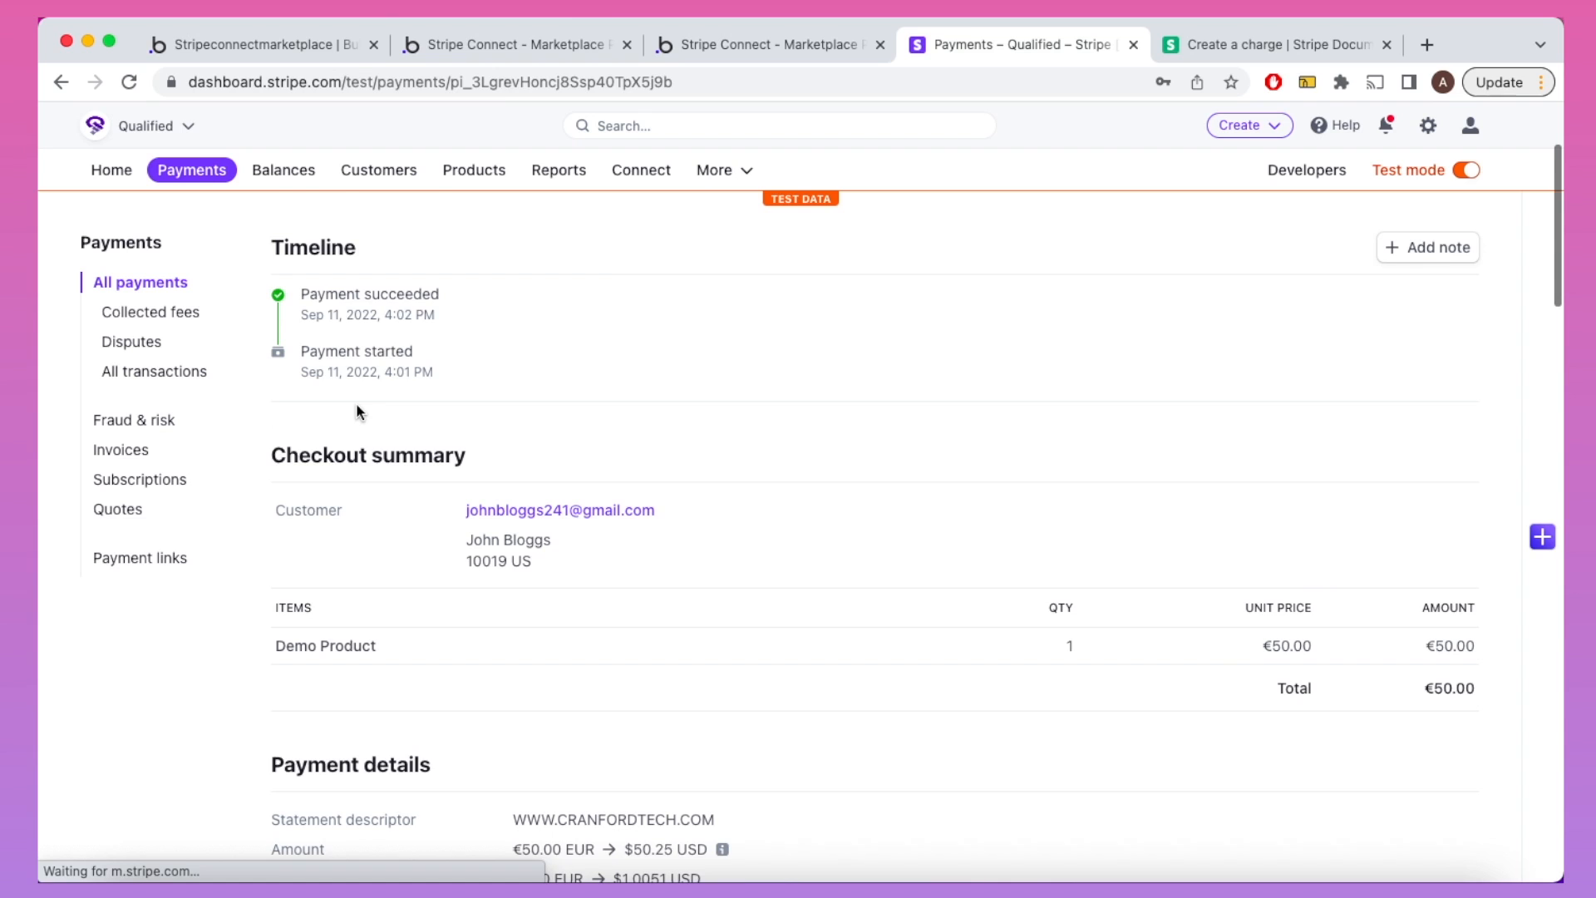
scroll(356, 402, down, 3)
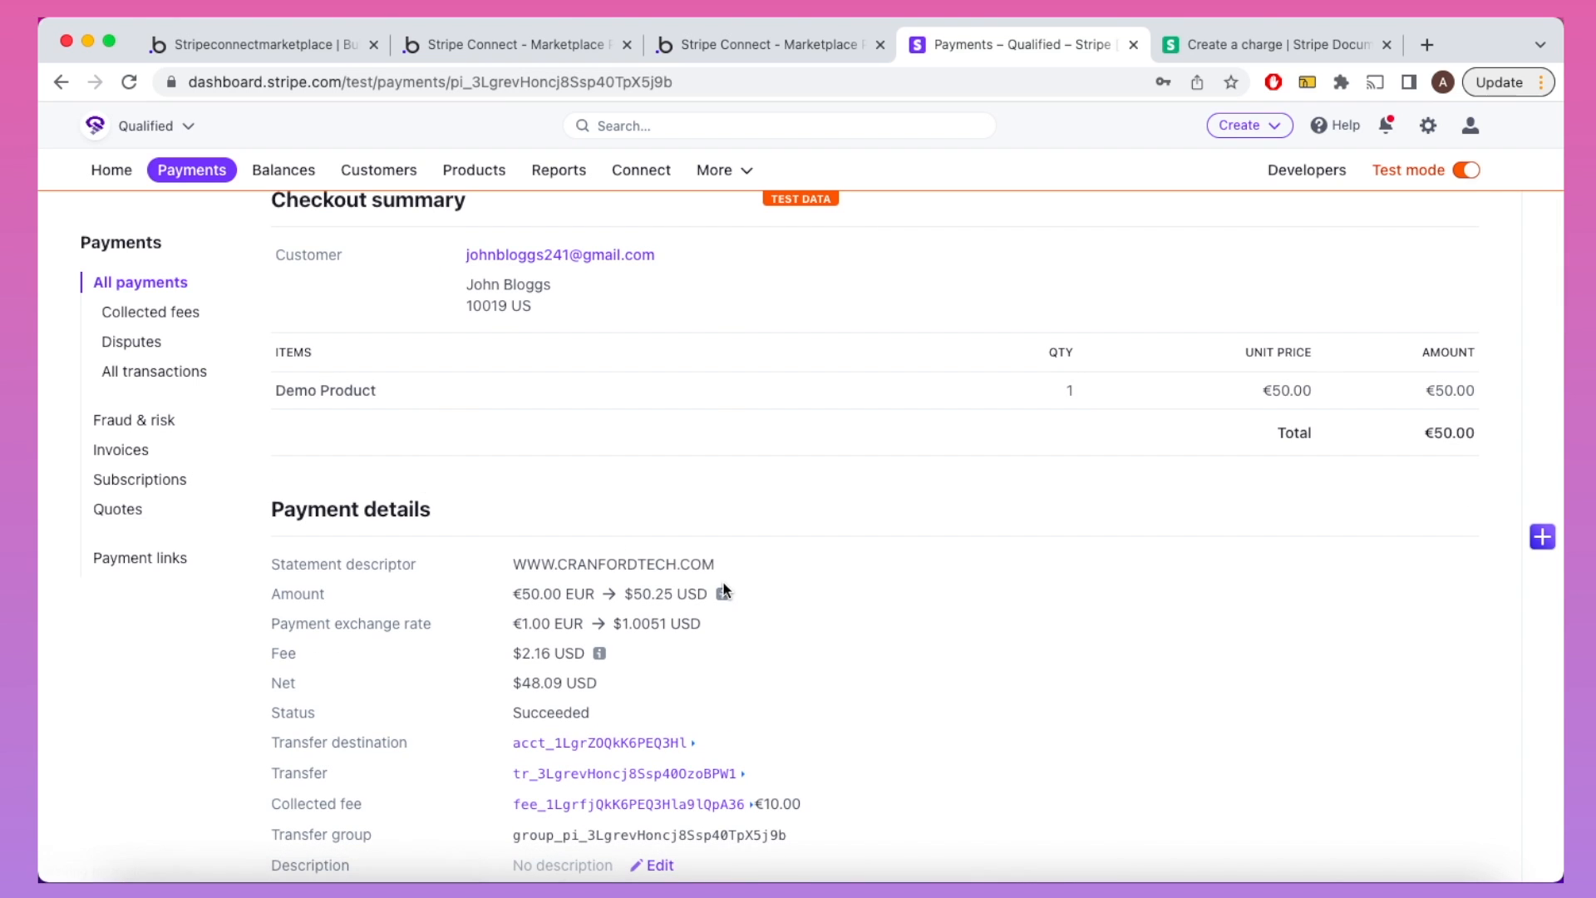
mouse_move(722, 594)
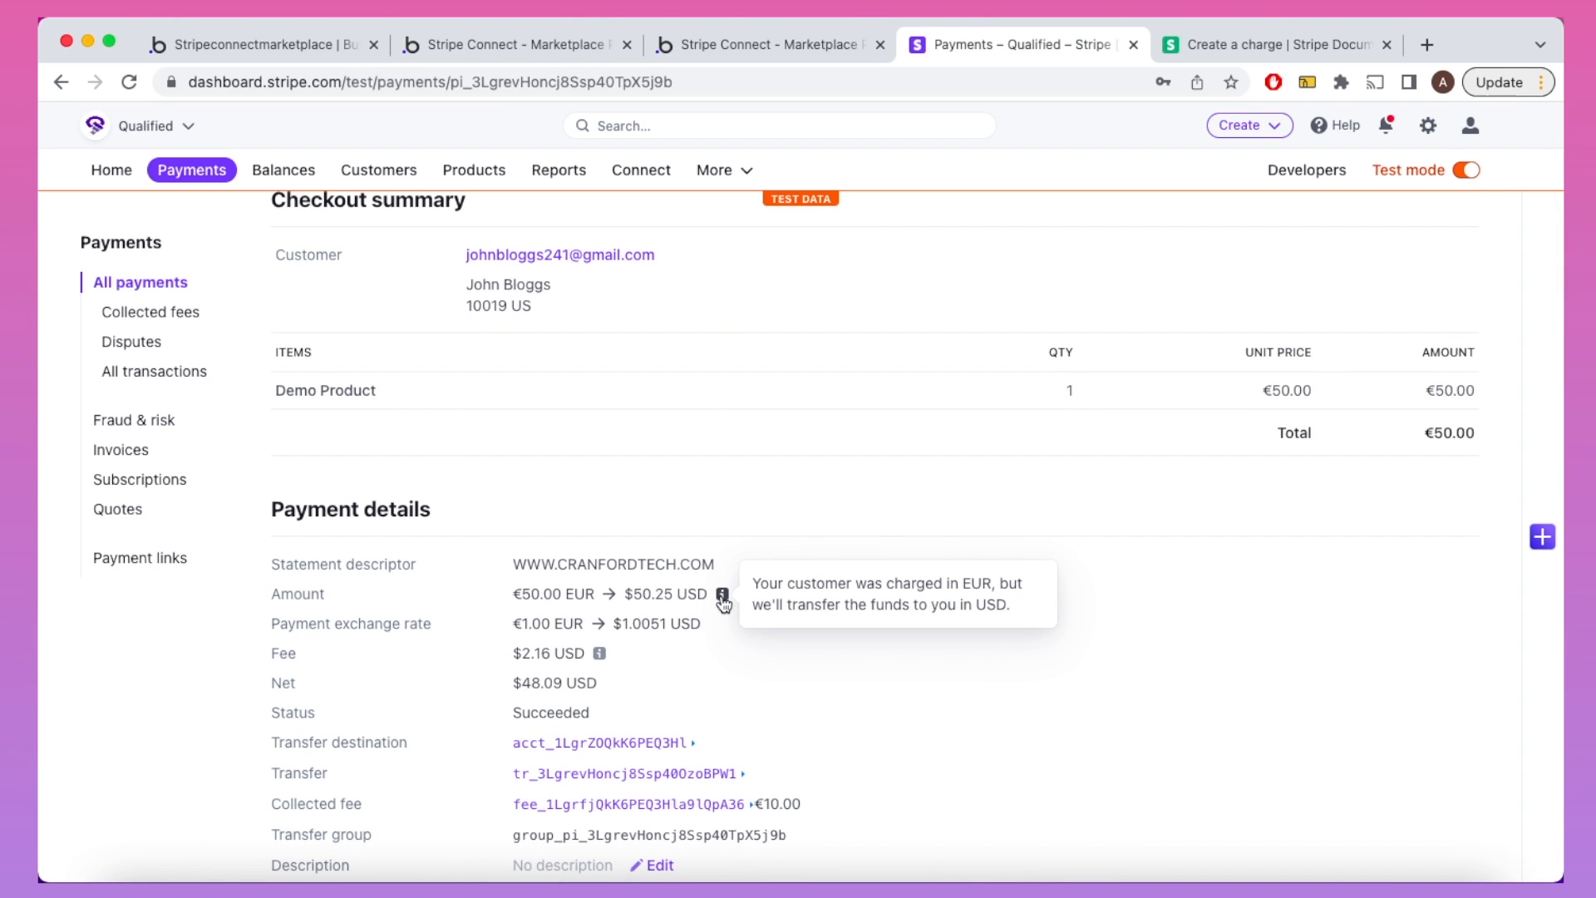
mouse_move(598, 657)
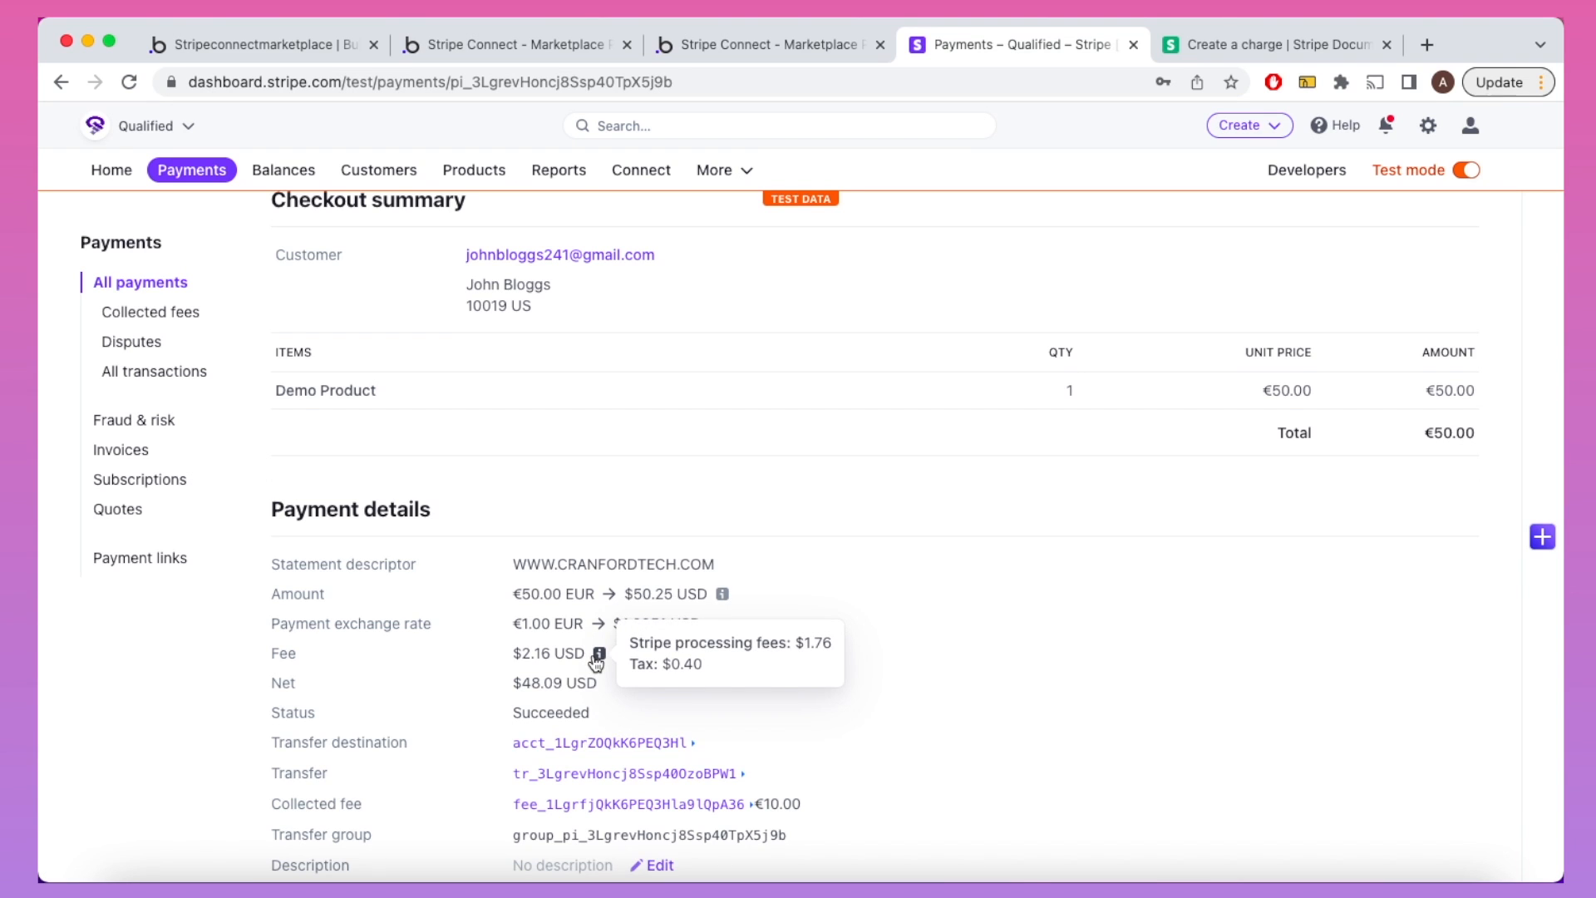
scroll(596, 663, down, 1)
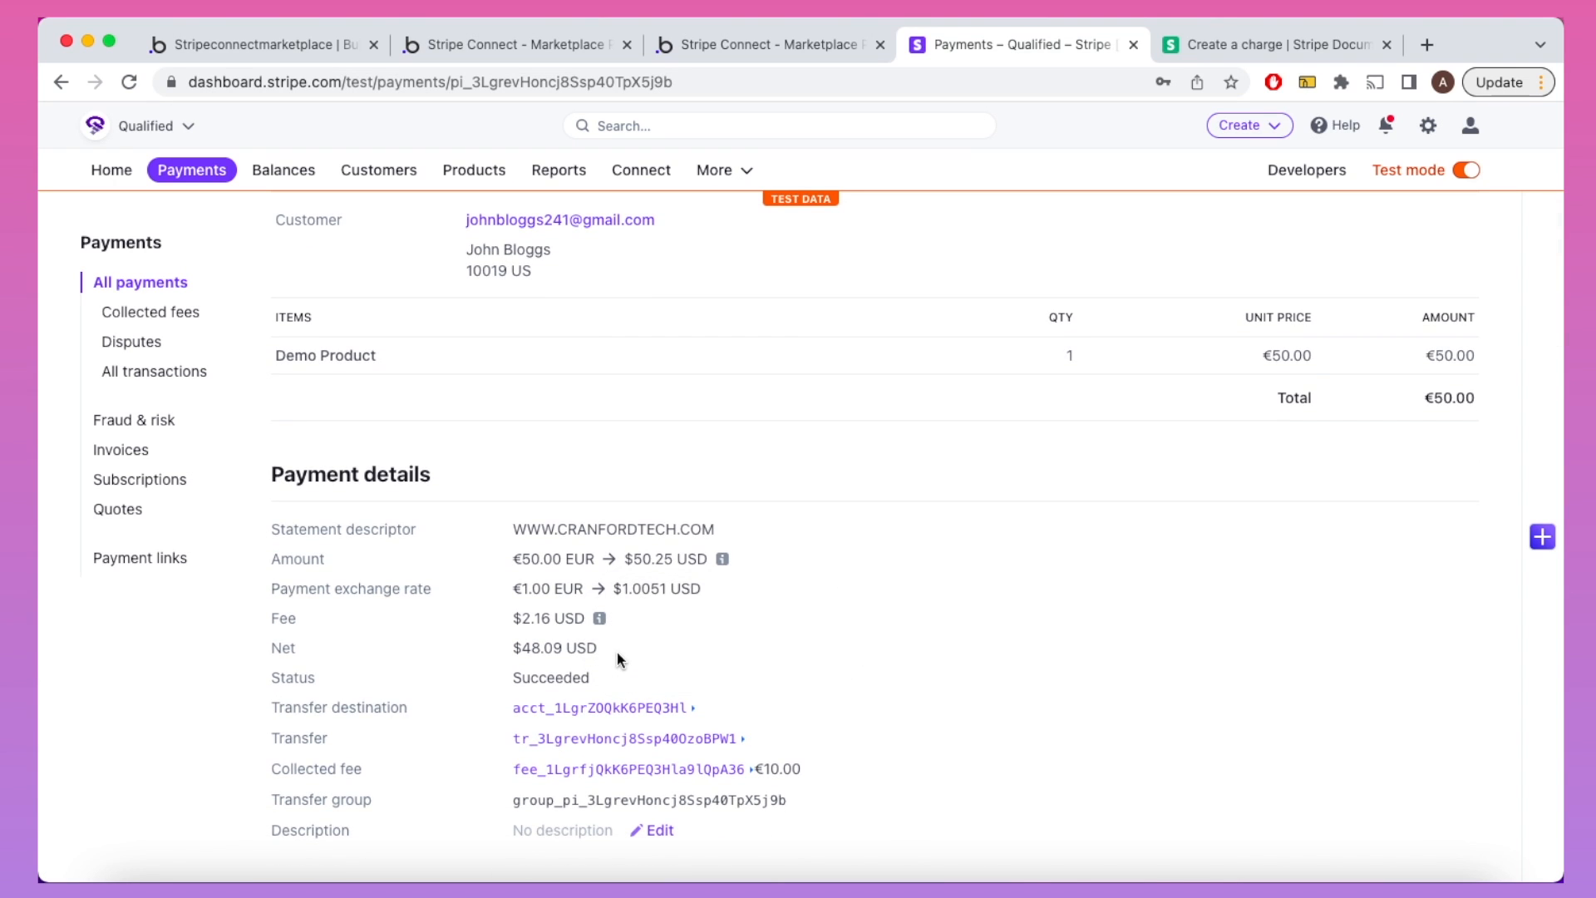
scroll(624, 632, down, 2)
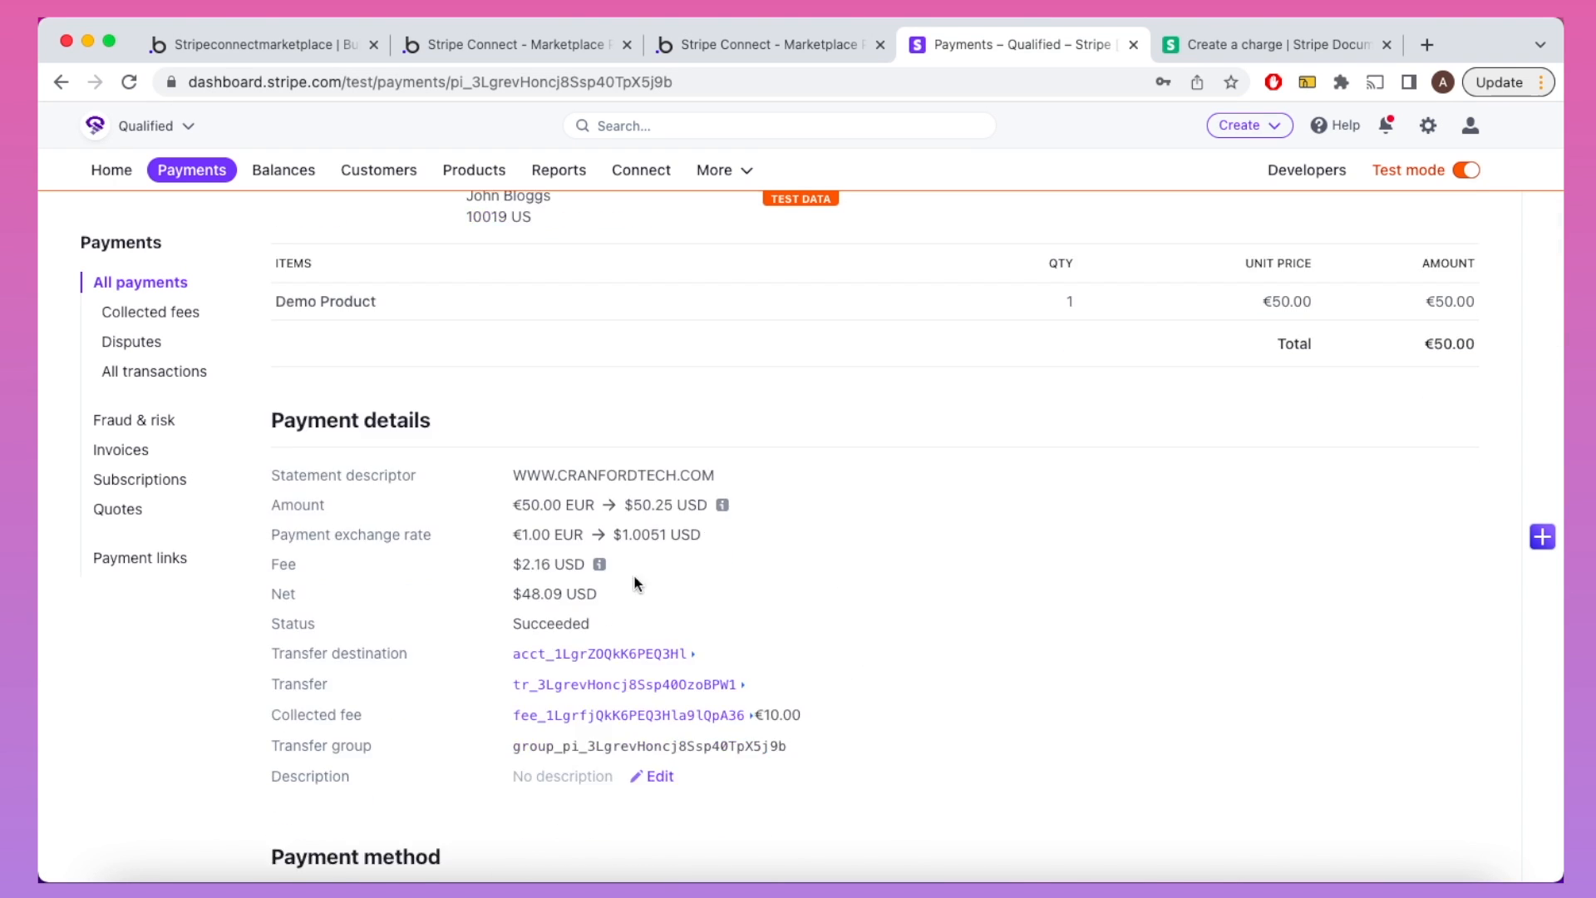
click(735, 48)
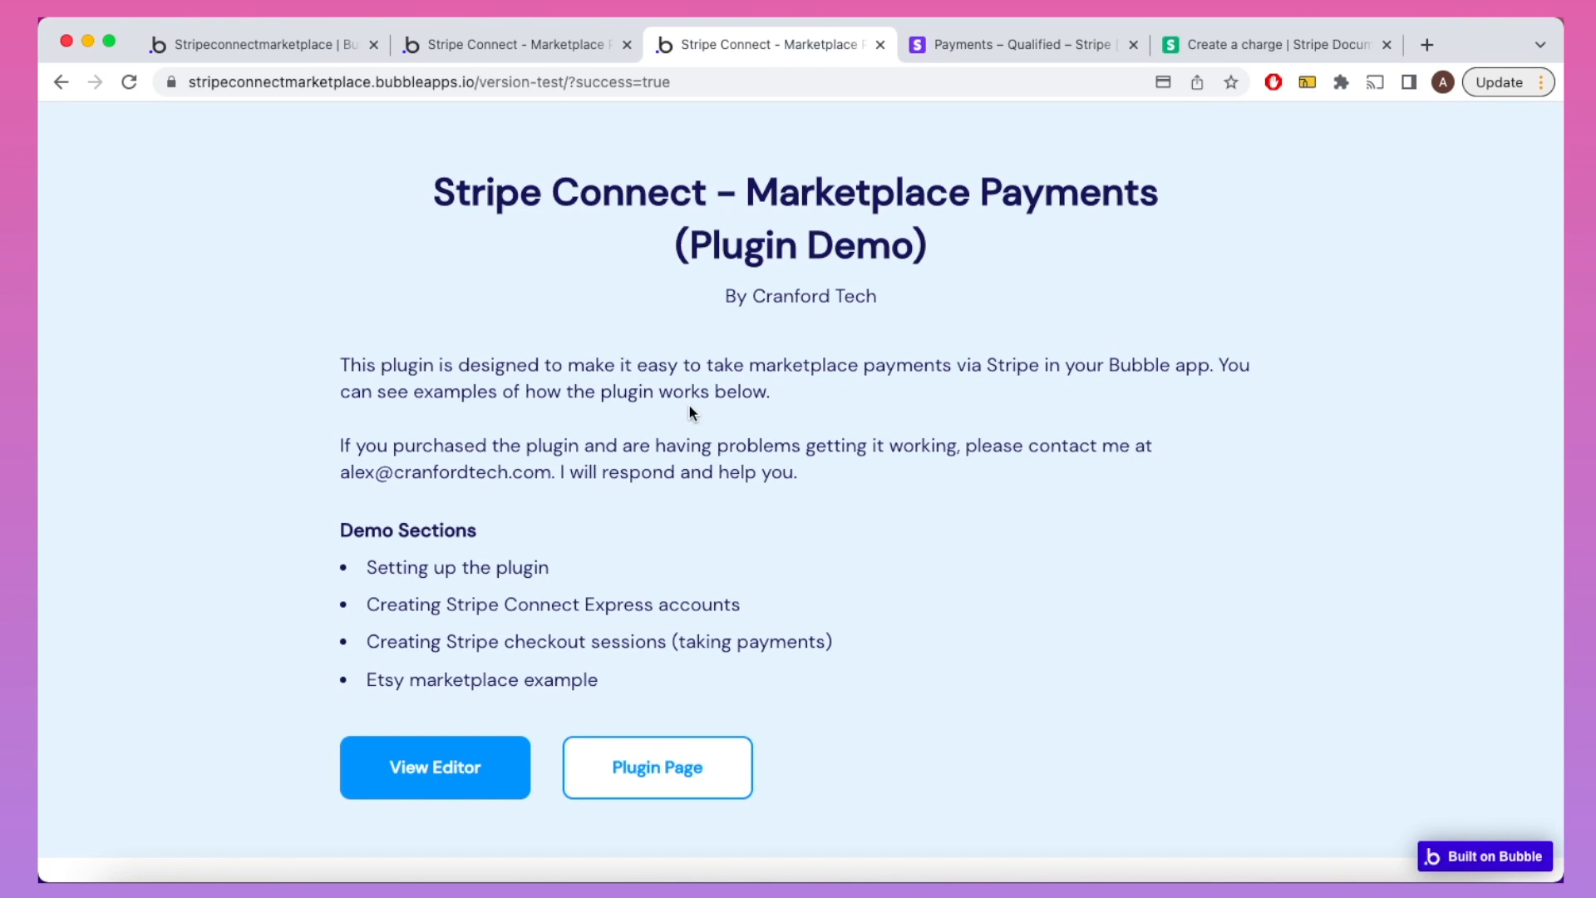
Step: Open the Etsy marketplace example from the demo page
click(537, 690)
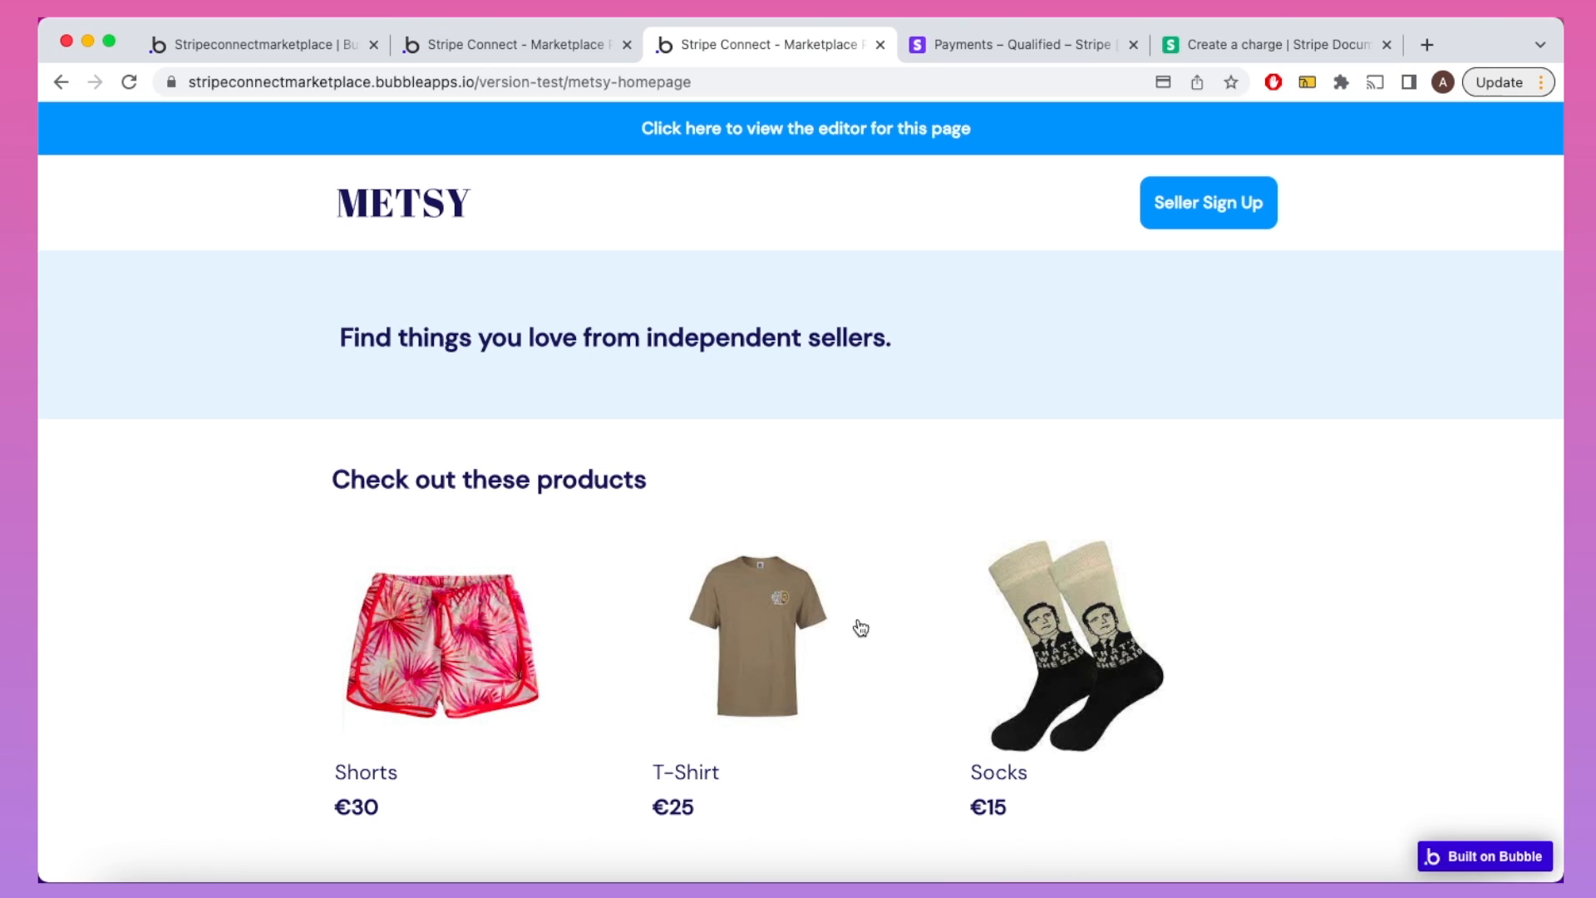
Step: Open the T-Shirt product page in the editor and view its workflows
scroll(1004, 659, down, 3)
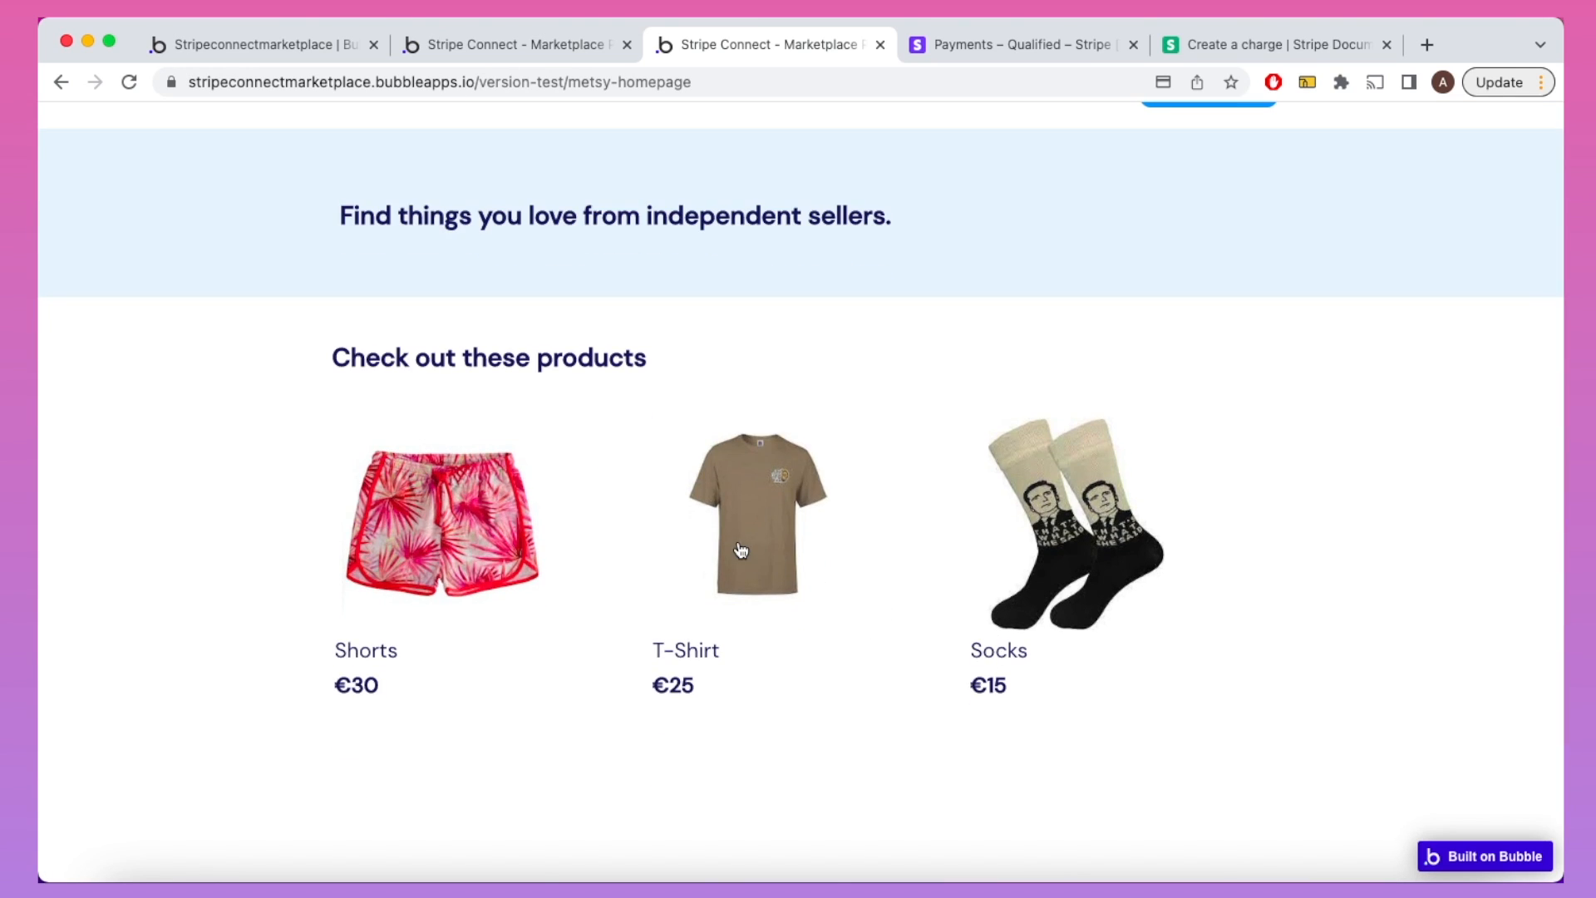
click(741, 550)
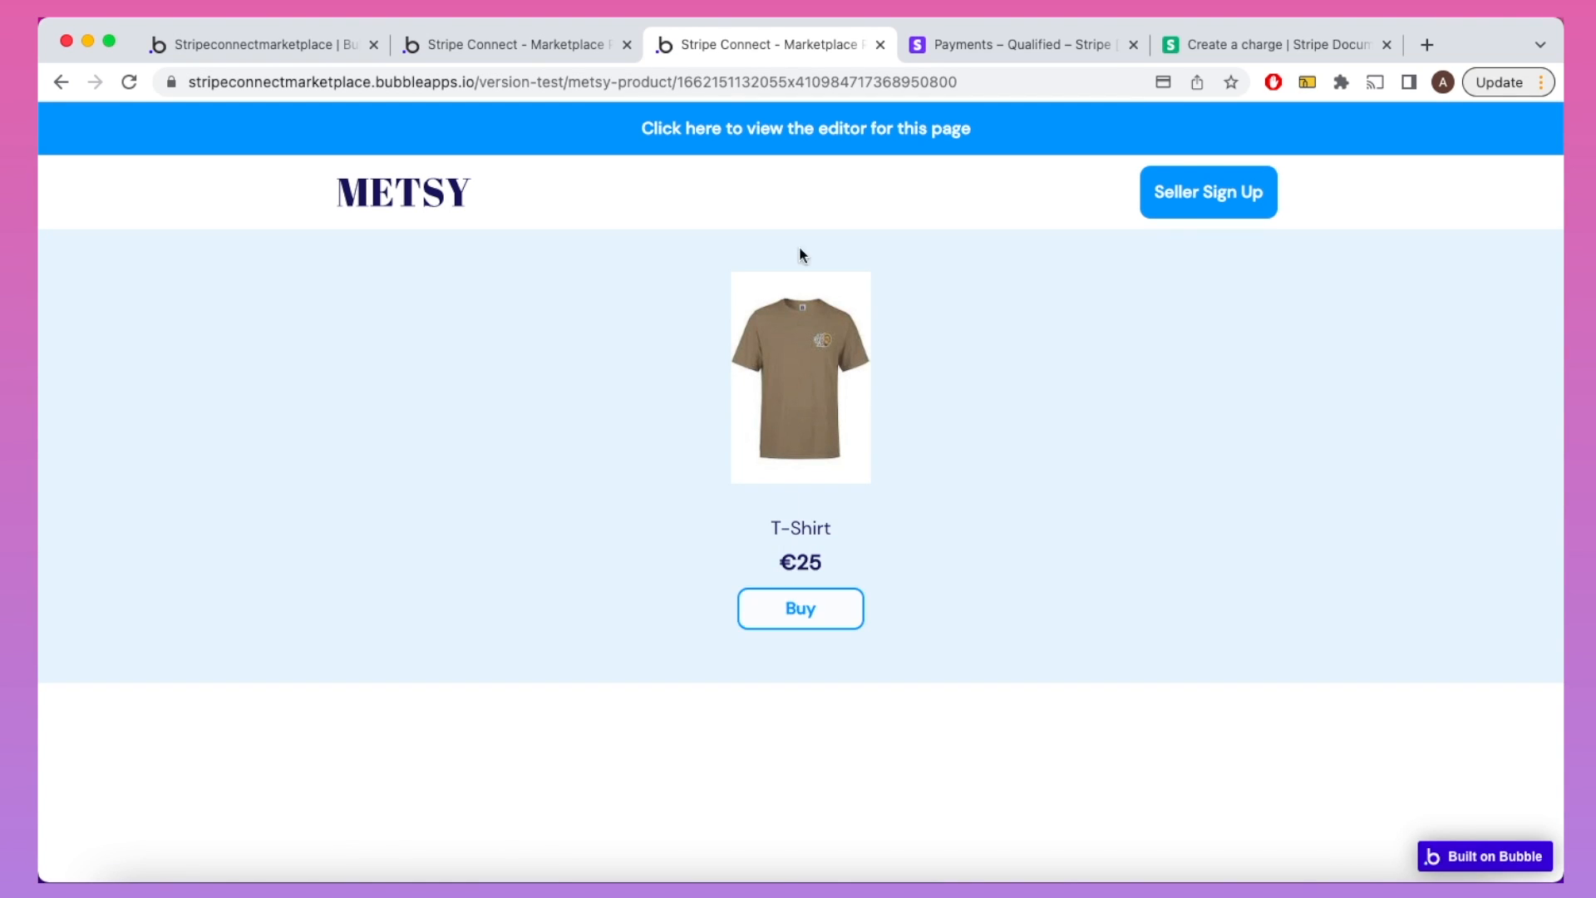
click(808, 131)
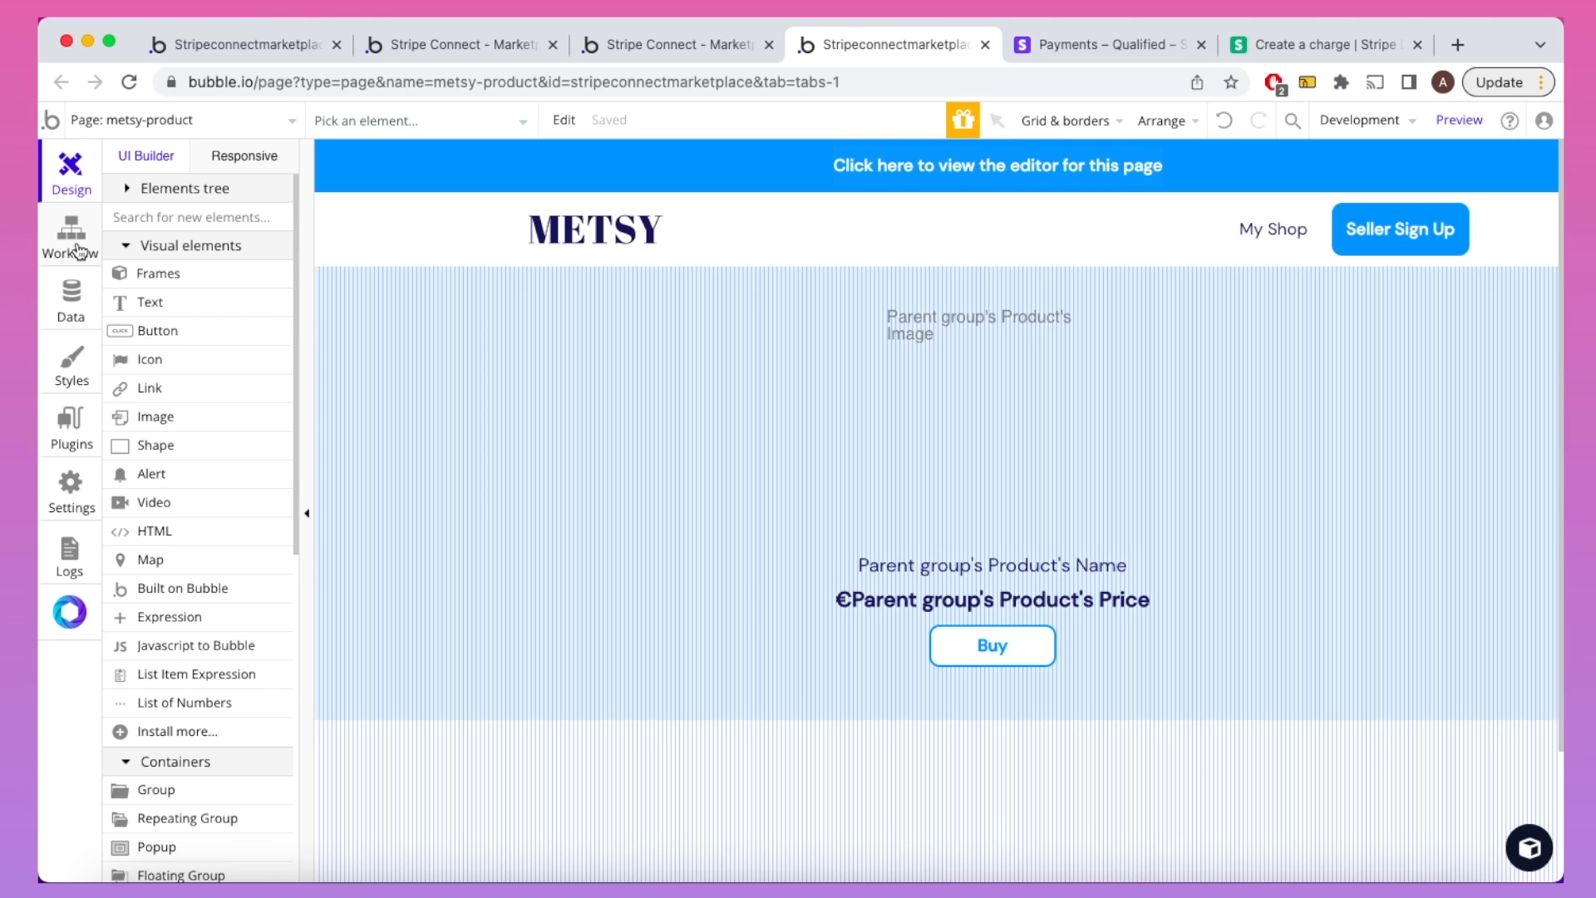
click(78, 250)
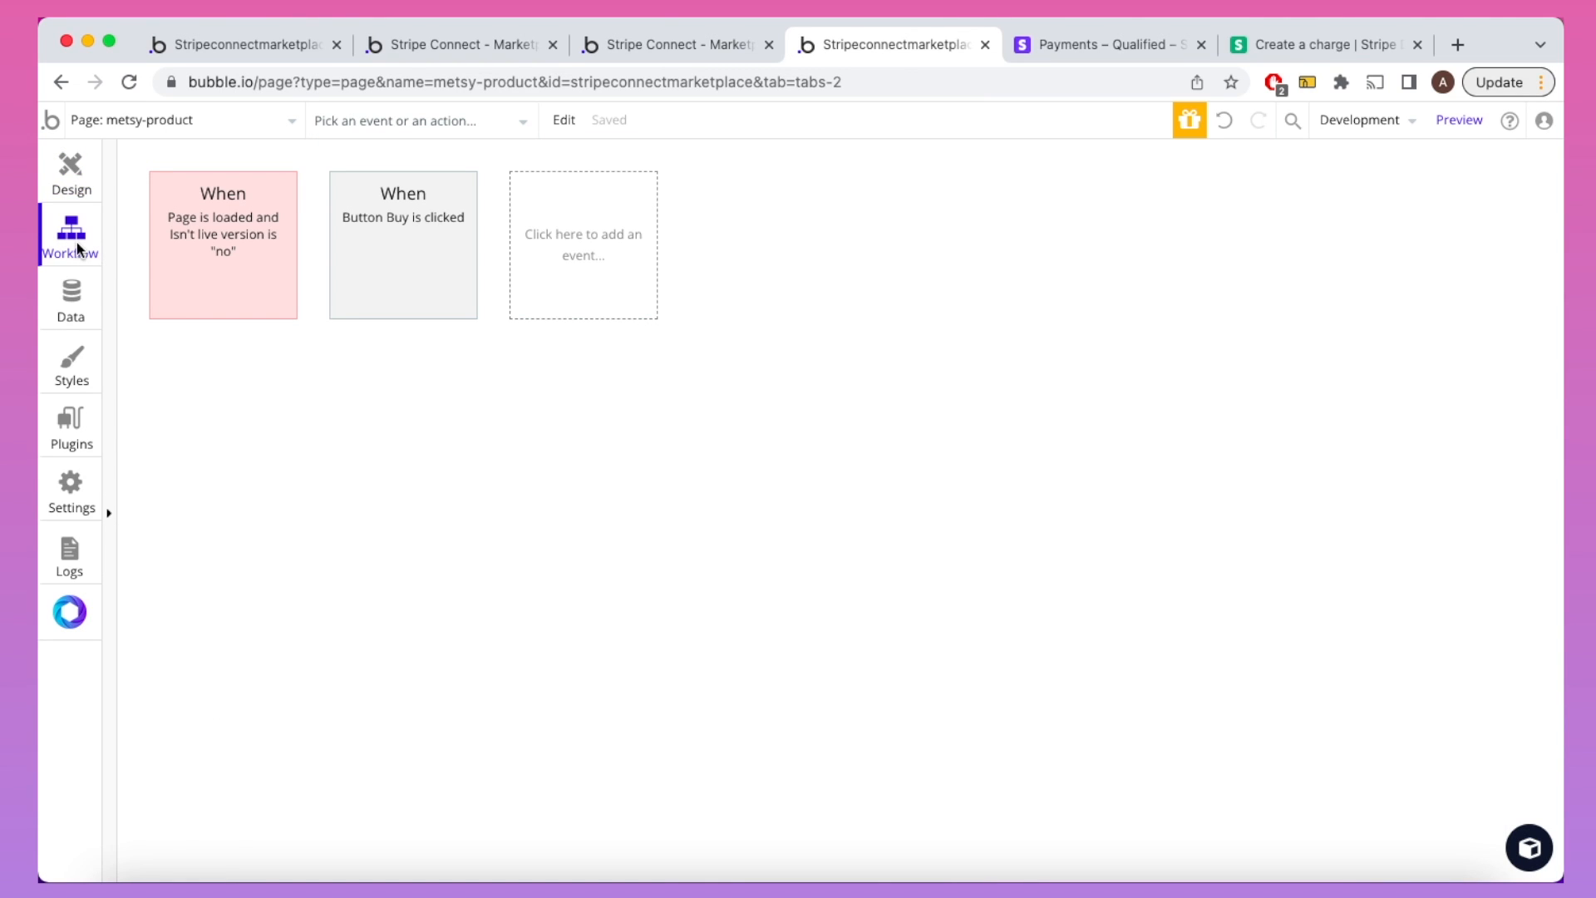
Step: Close the product page editor and open Seller Sign Up from the METSY homepage
key(super+w)
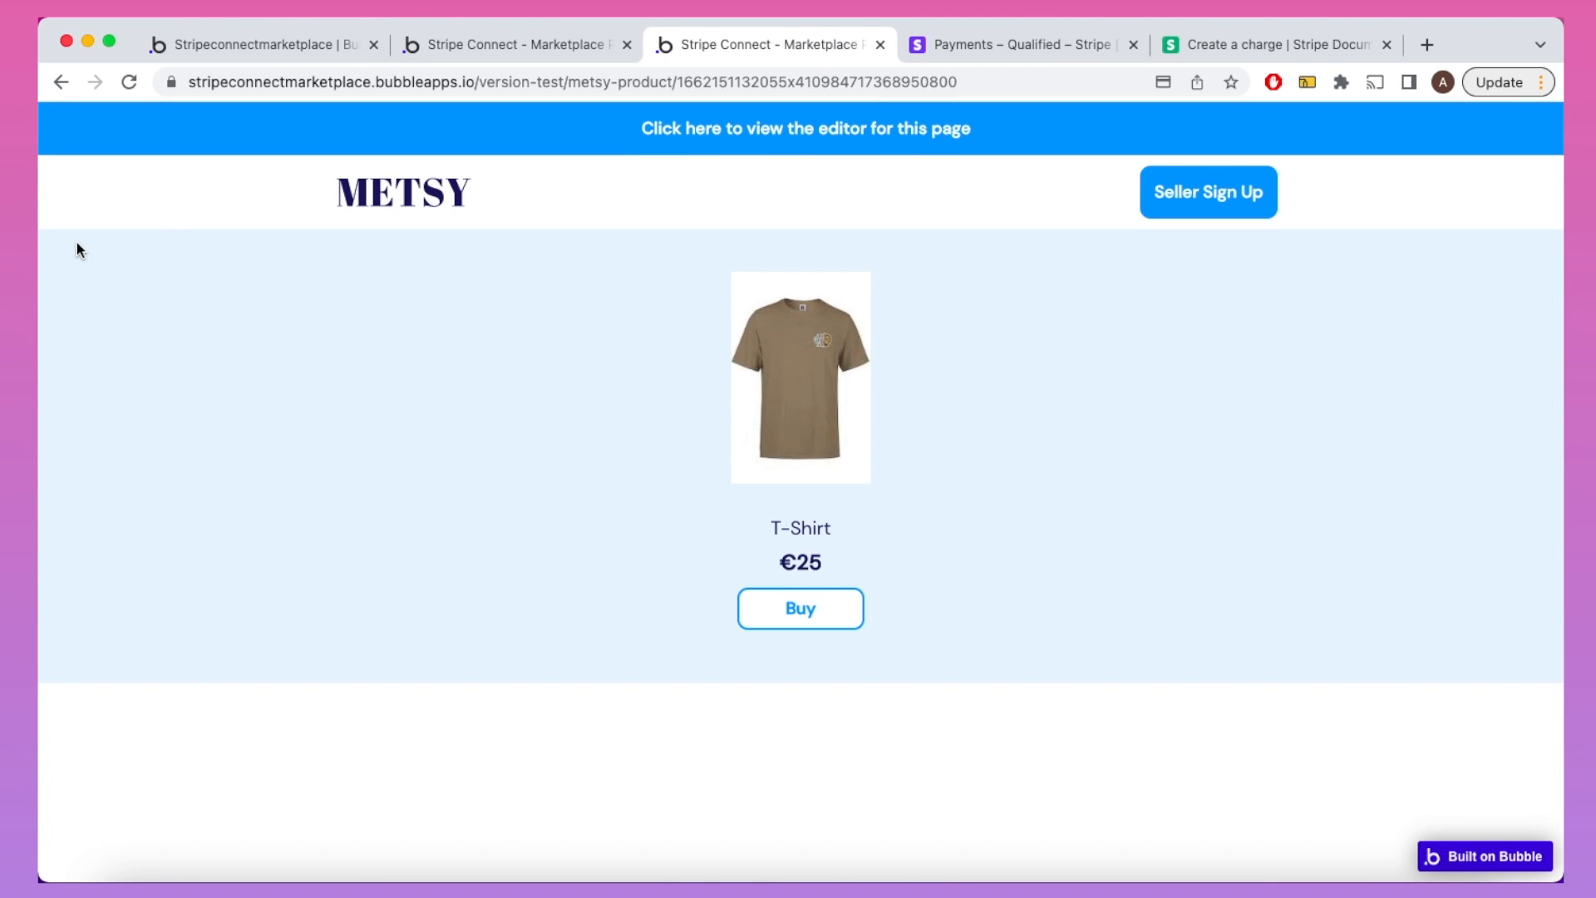
click(391, 200)
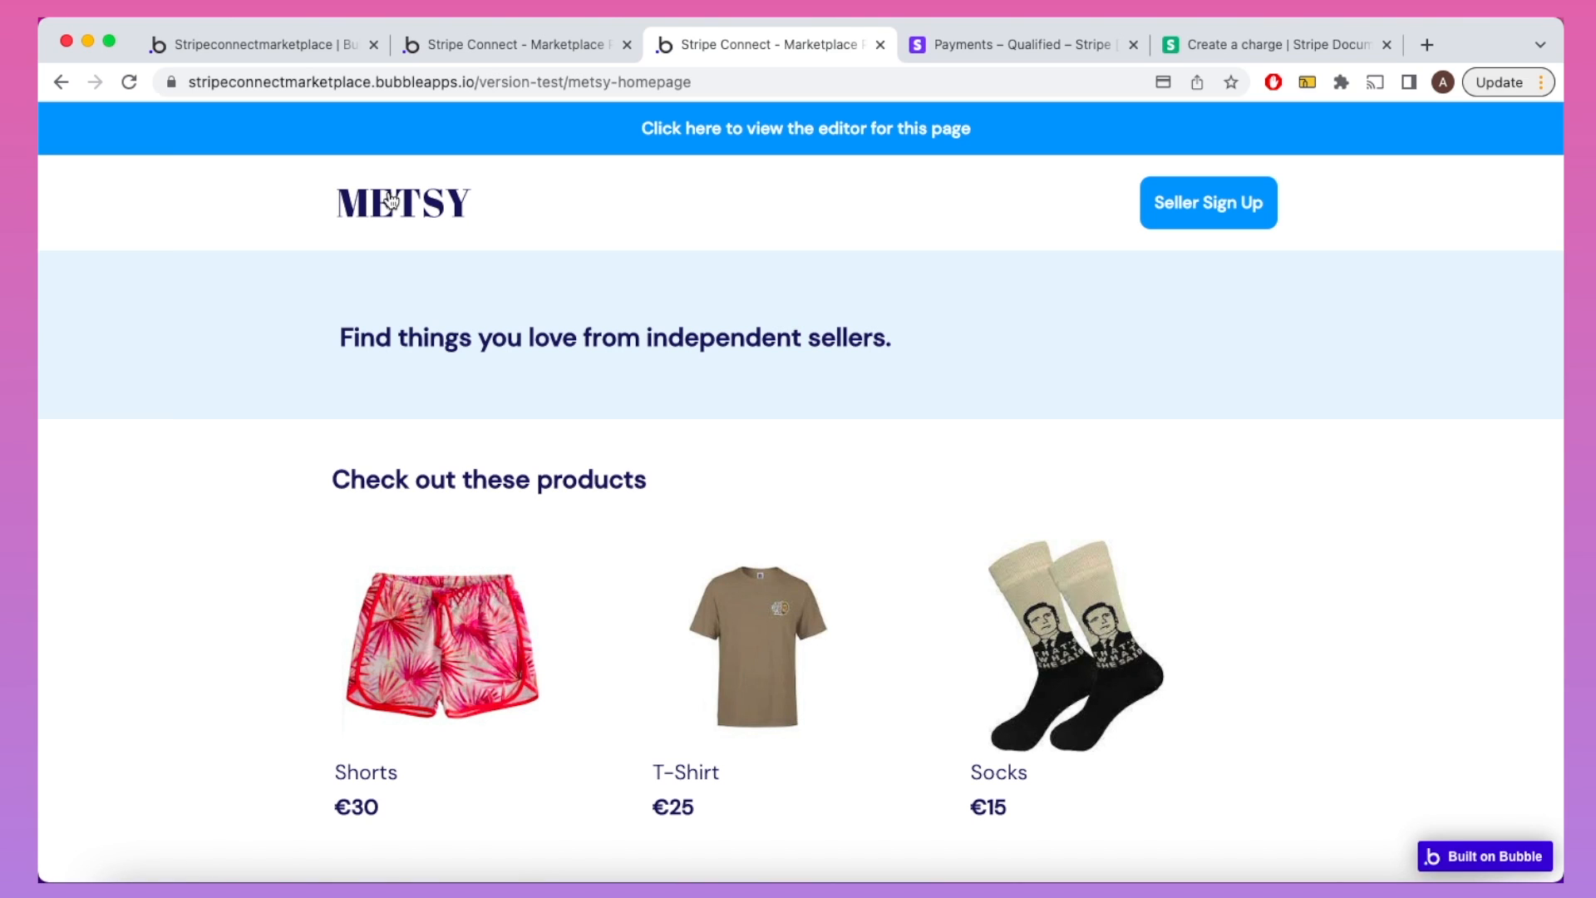
click(1165, 213)
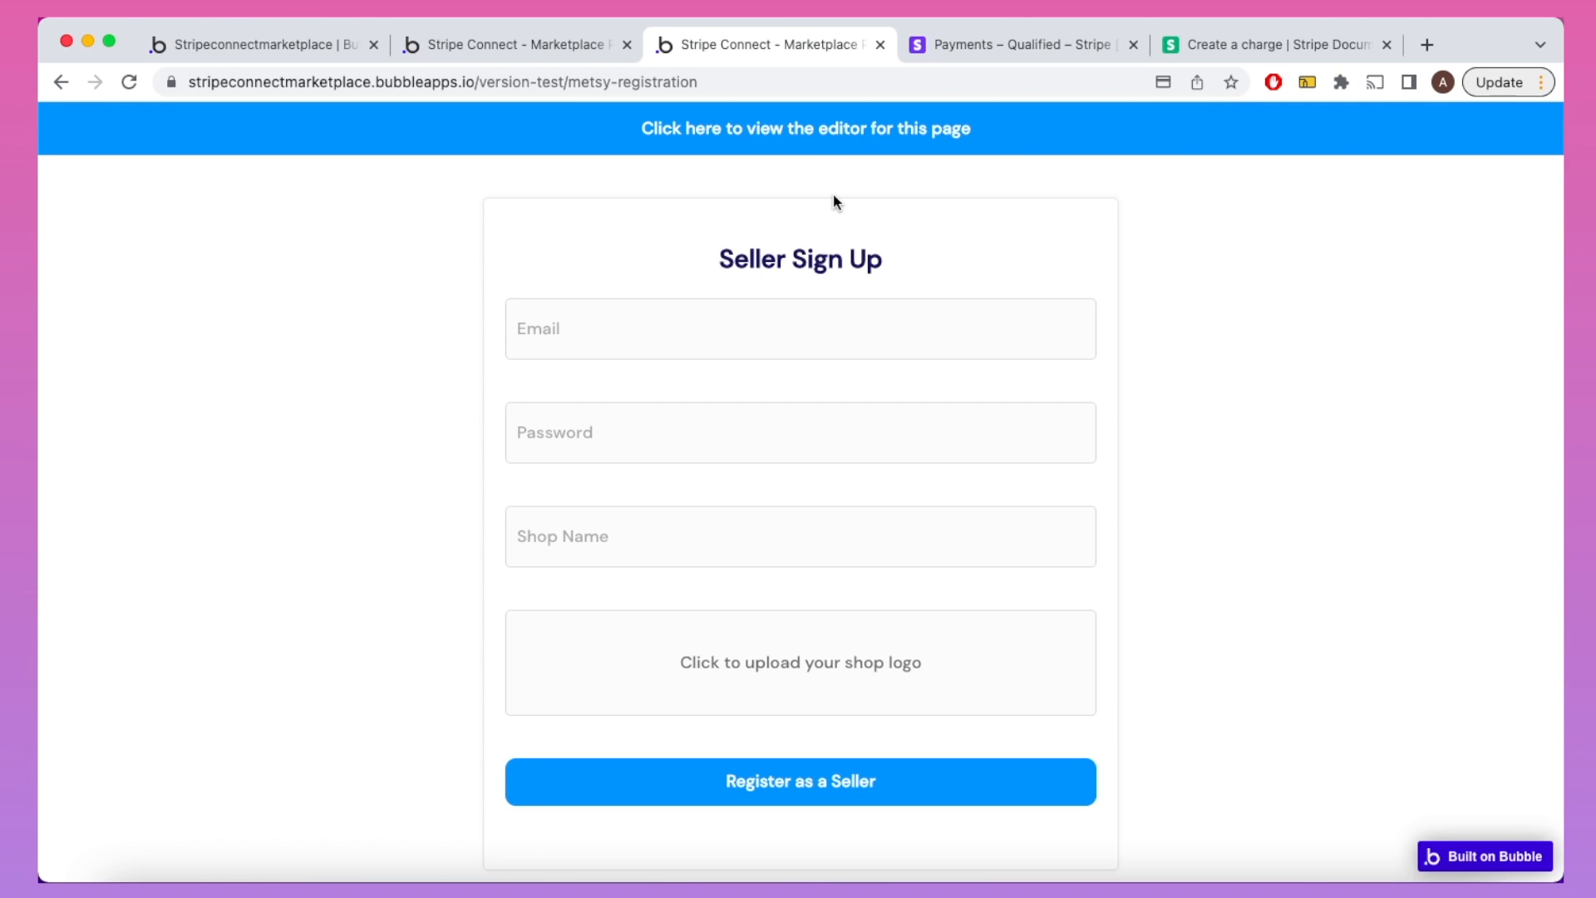
click(812, 133)
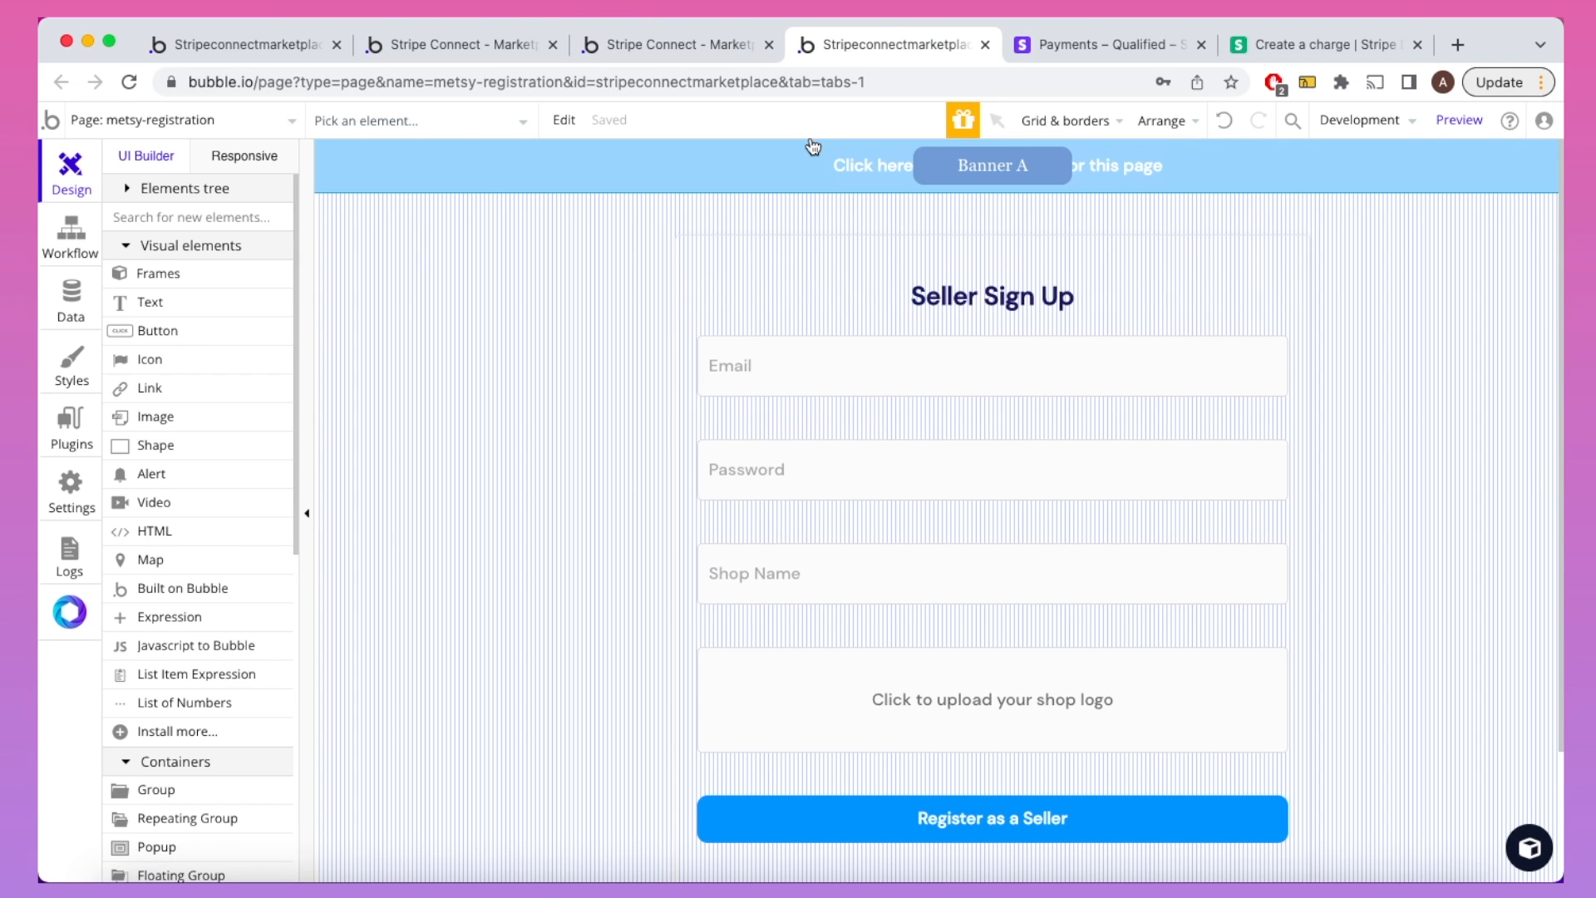
double_click(904, 812)
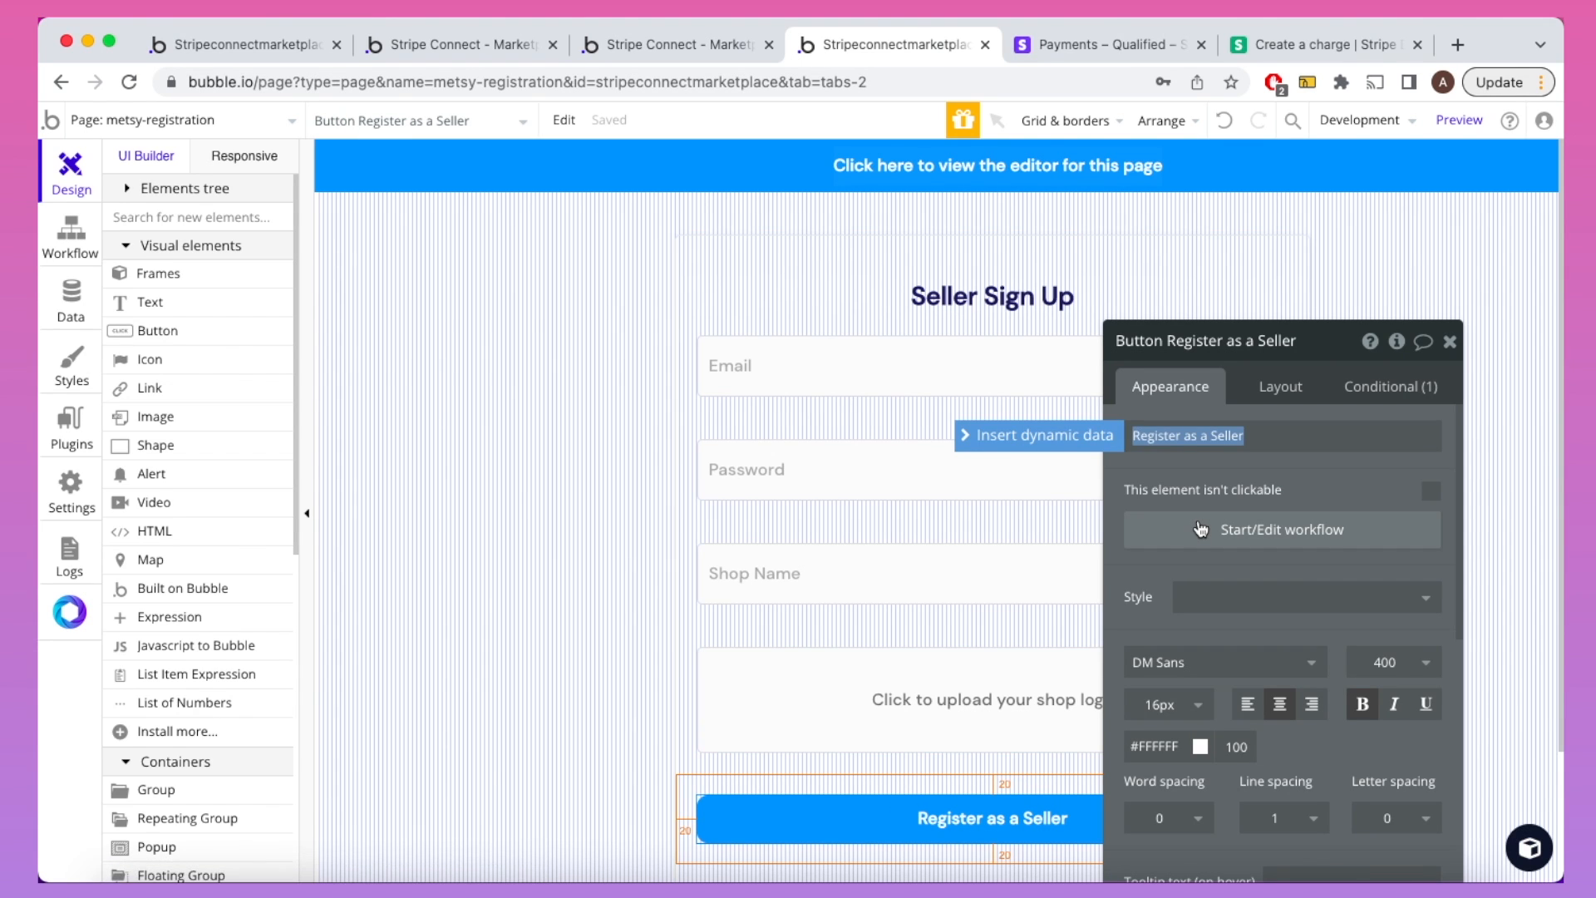
click(1200, 529)
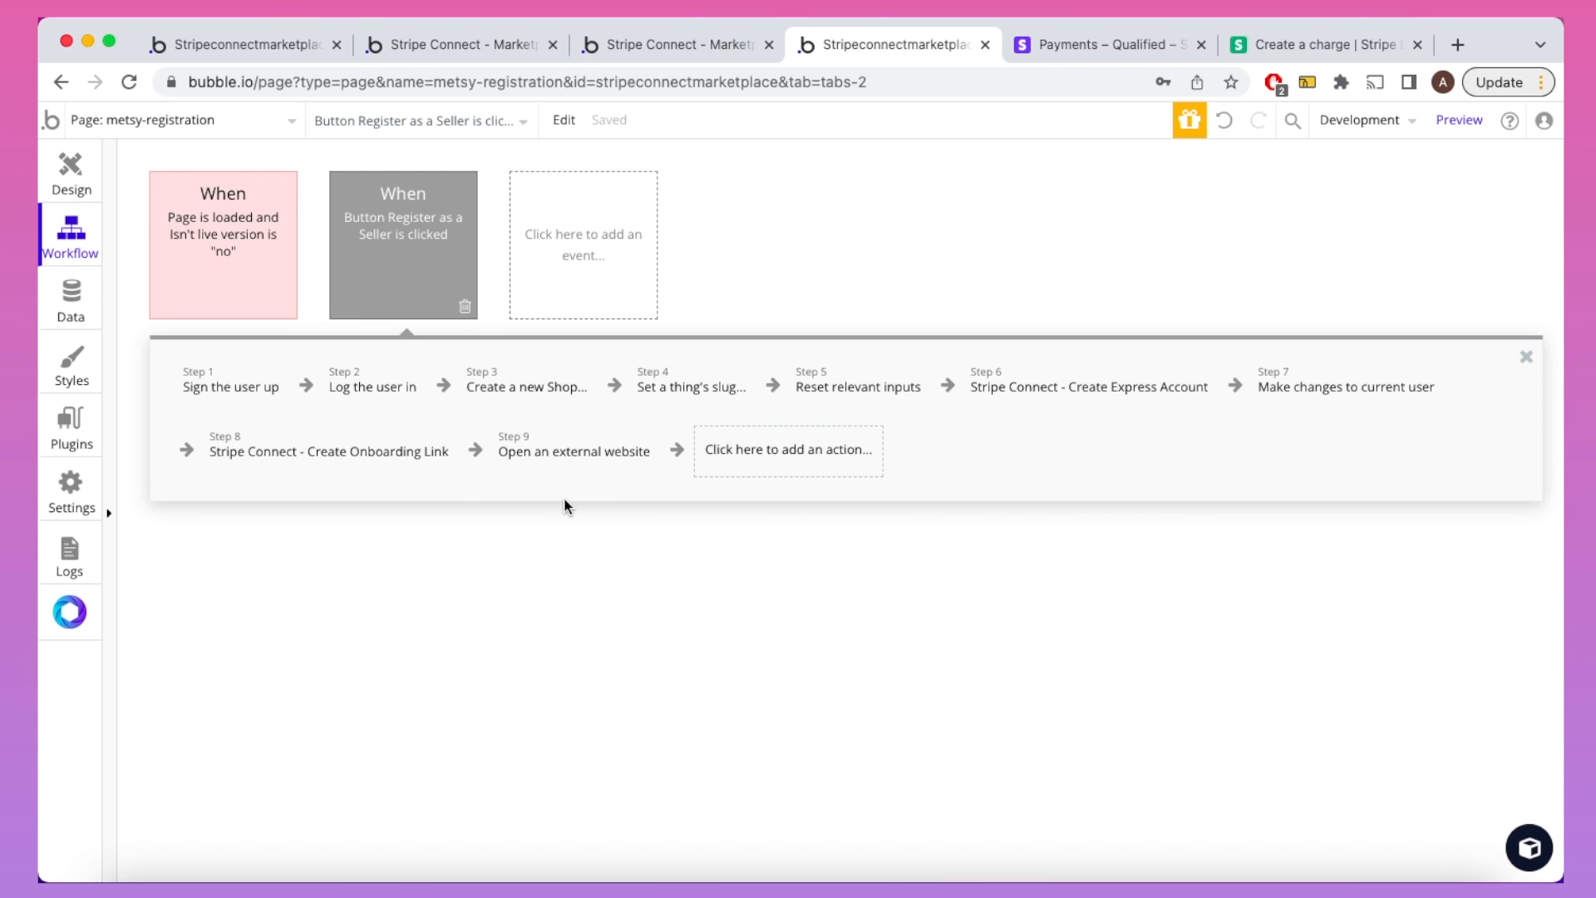
click(222, 387)
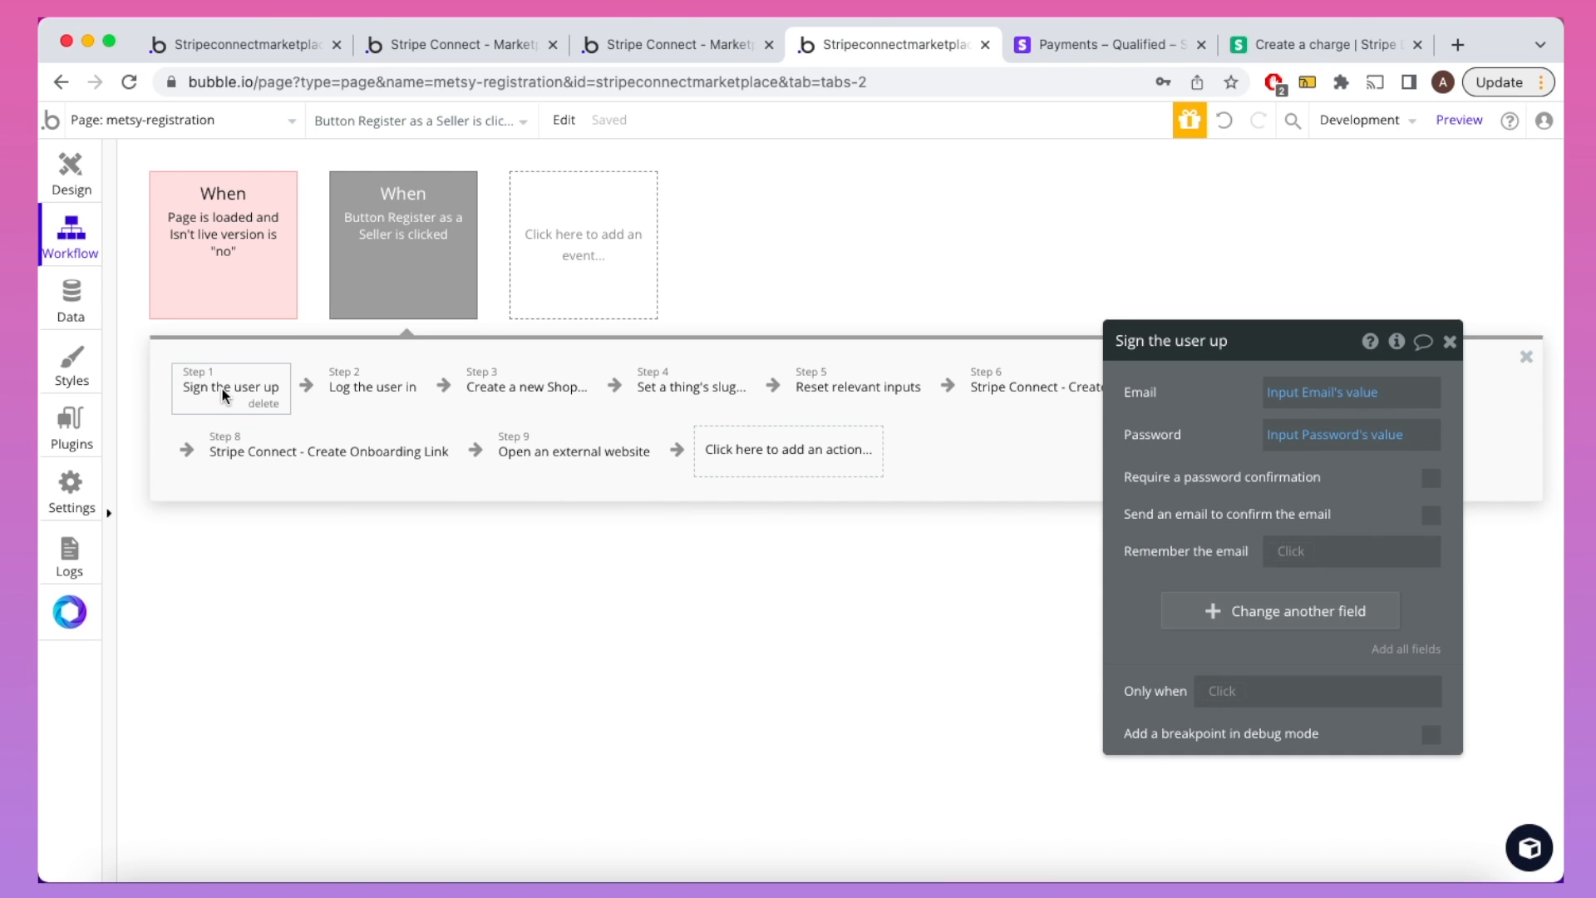
click(392, 393)
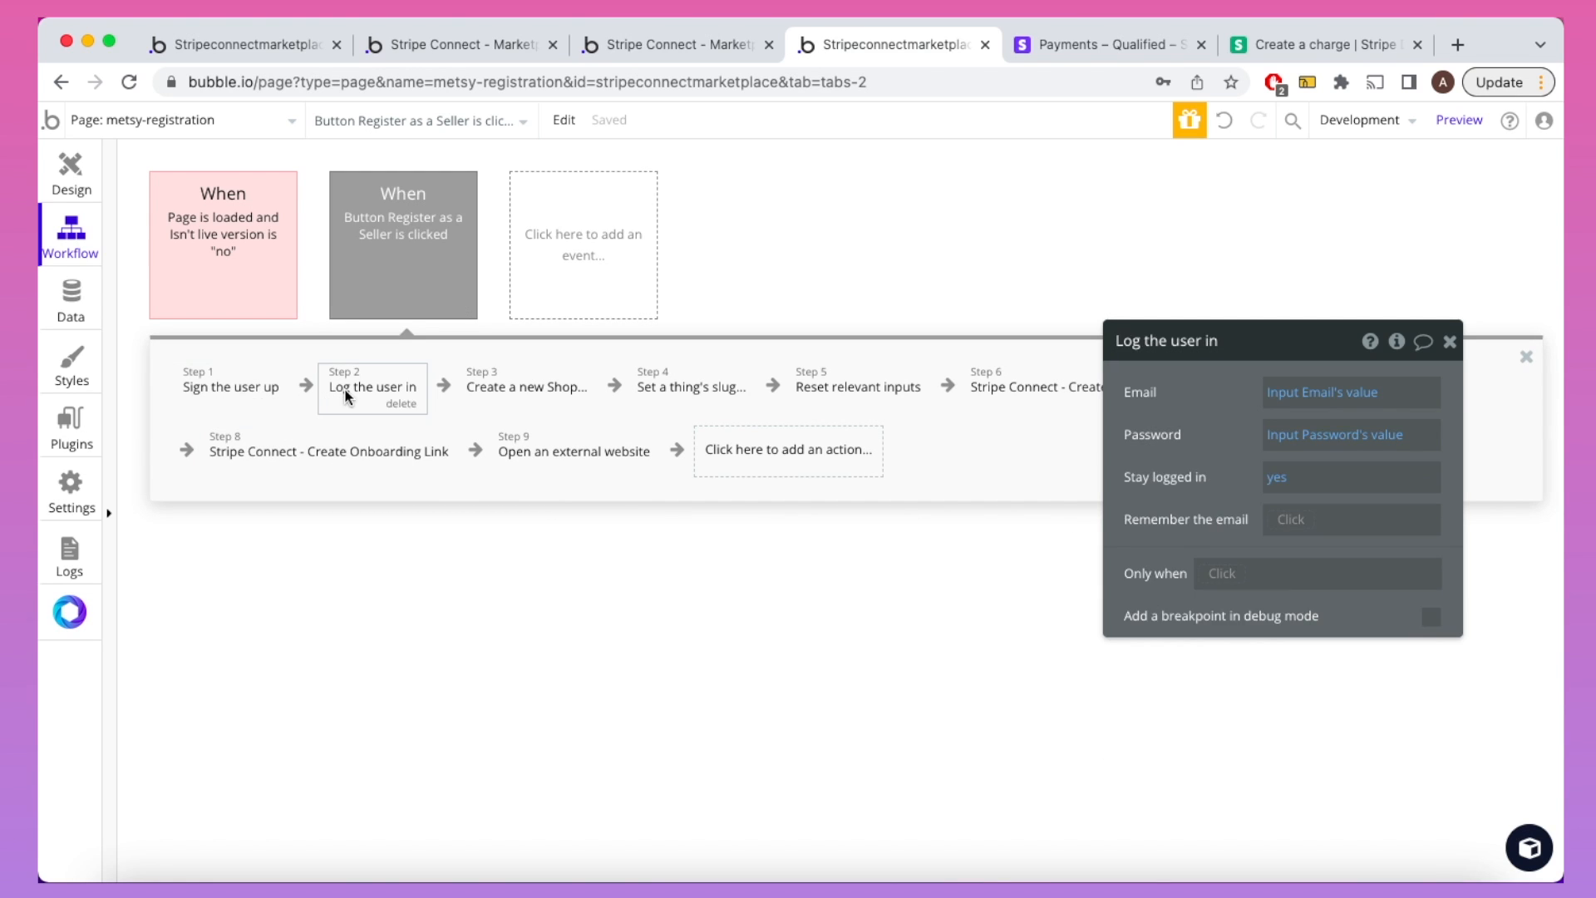
click(506, 394)
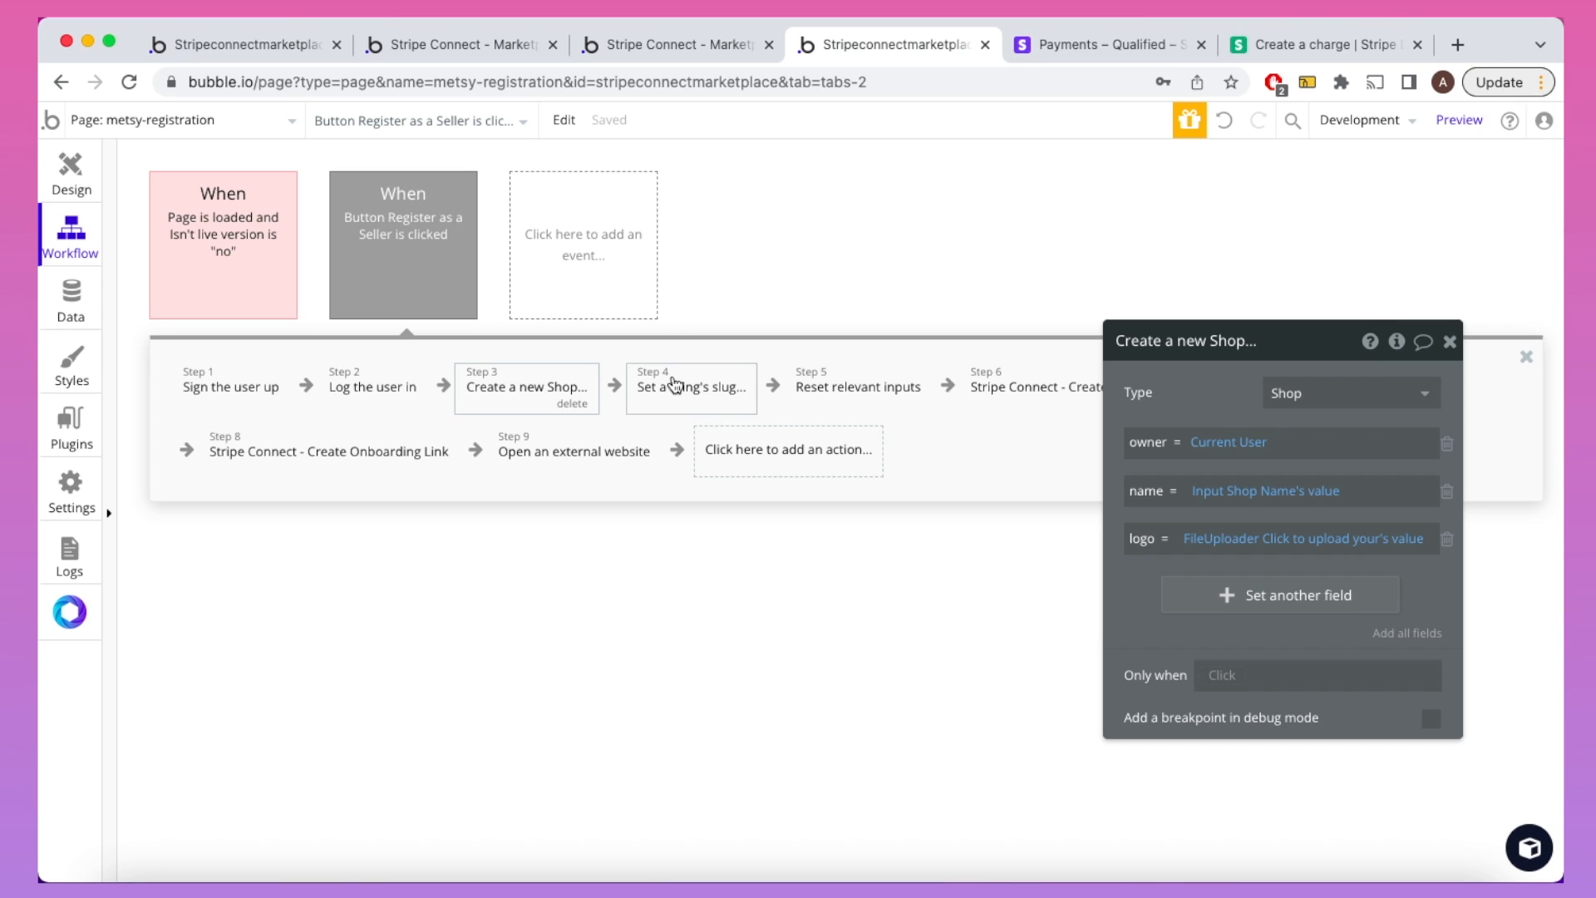
click(1035, 386)
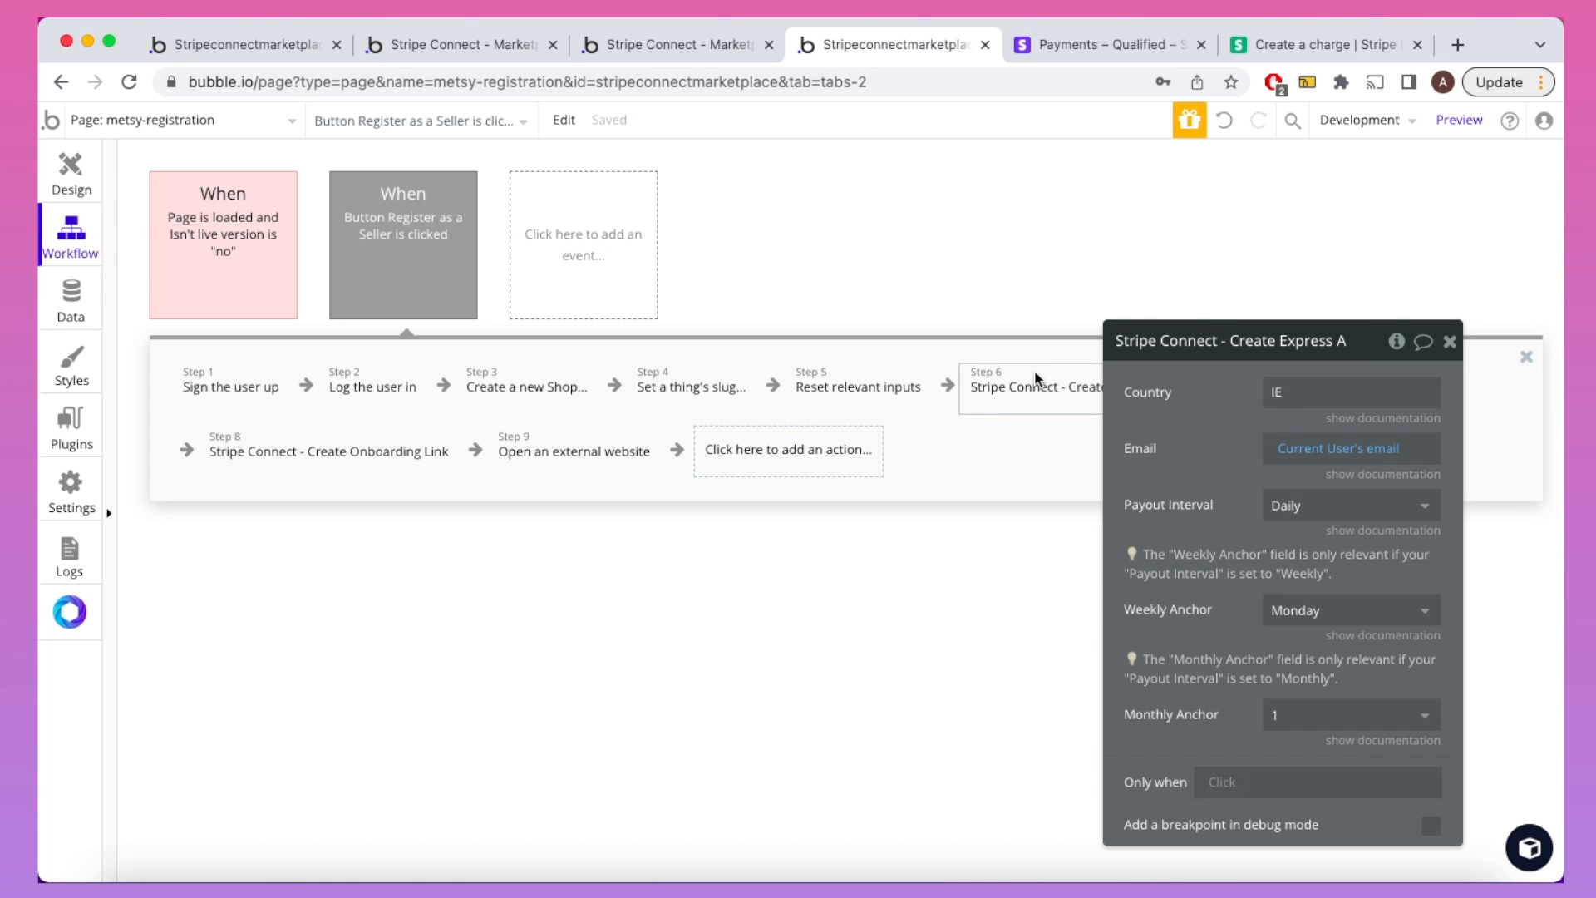
drag(1187, 409, 634, 376)
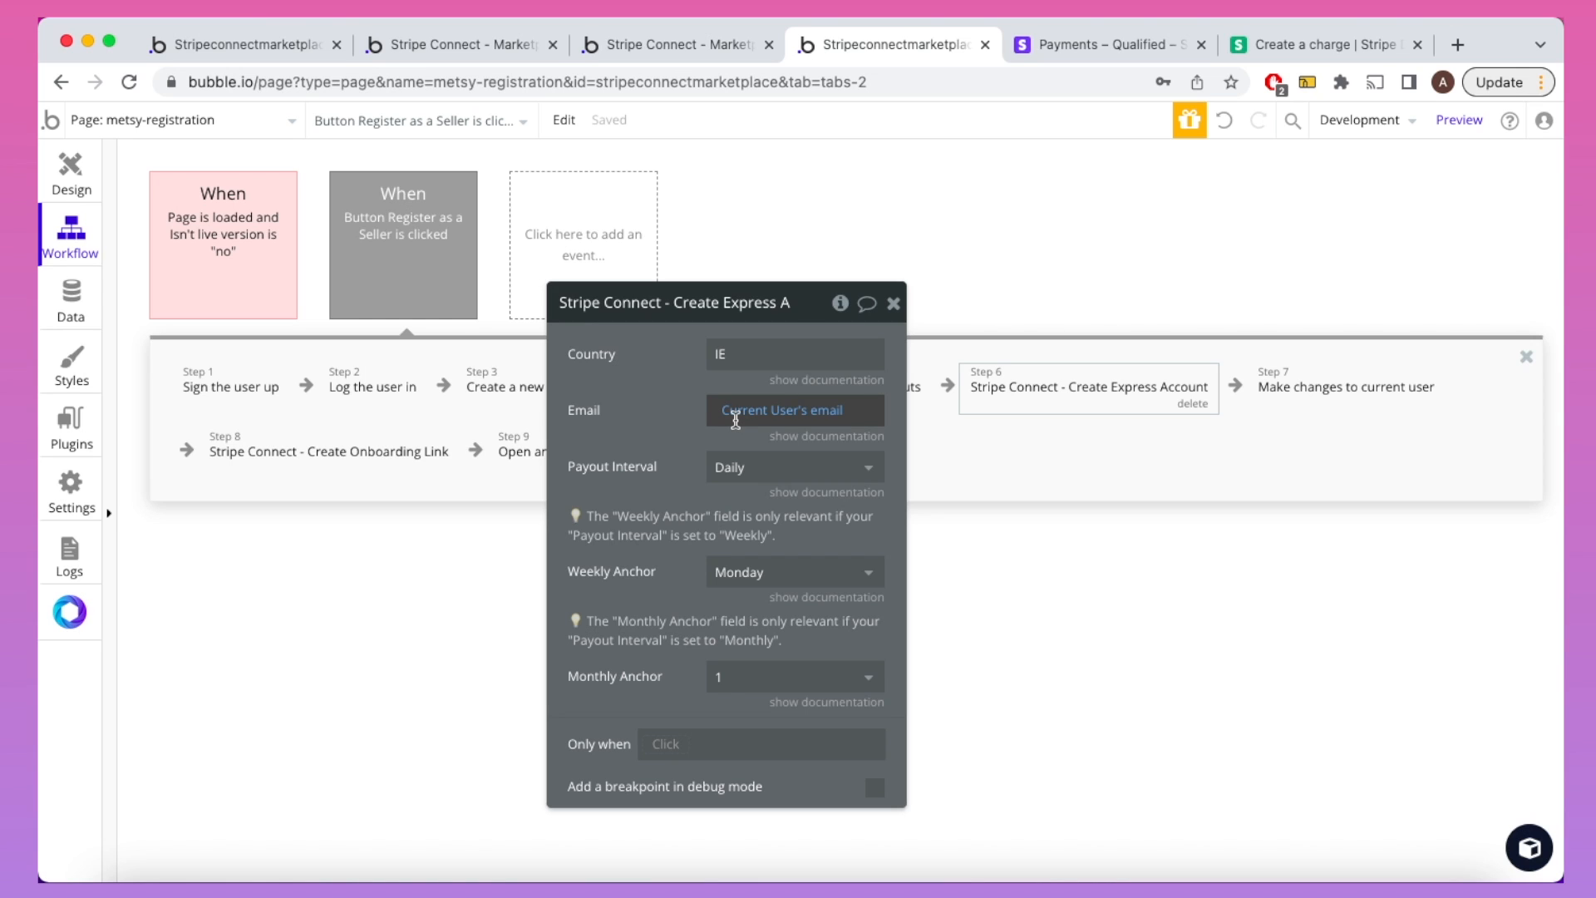
click(1368, 398)
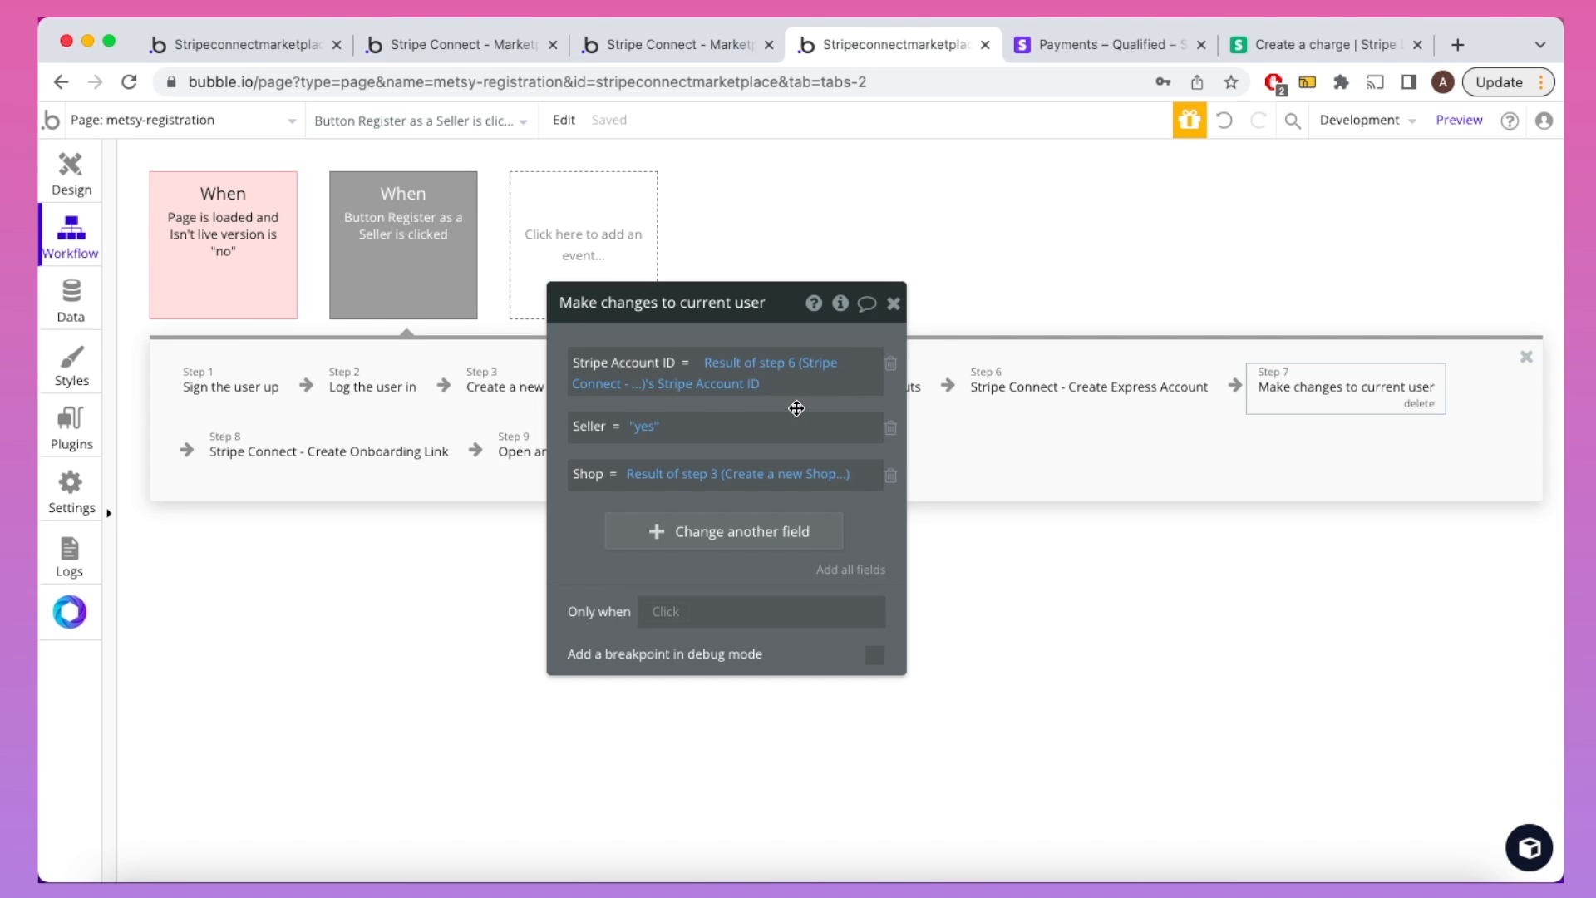
click(363, 440)
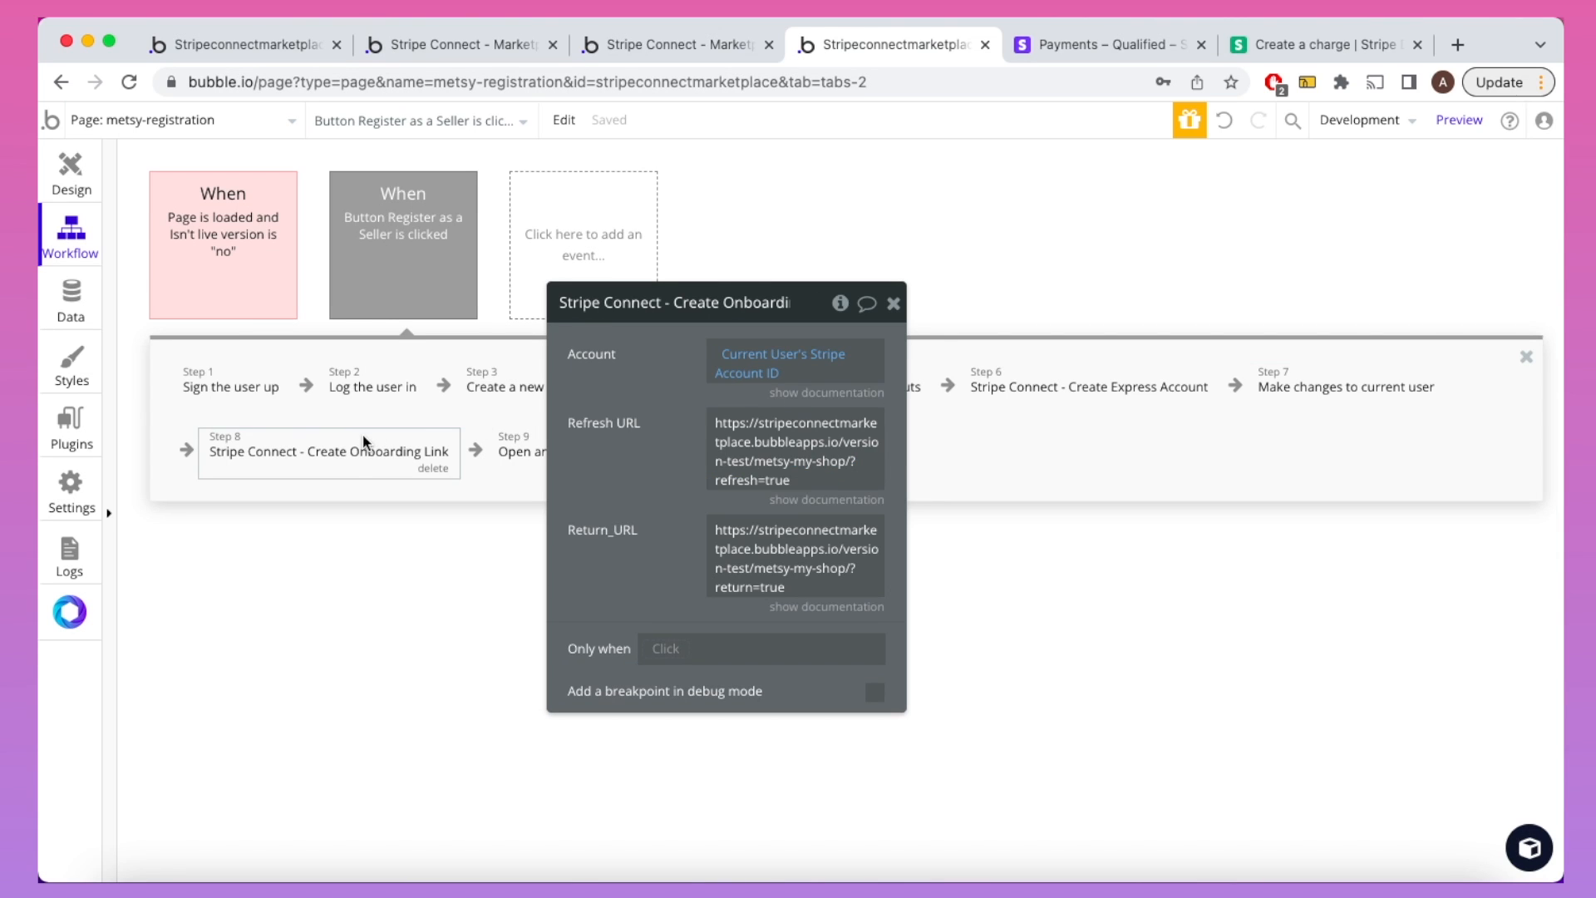
drag(588, 474, 883, 518)
click(571, 467)
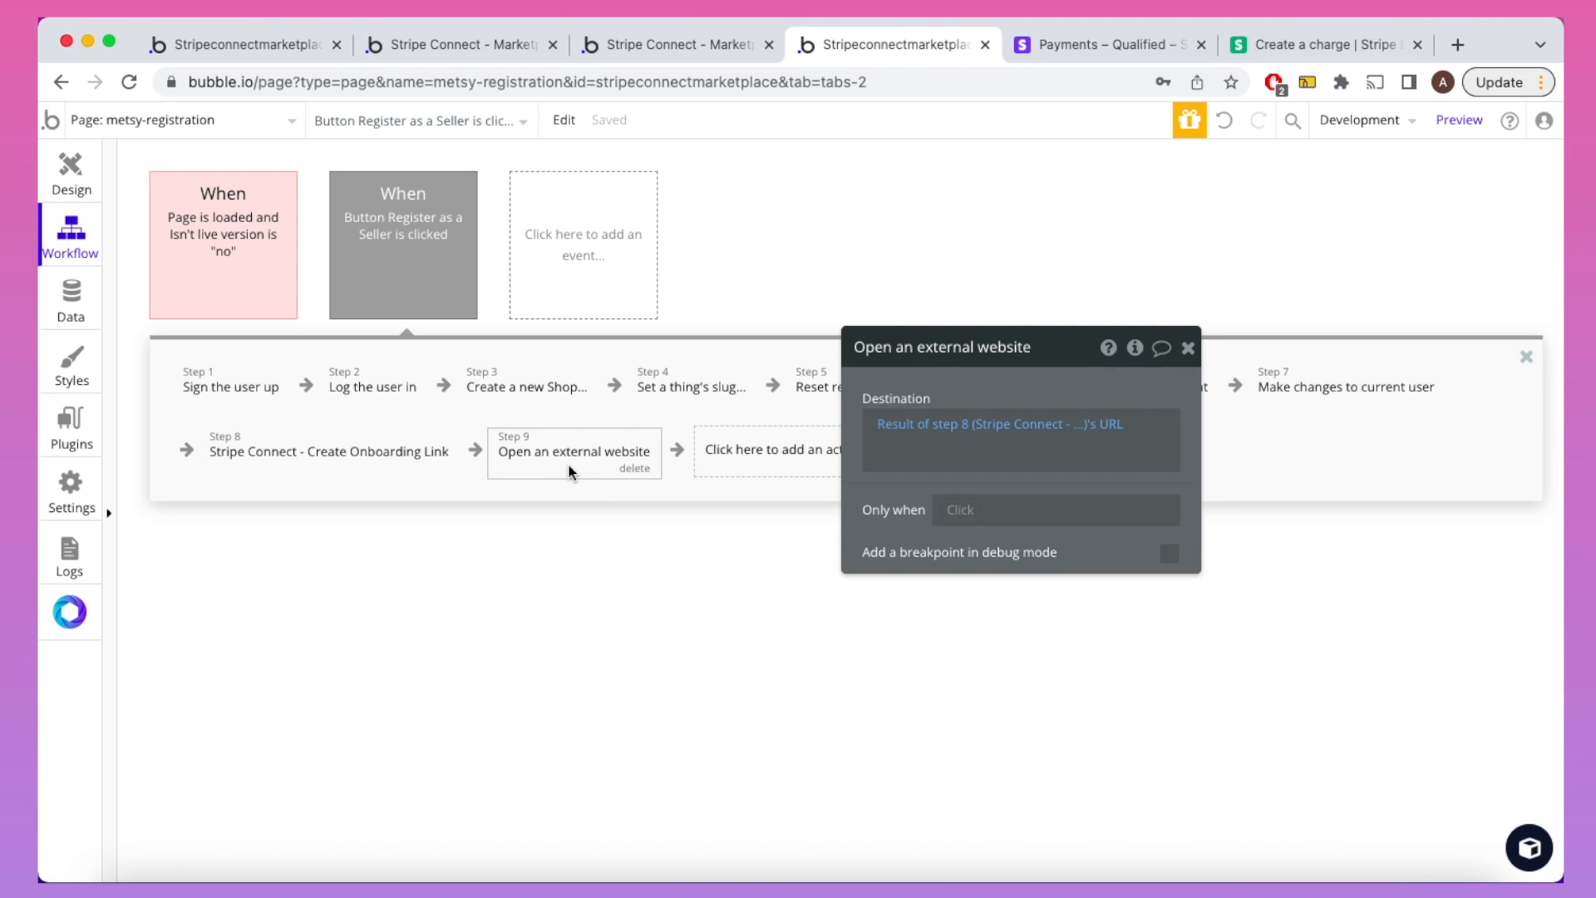
click(646, 53)
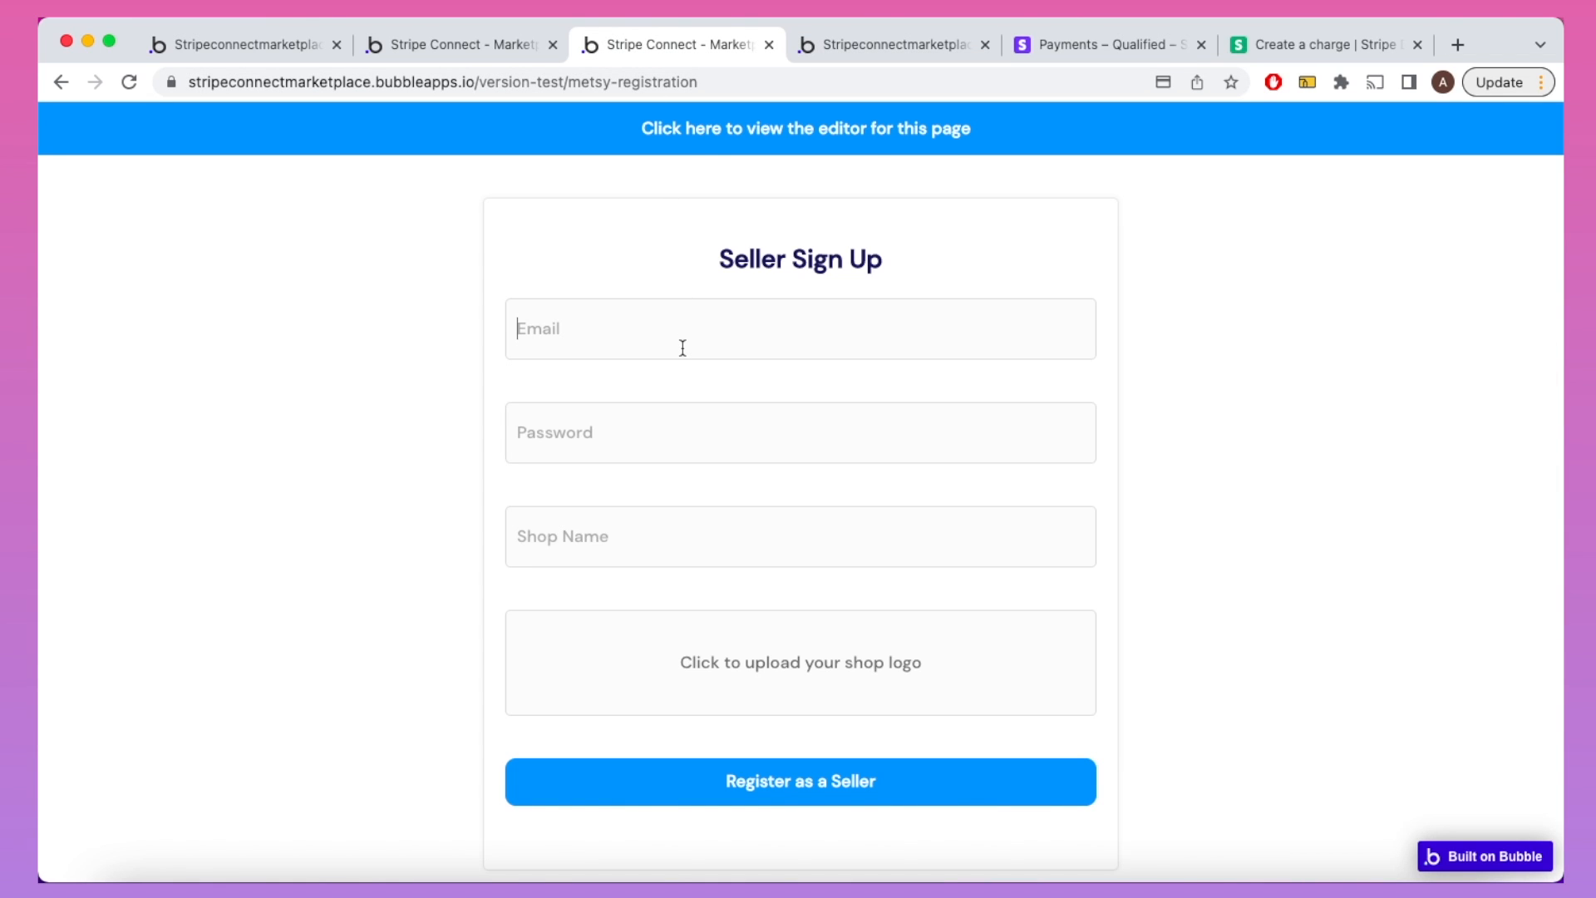
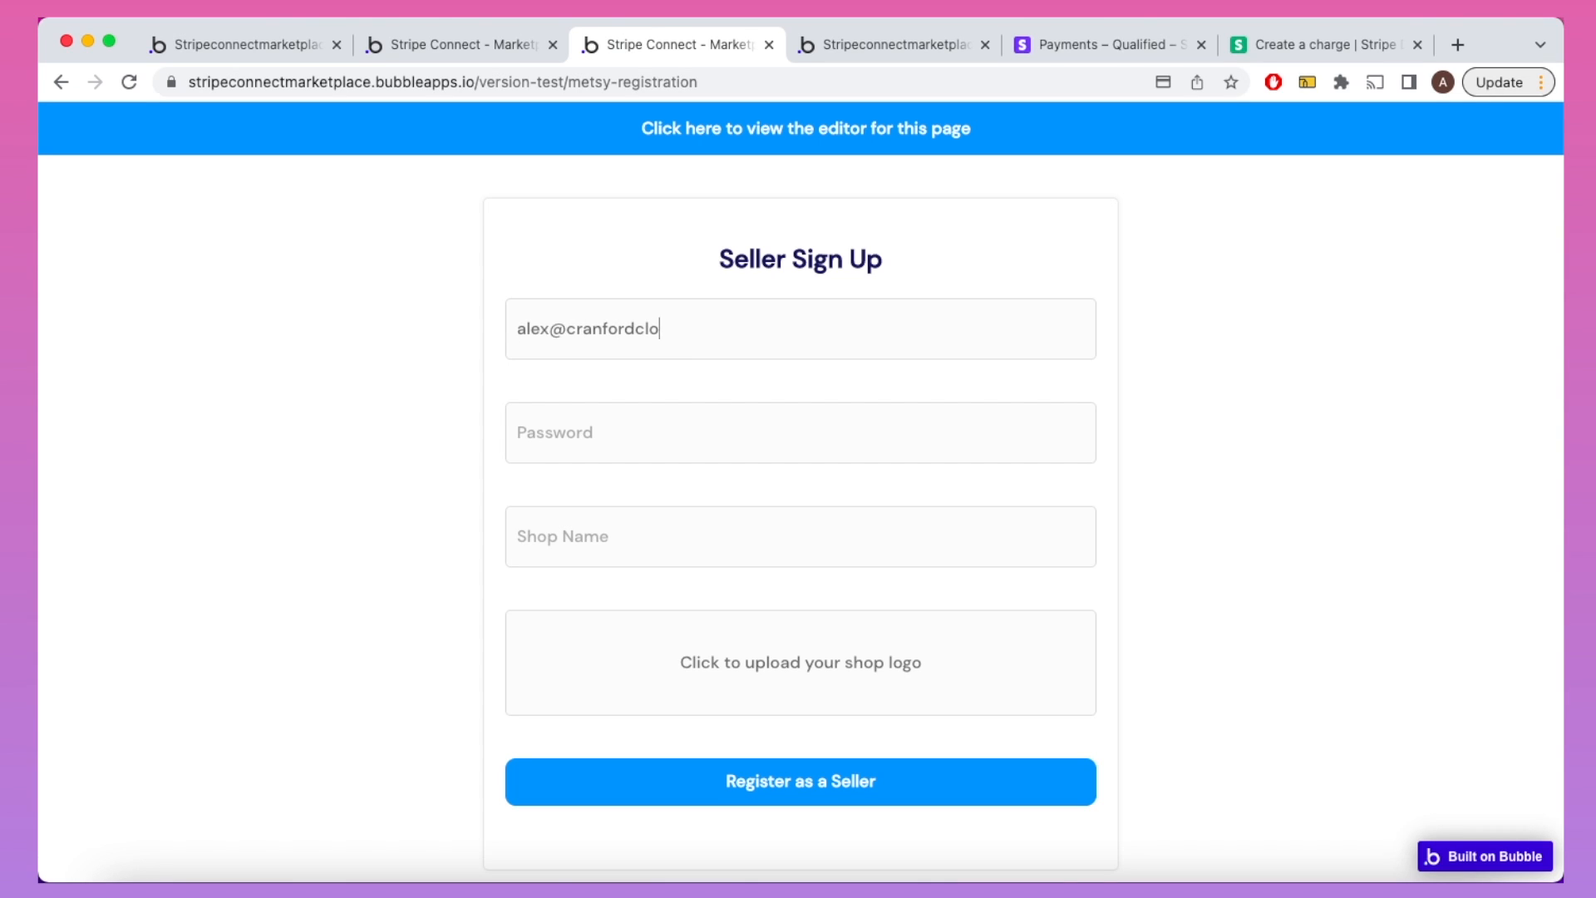
Step: Register as a seller with an e-mail, password, and shop name 'Cranford Tech Clothes Shop'
key(Tab)
text(**********)
key(Tab)
text(Cranford Tech Clothes Shop)
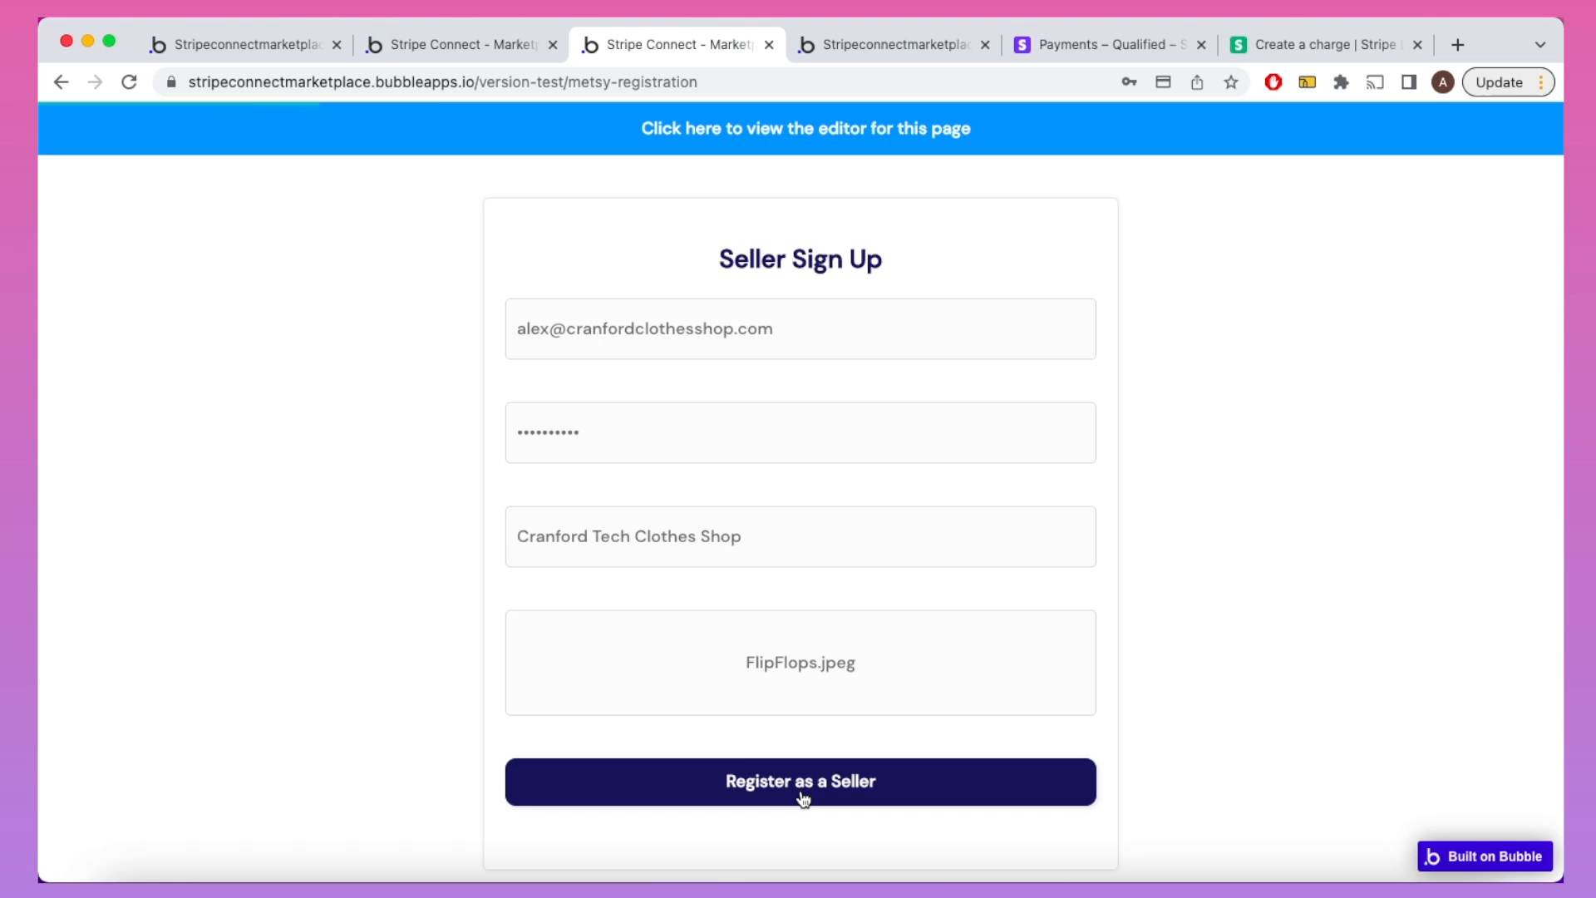
click(803, 799)
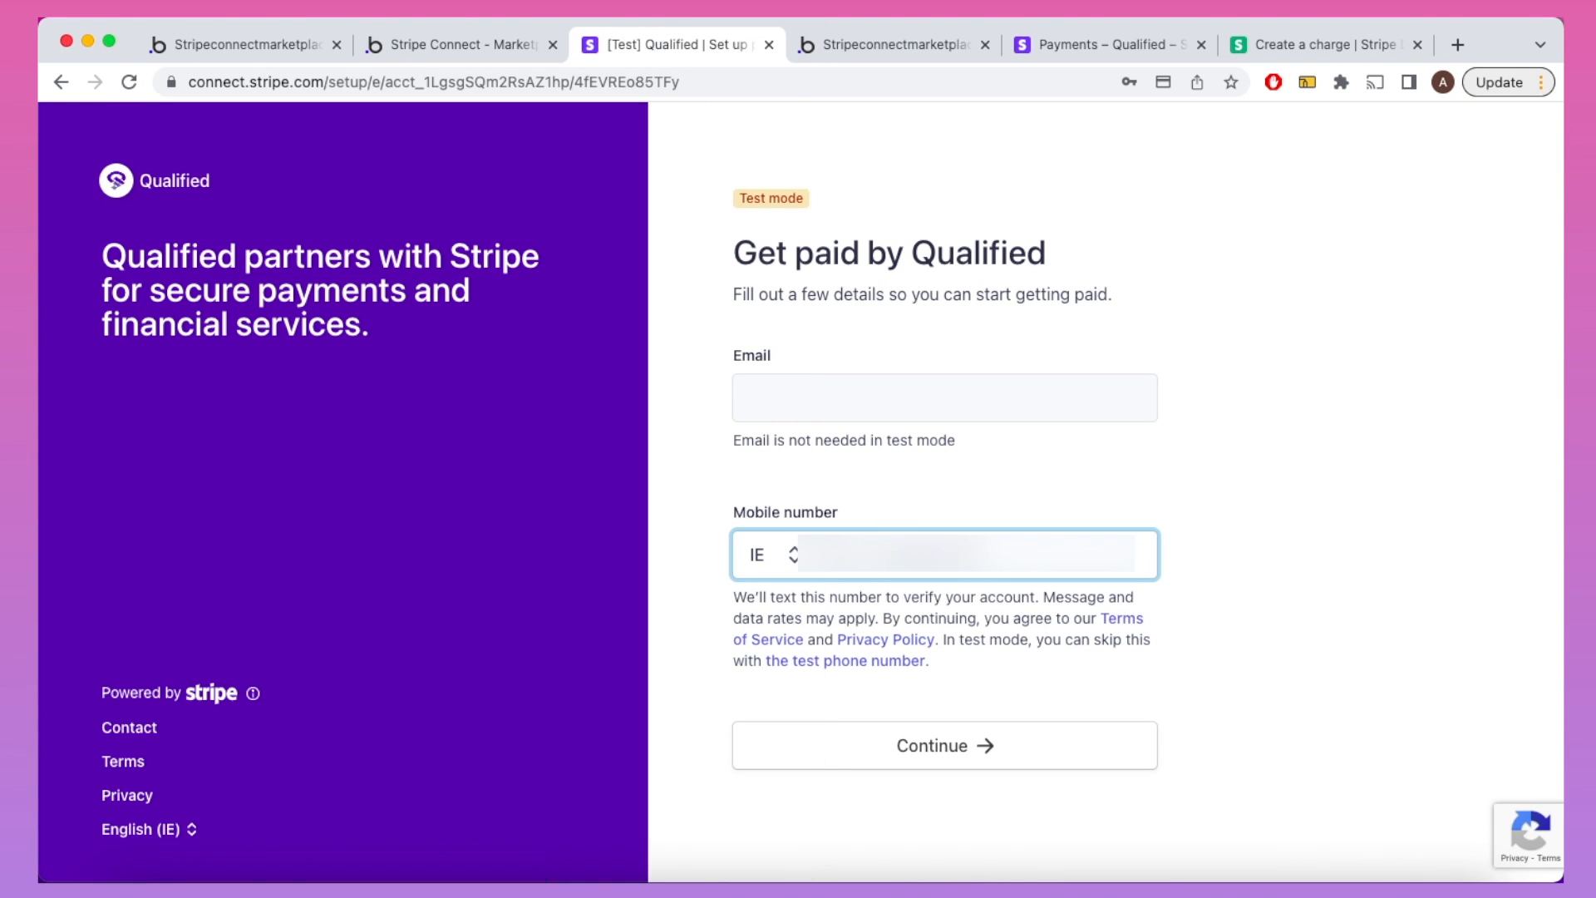
Step: Enter the mobile verification code, choose Individual / Sole Trader, and save personal, professional and test bank details
click(926, 740)
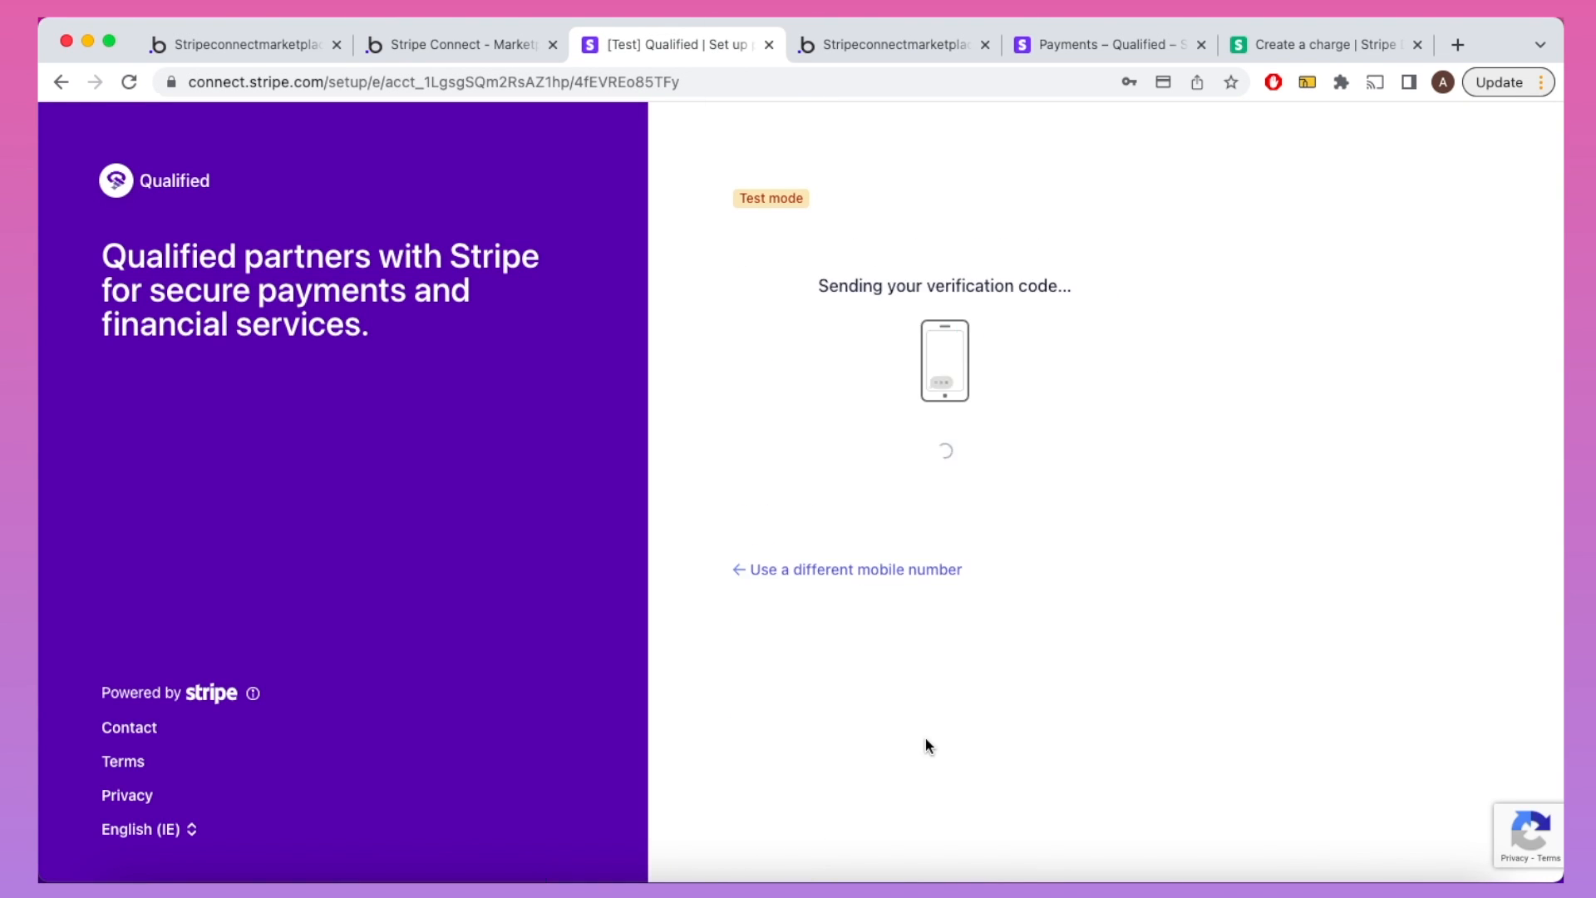
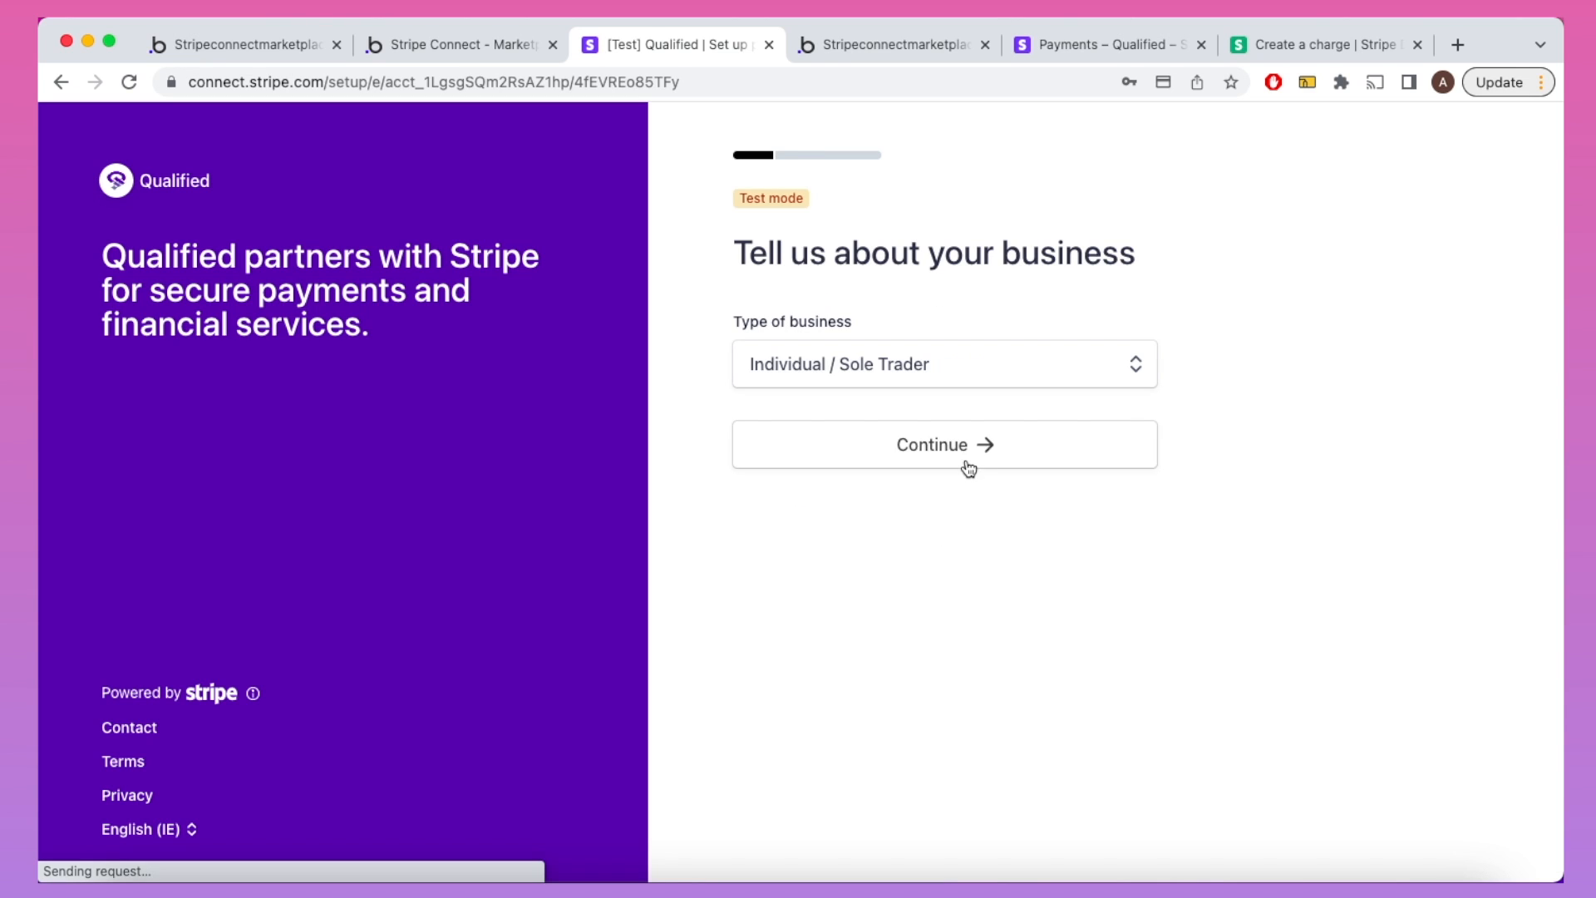
click(962, 458)
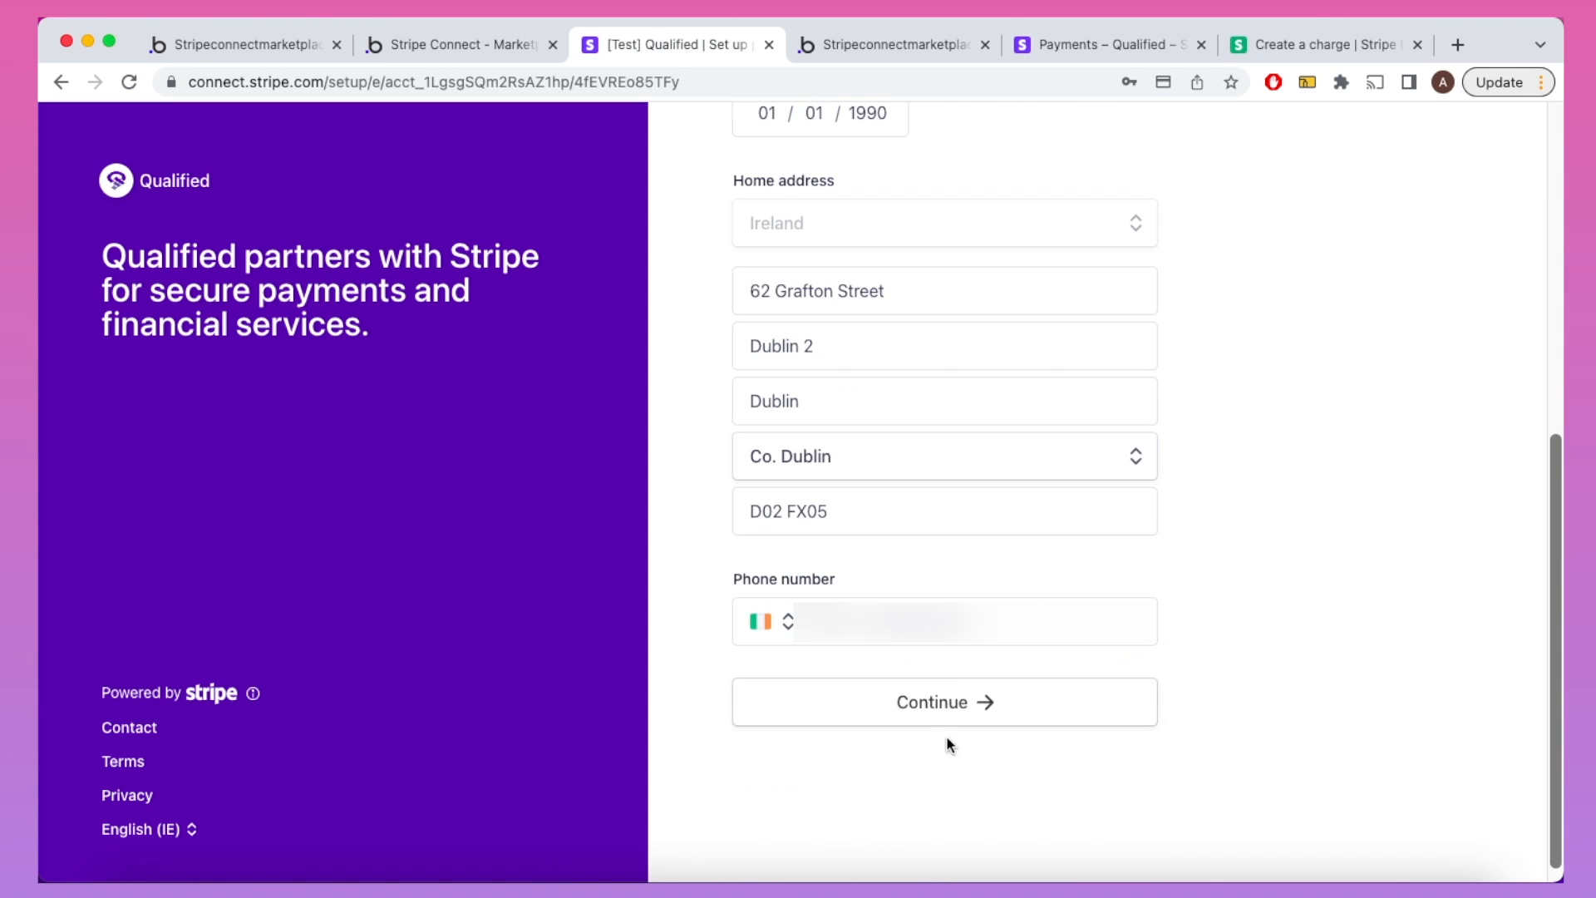
click(936, 713)
click(916, 616)
click(1043, 462)
scroll(1043, 462, down, 5)
Step: Verify ID and proof of address with Stripe test documents, then submit the onboarding
click(974, 678)
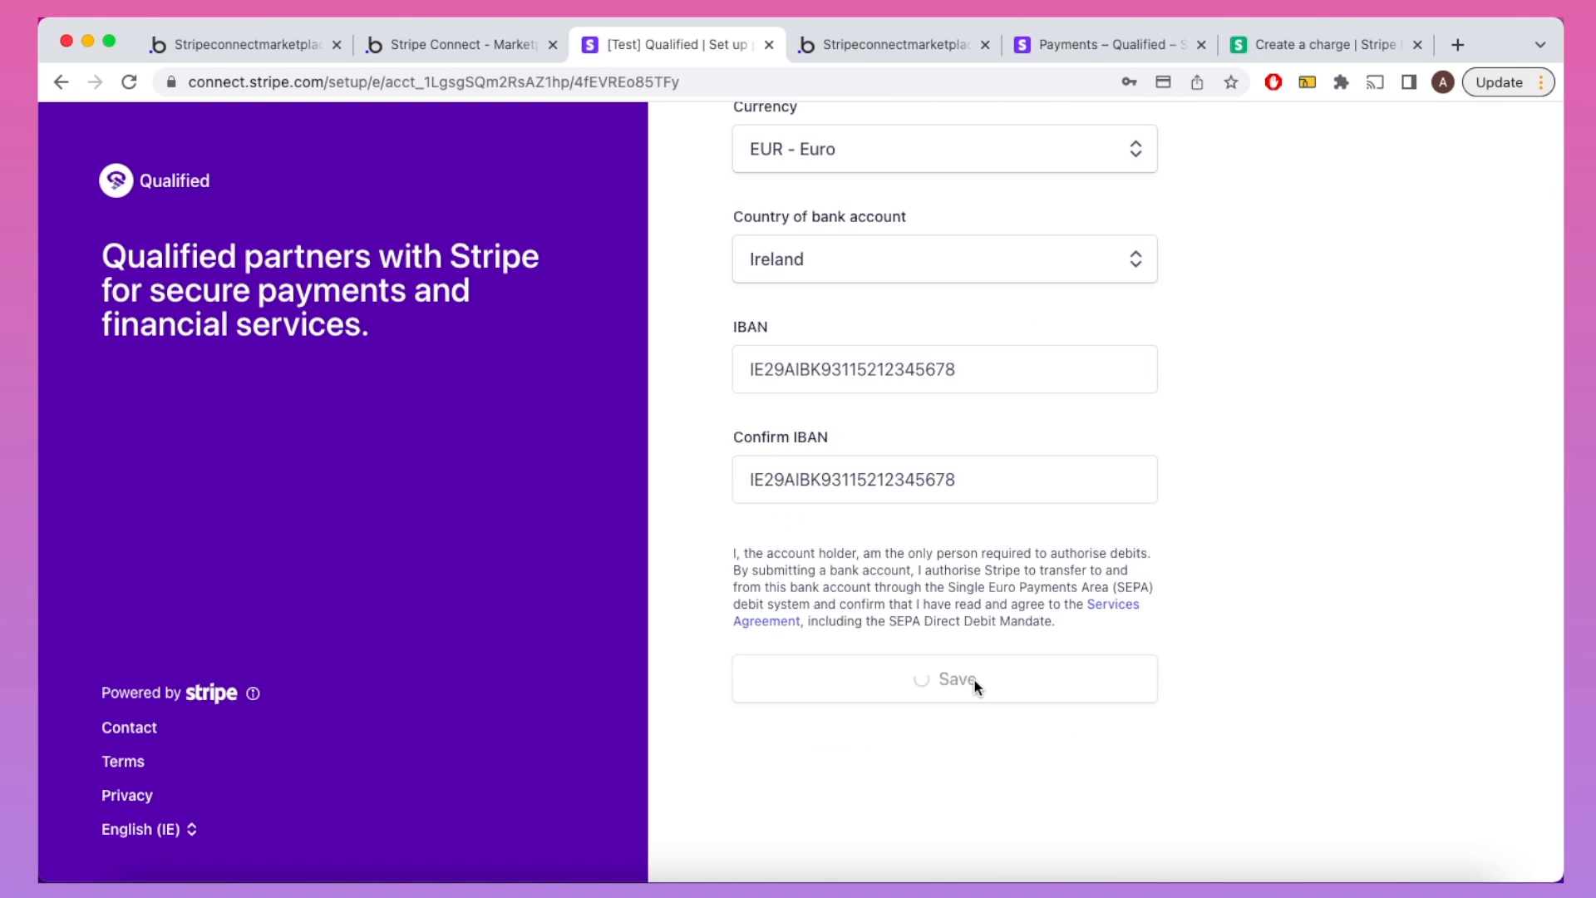
scroll(974, 677, down, 2)
click(1090, 431)
scroll(978, 582, down, 6)
click(978, 581)
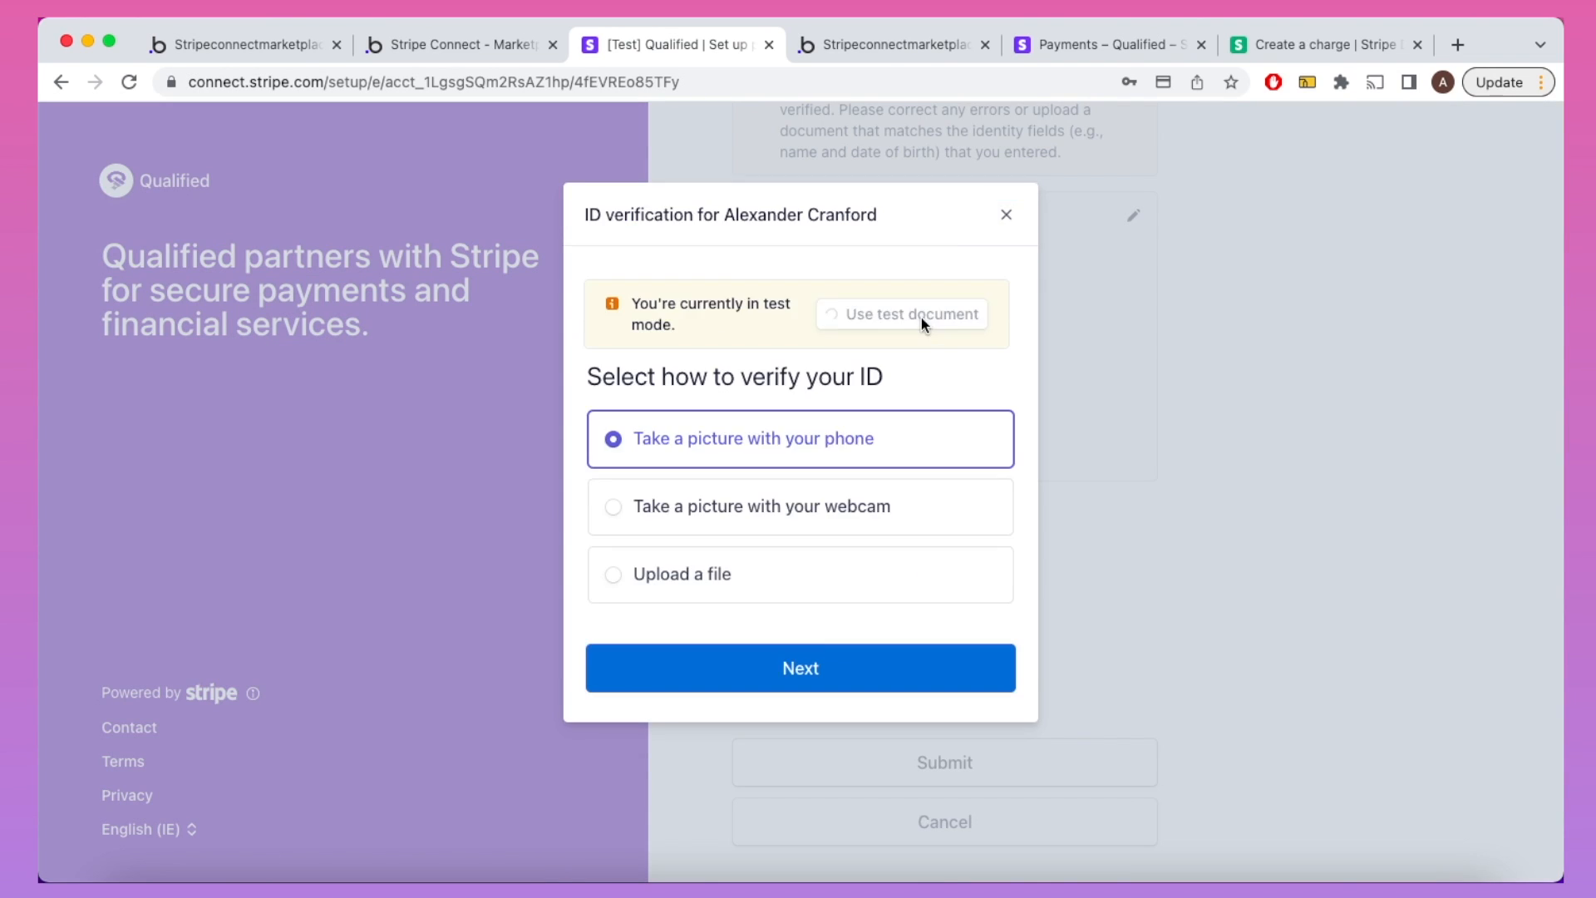
click(923, 316)
click(960, 653)
click(1131, 254)
click(969, 611)
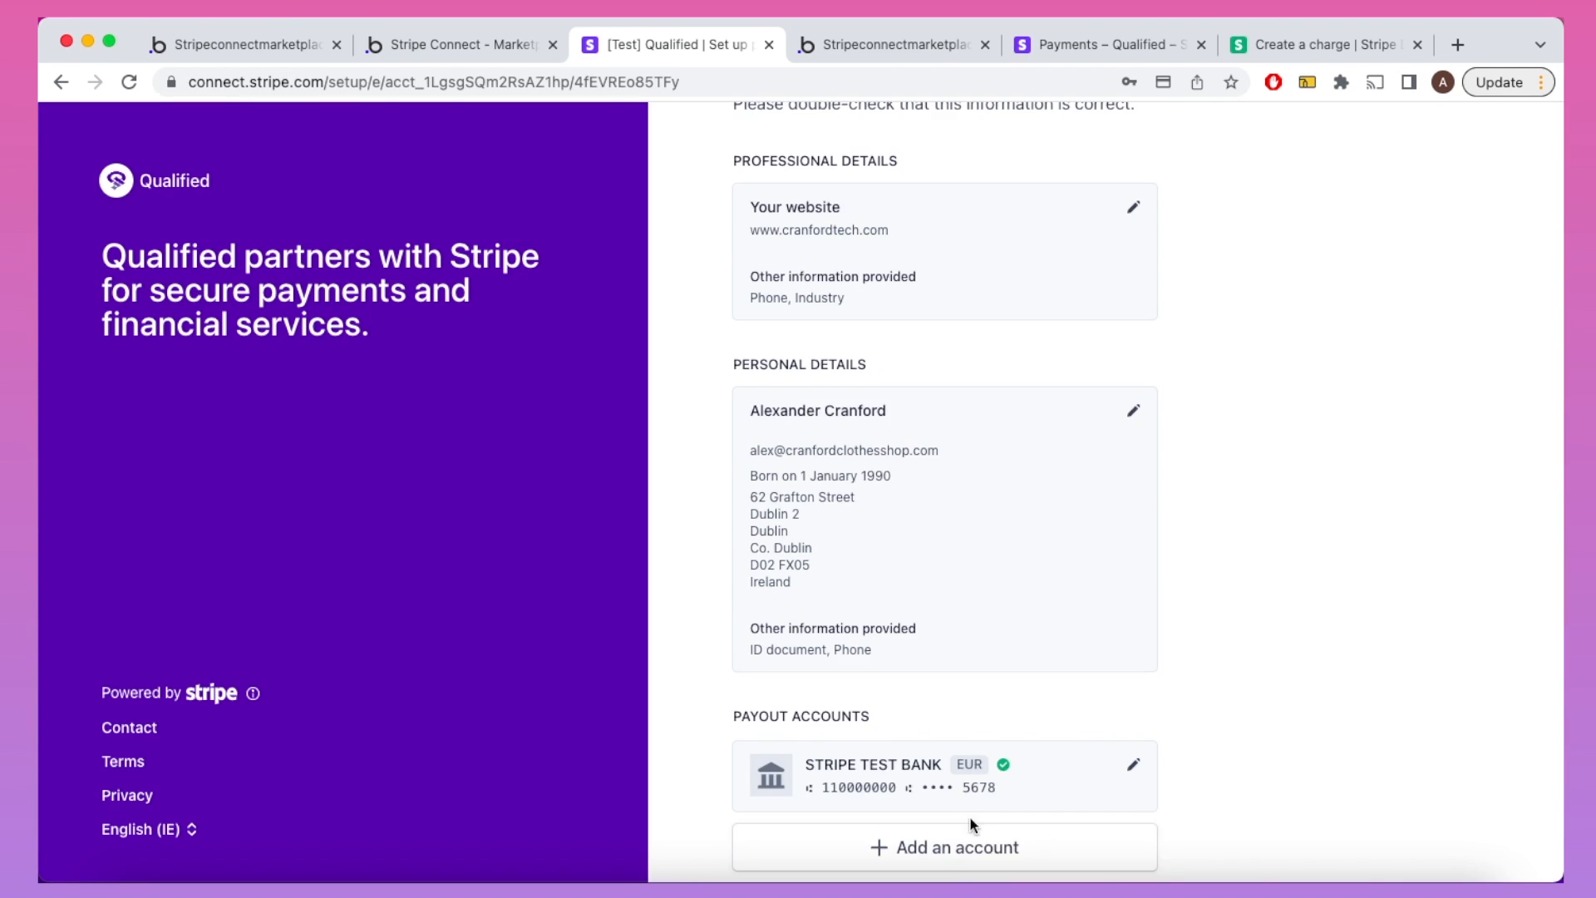
scroll(970, 827, down, 2)
click(948, 826)
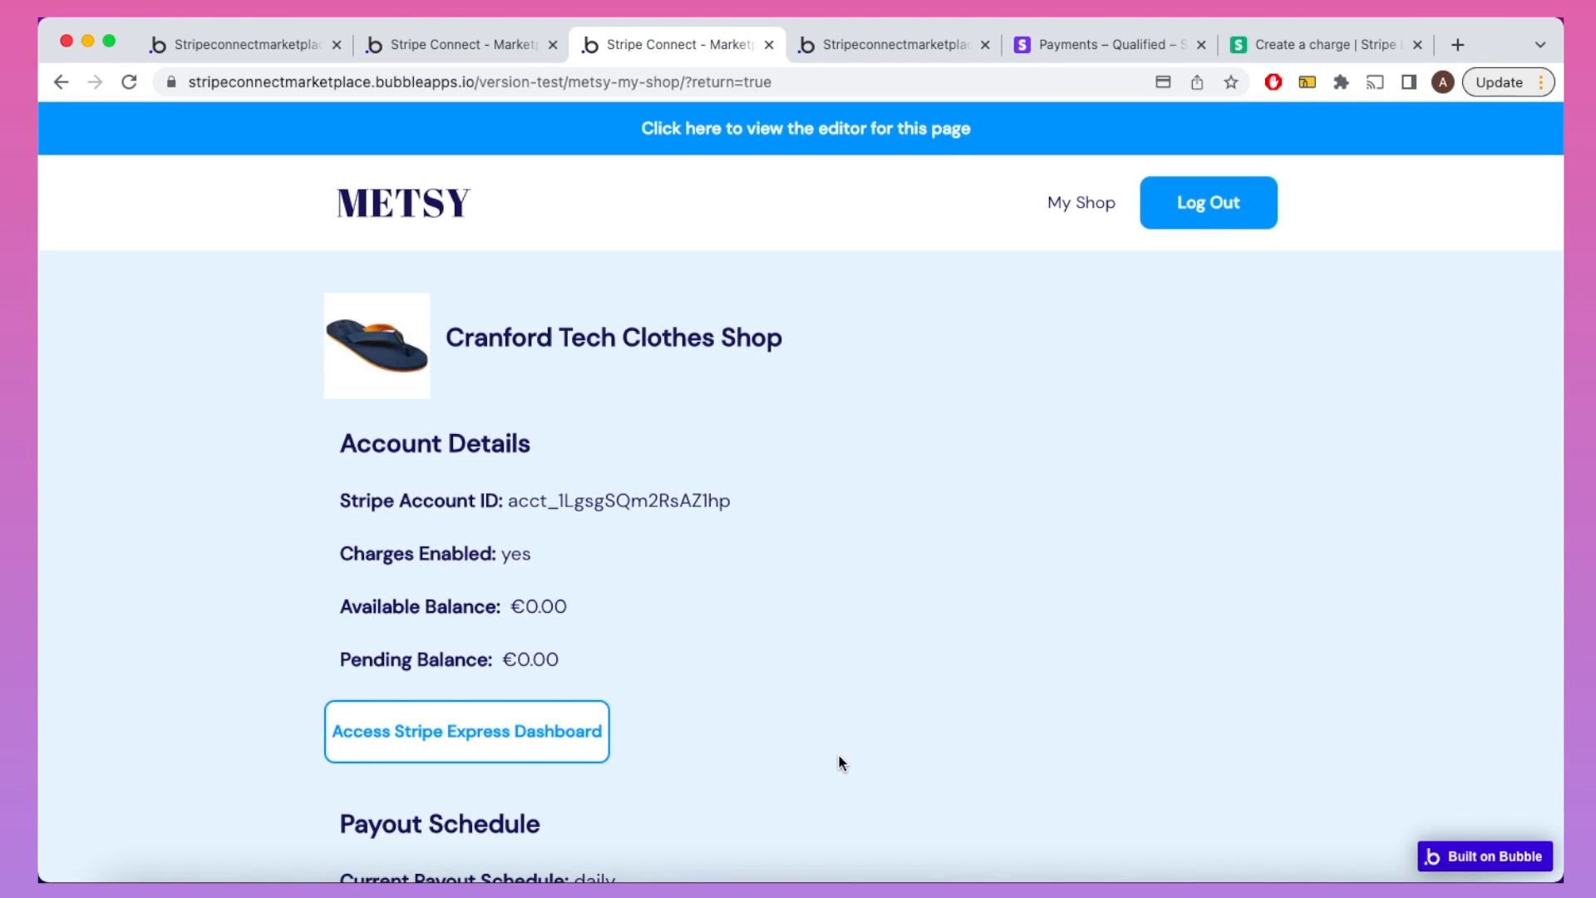
Step: Add a 'Flip Flops' product priced 40 with the FlipFlops.jpeg image to the shop
scroll(838, 758, down, 3)
scroll(839, 758, down, 5)
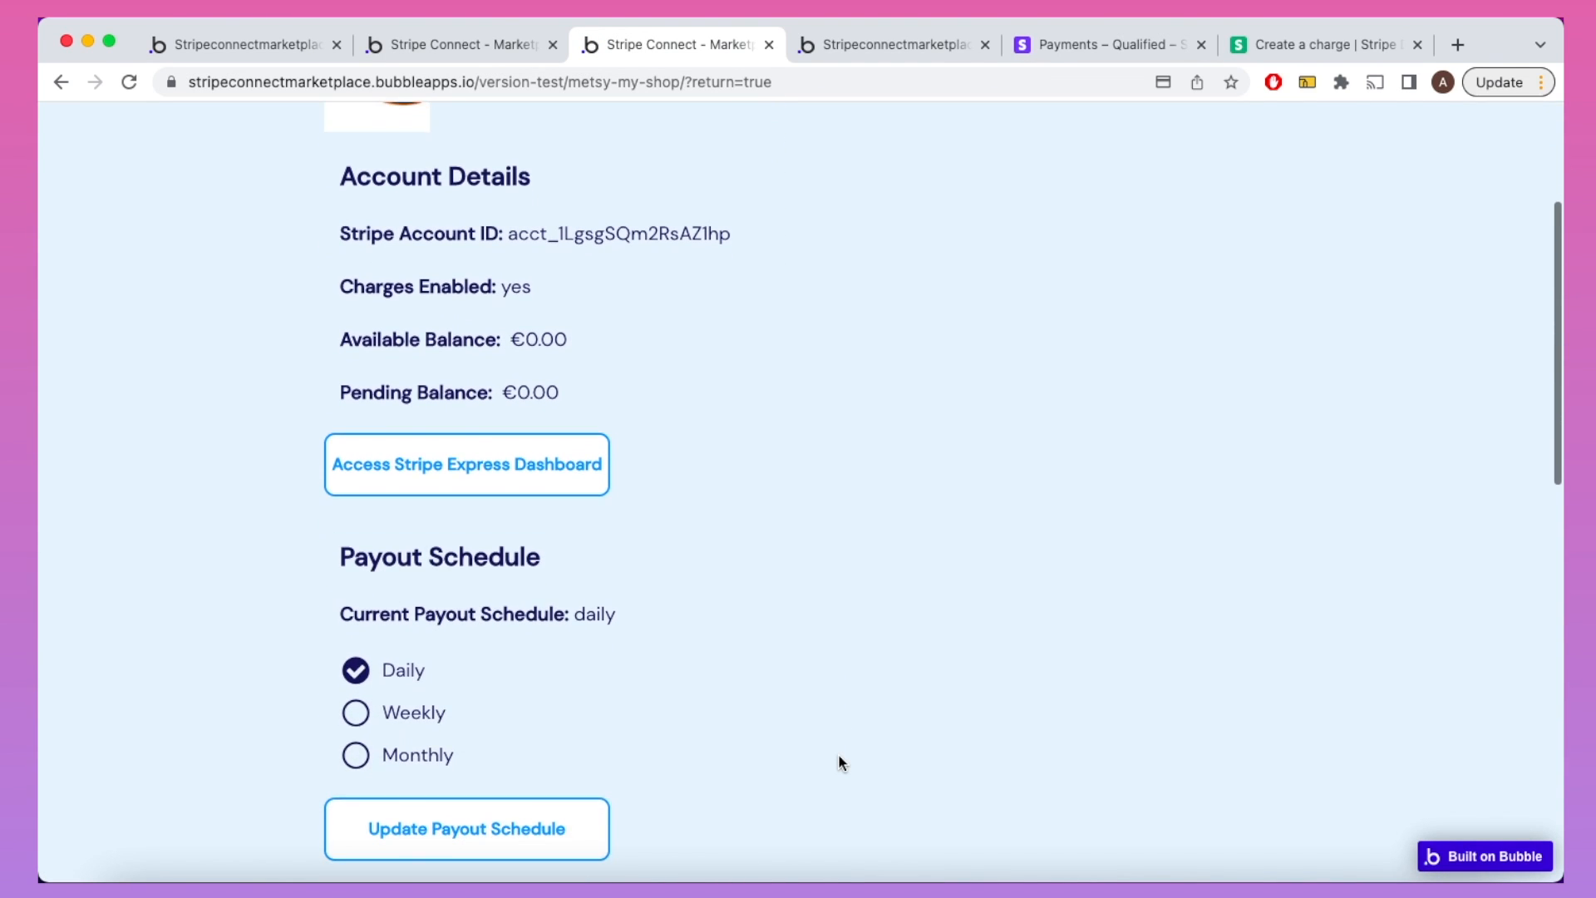
scroll(839, 758, down, 9)
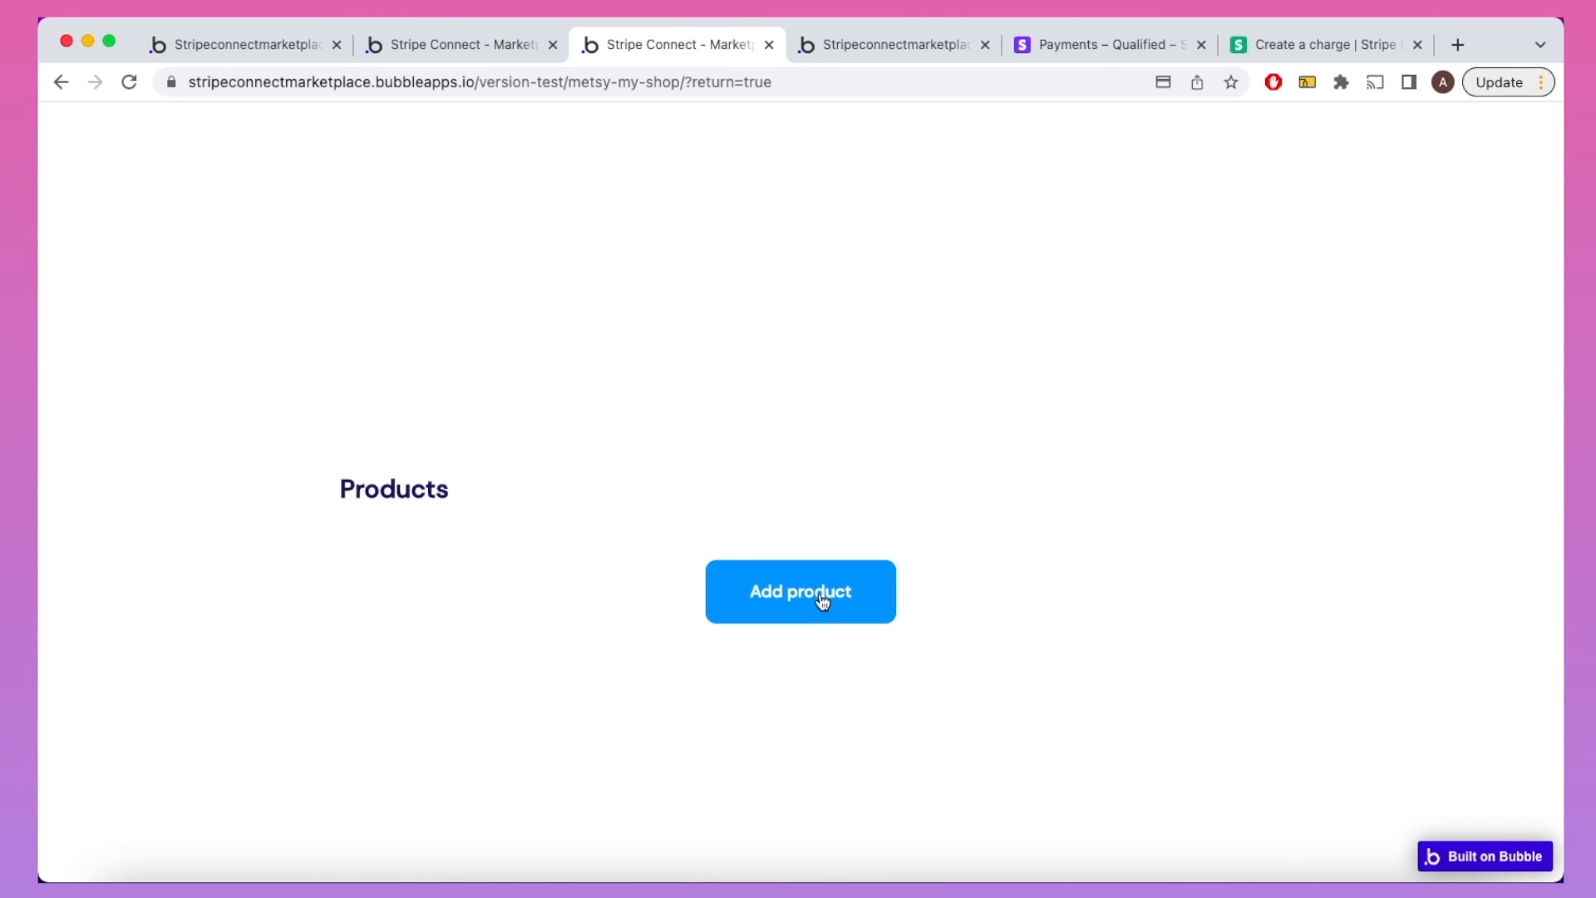
click(820, 595)
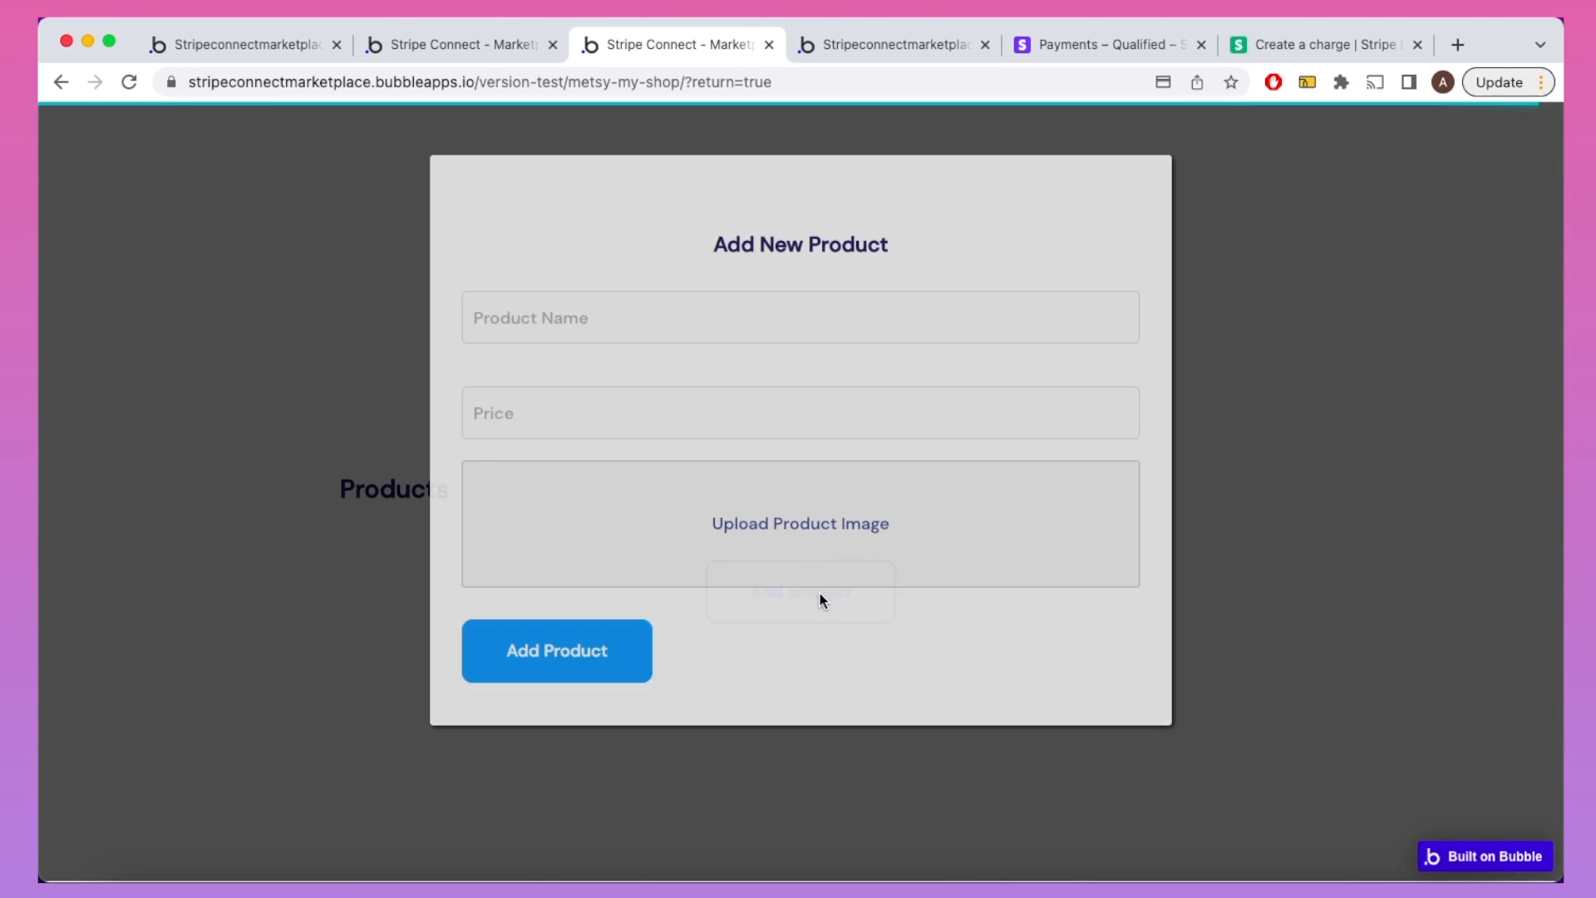
click(722, 301)
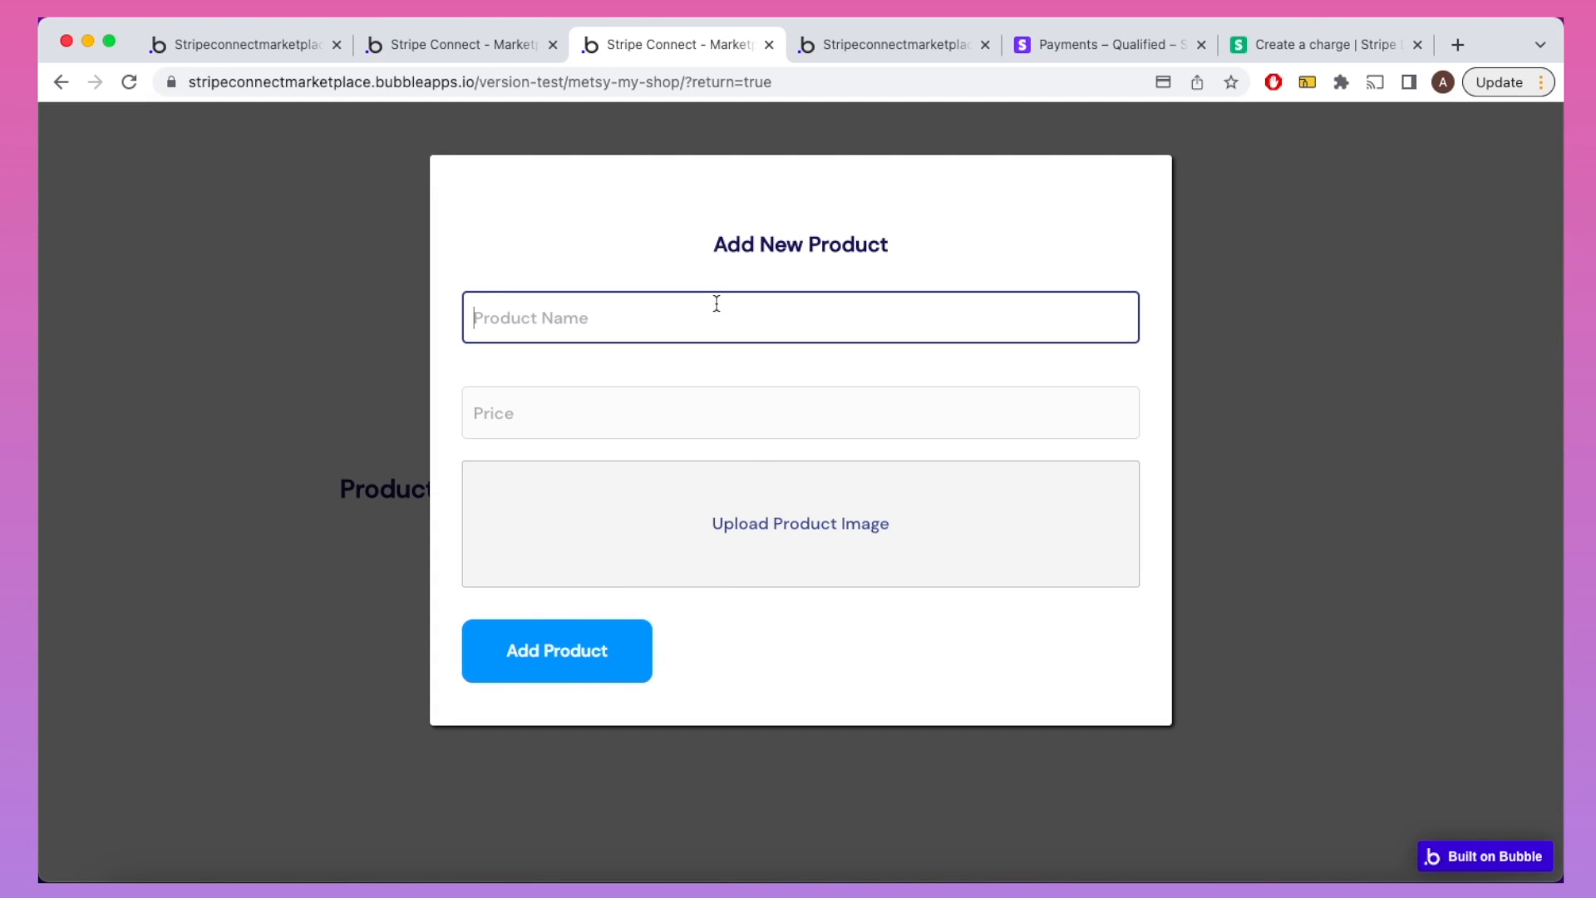
text(Flip Flops)
key(Tab)
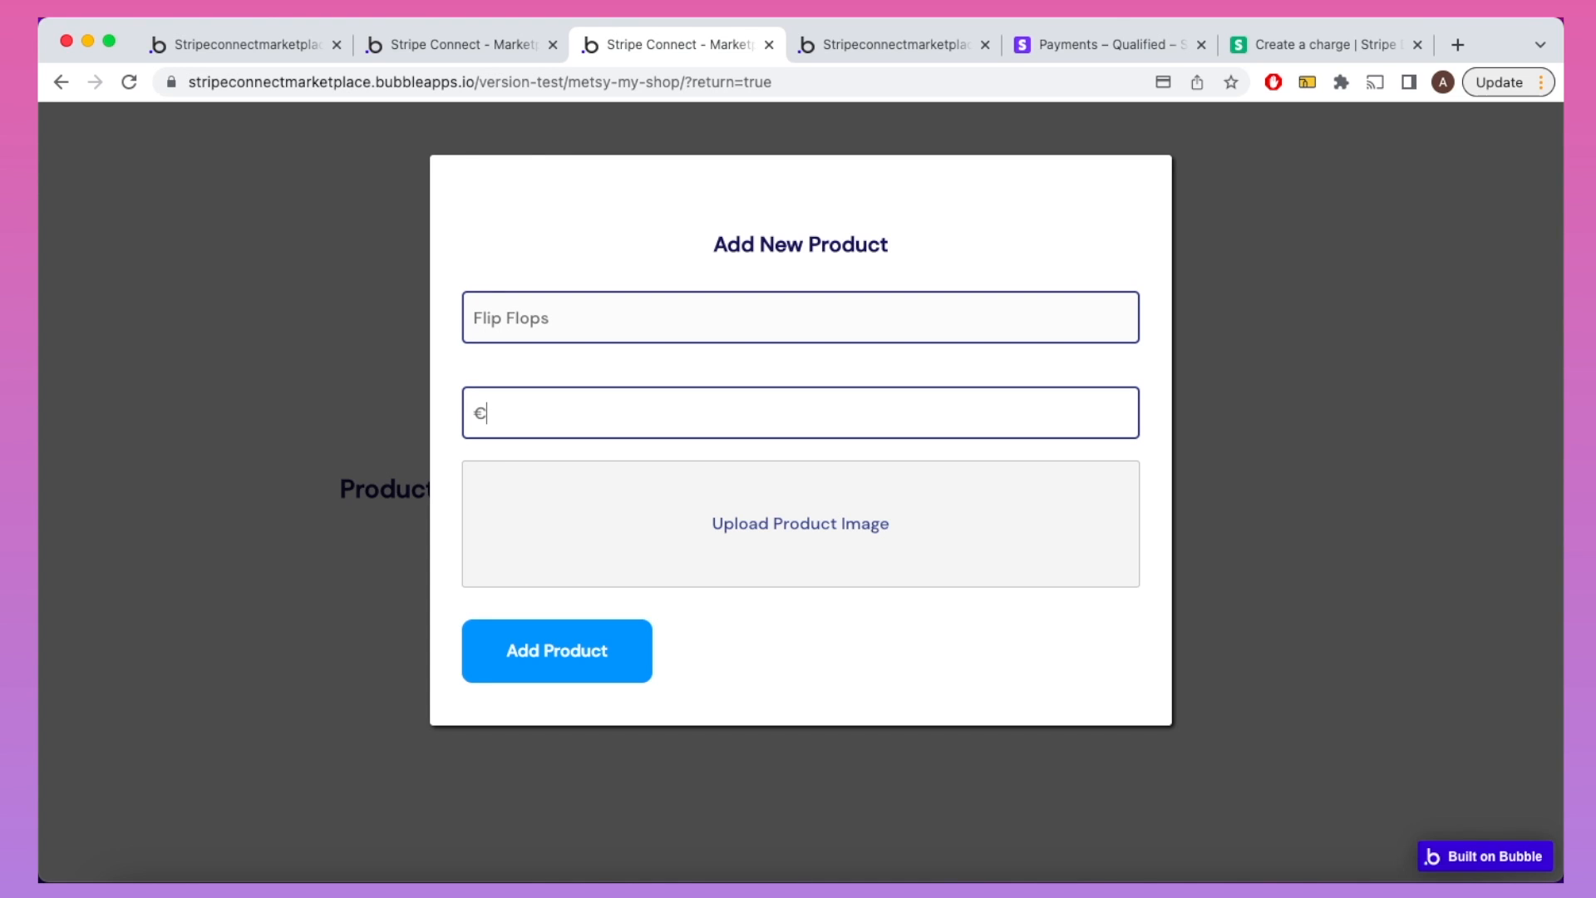
text(40)
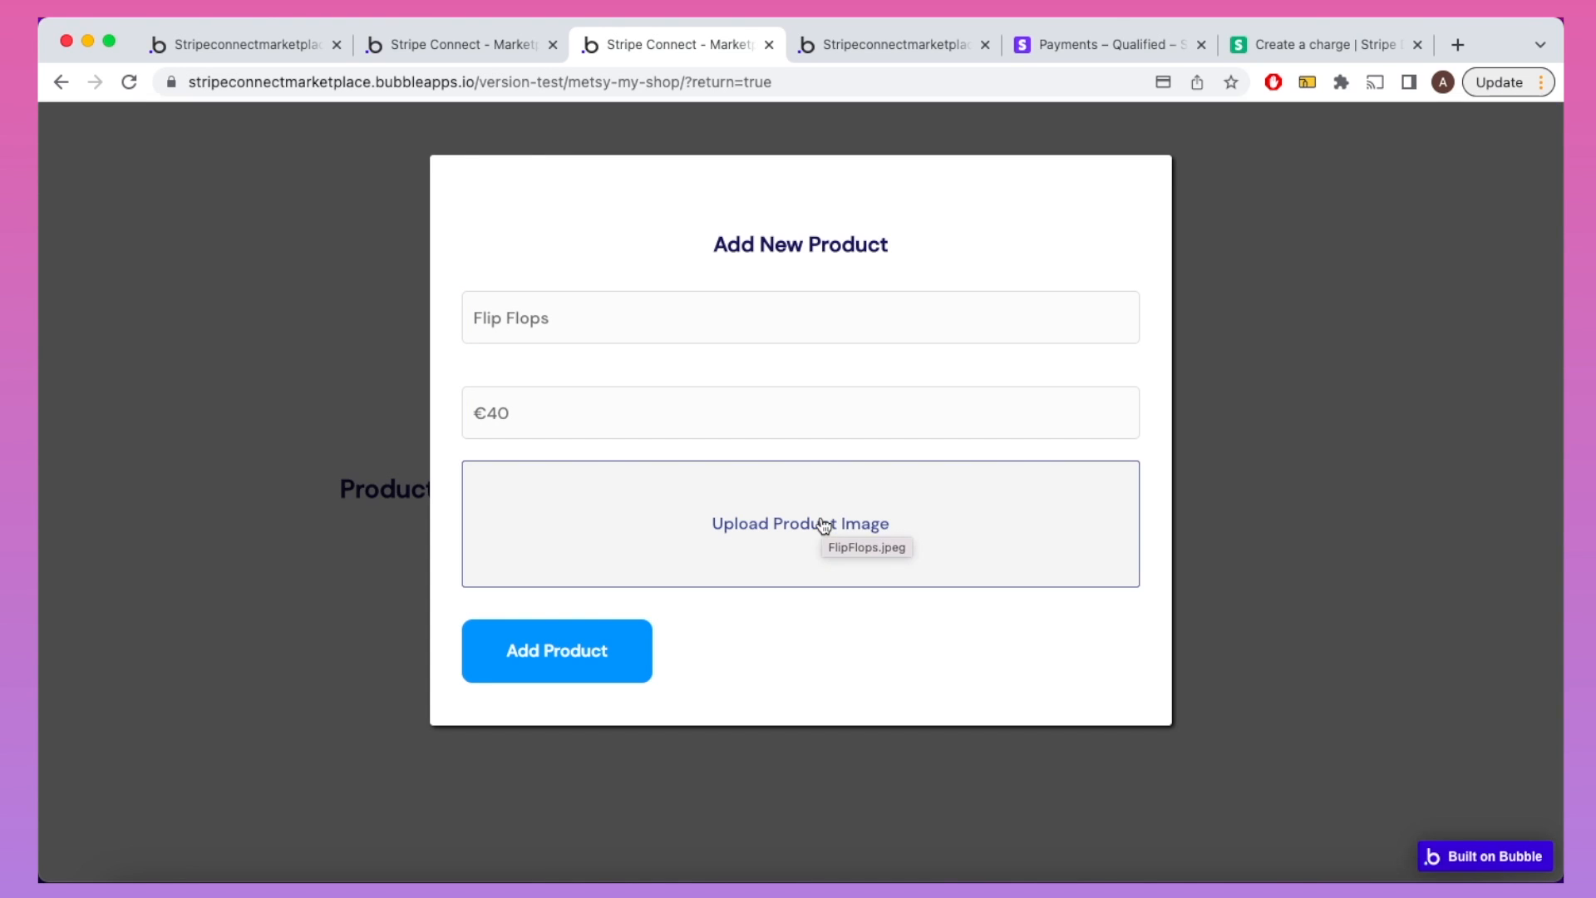
click(591, 661)
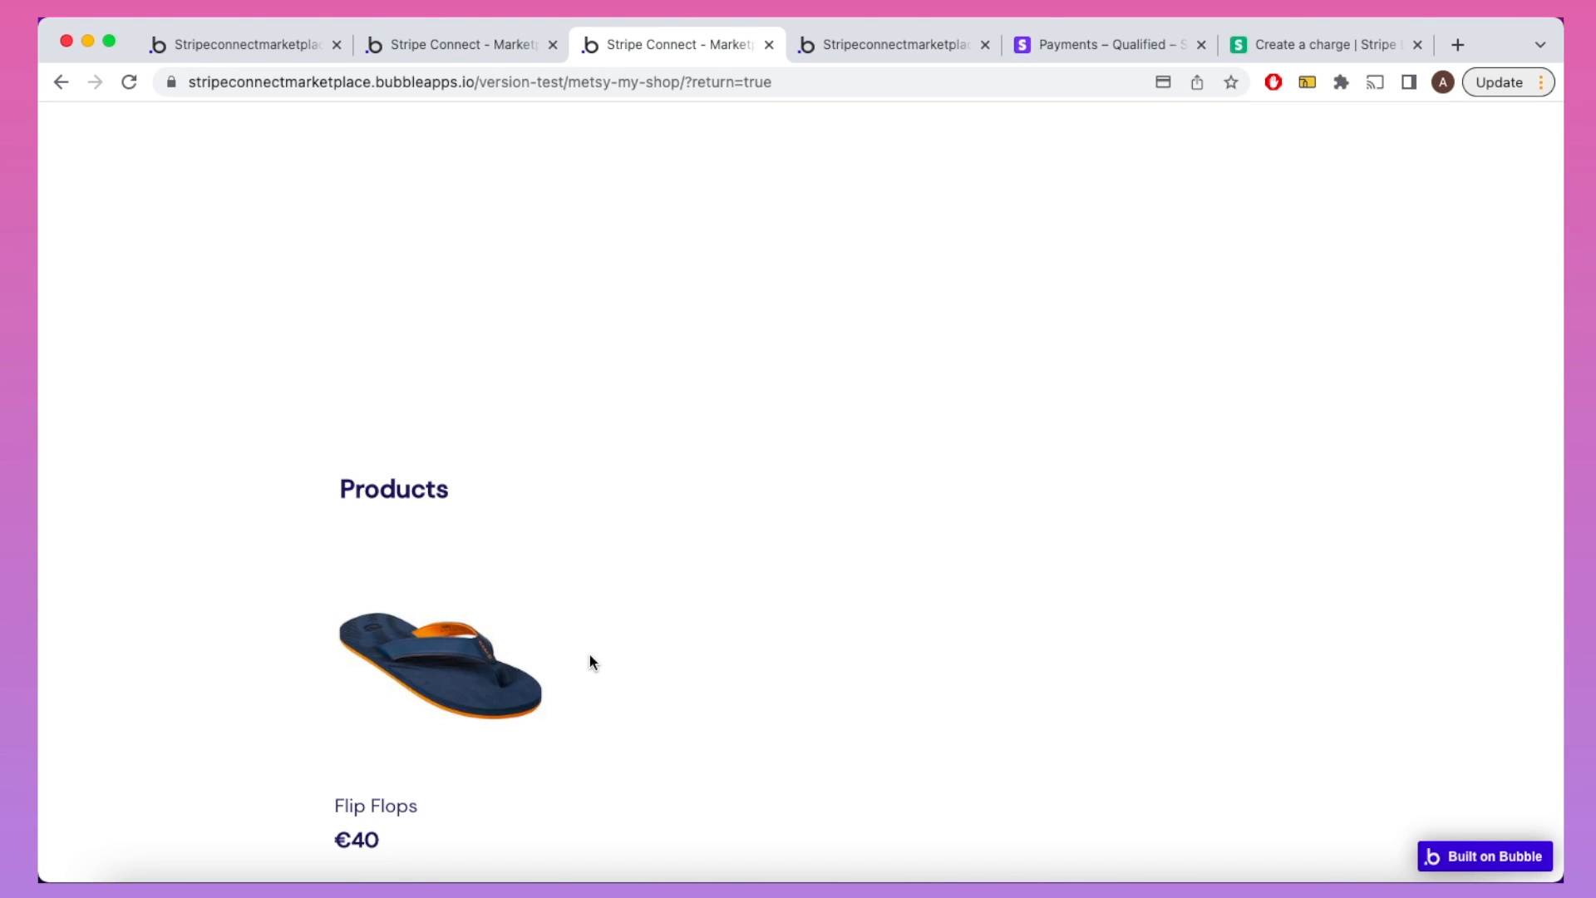
scroll(591, 657, down, 2)
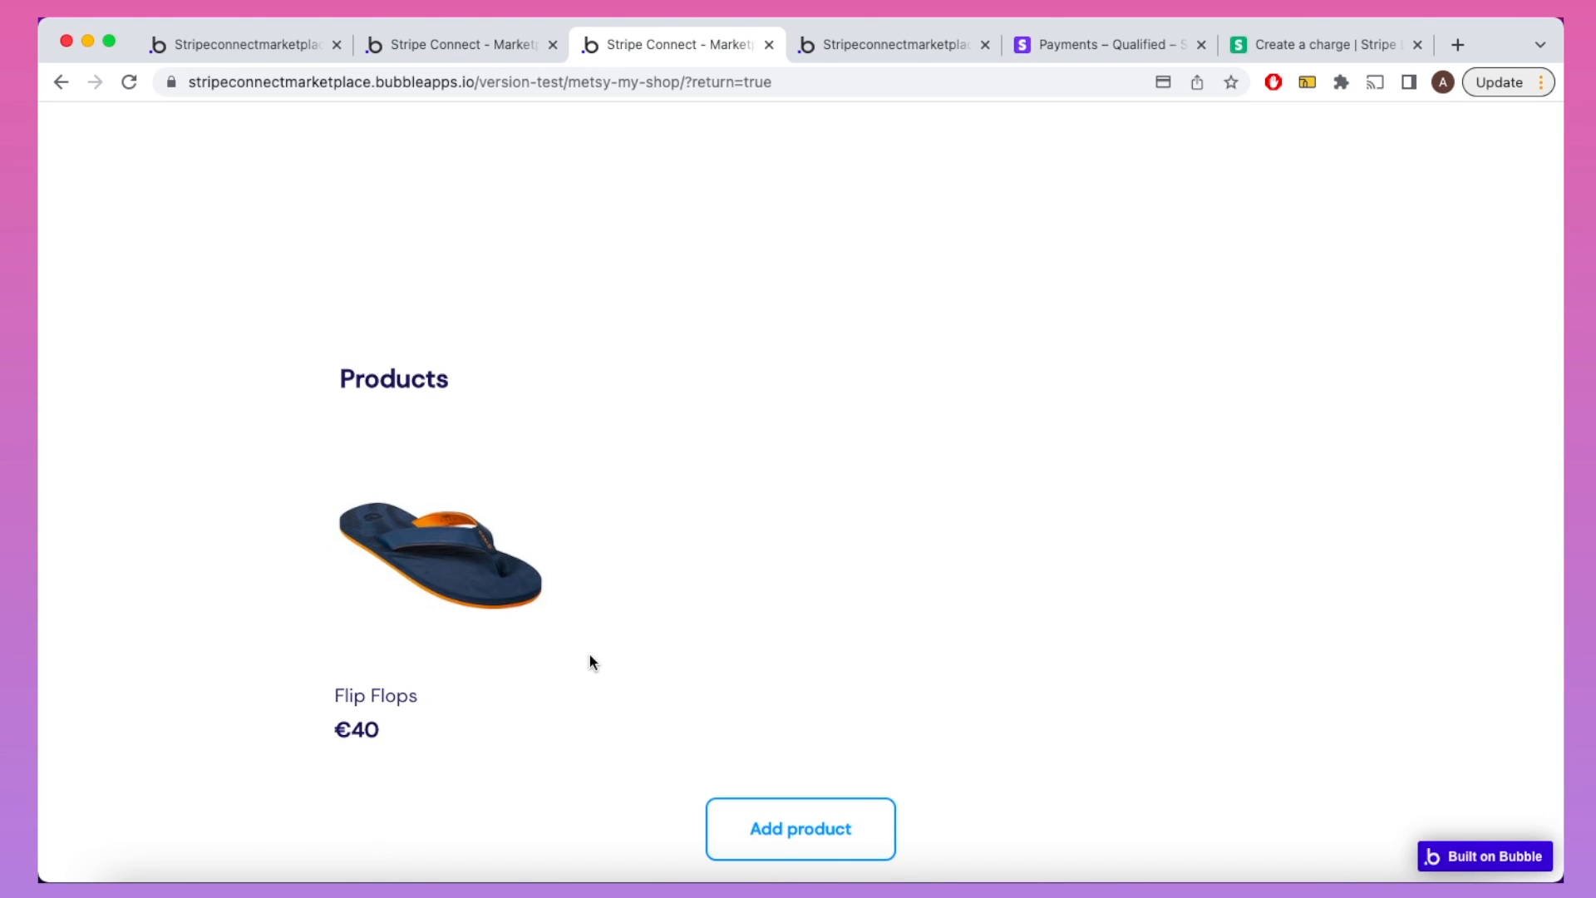
scroll(590, 655, up, 15)
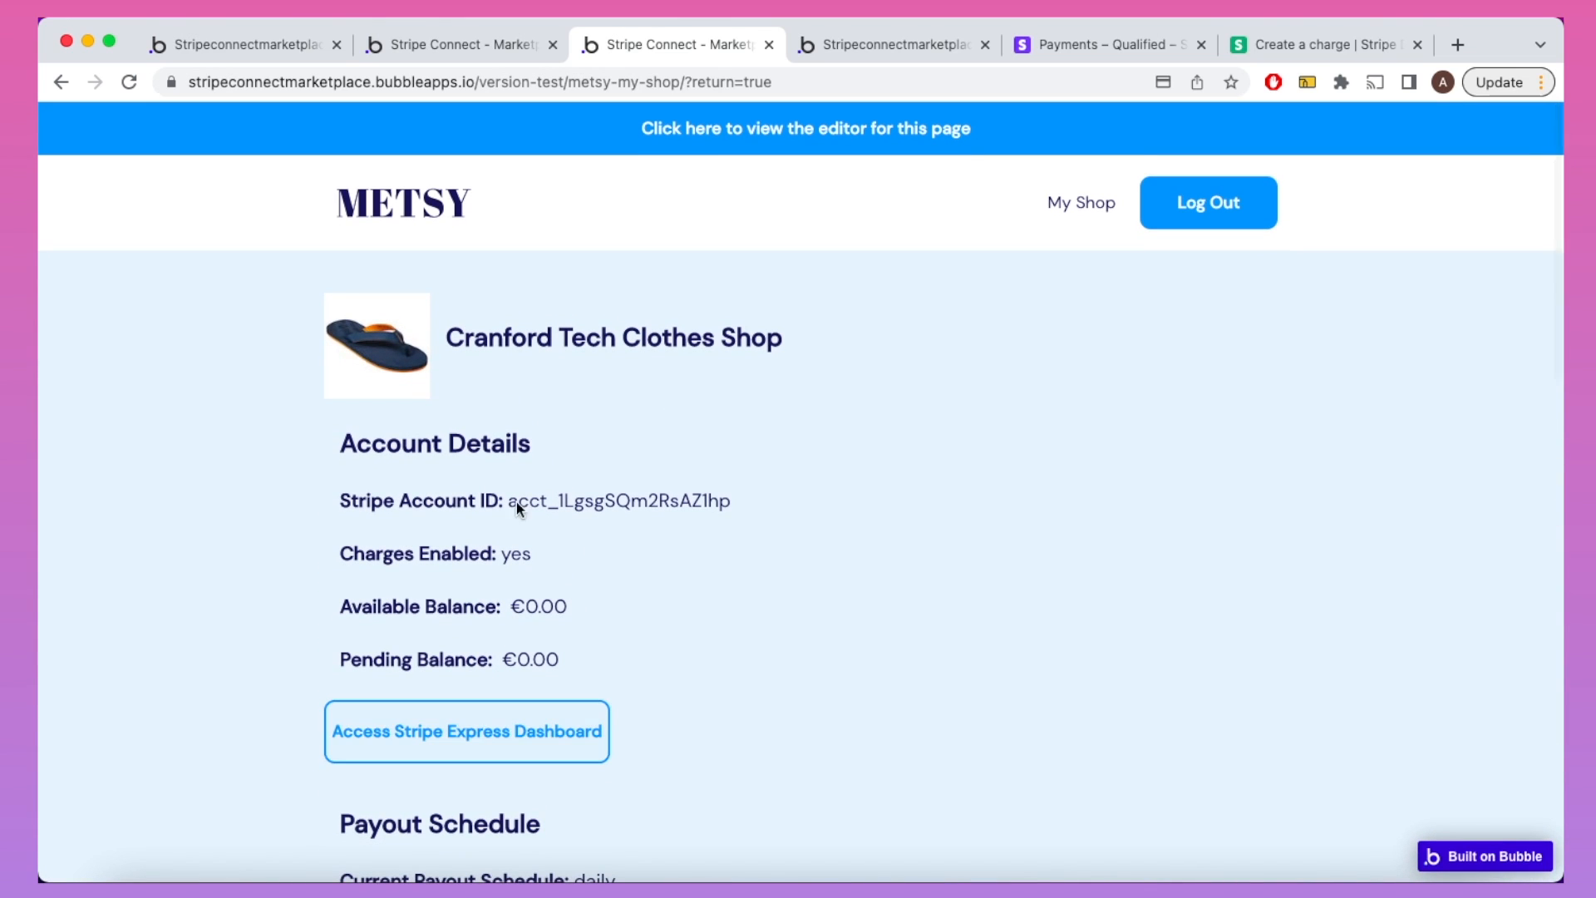
Step: Log out of the seller account on the METSY homepage and open the Flip Flops product page
click(419, 225)
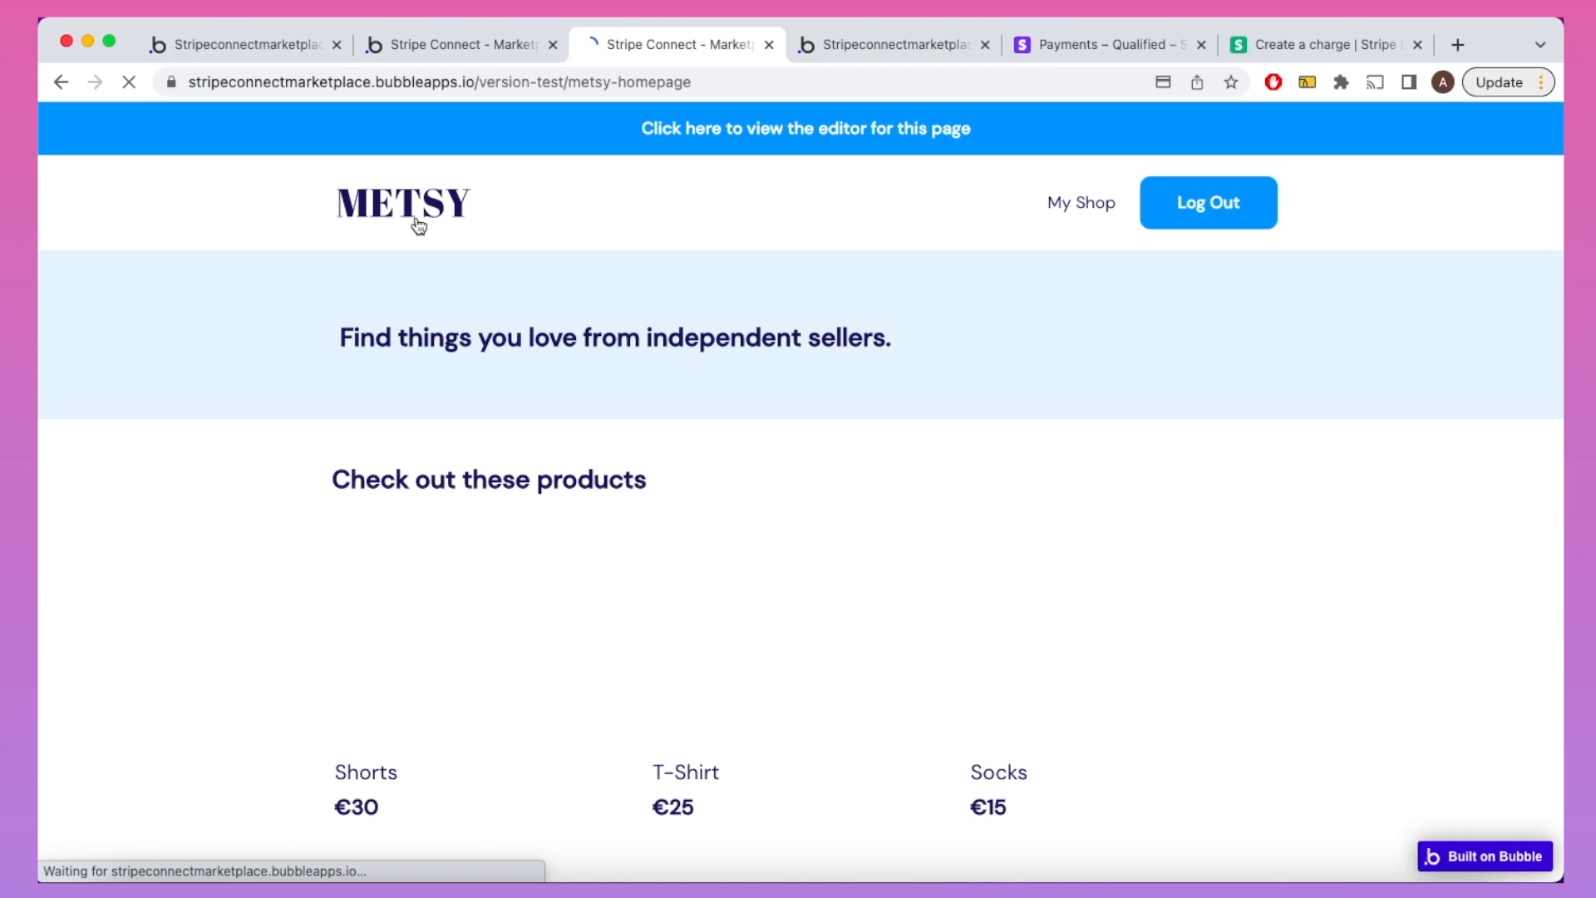
scroll(419, 224, down, 5)
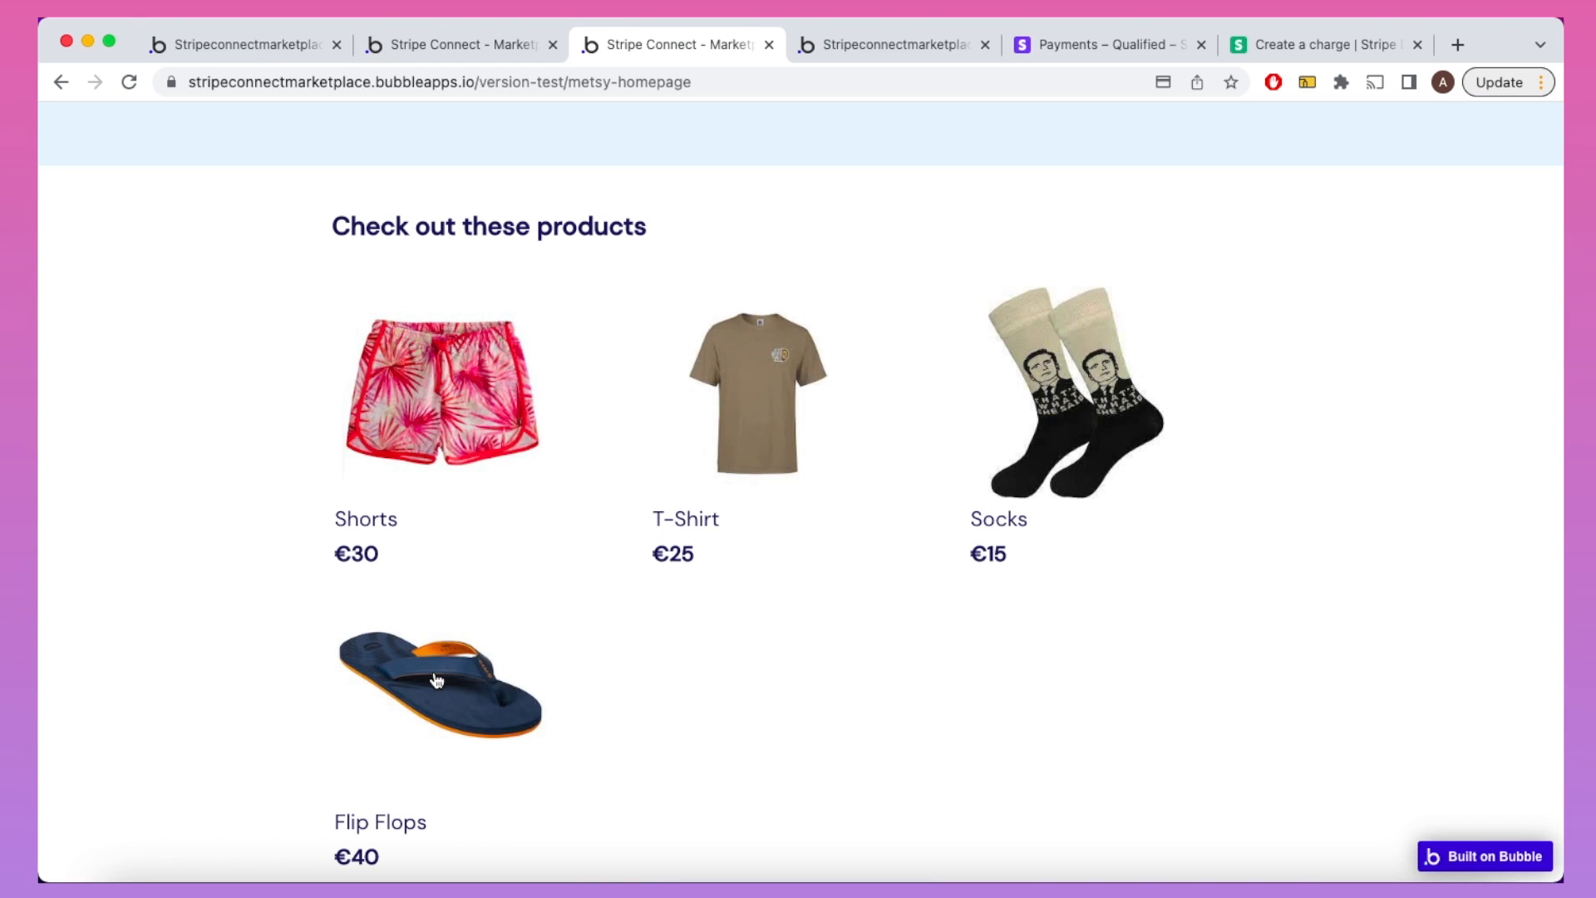
scroll(697, 466, up, 5)
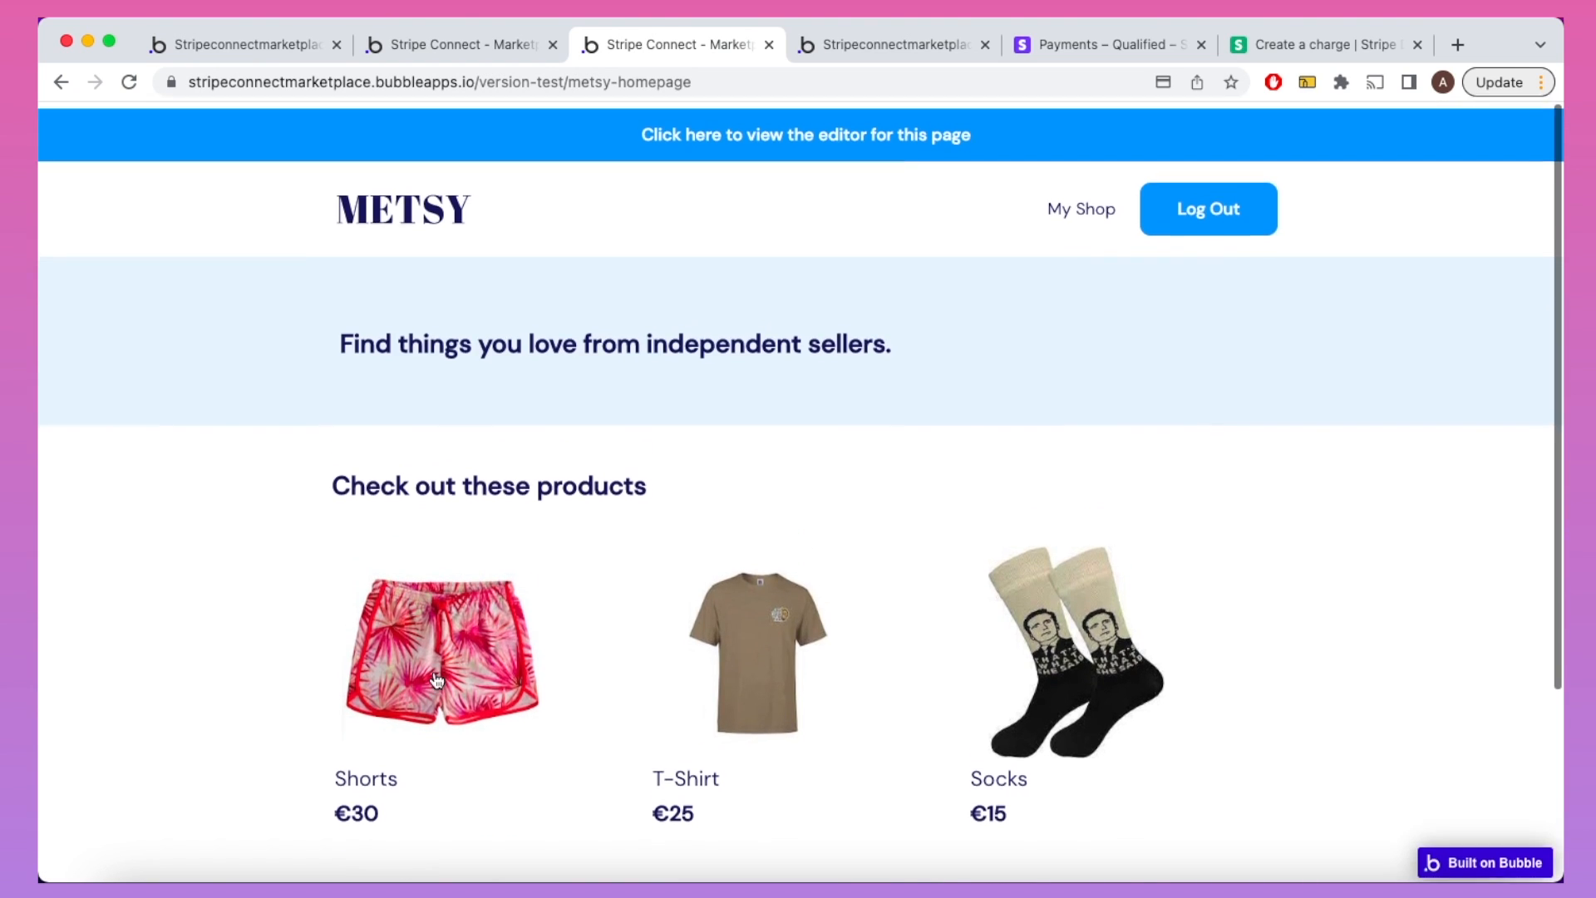
click(1170, 226)
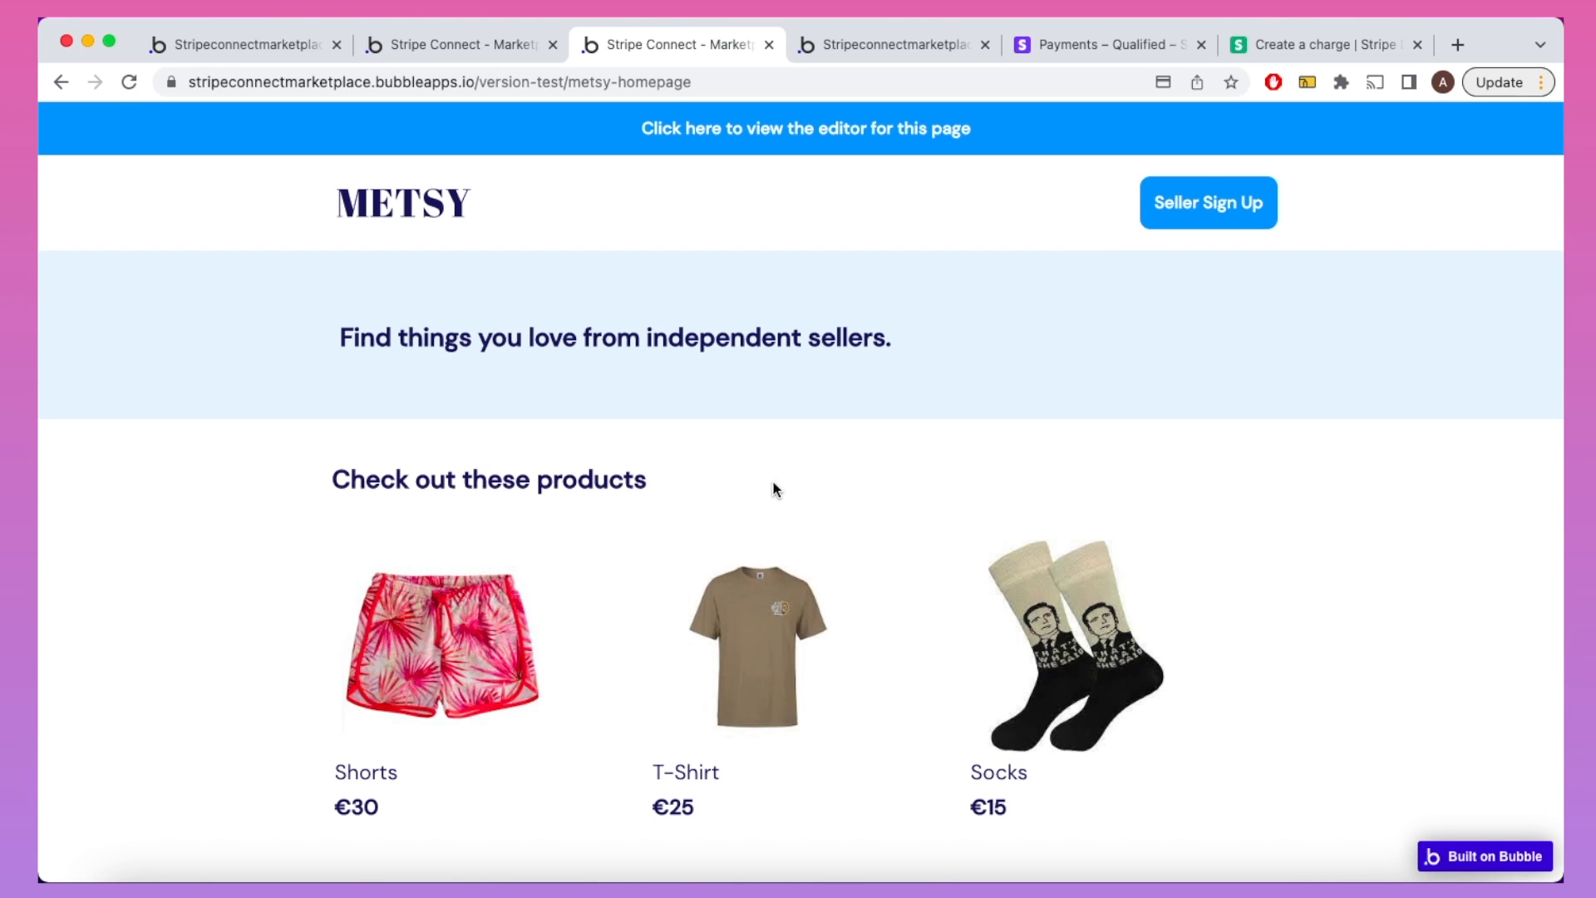
scroll(771, 492, down, 5)
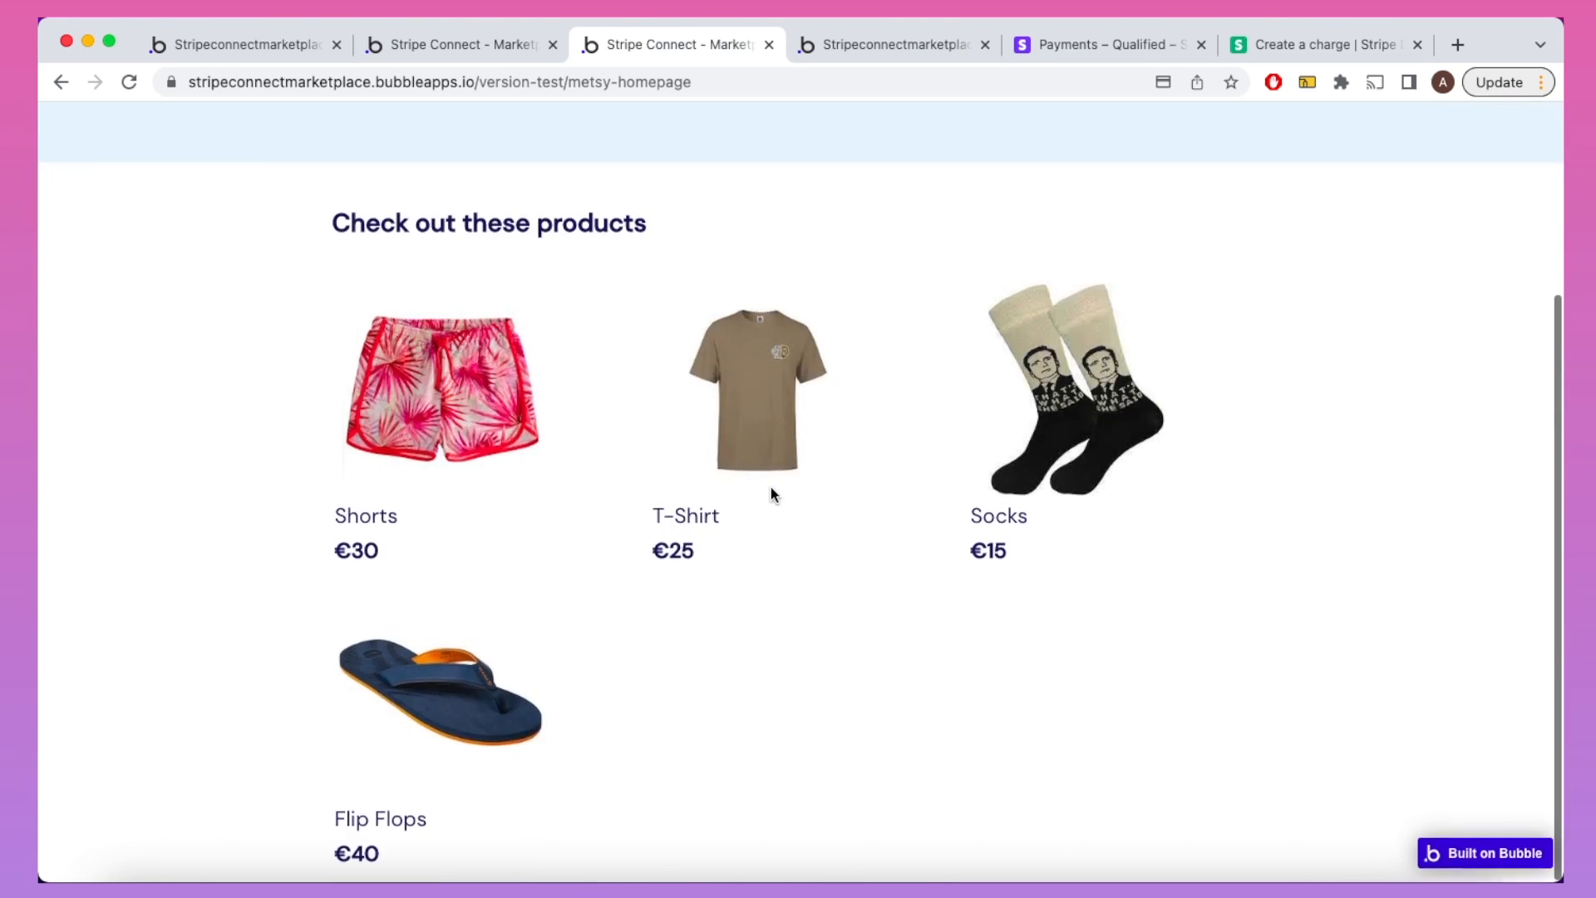
click(441, 695)
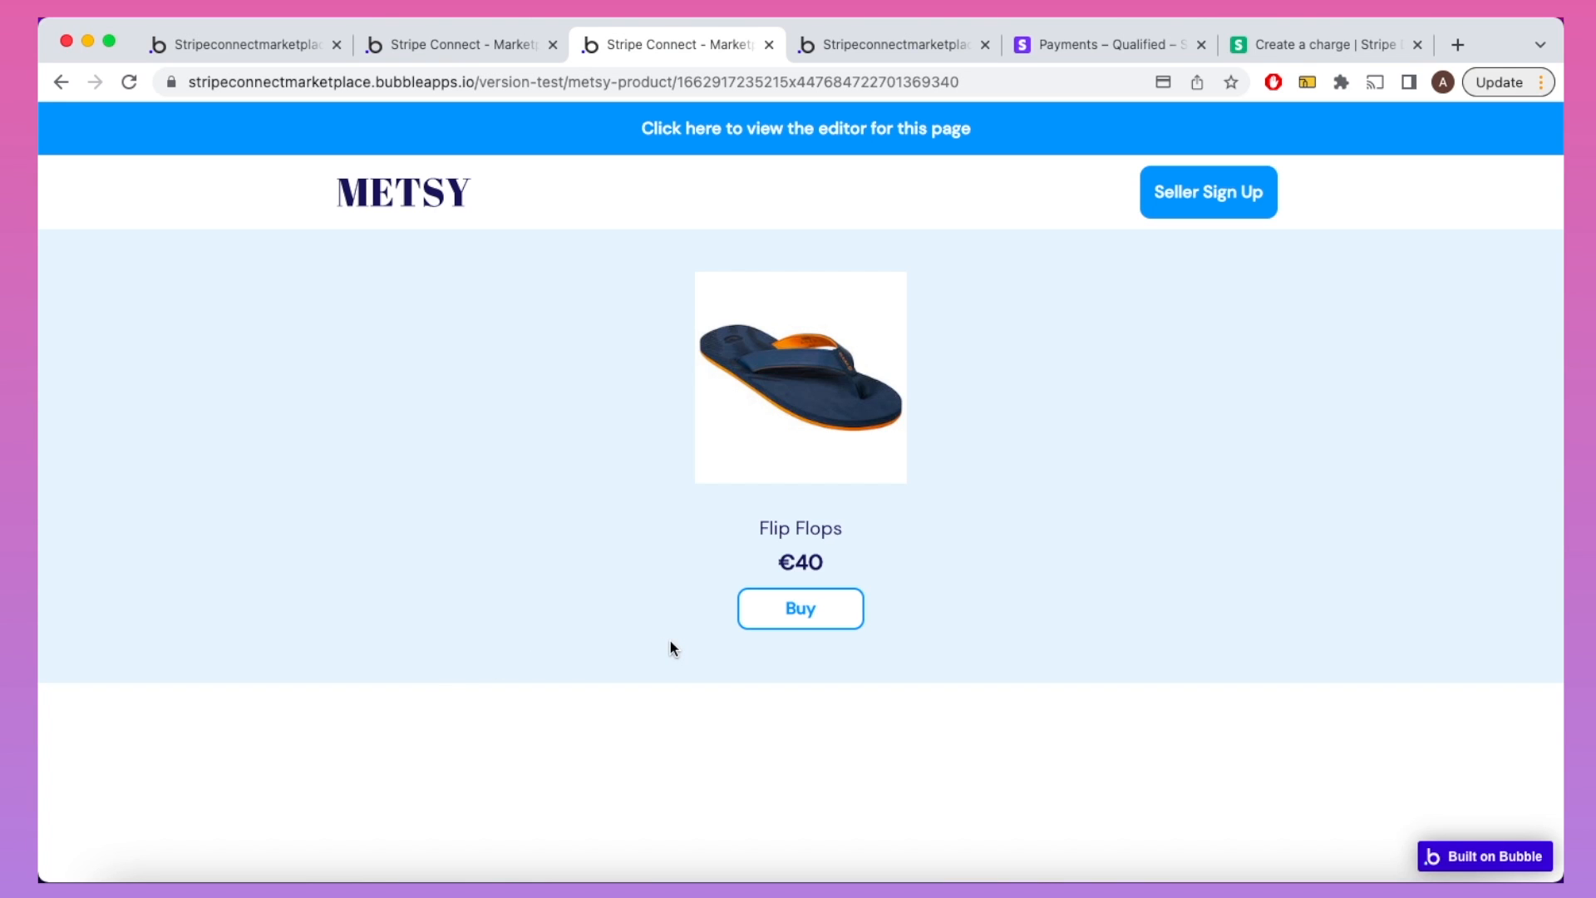
click(839, 46)
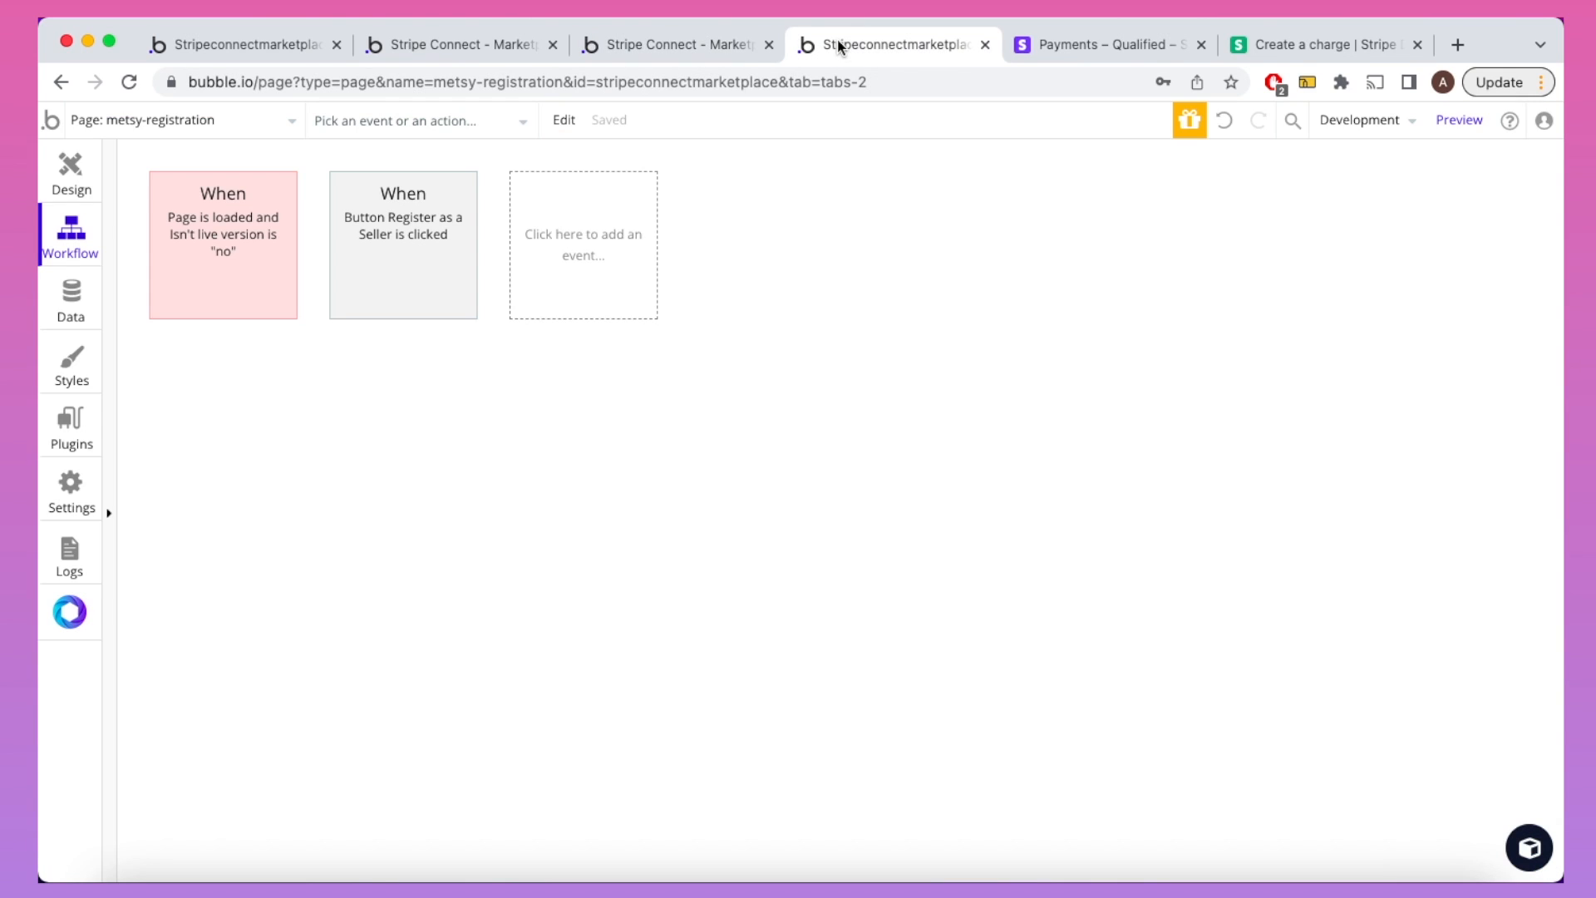
Step: Open the metsy-product page's Buy workflow and inspect its Create Checkout Session step
click(275, 133)
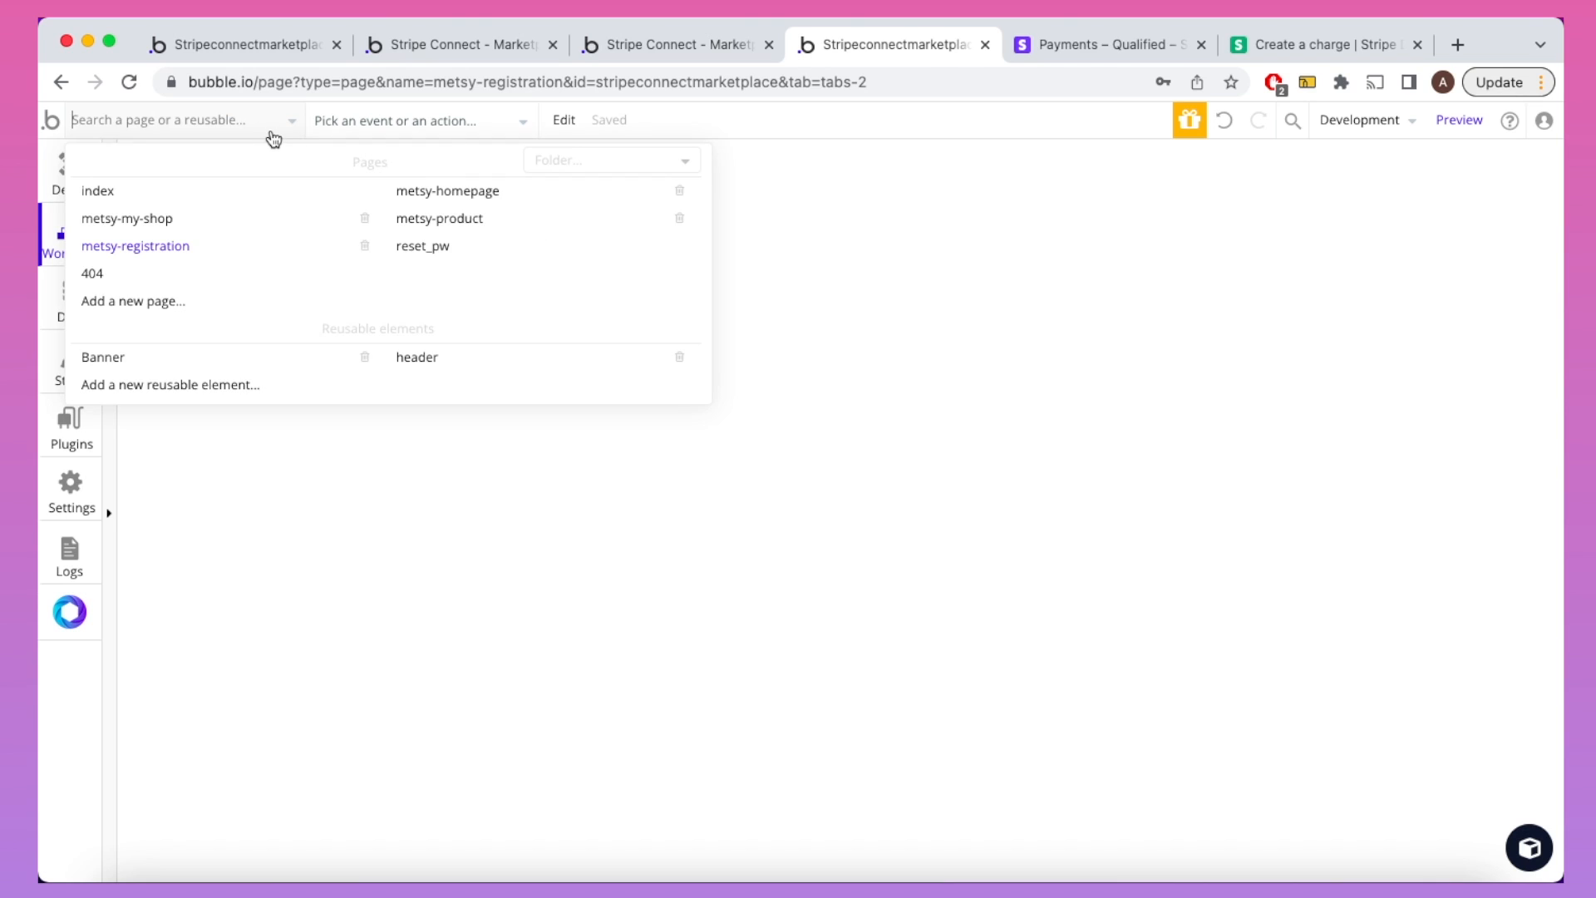
click(461, 218)
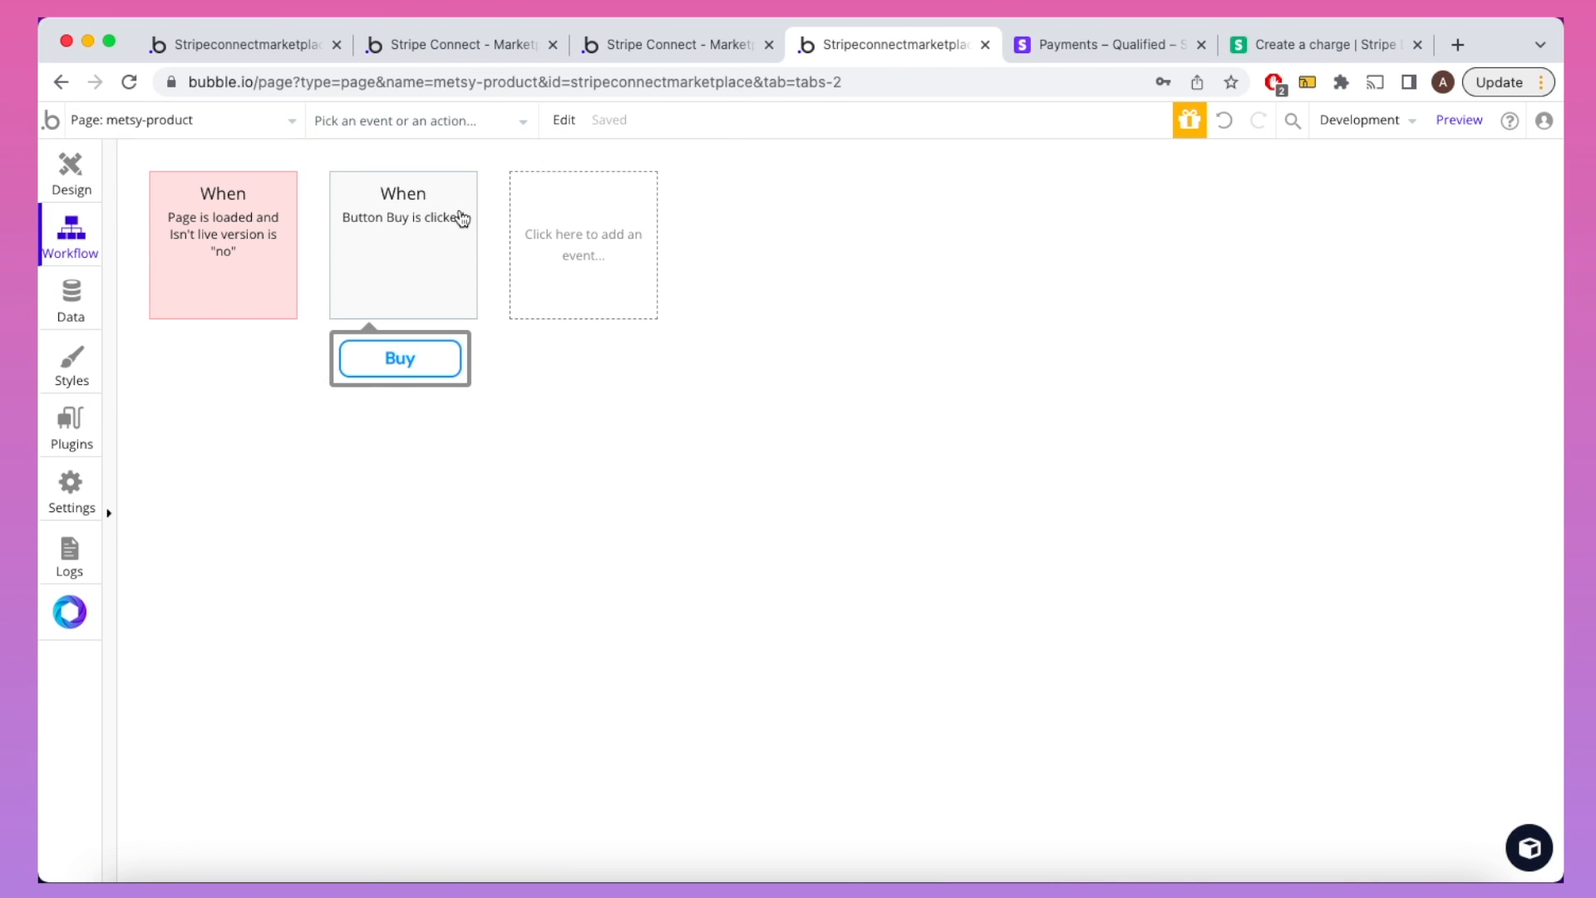
click(450, 220)
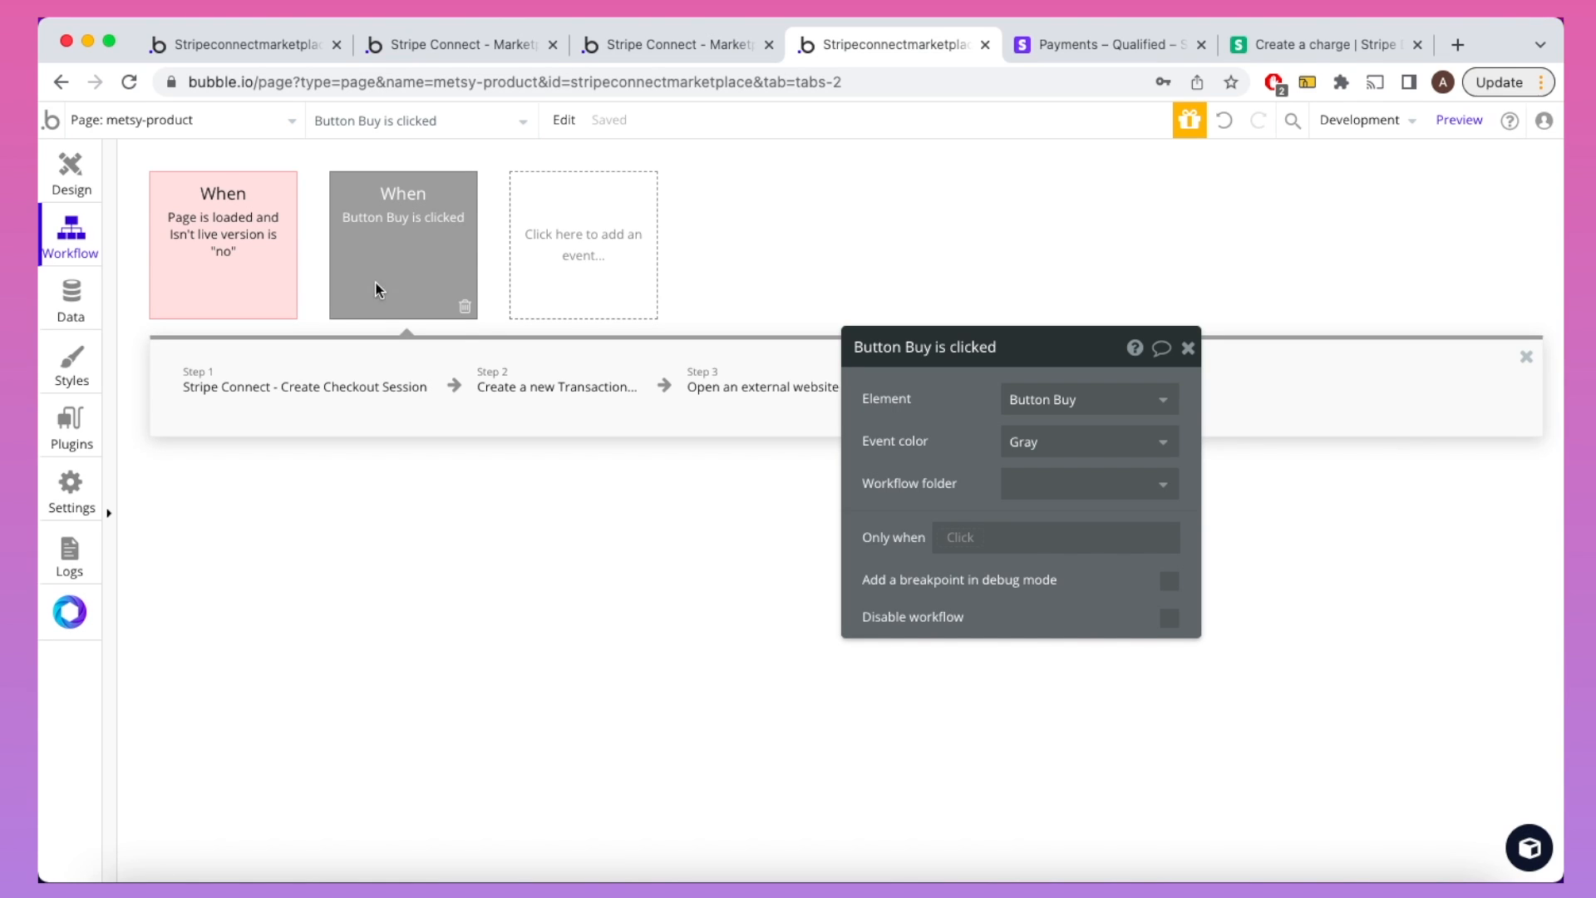
click(315, 384)
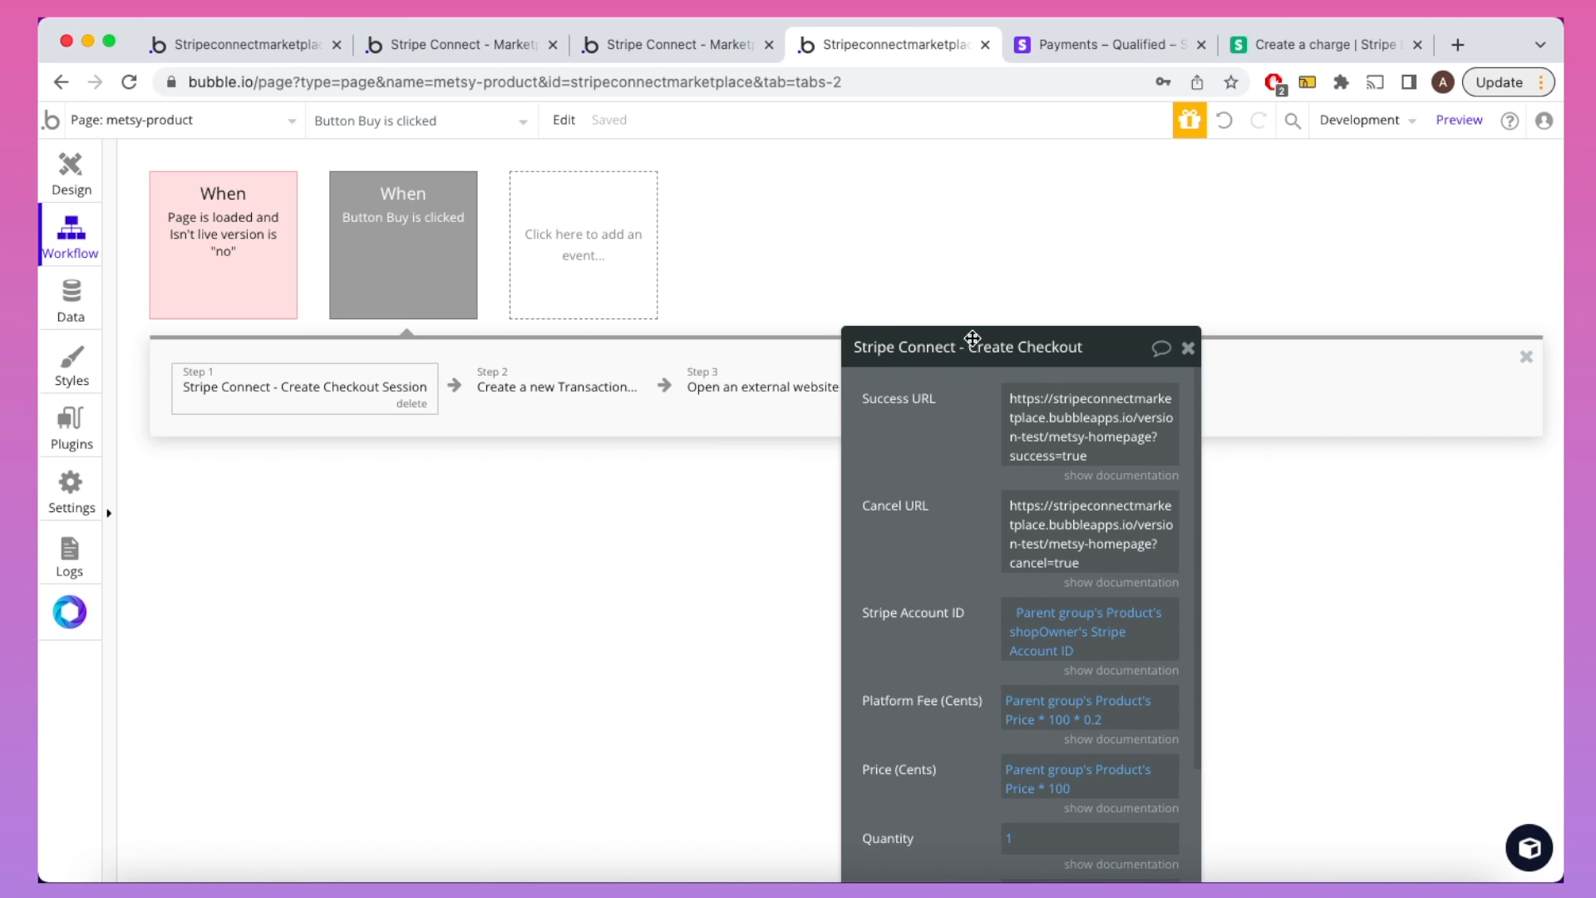
drag(973, 339, 1116, 158)
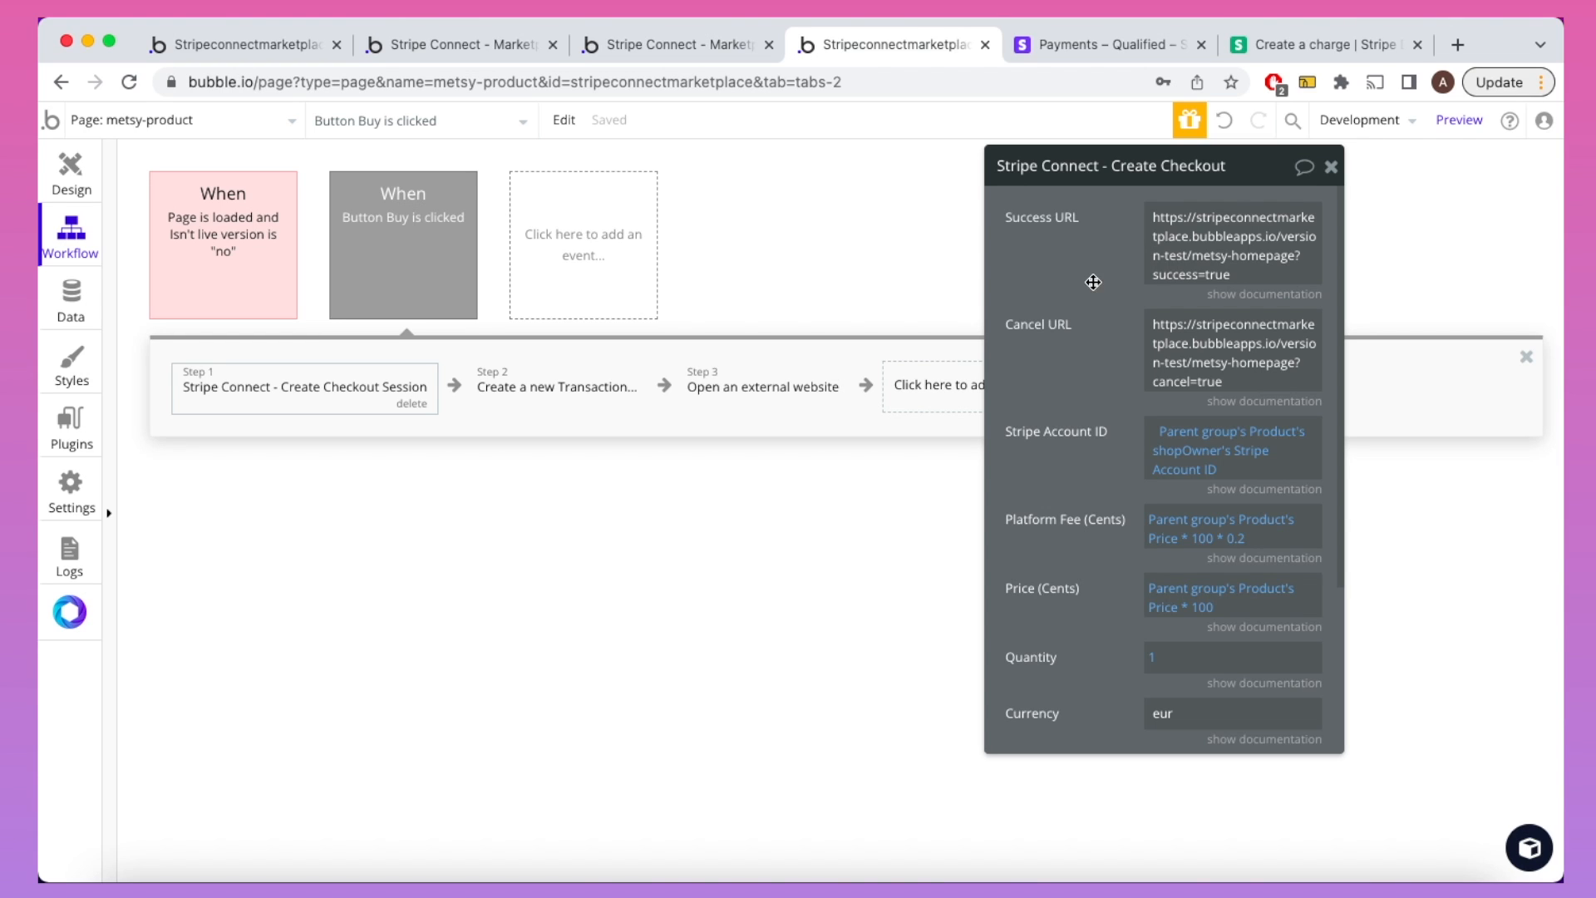
scroll(1093, 286, down, 3)
scroll(1094, 293, down, 1)
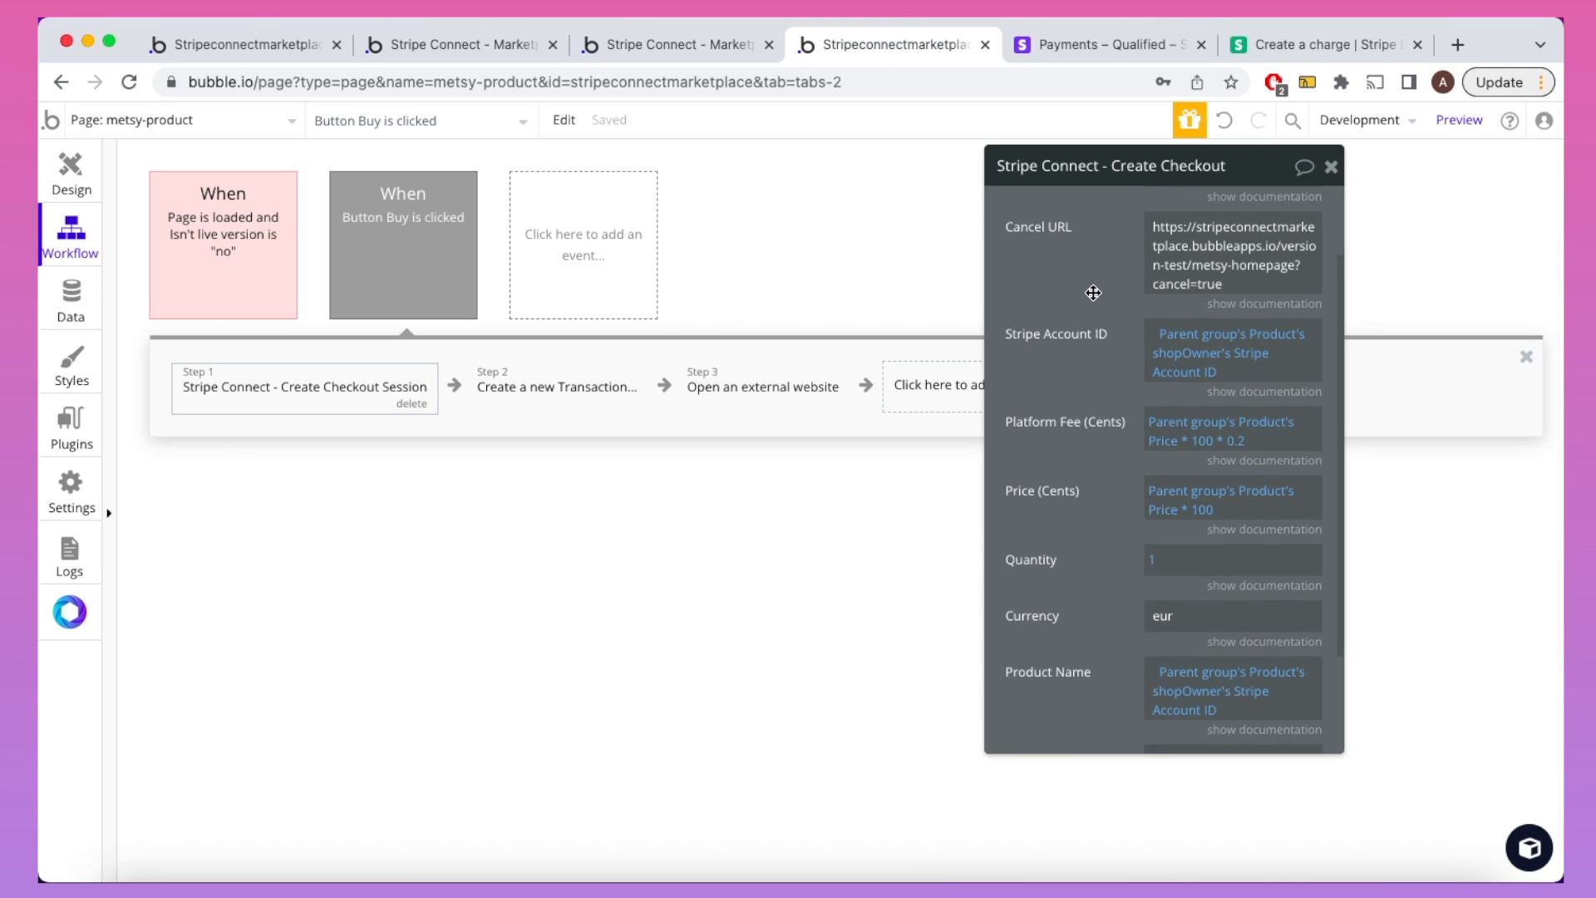
mouse_move(1168, 322)
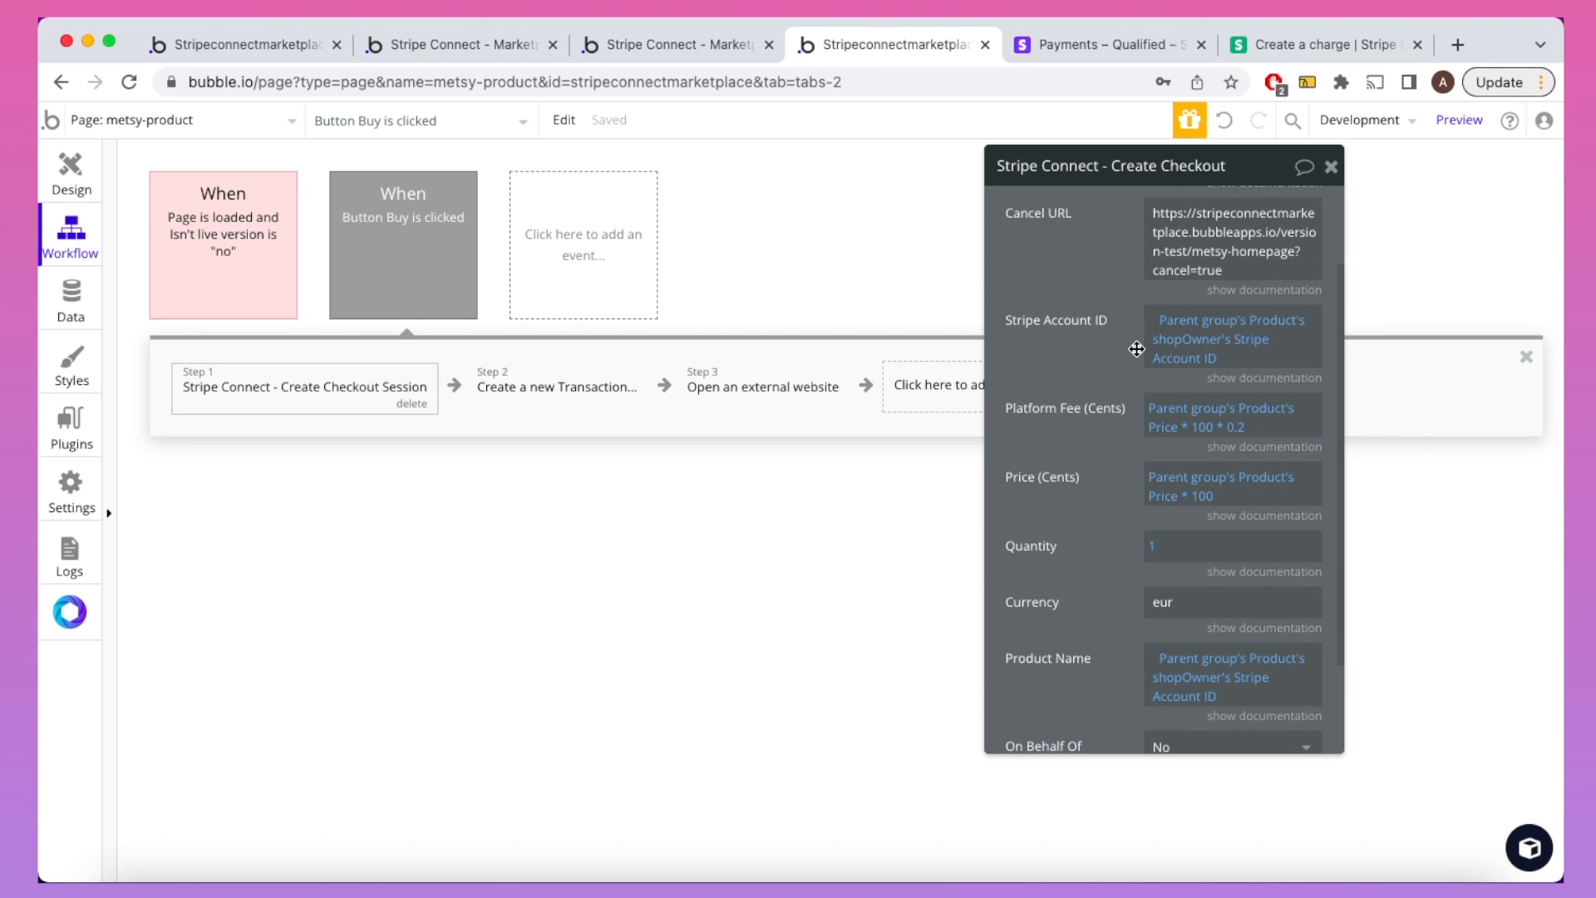
scroll(1137, 350, down, 2)
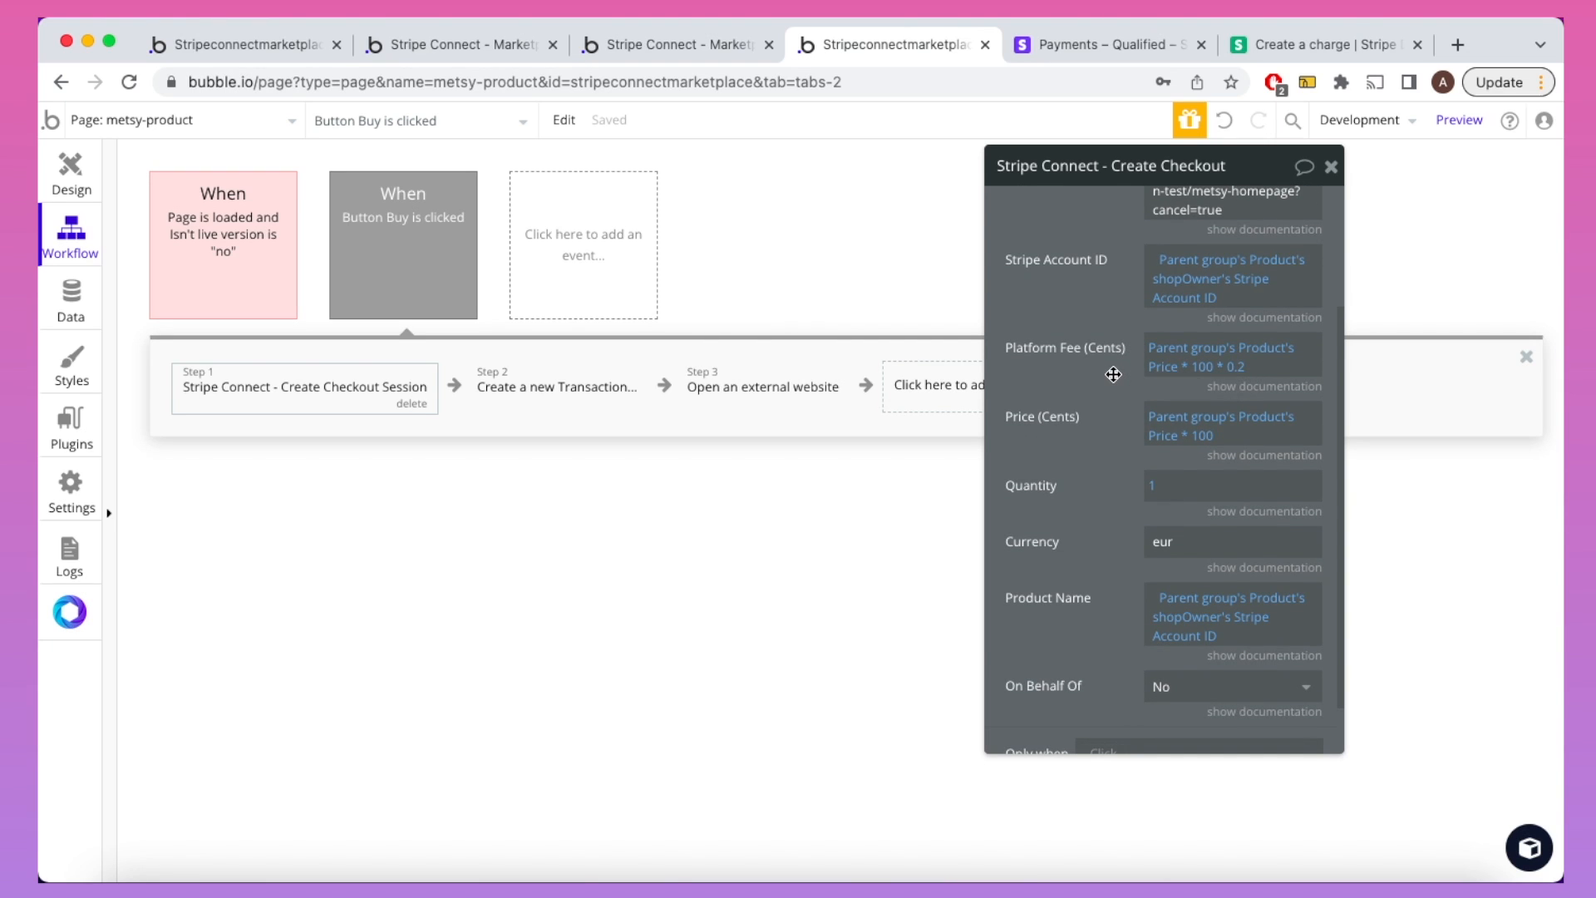
scroll(1113, 374, down, 2)
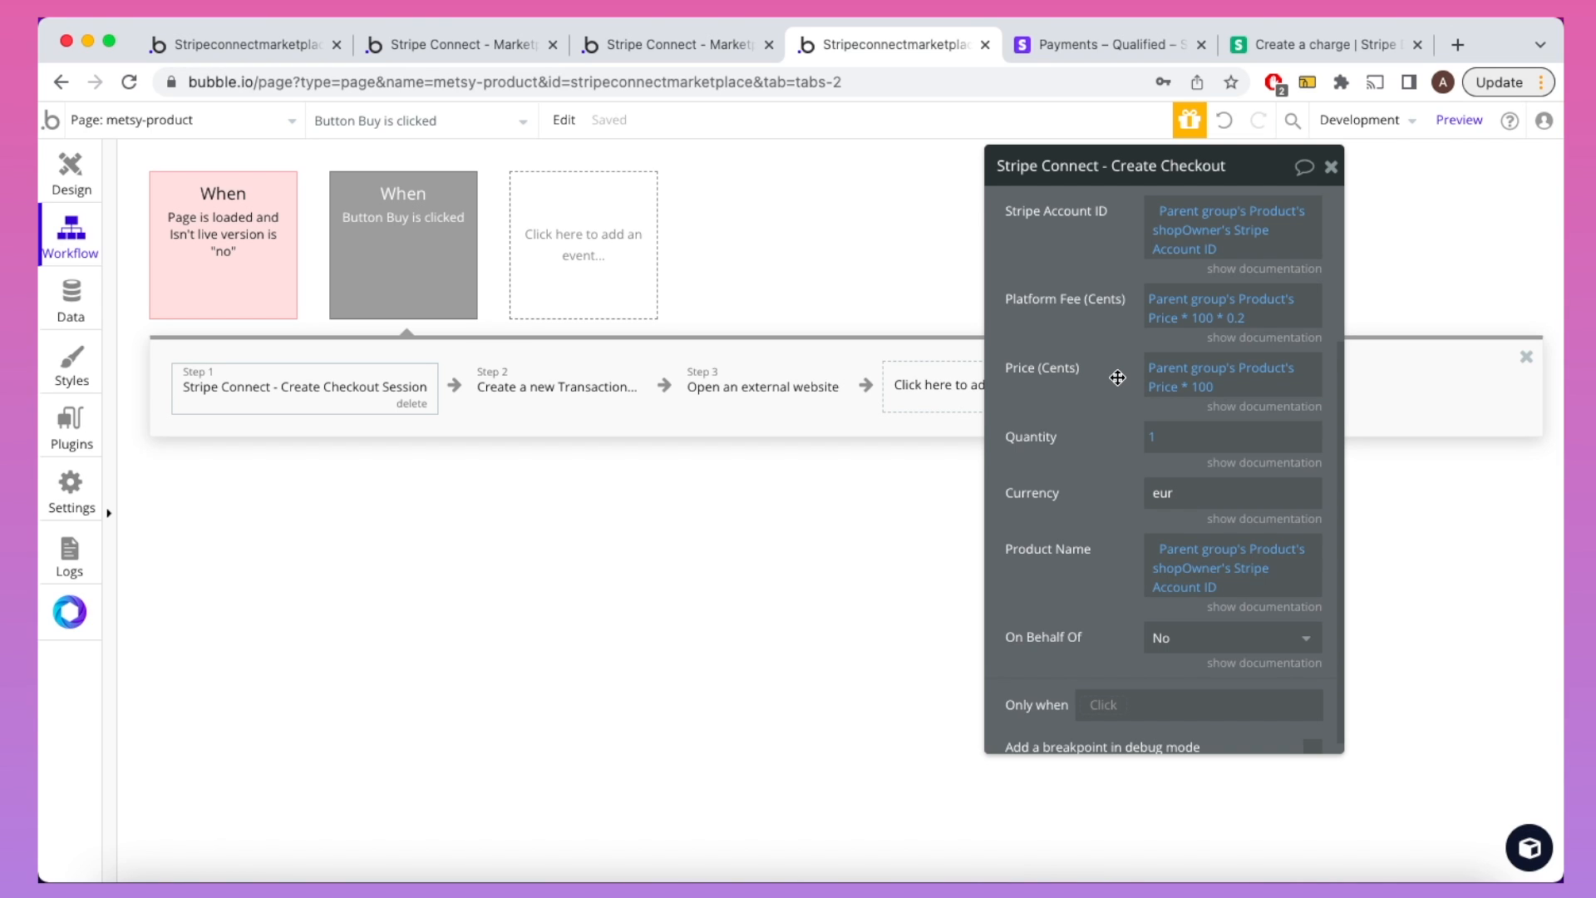
scroll(1117, 378, down, 1)
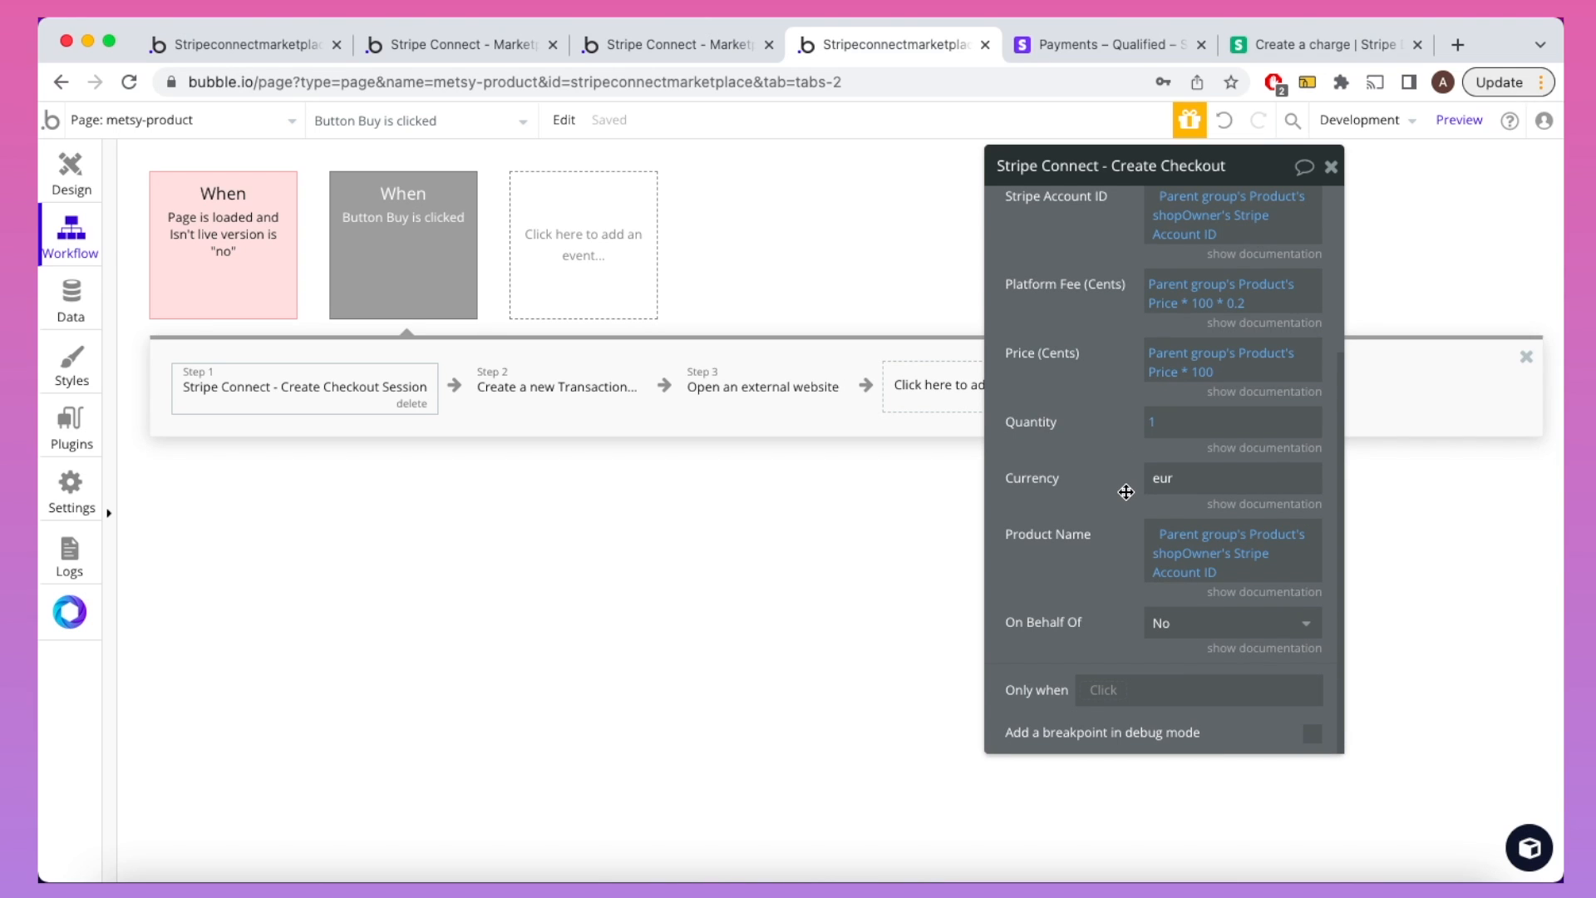
Step: Replace the checkout's Product Name with Parent group's Product's Name
click(1182, 577)
key(BackSpace)
key(BackSpace)
key(BackSpace)
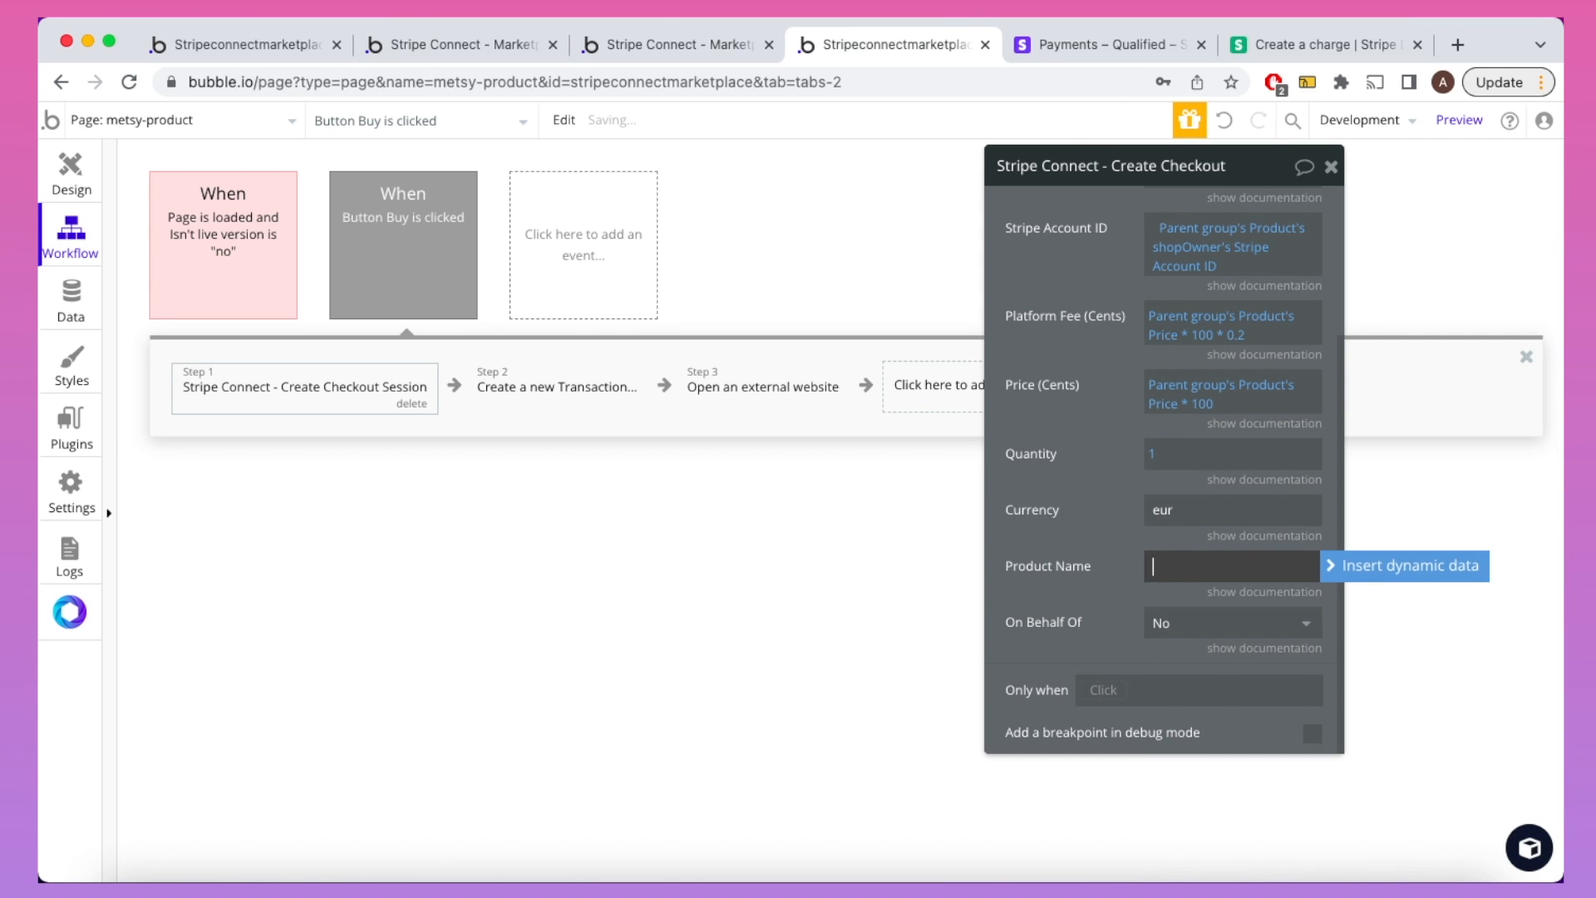
click(1334, 565)
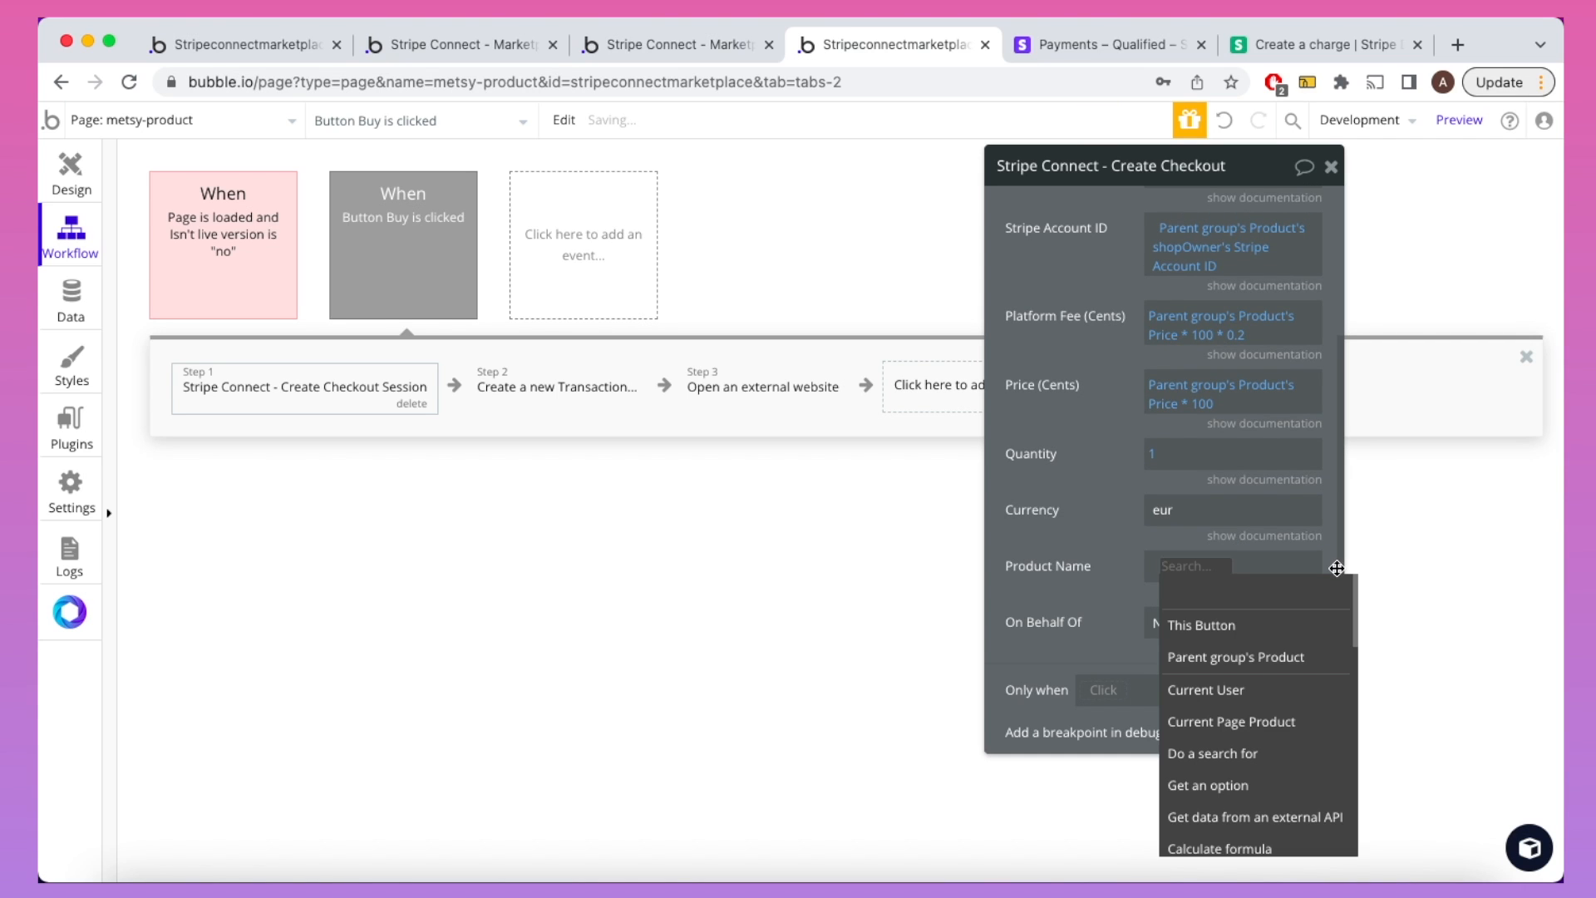
click(1281, 656)
click(1281, 656)
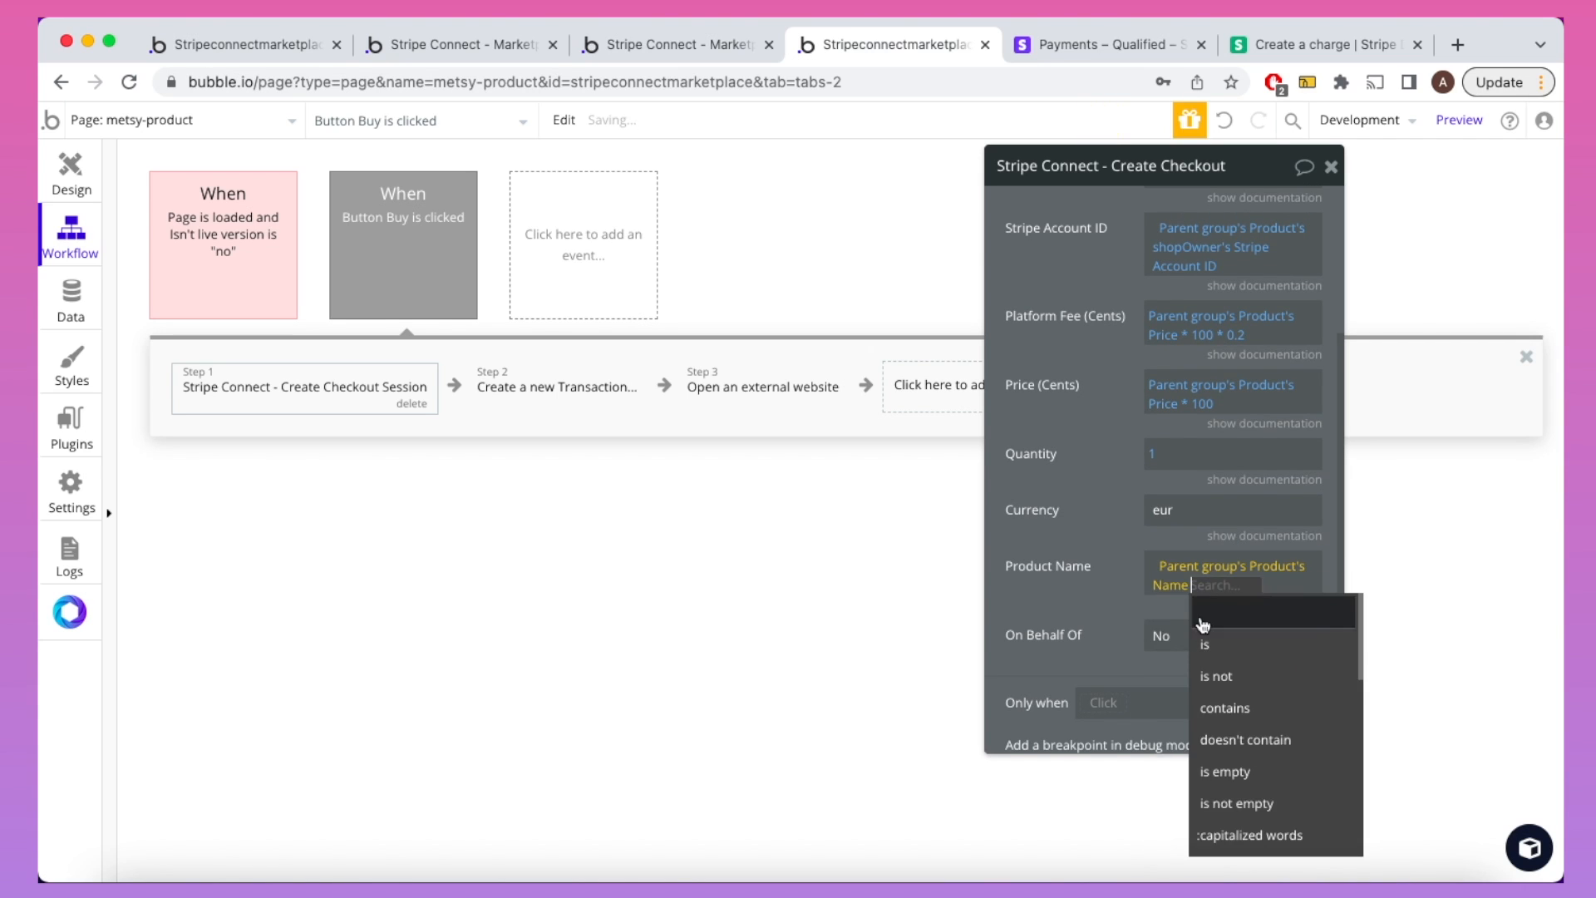
click(1130, 601)
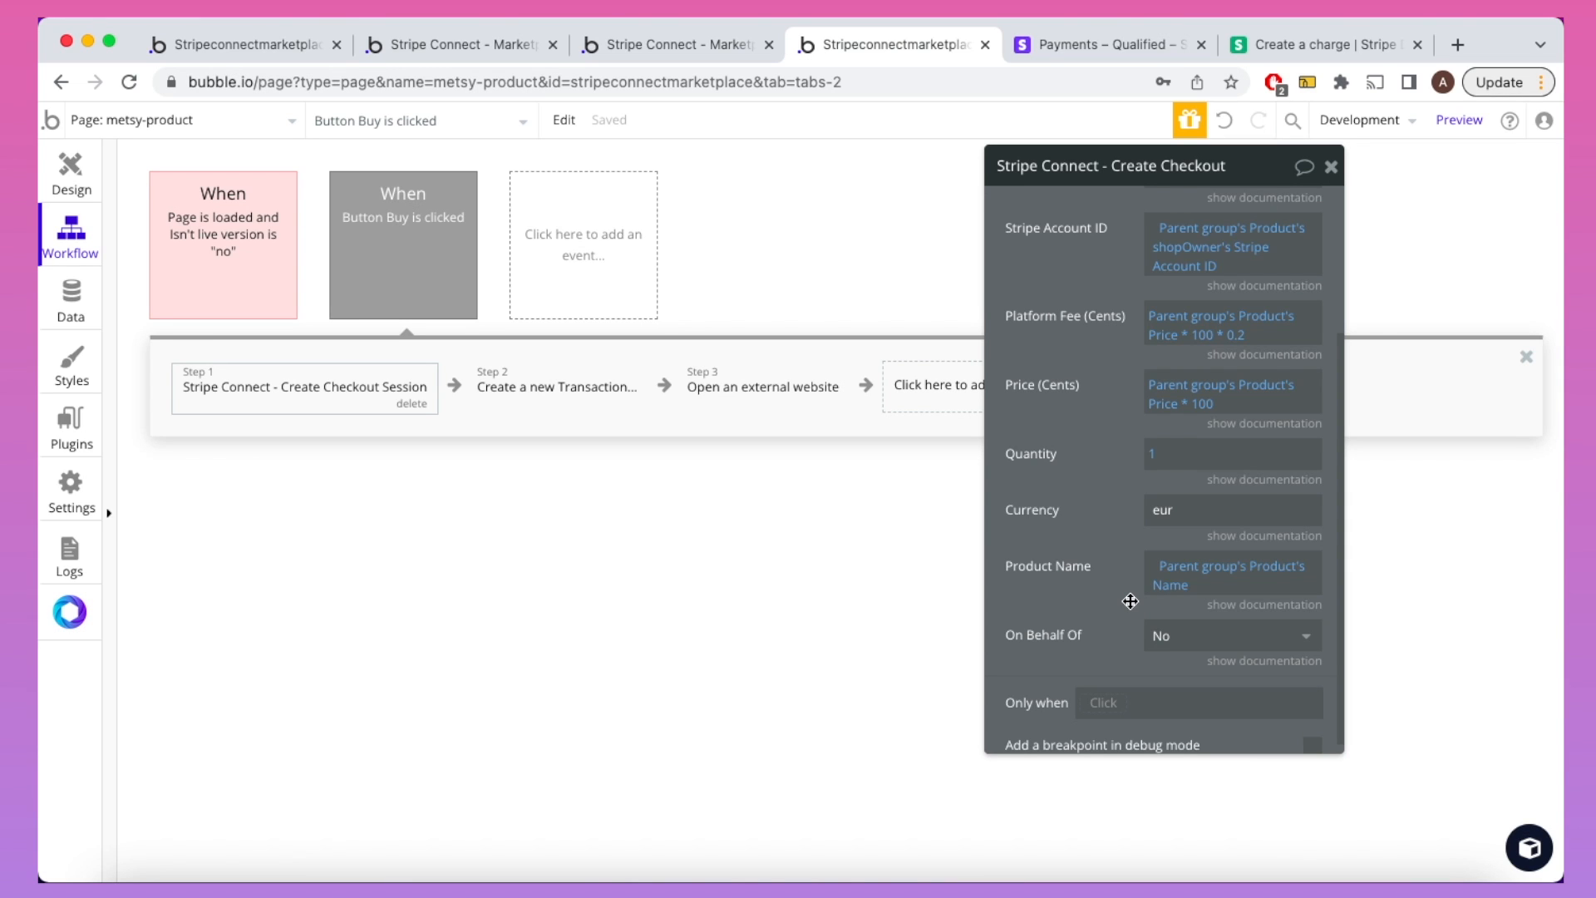
click(79, 289)
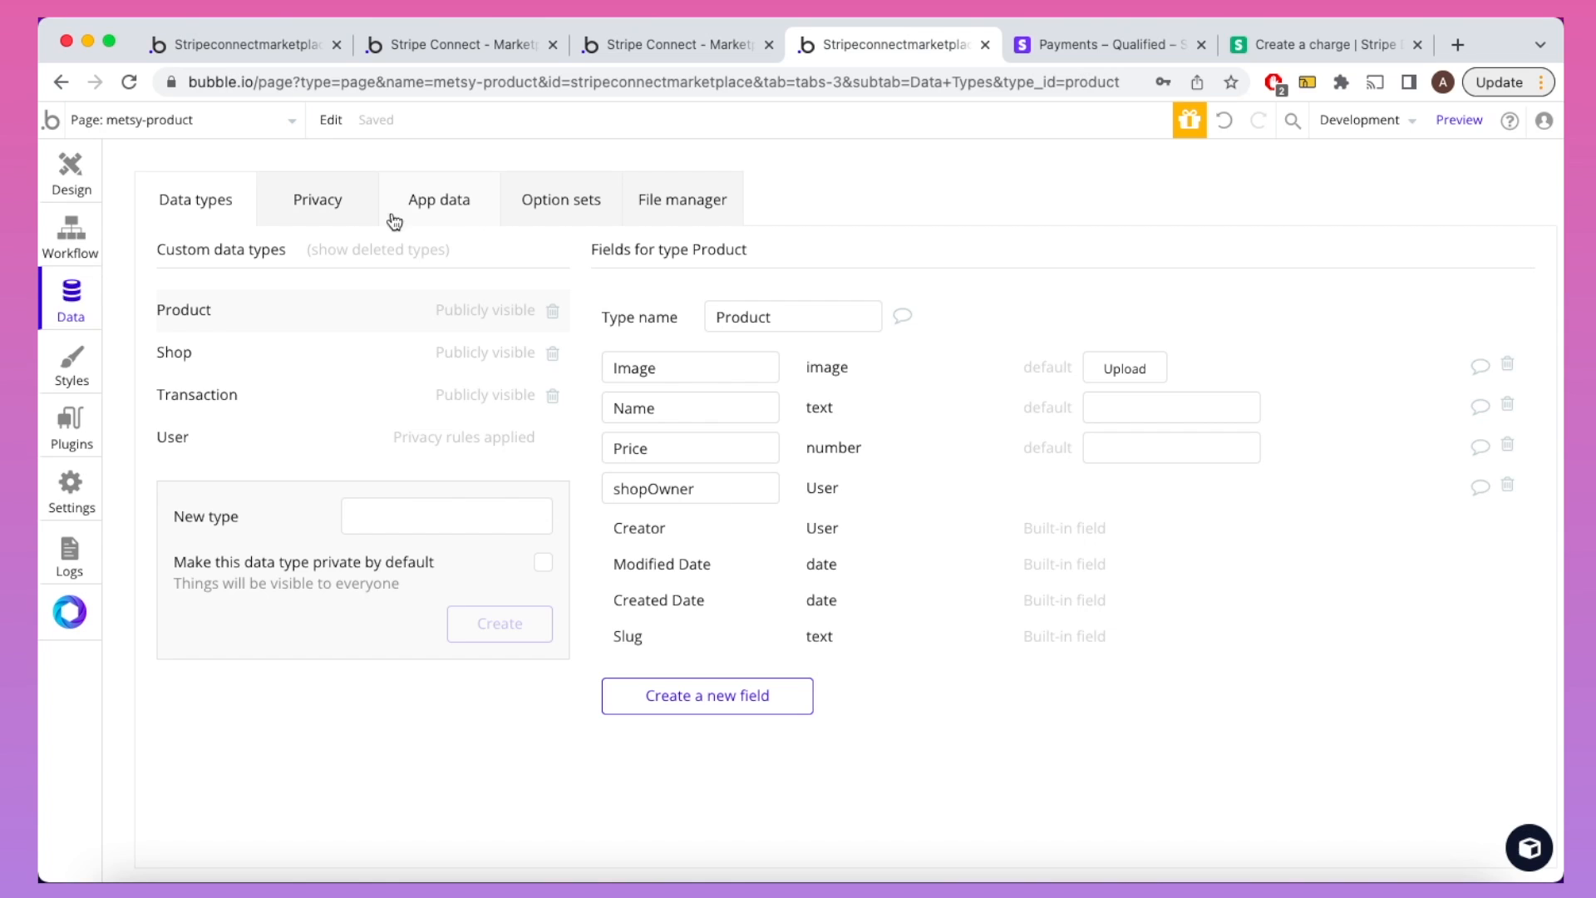
click(439, 218)
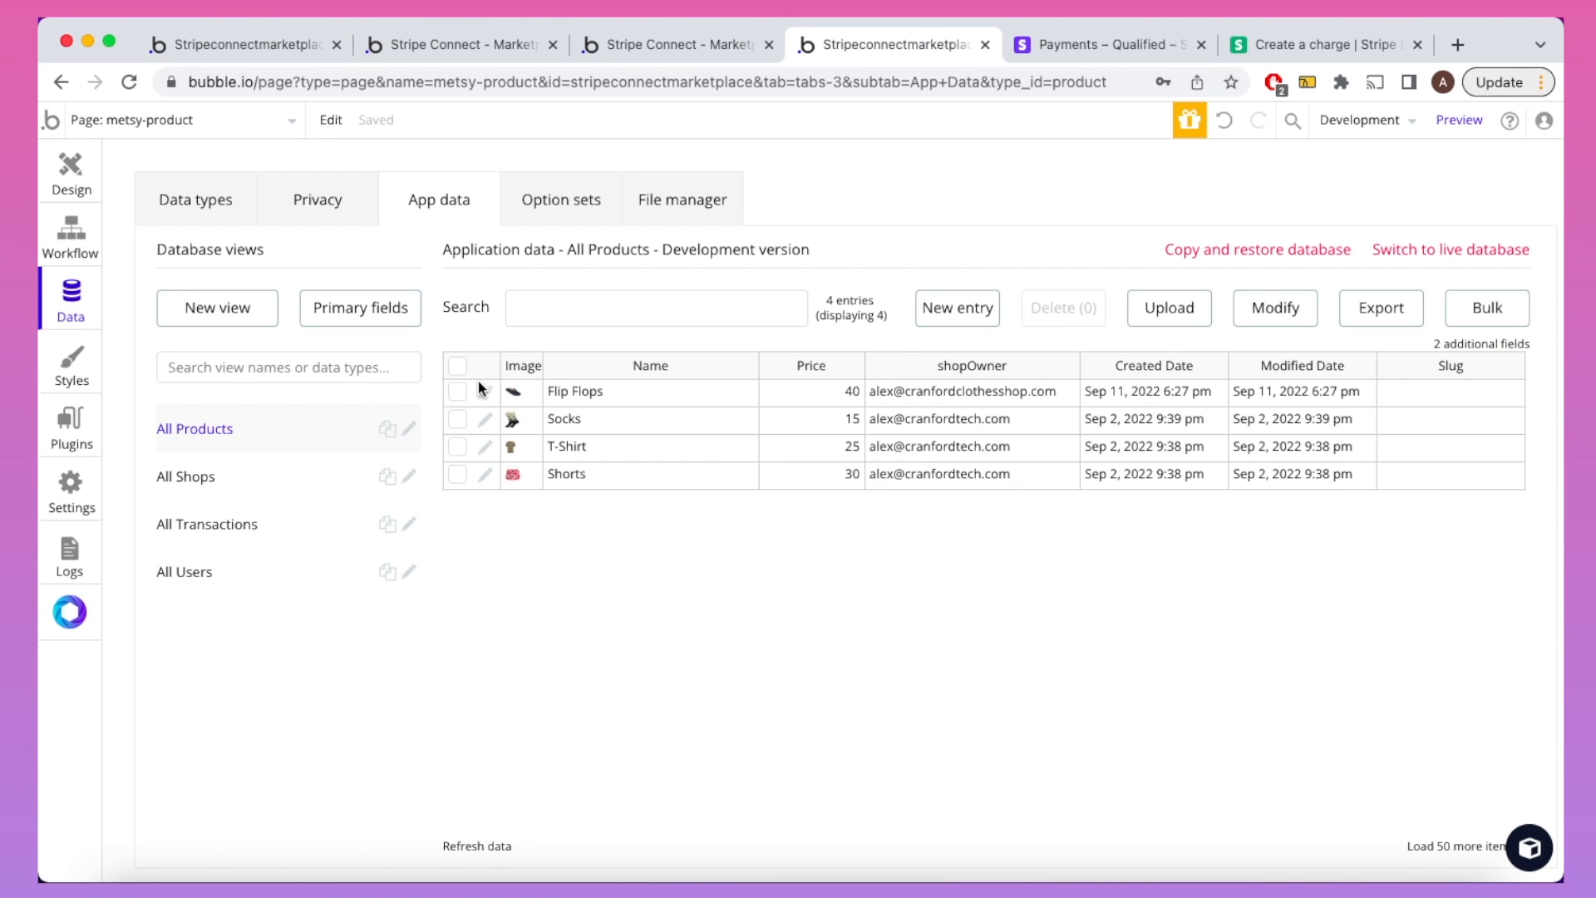
click(478, 382)
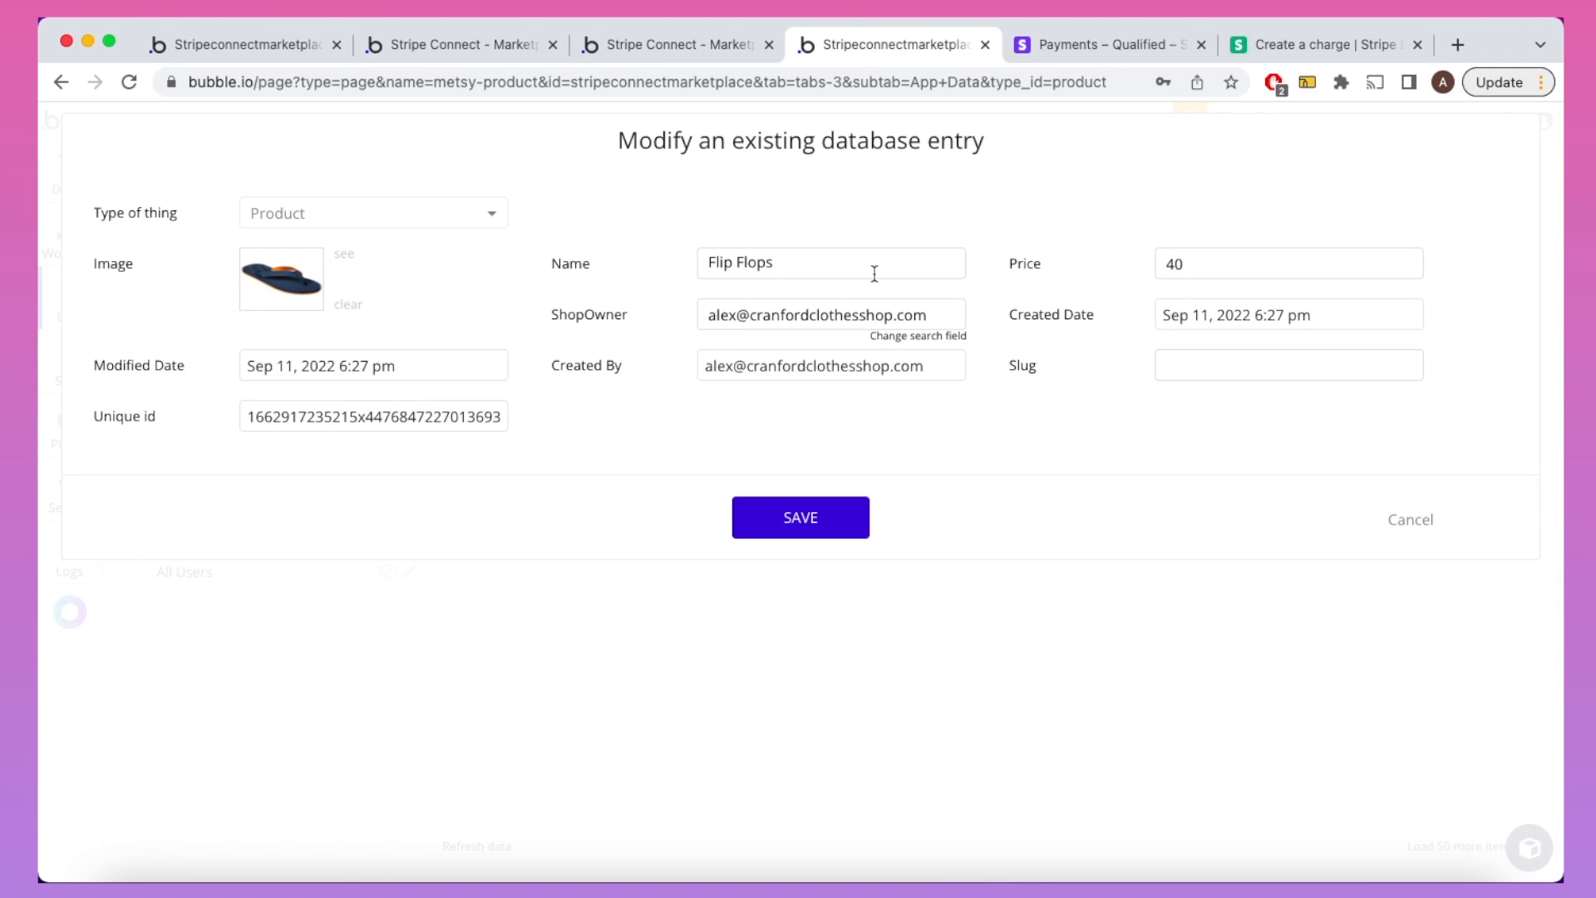
click(1387, 521)
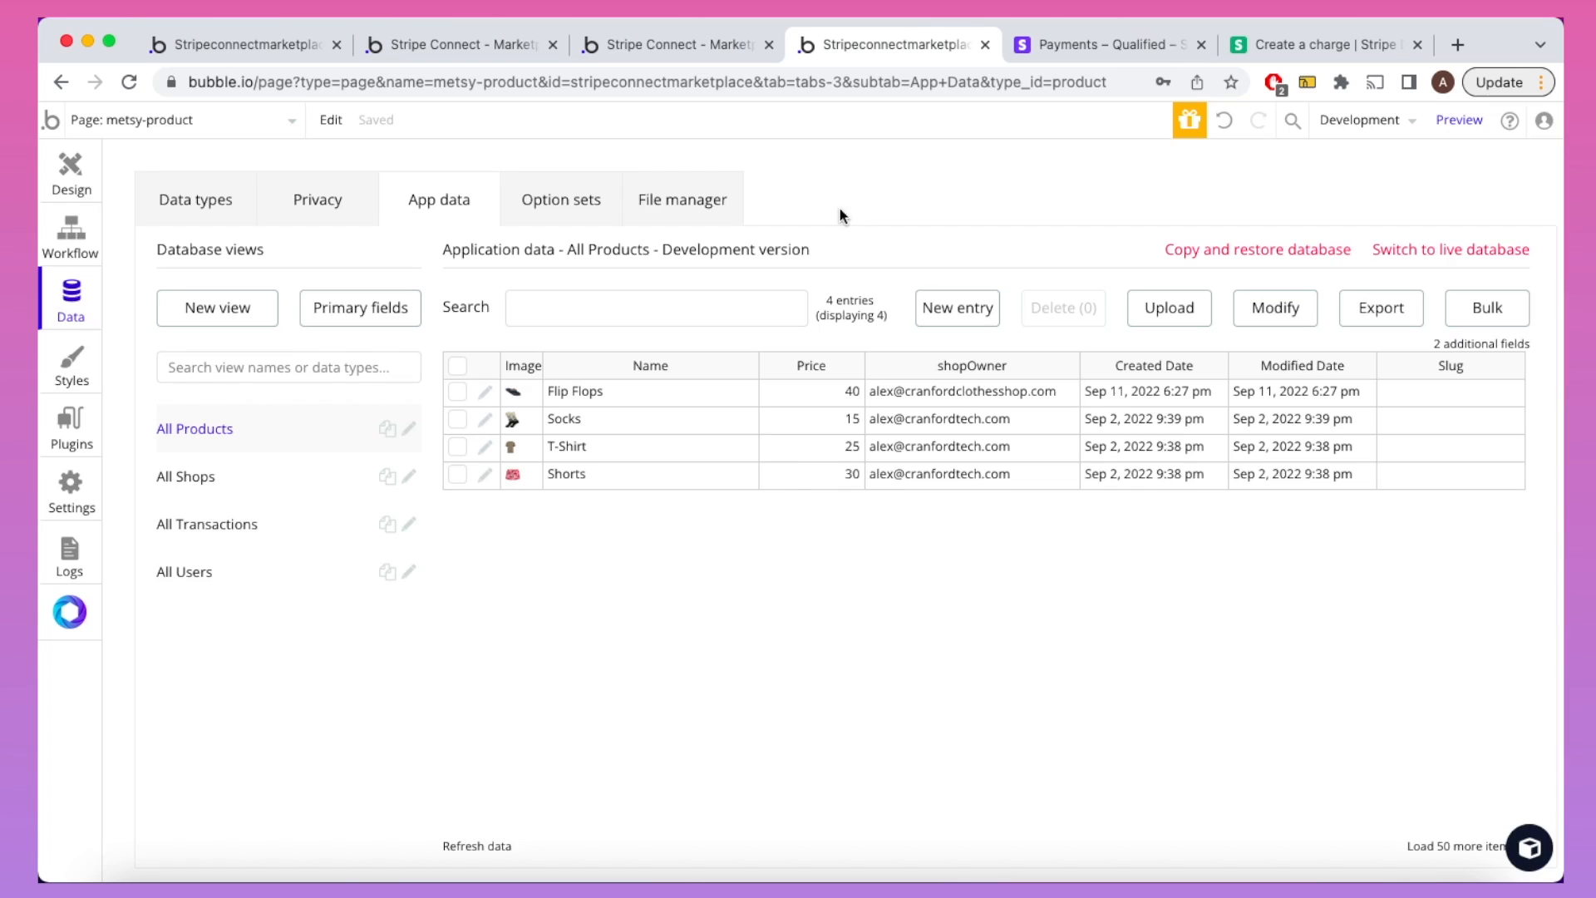
click(659, 47)
Step: Reload the METSY Flip Flops product page and buy them, opening a €40.00 checkout
click(689, 125)
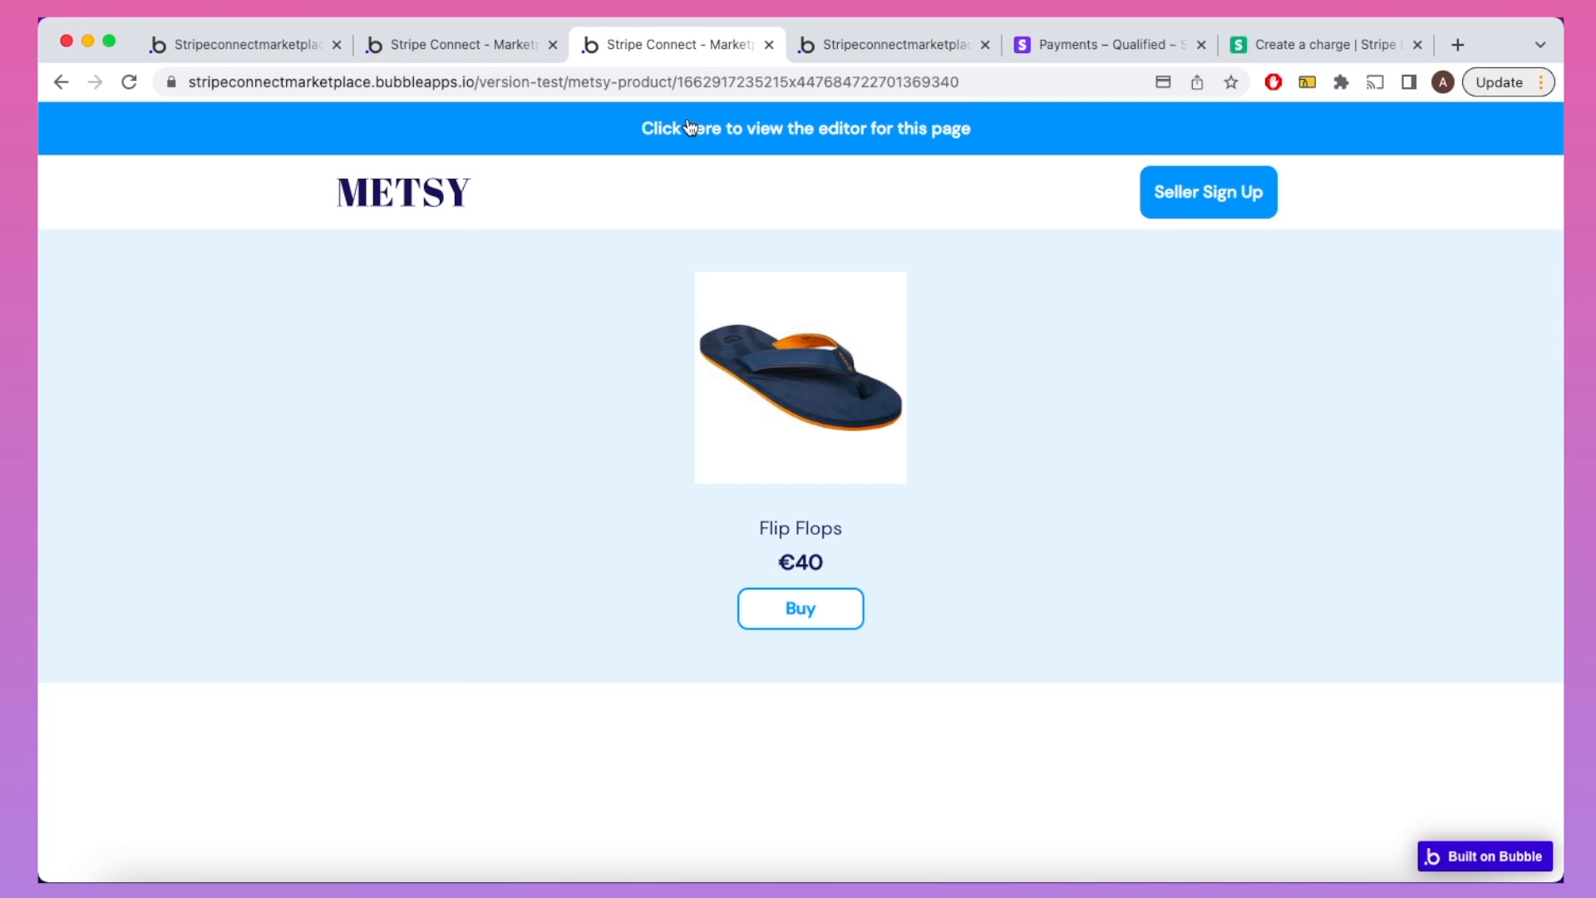
click(828, 619)
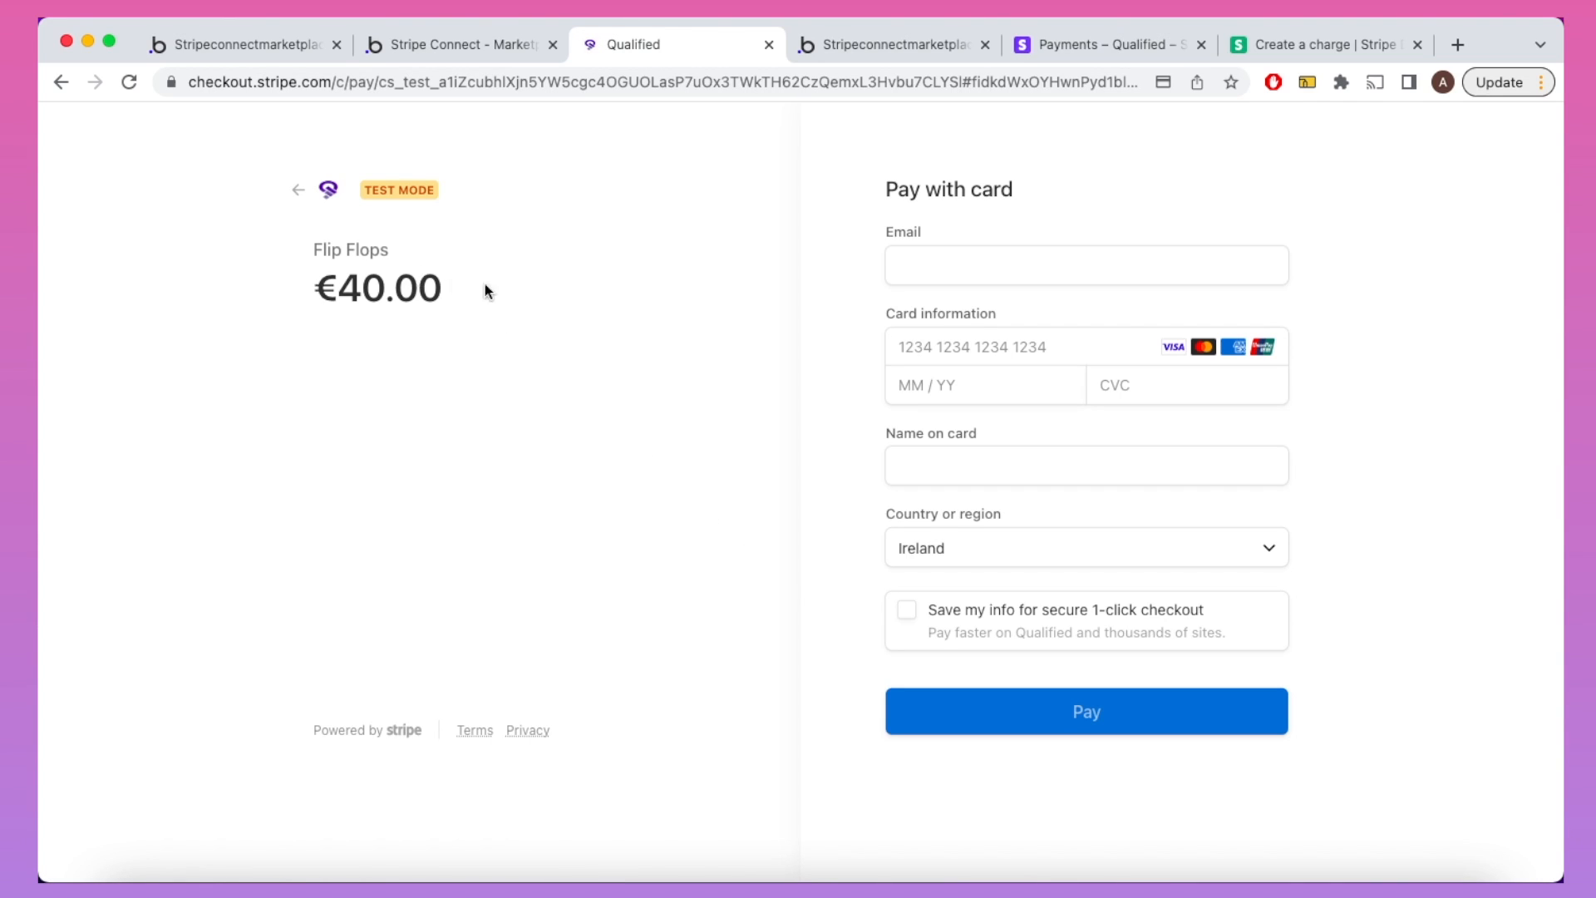
Step: Pay the €40.00 Flip Flops order using the buyer's e-mail, Stripe test card details and cardholder name
click(951, 272)
key(ctrl+v)
key(Tab)
text(42)
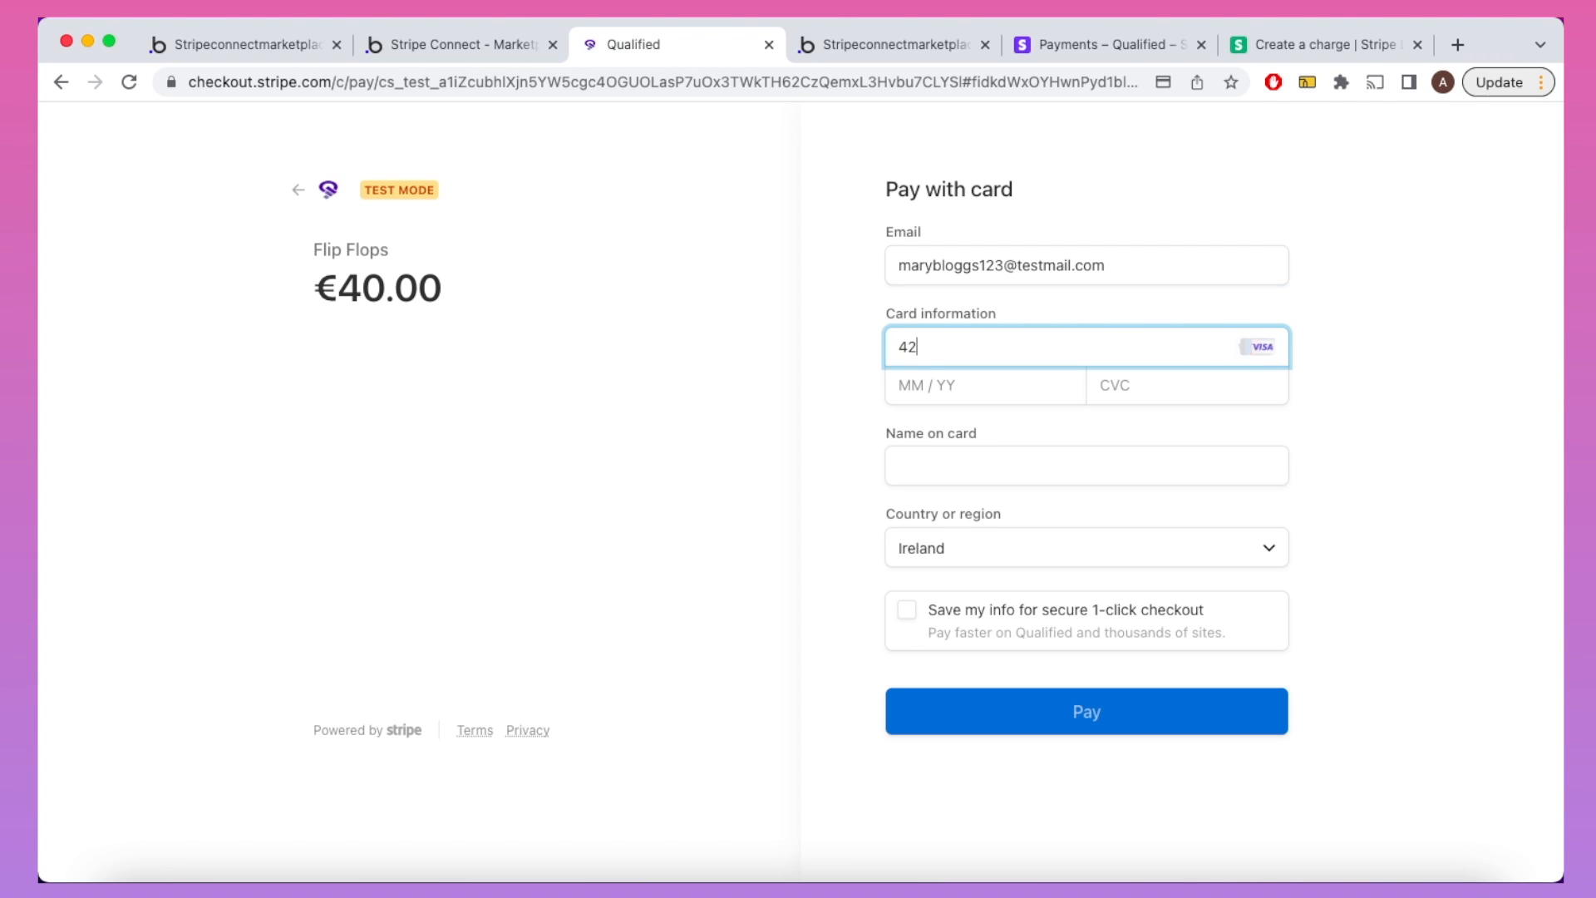
text(424242424242420125)
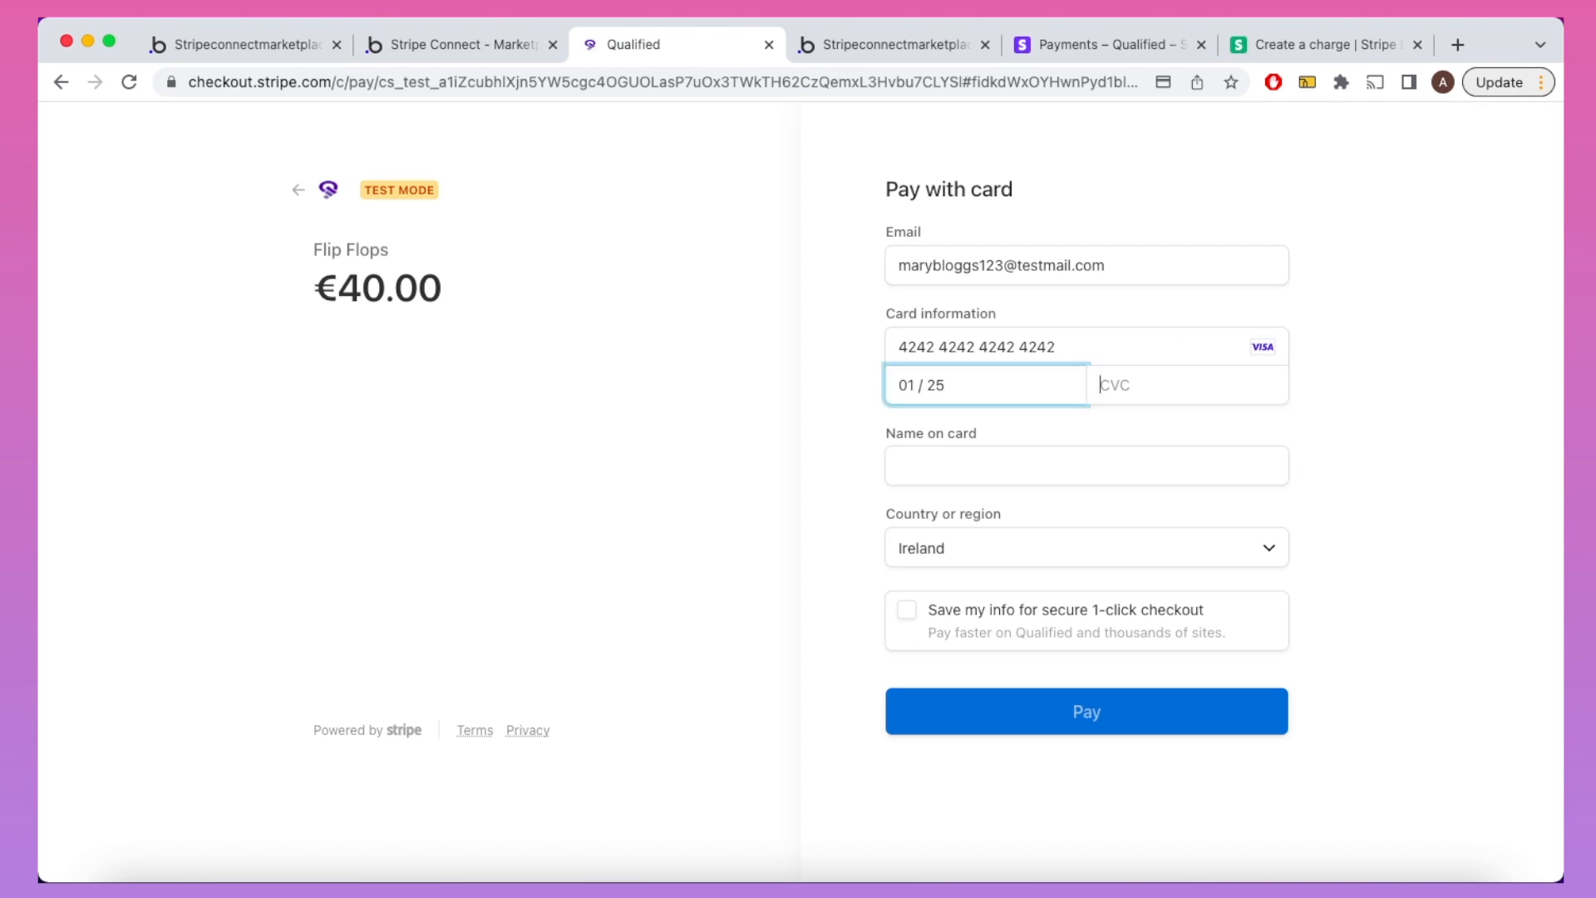
text(123)
key(Tab)
text(Mary Bloggs)
click(1121, 716)
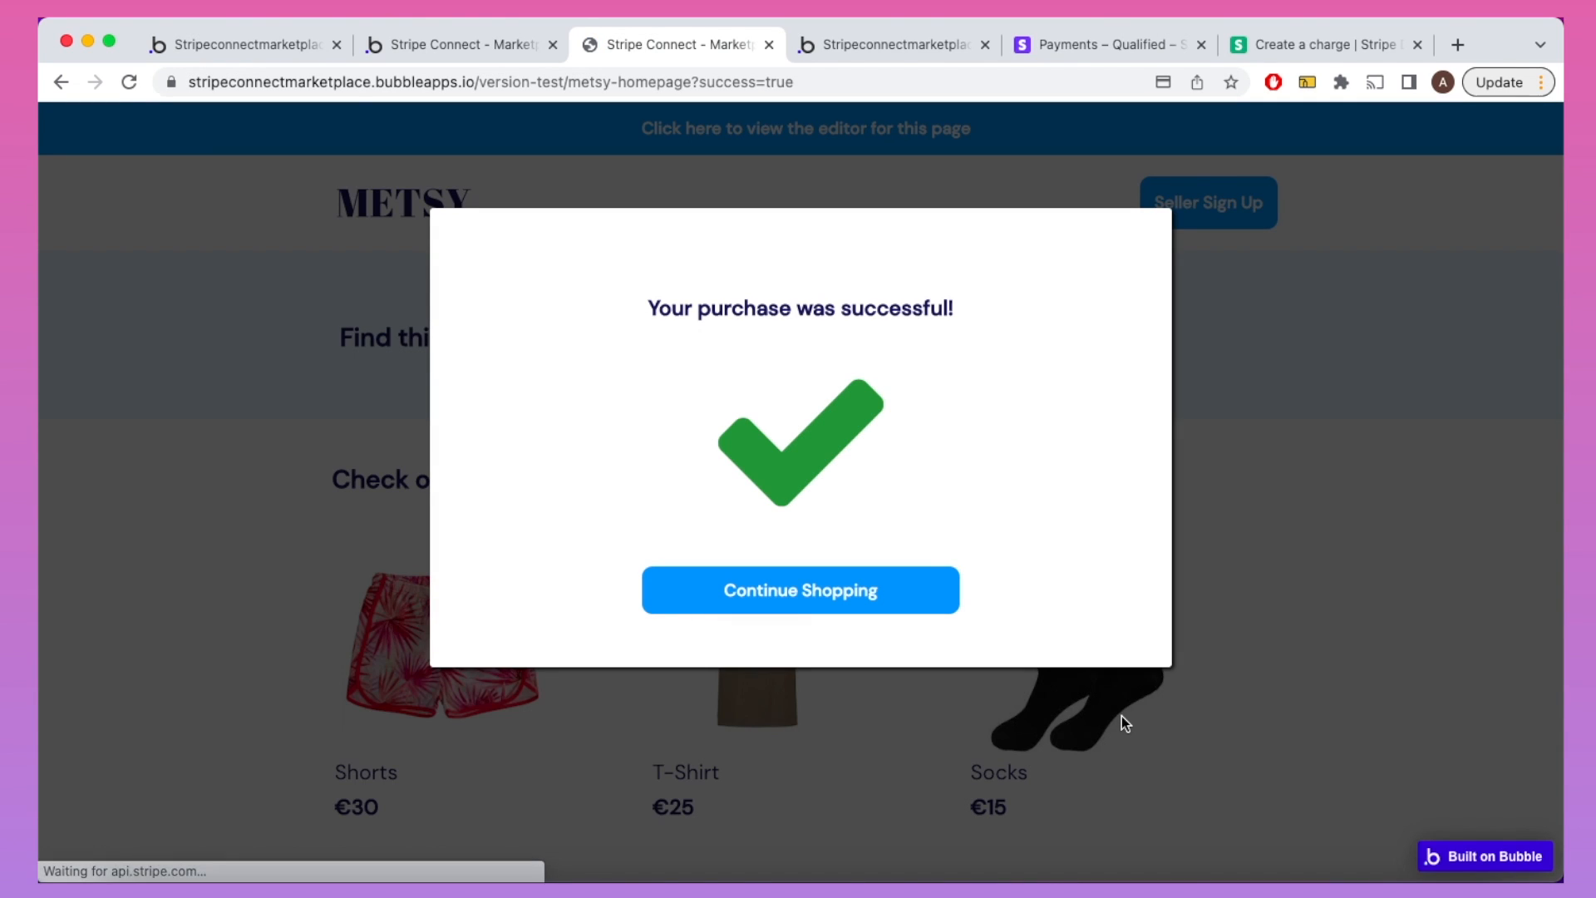
Step: Dismiss the purchase success message and return to the editor's index page workflows
click(898, 608)
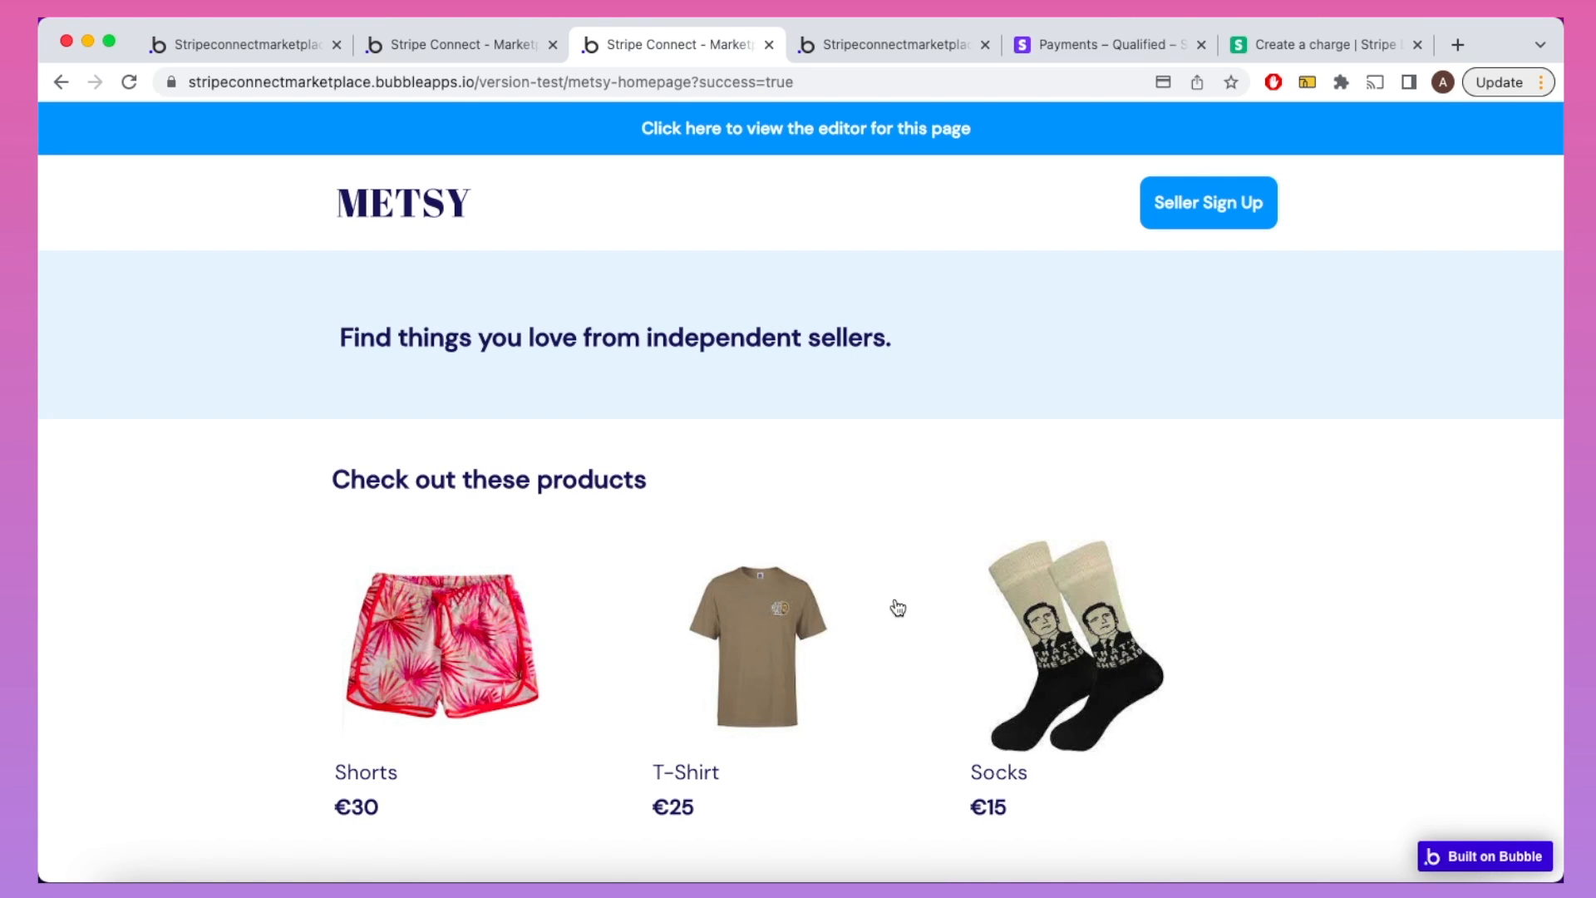
click(454, 48)
click(276, 45)
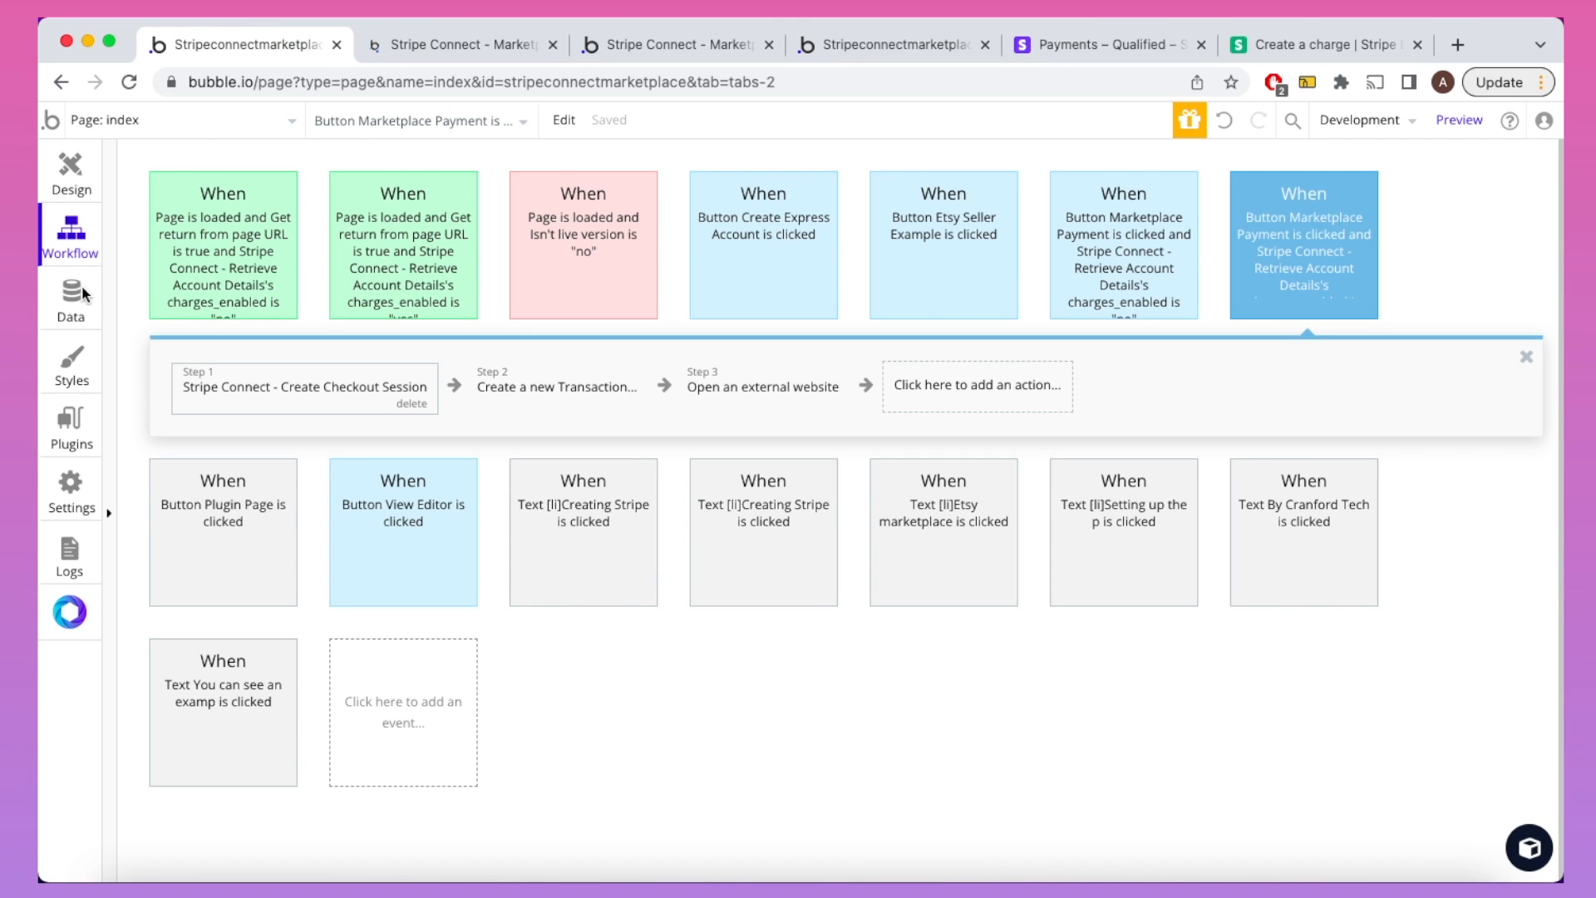
Step: Show the All Users database view with its two seller accounts and close the extra preview tab
click(76, 298)
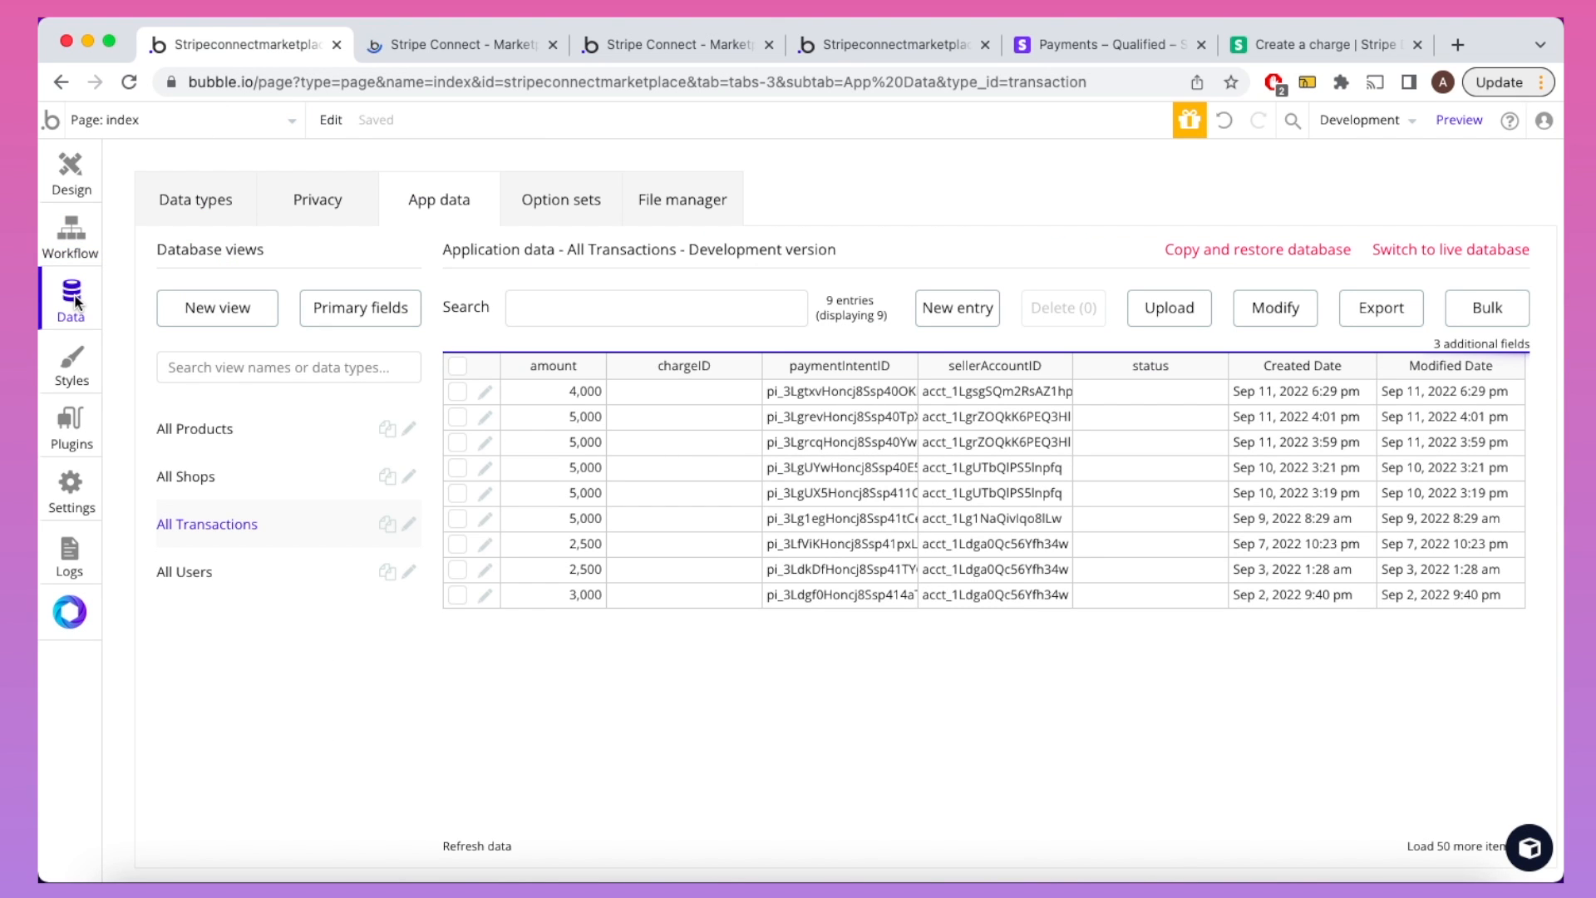
click(215, 572)
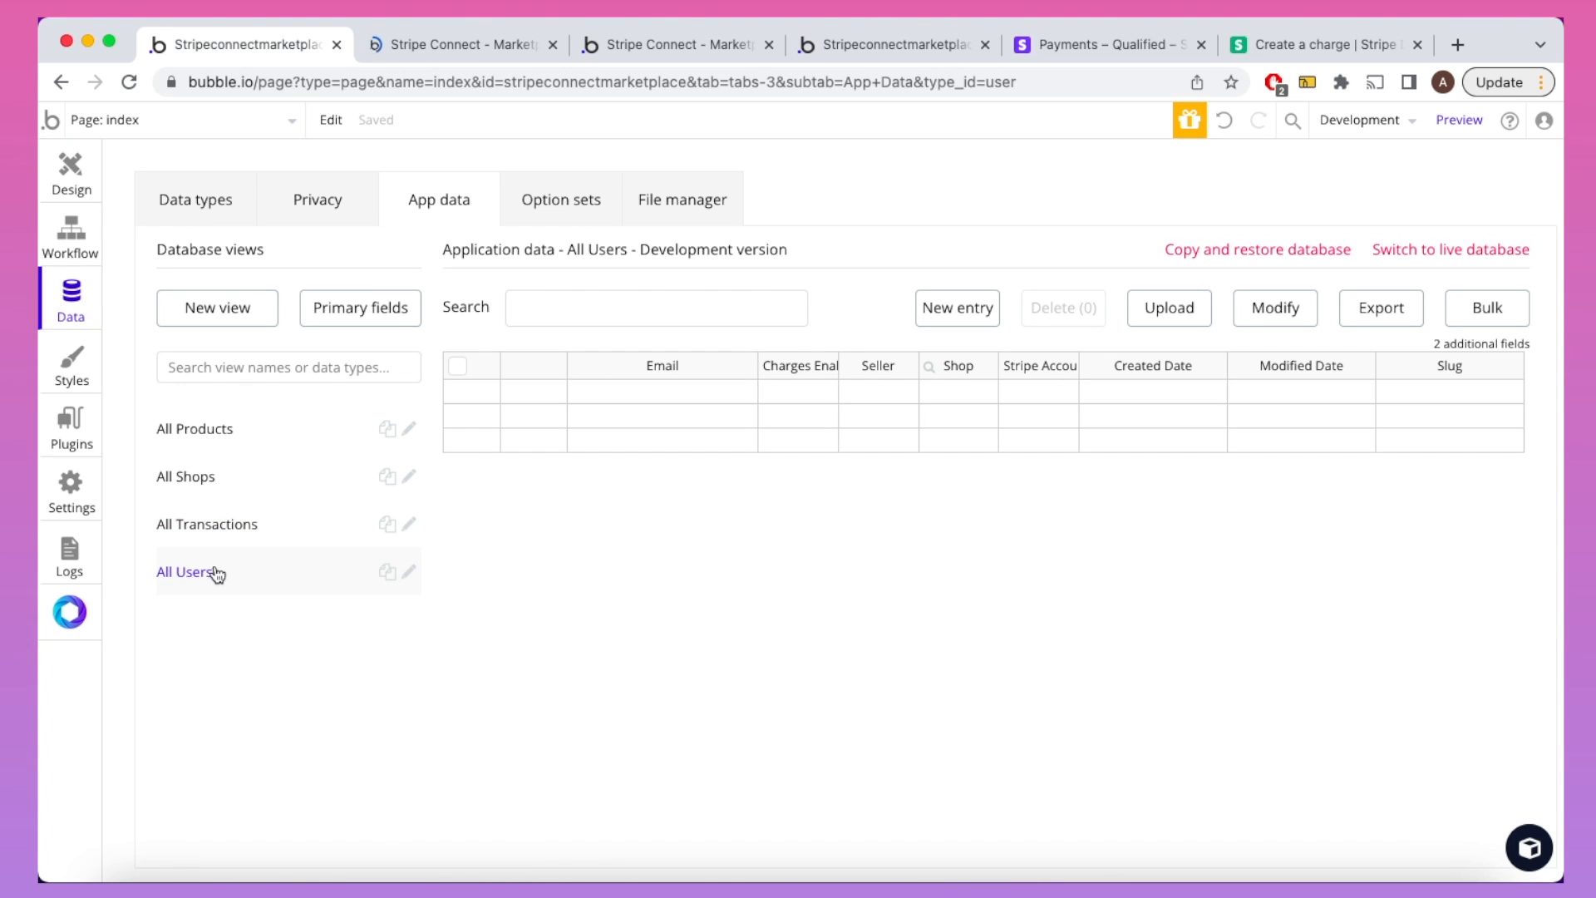
click(552, 46)
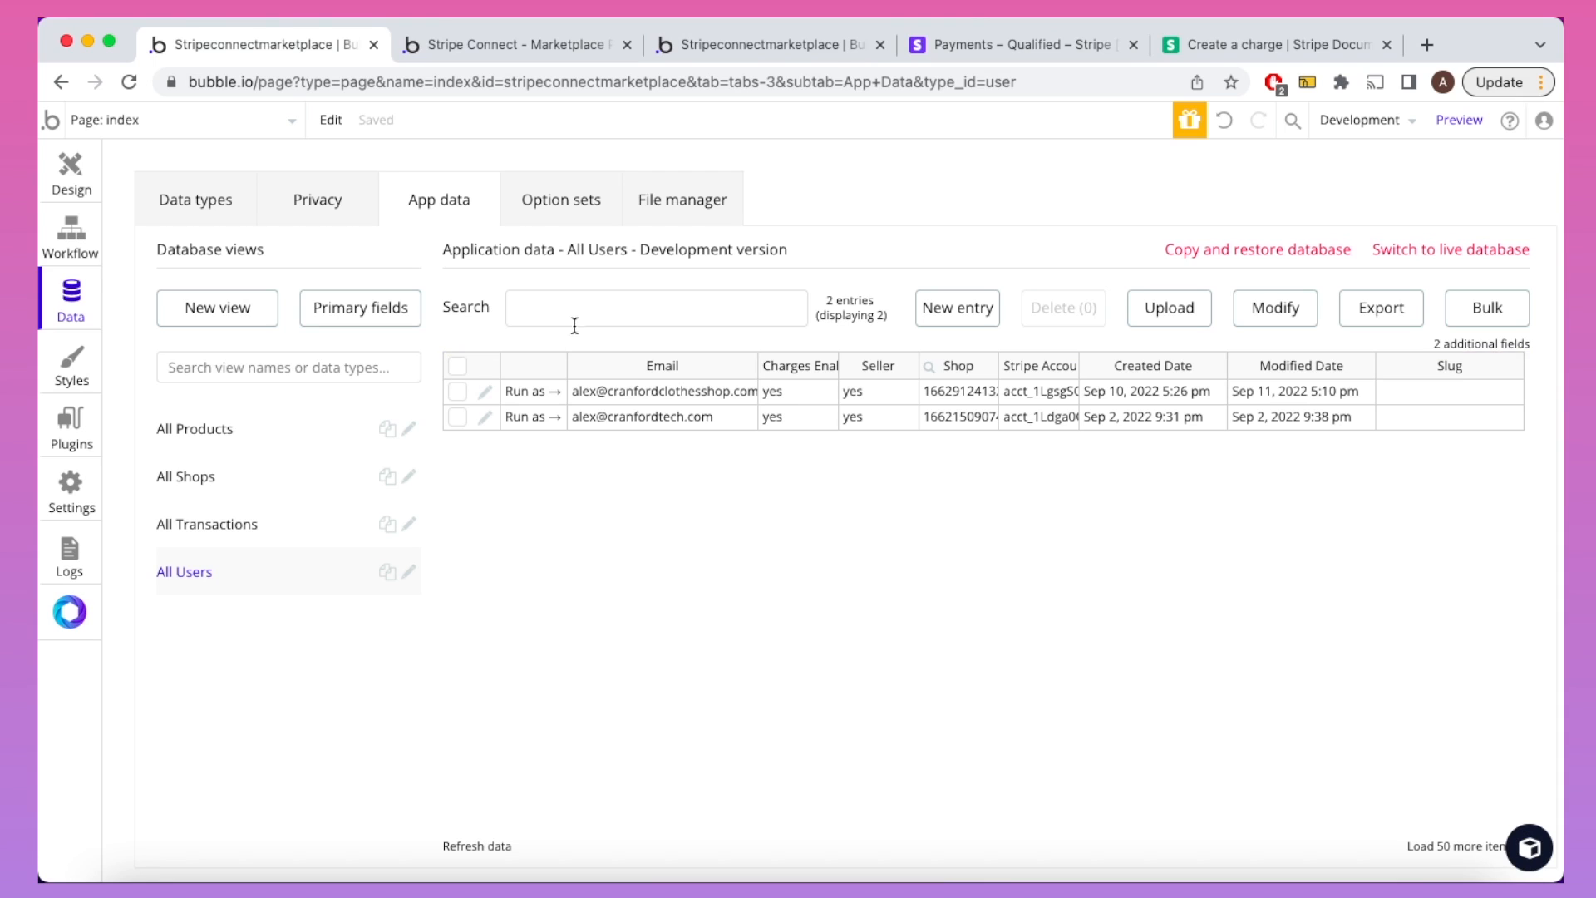
Step: Run the Etsy Seller Example as the first user and open the Cranford Tech Clothes Shop page
click(521, 394)
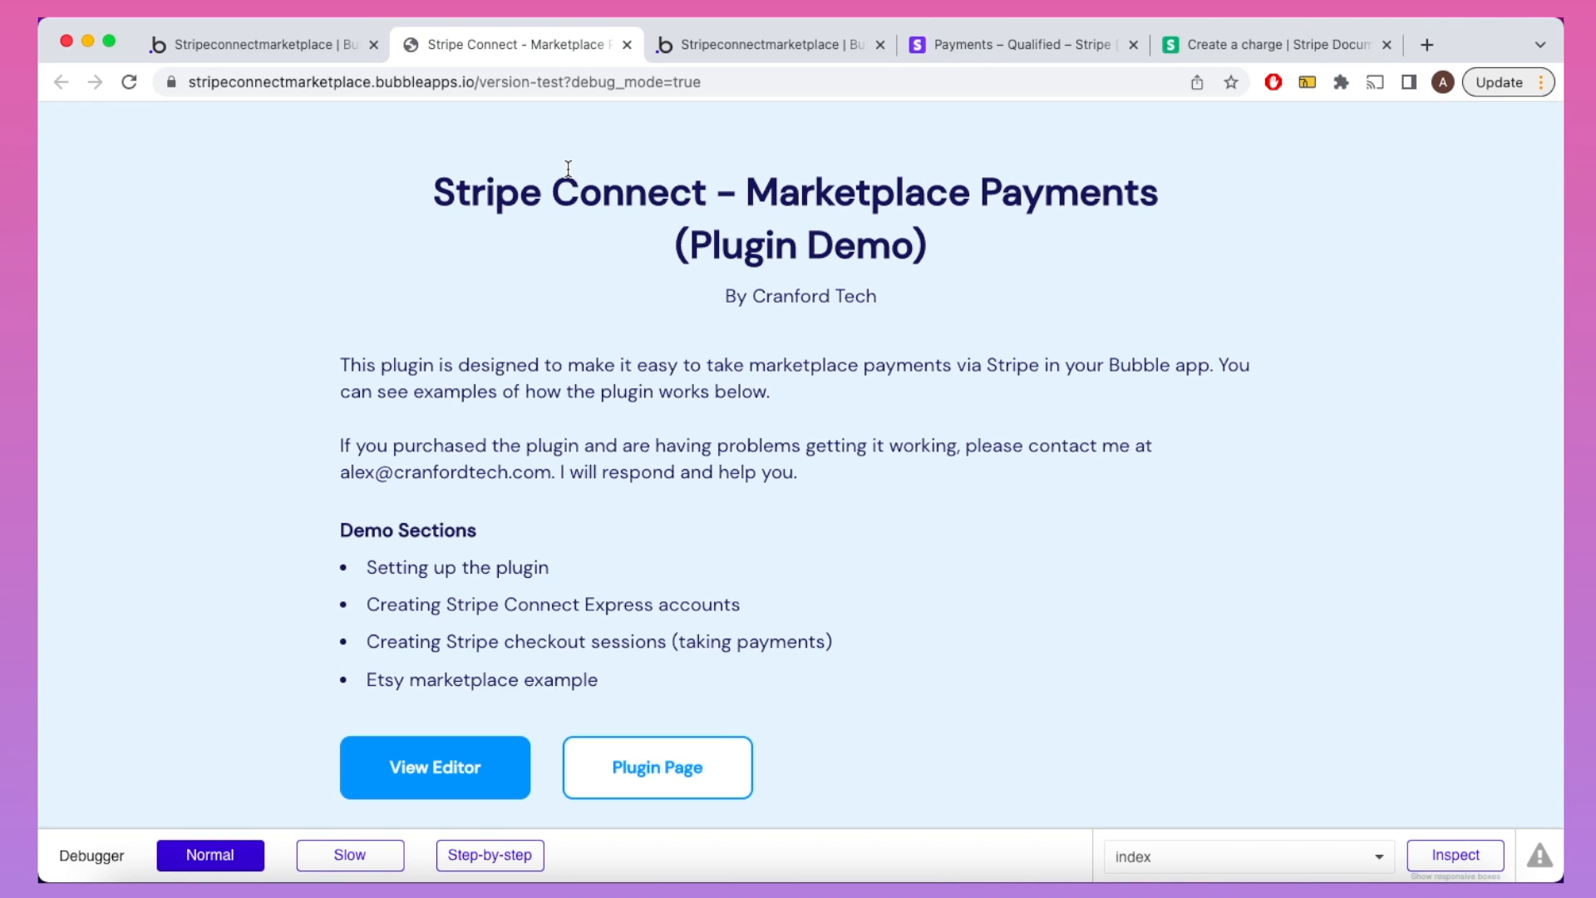
scroll(568, 169, down, 20)
click(526, 318)
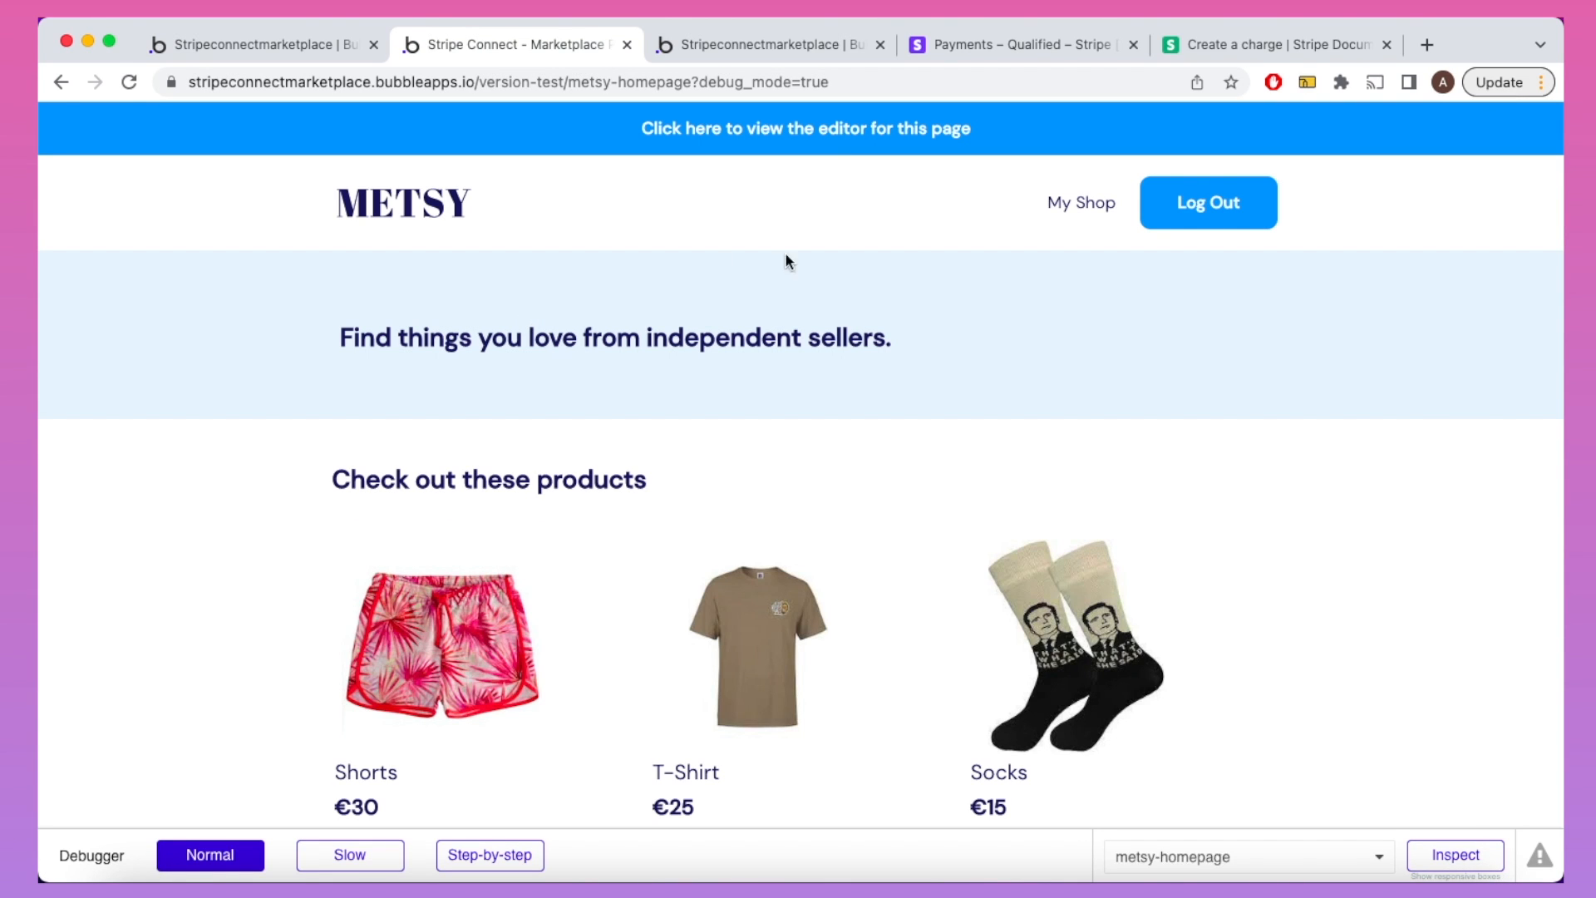
click(1073, 213)
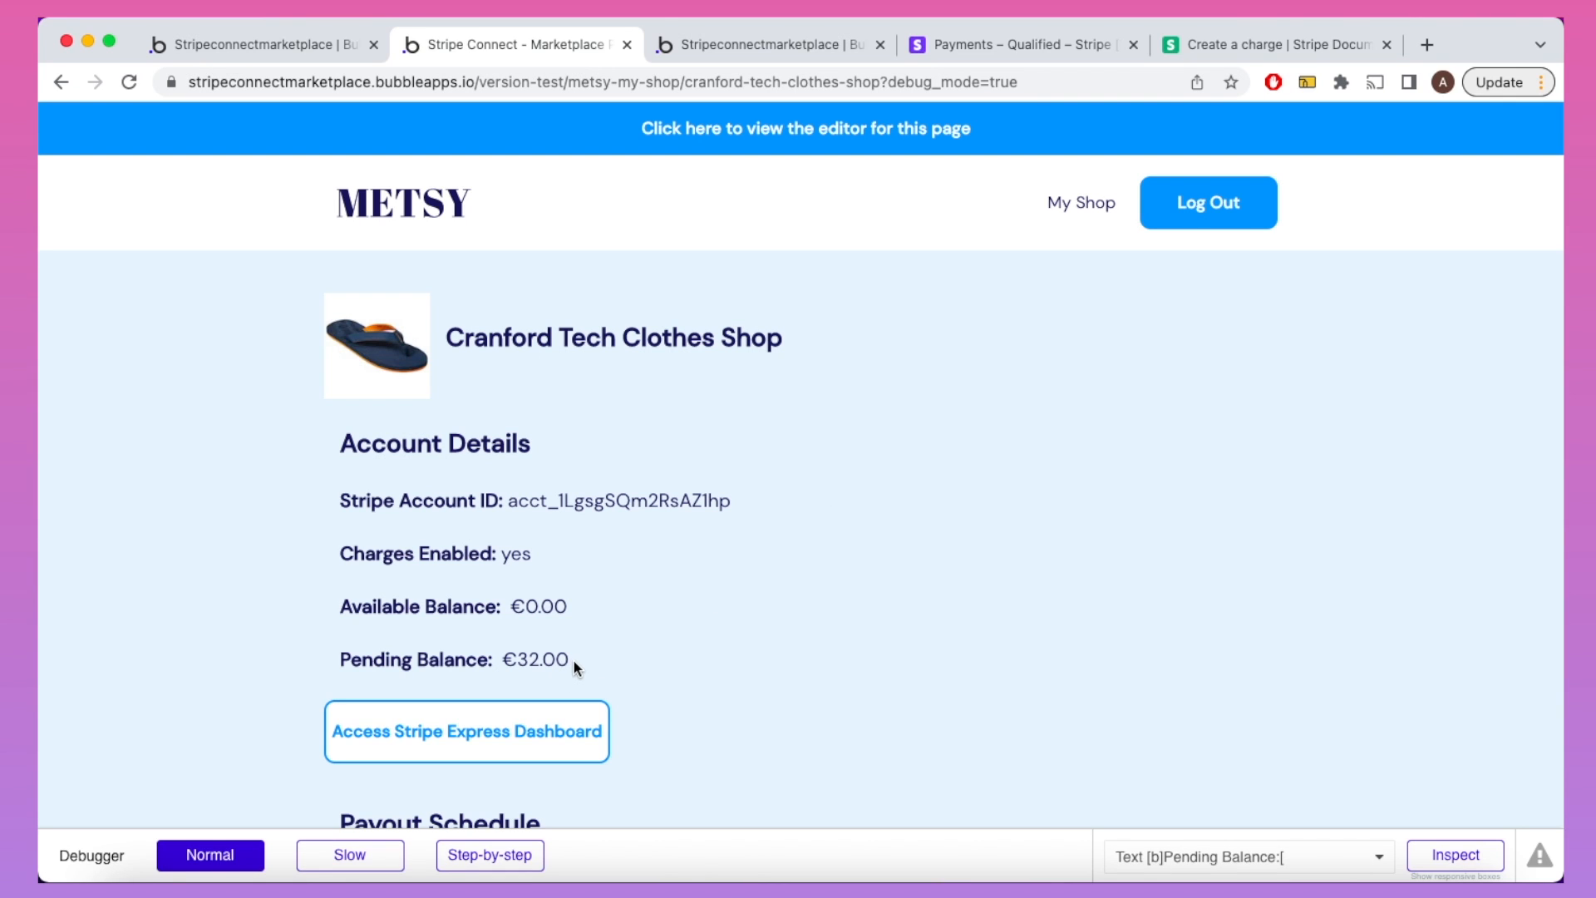
scroll(574, 661, down, 2)
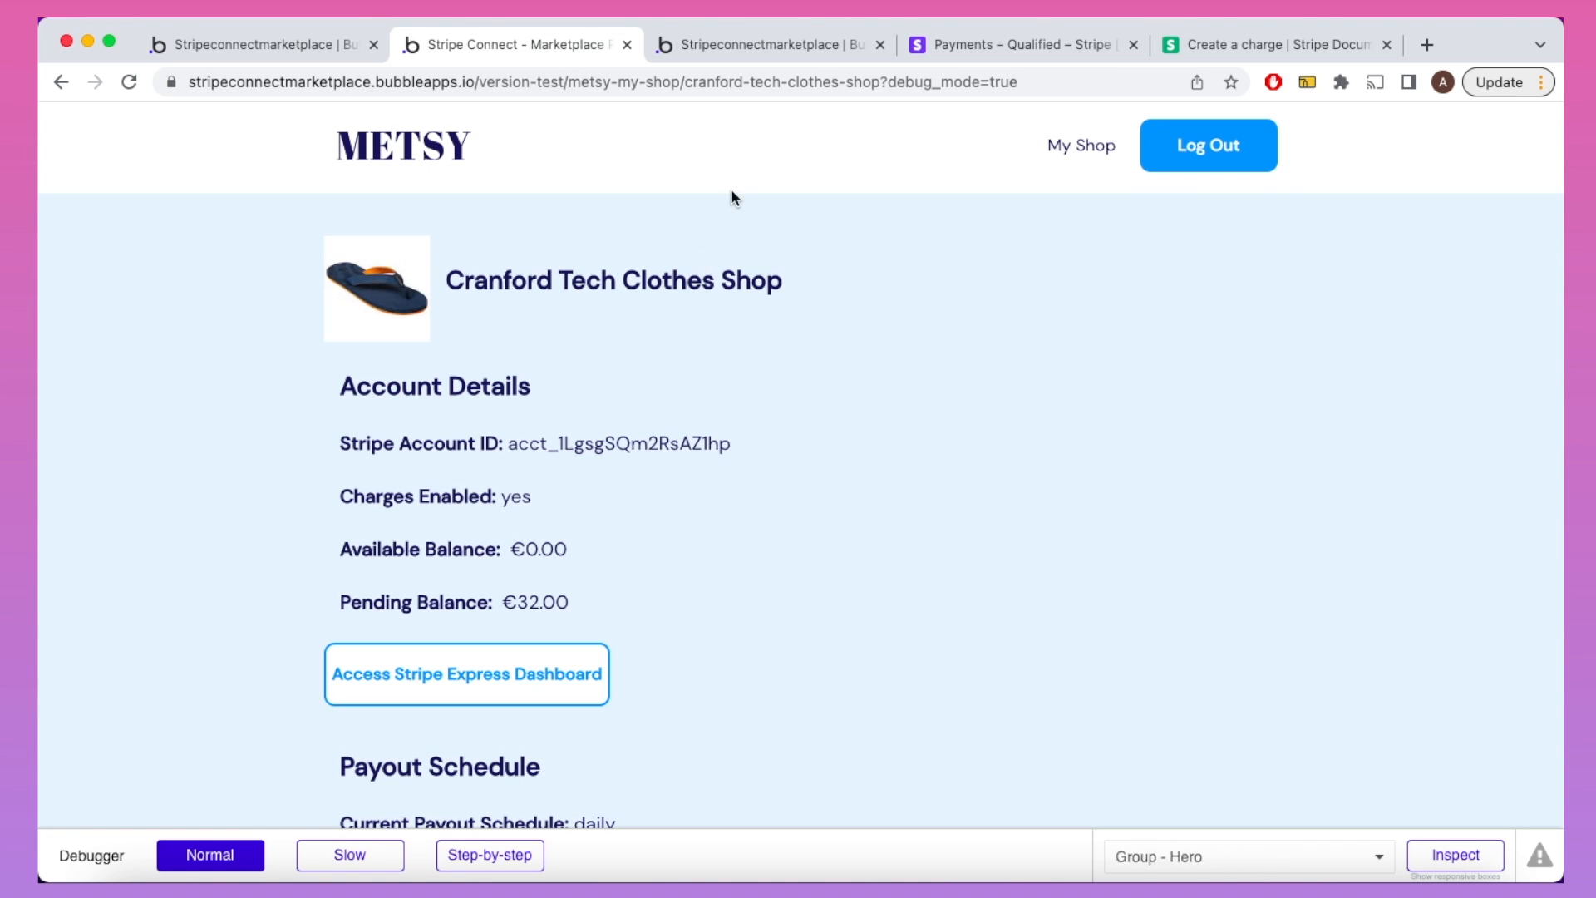
click(760, 48)
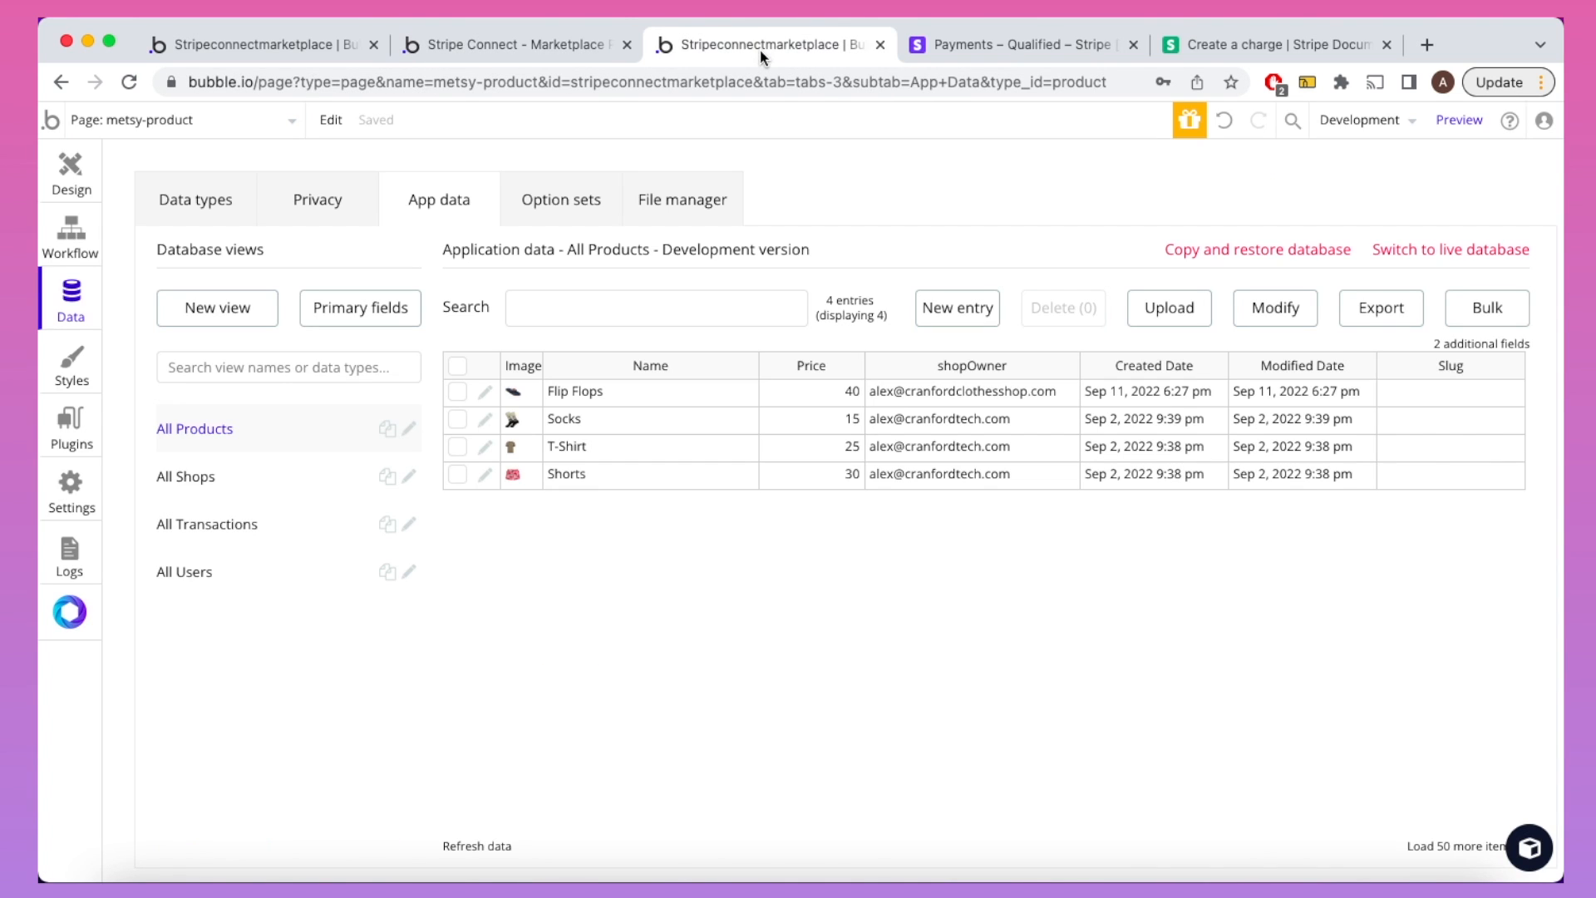
click(277, 120)
click(350, 129)
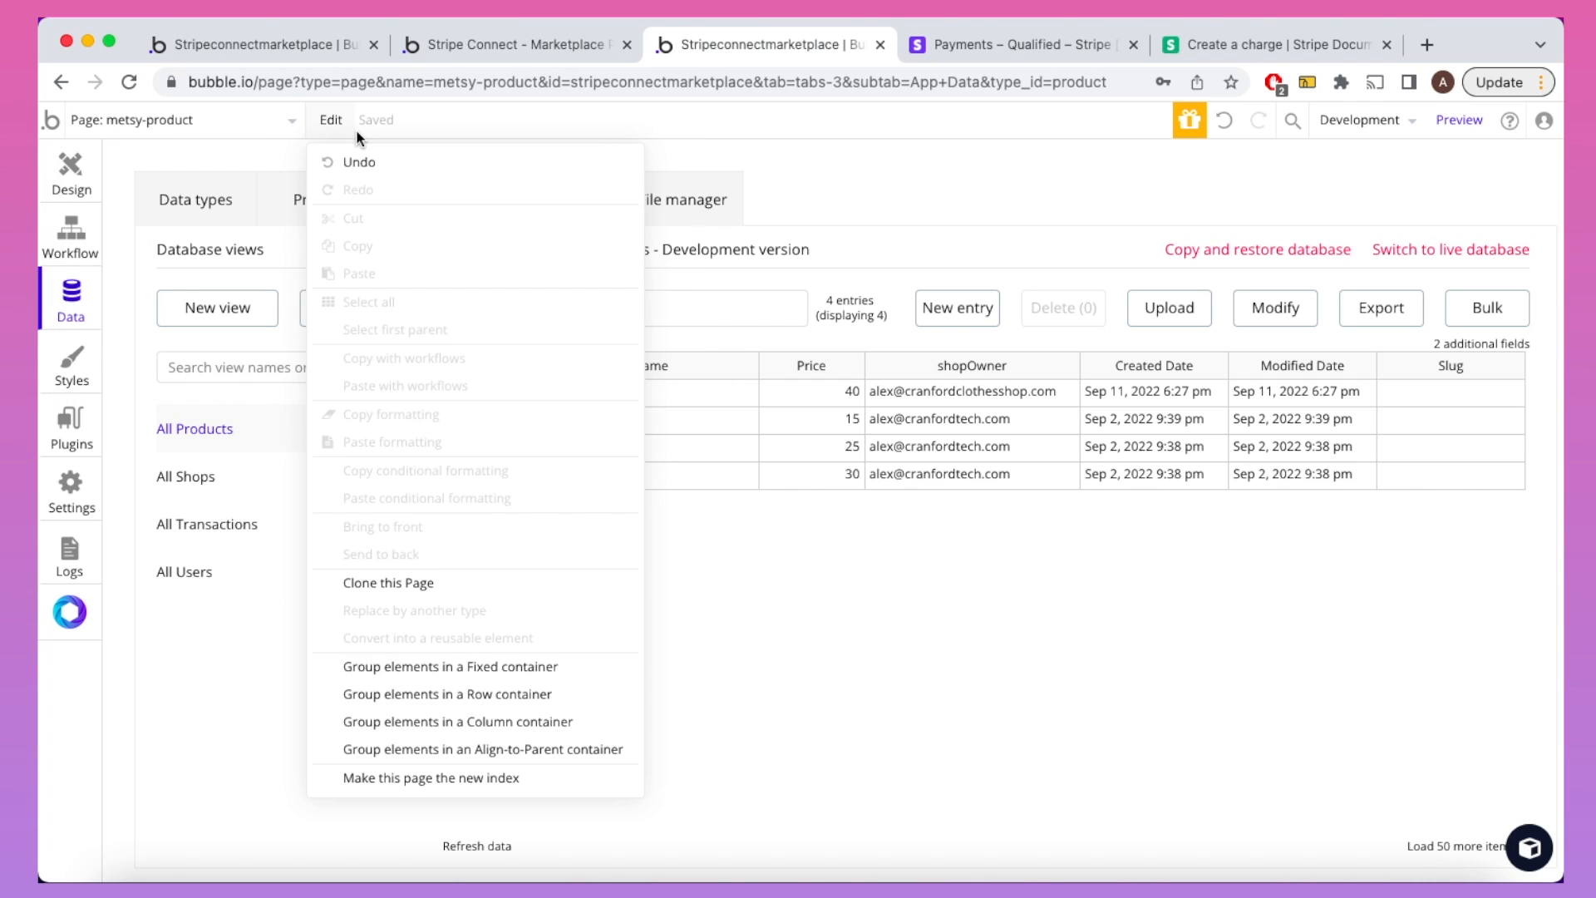
click(245, 116)
click(176, 221)
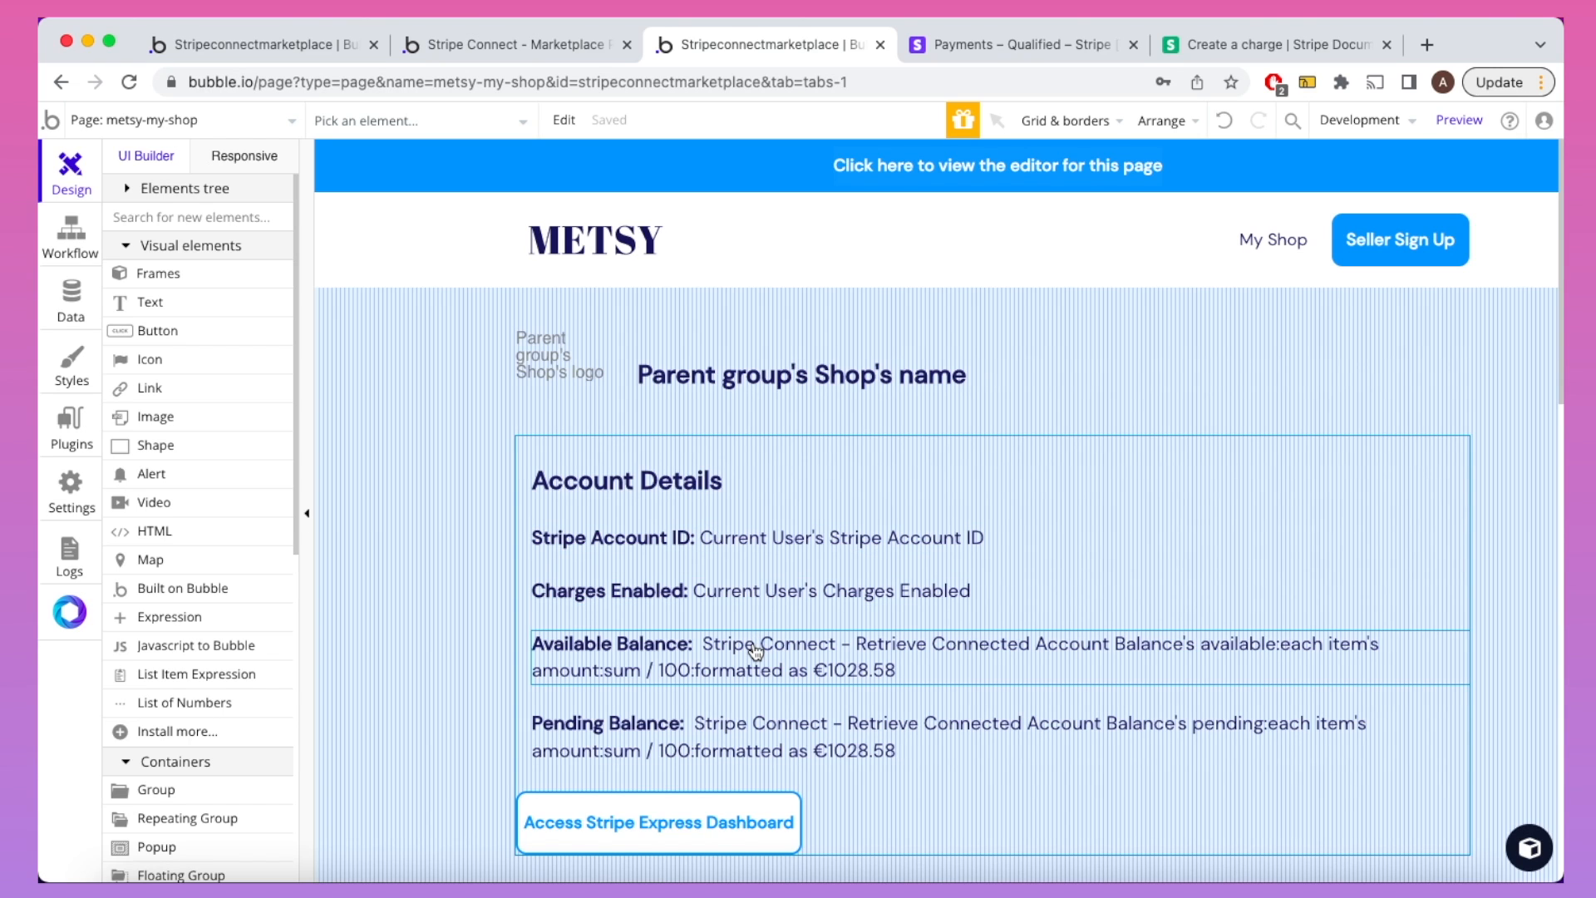
double_click(766, 731)
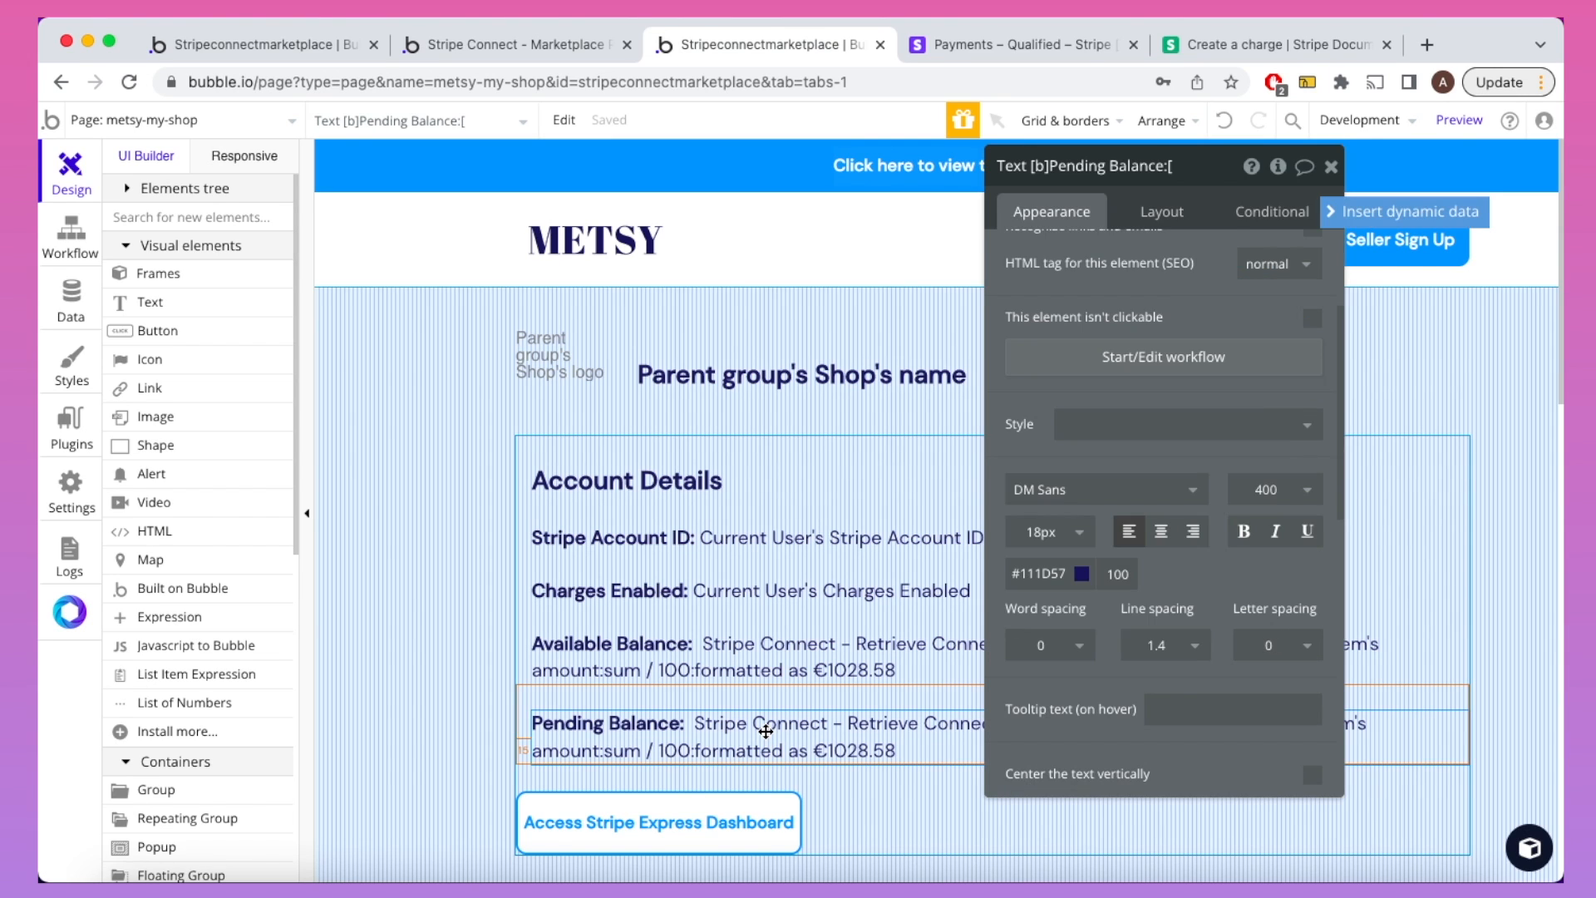
scroll(1239, 296, up, 3)
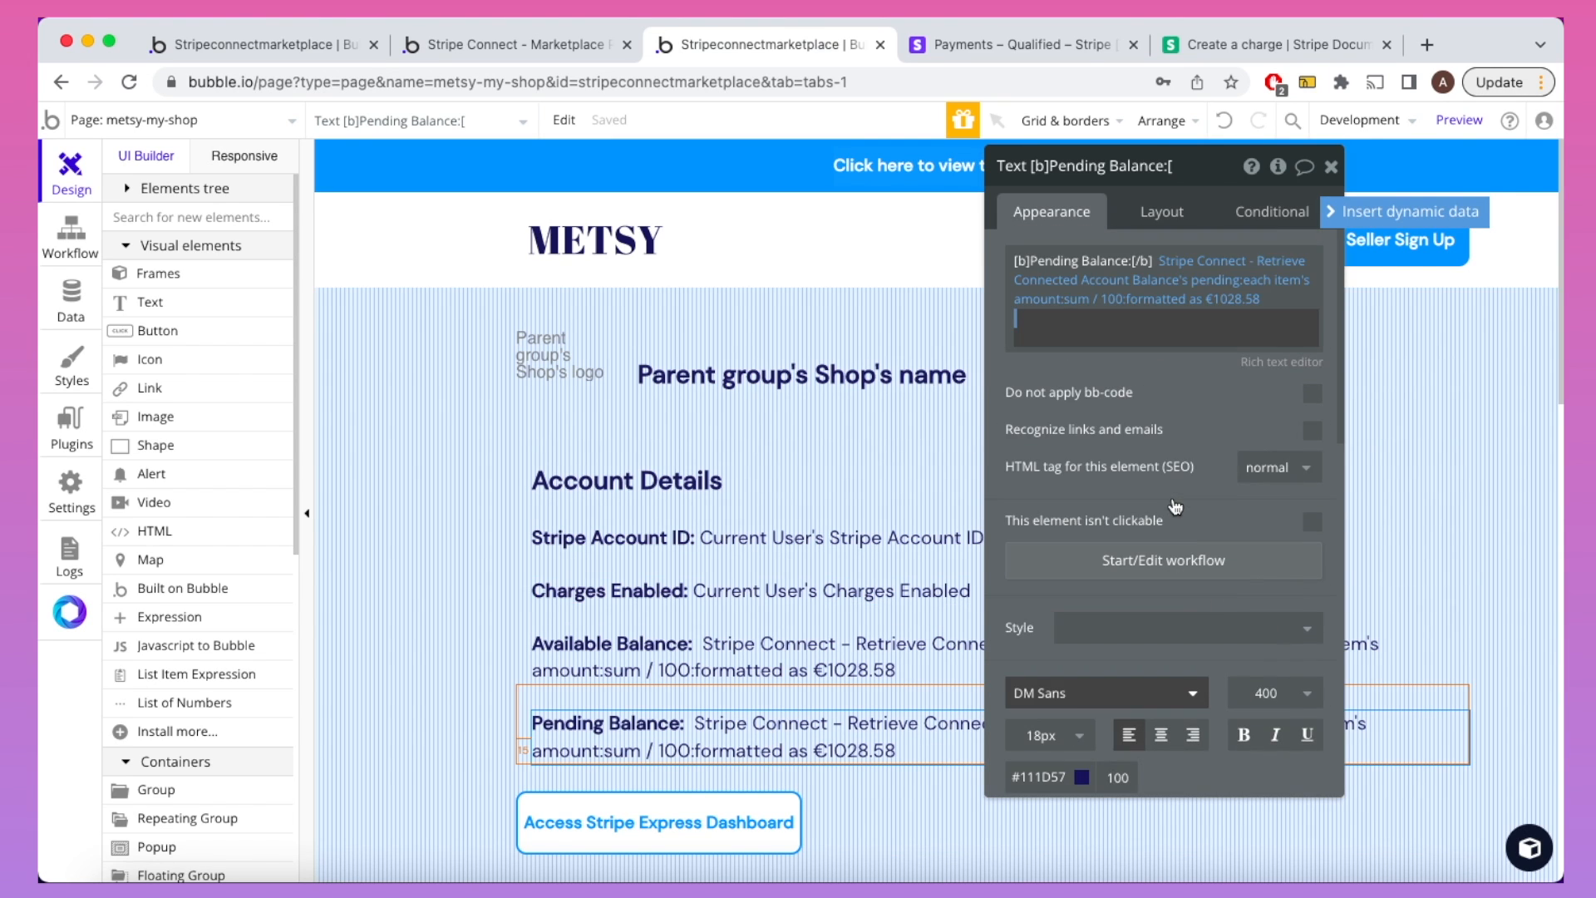
click(1234, 263)
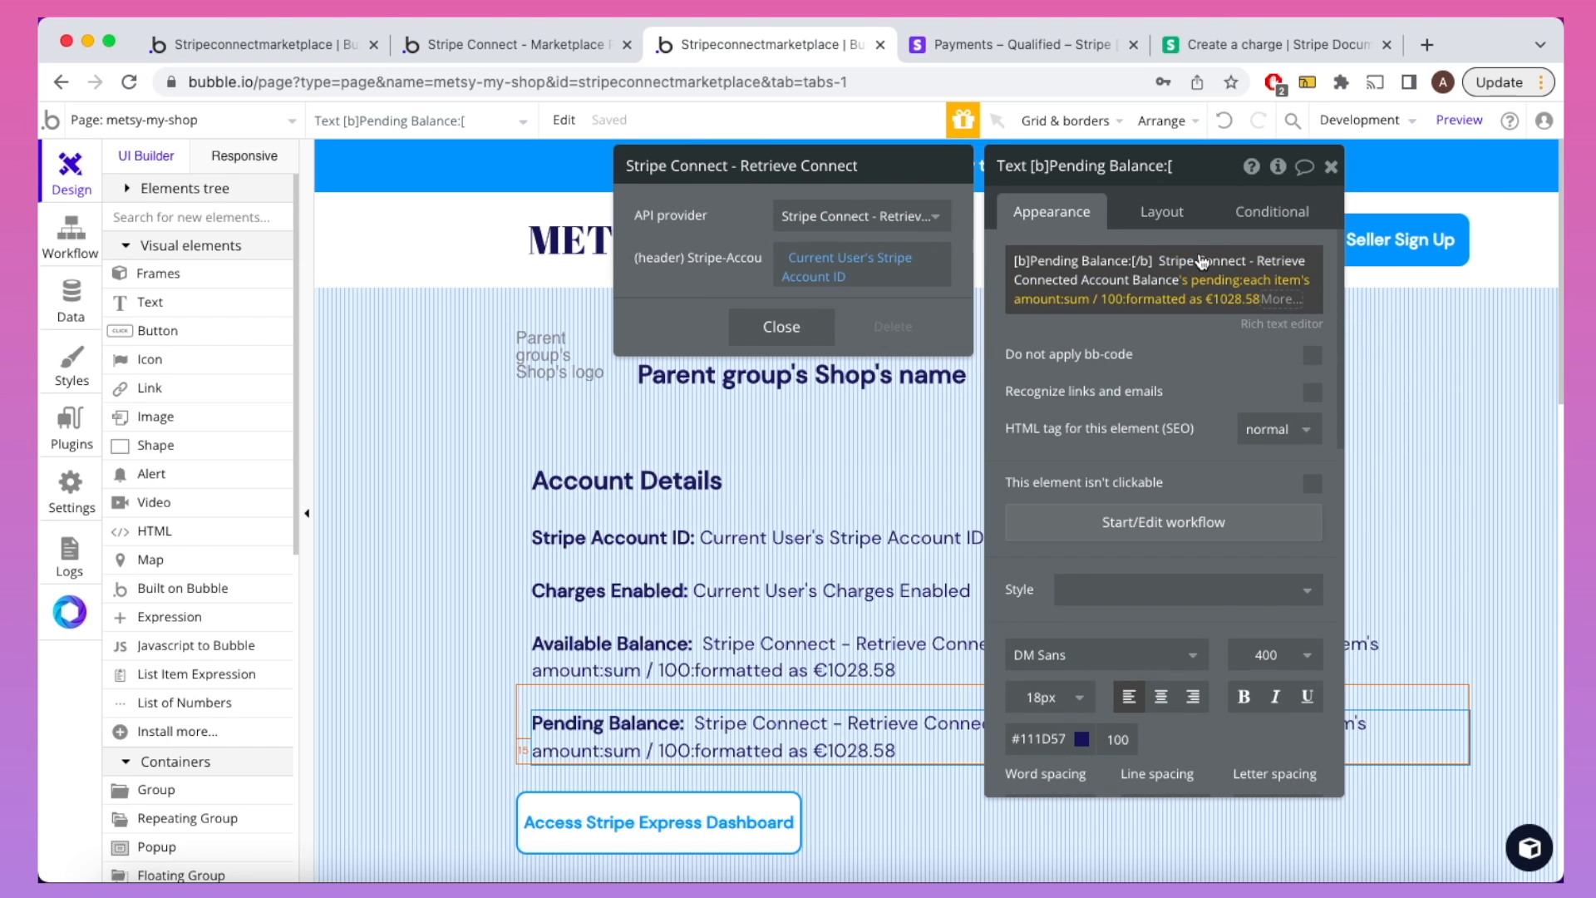
click(1104, 323)
click(1328, 169)
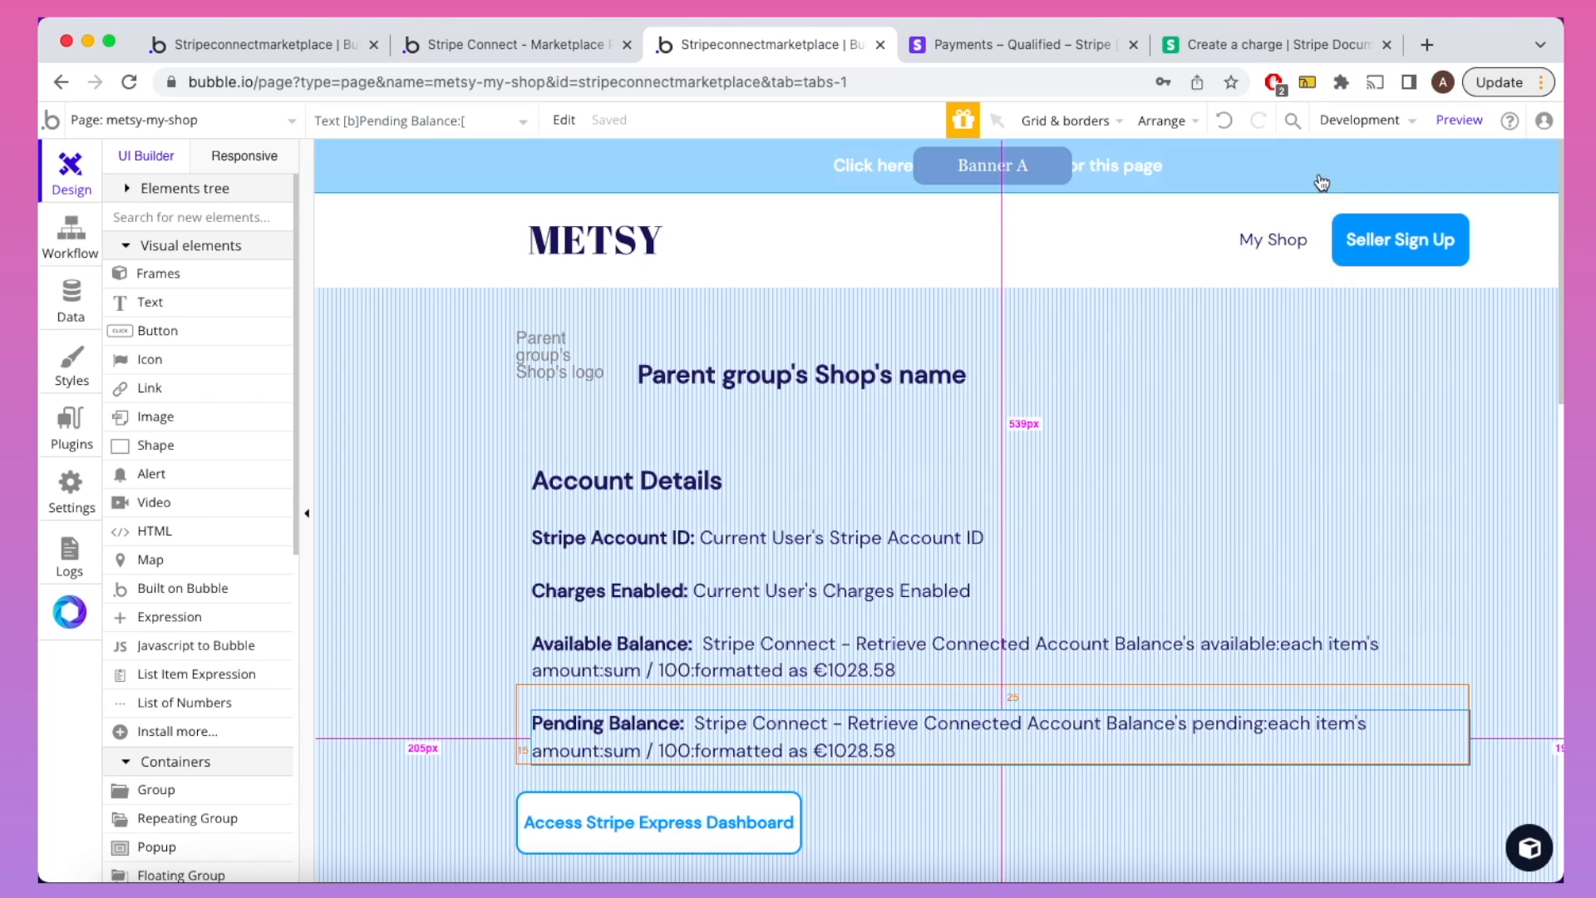
double_click(902, 647)
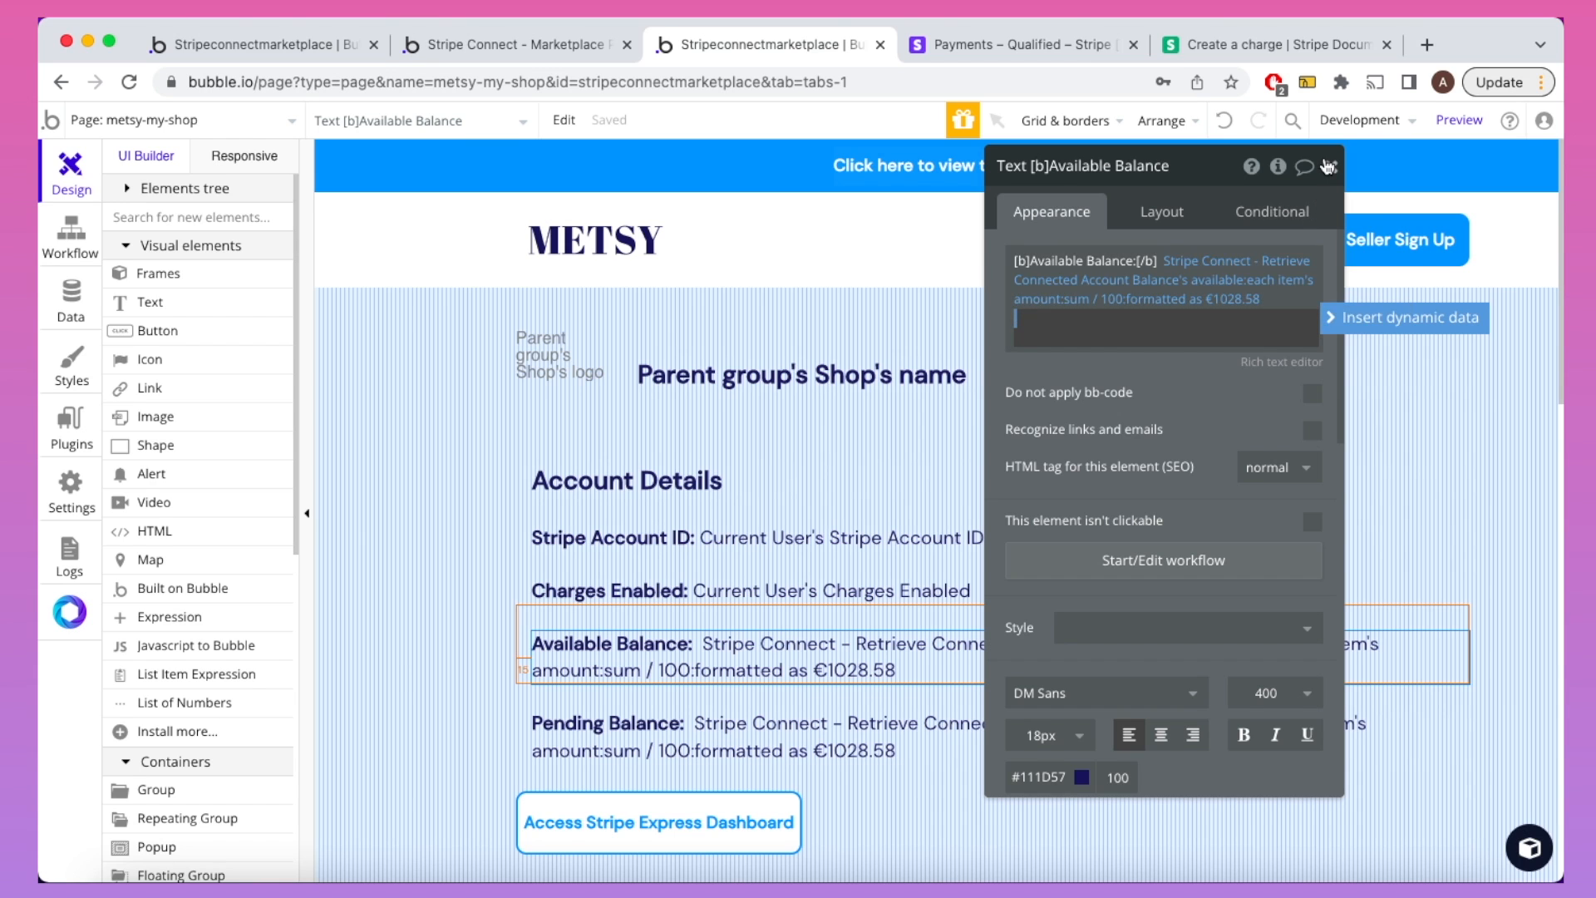
click(1329, 167)
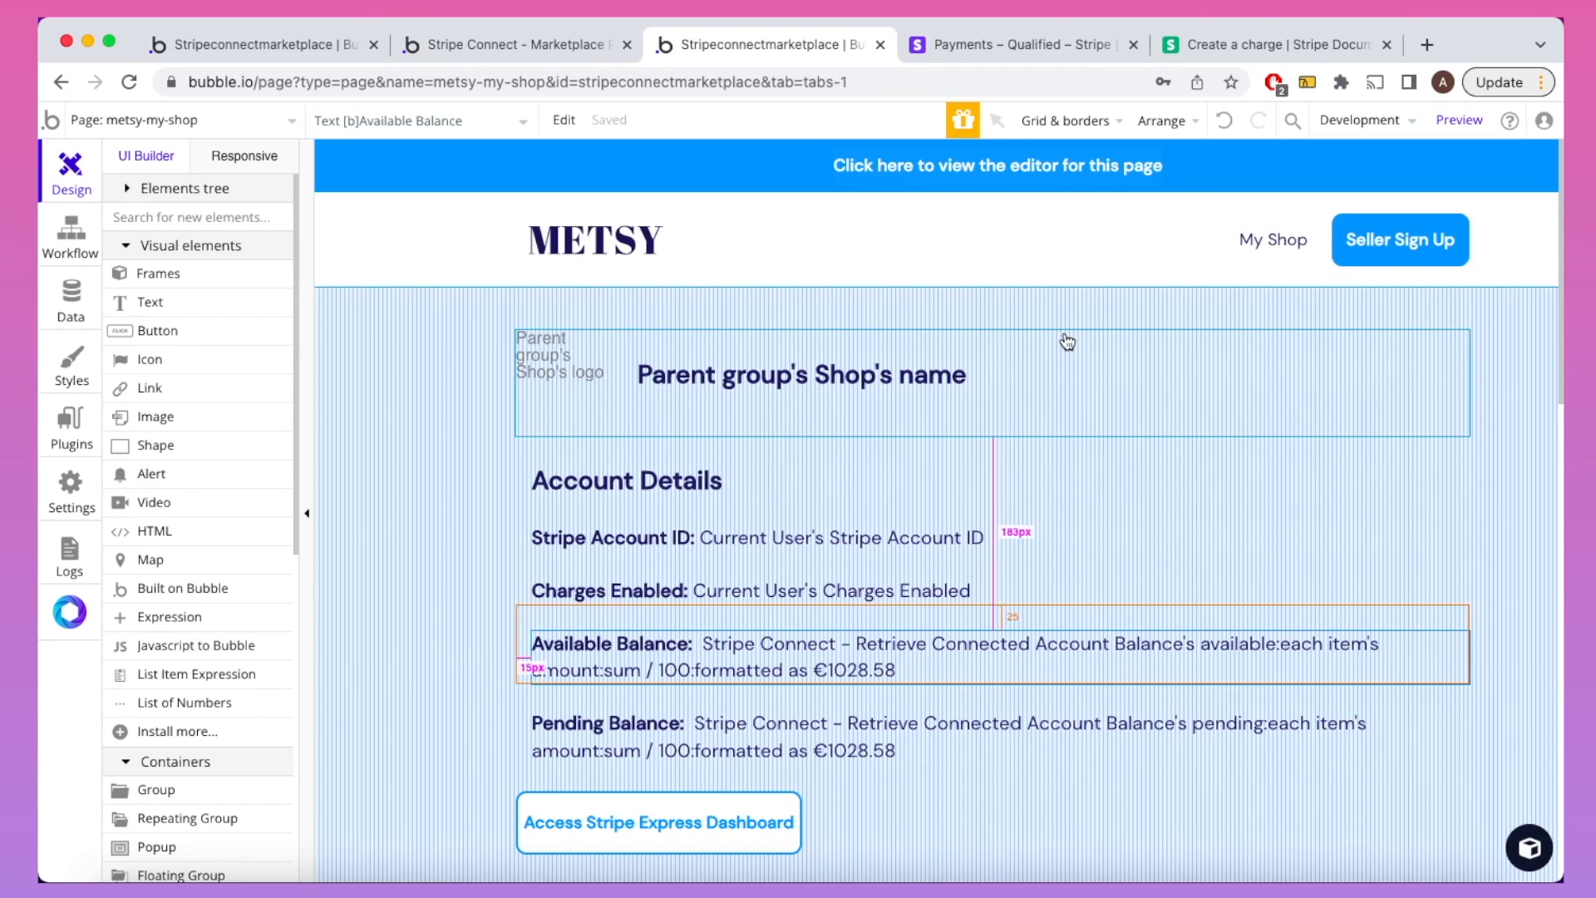
click(531, 55)
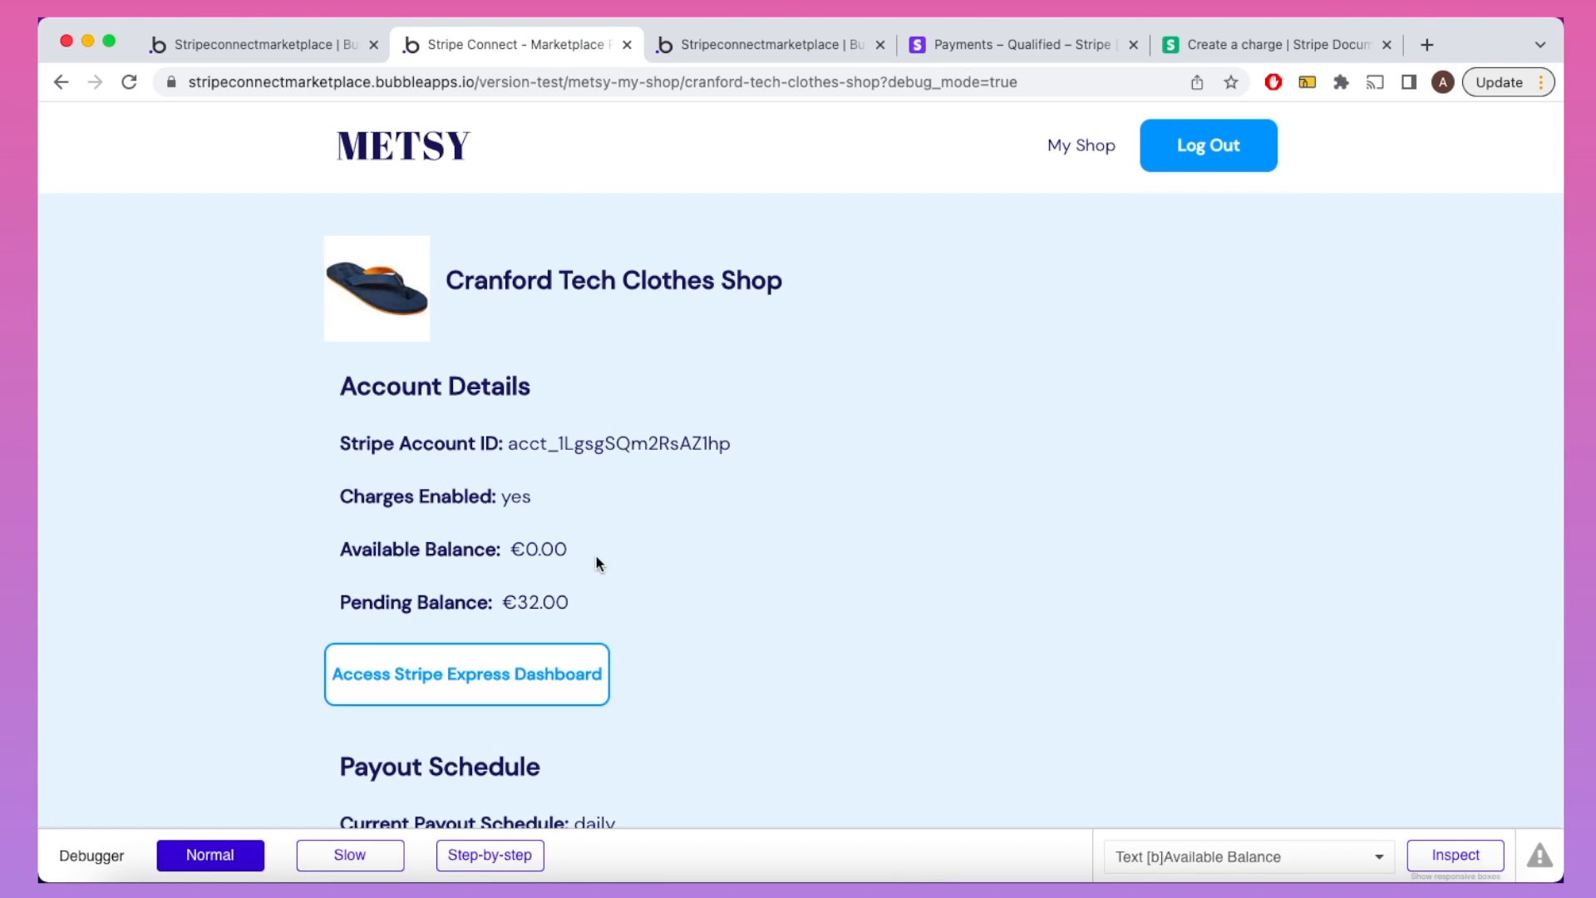
click(485, 677)
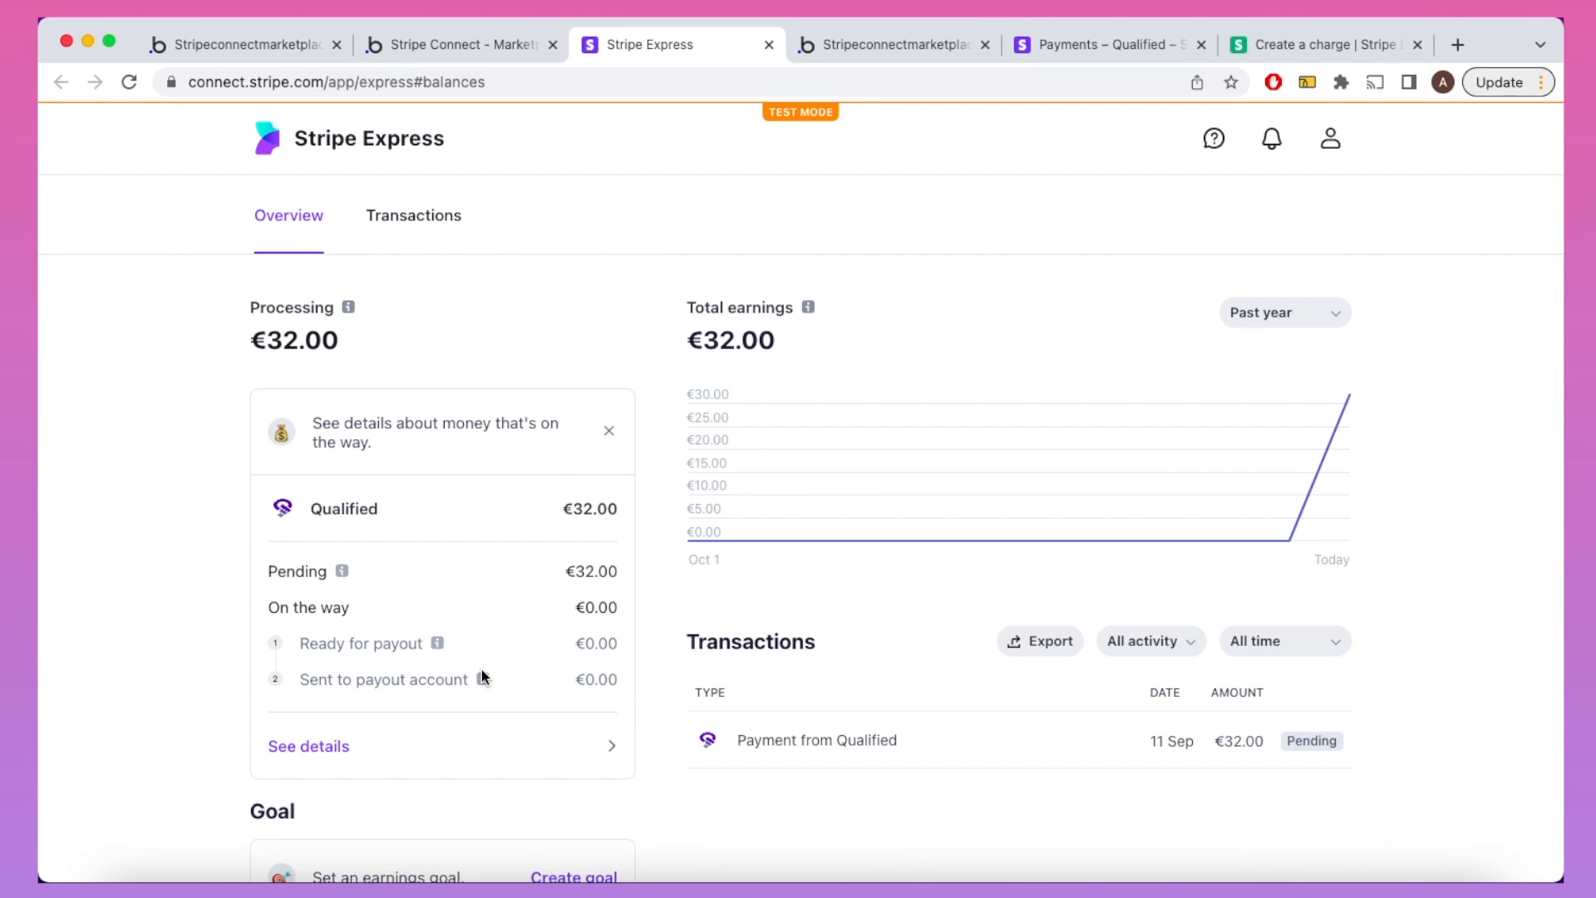
scroll(481, 670, down, 2)
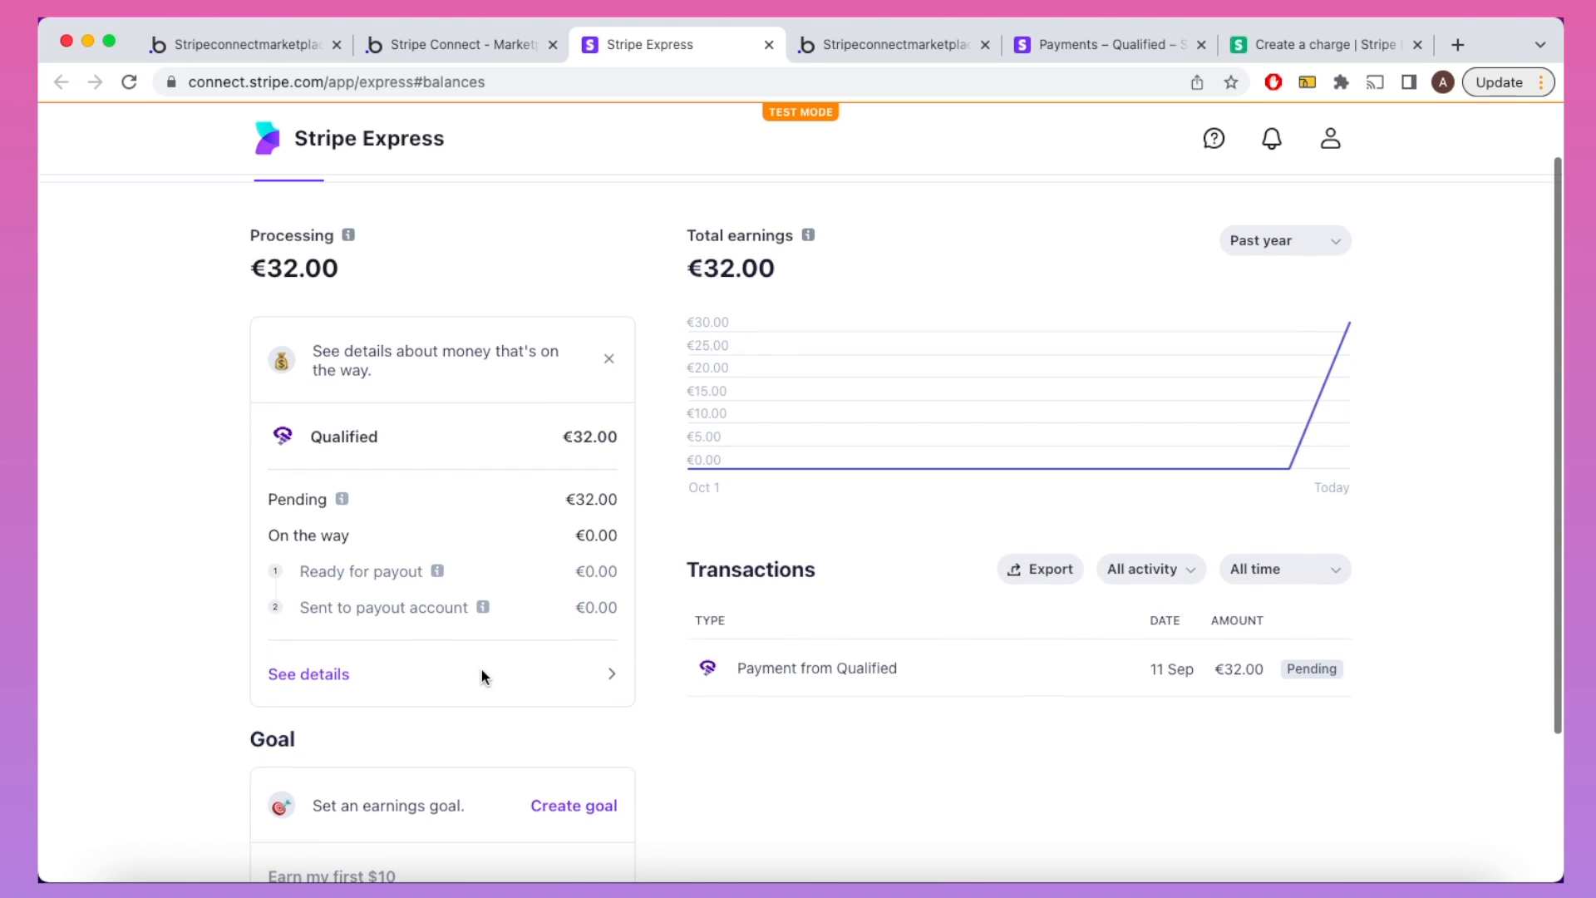
scroll(481, 675, down, 5)
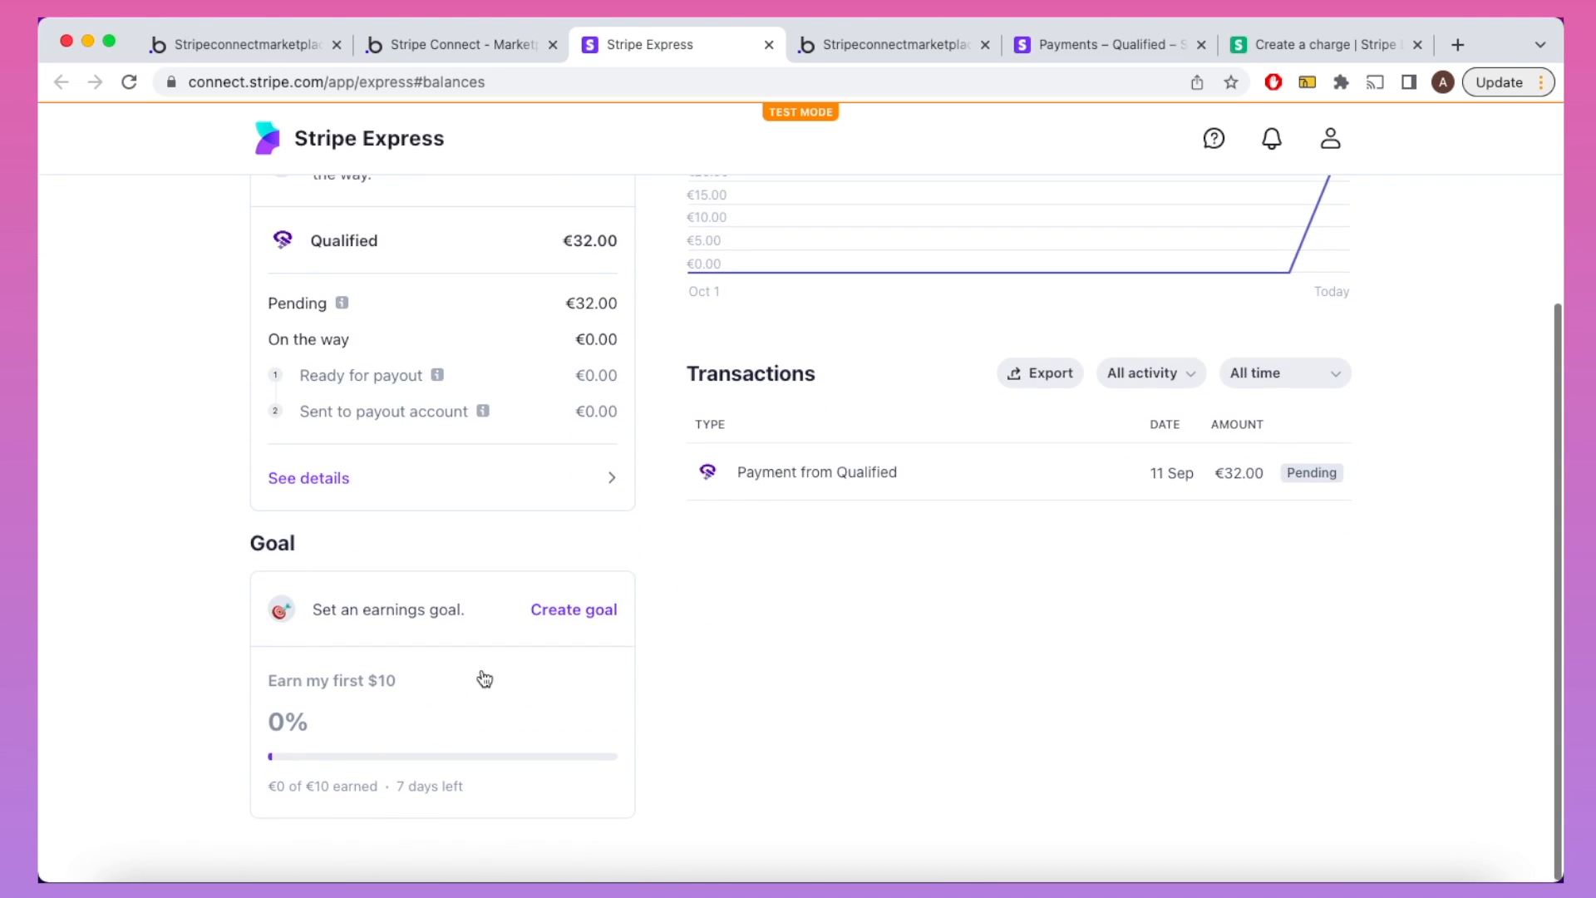
scroll(482, 676, up, 7)
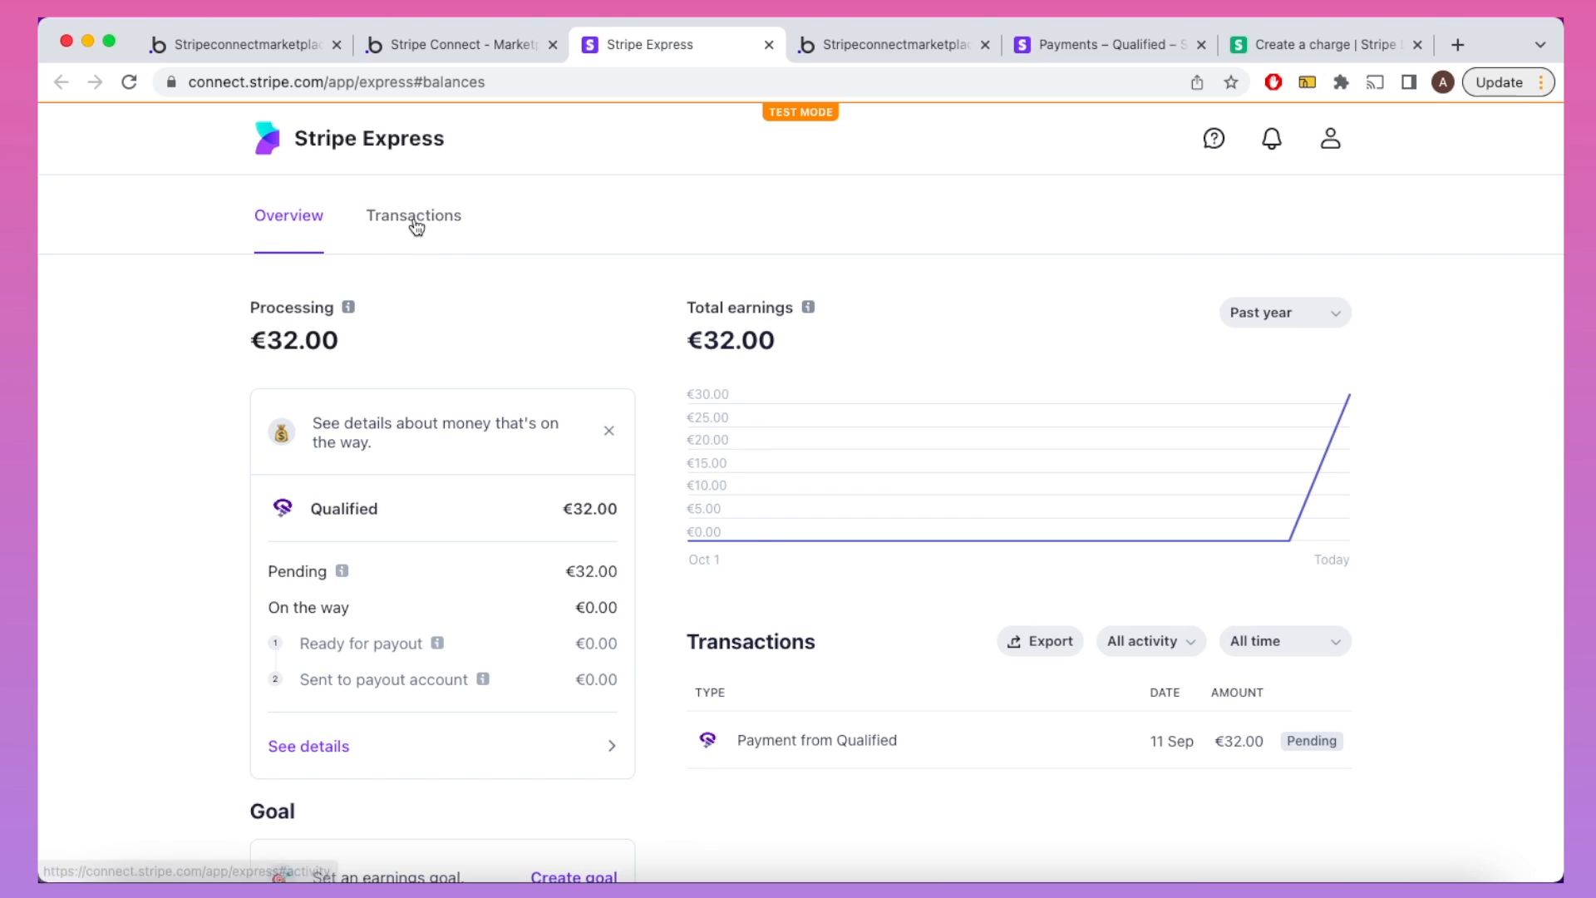
click(415, 217)
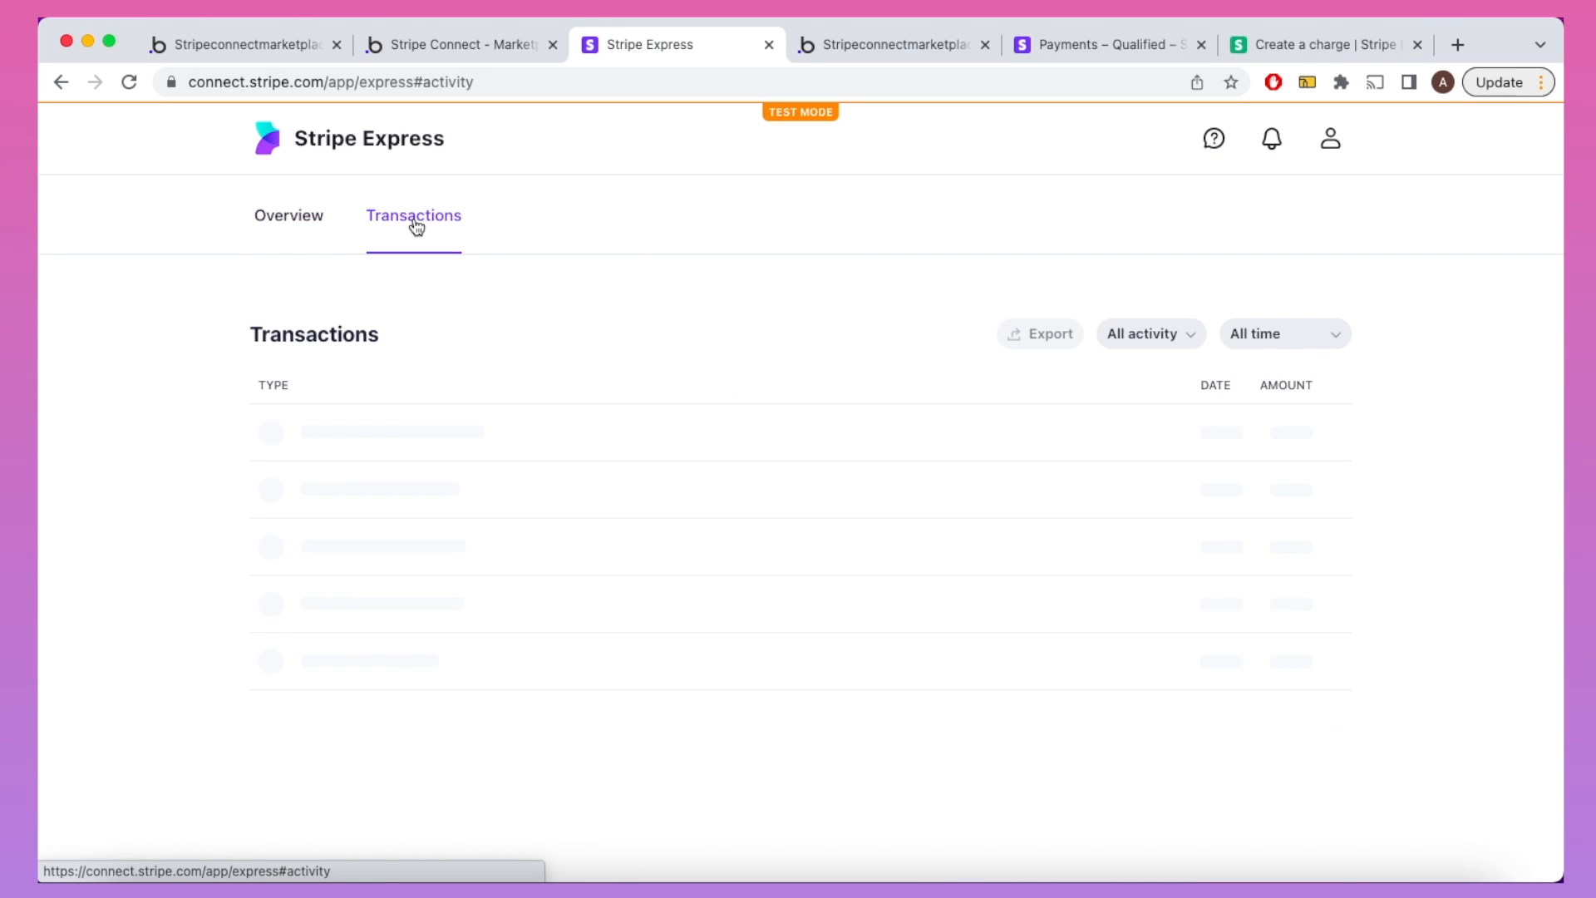
click(62, 84)
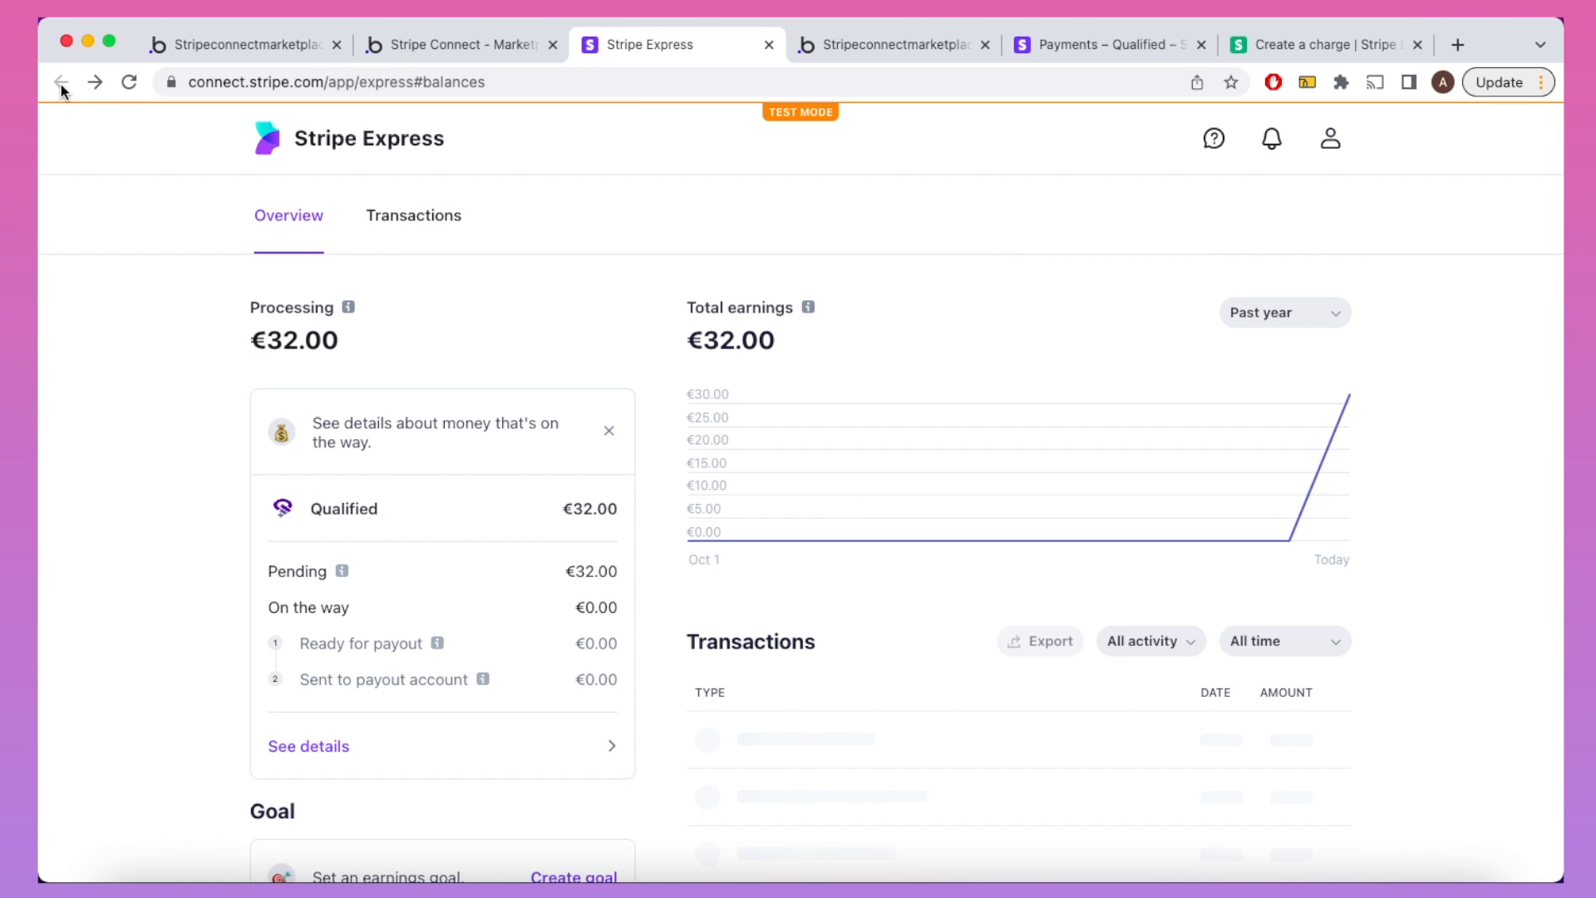
Step: Return to the editor and load the metsy-my-shop page from the page selector
click(411, 45)
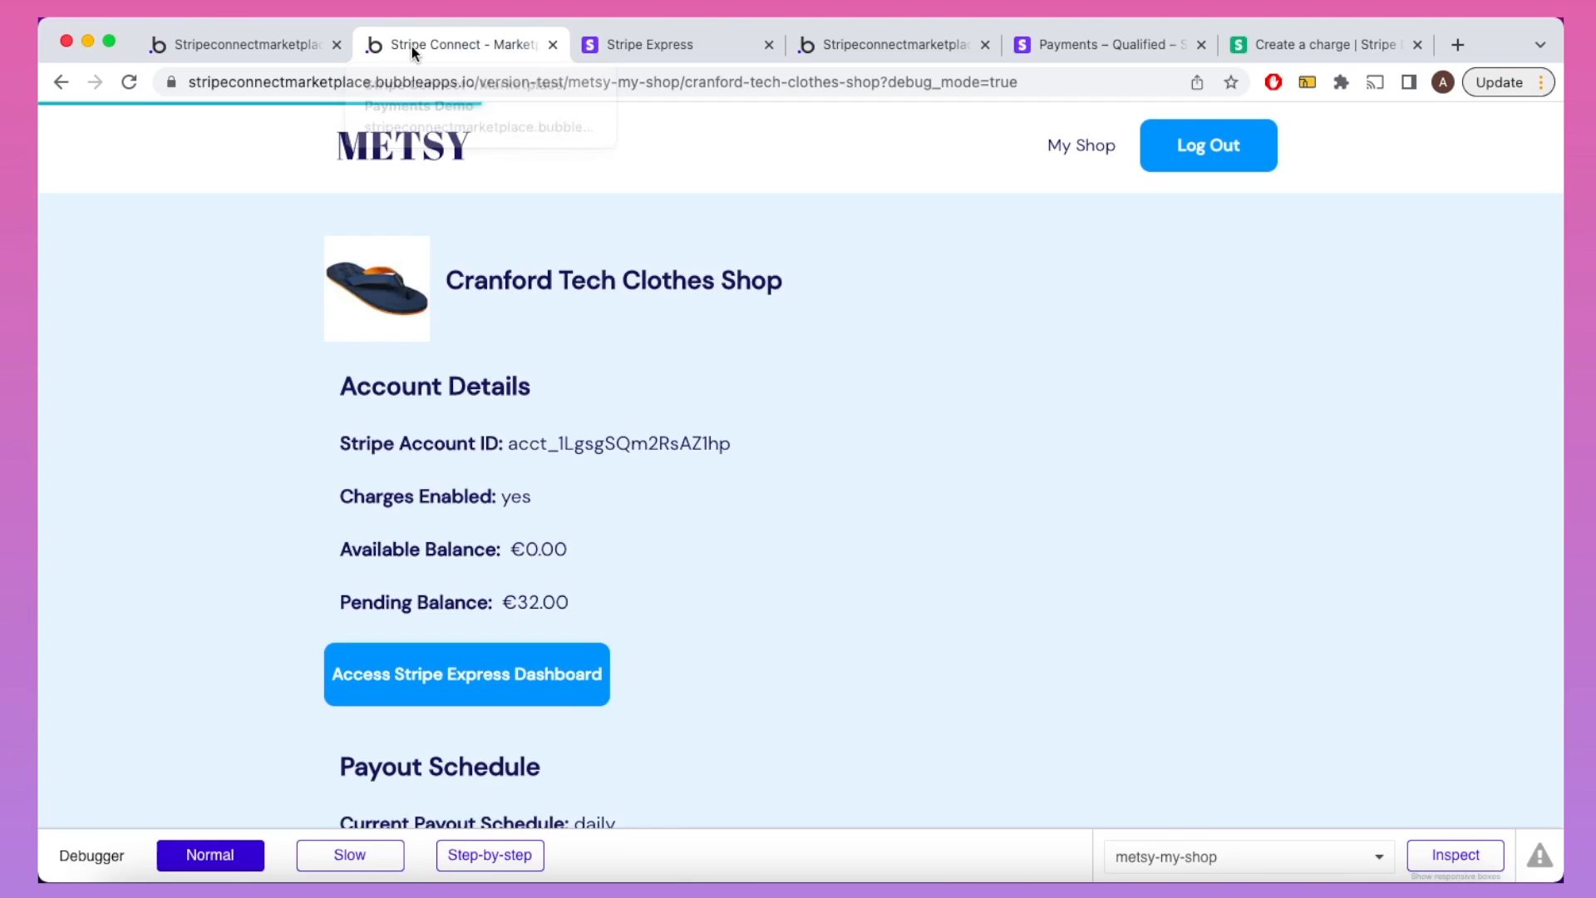
click(222, 45)
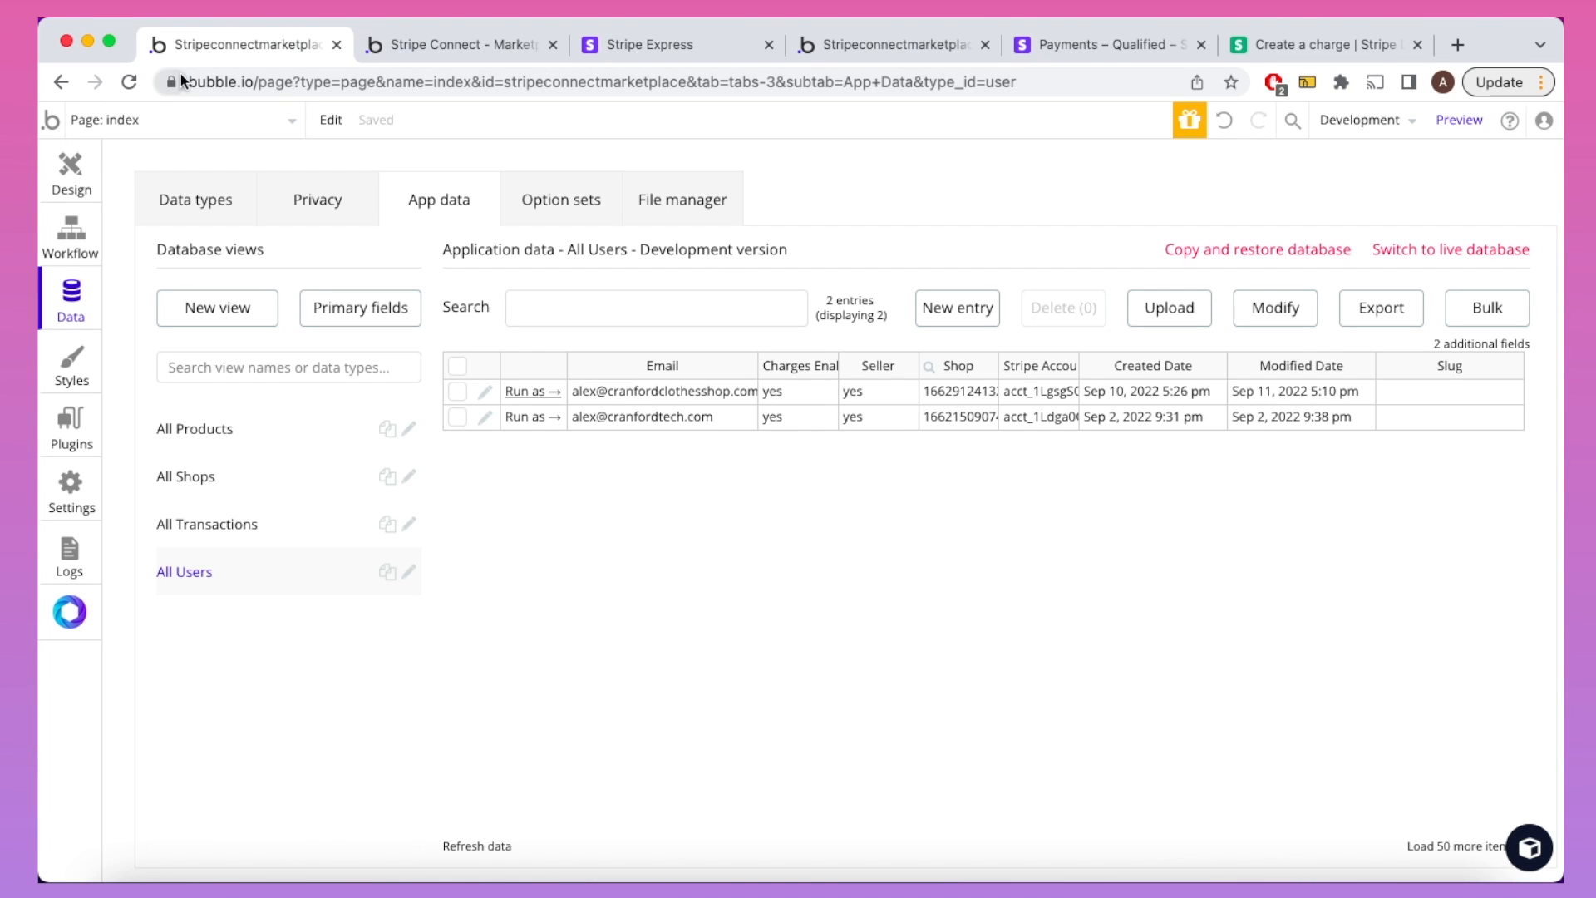
click(166, 123)
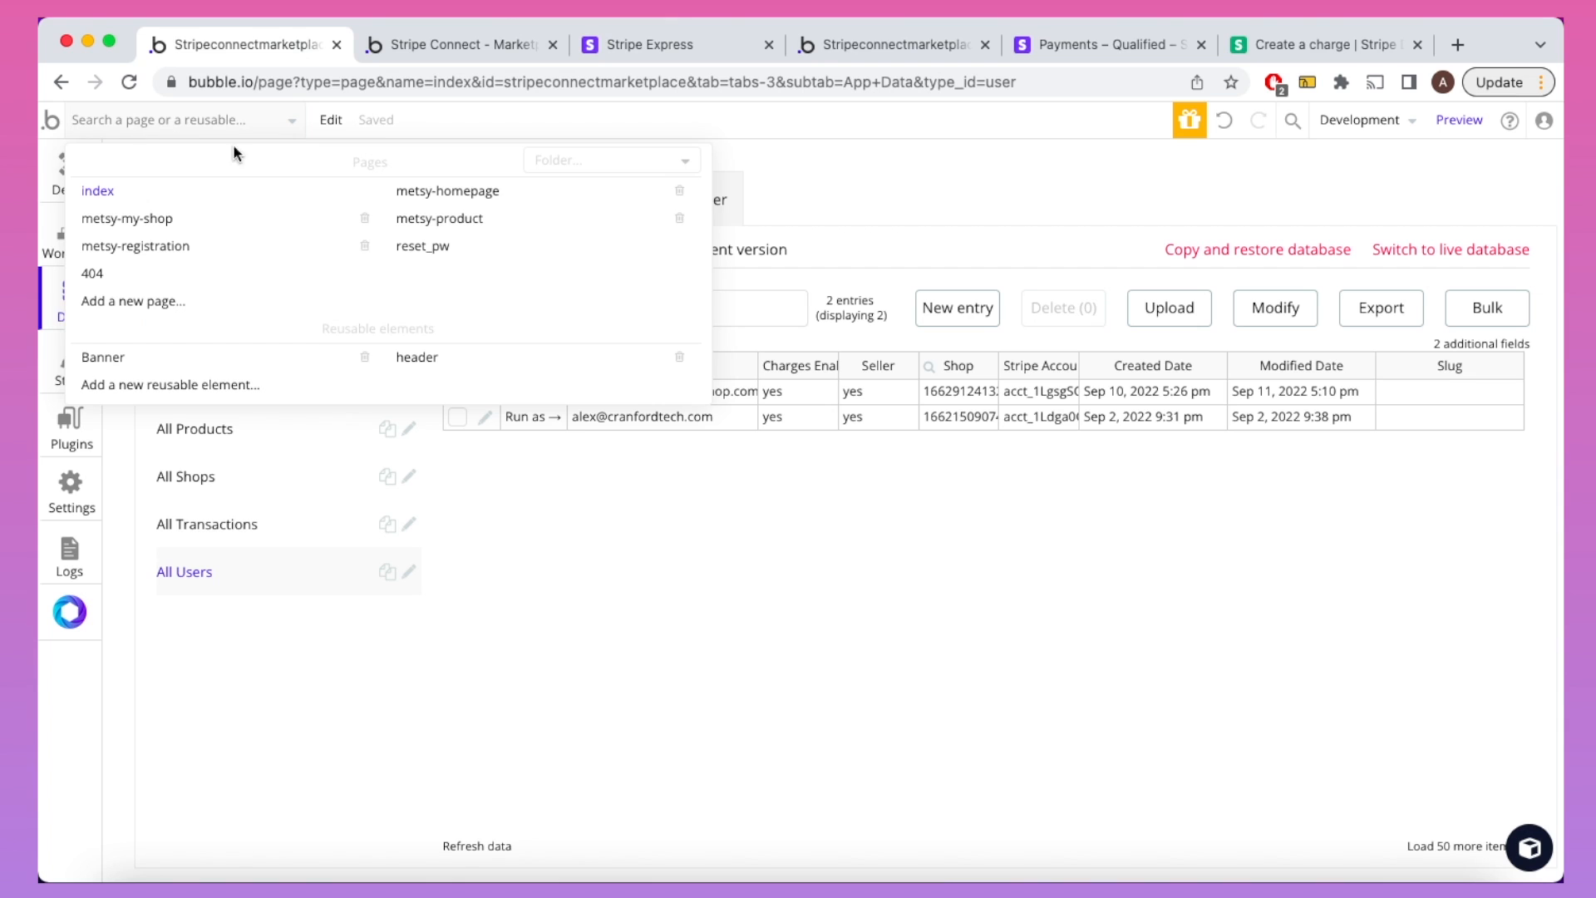
click(267, 218)
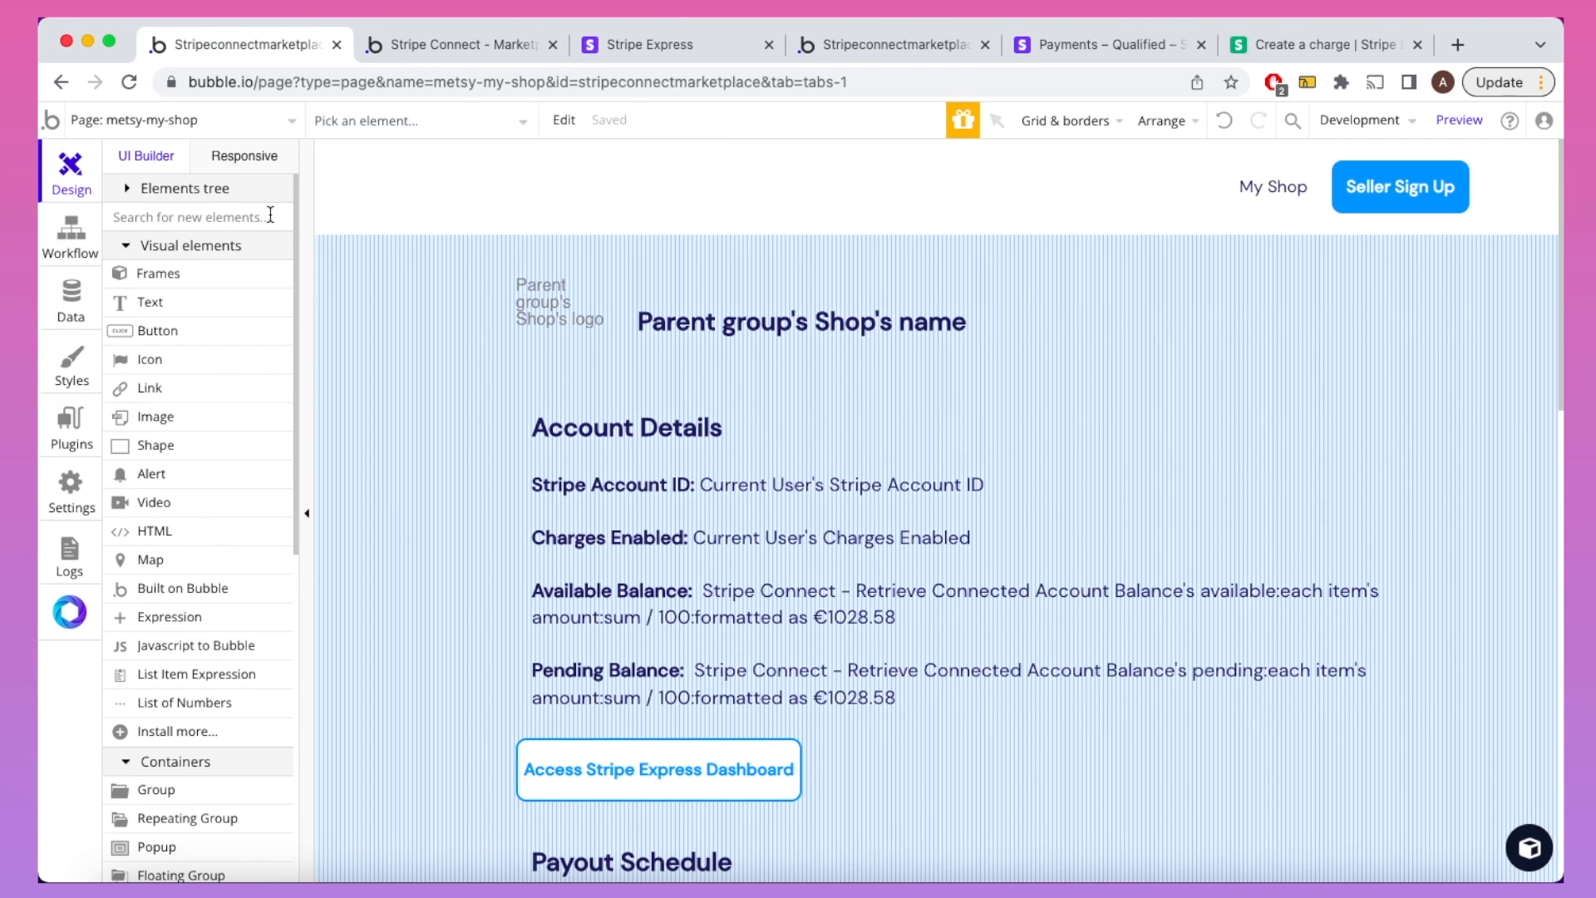
Step: Open the Access Stripe Express Dashboard button's click workflow in the Workflow editor
scroll(594, 604, down, 3)
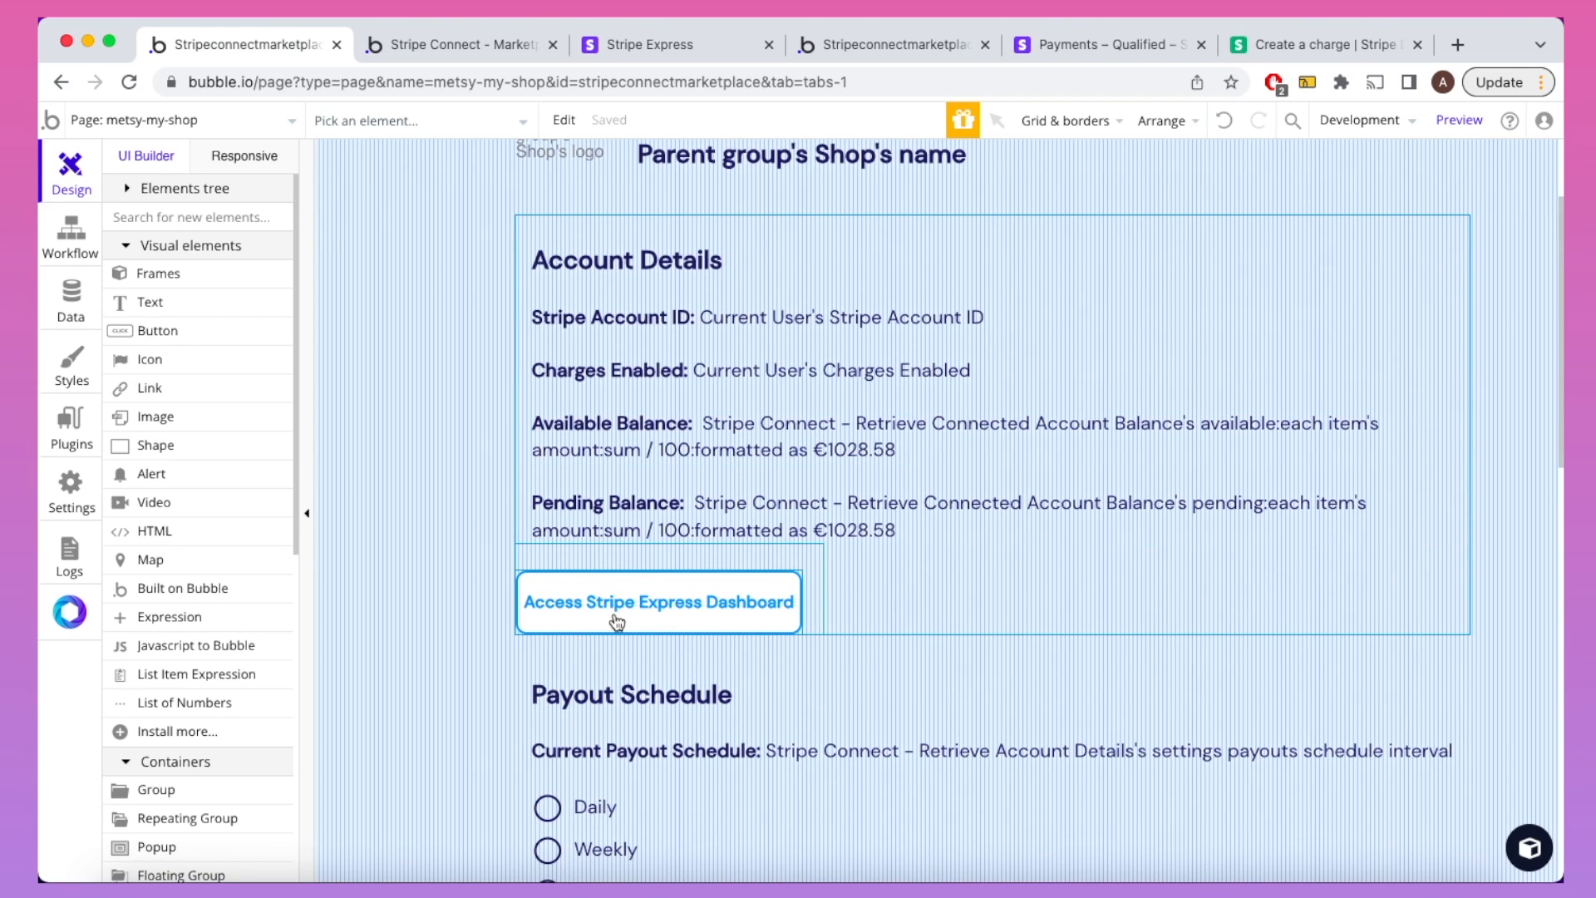
double_click(616, 622)
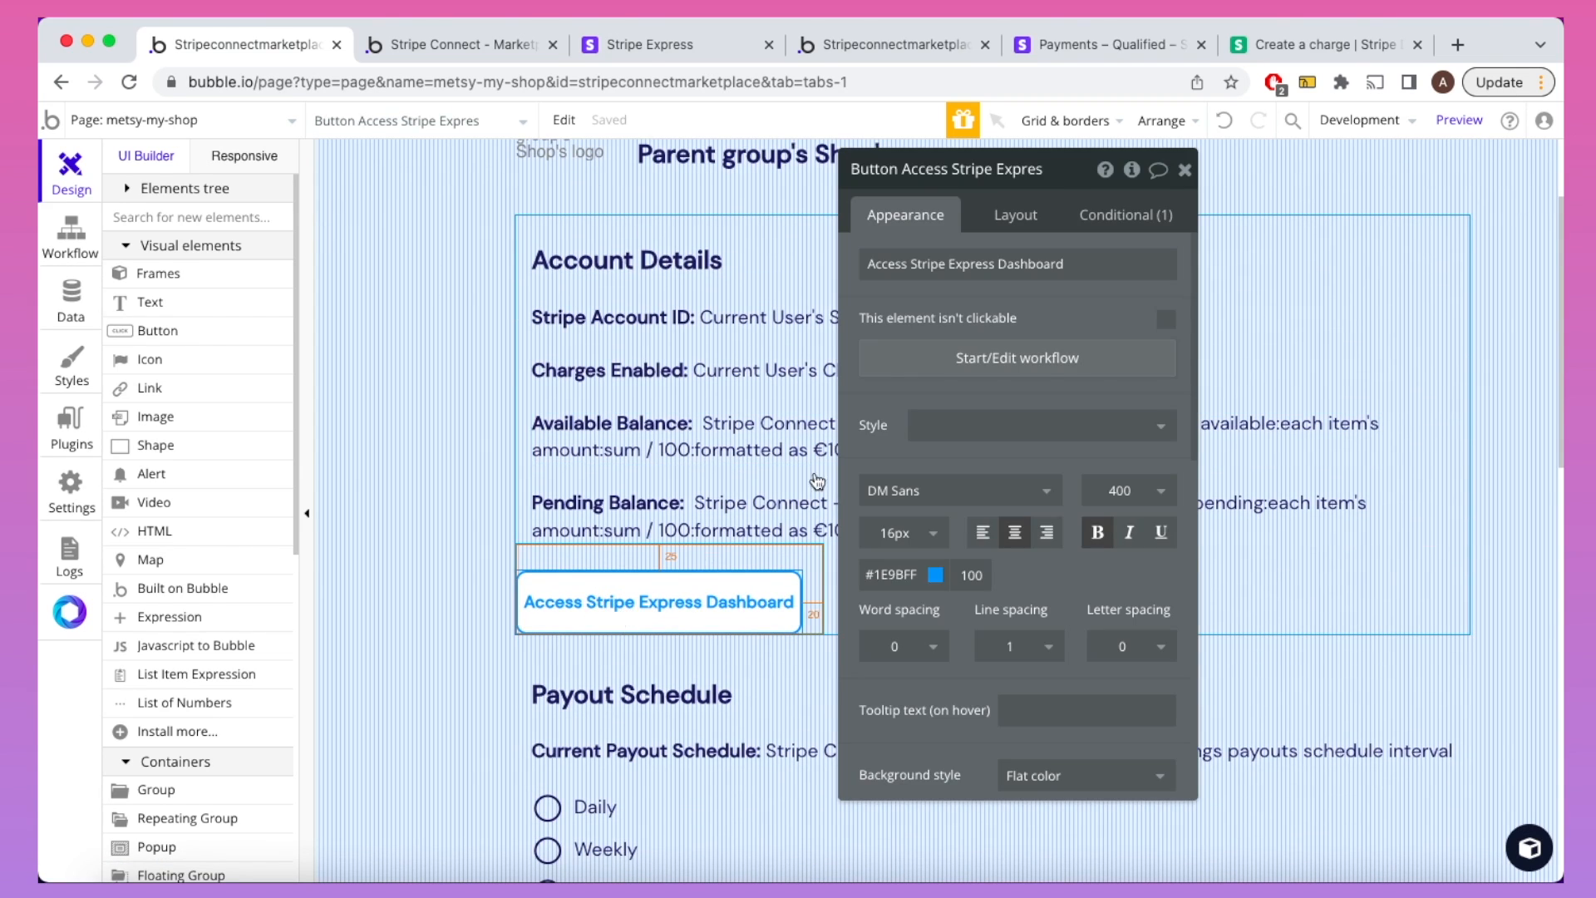
click(968, 376)
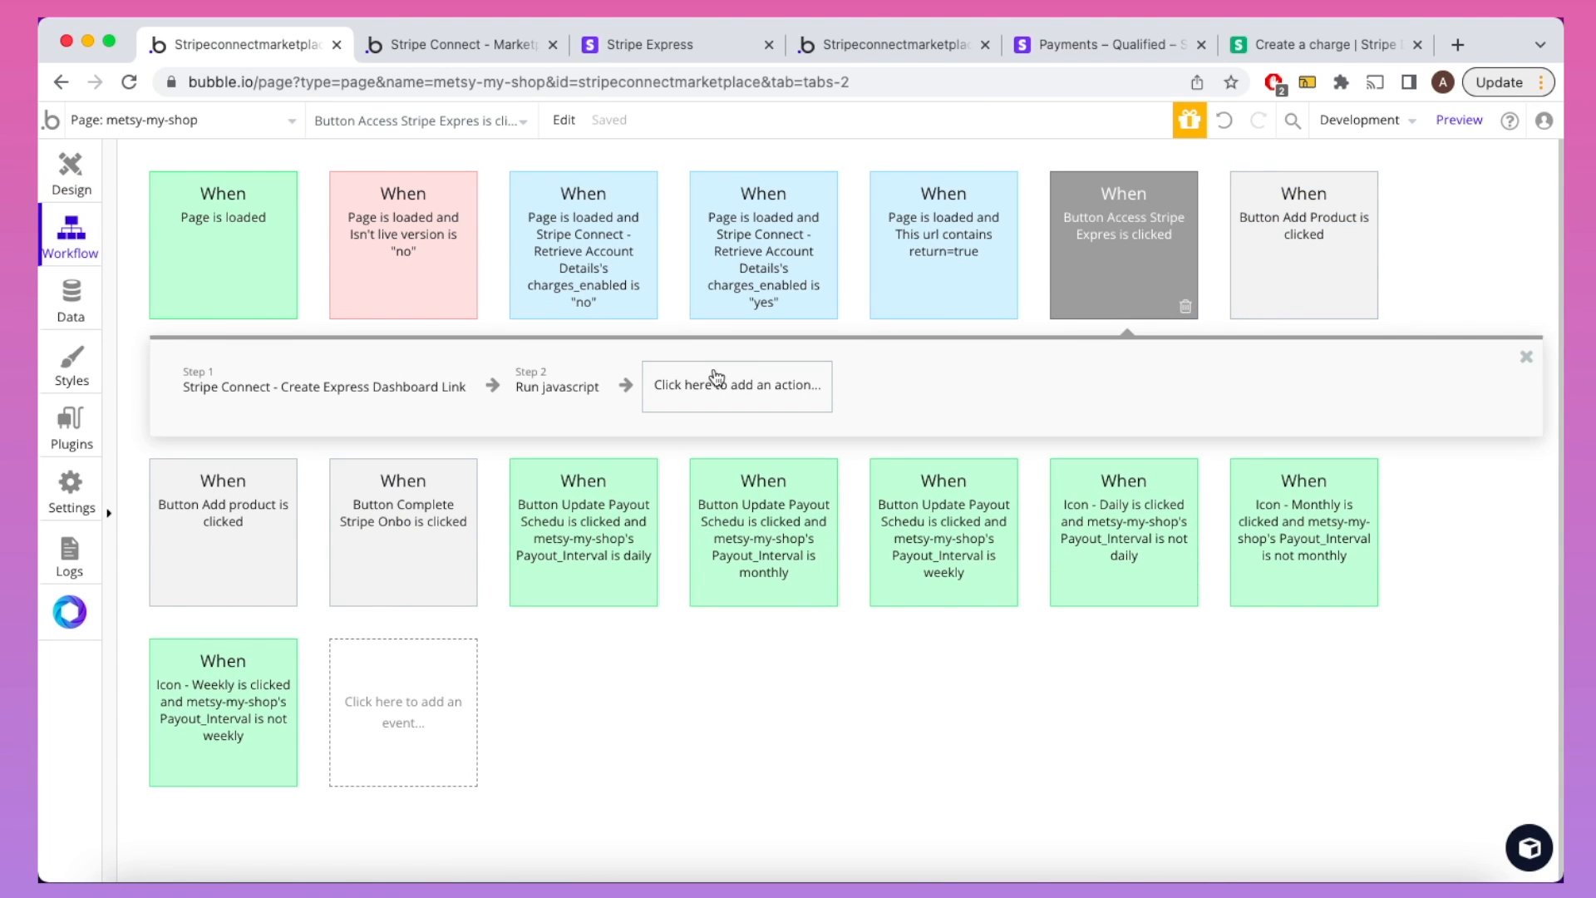
Step: Review the existing workflow steps, then add Create Express Dashboard Link as step 3
click(349, 400)
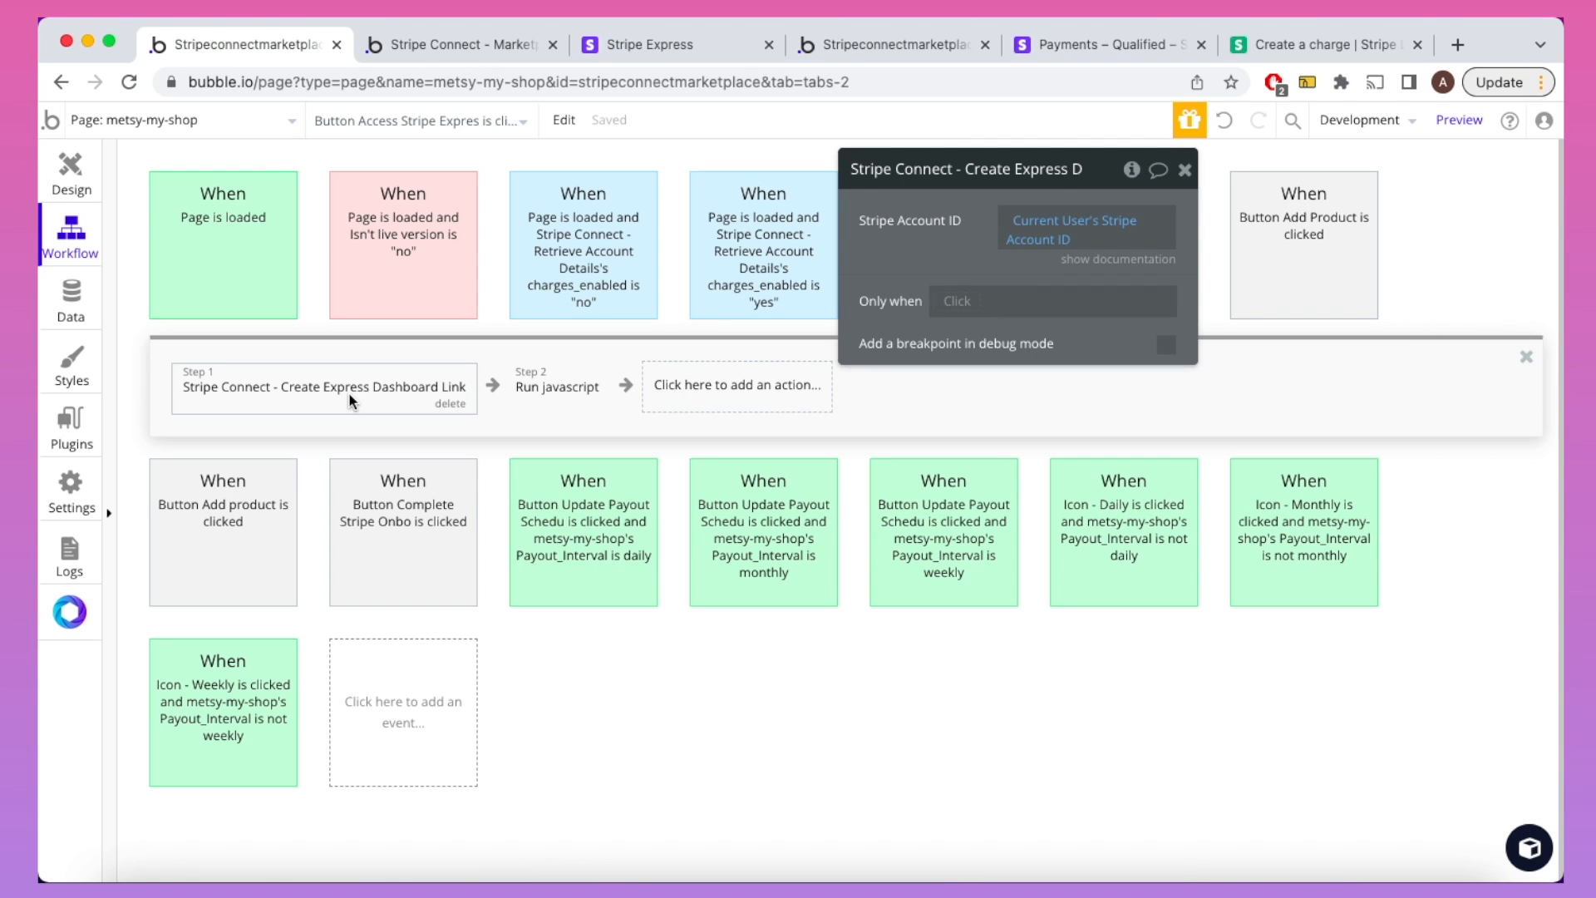
click(527, 387)
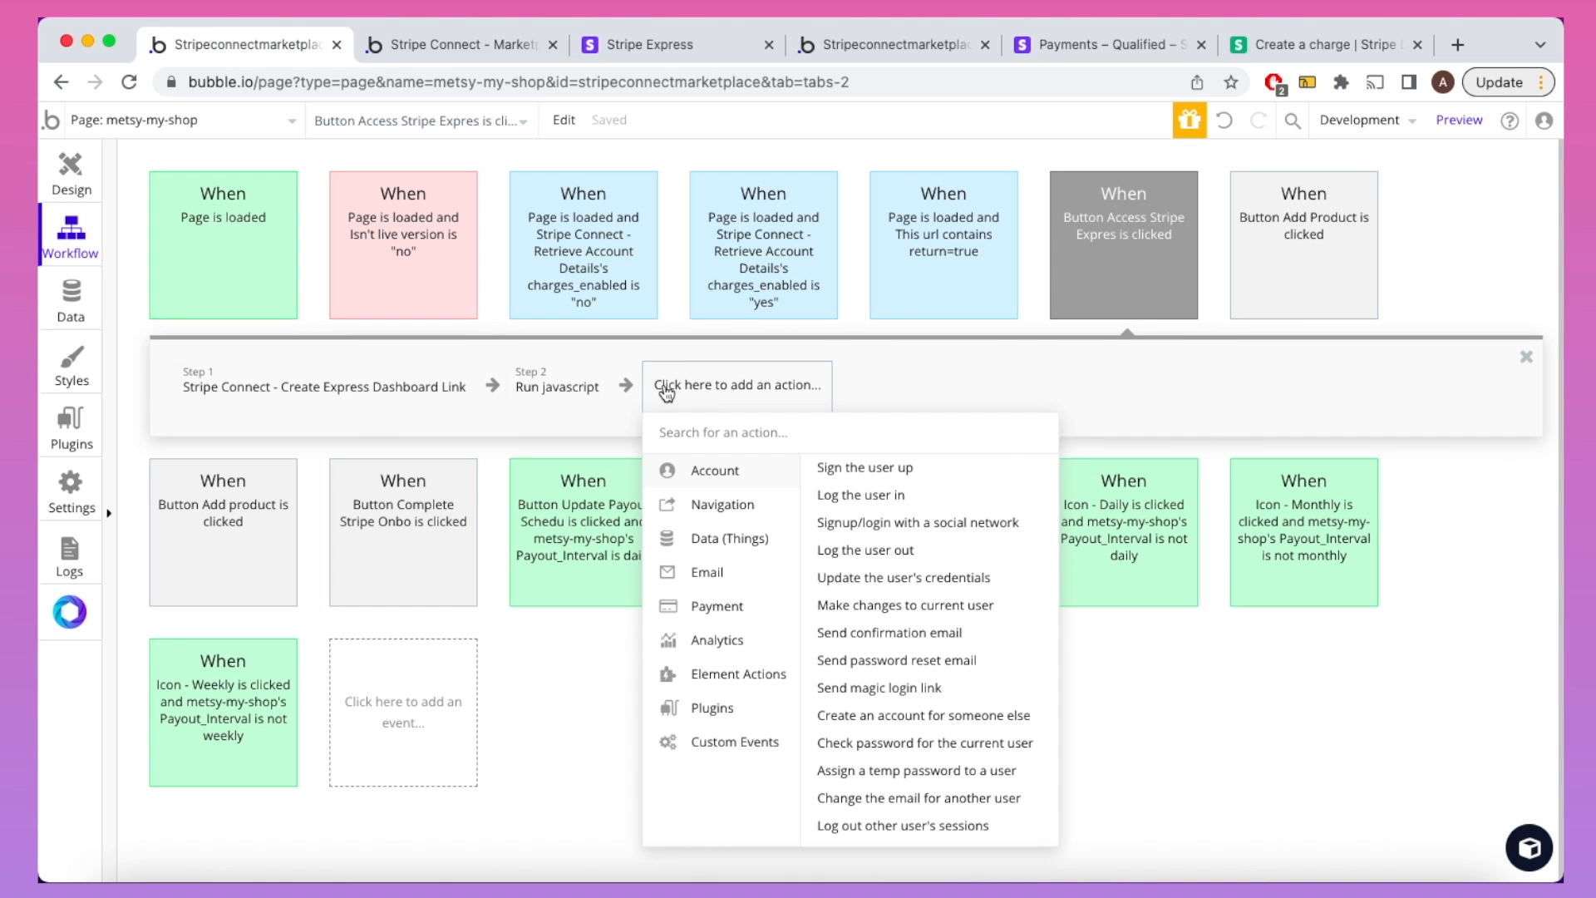
text(strip)
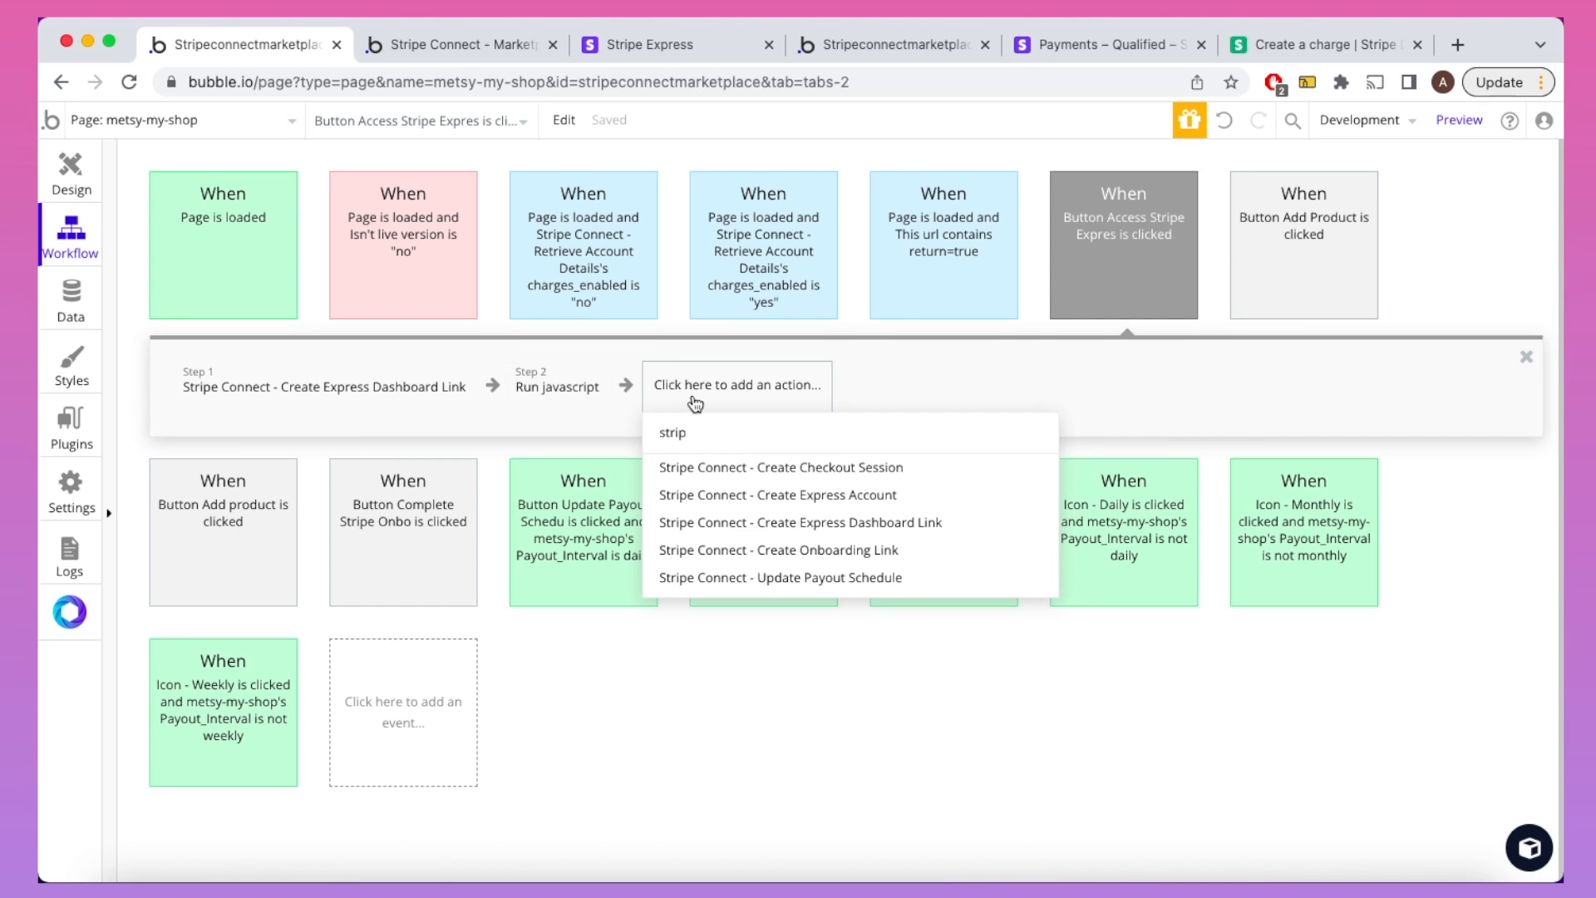
click(732, 523)
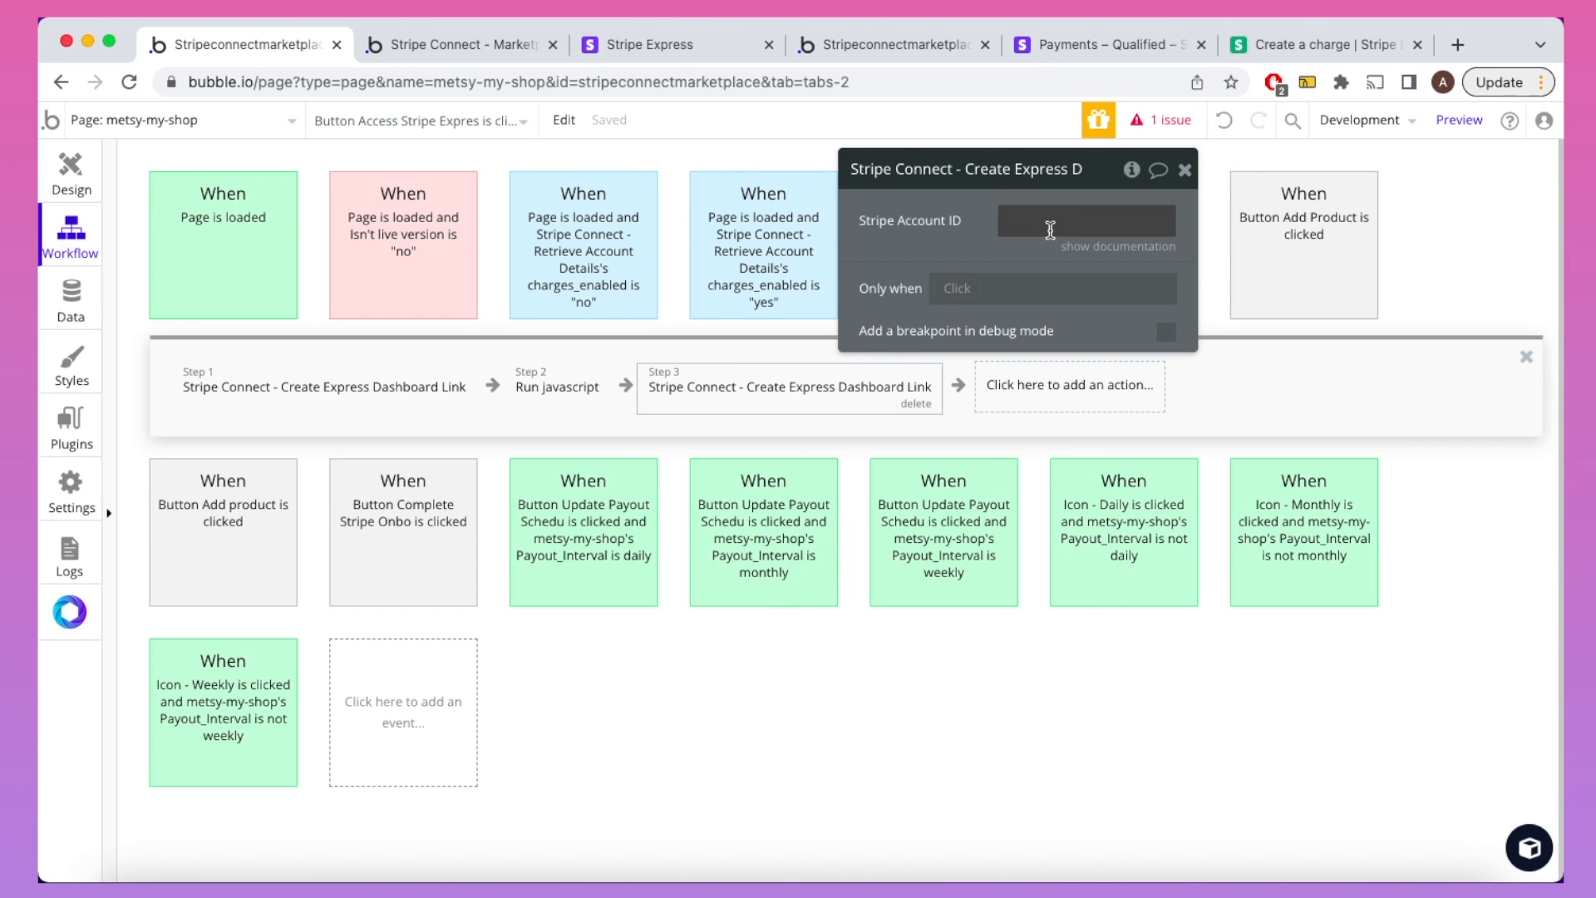
Step: Set the new step's Stripe Account ID to Current User's Stripe Account ID
click(392, 398)
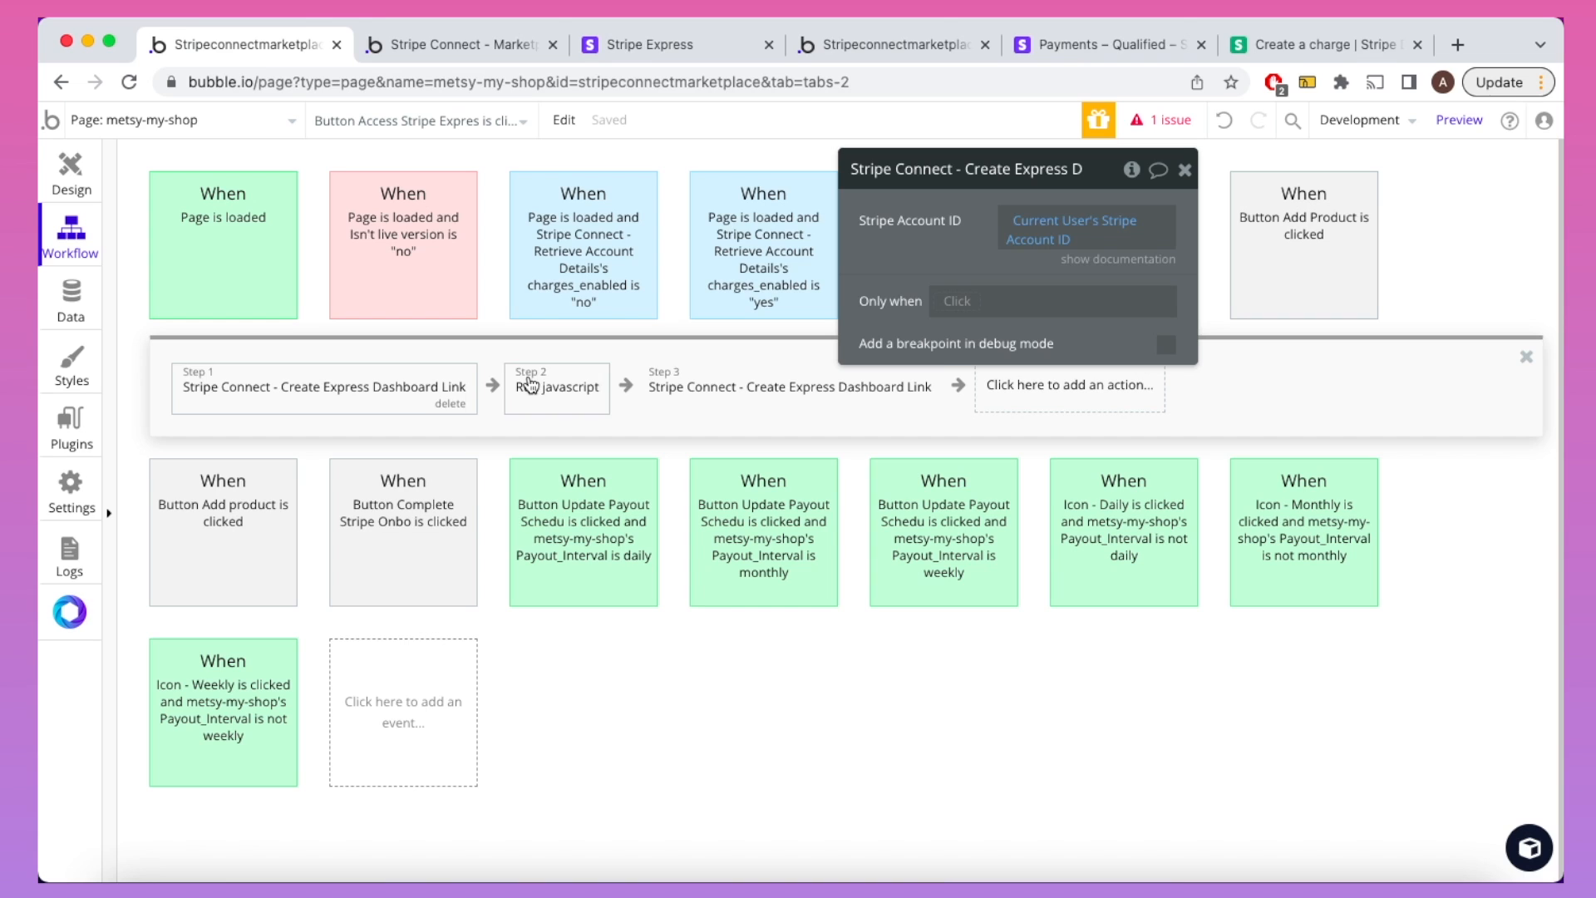
click(721, 375)
click(1009, 218)
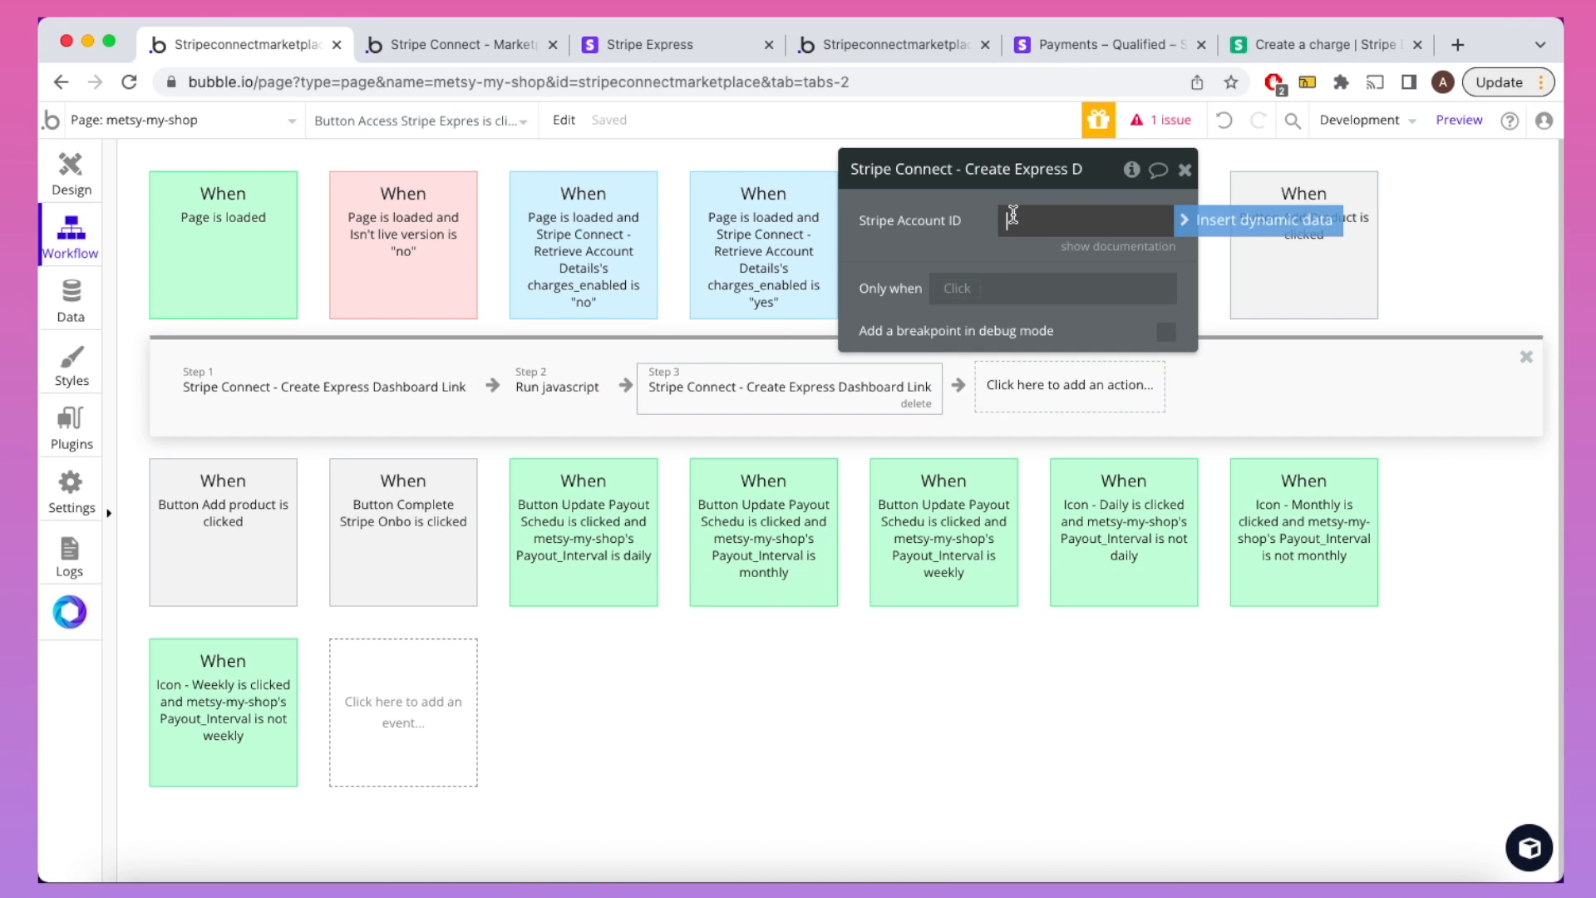
click(1184, 220)
click(1123, 373)
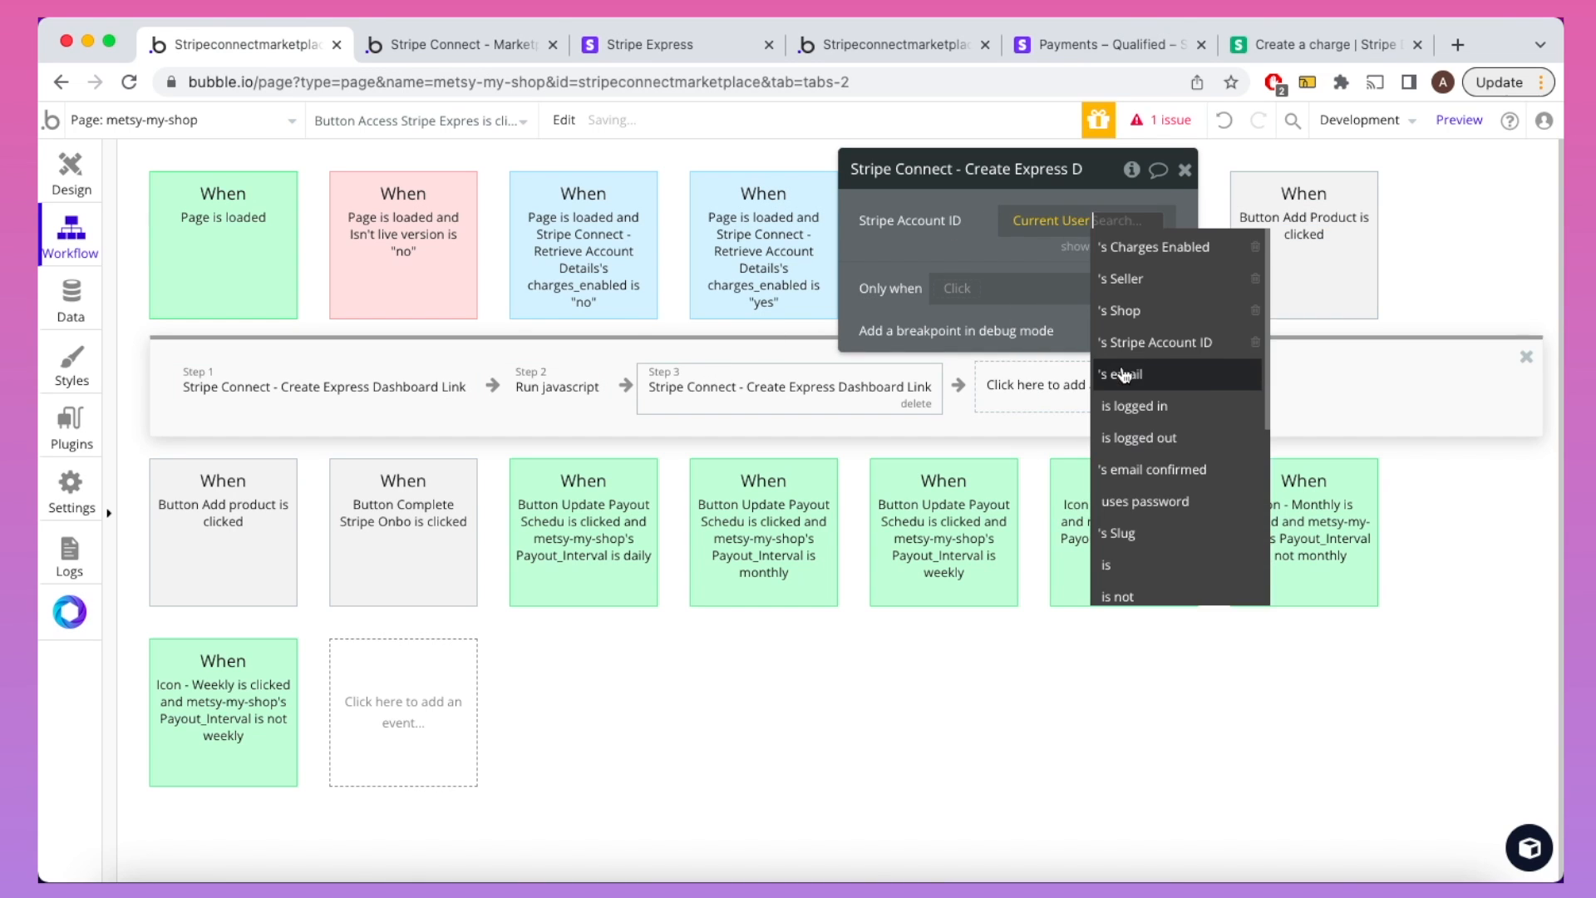
click(1143, 343)
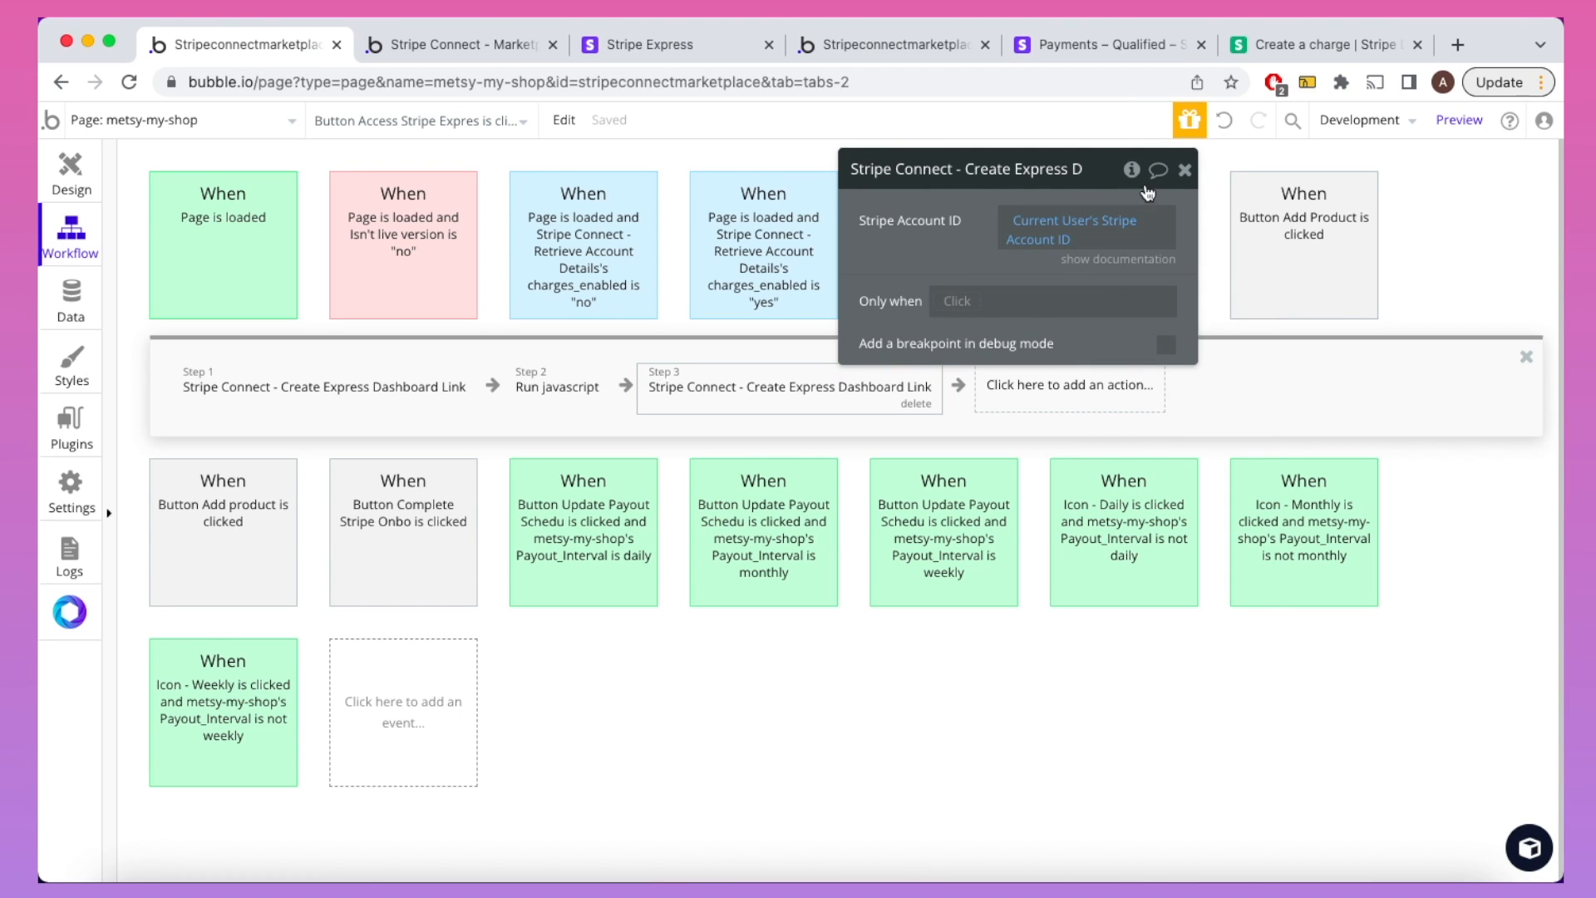
click(1184, 170)
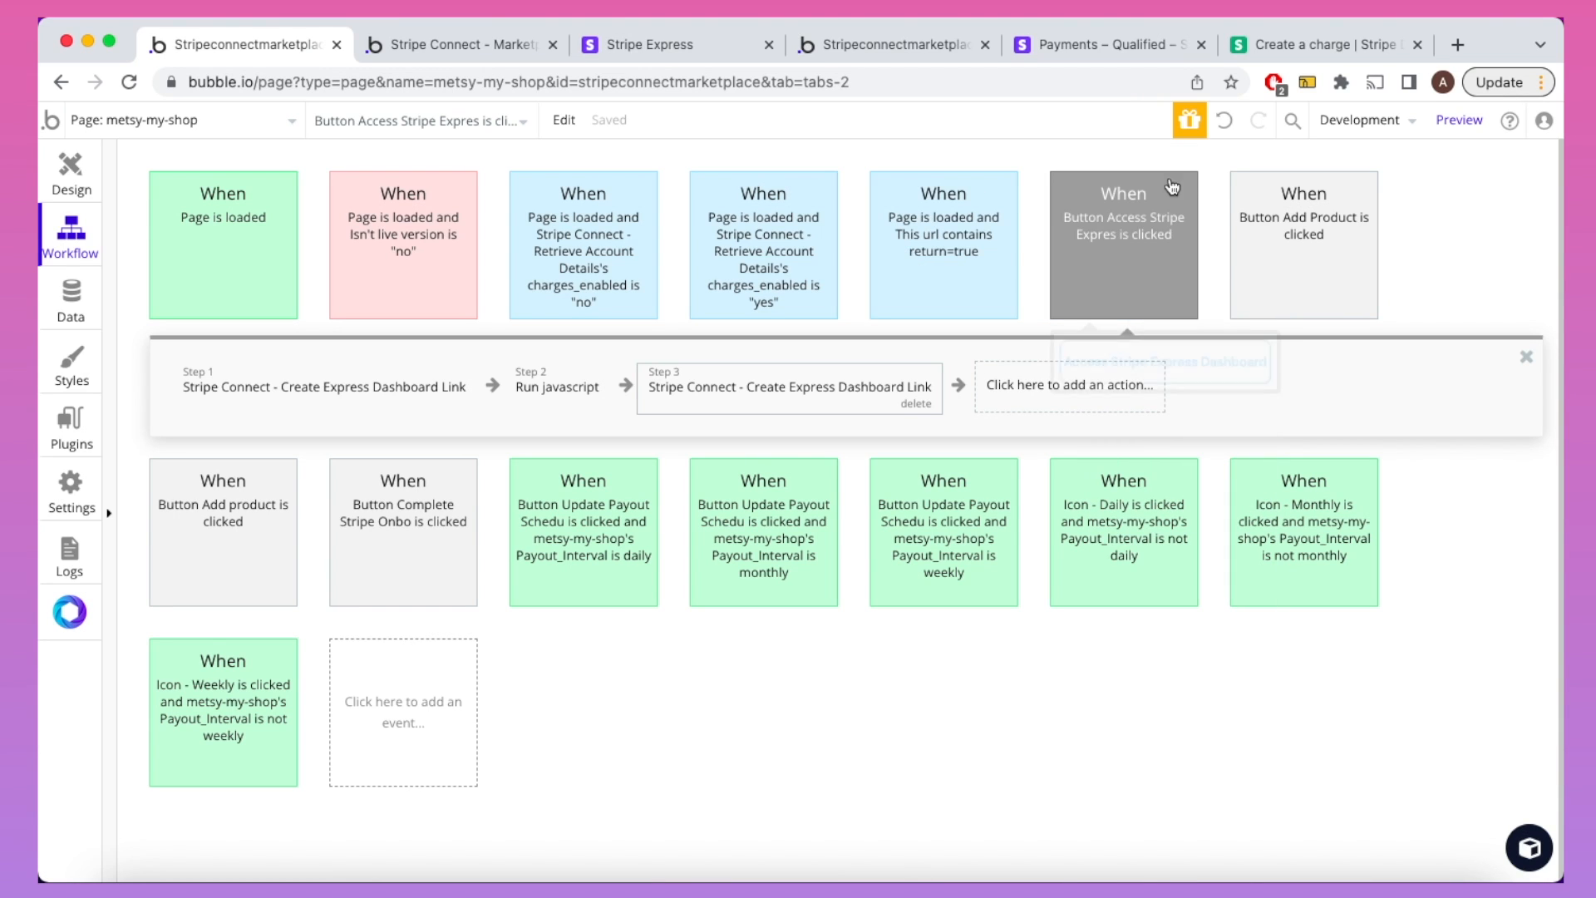
Step: Review the Run javascript script and the Toolbox plugin's details, then return to the workflow
click(577, 384)
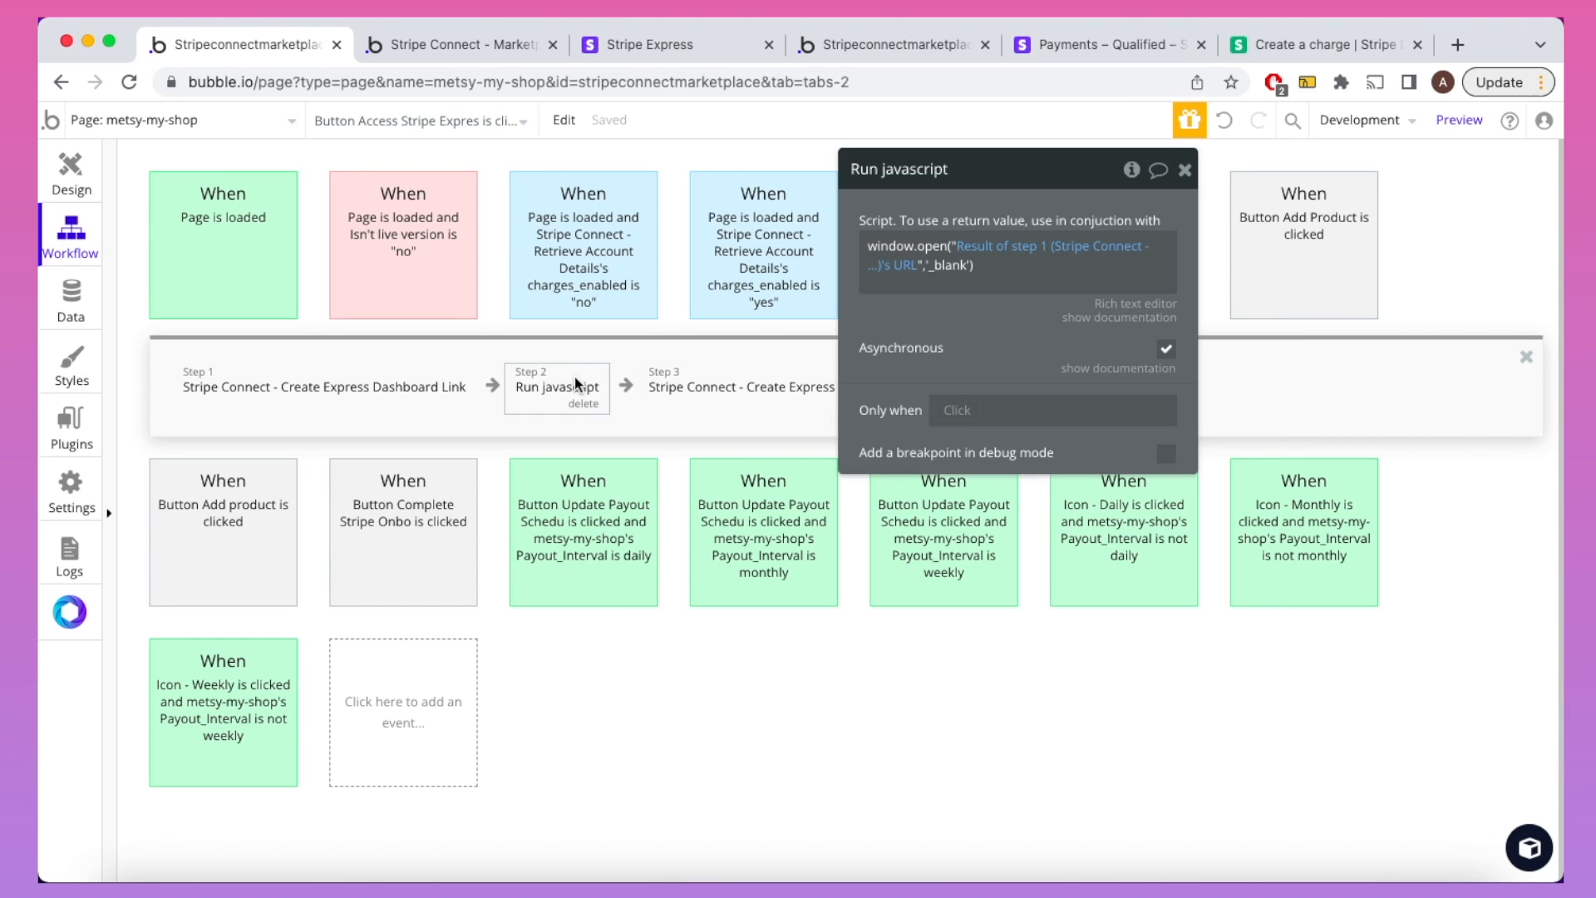
click(77, 445)
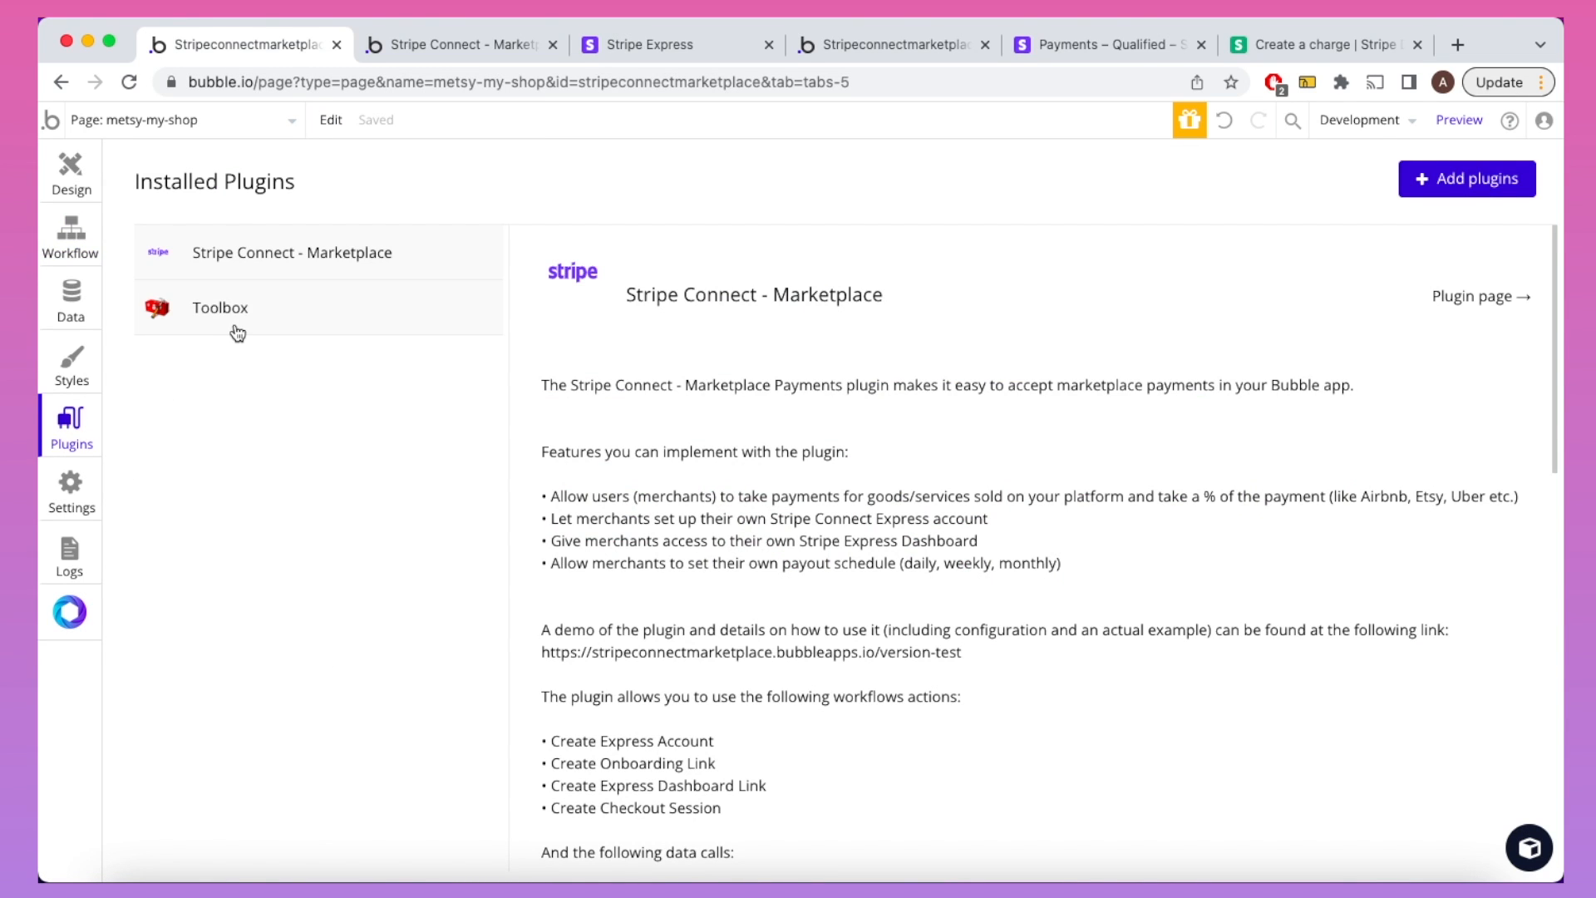
click(234, 325)
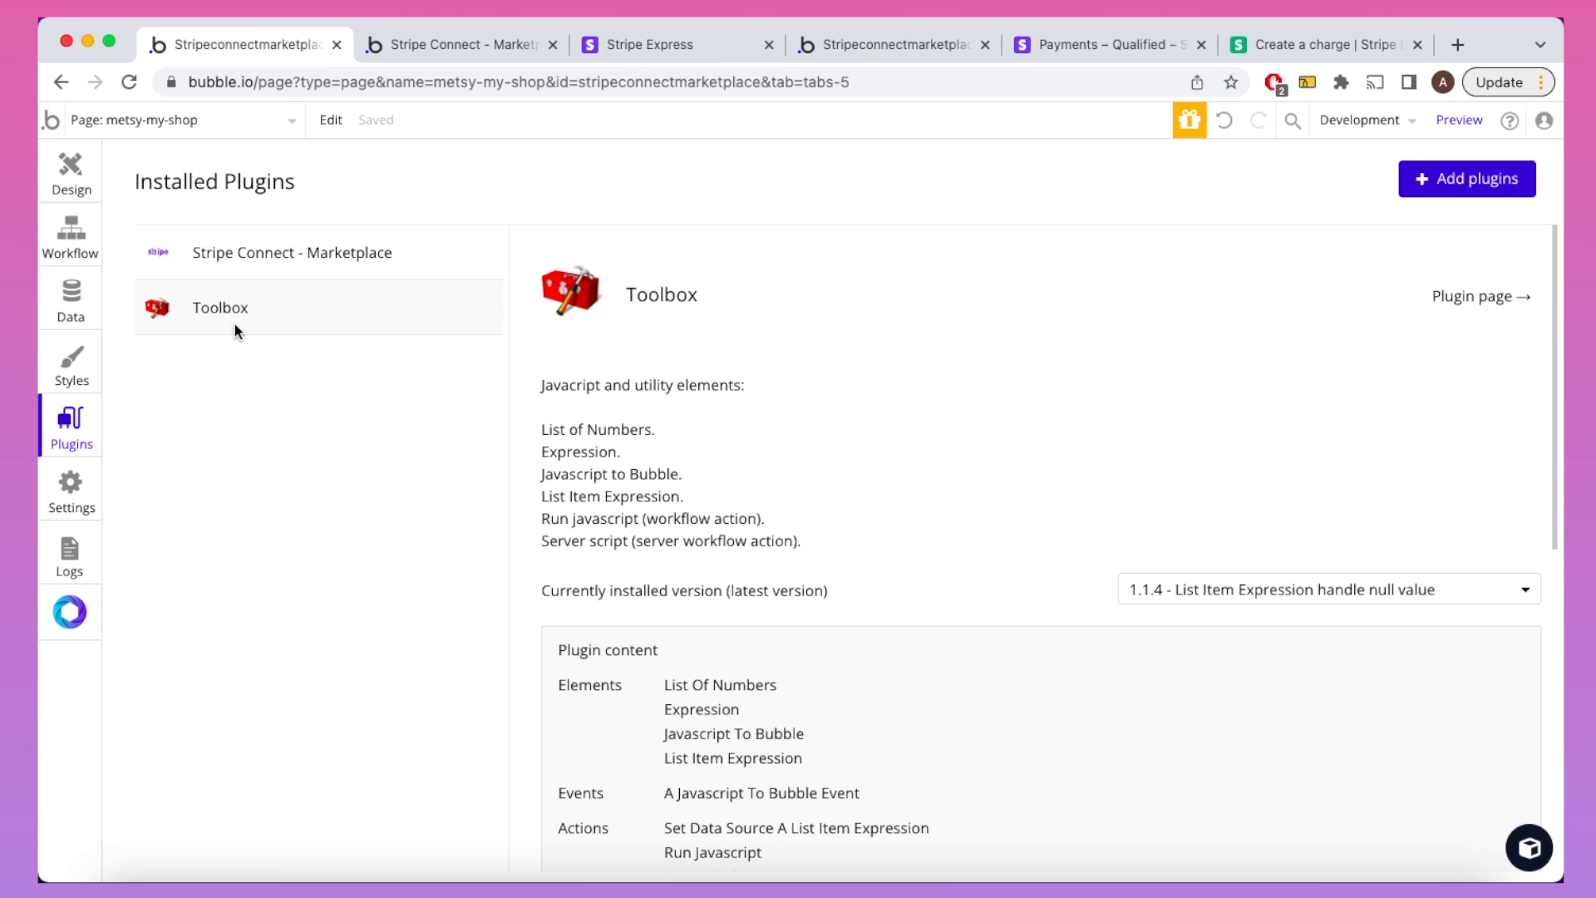
click(83, 246)
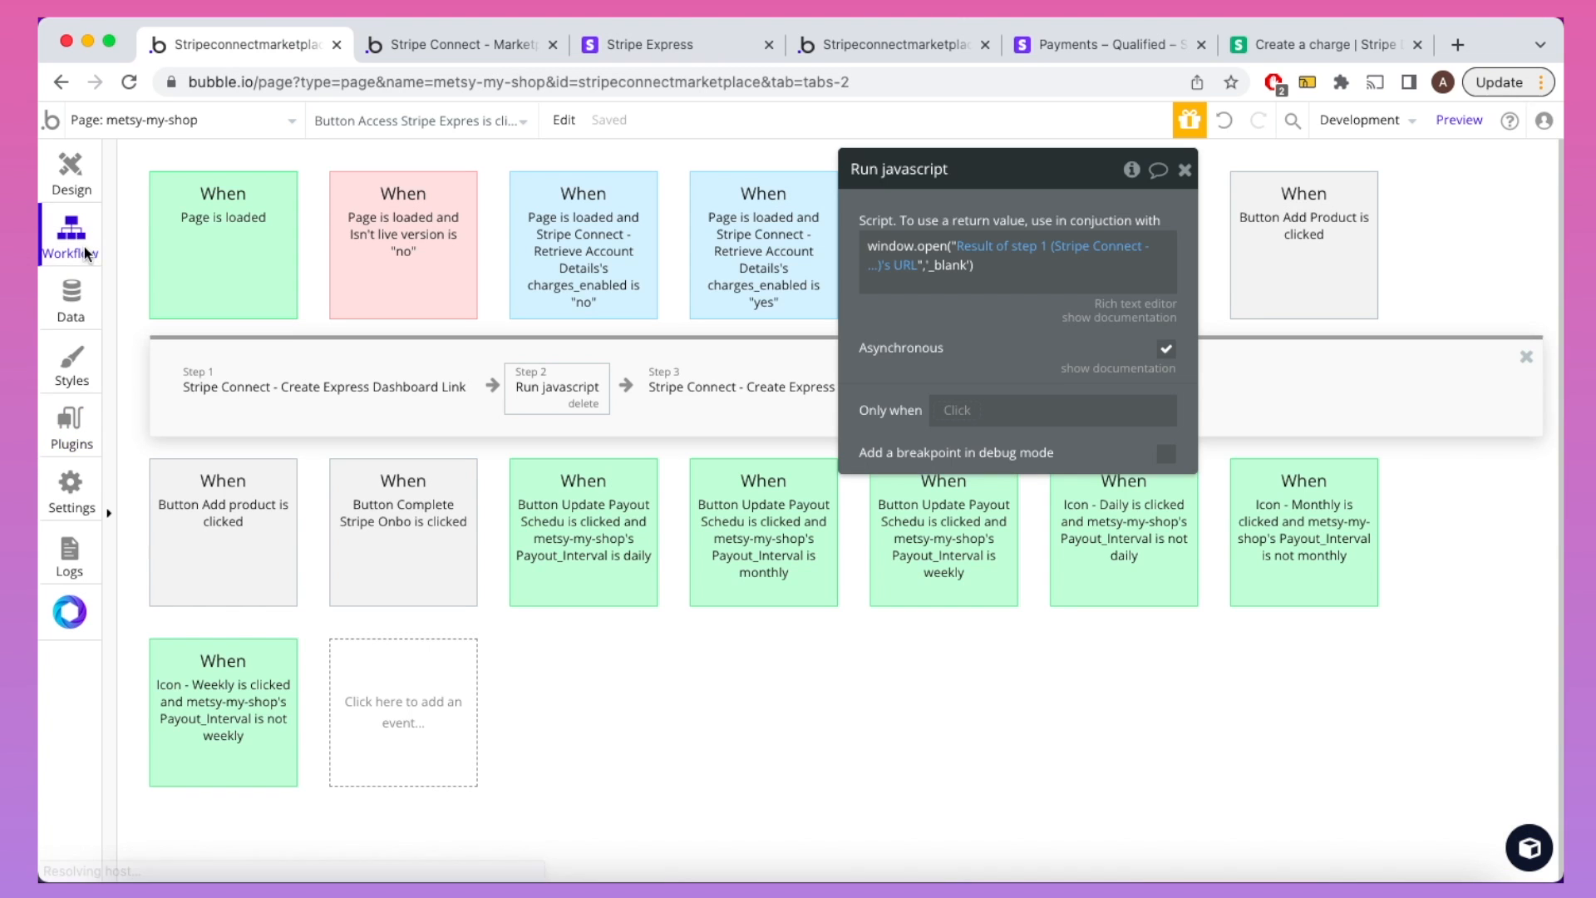
Step: Add a Run javascript step and compare it against step 2's script
click(1185, 170)
click(1057, 407)
mouse_move(1064, 713)
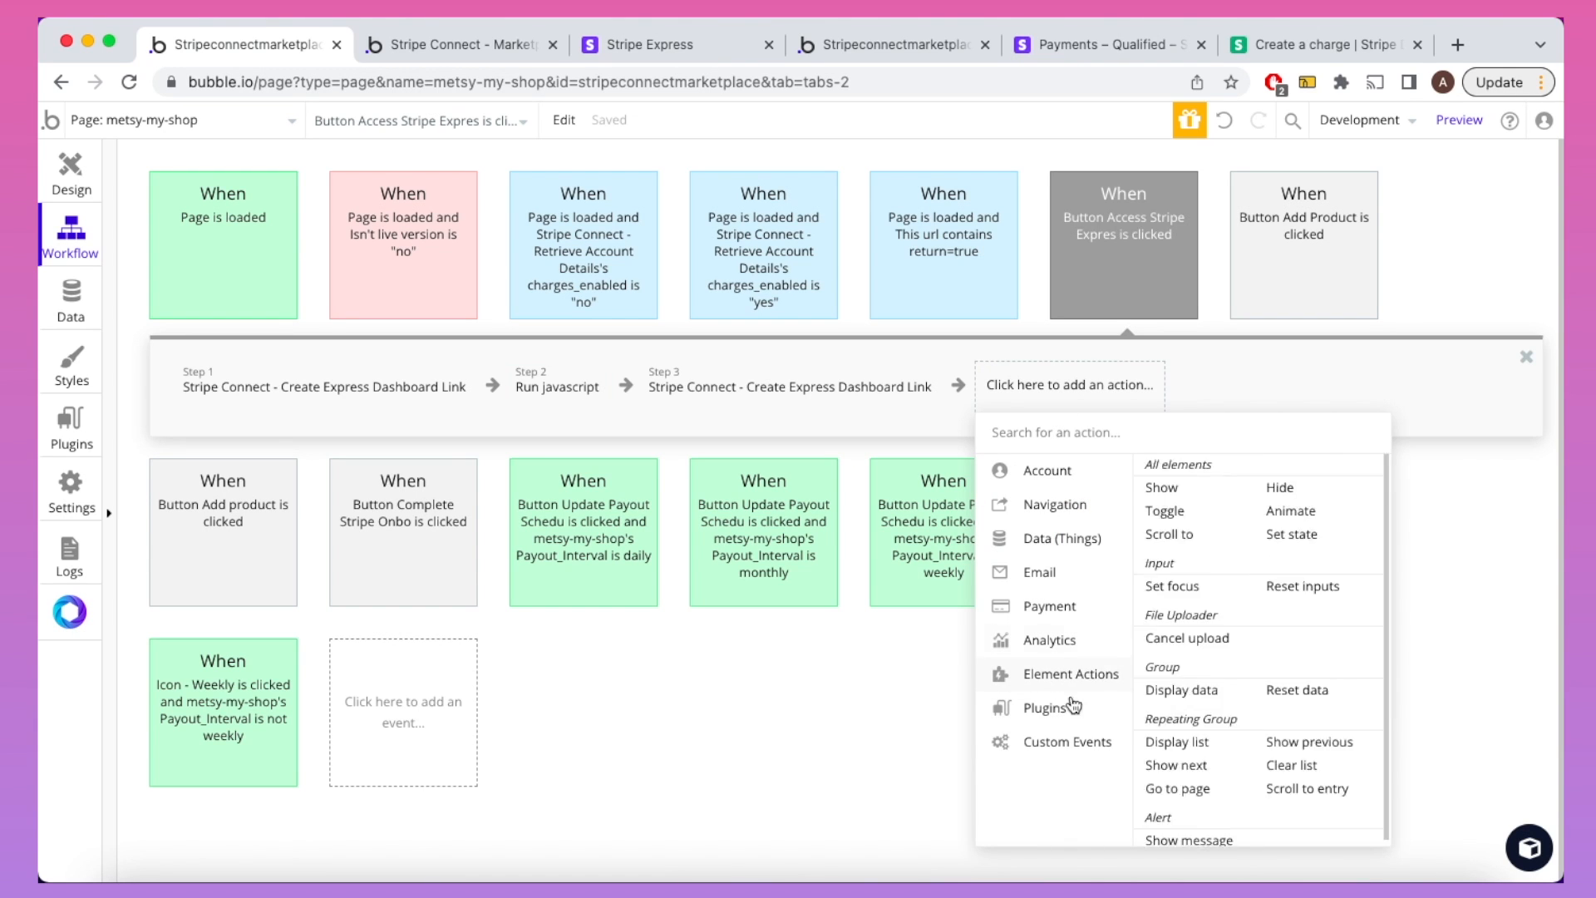
click(1205, 497)
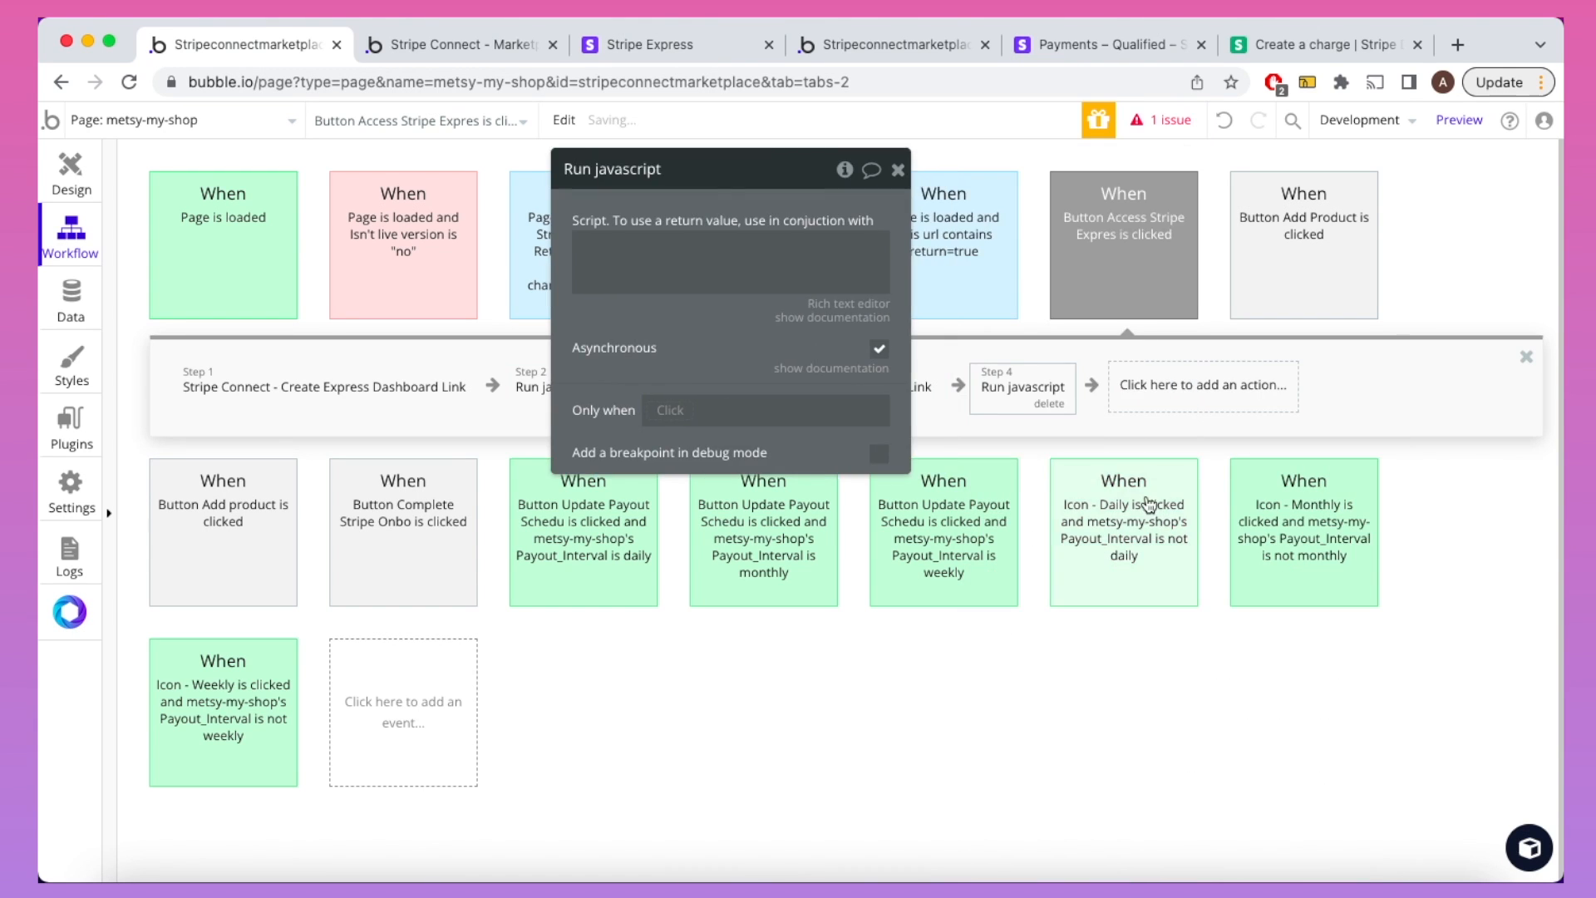
drag(734, 340, 1046, 436)
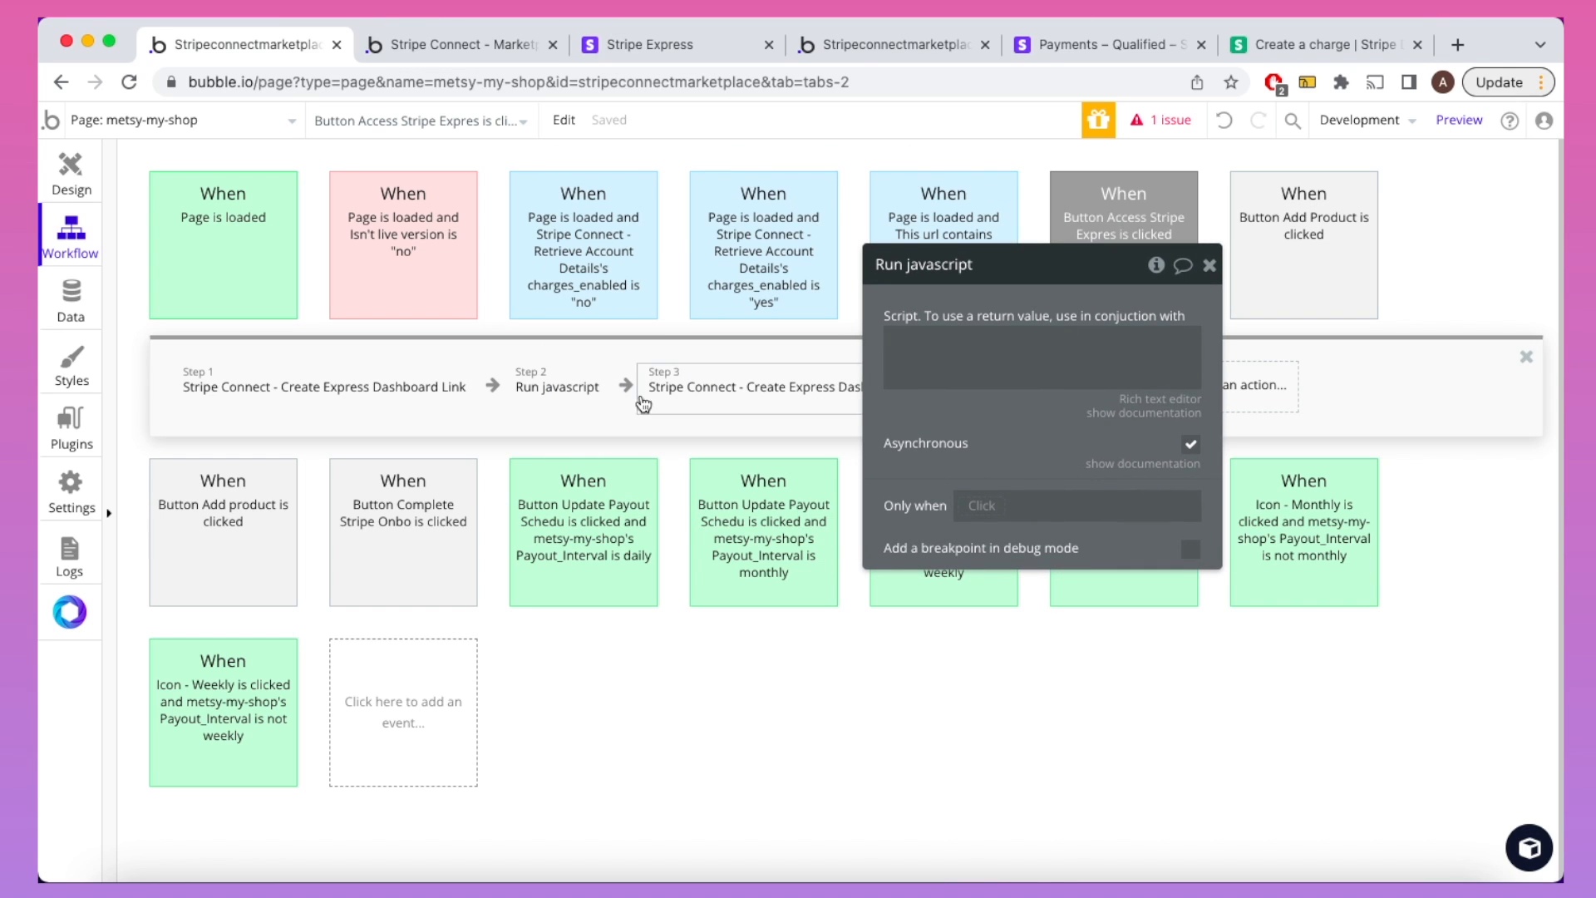
click(584, 396)
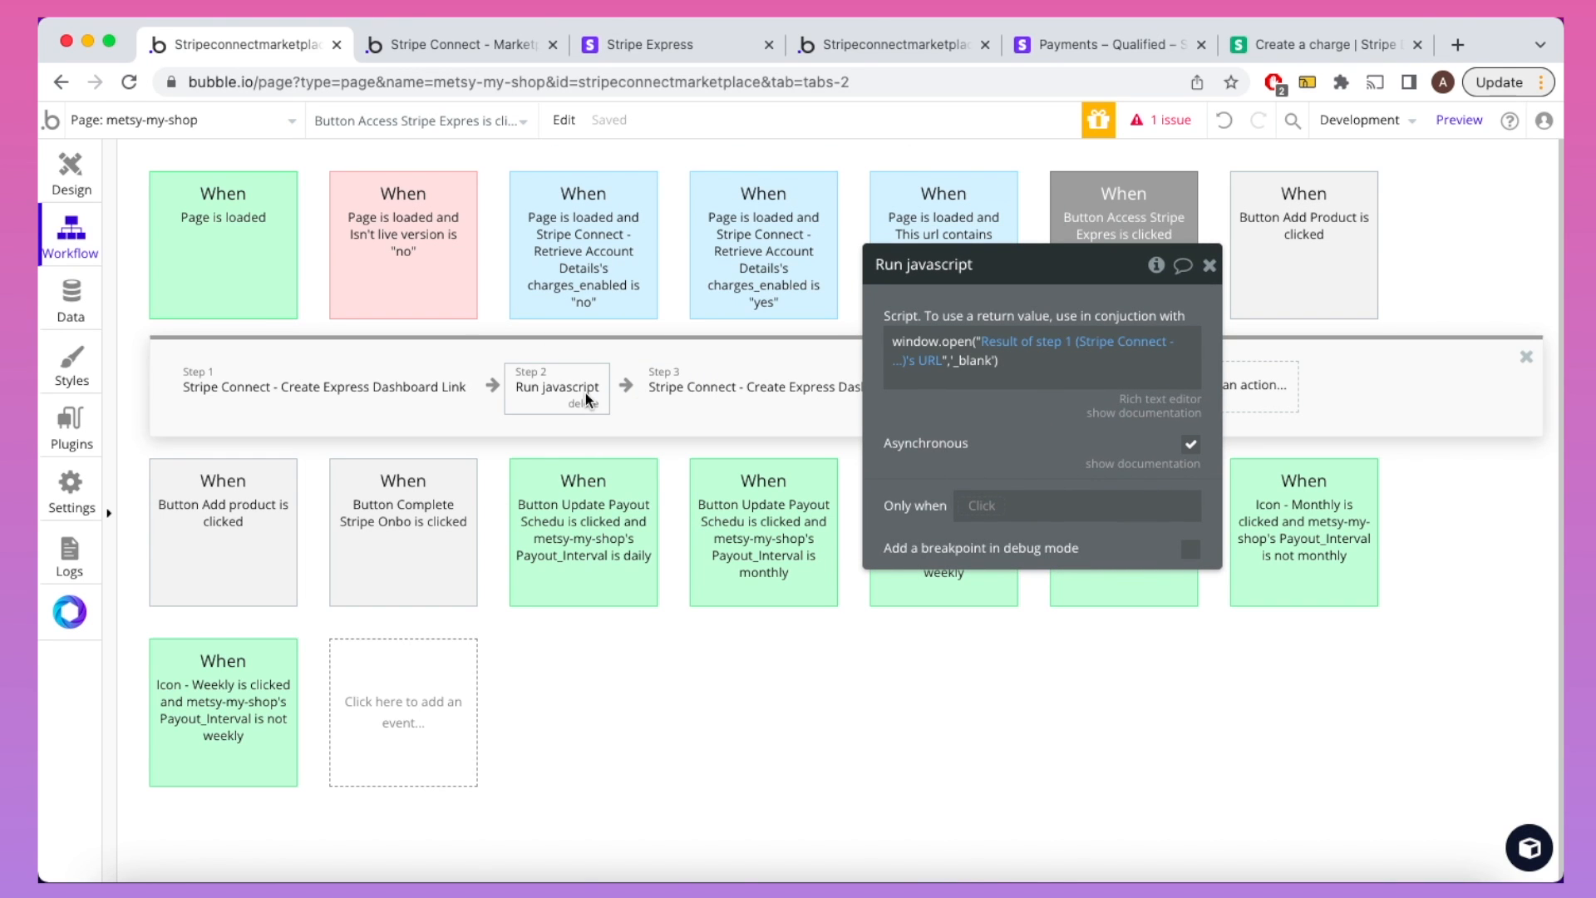
click(1210, 265)
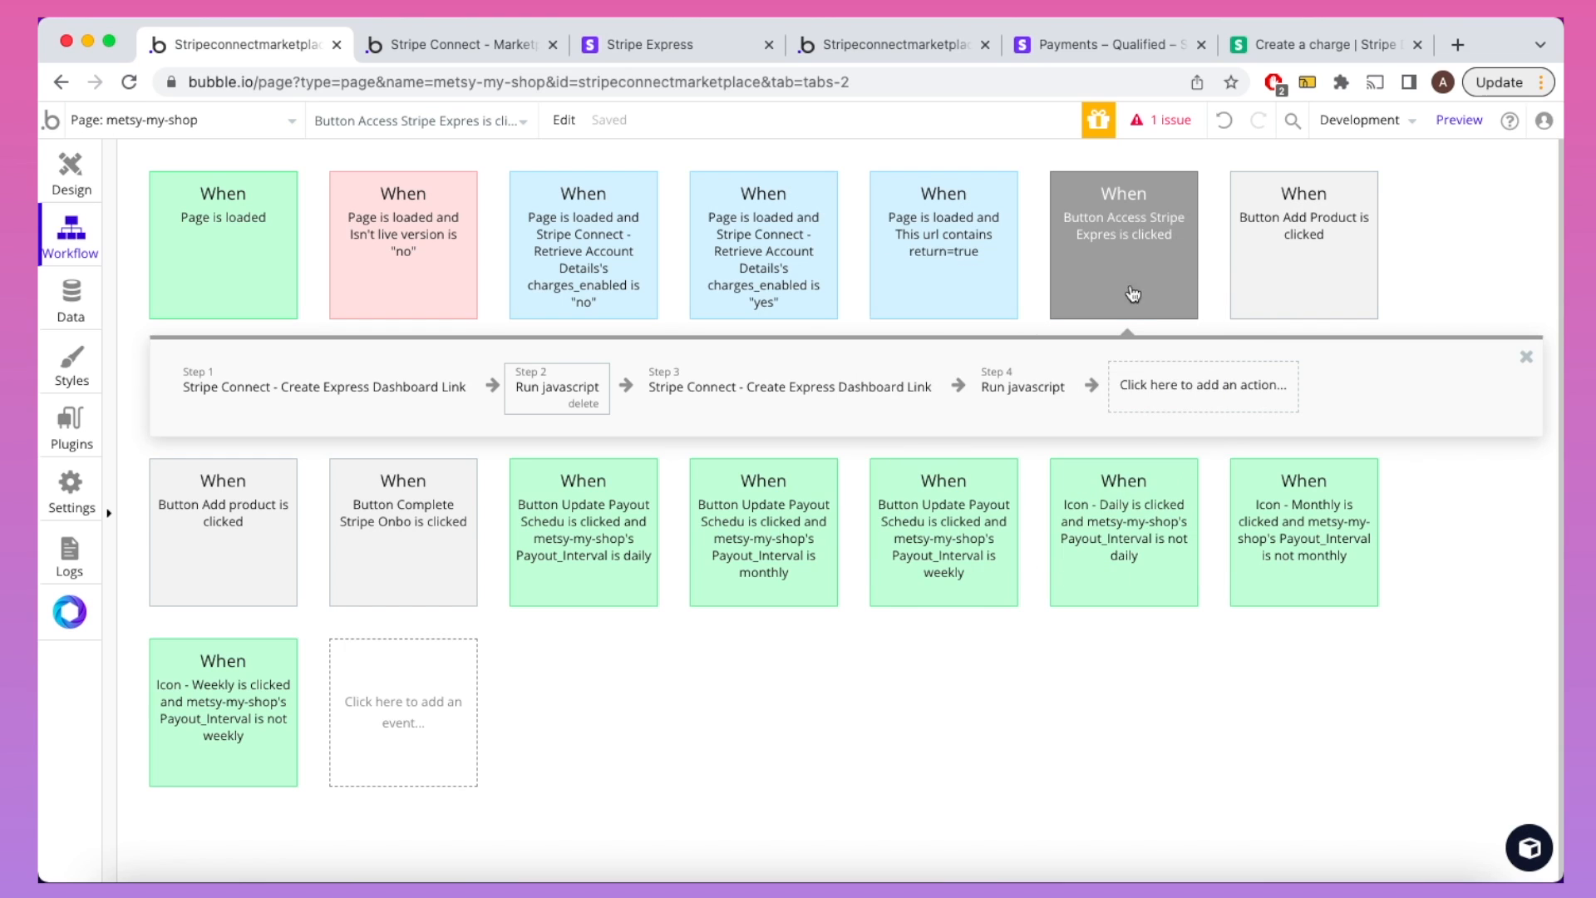
Step: Delete the extra Step 3 and Step 4 actions, leaving Create Express Dashboard Link and Run javascript
click(873, 392)
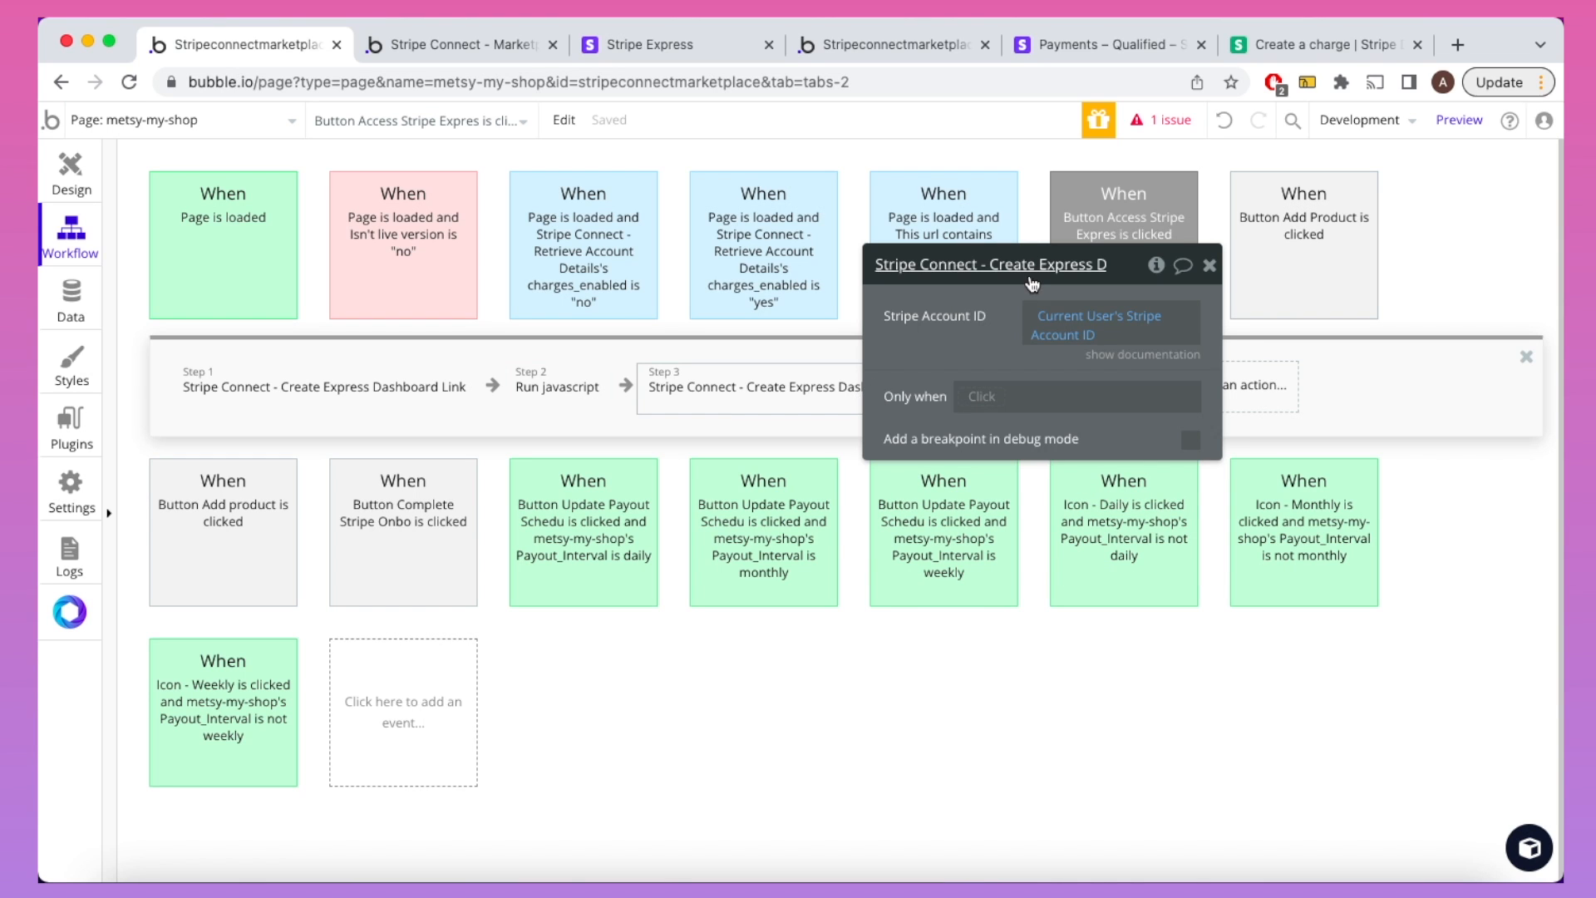
drag(1032, 283, 925, 500)
click(915, 407)
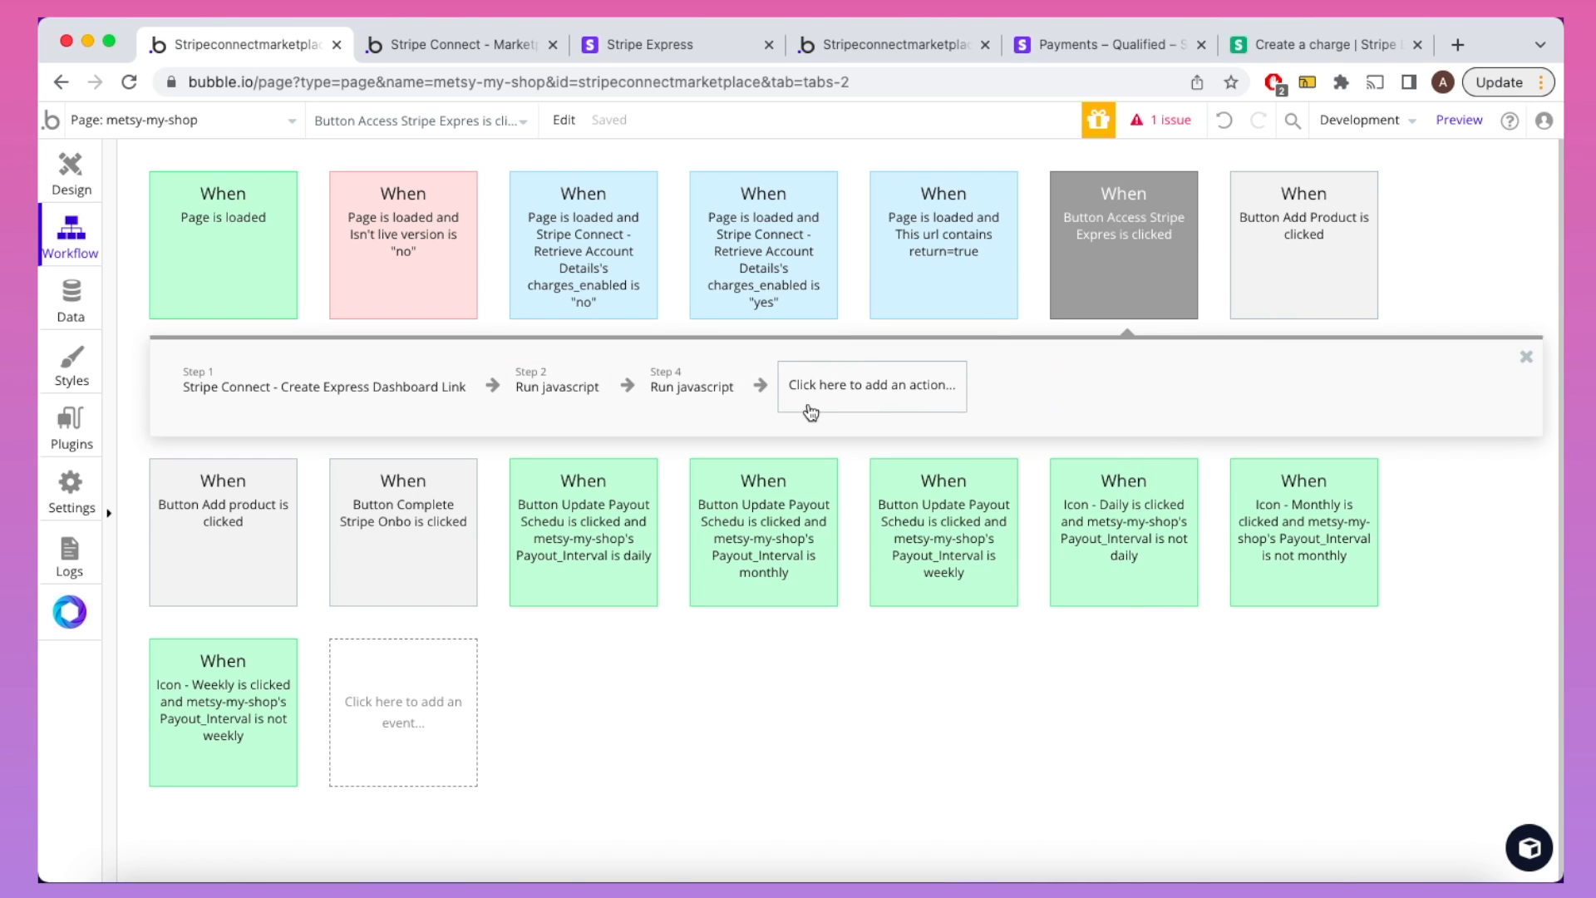
click(708, 399)
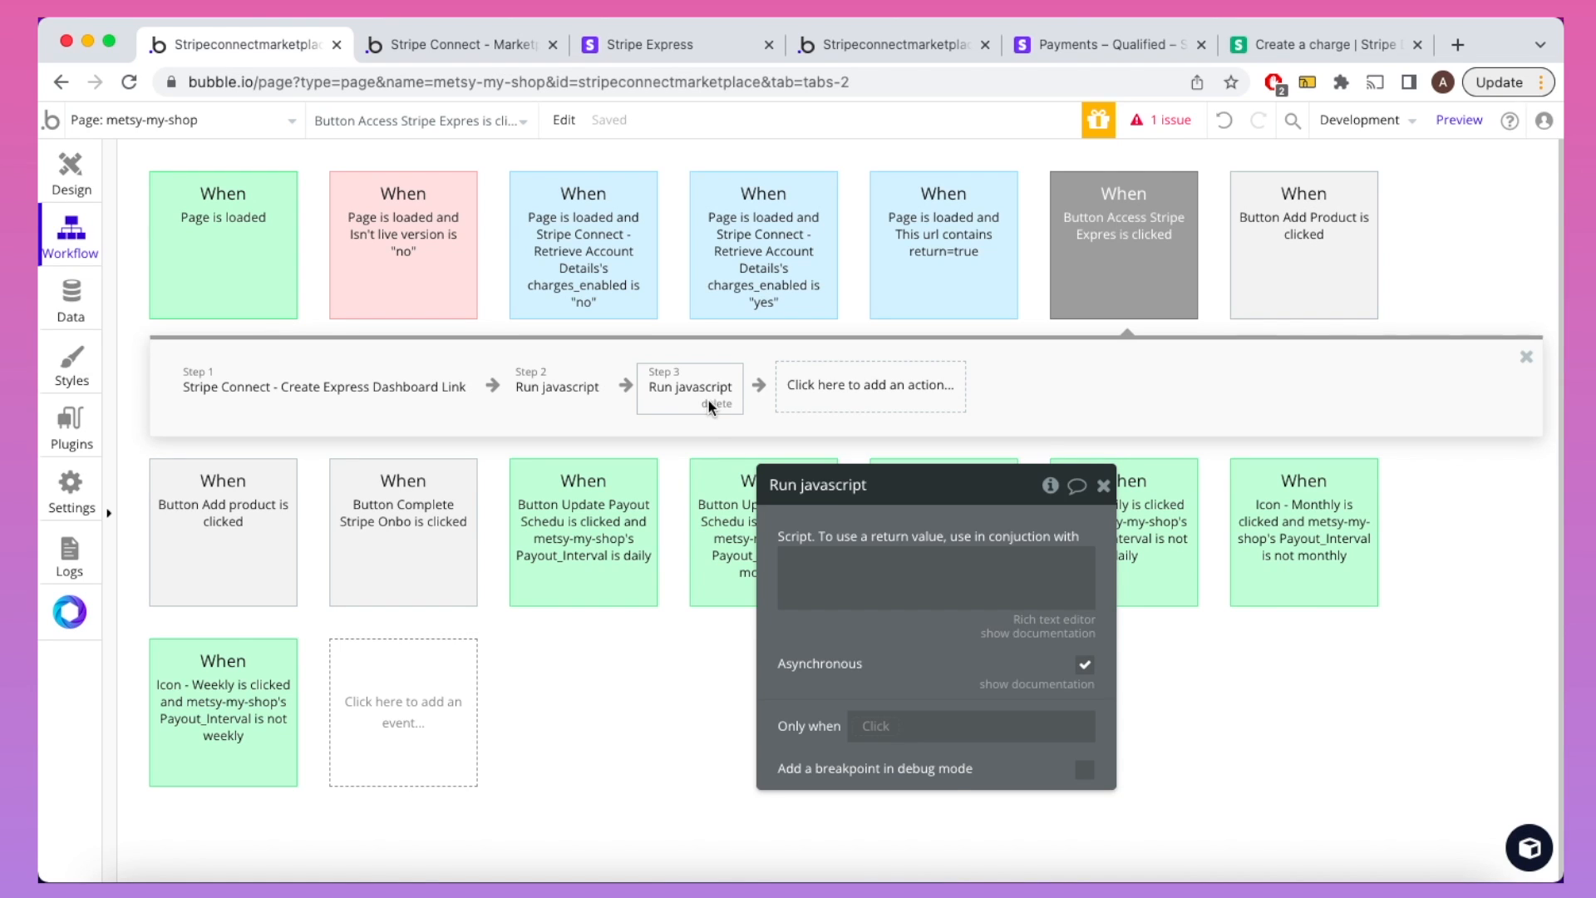
click(713, 404)
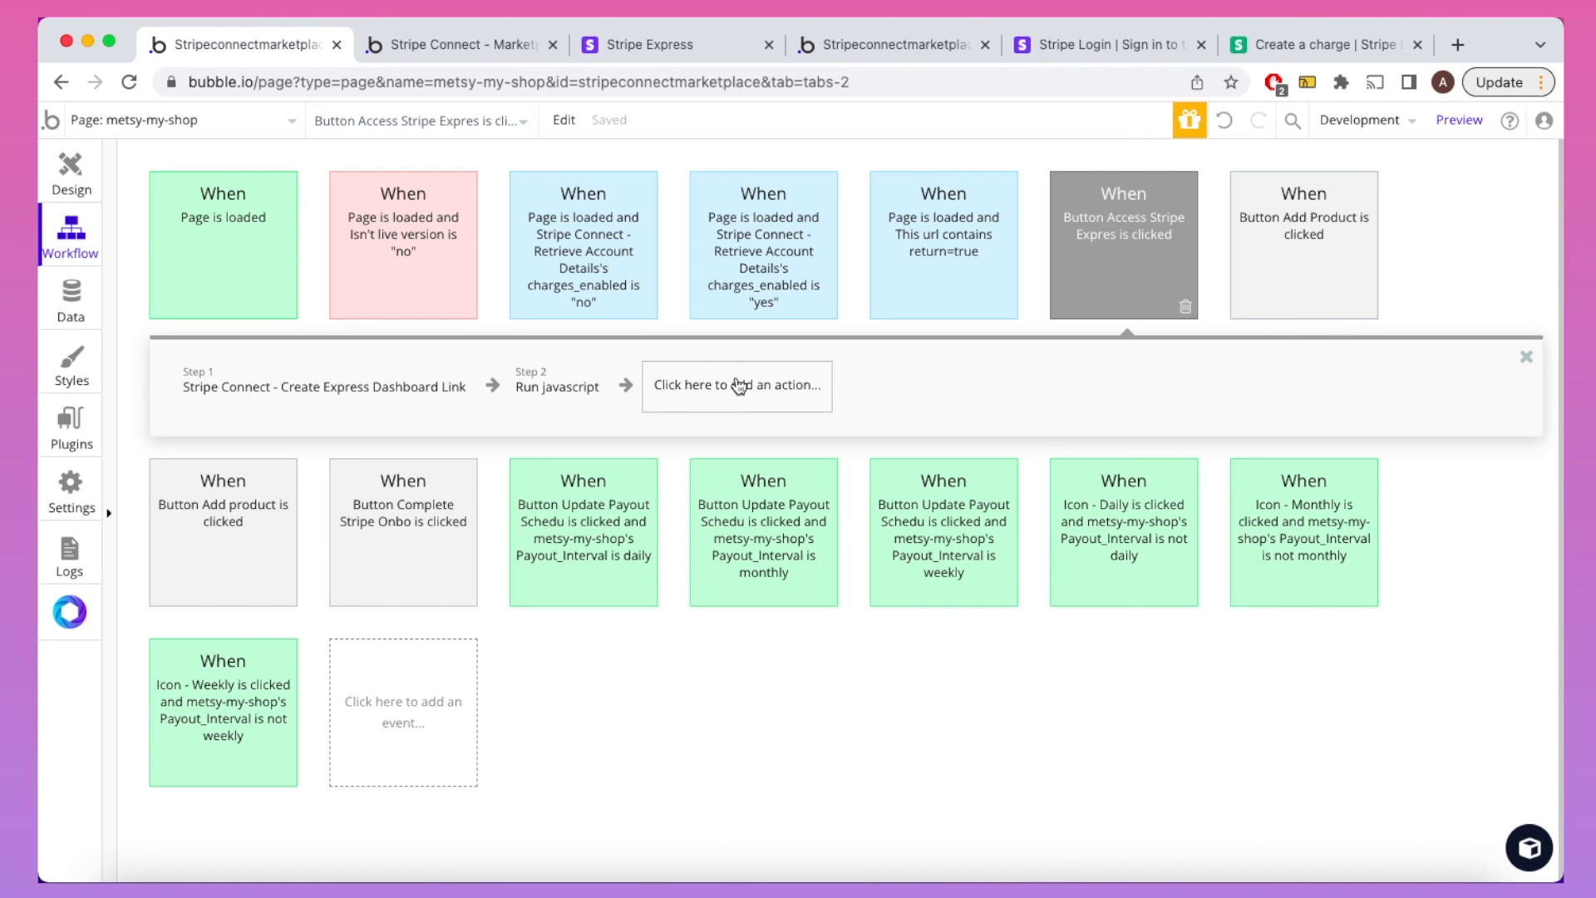
click(472, 38)
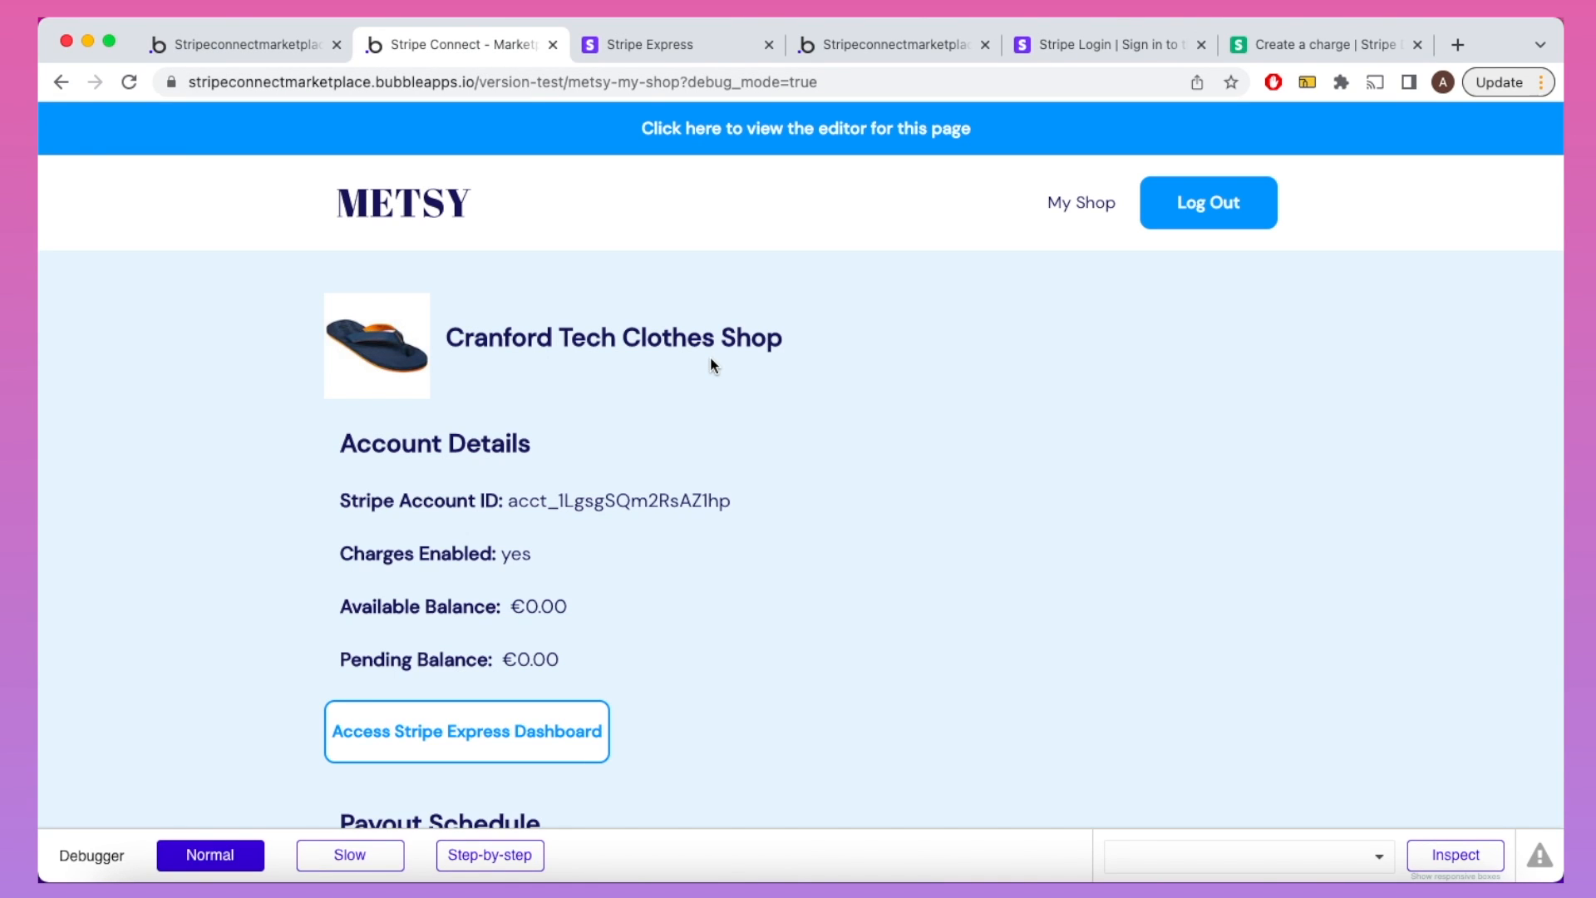
scroll(710, 356, down, 5)
scroll(745, 488, down, 2)
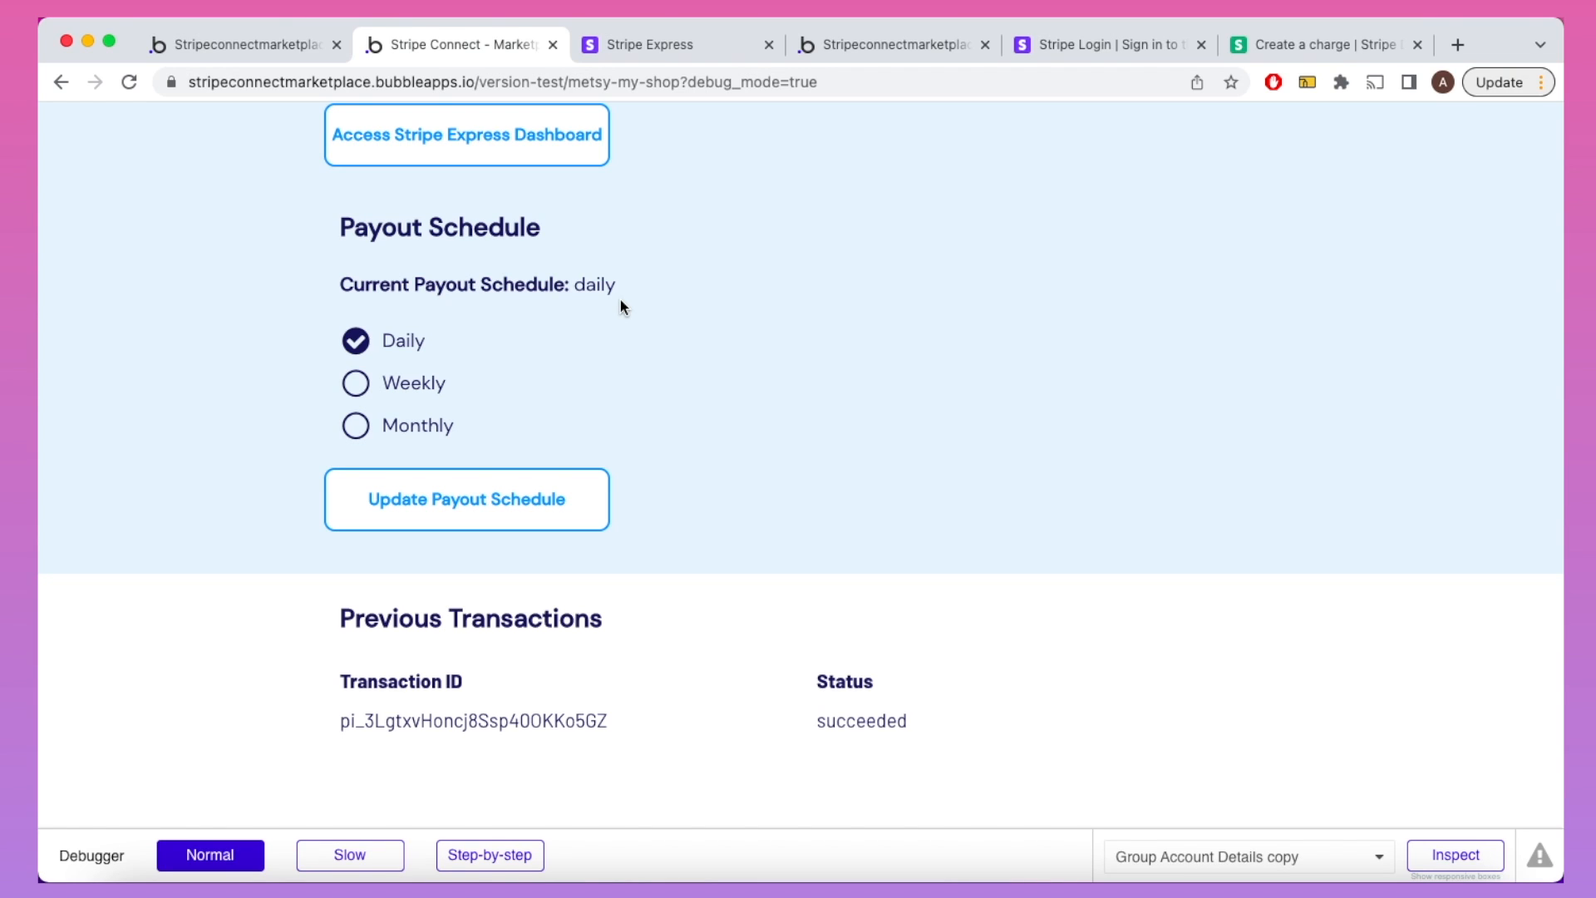
click(282, 52)
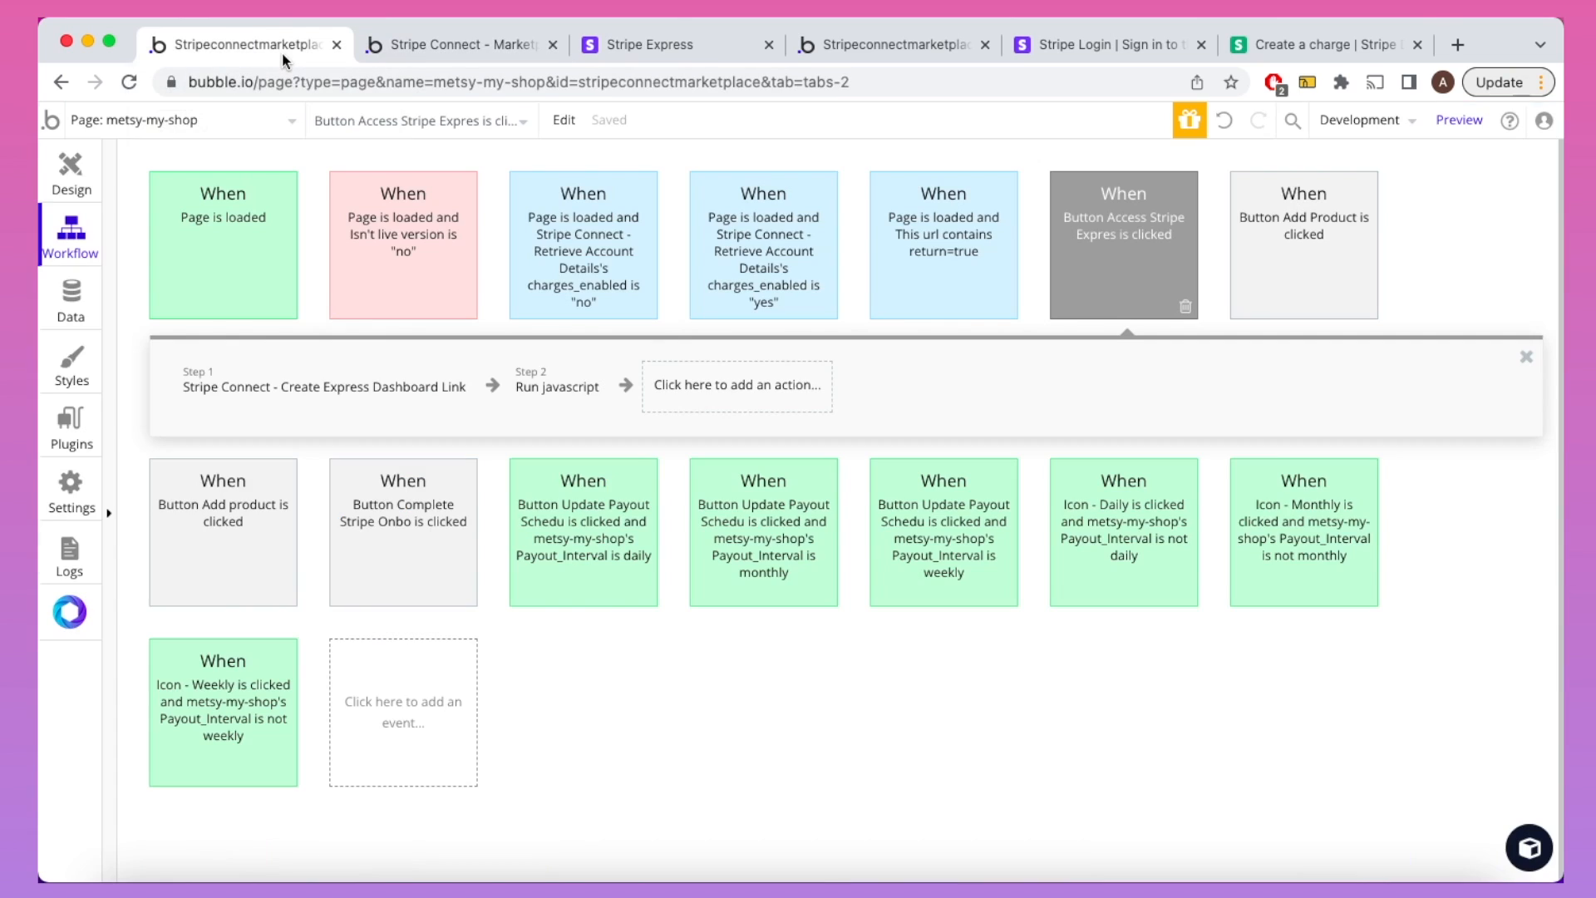
Step: Open the Current Payout Schedule text's properties in the shop page's Payout Schedule section
click(96, 174)
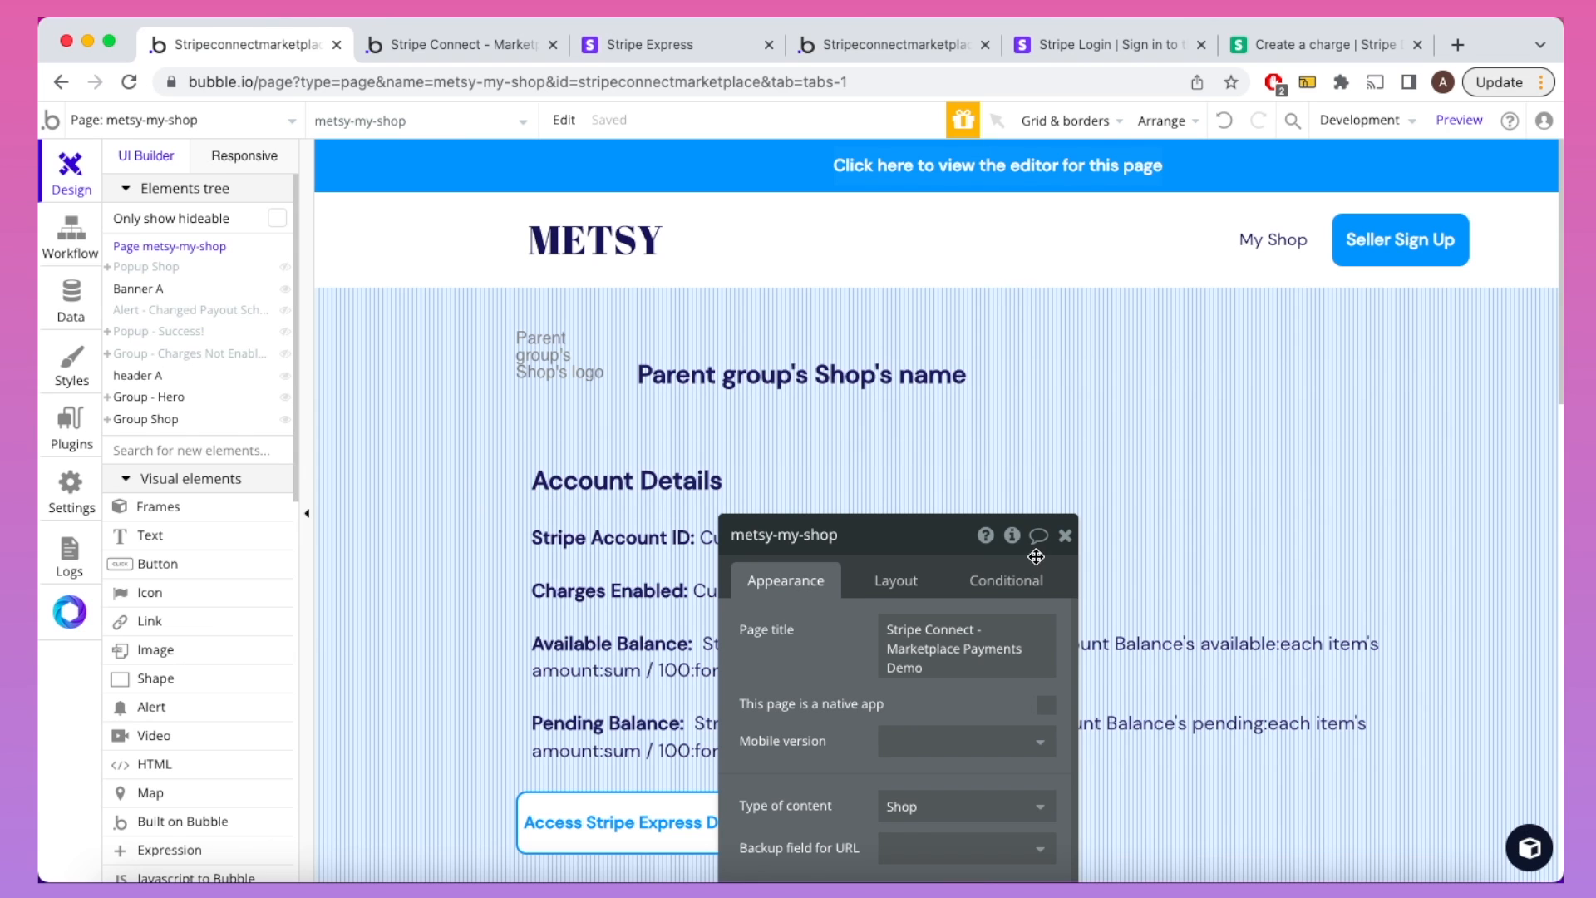
click(1065, 536)
scroll(1064, 553, down, 3)
scroll(1063, 552, down, 5)
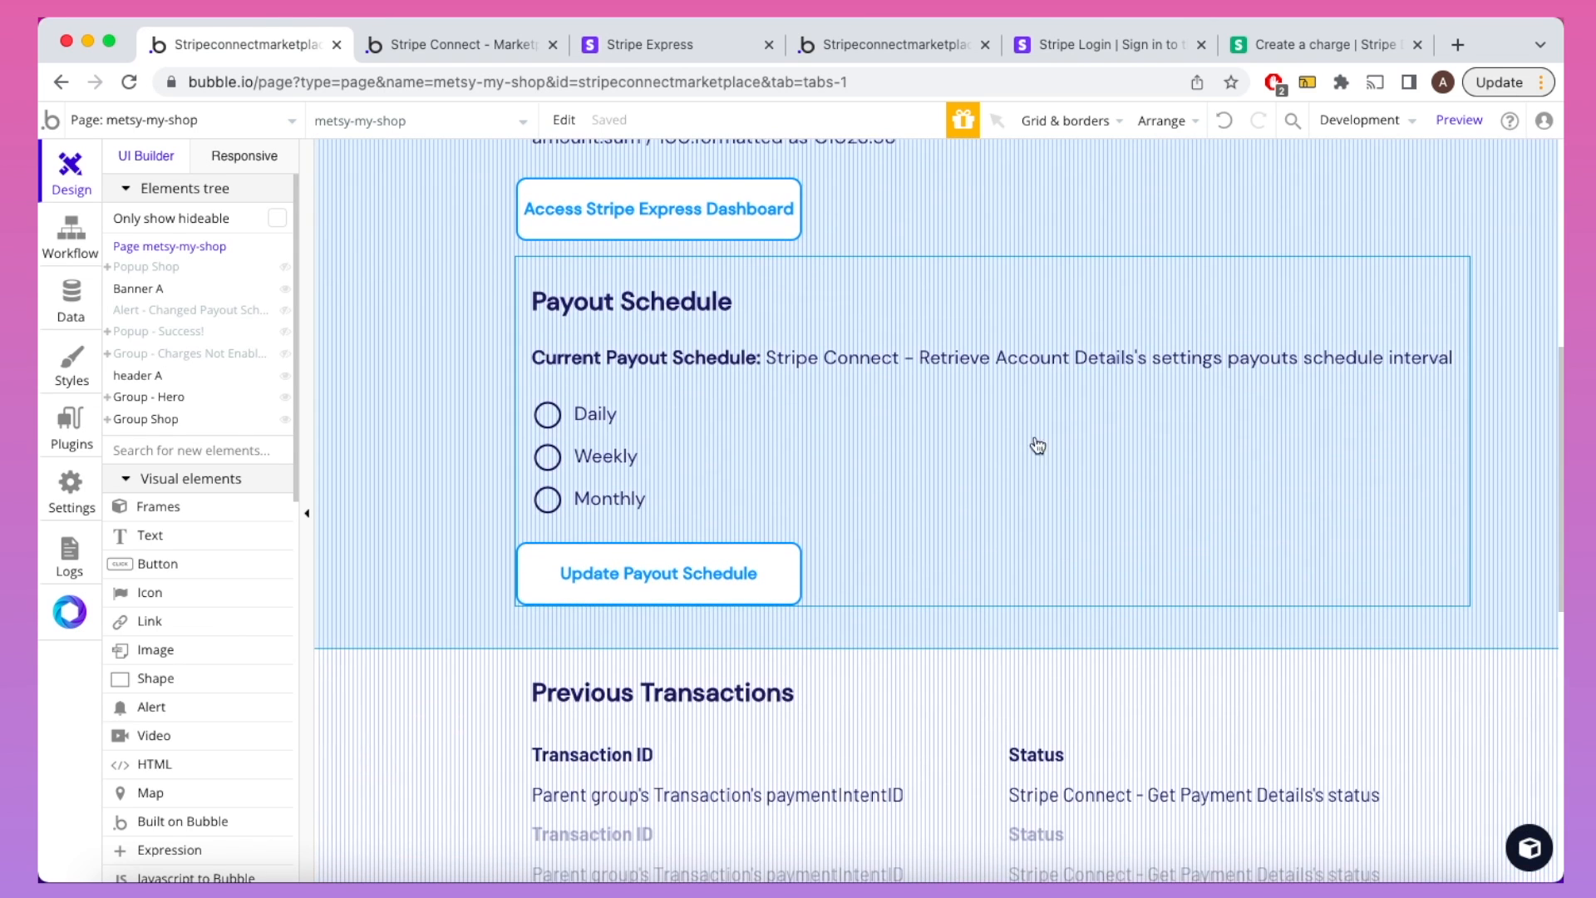
double_click(1004, 368)
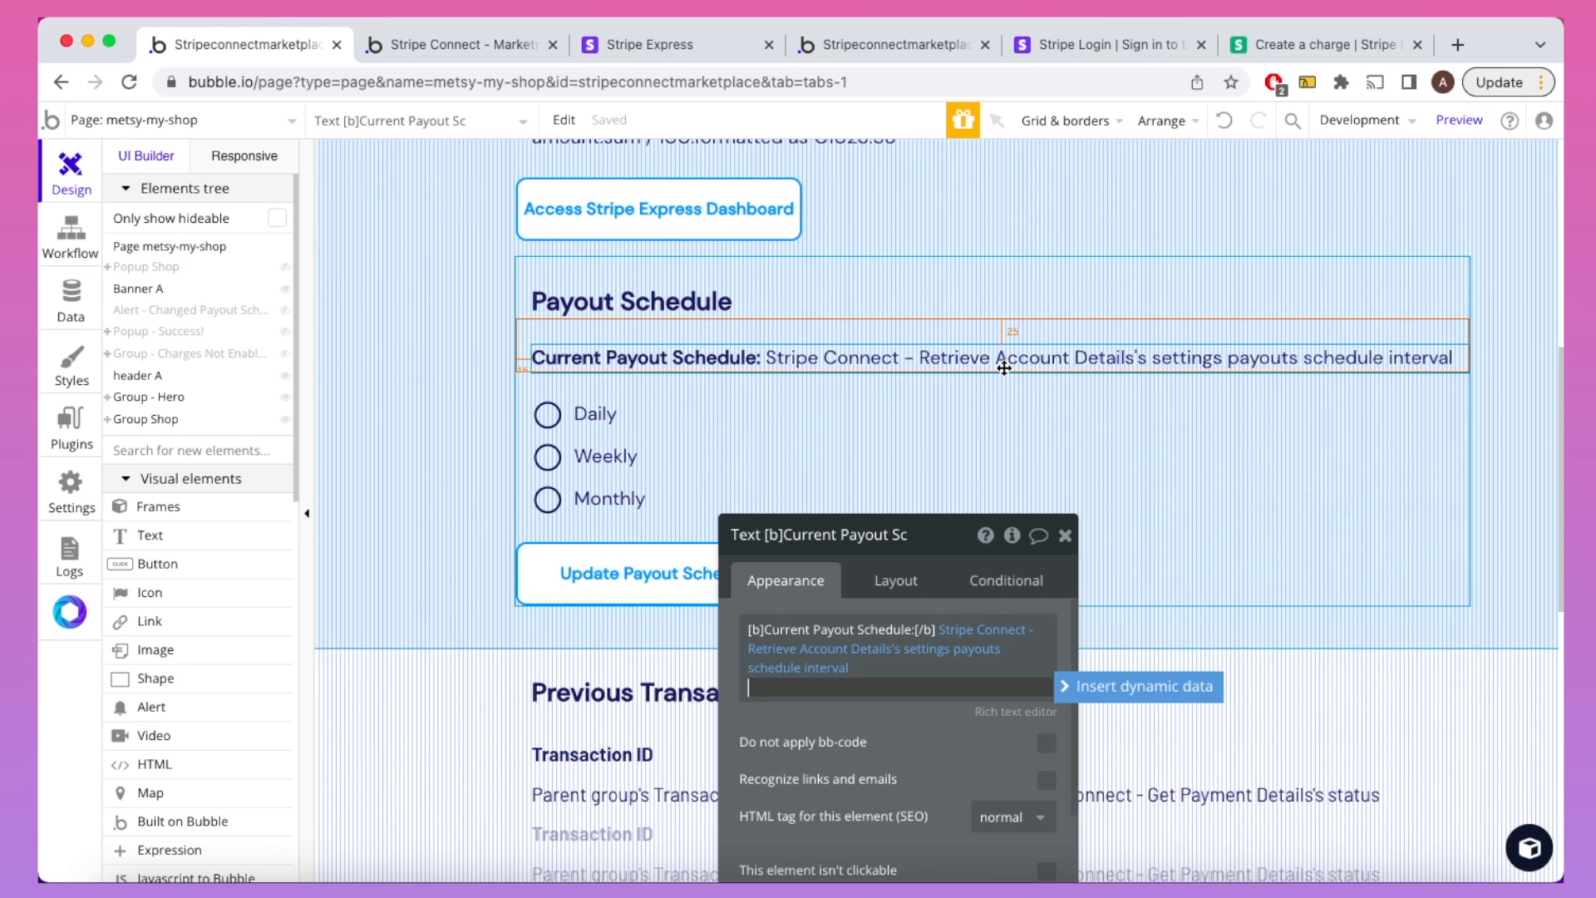
Step: Delete the old API expression from the Current Payout Schedule text
drag(942, 543, 1084, 321)
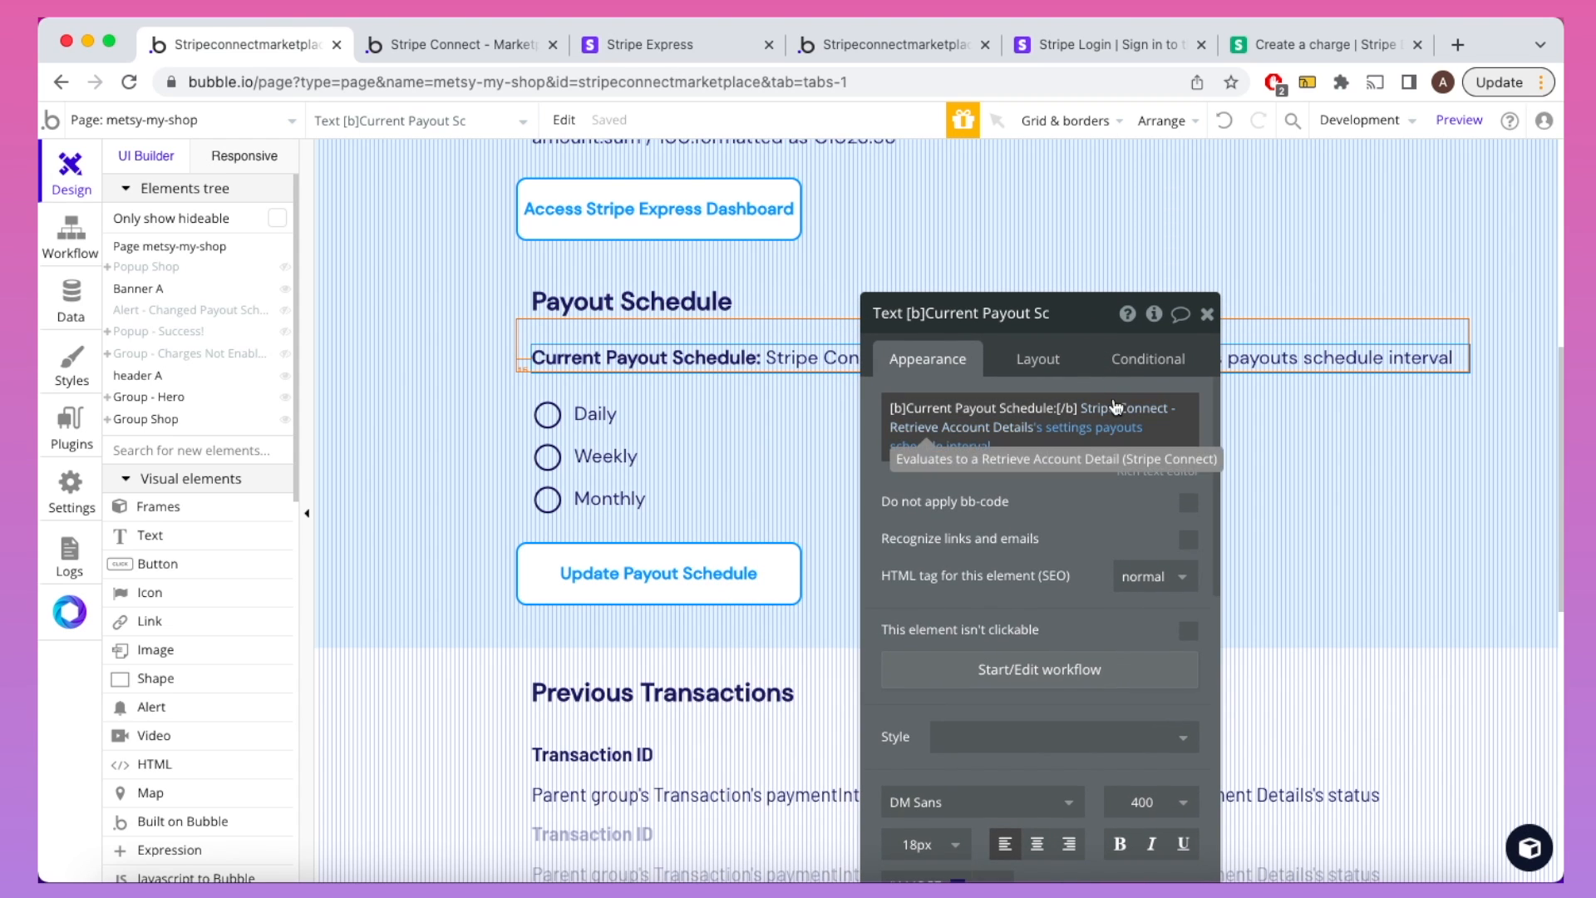
click(966, 447)
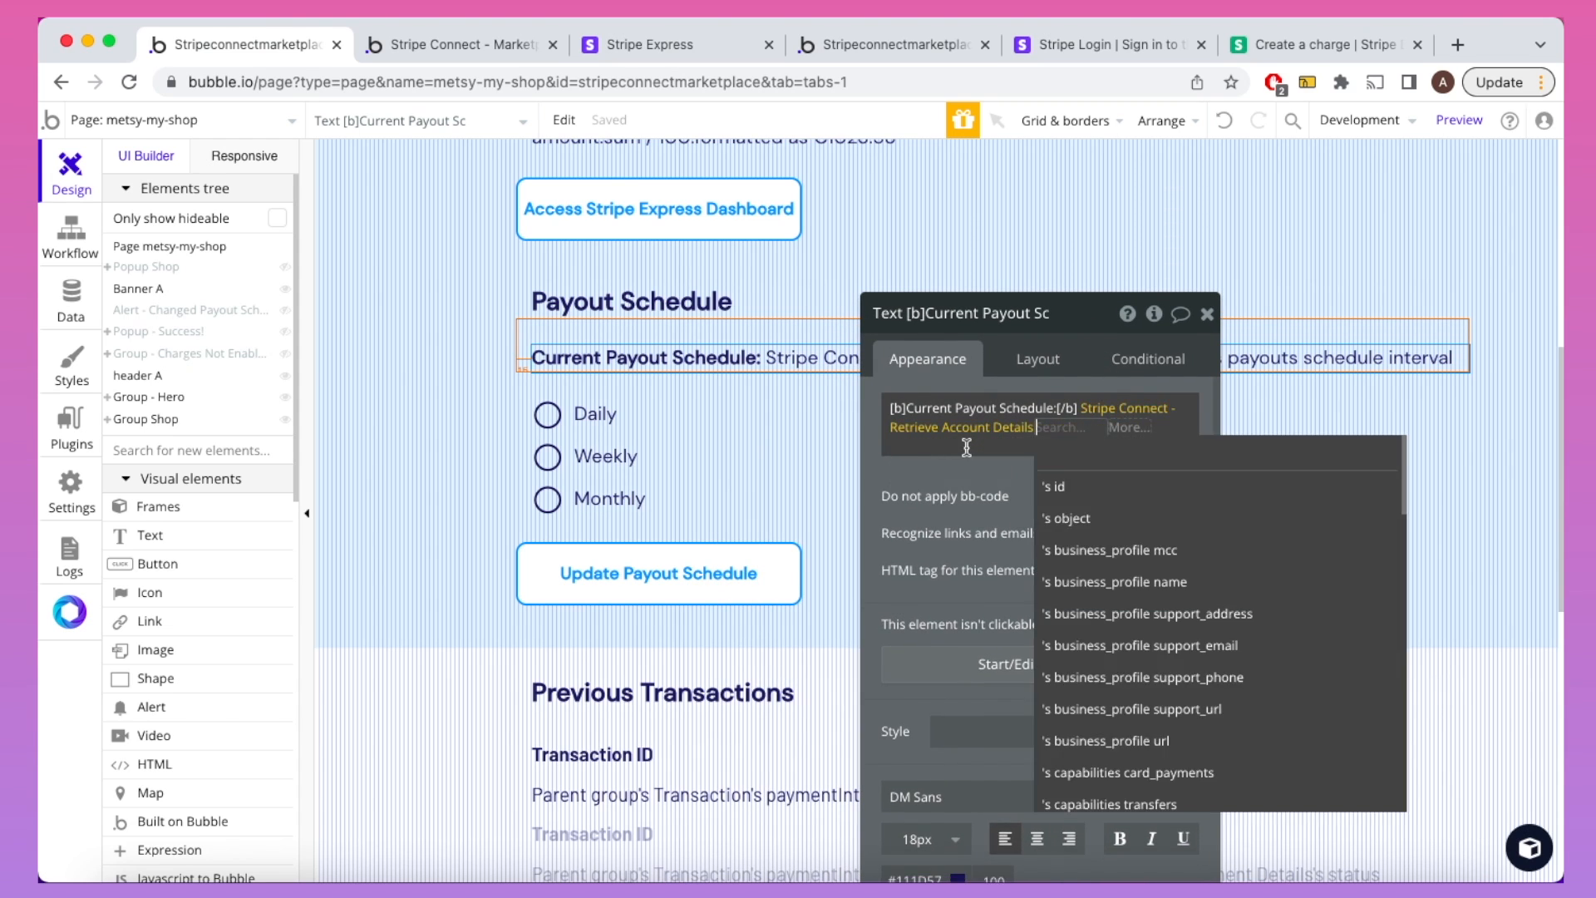
key(BackSpace)
key(BackSpace)
key(BackSpace)
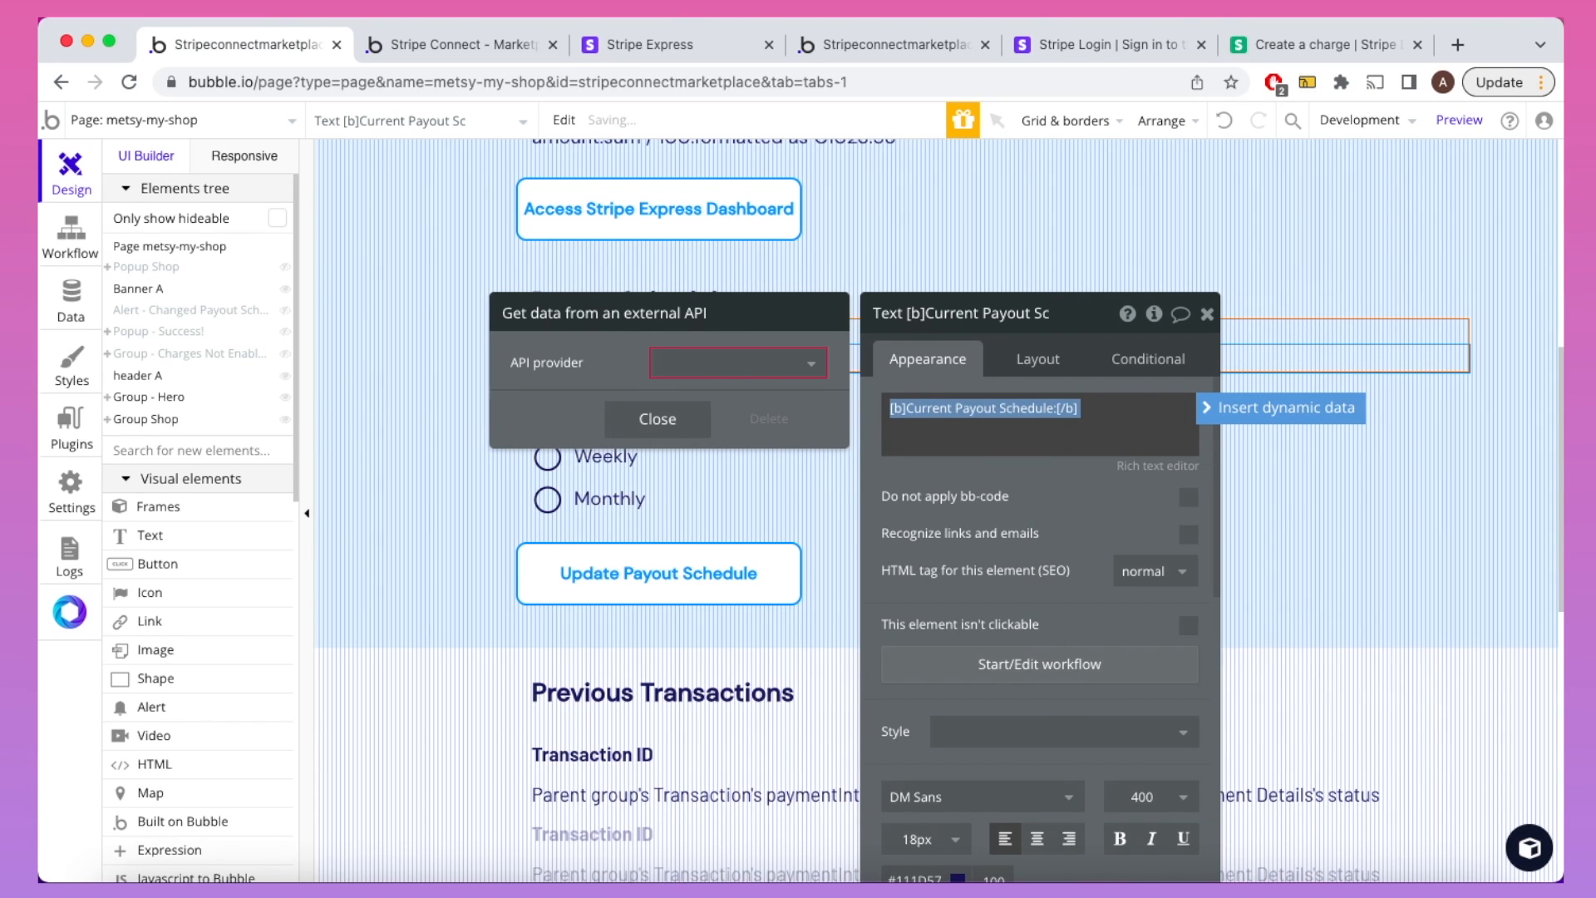
key(Right)
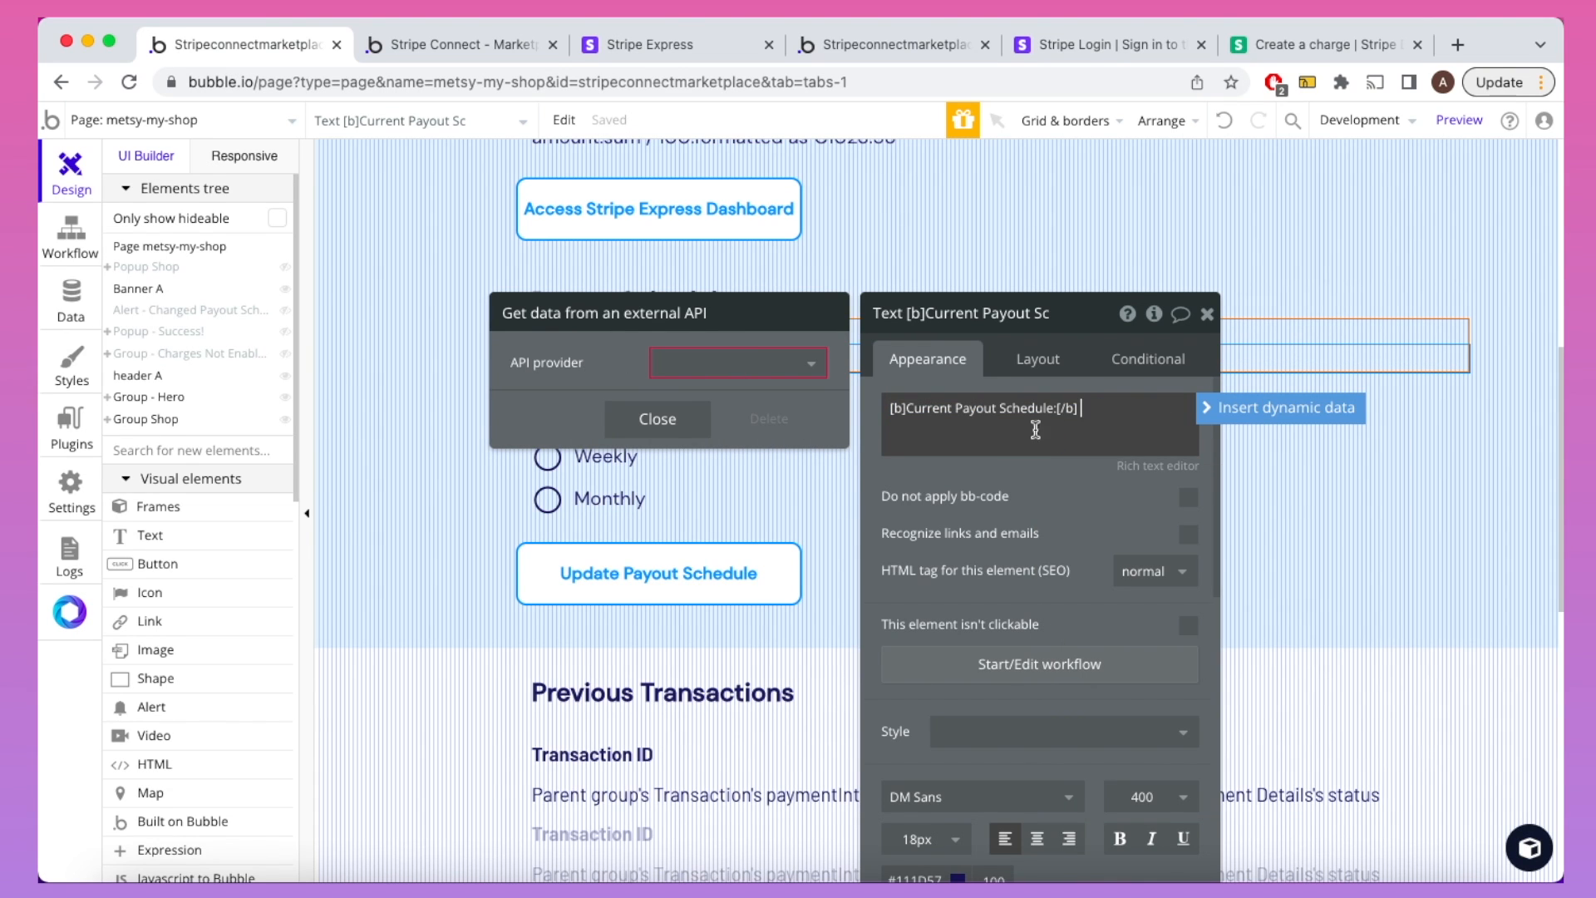
Step: Insert Retrieve Account Details with accountID set to Current User's Stripe Account ID
click(1239, 415)
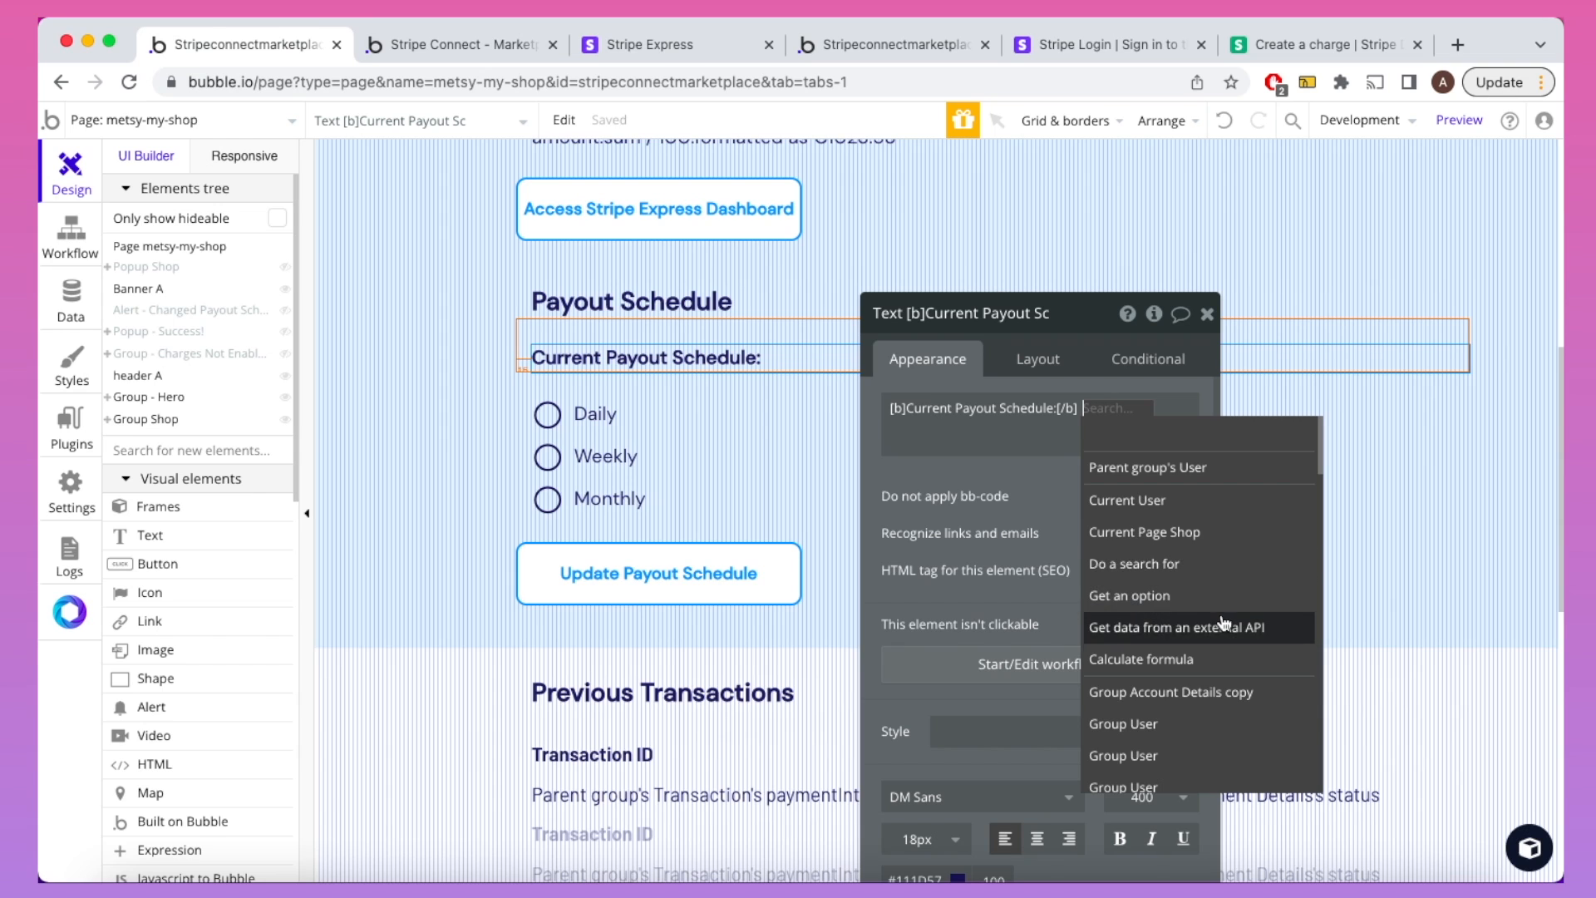
click(1222, 625)
click(788, 376)
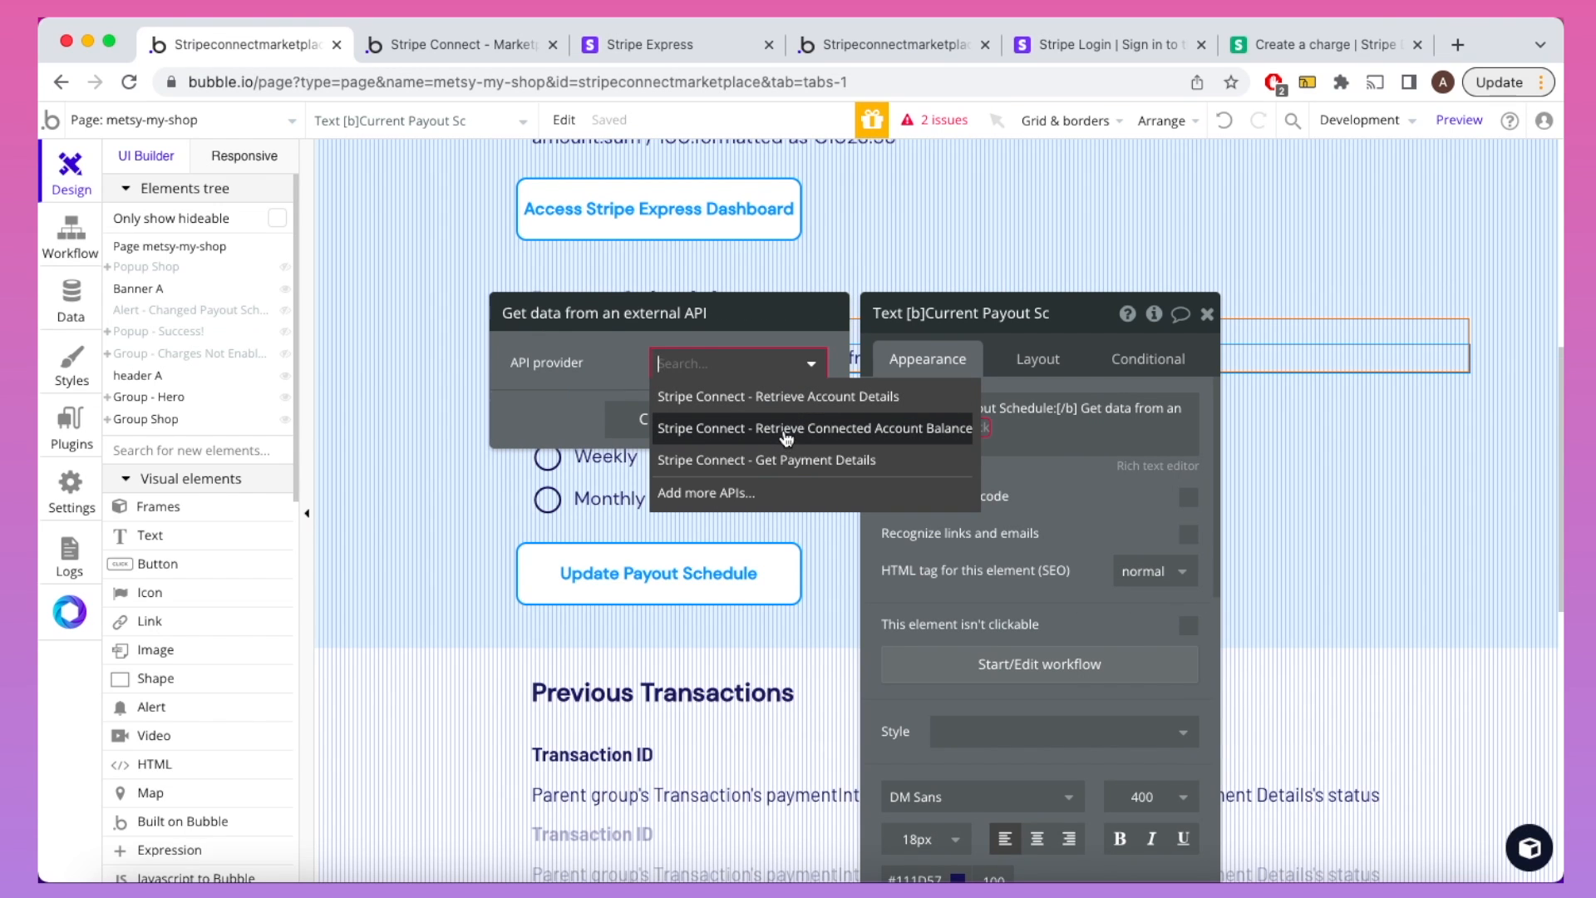
click(760, 398)
click(1065, 418)
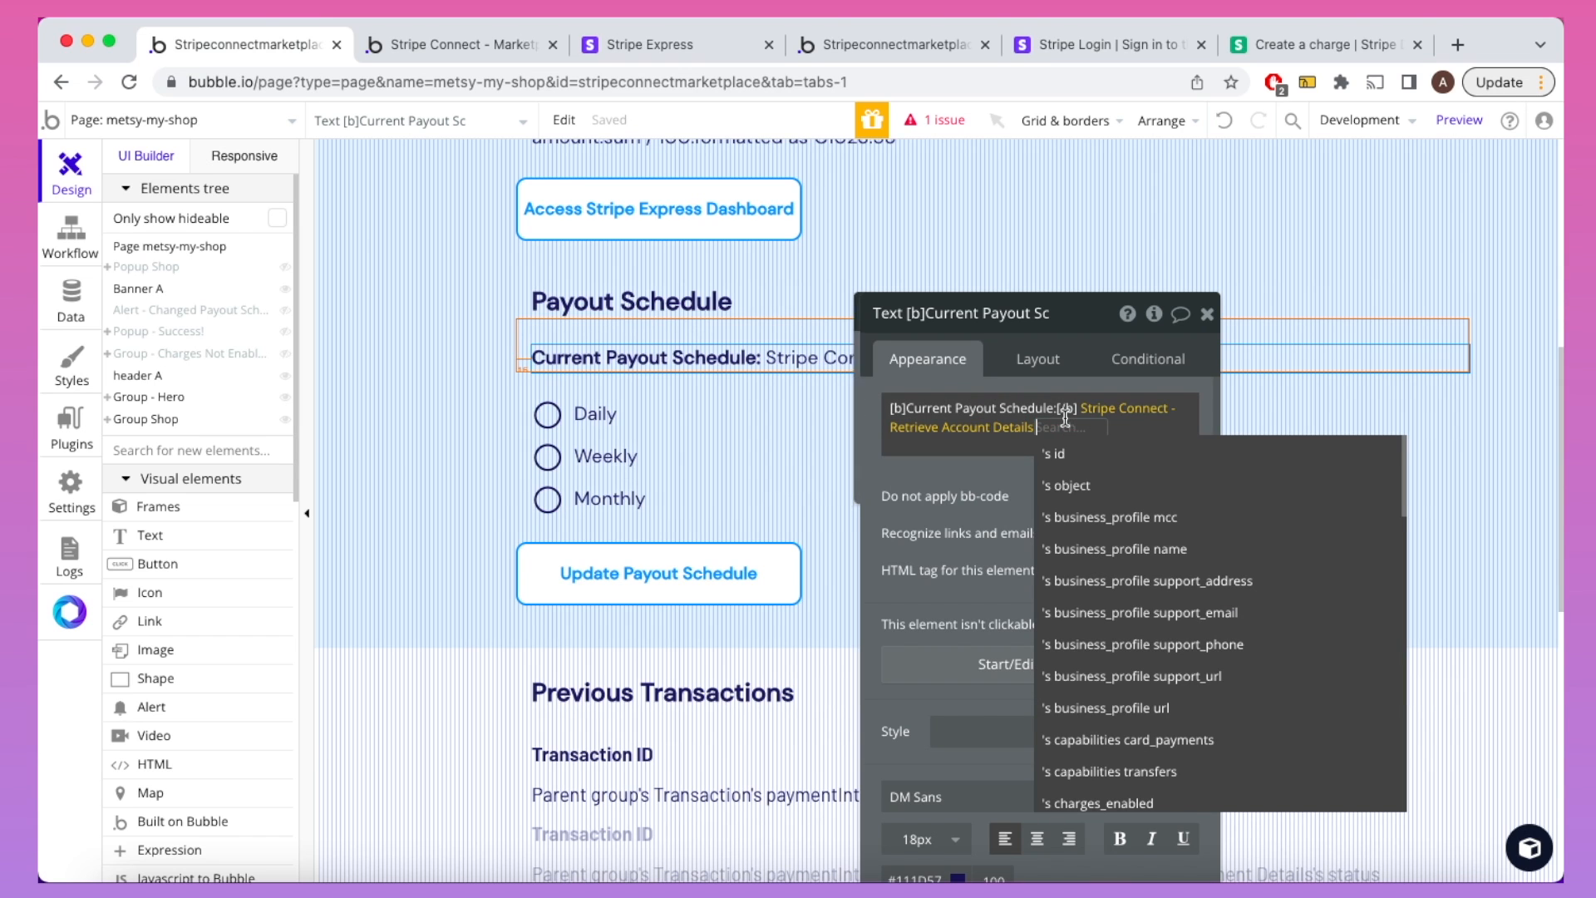
click(976, 430)
click(769, 414)
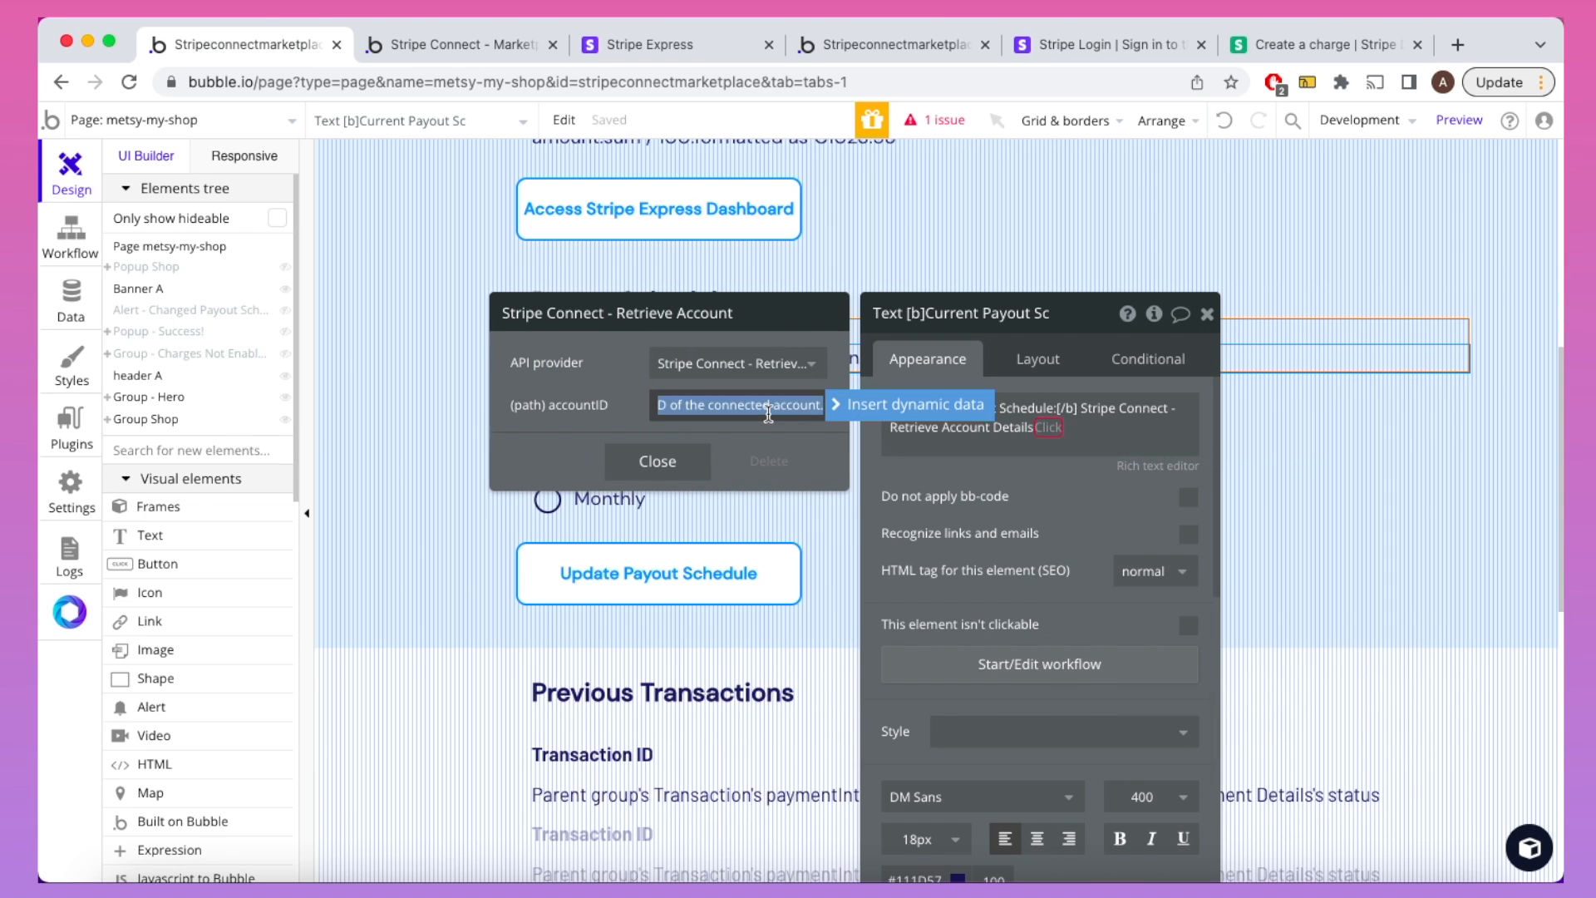
key(BackSpace)
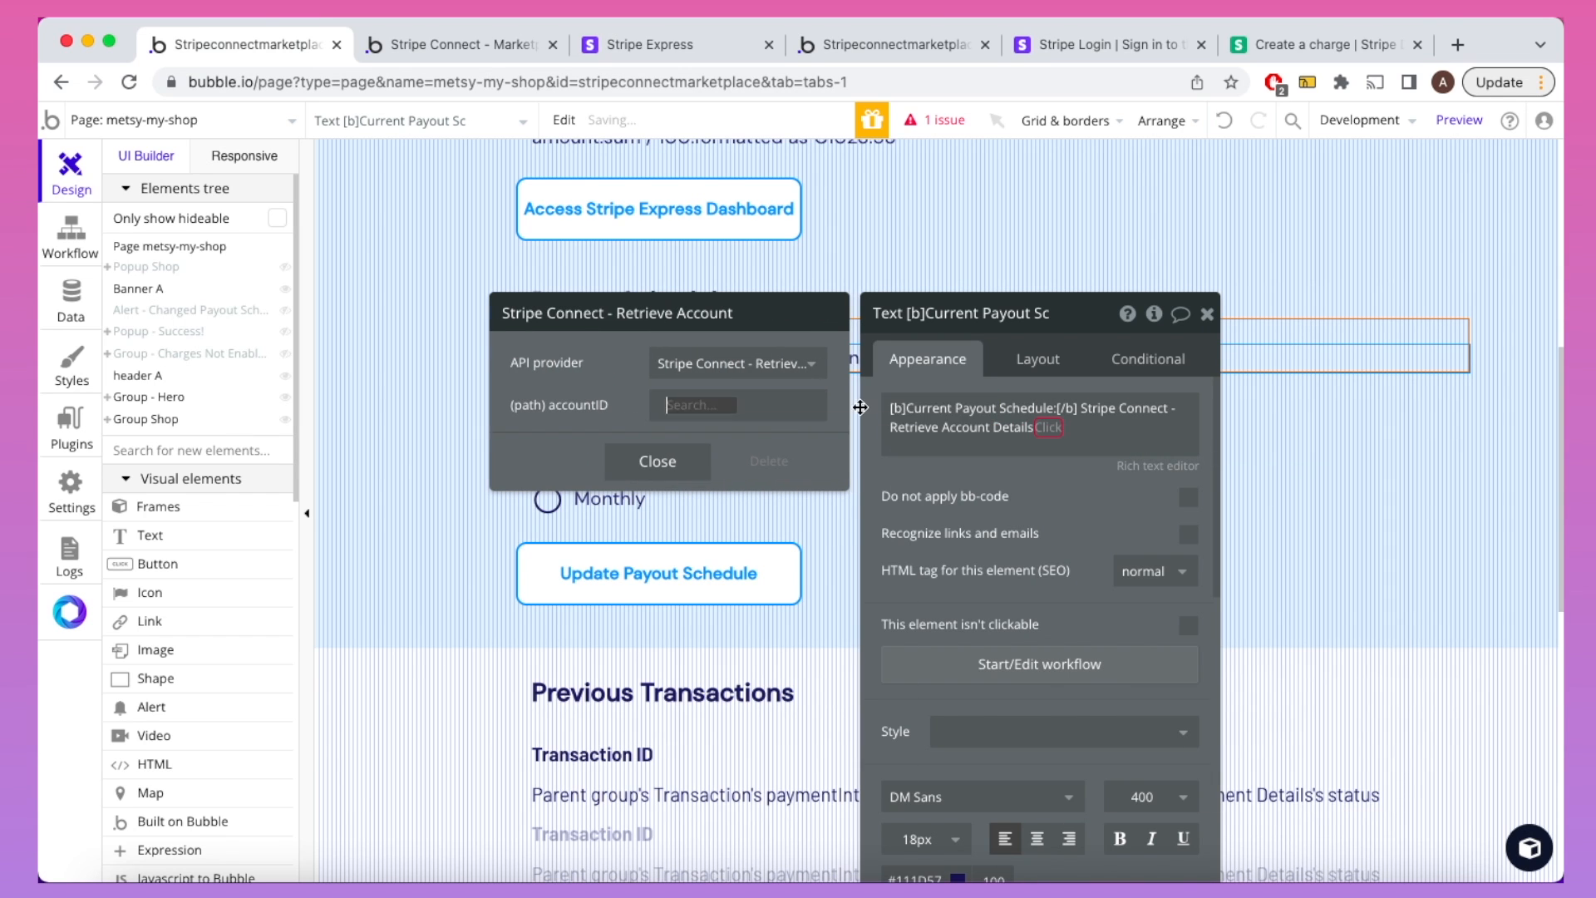
click(864, 405)
click(784, 498)
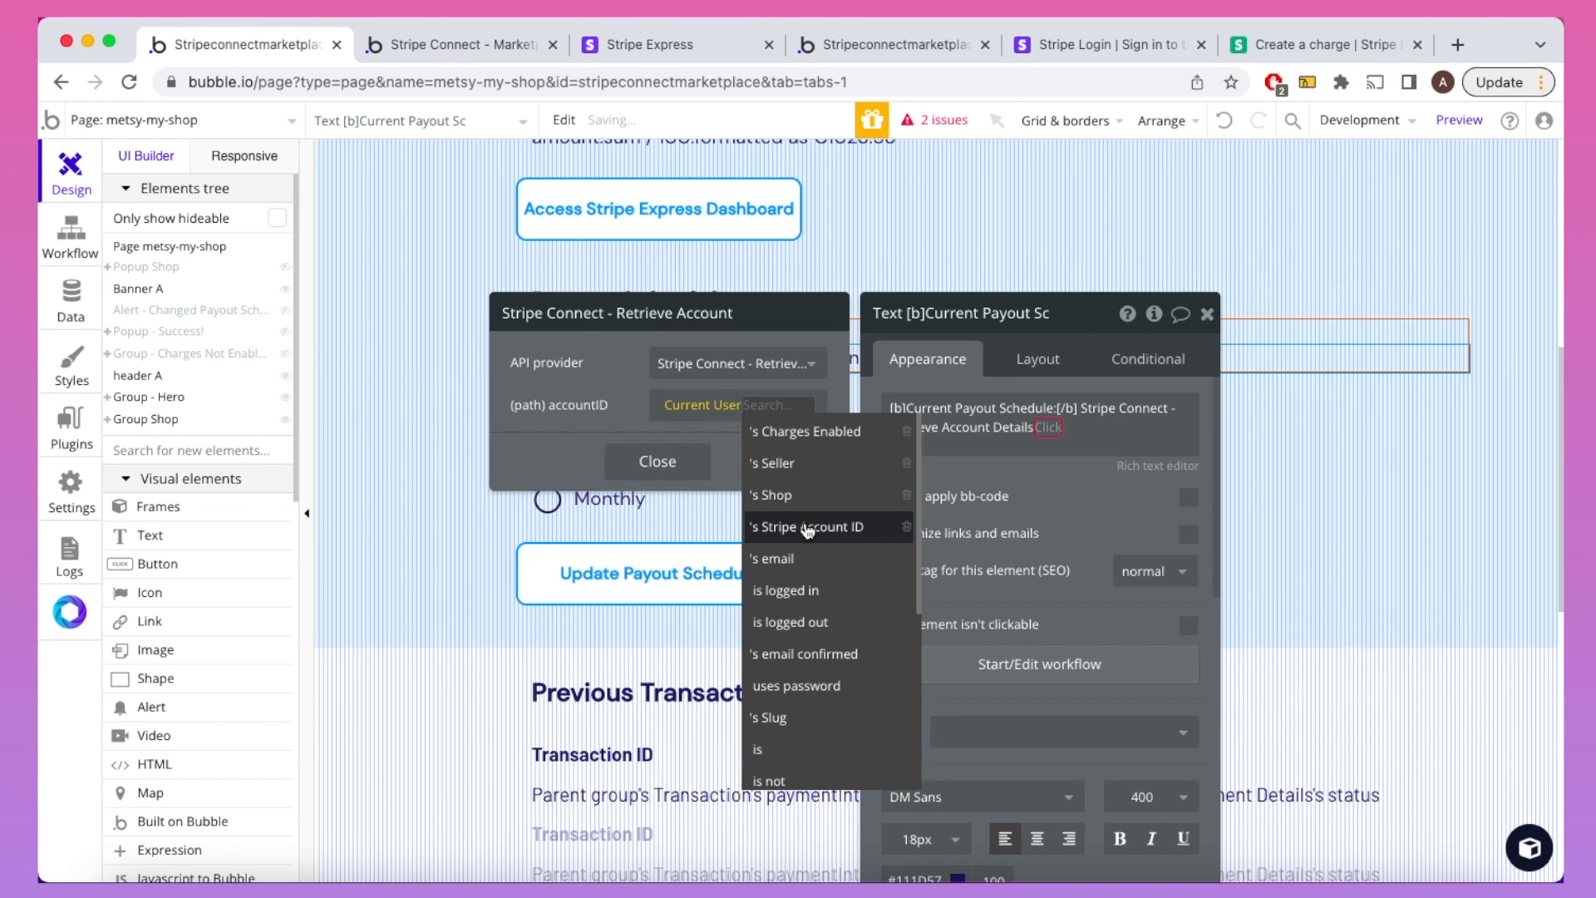
click(803, 528)
Step: Show its settings payouts schedule interval field and close the text's properties
click(1031, 429)
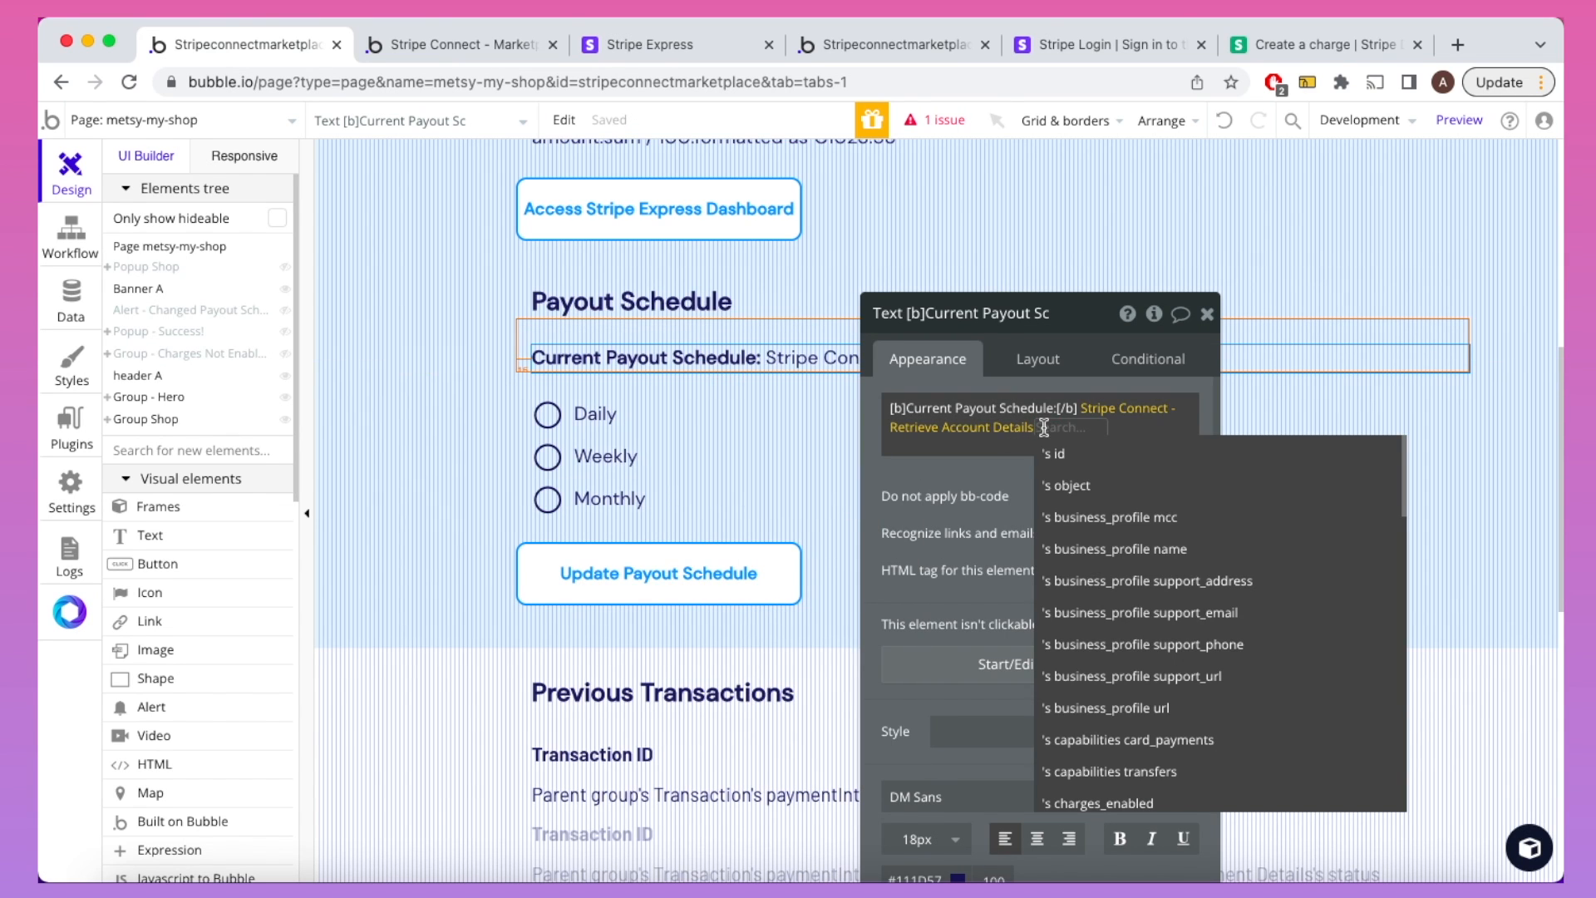
scroll(1114, 573, down, 3)
scroll(1114, 574, down, 8)
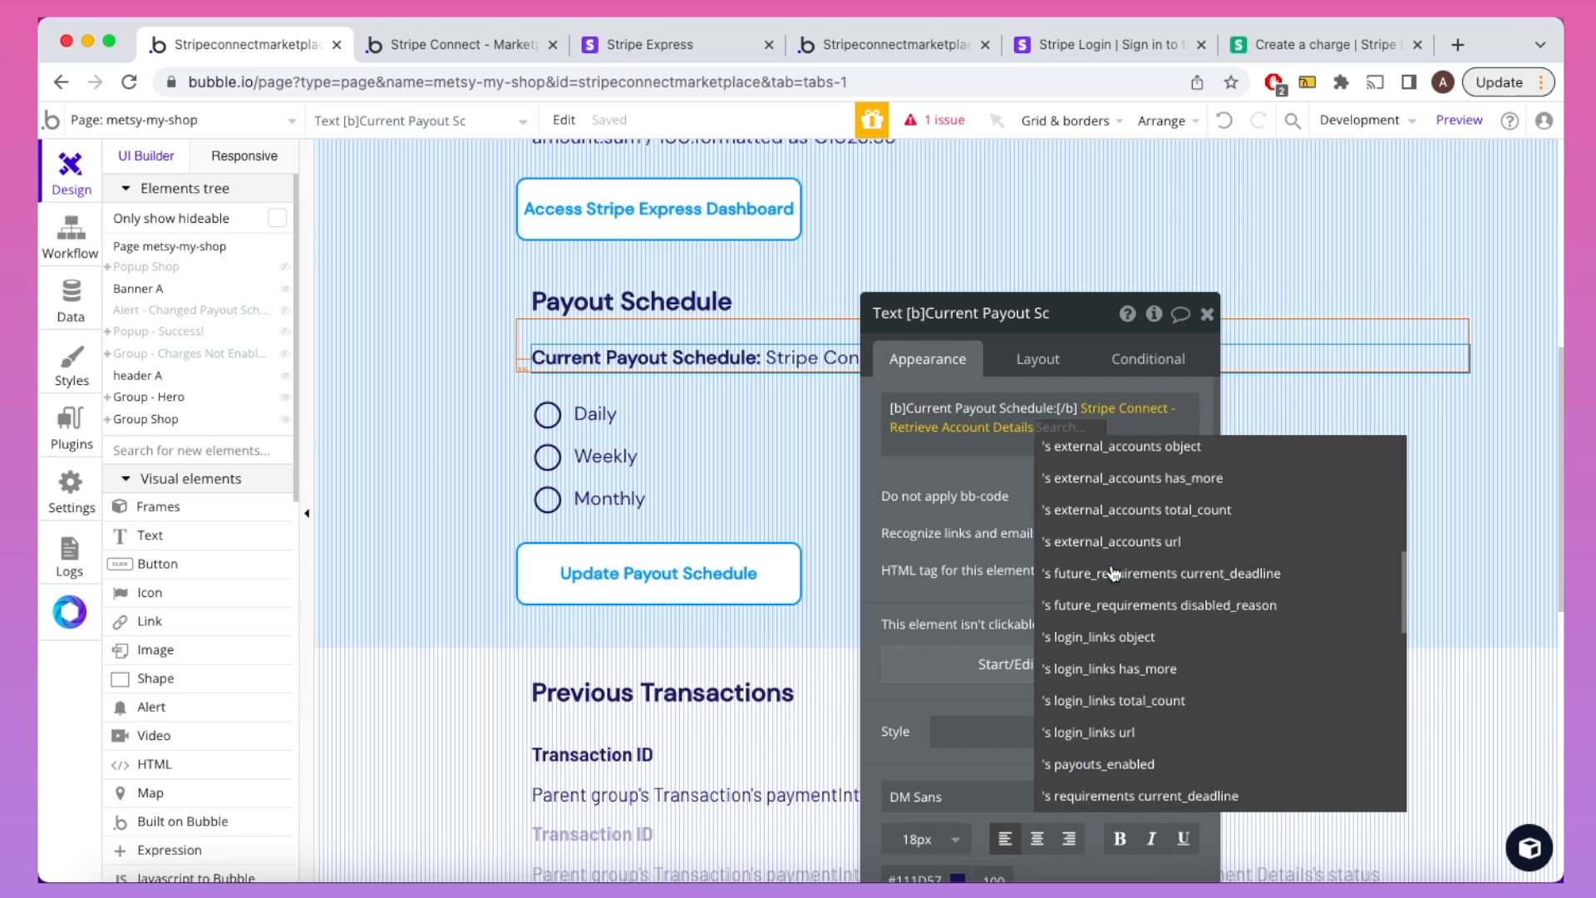
scroll(1114, 574, down, 6)
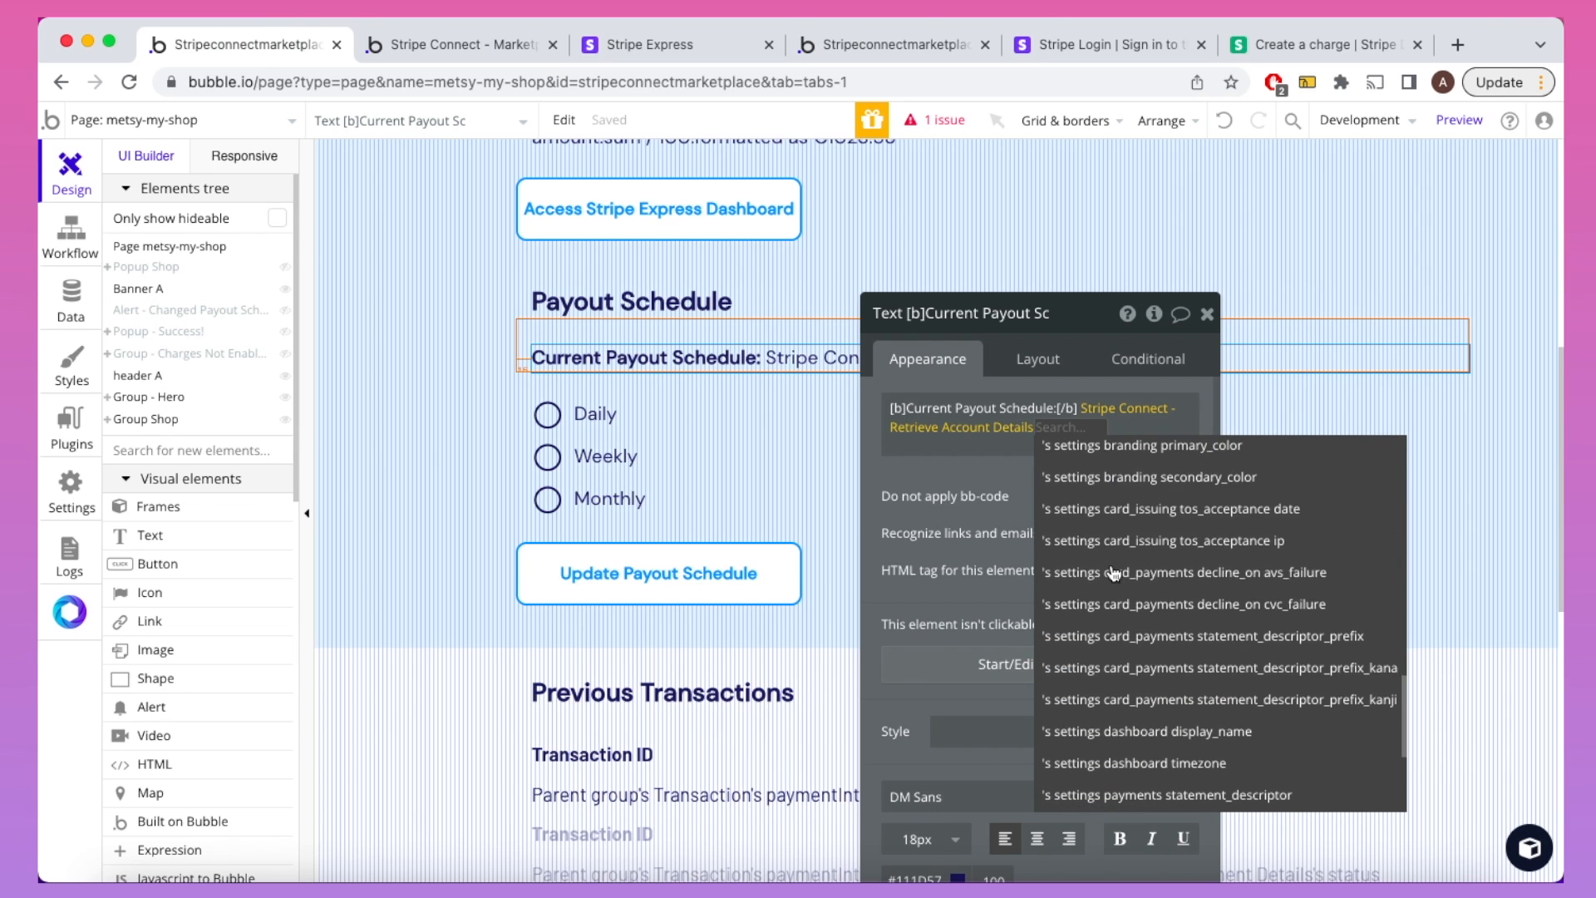
scroll(1114, 574, down, 2)
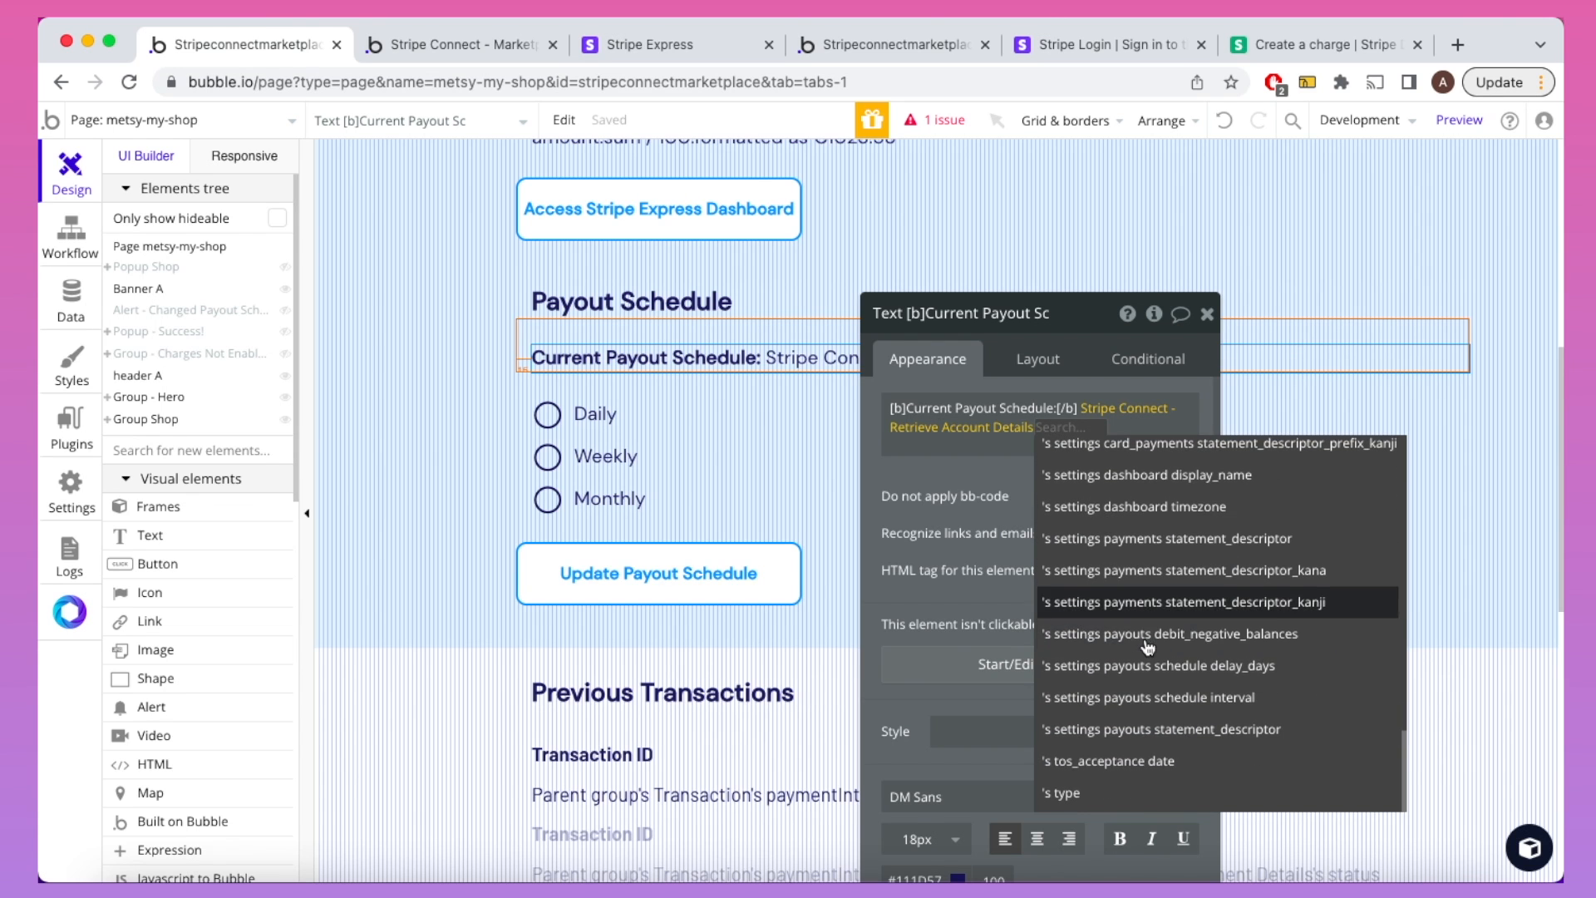
click(1135, 694)
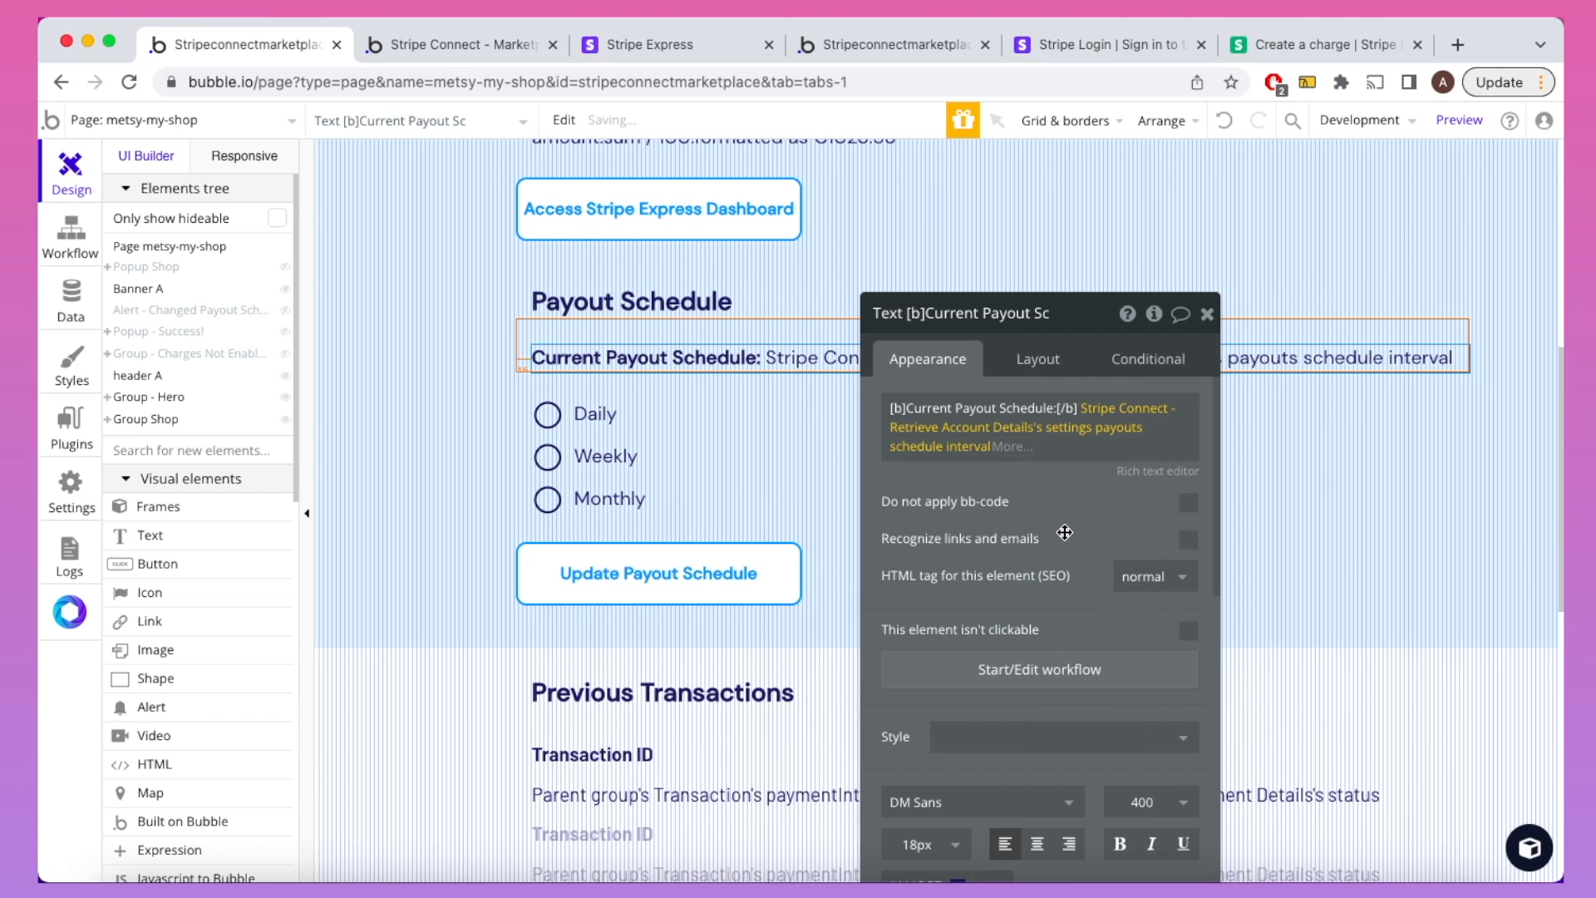
click(1206, 314)
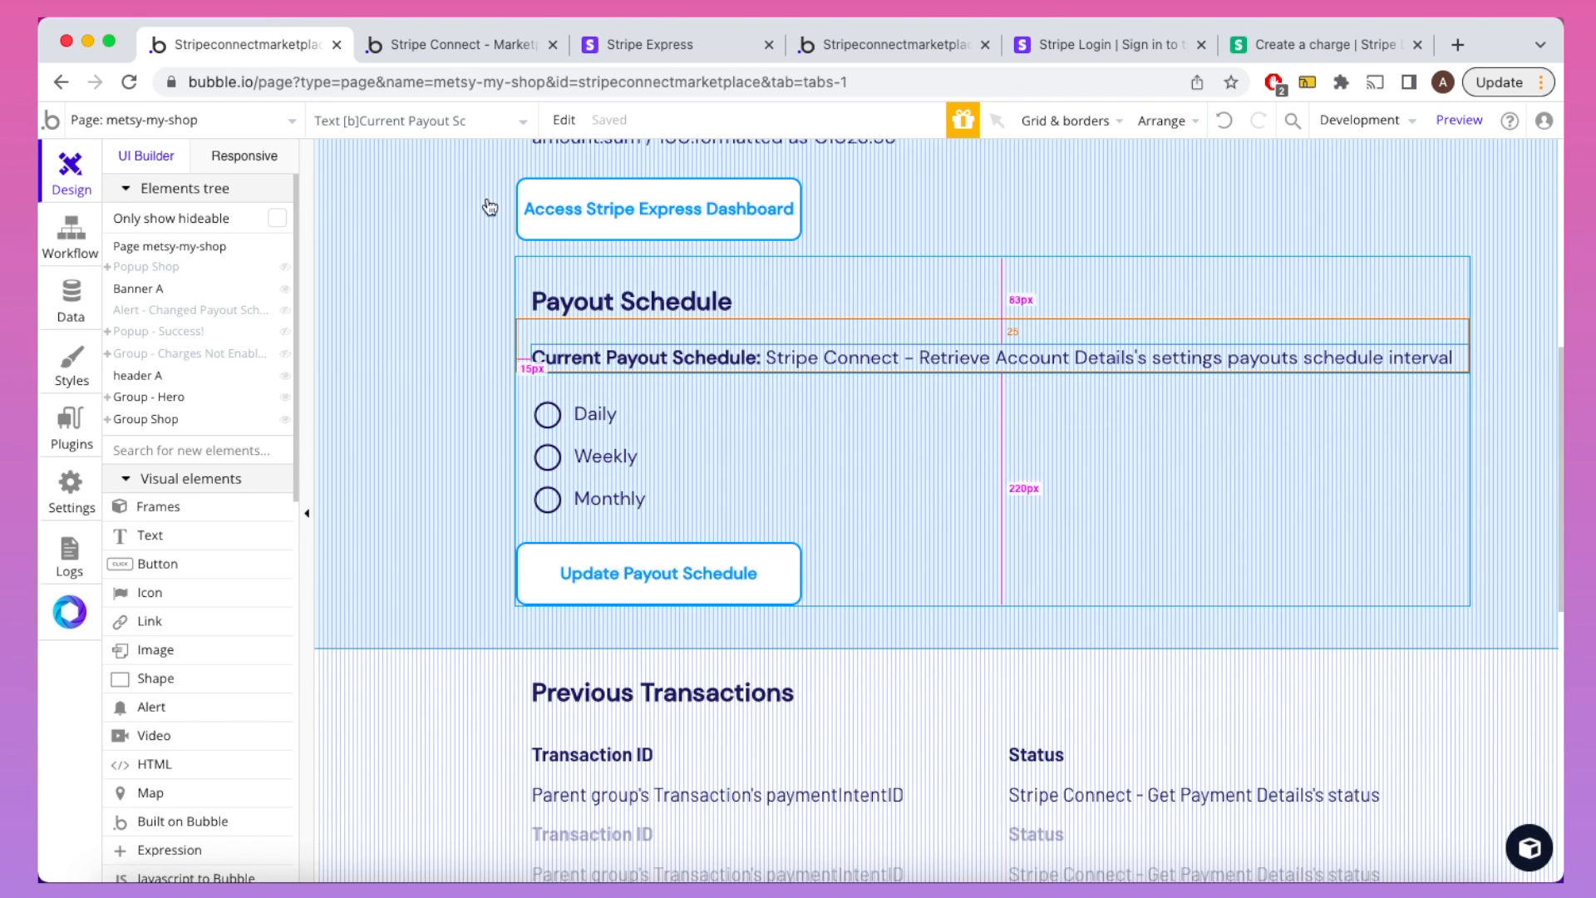
Step: Review the Daily, Weekly and Monthly icons' conditional rules, then select the metsy-my-shop page
double_click(546, 415)
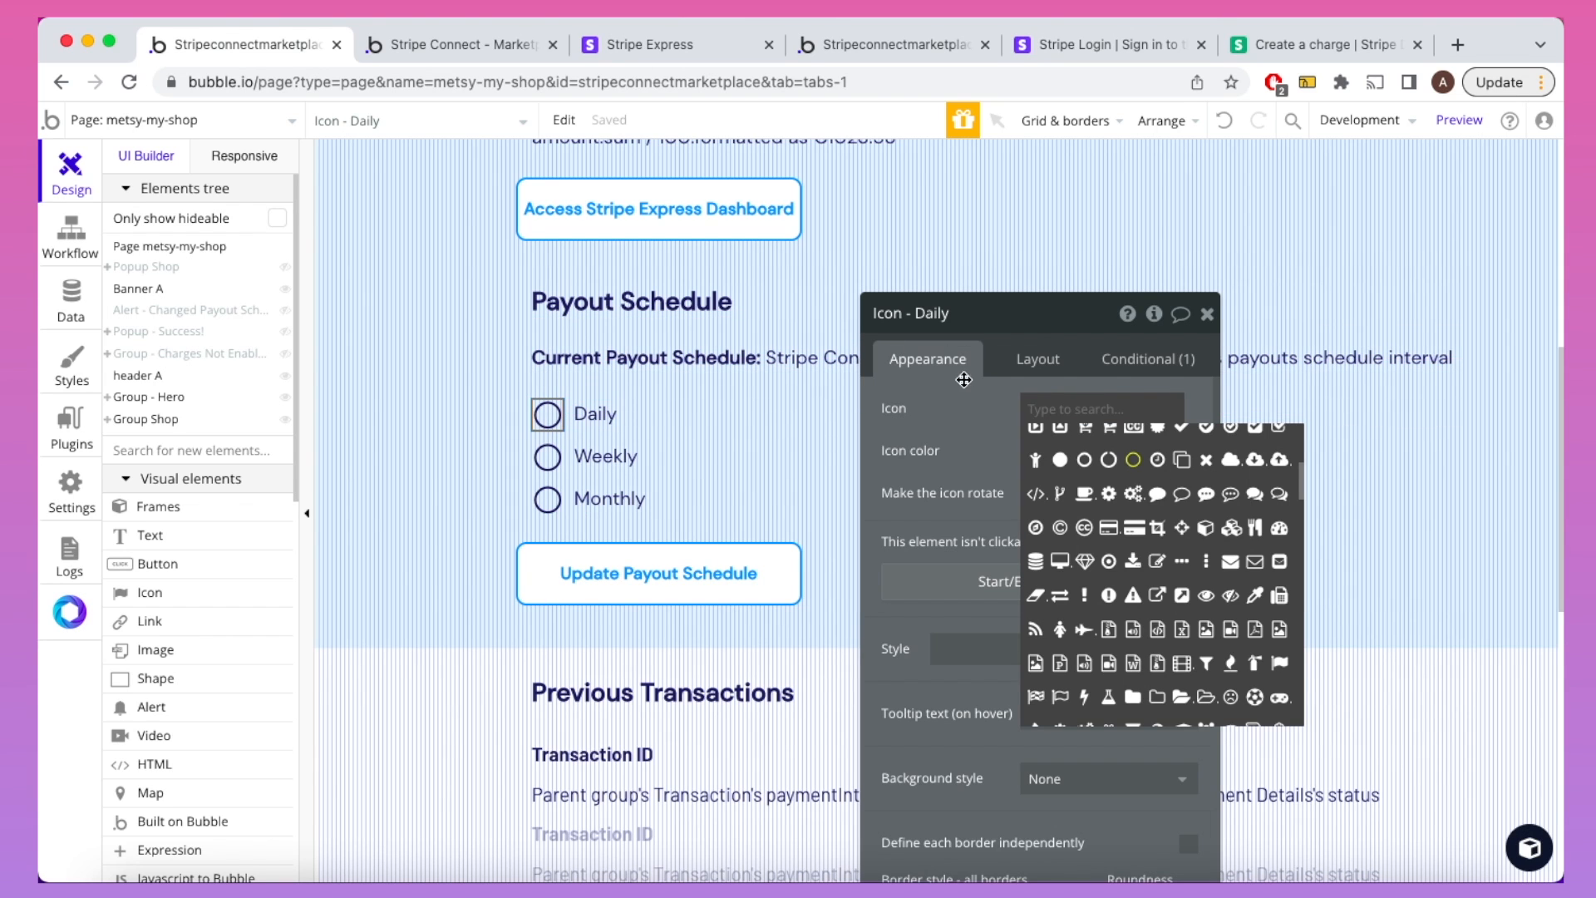
click(960, 407)
click(1114, 369)
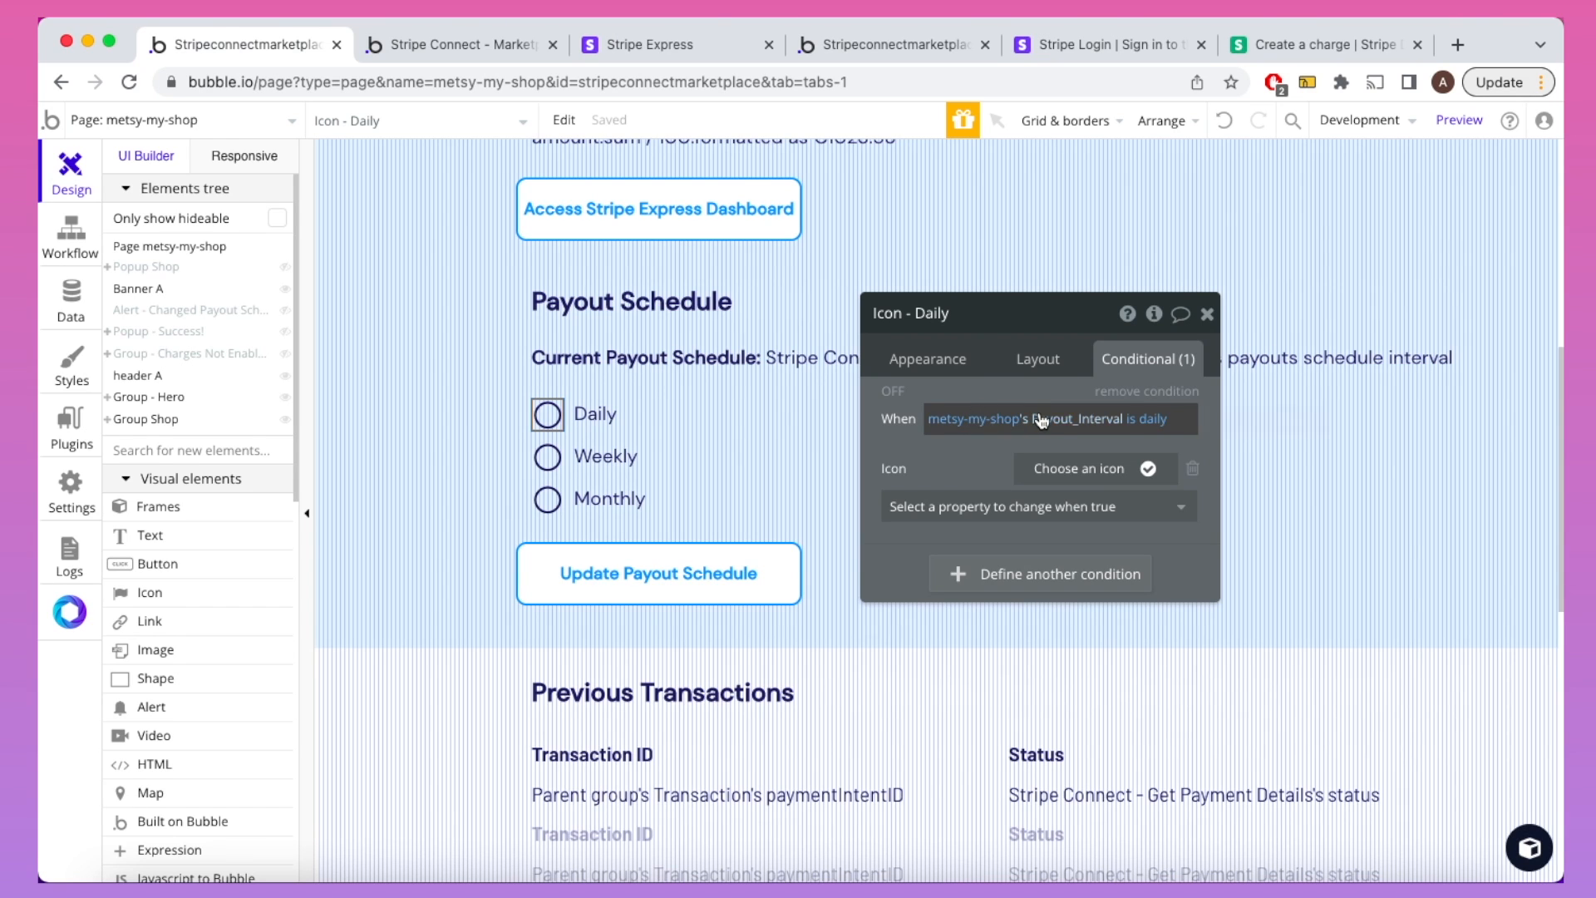
click(550, 455)
click(549, 499)
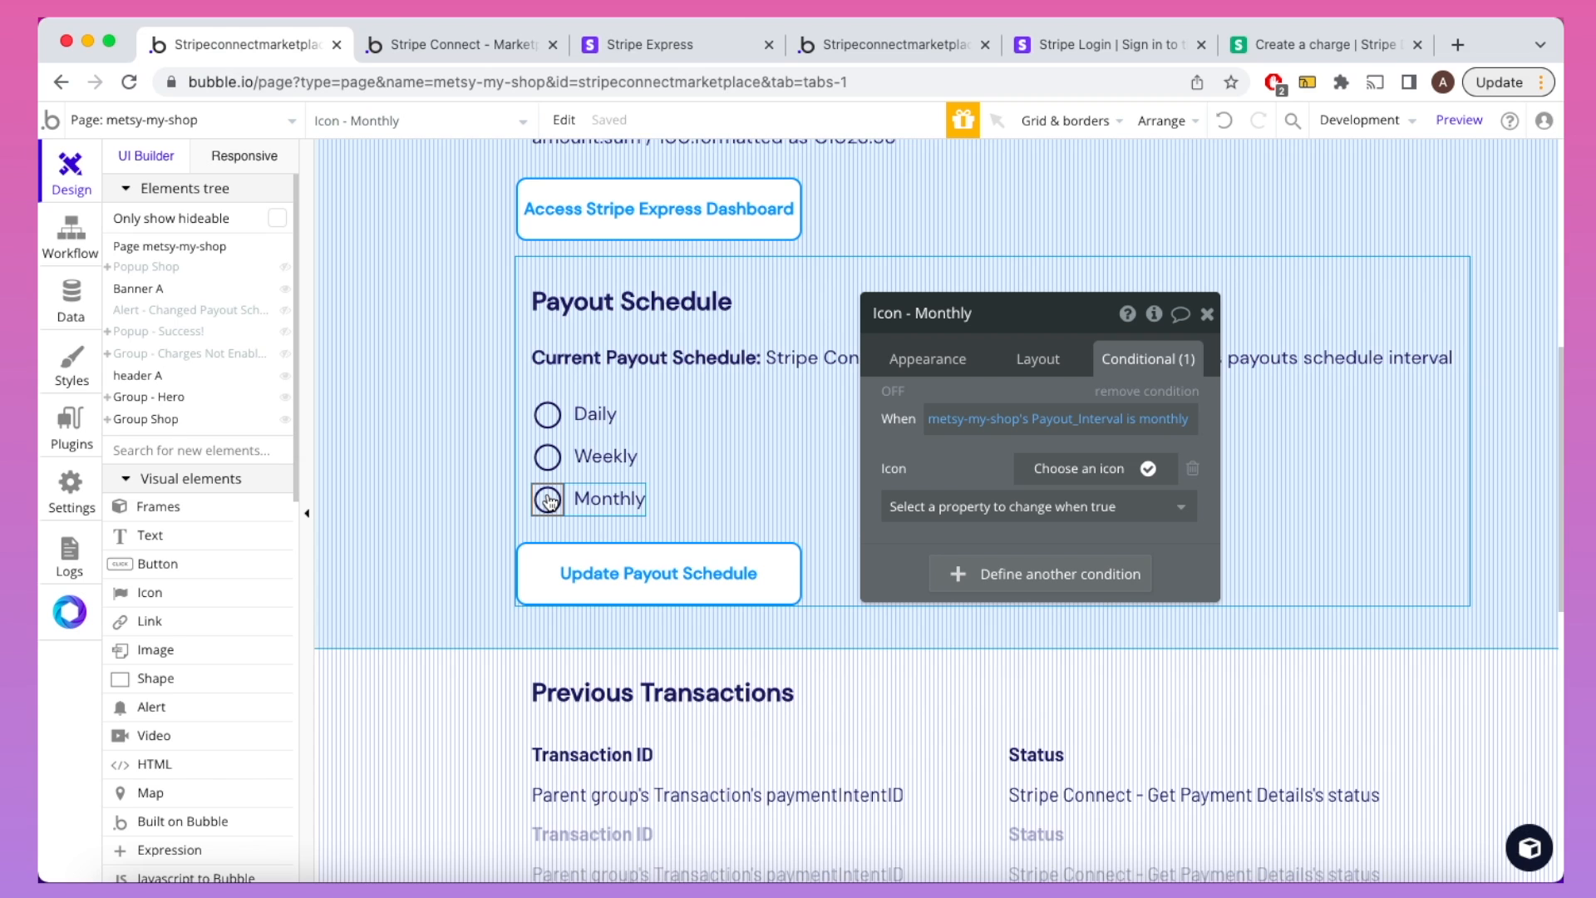
click(208, 252)
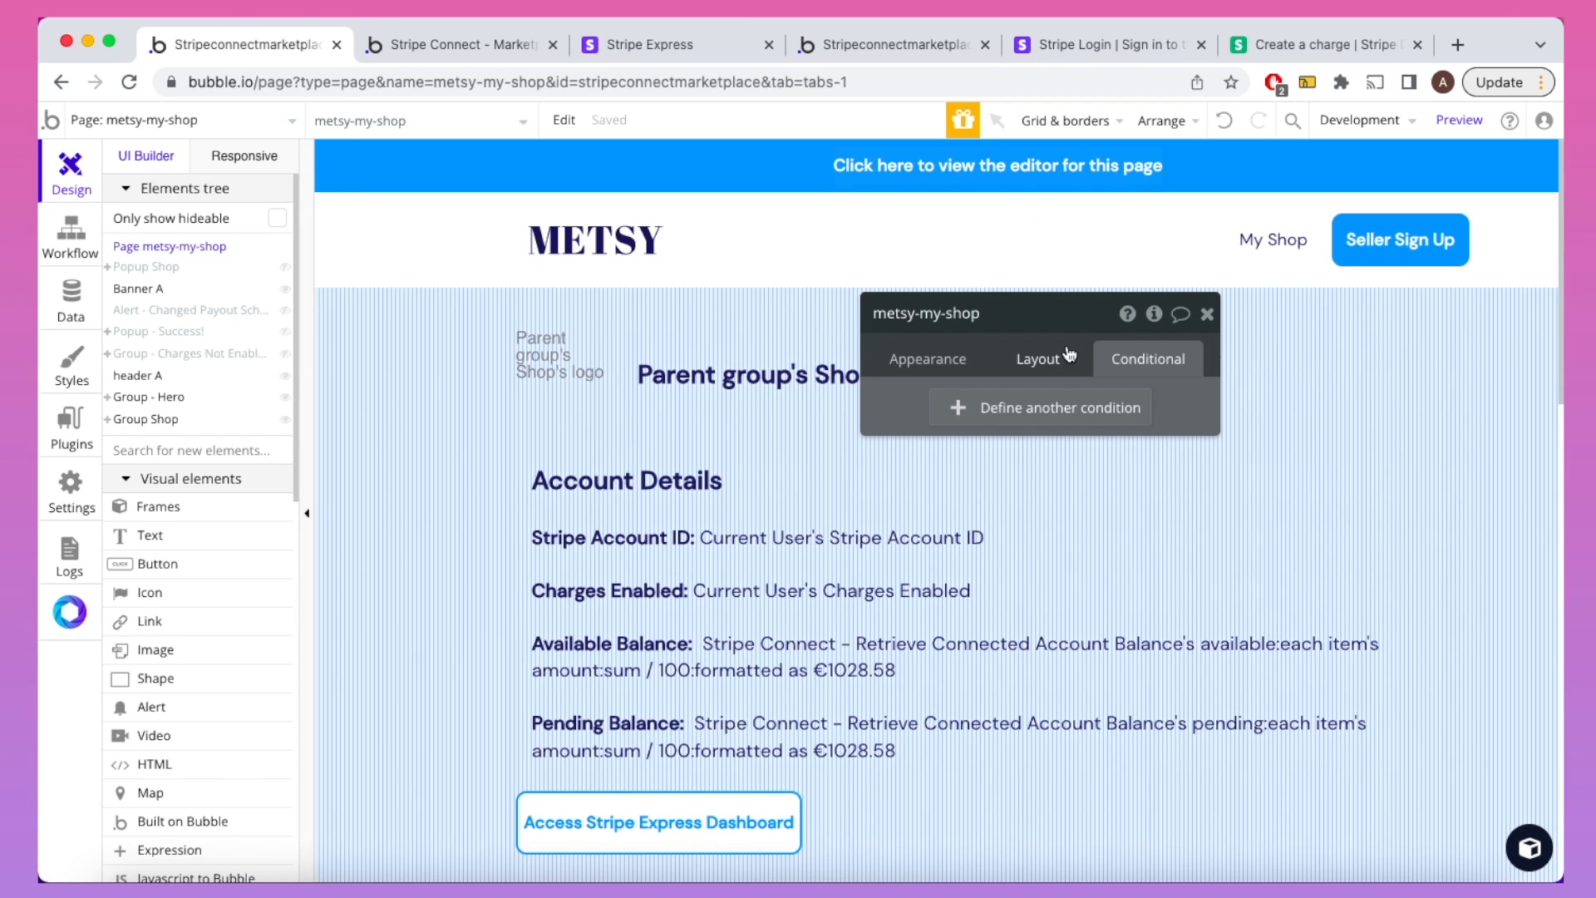
Step: Check the Payout_Interval state and the Page is loaded step setting it, then view the preview
click(1155, 315)
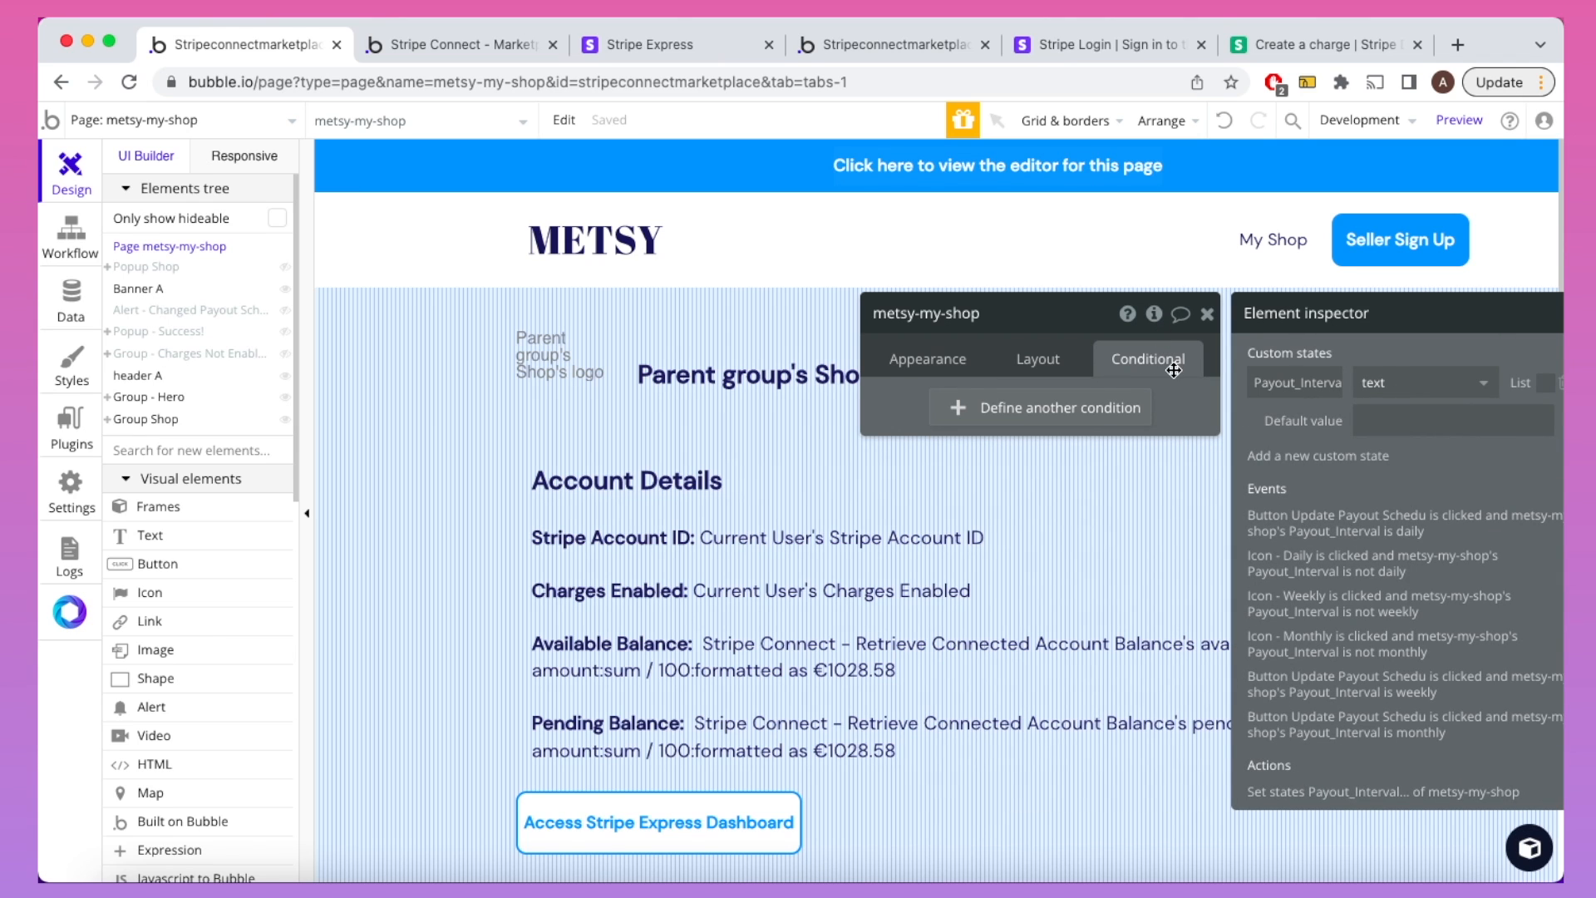
click(1373, 420)
click(69, 234)
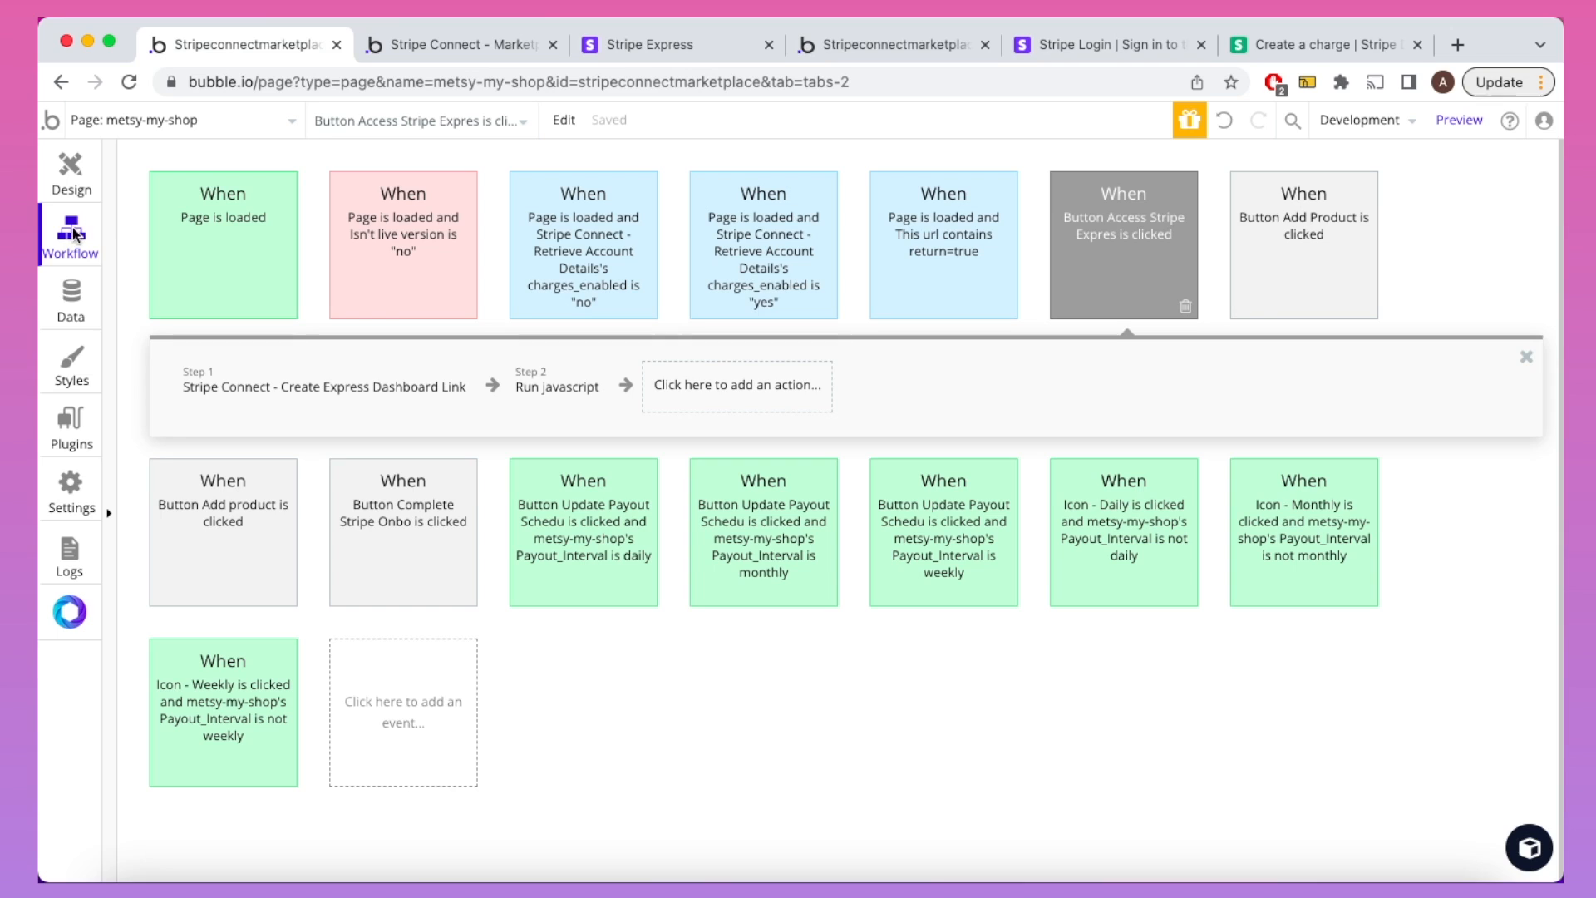
click(170, 229)
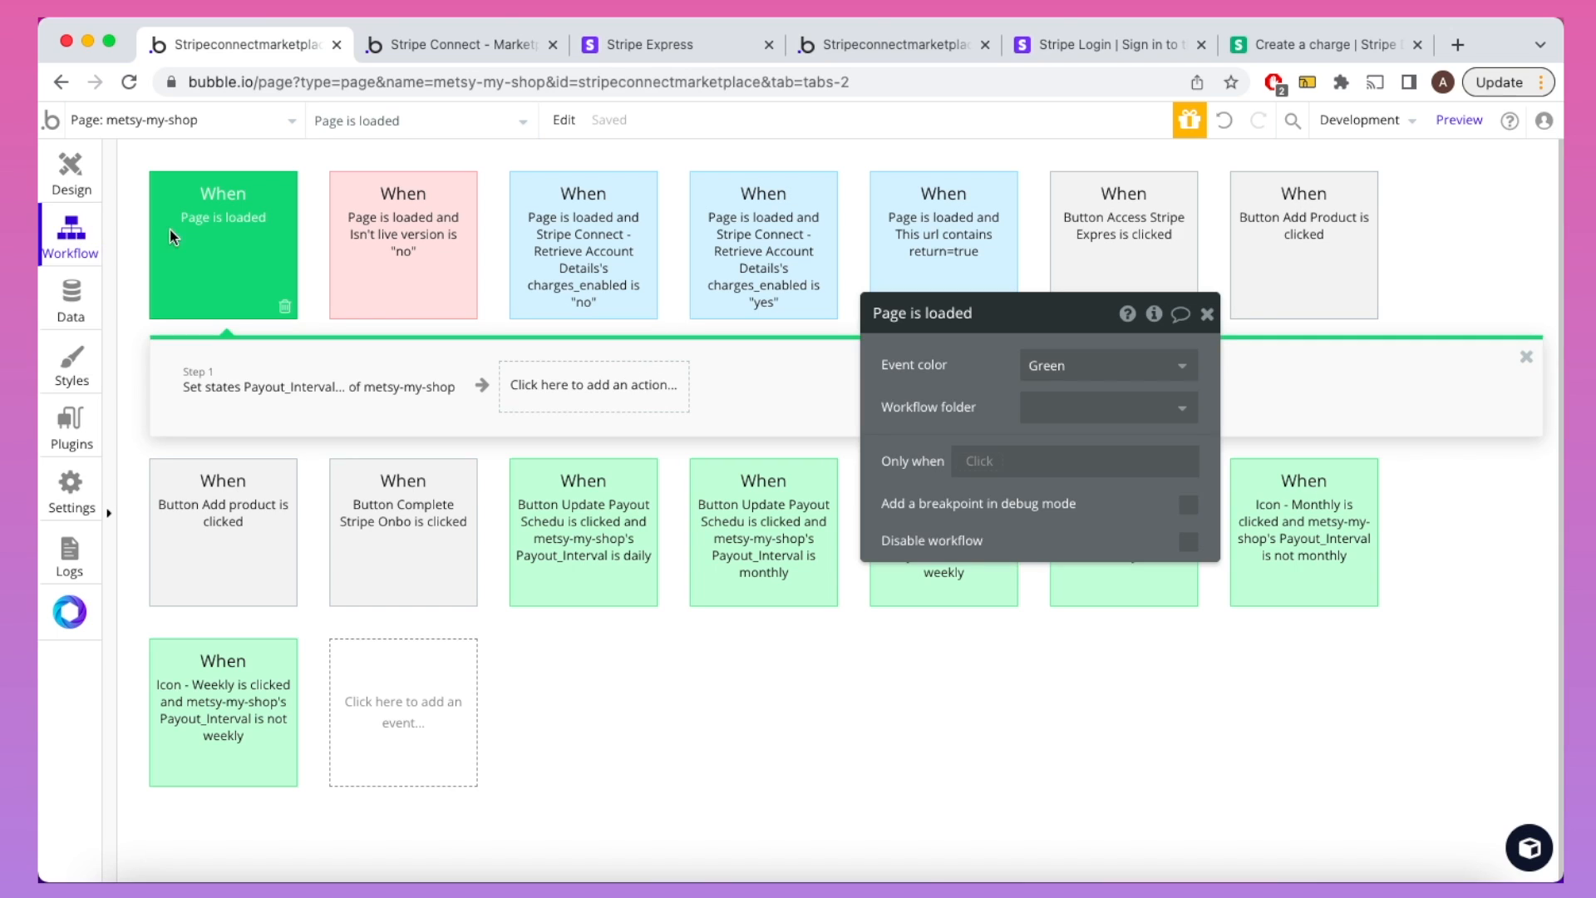
click(308, 372)
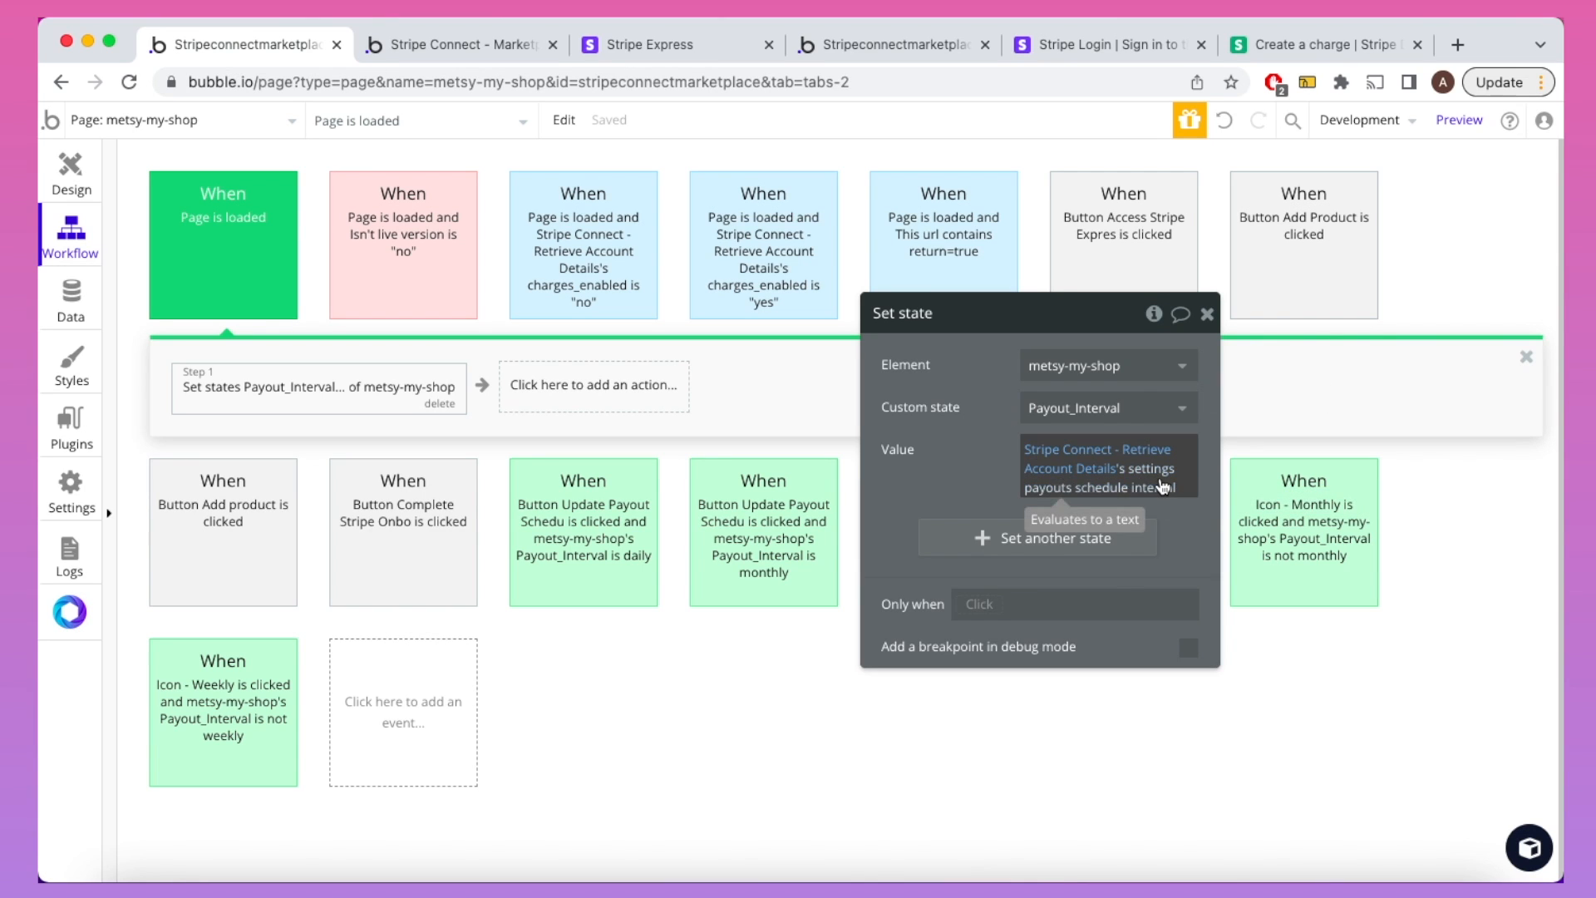
click(1208, 314)
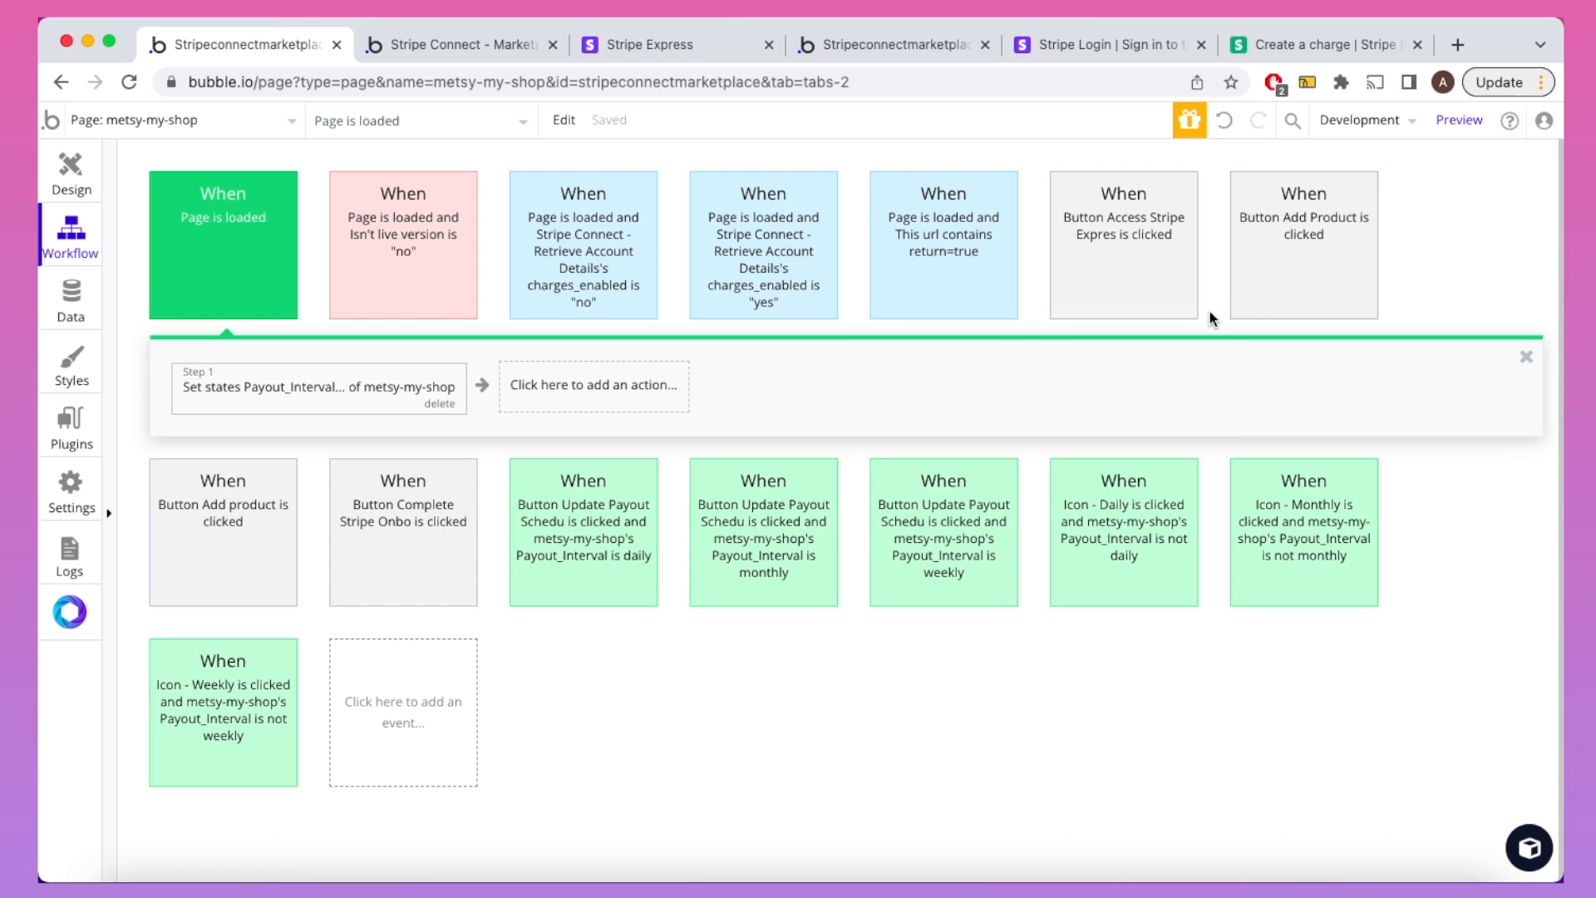
click(464, 55)
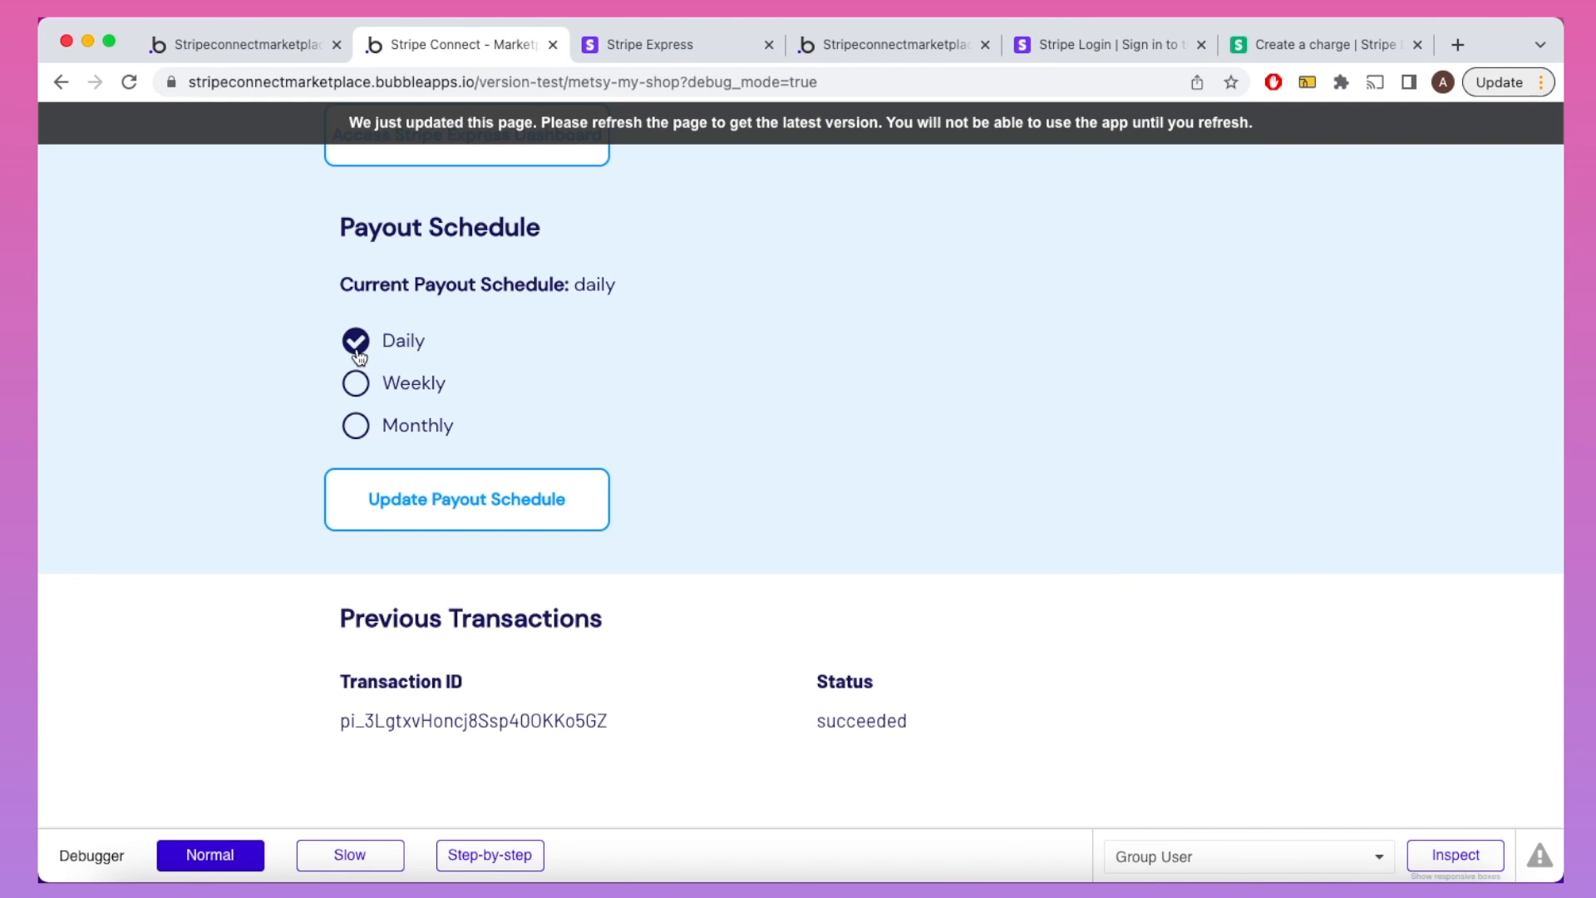
Step: Open the Icon - Monthly click workflow, then reload the preview and select Monthly
click(276, 48)
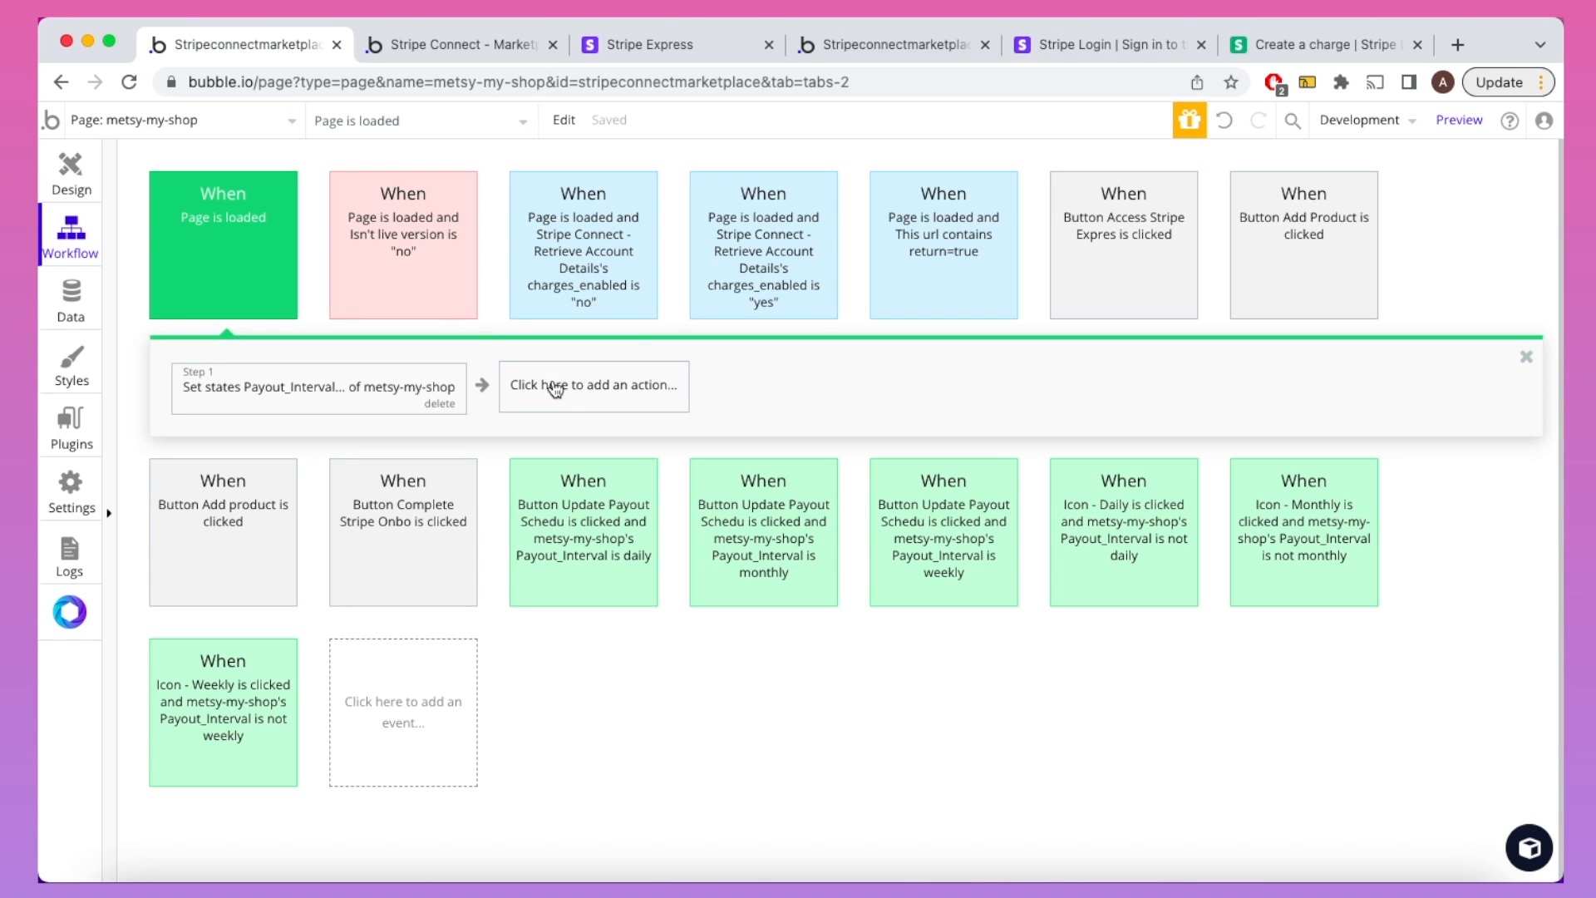
click(1251, 506)
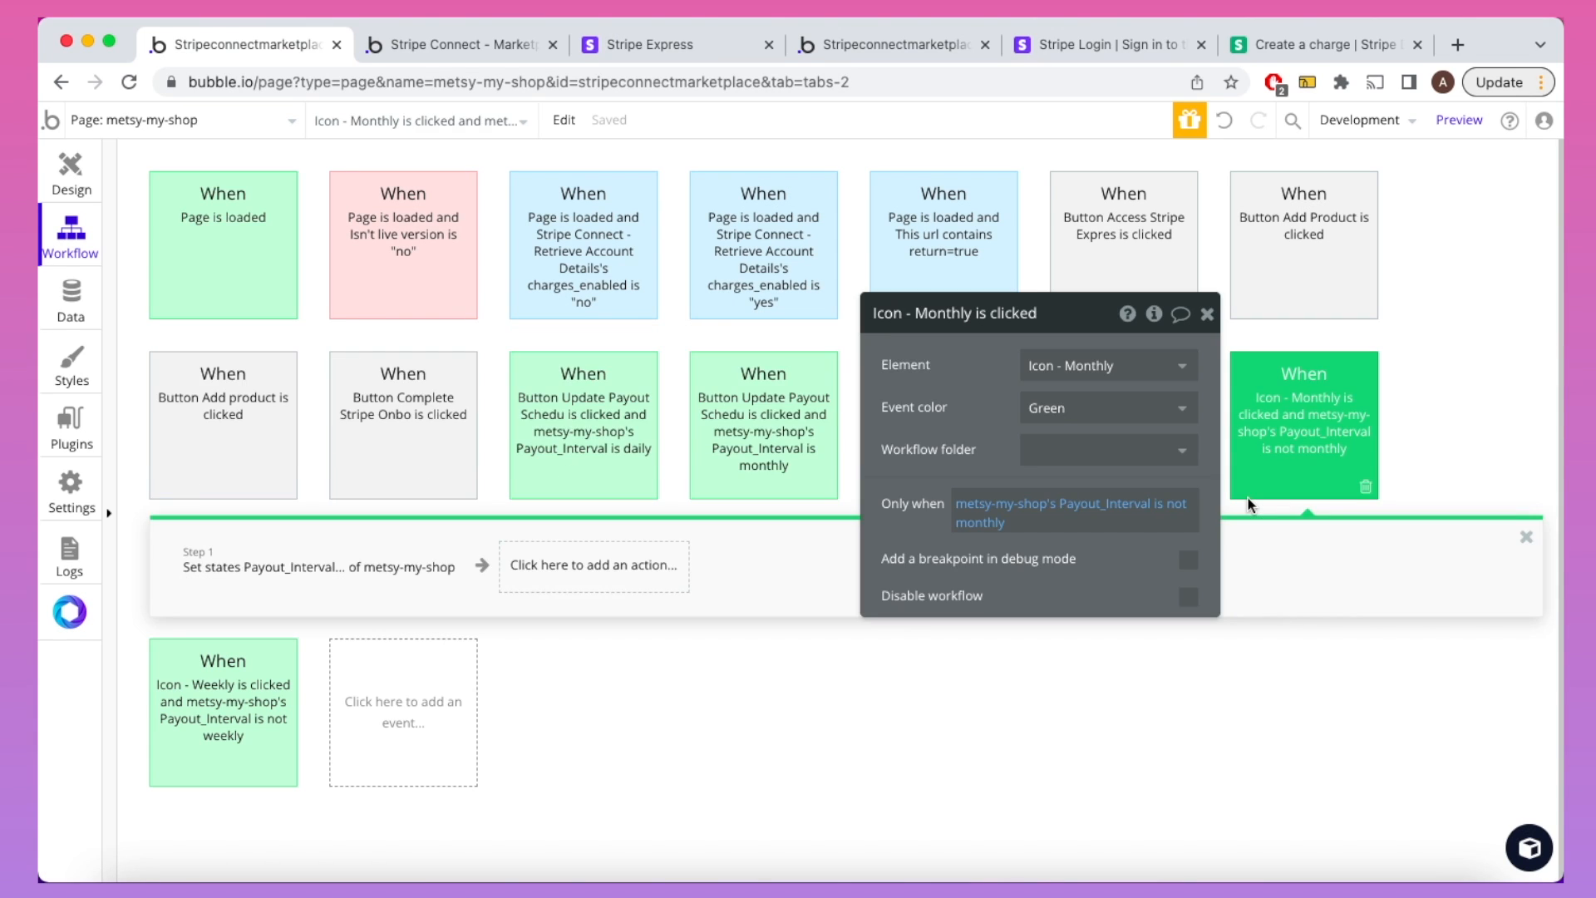
click(466, 44)
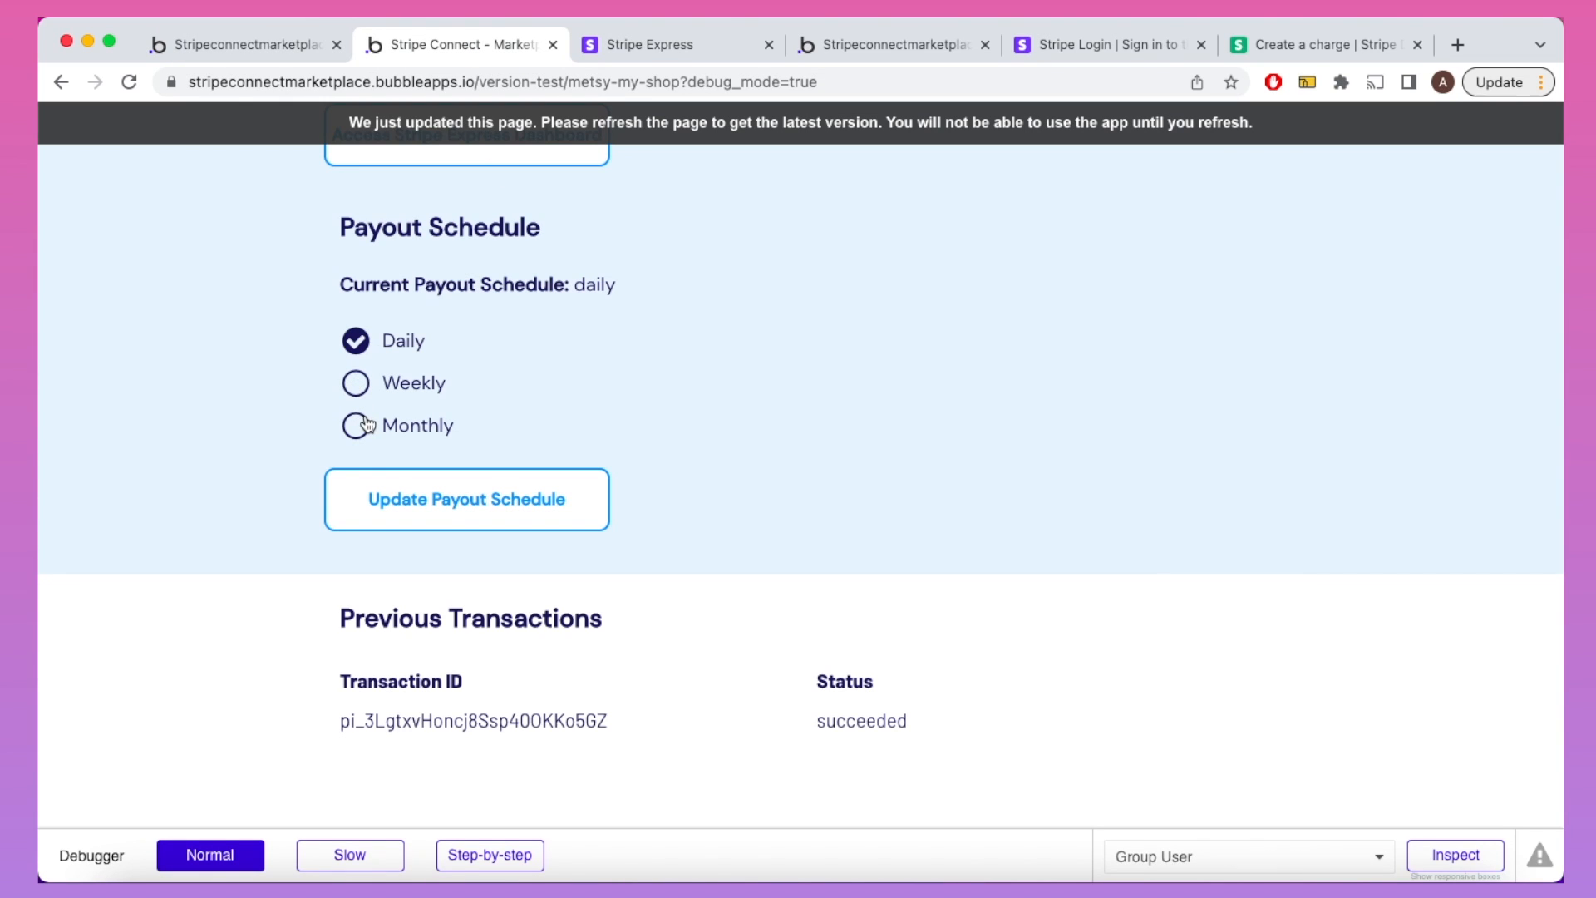
click(566, 133)
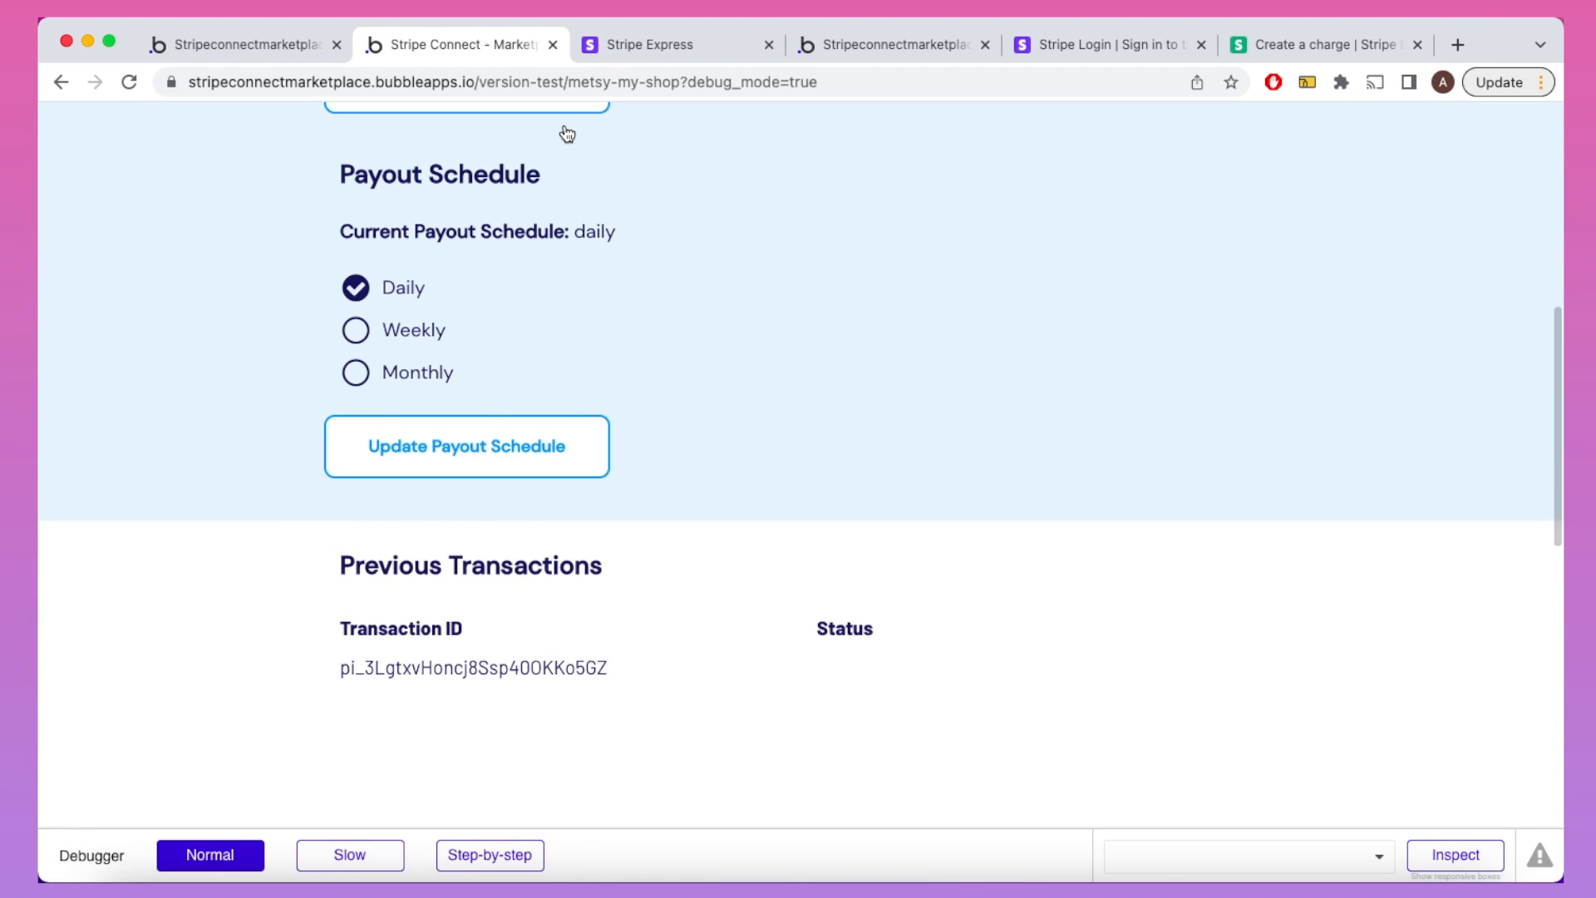
click(358, 376)
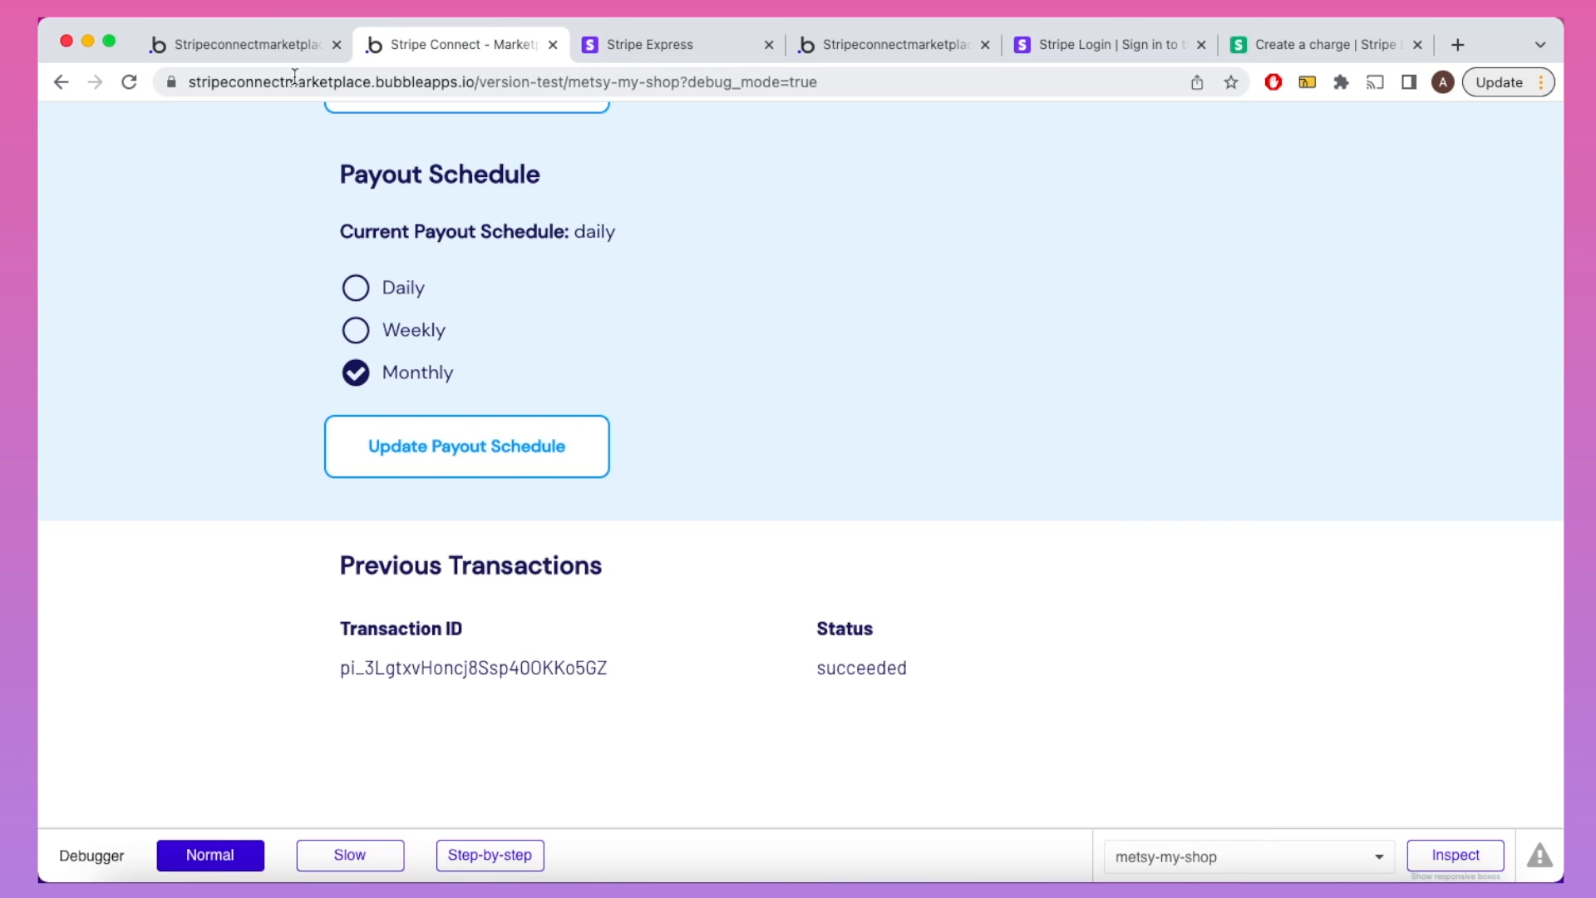
click(272, 49)
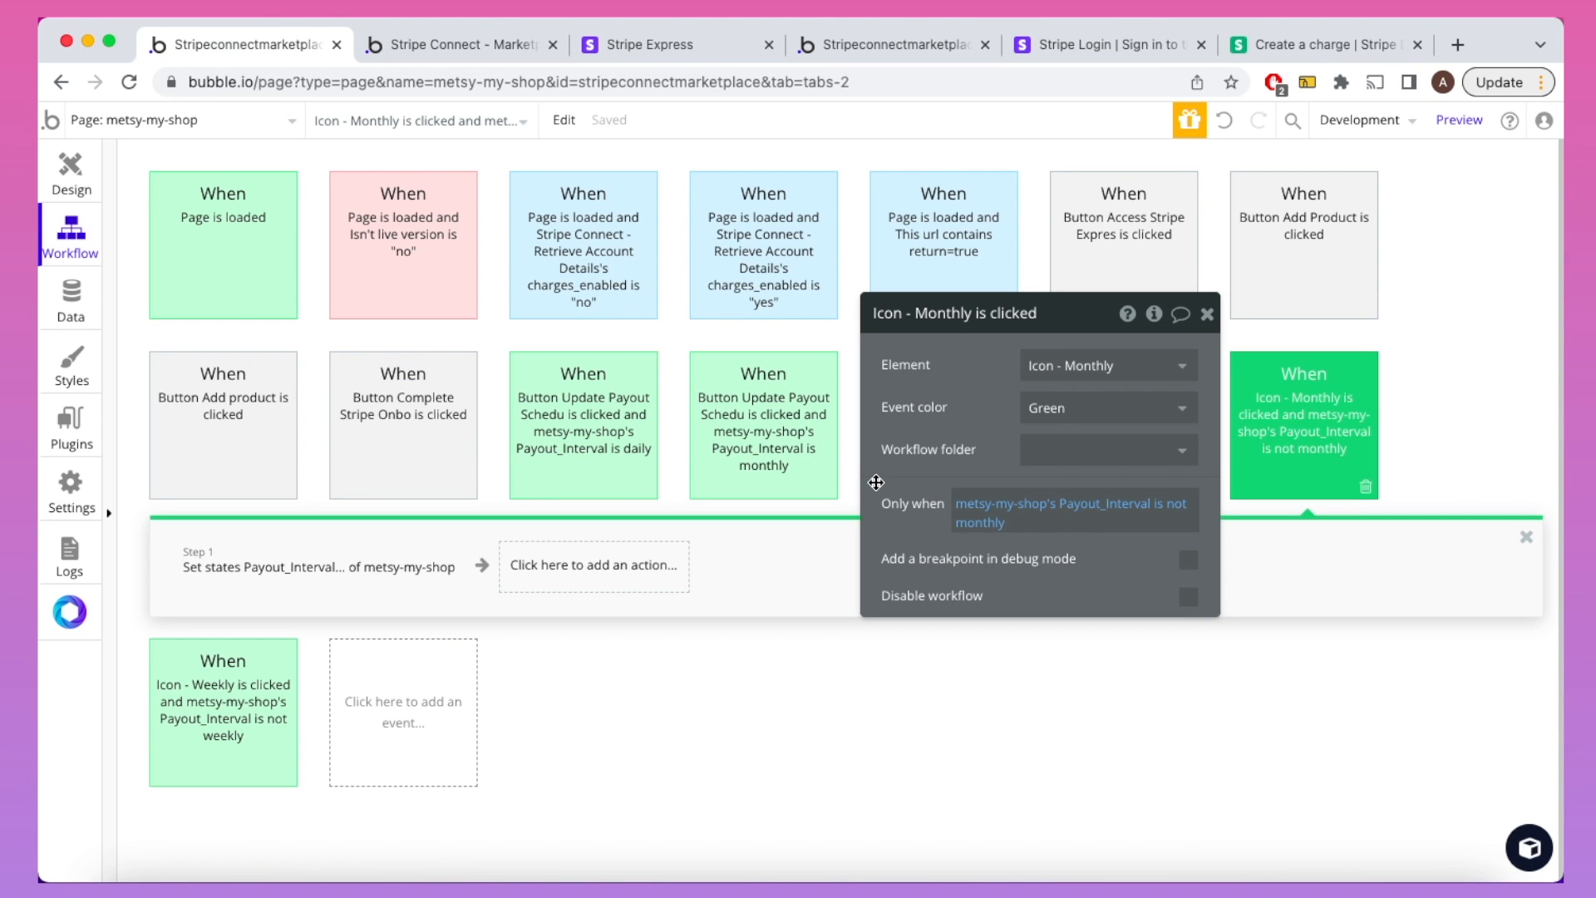
Step: Review the Set state step to monthly and the page's custom states in the inspector
click(385, 555)
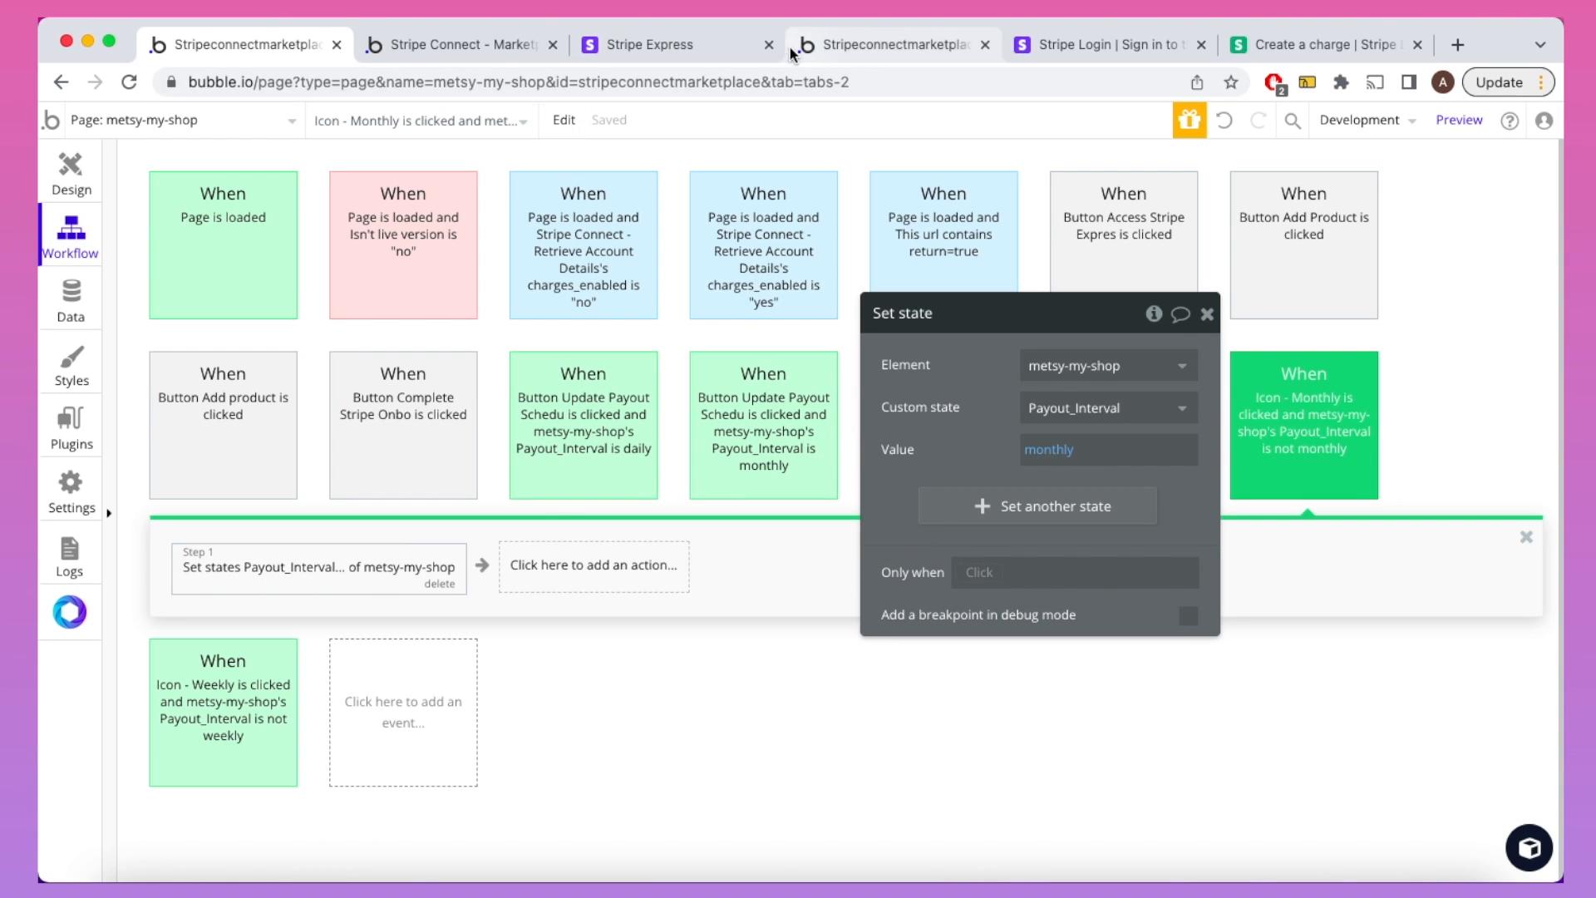
click(61, 185)
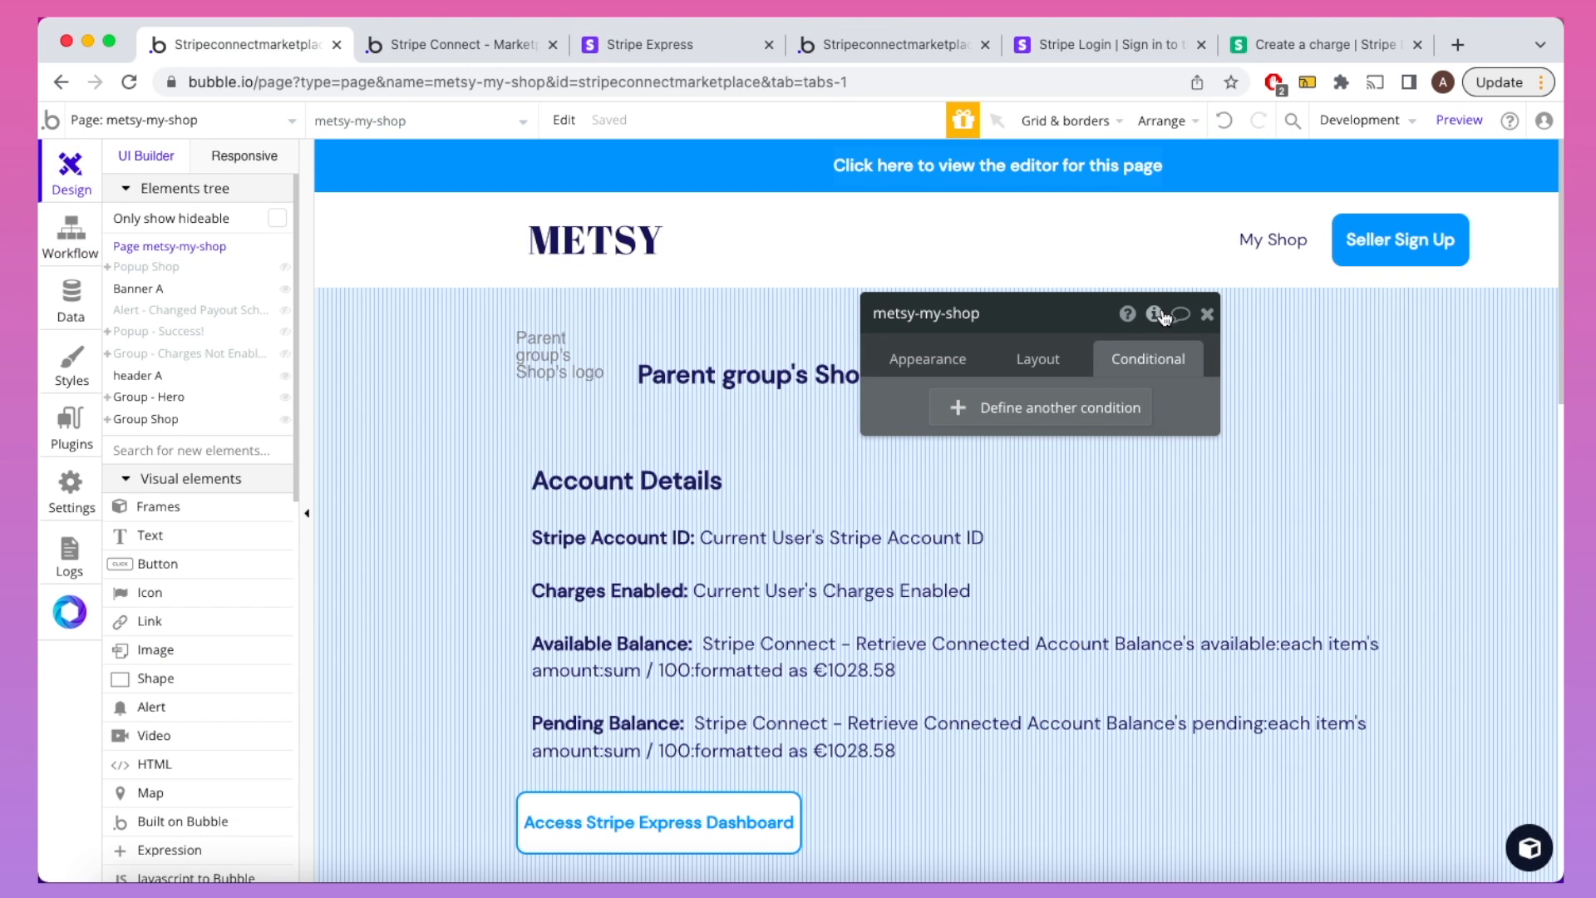
click(1154, 313)
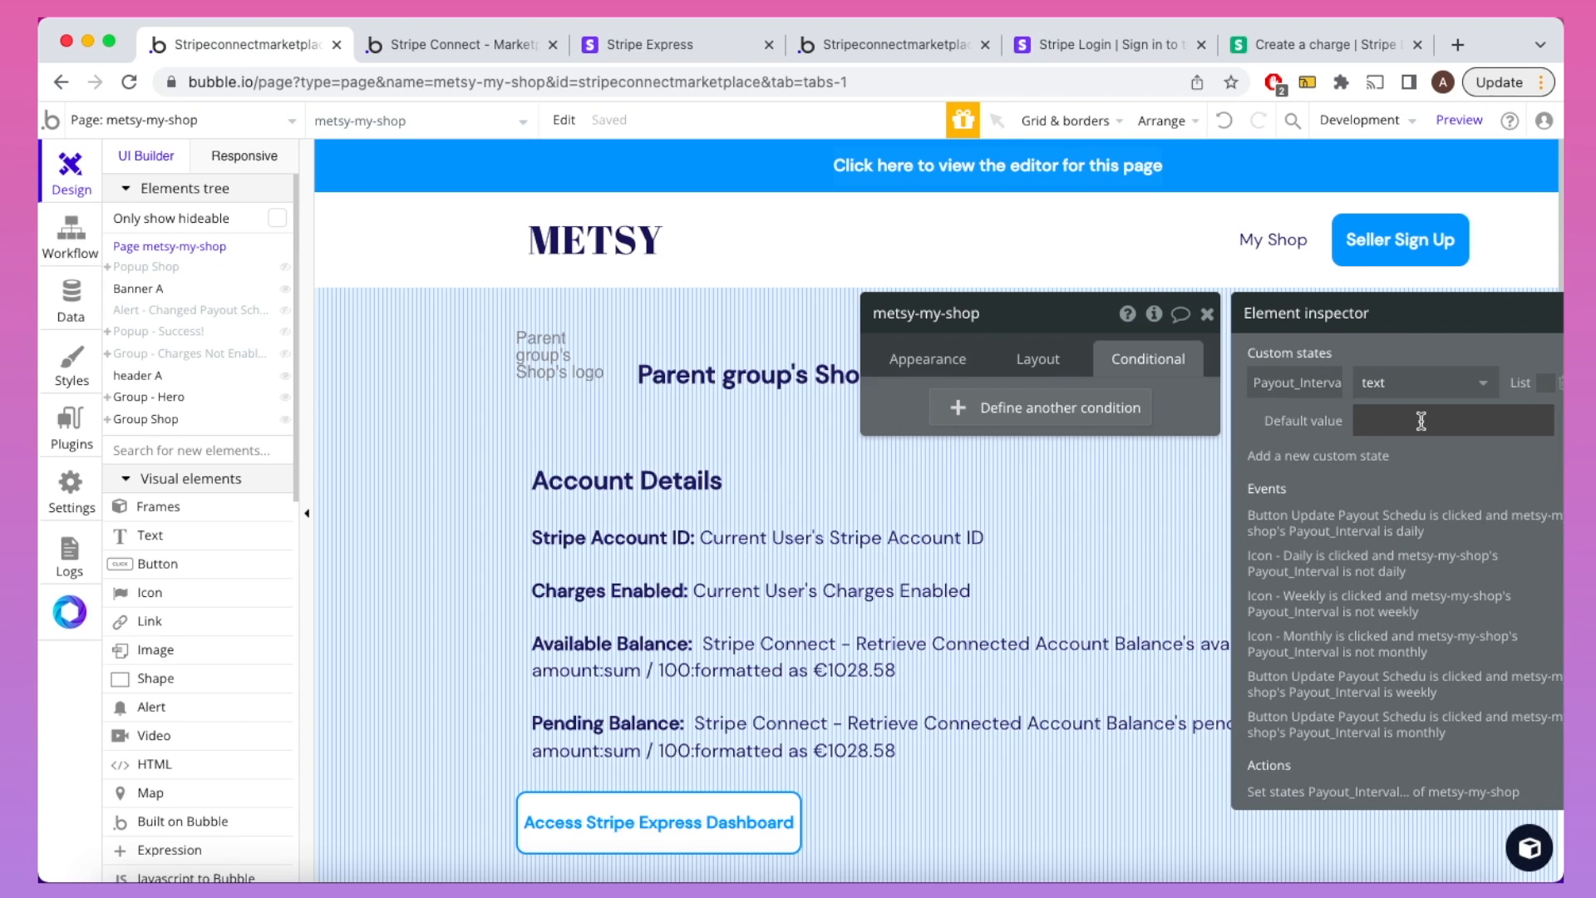
click(1208, 313)
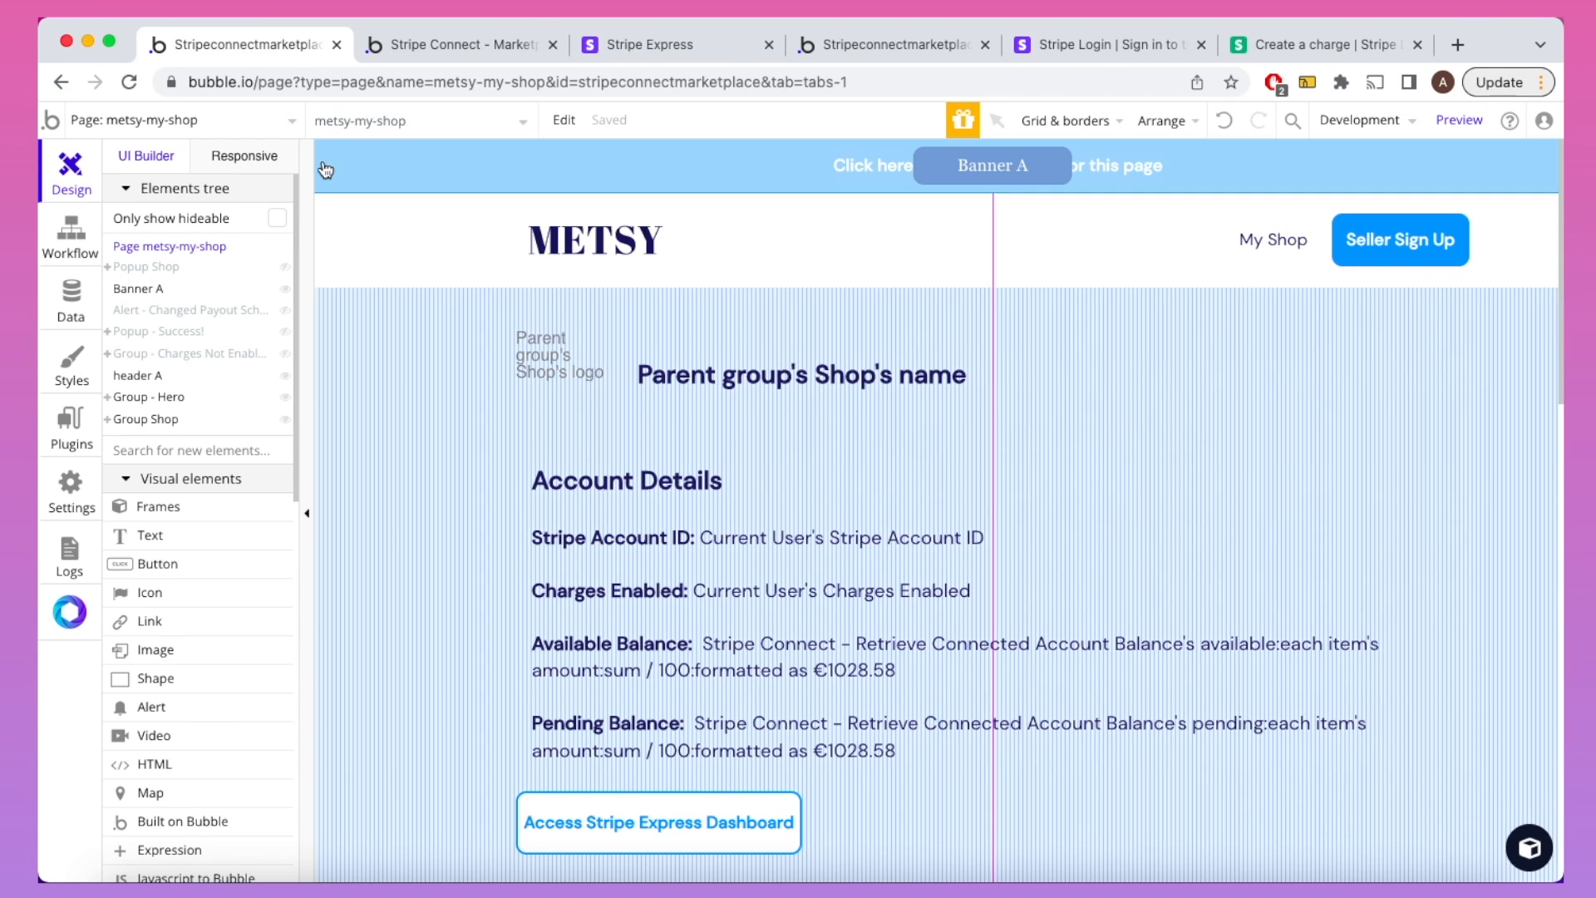
click(439, 52)
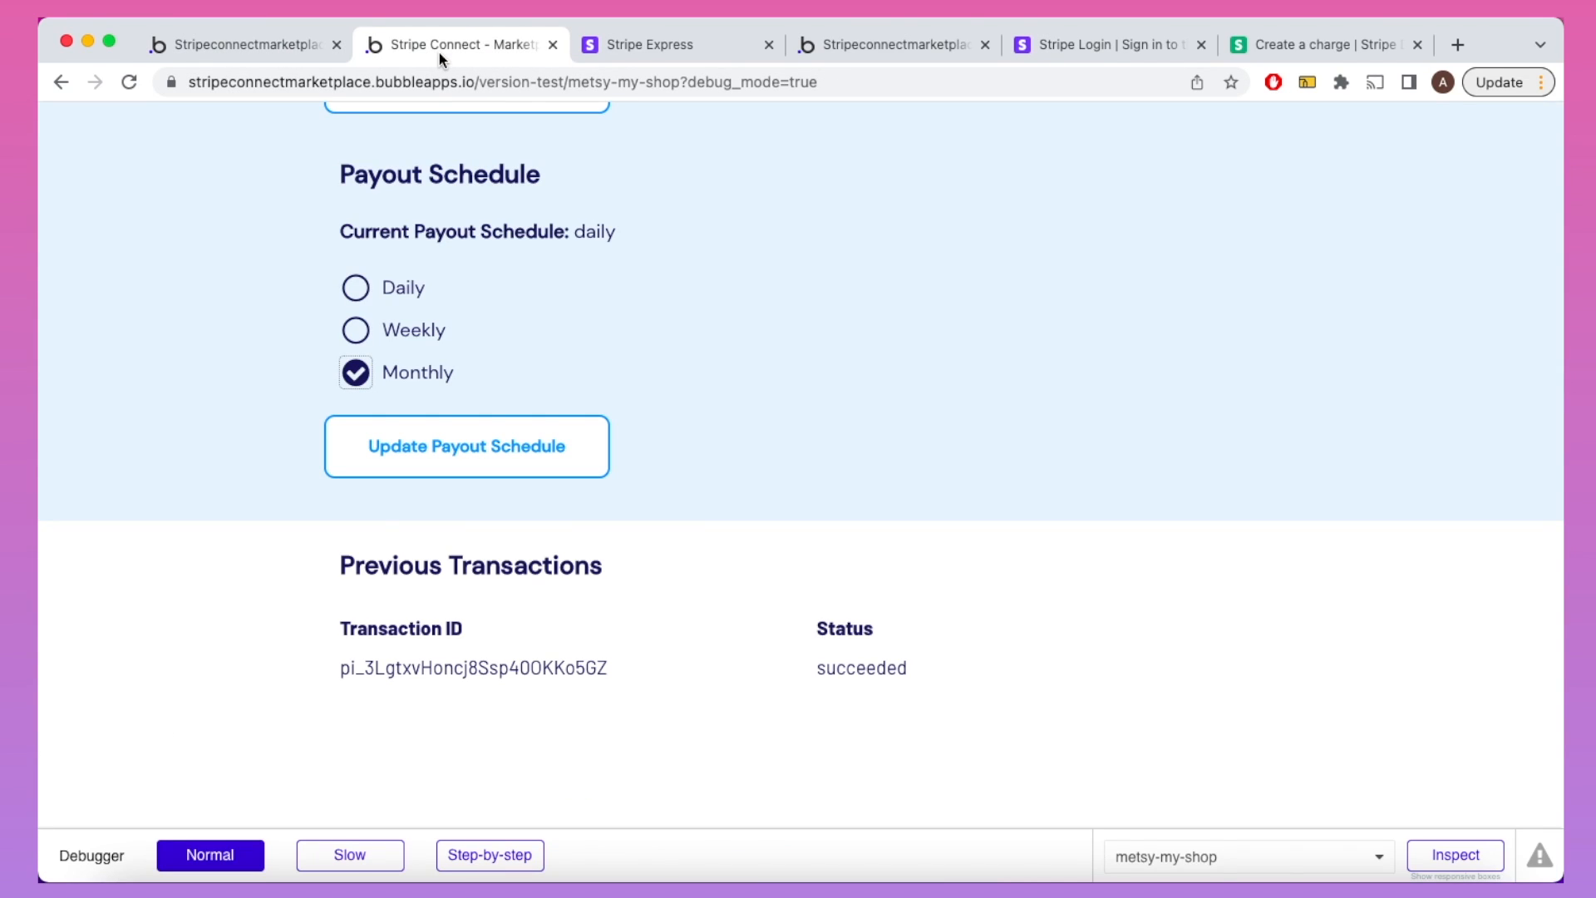
click(246, 42)
Step: Review the monthly Update Payout Schedule and Refresh the page steps, then return to the preview
click(83, 232)
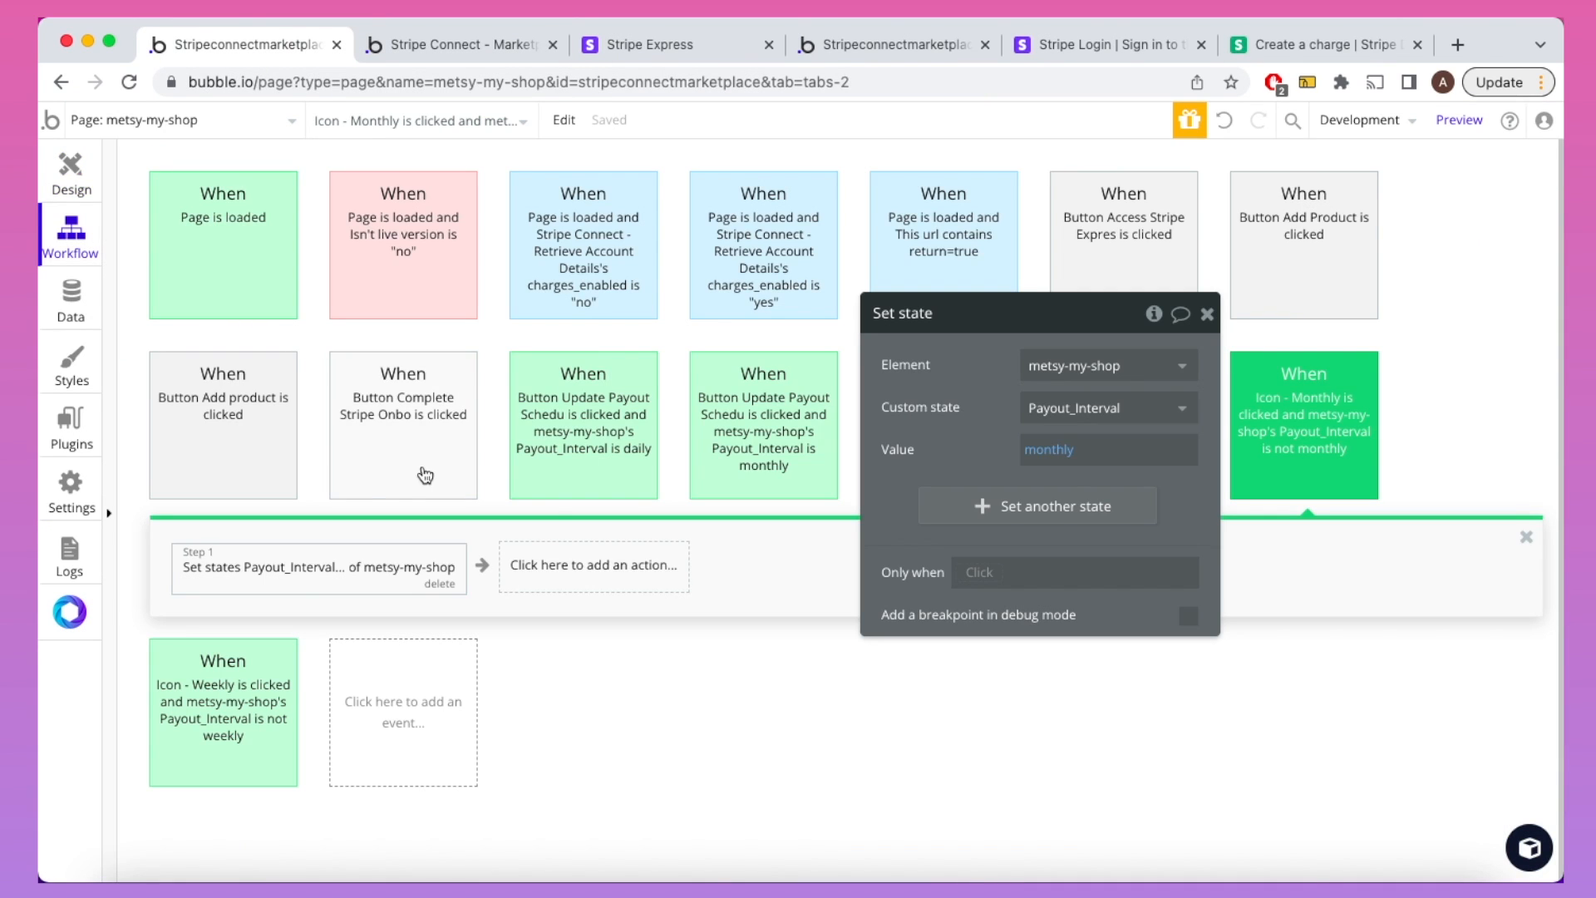
click(733, 432)
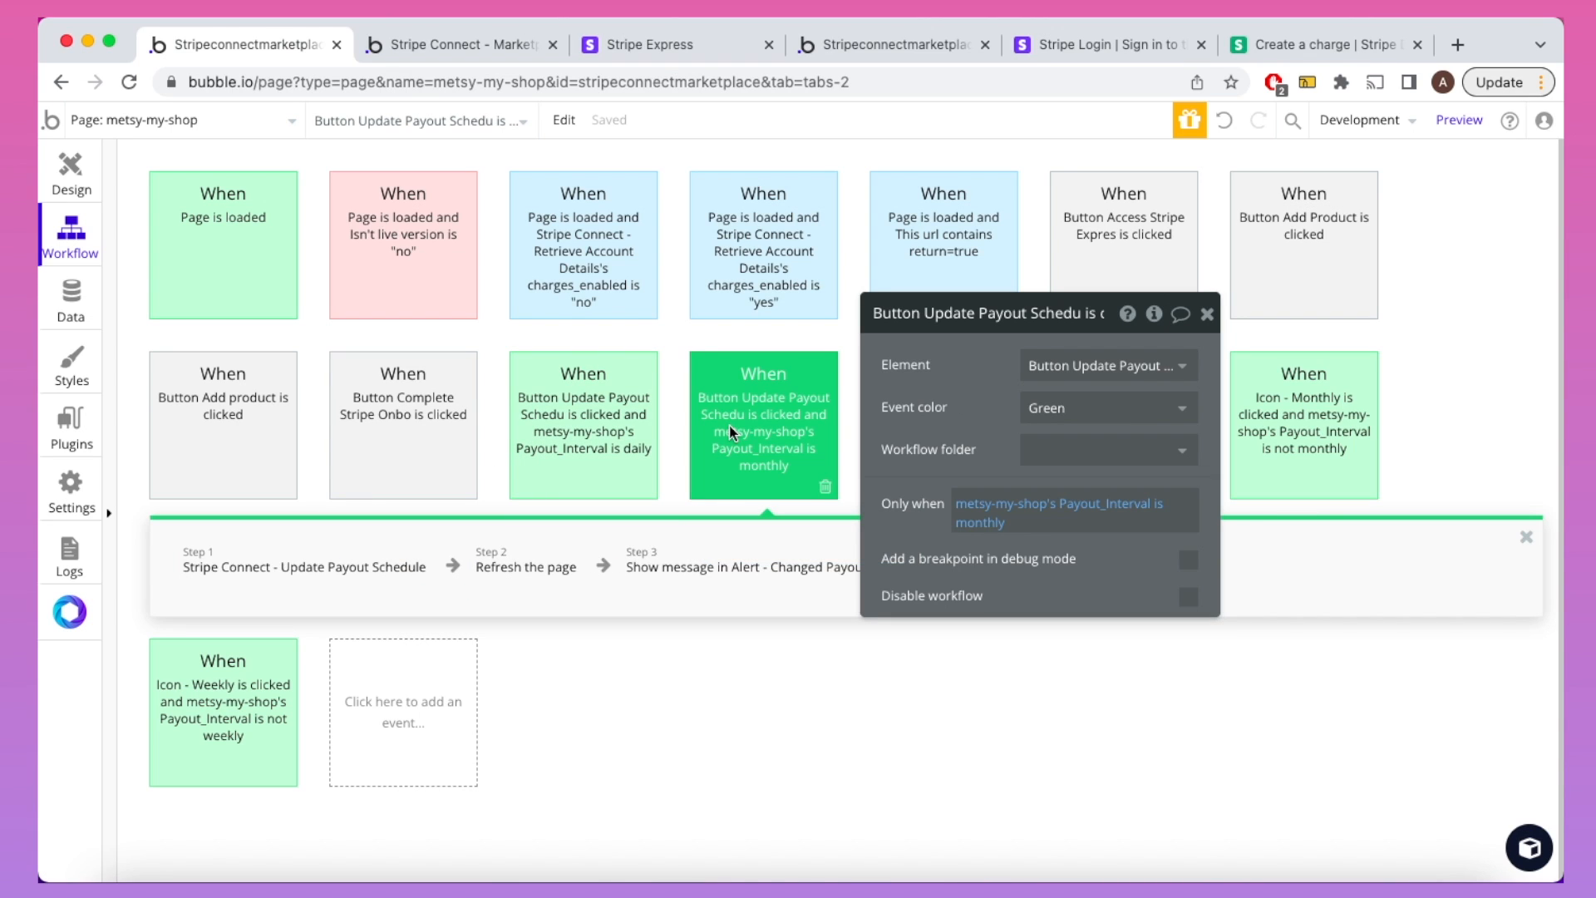
click(396, 558)
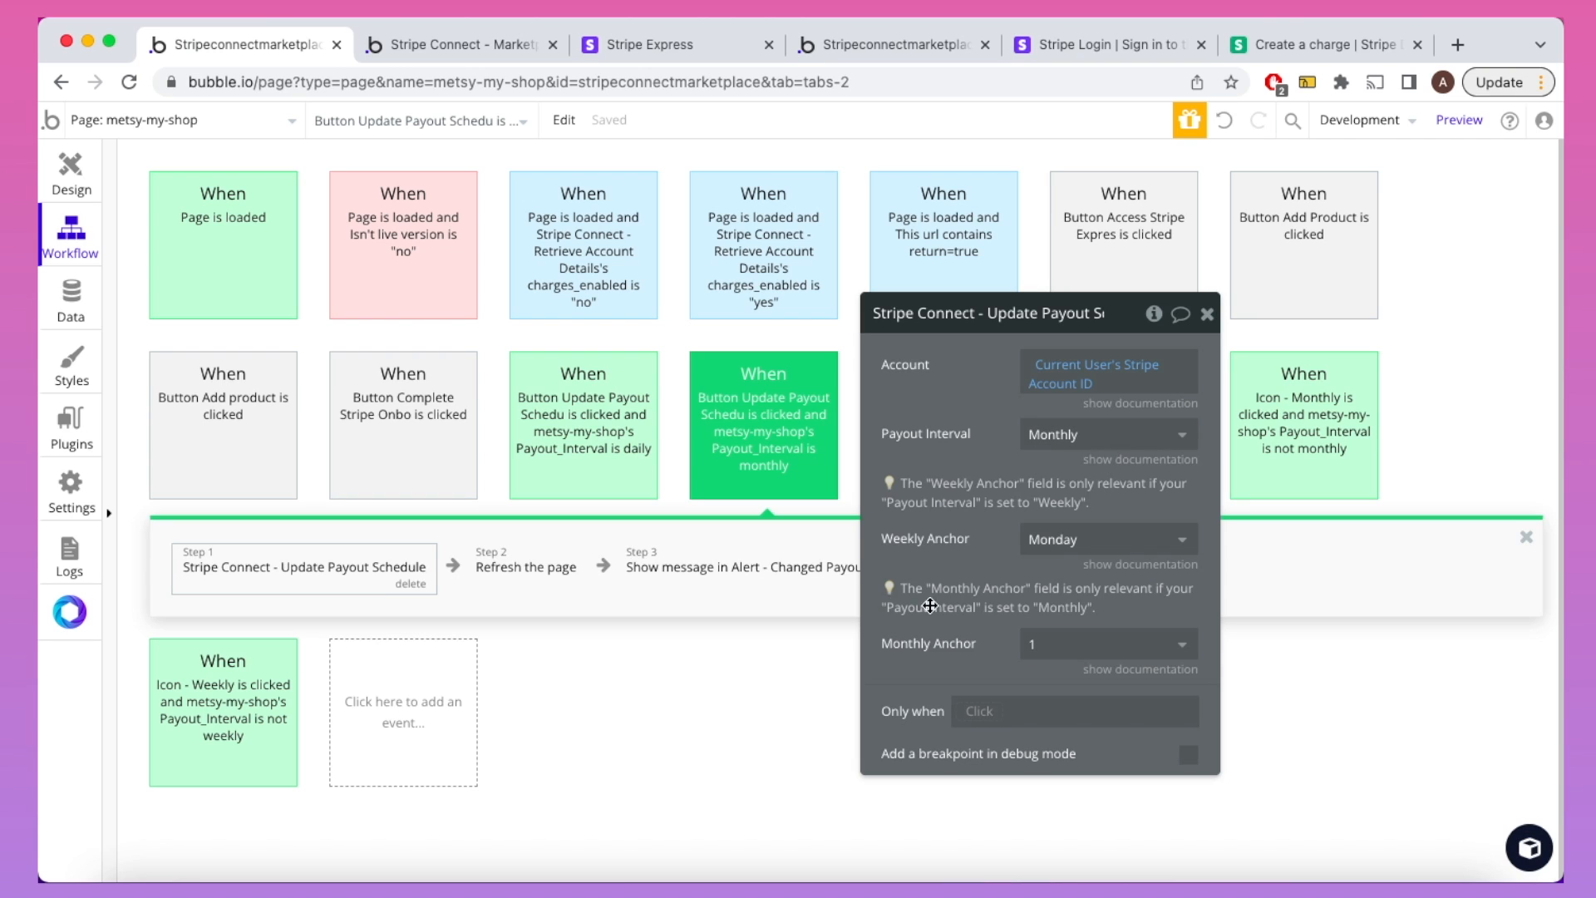
click(526, 569)
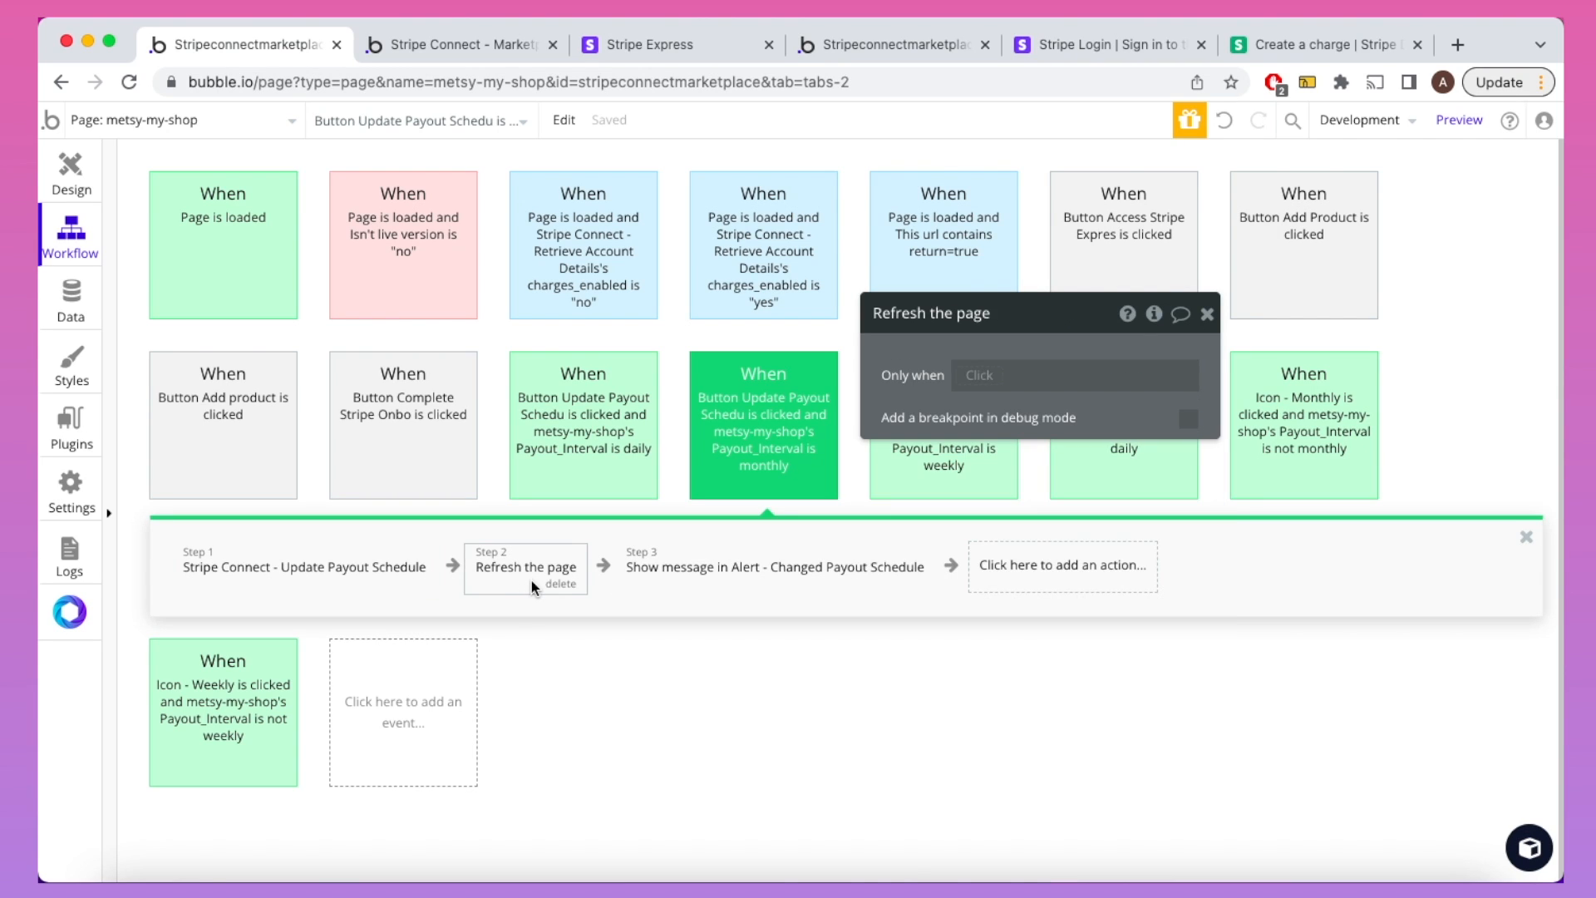
click(249, 267)
click(260, 379)
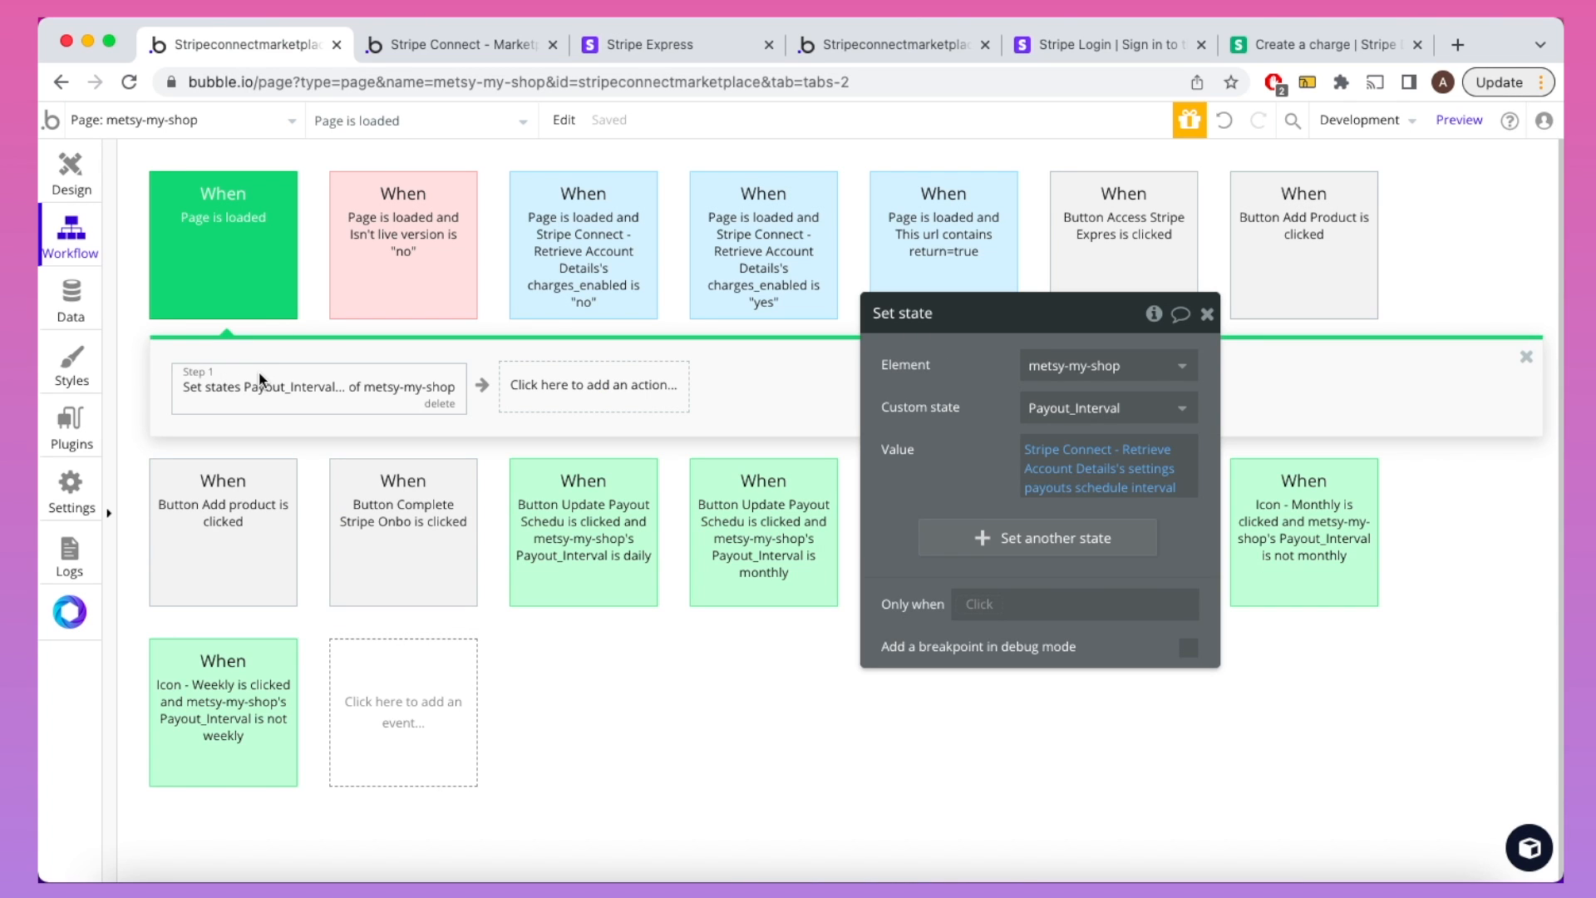
click(771, 570)
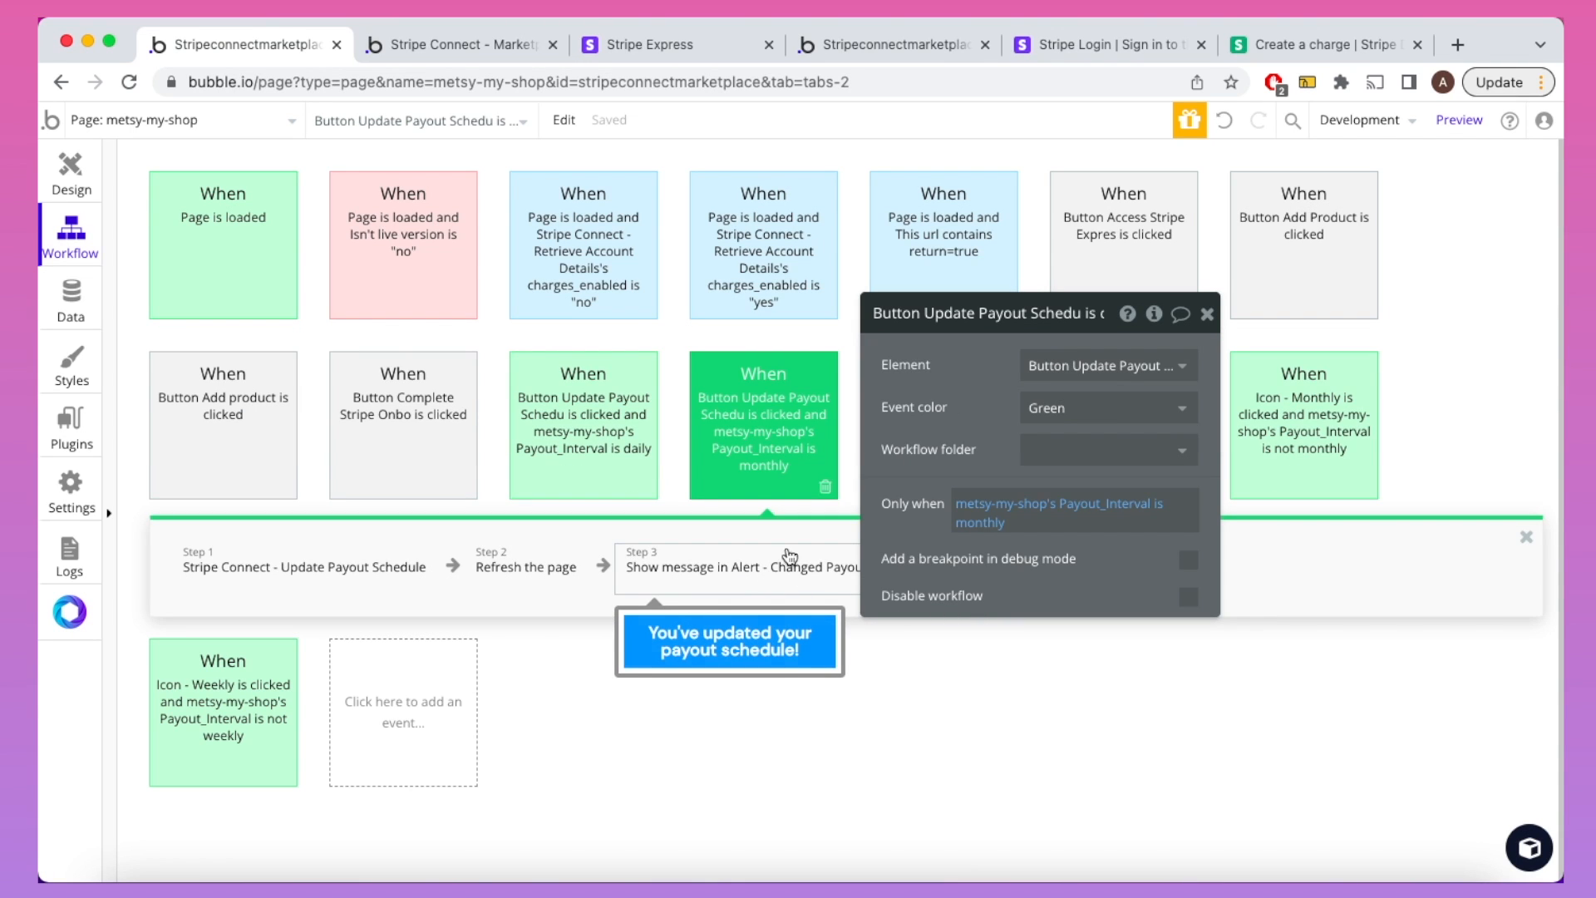
click(461, 47)
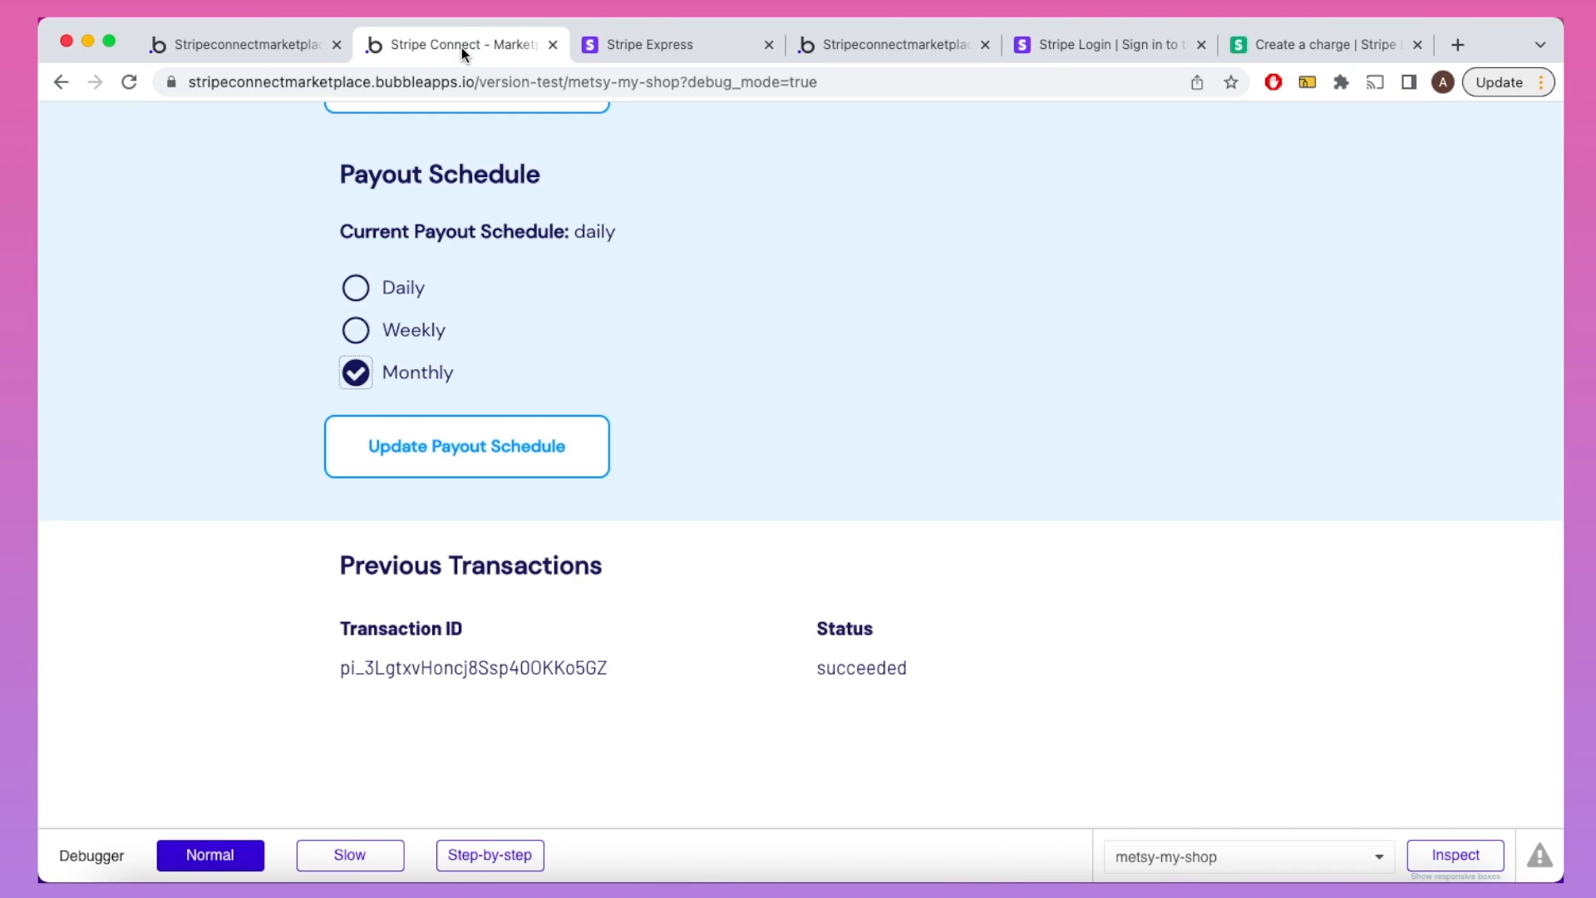
Step: Submit the Update Payout Schedule button and confirm Current Payout Schedule now reads monthly
click(479, 451)
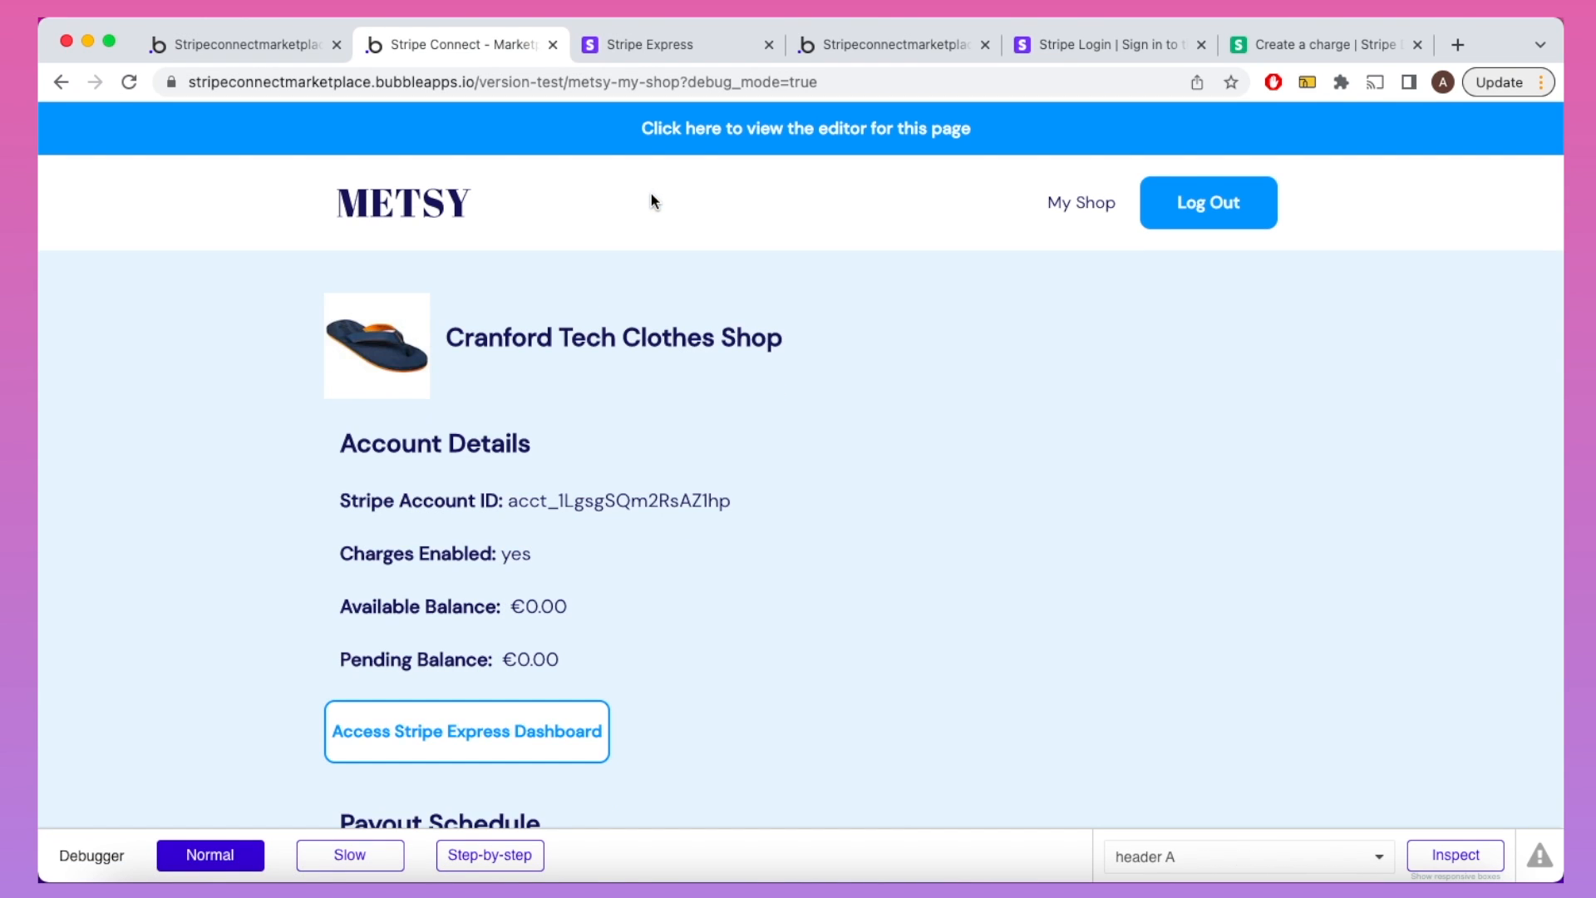
scroll(652, 201, down, 7)
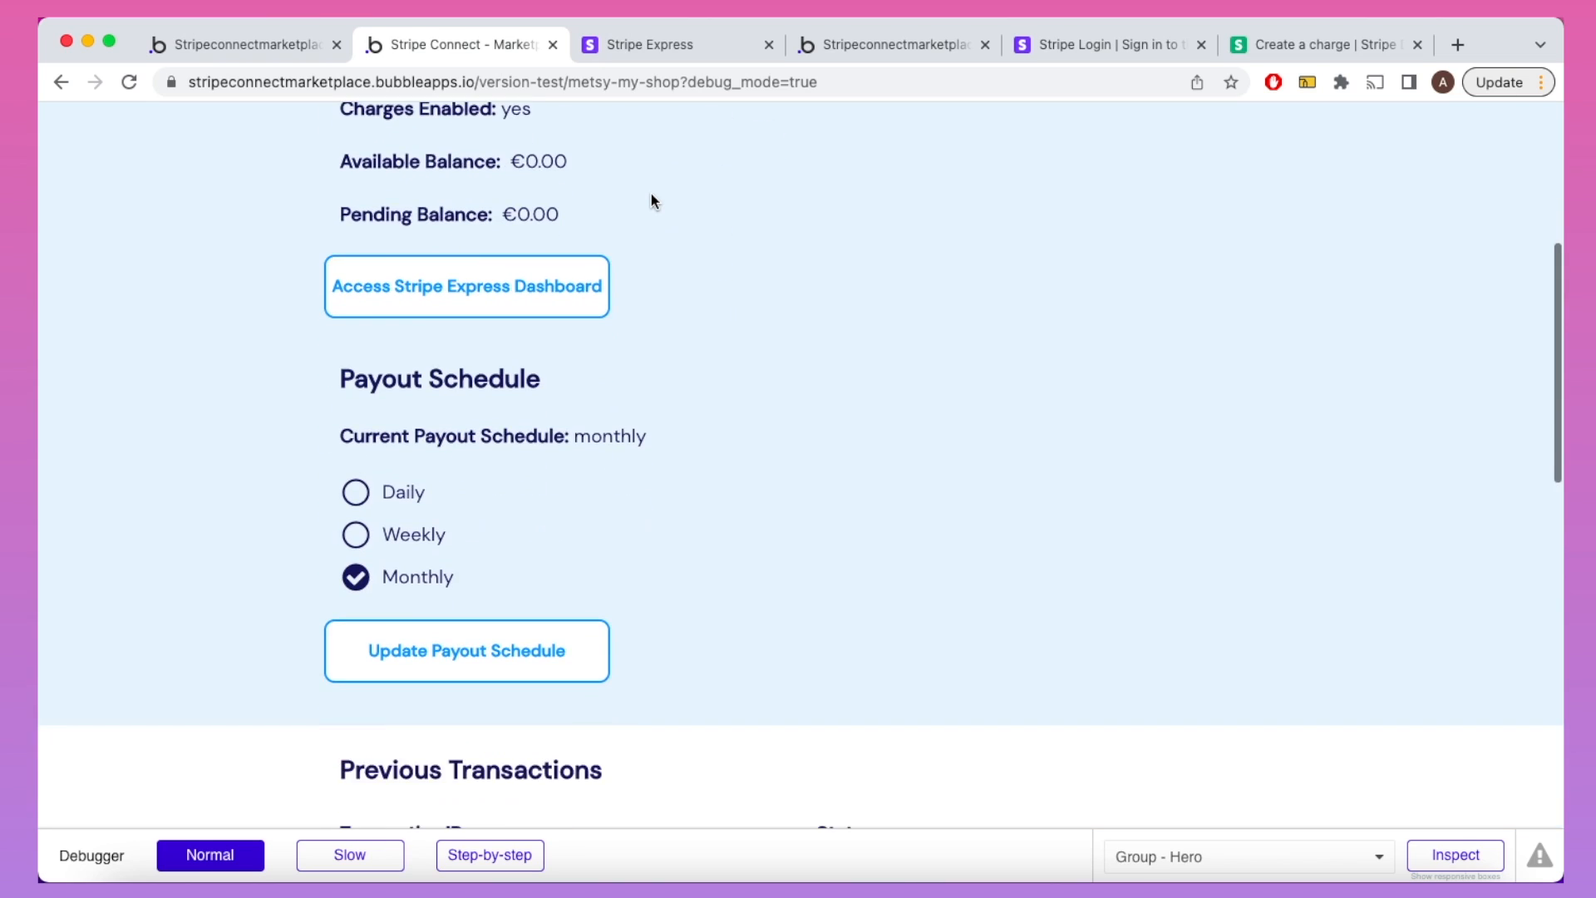
scroll(651, 197, down, 1)
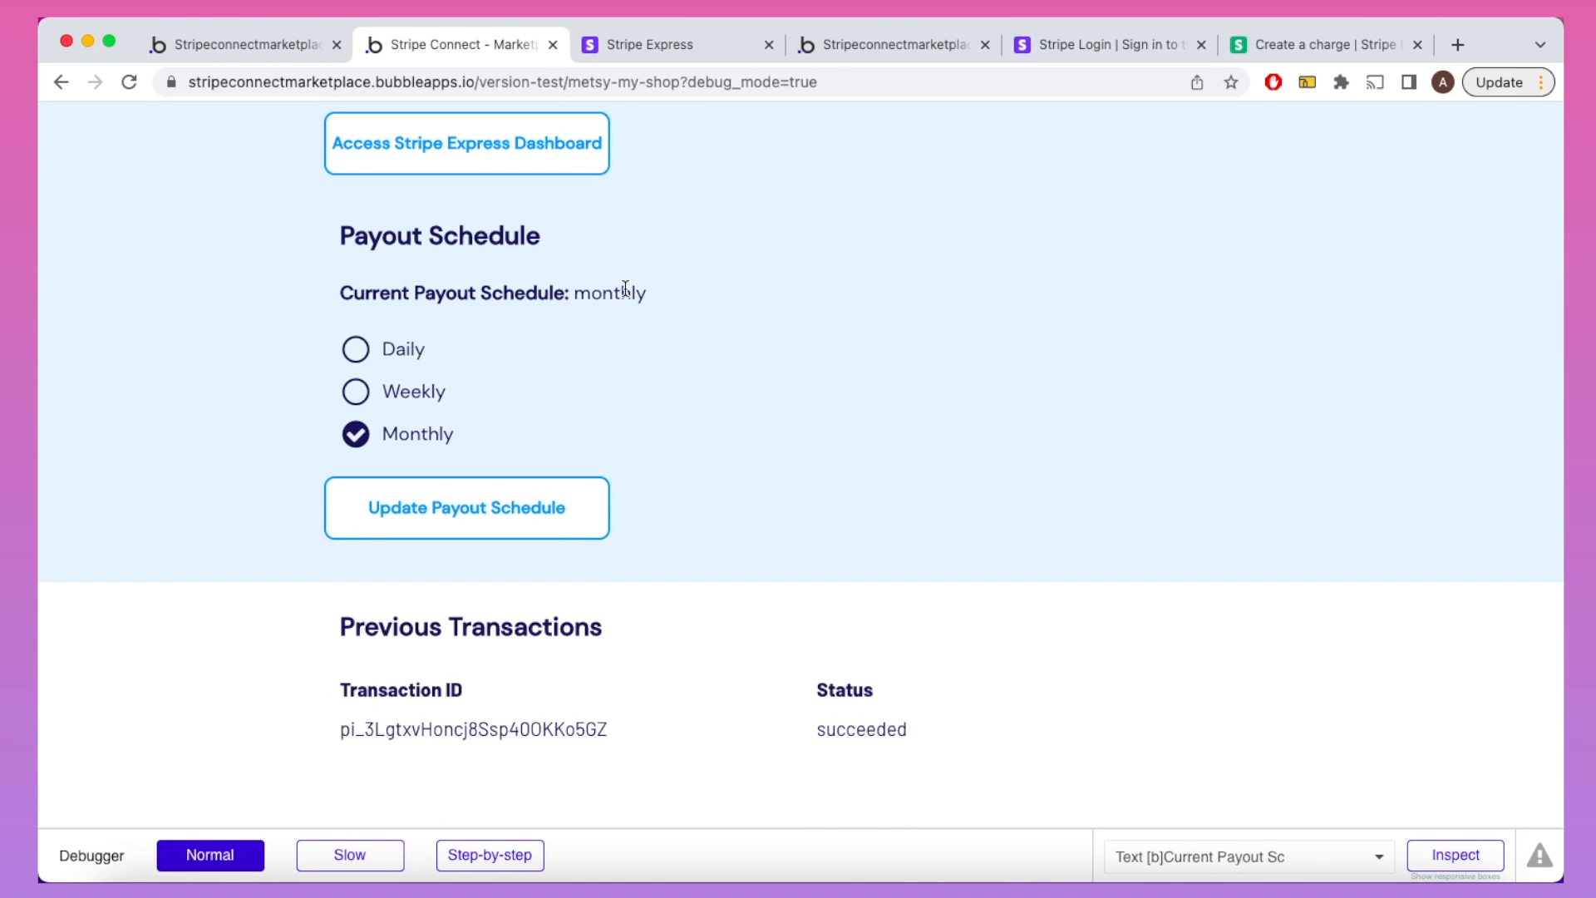